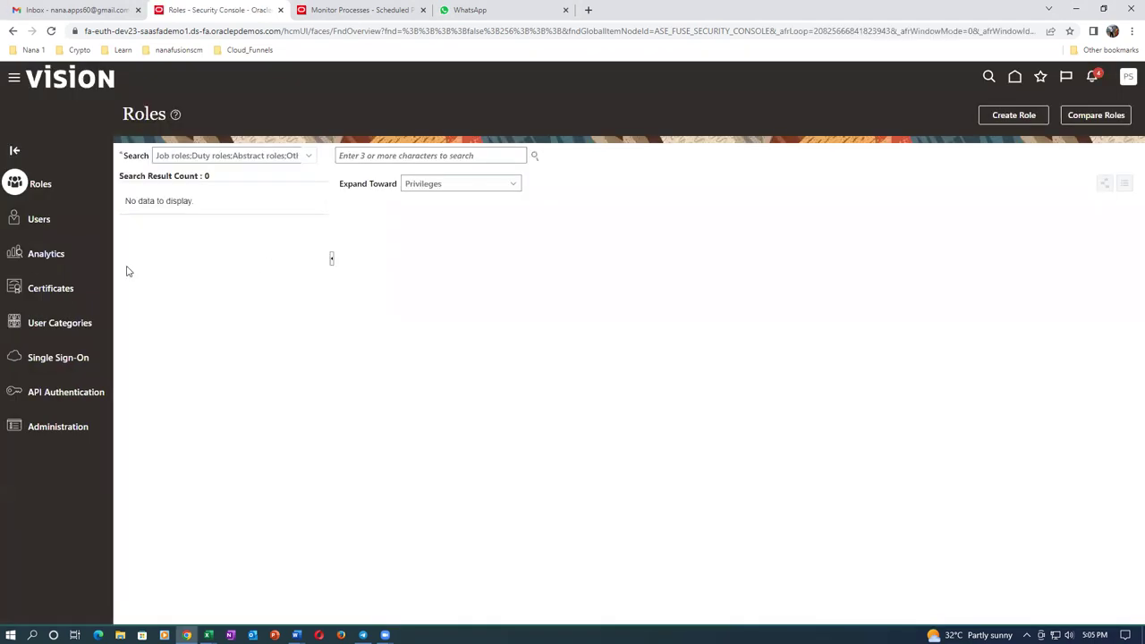
# Search user accounts for 'prc', review the PRC11 Student account's roles, and return to results.
pyautogui.click(20, 223)
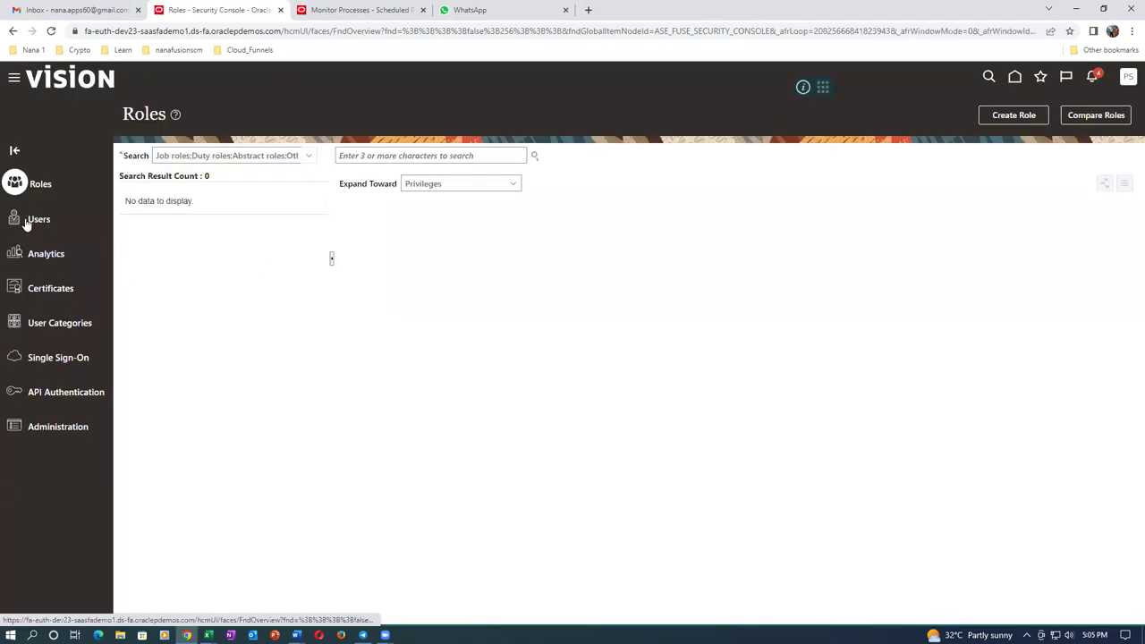
pyautogui.click(417, 150)
pyautogui.write('prc11')
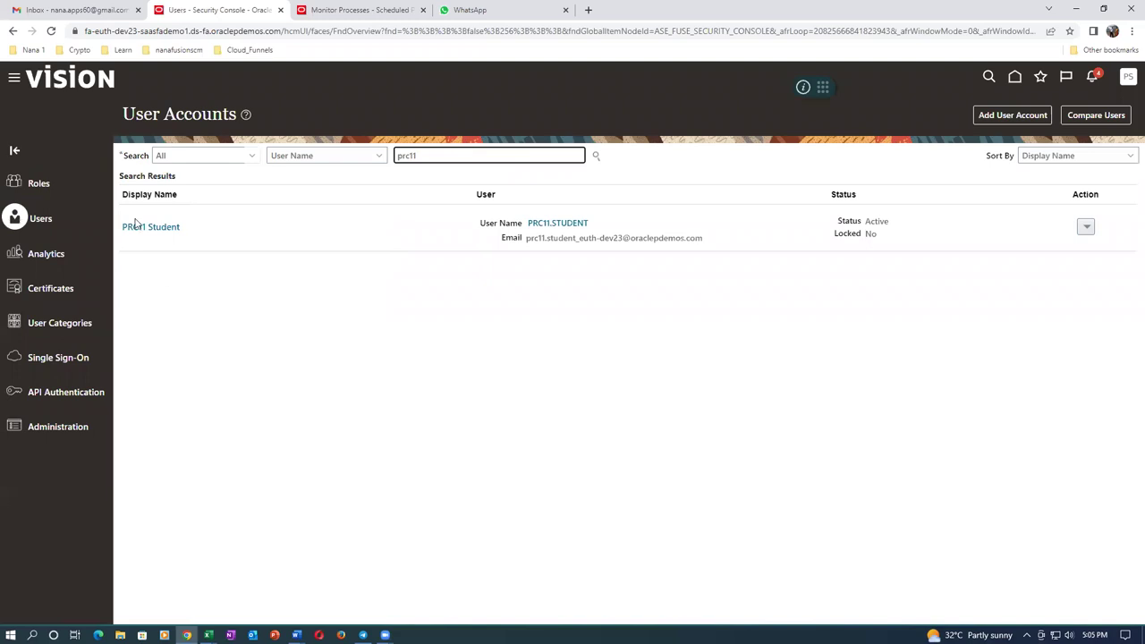
pyautogui.click(146, 229)
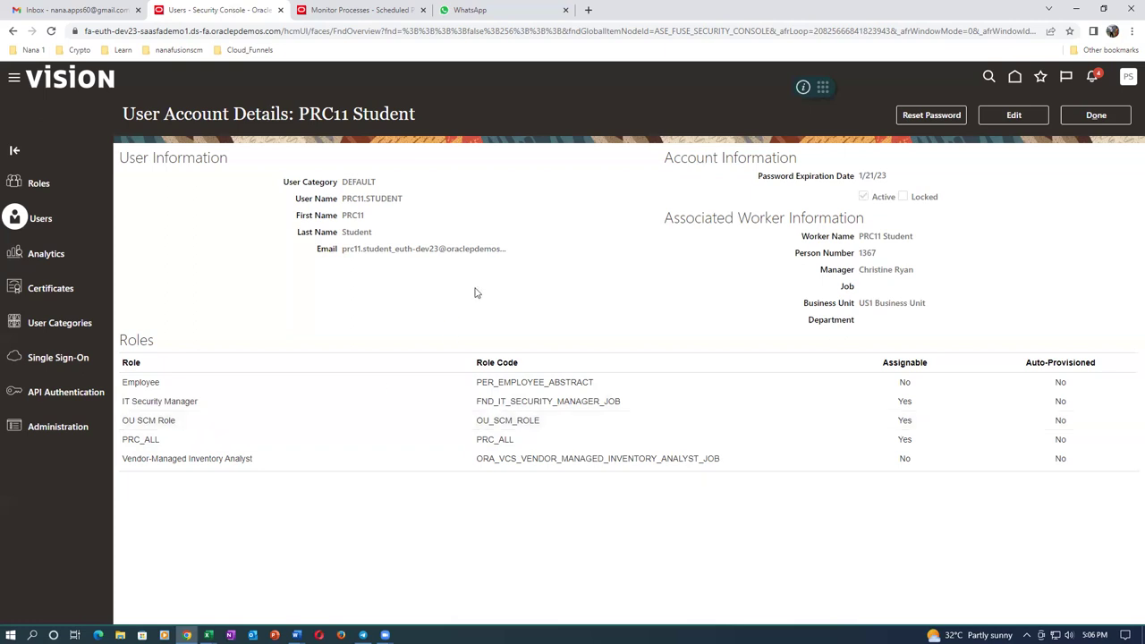
pyautogui.click(1100, 114)
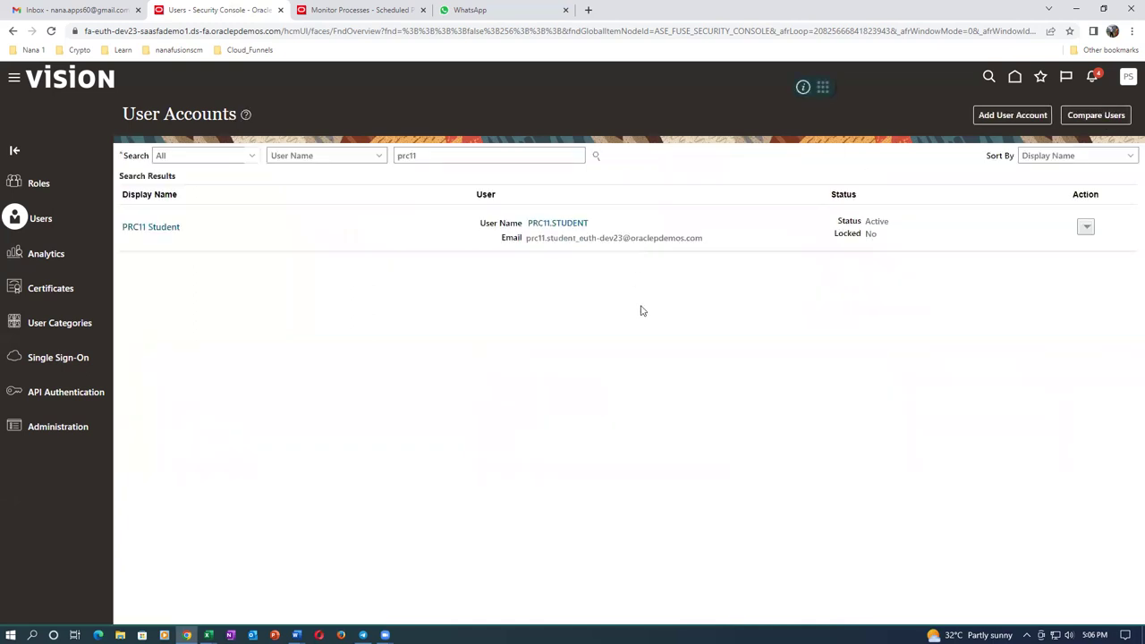
# From PO Overview, create a new purchase order with supplier ABC Consulting.
pyautogui.click(1040, 78)
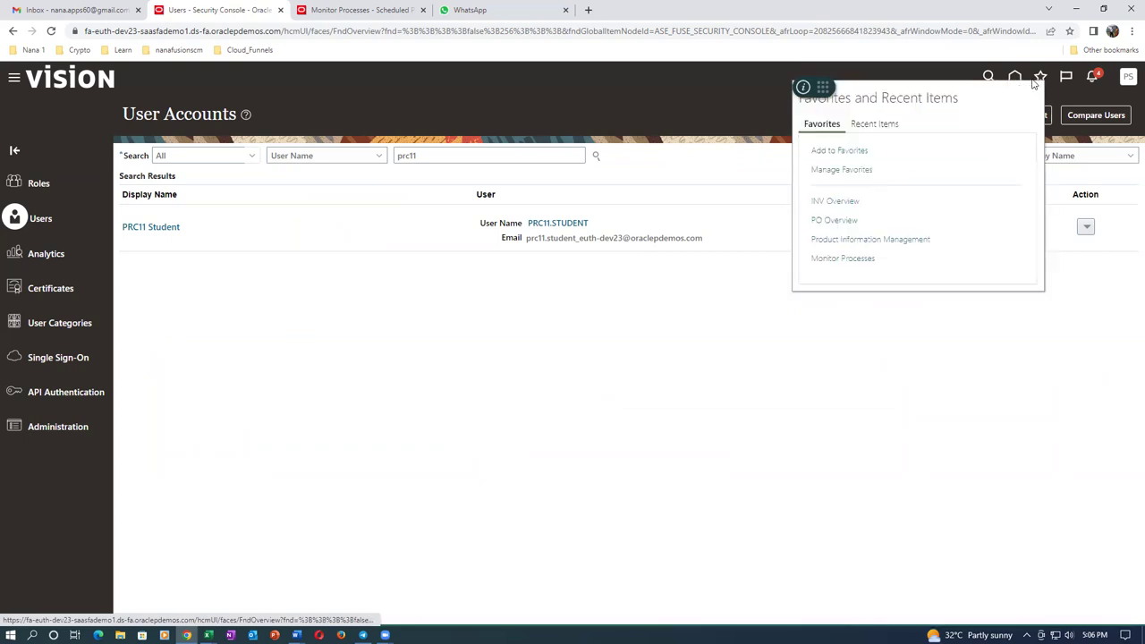
pyautogui.click(826, 224)
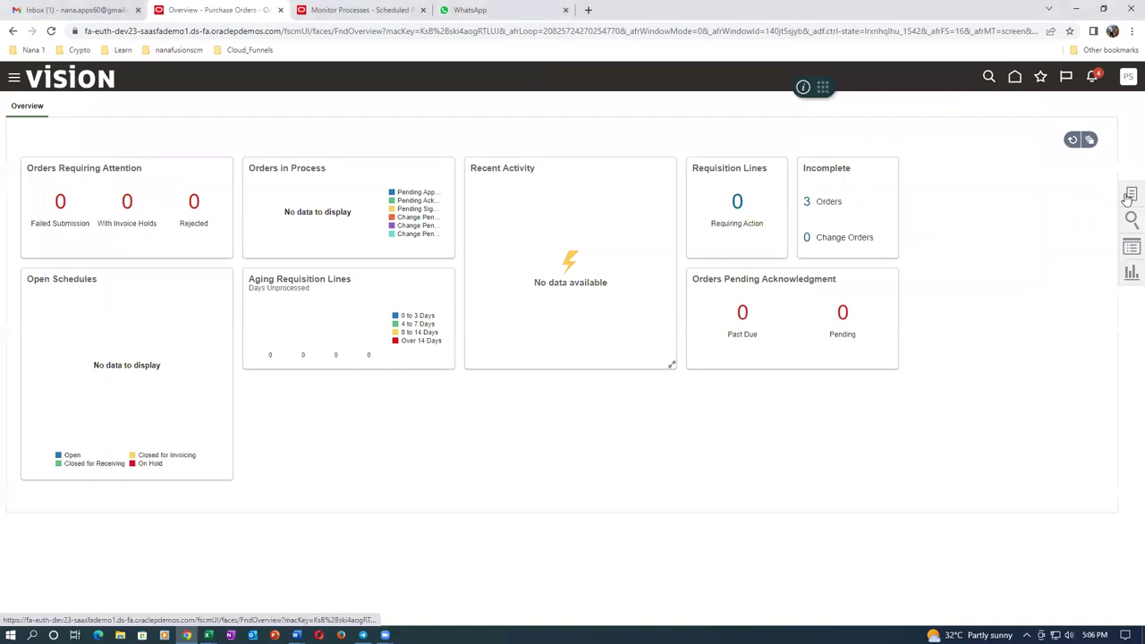
pyautogui.click(1129, 195)
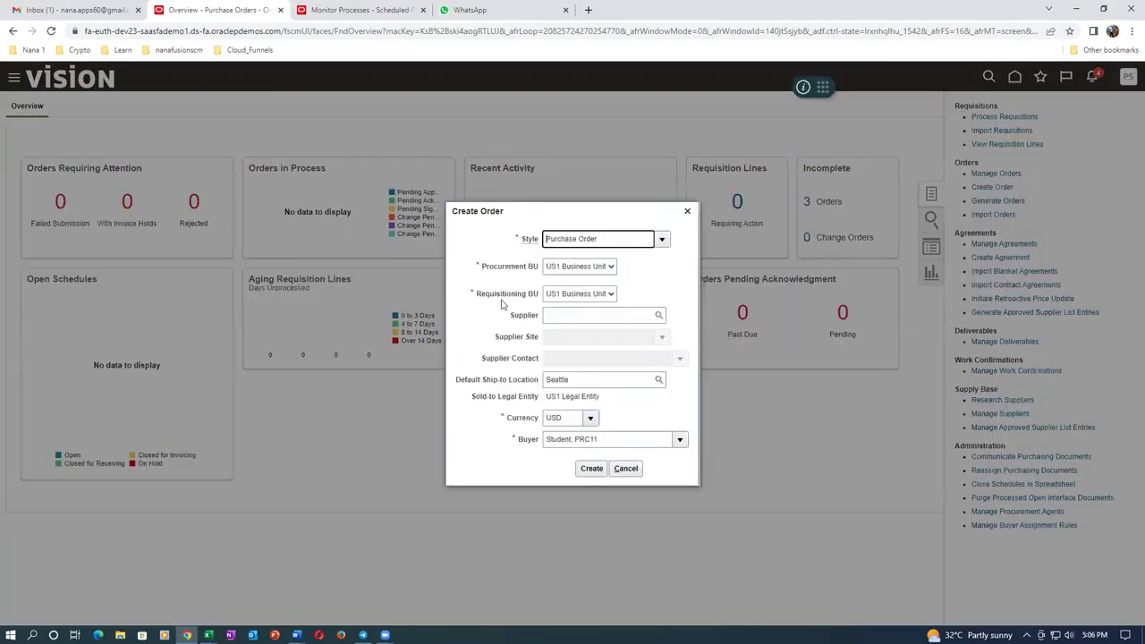
pyautogui.click(561, 316)
pyautogui.write('abc')
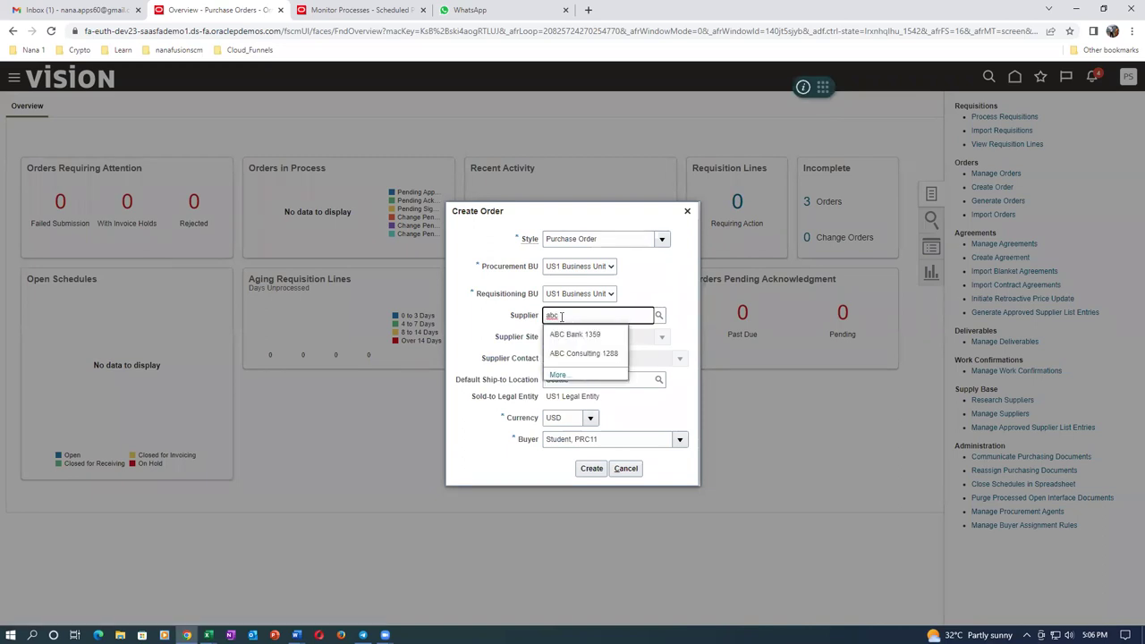
pyautogui.click(583, 354)
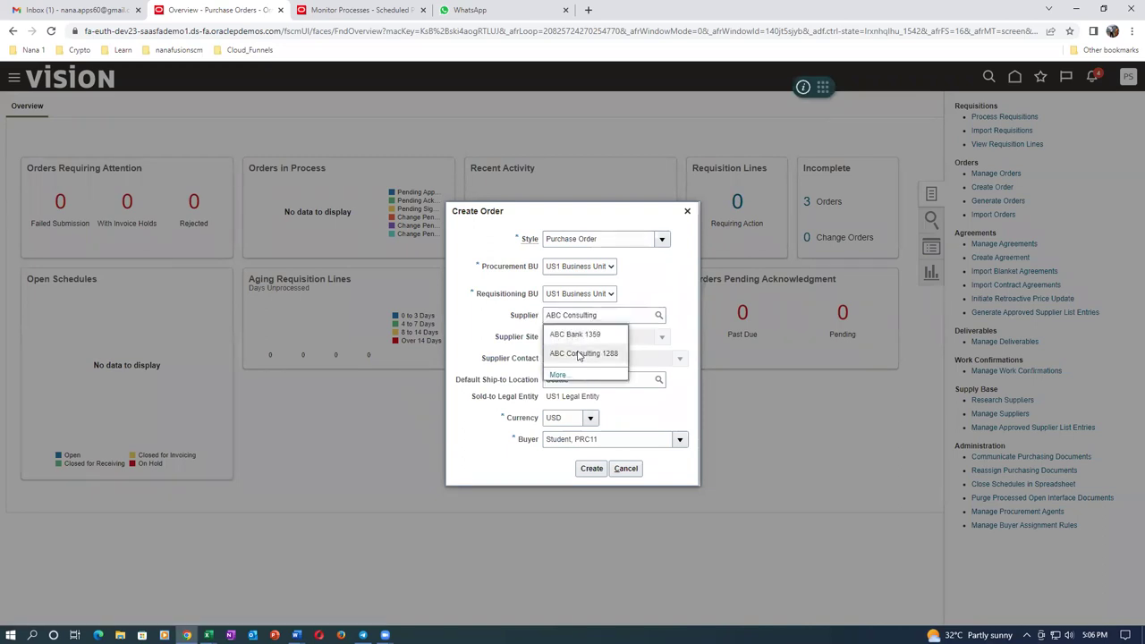
pyautogui.click(597, 472)
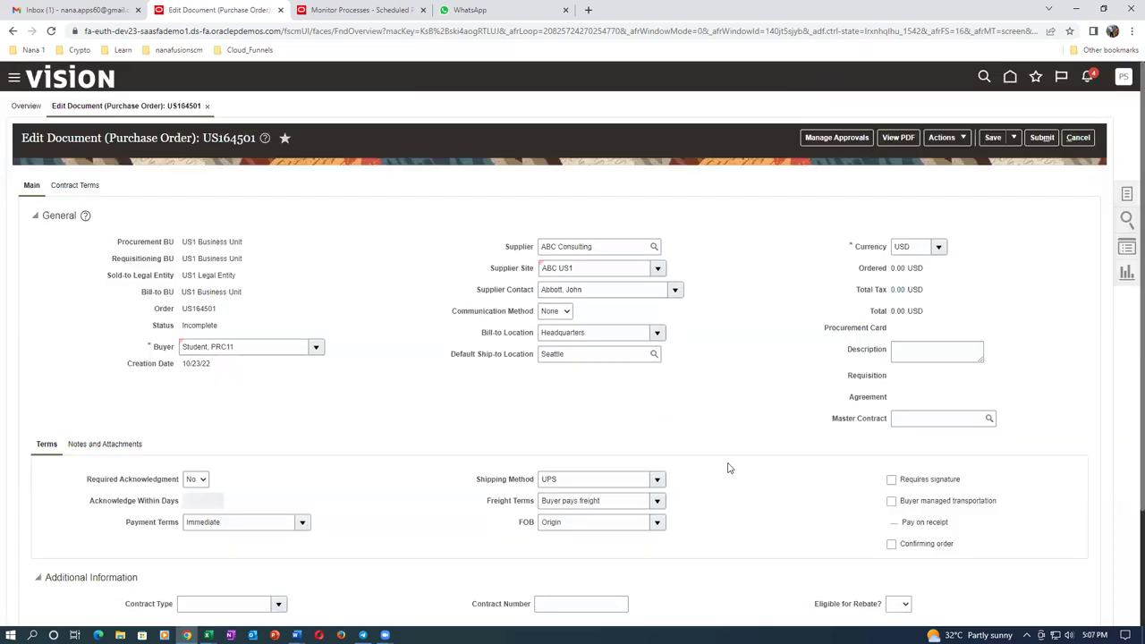
# Add order line k0101_rec_1, 100 Ea at 10.00 base price, and open schedule 1.
pyautogui.scroll(-2, 713, 444)
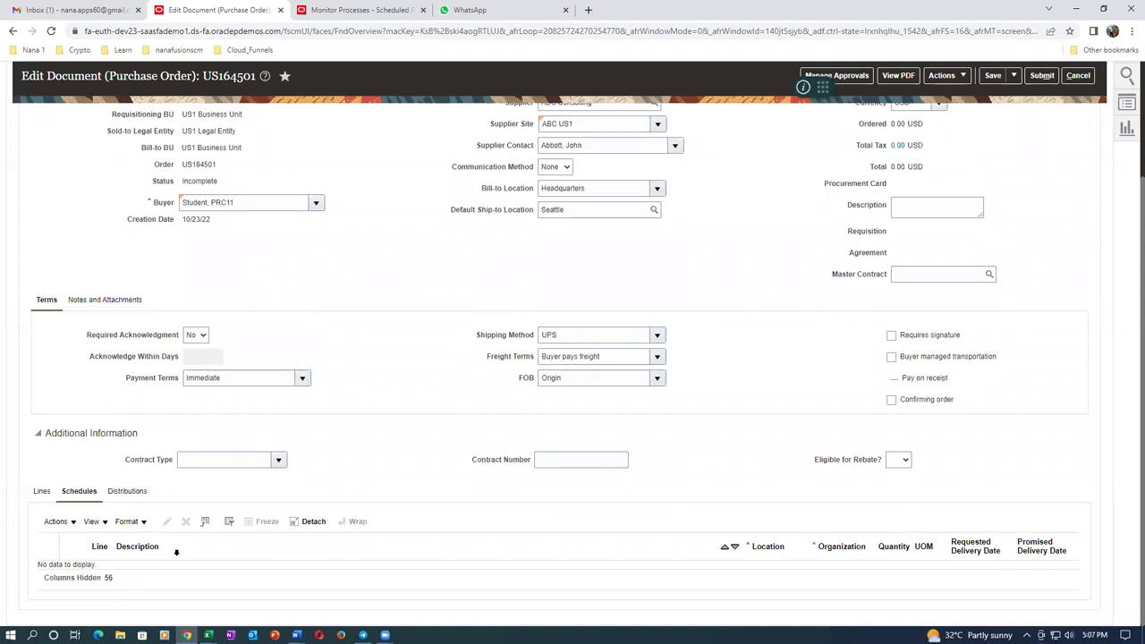
pyautogui.click(40, 492)
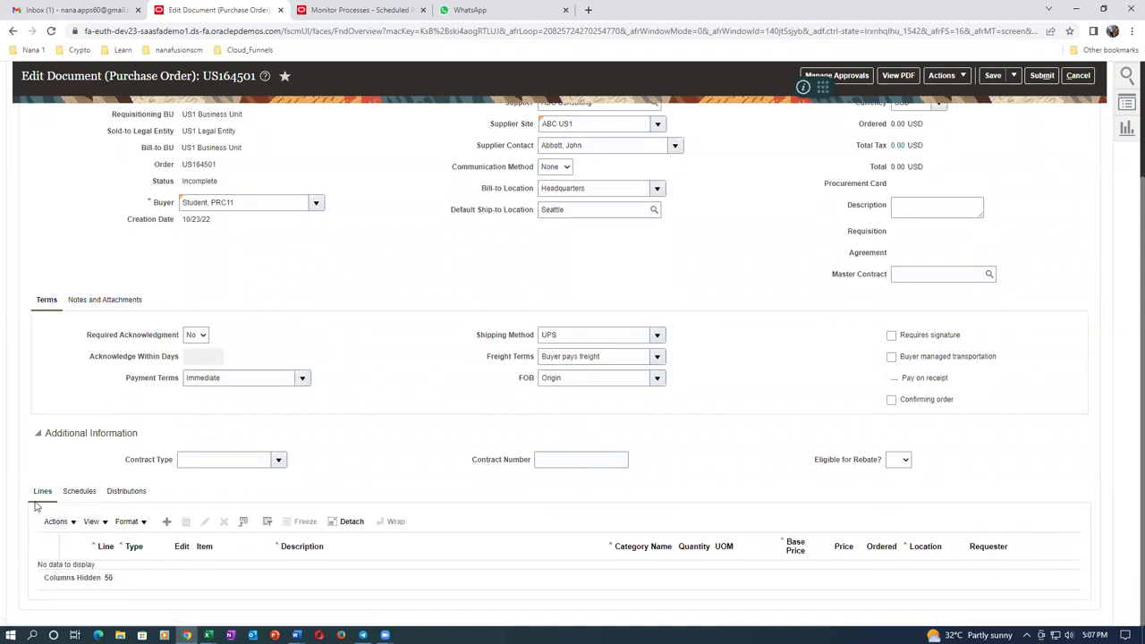
pyautogui.click(166, 521)
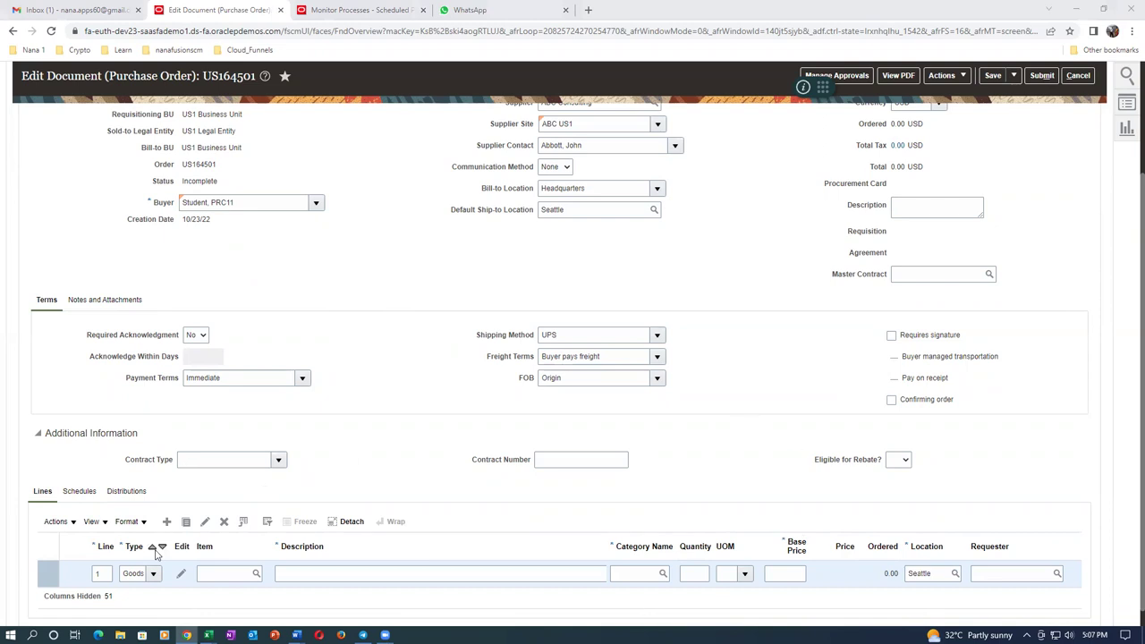
pyautogui.click(225, 575)
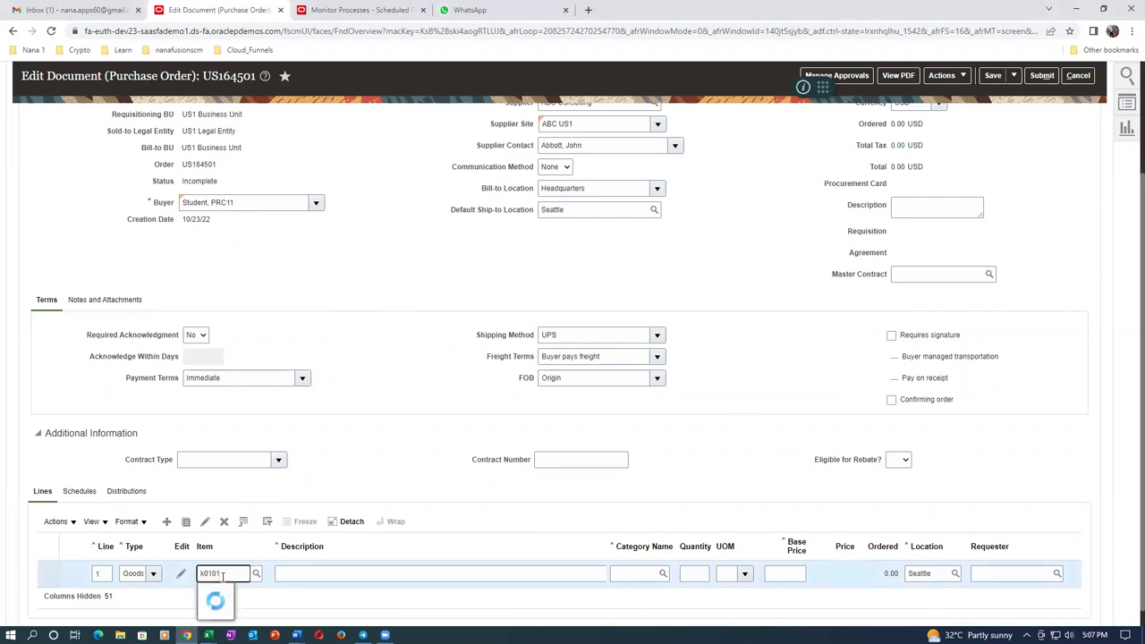
pyautogui.click(223, 588)
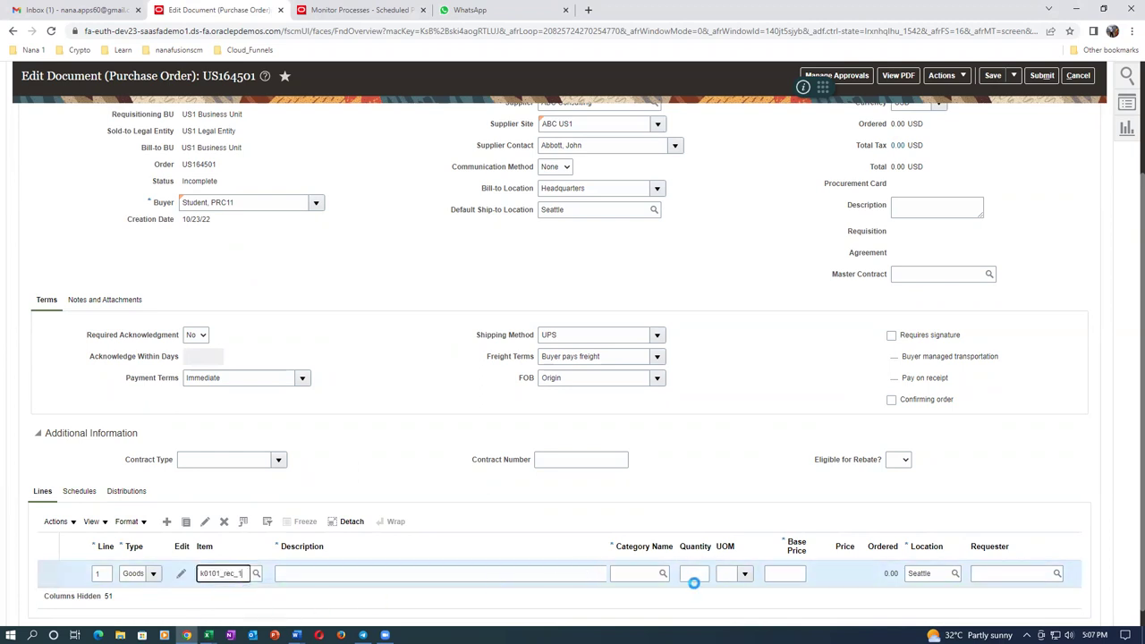
pyautogui.click(688, 573)
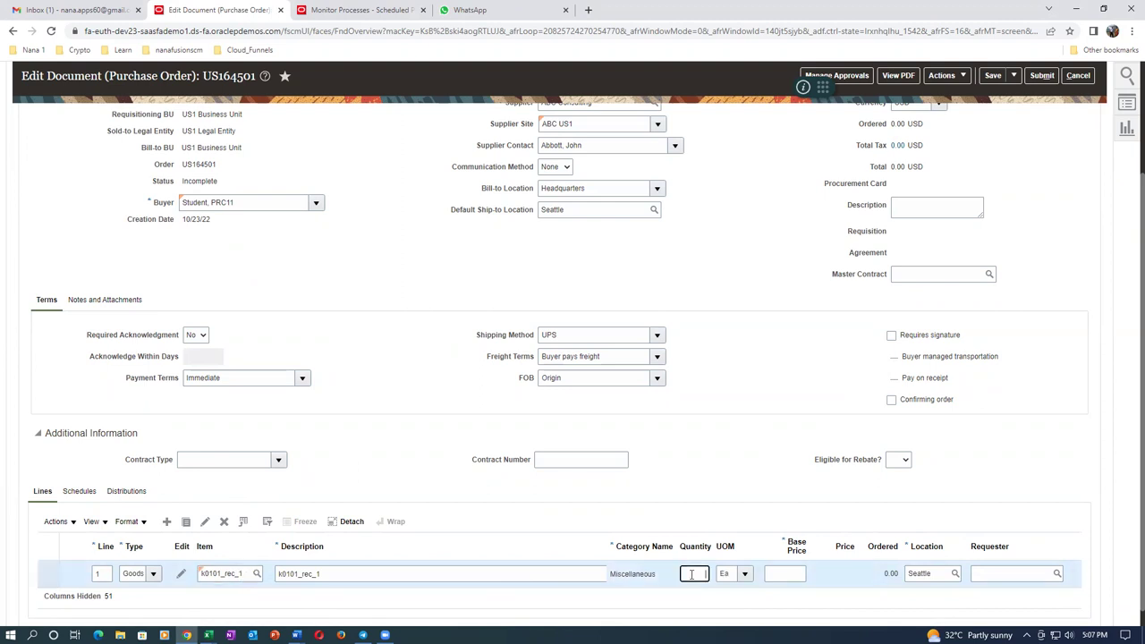
pyautogui.press('Tab')
pyautogui.press('Tab')
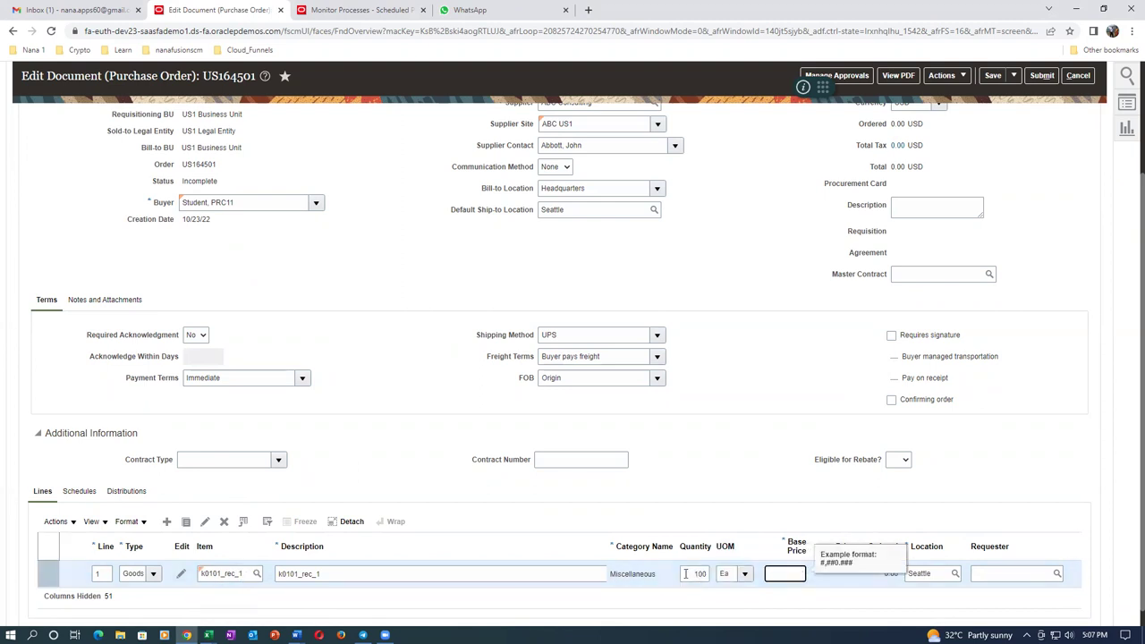
pyautogui.press('Tab')
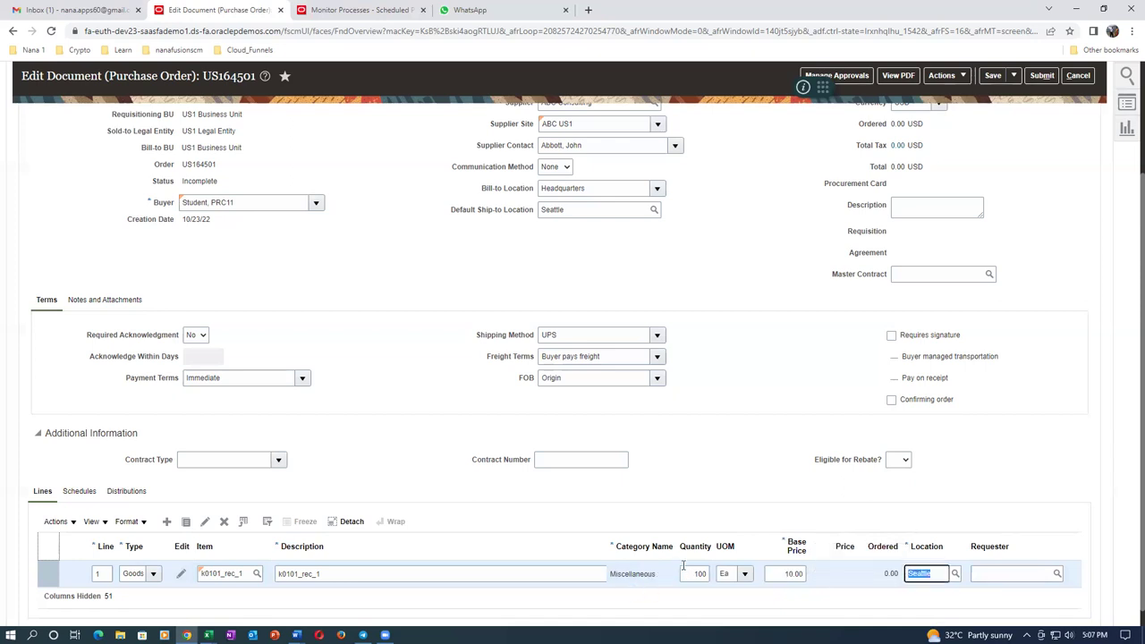
pyautogui.click(63, 492)
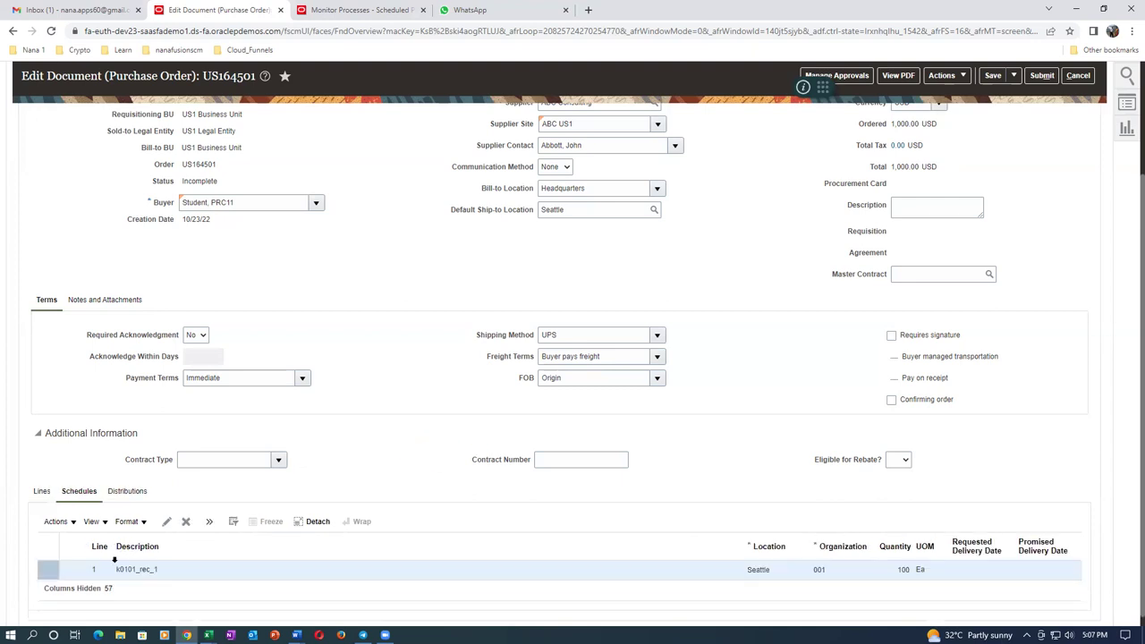
pyautogui.click(165, 523)
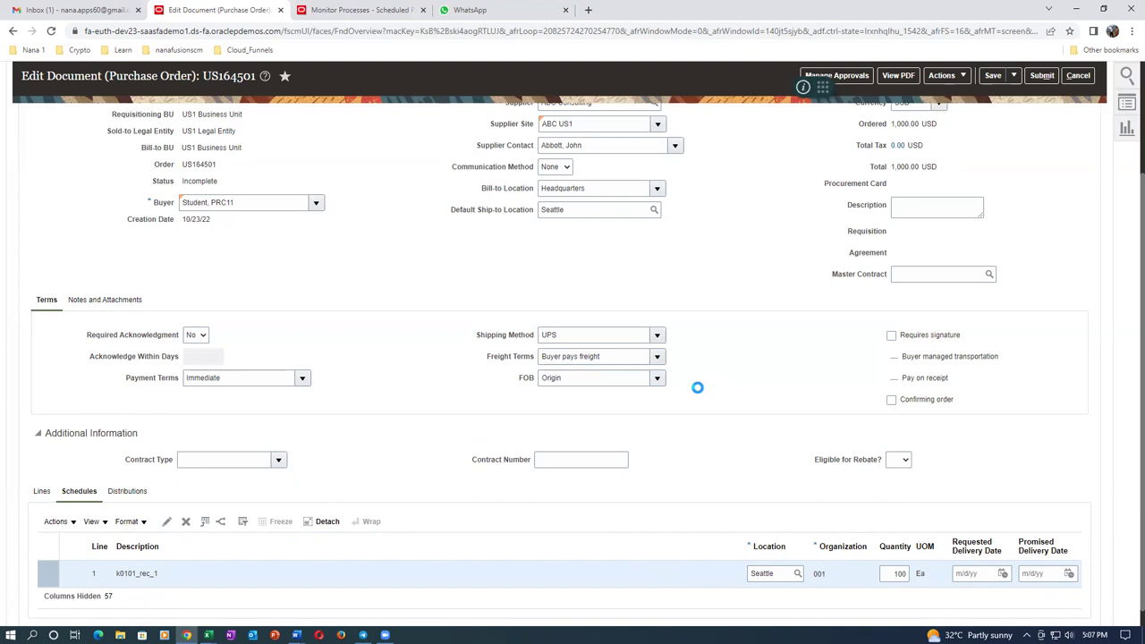
# Set schedule 1's receipt routing to Direct delivery, then submit the purchase order.
pyautogui.scroll(-2, 700, 391)
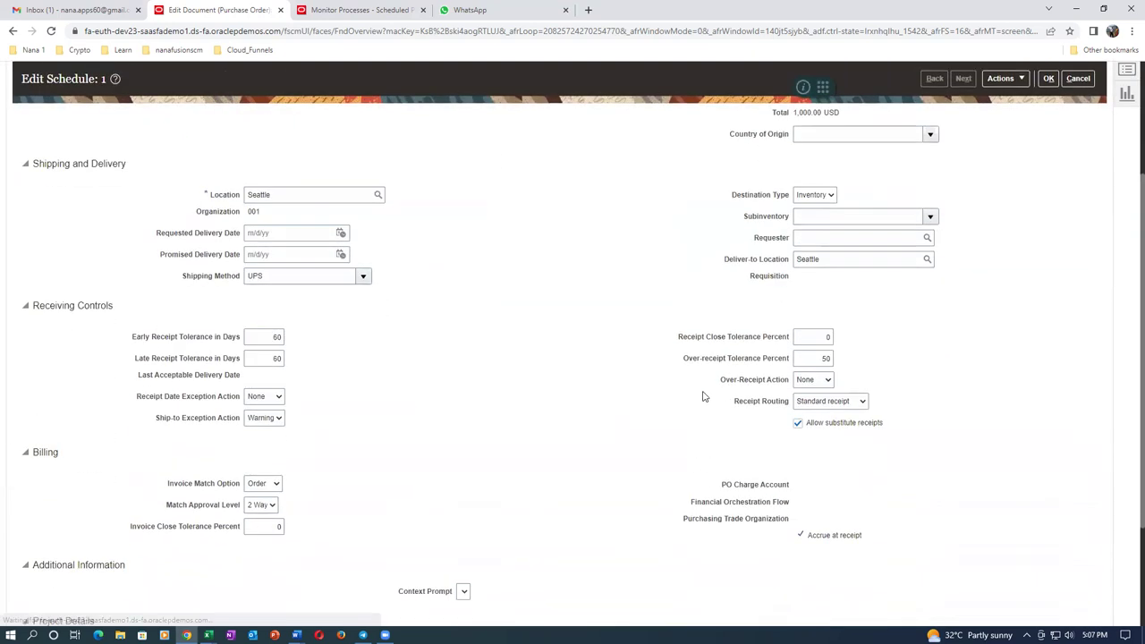
pyautogui.click(806, 402)
pyautogui.click(807, 412)
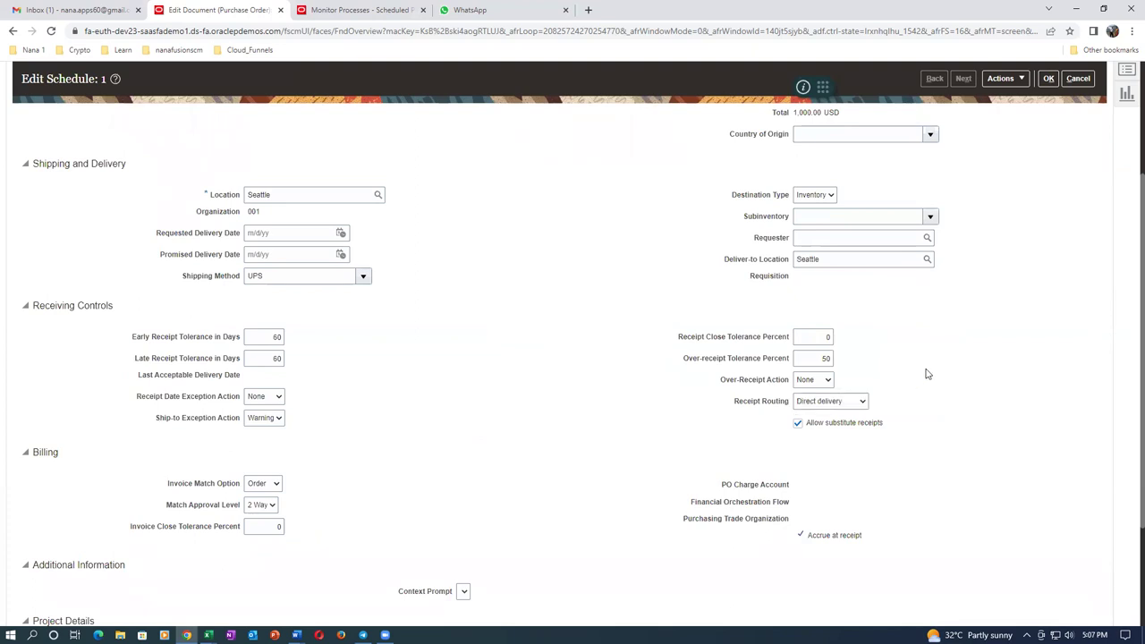
pyautogui.scroll(2, 927, 374)
pyautogui.click(1049, 140)
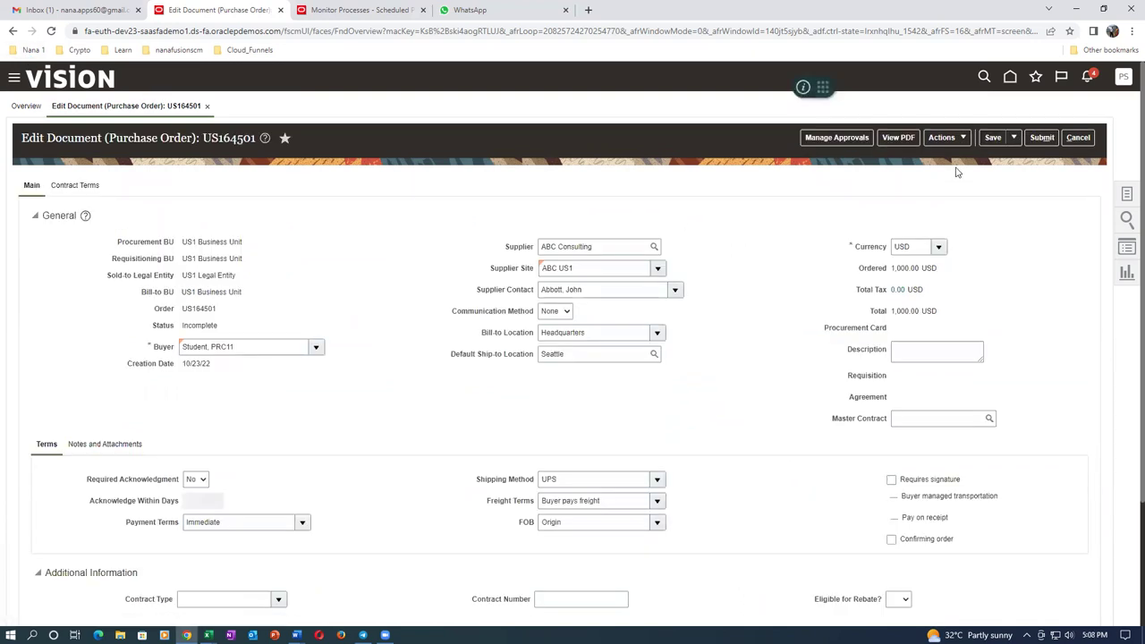
pyautogui.click(1041, 136)
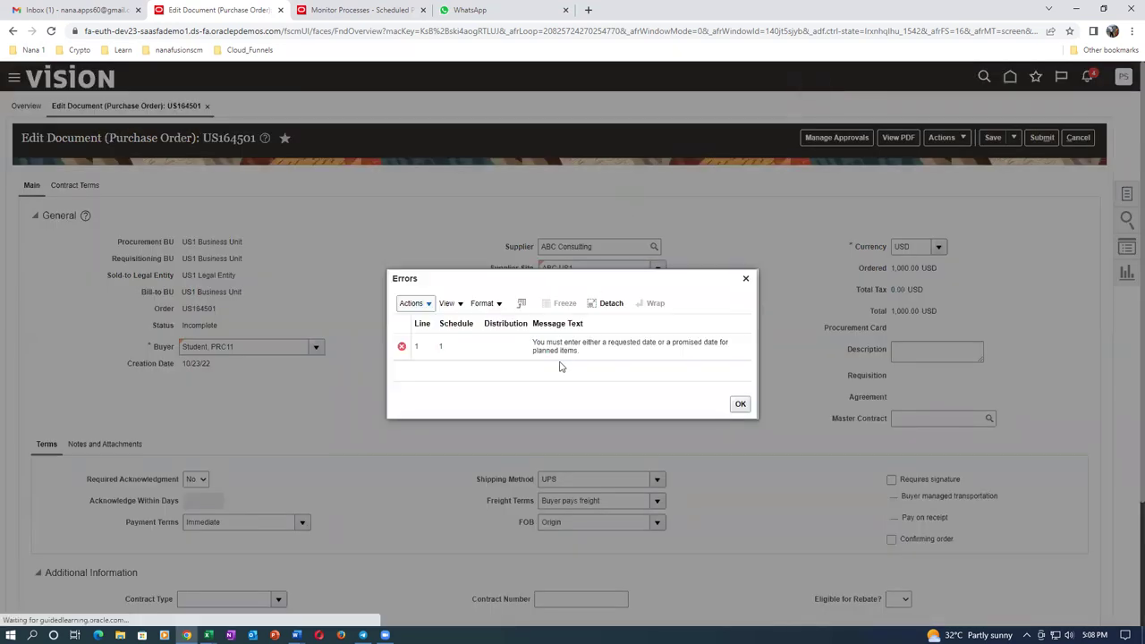
# Set the requested delivery date to 10/23/22 and resubmit order US164501 for approval.
pyautogui.moveTo(554, 343); pyautogui.dragTo(558, 351)
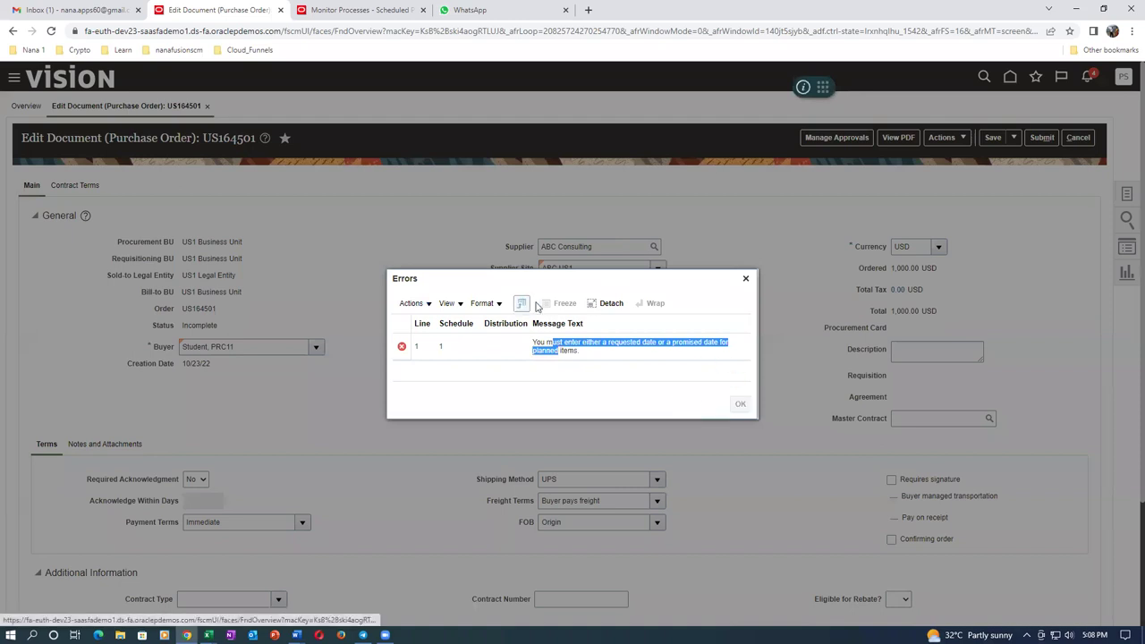
pyautogui.click(738, 404)
pyautogui.scroll(-2, 709, 410)
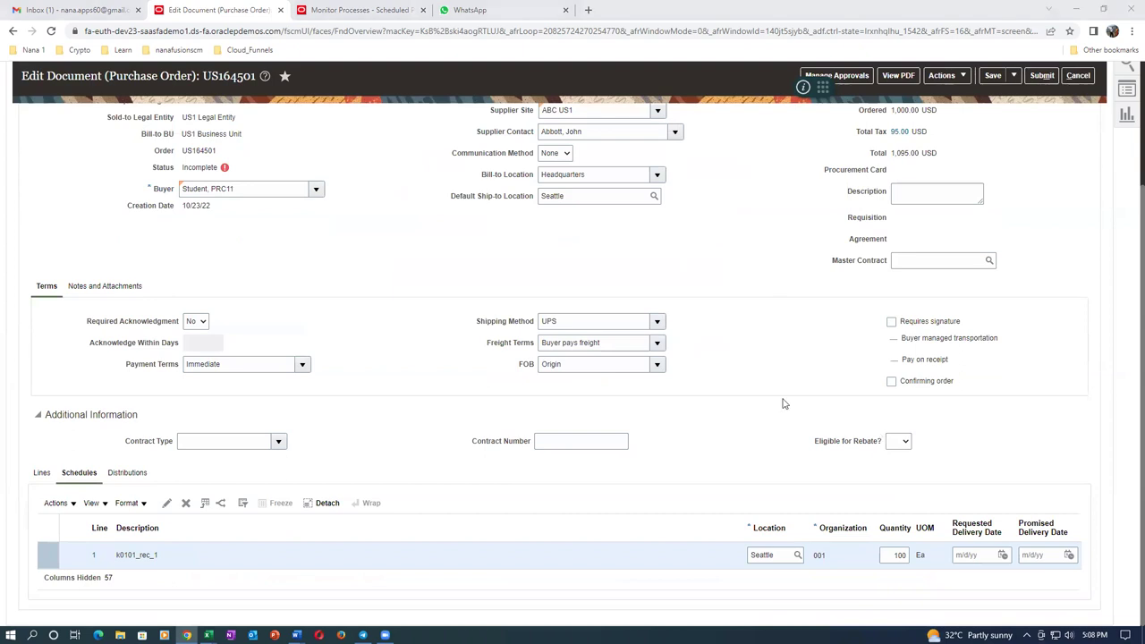
pyautogui.click(973, 555)
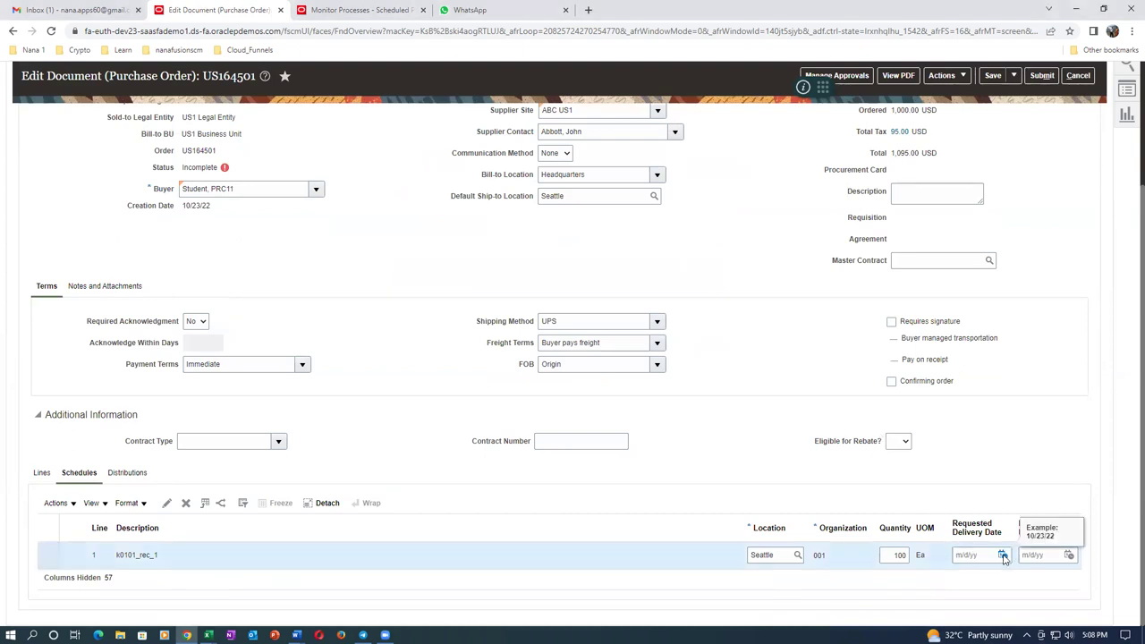
pyautogui.click(1002, 556)
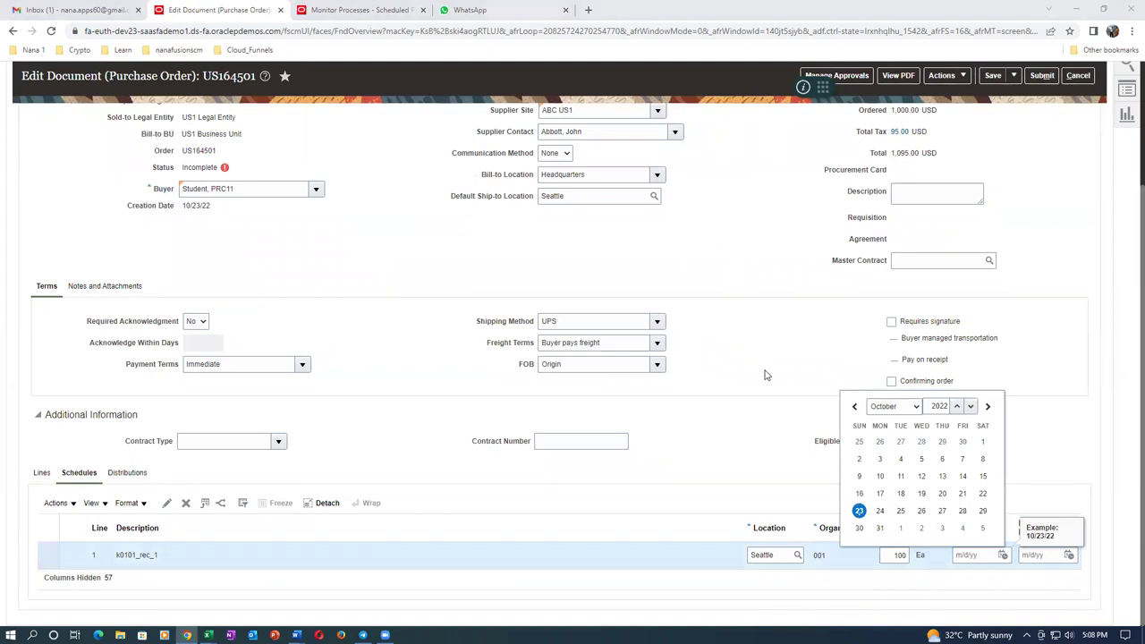
pyautogui.click(859, 511)
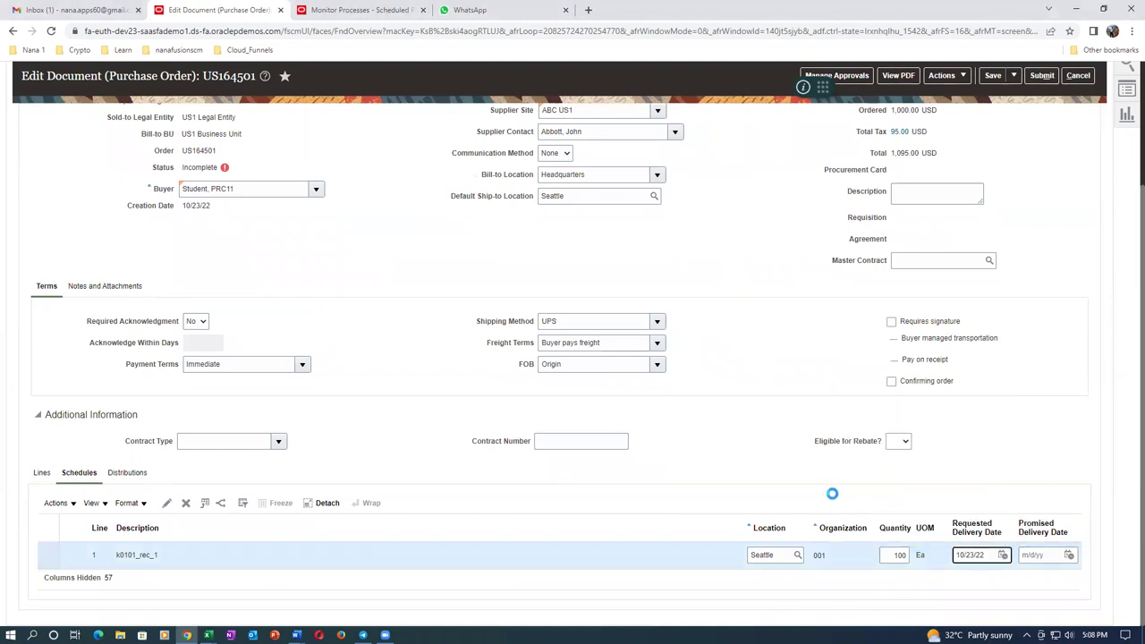
pyautogui.click(1042, 75)
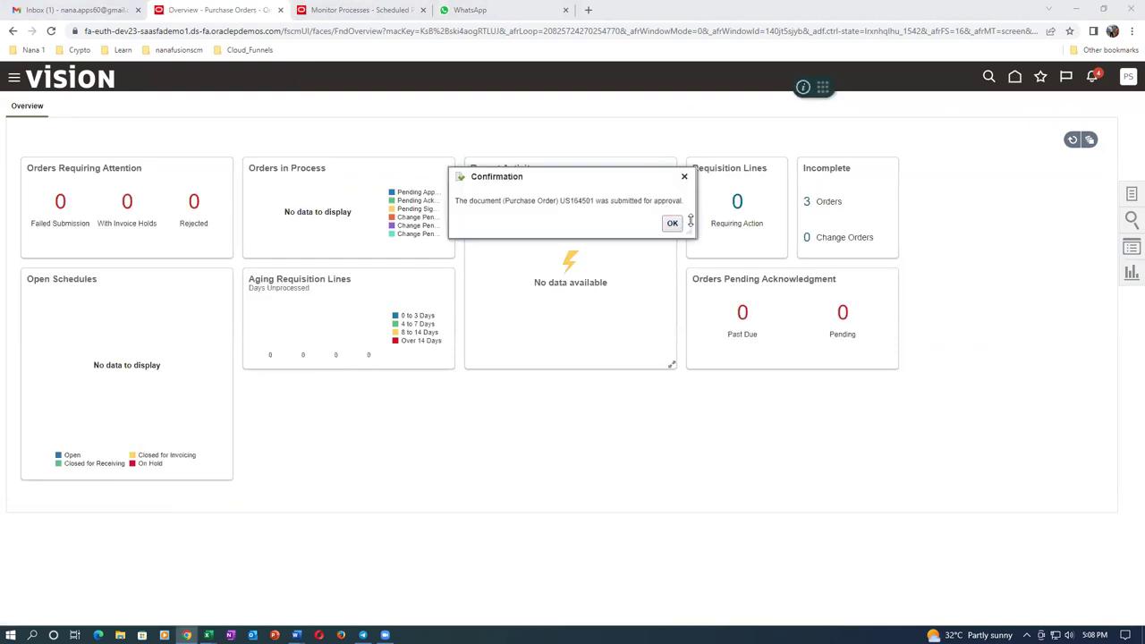
pyautogui.click(672, 223)
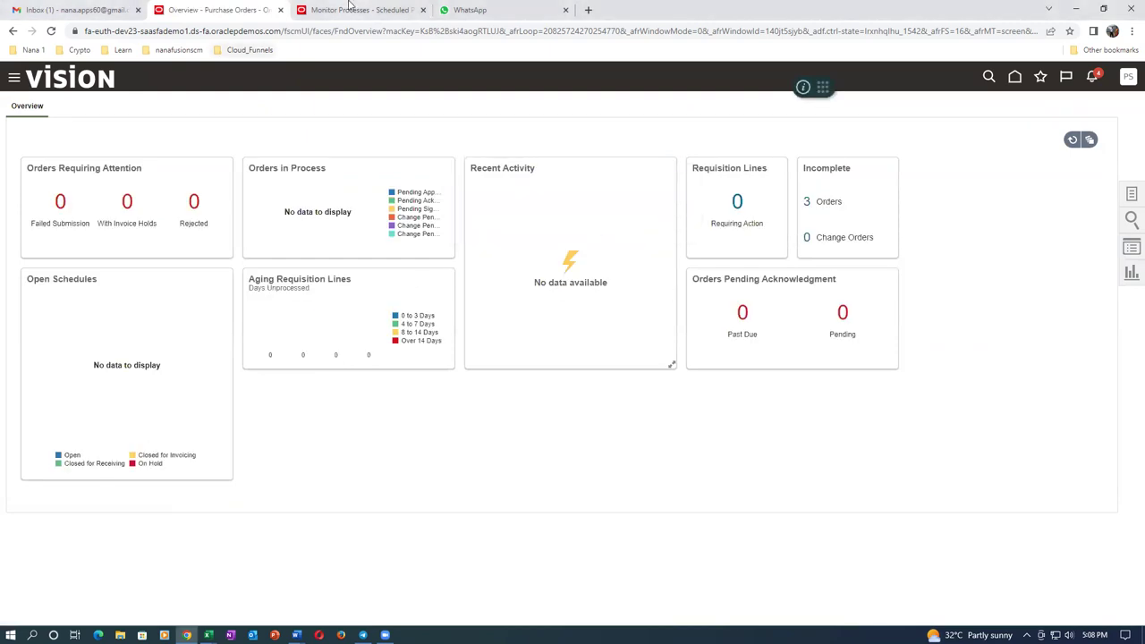
# Open the INV Overview dashboard from Favorites in the home page tab.
pyautogui.click(351, 10)
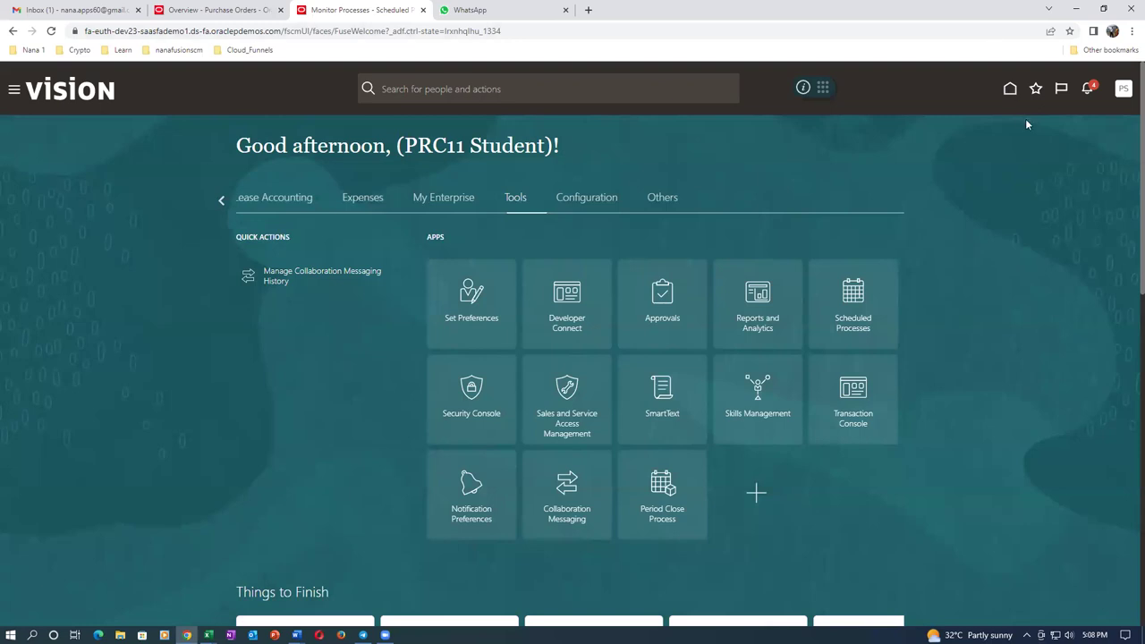
pyautogui.click(1035, 91)
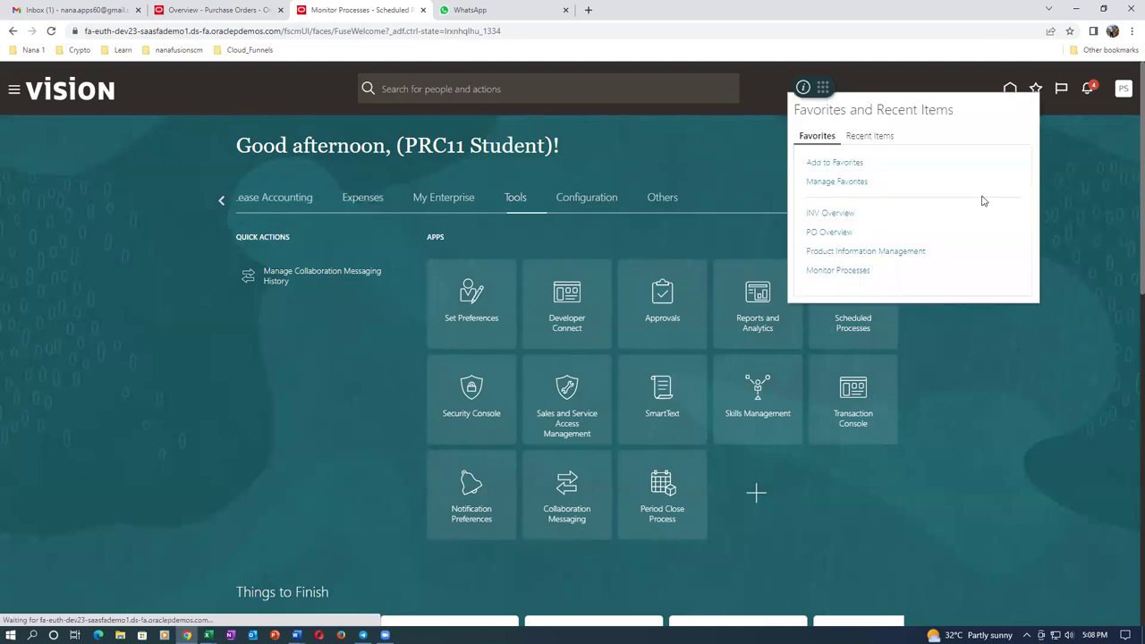
pyautogui.click(830, 215)
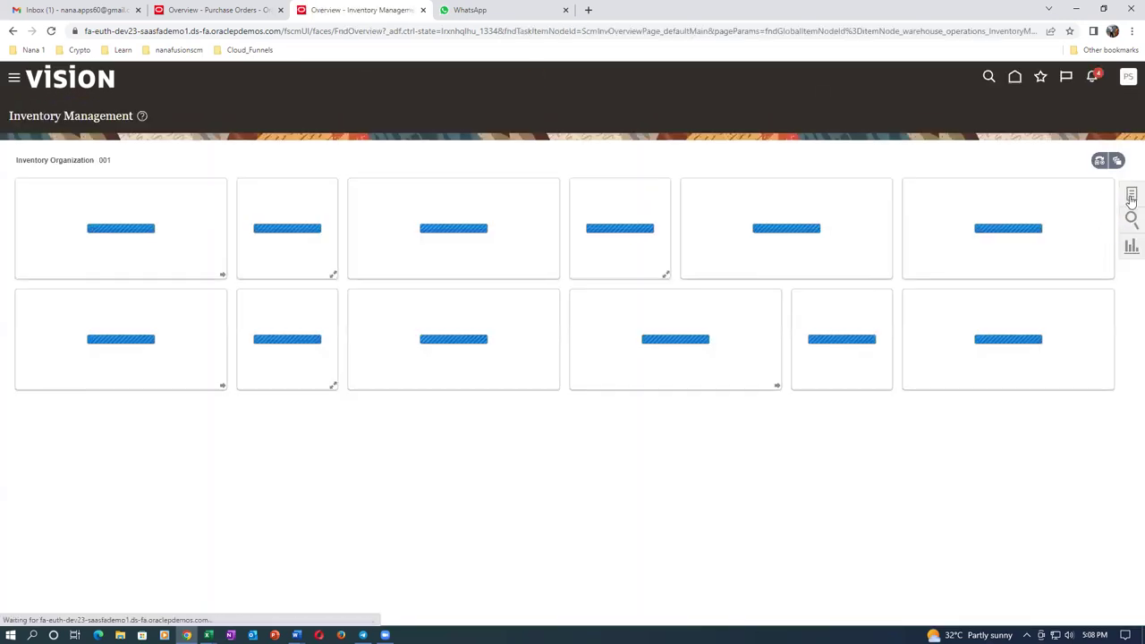
# Duplicate the Inventory Management browser tab and return to the original tab.
pyautogui.rightClick(342, 9)
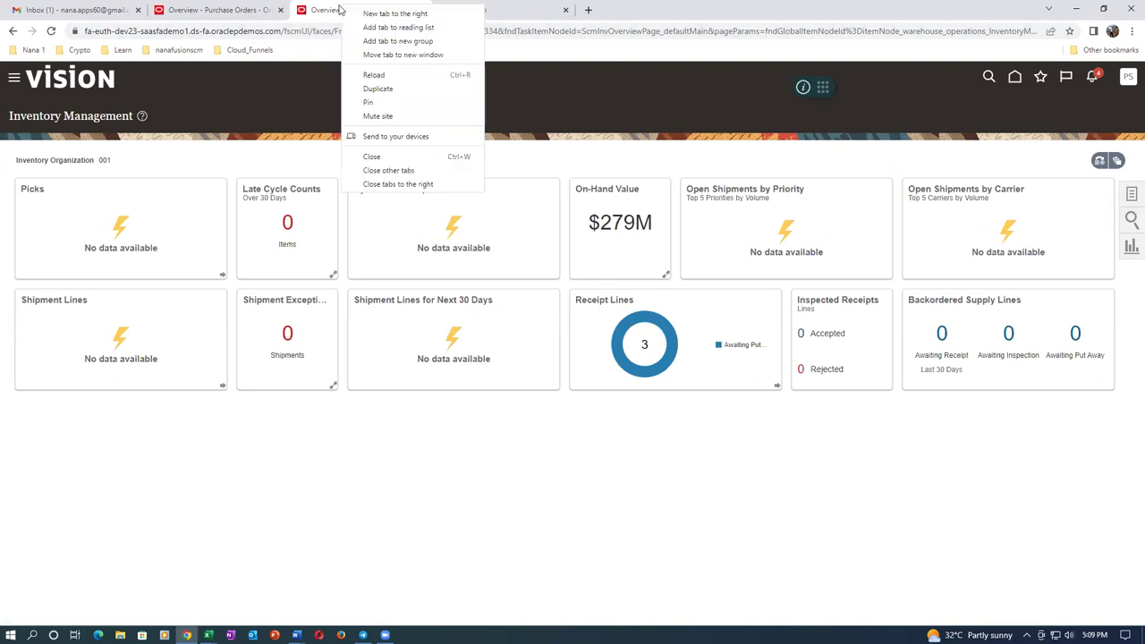
pyautogui.click(375, 89)
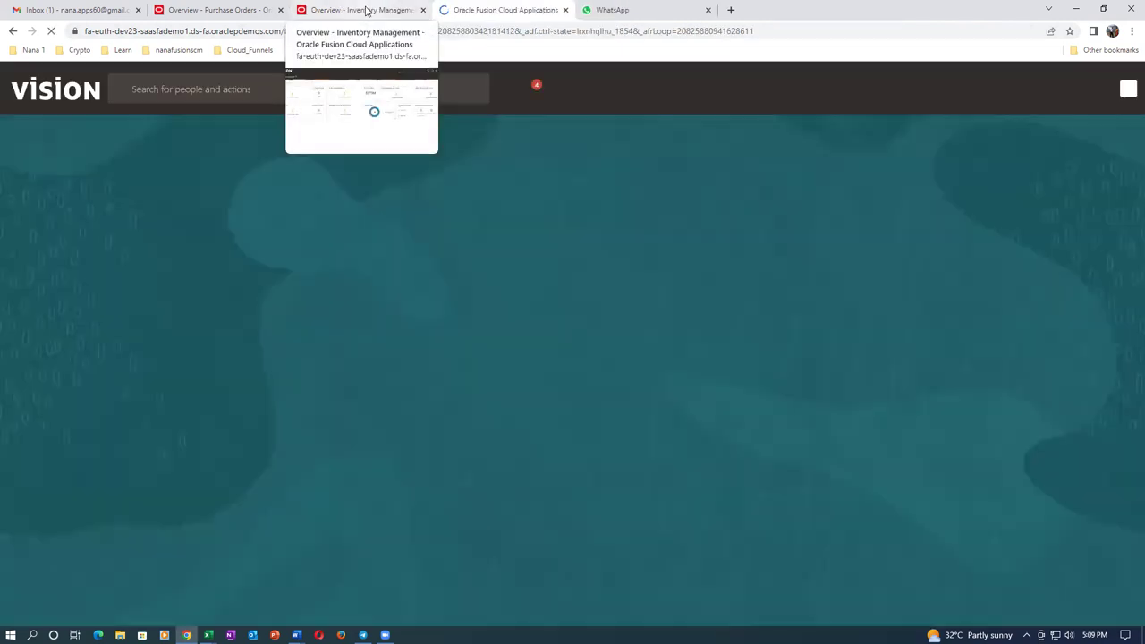
pyautogui.click(364, 10)
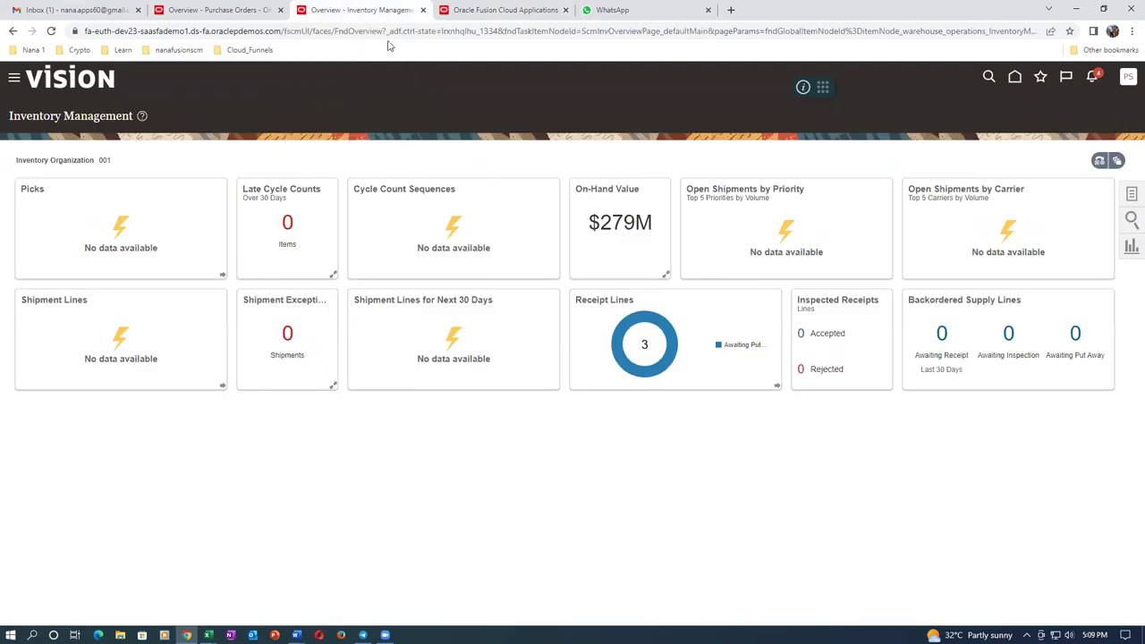
# Open the Receive Expected Shipments task from the Receipts task list.
pyautogui.click(1130, 197)
pyautogui.click(1018, 104)
pyautogui.click(1017, 143)
pyautogui.click(1016, 134)
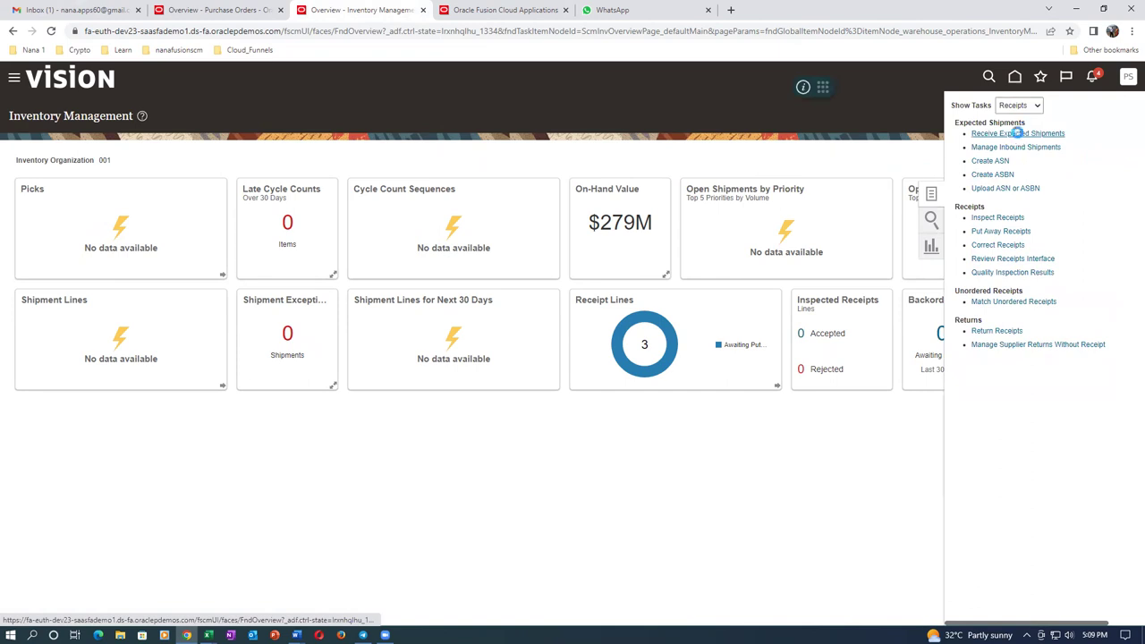
# Look up purchase order US164501 and search its expected shipment lines.
pyautogui.click(244, 210)
pyautogui.write('US16450')
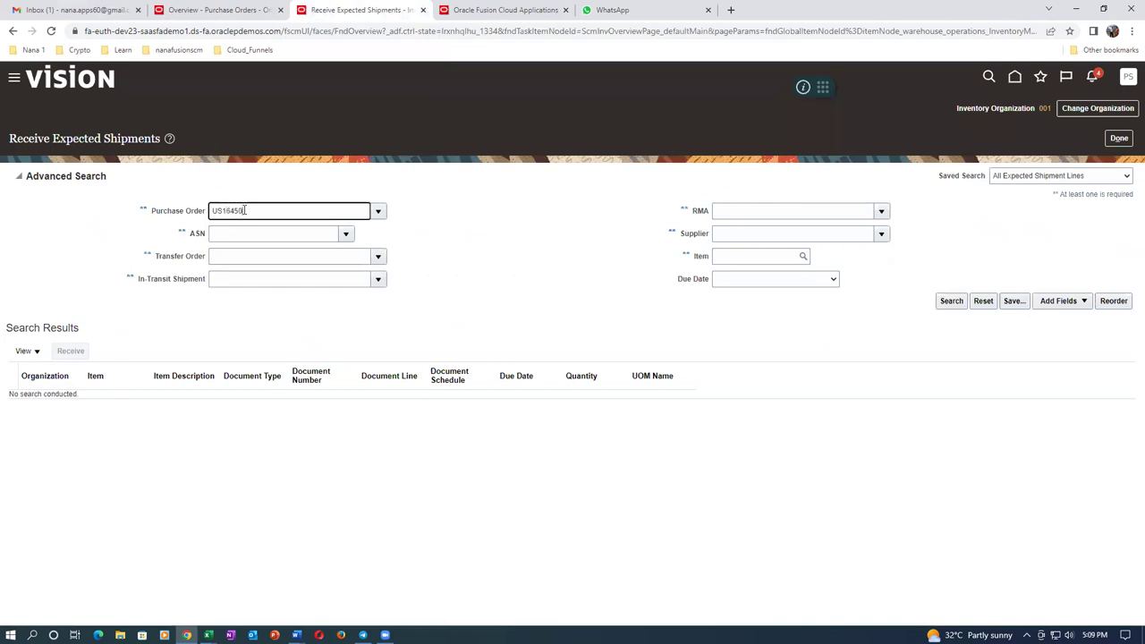
pyautogui.press('Tab')
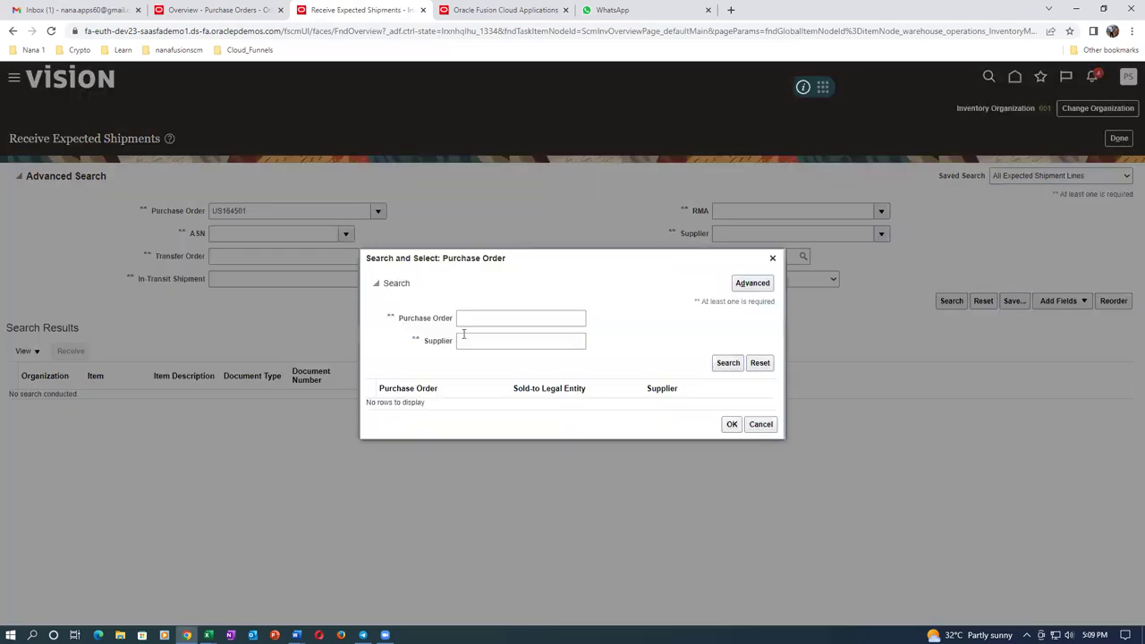
pyautogui.click(483, 319)
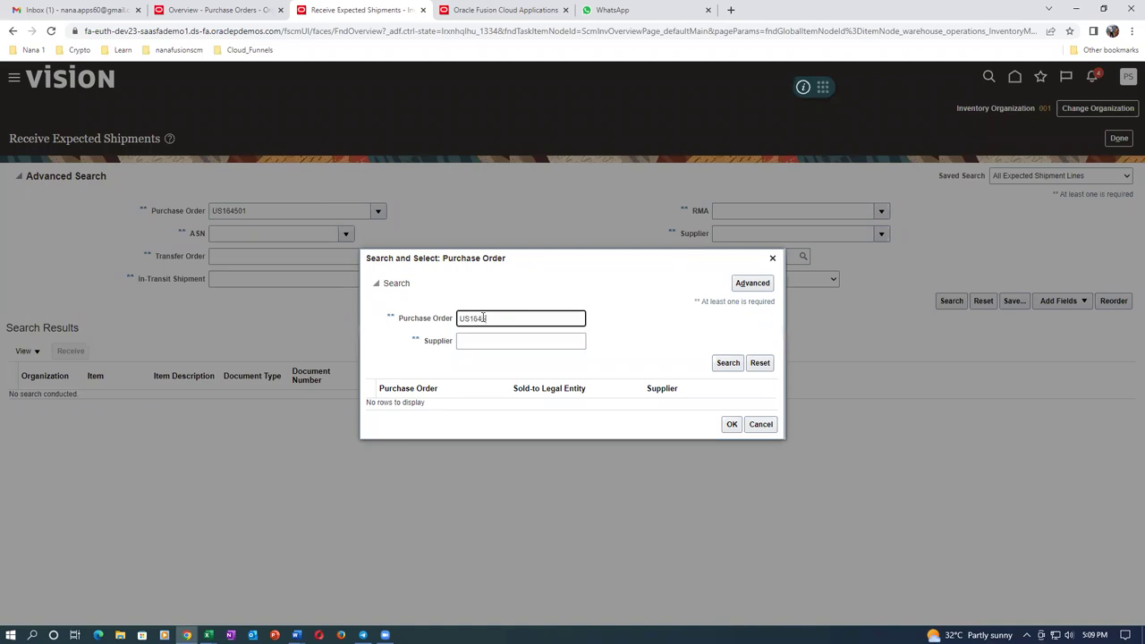
pyautogui.click(724, 364)
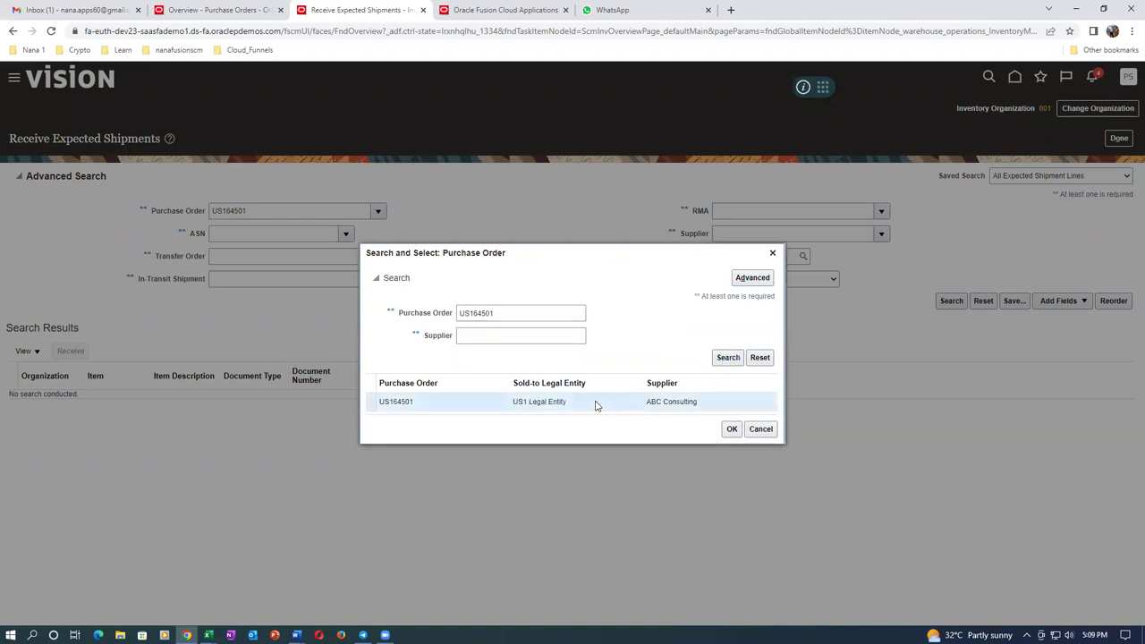
pyautogui.click(732, 430)
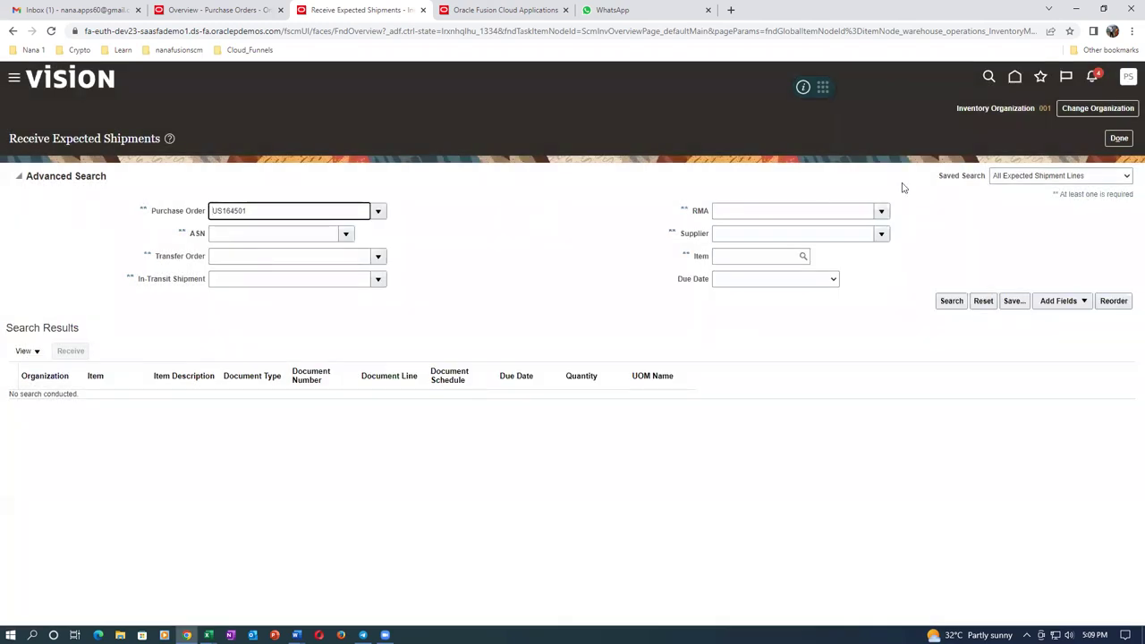
pyautogui.click(953, 301)
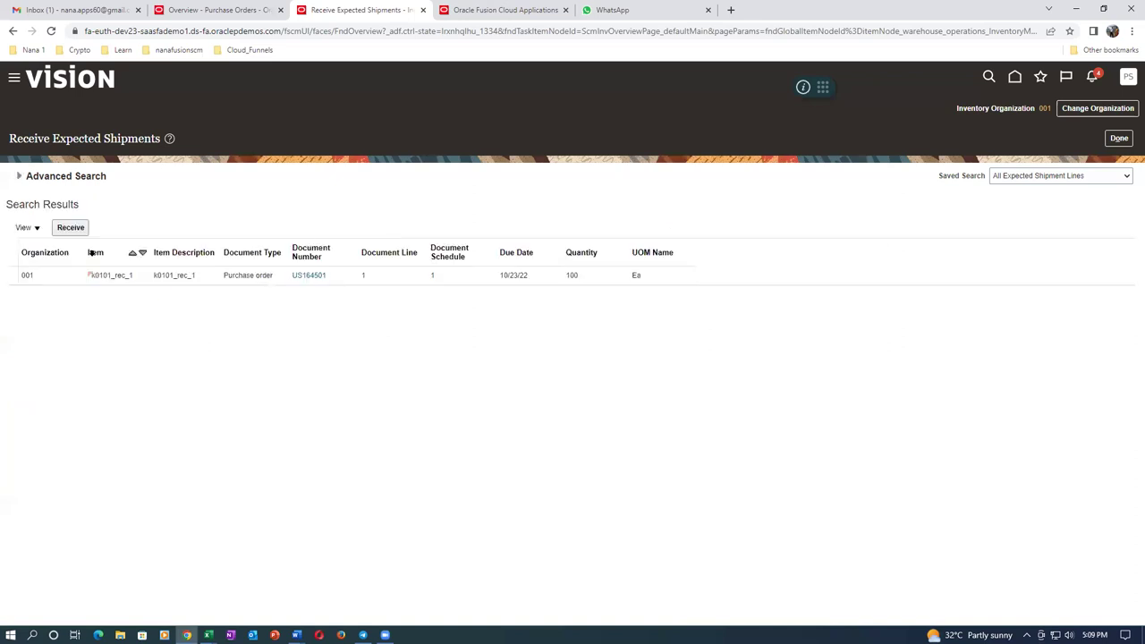
# Receive all 100 Ea of k0101_rec_1 into Stores, creating and submitting receipt 52154.
pyautogui.click(71, 228)
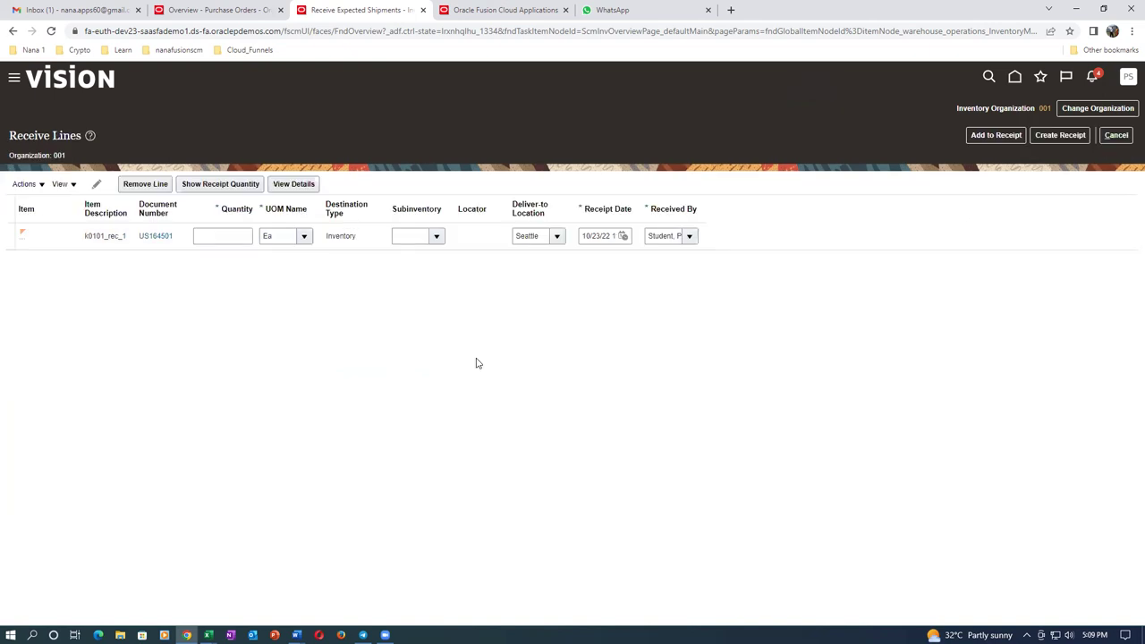
pyautogui.click(227, 185)
pyautogui.click(437, 238)
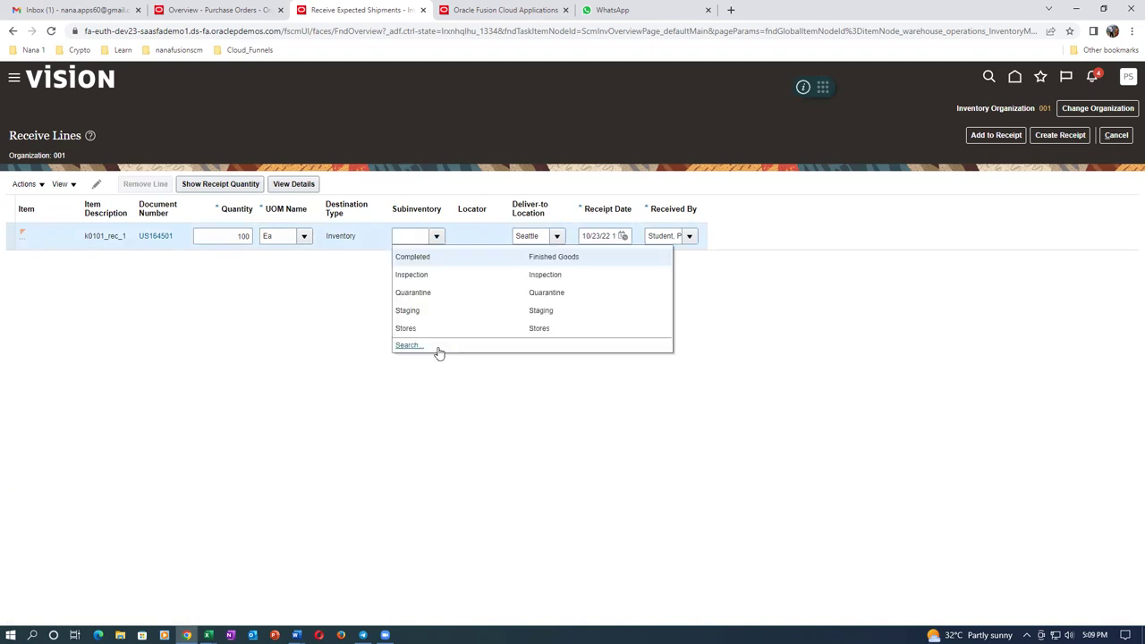
pyautogui.click(434, 328)
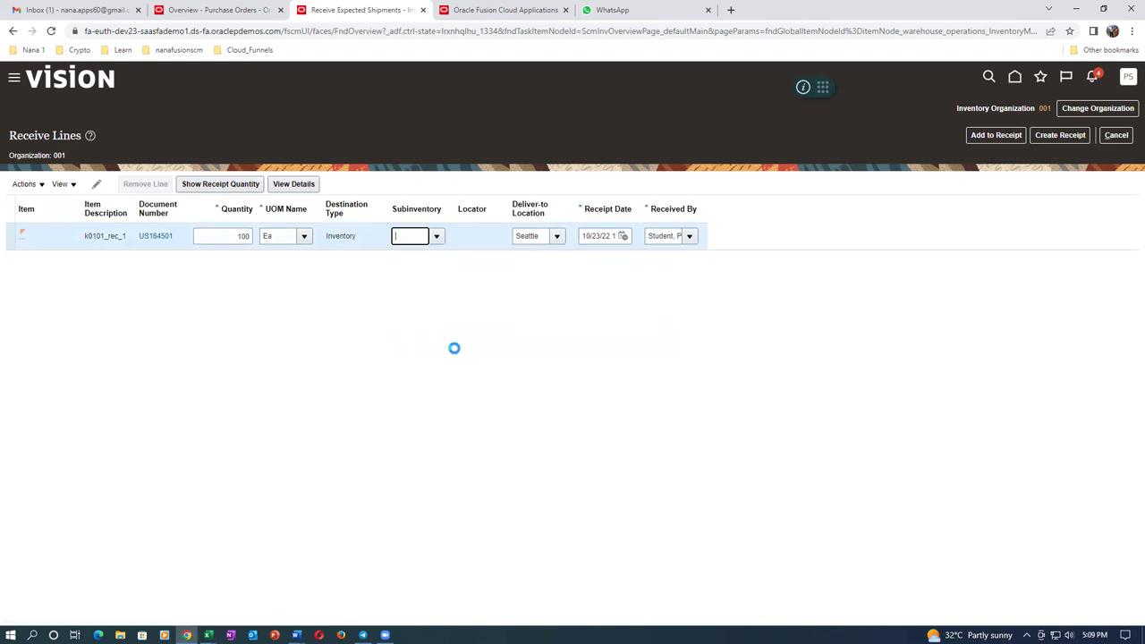
pyautogui.click(1079, 137)
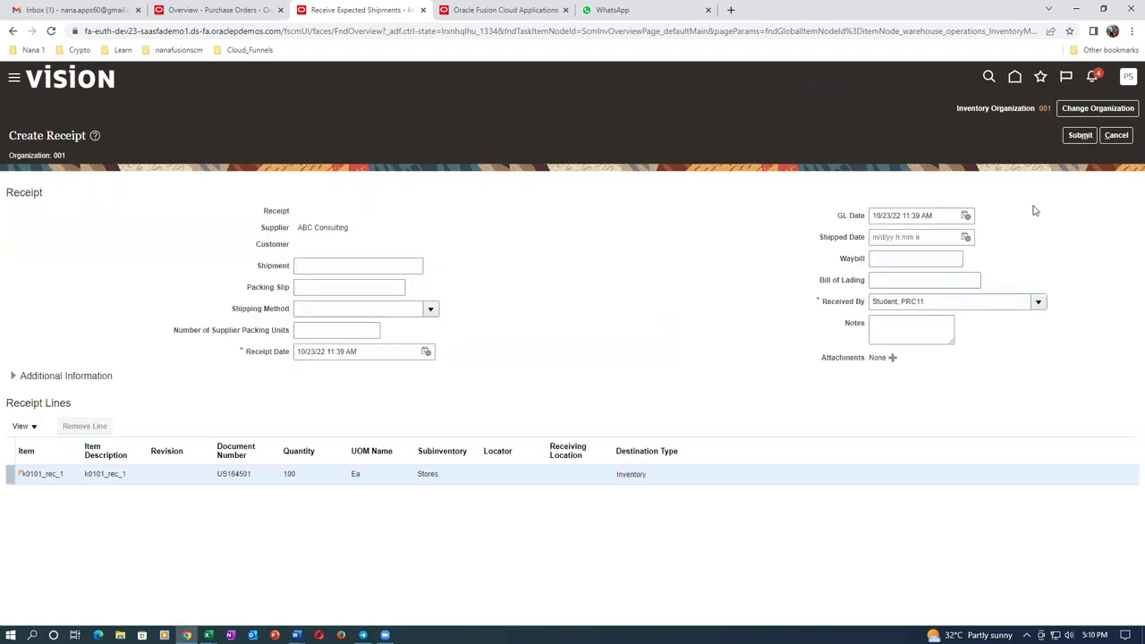
pyautogui.click(1084, 136)
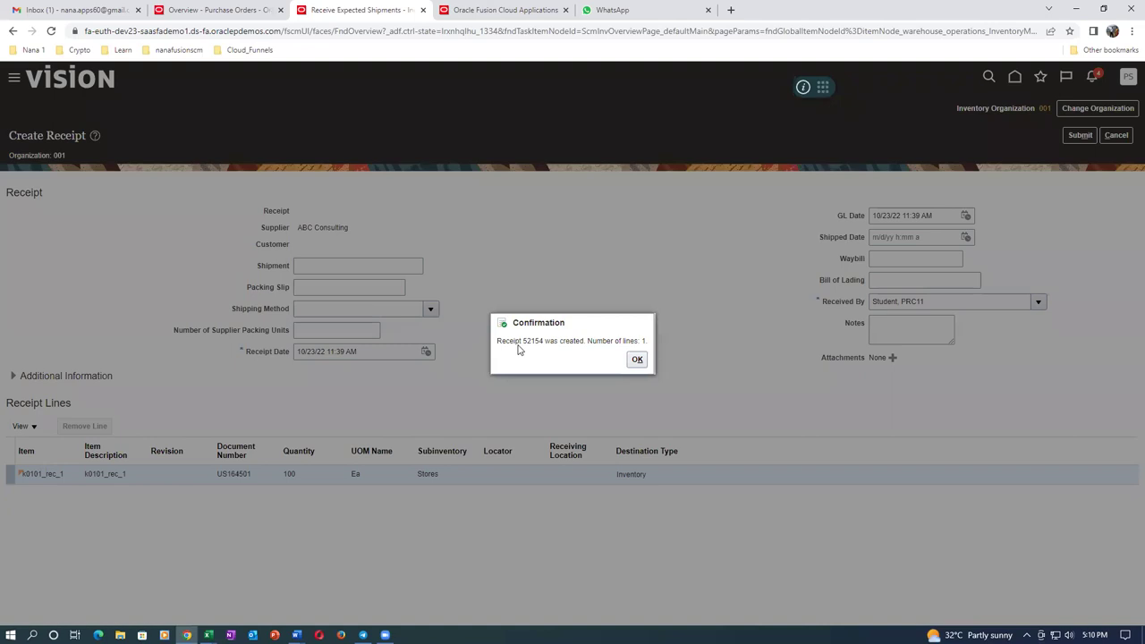
pyautogui.click(637, 358)
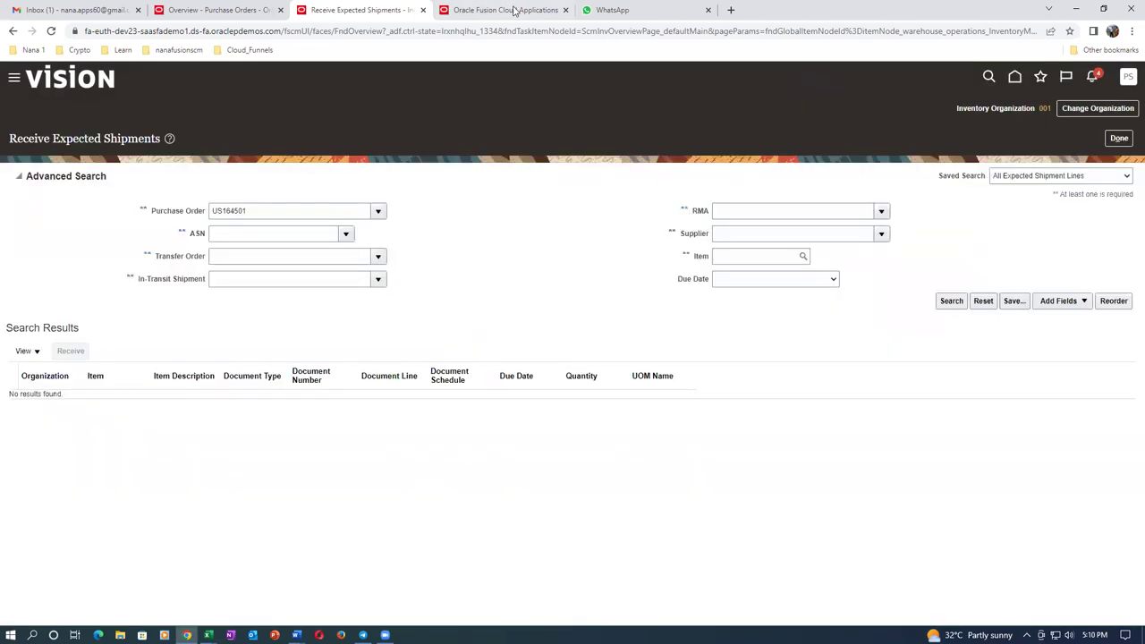
pyautogui.click(514, 11)
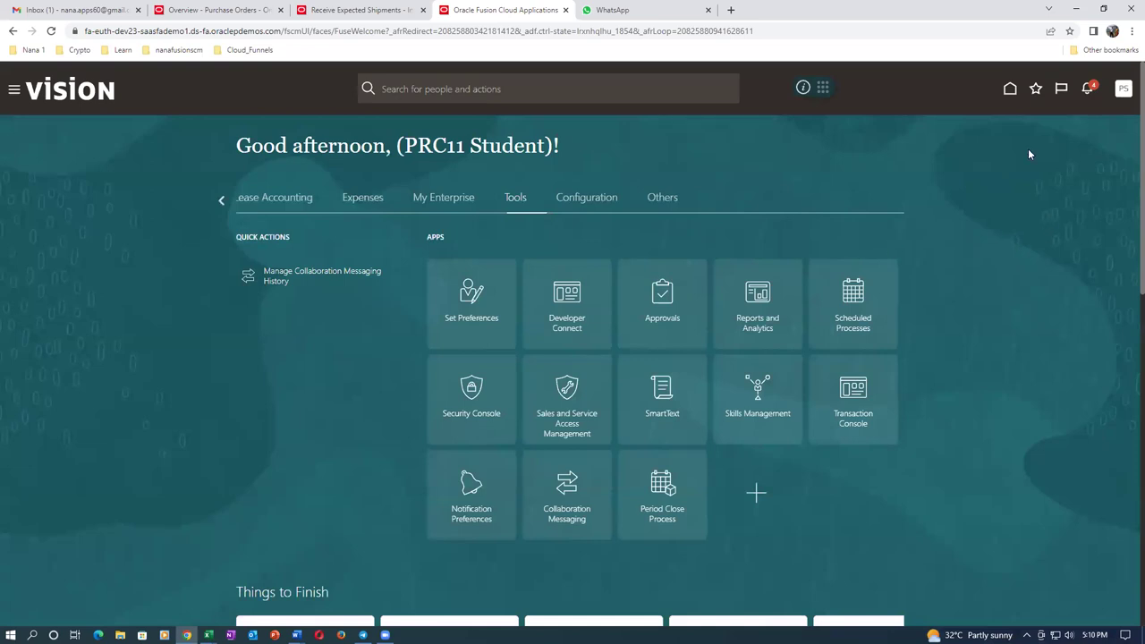
# In the duplicate tab, open INV Overview and switch the task list to Inventory tasks.
pyautogui.click(1036, 89)
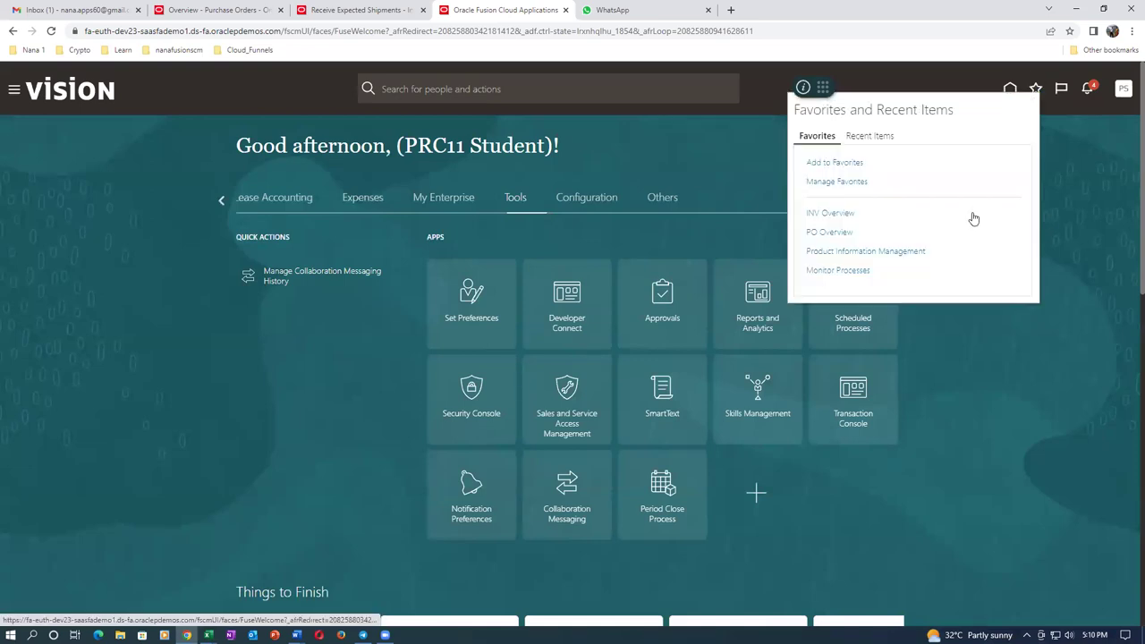
pyautogui.click(840, 221)
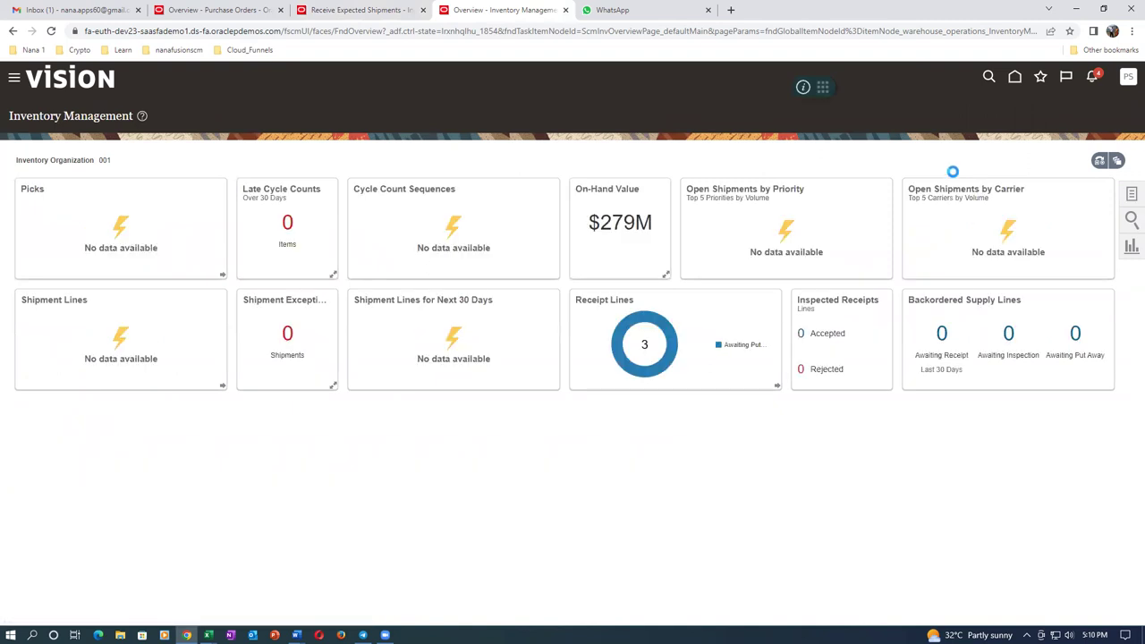
pyautogui.click(1132, 193)
pyautogui.click(1017, 106)
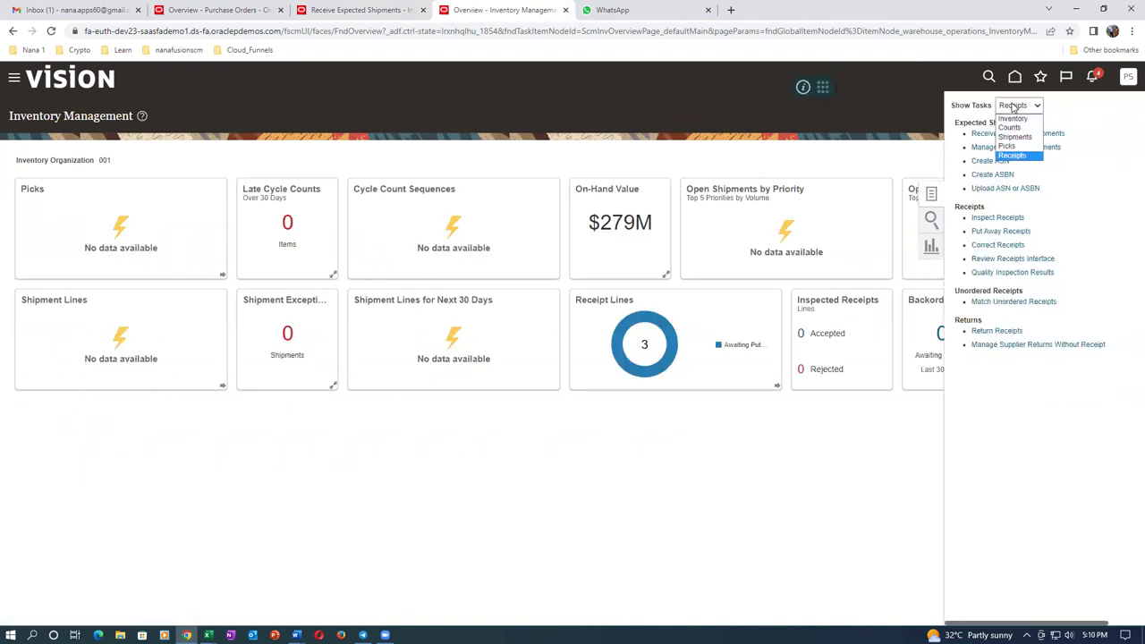
pyautogui.click(1013, 118)
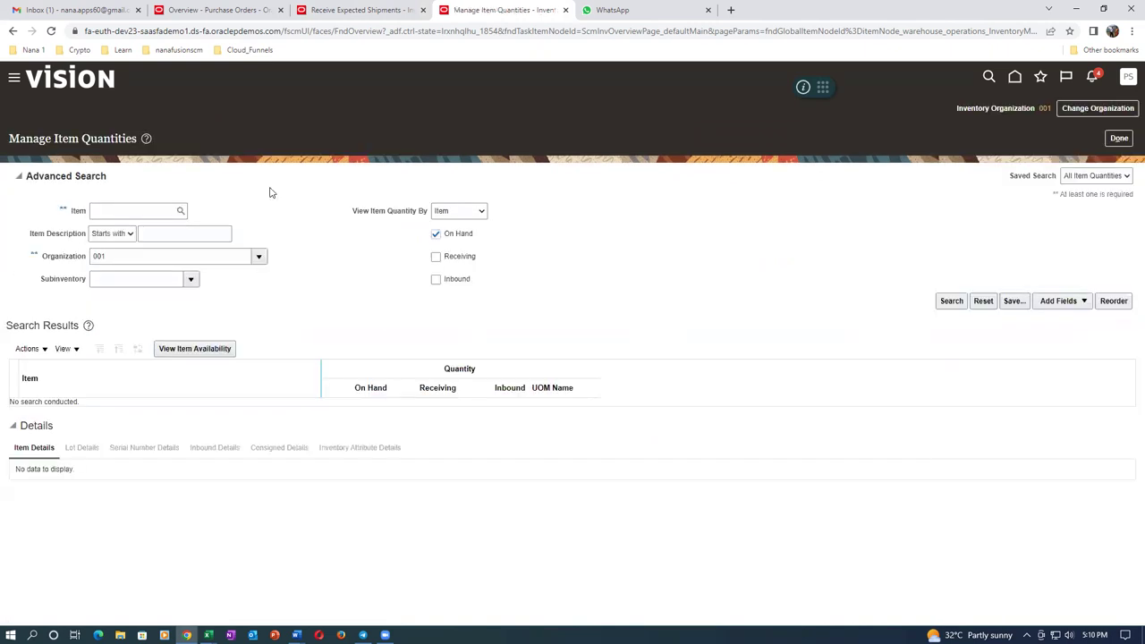
# Search item k0101_rec_1 and expand organization 001 to confirm 100 Ea in Stores.
pyautogui.click(148, 212)
pyautogui.write('k0101_rec_1')
pyautogui.click(951, 302)
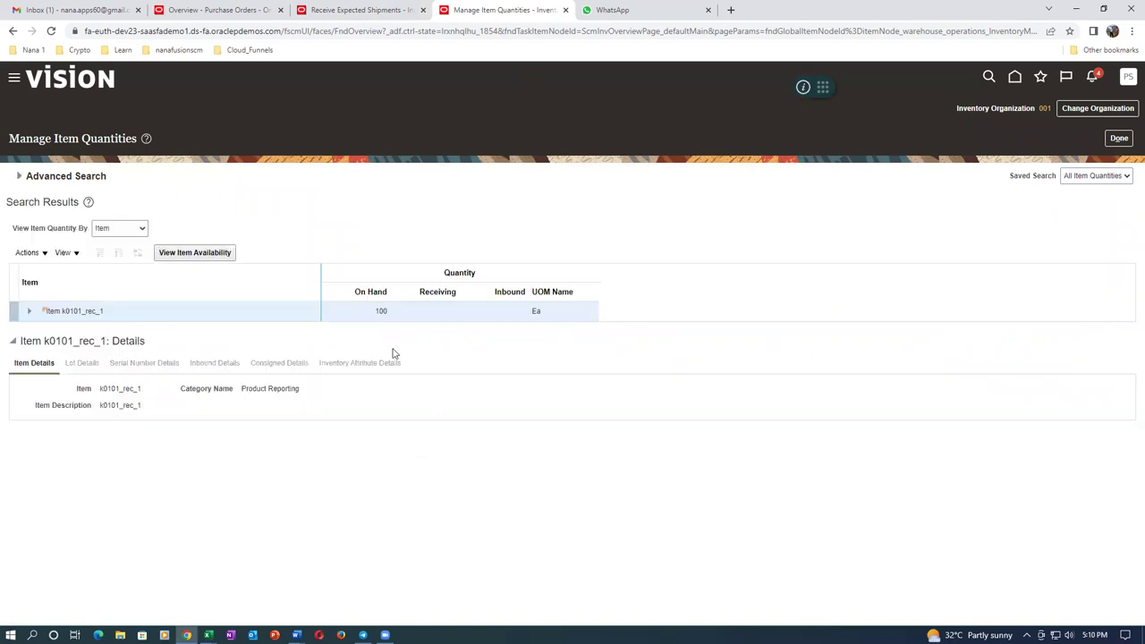
pyautogui.click(29, 311)
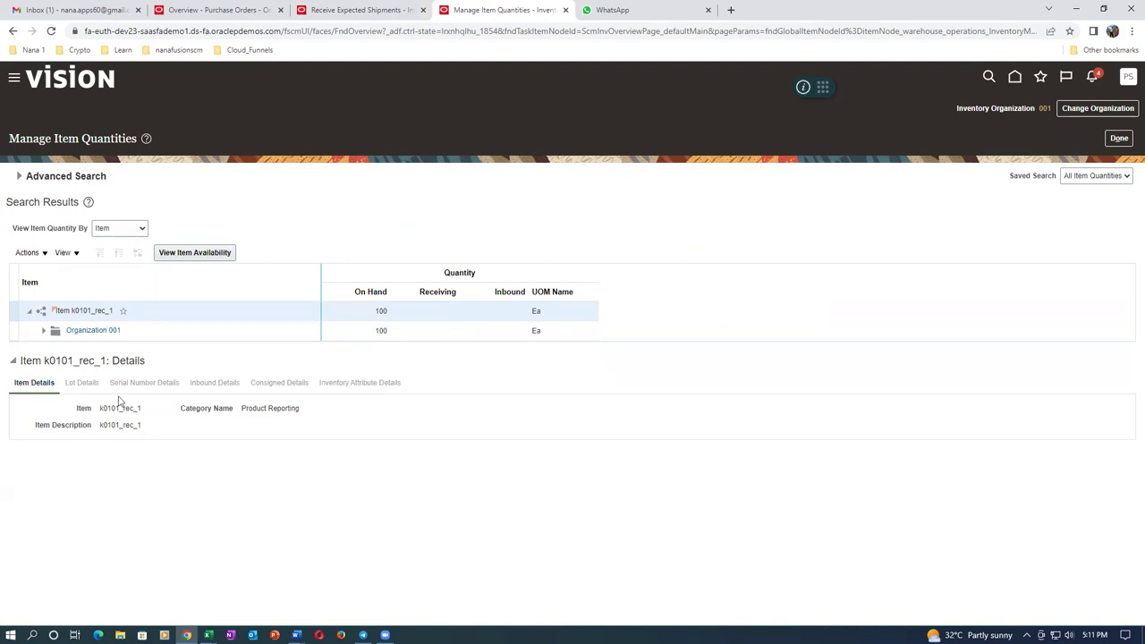
pyautogui.click(43, 333)
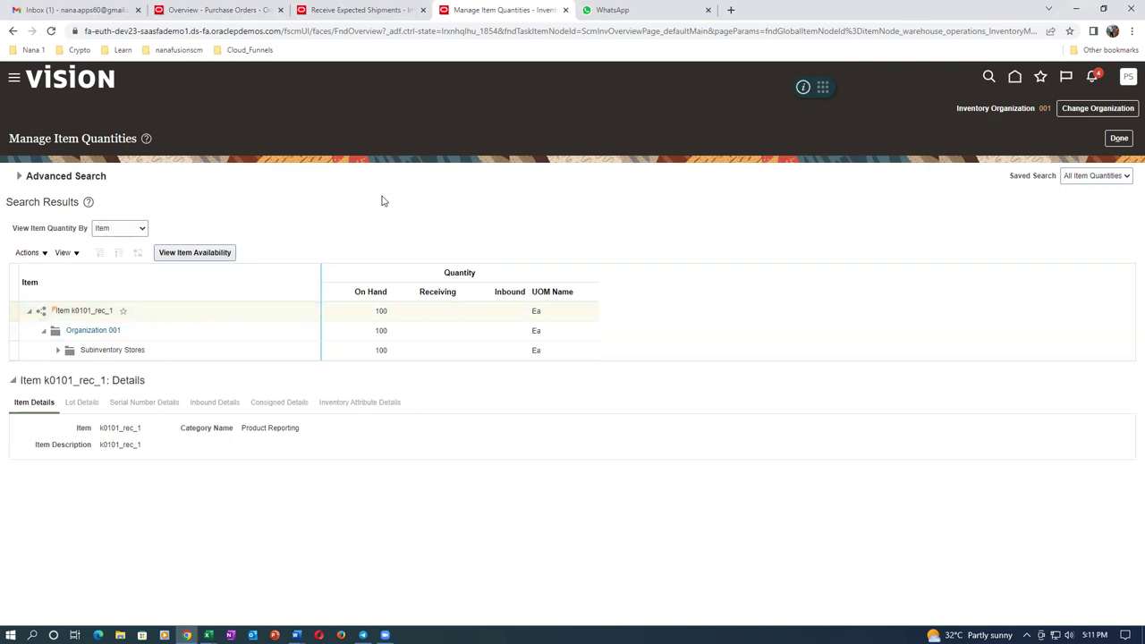
pyautogui.click(210, 10)
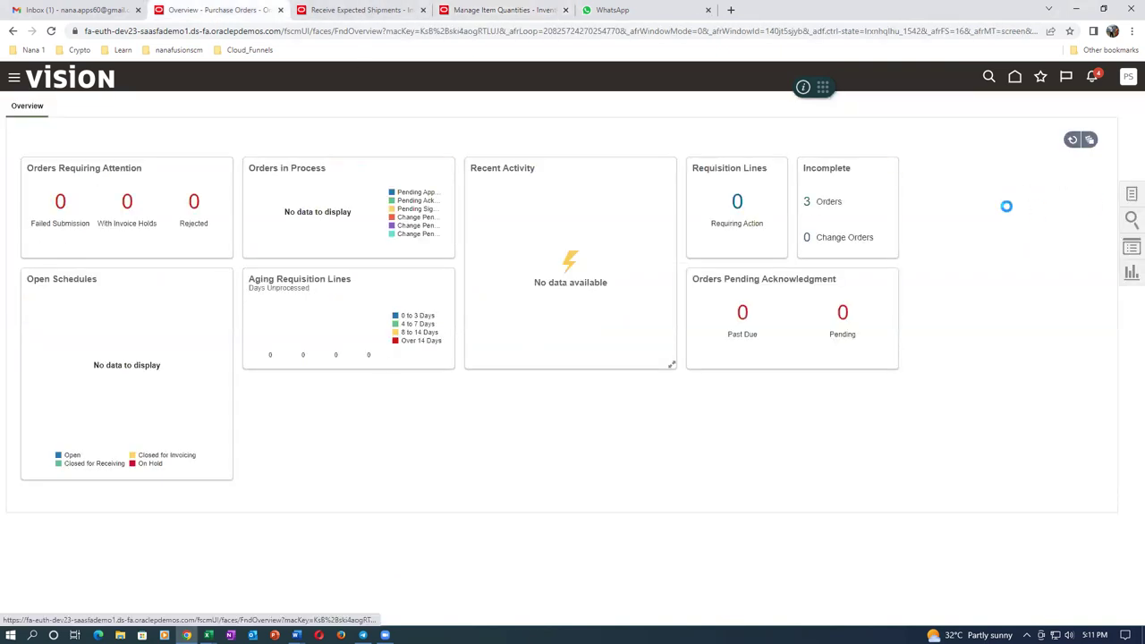
# Find purchase order US164501 in Manage Orders and duplicate it as new order US164502.
pyautogui.click(996, 174)
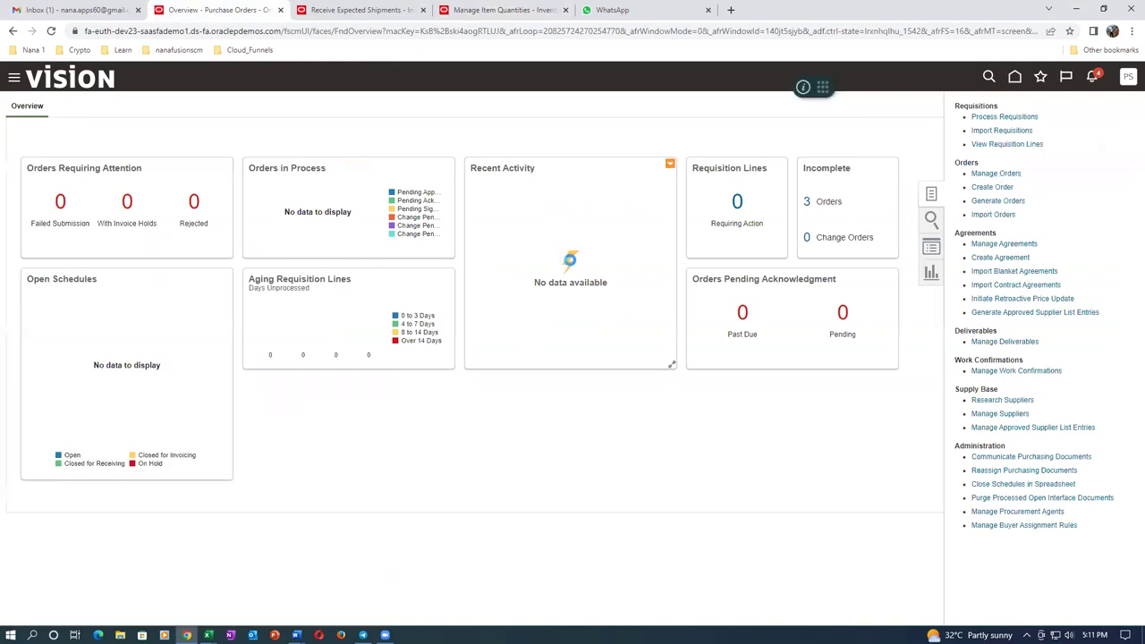
pyautogui.click(821, 247)
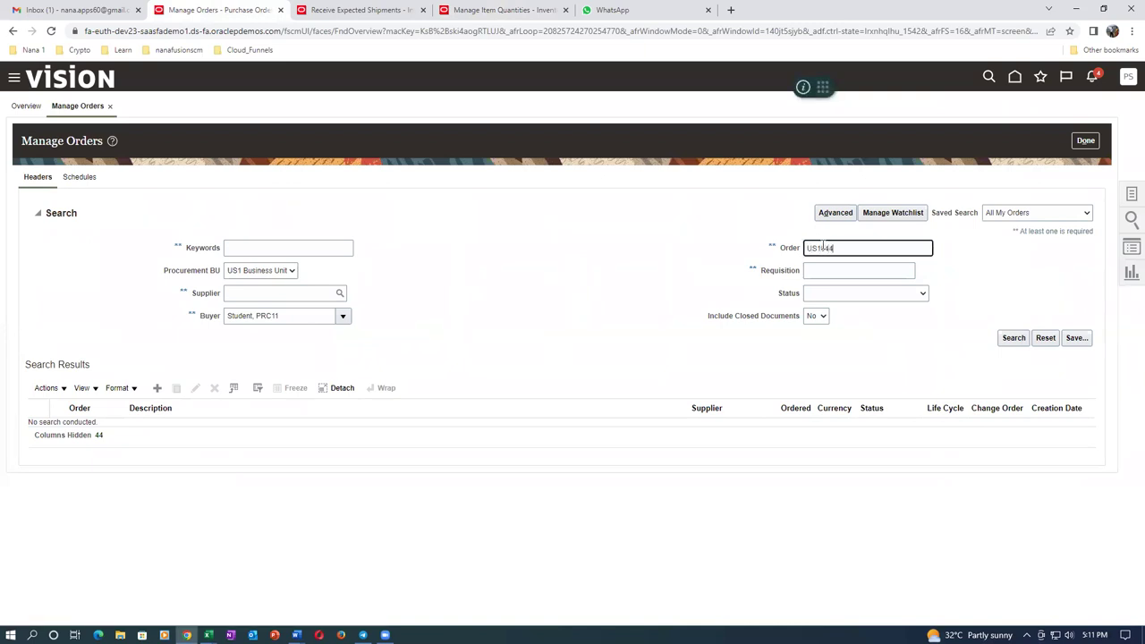
pyautogui.press('Tab')
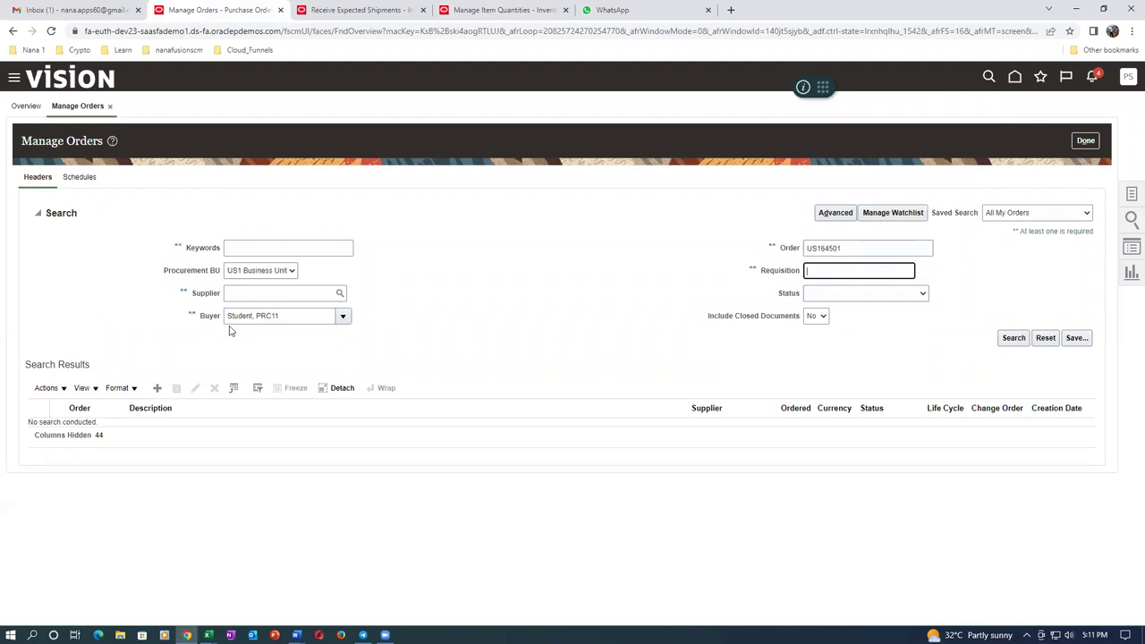
pyautogui.click(1018, 338)
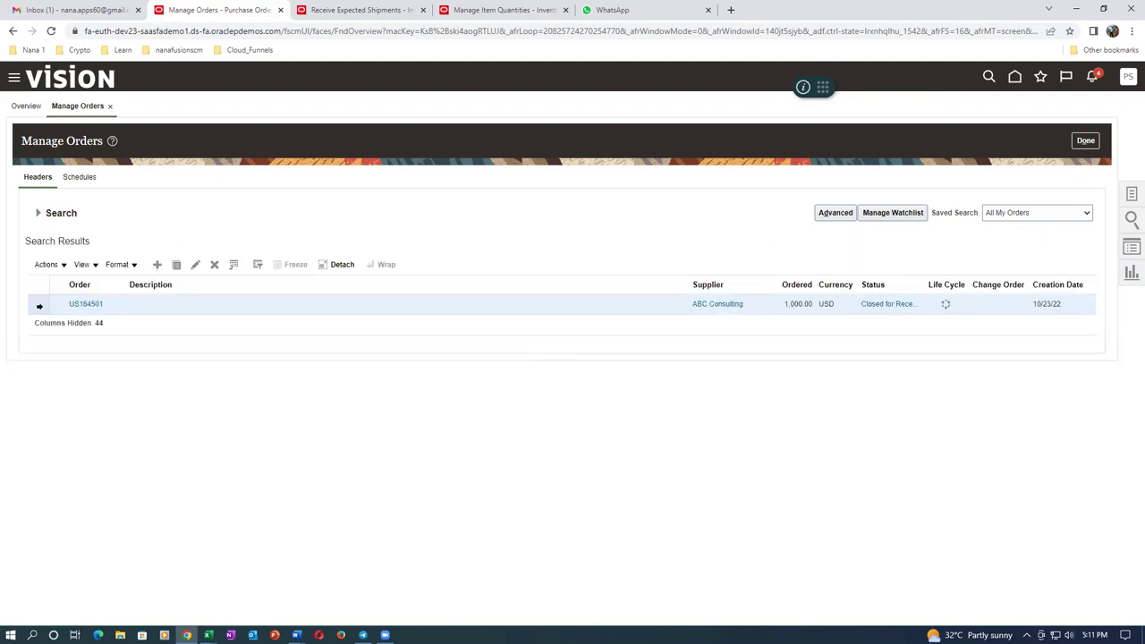
pyautogui.click(46, 265)
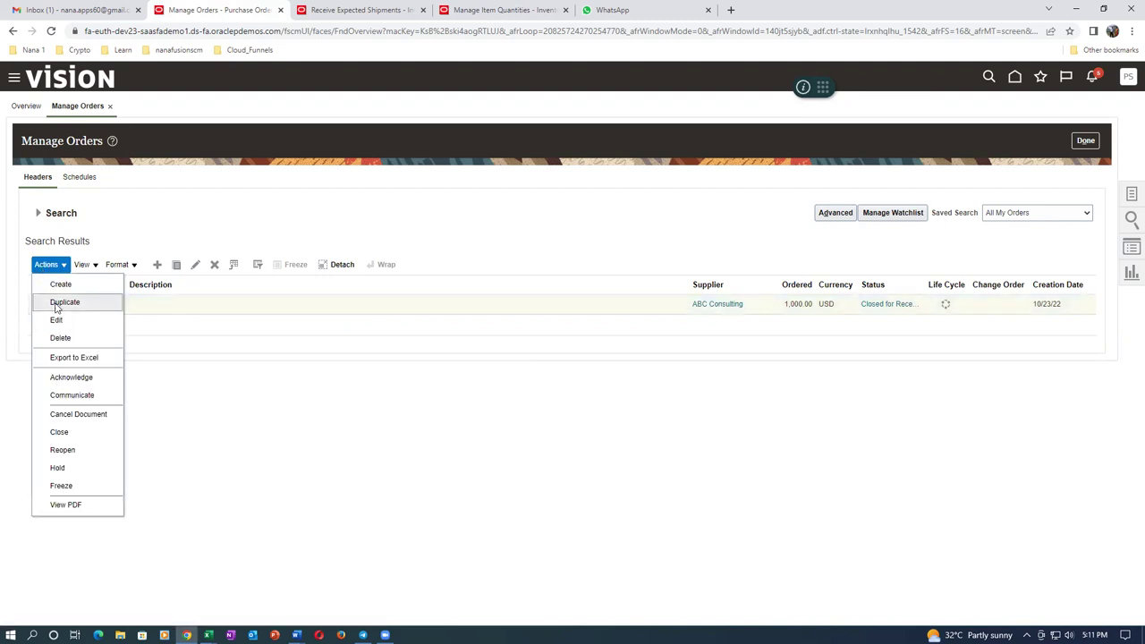
pyautogui.click(56, 304)
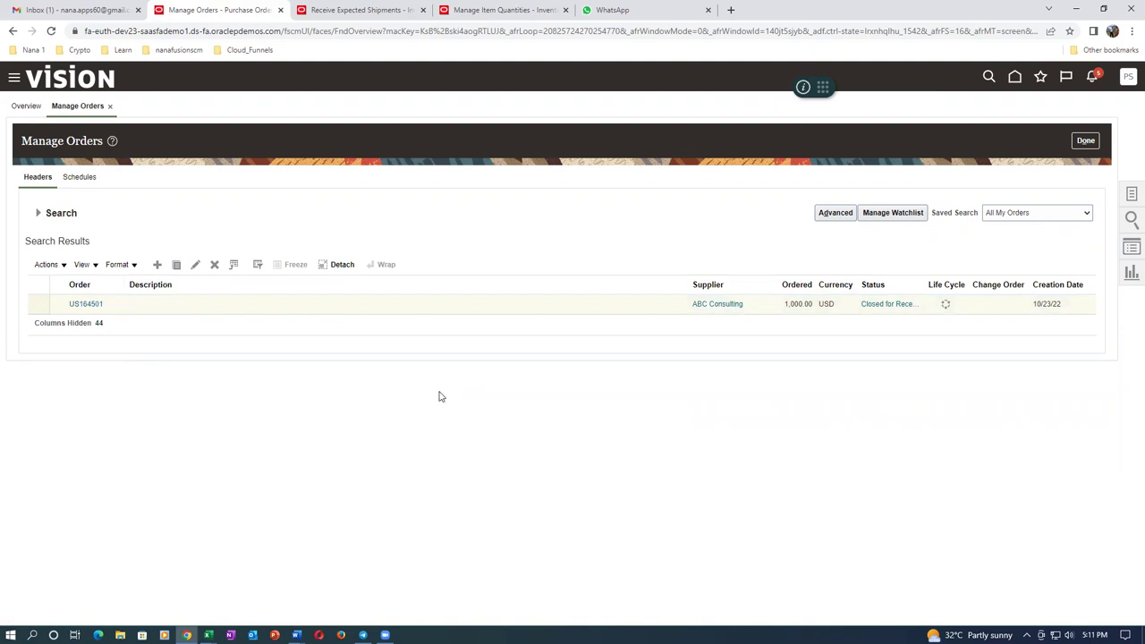
# Open schedule 1 of the new order US164502 for editing.
pyautogui.scroll(-3, 440, 397)
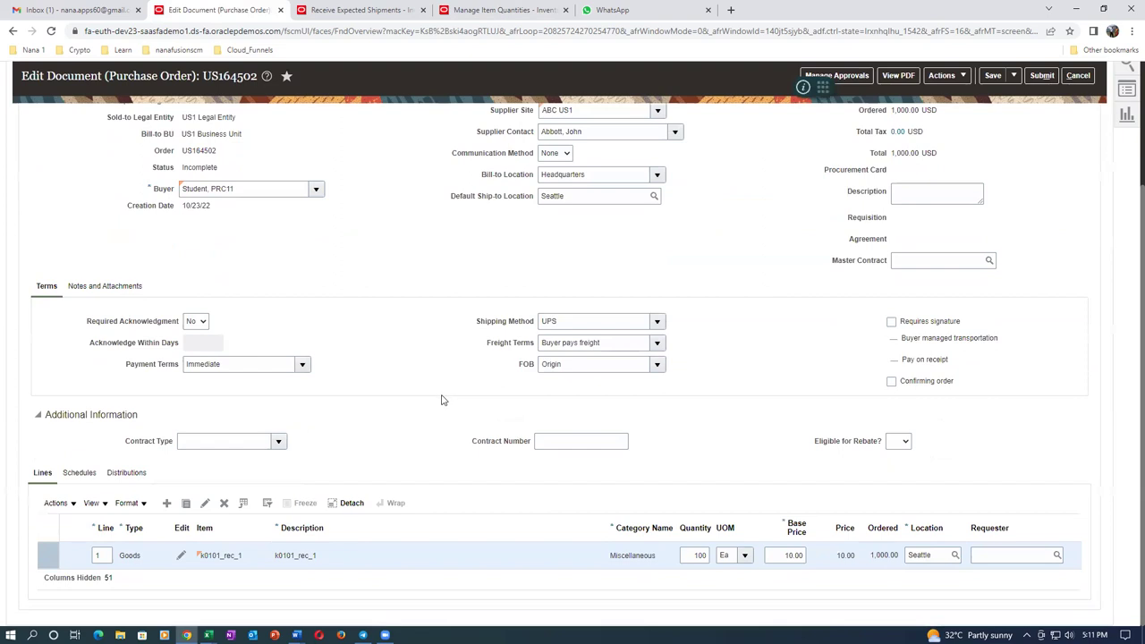
pyautogui.click(79, 472)
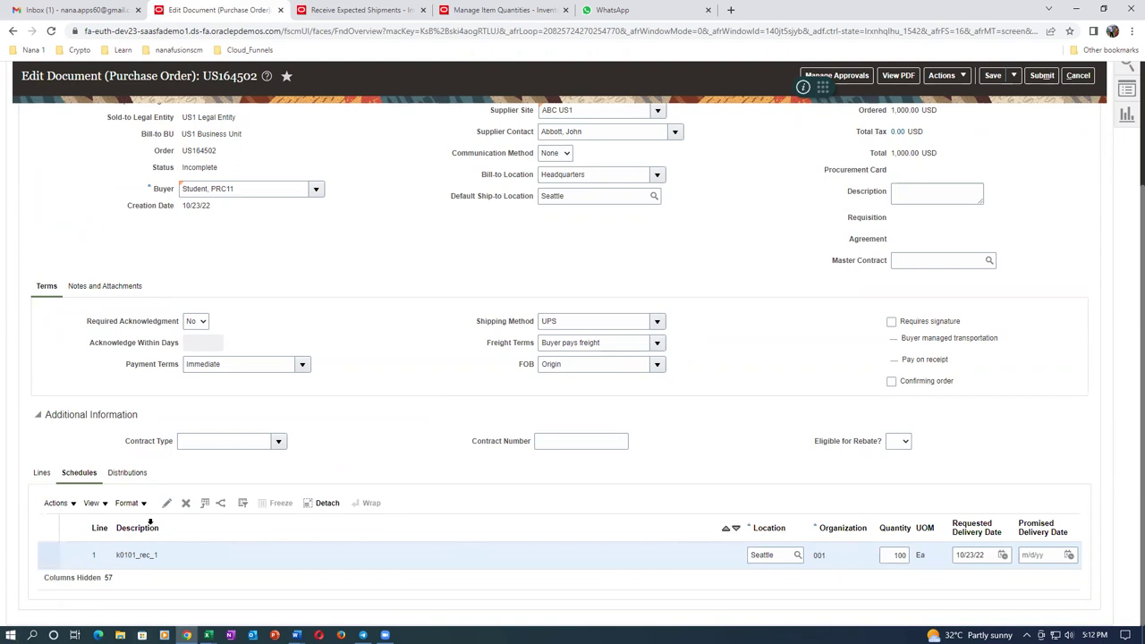
pyautogui.click(167, 503)
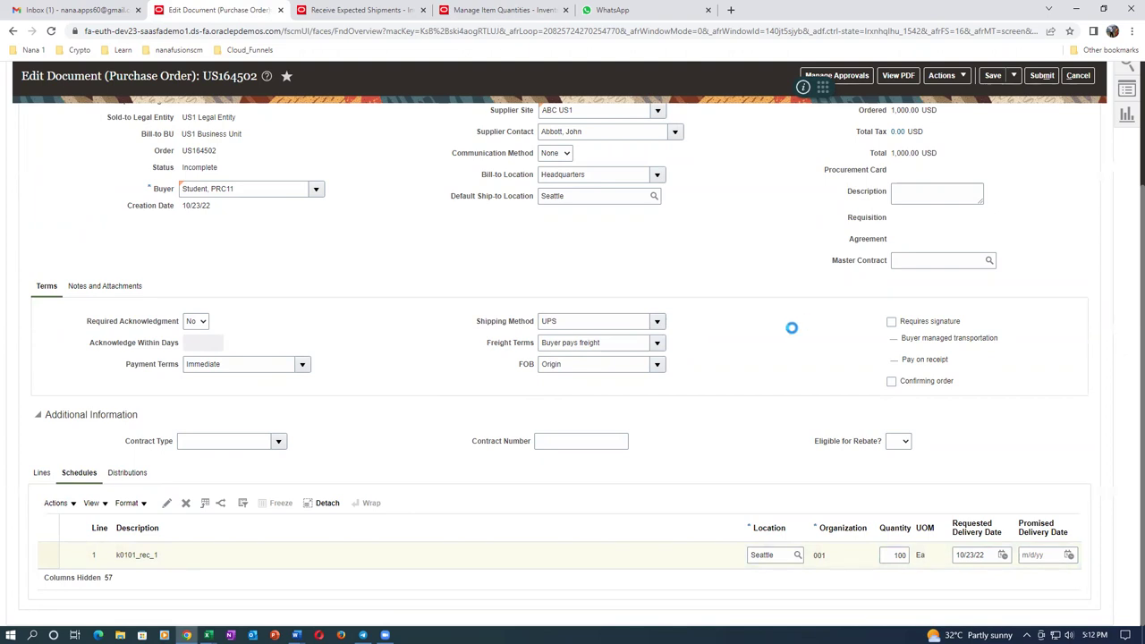
pyautogui.scroll(-3, 791, 333)
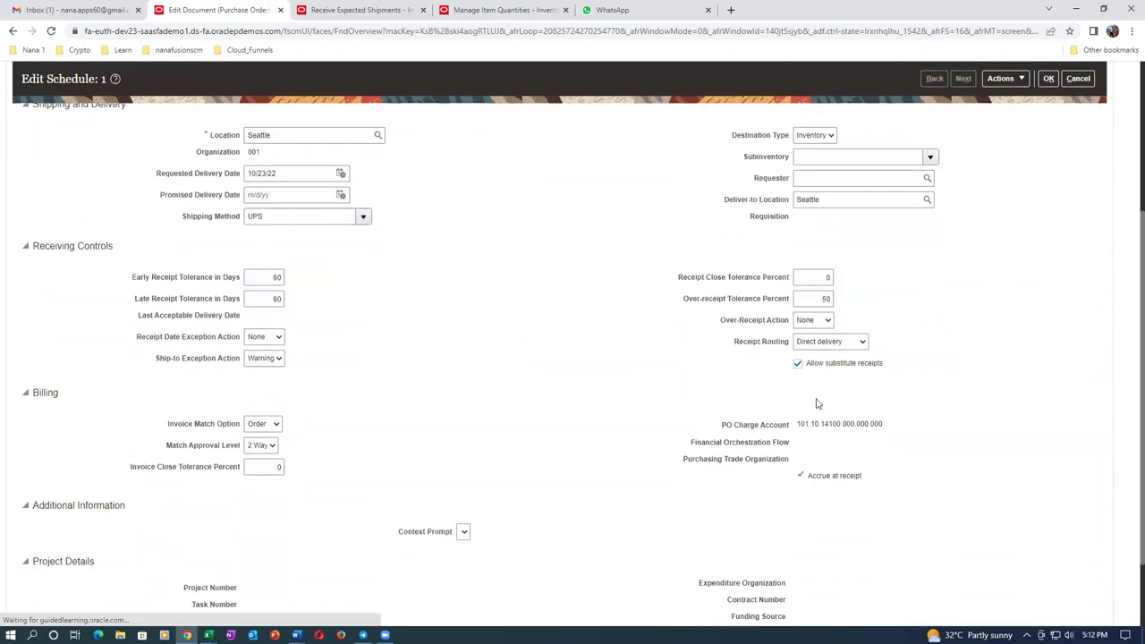
# Set schedule 1's receipt routing to Standard receipt, checking k0101_rec_1's on-hand quantities meanwhile.
pyautogui.click(818, 341)
pyautogui.click(817, 374)
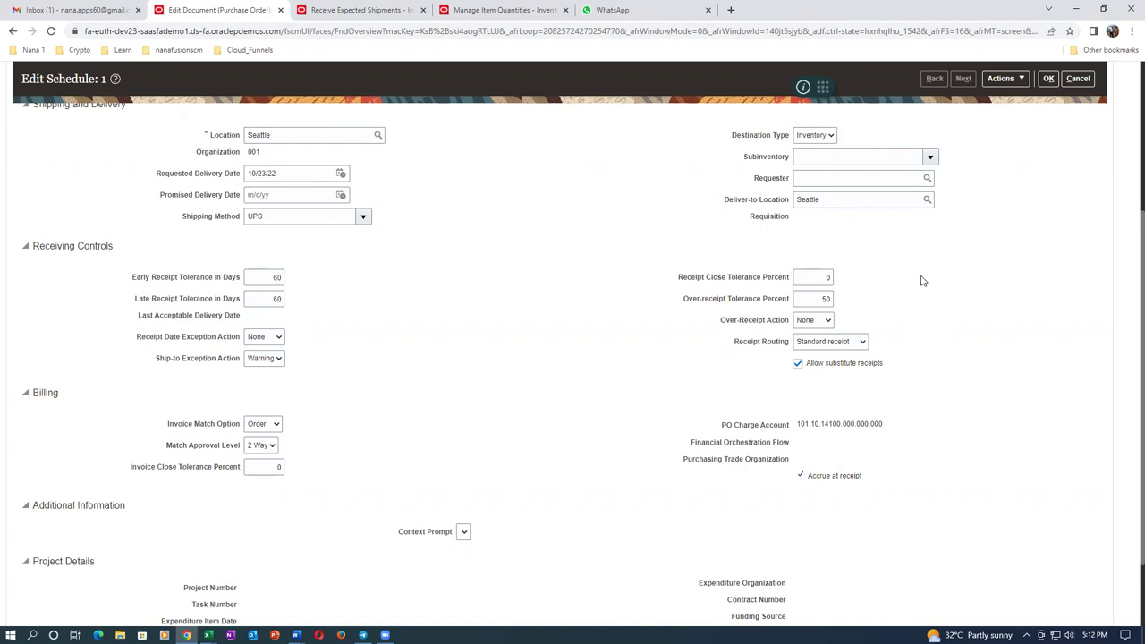
pyautogui.scroll(2, 922, 281)
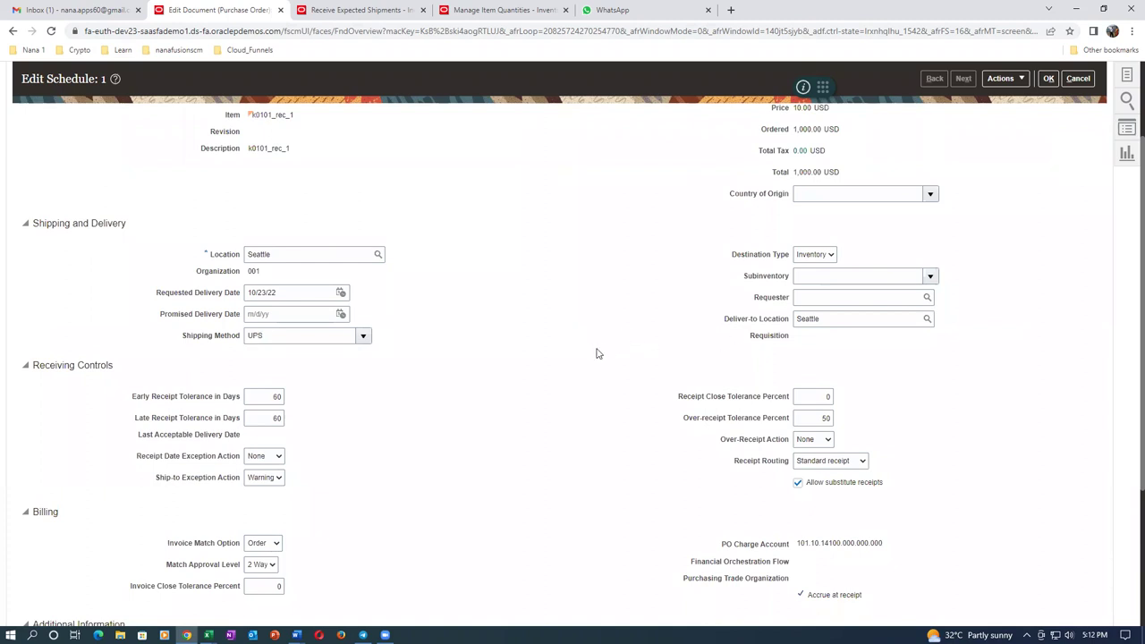
pyautogui.scroll(-2, 597, 353)
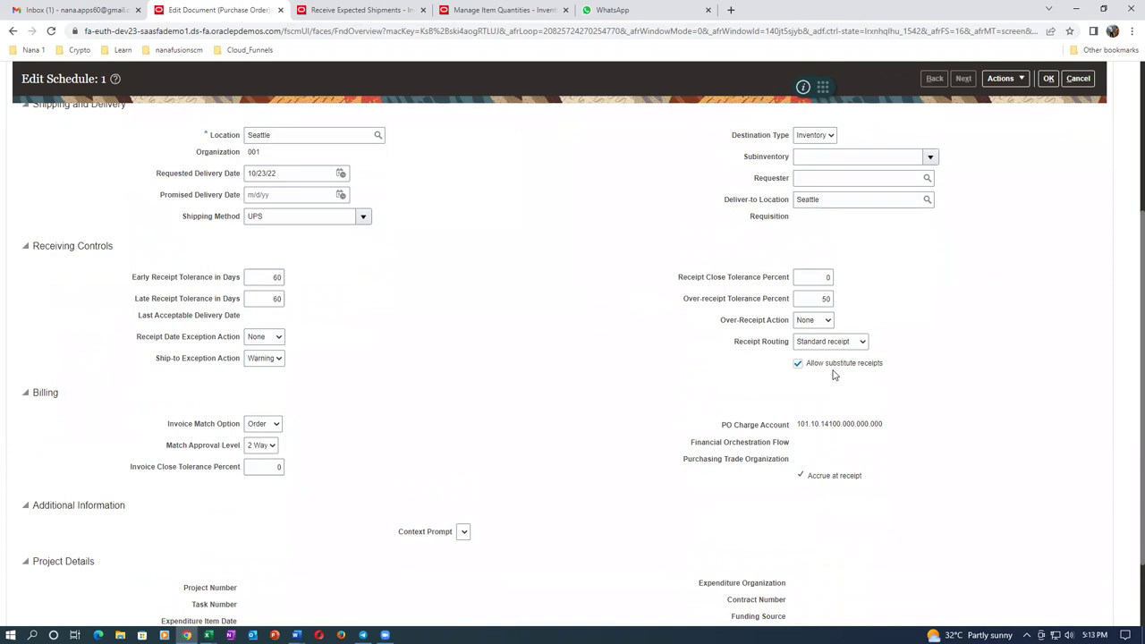
pyautogui.click(479, 10)
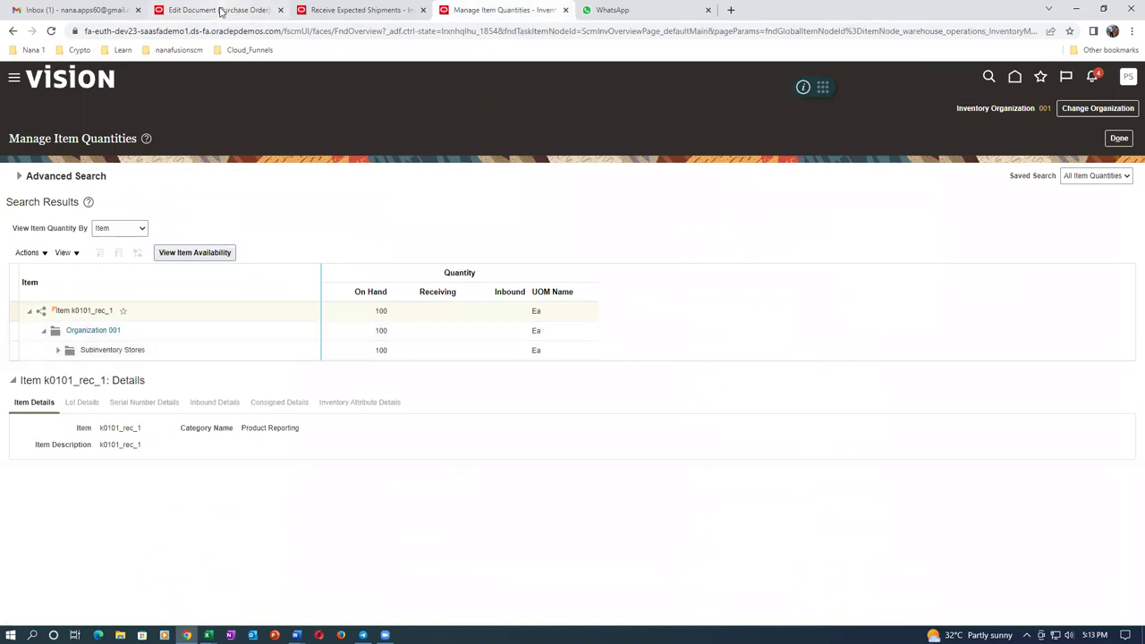
pyautogui.click(220, 10)
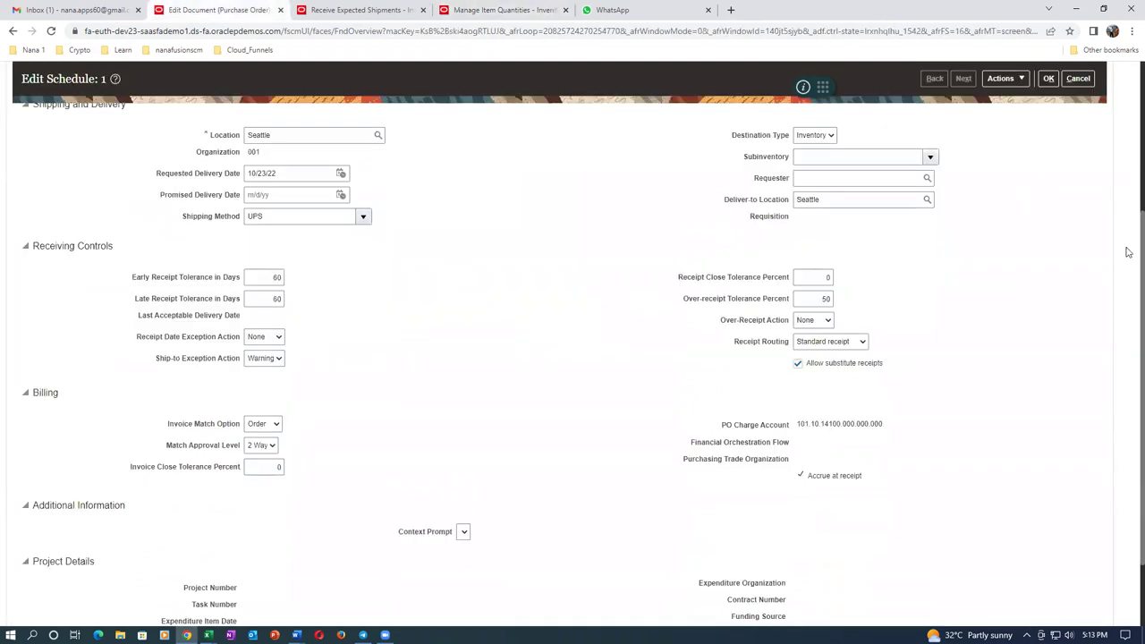
# Save the schedule and submit purchase order US164502 for approval.
pyautogui.click(1049, 78)
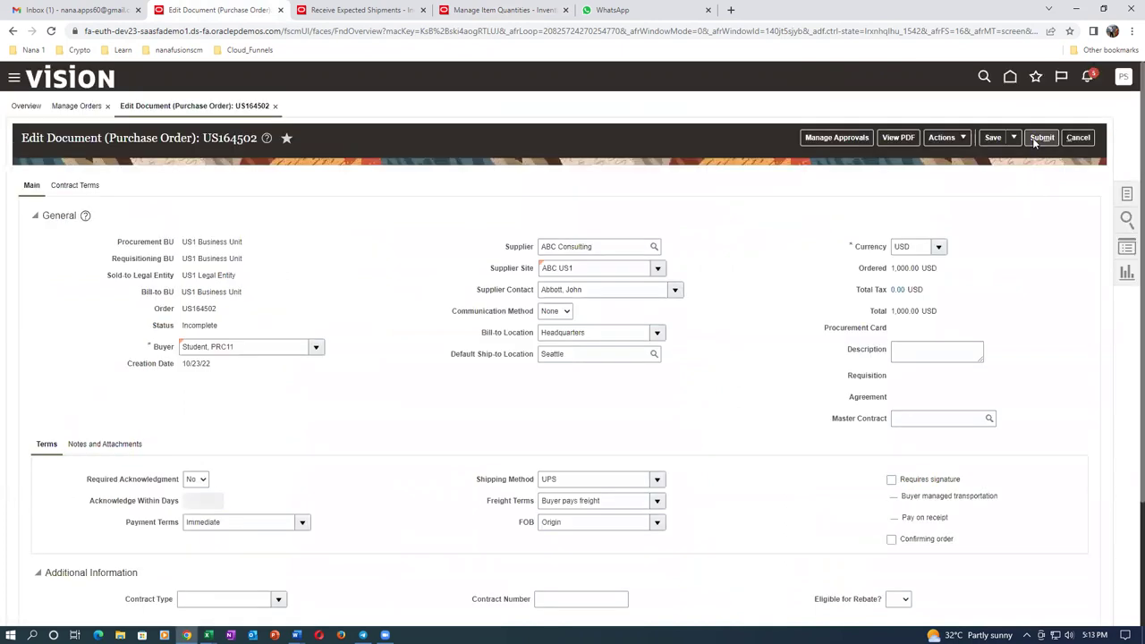
pyautogui.click(1038, 139)
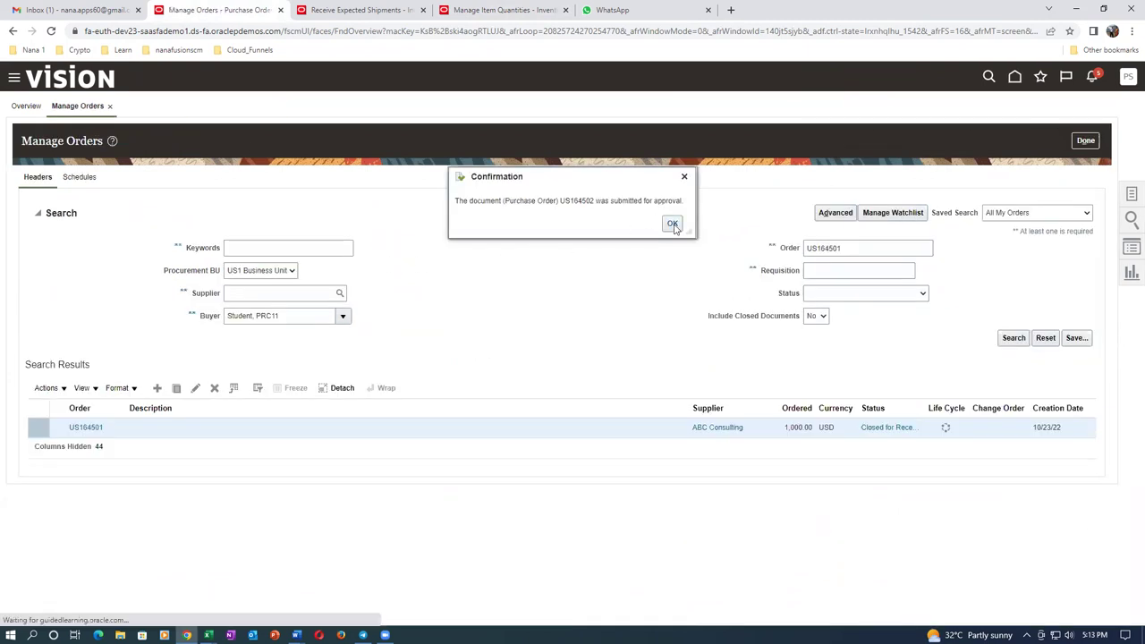
pyautogui.click(672, 224)
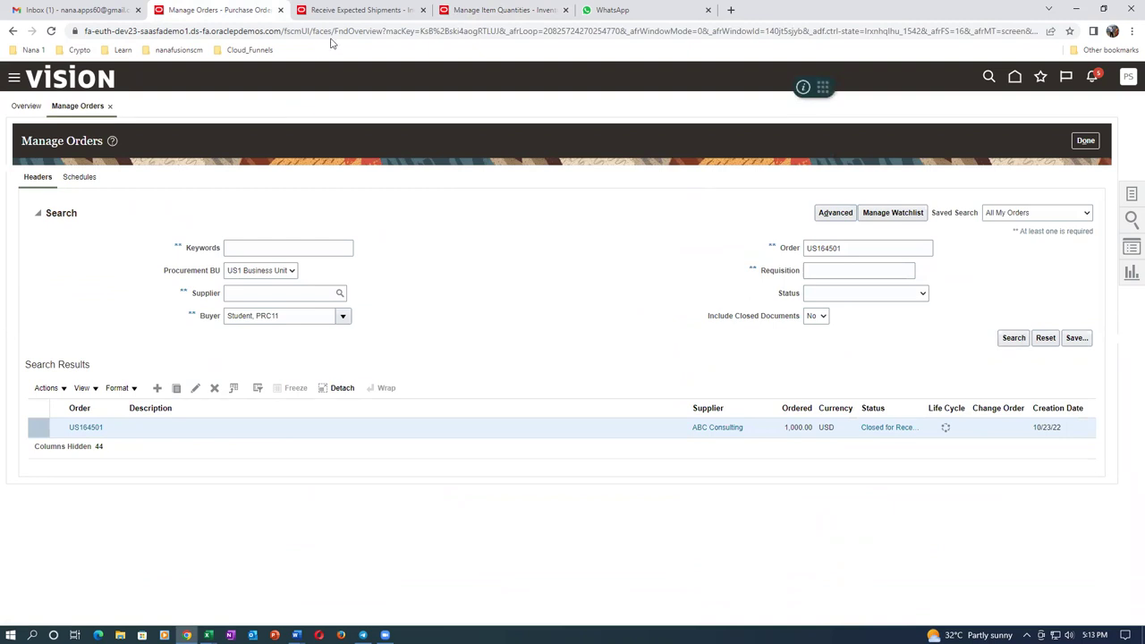
pyautogui.click(358, 9)
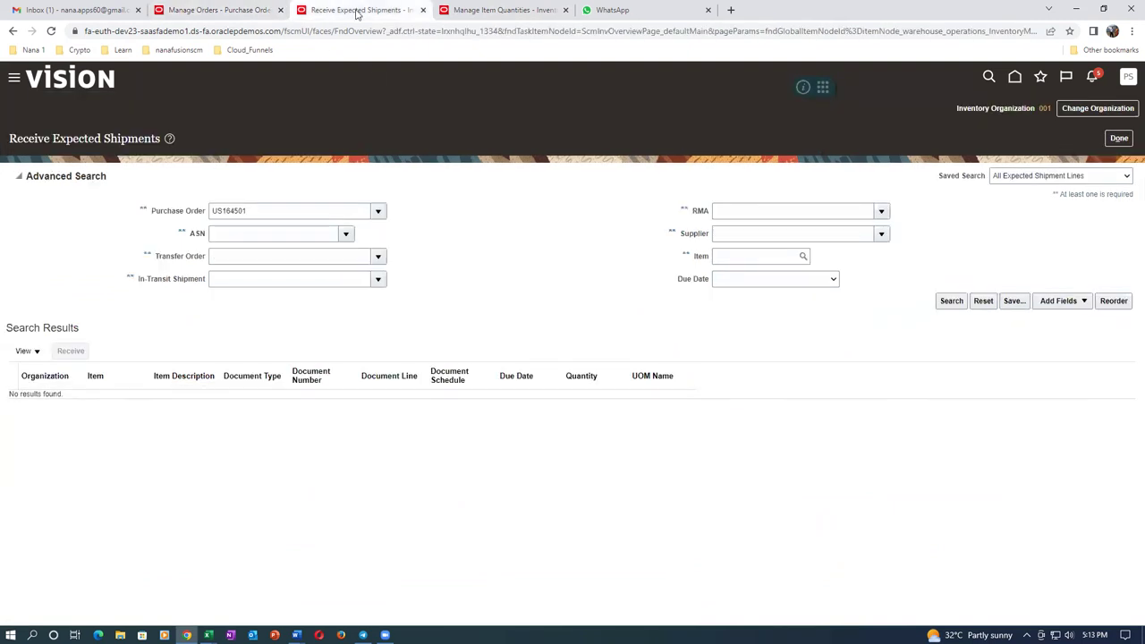
# Enter US164502 as the purchase order and look it up in the Search and Select dialog.
pyautogui.click(280, 208)
pyautogui.write('2')
pyautogui.press('Tab')
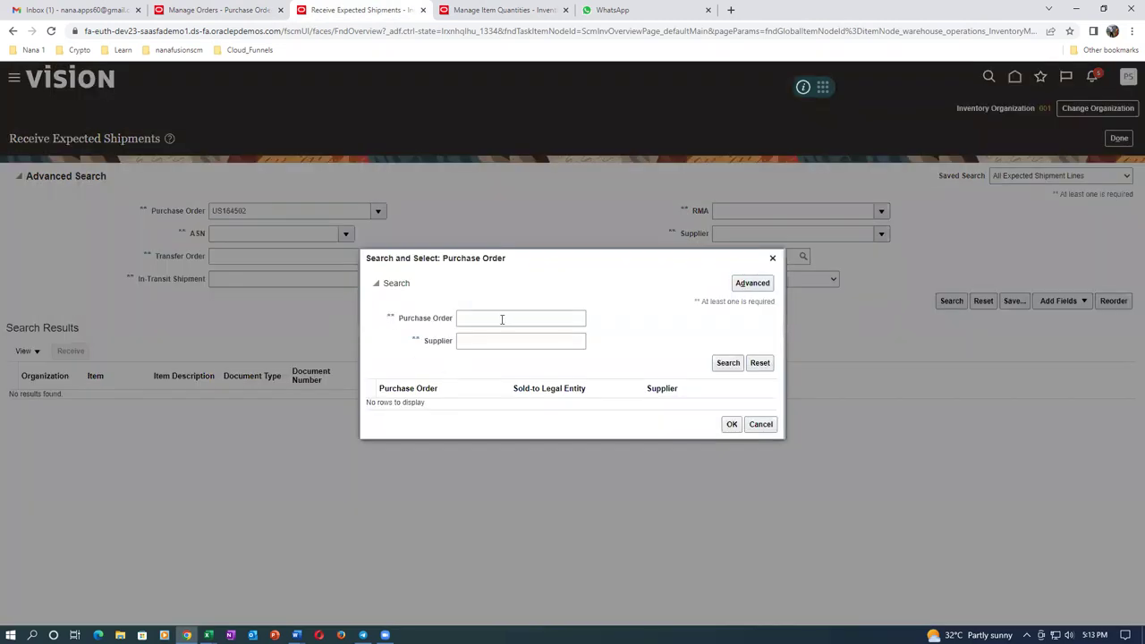
pyautogui.click(500, 319)
pyautogui.press('Tab')
pyautogui.click(727, 362)
pyautogui.click(732, 363)
pyautogui.click(734, 365)
pyautogui.click(734, 366)
pyautogui.click(732, 365)
pyautogui.click(730, 365)
pyautogui.click(729, 365)
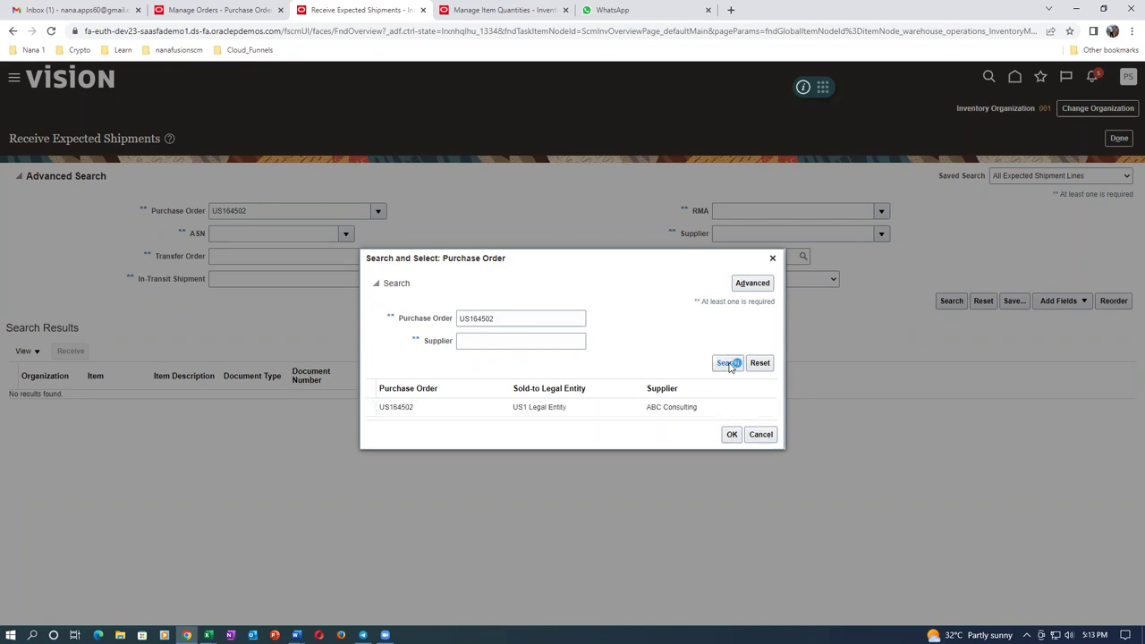
# Choose US164502 from the lookup results and search its expected shipment lines.
pyautogui.click(588, 409)
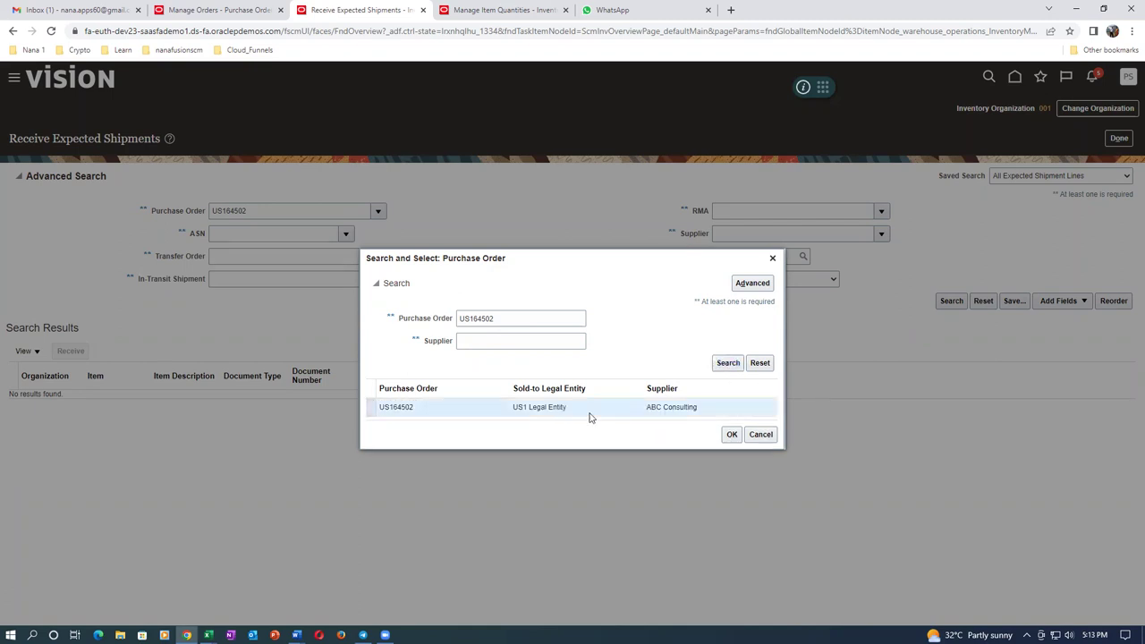
pyautogui.click(731, 435)
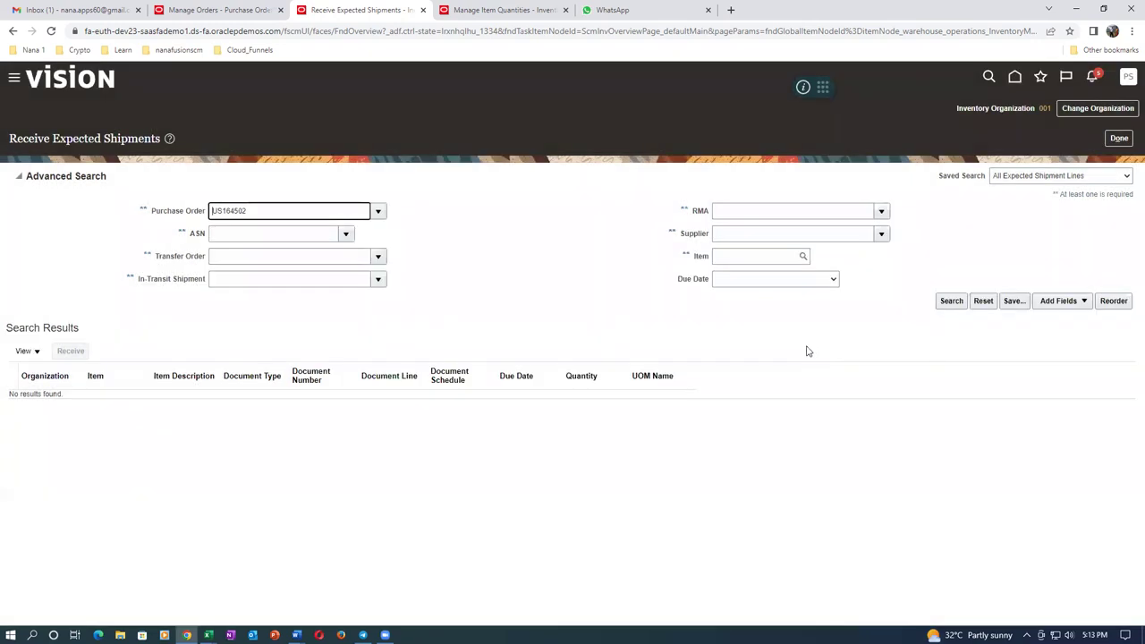
pyautogui.click(950, 302)
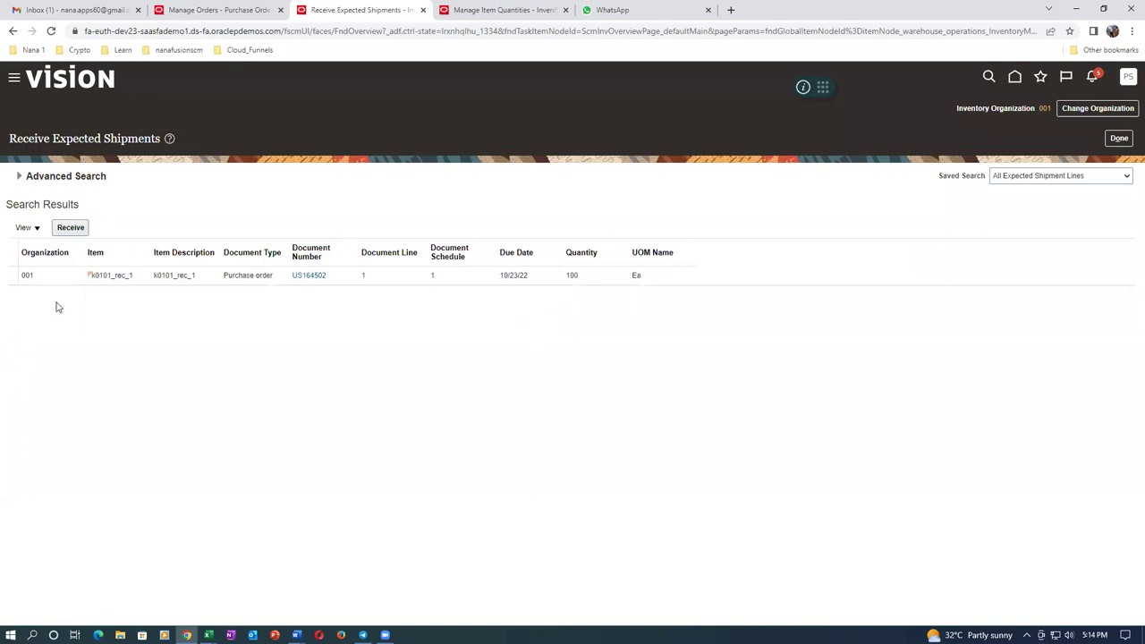
# Receive the US164502 shipment line with a receipt quantity of 90 Ea.
pyautogui.click(71, 228)
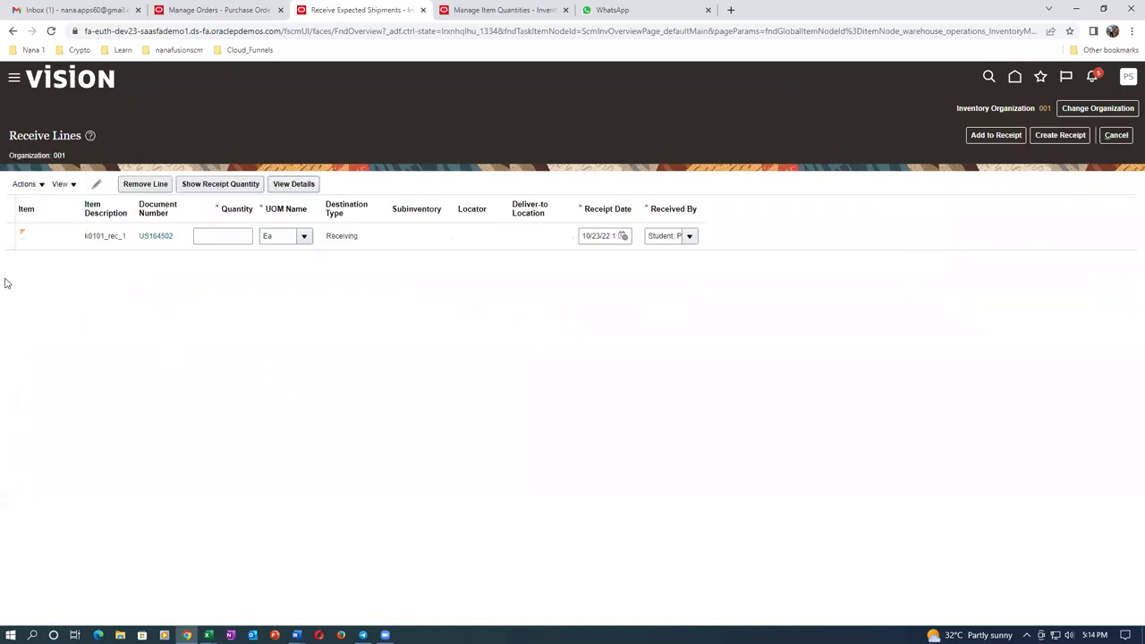
pyautogui.click(222, 183)
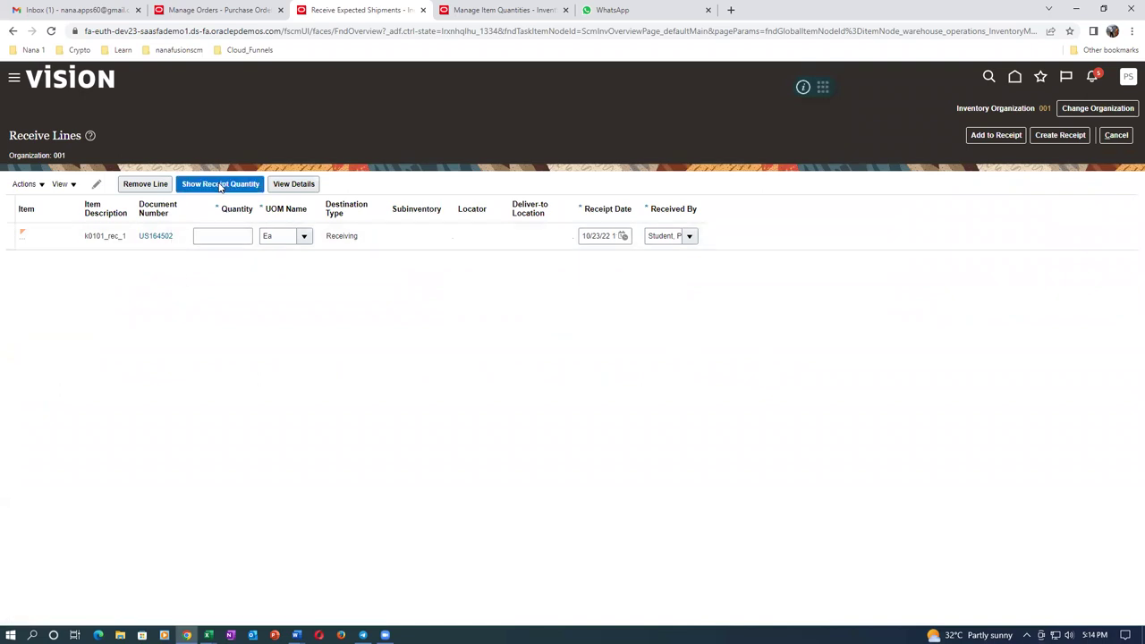
pyautogui.doubleClick(223, 237)
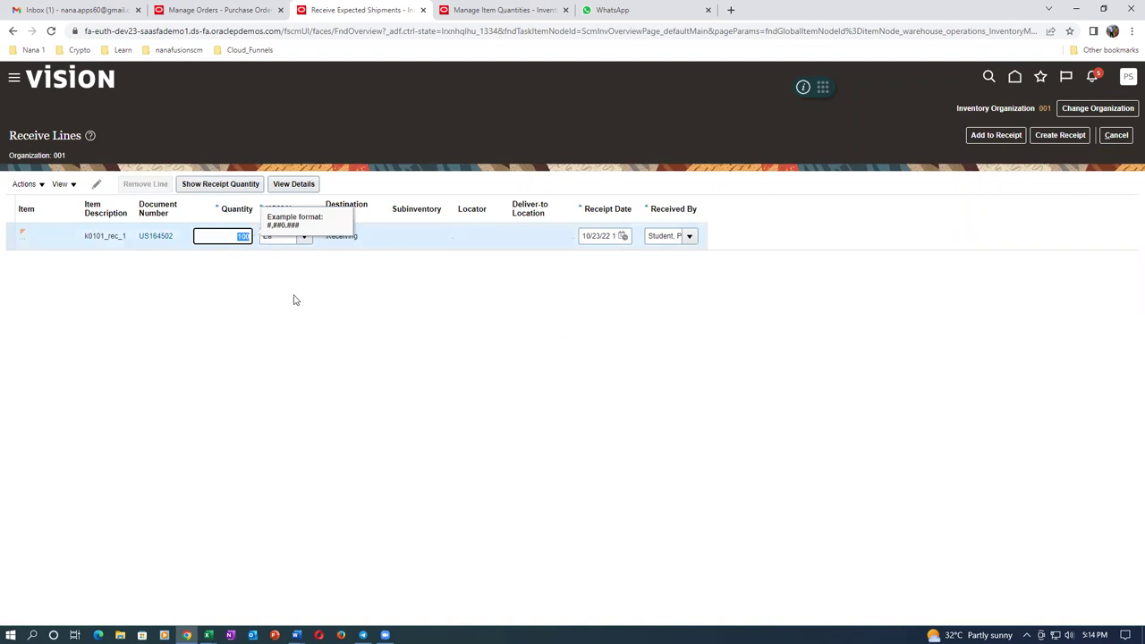
pyautogui.press('BackSpace')
pyautogui.press('Tab')
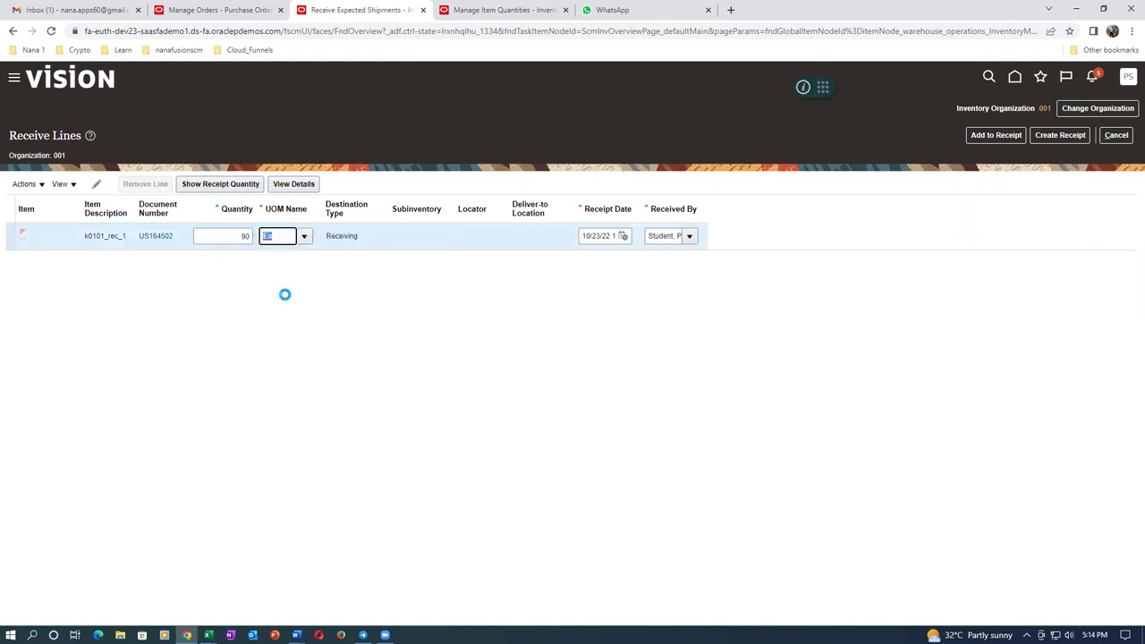
# Create and submit the receipt, noting receipt number 52155.
pyautogui.click(1061, 135)
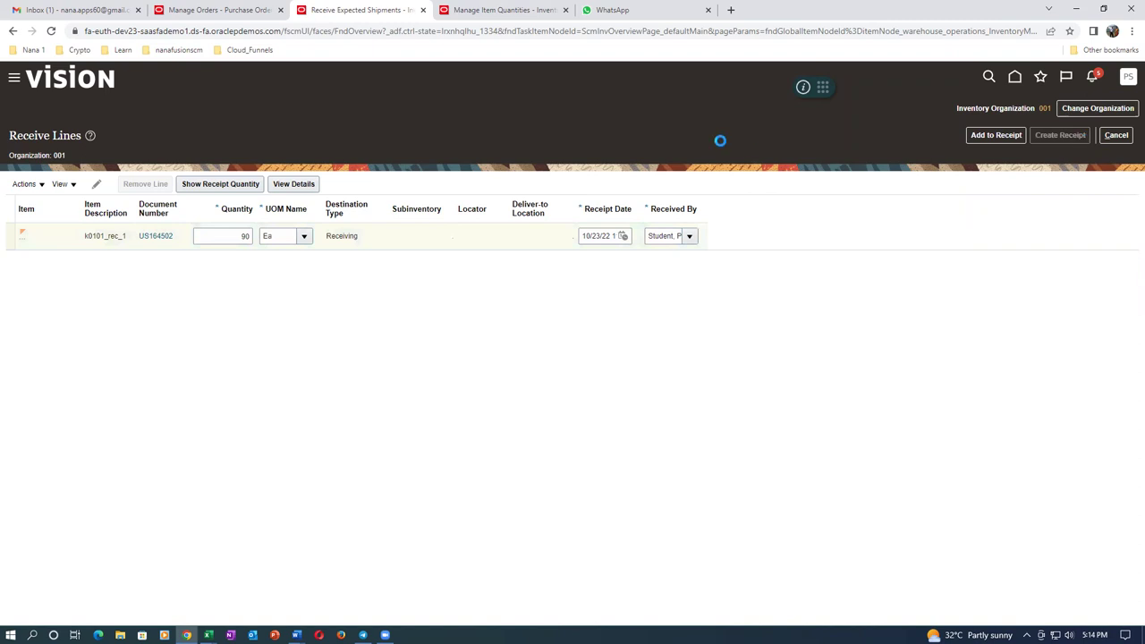
pyautogui.click(1077, 136)
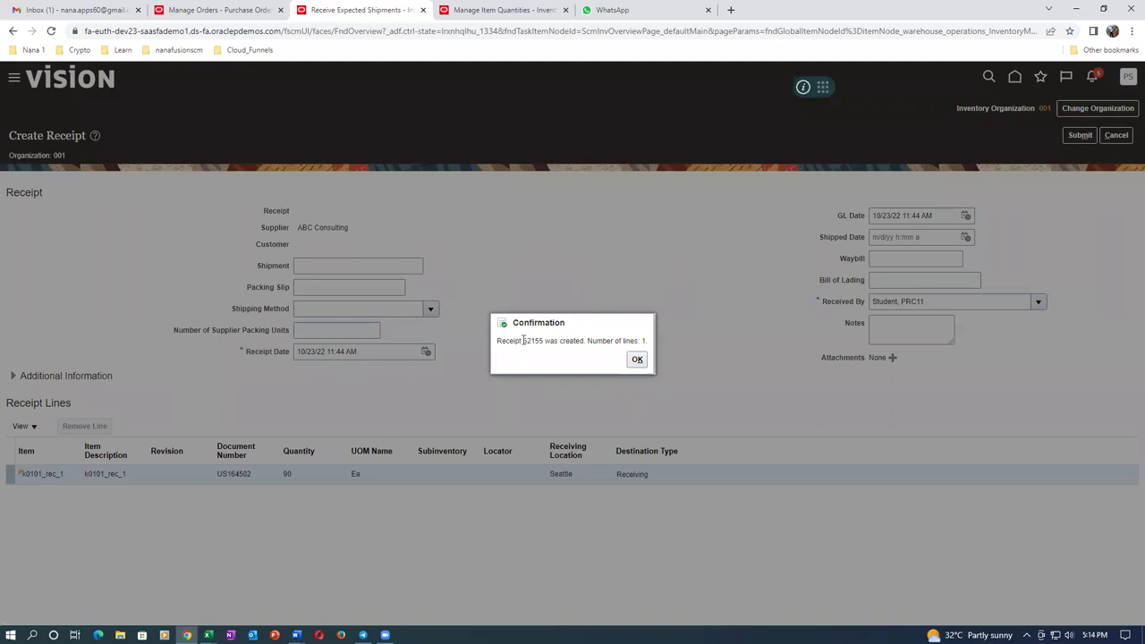
pyautogui.moveTo(524, 340); pyautogui.dragTo(541, 341)
pyautogui.hotkey('ctrl', 'c')
pyautogui.click(637, 360)
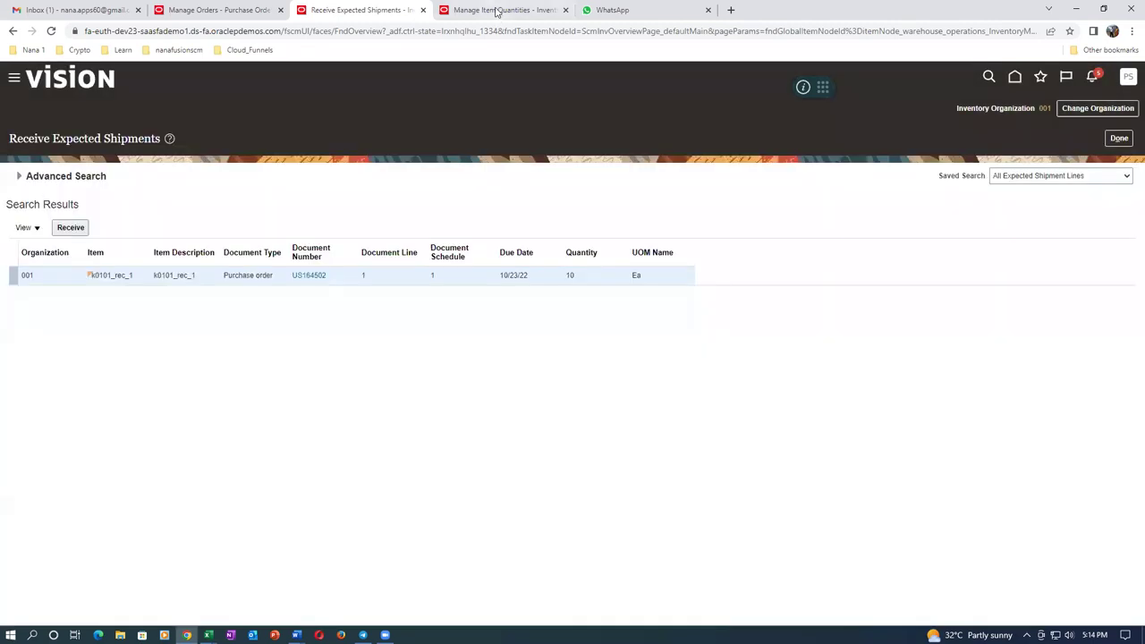
pyautogui.click(498, 11)
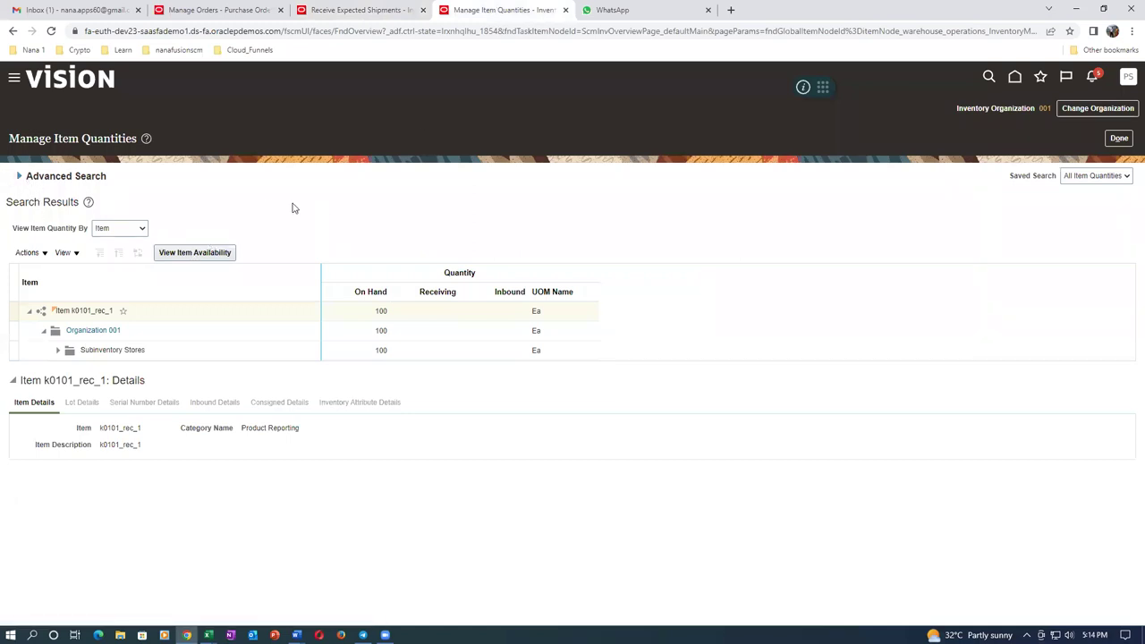
pyautogui.click(19, 177)
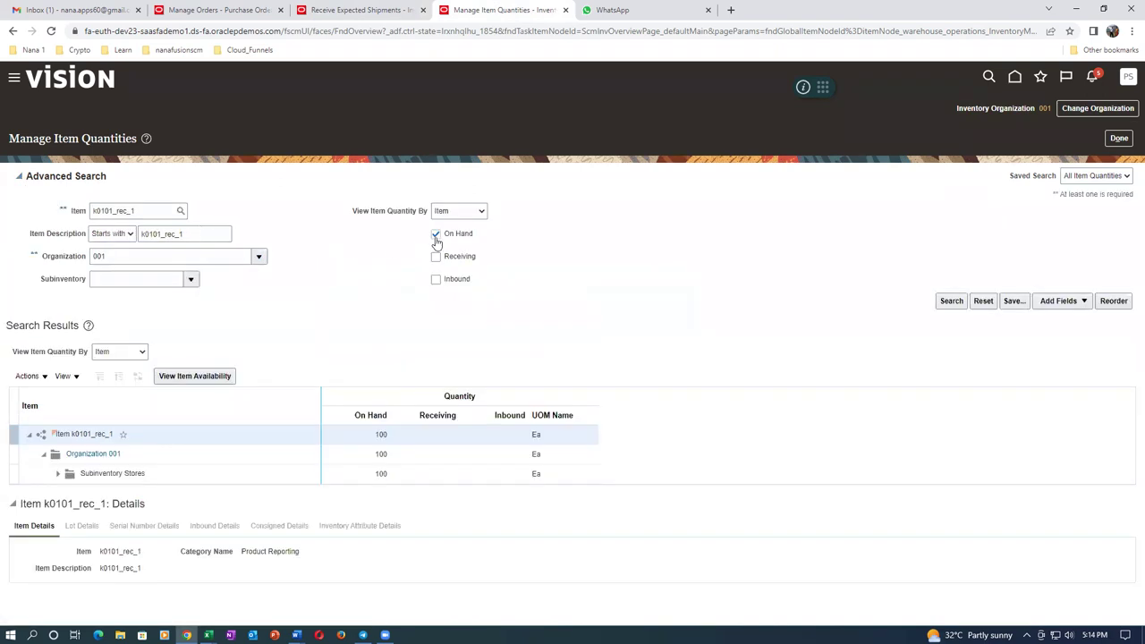
# Search k0101_rec_1 quantities including Receiving and Inbound, then close Receive Expected Shipments with Done.
pyautogui.click(435, 258)
pyautogui.click(436, 281)
pyautogui.click(949, 303)
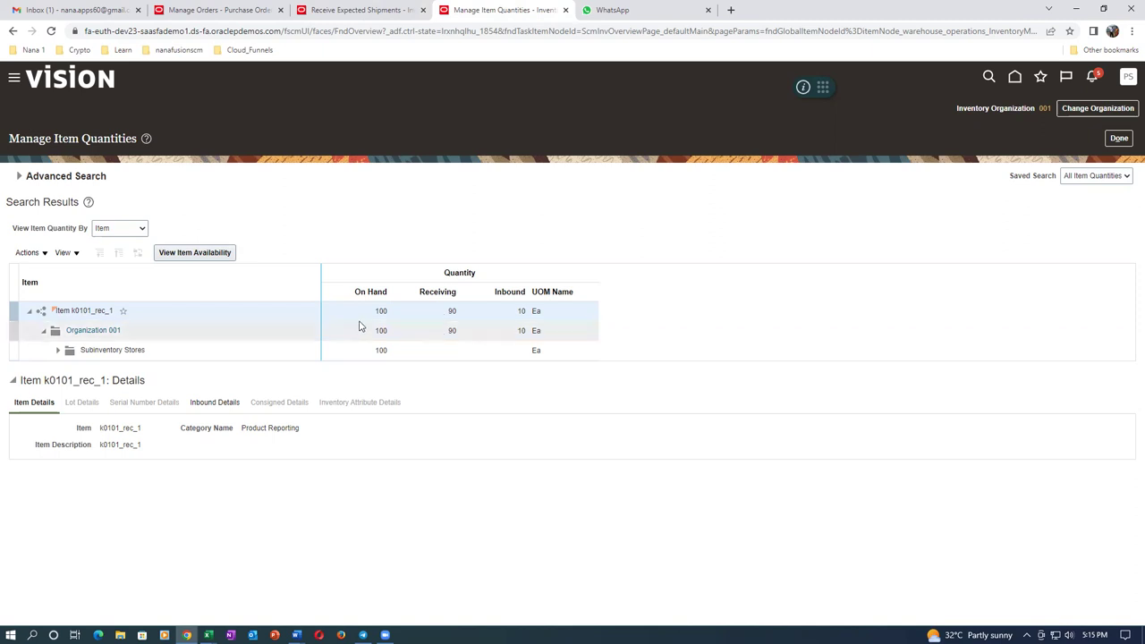
pyautogui.click(347, 10)
pyautogui.click(1118, 139)
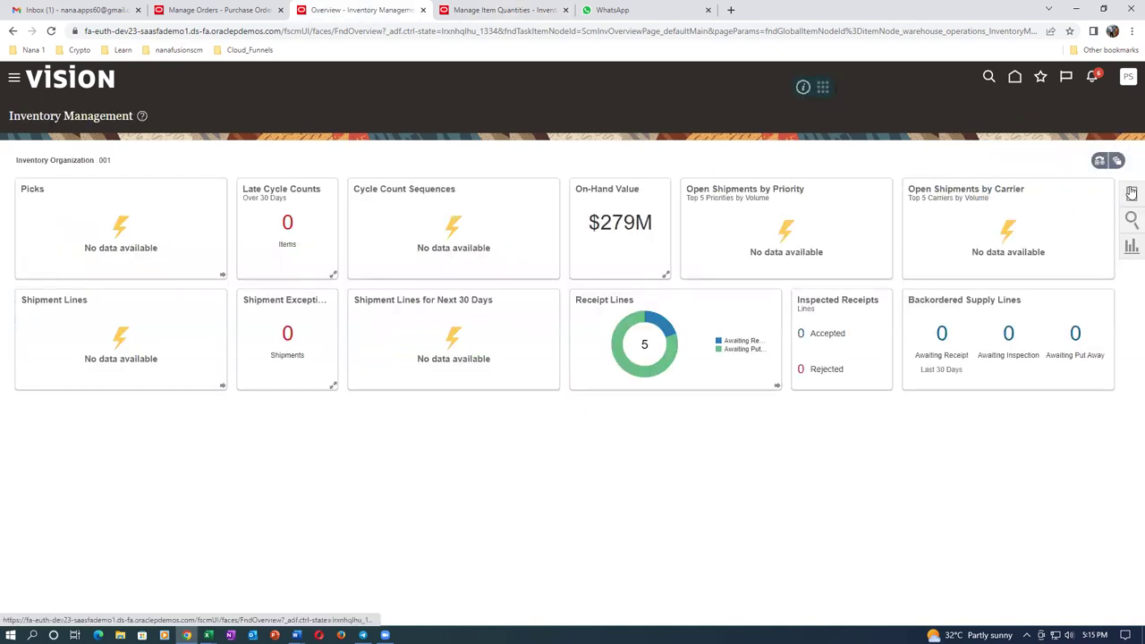
# Search Put Away Receipts for receipt 52155 and start putting away its received k0101_rec_1 line.
pyautogui.click(1131, 193)
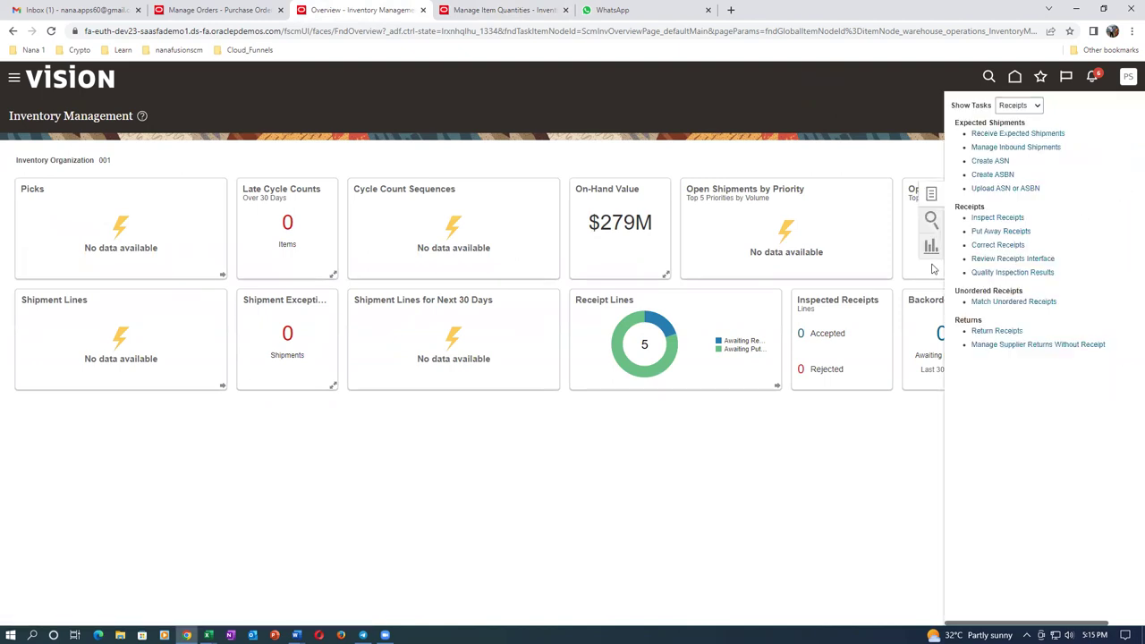
pyautogui.click(976, 231)
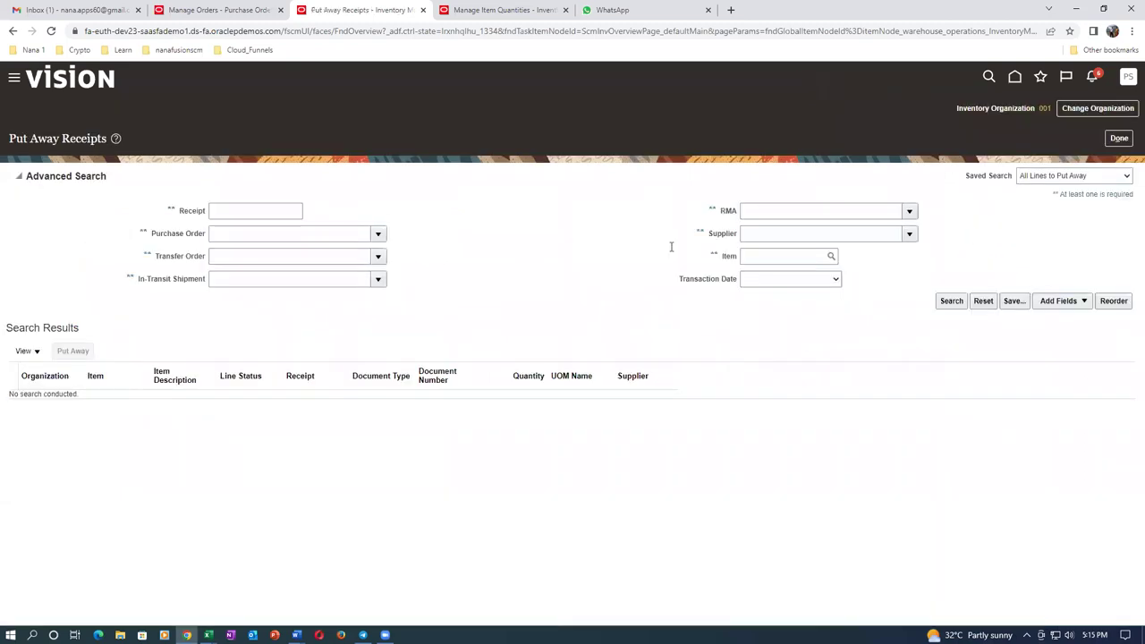
pyautogui.click(240, 213)
pyautogui.hotkey('ctrl', 'v')
pyautogui.press('Tab')
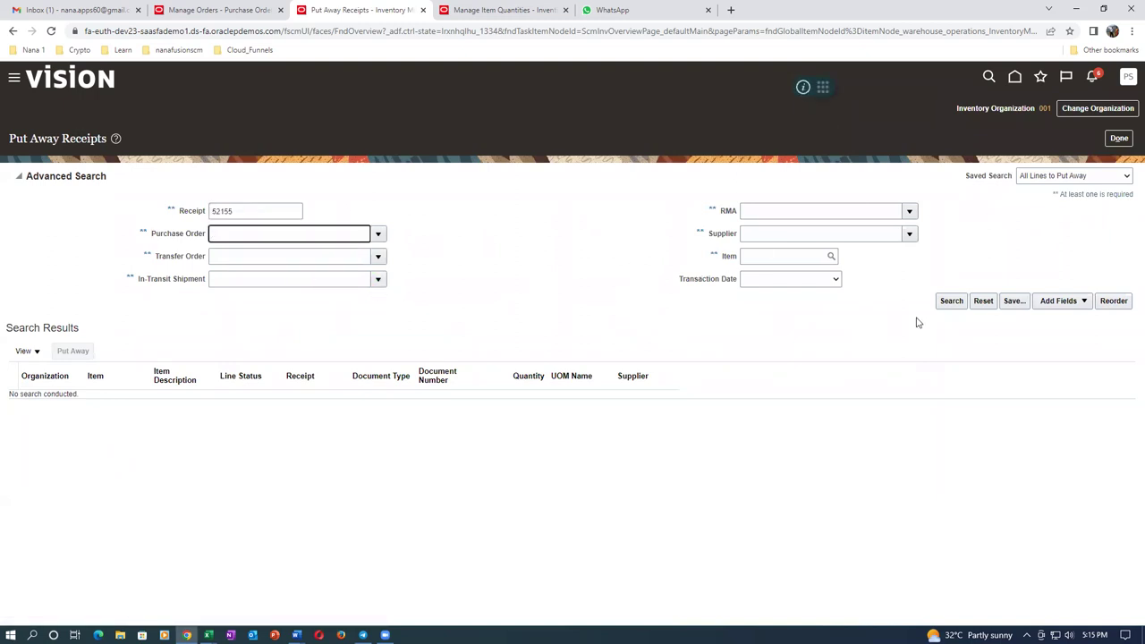
pyautogui.click(951, 302)
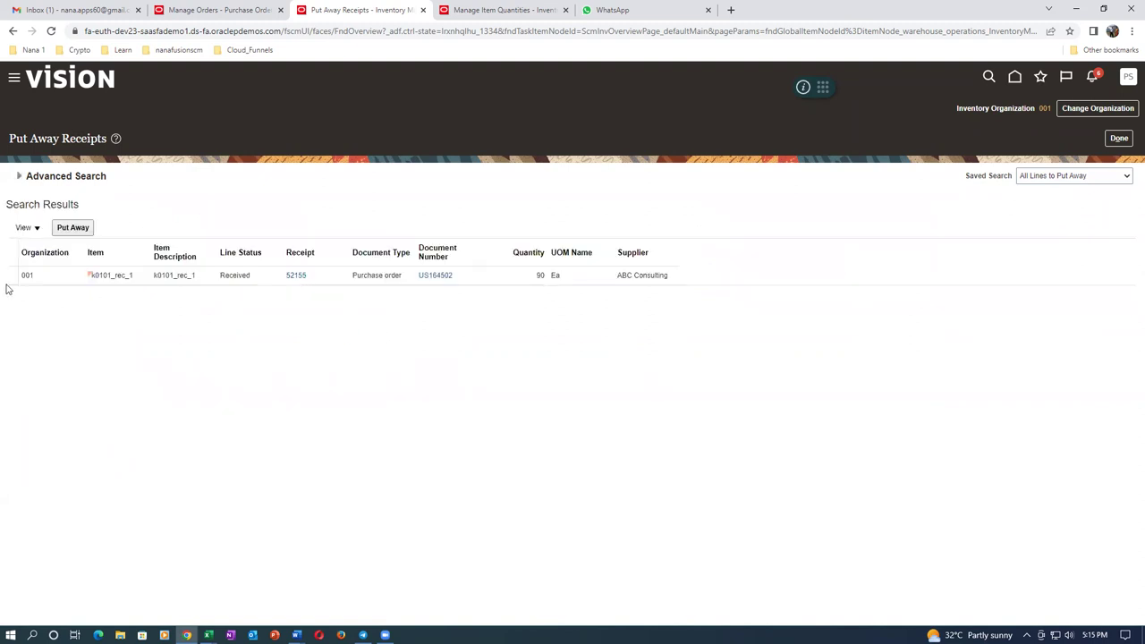
pyautogui.click(9, 275)
pyautogui.click(78, 229)
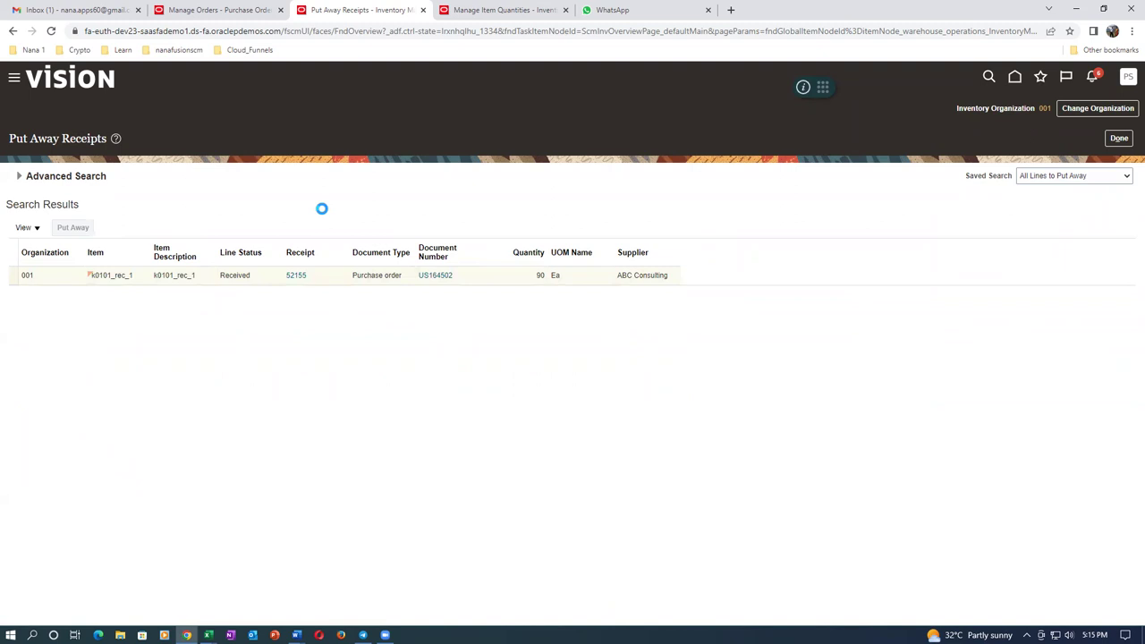
# Put away 75 Ea from receipt 52155 into the Stores subinventory.
pyautogui.click(315, 236)
pyautogui.doubleClick(346, 235)
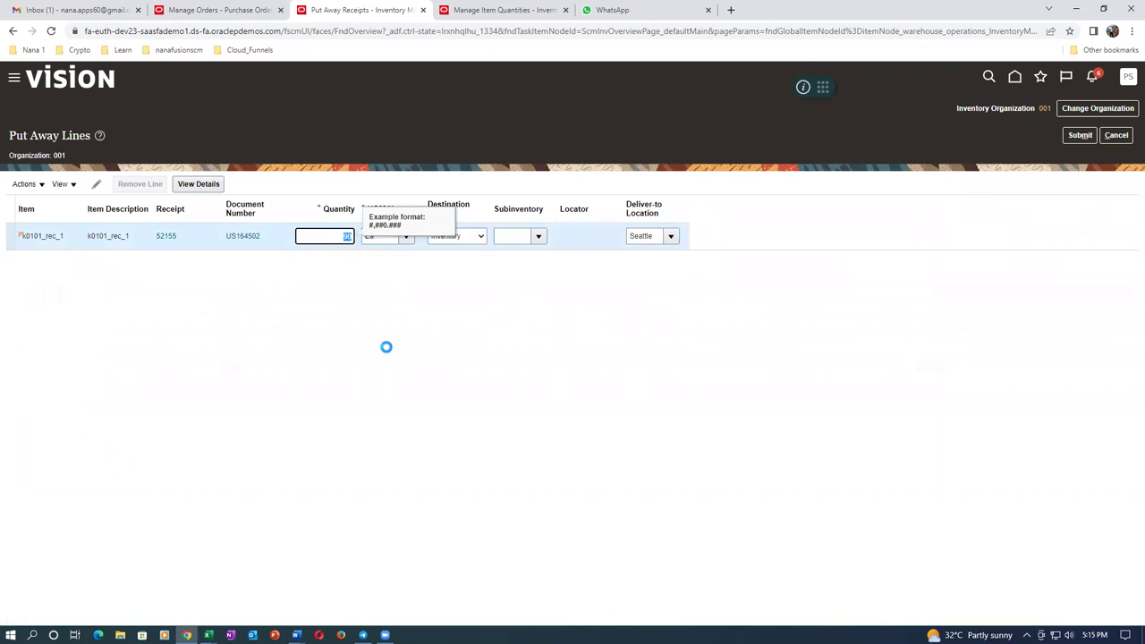
pyautogui.write('75')
pyautogui.press('Tab')
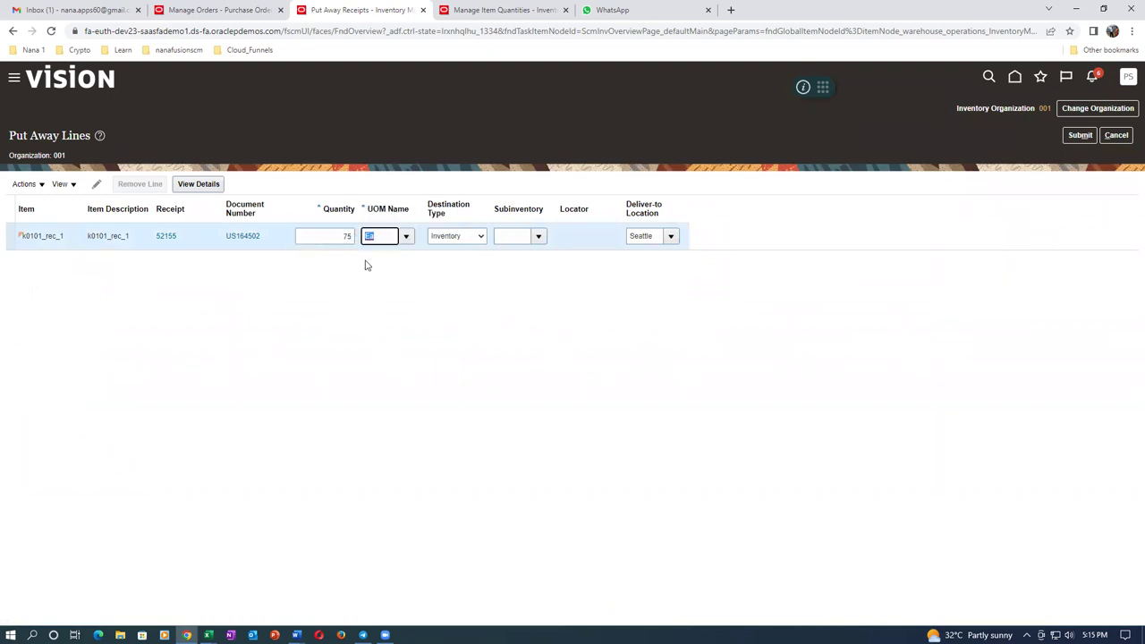
pyautogui.click(538, 236)
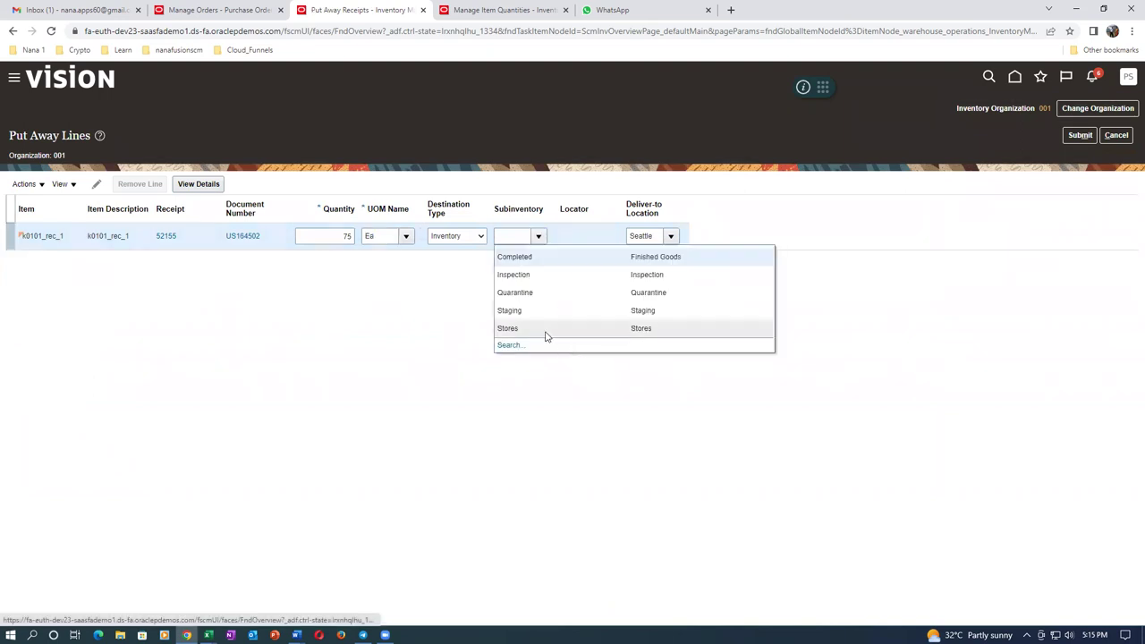
pyautogui.click(544, 334)
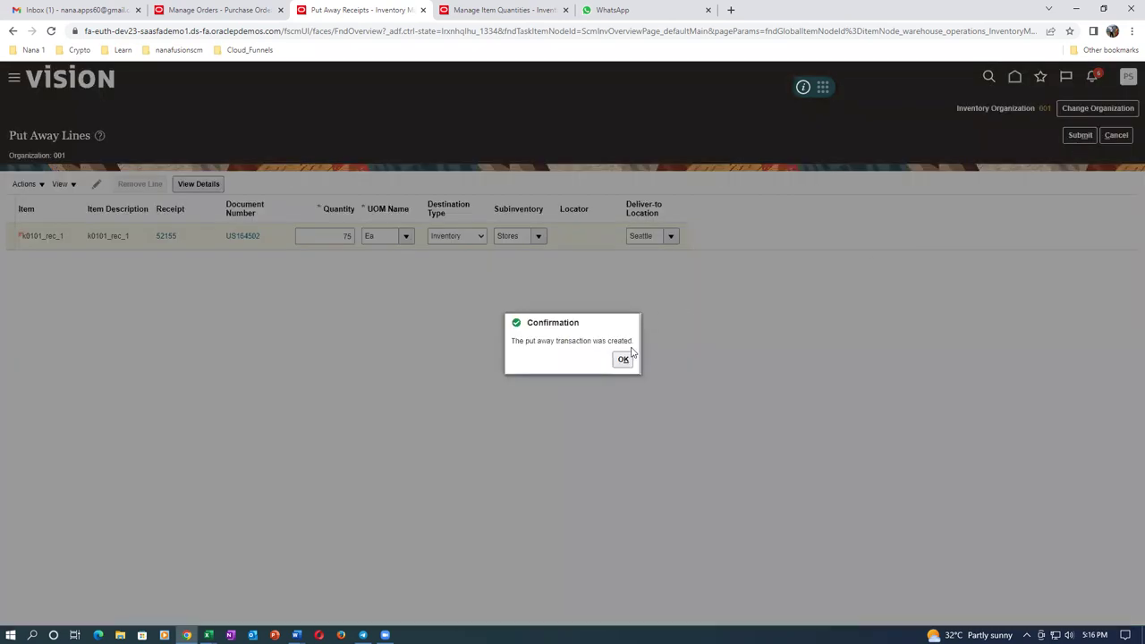
pyautogui.click(623, 361)
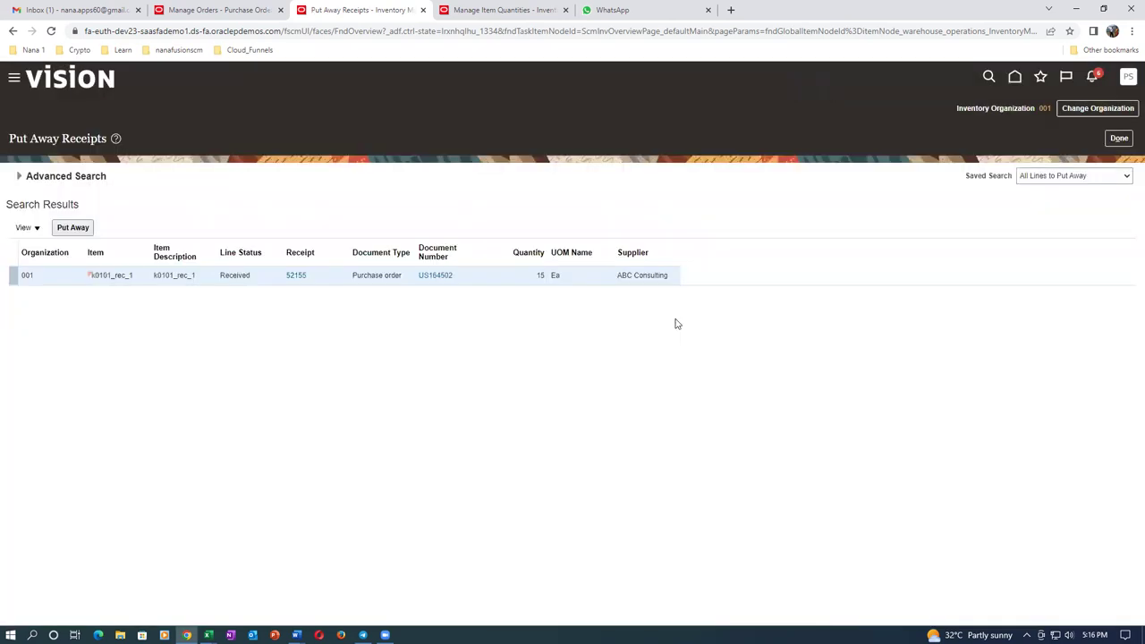
pyautogui.click(491, 10)
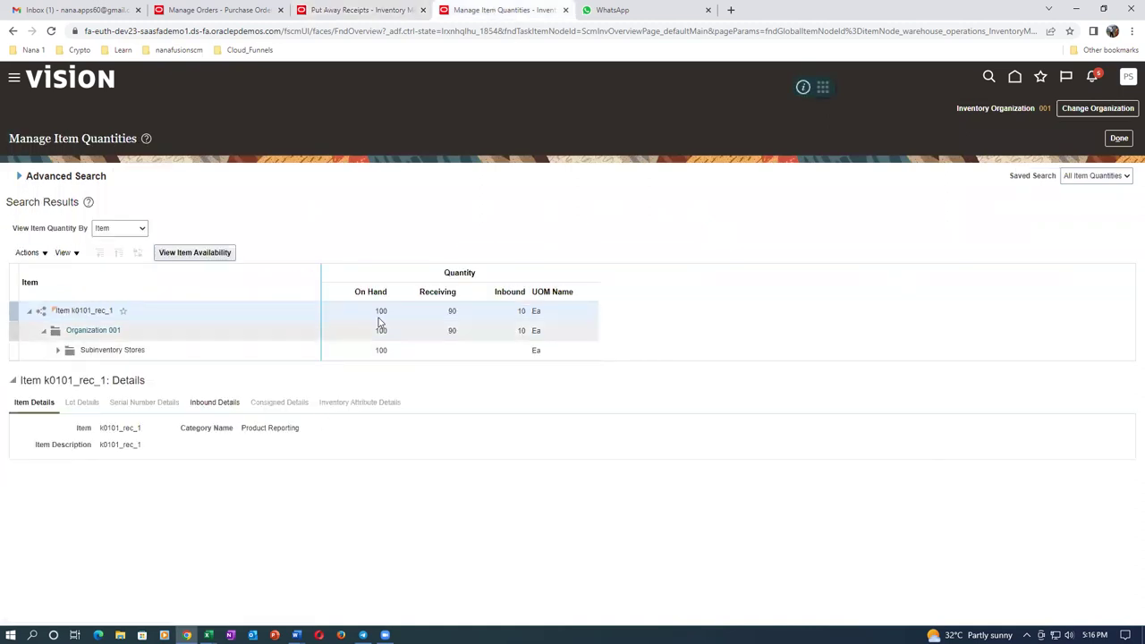
# Refresh k0101_rec_1's quantity search to show 175 on hand and 15 receiving.
pyautogui.click(20, 176)
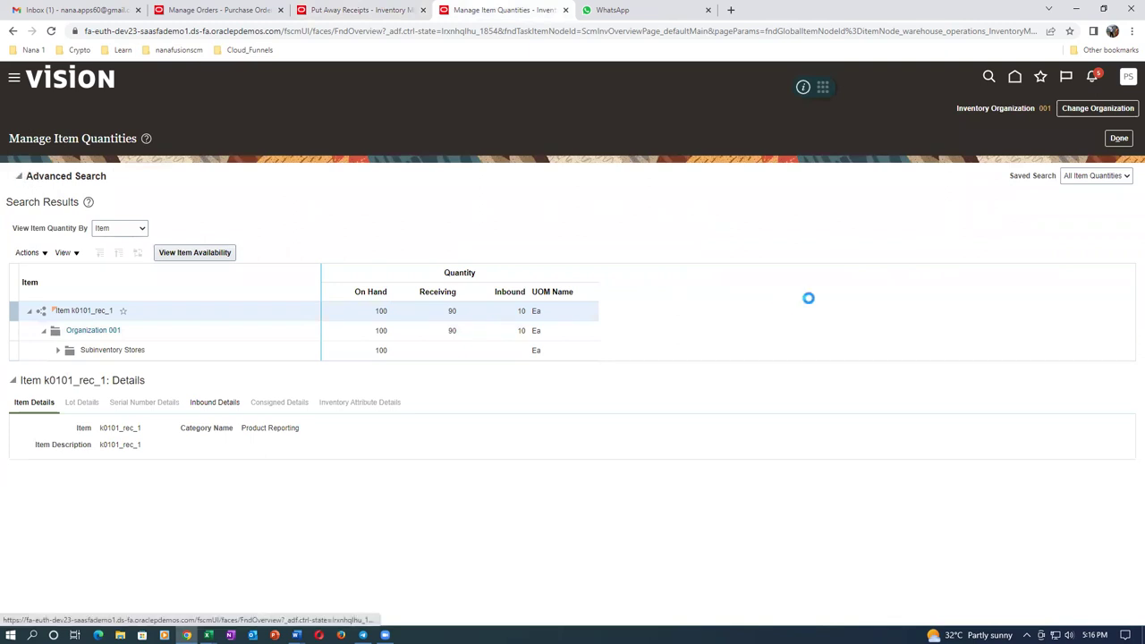
pyautogui.click(952, 302)
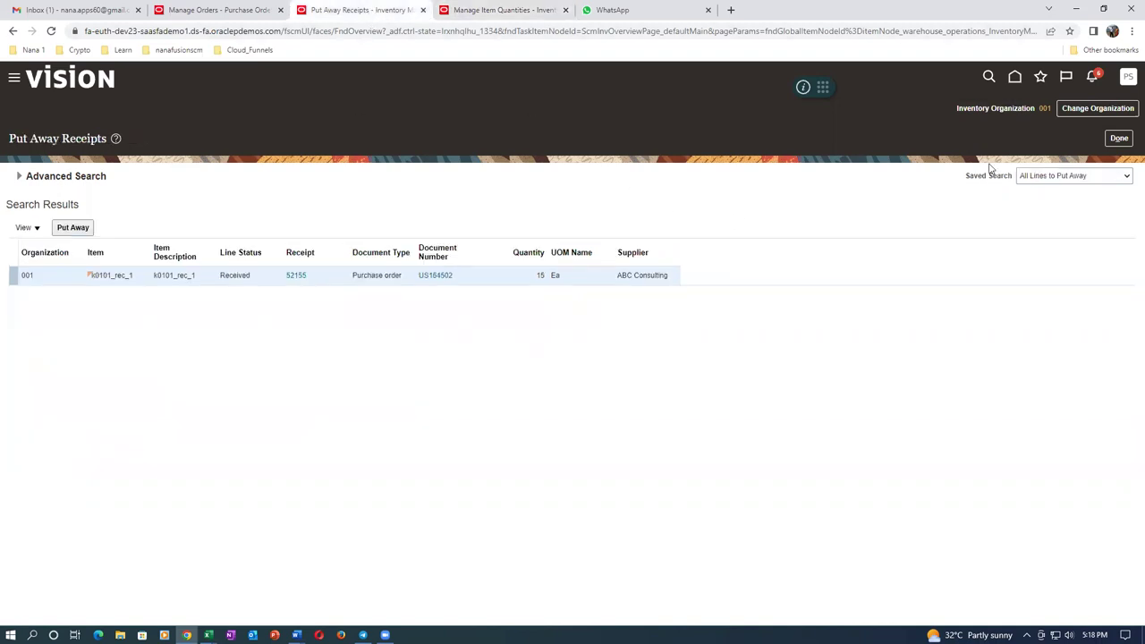
# Leave Put Away Receipts, open Correct Receipts, and search for receipt 52155's lines.
pyautogui.click(1119, 139)
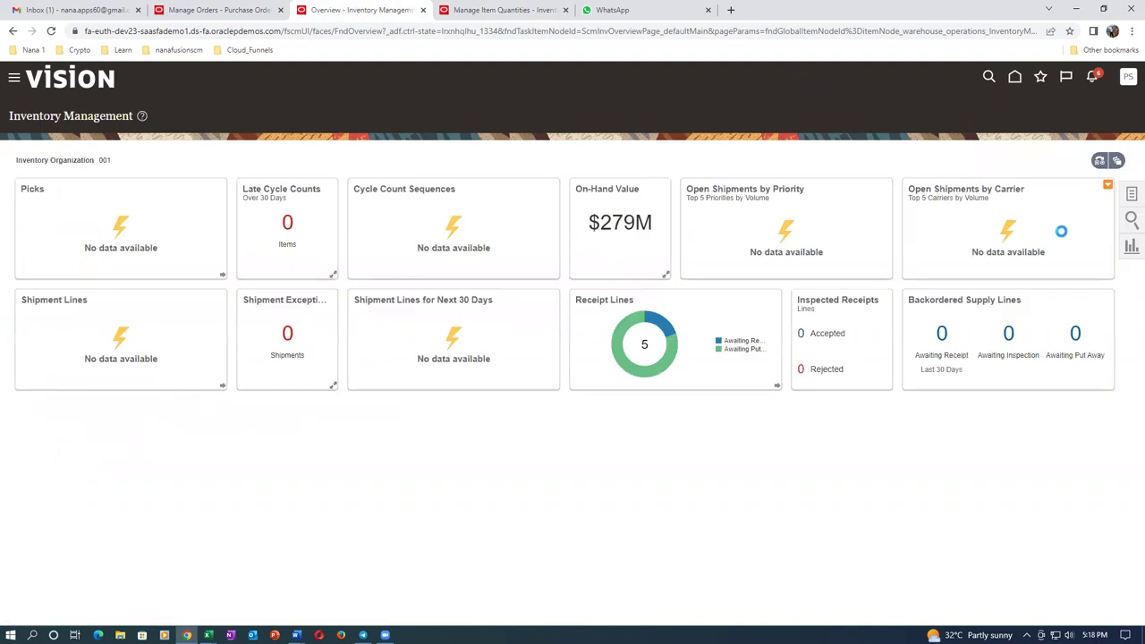
pyautogui.click(1131, 194)
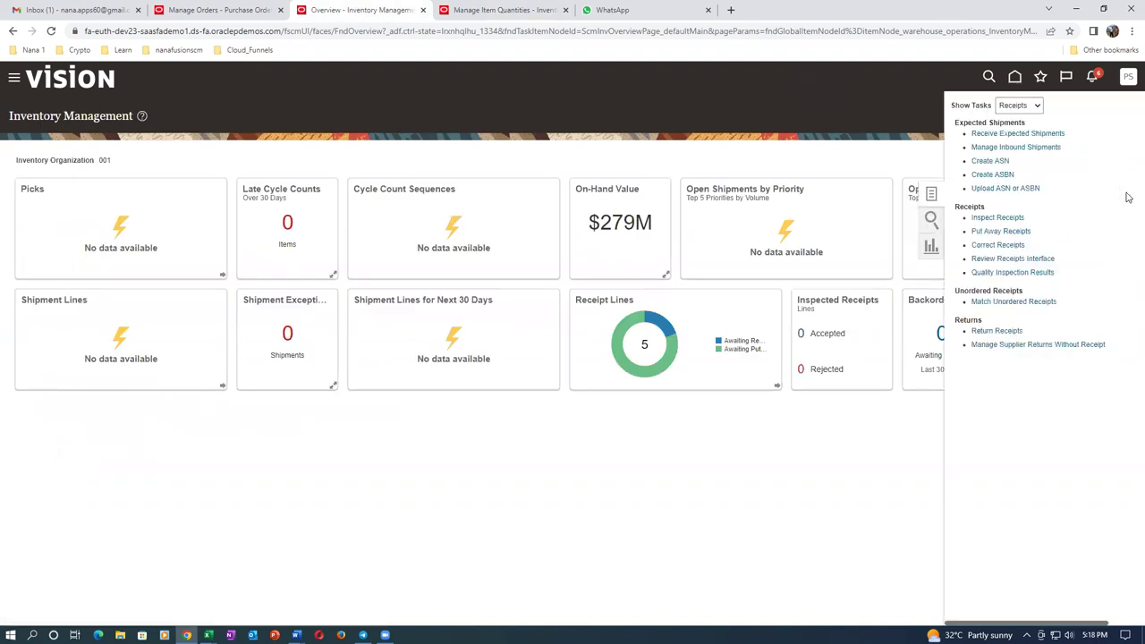
pyautogui.click(987, 247)
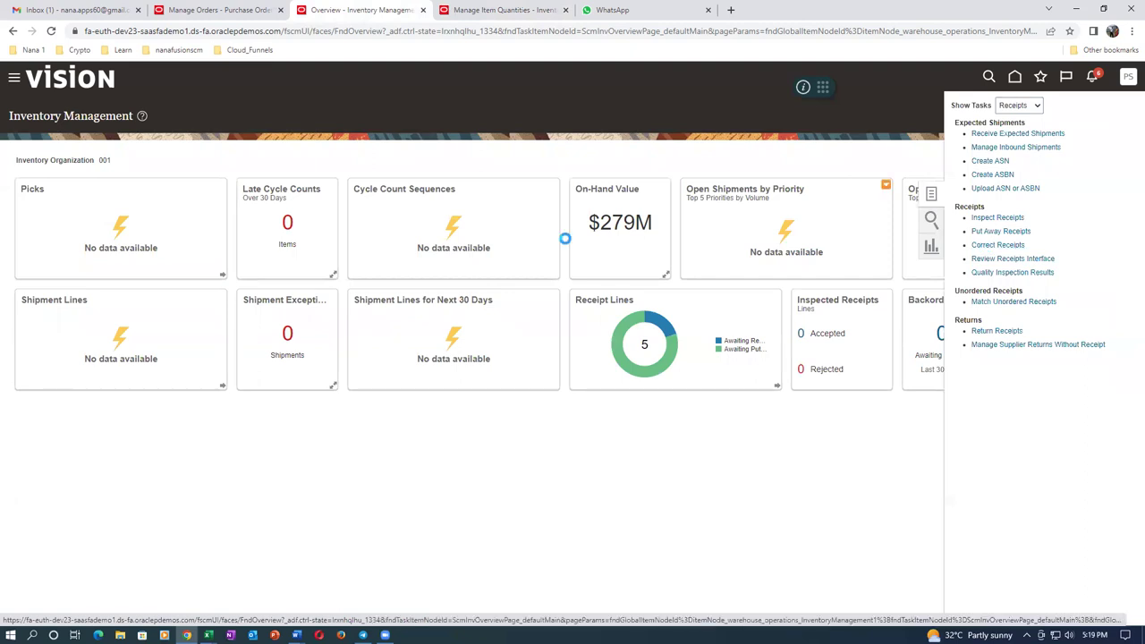
pyautogui.click(235, 210)
pyautogui.write('52155')
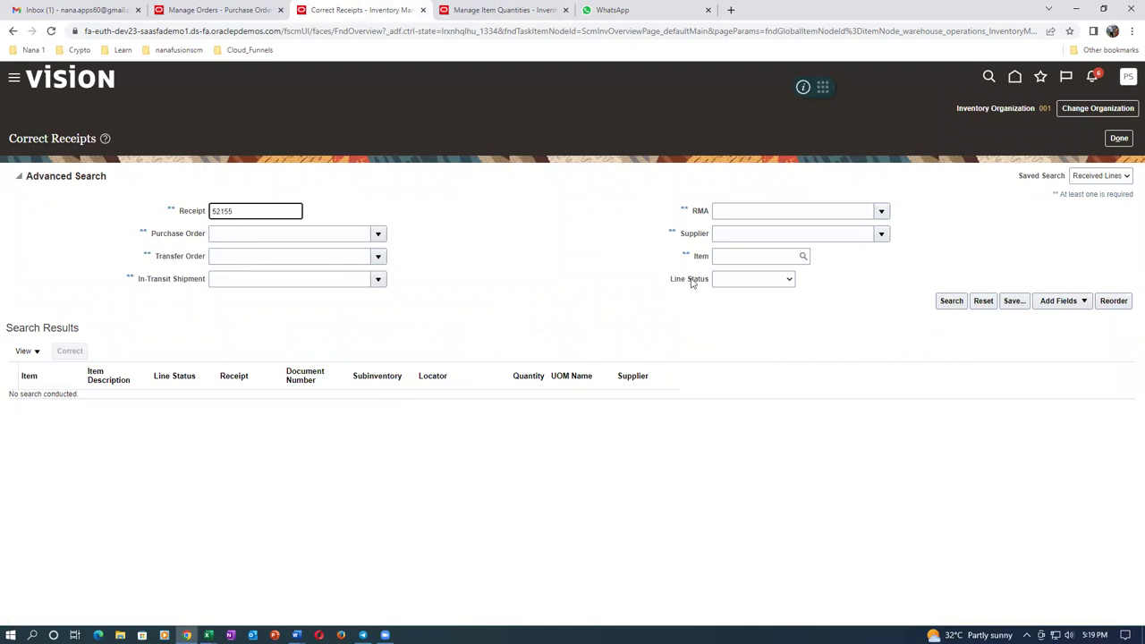
pyautogui.click(953, 302)
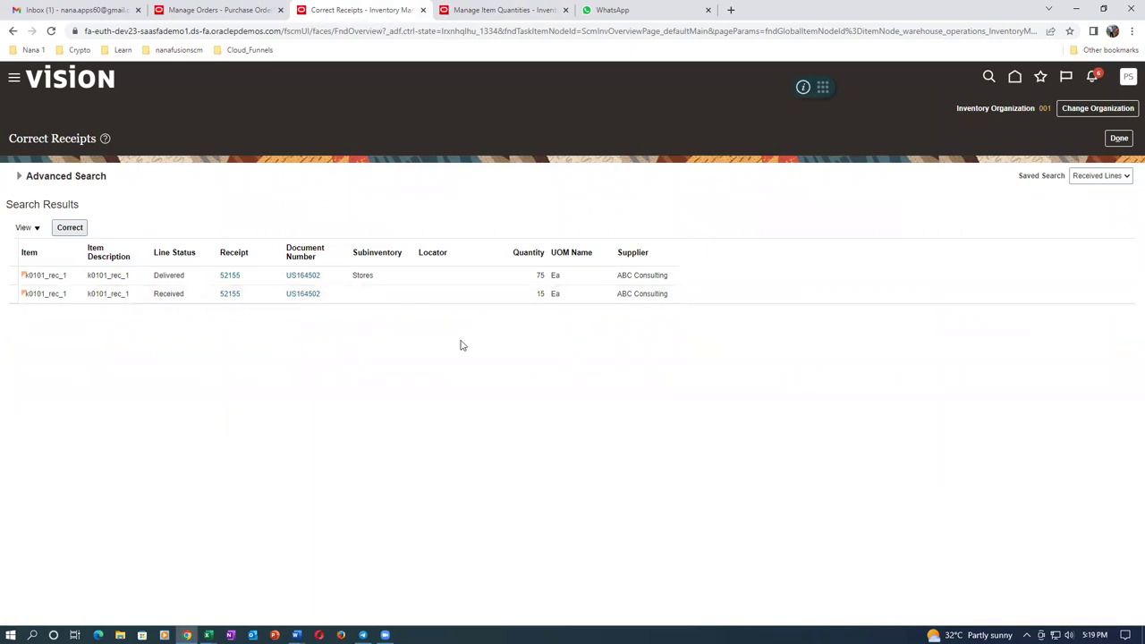
# Correct the Stores delivered line of receipt 52155 from 75 to 73 Ea and submit.
pyautogui.click(193, 277)
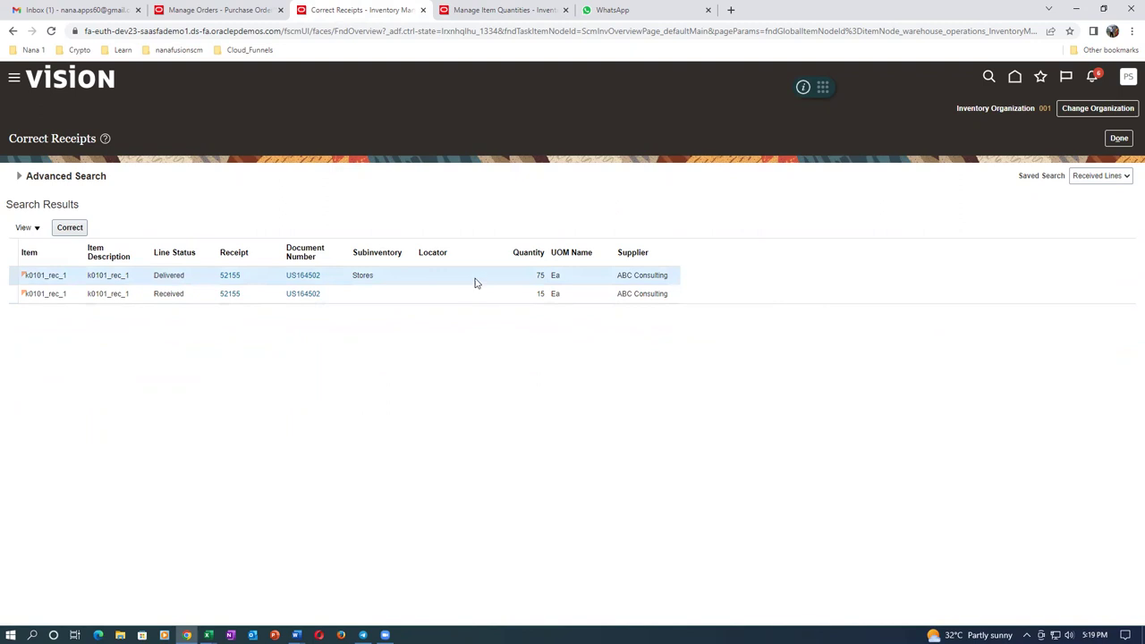
pyautogui.click(70, 227)
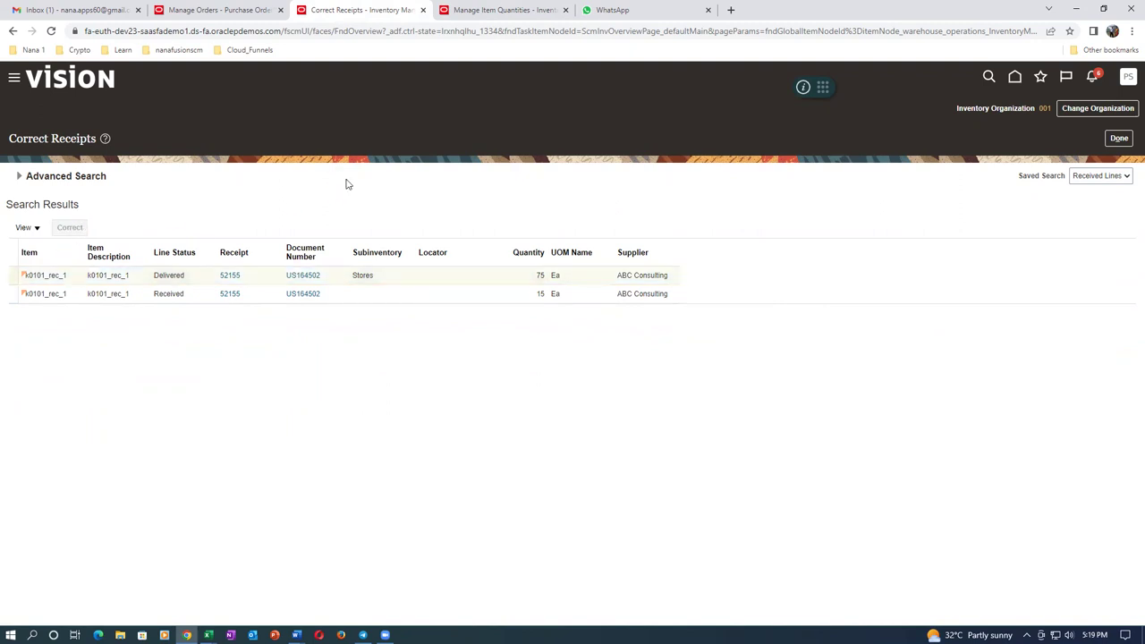
pyautogui.click(360, 239)
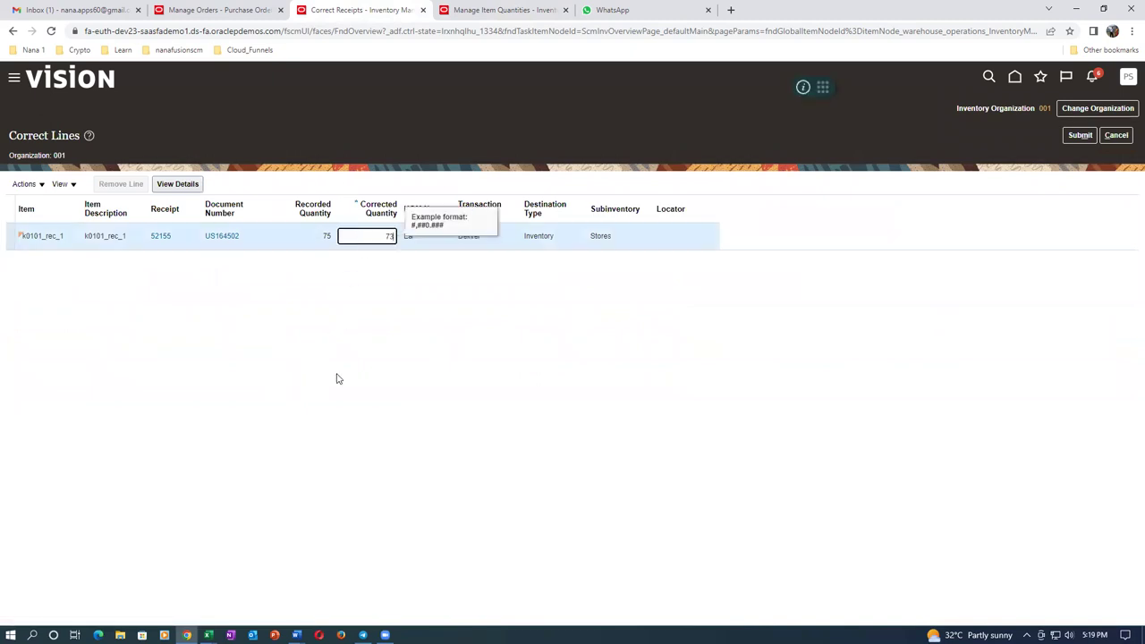
pyautogui.click(370, 260)
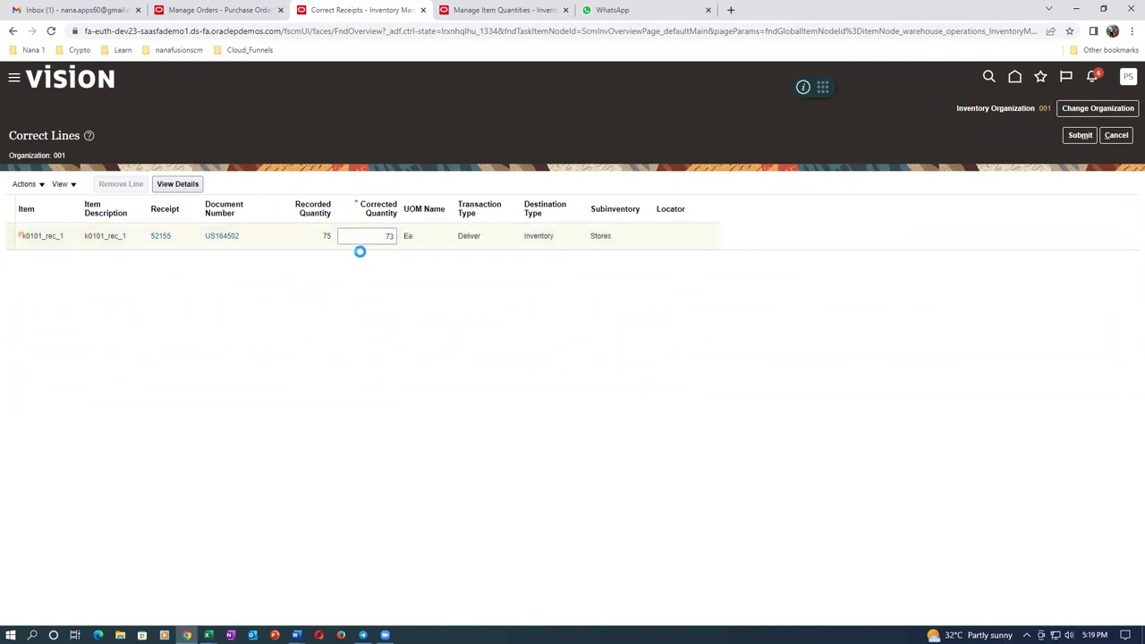
pyautogui.click(1081, 136)
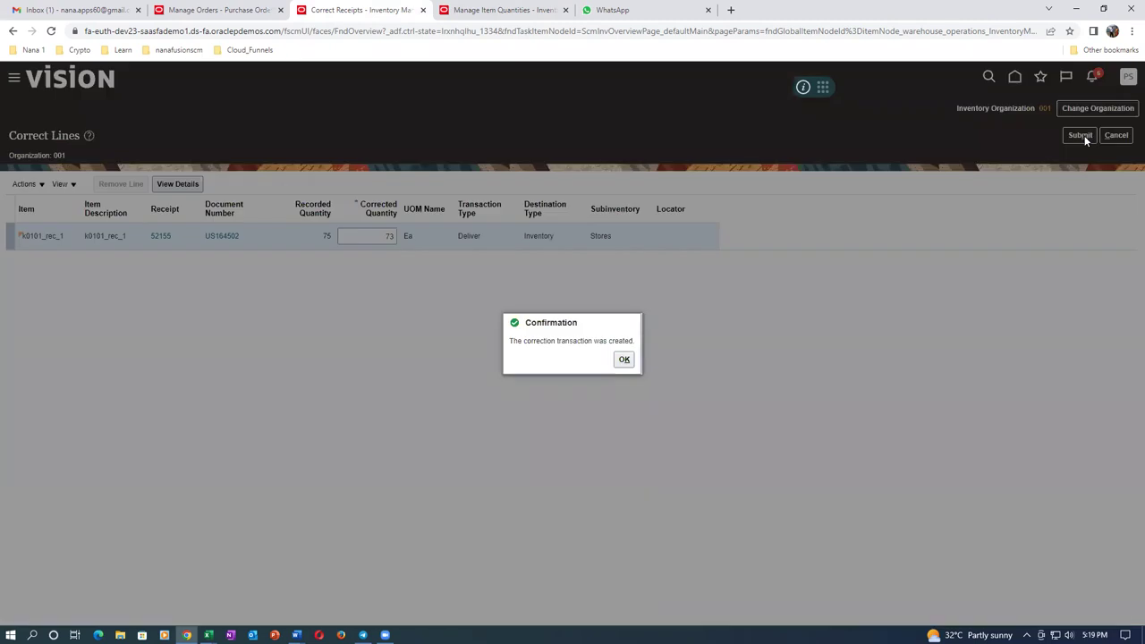
pyautogui.click(623, 359)
pyautogui.click(496, 10)
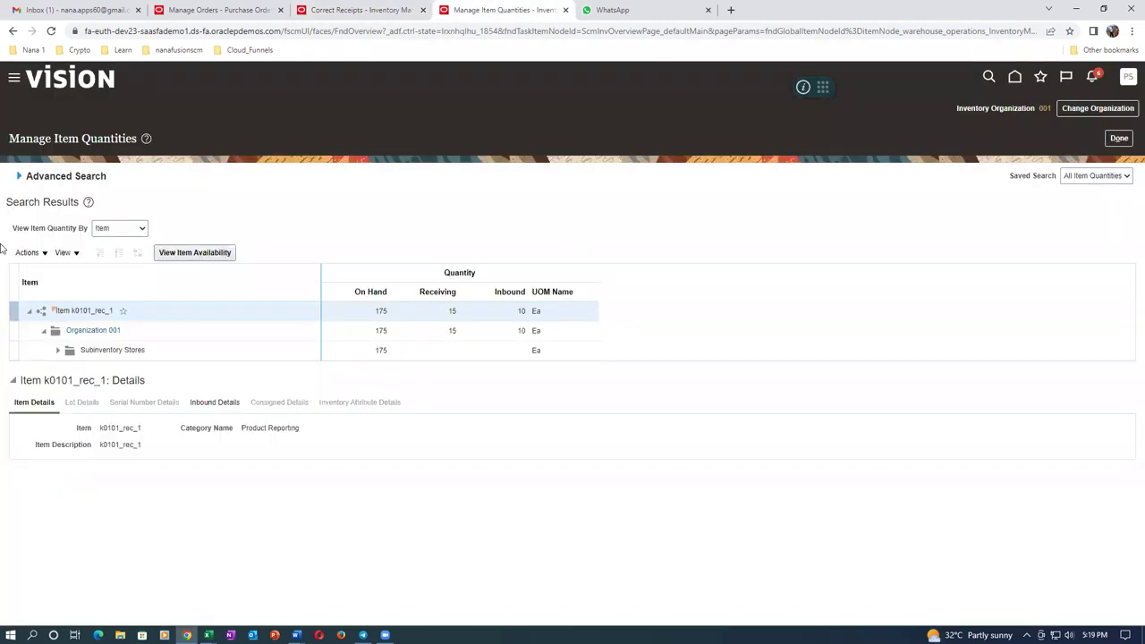
# Refresh k0101_rec_1's quantities to show 173 on hand, 17 receiving and 12 inbound for Organization 001.
pyautogui.click(18, 177)
pyautogui.click(18, 176)
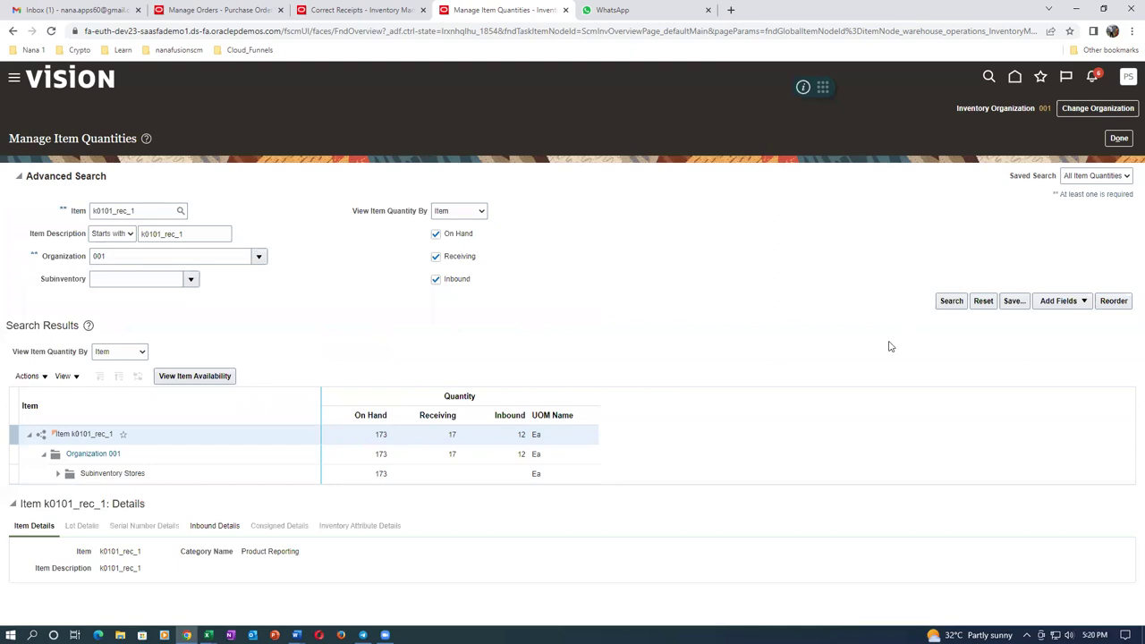
pyautogui.click(949, 302)
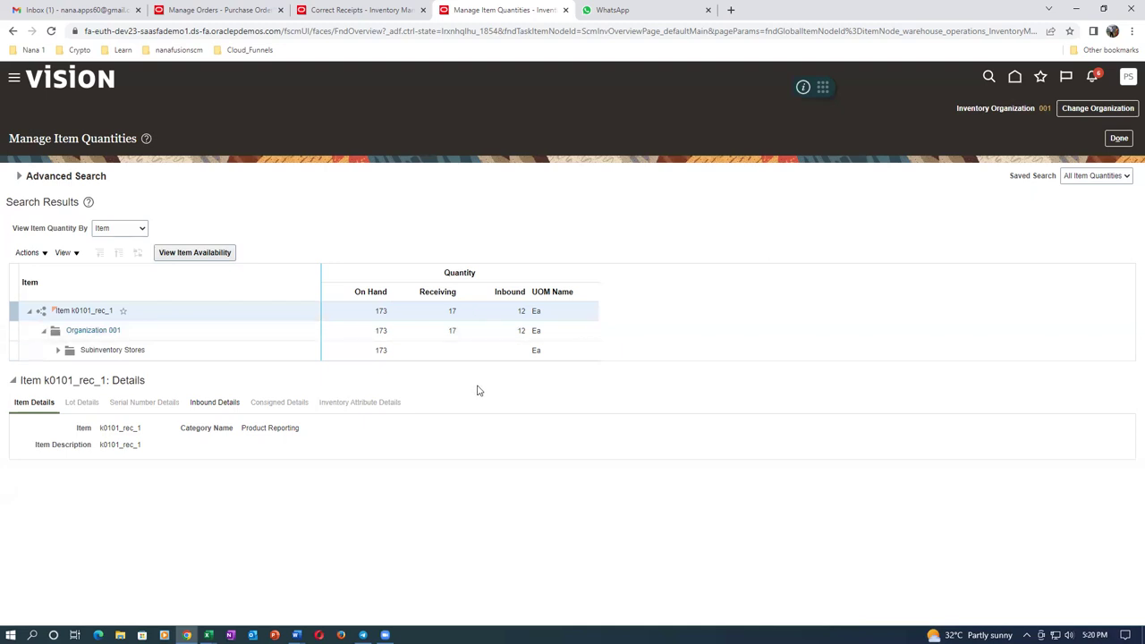
pyautogui.click(508, 334)
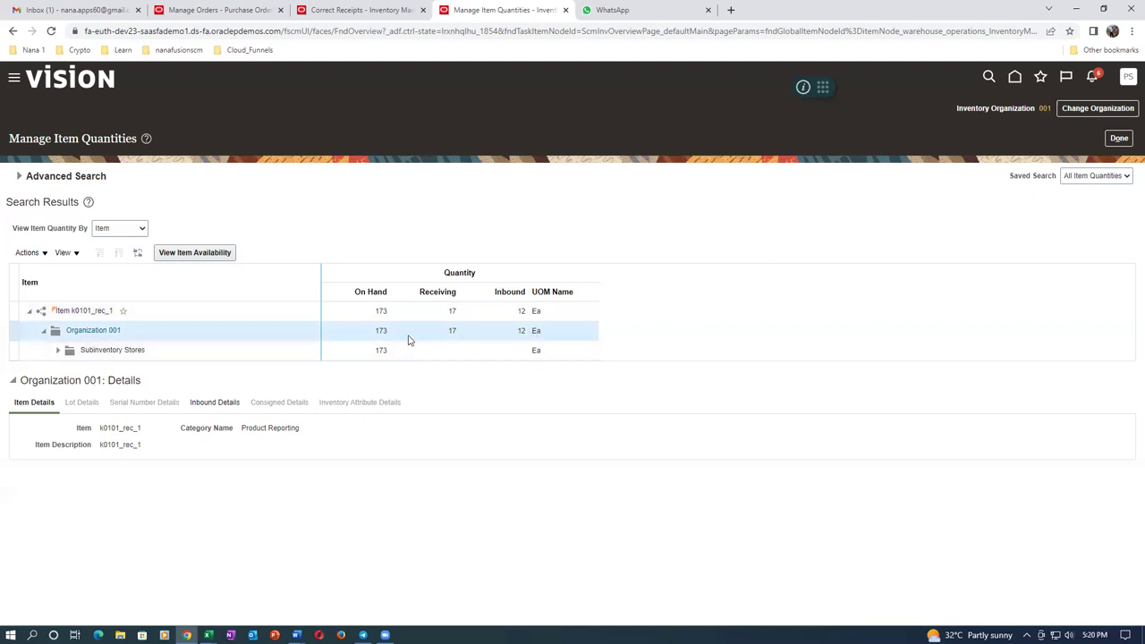
pyautogui.moveTo(388, 11); pyautogui.dragTo(268, 166)
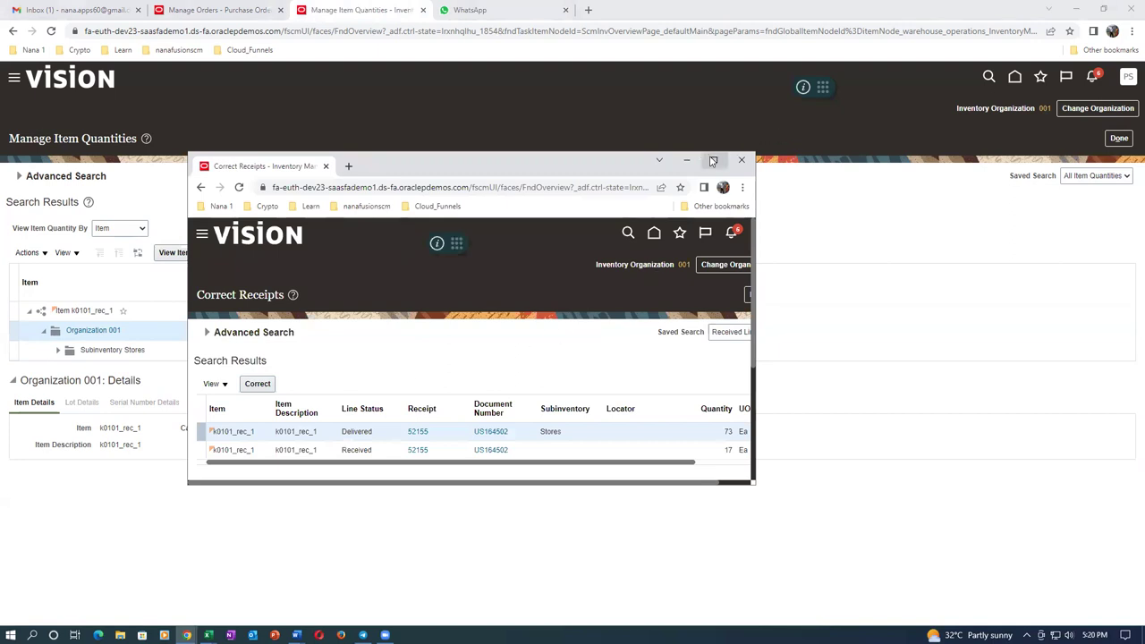
# Maximize Correct Receipts, return to the Inventory Management overview, and start the Correct Receipts task again.
pyautogui.click(714, 159)
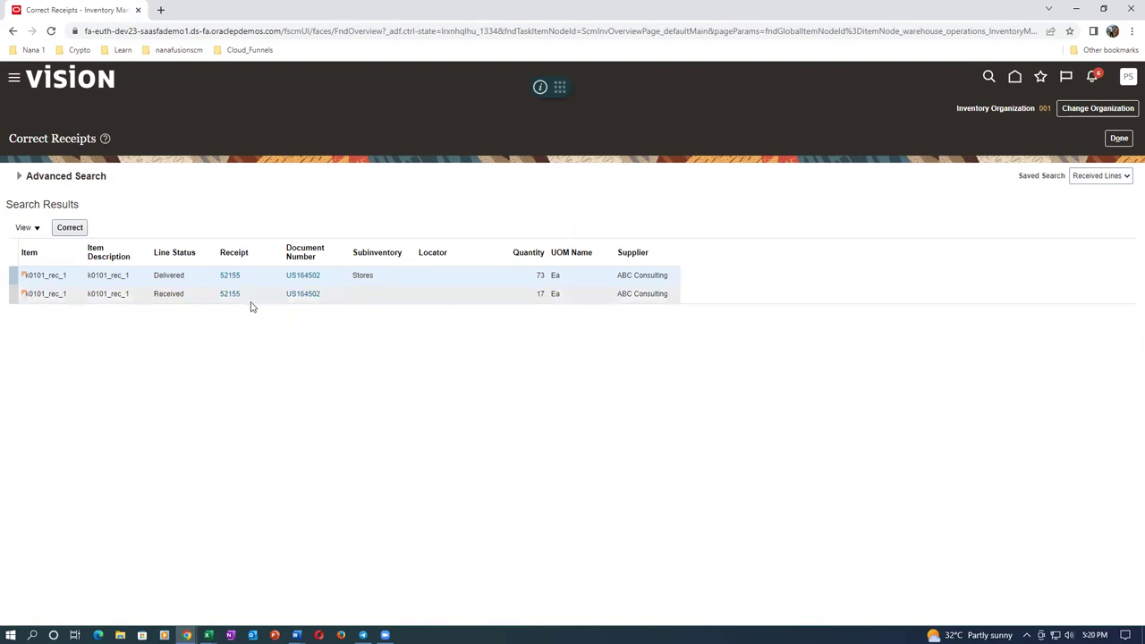
pyautogui.click(1117, 139)
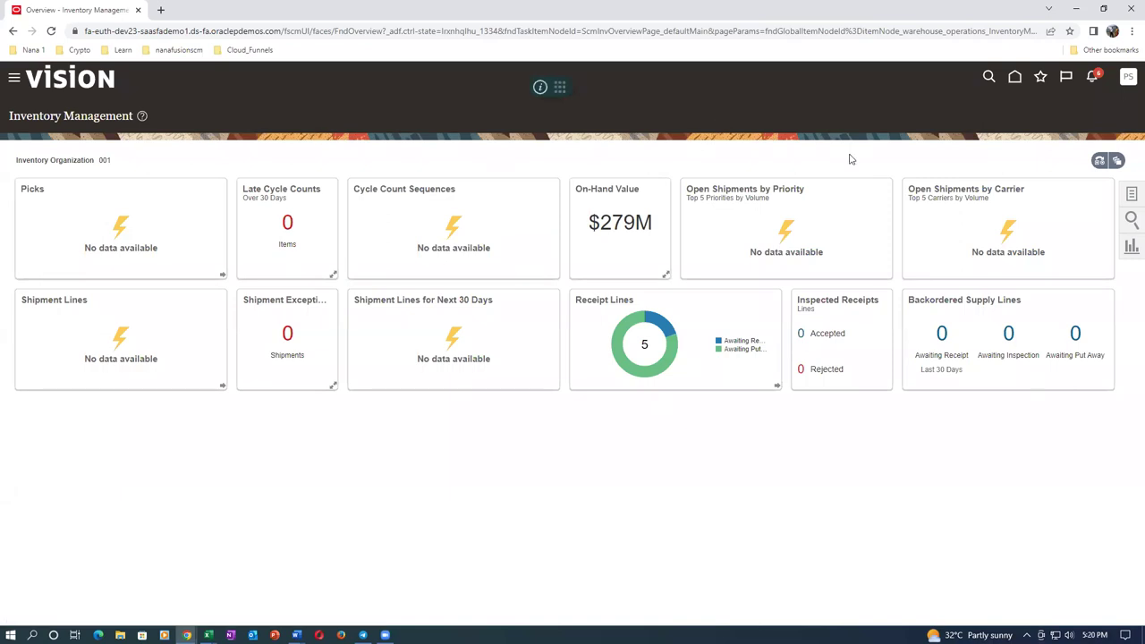
pyautogui.click(1131, 194)
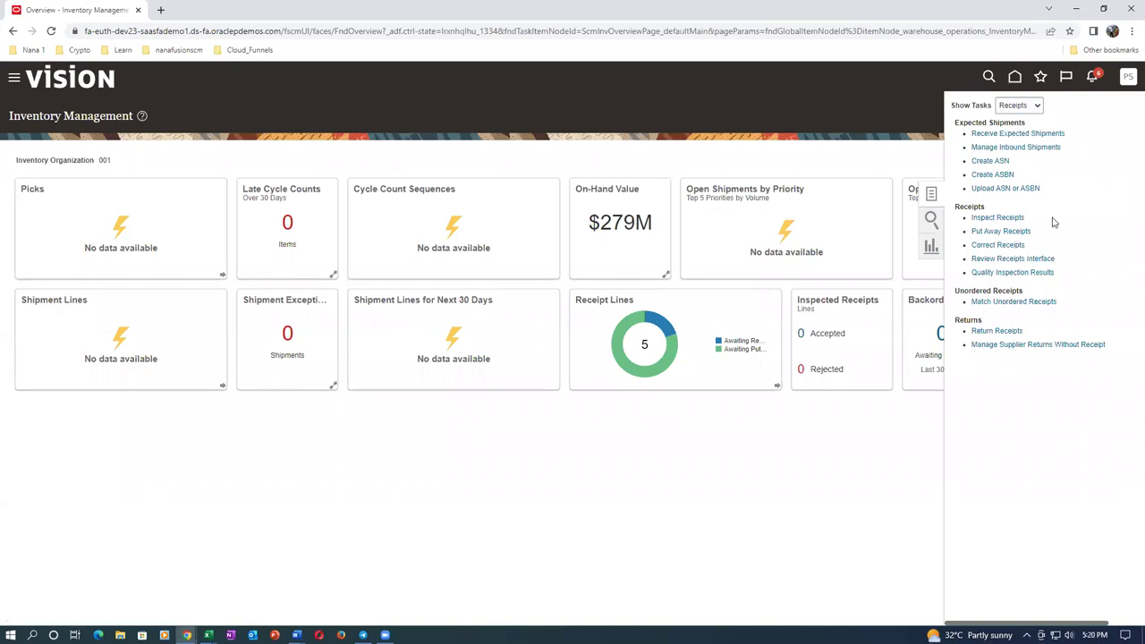
pyautogui.click(1021, 244)
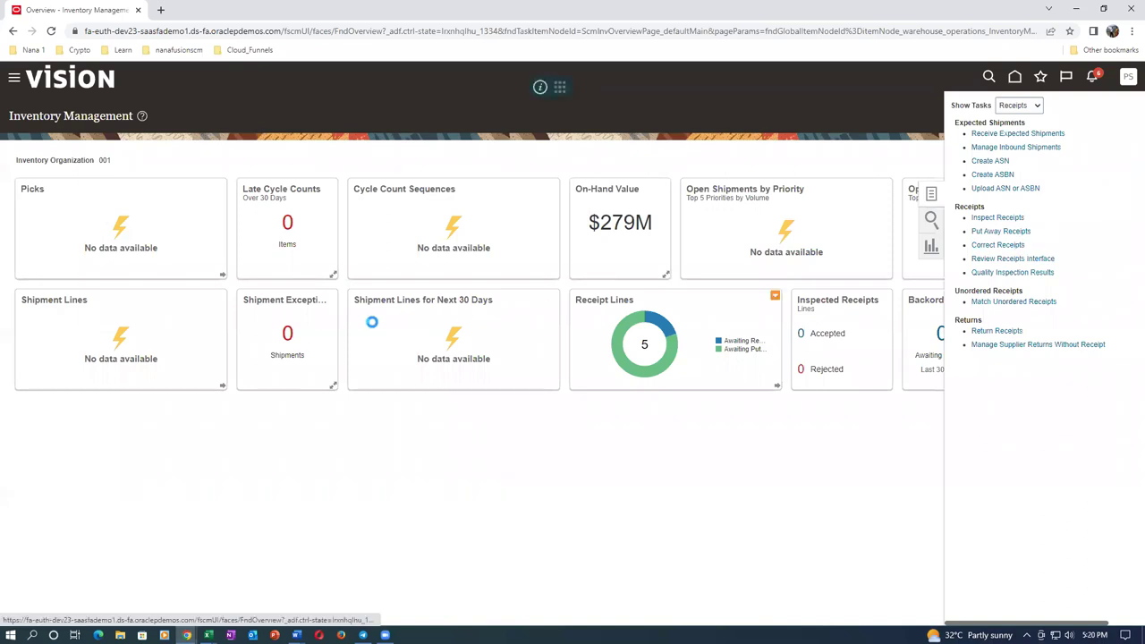
# Search Correct Receipts for receipt 52155's lines.
pyautogui.click(229, 211)
pyautogui.write('52155')
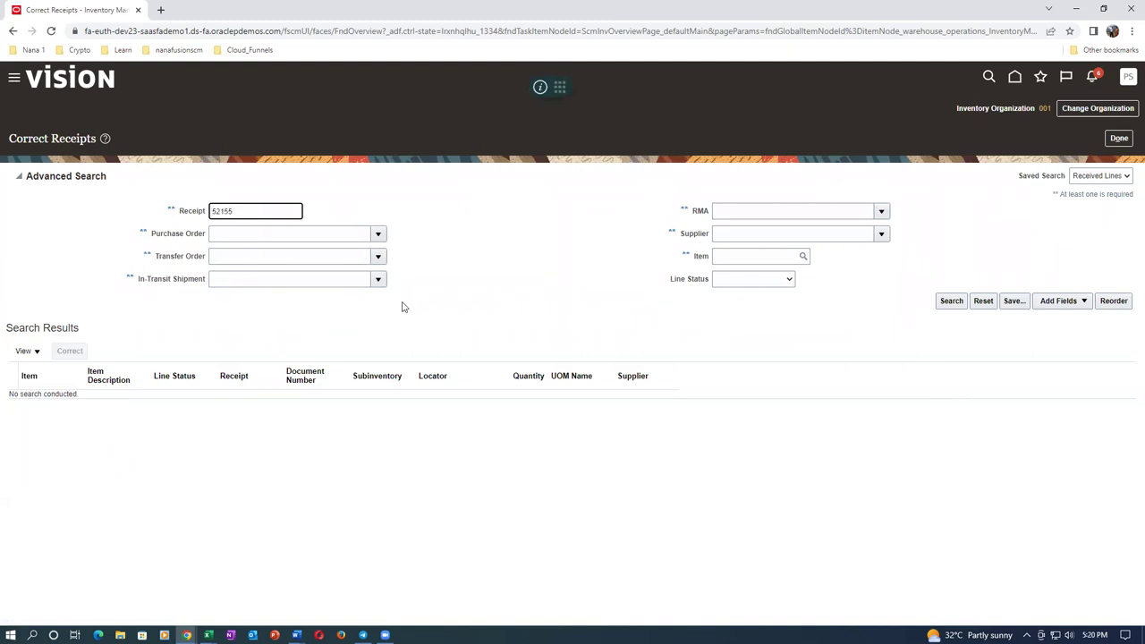
pyautogui.press('Tab')
pyautogui.click(953, 302)
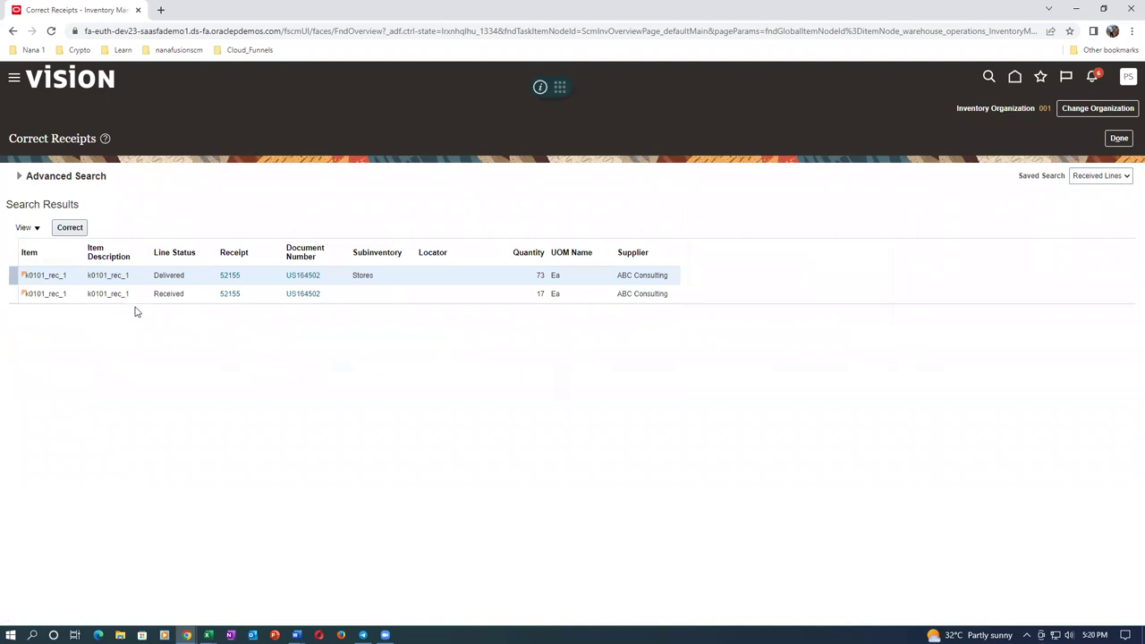
# Correct the Received line's quantity from 17 to 15 and submit the correction.
pyautogui.click(11, 293)
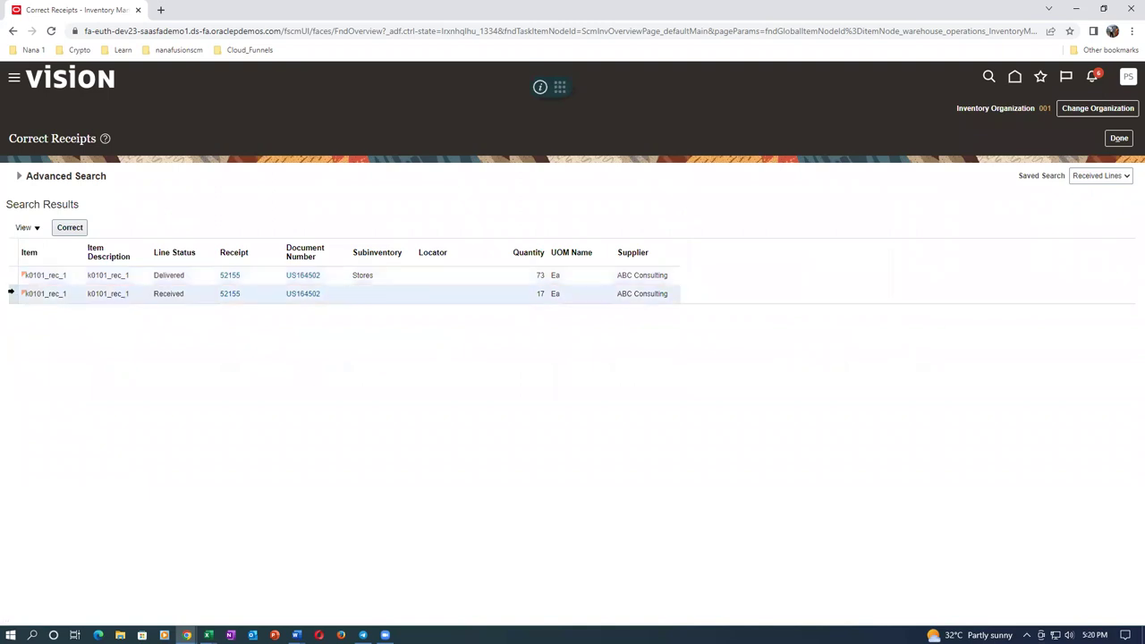
pyautogui.click(70, 228)
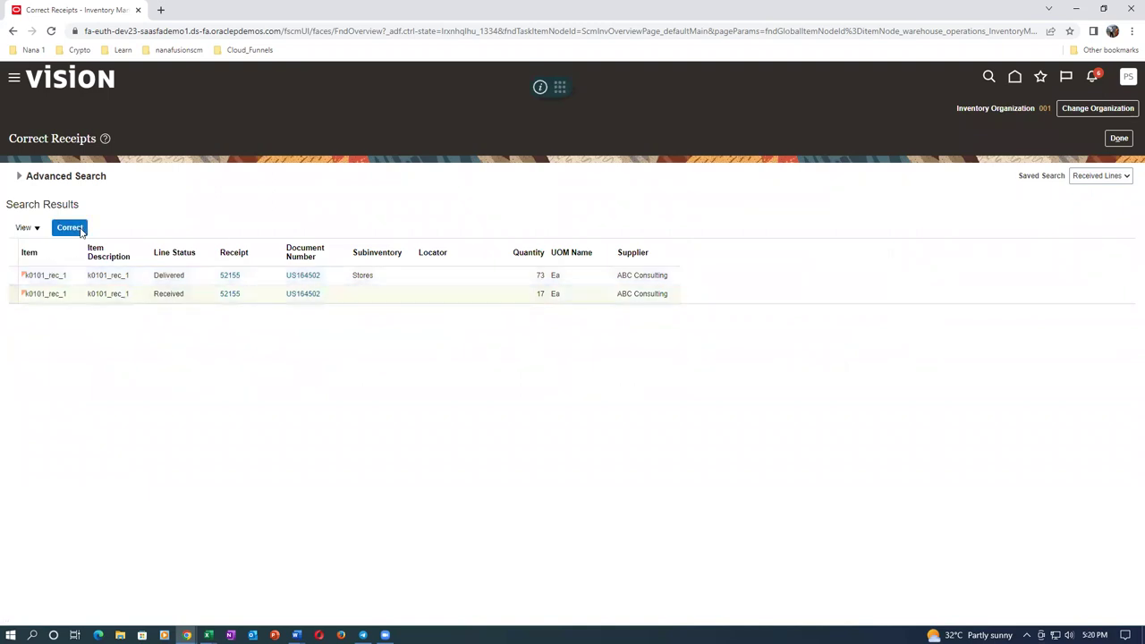
pyautogui.click(373, 237)
pyautogui.write('15')
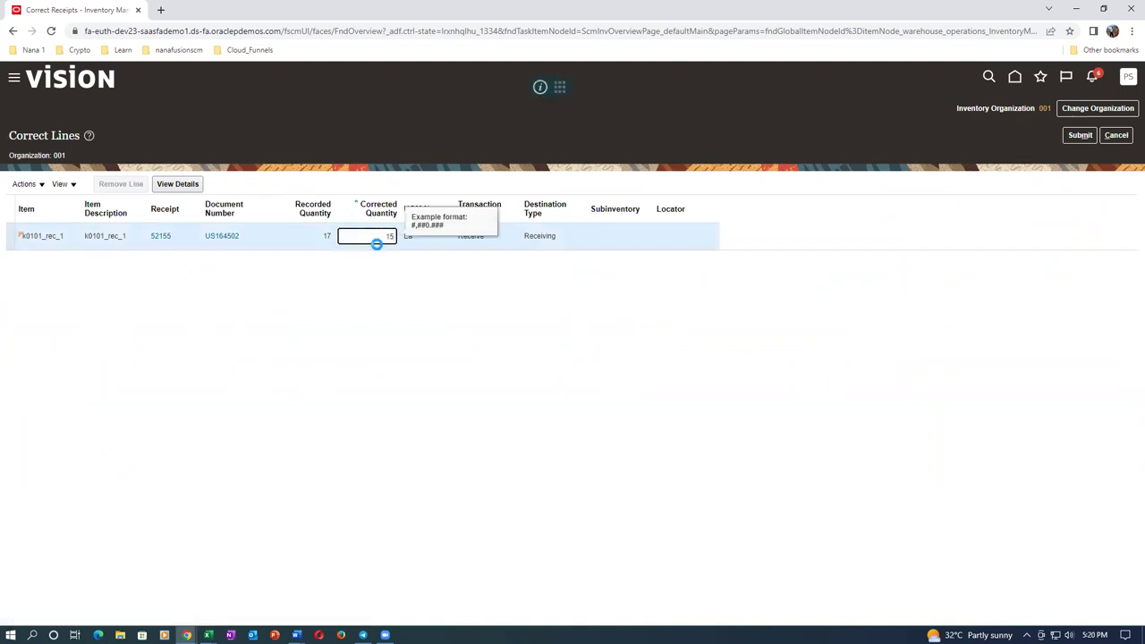
pyautogui.click(1080, 136)
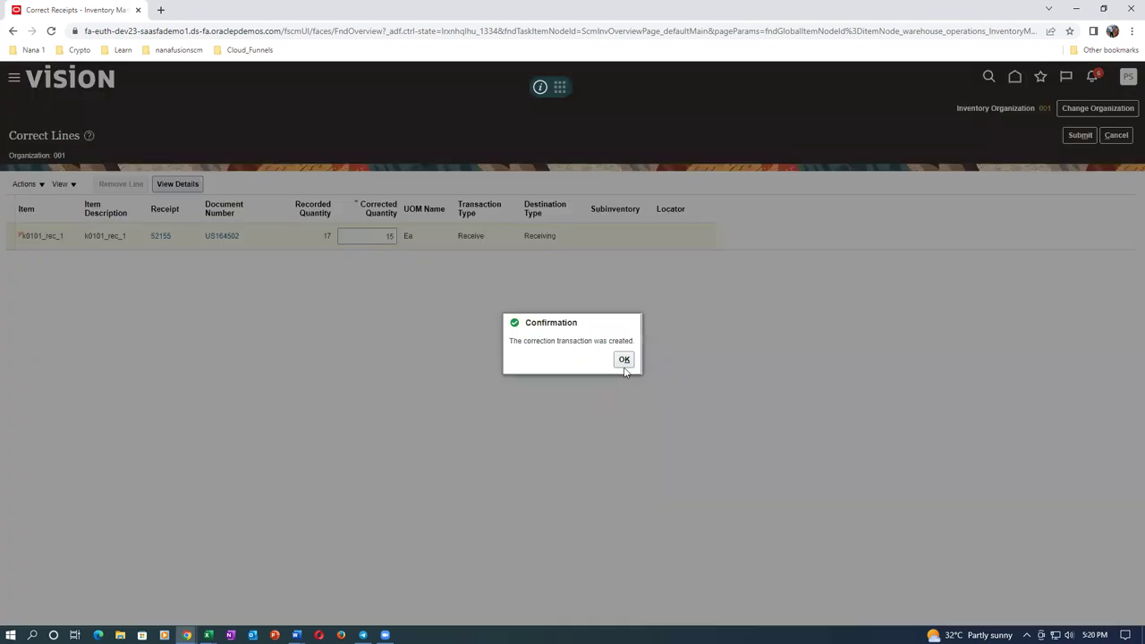
pyautogui.click(623, 360)
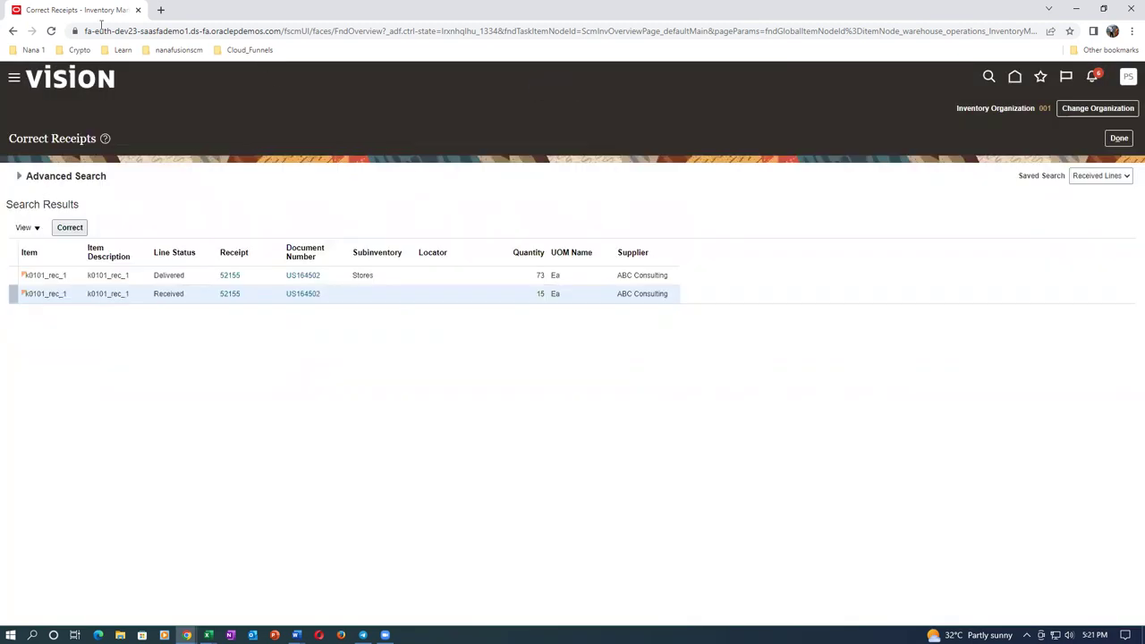
pyautogui.rightClick(92, 13)
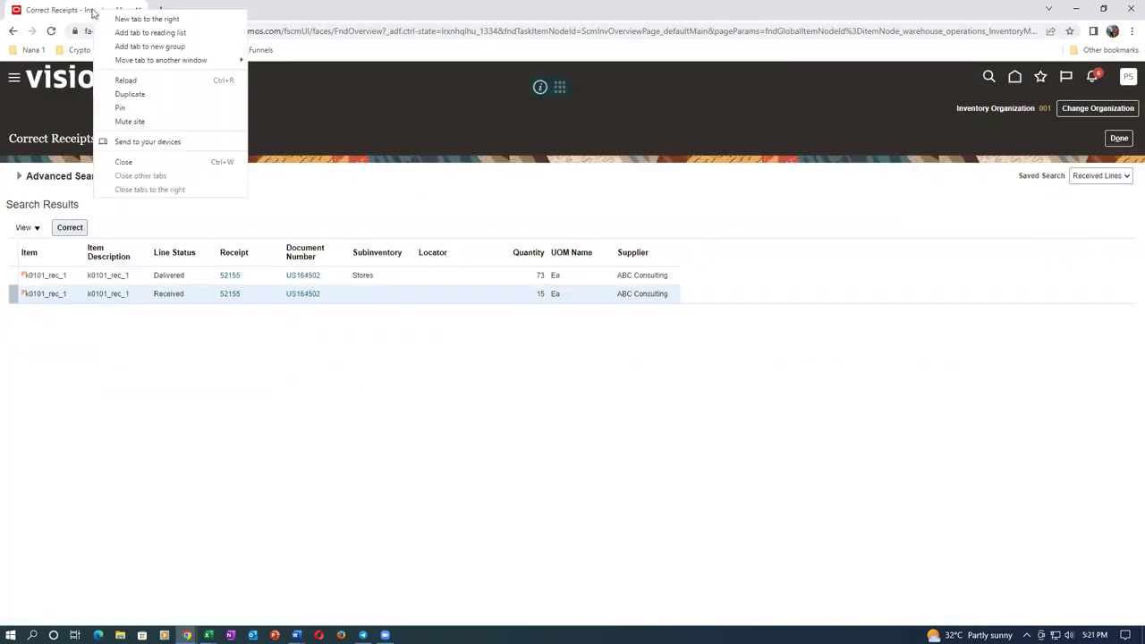
# Duplicate the browser tab and open the INV Overview favorite with its task list shown.
pyautogui.click(125, 94)
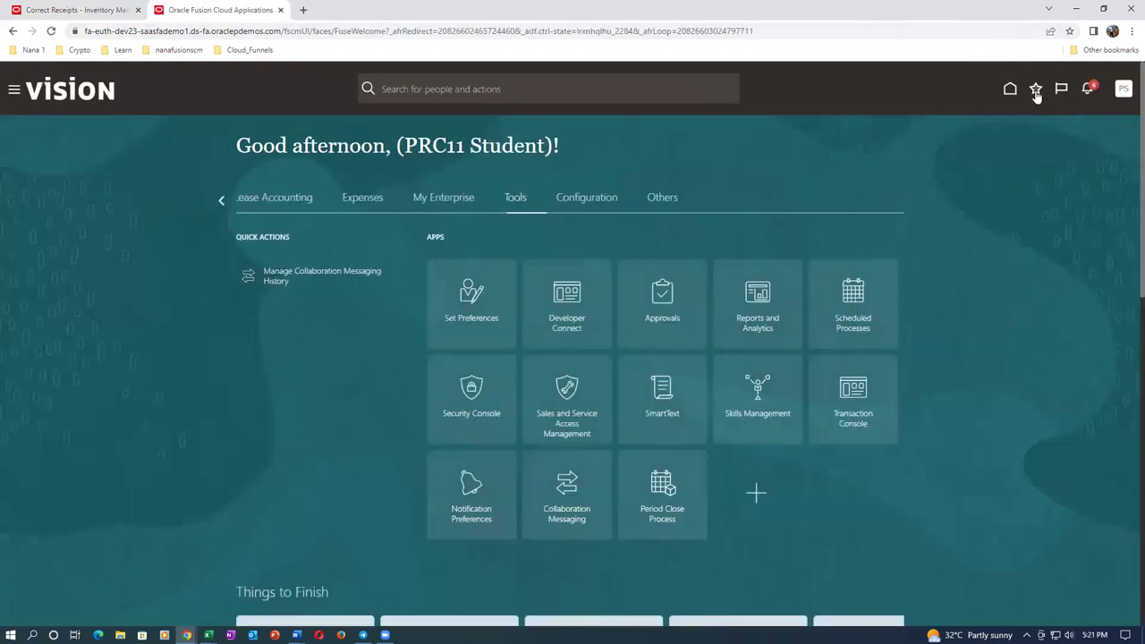
pyautogui.click(1036, 90)
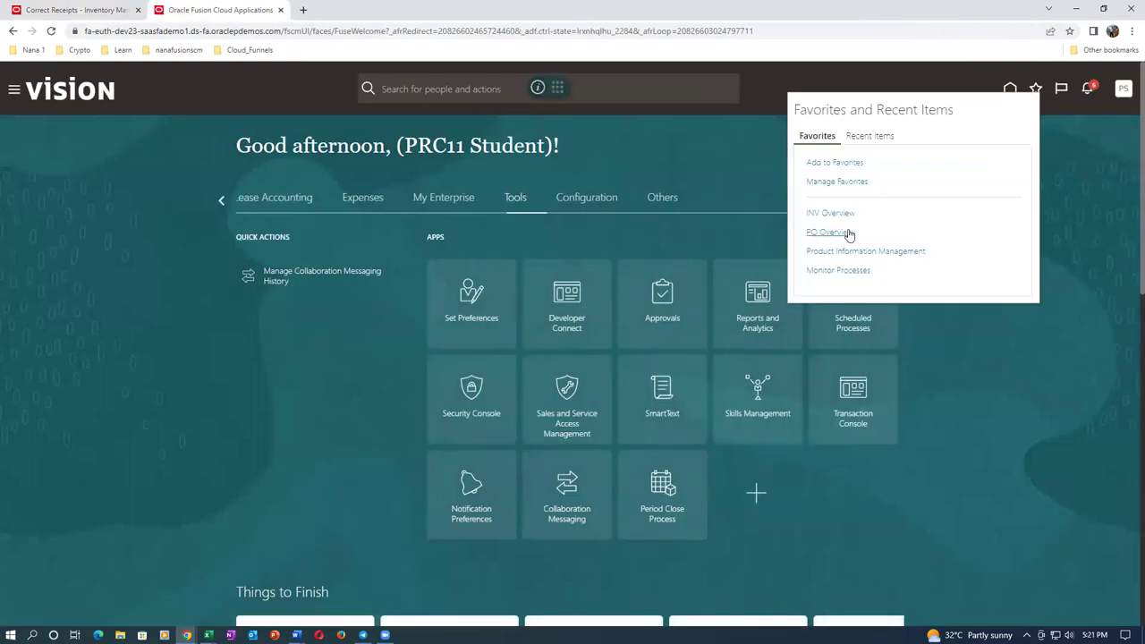
pyautogui.click(831, 213)
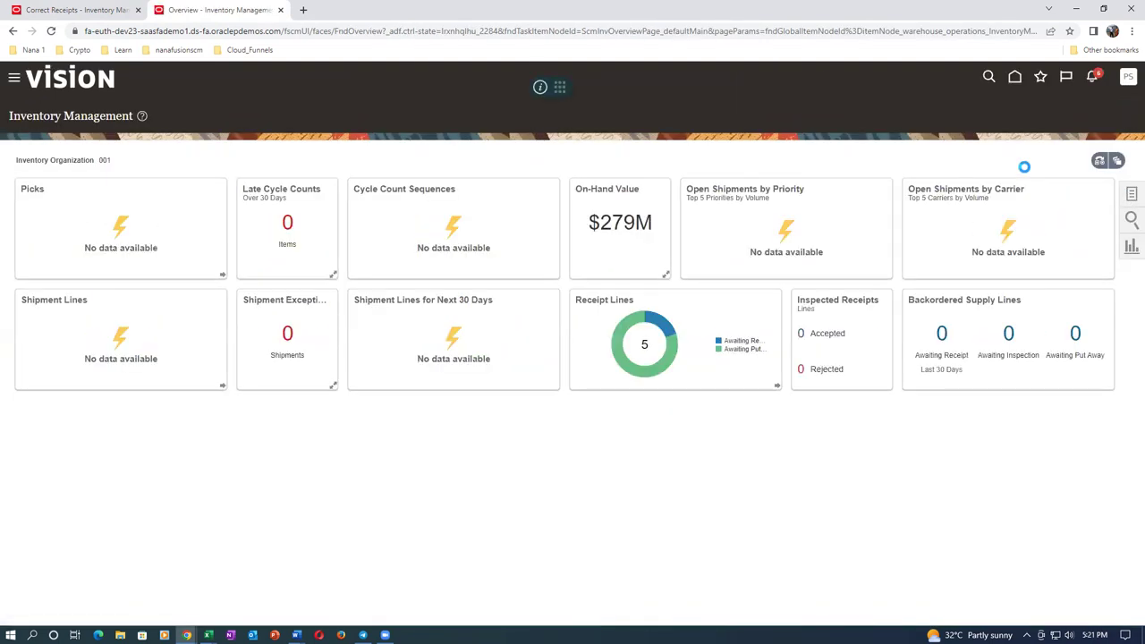
pyautogui.click(1131, 193)
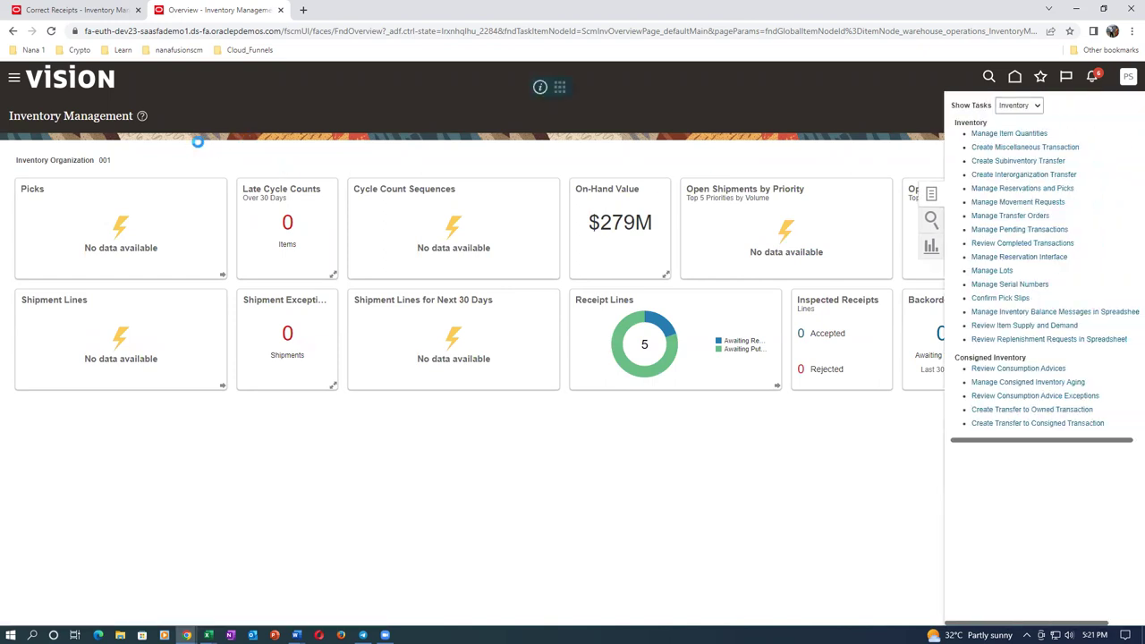
# Search item quantities for k0101 with Receiving and Inbound quantities included.
pyautogui.click(163, 208)
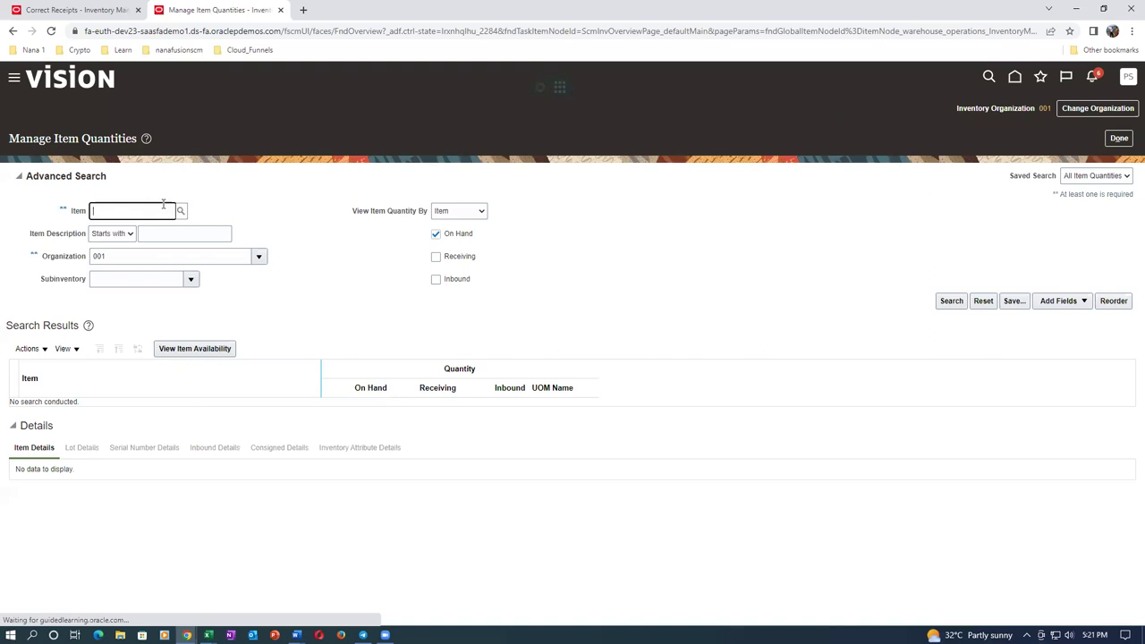
pyautogui.write('k0101')
pyautogui.press('Tab')
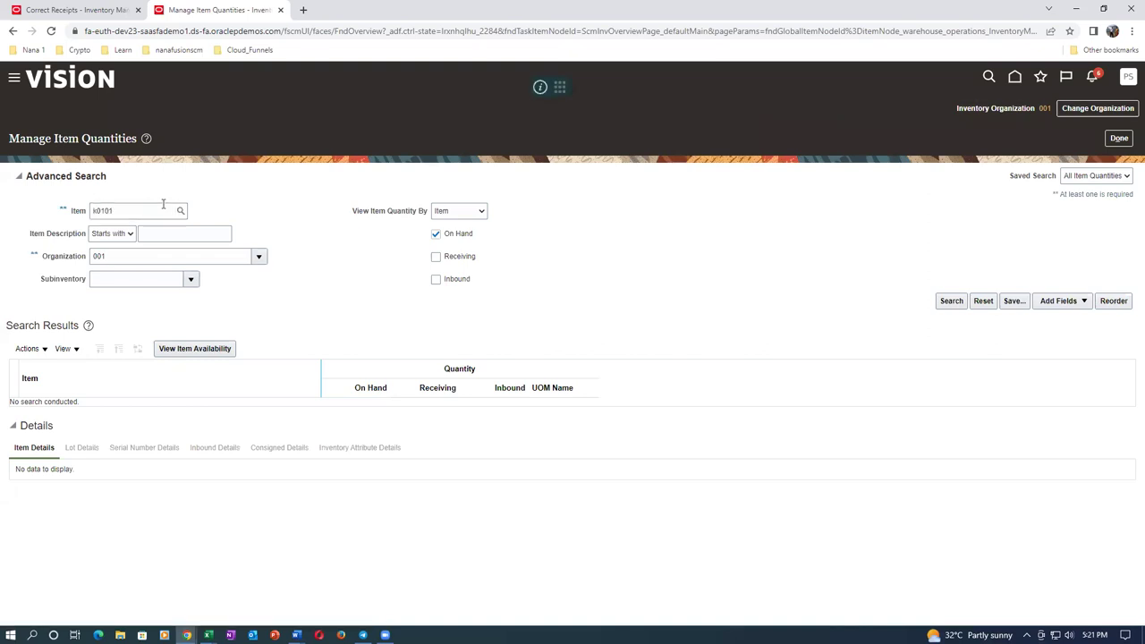
pyautogui.click(435, 257)
pyautogui.click(437, 280)
pyautogui.click(952, 302)
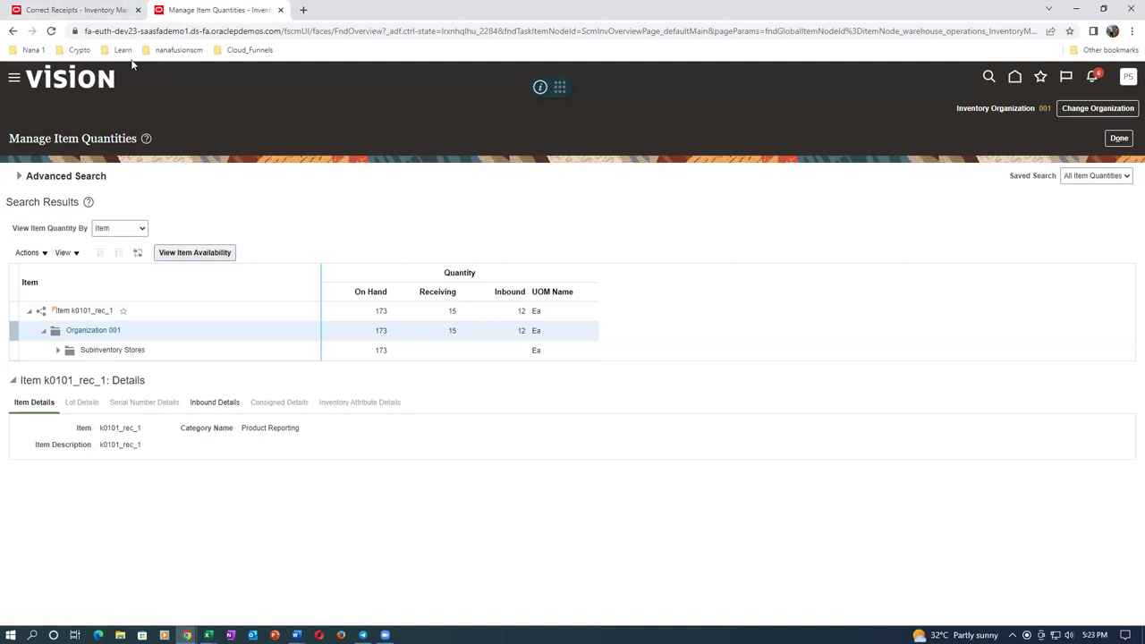
# Switch back to the Correct Receipts tab listing receipt 52155's 73 delivered and 15 received lines.
pyautogui.click(49, 11)
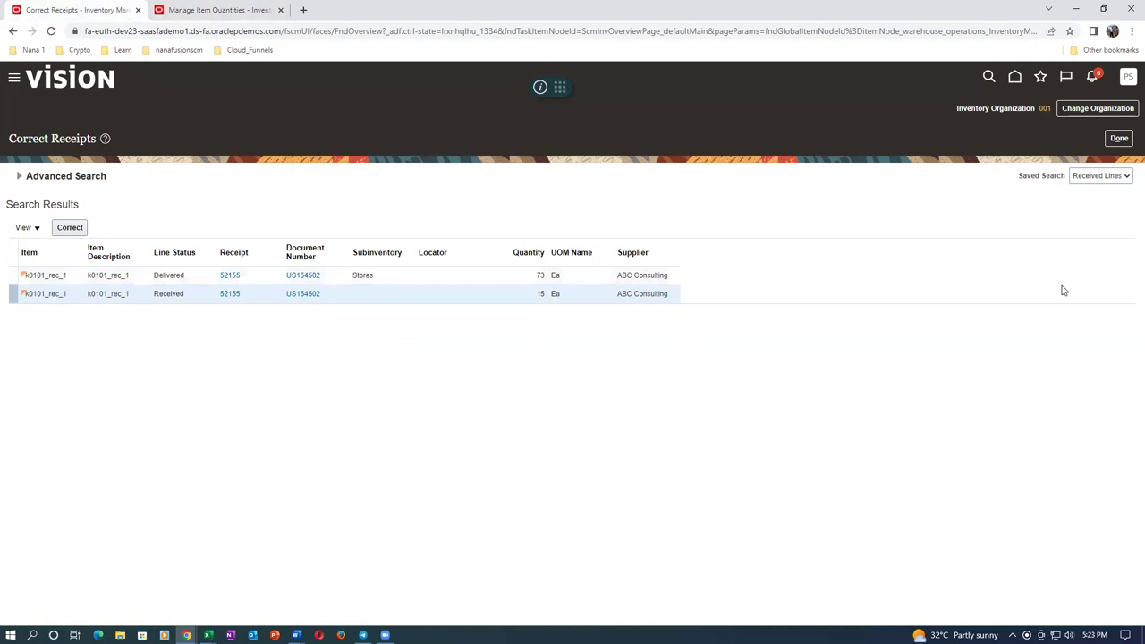
# Open the Return Receipts task and search for receipt 52155's lines.
pyautogui.click(1123, 139)
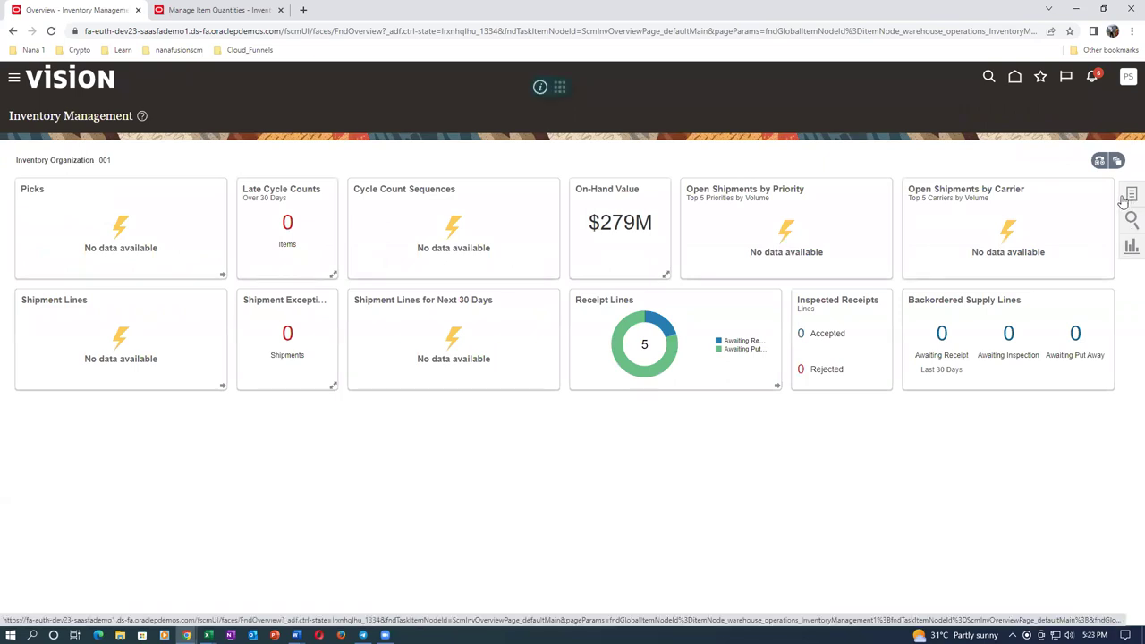
pyautogui.click(1130, 195)
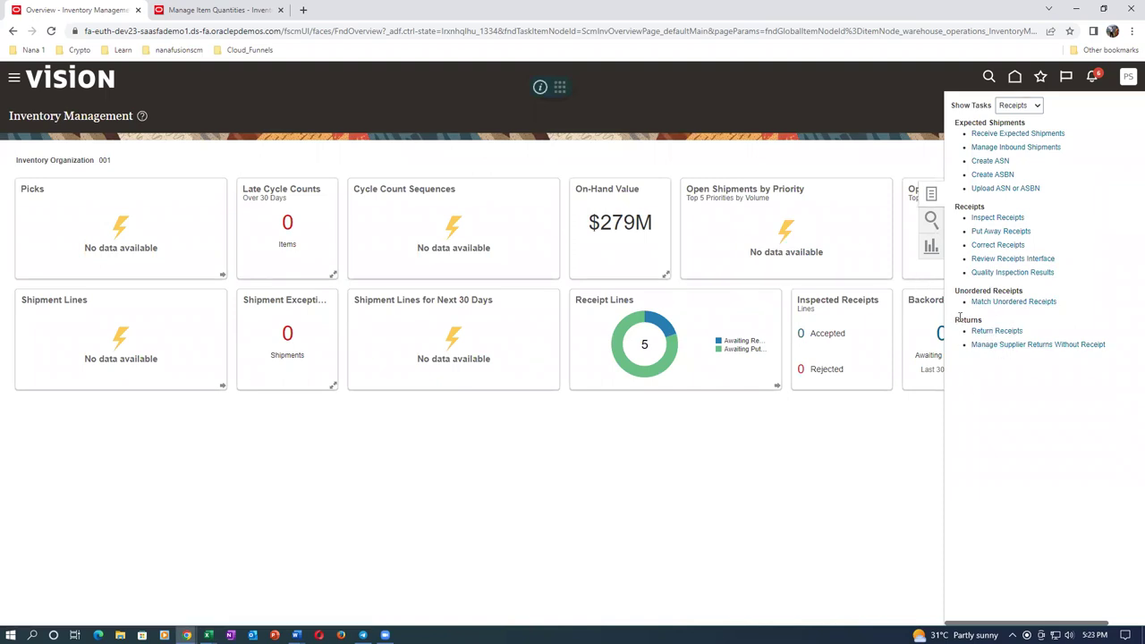
pyautogui.click(997, 331)
pyautogui.click(256, 208)
pyautogui.write('52155')
pyautogui.press('Tab')
pyautogui.click(959, 302)
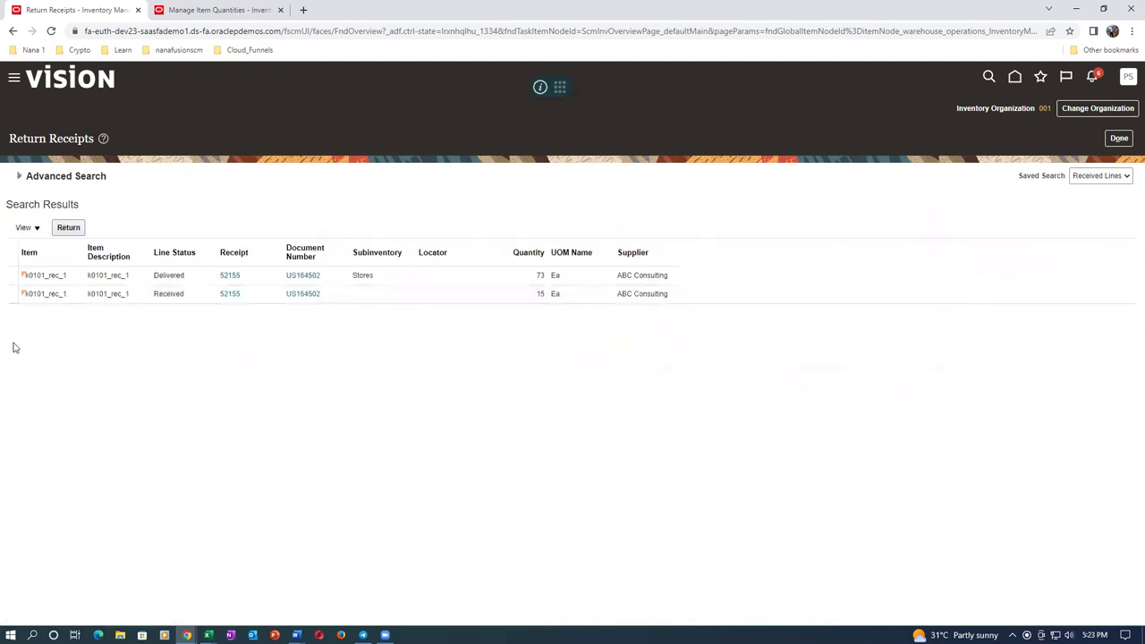
# Start a return of 1 Ea from receipt 52155's delivered line with RMA number RMA_123.
pyautogui.click(9, 274)
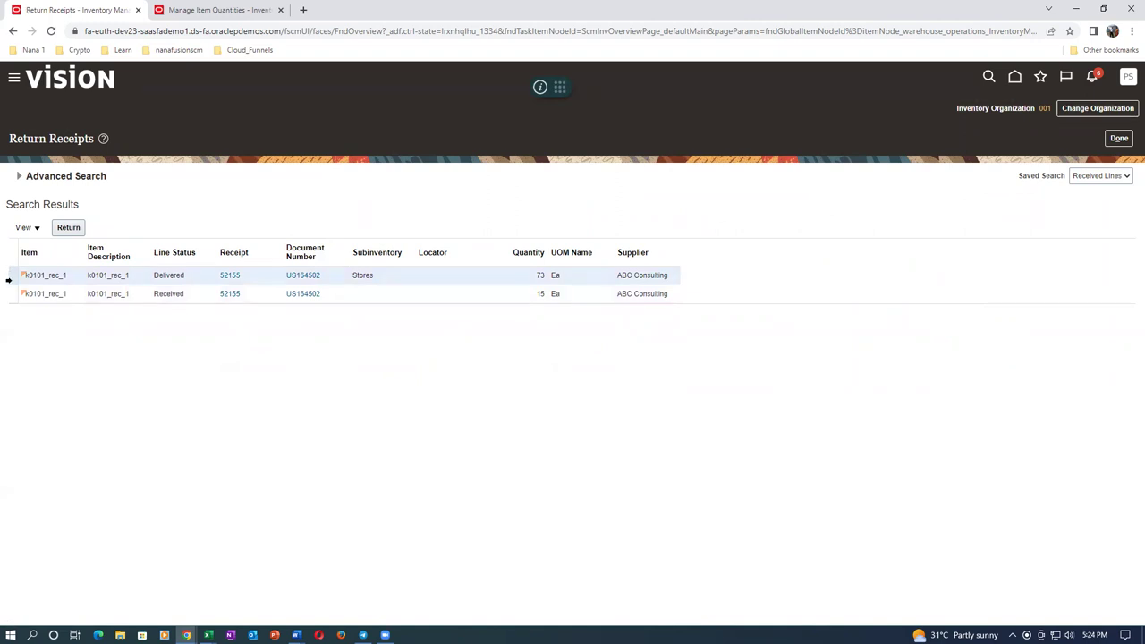
pyautogui.click(68, 227)
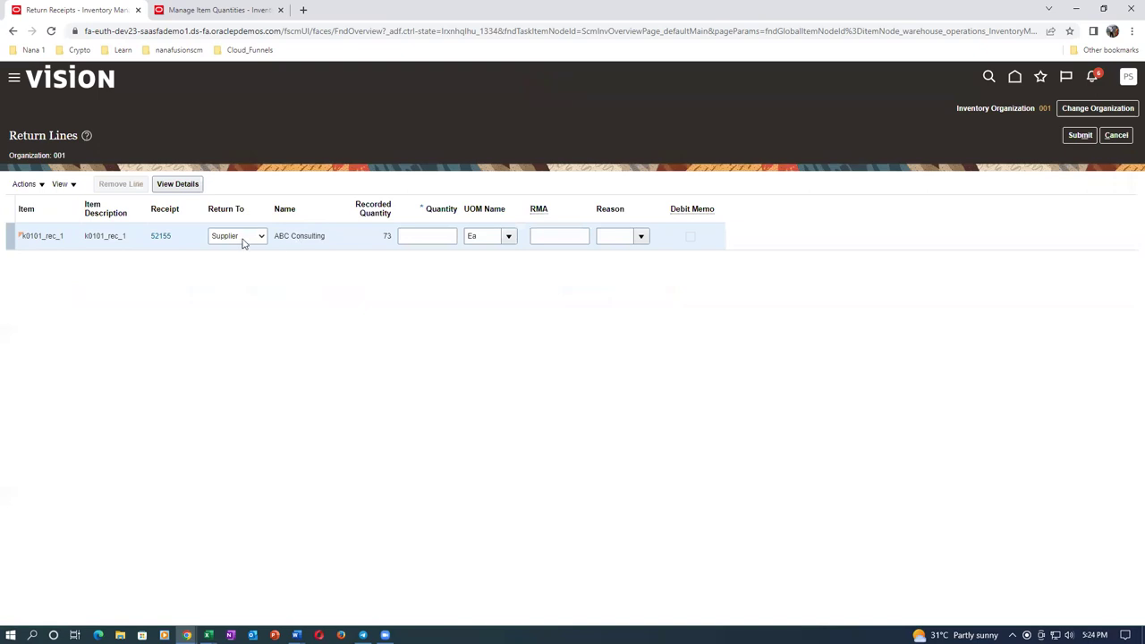
pyautogui.click(443, 236)
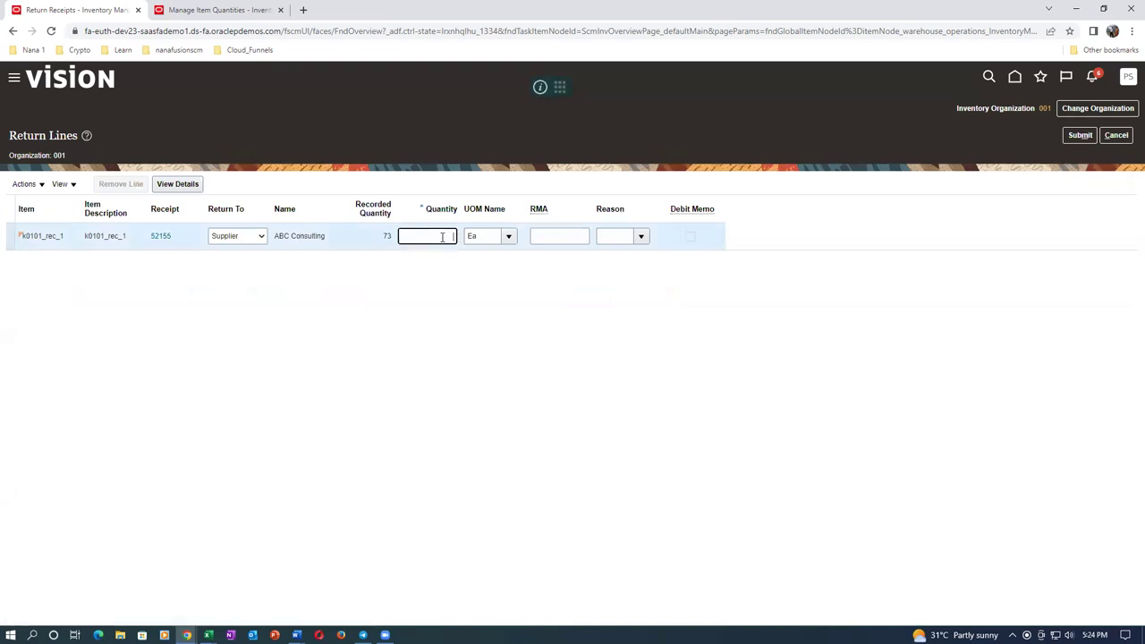
pyautogui.write('1')
pyautogui.press('Tab')
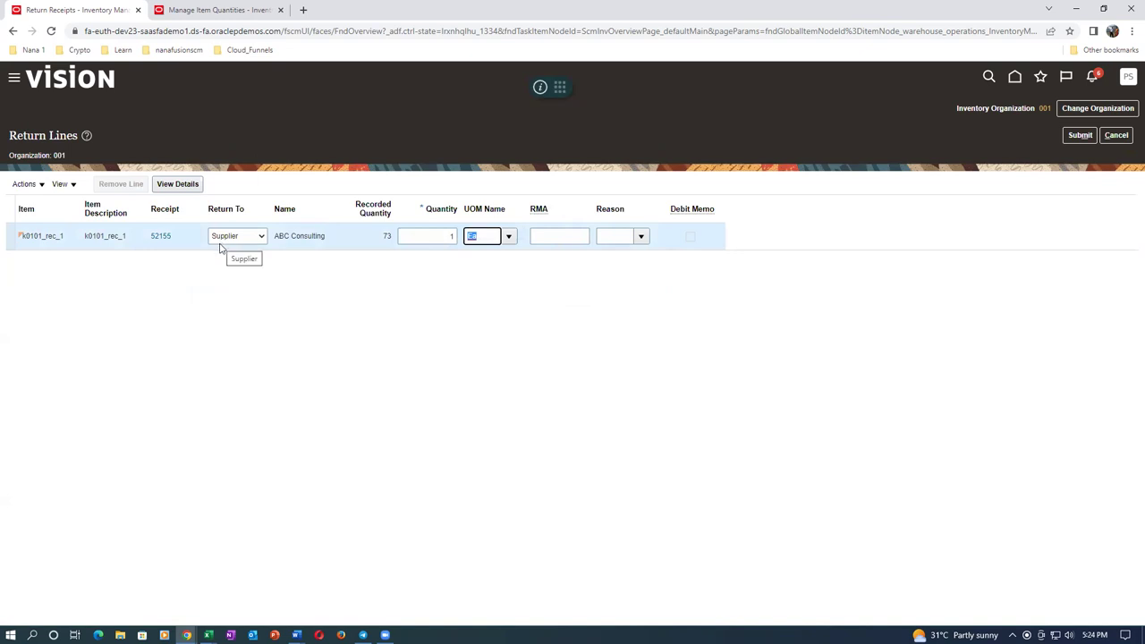
pyautogui.click(568, 235)
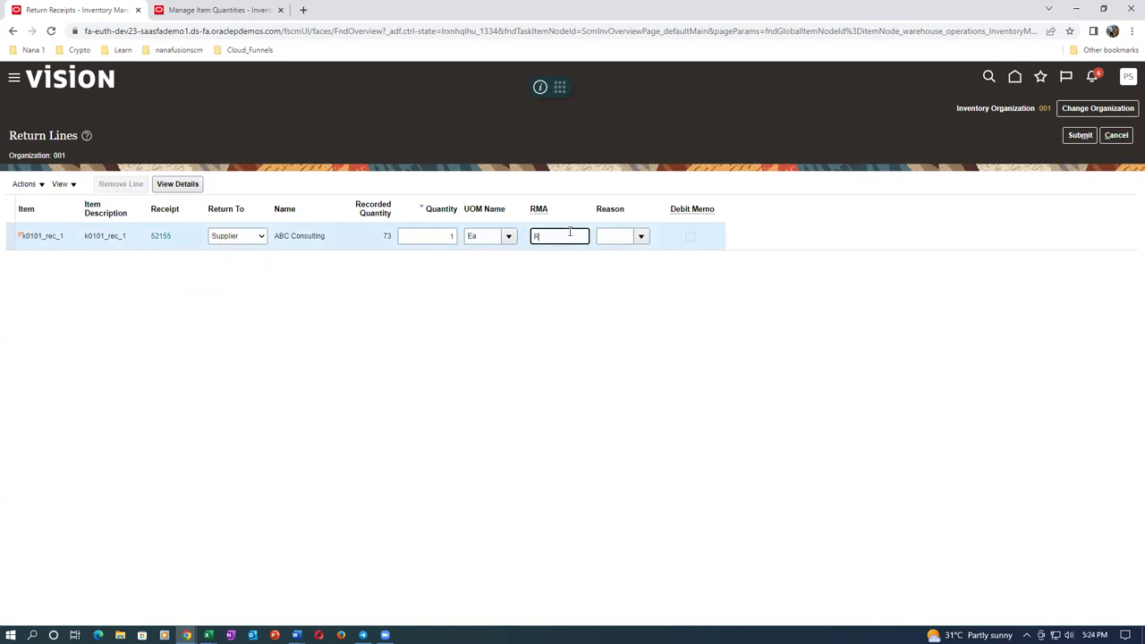
pyautogui.write('RMA_123')
# Set the return reason to Damaged Goods and submit the return.
pyautogui.click(605, 235)
pyautogui.click(641, 237)
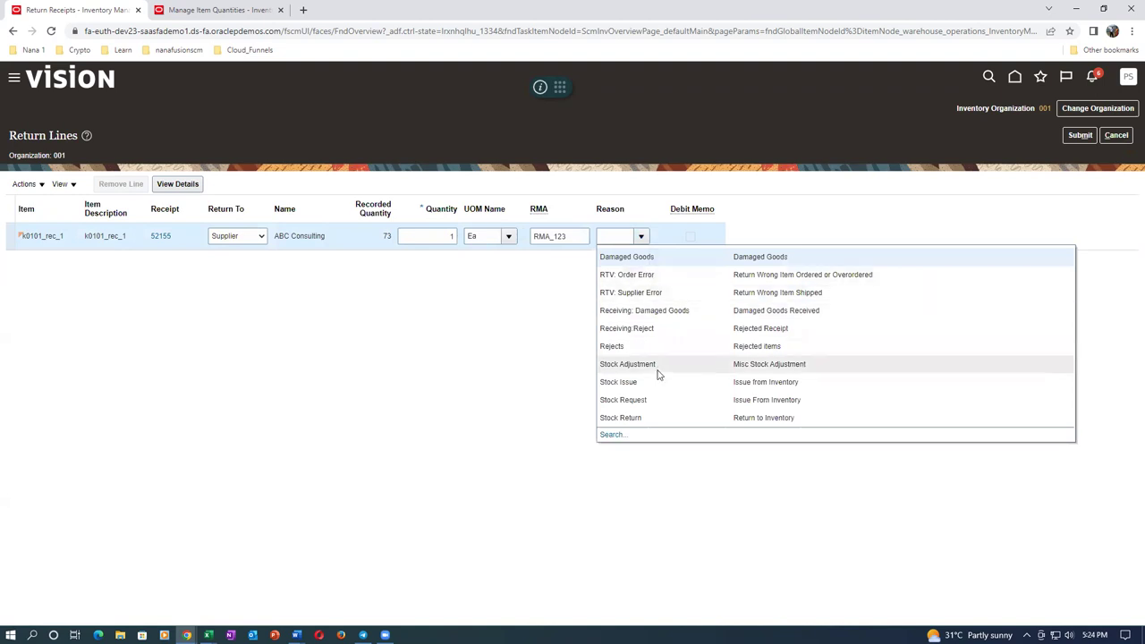
pyautogui.click(662, 260)
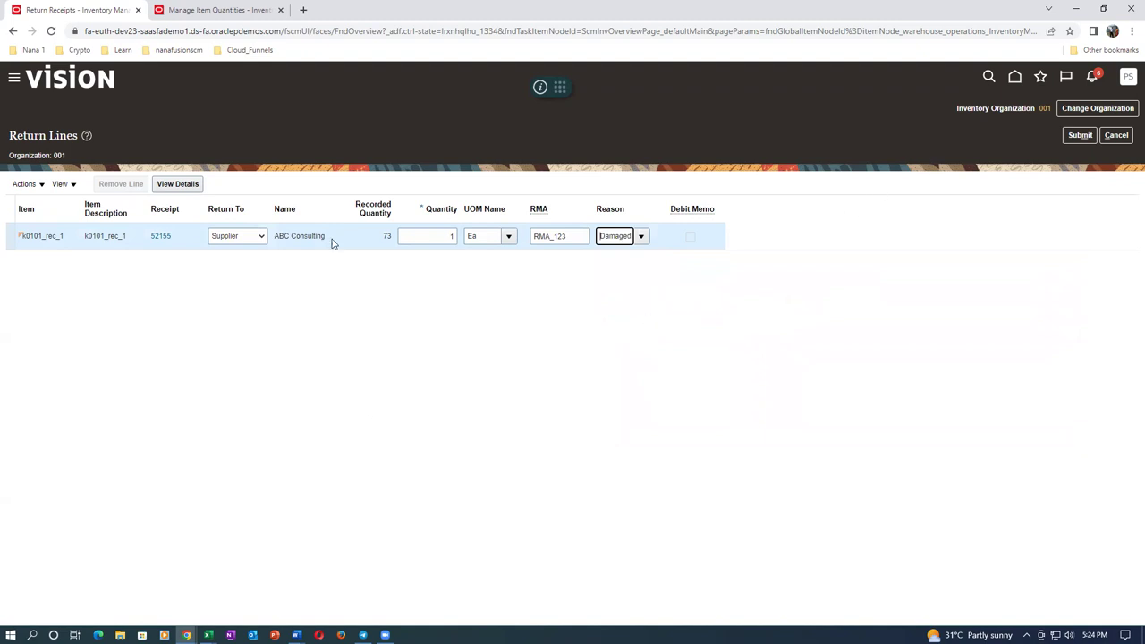
pyautogui.click(1082, 135)
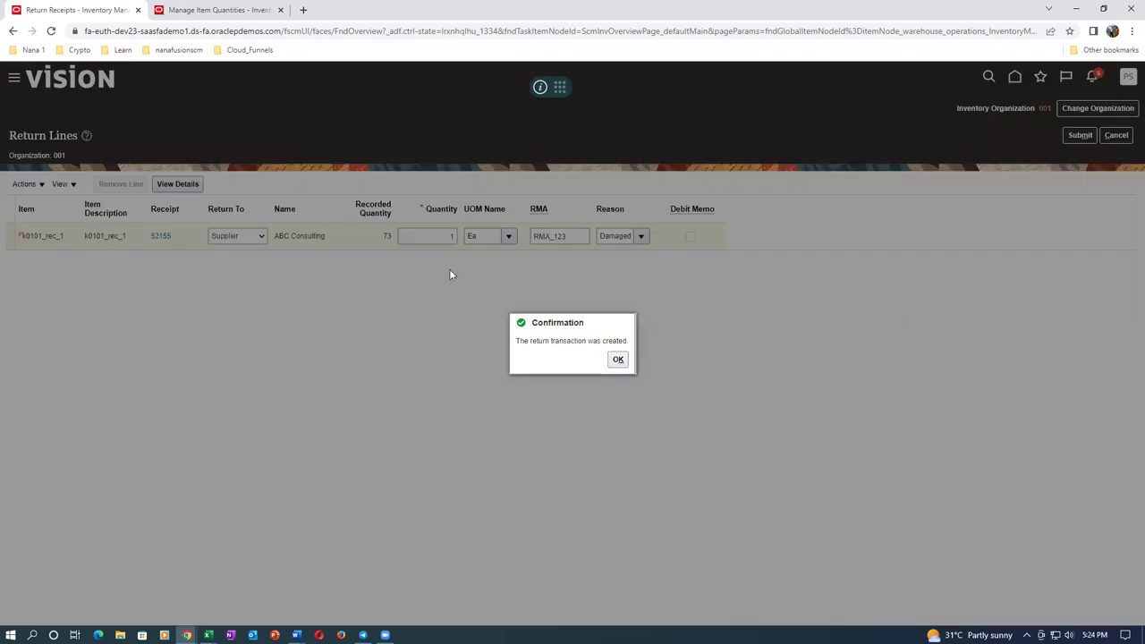
pyautogui.click(617, 359)
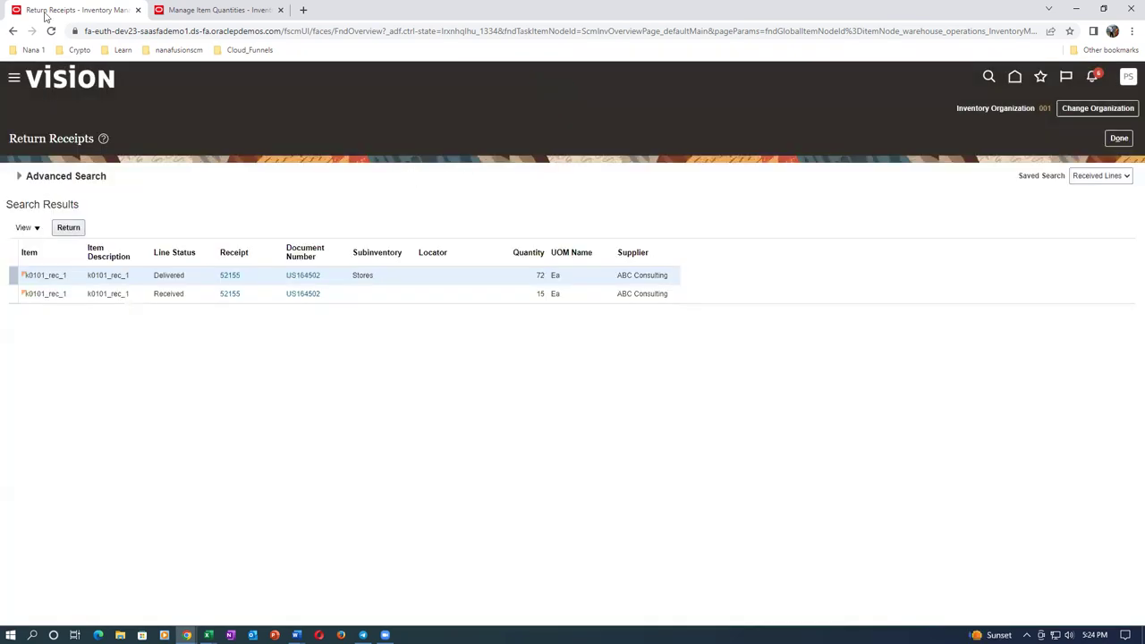
pyautogui.click(192, 10)
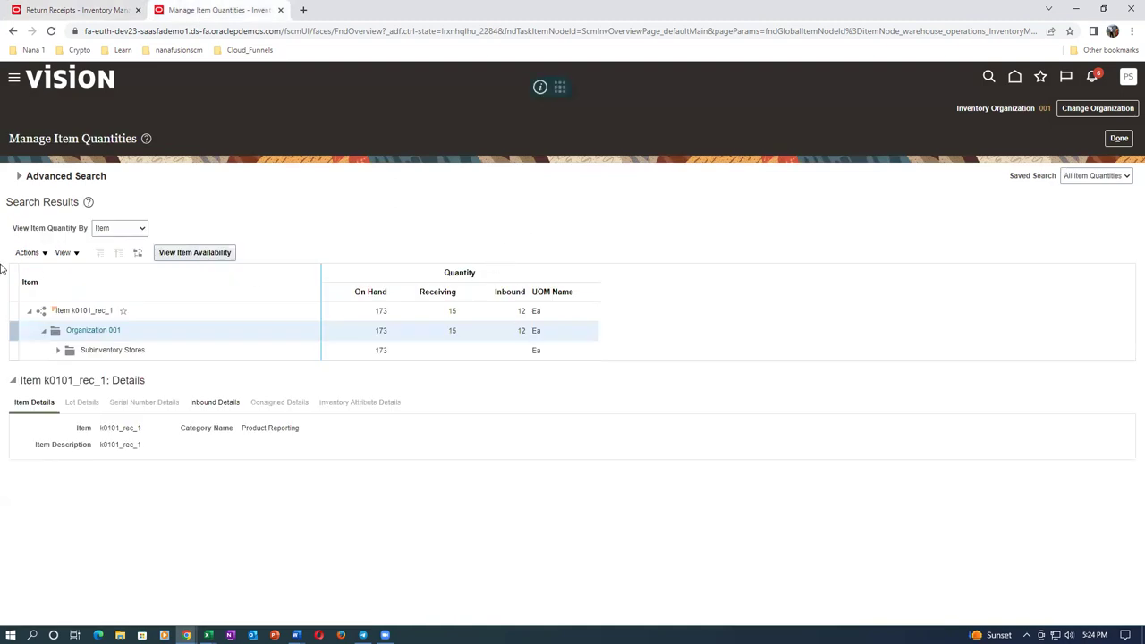
# Refresh item quantities to confirm k0101_rec_1 reads 172 on hand, then return to the overview.
pyautogui.click(18, 179)
pyautogui.click(946, 304)
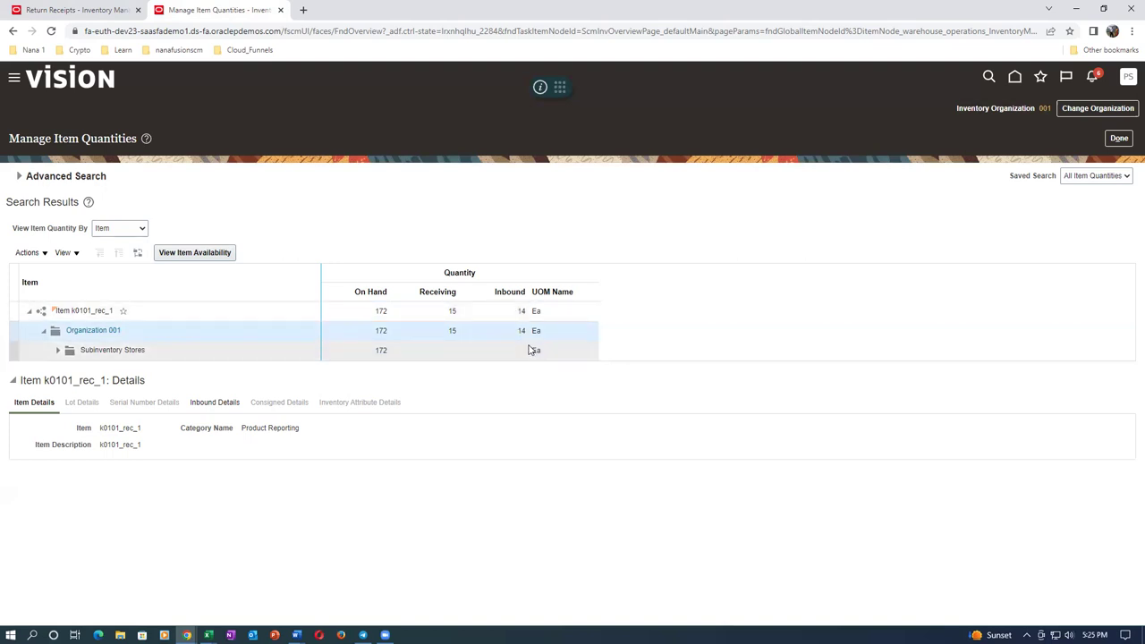
pyautogui.click(1118, 140)
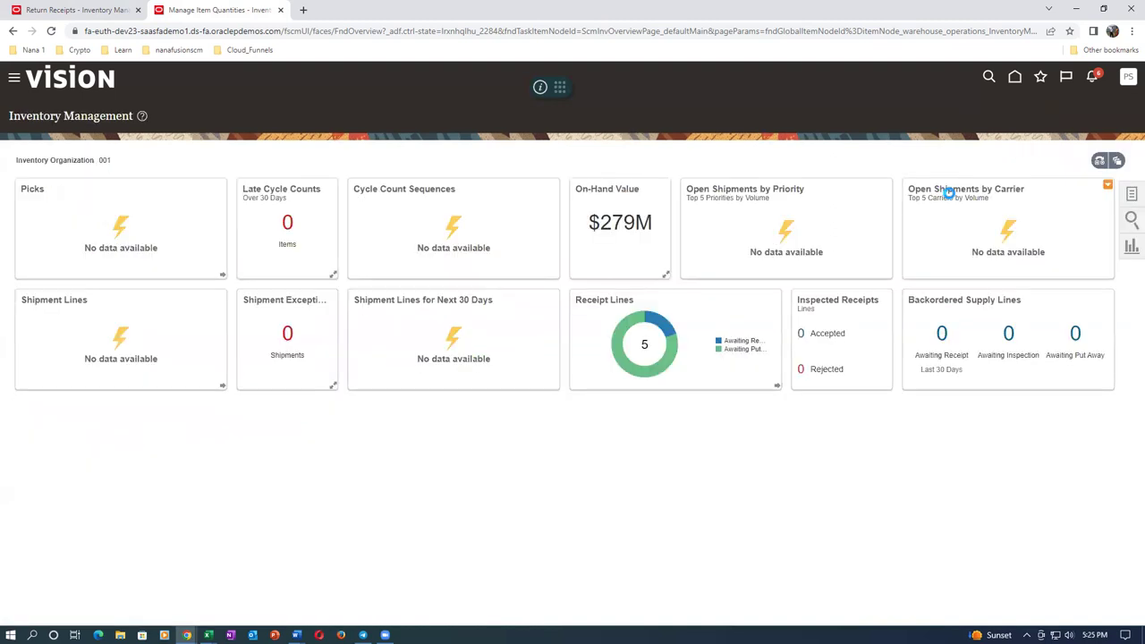
pyautogui.click(1130, 196)
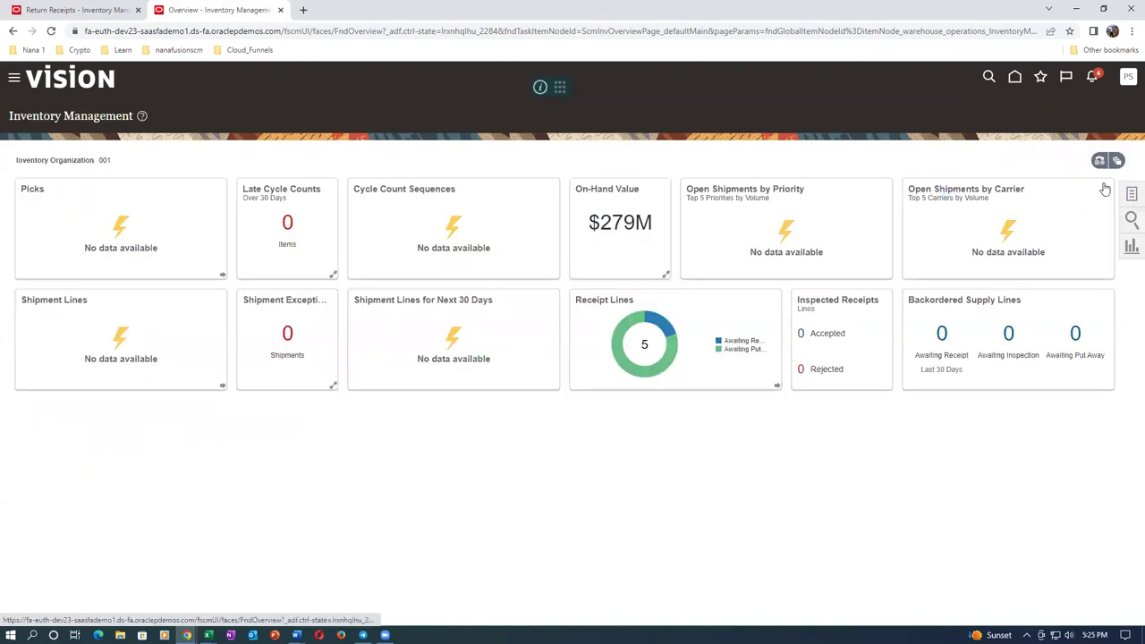
# Find PO US164502's expected line of 13 Ea k0101_rec_1, then go back to Return Receipts.
pyautogui.click(1009, 108)
pyautogui.click(1026, 157)
pyautogui.click(1015, 135)
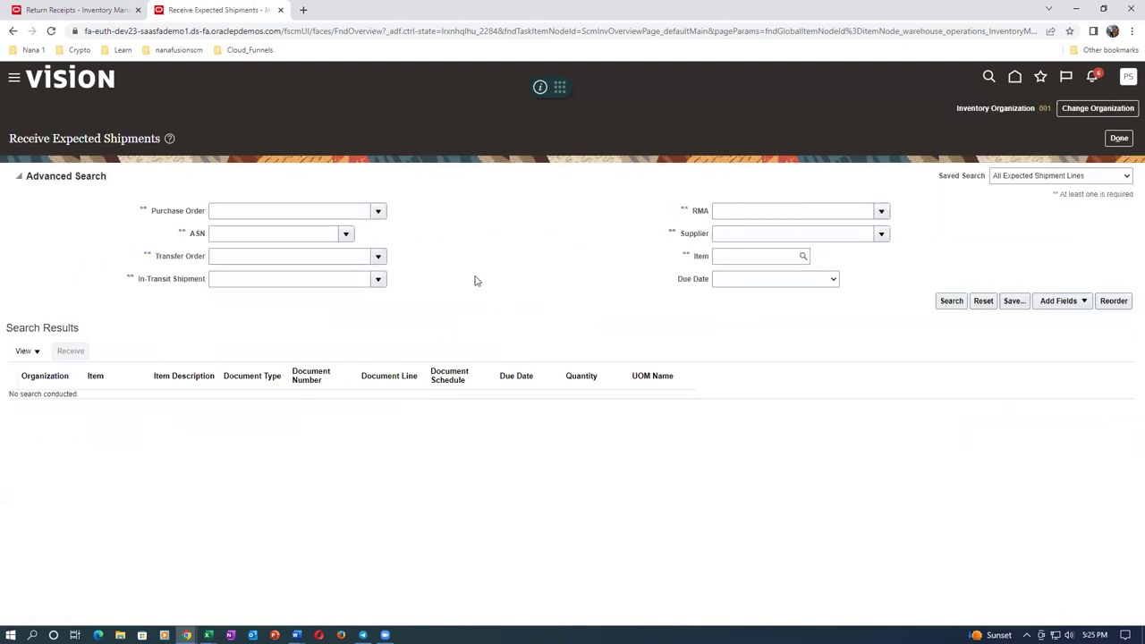
pyautogui.click(230, 208)
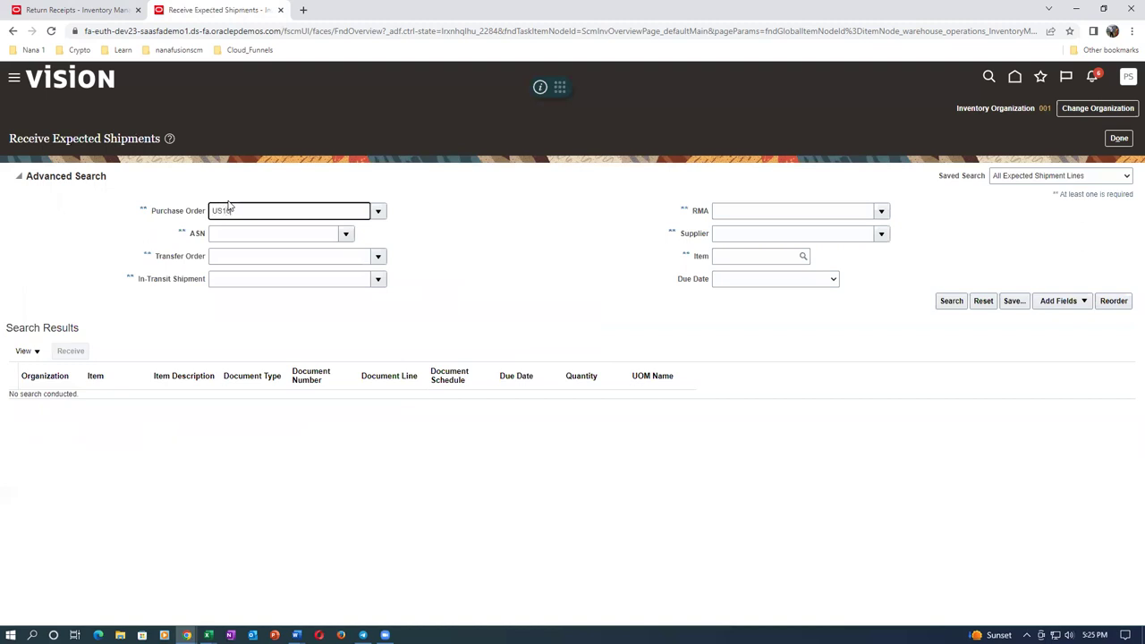
pyautogui.write('US164502')
pyautogui.press('Tab')
pyautogui.click(951, 301)
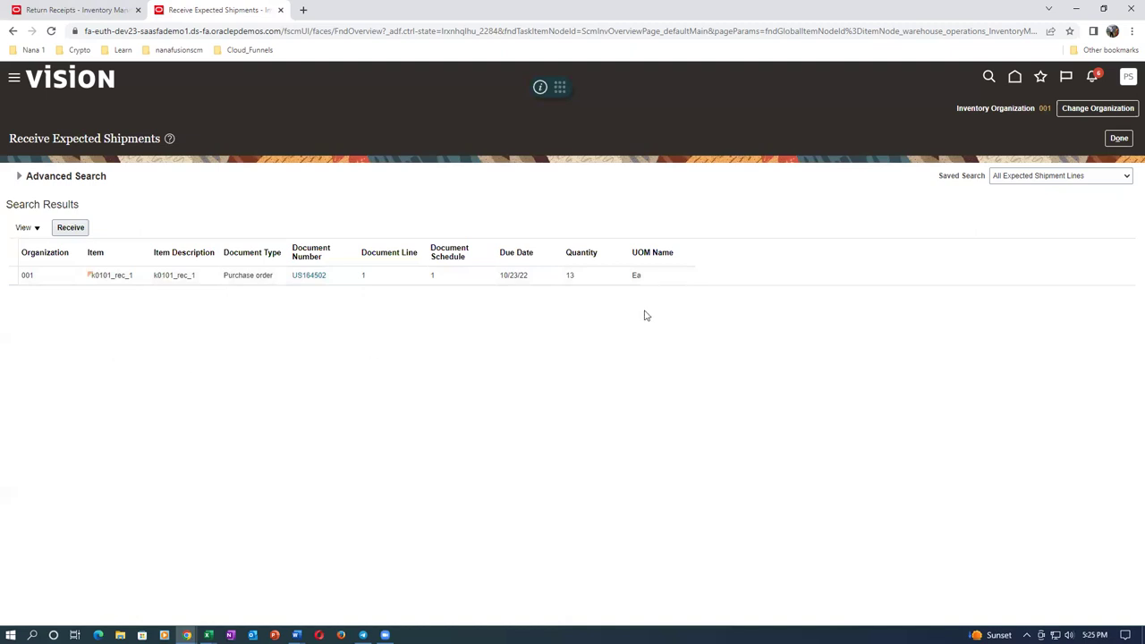
pyautogui.click(596, 277)
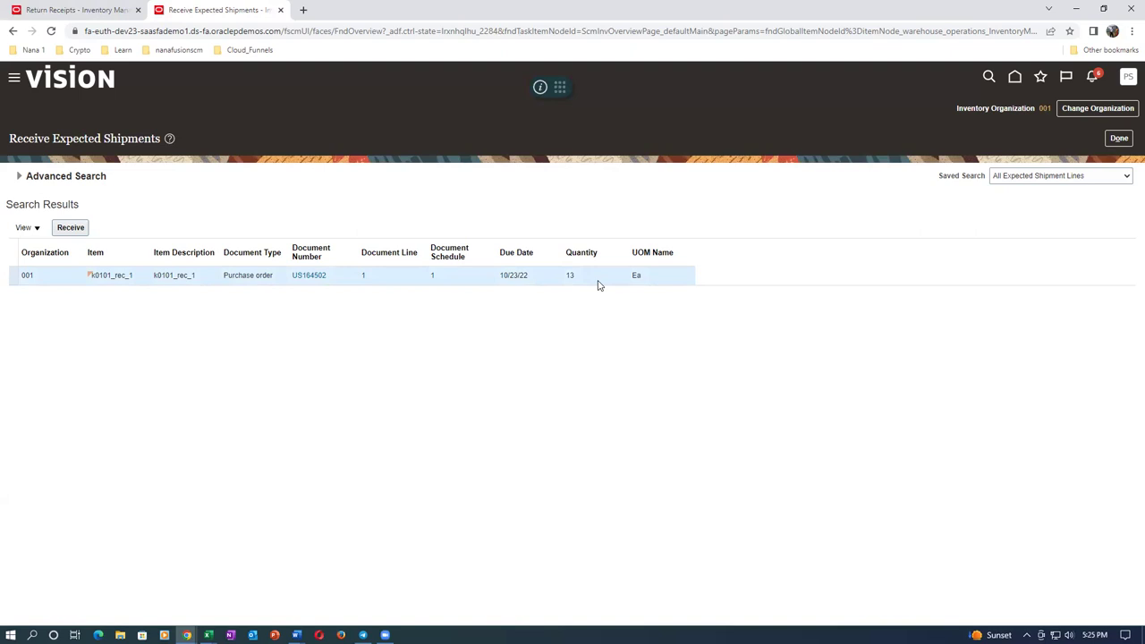
pyautogui.click(1119, 138)
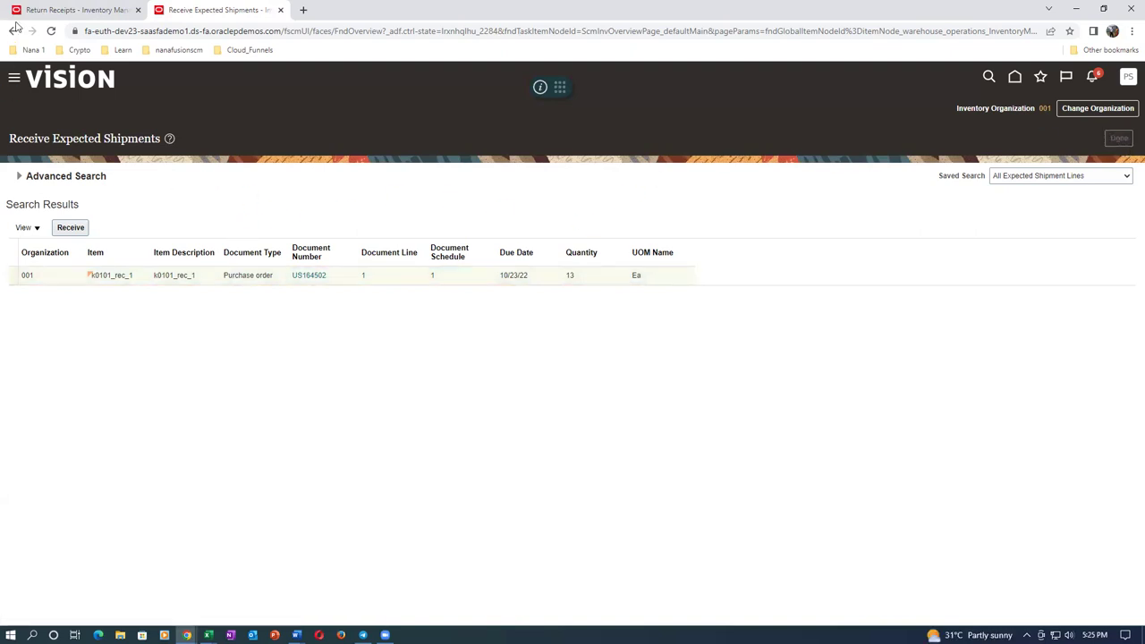
pyautogui.click(76, 9)
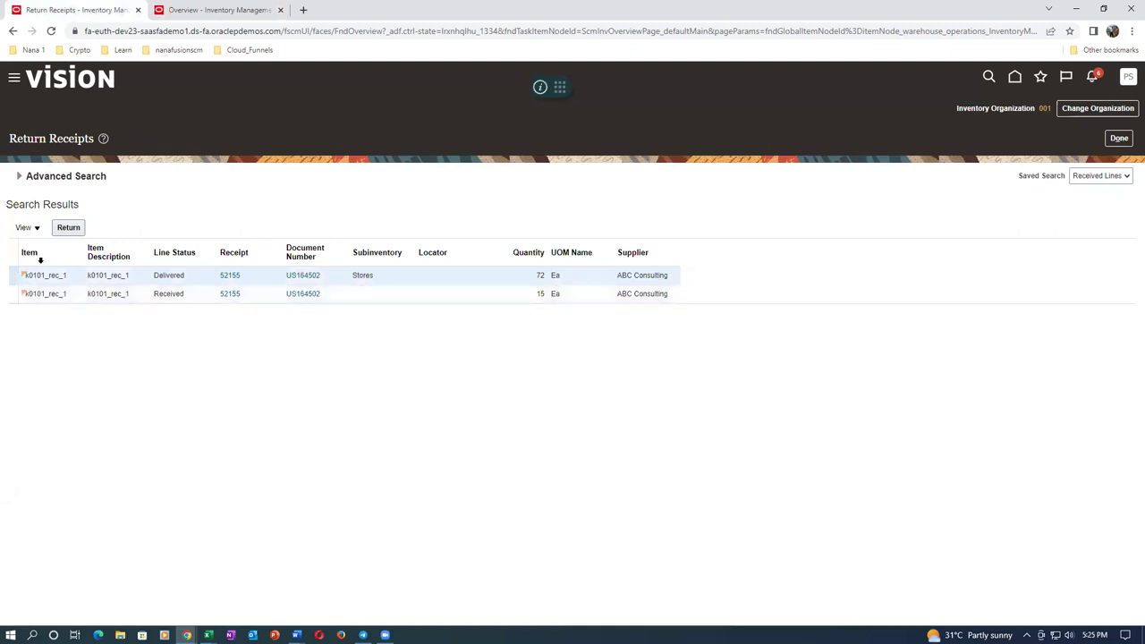
# Return 2 Ea of receipt 52155's delivered line to Receiving and acknowledge the confirmation.
pyautogui.click(68, 228)
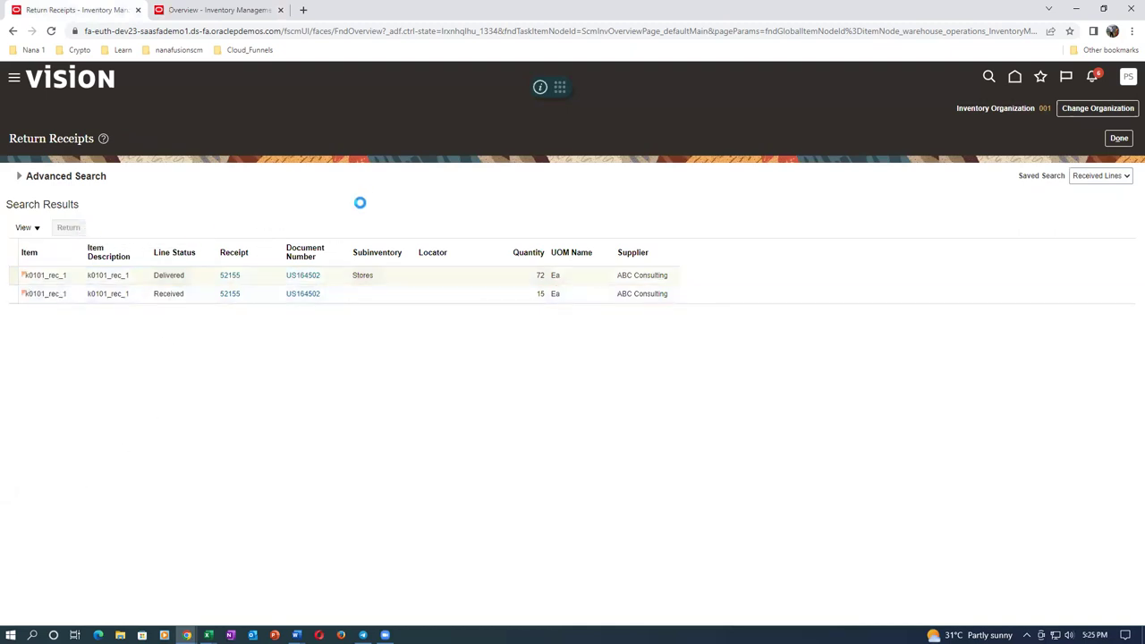
pyautogui.click(225, 237)
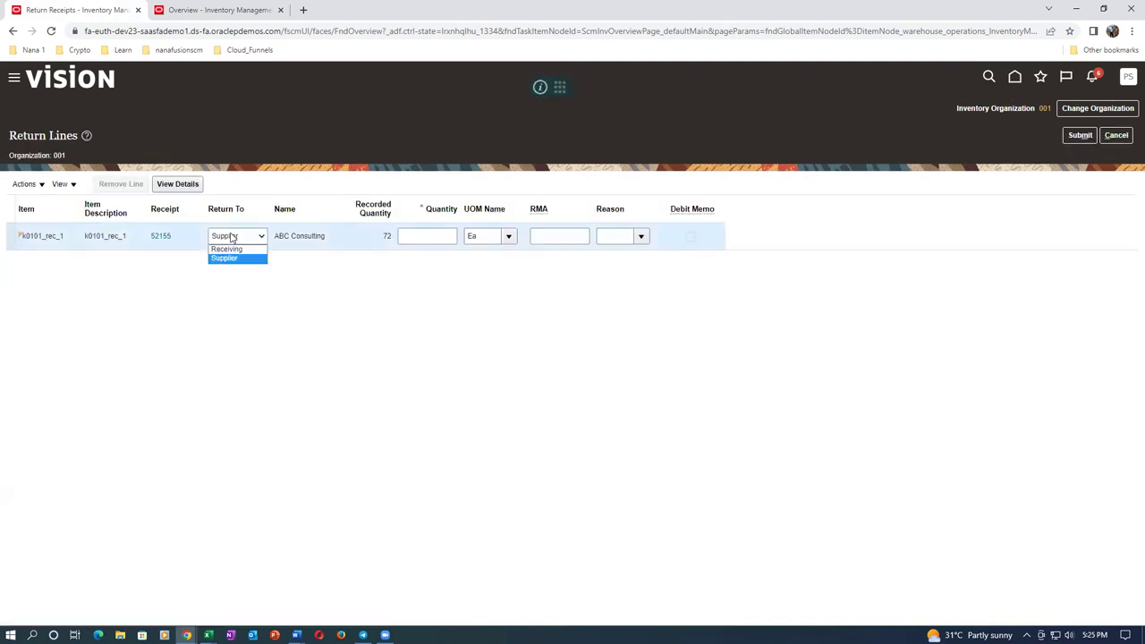
pyautogui.click(234, 249)
pyautogui.click(427, 237)
pyautogui.write('2')
pyautogui.press('Tab')
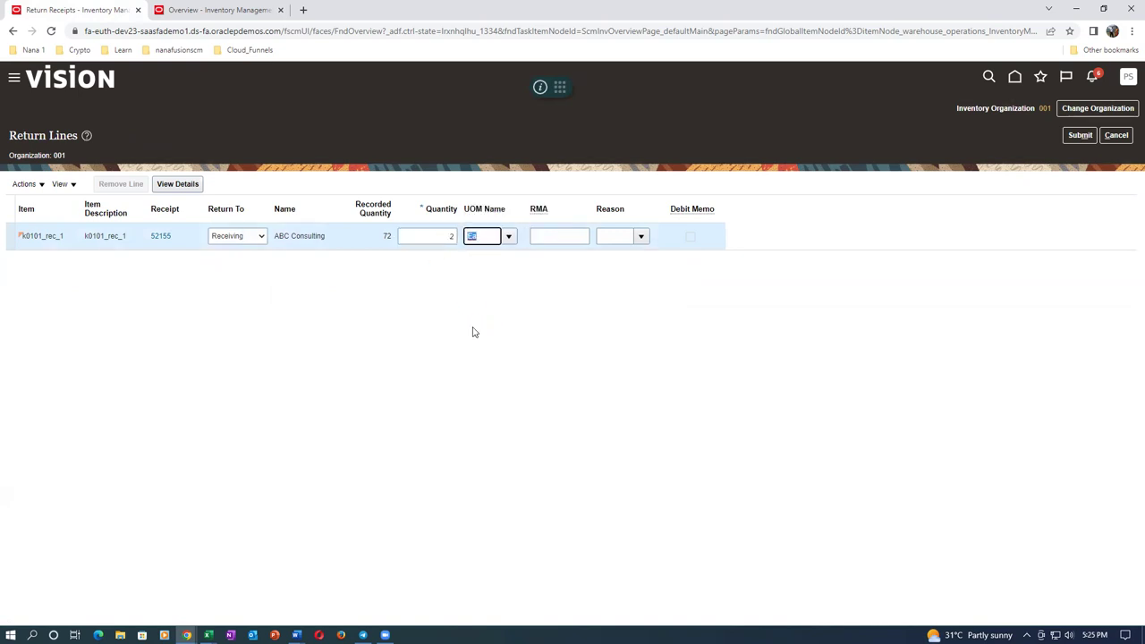
pyautogui.click(1083, 138)
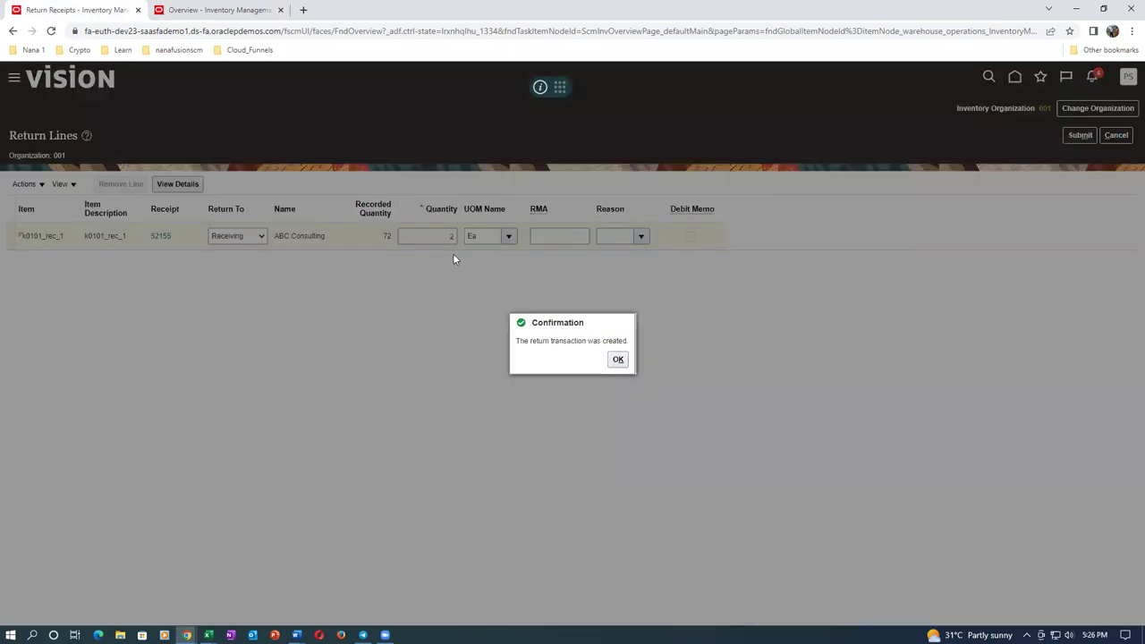
pyautogui.click(616, 359)
pyautogui.click(207, 11)
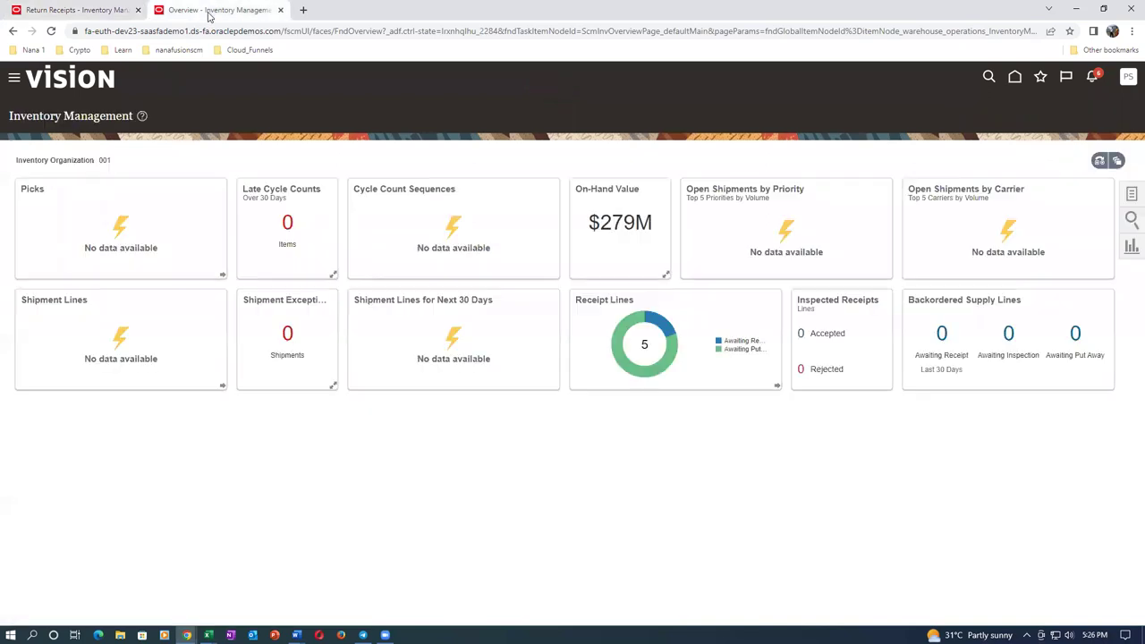
# Search item quantities for k0101_rec_1 including receiving and inbound quantities.
pyautogui.click(1130, 195)
pyautogui.click(1027, 106)
pyautogui.click(1027, 119)
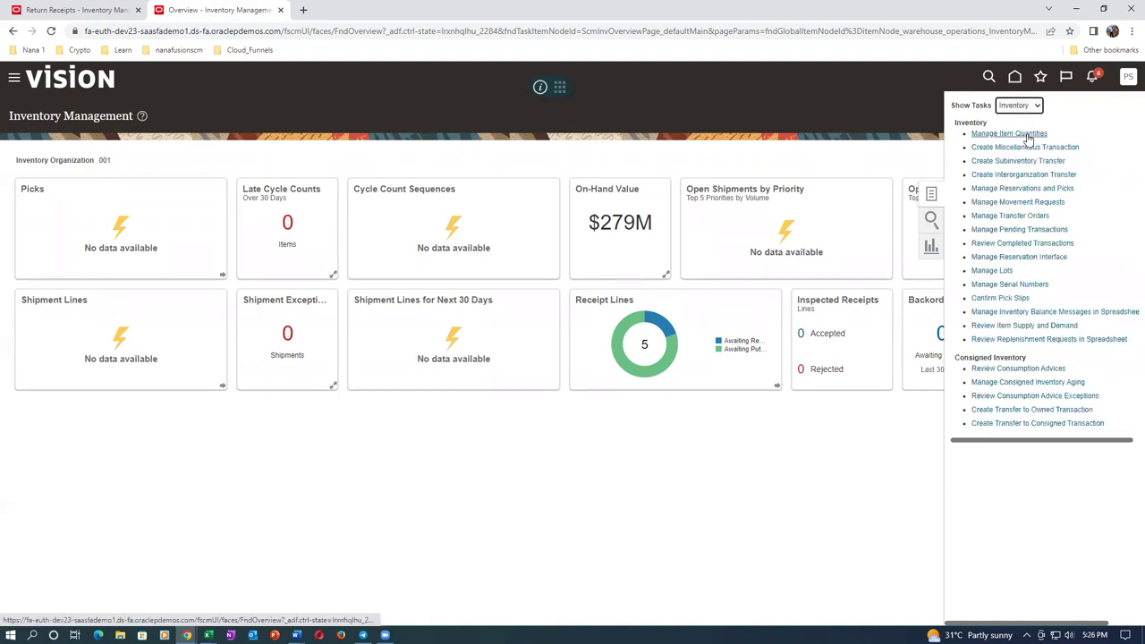
pyautogui.click(129, 209)
pyautogui.write('k010')
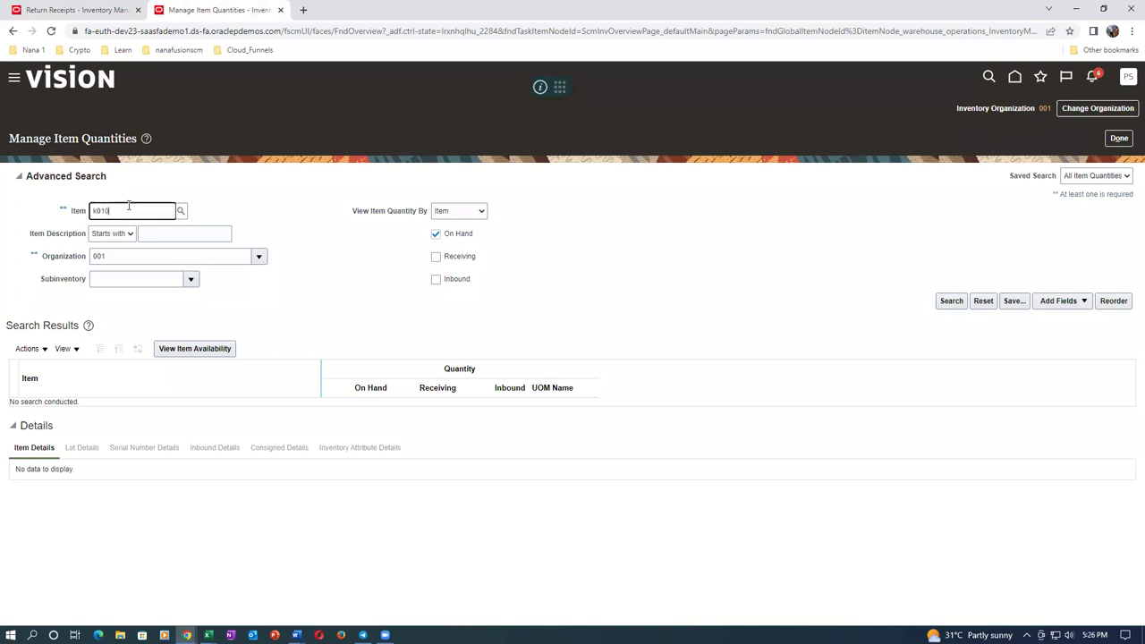
pyautogui.write('1_rec_1')
pyautogui.click(436, 256)
pyautogui.click(435, 279)
pyautogui.click(952, 302)
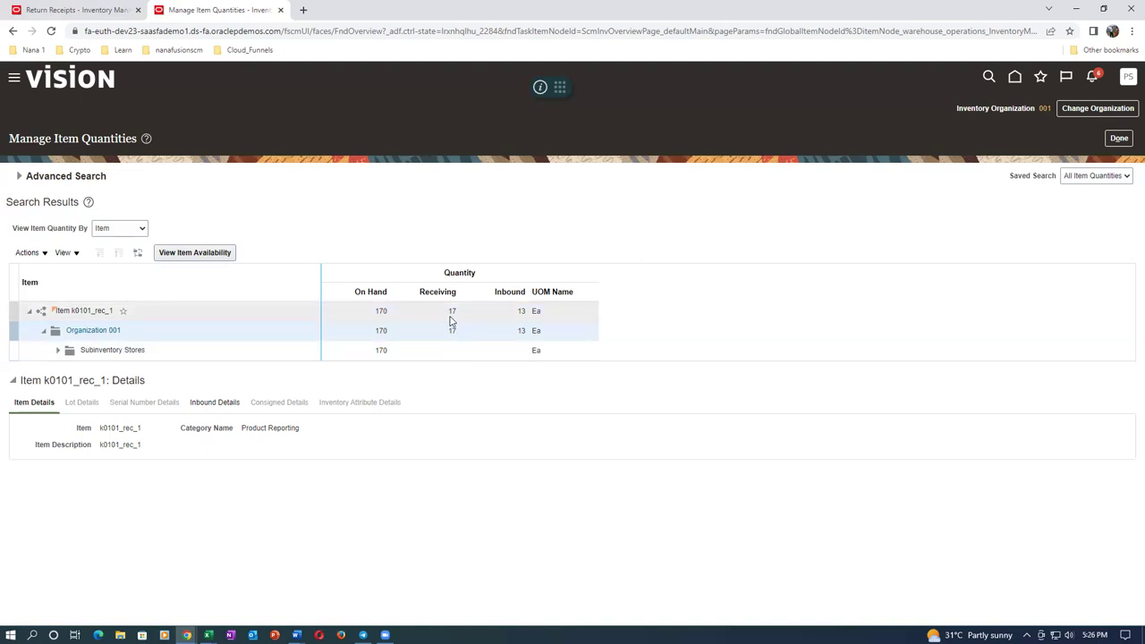
pyautogui.click(78, 13)
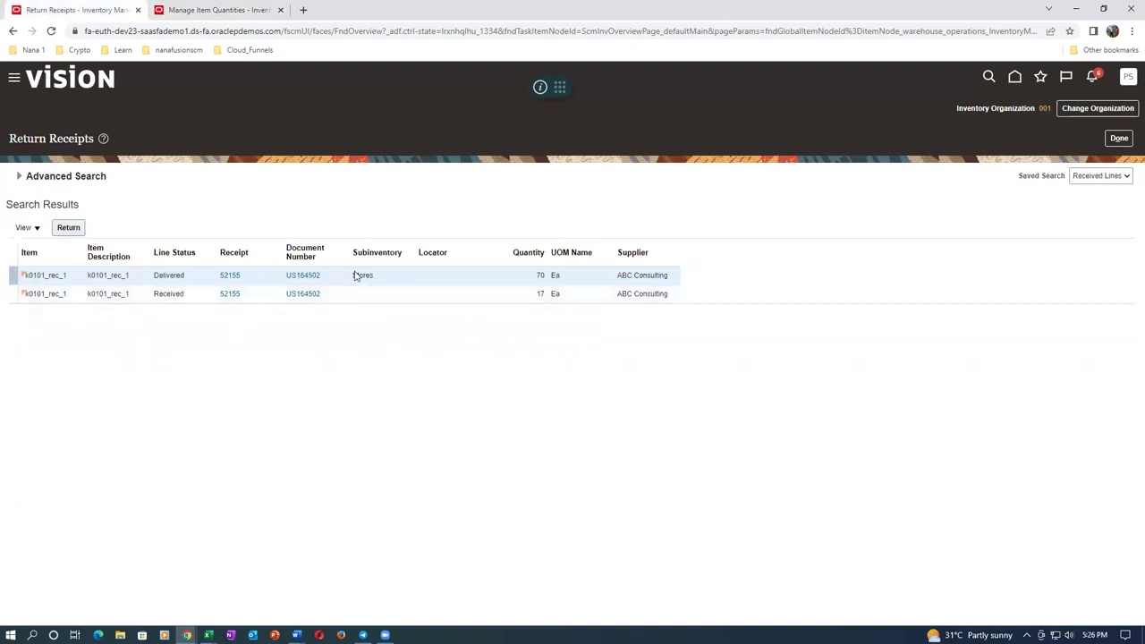
# Find receipt 52155's lines in Return Receipts, cancelling a return started on the delivered line.
pyautogui.click(71, 229)
pyautogui.click(19, 177)
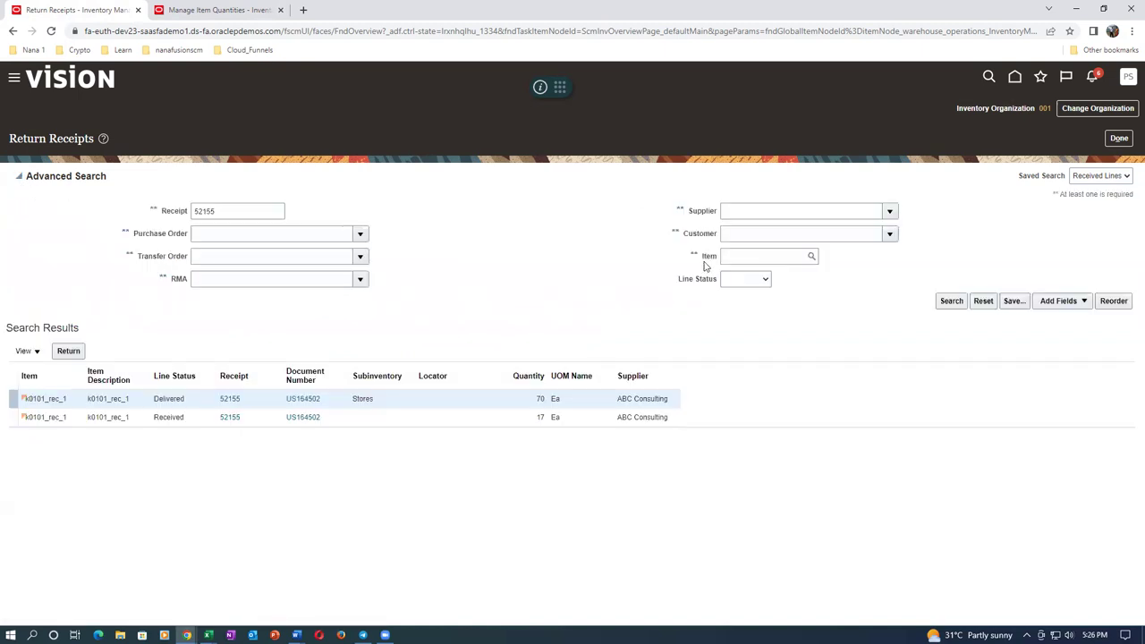
pyautogui.click(950, 300)
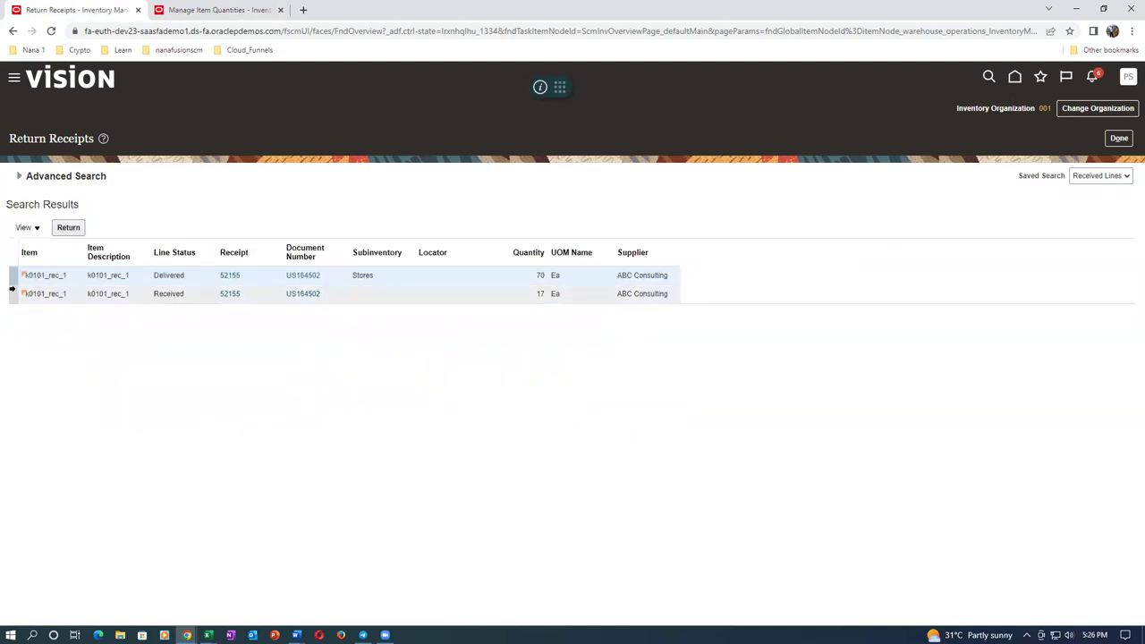
pyautogui.click(79, 229)
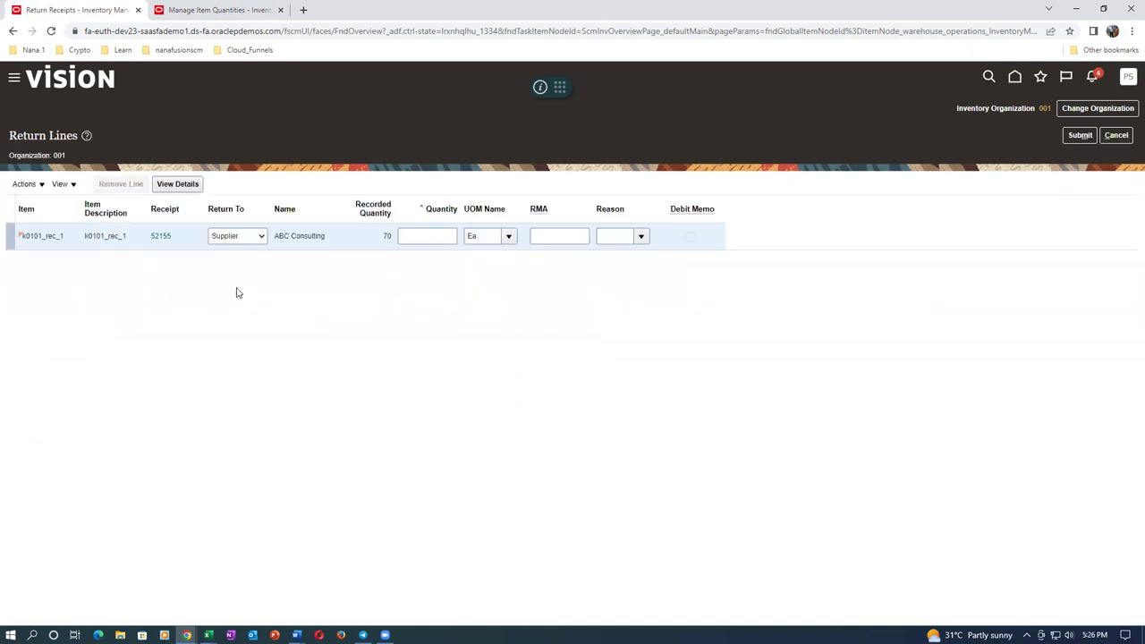
pyautogui.click(1118, 136)
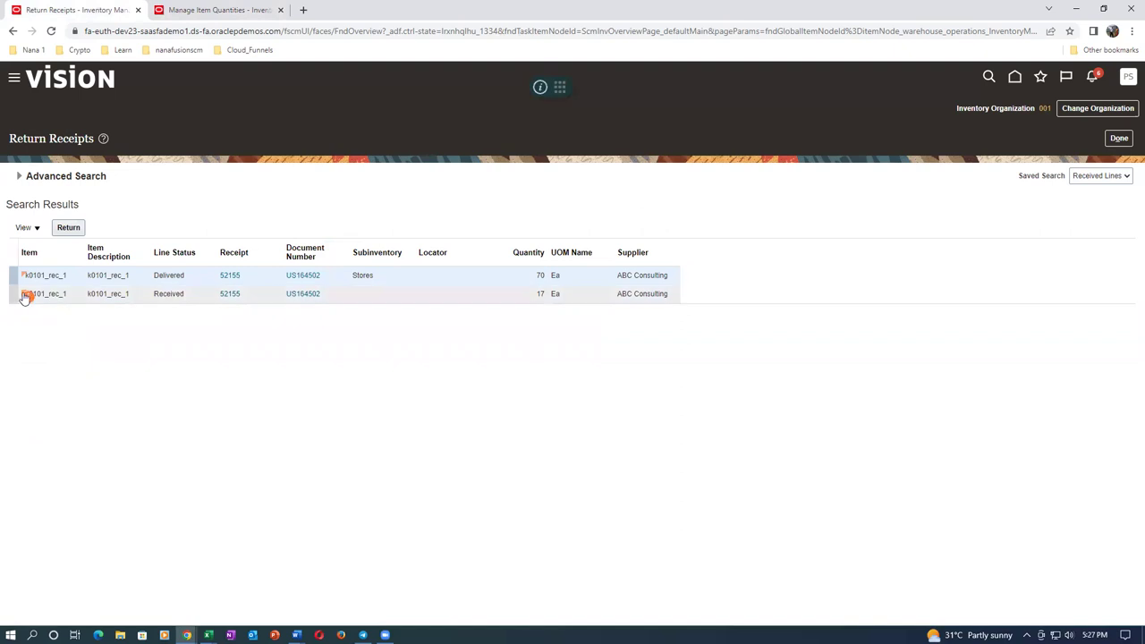
# Return 2 Ea of the received k0101_rec_1 line (quantity 17) on receipt 52155.
pyautogui.click(13, 296)
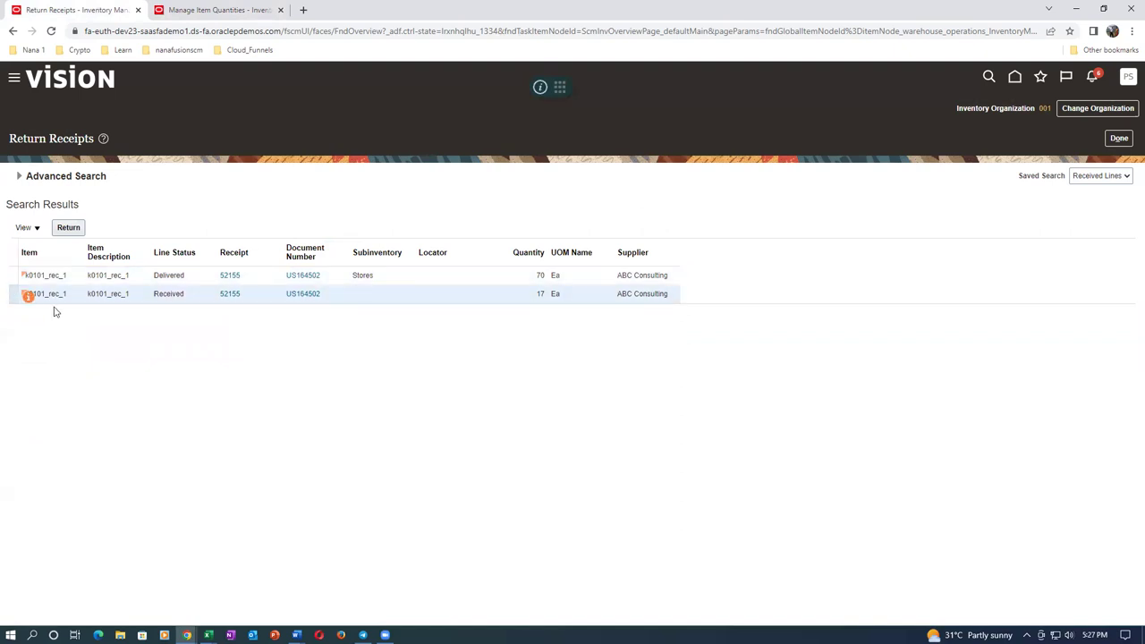
pyautogui.click(68, 227)
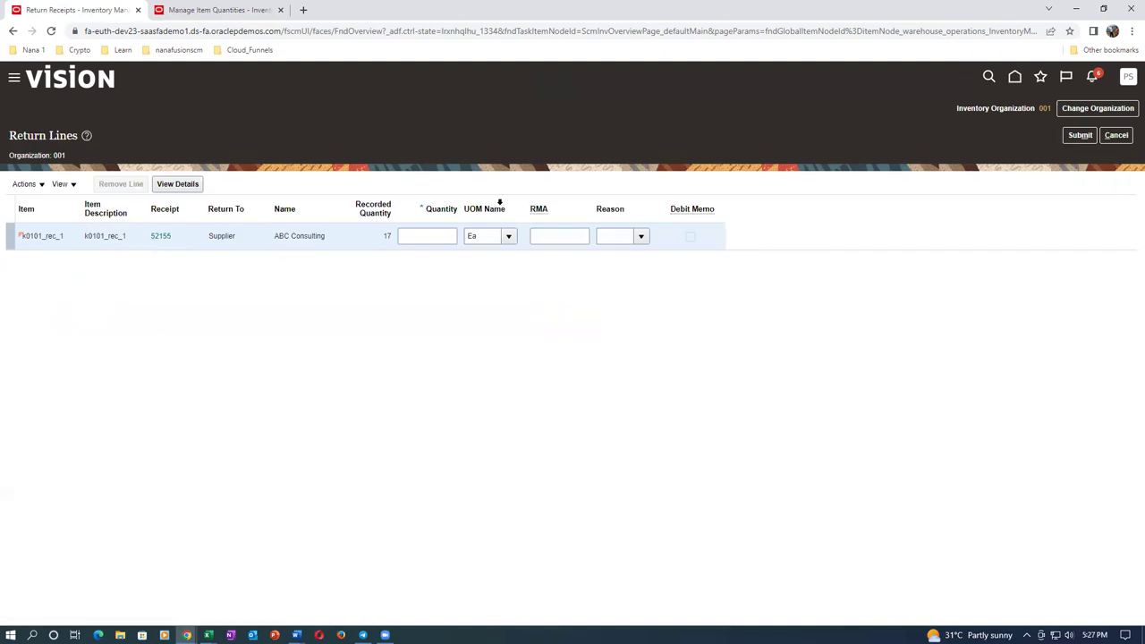
pyautogui.click(434, 236)
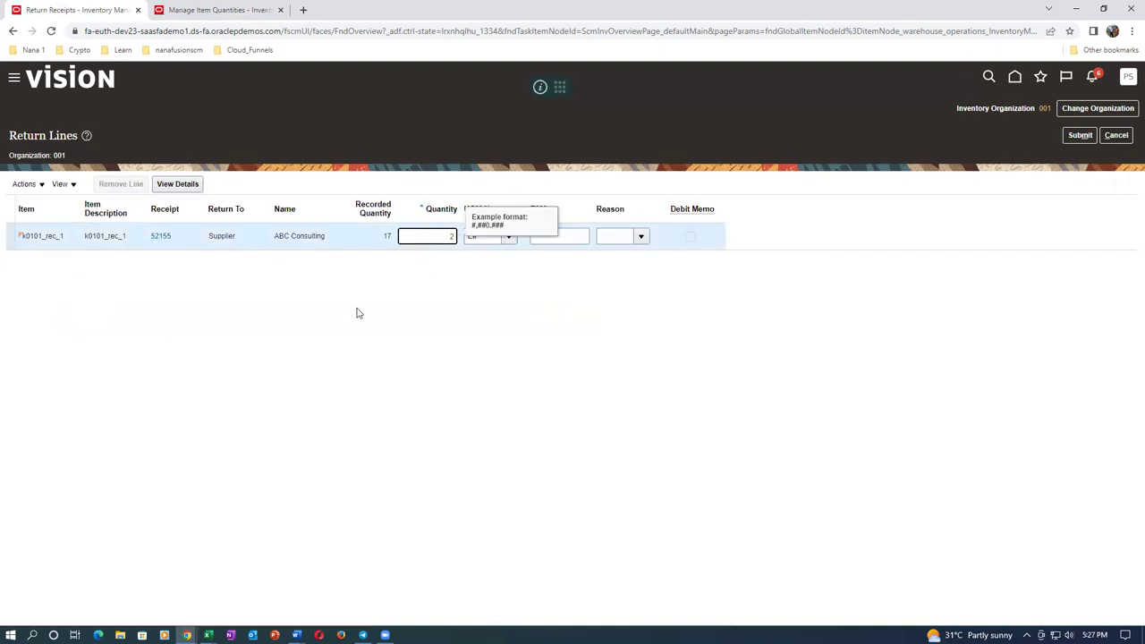
pyautogui.write('2')
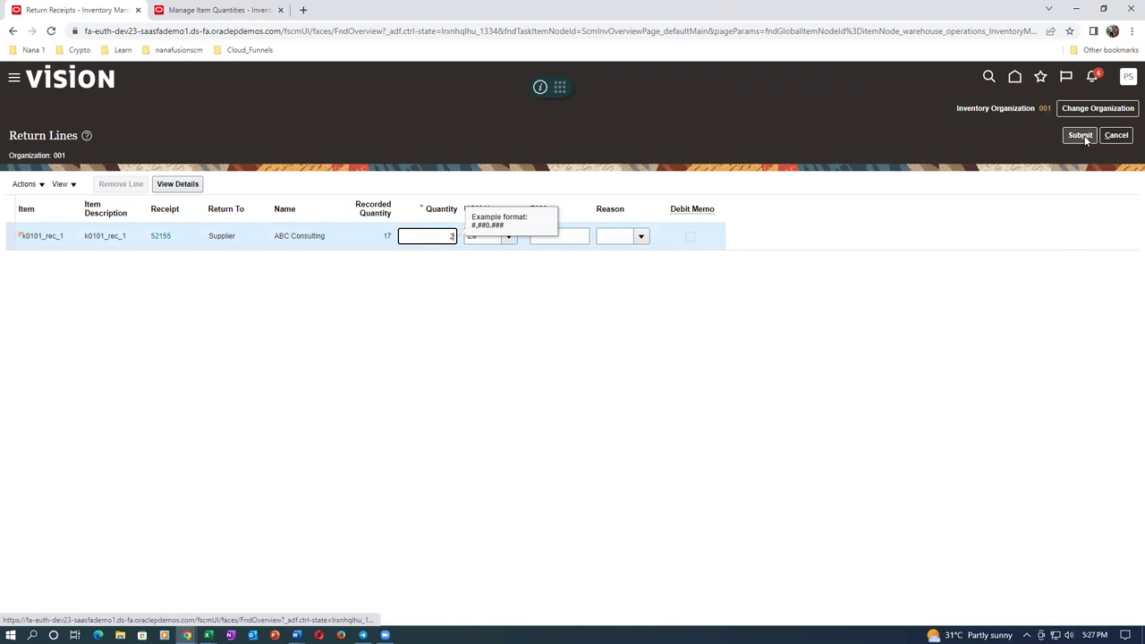
pyautogui.click(1081, 136)
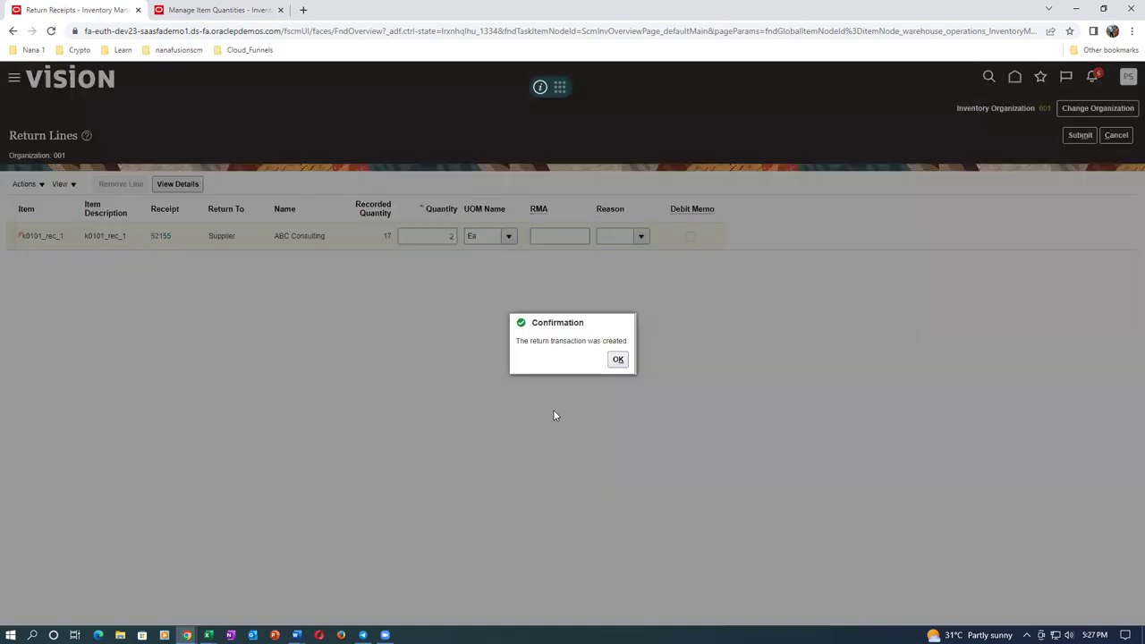
pyautogui.click(617, 361)
# Re-search item quantities to confirm k0101_rec_1 receiving dropped to 15.
pyautogui.click(212, 9)
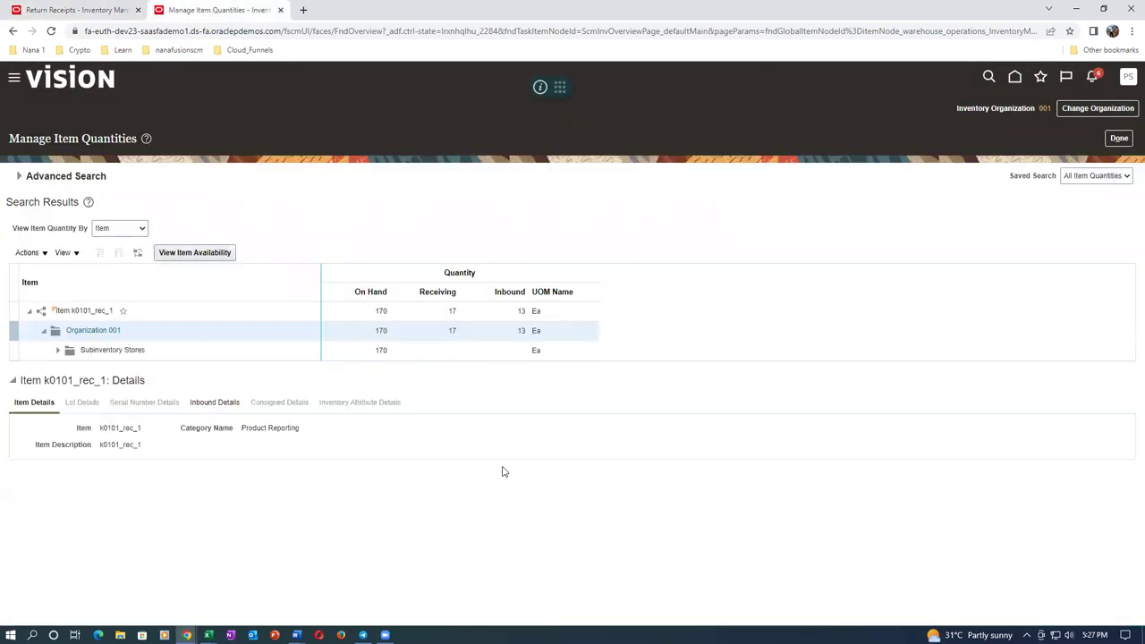
pyautogui.click(18, 178)
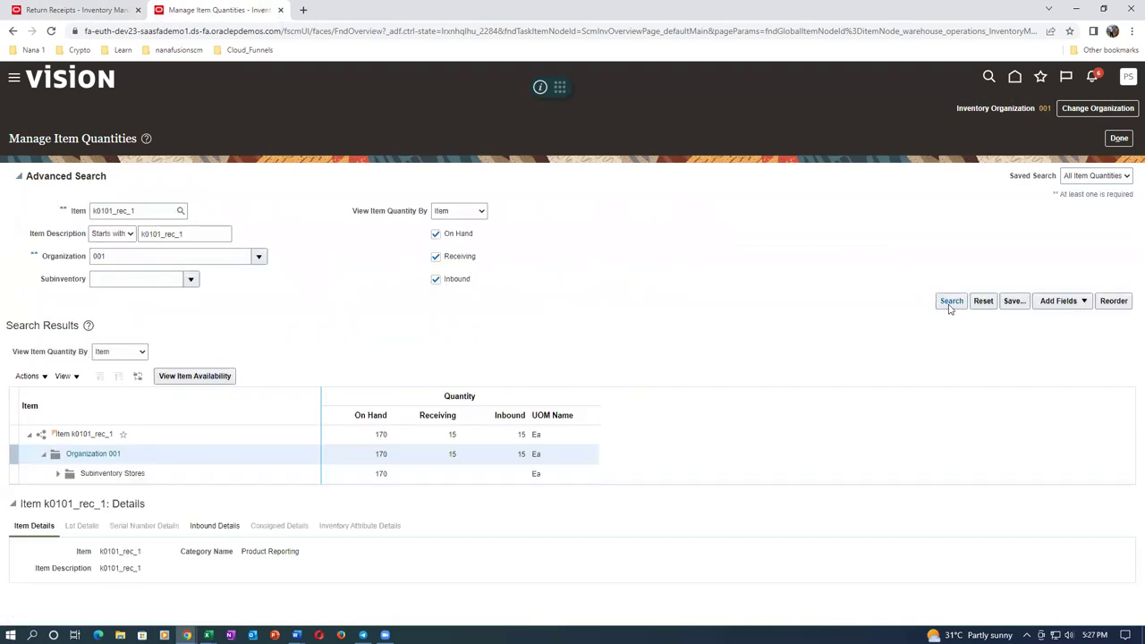
pyautogui.click(950, 302)
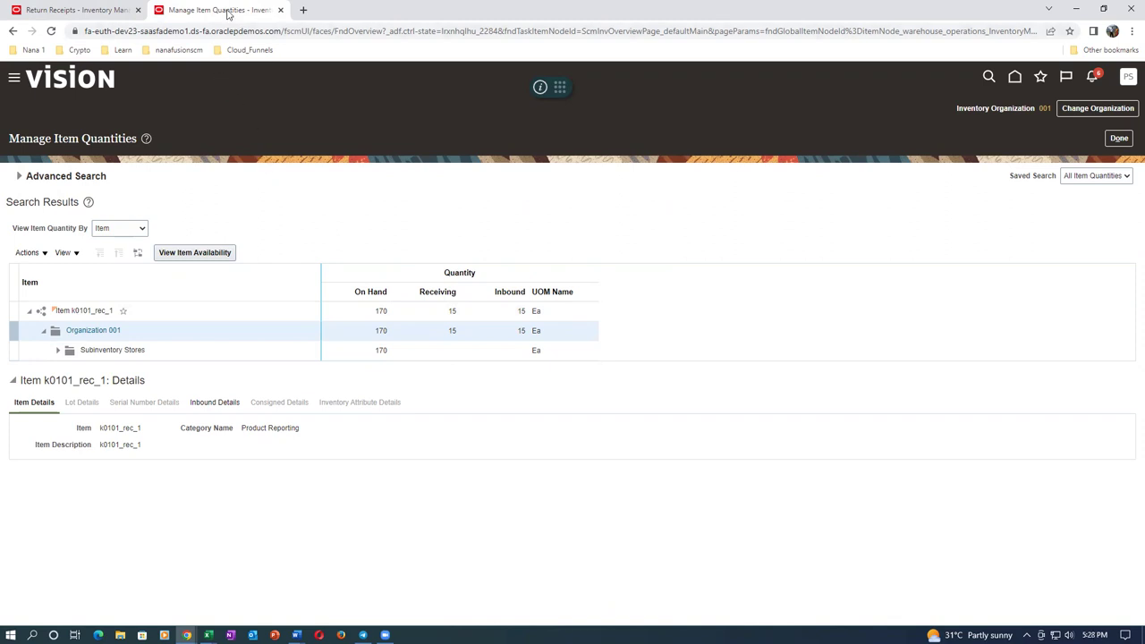
pyautogui.rightClick(228, 13)
# Duplicate the tab and open the Setup and Maintenance task search.
pyautogui.click(265, 93)
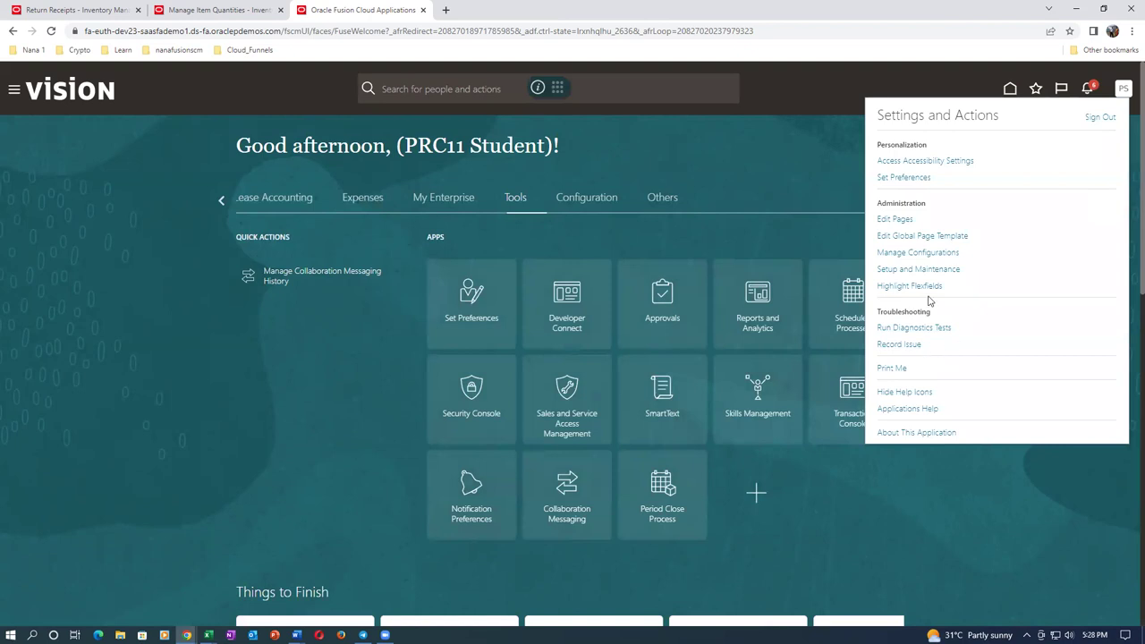
pyautogui.click(919, 268)
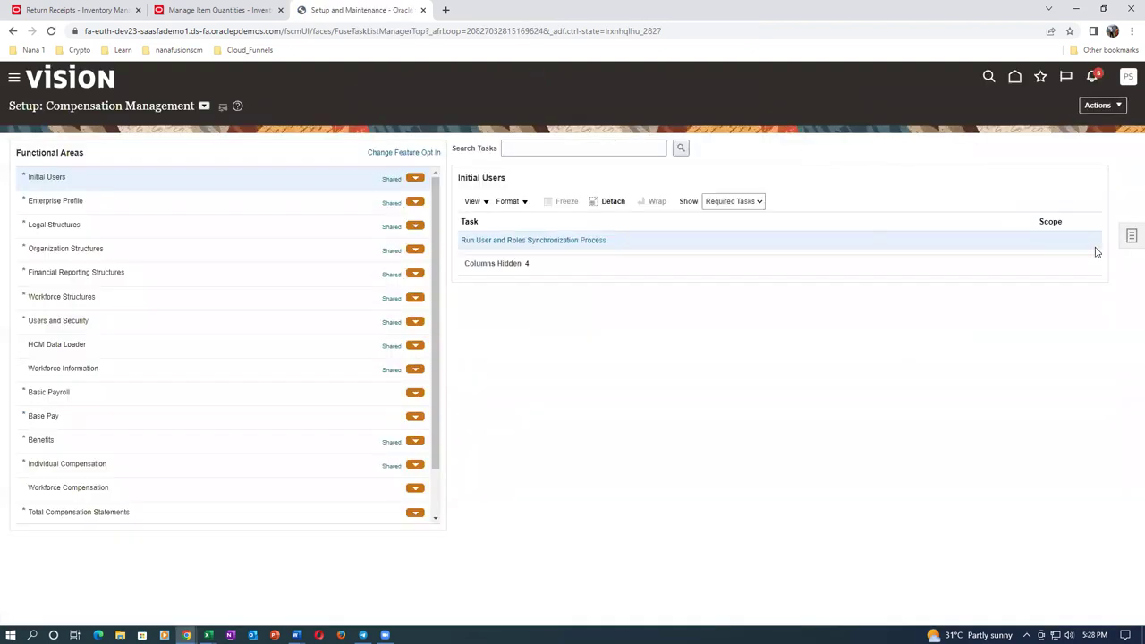
pyautogui.click(1132, 235)
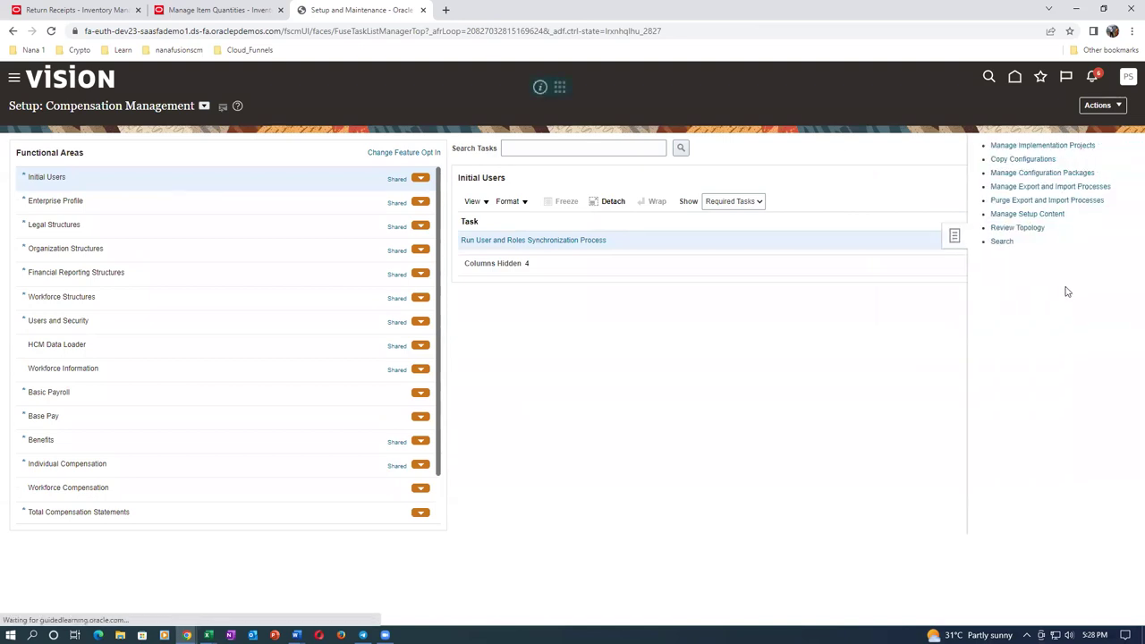
pyautogui.click(979, 241)
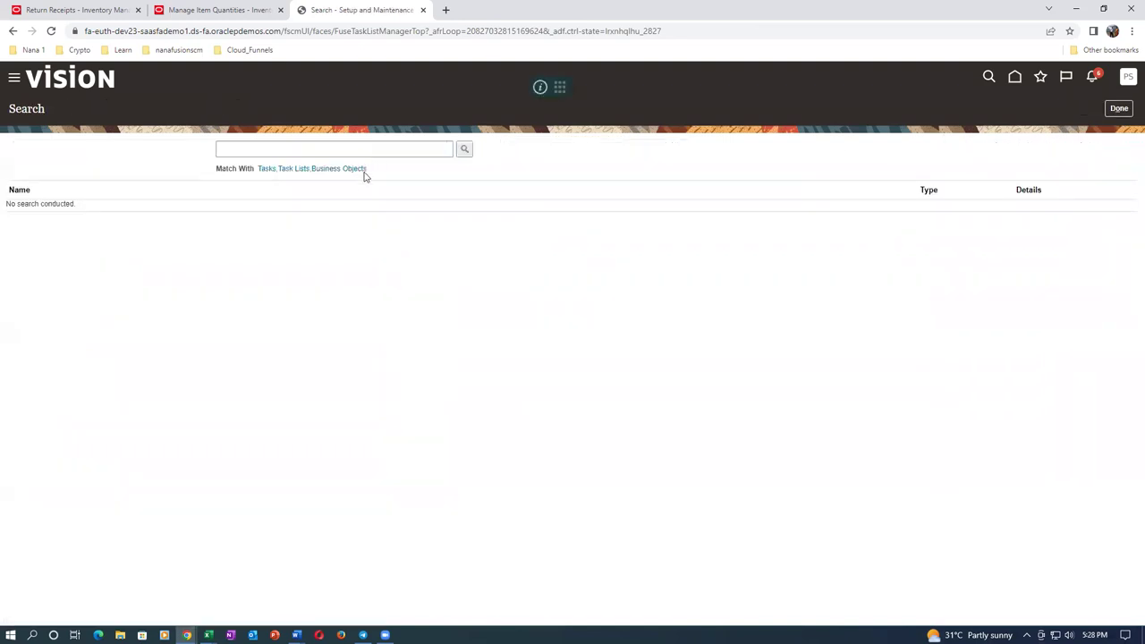
# Search setup tasks for 'man%rec%pa' and open Manage Receiving Parameters.
pyautogui.click(363, 150)
pyautogui.write('man%rec%para%')
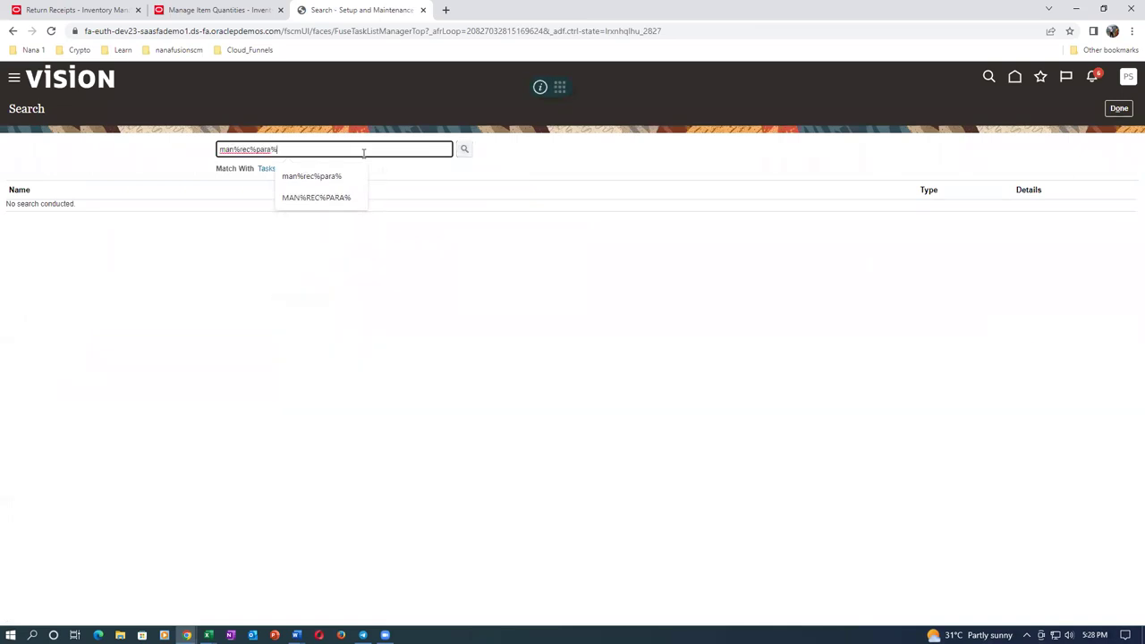
pyautogui.press('Return')
pyautogui.click(28, 228)
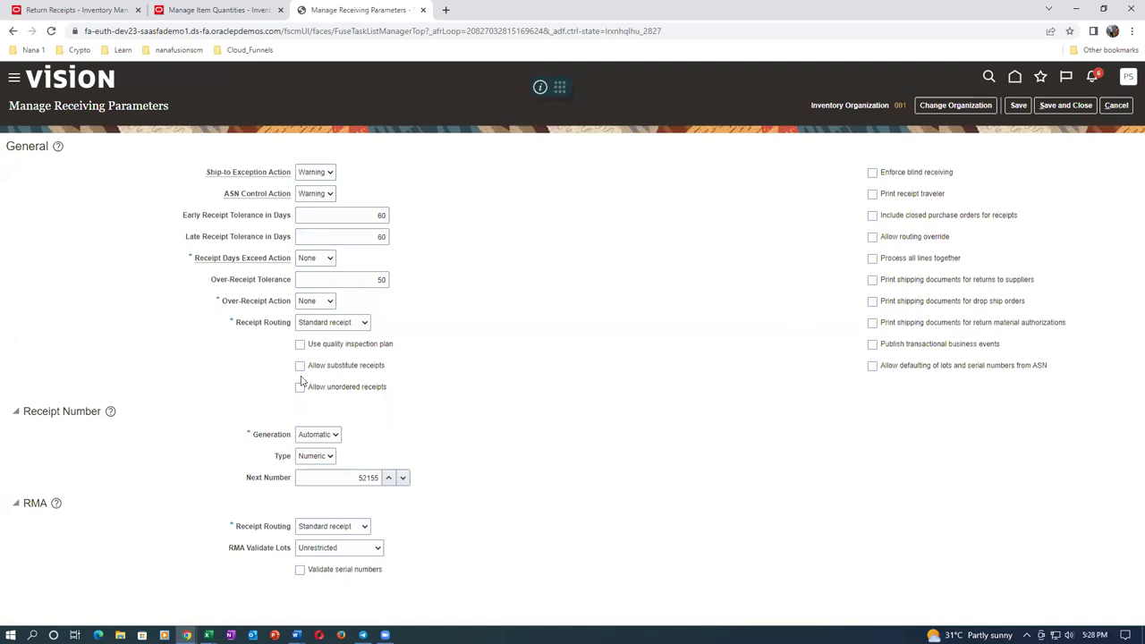
pyautogui.click(61, 10)
# Enable Allow unordered receipts in the receiving parameters and save and close.
pyautogui.click(1118, 137)
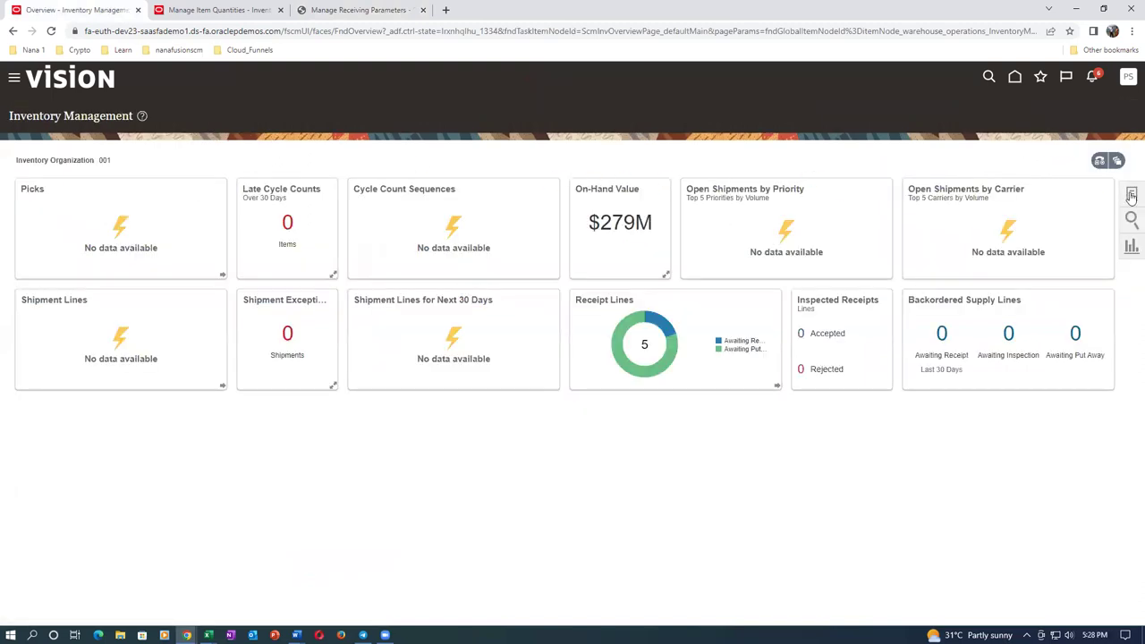
pyautogui.click(1128, 198)
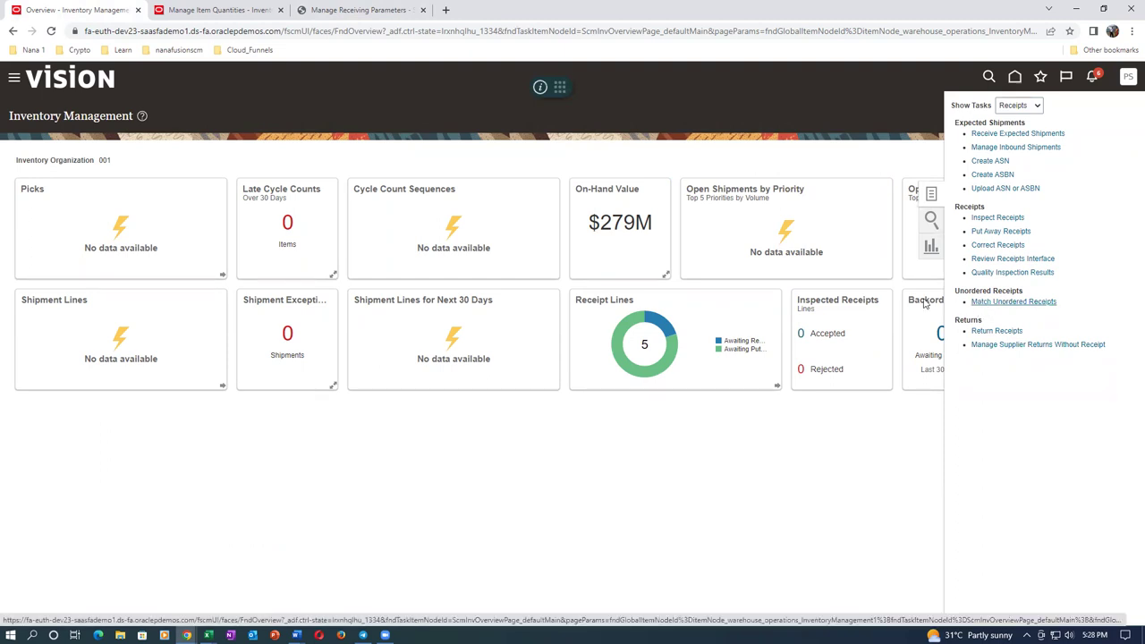
pyautogui.click(346, 12)
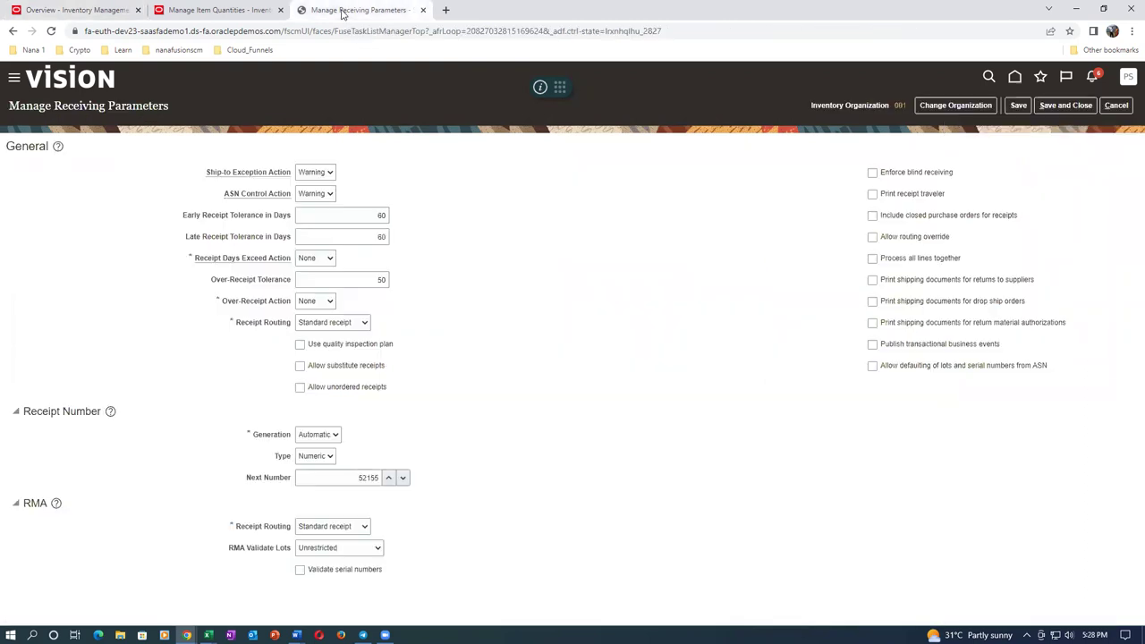
pyautogui.click(300, 388)
pyautogui.click(1067, 106)
pyautogui.click(1060, 107)
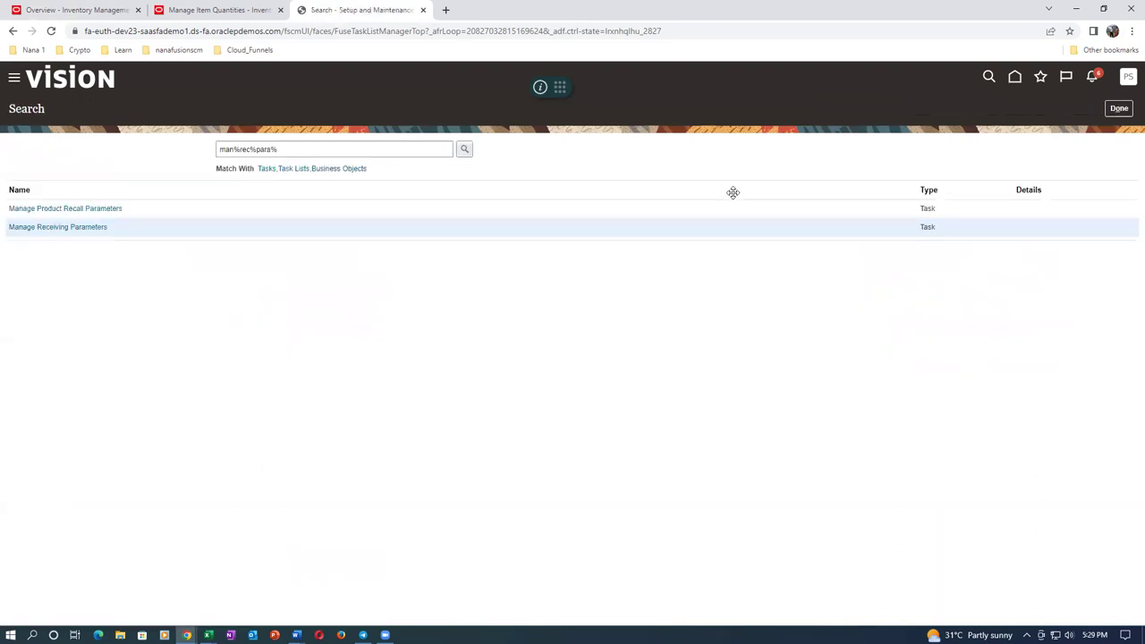
# Browse the Receipts task list on the Inventory overview, then go to the home page.
pyautogui.click(65, 12)
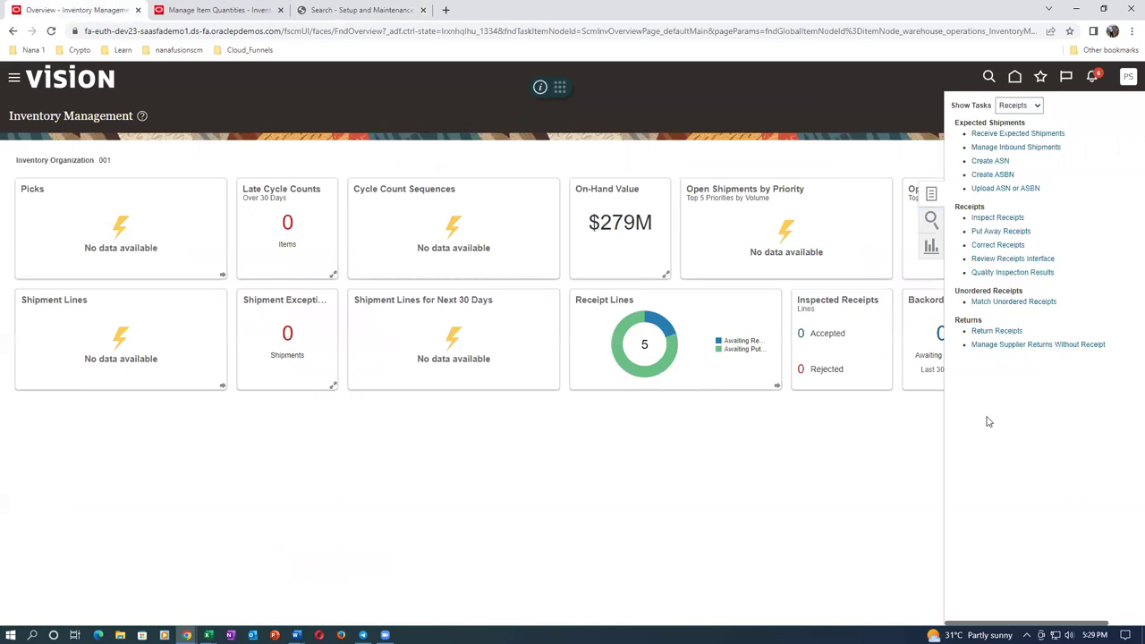
pyautogui.click(760, 165)
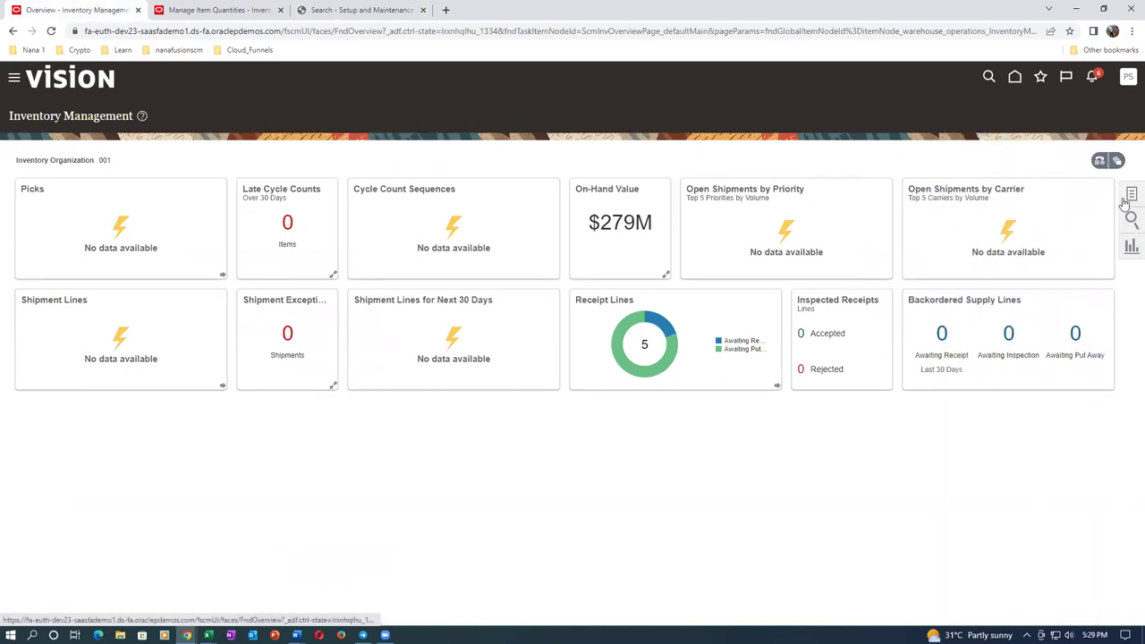
pyautogui.click(1130, 220)
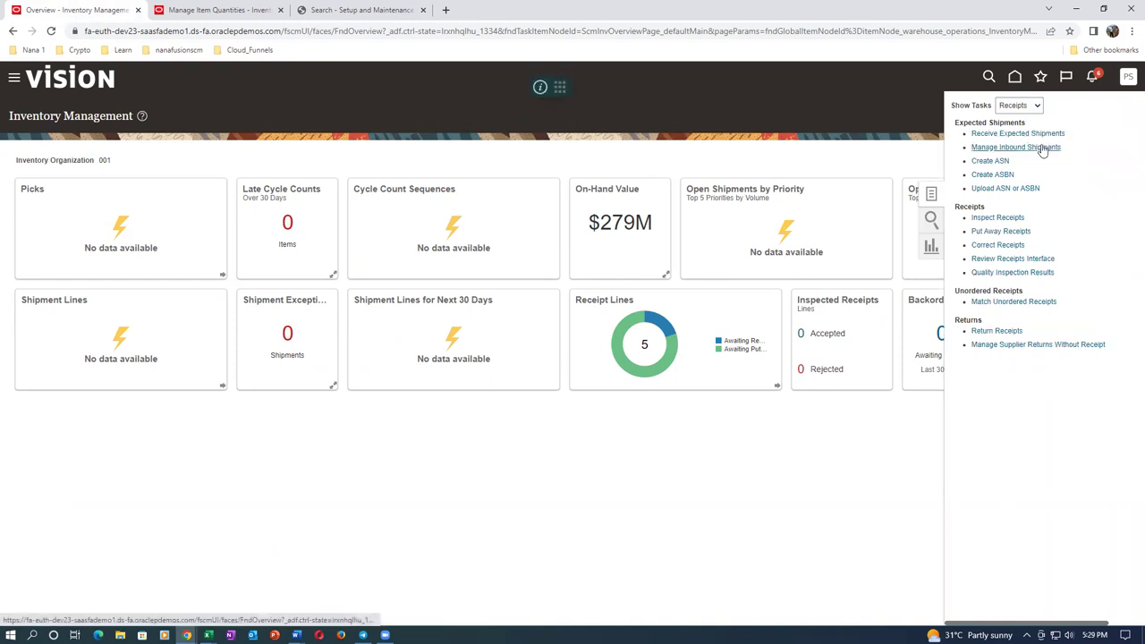
pyautogui.click(1006, 245)
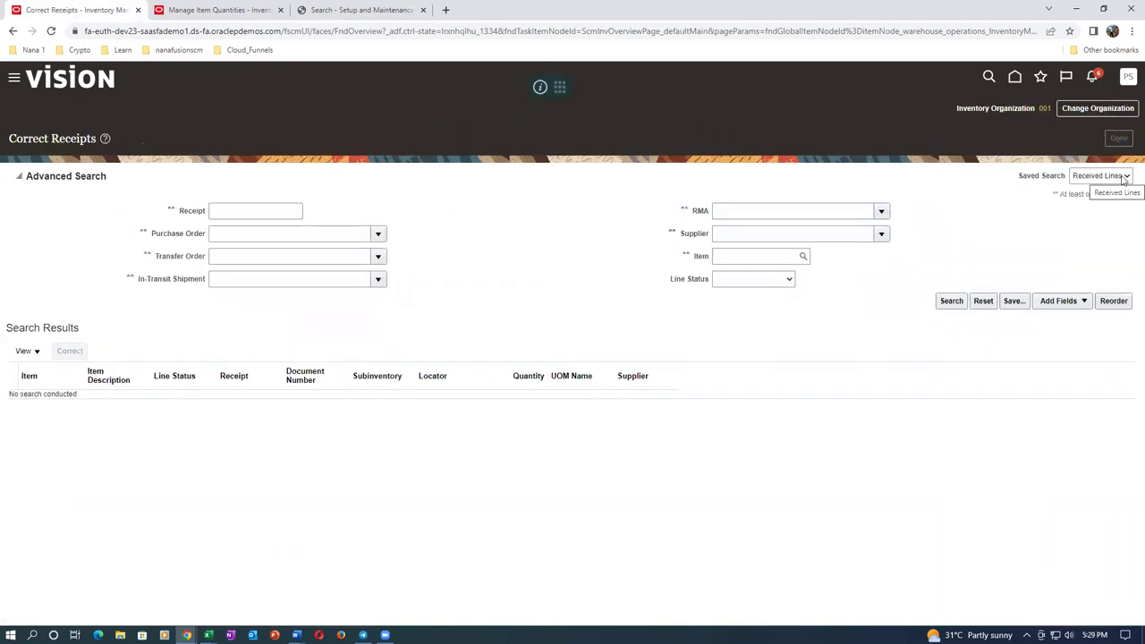
pyautogui.click(1132, 195)
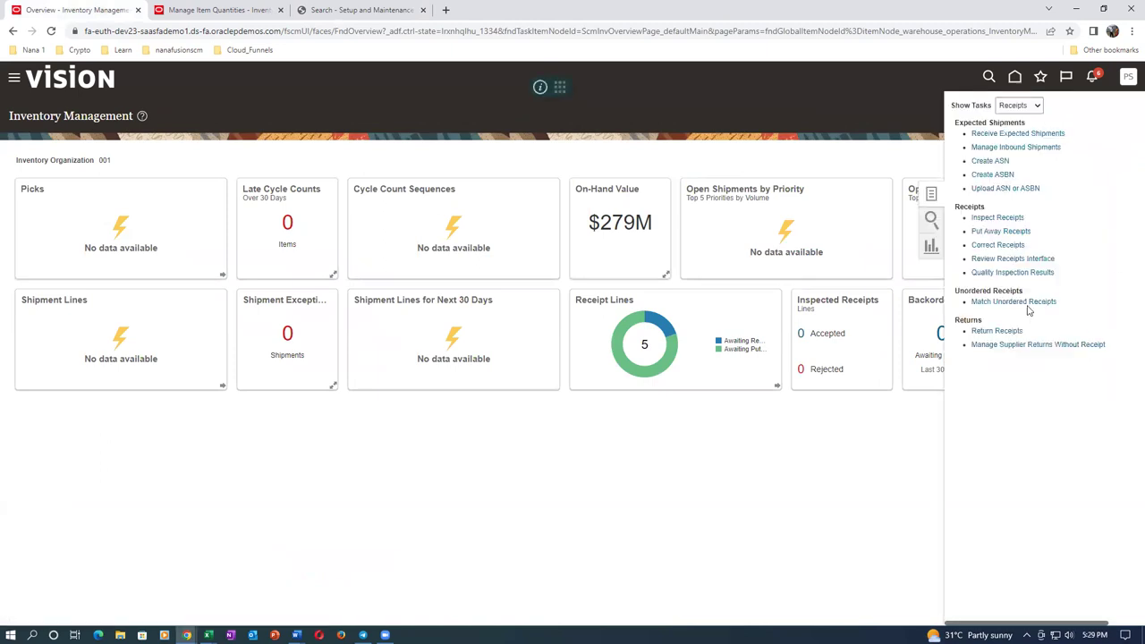
pyautogui.click(836, 188)
pyautogui.click(1013, 79)
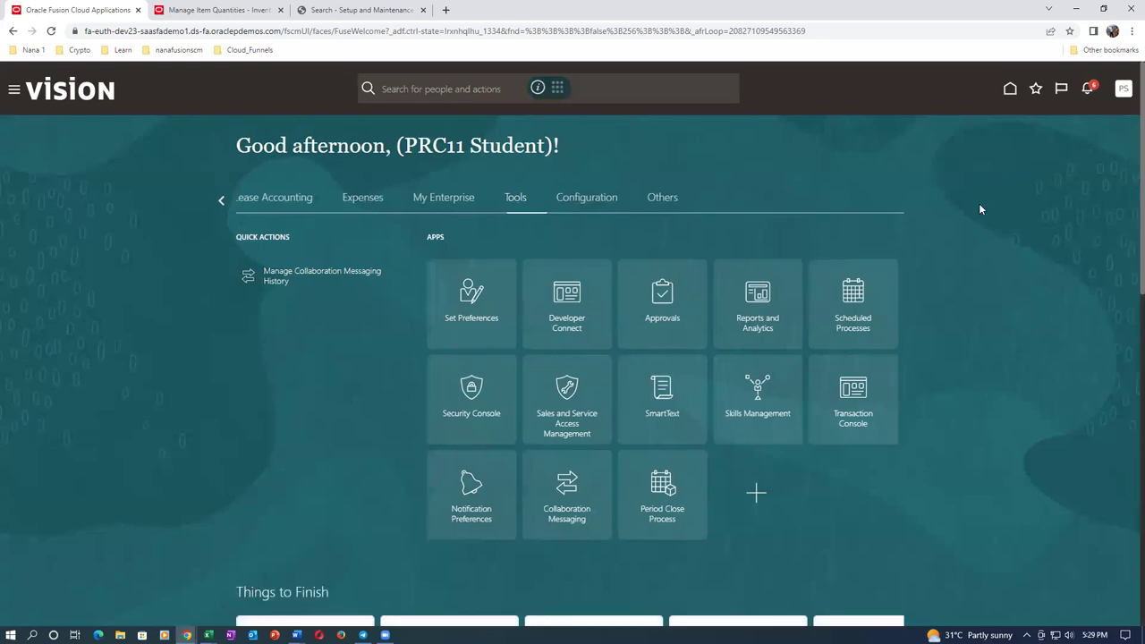
# Return to the Inventory Management overview and list the Receipts tasks.
pyautogui.click(831, 217)
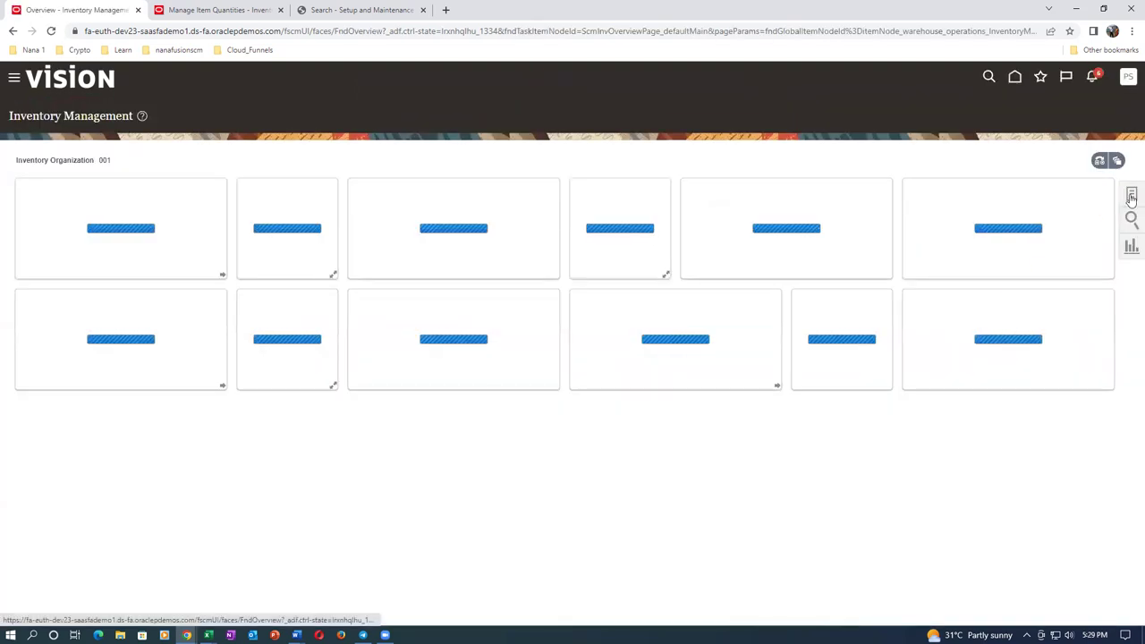
pyautogui.click(1131, 197)
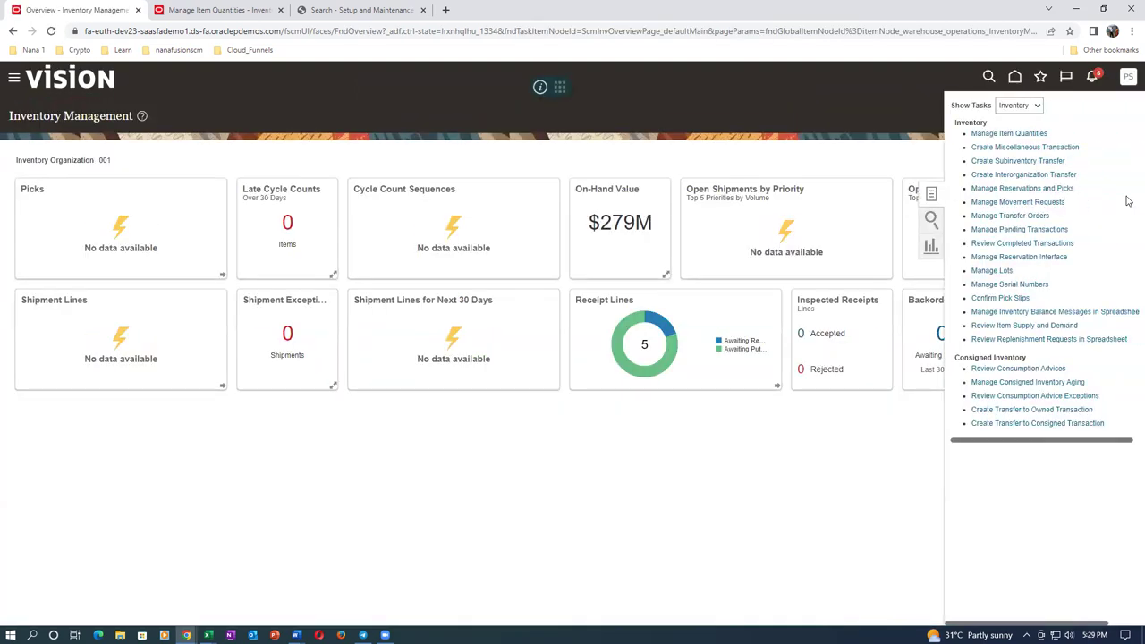
pyautogui.click(1026, 106)
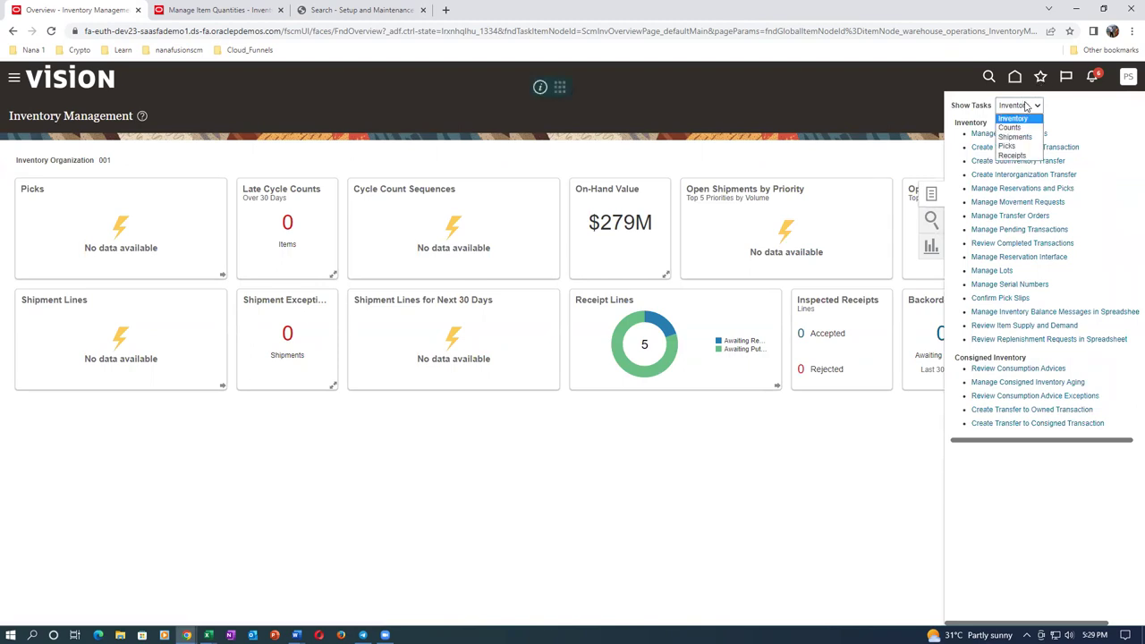
pyautogui.click(1026, 155)
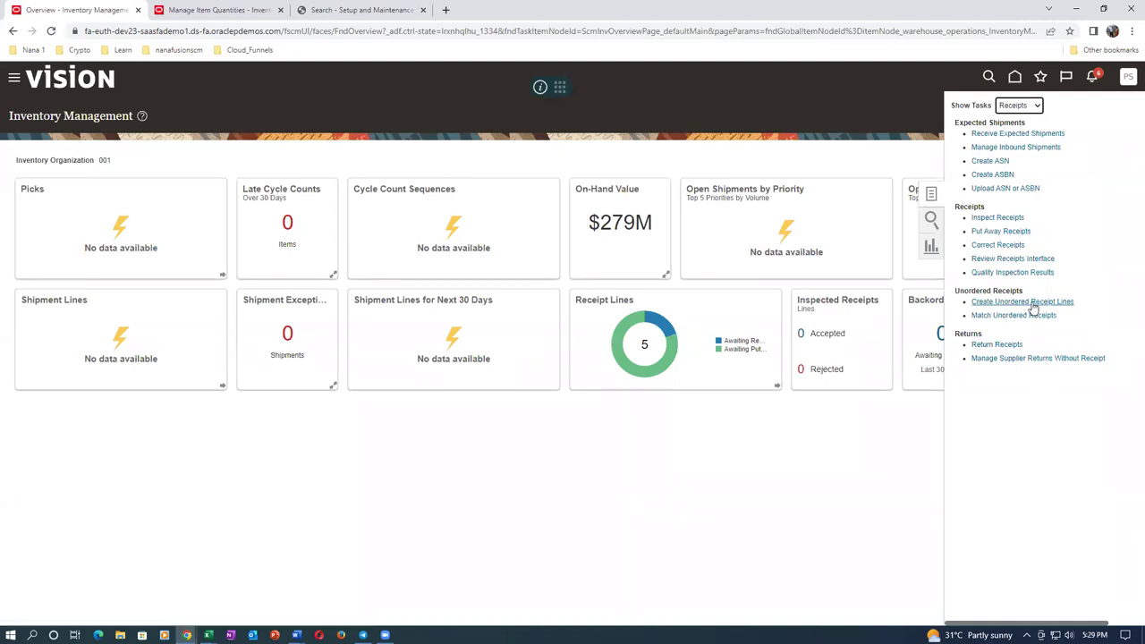
# Check that unordered receipts are allowed in Manage Receiving Parameters, cancelling without changes.
pyautogui.click(374, 13)
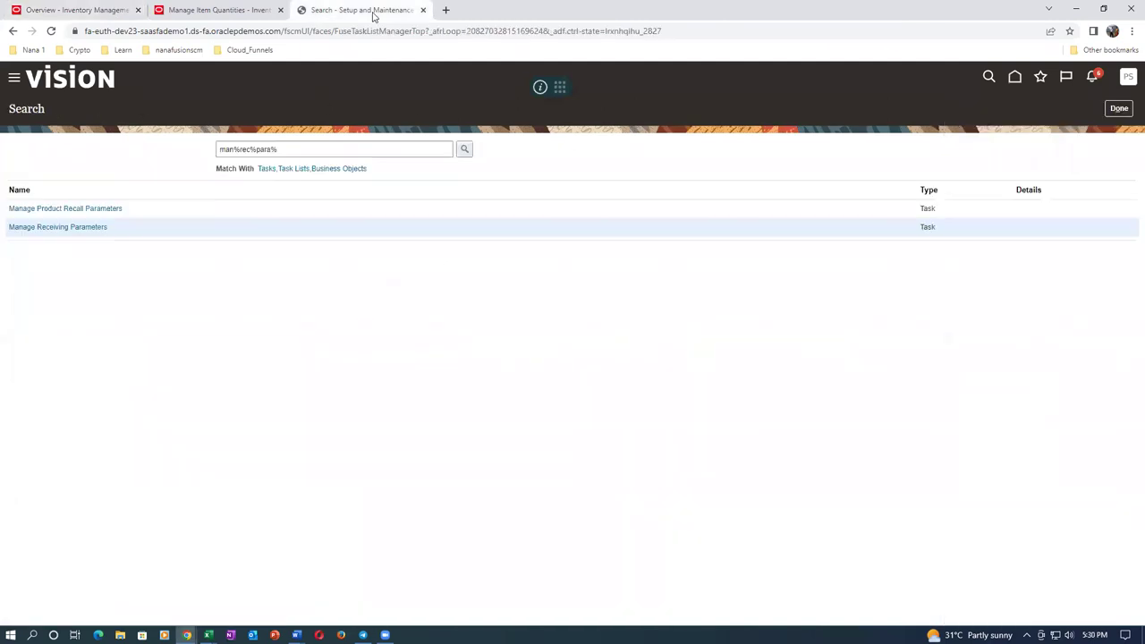
pyautogui.click(81, 229)
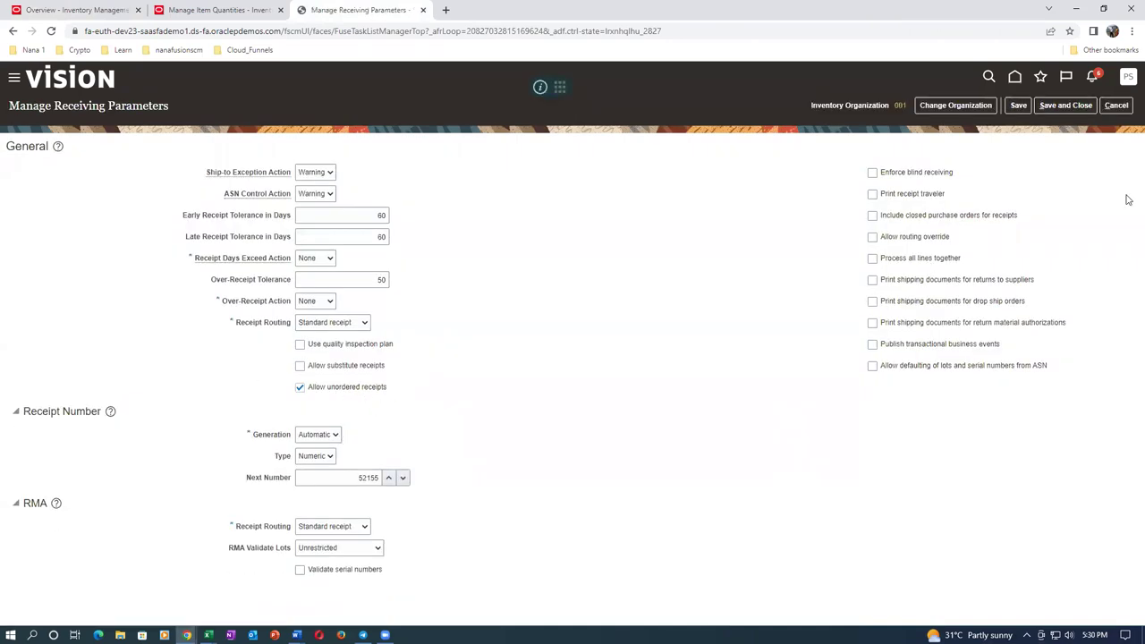
pyautogui.click(1115, 105)
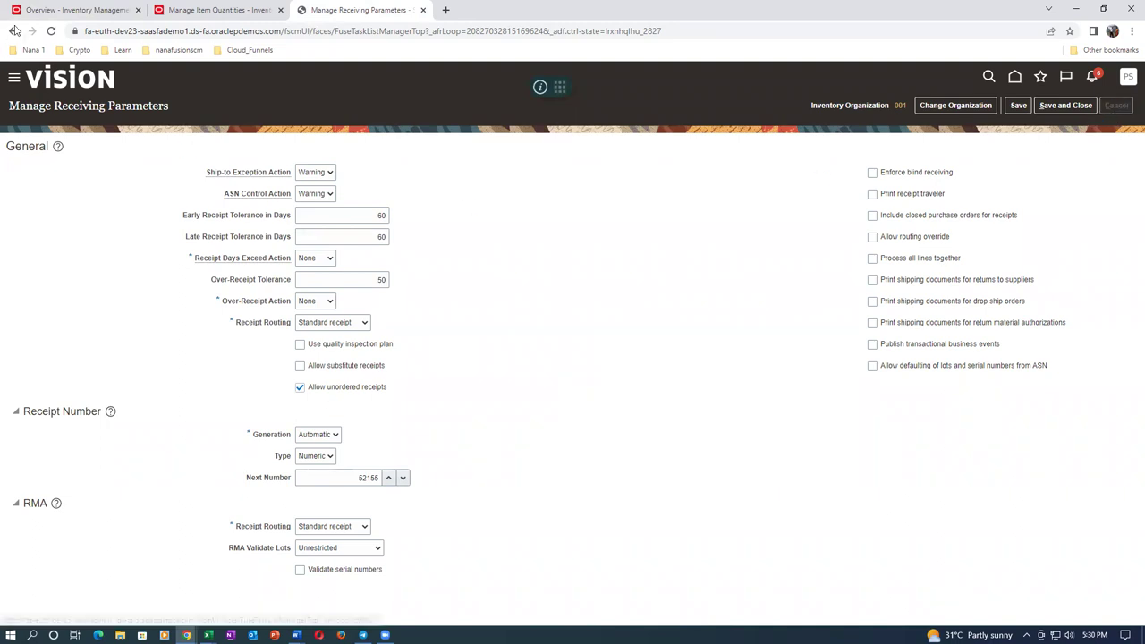
pyautogui.click(54, 10)
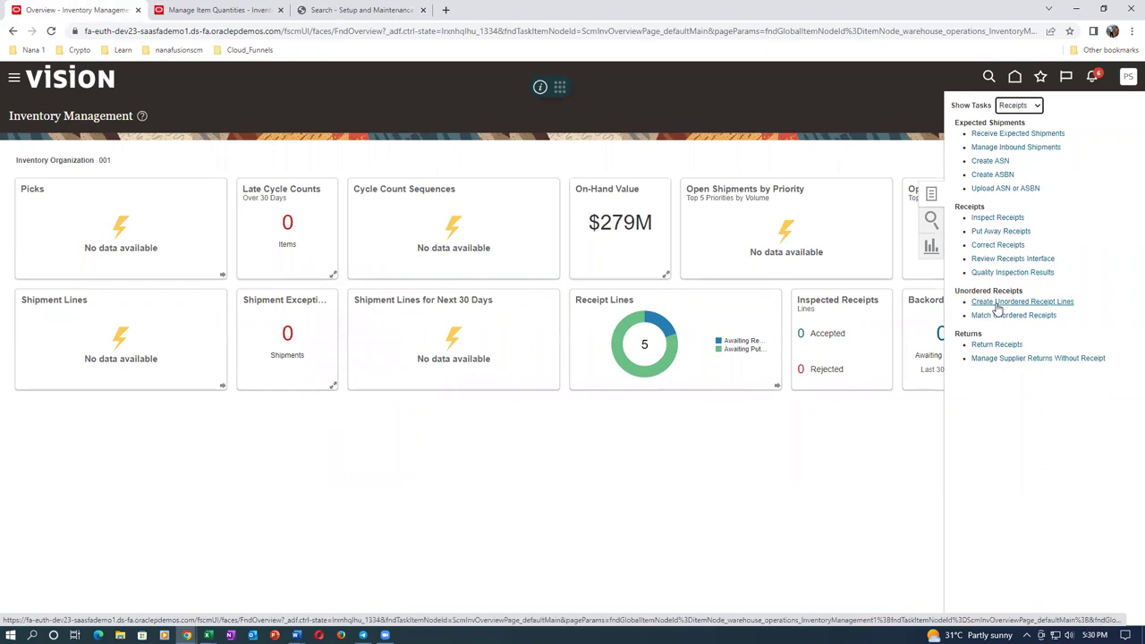
# Start an unordered receipt line for item k0101_rec_1 with quantity 2.
pyautogui.click(1002, 304)
pyautogui.click(999, 303)
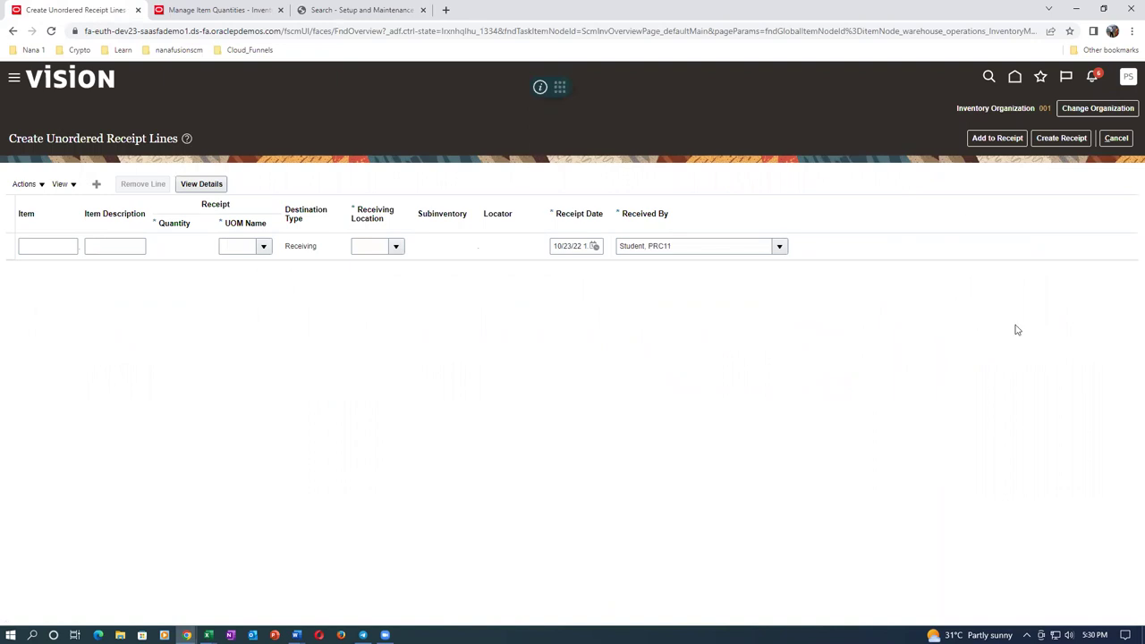
pyautogui.click(49, 249)
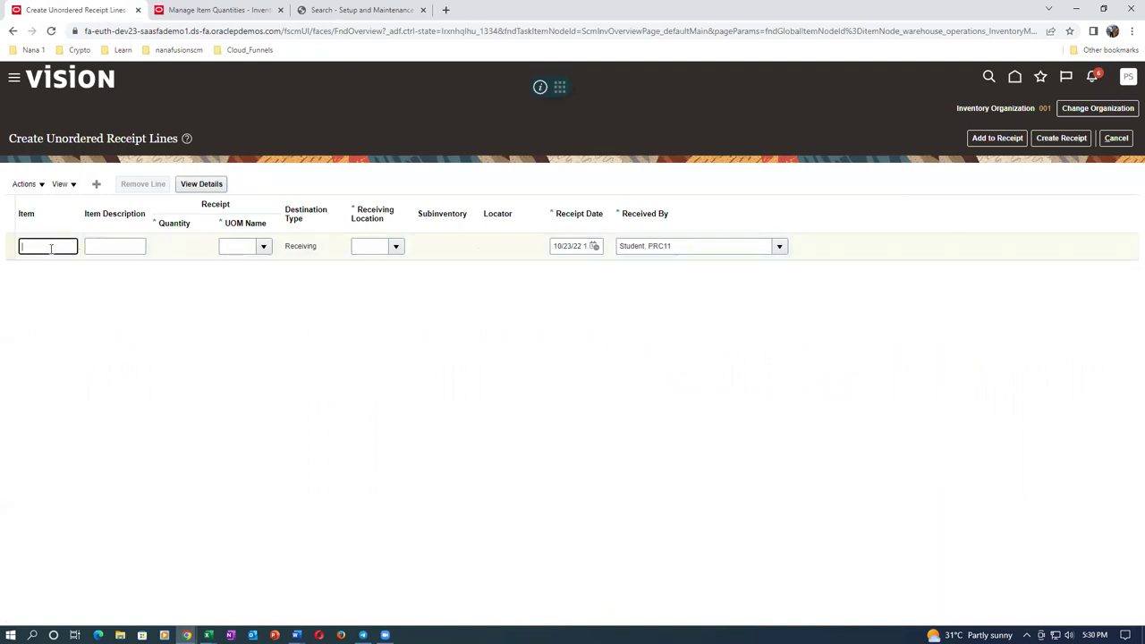
pyautogui.write('kd')
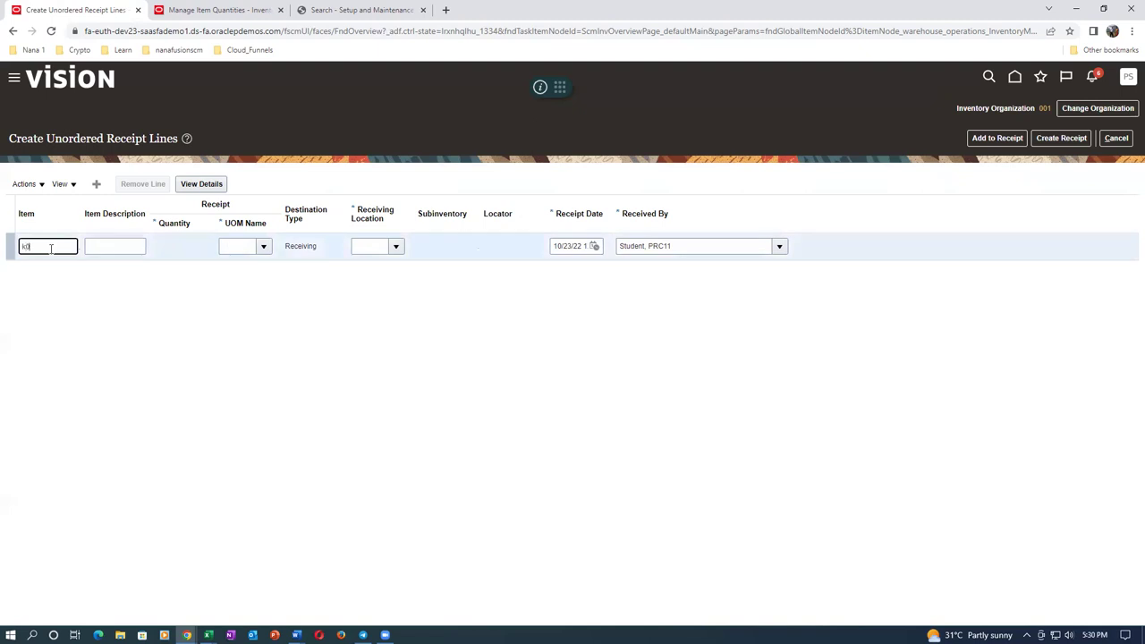
pyautogui.write('101')
pyautogui.press('Tab')
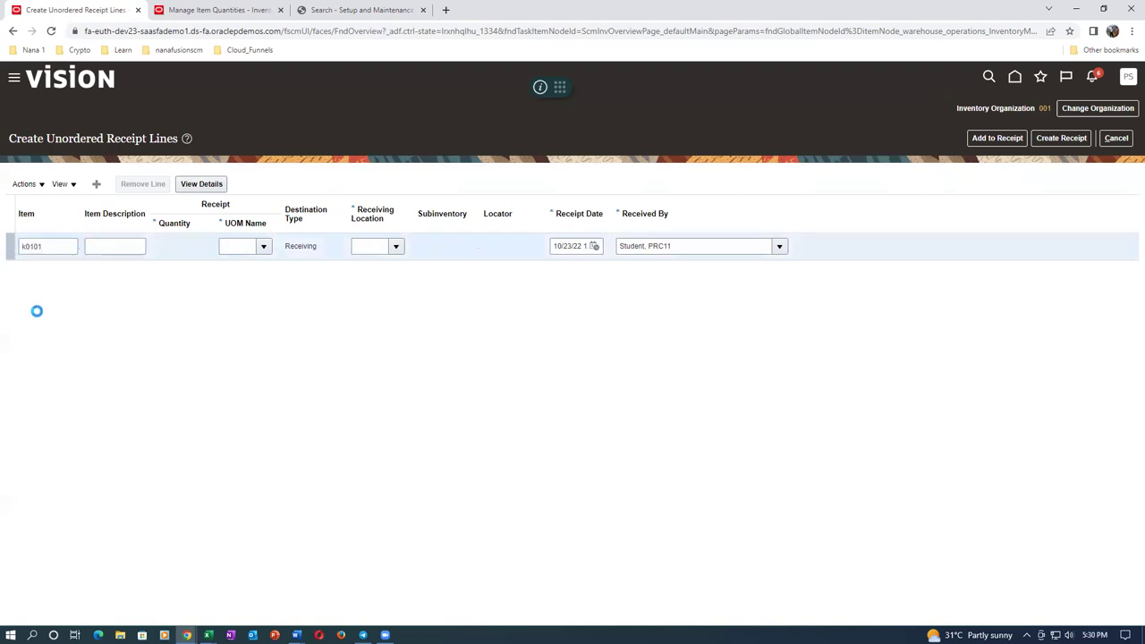
pyautogui.click(165, 248)
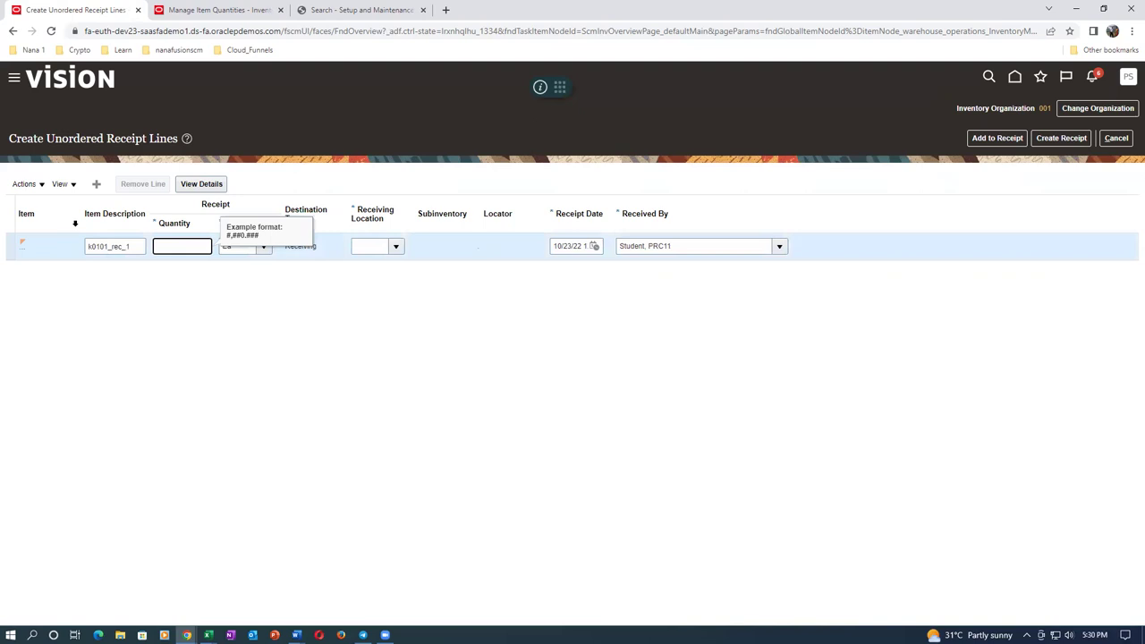
pyautogui.moveTo(80, 223); pyautogui.dragTo(136, 228)
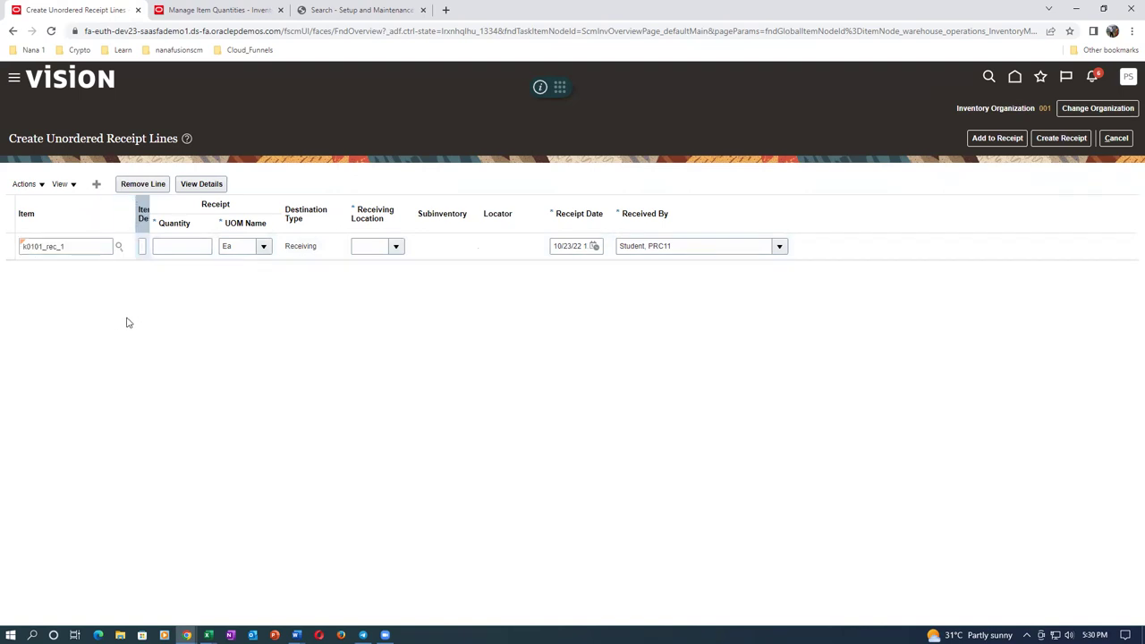
pyautogui.click(177, 248)
pyautogui.write('2')
pyautogui.press('Tab')
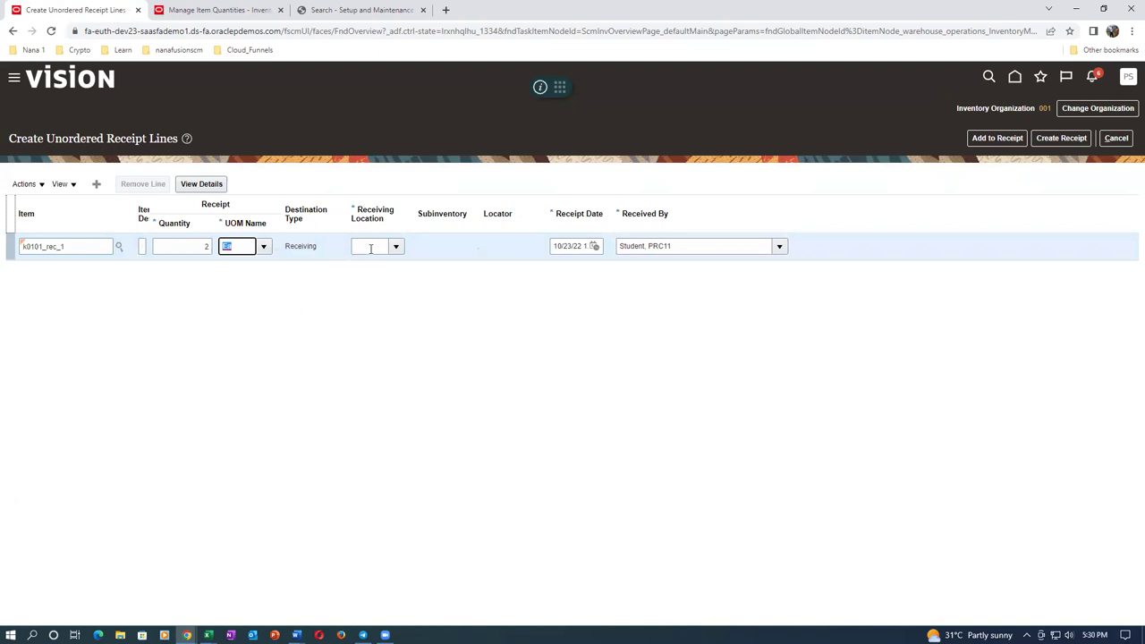
# Set the line's receiving location to Seattle, leaving the subinventory unset.
pyautogui.click(368, 248)
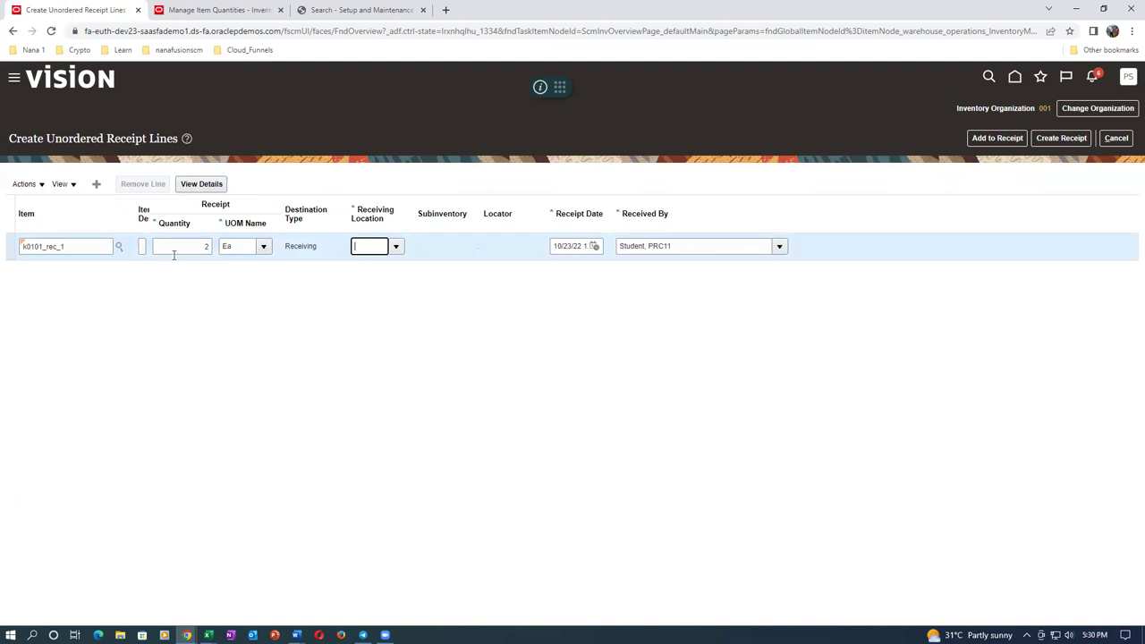
pyautogui.moveTo(284, 248); pyautogui.dragTo(441, 249)
pyautogui.click(376, 246)
pyautogui.write('Seattle')
pyautogui.press('Tab')
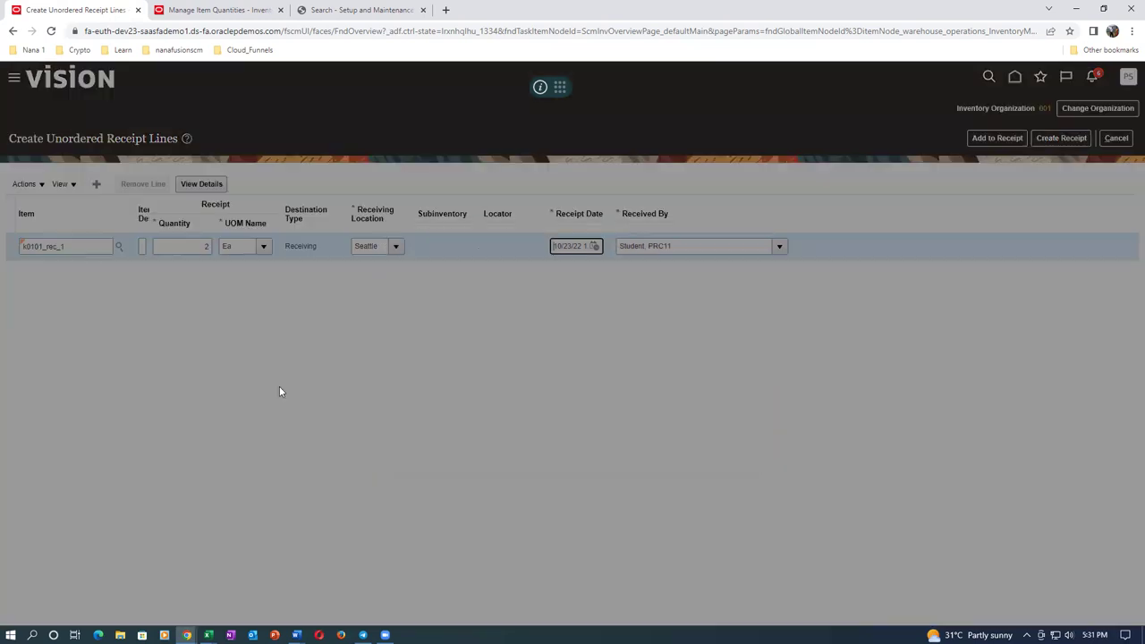
pyautogui.click(449, 409)
pyautogui.click(707, 450)
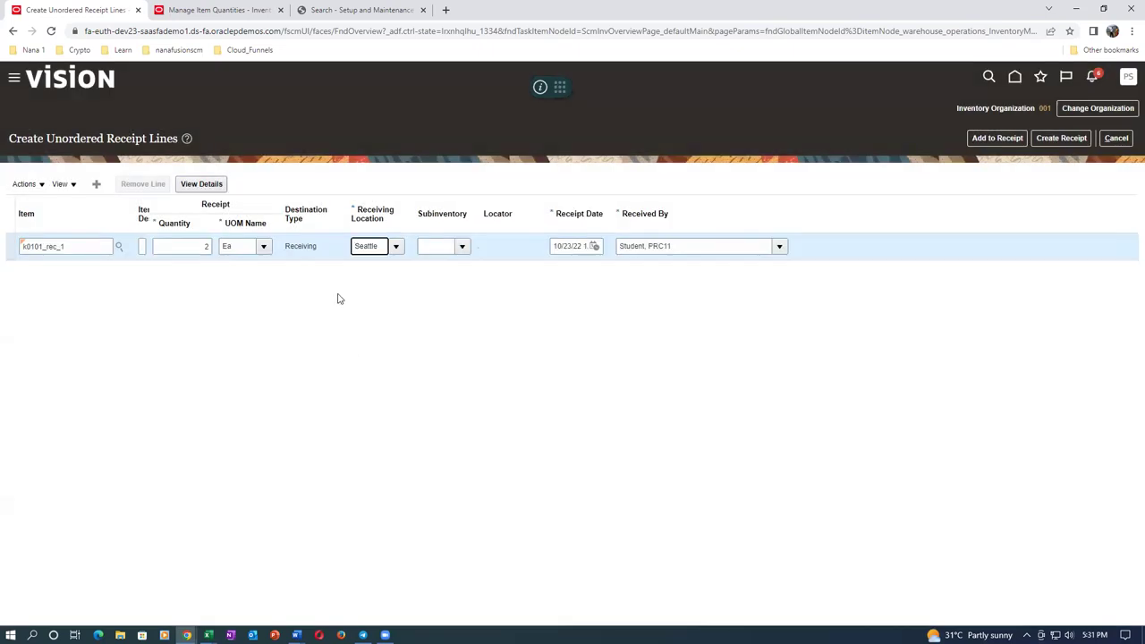
pyautogui.click(463, 246)
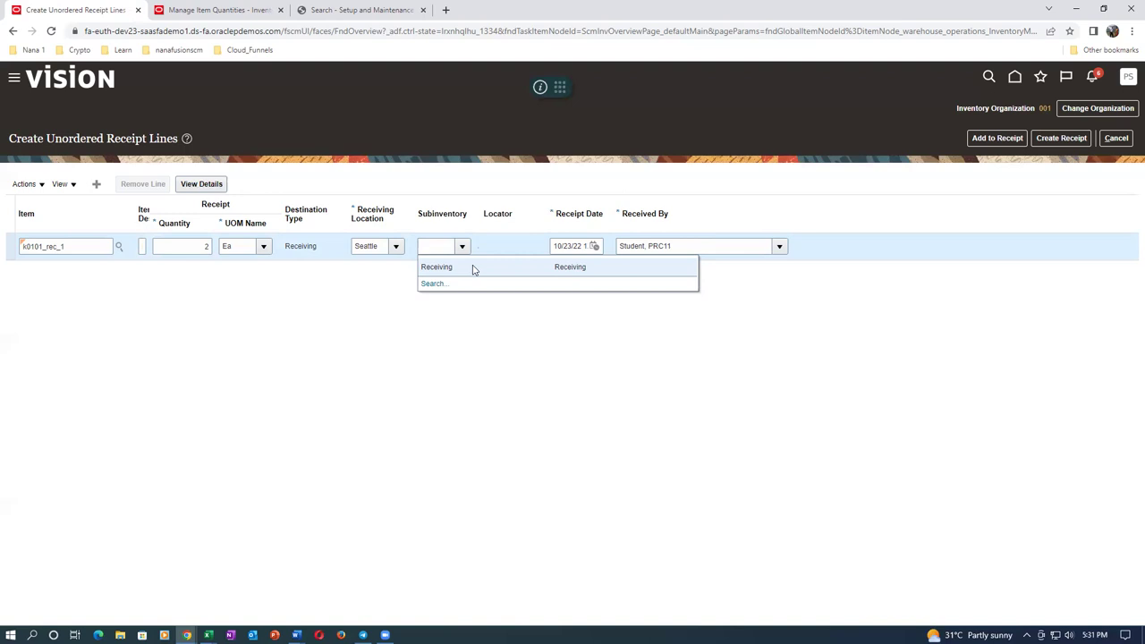
pyautogui.click(439, 366)
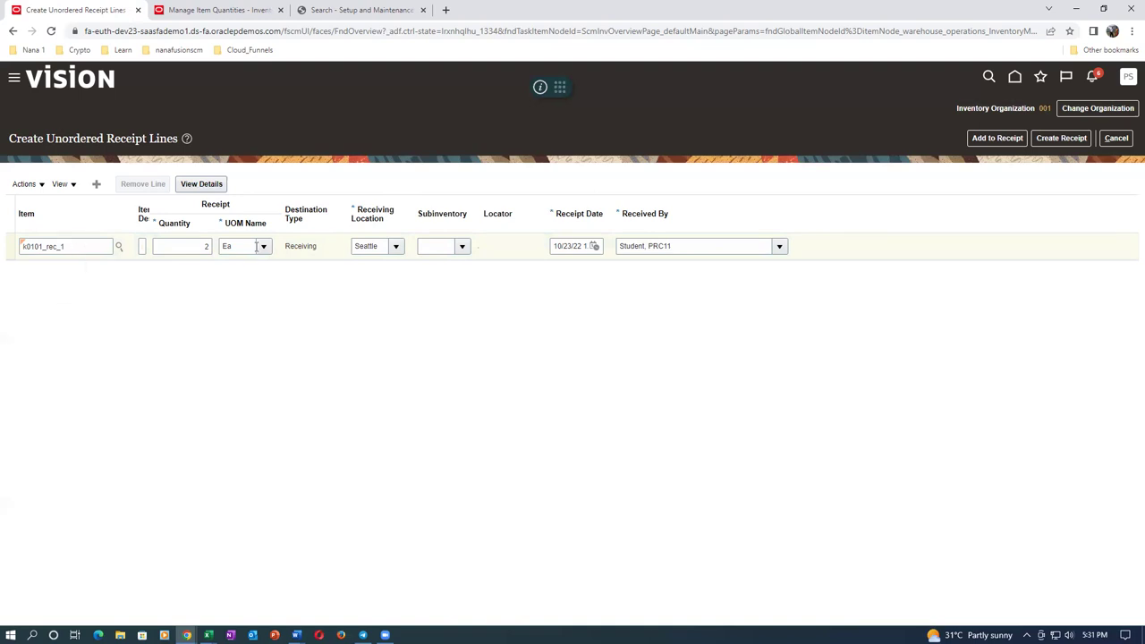
# Create the receipt and enter supplier ABC Consulting and packing slip 677.
pyautogui.click(1064, 139)
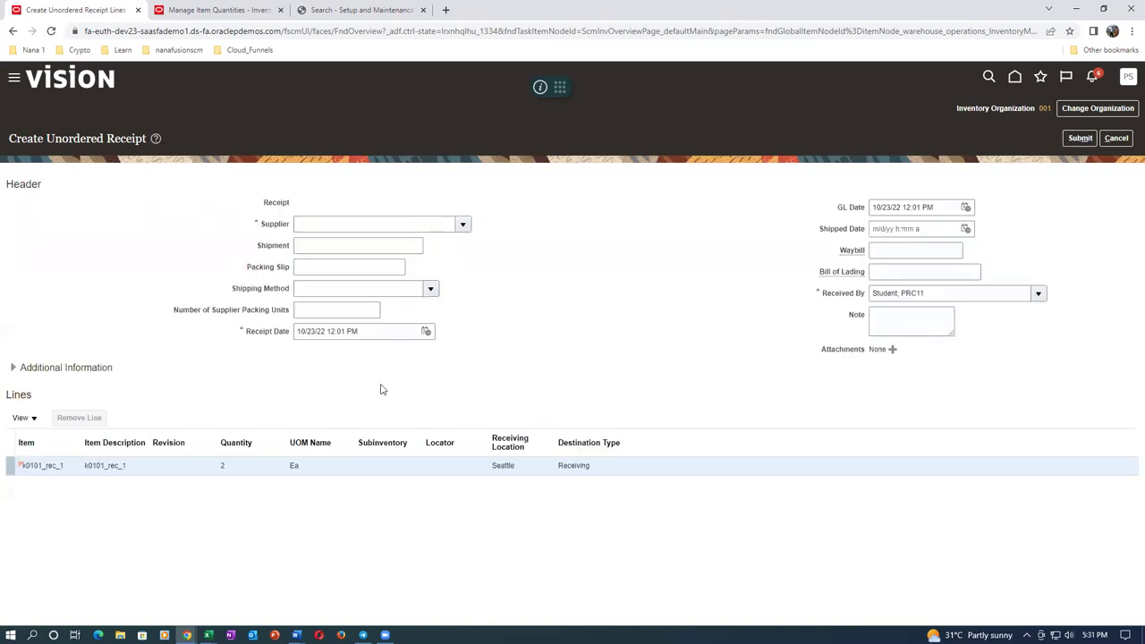
pyautogui.click(336, 225)
pyautogui.write('abc co')
pyautogui.press('Tab')
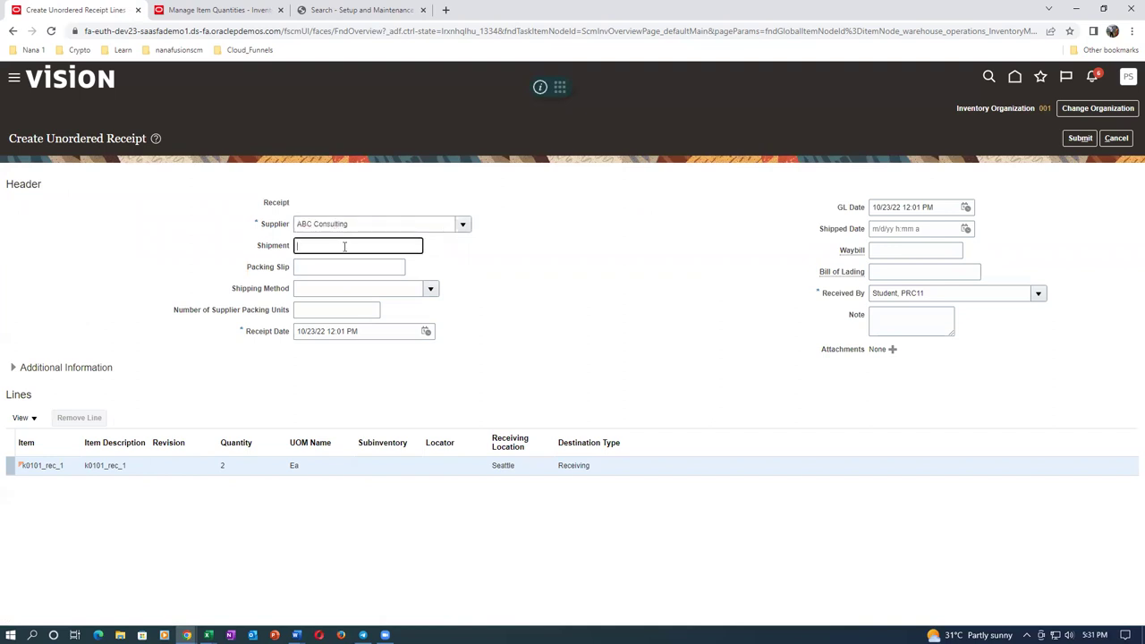
pyautogui.click(329, 269)
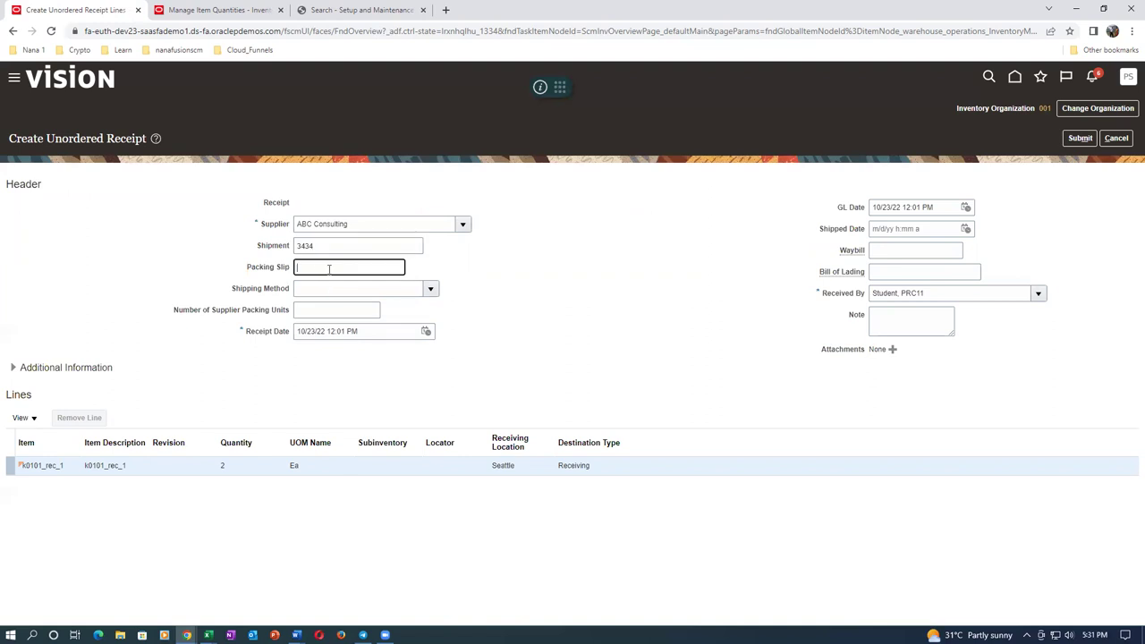
pyautogui.write('677')
# Fill in shipping method DHL, waybill 56756, bill of lading and a receipt note.
pyautogui.click(330, 291)
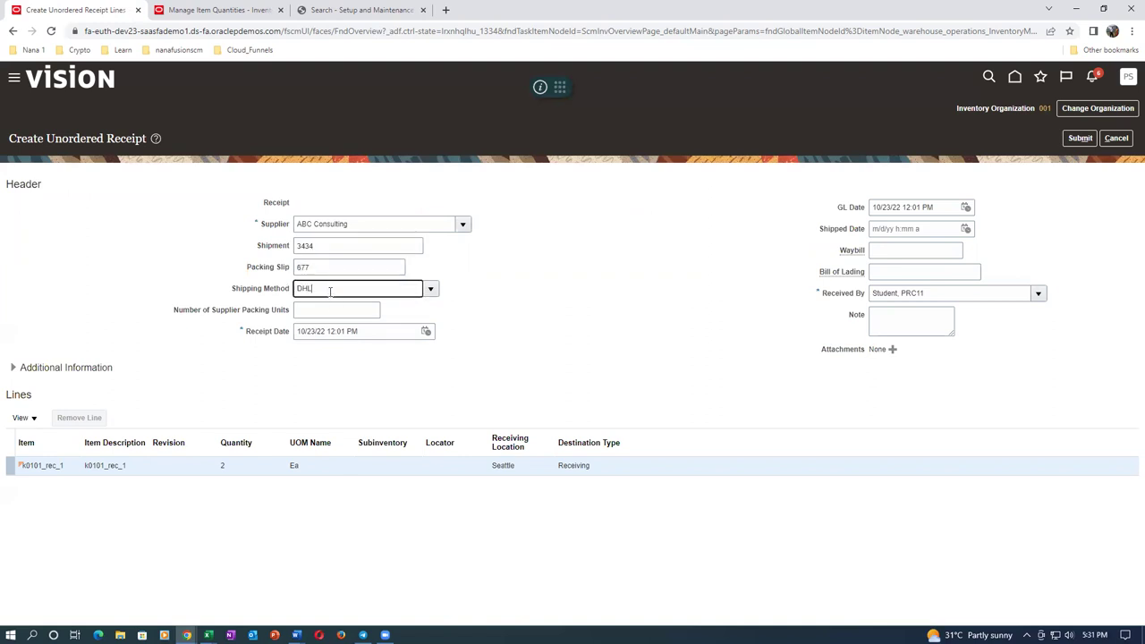
pyautogui.press('Tab')
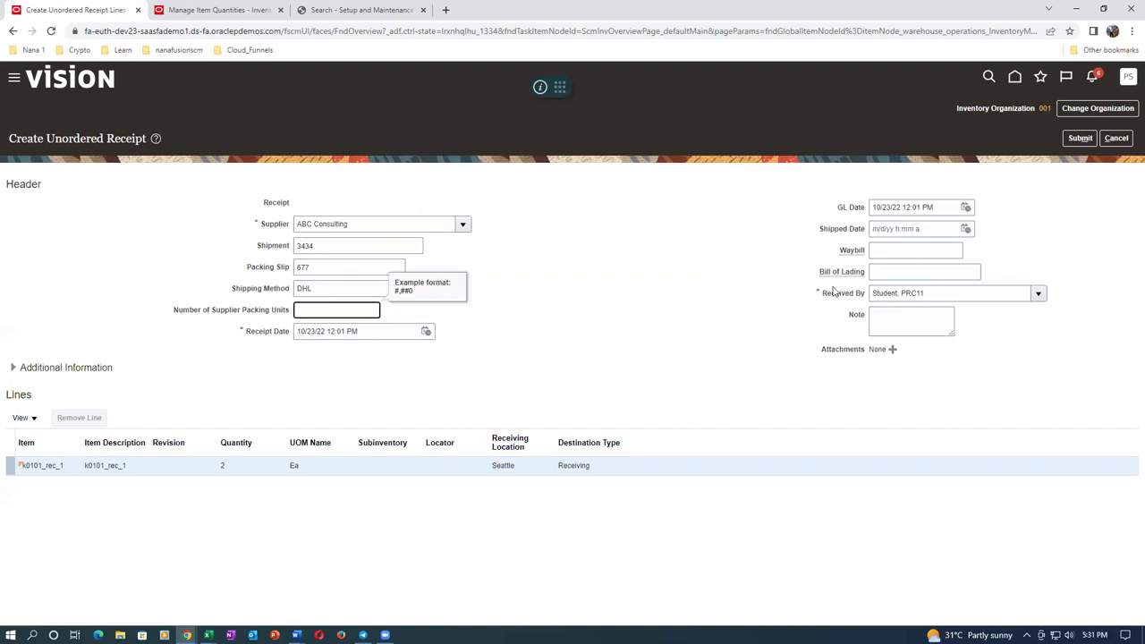
pyautogui.click(890, 252)
pyautogui.write('56758')
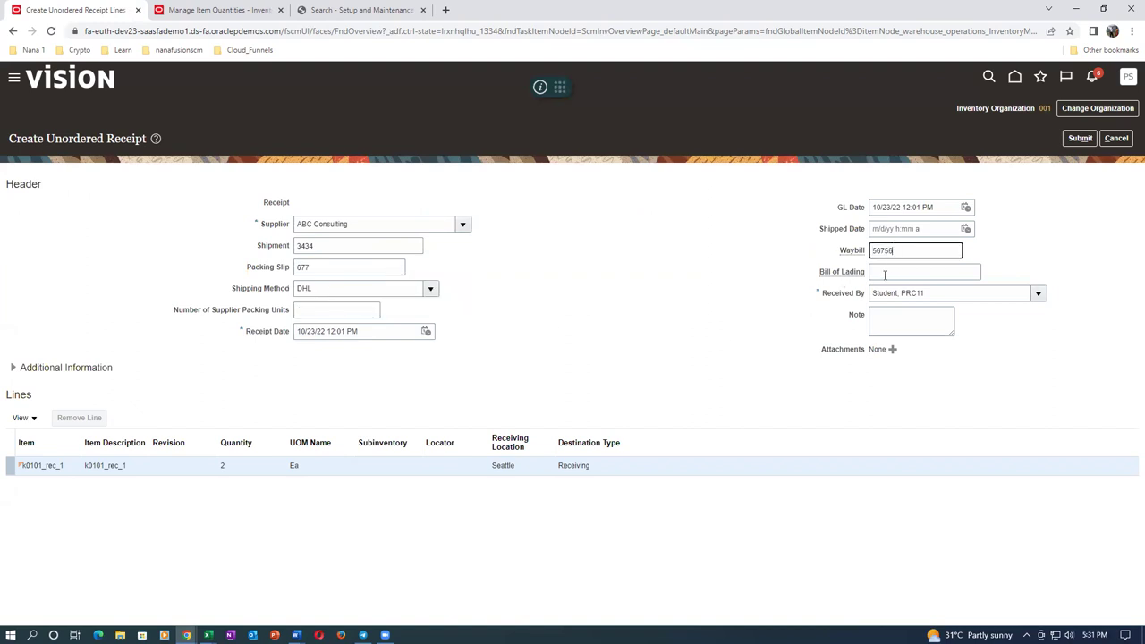
pyautogui.click(884, 275)
pyautogui.click(874, 324)
pyautogui.write('cyncgfvd')
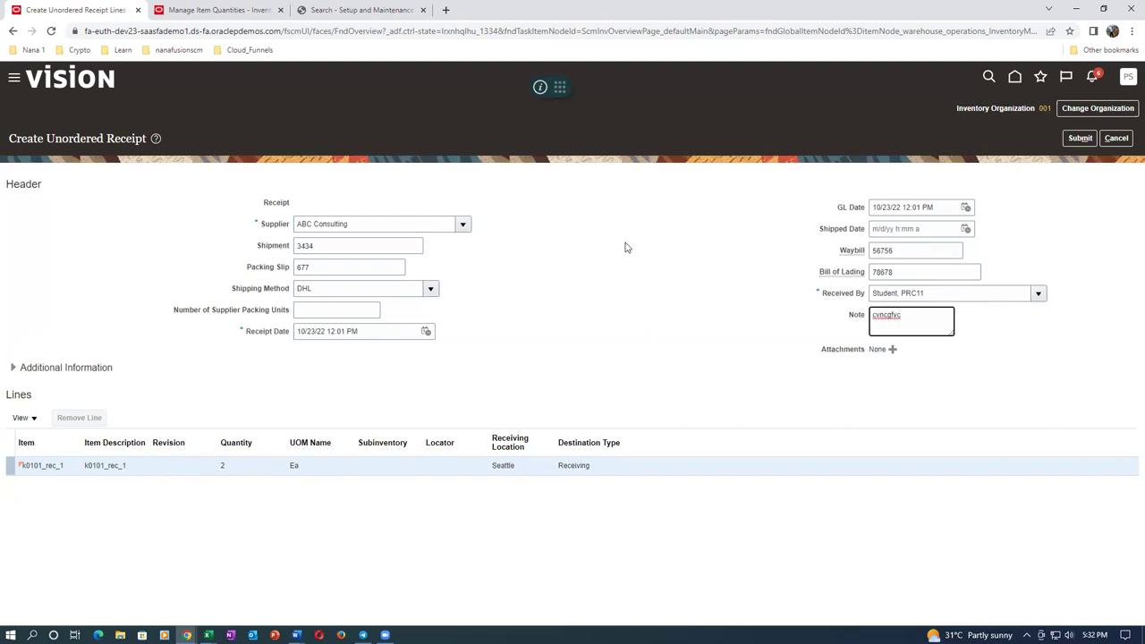
# Submit unordered receipt 52156 and search Put Away Receipts for its lines.
pyautogui.click(1080, 139)
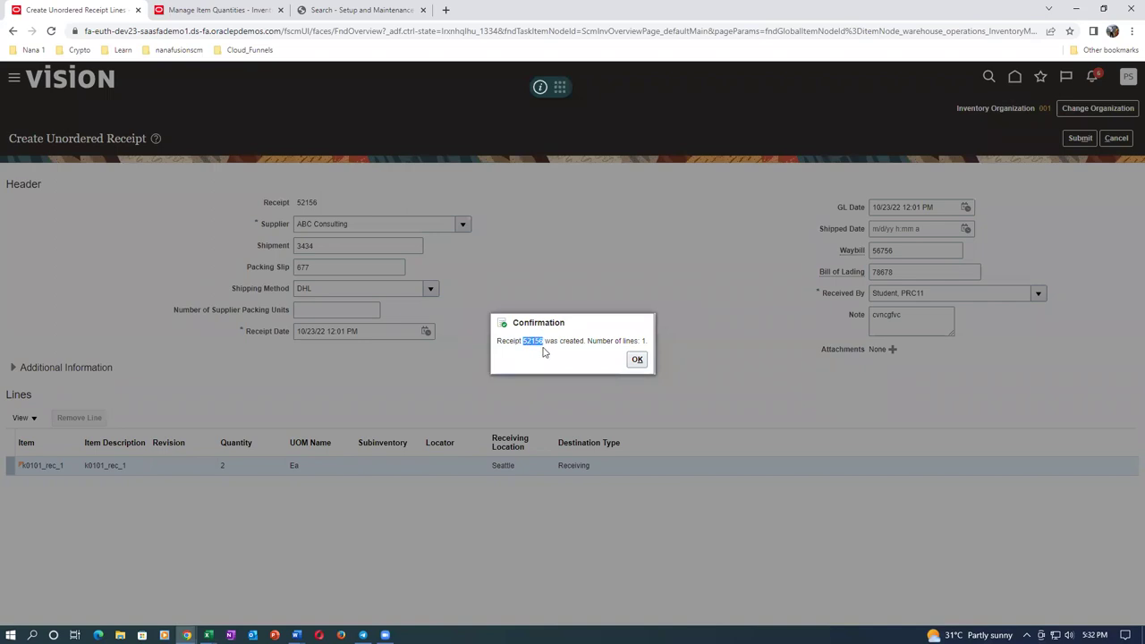
pyautogui.click(636, 359)
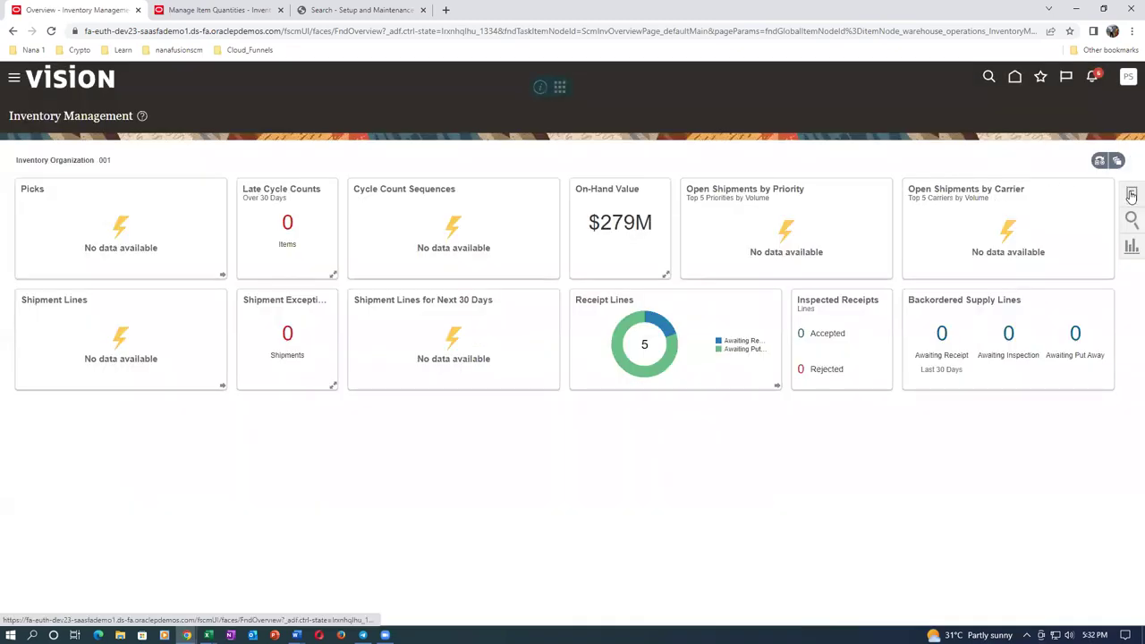
pyautogui.click(1131, 195)
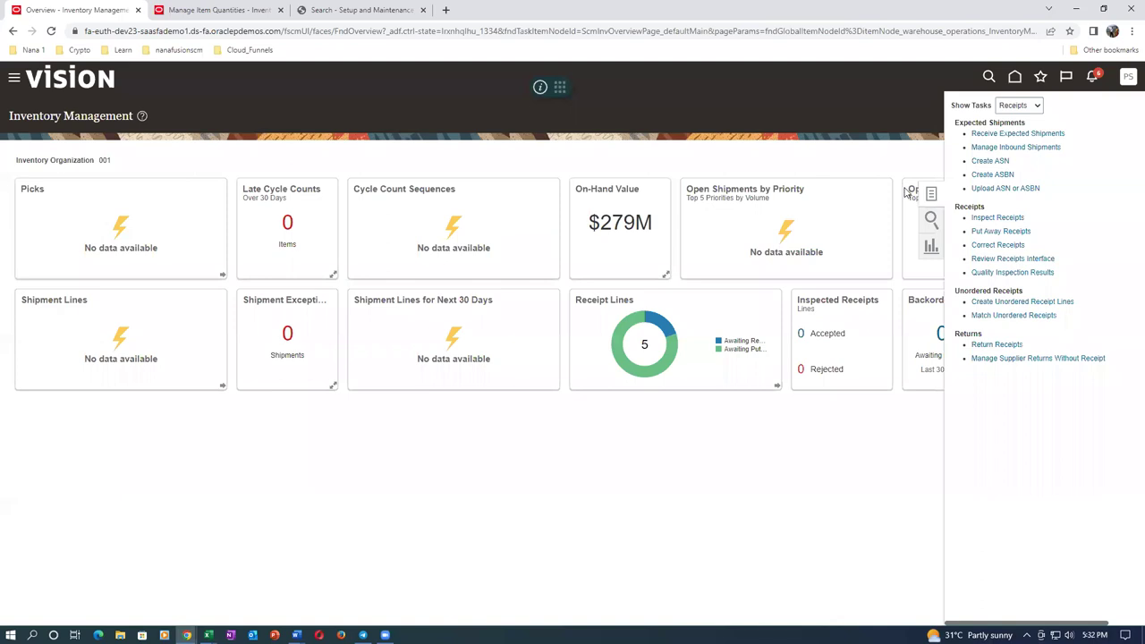
pyautogui.click(996, 231)
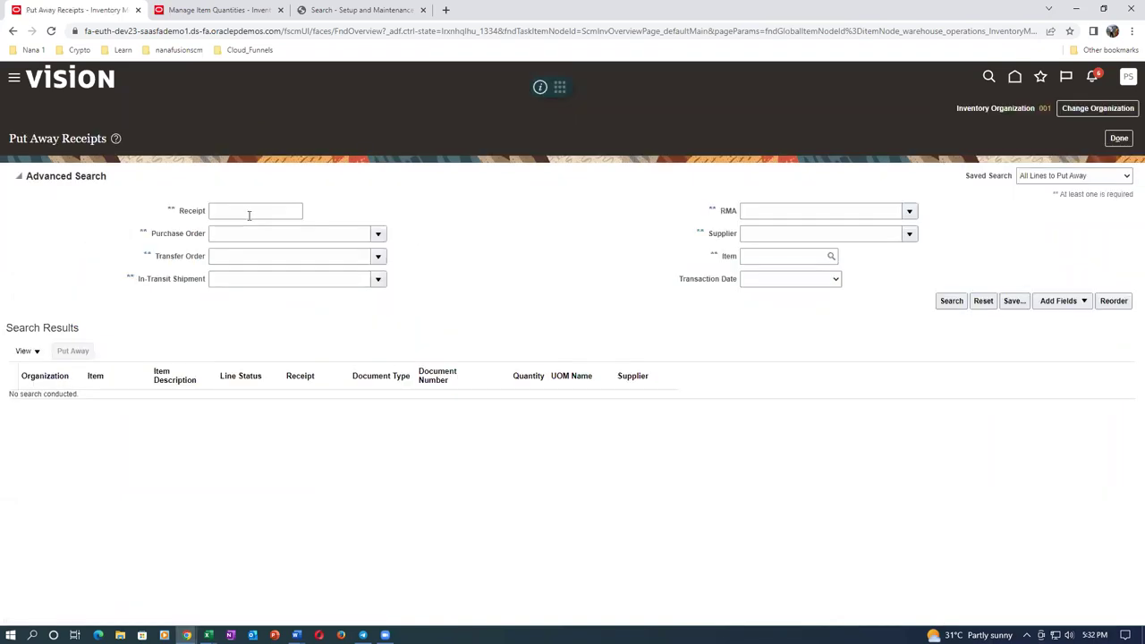
pyautogui.click(249, 213)
pyautogui.write('52156')
pyautogui.click(955, 301)
pyautogui.click(950, 302)
# Go to the Purchase Orders overview through Favorites and Recent Items.
pyautogui.click(344, 9)
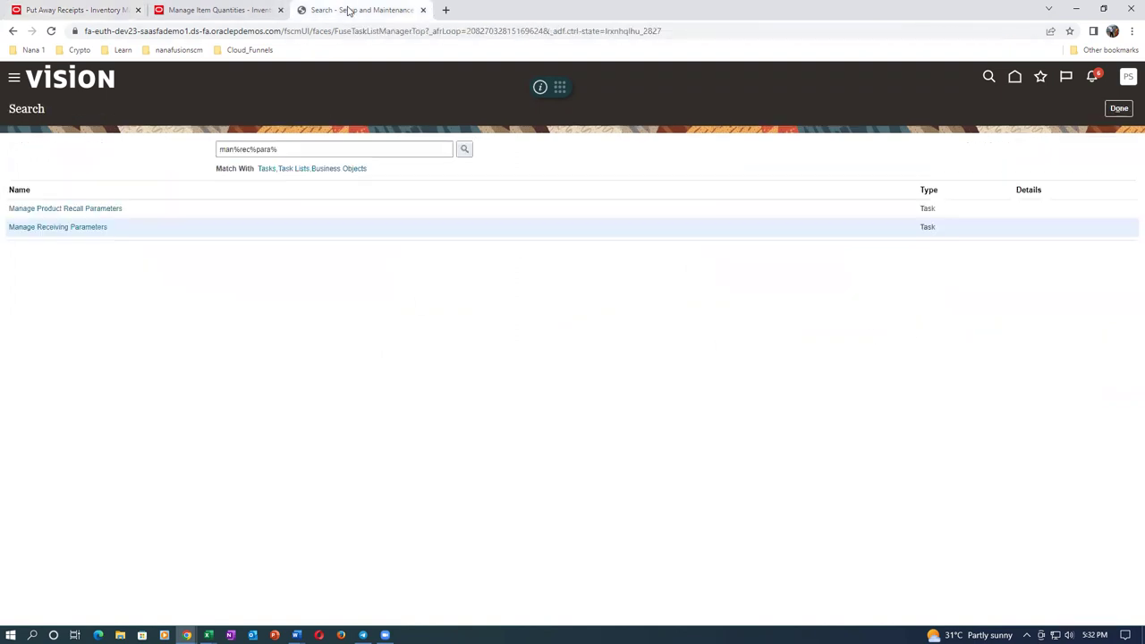
pyautogui.click(1117, 109)
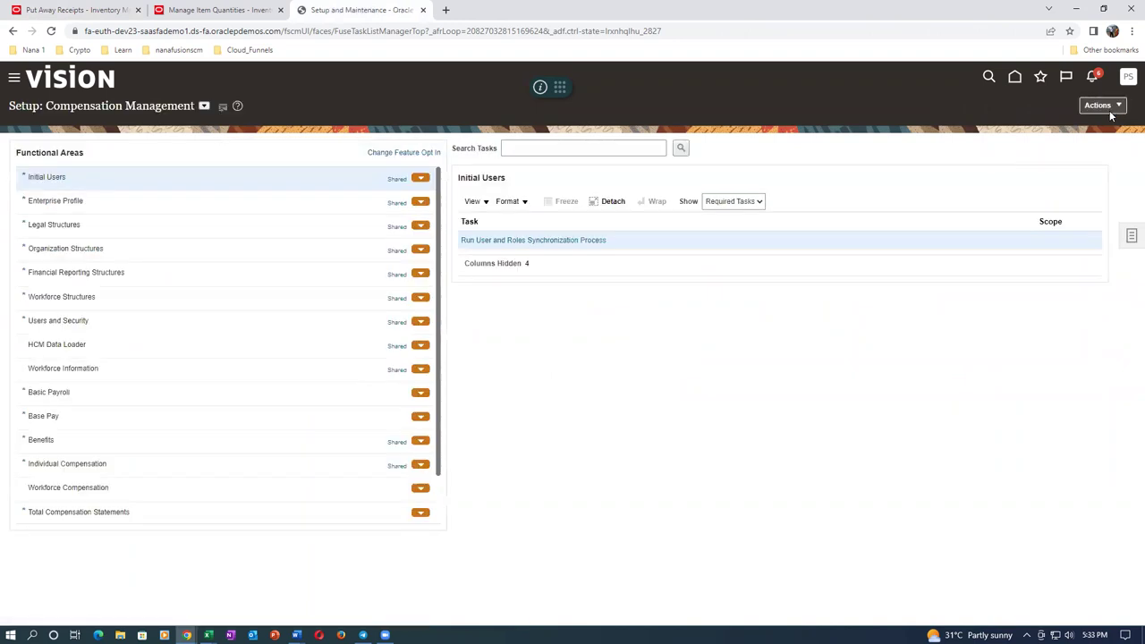
pyautogui.click(1037, 81)
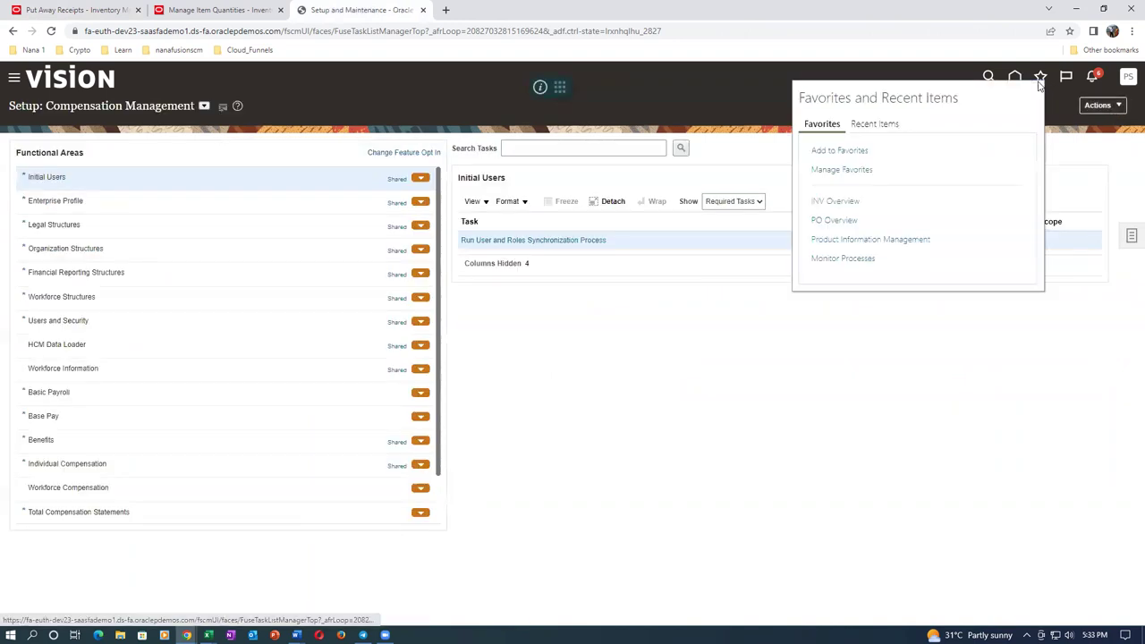
pyautogui.click(830, 221)
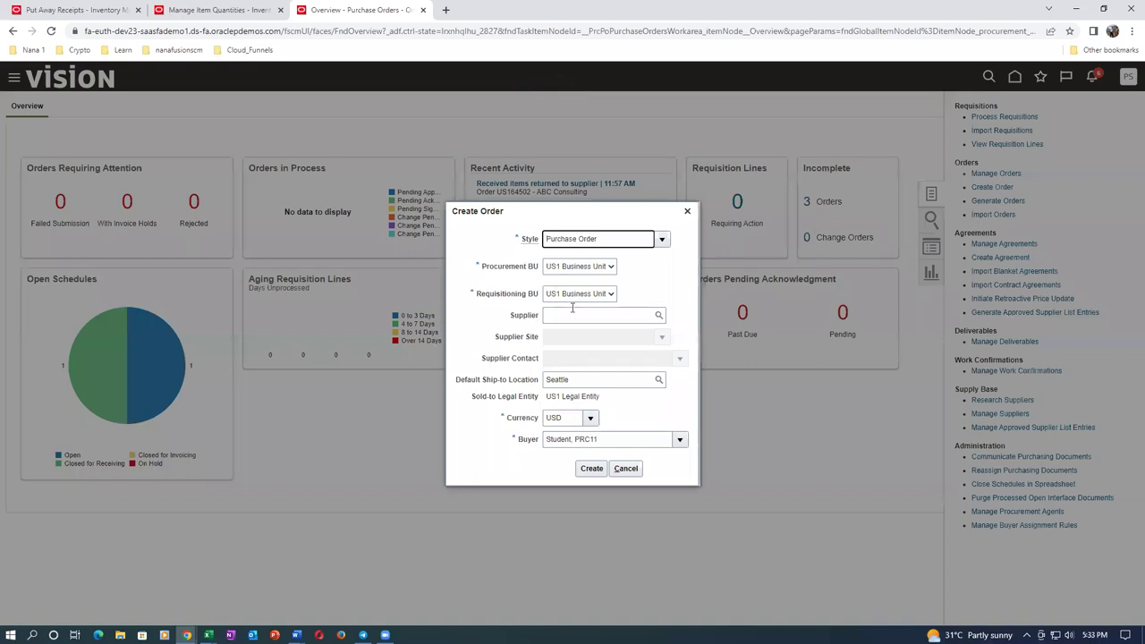
# Create a new purchase order for supplier ABC Consulting.
pyautogui.click(572, 312)
pyautogui.press('Tab')
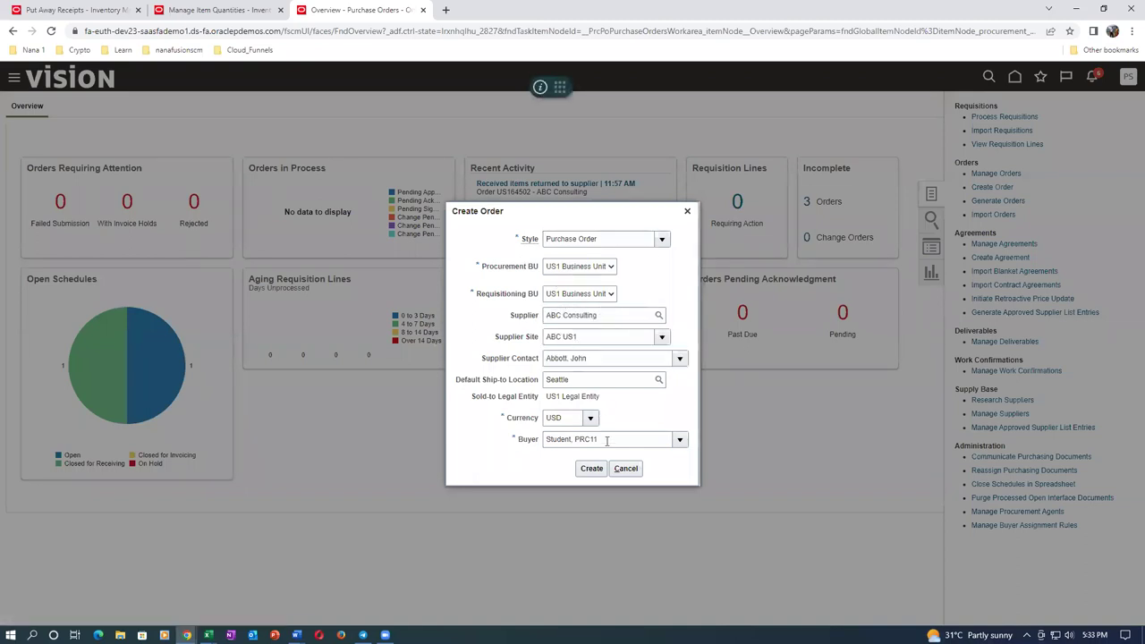
pyautogui.click(591, 468)
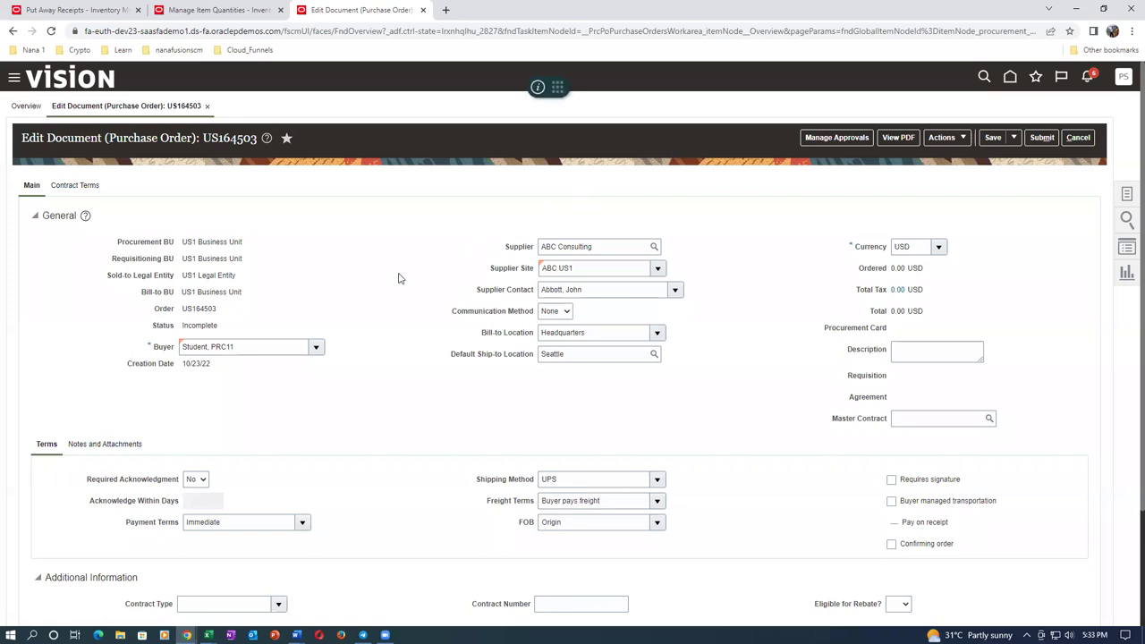
pyautogui.scroll(-2, 404, 280)
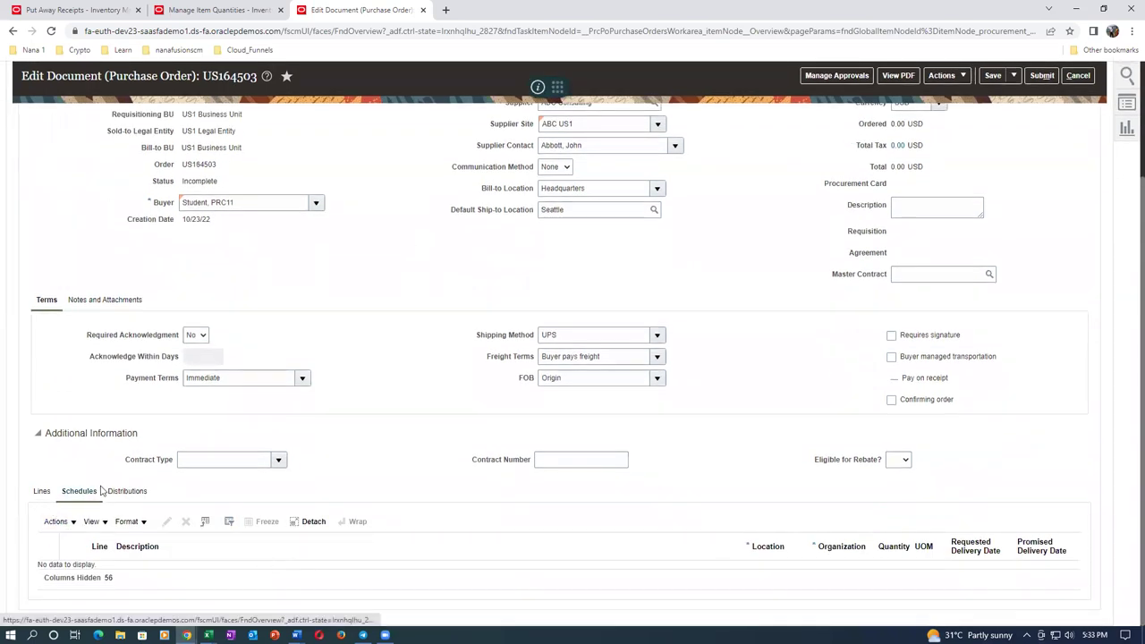
# Add line 1 for item k0101_rec_1, quantity 2, base price 10.00.
pyautogui.click(40, 494)
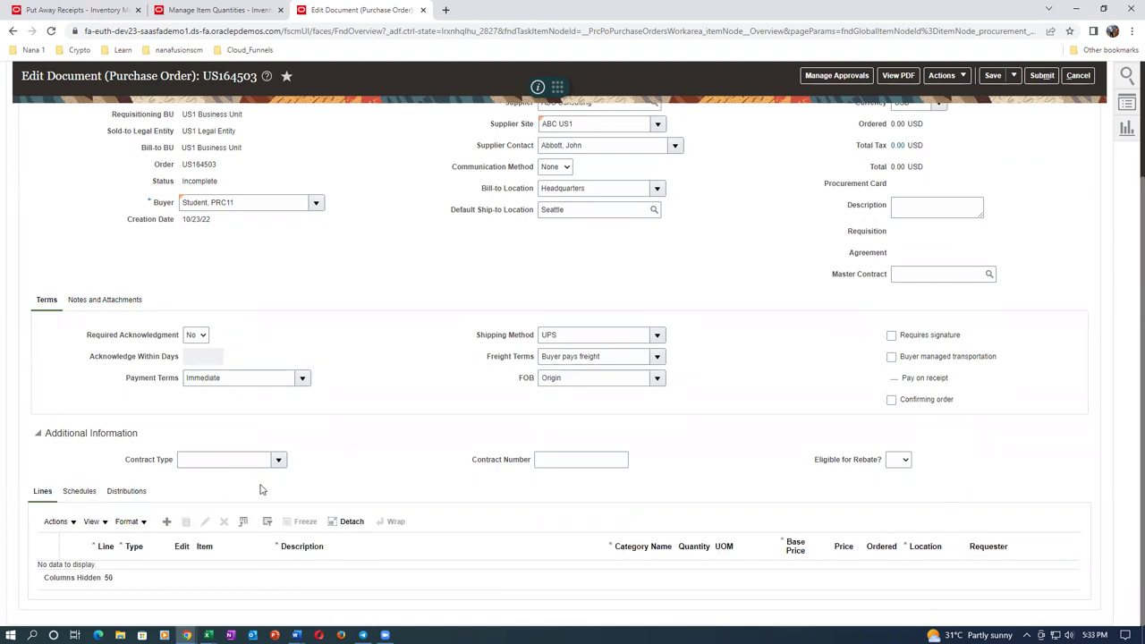
pyautogui.click(167, 523)
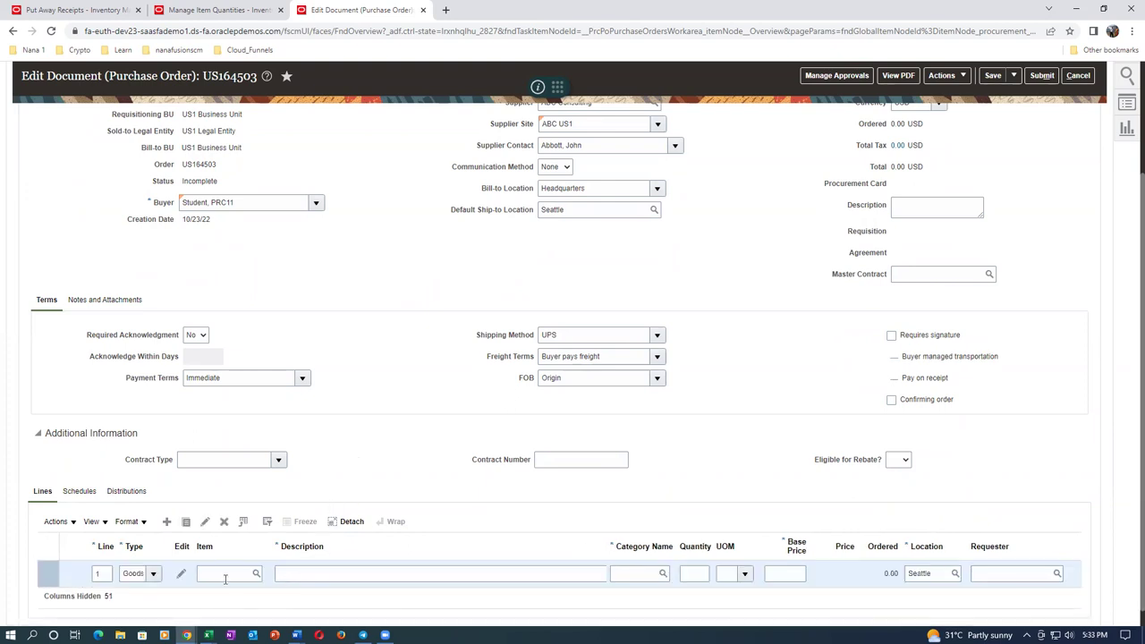
pyautogui.click(228, 574)
pyautogui.write('kd101')
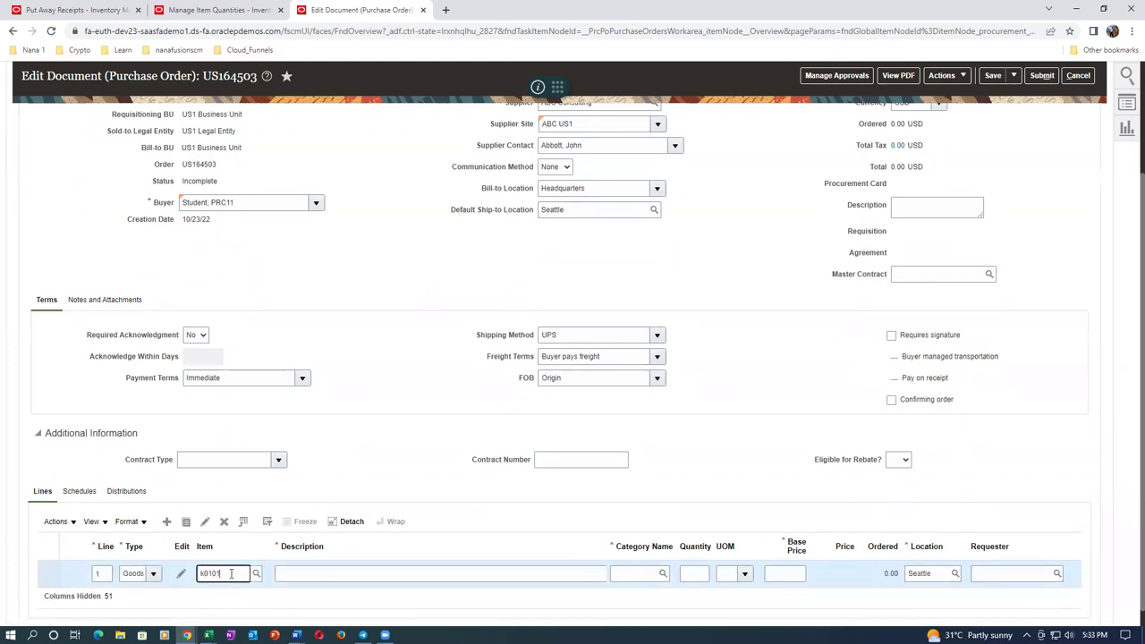
pyautogui.click(745, 573)
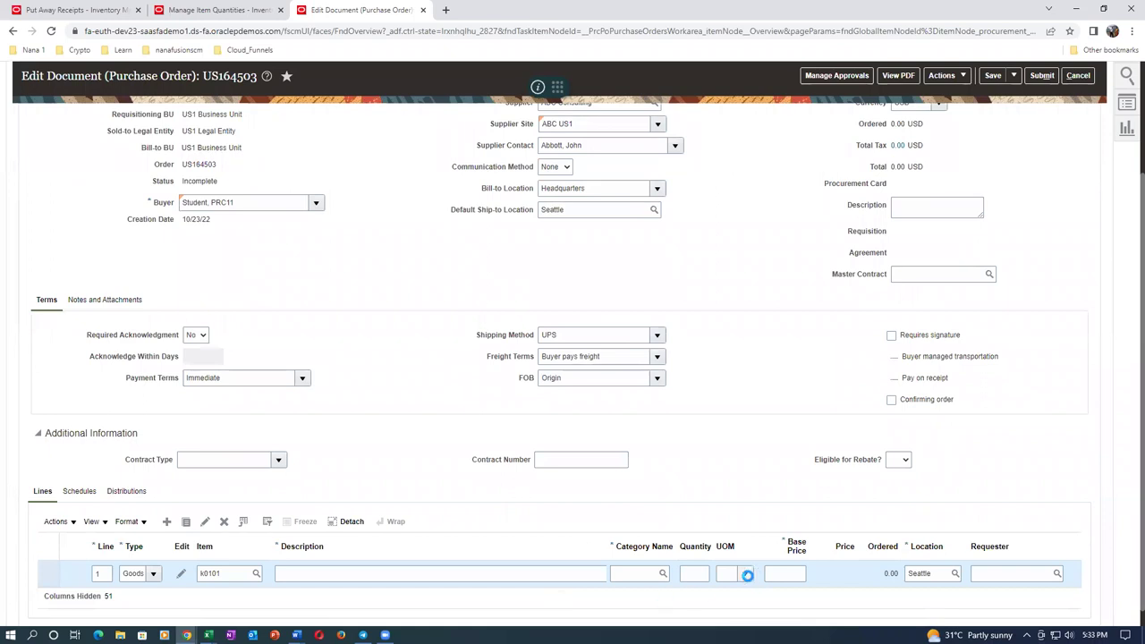
pyautogui.click(698, 574)
pyautogui.write('2')
pyautogui.press('Tab')
pyautogui.write('10')
pyautogui.press('Tab')
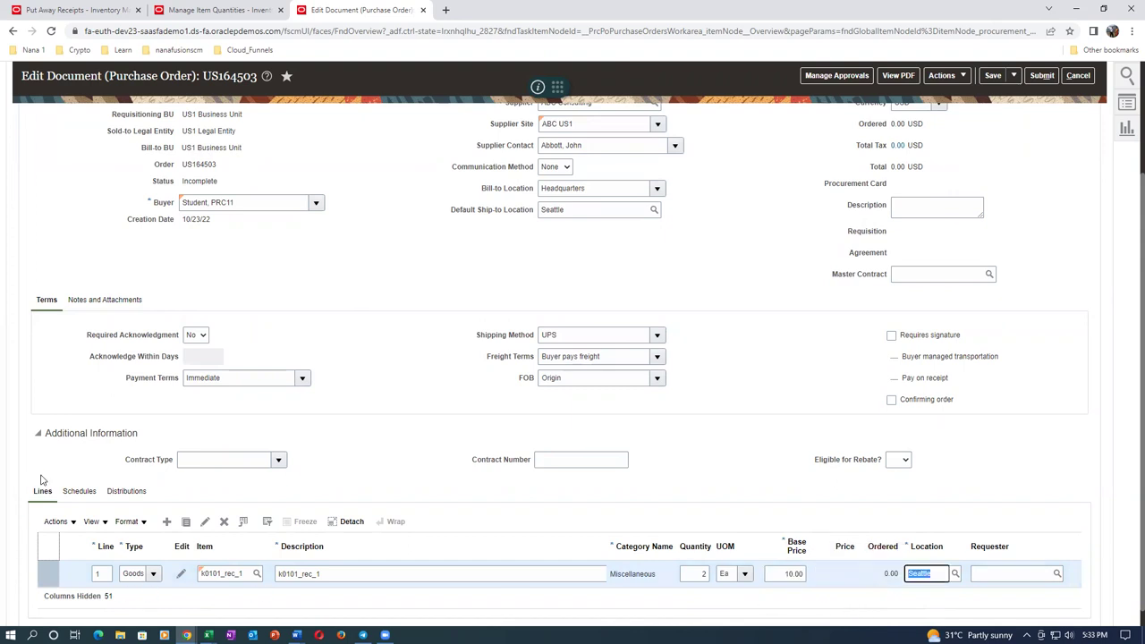
# Set schedule 1's receipt routing to Direct delivery.
pyautogui.click(70, 499)
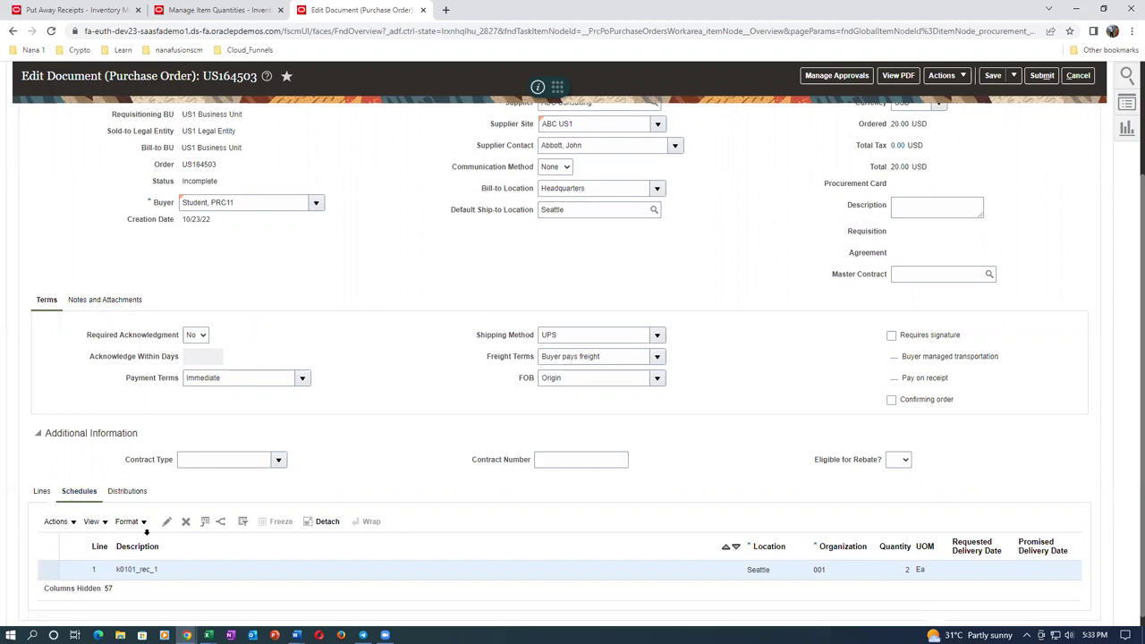
pyautogui.click(726, 569)
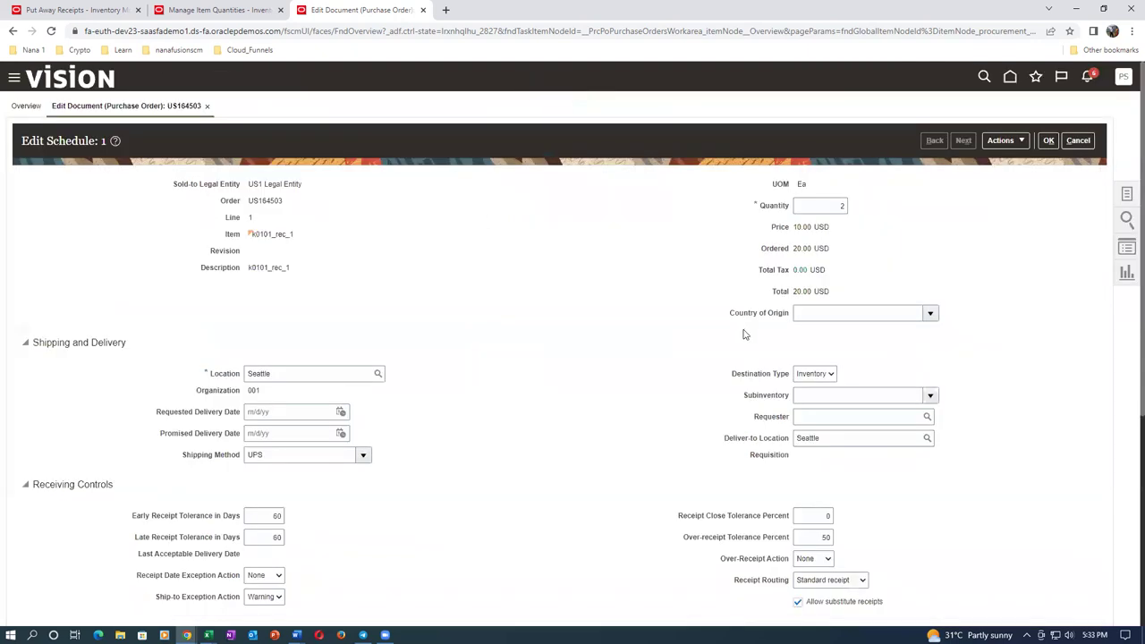
pyautogui.scroll(-3, 848, 469)
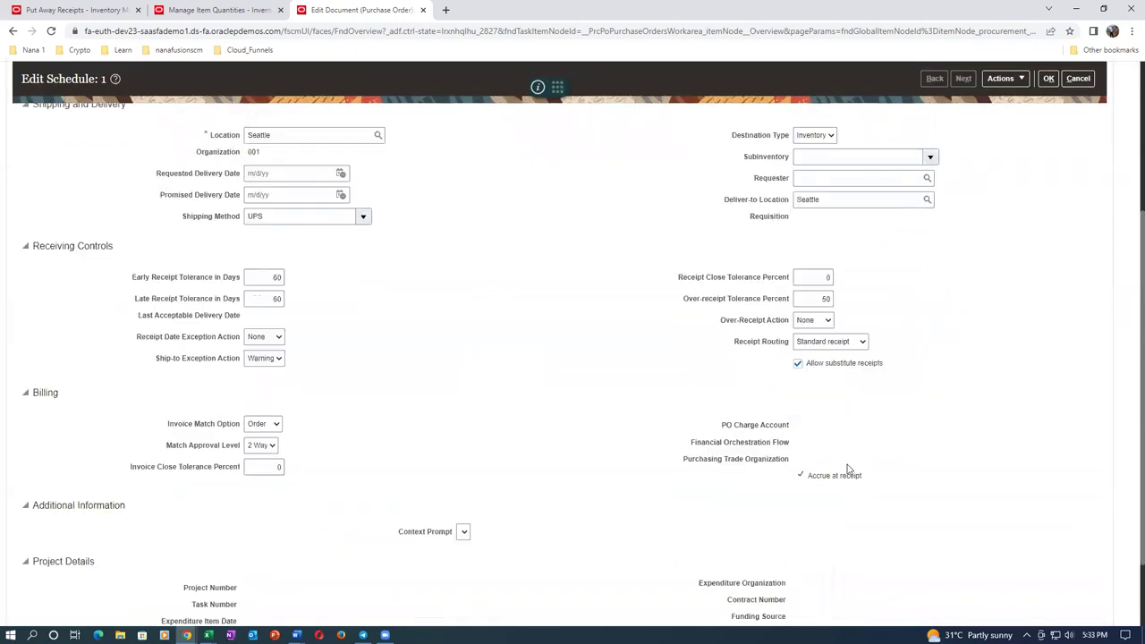
pyautogui.click(811, 343)
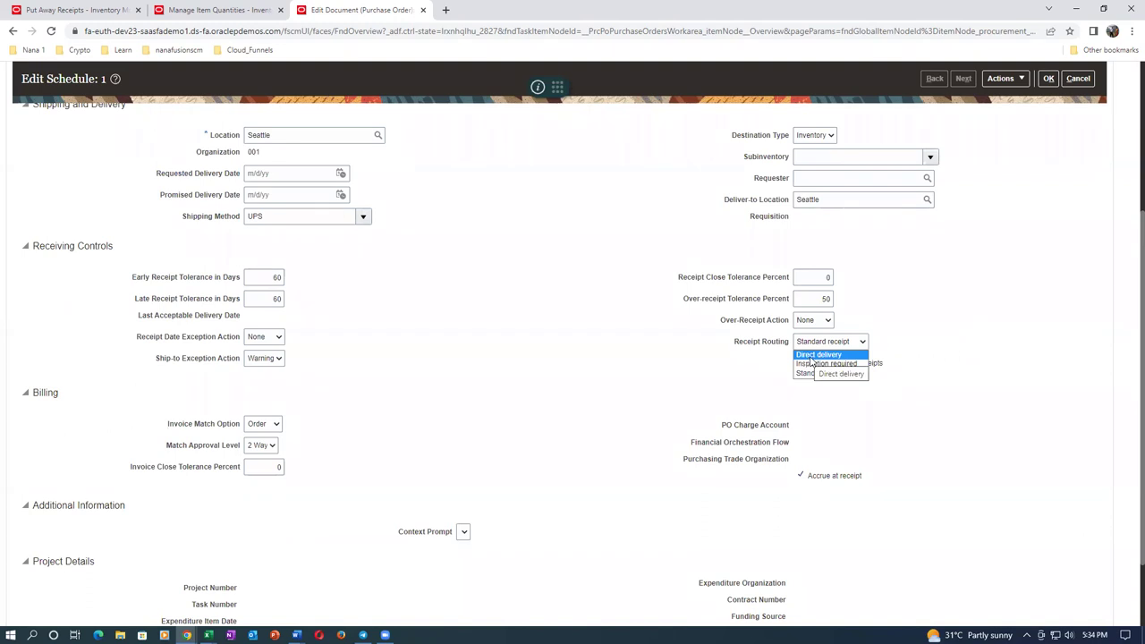
pyautogui.click(814, 353)
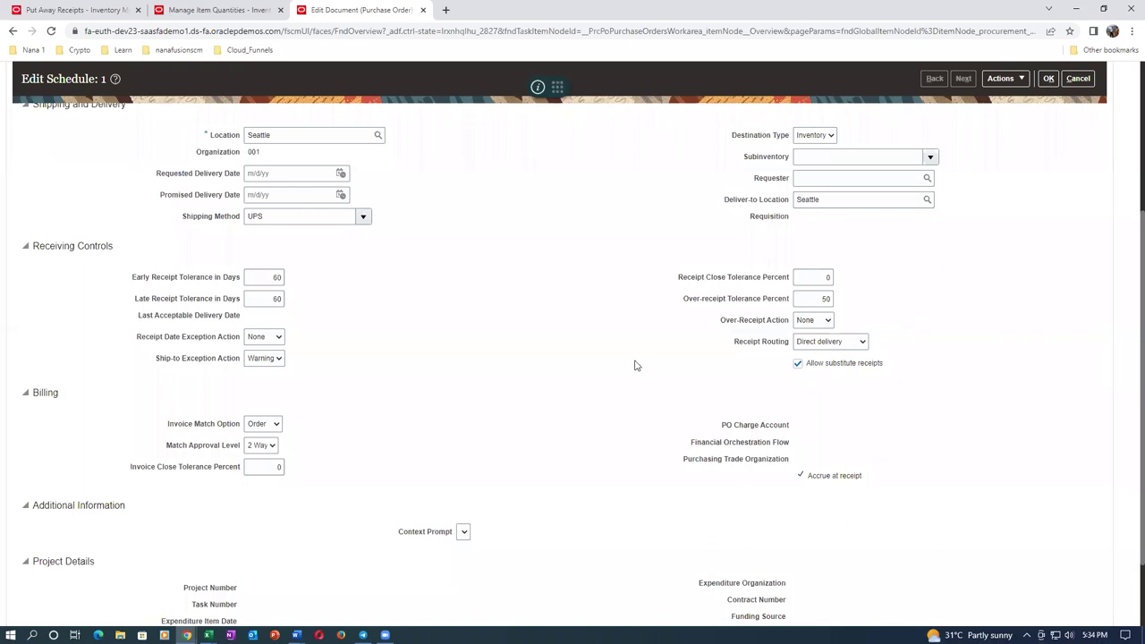
pyautogui.click(1048, 82)
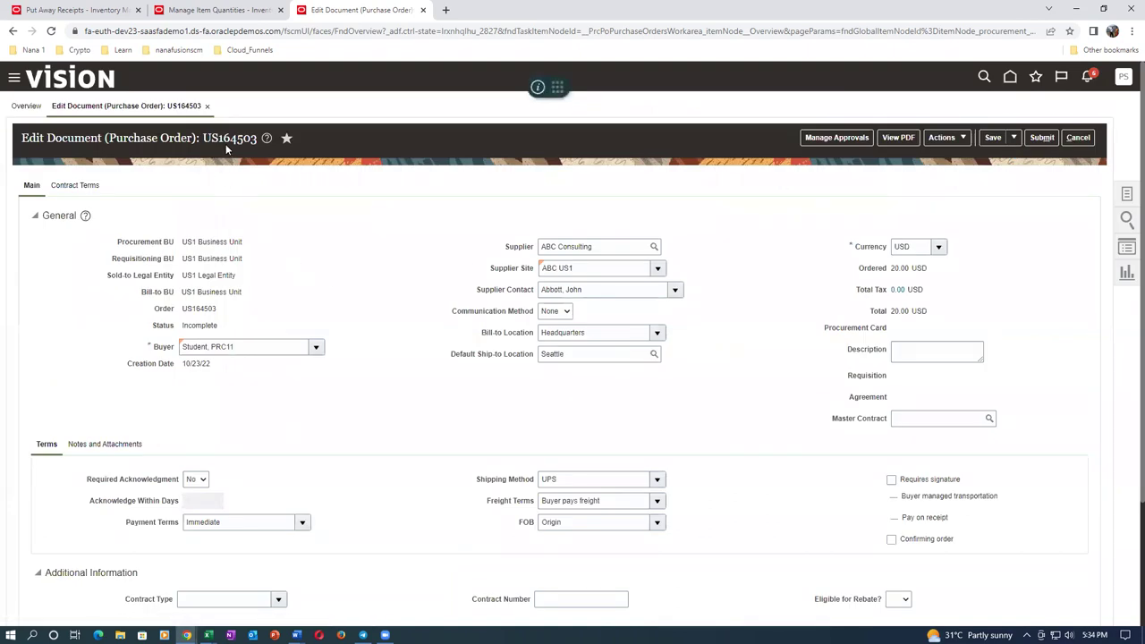
# Add requested delivery date 10/23/22 to the schedule after the missing-date submit error.
pyautogui.click(1041, 137)
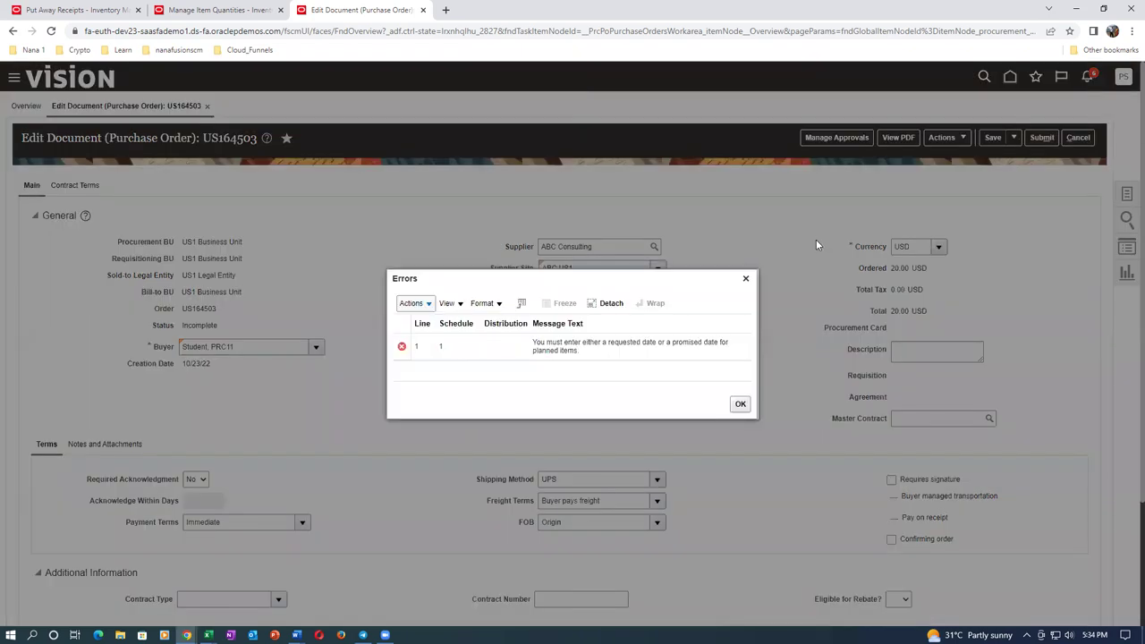
pyautogui.click(740, 403)
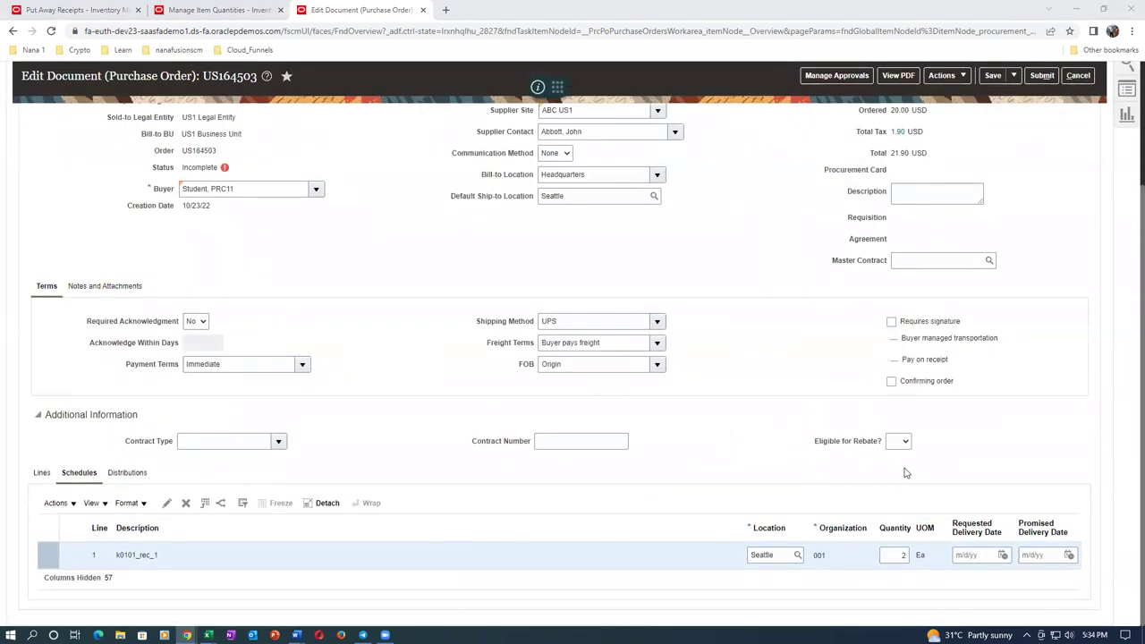
pyautogui.click(1003, 555)
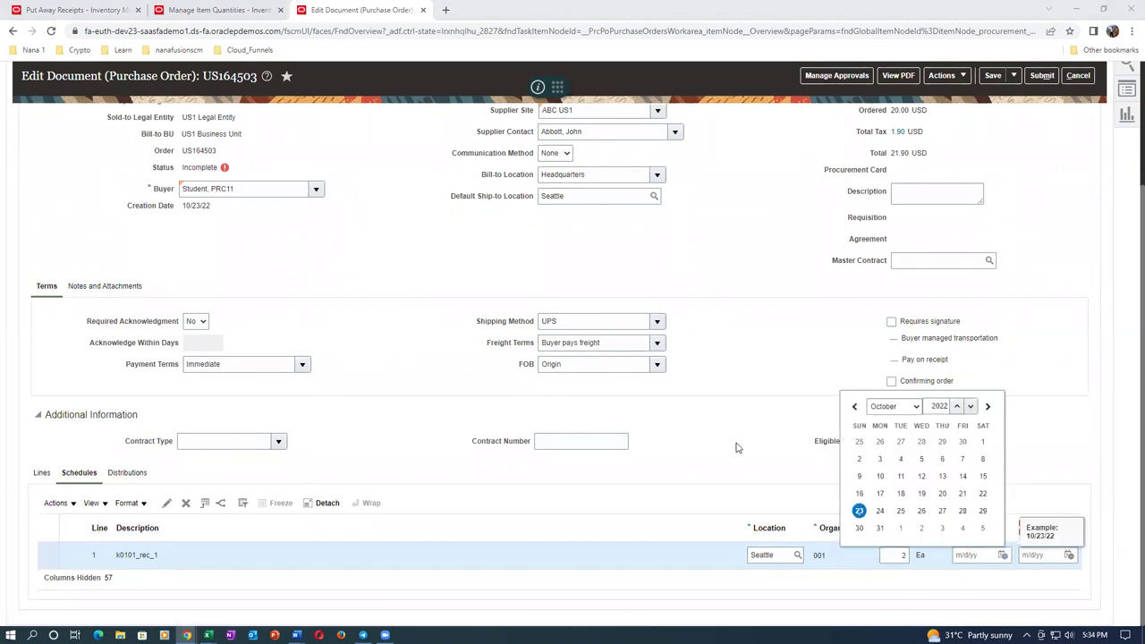
pyautogui.click(859, 510)
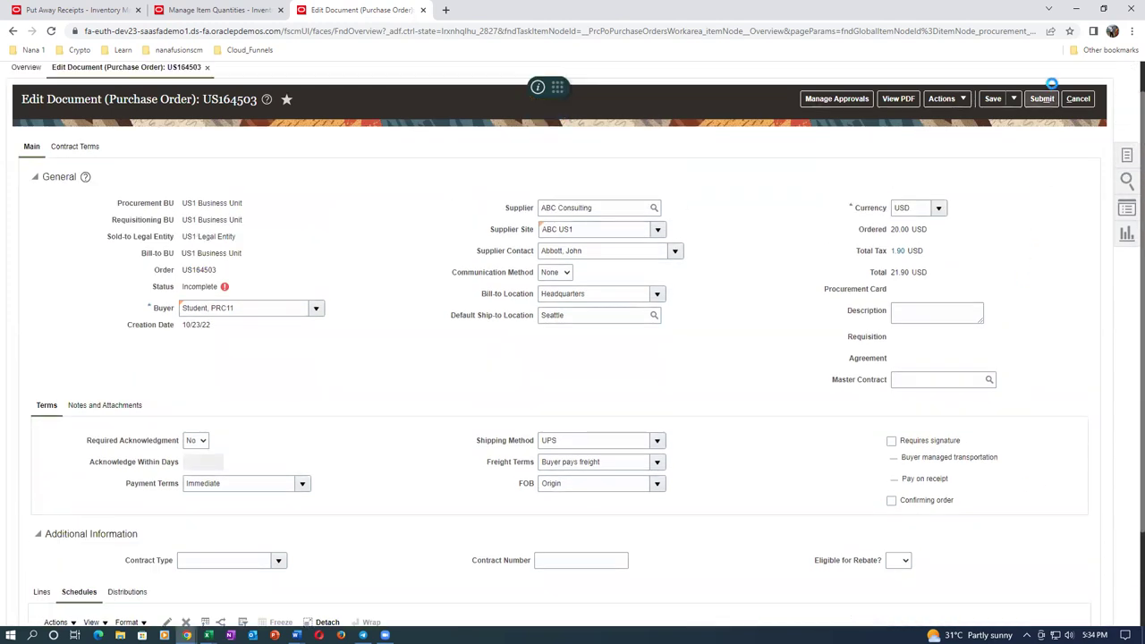
# Submit US164503 for approval and return to Inventory Management.
pyautogui.click(1043, 100)
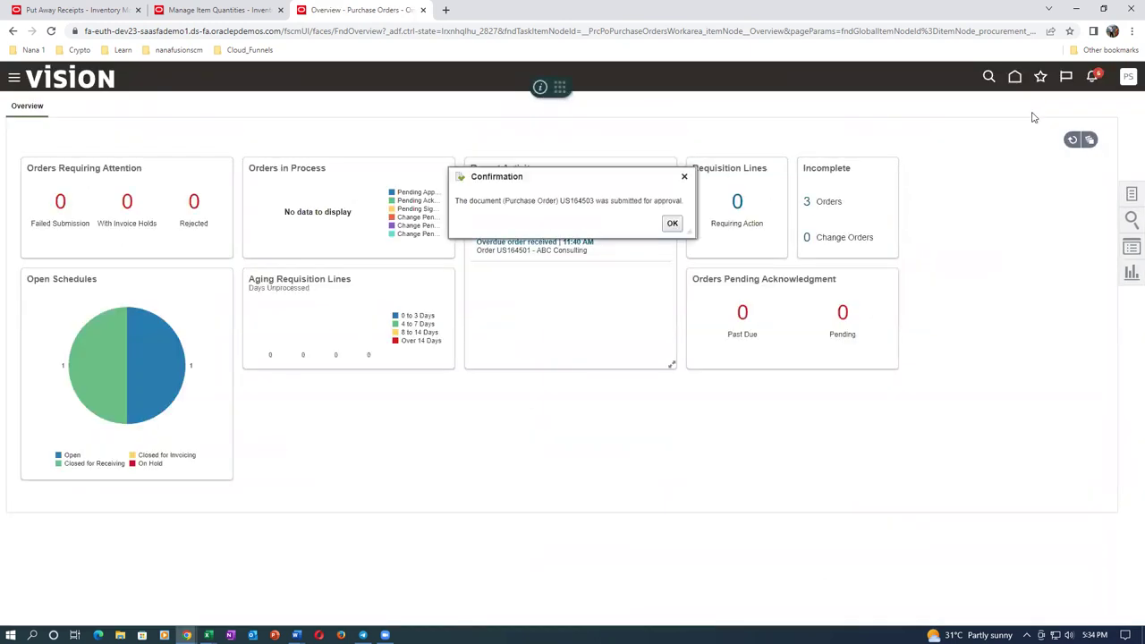
pyautogui.click(671, 224)
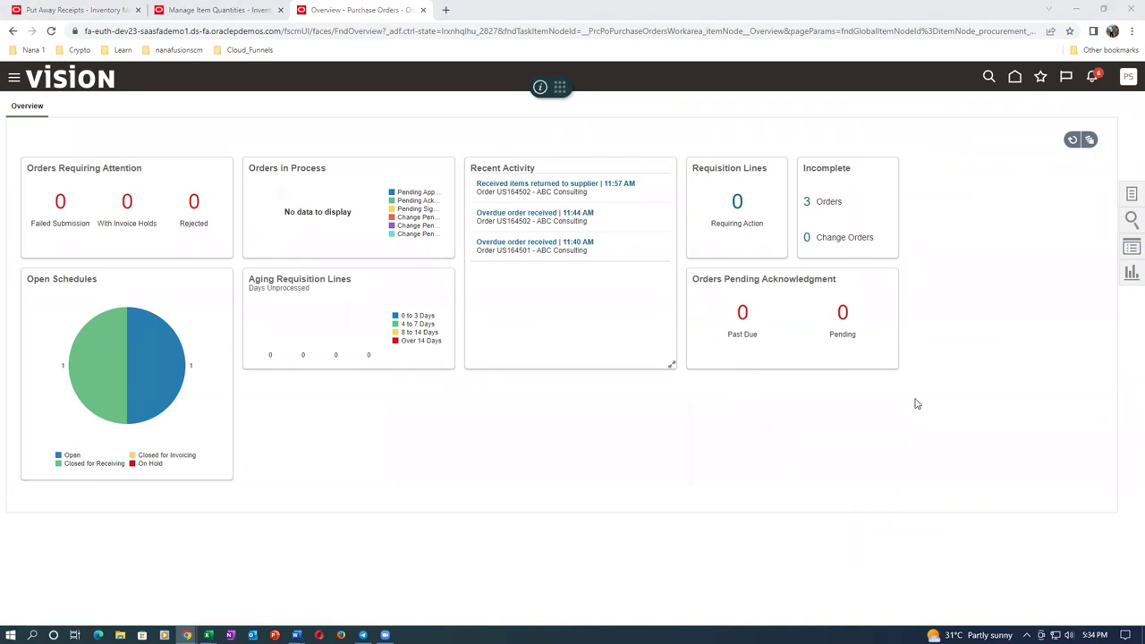
pyautogui.click(107, 10)
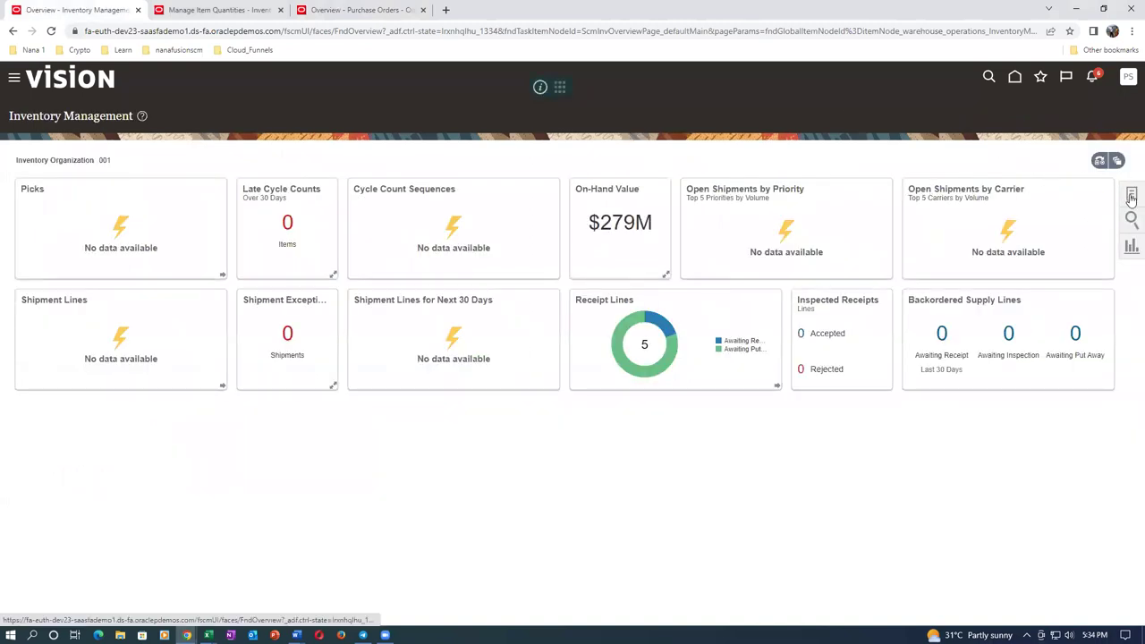
# Find receipt 52156 in Match Unordered Receipts and select its line.
pyautogui.click(1131, 197)
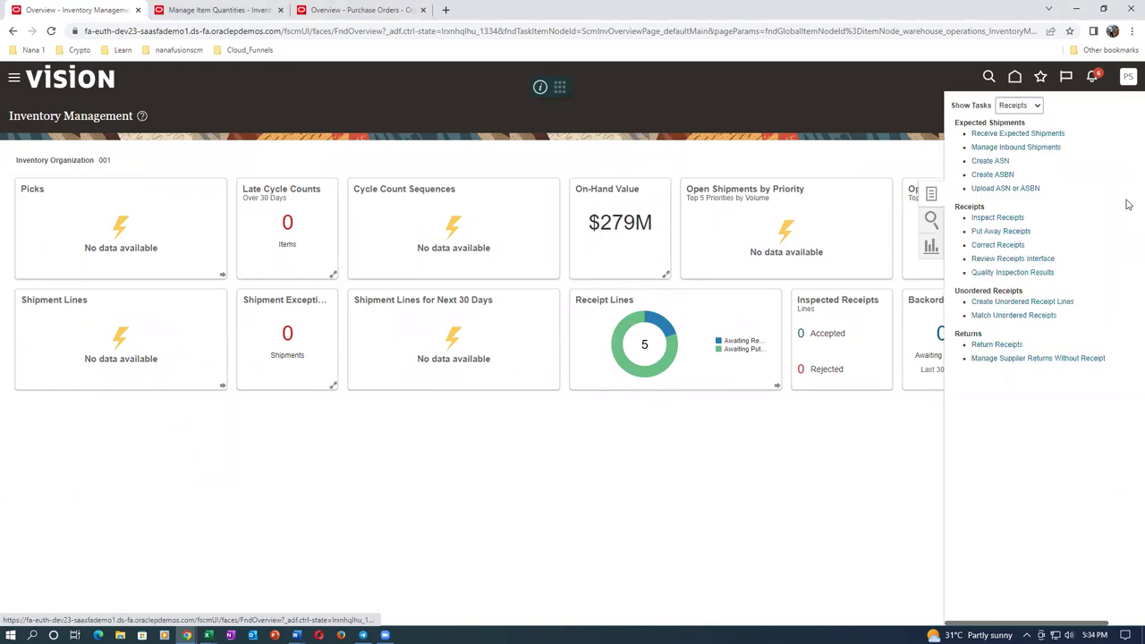
pyautogui.click(1013, 316)
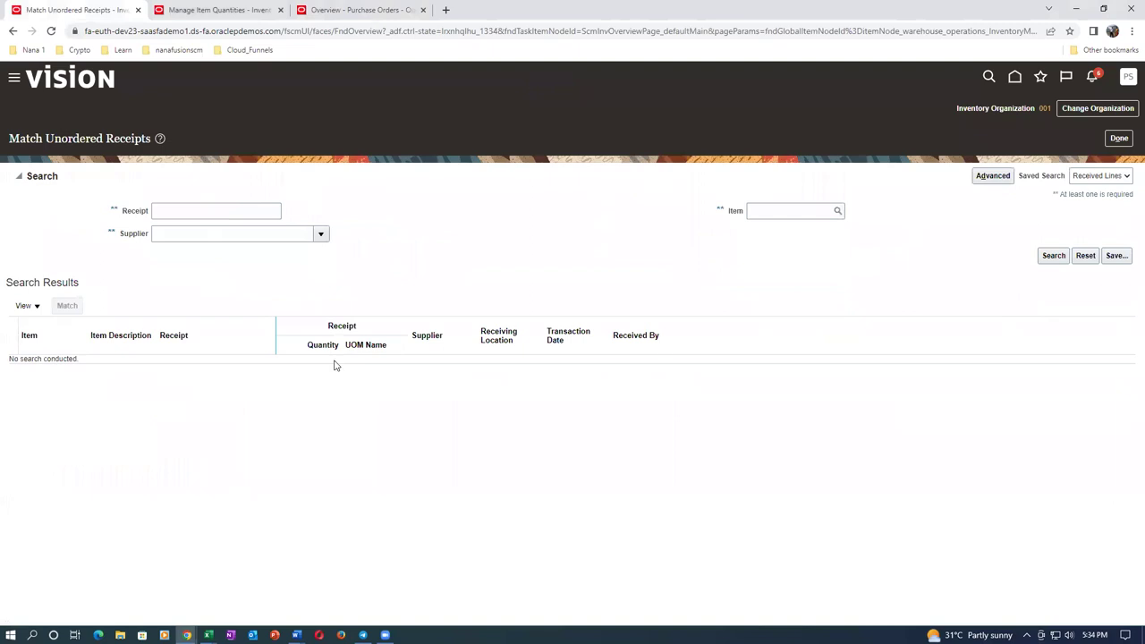
pyautogui.click(213, 211)
pyautogui.write('52156')
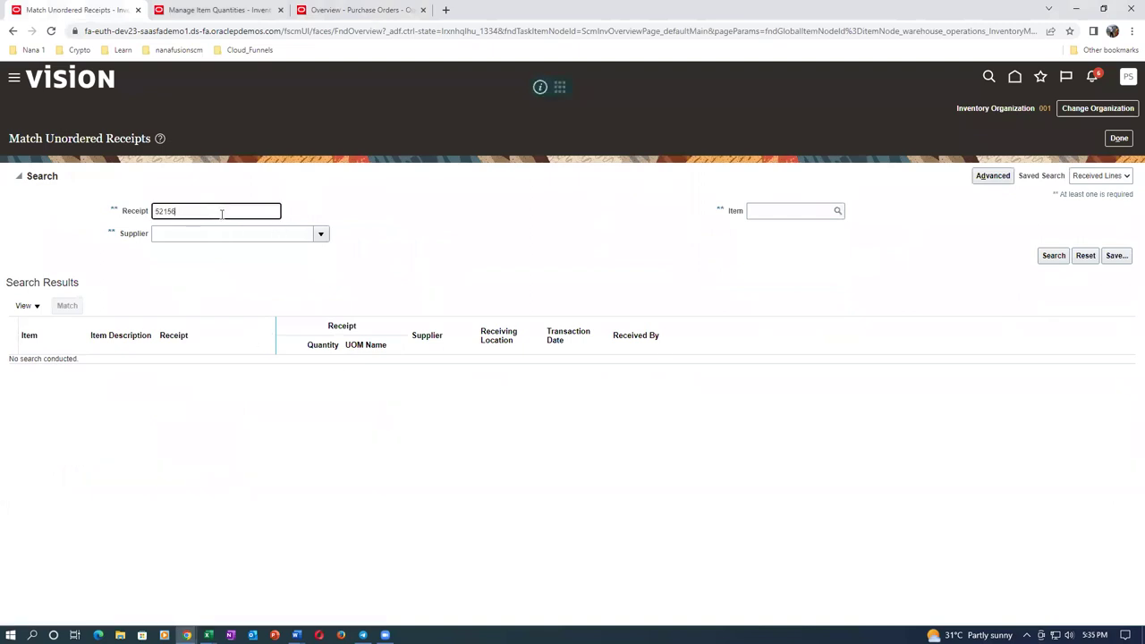
pyautogui.press('Tab')
pyautogui.click(1054, 256)
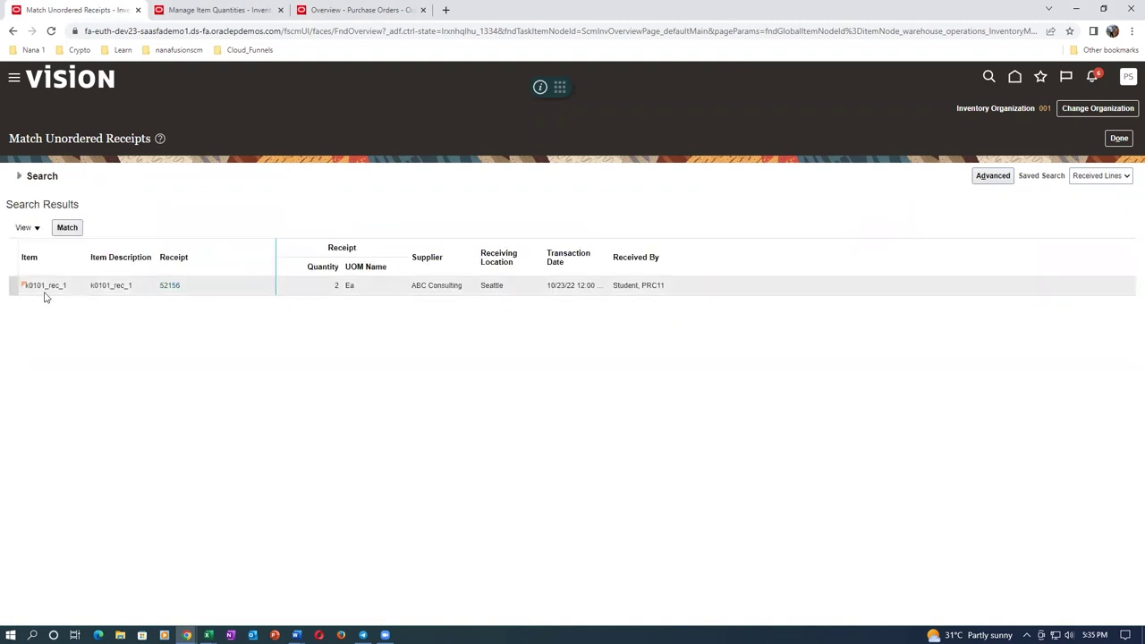
pyautogui.click(18, 293)
pyautogui.click(12, 286)
# Match the receipt line to document number US164503 via the document search.
pyautogui.click(68, 228)
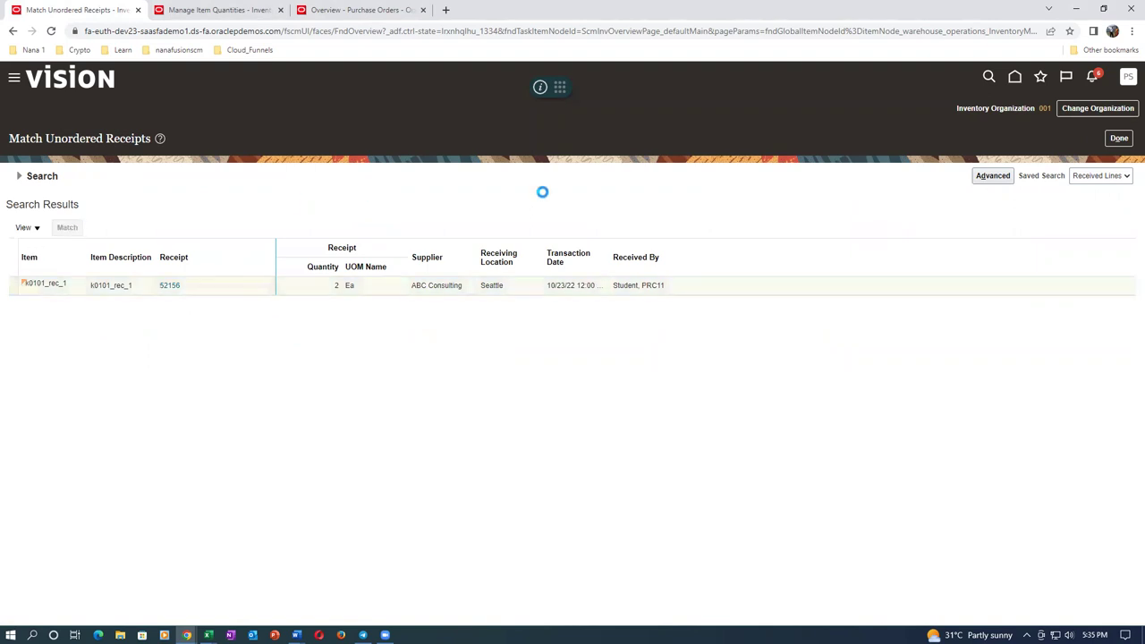
pyautogui.click(756, 237)
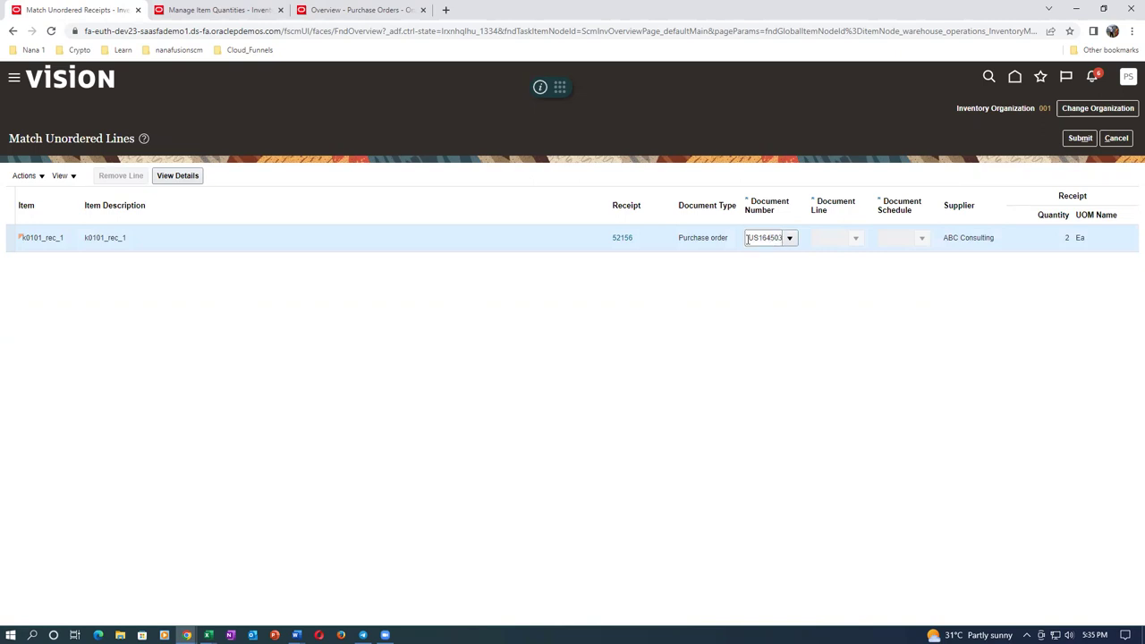
pyautogui.click(747, 287)
pyautogui.click(554, 323)
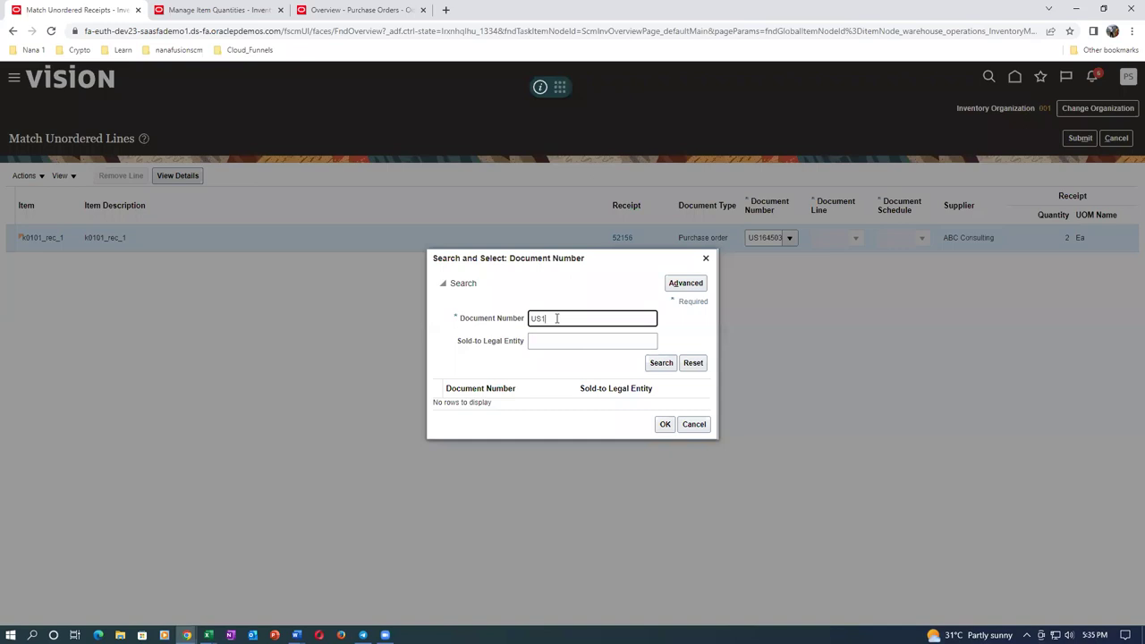
pyautogui.click(661, 363)
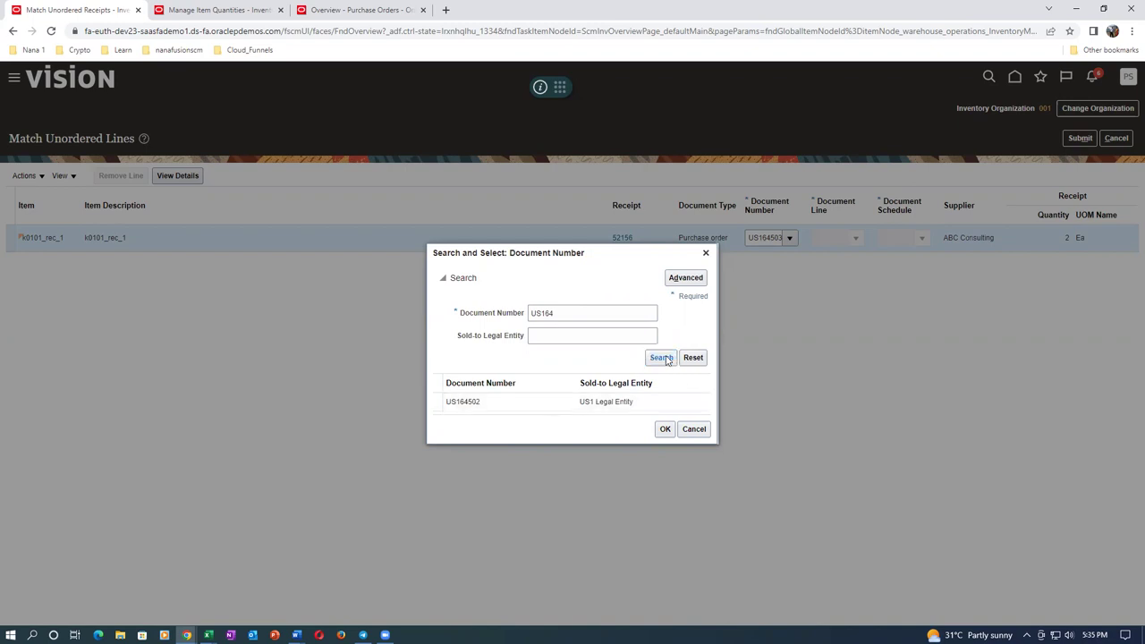
pyautogui.click(663, 360)
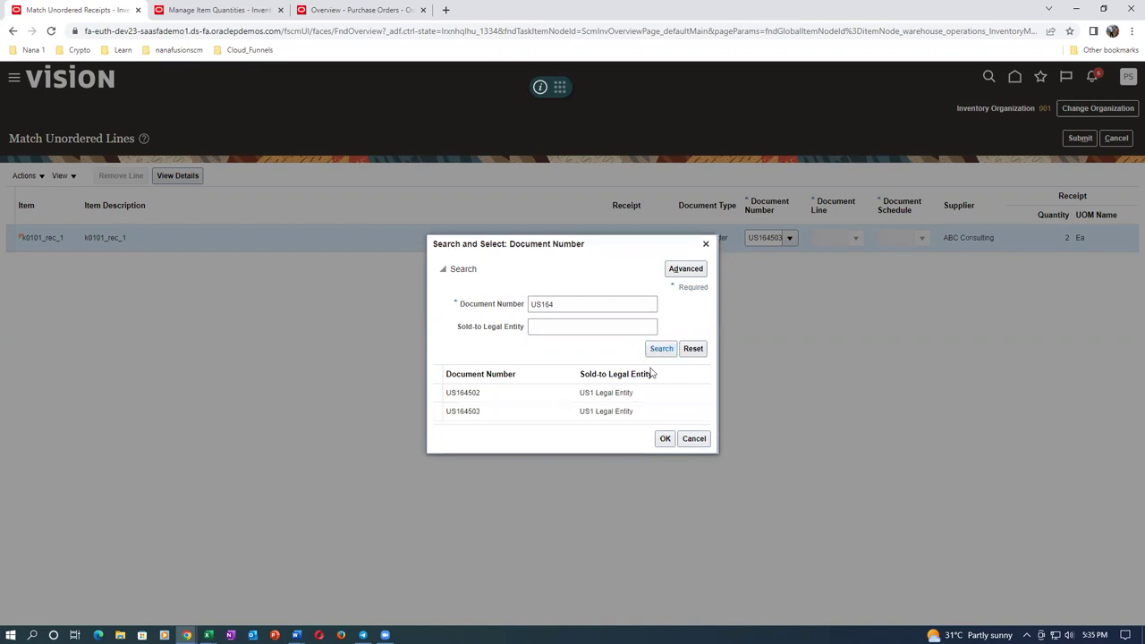
pyautogui.click(499, 416)
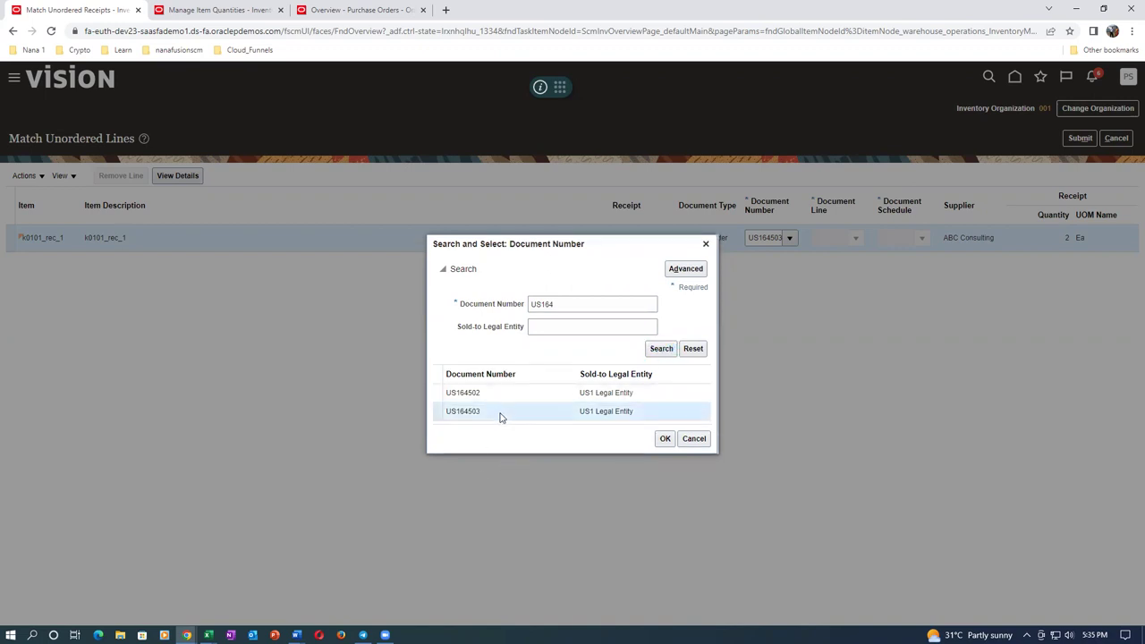
pyautogui.click(664, 438)
# Enter document line 1 and schedule 1 for the match.
pyautogui.click(823, 240)
pyautogui.write('1')
pyautogui.press('Tab')
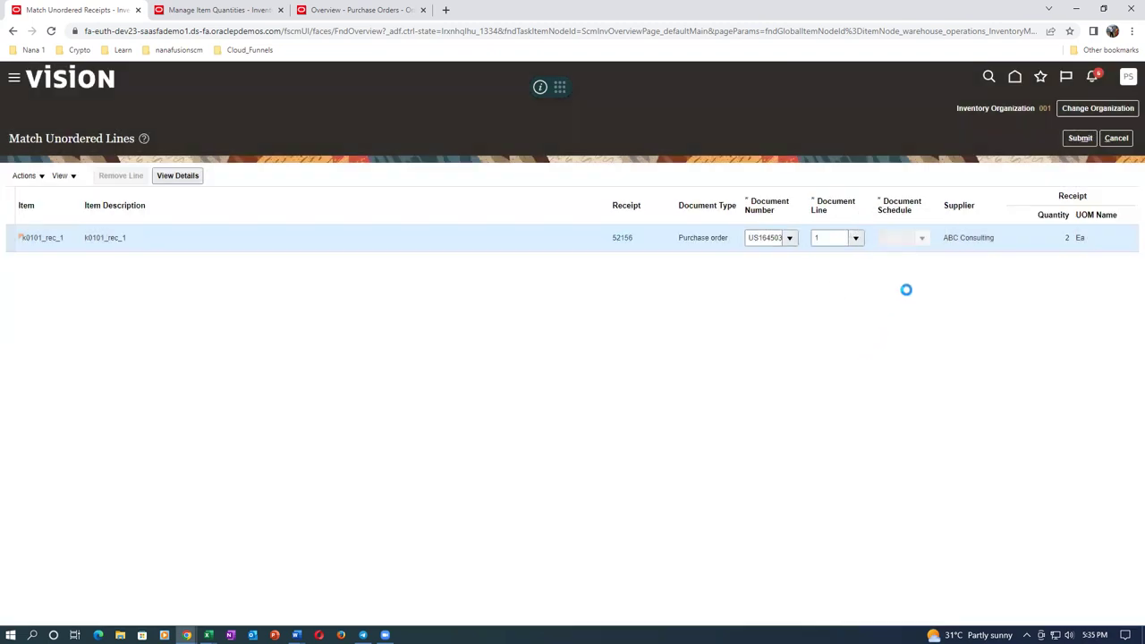
pyautogui.click(899, 238)
pyautogui.write('1')
pyautogui.press('Tab')
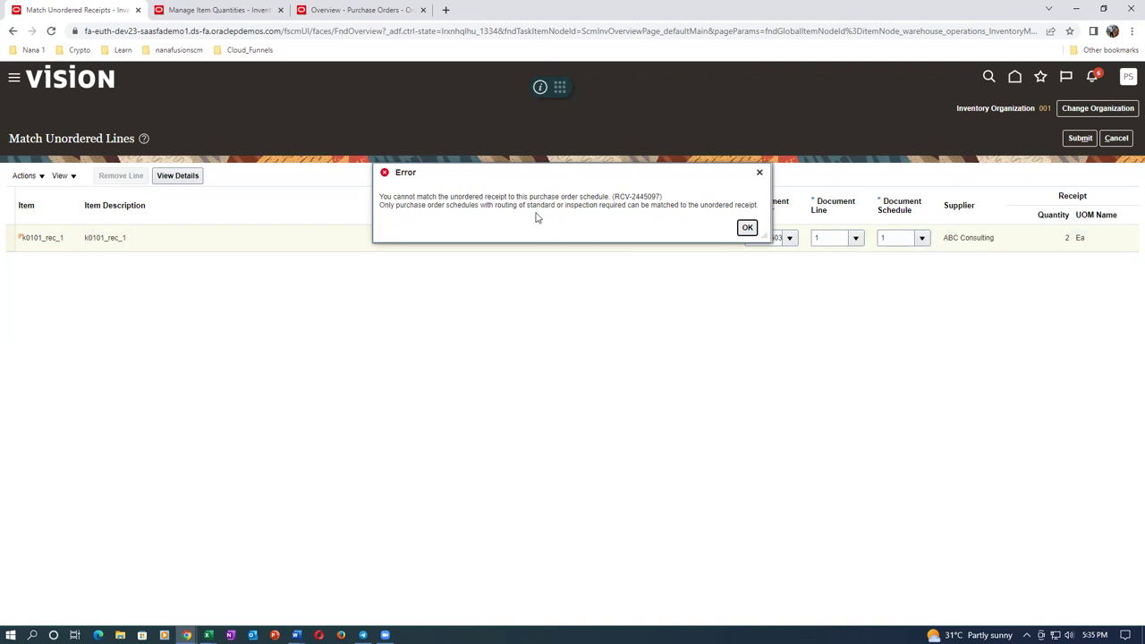
# Review routing error RCV-2445097, dismiss it, and switch to the Purchase Orders overview.
pyautogui.moveTo(525, 204); pyautogui.dragTo(623, 197)
pyautogui.click(614, 207)
pyautogui.moveTo(526, 205); pyautogui.dragTo(598, 207)
pyautogui.click(746, 229)
pyautogui.click(345, 11)
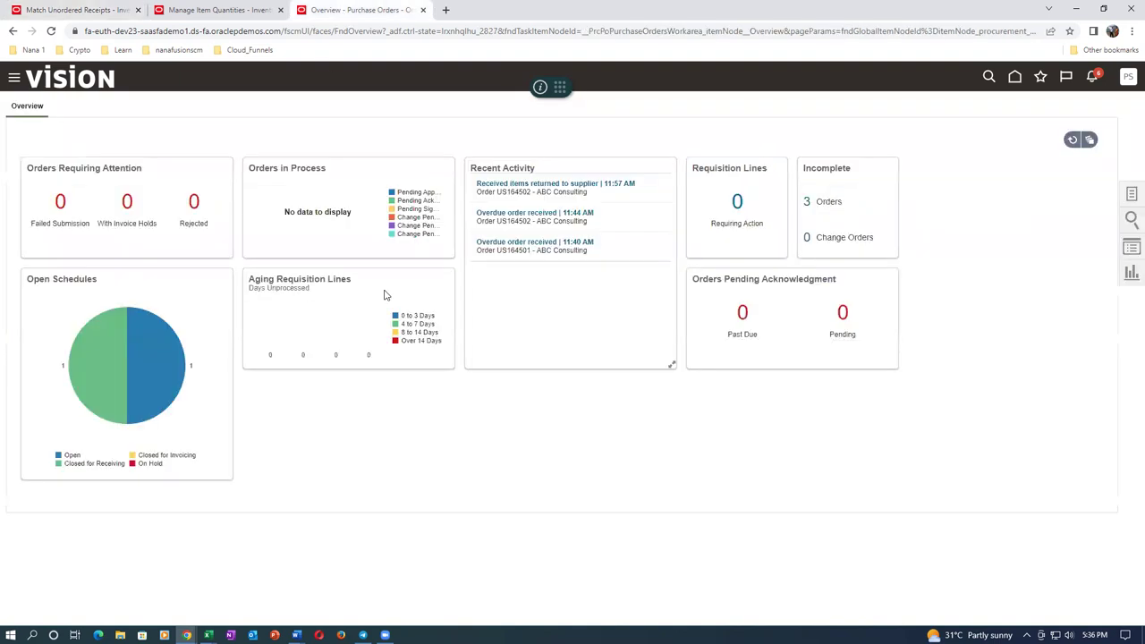
# Search Manage Orders for US164503 and accept creating change order 1 to edit it.
pyautogui.click(1128, 196)
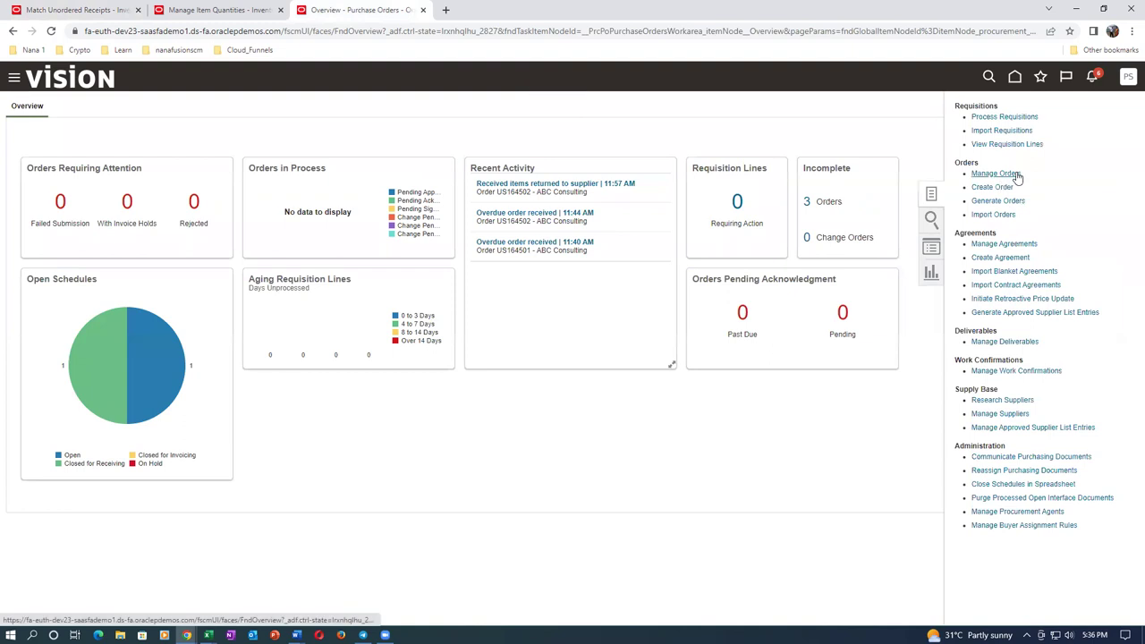
pyautogui.click(1008, 174)
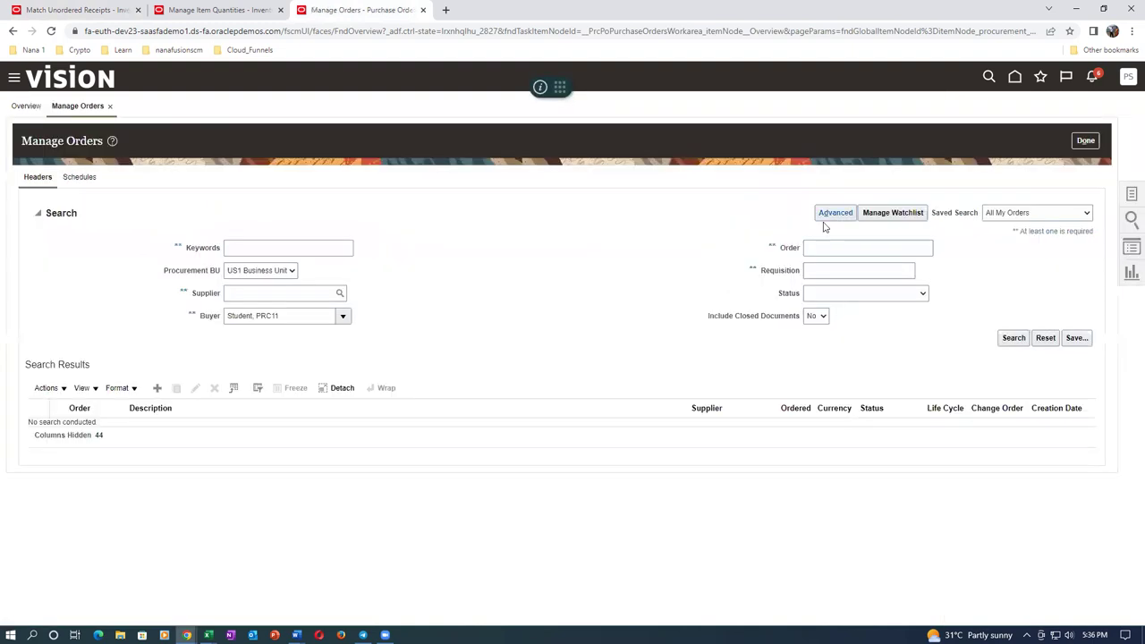
pyautogui.click(832, 247)
pyautogui.write('US164503')
pyautogui.press('Tab')
pyautogui.click(1011, 338)
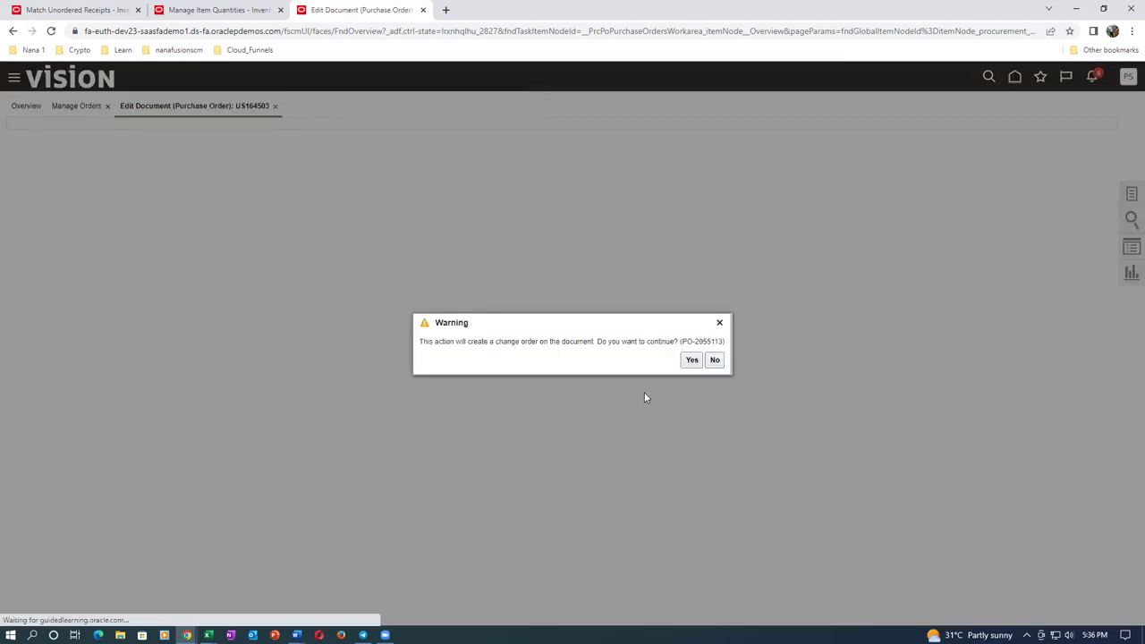
pyautogui.click(691, 361)
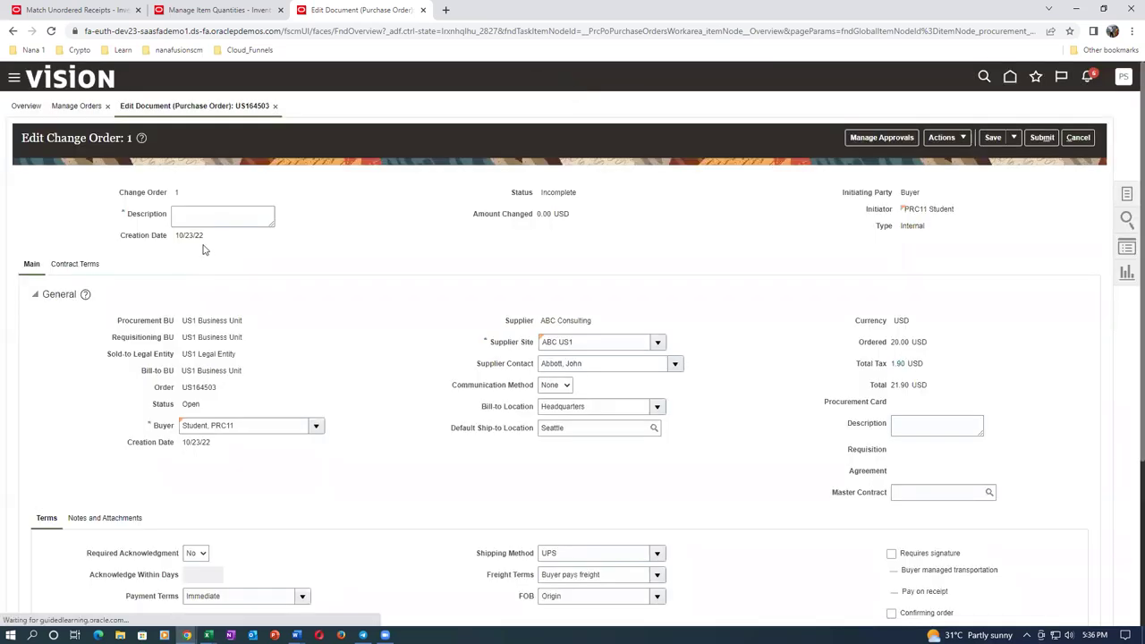
# Enter a description for the receipt routing change order.
pyautogui.click(204, 218)
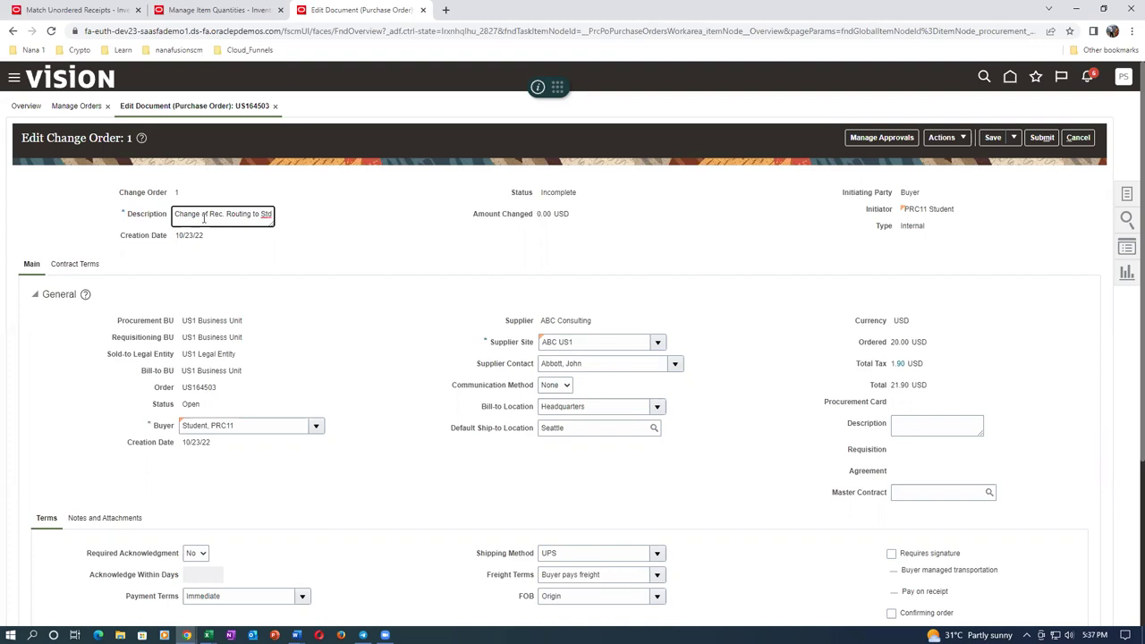
pyautogui.click(289, 257)
pyautogui.scroll(-3, 311, 282)
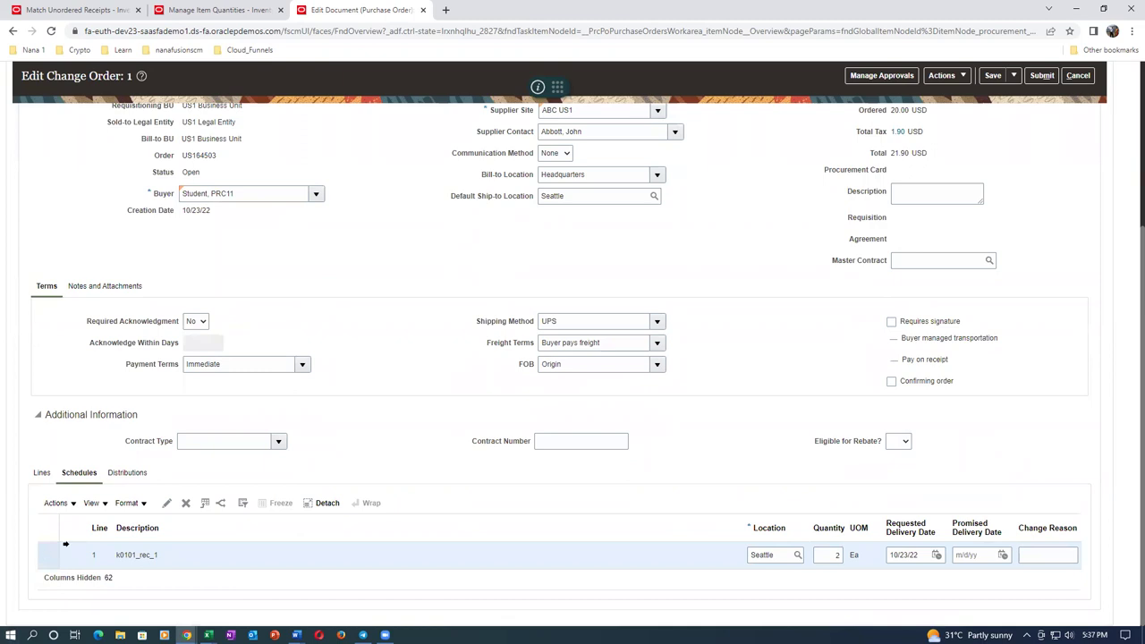
# Set schedule 1 receipt routing to Standard receipt and submit the change order.
pyautogui.click(166, 504)
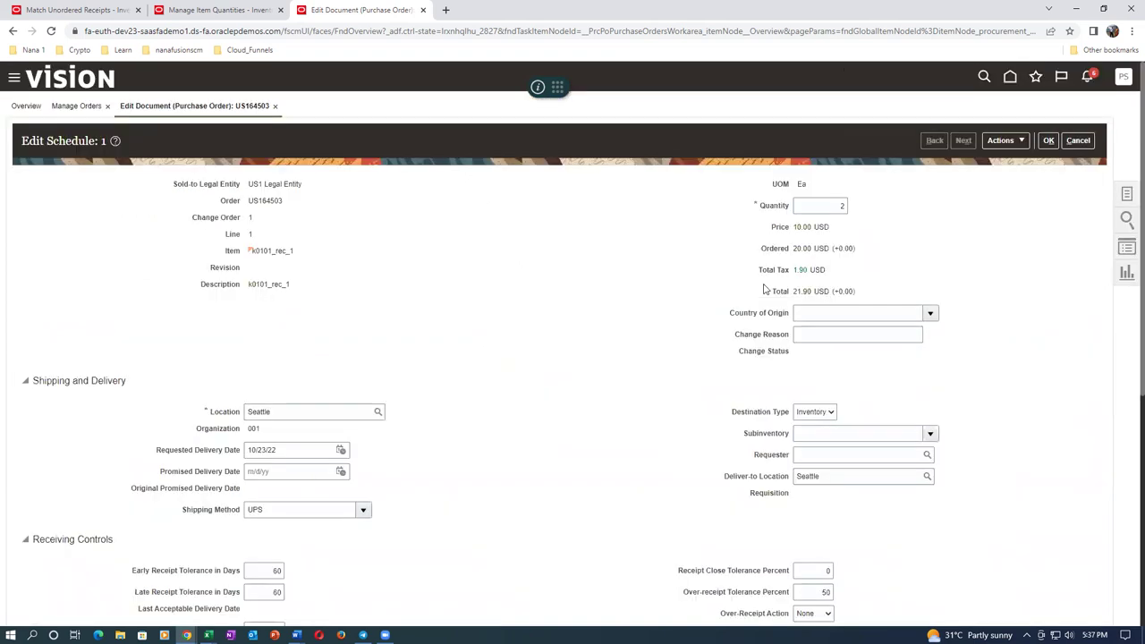
pyautogui.scroll(-3, 764, 295)
pyautogui.click(821, 457)
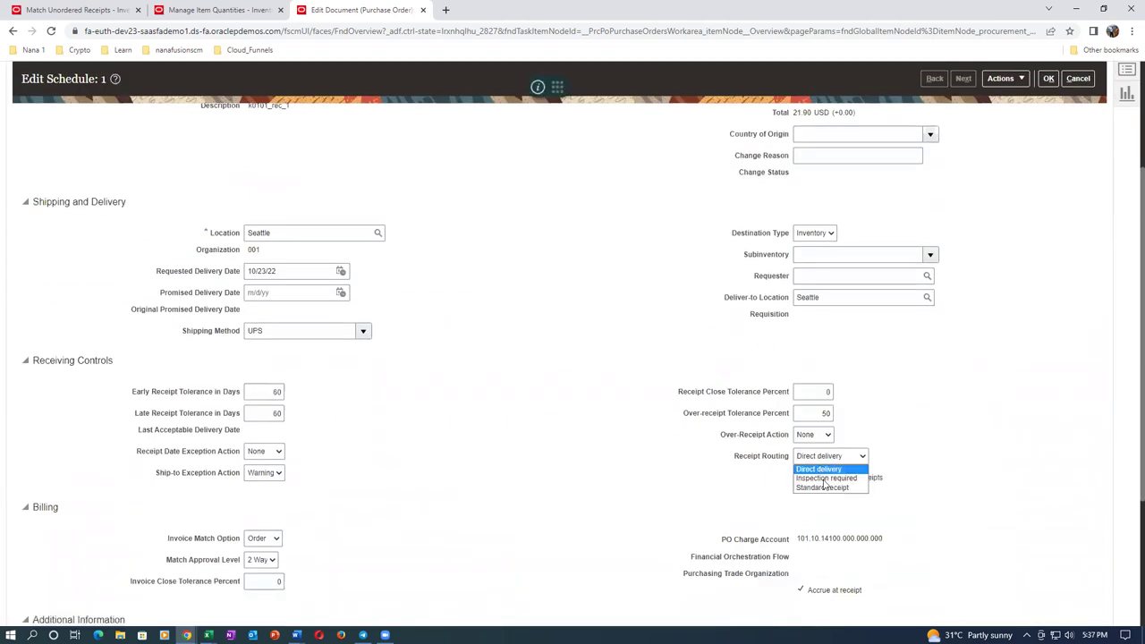
pyautogui.click(827, 490)
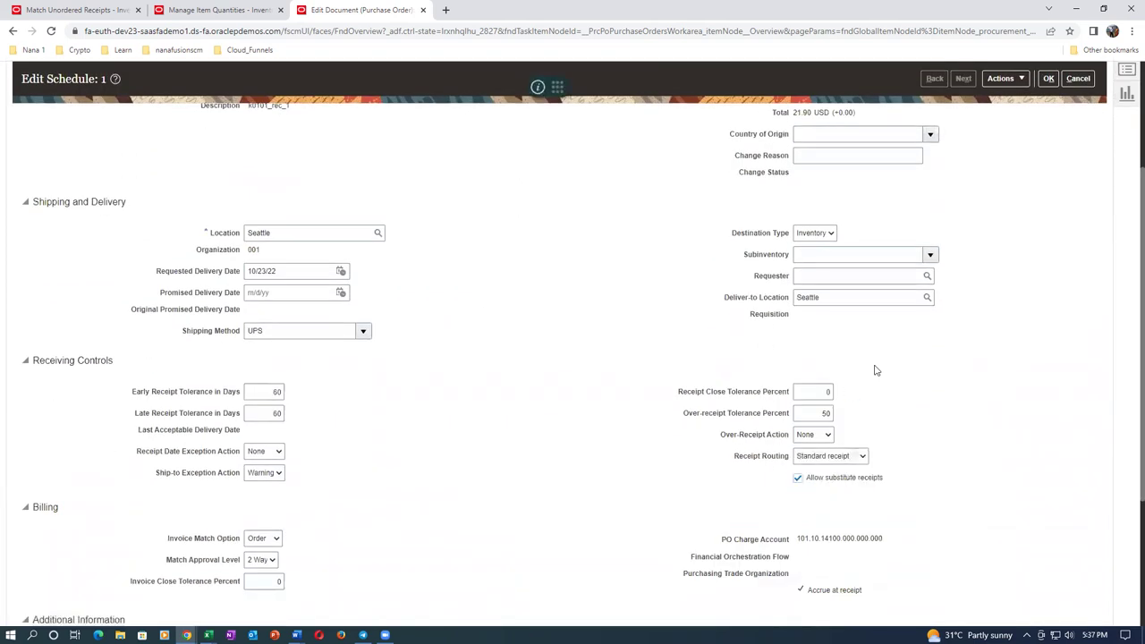
pyautogui.scroll(2, 1028, 211)
pyautogui.click(1048, 141)
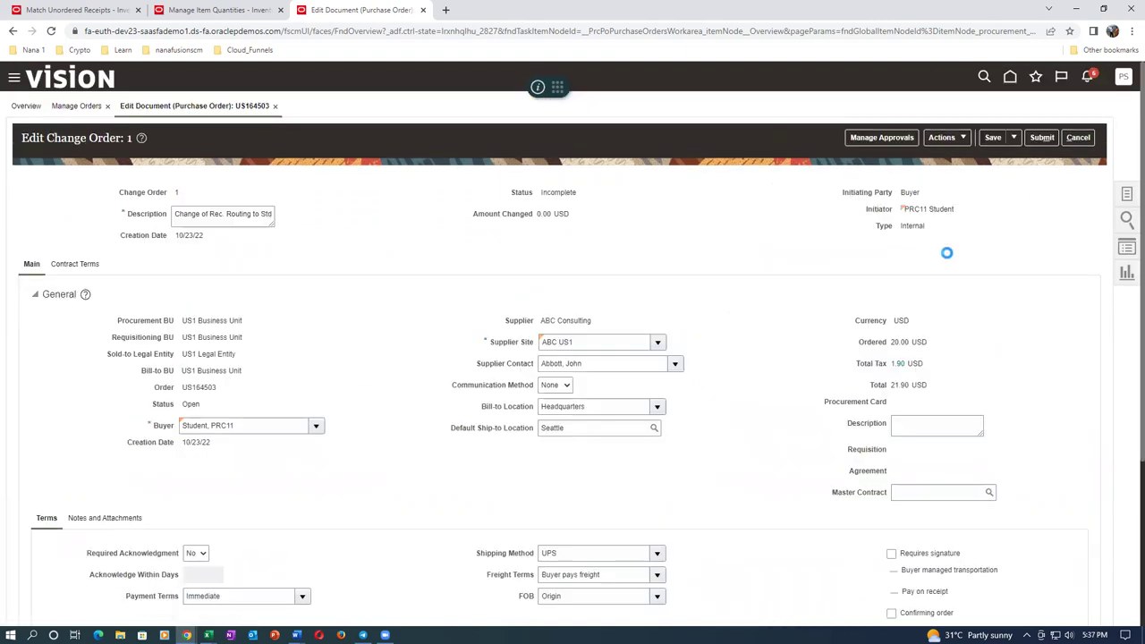
pyautogui.click(1042, 139)
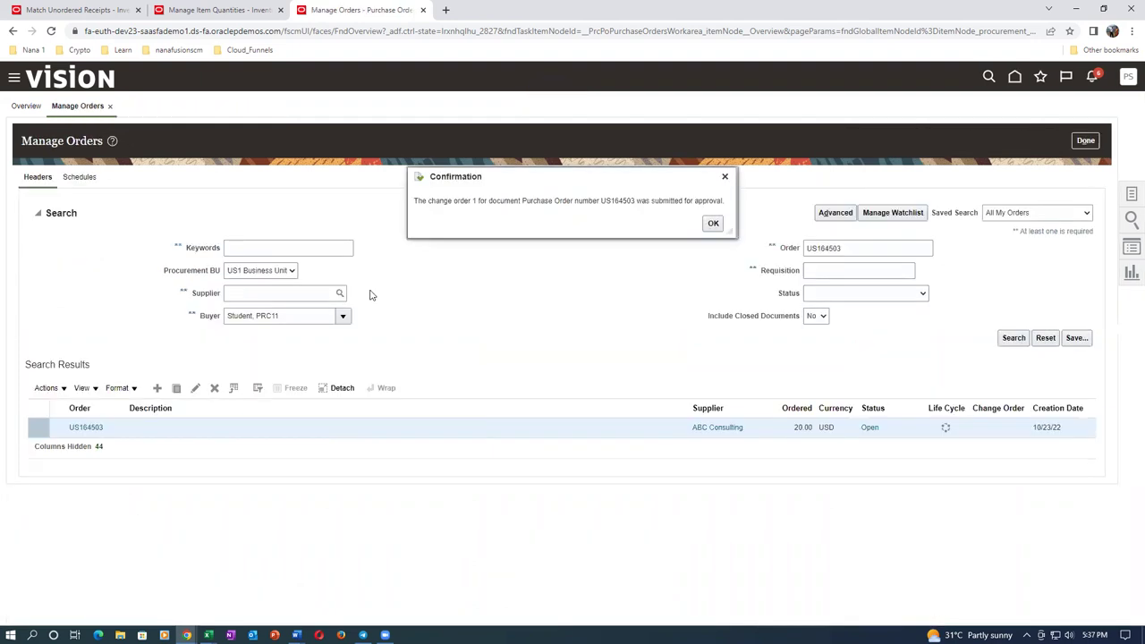
# Rerun the US164503 search to check the pending change order, then return to Match Unordered Receipts.
pyautogui.click(713, 224)
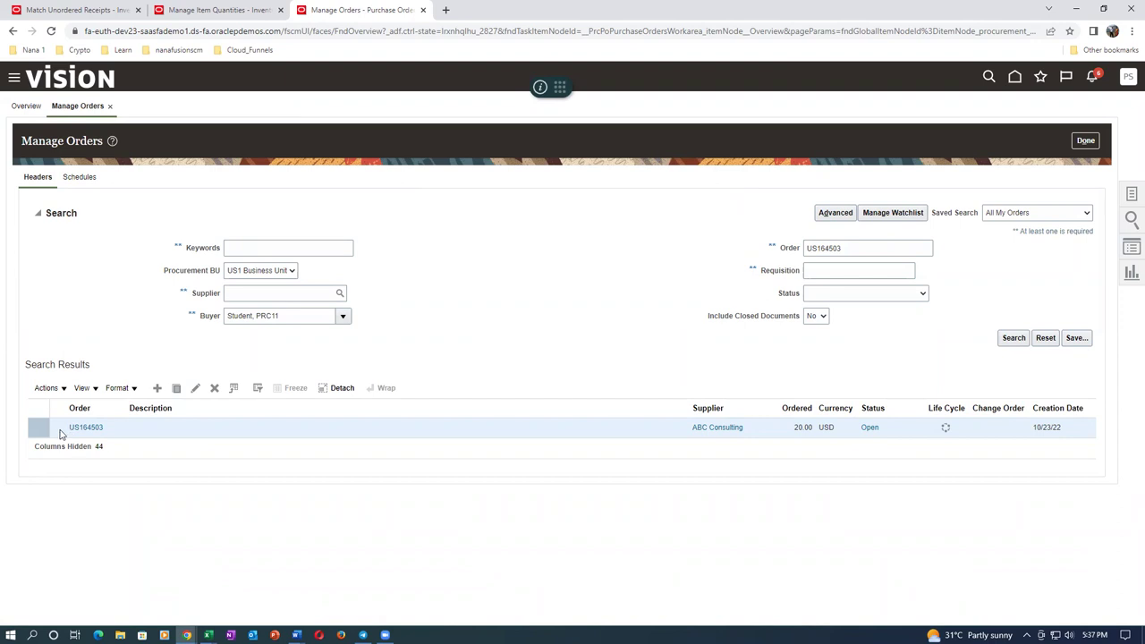
pyautogui.click(1013, 338)
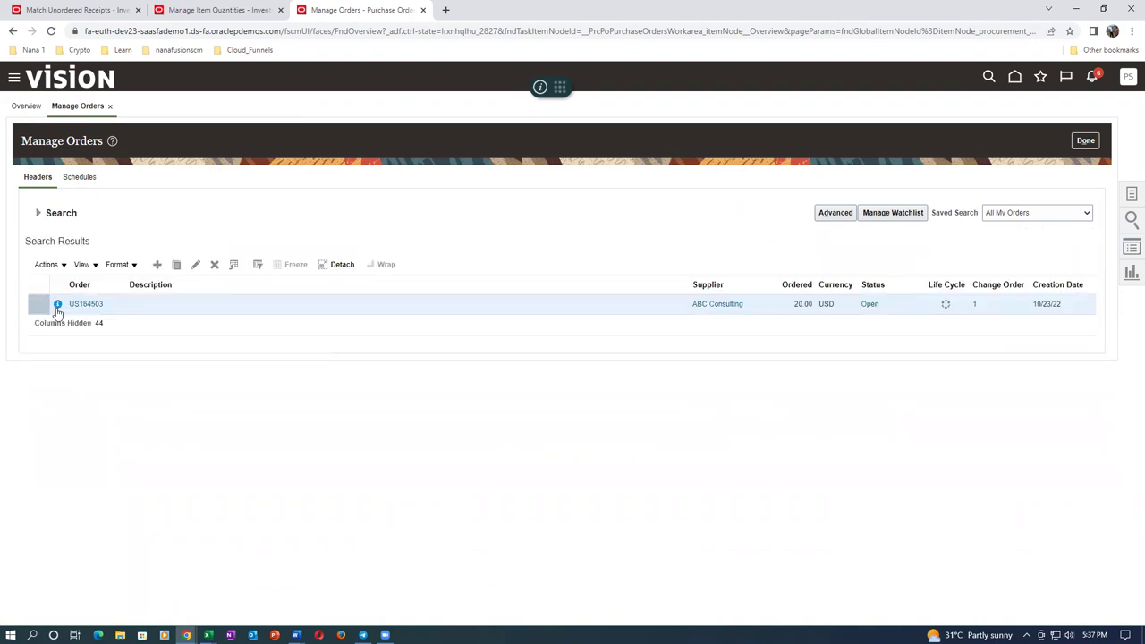
pyautogui.moveTo(57, 306)
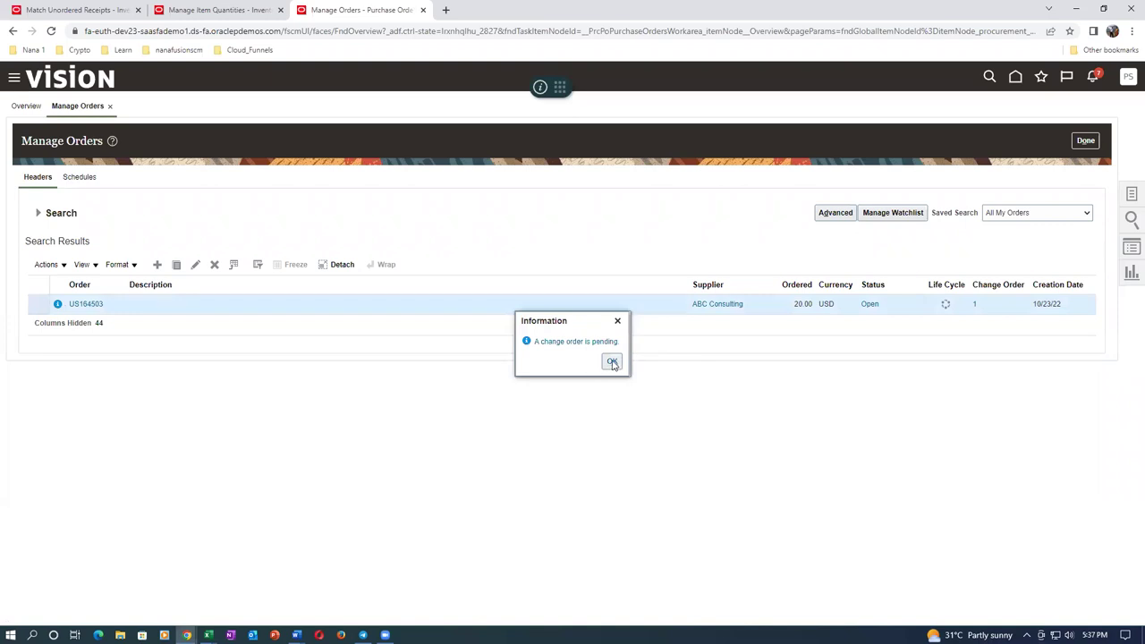
pyautogui.click(612, 362)
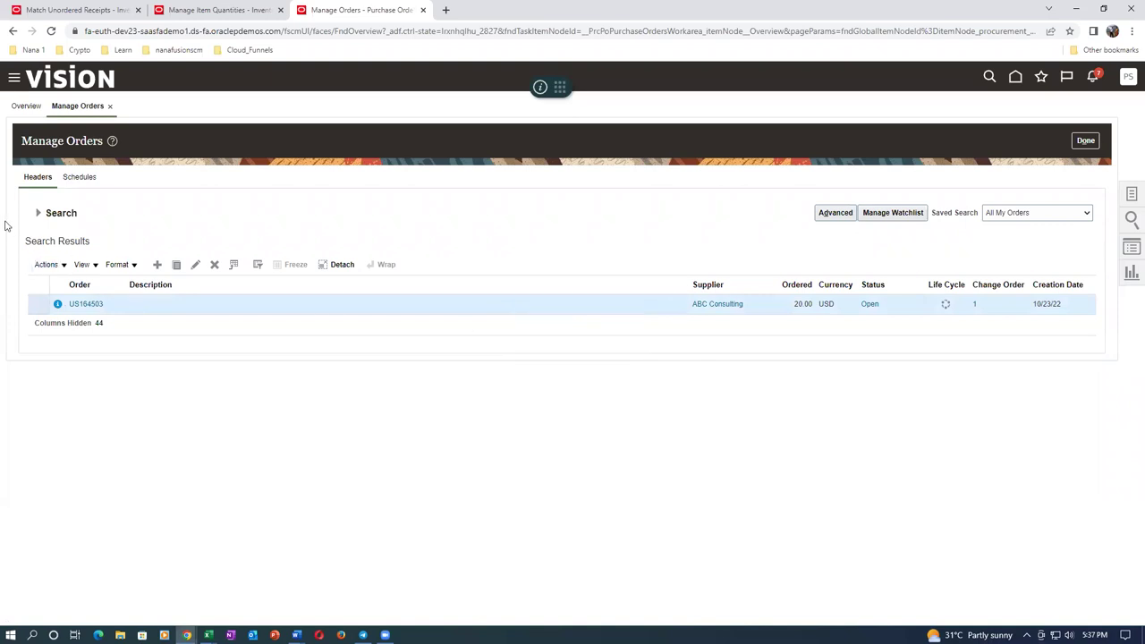
pyautogui.click(38, 214)
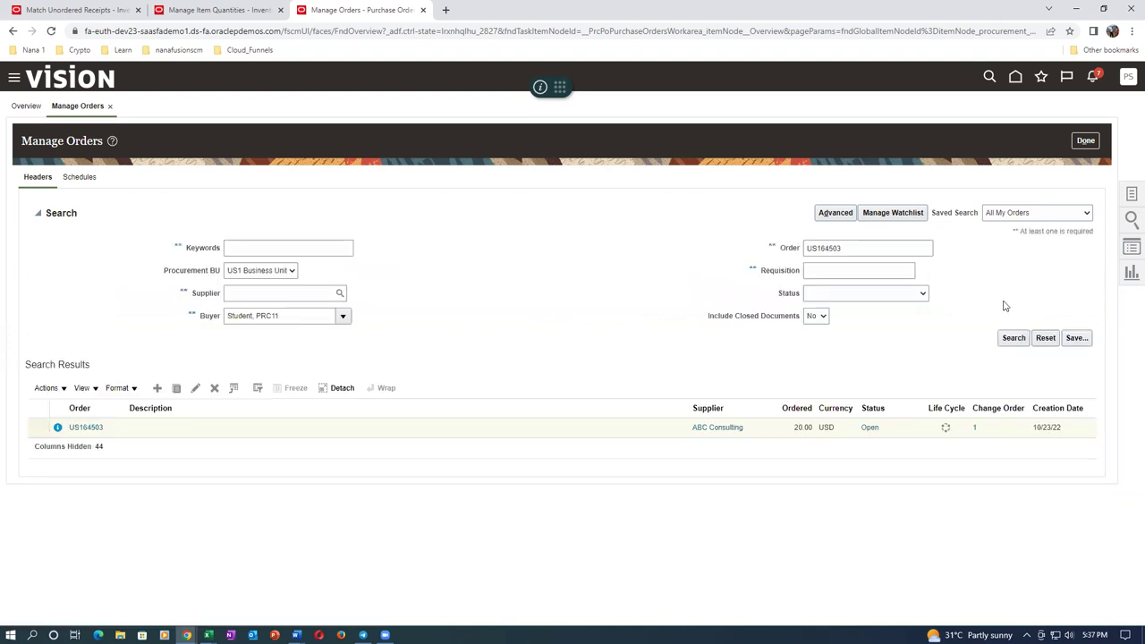
pyautogui.click(1011, 338)
pyautogui.click(38, 214)
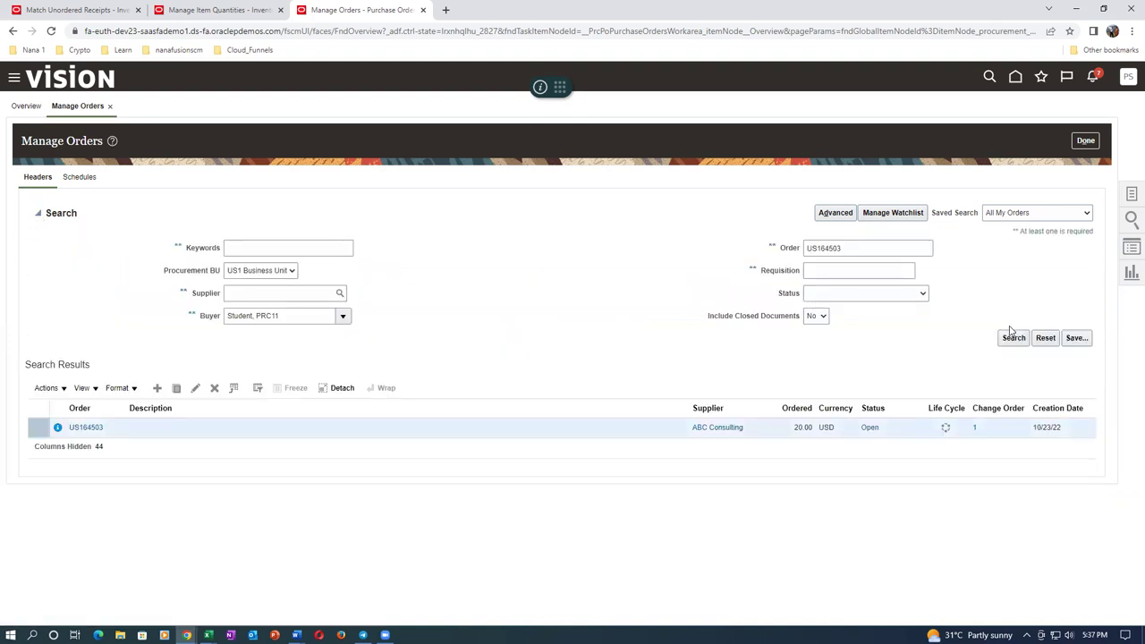
pyautogui.click(1023, 338)
pyautogui.click(37, 215)
pyautogui.click(1010, 340)
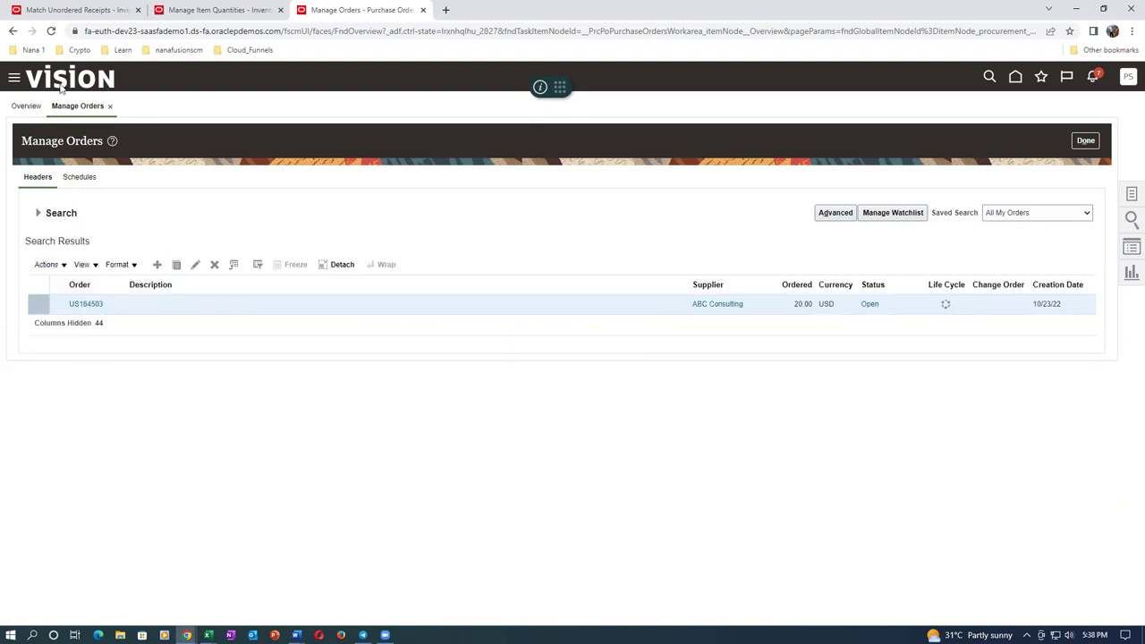
pyautogui.click(52, 12)
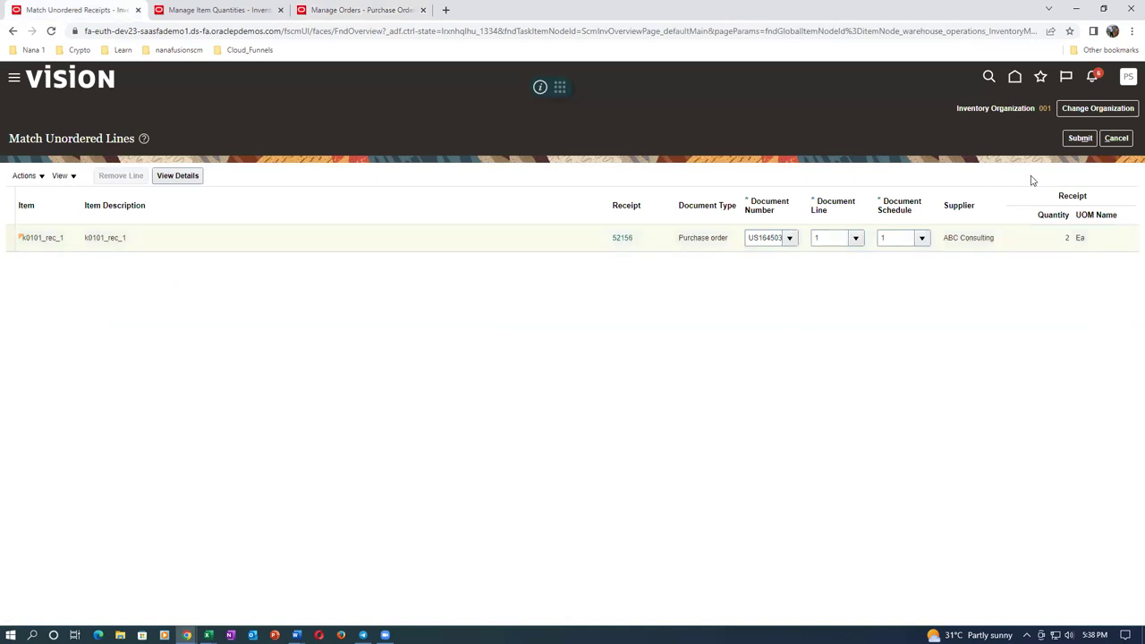
# Abandon the failed match after the missing quantity error and leave the page.
pyautogui.click(1084, 140)
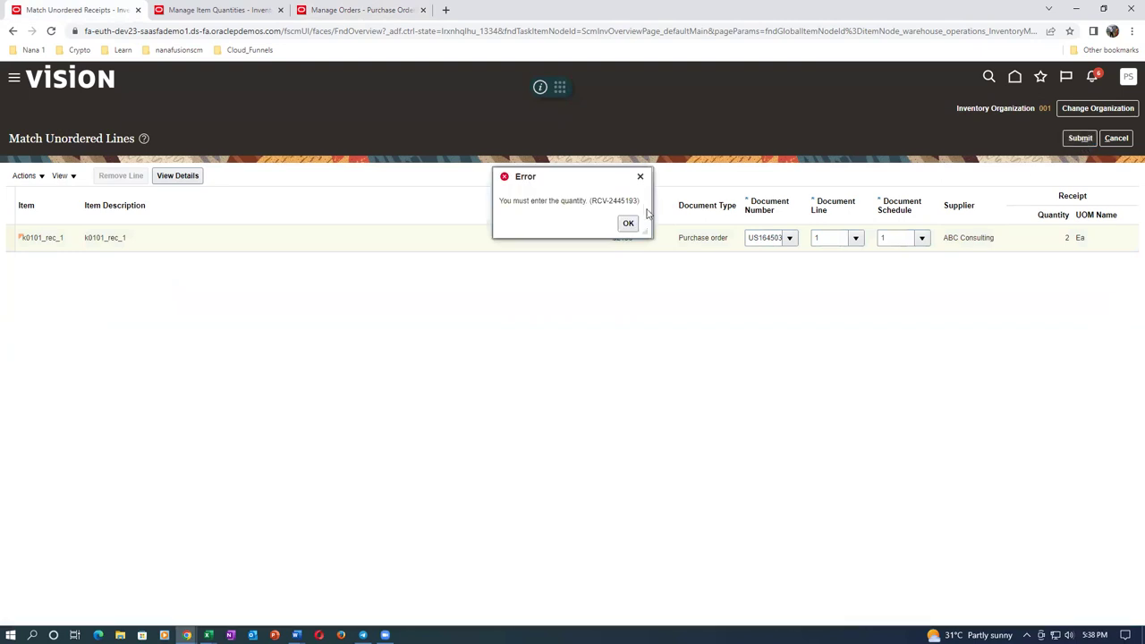
pyautogui.click(628, 224)
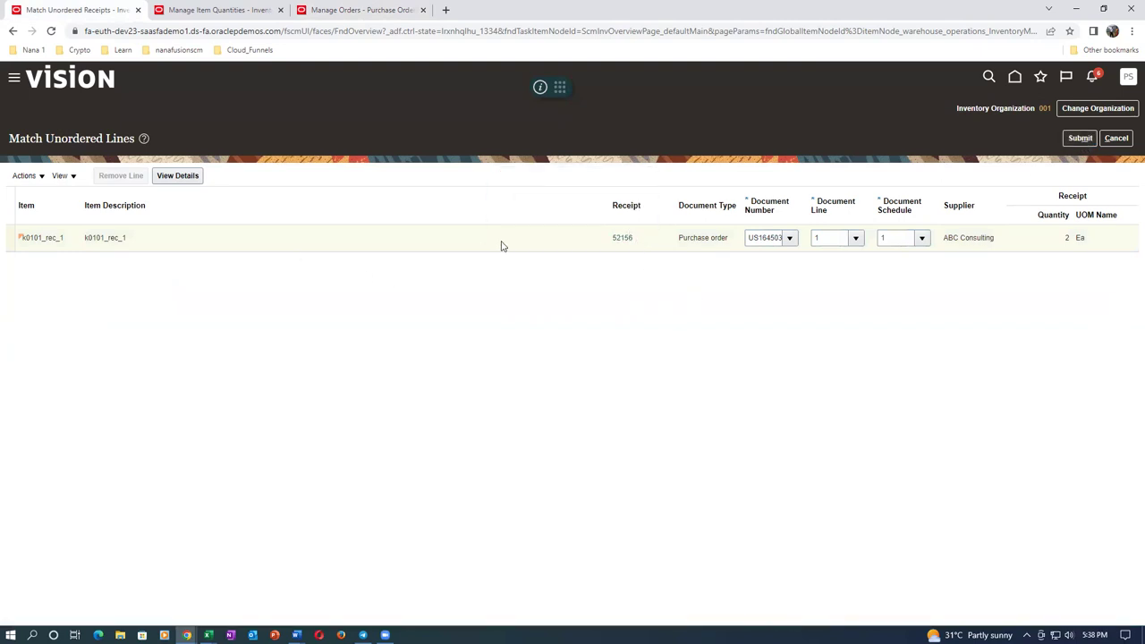
pyautogui.click(1116, 141)
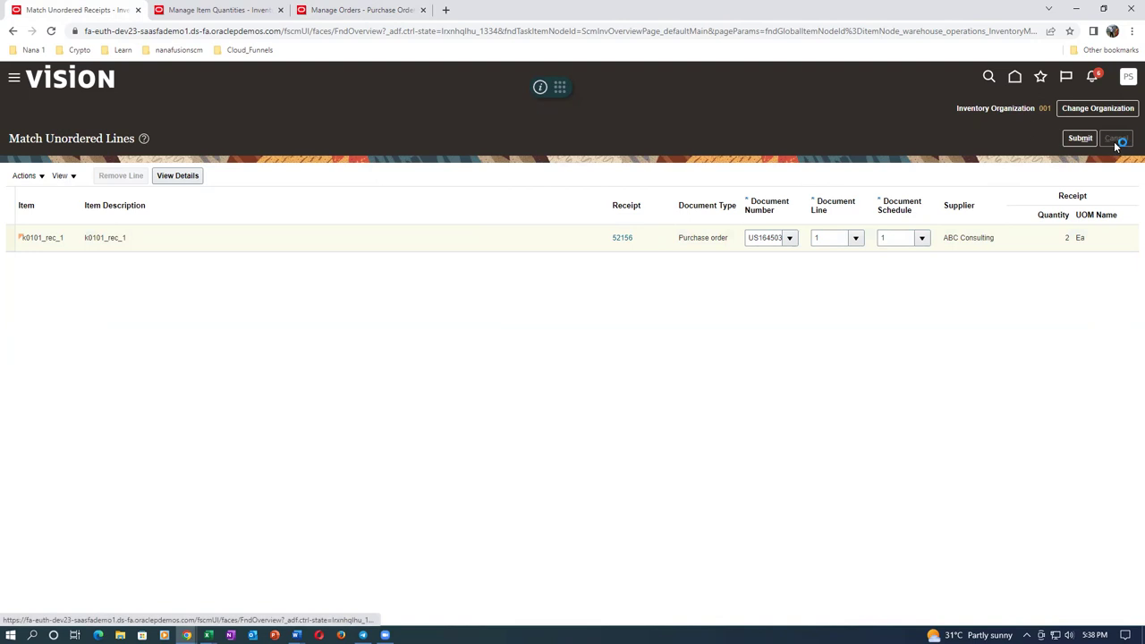
pyautogui.click(1118, 139)
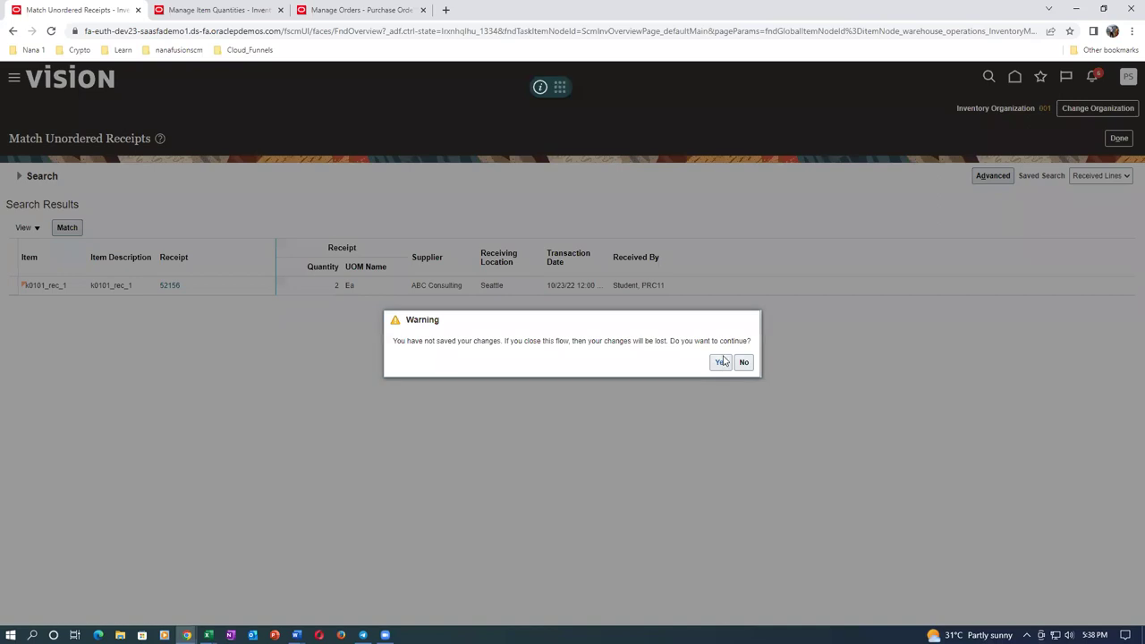
pyautogui.click(722, 361)
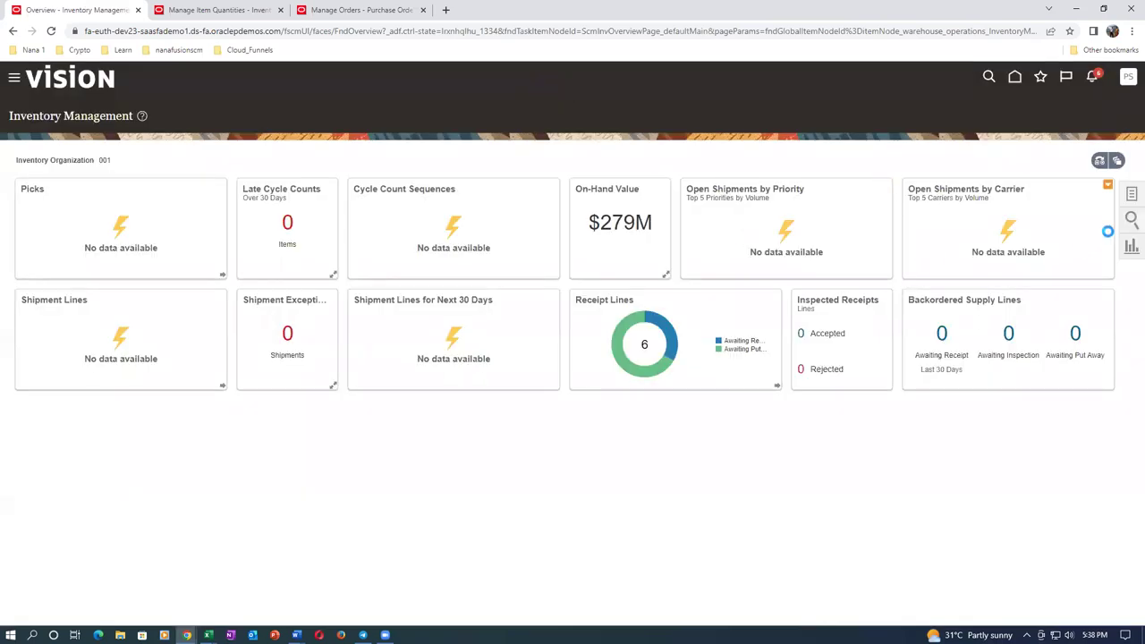
# Reopen Match Unordered Receipts, find receipt 52156, and start matching its line.
pyautogui.click(1130, 197)
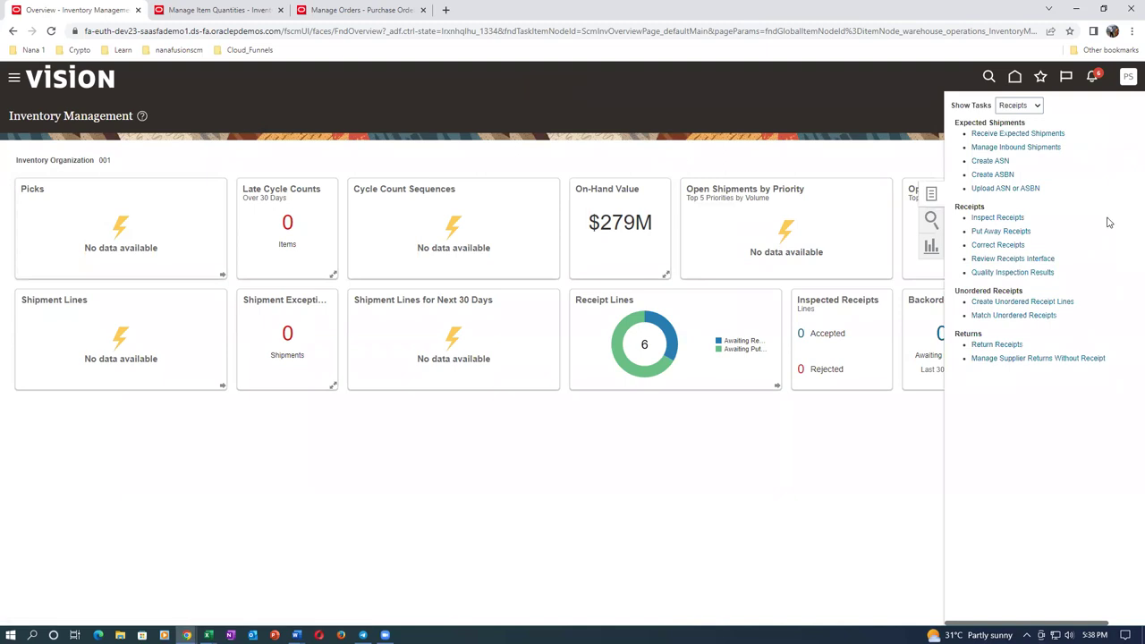
pyautogui.click(1022, 316)
pyautogui.click(225, 216)
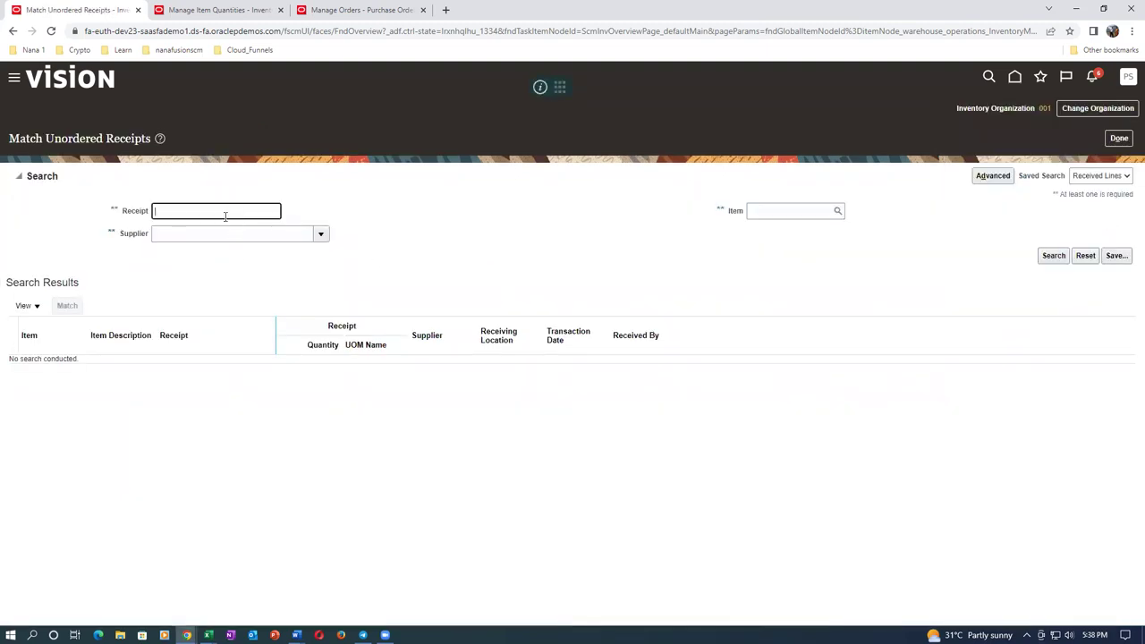
pyautogui.press('Tab')
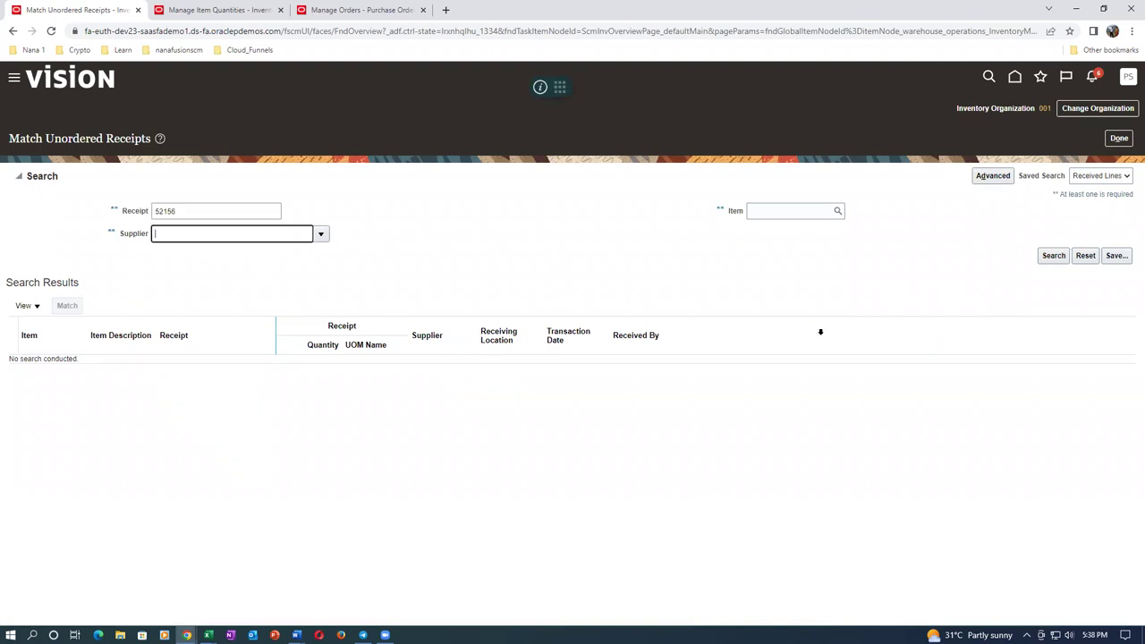
pyautogui.click(1052, 255)
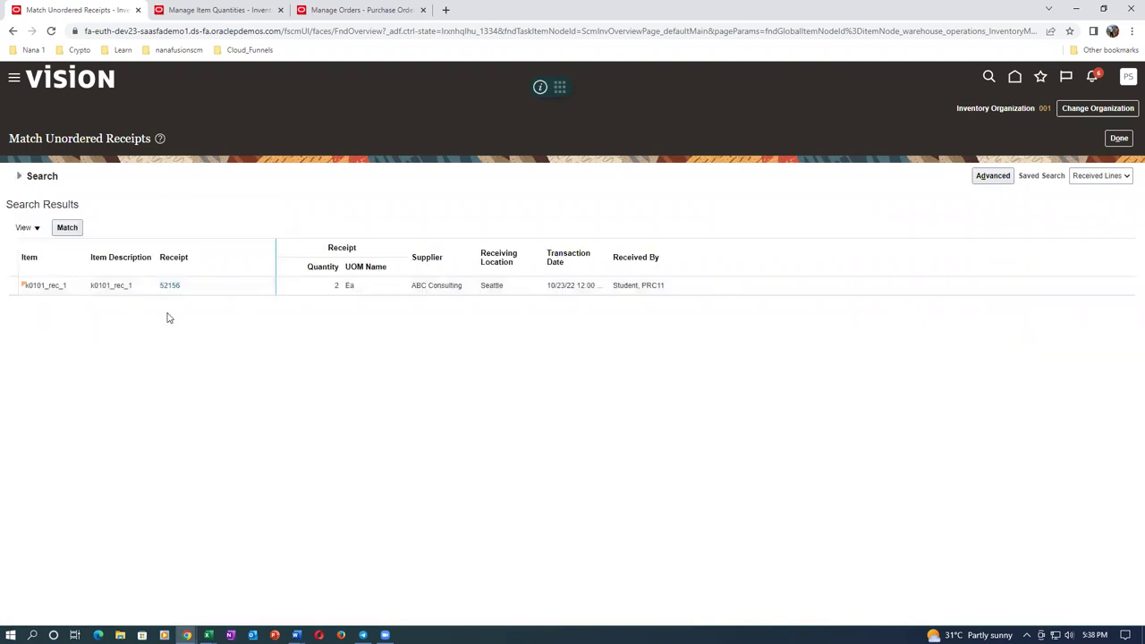
pyautogui.click(14, 284)
pyautogui.click(77, 227)
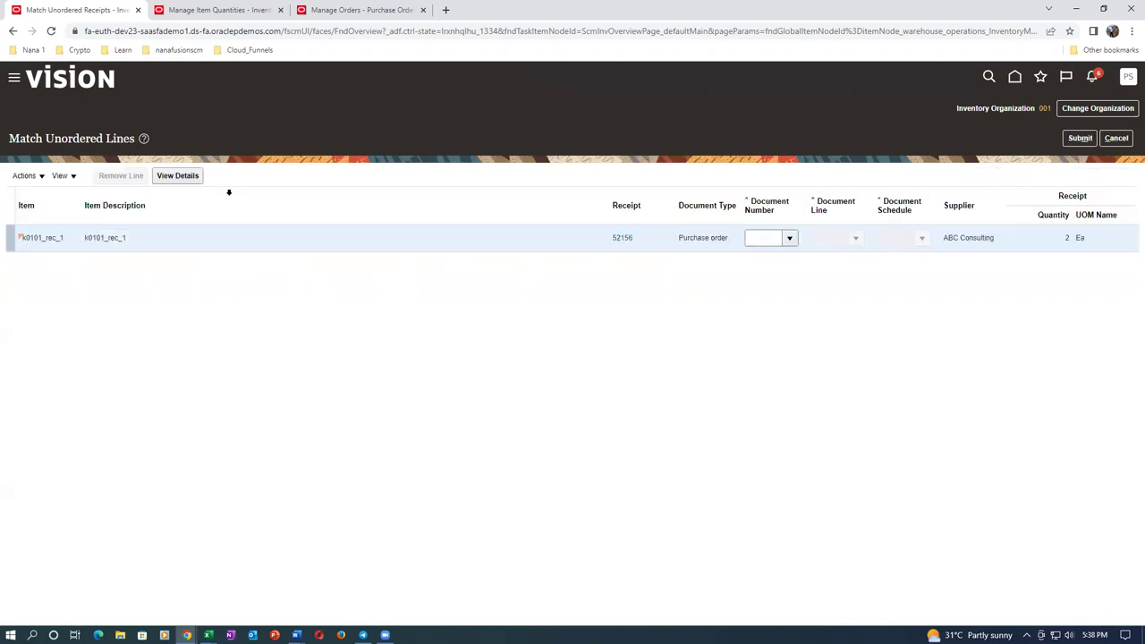
# Match the line to US164503 line 1, schedule 1, submit, and return to the overview.
pyautogui.click(762, 236)
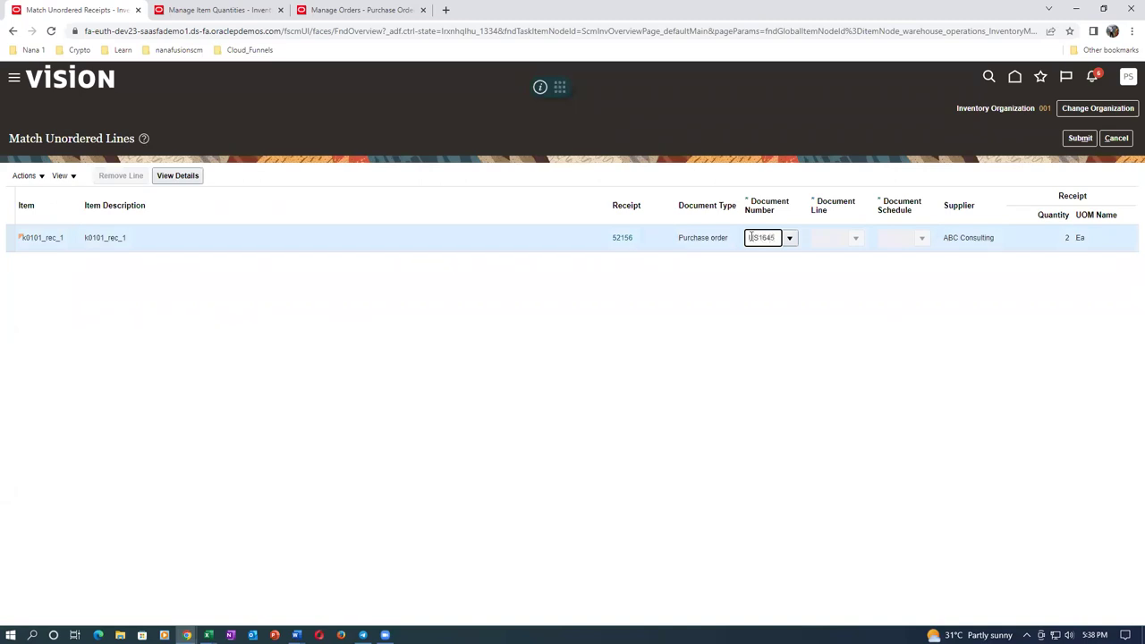
pyautogui.press('Tab')
pyautogui.click(828, 241)
pyautogui.write('1')
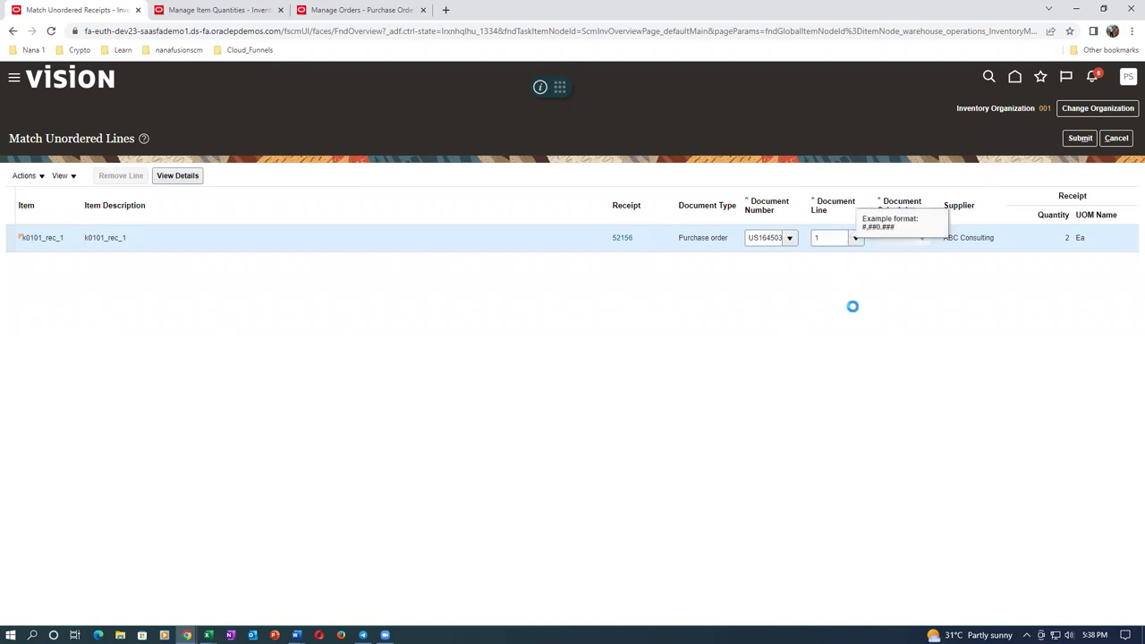
pyautogui.write('1')
pyautogui.press('Tab')
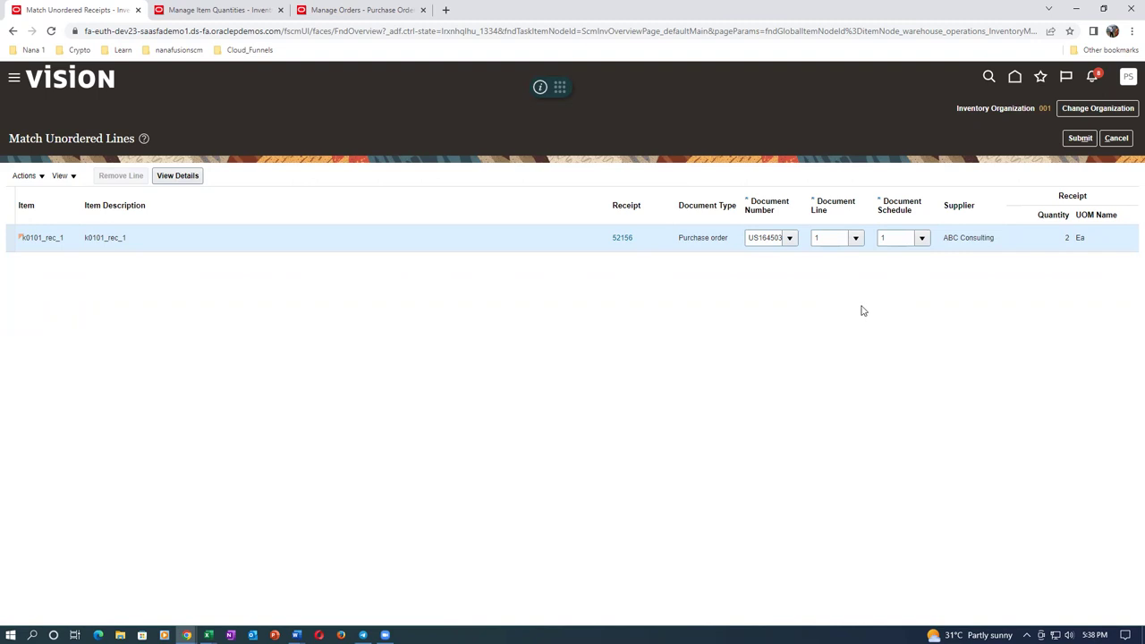
pyautogui.click(1078, 140)
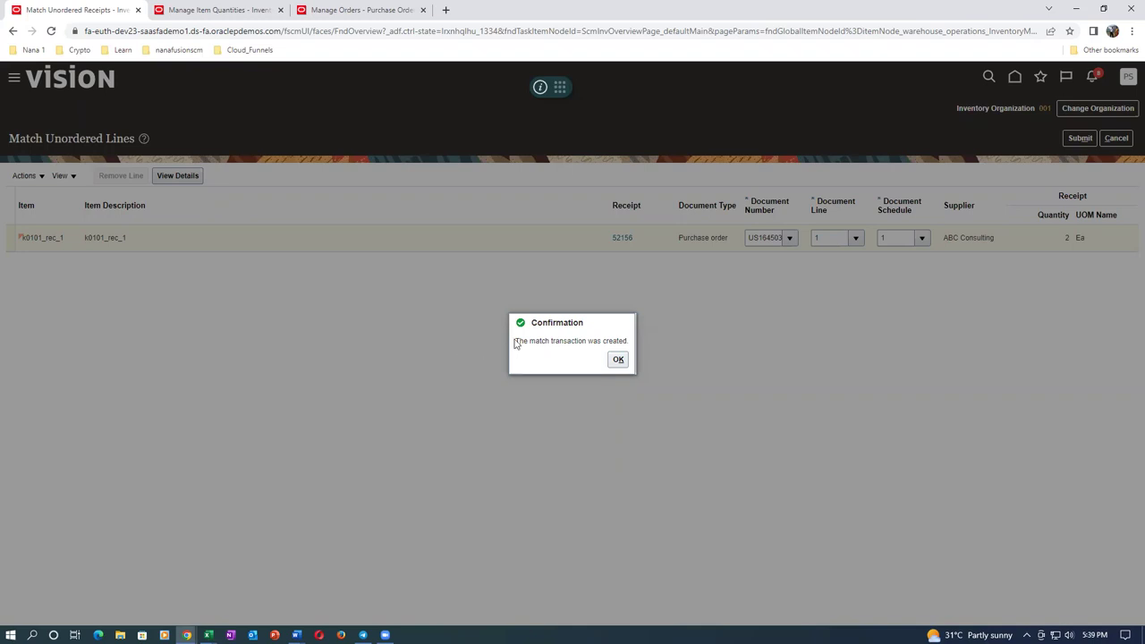
pyautogui.click(618, 359)
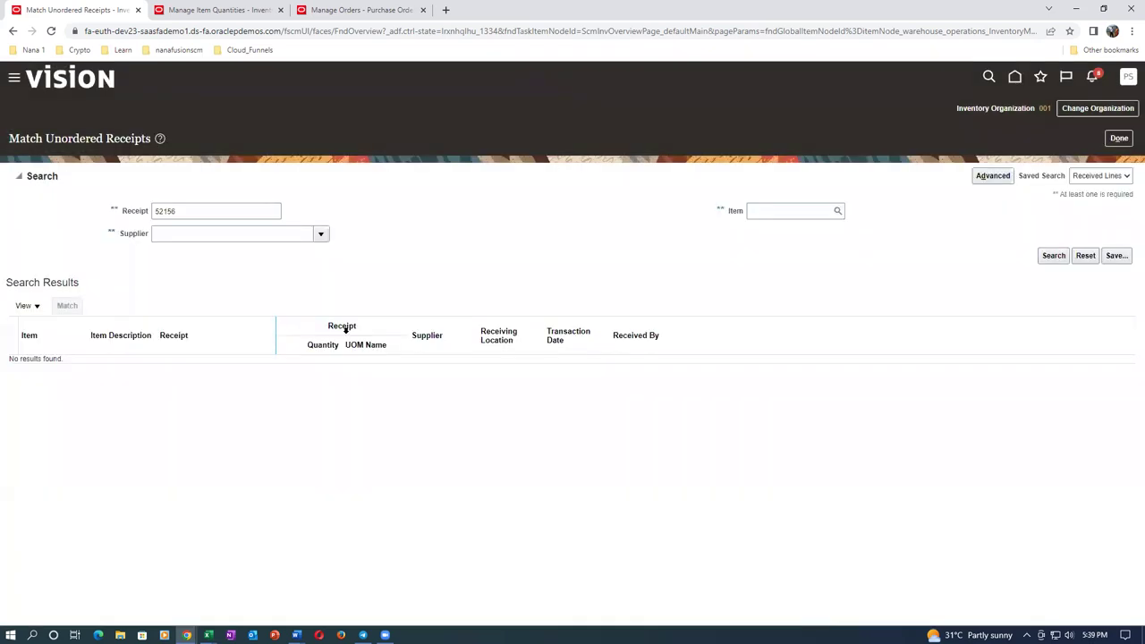
pyautogui.click(1118, 139)
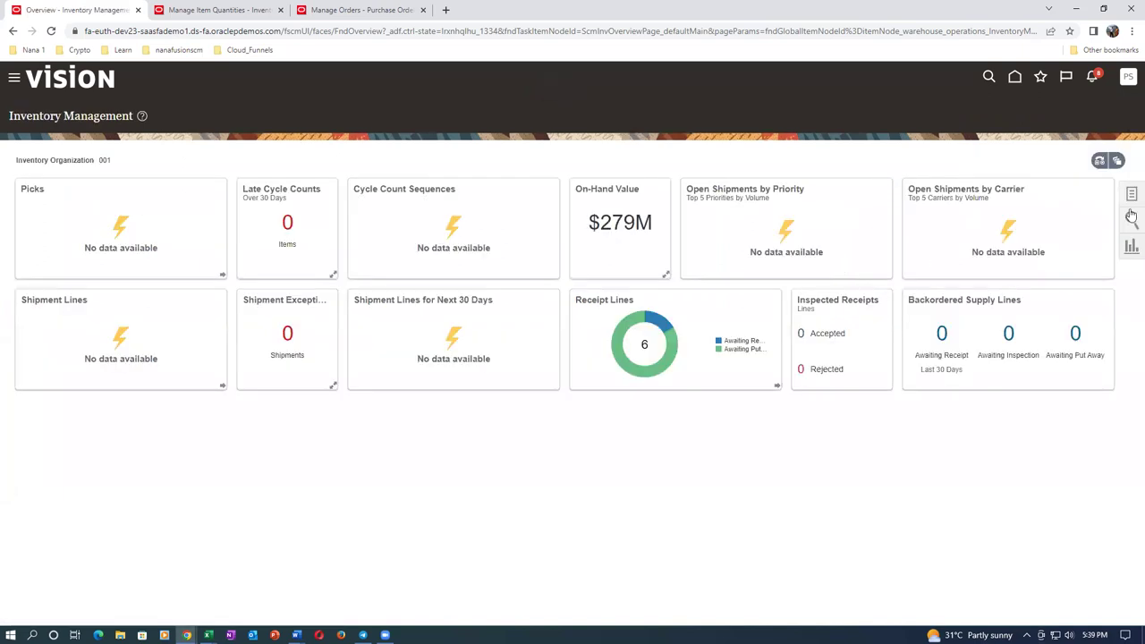
# Search Put Away Receipts for receipt 52156 and select its line.
pyautogui.click(1130, 199)
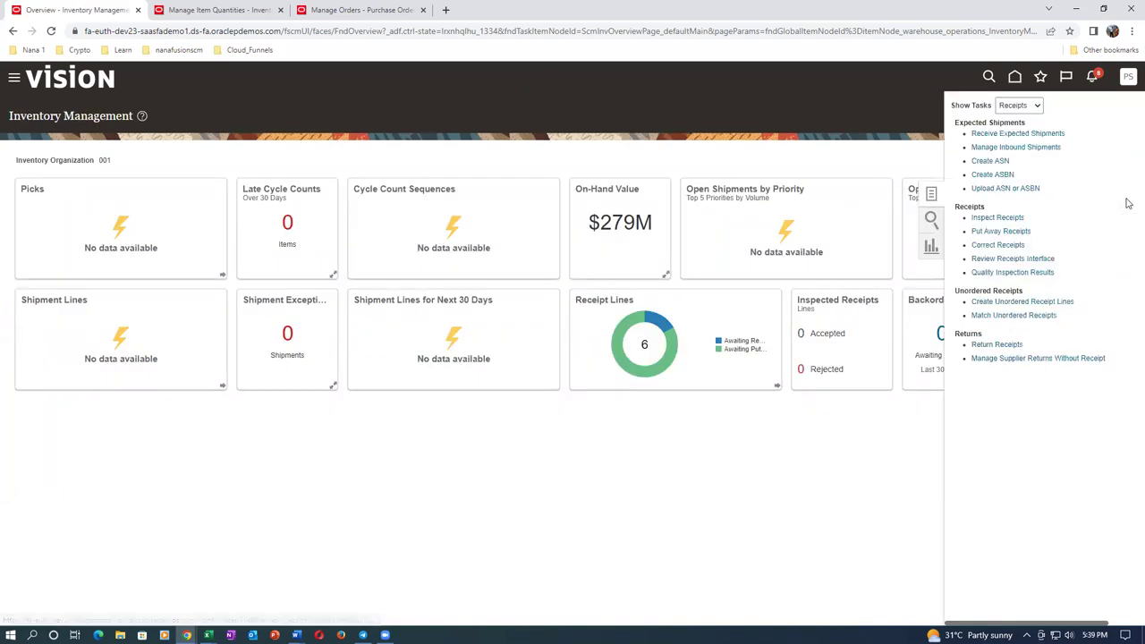
pyautogui.click(995, 232)
pyautogui.click(240, 212)
pyautogui.write('52156')
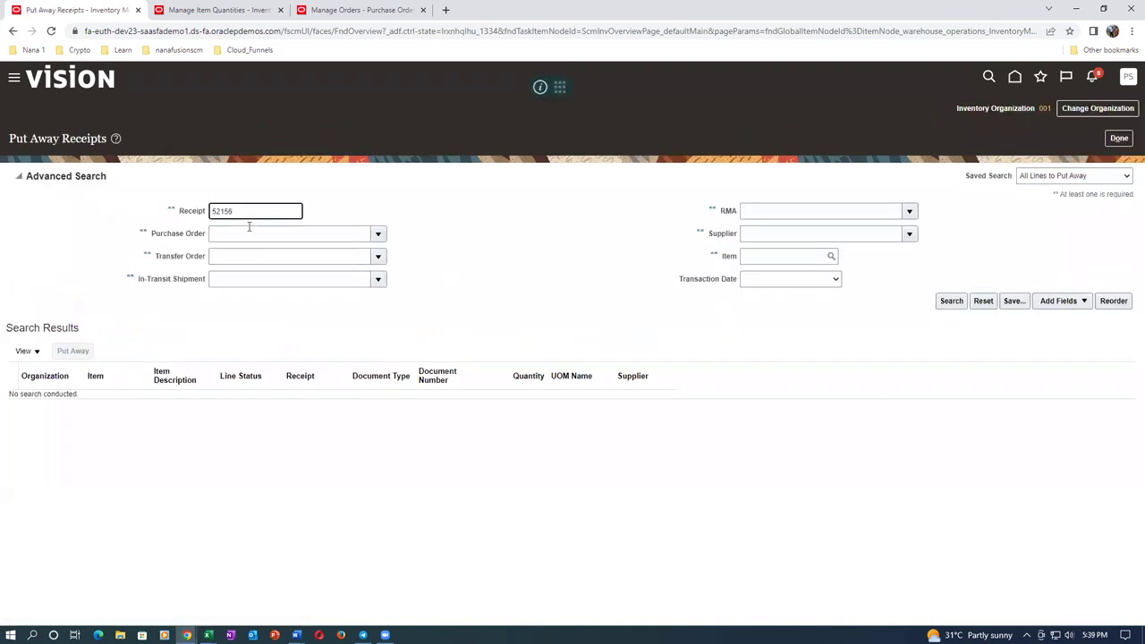
pyautogui.press('Tab')
pyautogui.click(952, 301)
pyautogui.click(13, 277)
# Put the line away into subinventory Stores and acknowledge the confirmation.
pyautogui.click(74, 229)
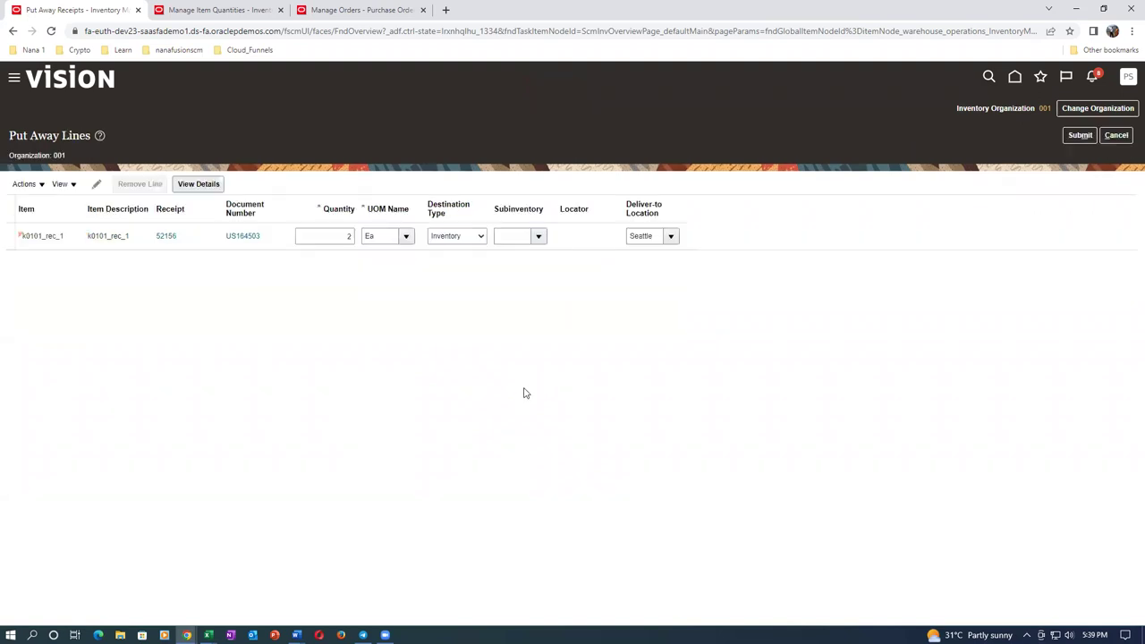
pyautogui.click(538, 237)
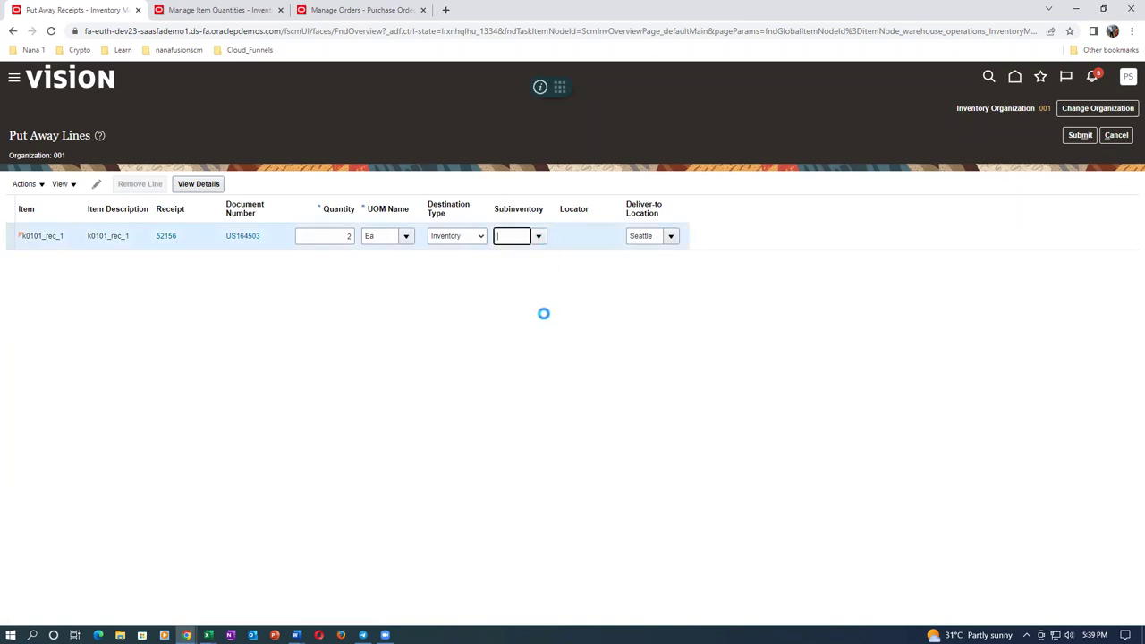
pyautogui.click(532, 332)
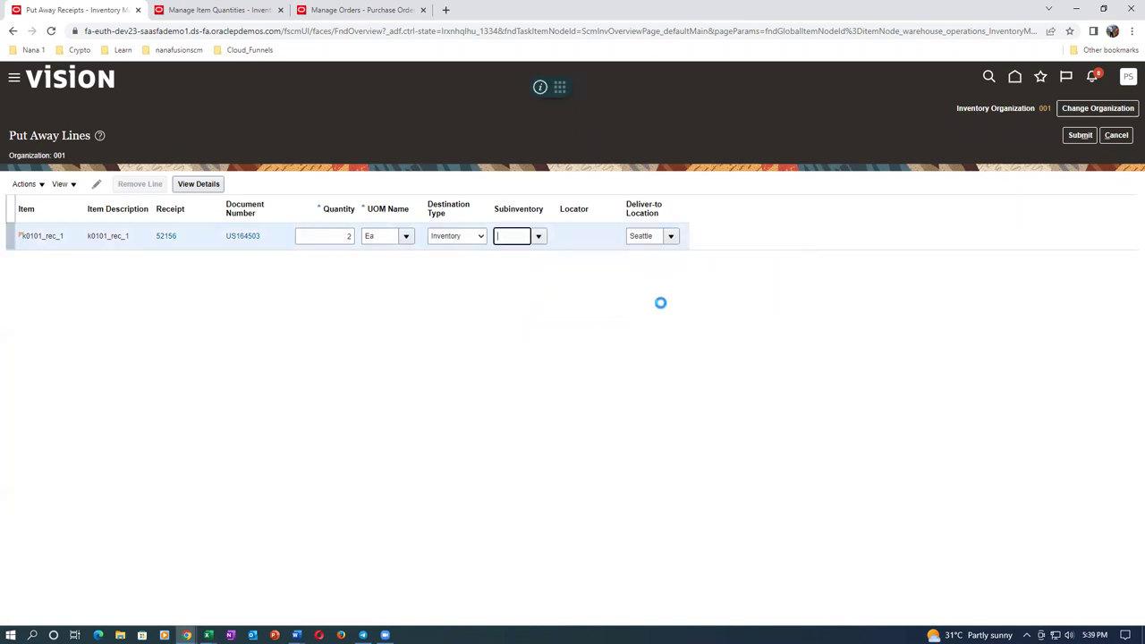
pyautogui.click(1093, 135)
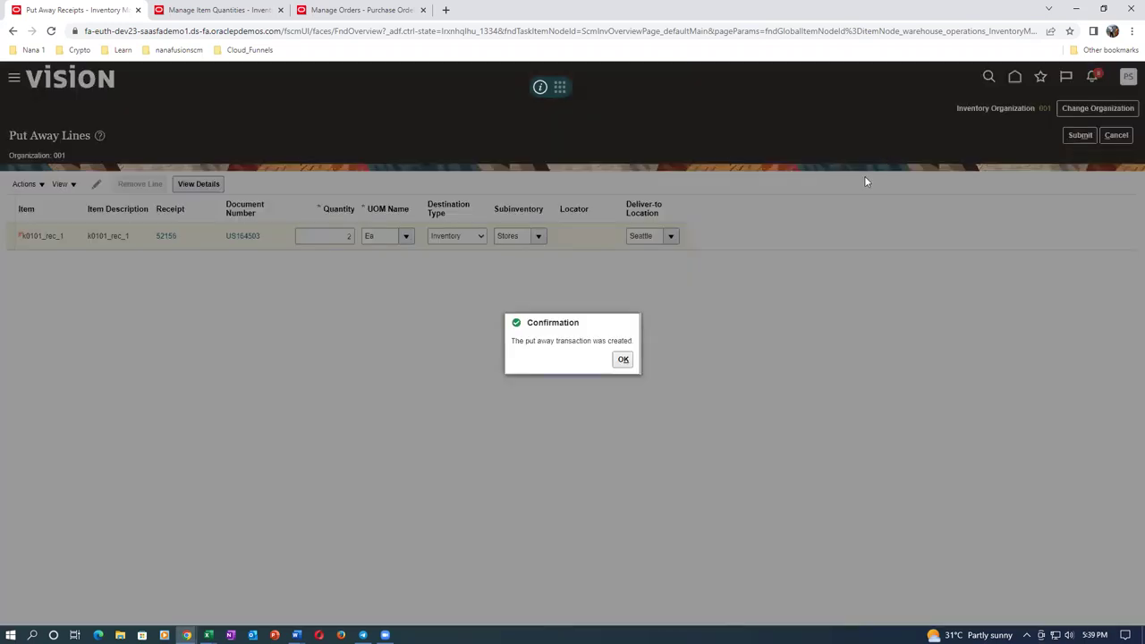
pyautogui.moveTo(524, 343); pyautogui.dragTo(605, 354)
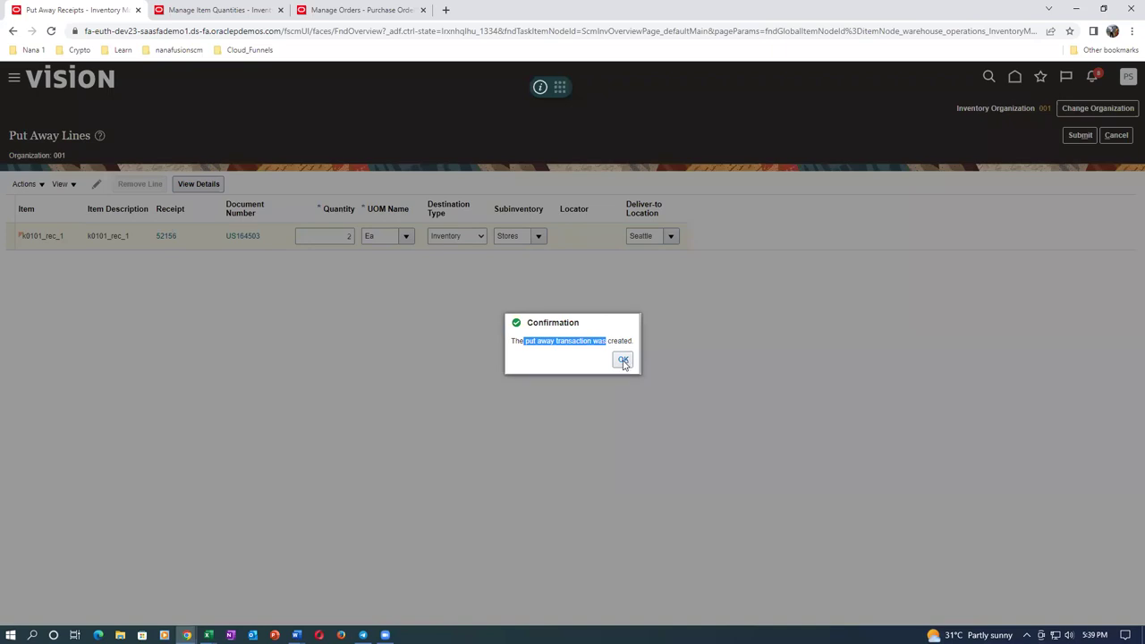
pyautogui.click(617, 362)
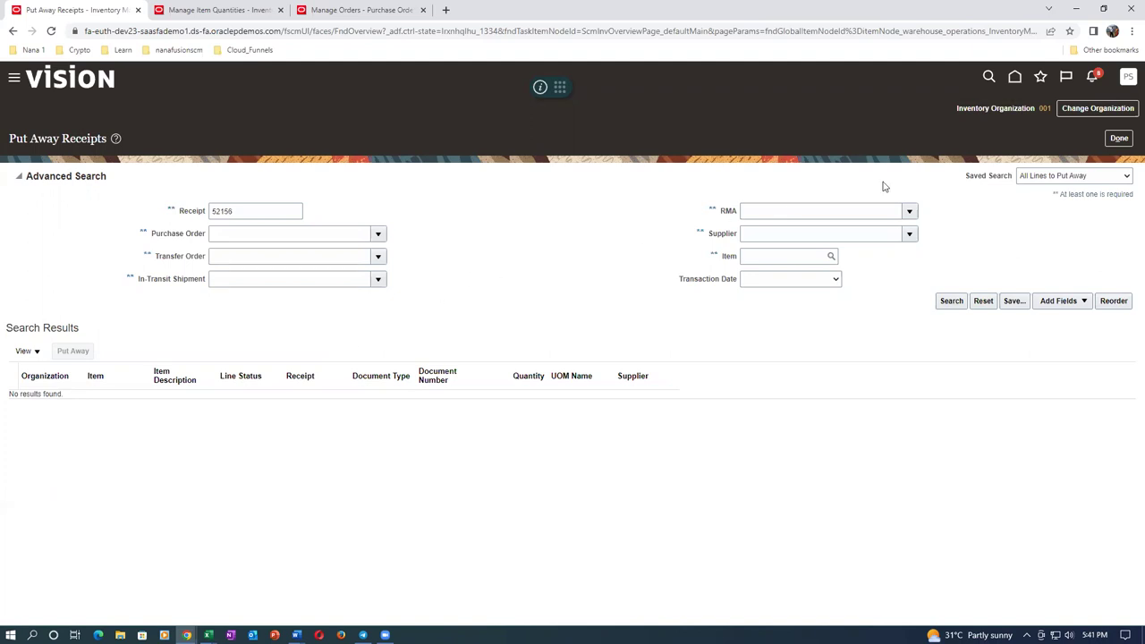
# Leave Put Away Receipts and switch to the Manage Orders tab showing US164503.
pyautogui.click(1119, 140)
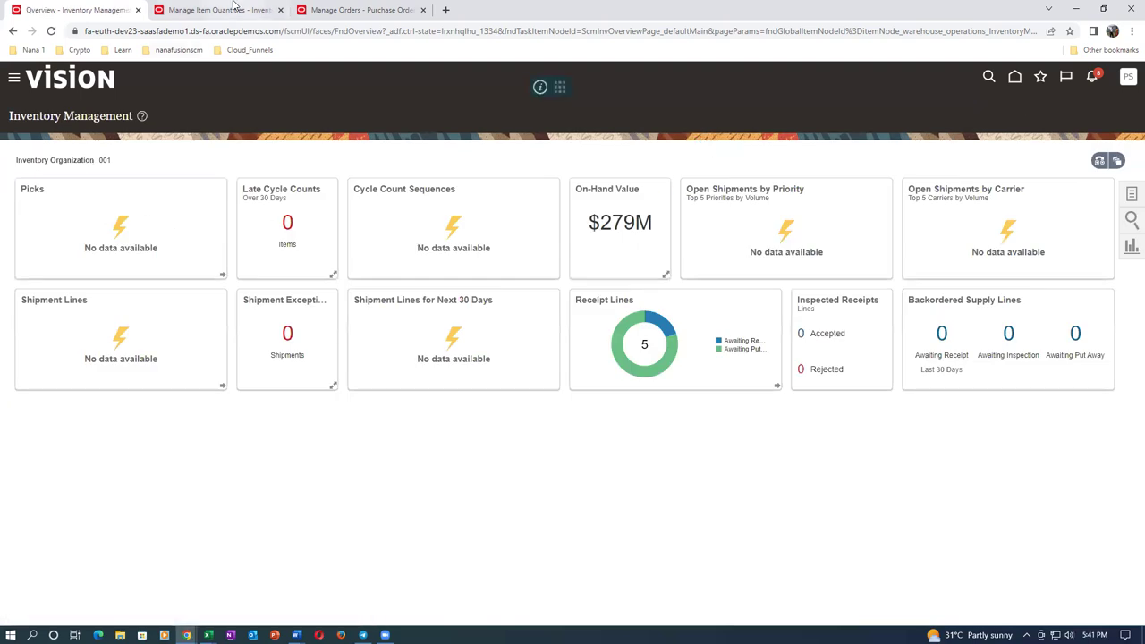
pyautogui.click(383, 10)
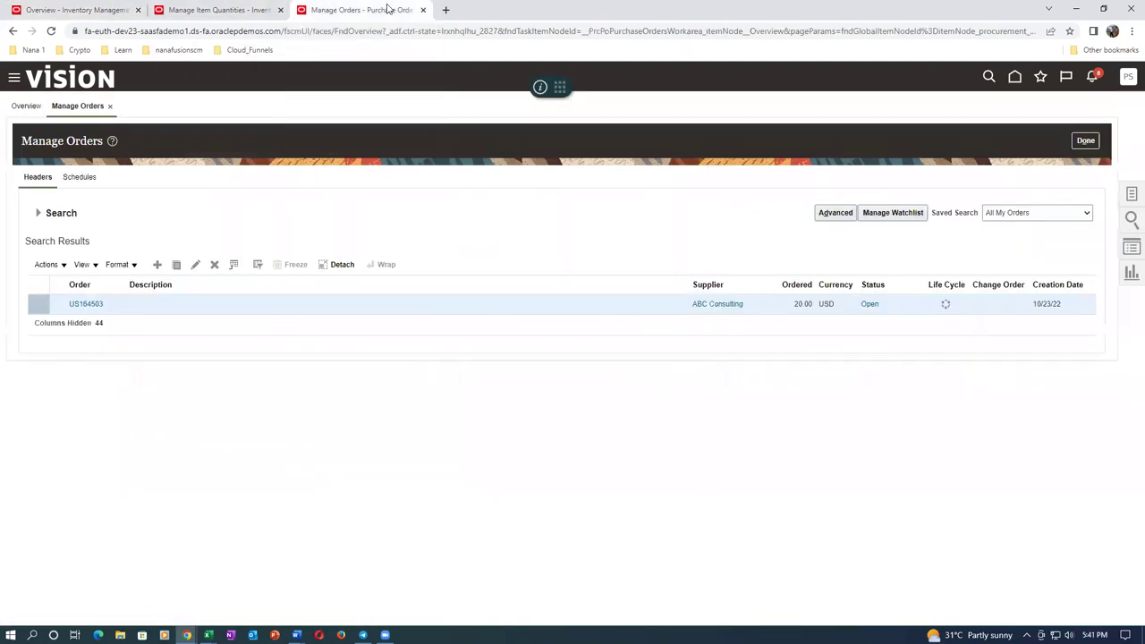
pyautogui.rightClick(379, 9)
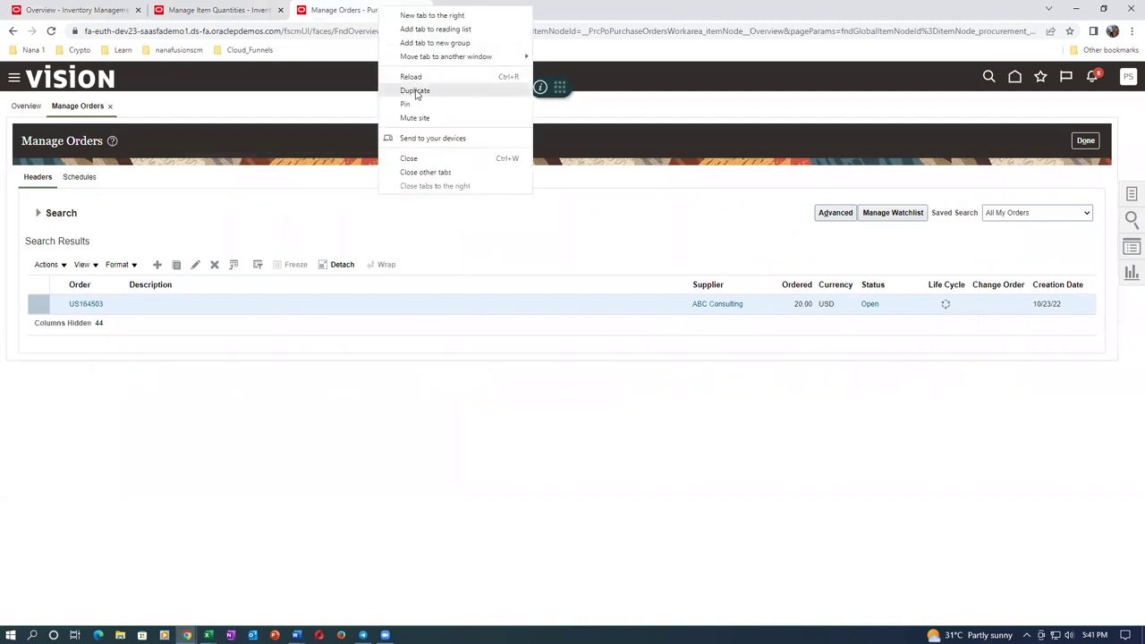
# Duplicate the Manage Orders page into a new tab and launch Setup and Maintenance there.
pyautogui.click(416, 92)
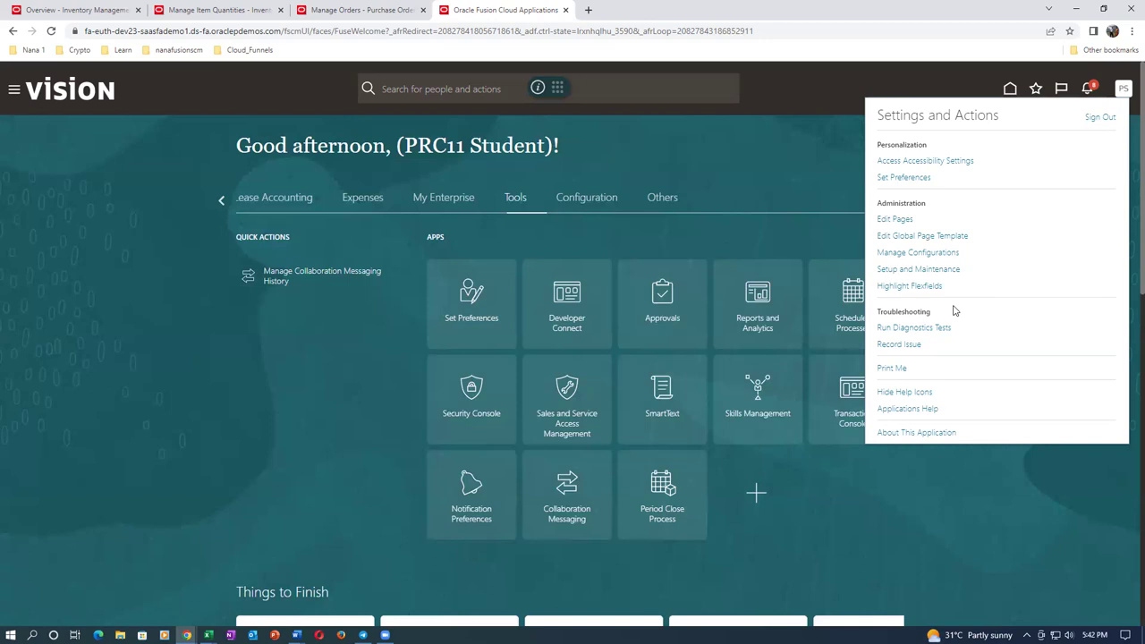
pyautogui.click(921, 269)
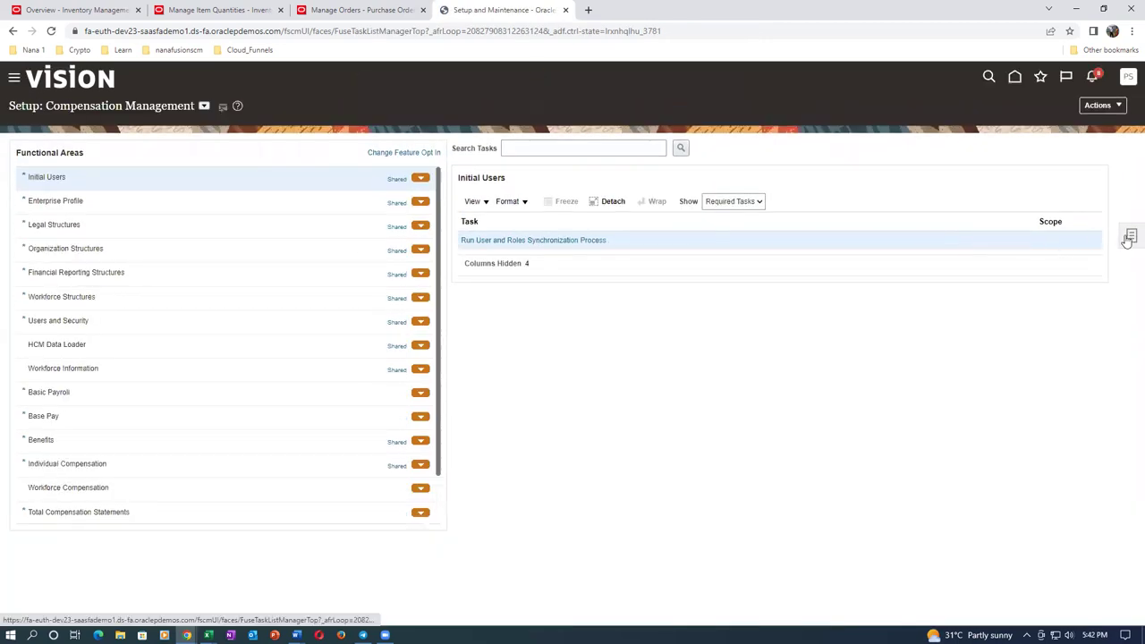
# Search the setup tasks for 'man%rec%para'.
pyautogui.click(1129, 238)
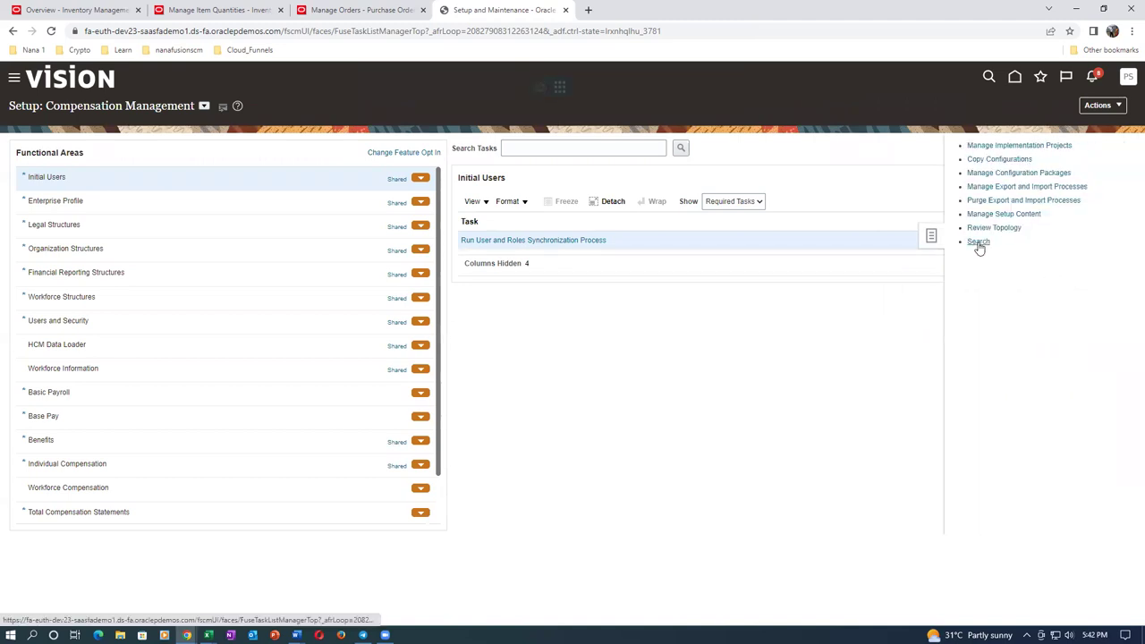
pyautogui.click(978, 243)
pyautogui.click(378, 149)
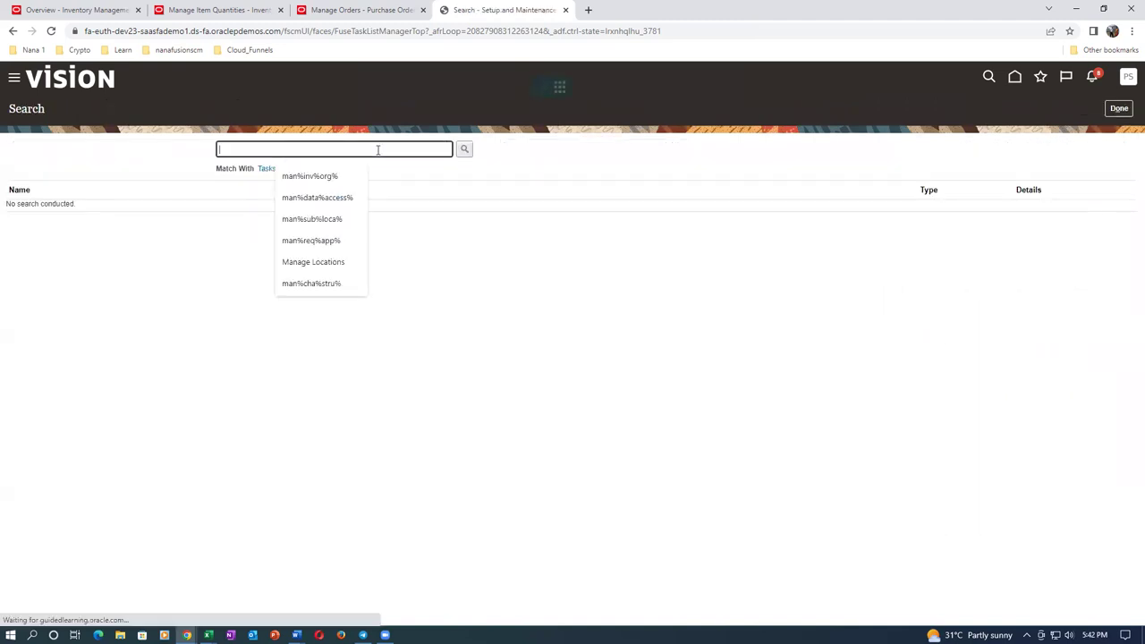
pyautogui.write('man%rec%para')
pyautogui.press('Return')
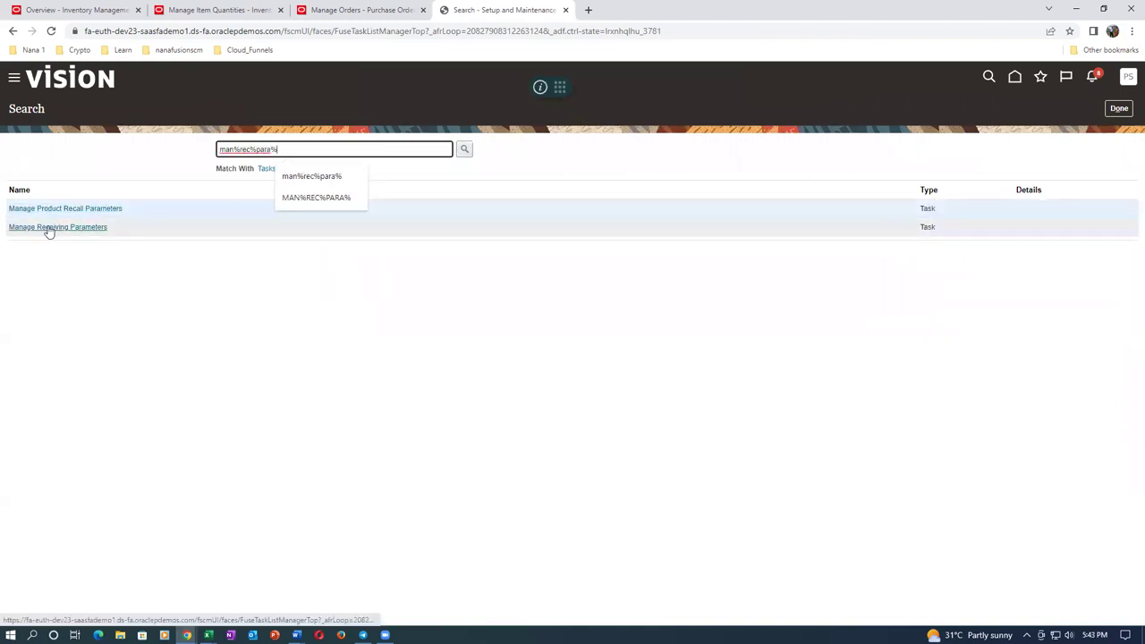
# Enable Allow substitute receipts in Manage Receiving Parameters and save.
pyautogui.click(50, 228)
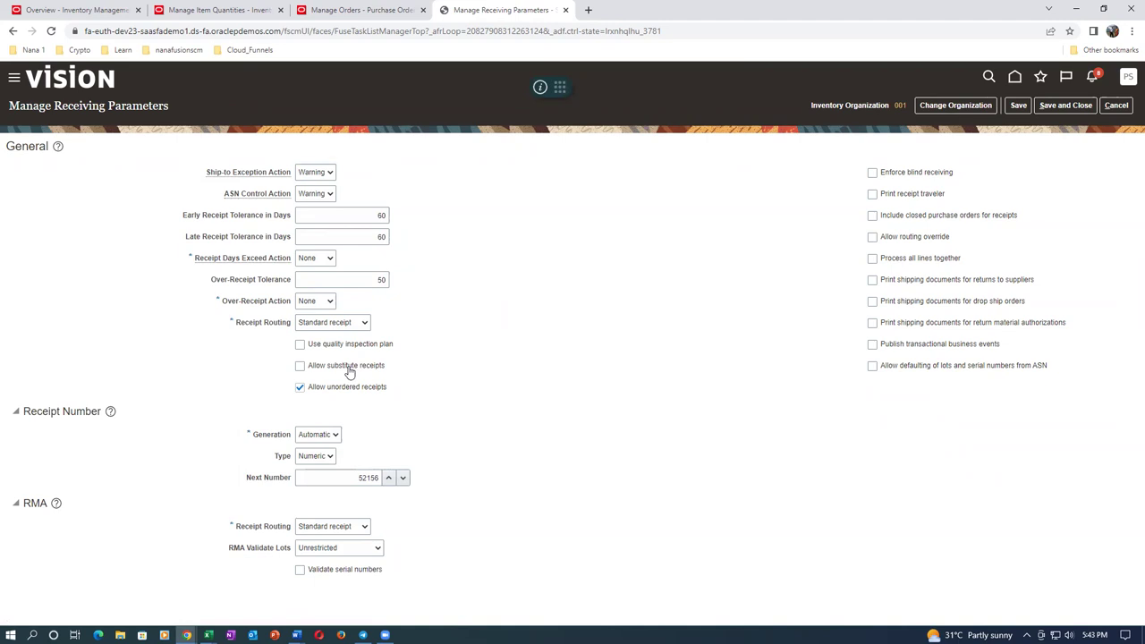
pyautogui.click(299, 366)
pyautogui.click(1071, 105)
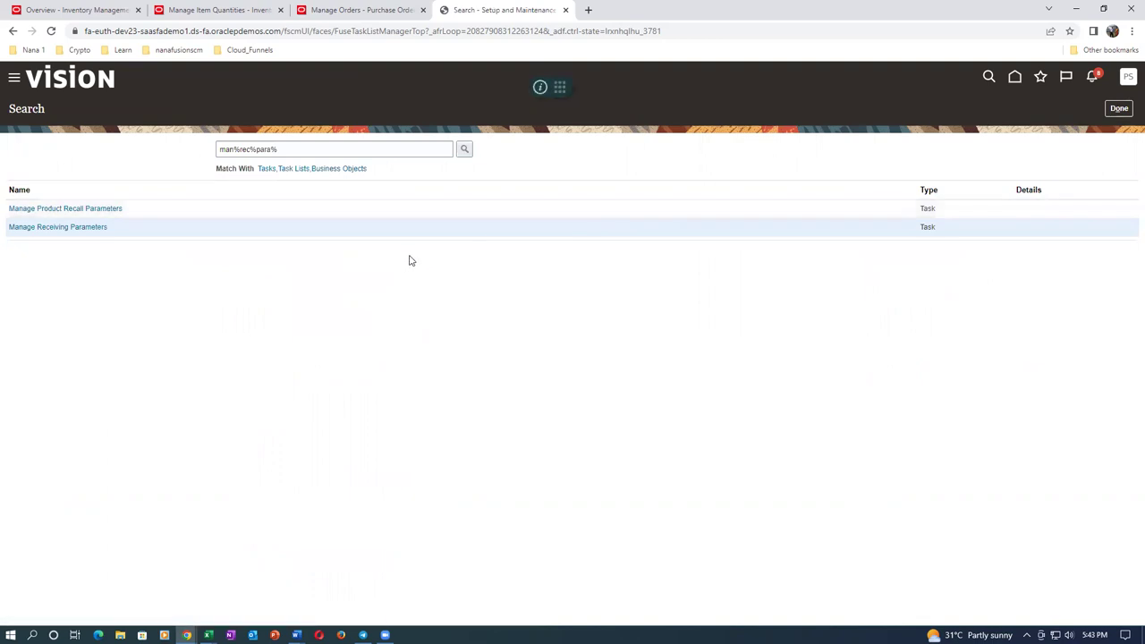
# Duplicate the setup tab, then open Product Information Management from Favorites and go to Browse Items.
pyautogui.rightClick(516, 9)
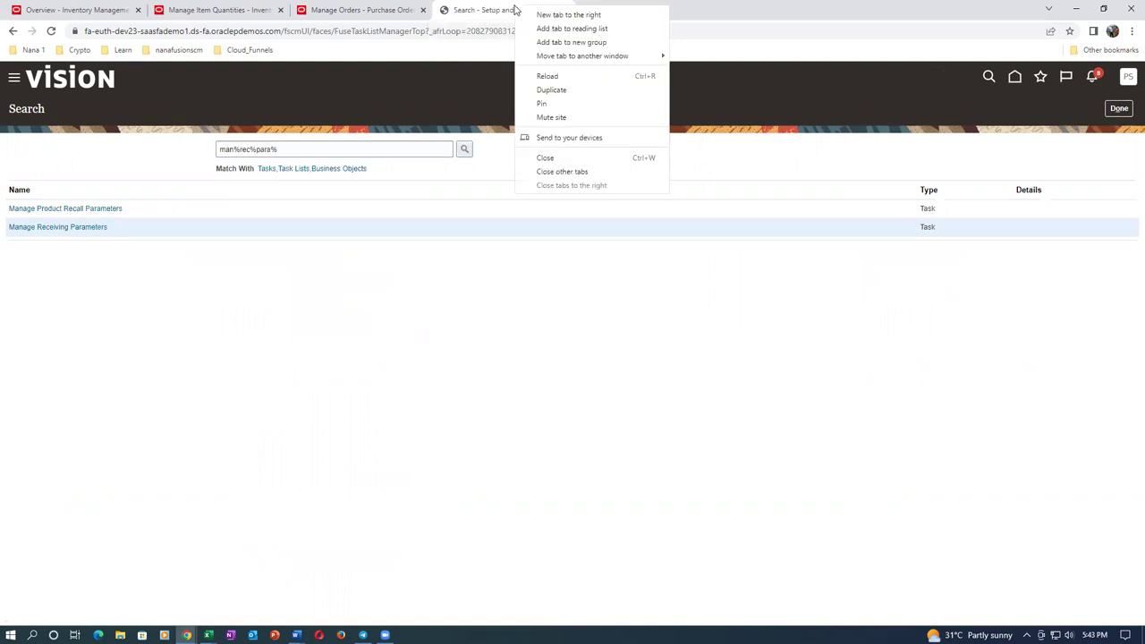
pyautogui.click(532, 89)
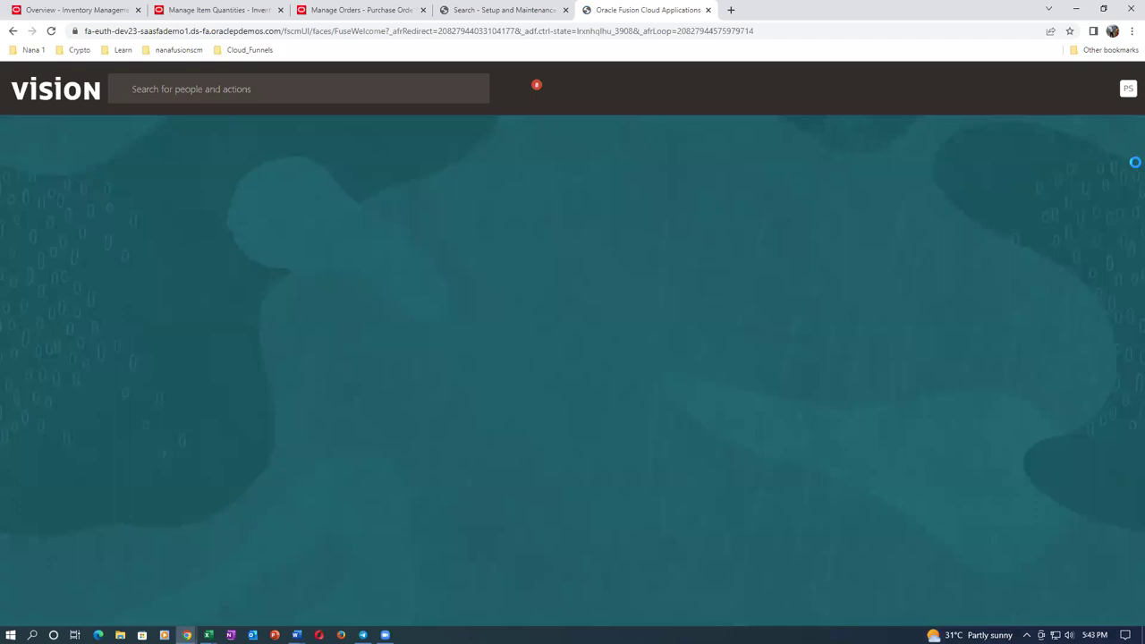
pyautogui.click(1035, 89)
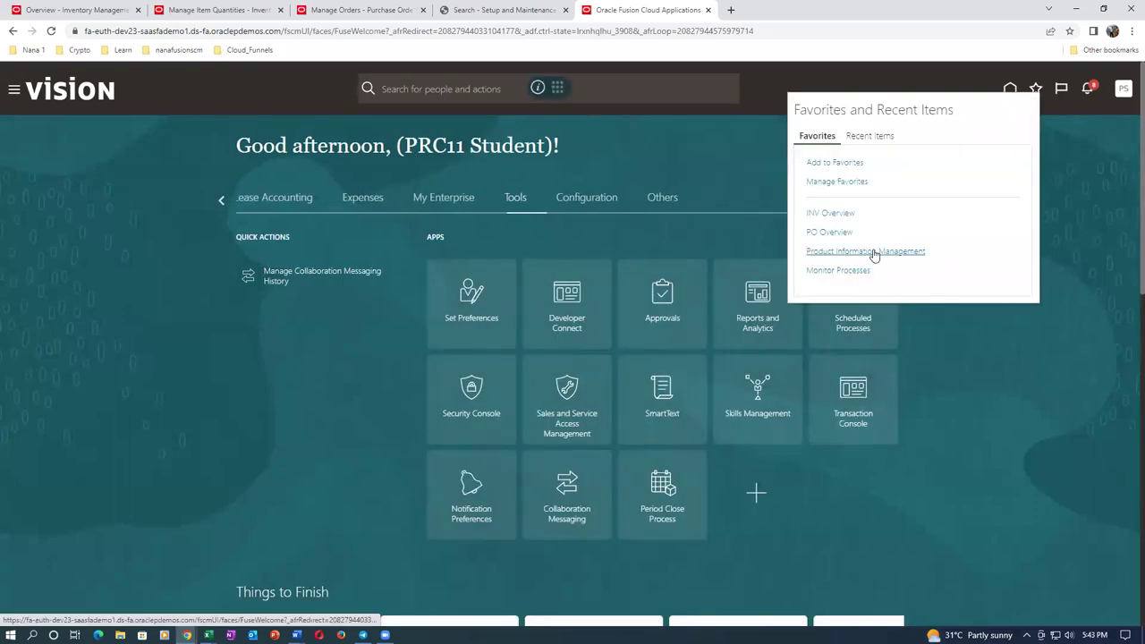
pyautogui.click(830, 231)
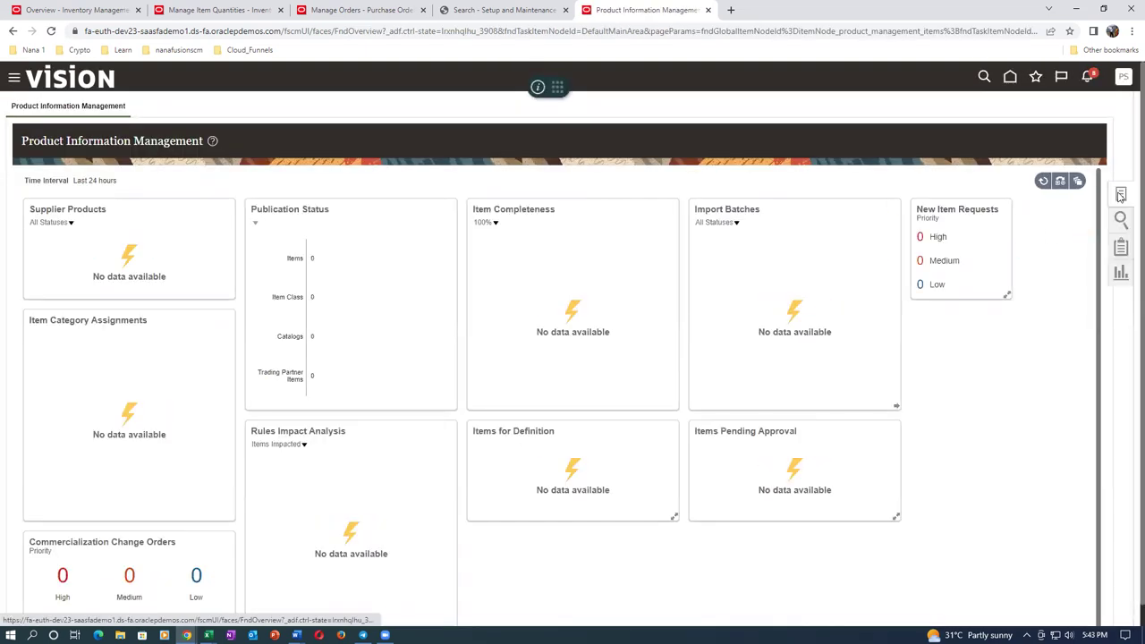
pyautogui.click(1124, 195)
pyautogui.click(996, 147)
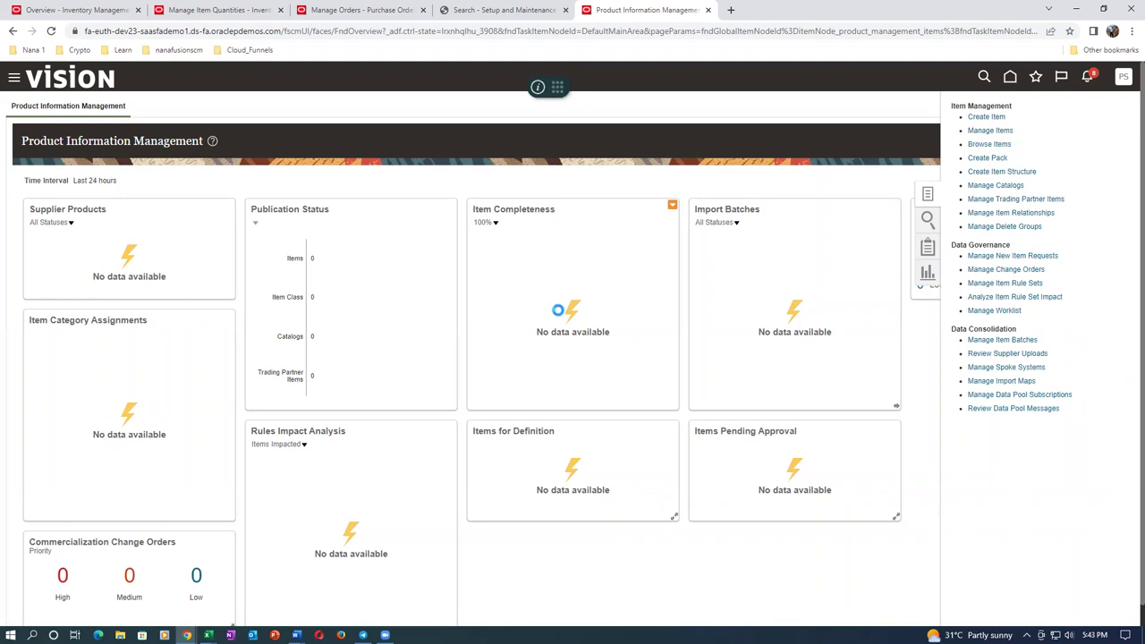
# Search items starting with k01, open k0101_rec_1, and view its empty Relationships.
pyautogui.click(450, 331)
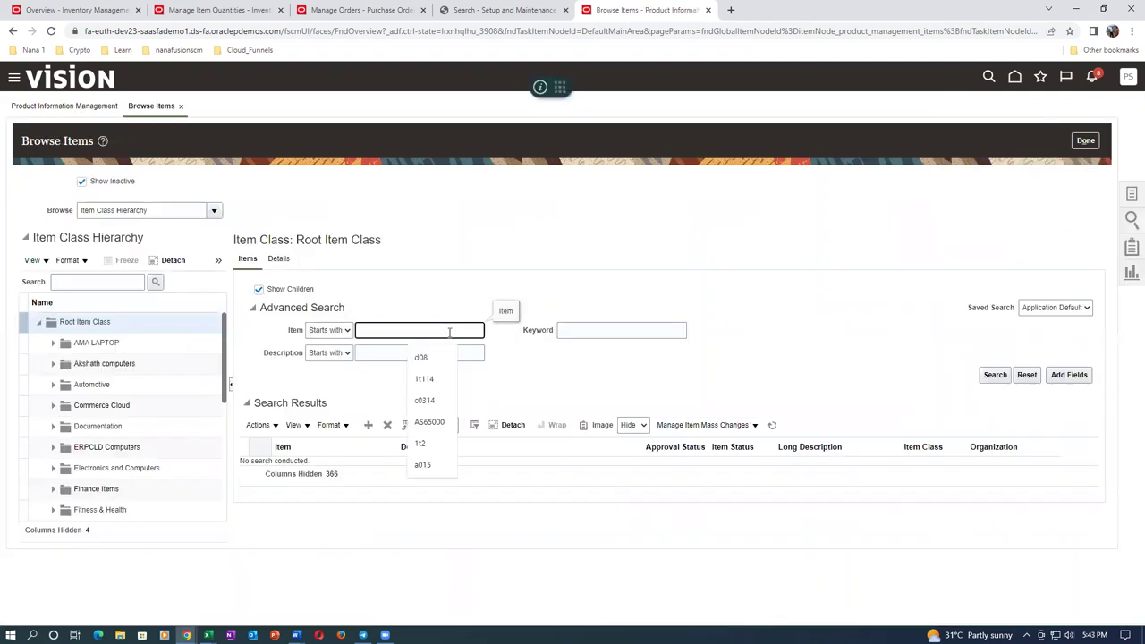
pyautogui.write('k01')
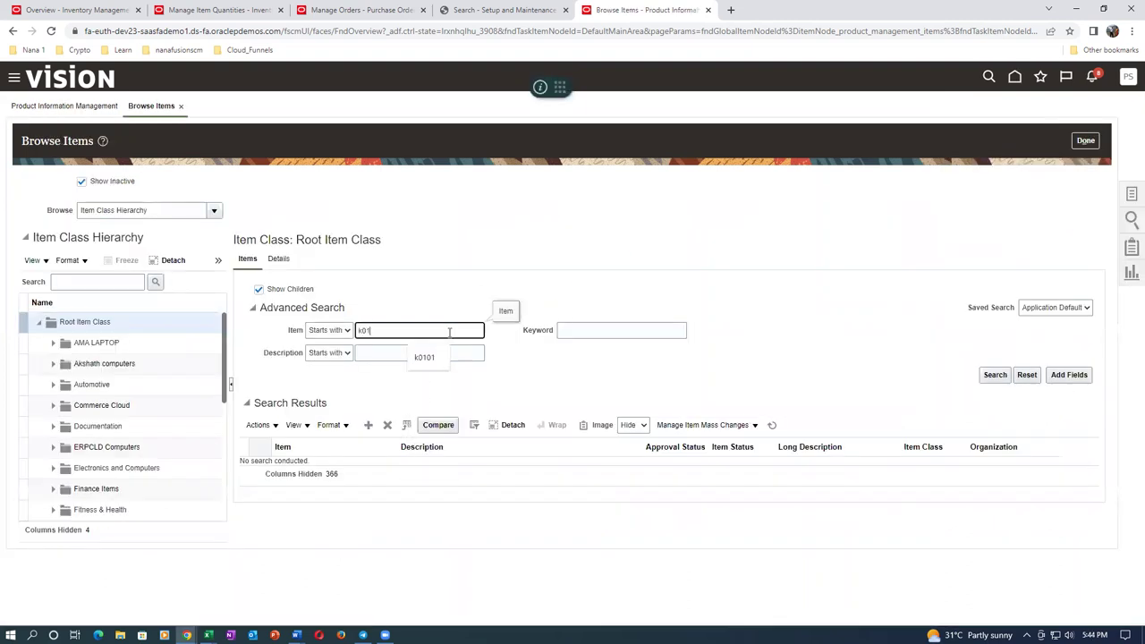
pyautogui.click(995, 375)
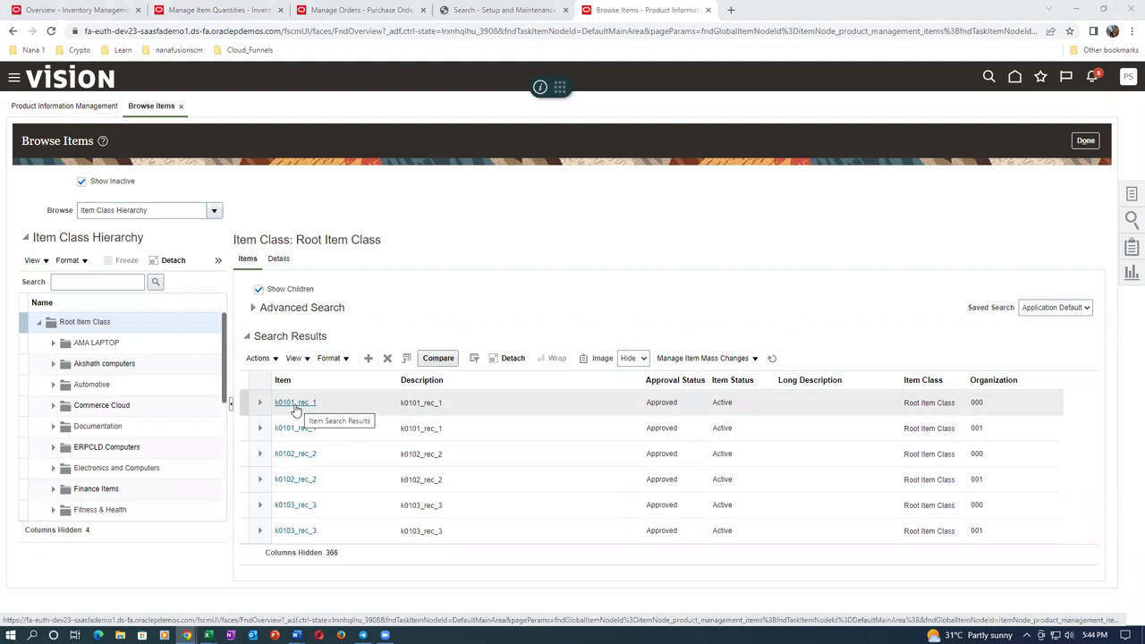
pyautogui.click(295, 403)
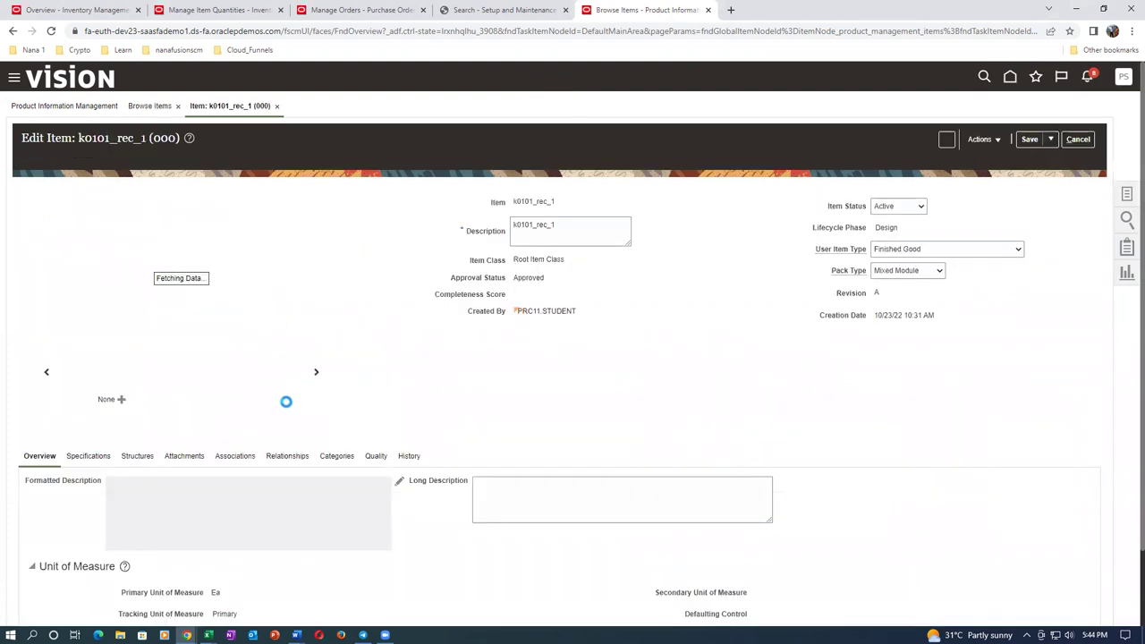
pyautogui.click(287, 457)
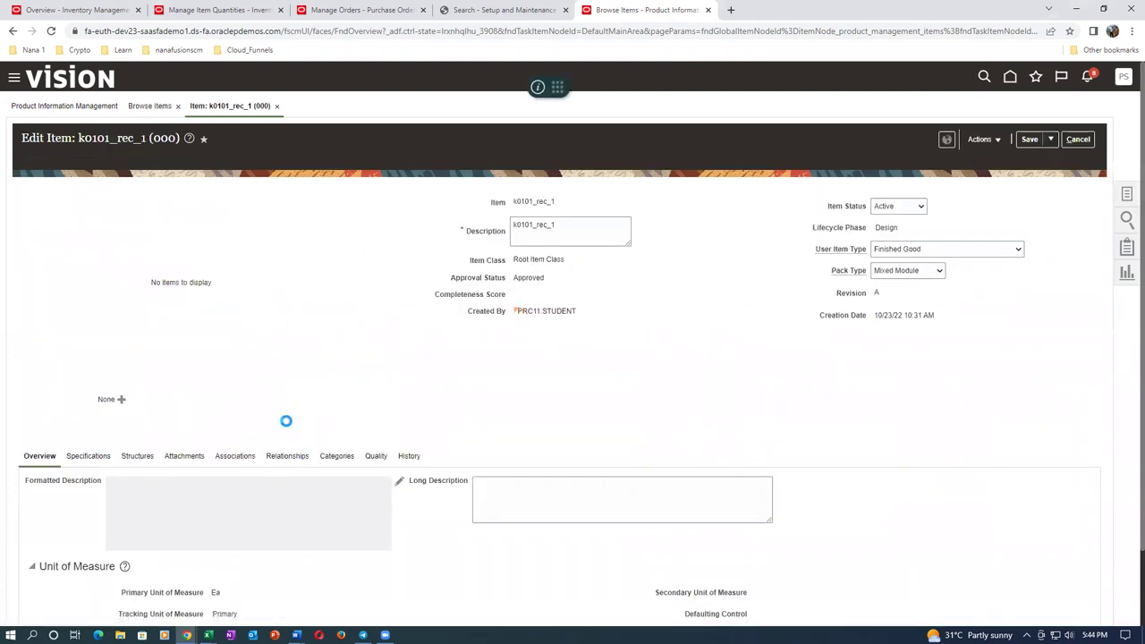
pyautogui.scroll(-1, 288, 428)
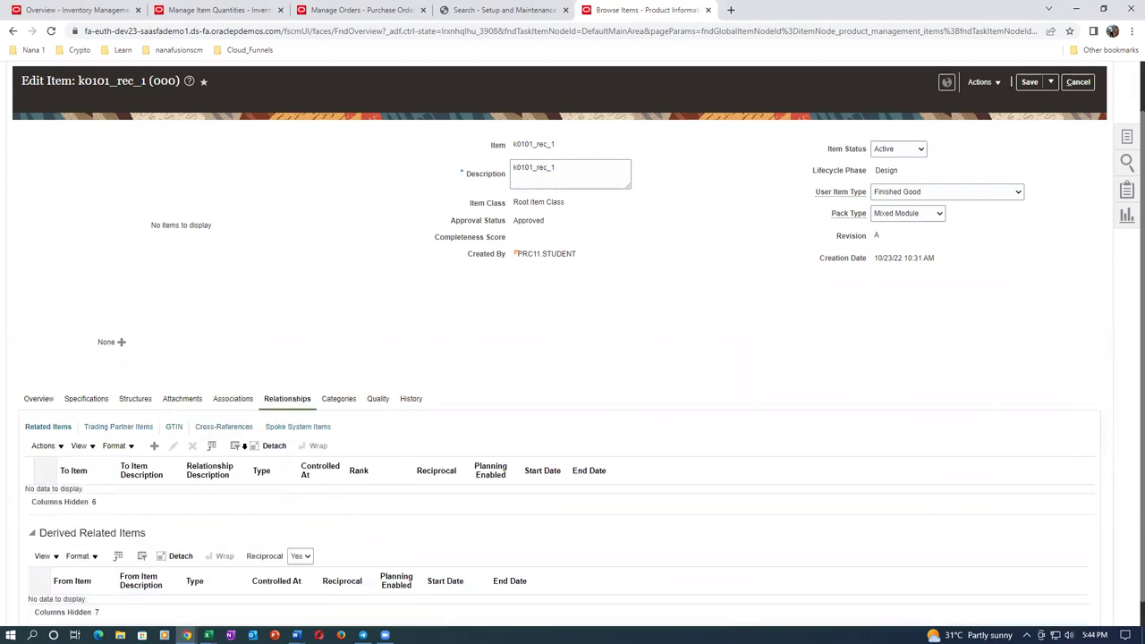
pyautogui.click(42, 418)
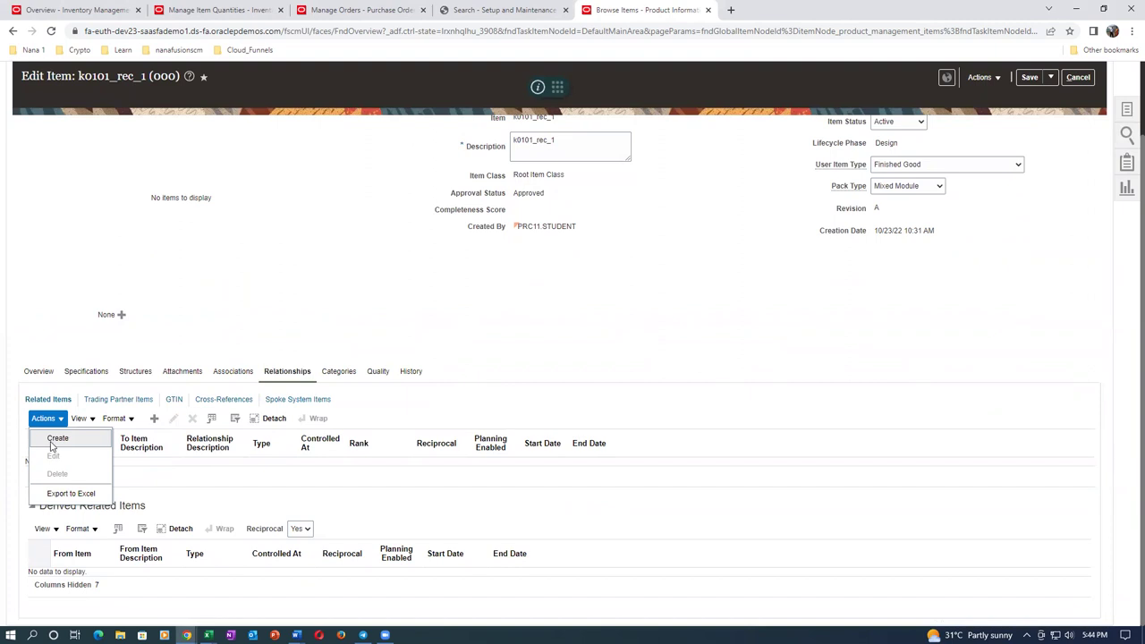
# Add k0102_rec_2 as a reciprocal Substitute related item of k0101_rec_1.
pyautogui.click(56, 439)
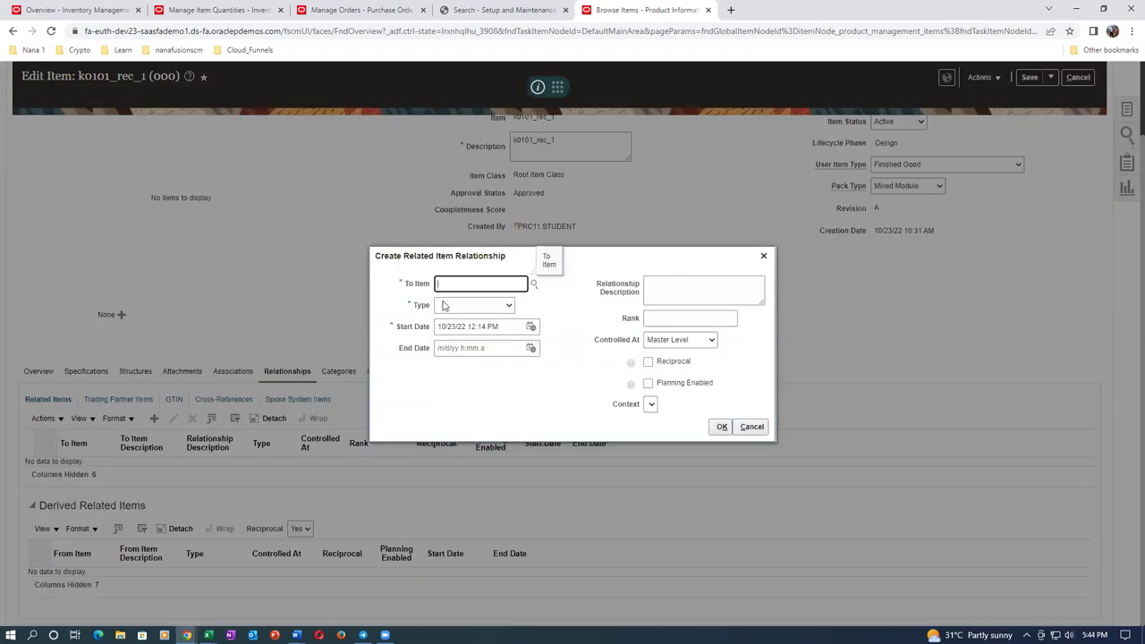
pyautogui.click(416, 288)
pyautogui.write('k0102_rec_2')
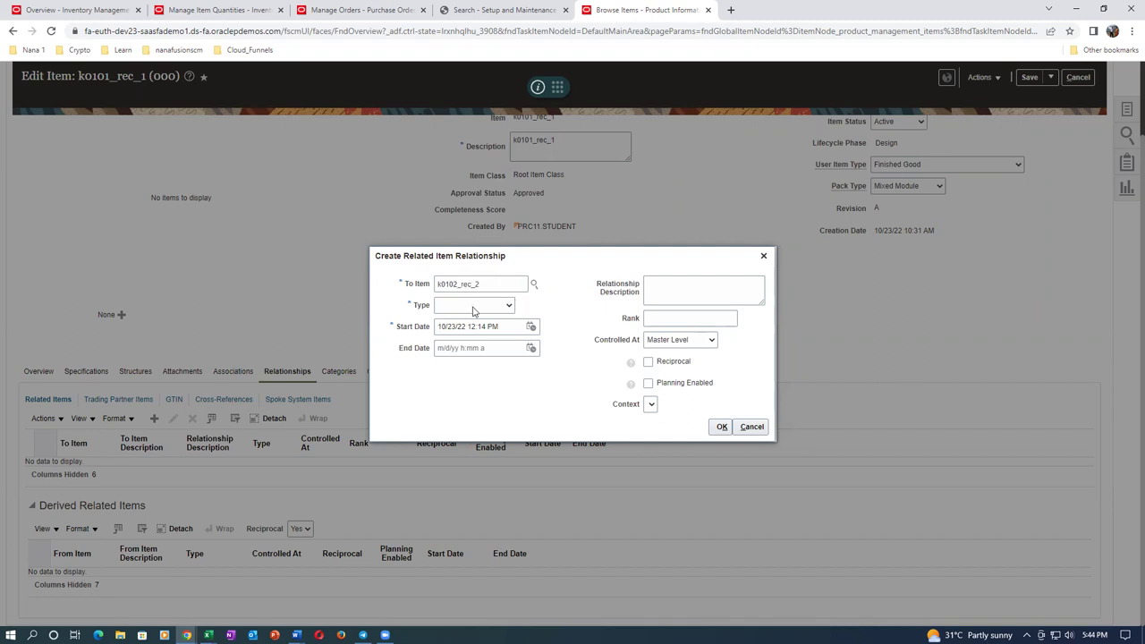
pyautogui.click(473, 308)
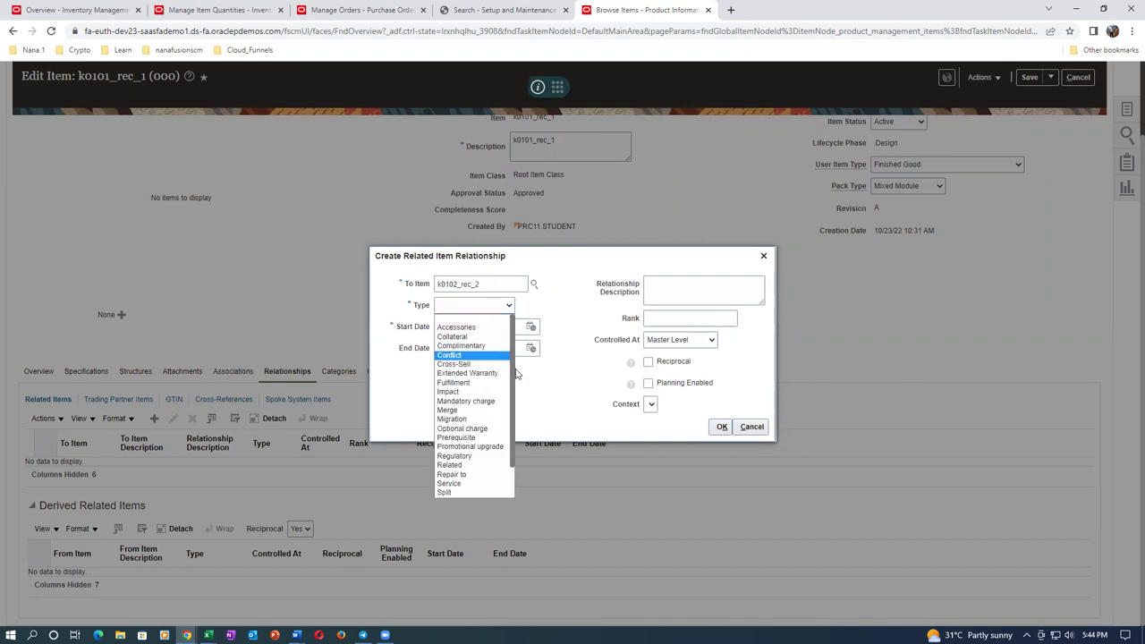
pyautogui.scroll(-1, 513, 381)
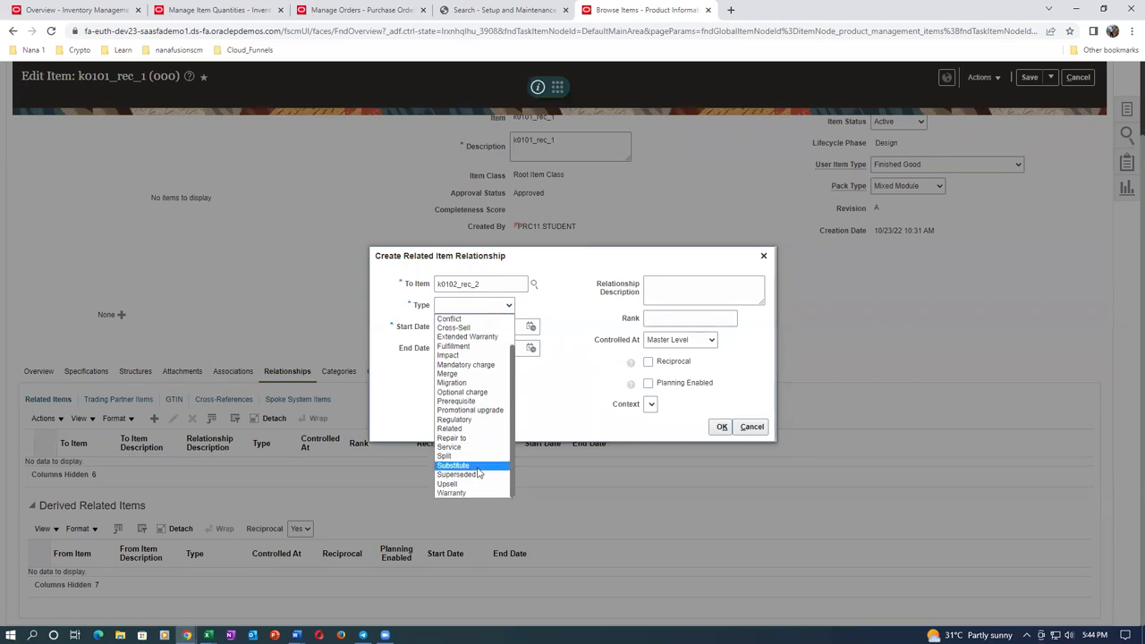
pyautogui.click(477, 466)
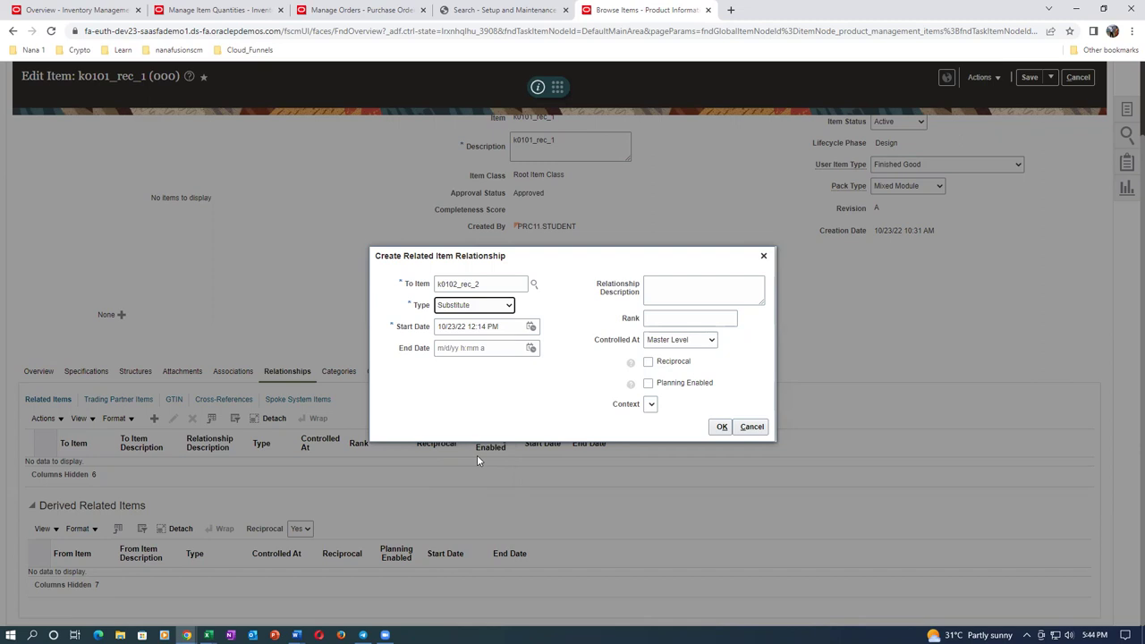
pyautogui.click(648, 362)
pyautogui.click(722, 428)
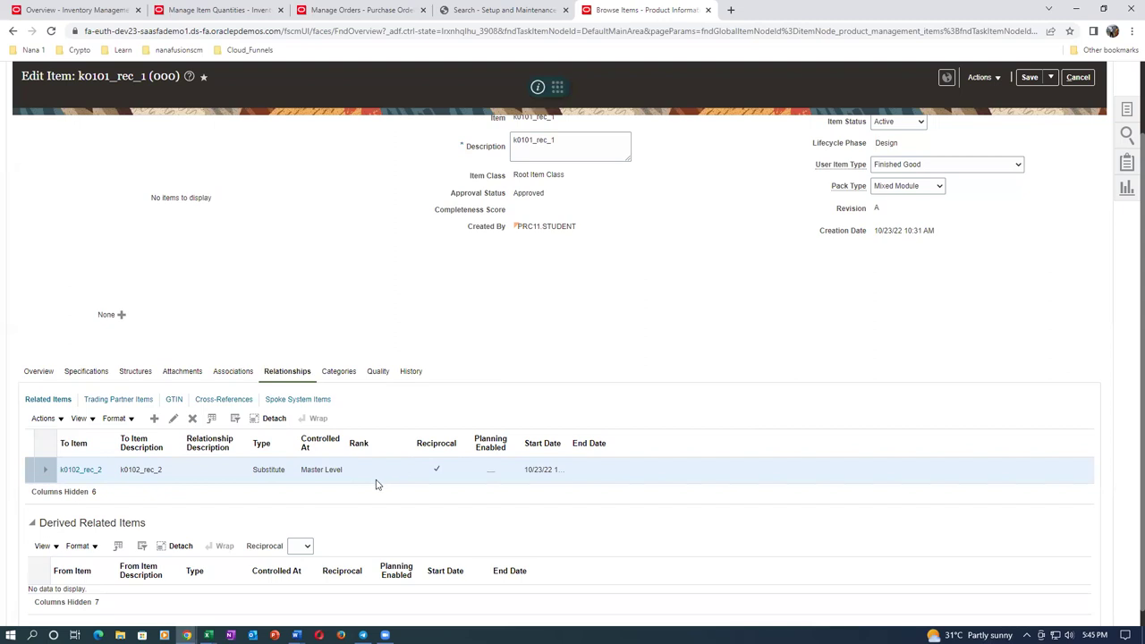
# Save and close k0101_rec_1, then open item k0102_rec_2 for editing.
pyautogui.click(1052, 80)
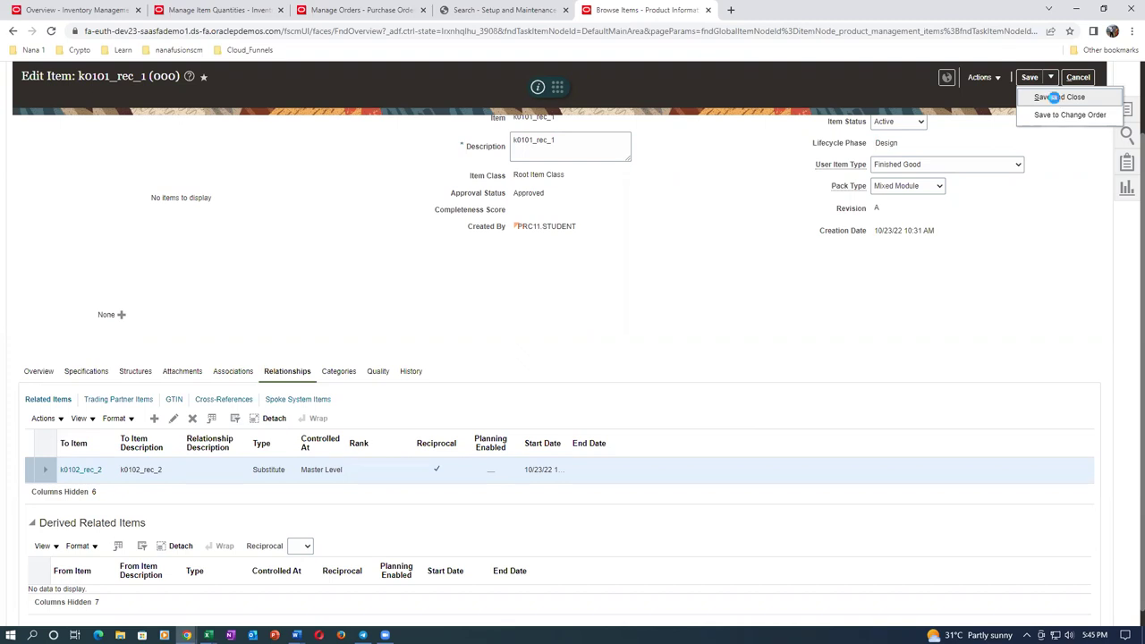
pyautogui.click(1057, 98)
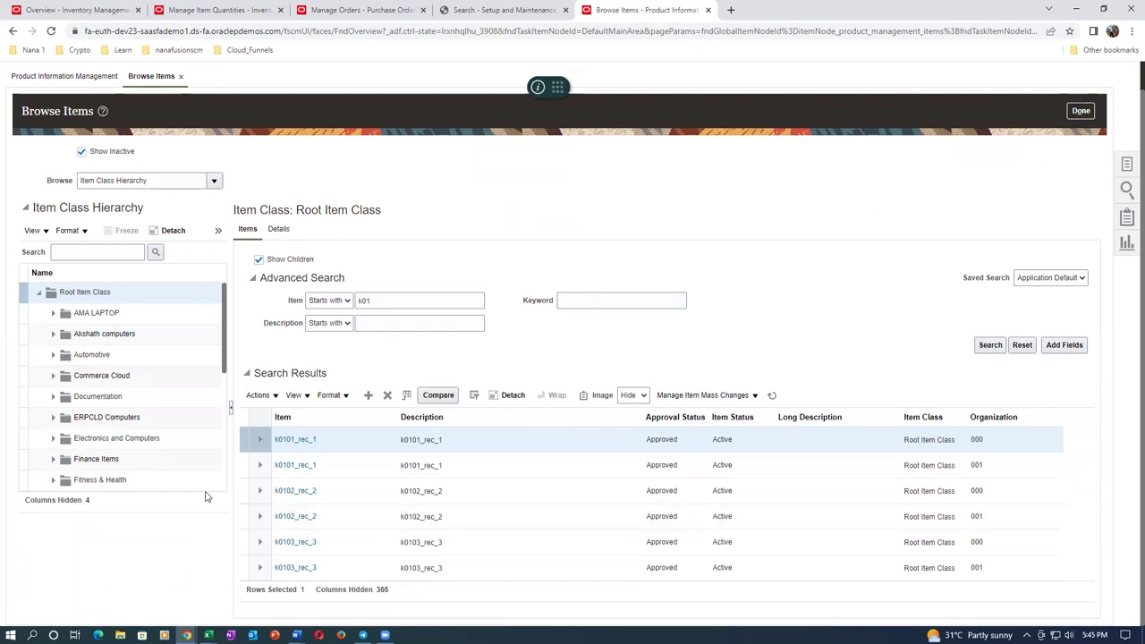
pyautogui.click(293, 494)
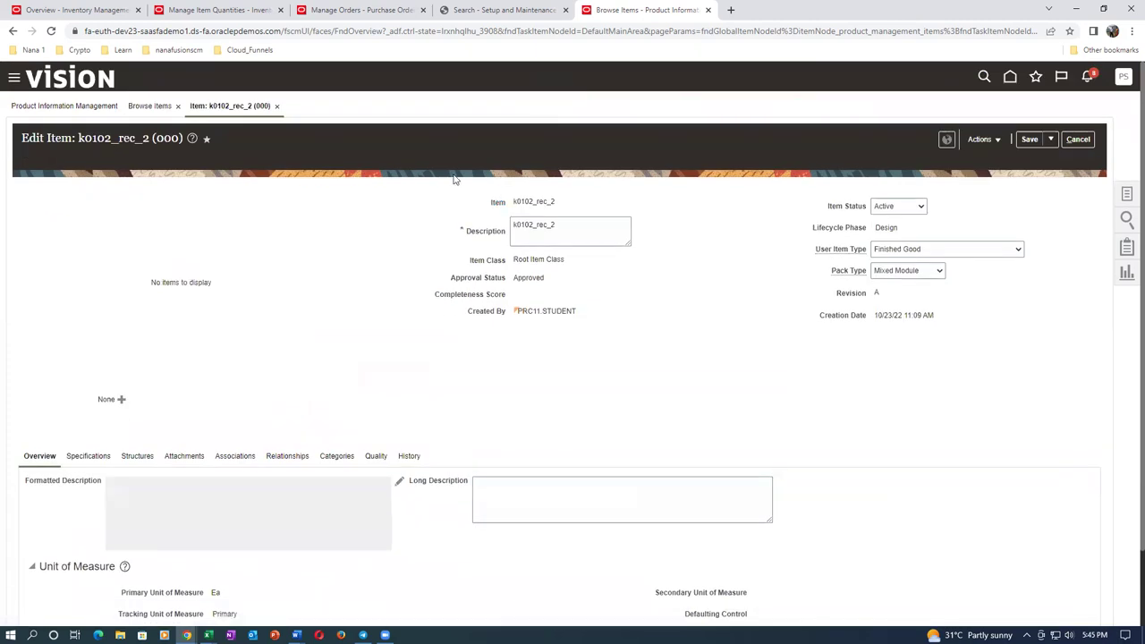
# In k0102_rec_2's Relationships, create a Substitute relationship to k0103_rec_3 and confirm it.
pyautogui.click(286, 457)
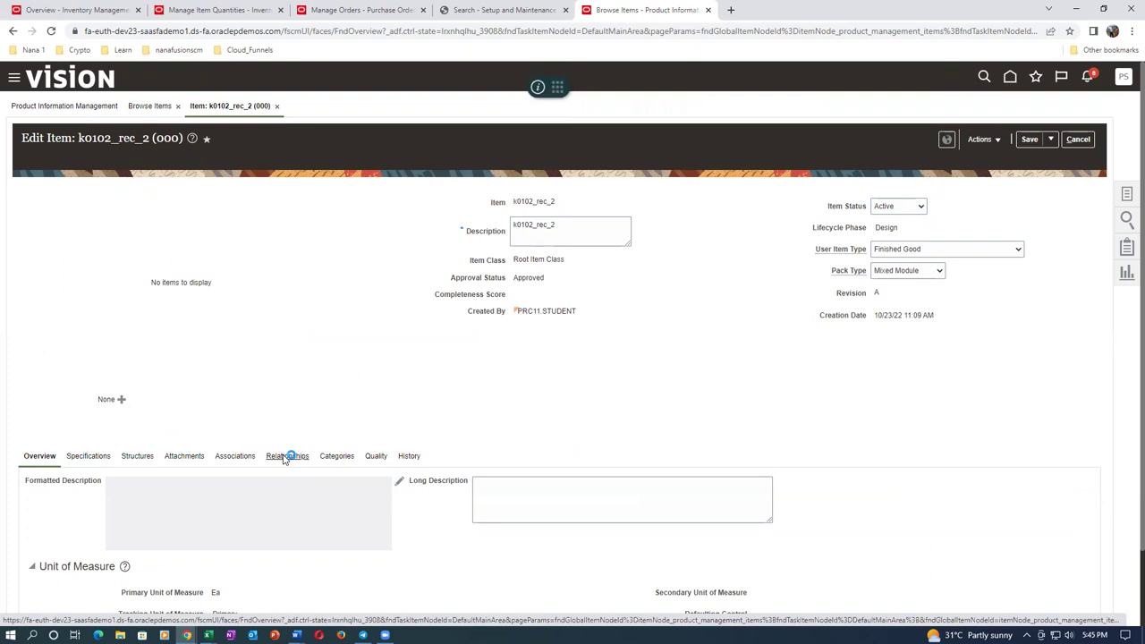
pyautogui.click(43, 504)
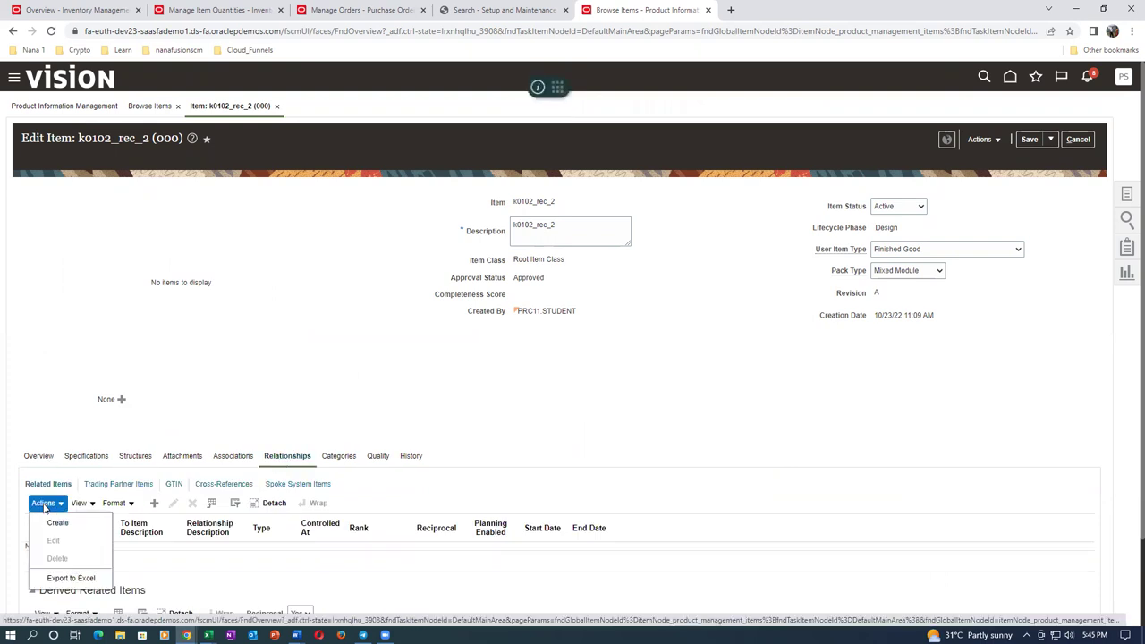
pyautogui.click(57, 523)
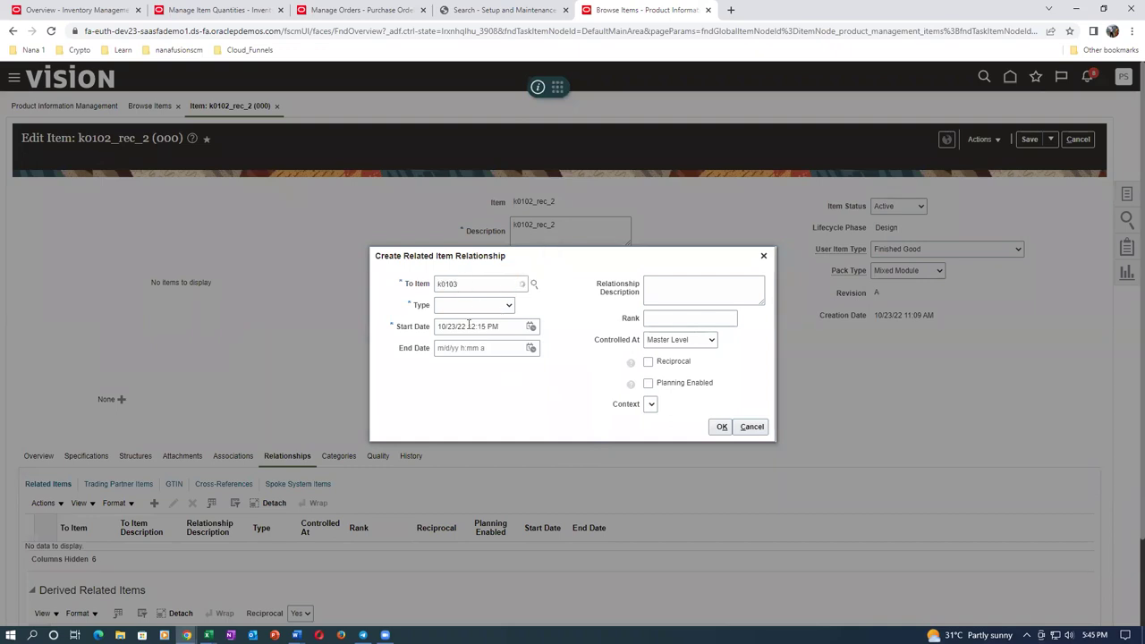
pyautogui.click(473, 328)
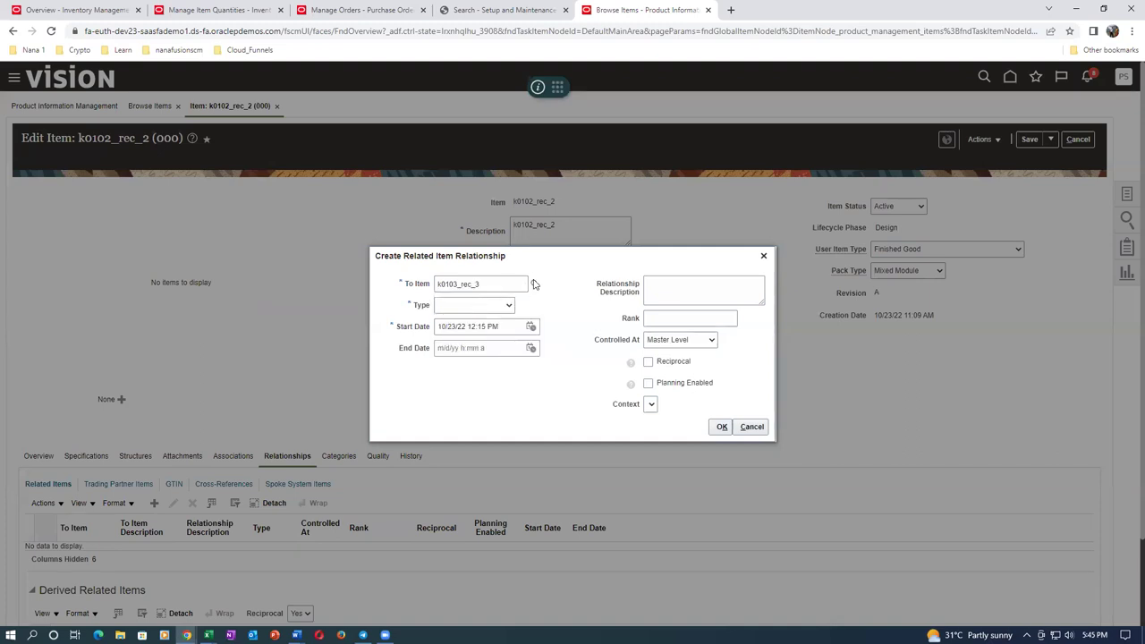
pyautogui.click(487, 310)
pyautogui.scroll(-1, 514, 457)
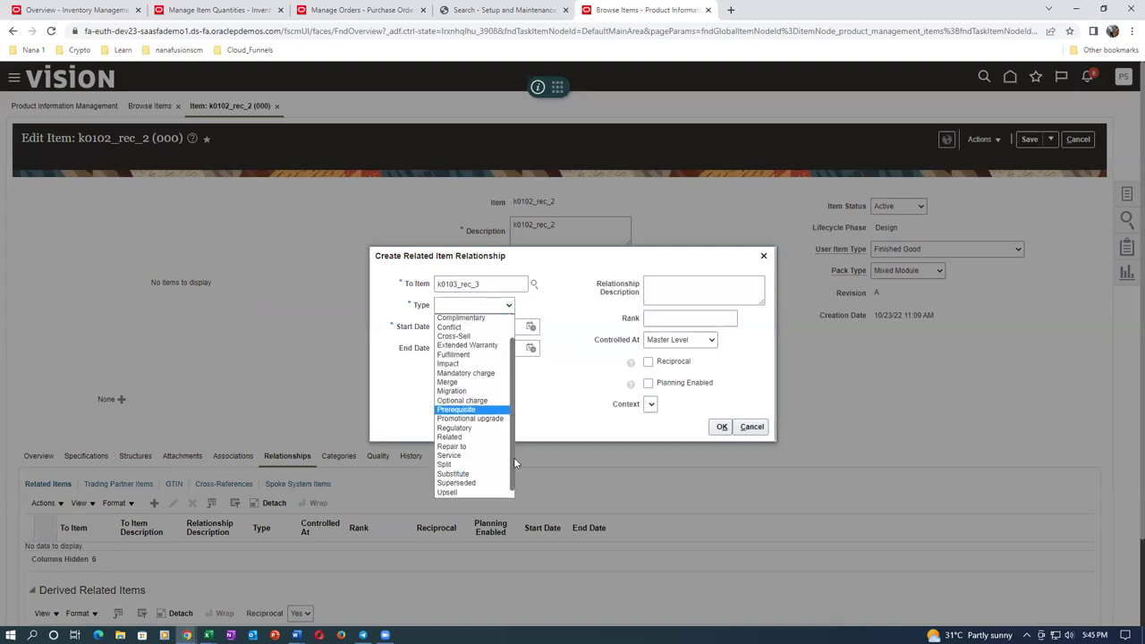
pyautogui.click(495, 474)
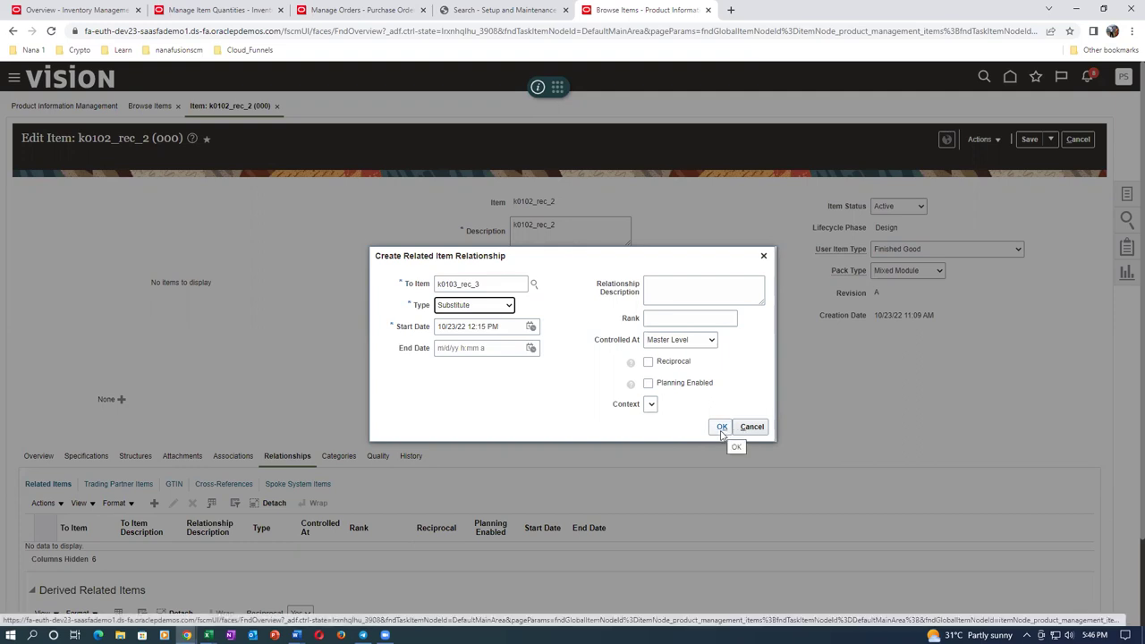
pyautogui.click(722, 427)
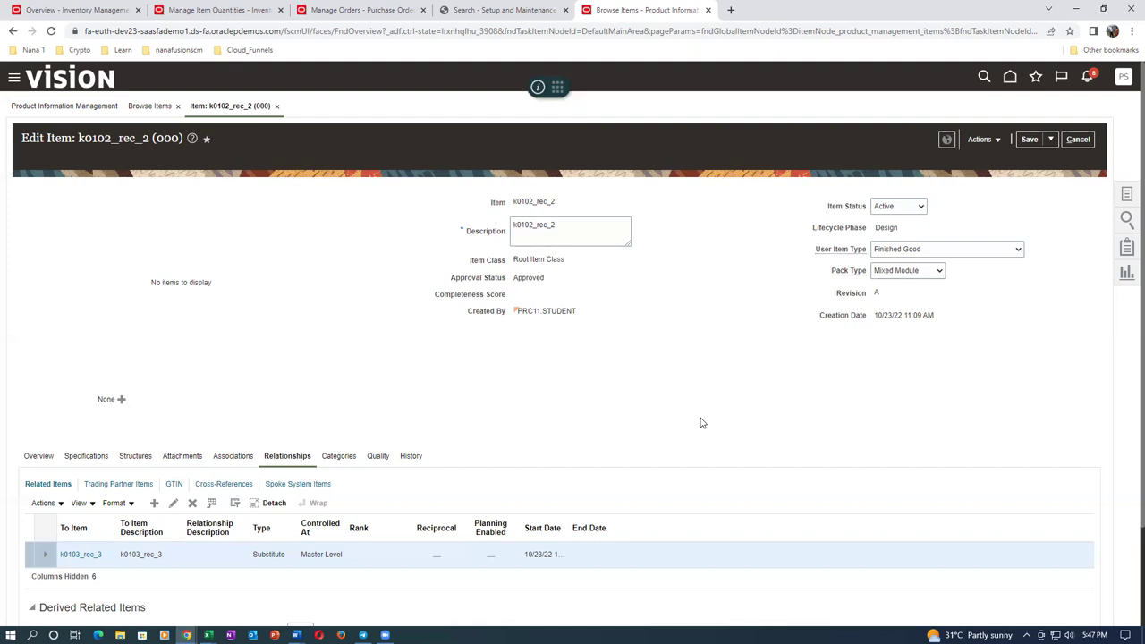
# Save and close k0102_rec_2, then close the Browse Items page.
pyautogui.click(1044, 139)
pyautogui.click(1045, 159)
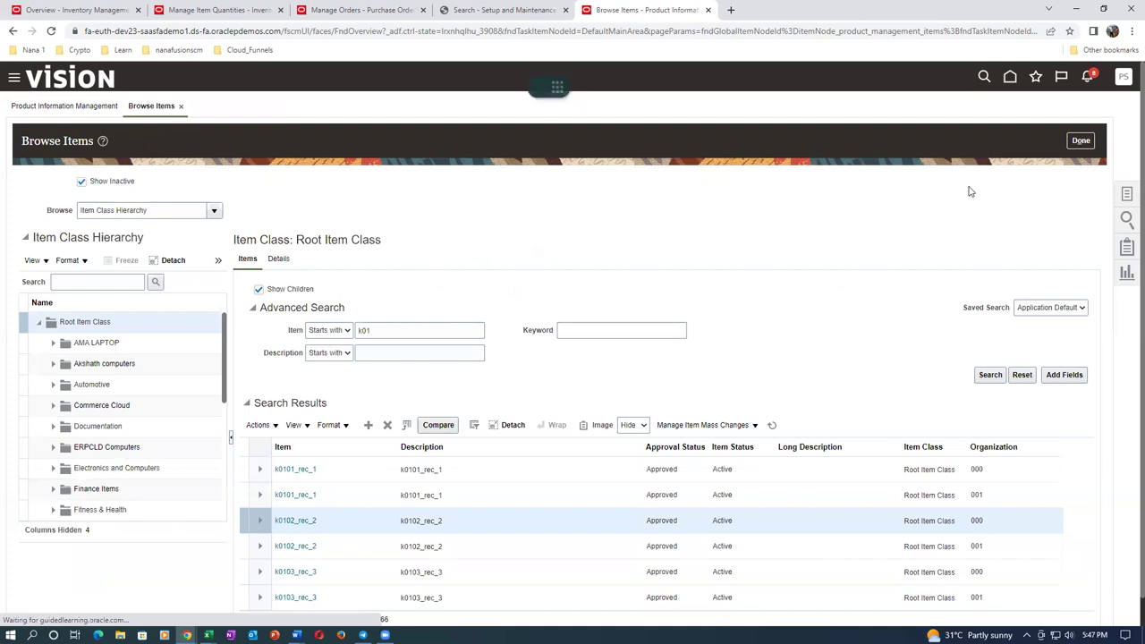
pyautogui.click(1078, 140)
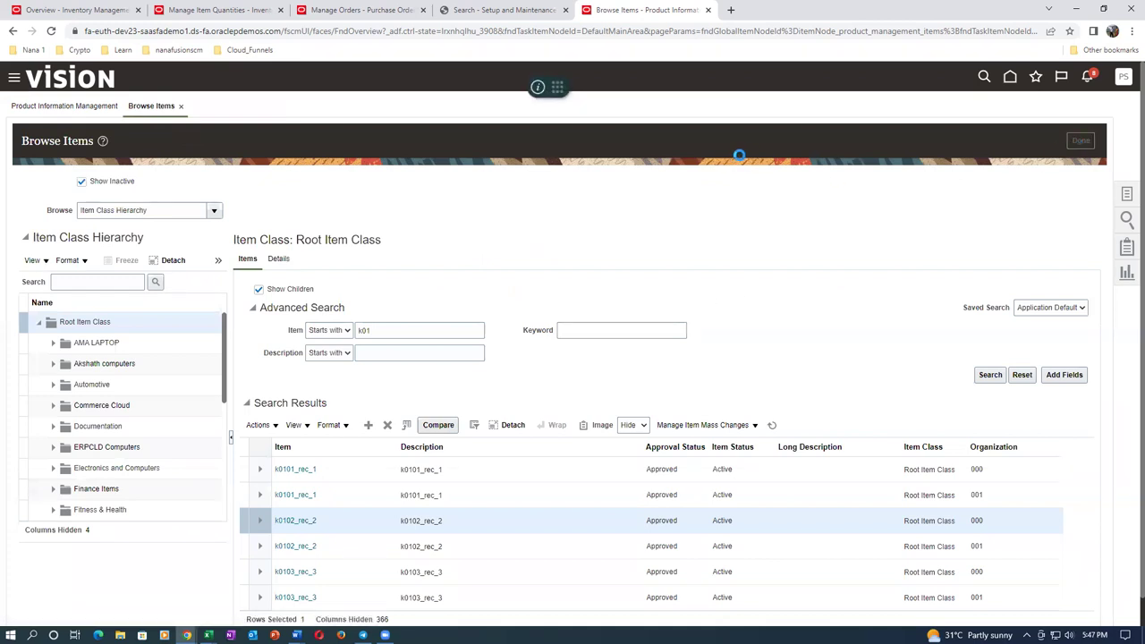
# Create purchase order US164504 with ABC Consulting as the supplier.
pyautogui.click(364, 10)
pyautogui.click(1077, 143)
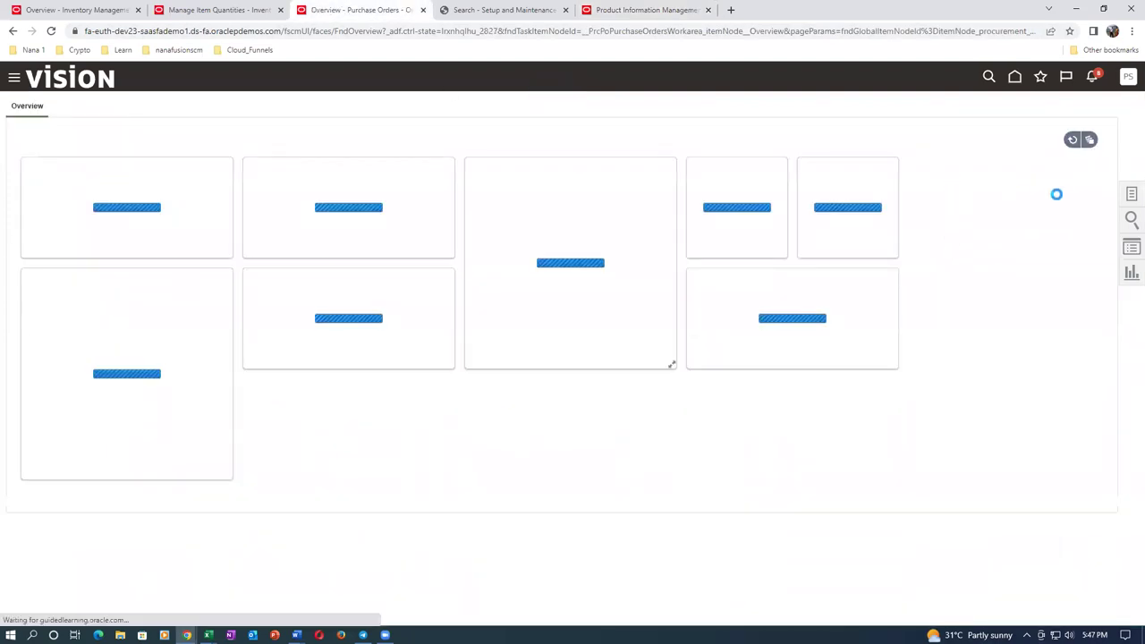
pyautogui.click(1131, 197)
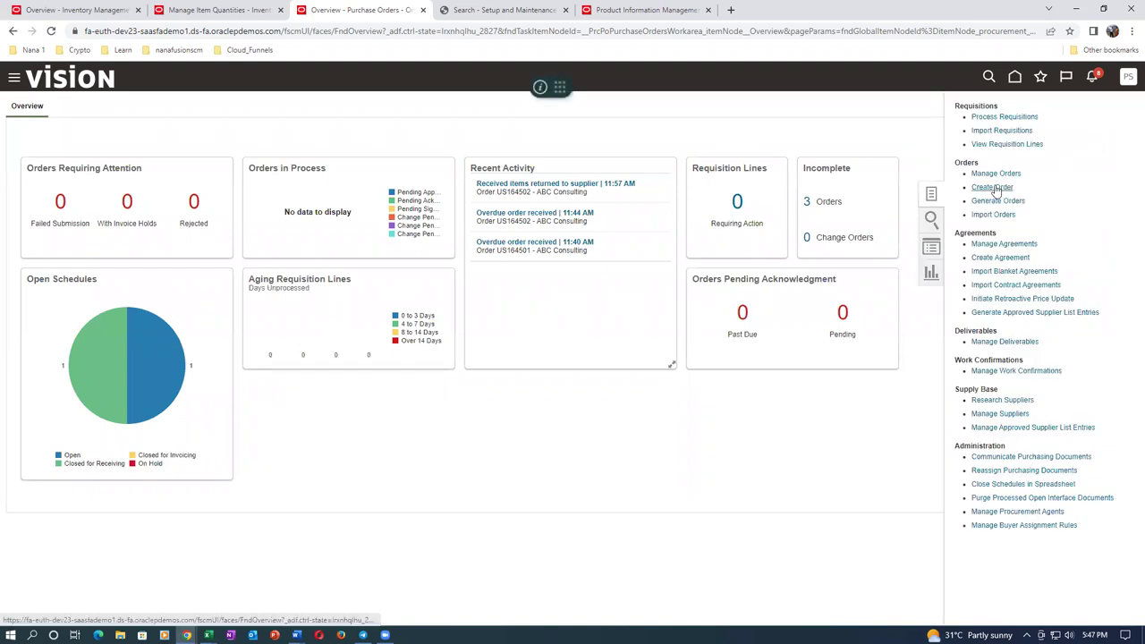
pyautogui.click(809, 200)
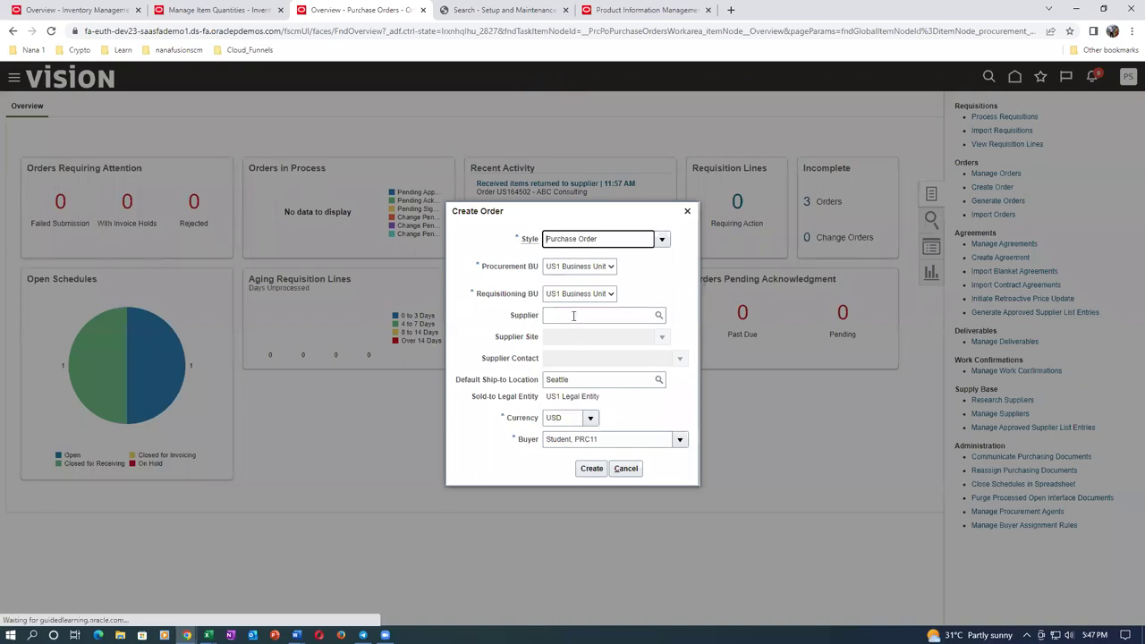
pyautogui.click(567, 315)
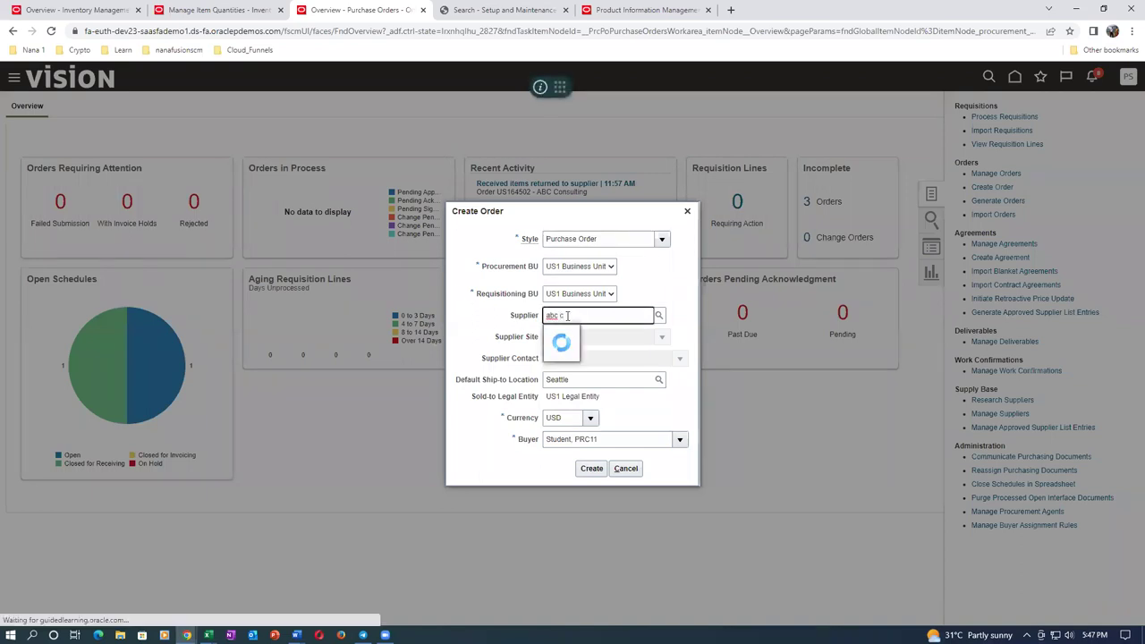
pyautogui.click(591, 347)
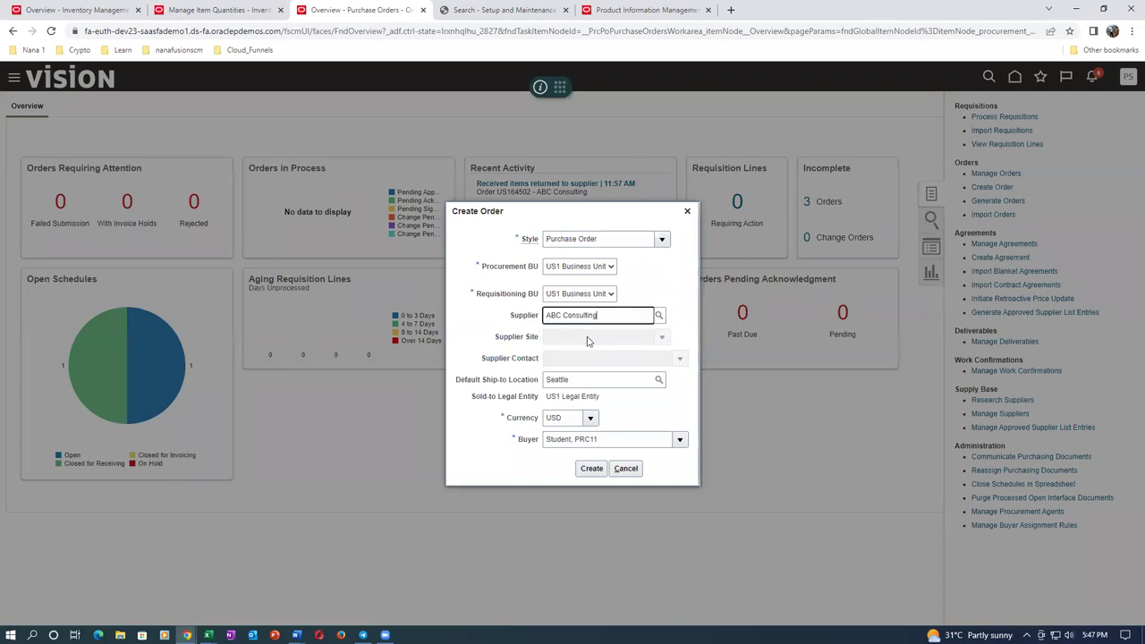
pyautogui.click(589, 470)
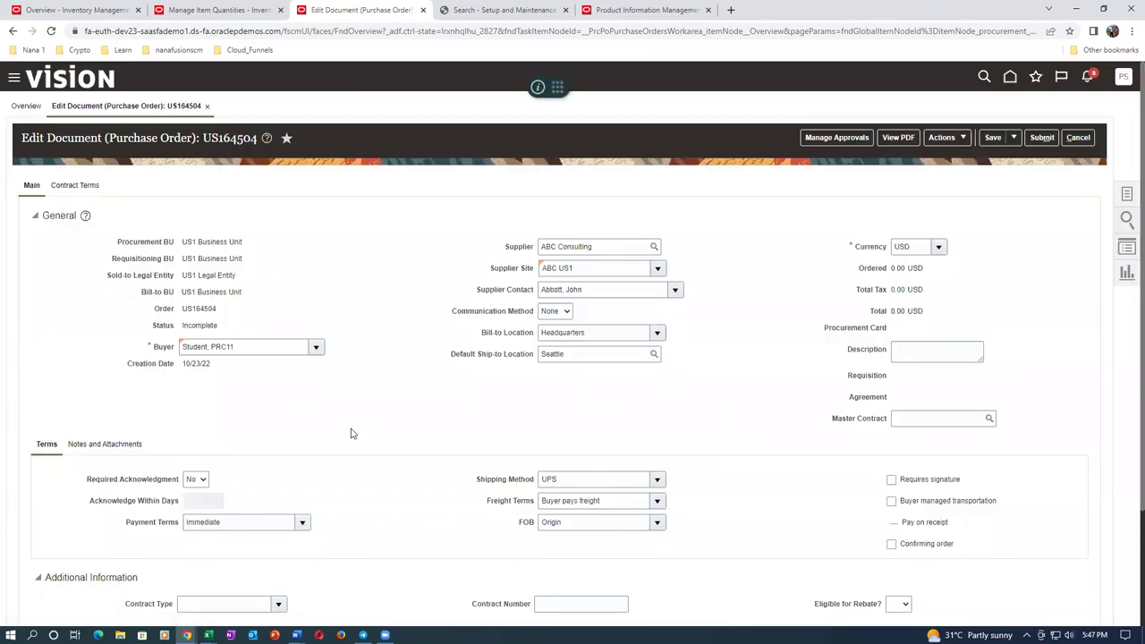
# Add line 1 for item k0101_rec_1 with quantity 100 Ea.
pyautogui.scroll(-2, 350, 434)
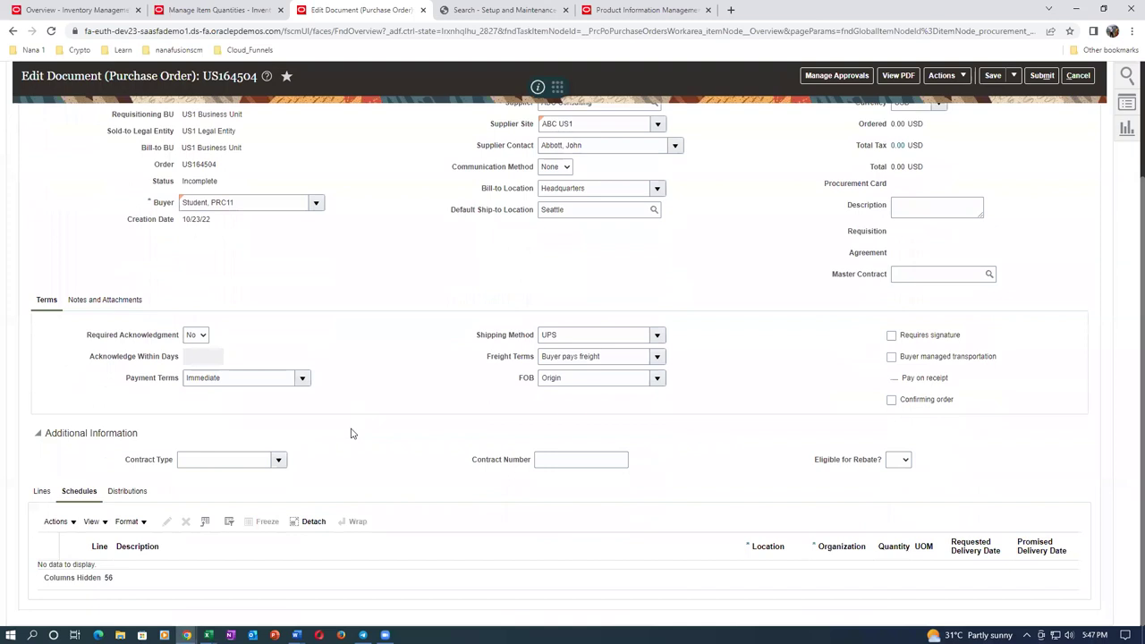
pyautogui.click(41, 491)
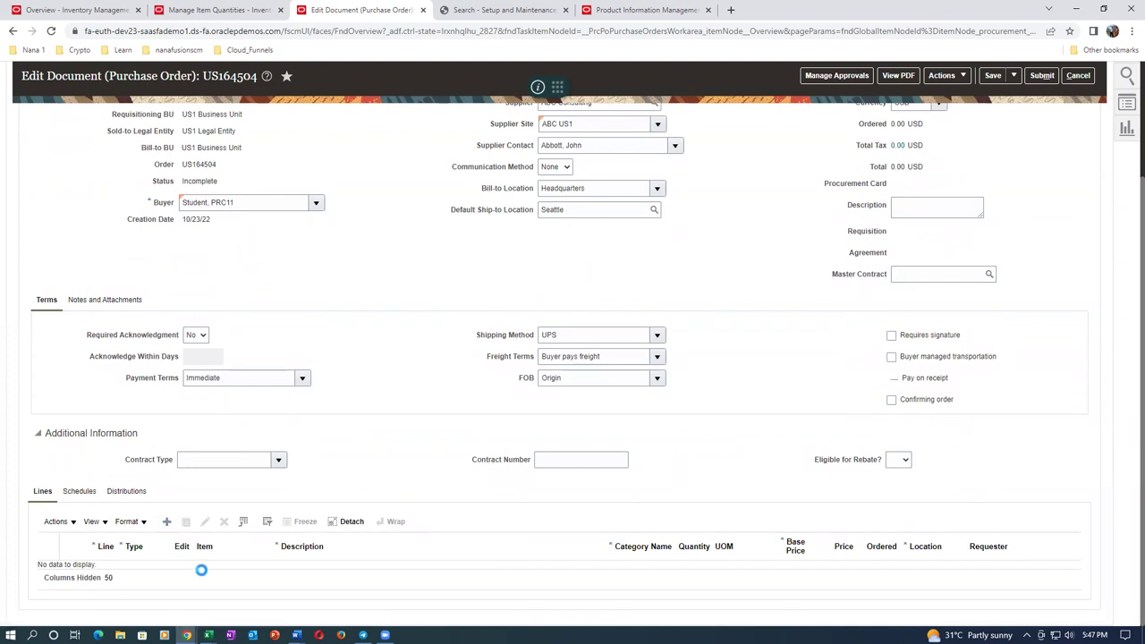
pyautogui.click(263, 548)
pyautogui.click(244, 572)
pyautogui.write('k0101')
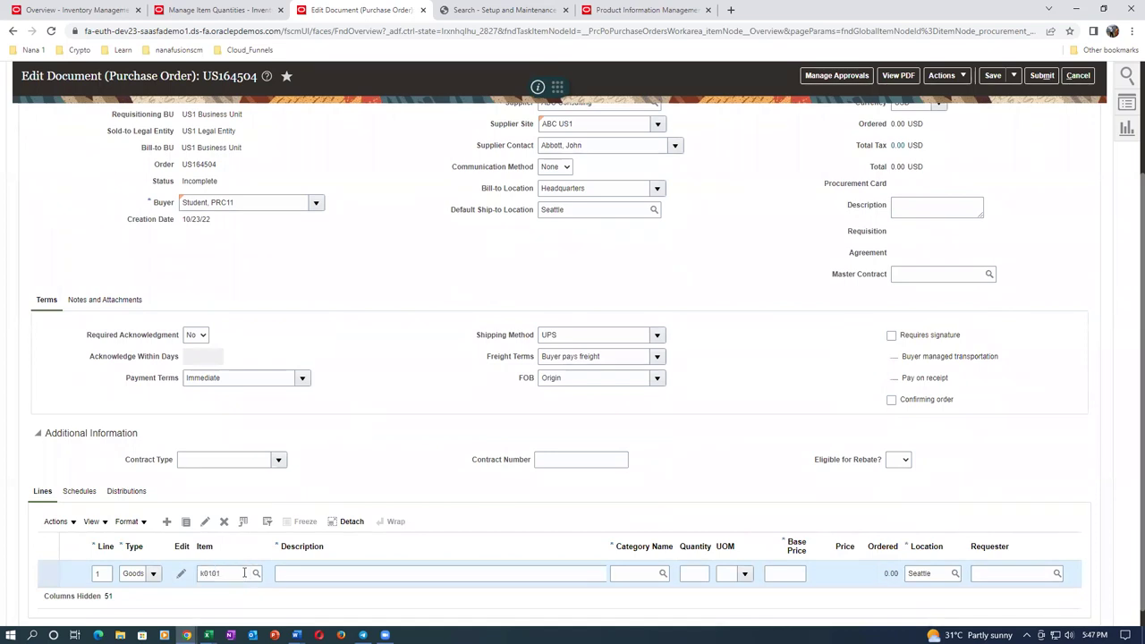
pyautogui.click(696, 575)
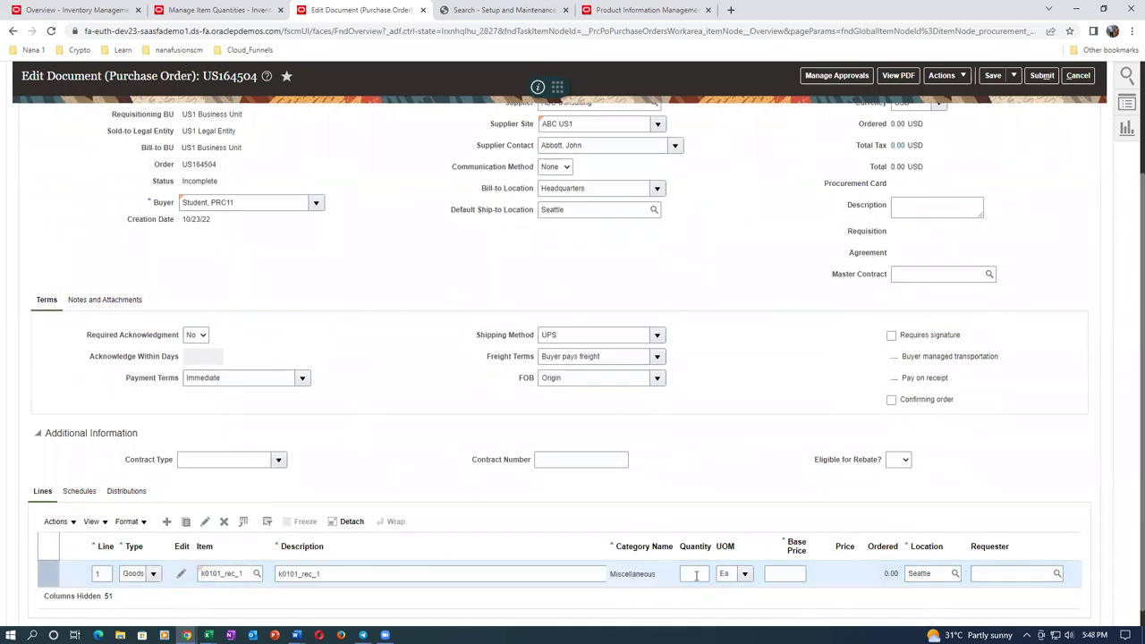
pyautogui.click(696, 575)
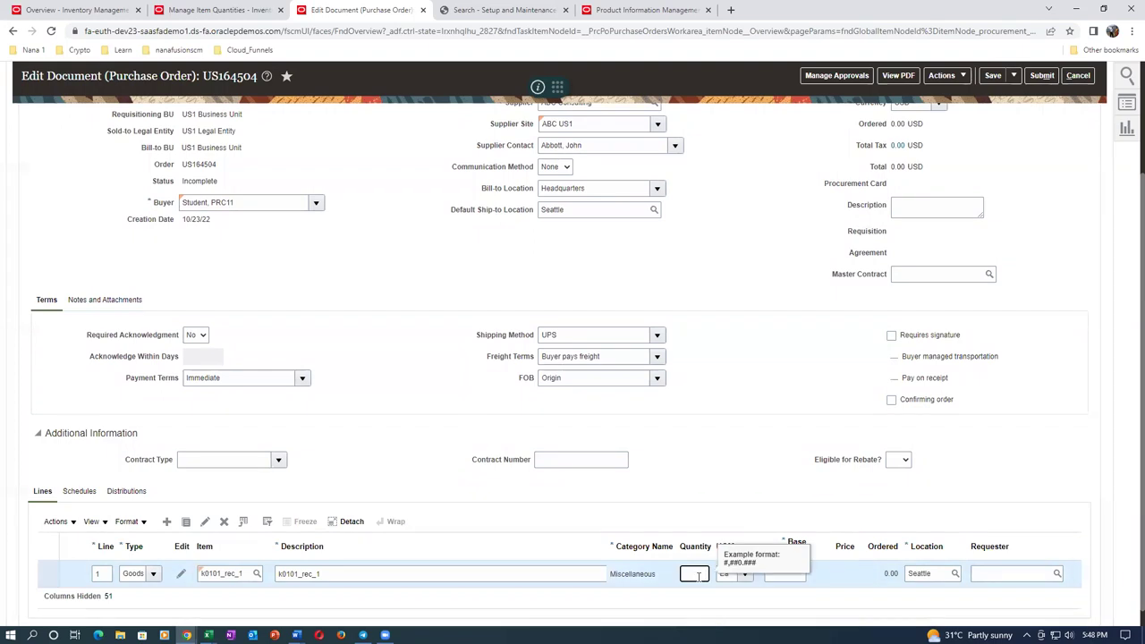
pyautogui.write('100')
pyautogui.press('Tab')
# Give line 1 a base price of 10.00 and select its first schedule.
pyautogui.click(774, 576)
pyautogui.write('10')
pyautogui.press('Tab')
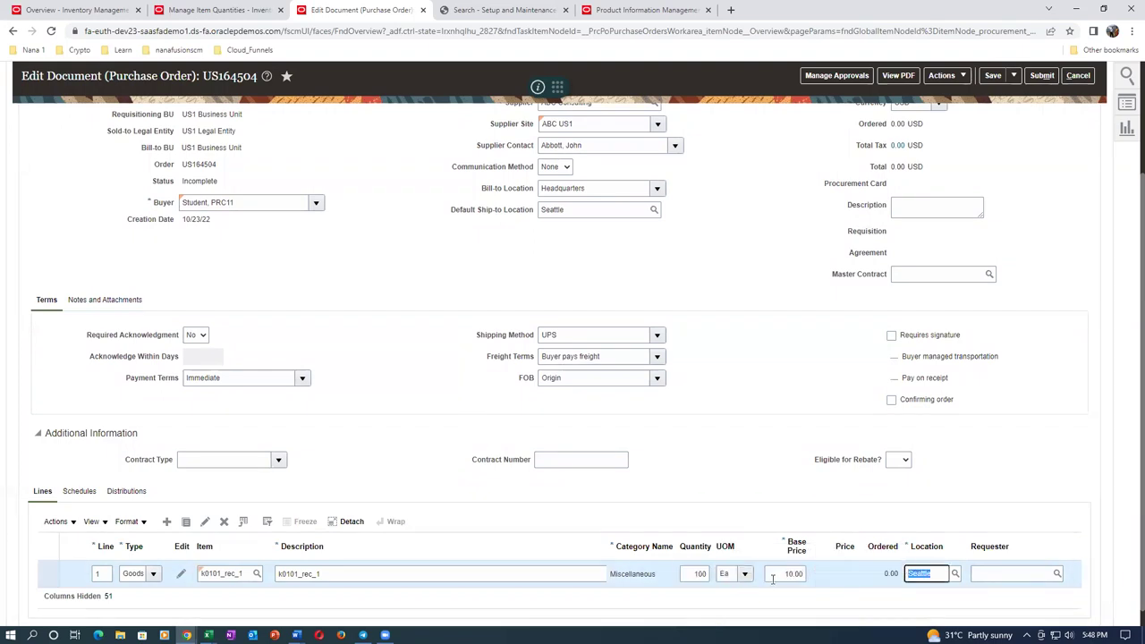
pyautogui.click(906, 578)
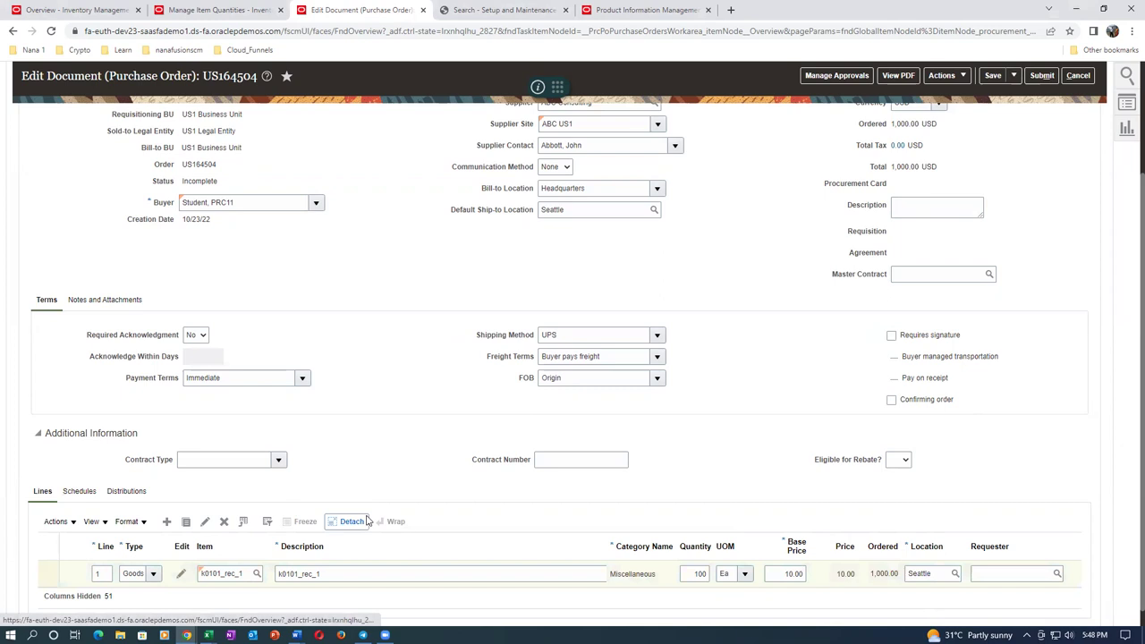
pyautogui.click(977, 570)
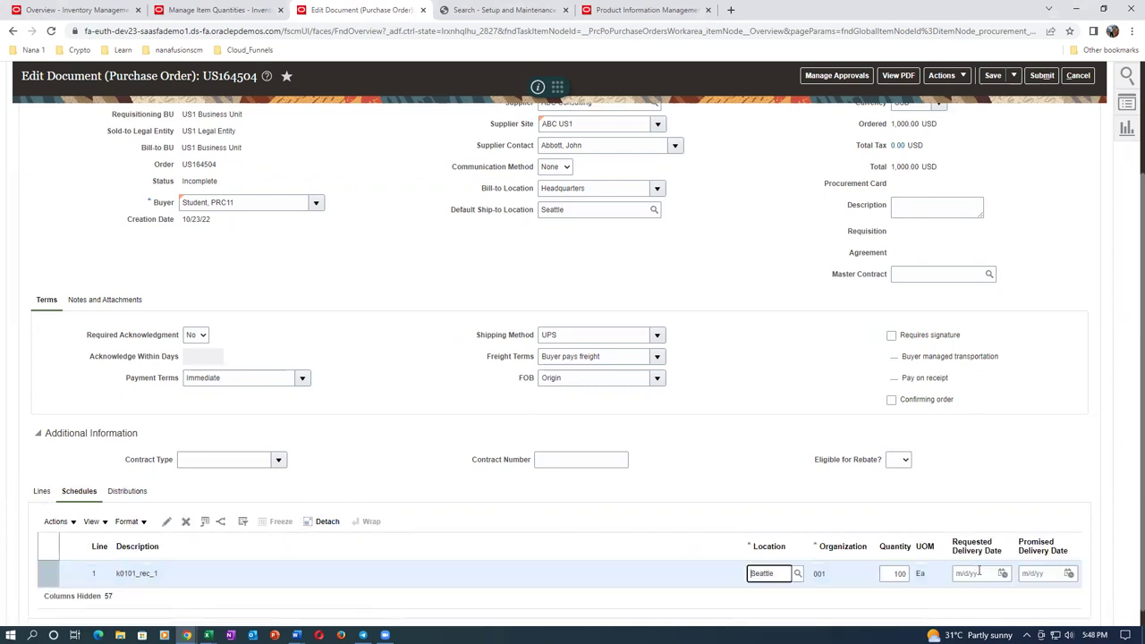
# Set schedule 1's requested delivery date to 10/23/22.
pyautogui.click(1003, 574)
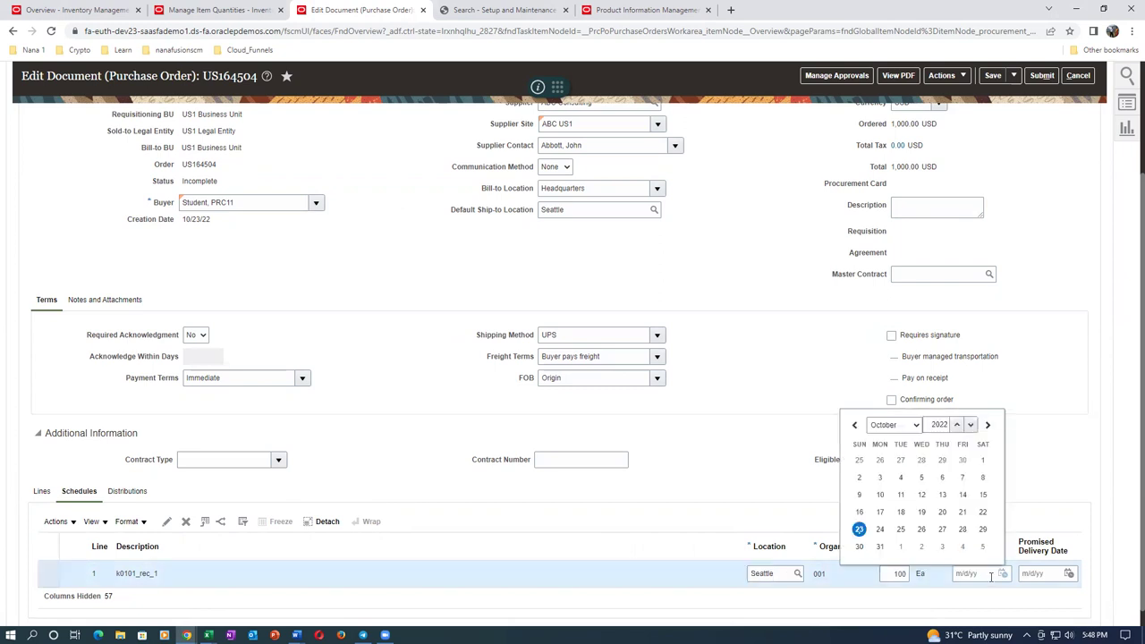
pyautogui.press('pageup')
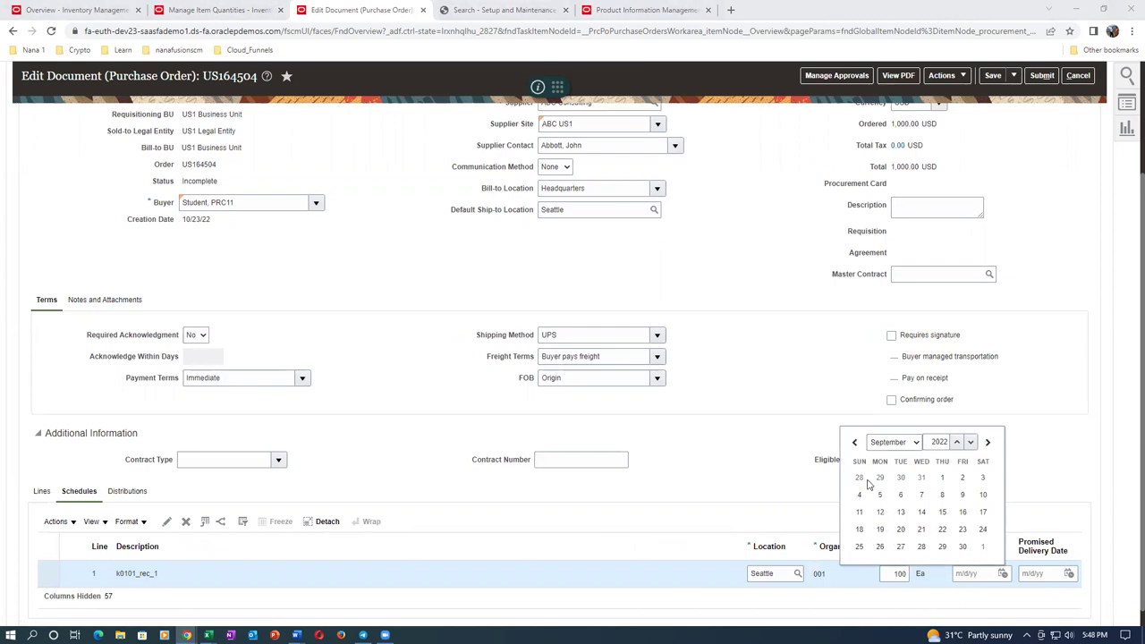
pyautogui.click(890, 444)
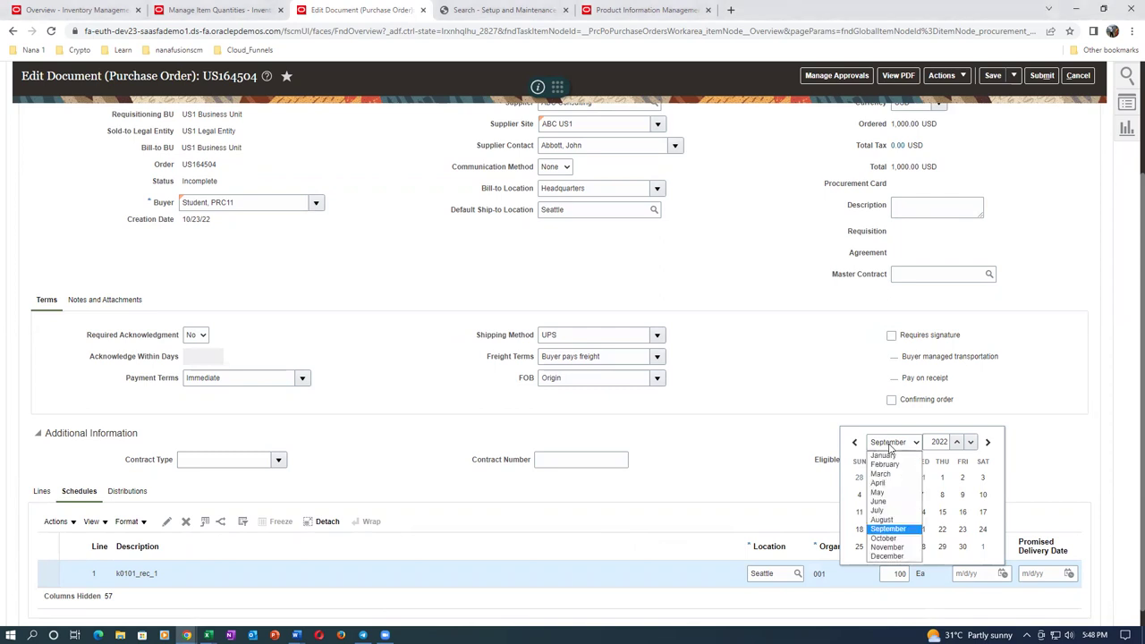
pyautogui.click(884, 537)
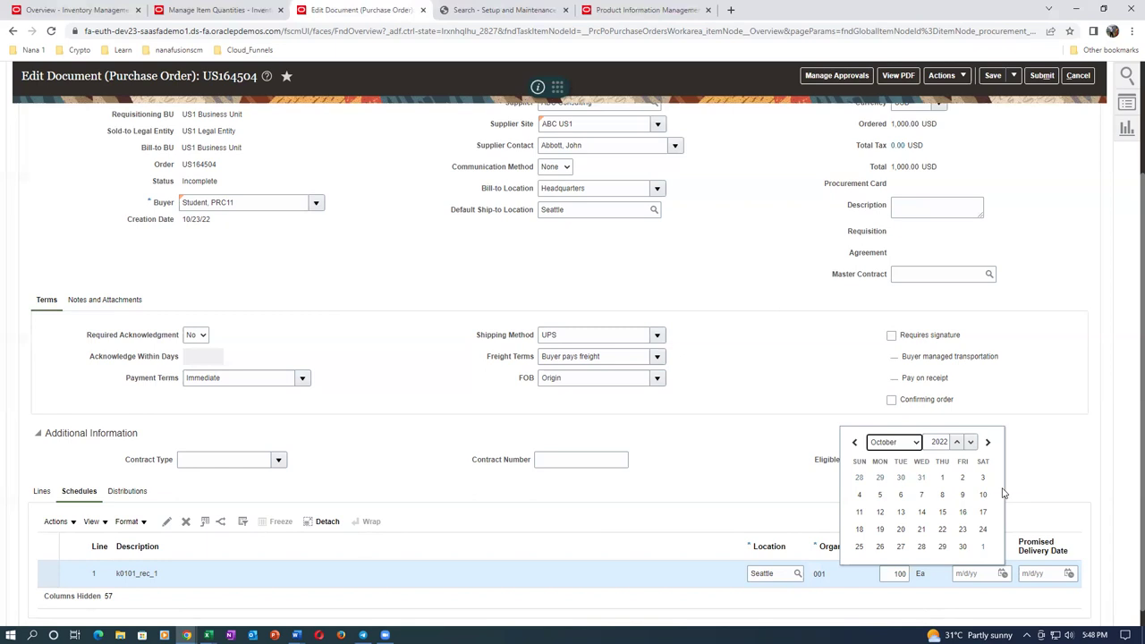
pyautogui.click(984, 573)
pyautogui.click(1002, 573)
pyautogui.click(859, 456)
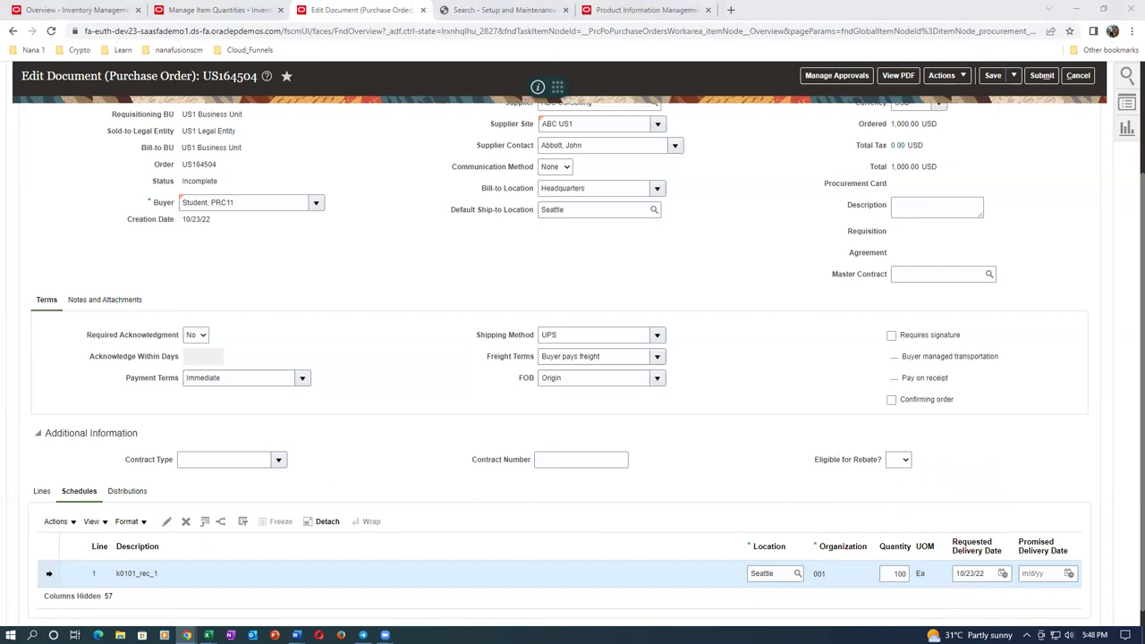
# Confirm schedule 1 in Edit Schedule and return to order US164504.
pyautogui.click(166, 522)
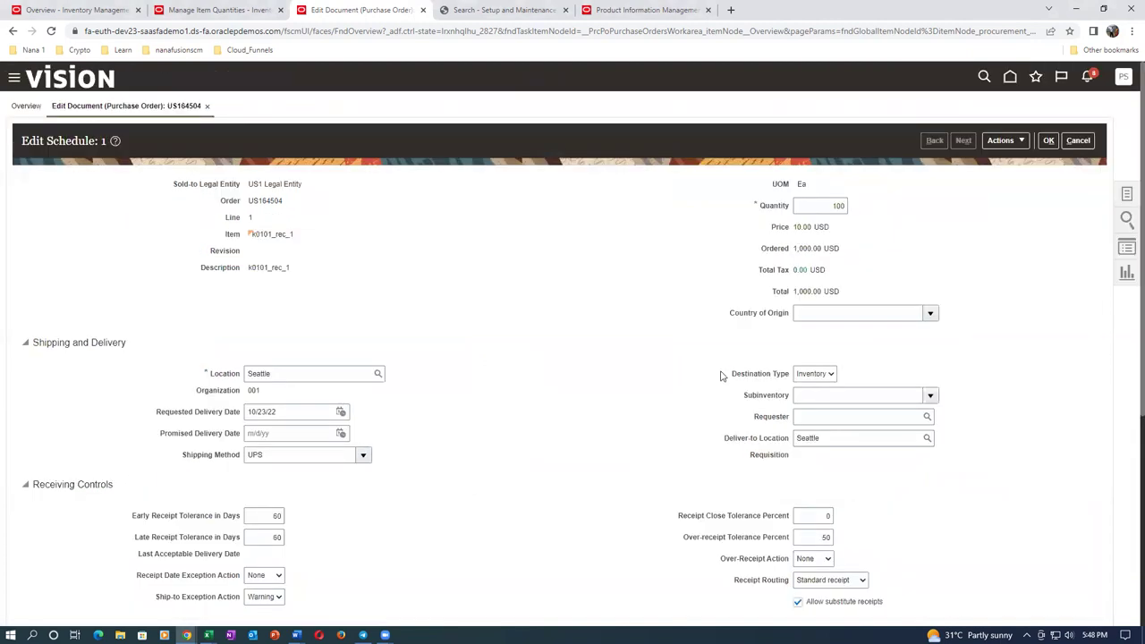
pyautogui.click(1048, 78)
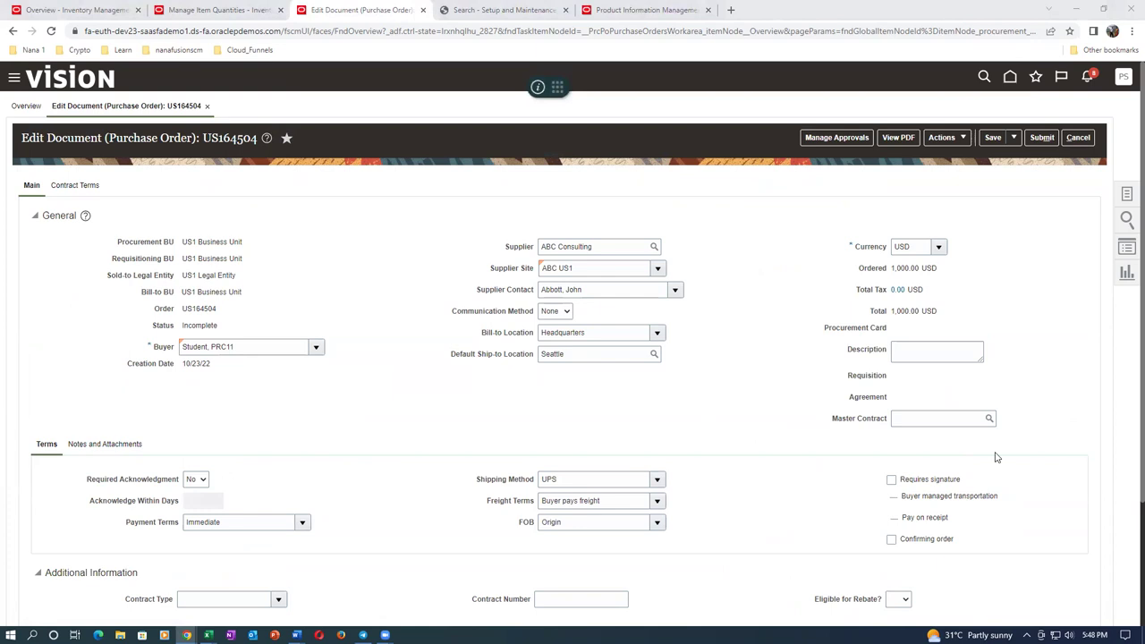
pyautogui.scroll(-2, 124, 474)
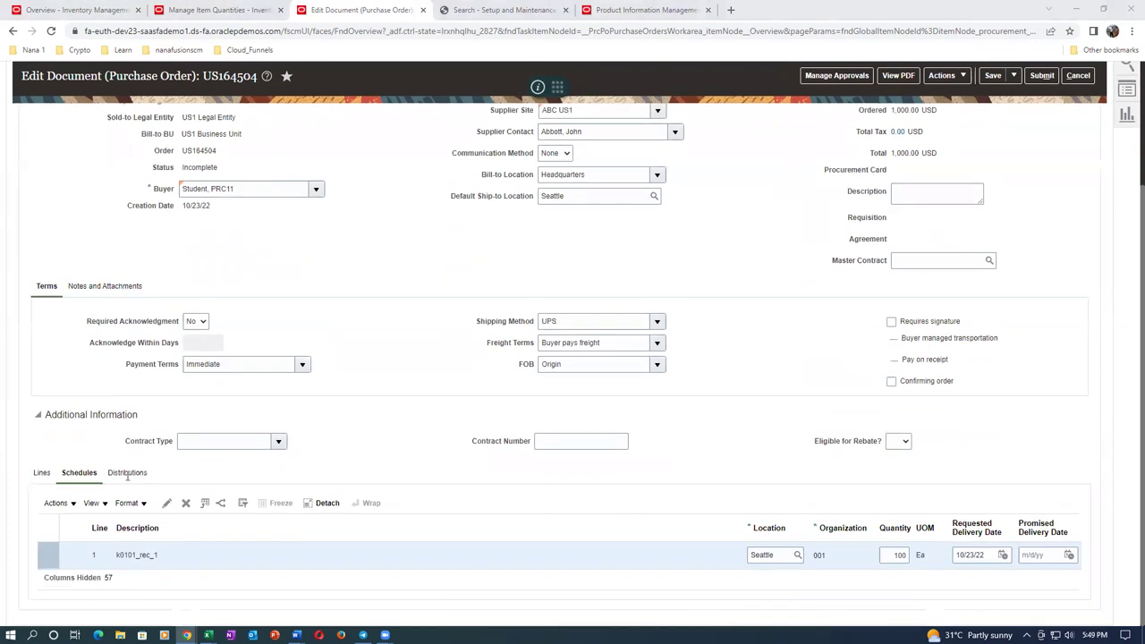
# Add order line 2 for item k0102 with quantity 200 at base price 10.
pyautogui.click(39, 478)
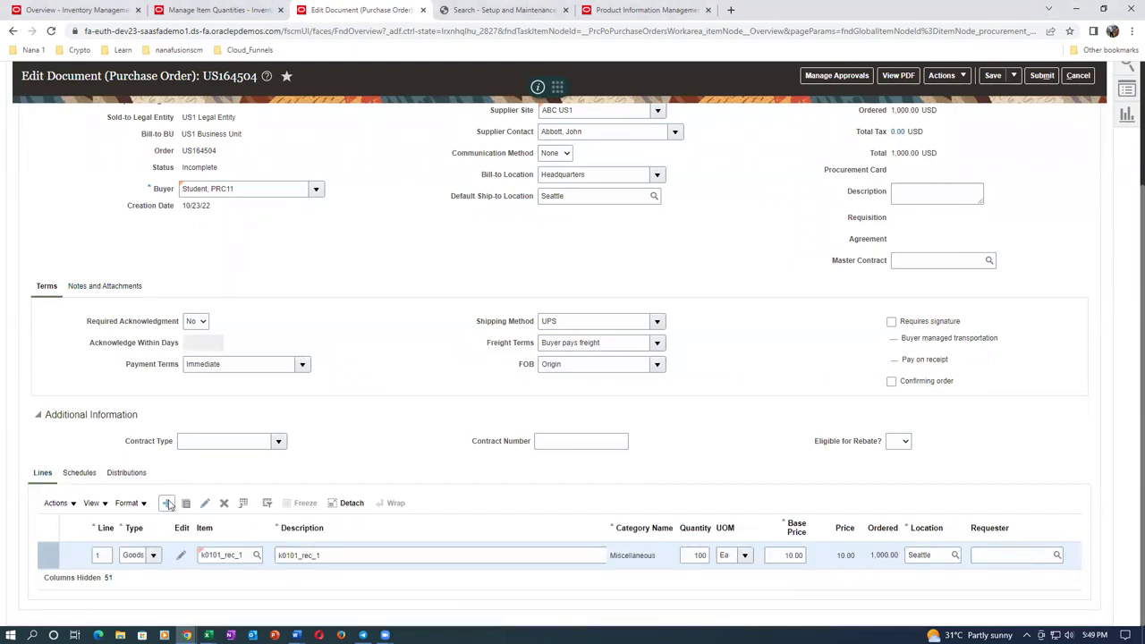
pyautogui.click(227, 552)
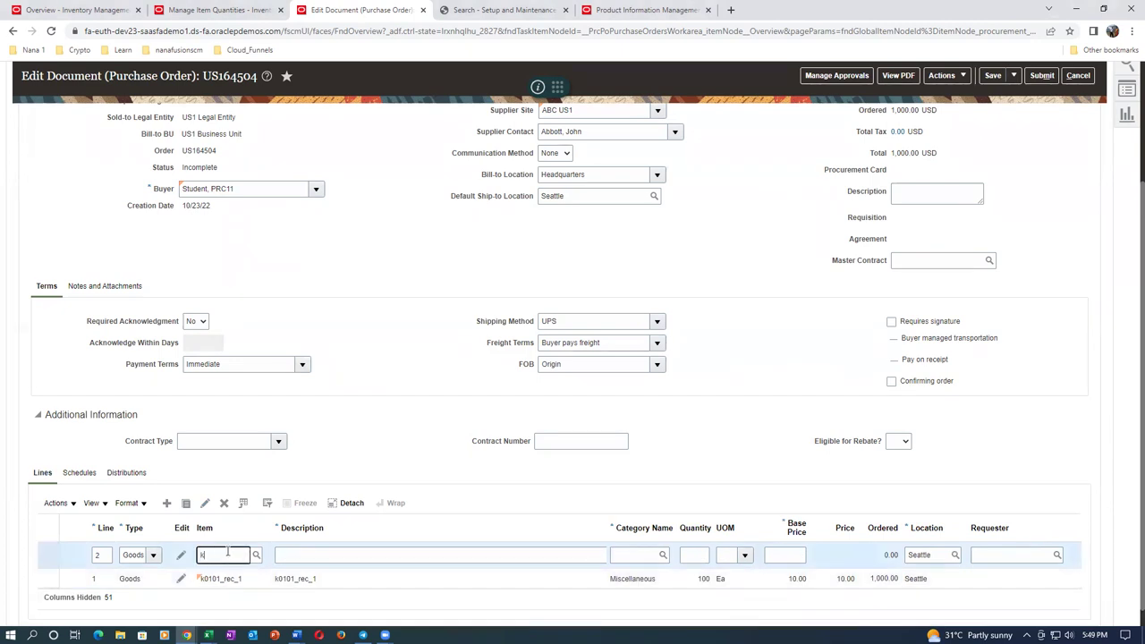
pyautogui.write('k0102')
pyautogui.press('Tab')
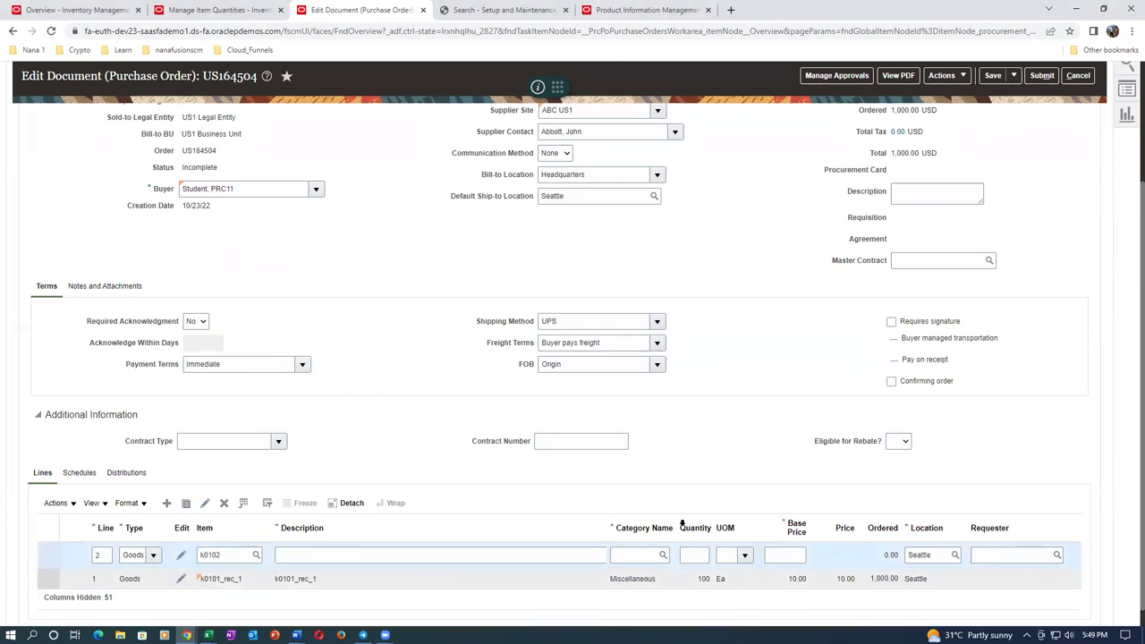
pyautogui.click(689, 554)
pyautogui.write('2')
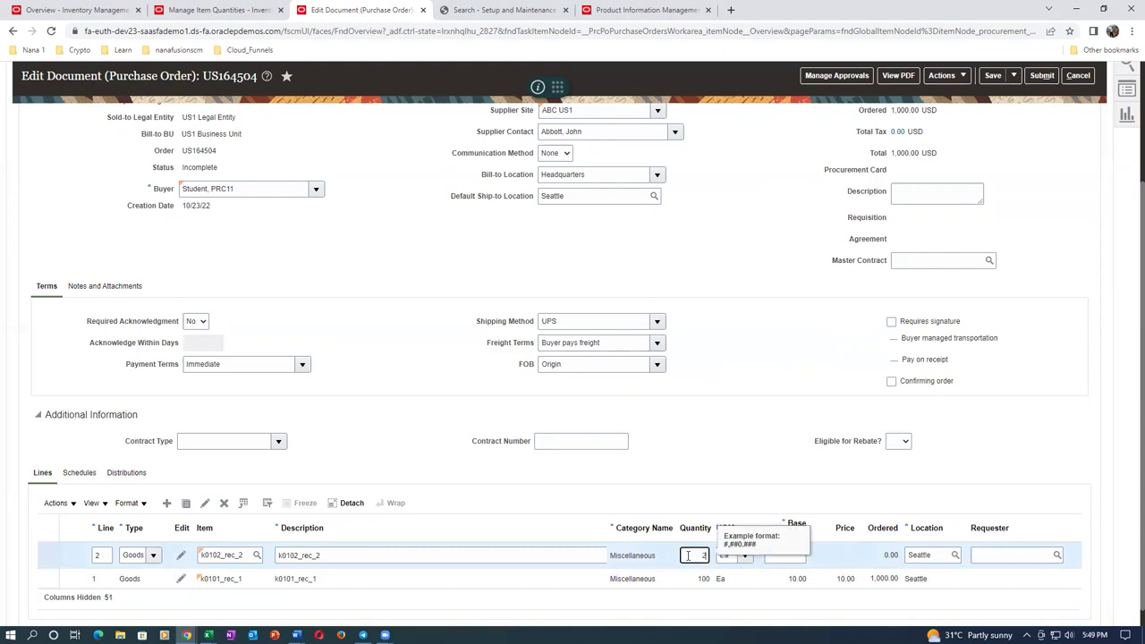
pyautogui.write('00')
pyautogui.press('Tab')
pyautogui.click(774, 554)
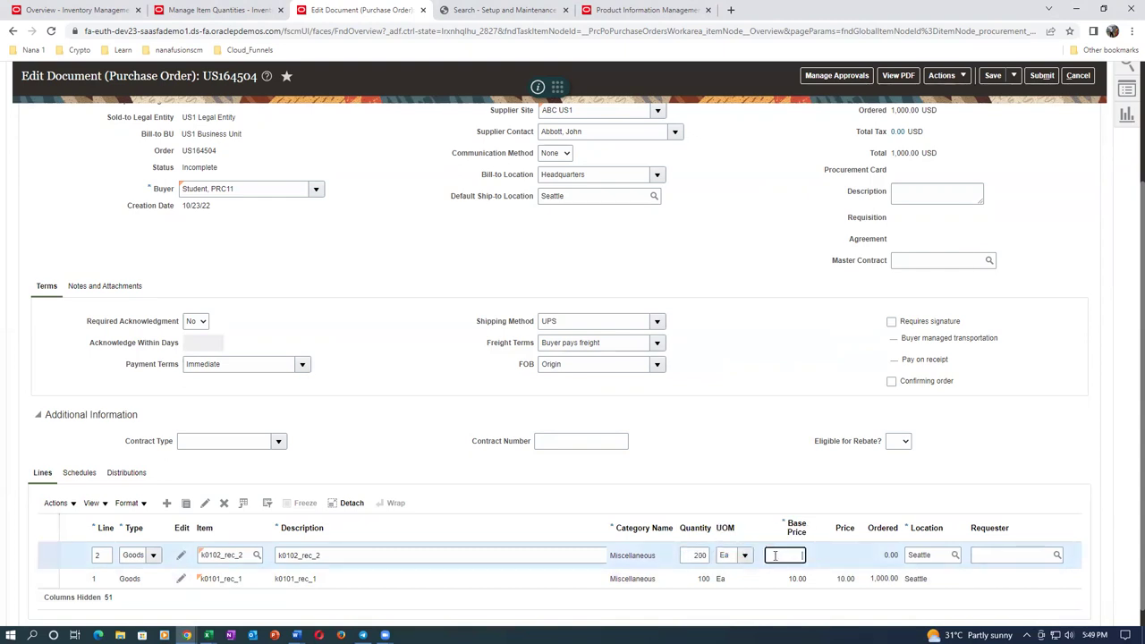
pyautogui.write('10')
pyautogui.press('Tab')
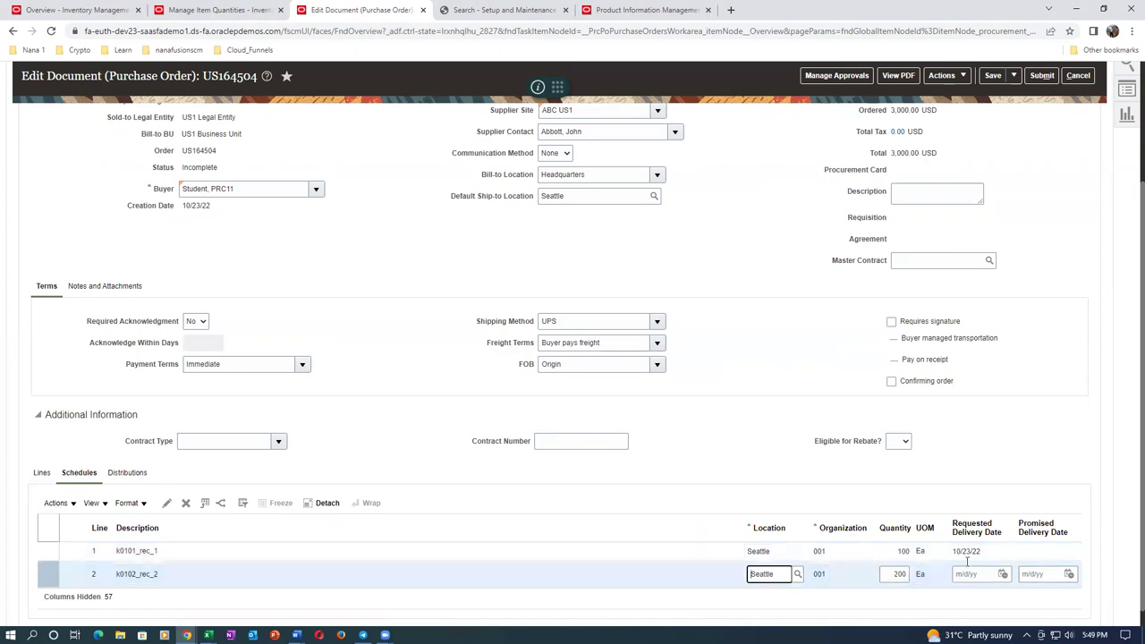
# Set line 2's requested delivery date to 10/23/22 and add a blank third line.
pyautogui.click(1005, 573)
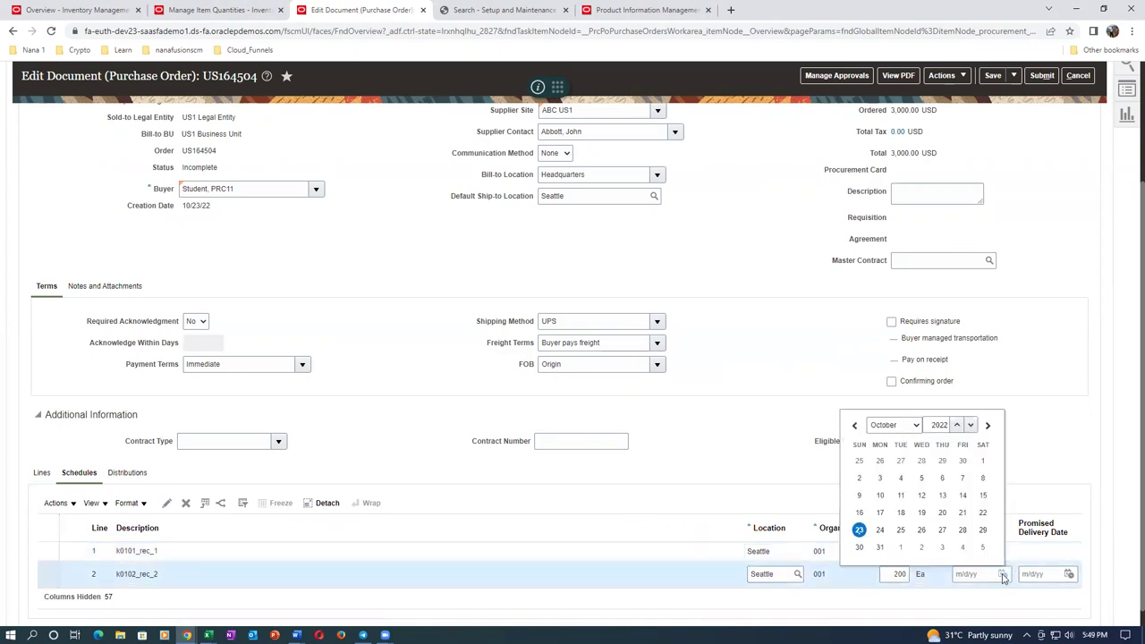
pyautogui.click(859, 530)
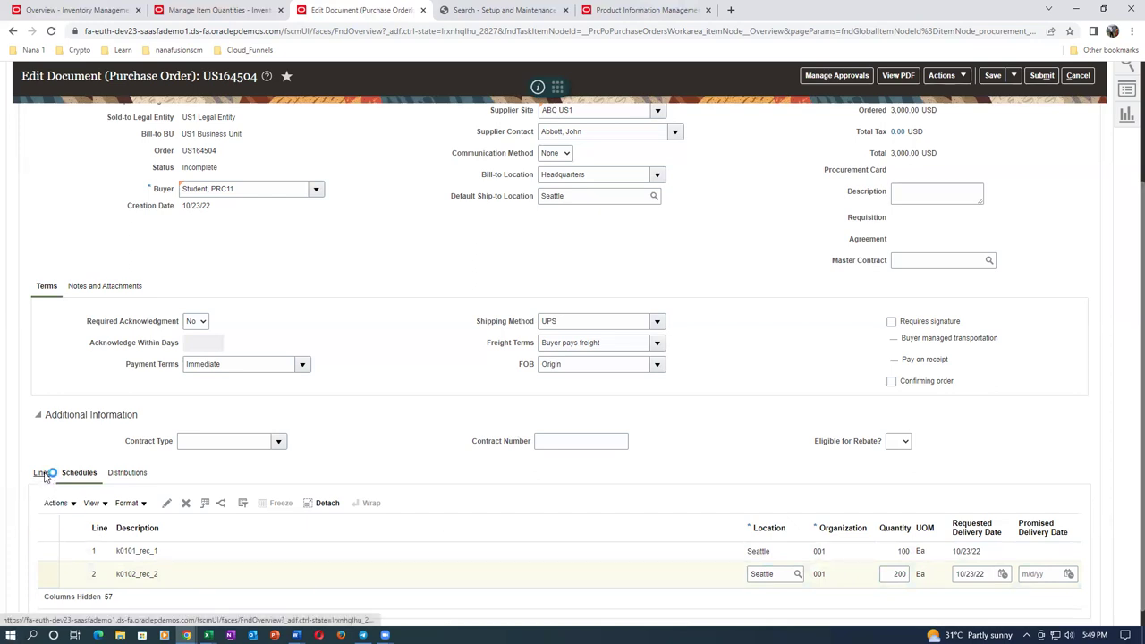
pyautogui.click(44, 474)
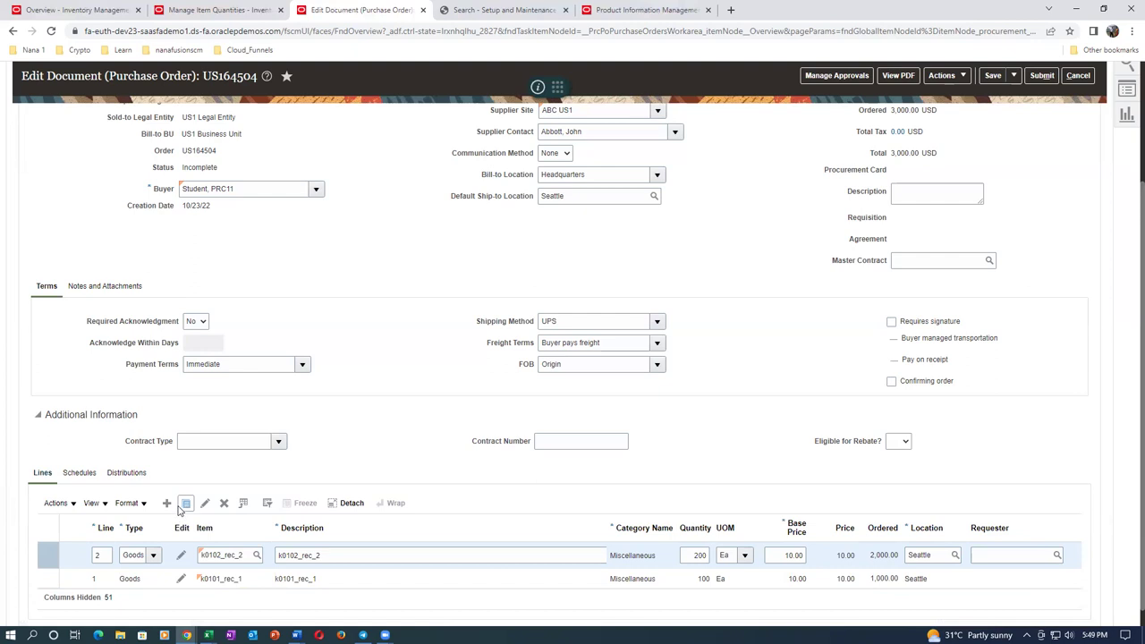
pyautogui.click(166, 502)
# Fill order line 3 with item k0103, quantity 300 at base price 10.
pyautogui.click(237, 554)
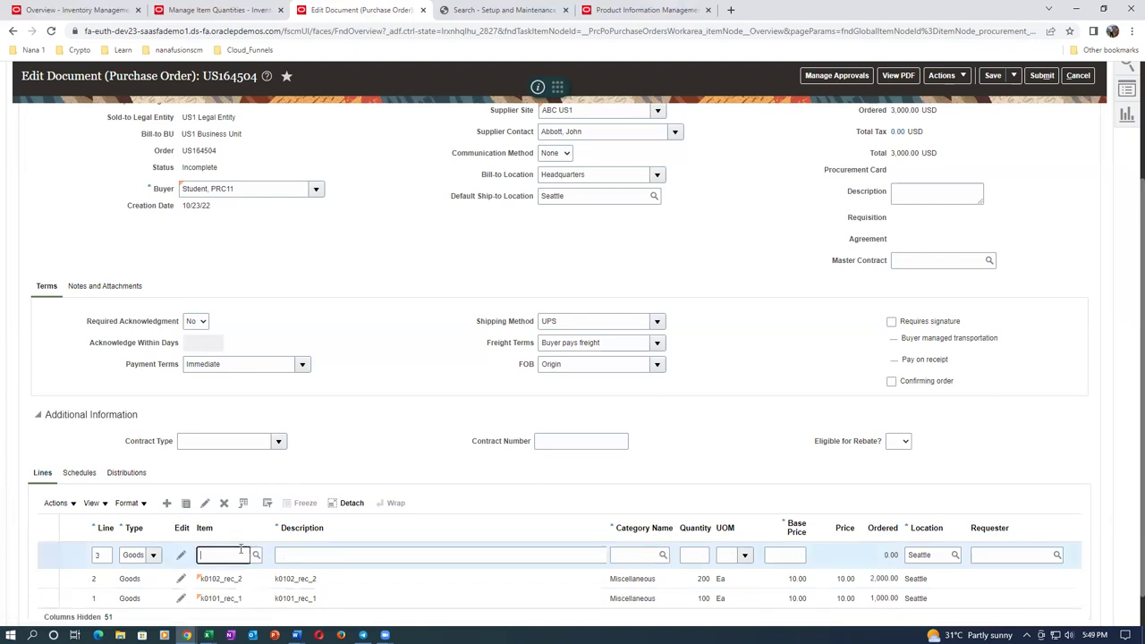
pyautogui.write('k0103')
pyautogui.click(691, 556)
pyautogui.click(691, 555)
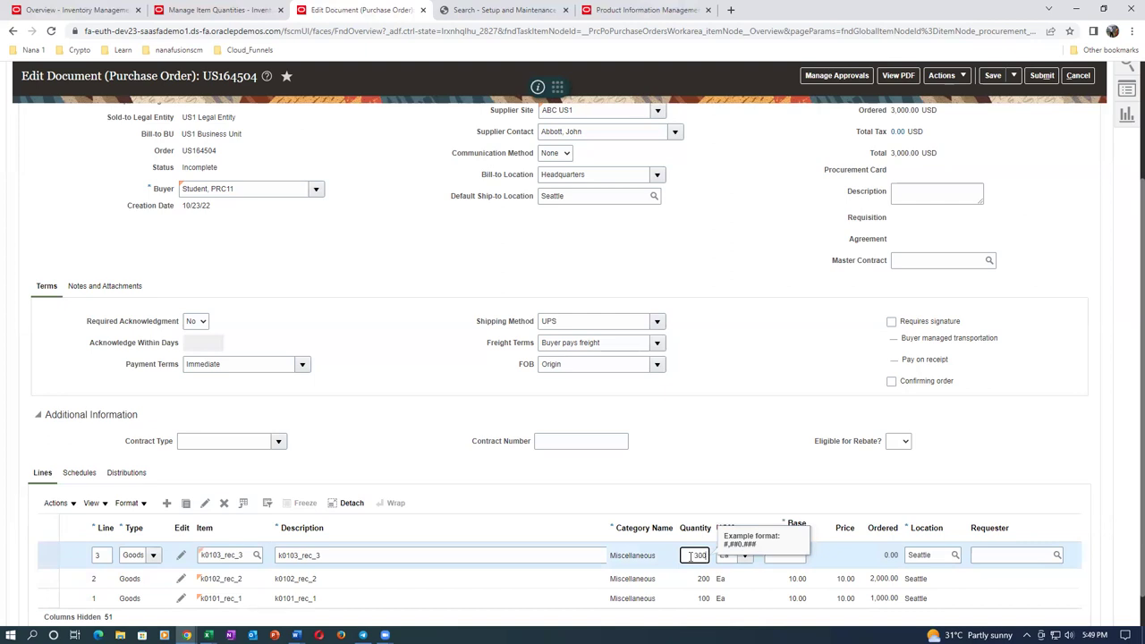
pyautogui.write('300')
pyautogui.press('Tab')
pyautogui.click(773, 555)
pyautogui.write('10')
pyautogui.press('Tab')
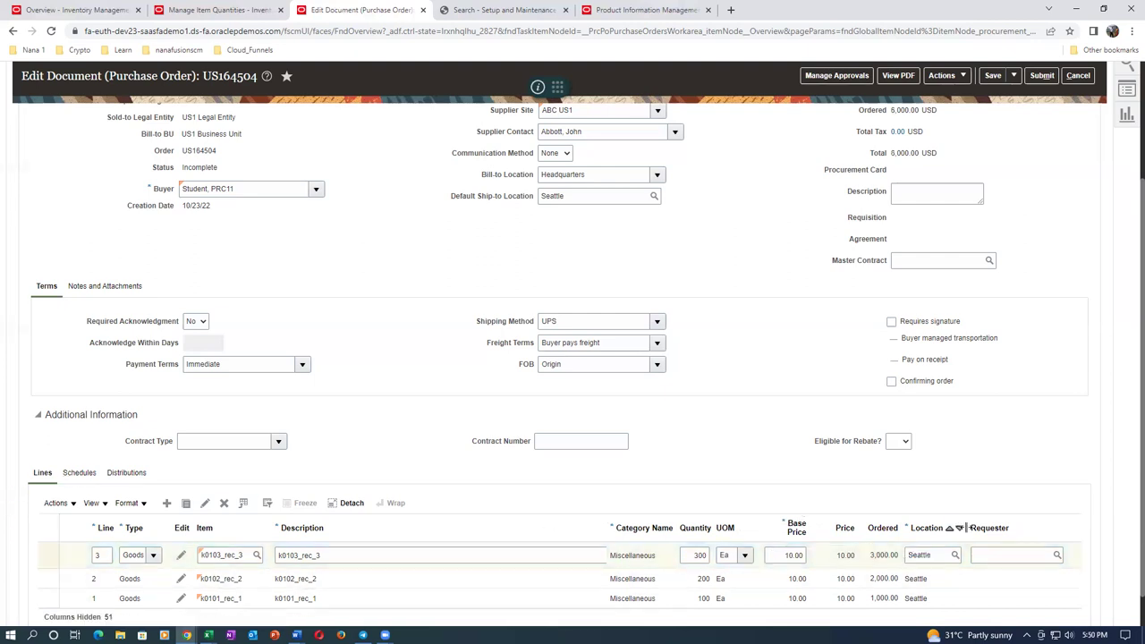
# Set schedule line 3's requested delivery date to 10/23/22.
pyautogui.scroll(-1, 964, 550)
pyautogui.click(970, 562)
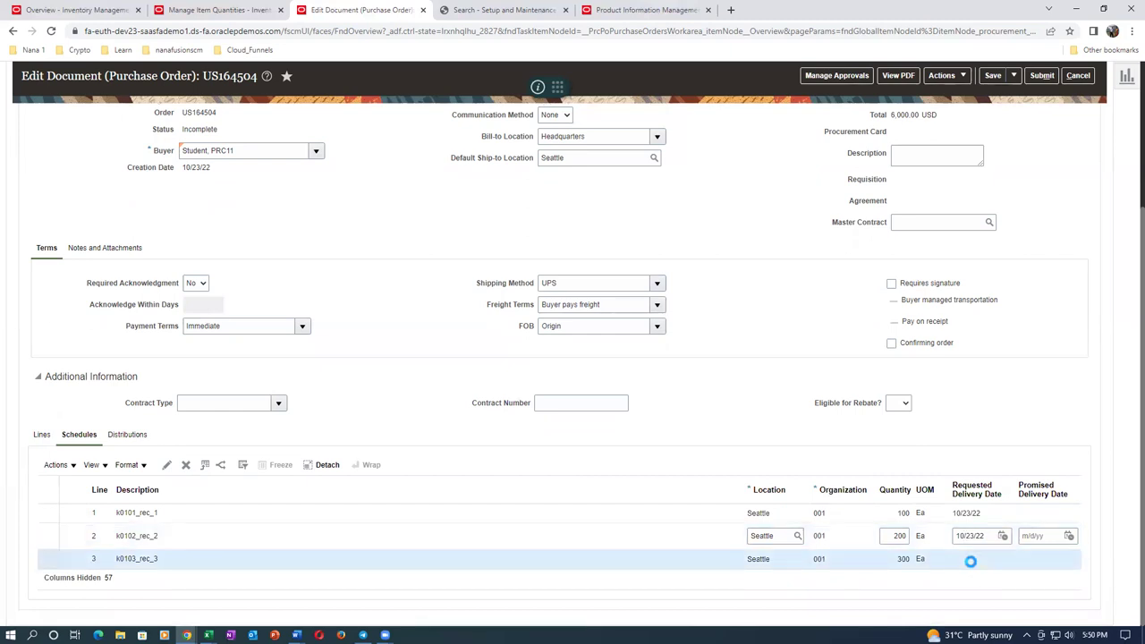
pyautogui.click(1003, 556)
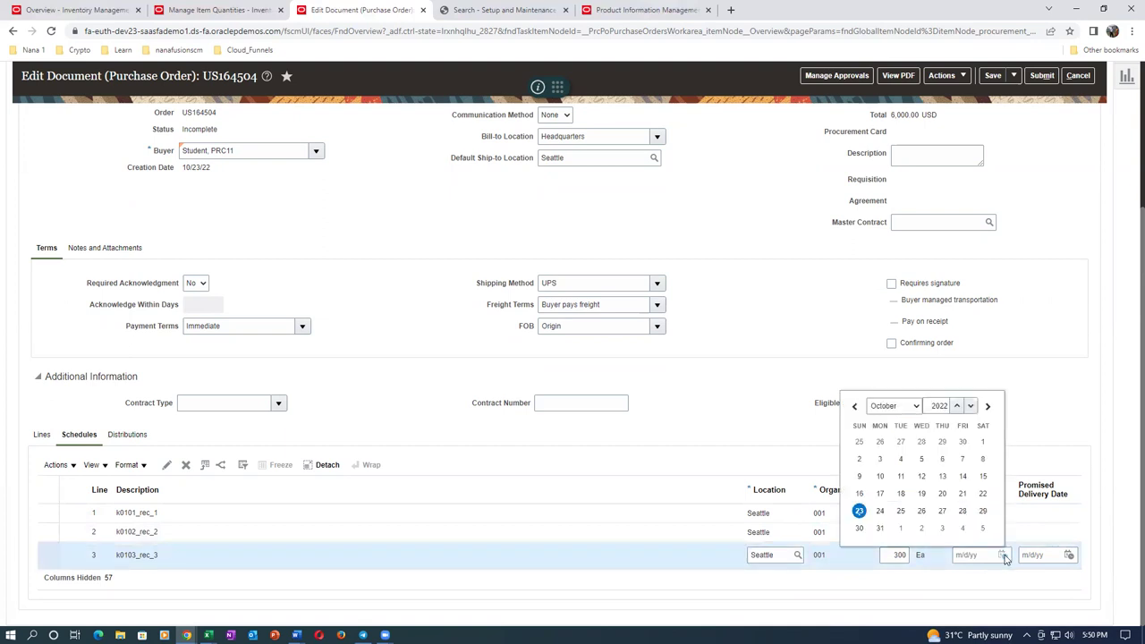
pyautogui.click(859, 511)
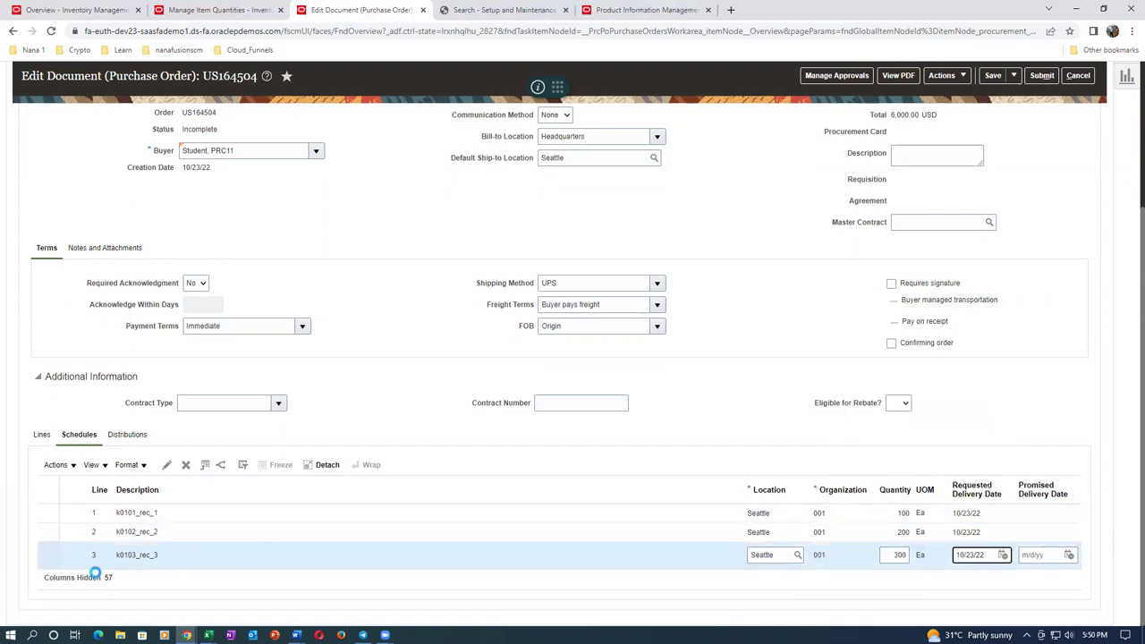
# Confirm schedule line 3's details and submit purchase order US164504 for approval.
pyautogui.click(46, 555)
pyautogui.click(167, 466)
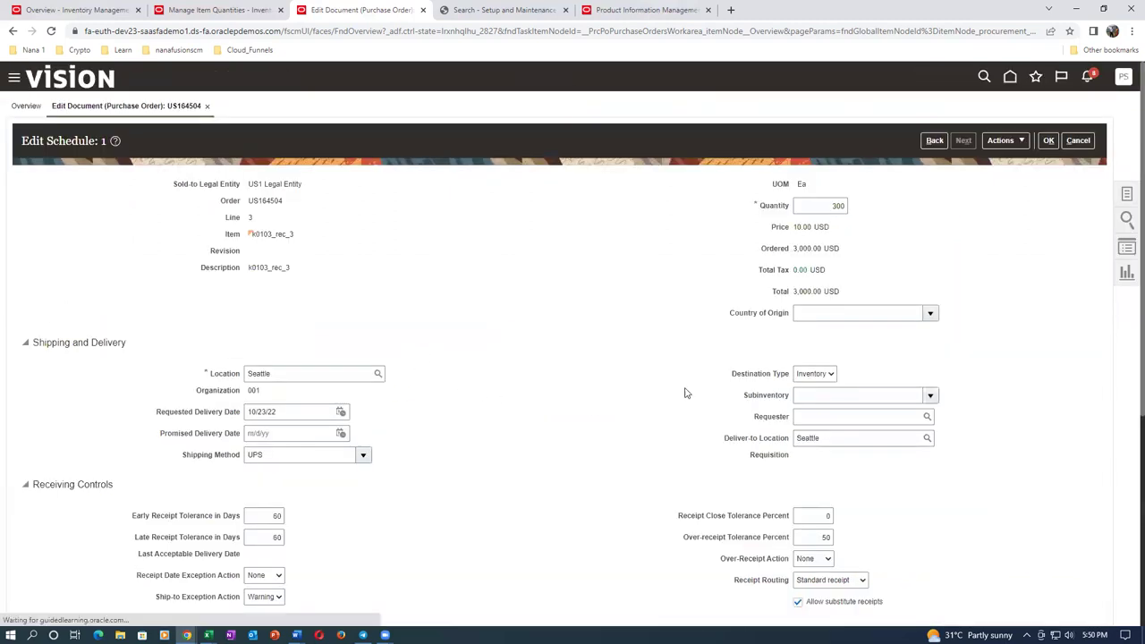
pyautogui.scroll(-3, 685, 392)
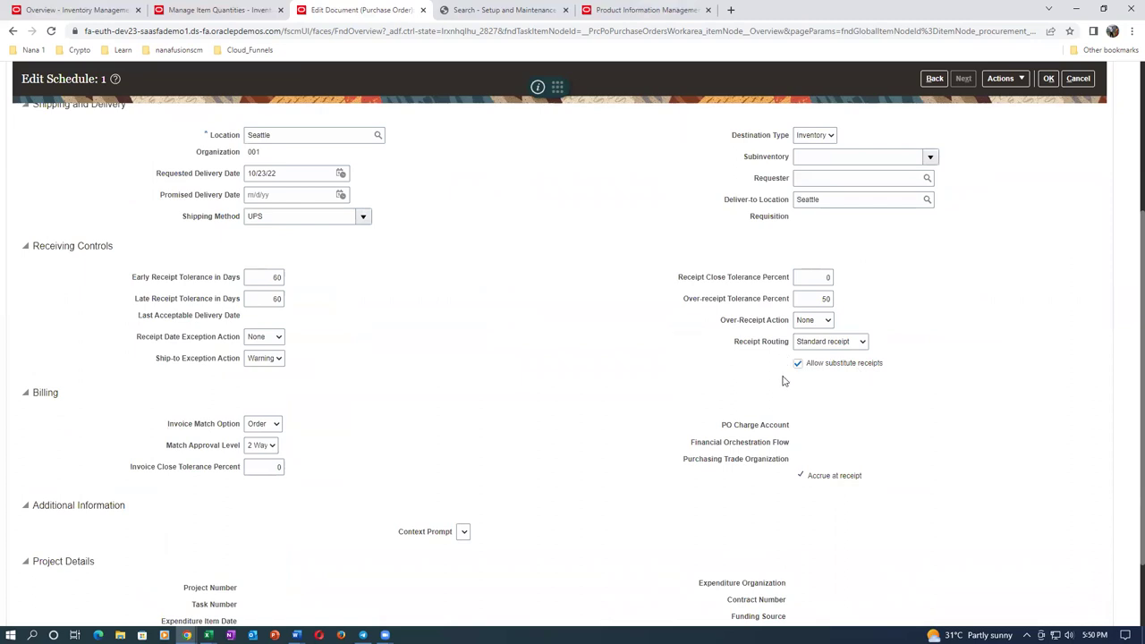
pyautogui.click(1048, 78)
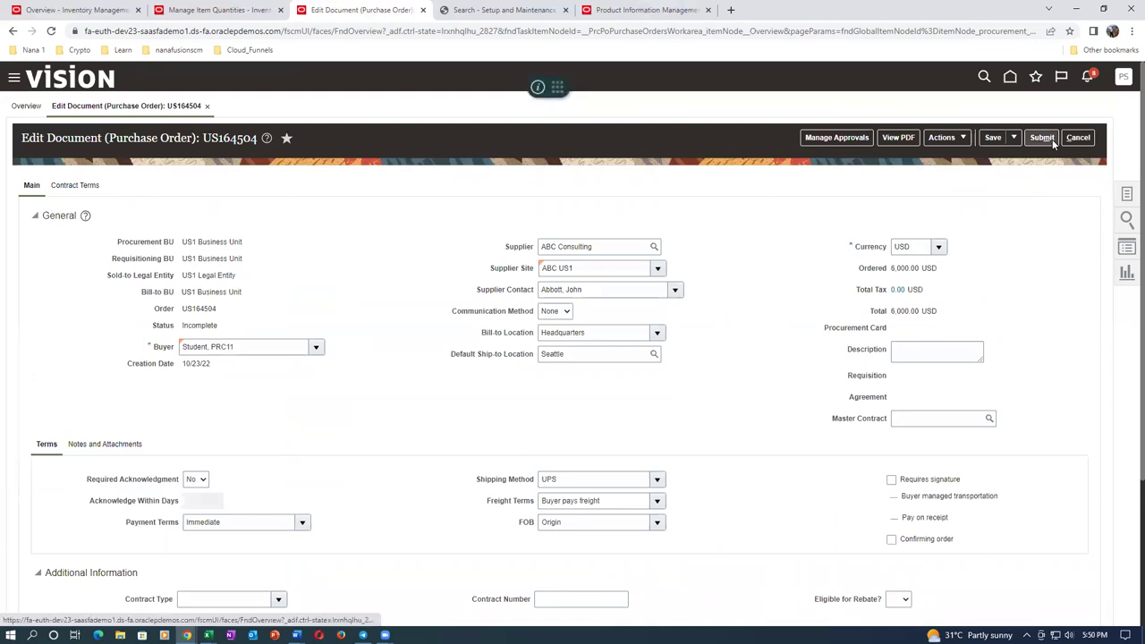
pyautogui.click(1042, 138)
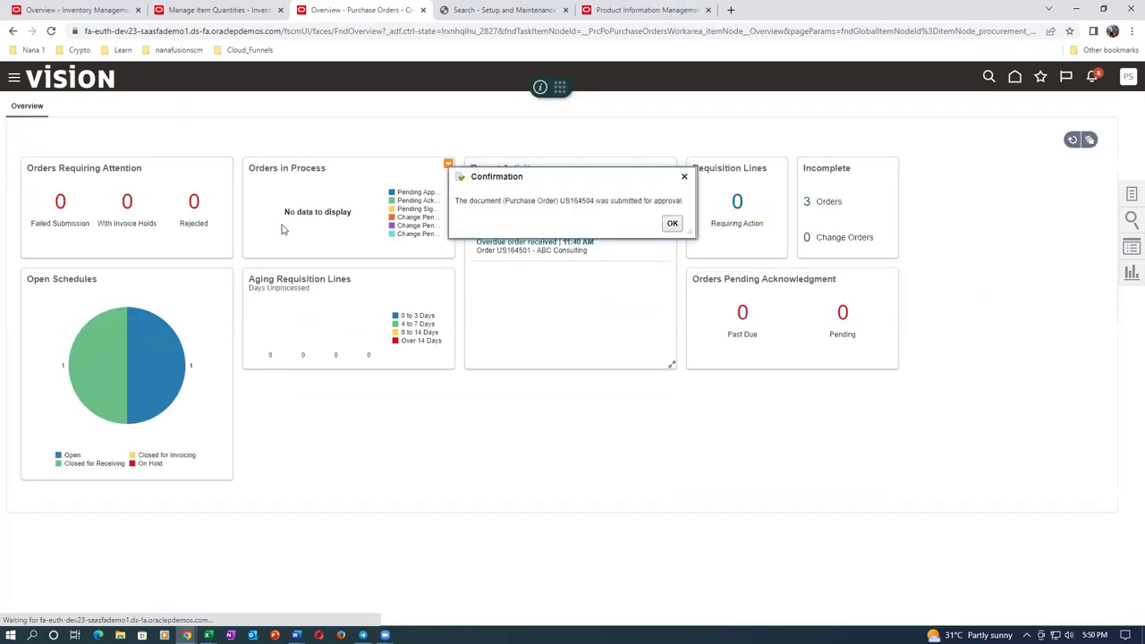
# Dismiss the submission confirmation and open Receive Expected Shipments from Inventory Management.
pyautogui.click(671, 223)
pyautogui.click(76, 9)
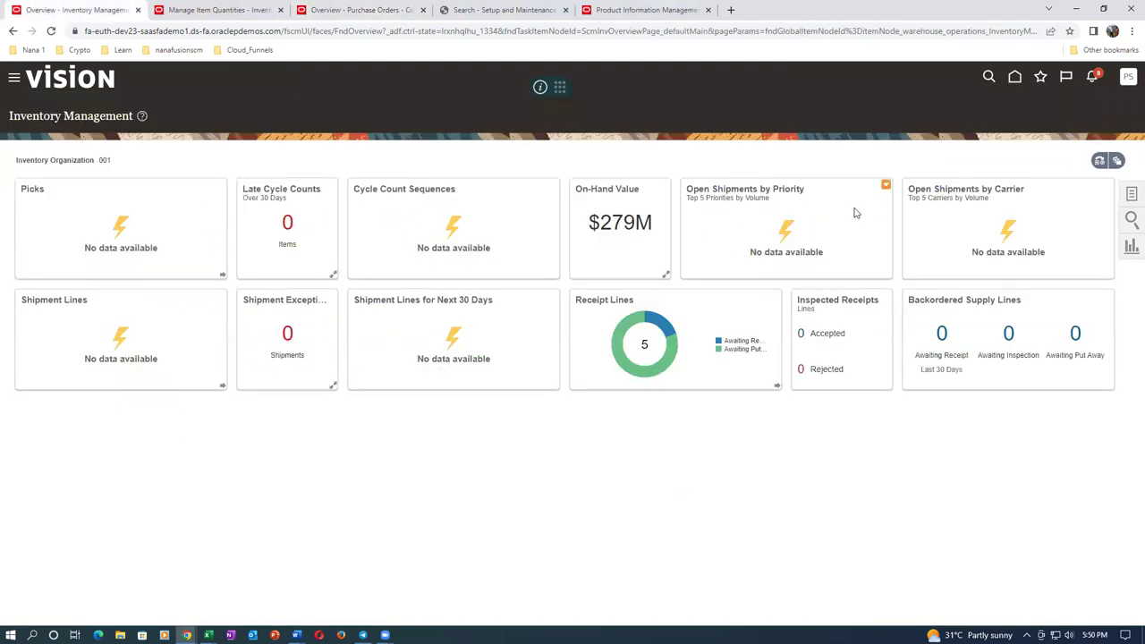
pyautogui.click(1131, 195)
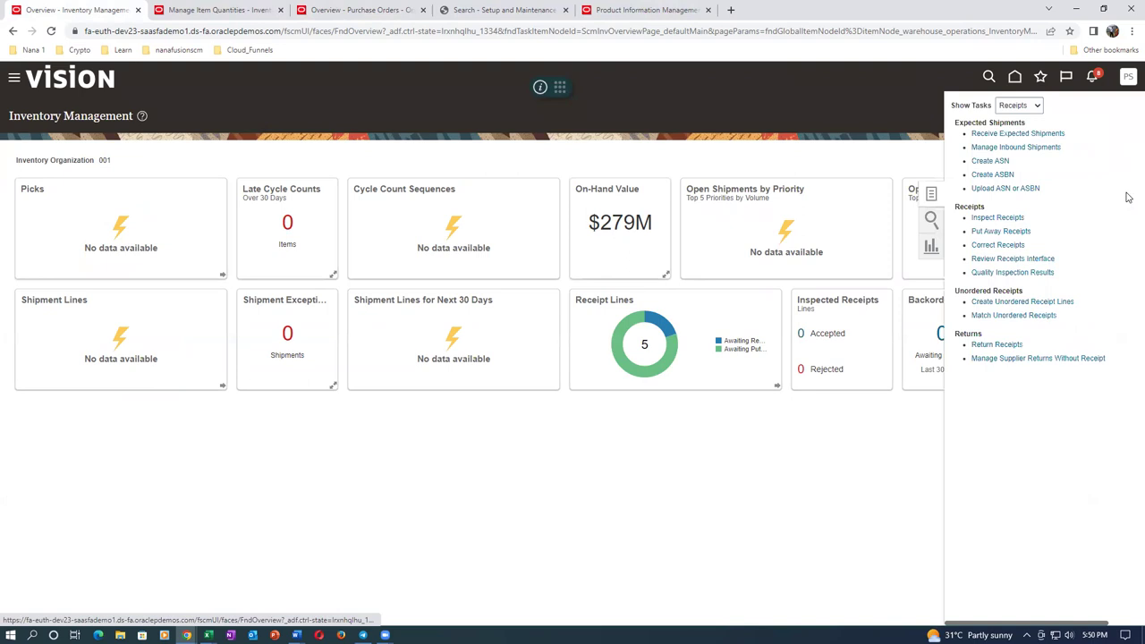
pyautogui.click(1017, 134)
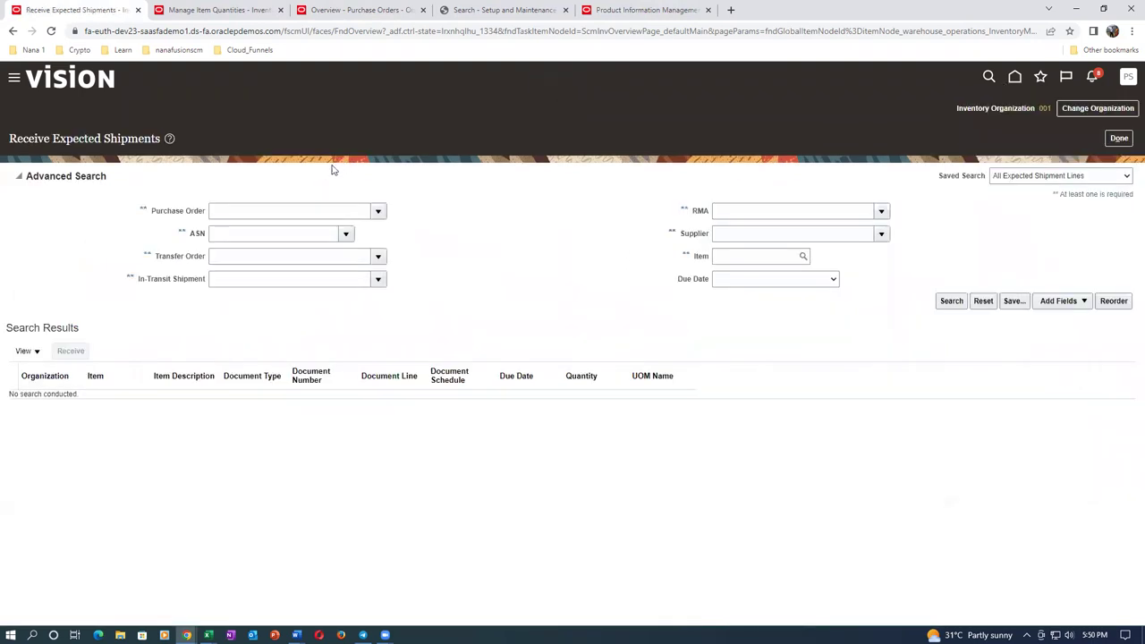
# Enter purchase order US164504 as the search criterion, selecting it from the lookup.
pyautogui.click(277, 205)
pyautogui.write('US164504')
pyautogui.press('Tab')
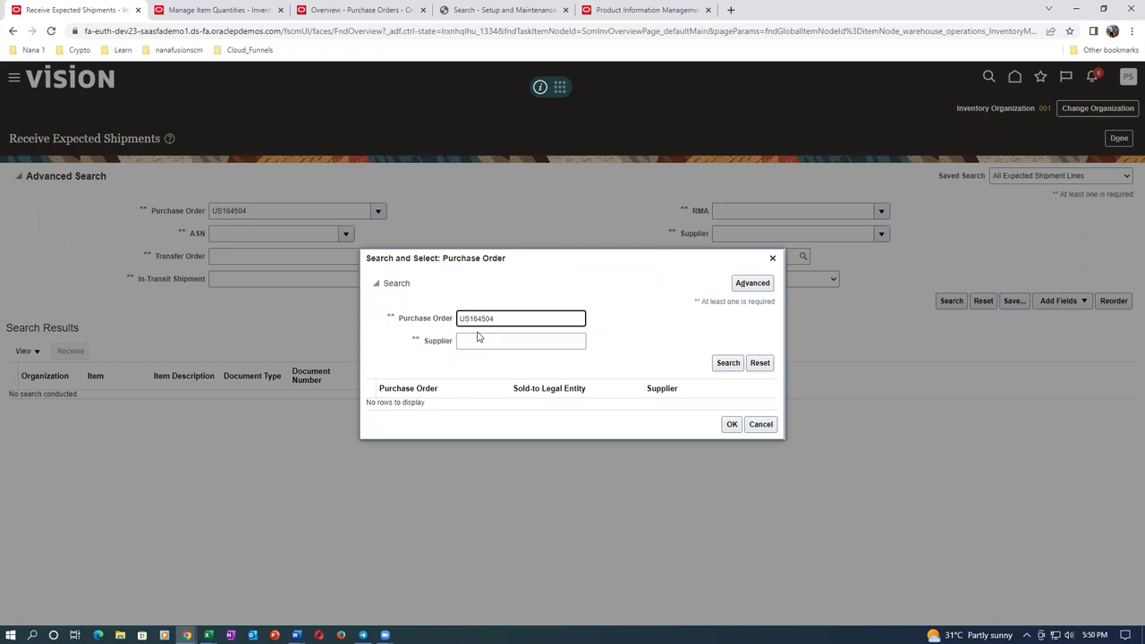
pyautogui.click(736, 364)
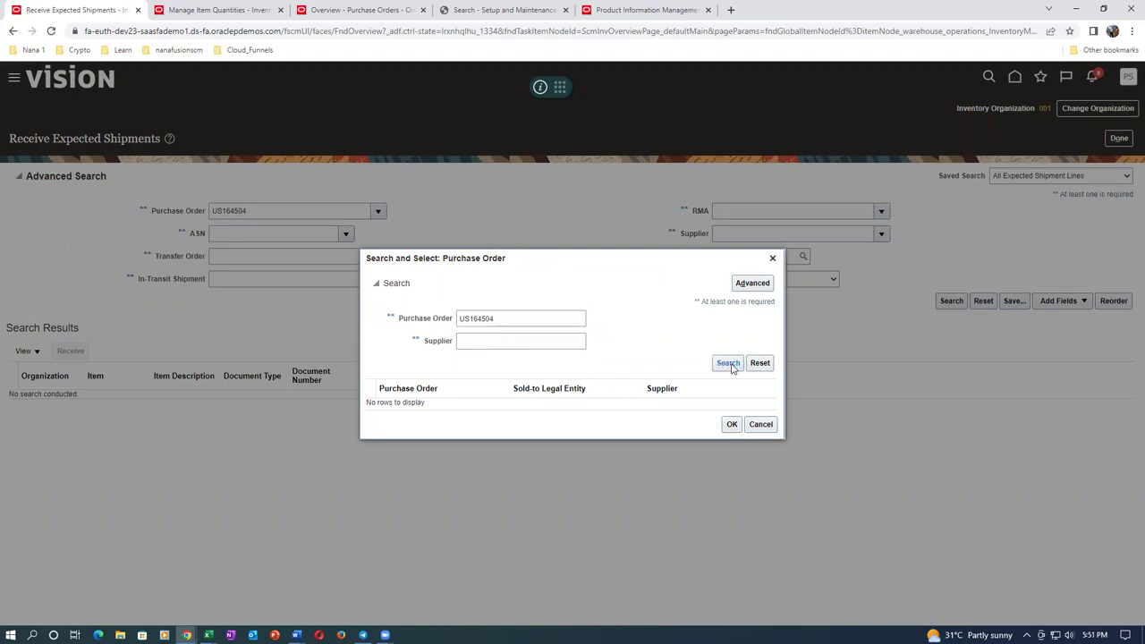
pyautogui.click(727, 366)
pyautogui.click(727, 364)
pyautogui.click(728, 366)
pyautogui.click(727, 365)
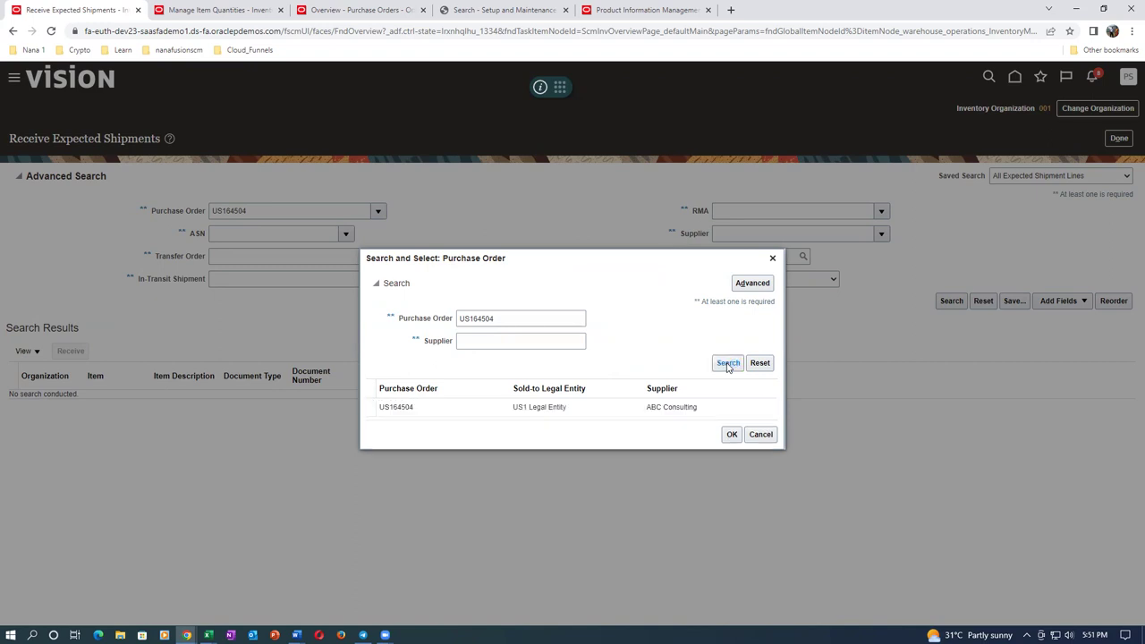
pyautogui.click(564, 409)
pyautogui.click(733, 434)
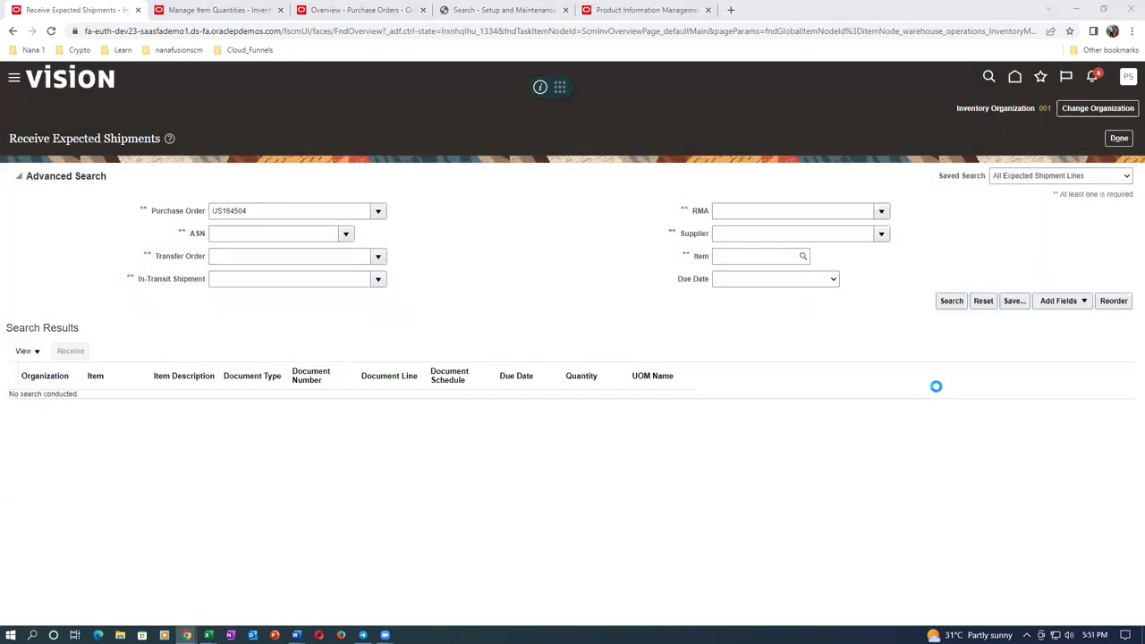
# List US164504's expected shipment lines and start receiving the k0101_rec_1 line.
pyautogui.click(951, 301)
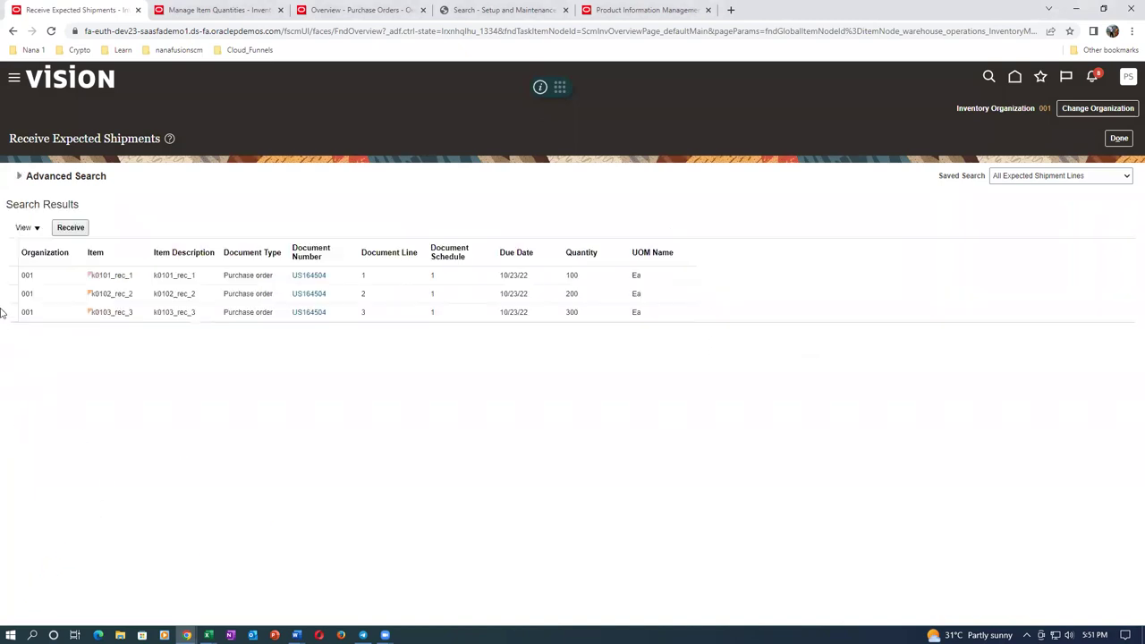
pyautogui.click(79, 232)
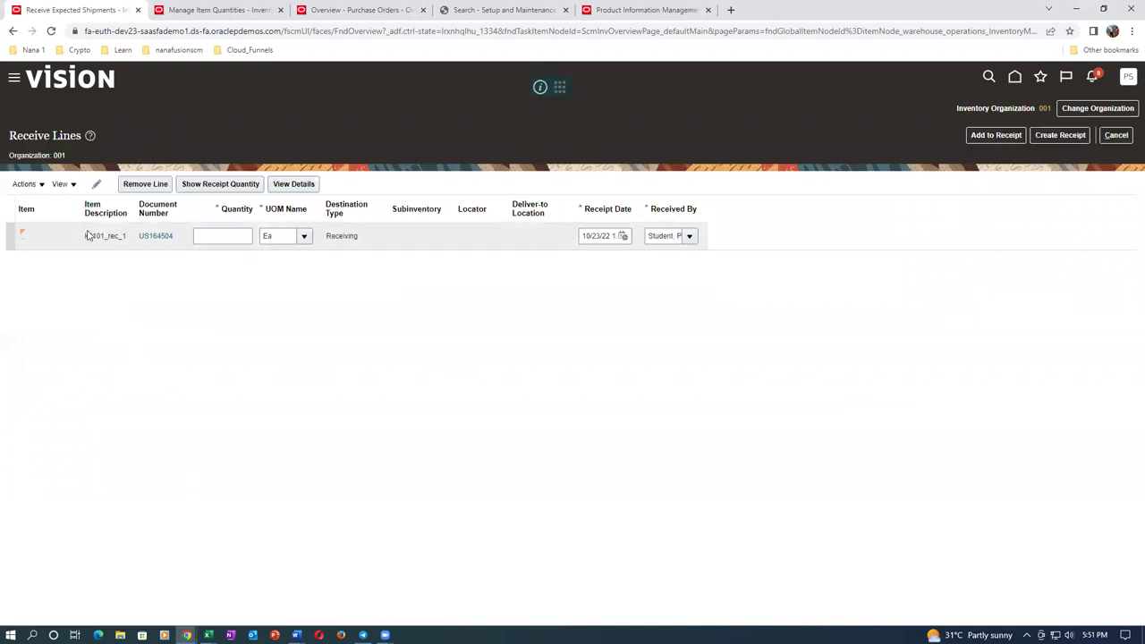
pyautogui.moveTo(78, 216); pyautogui.dragTo(134, 217)
pyautogui.click(114, 238)
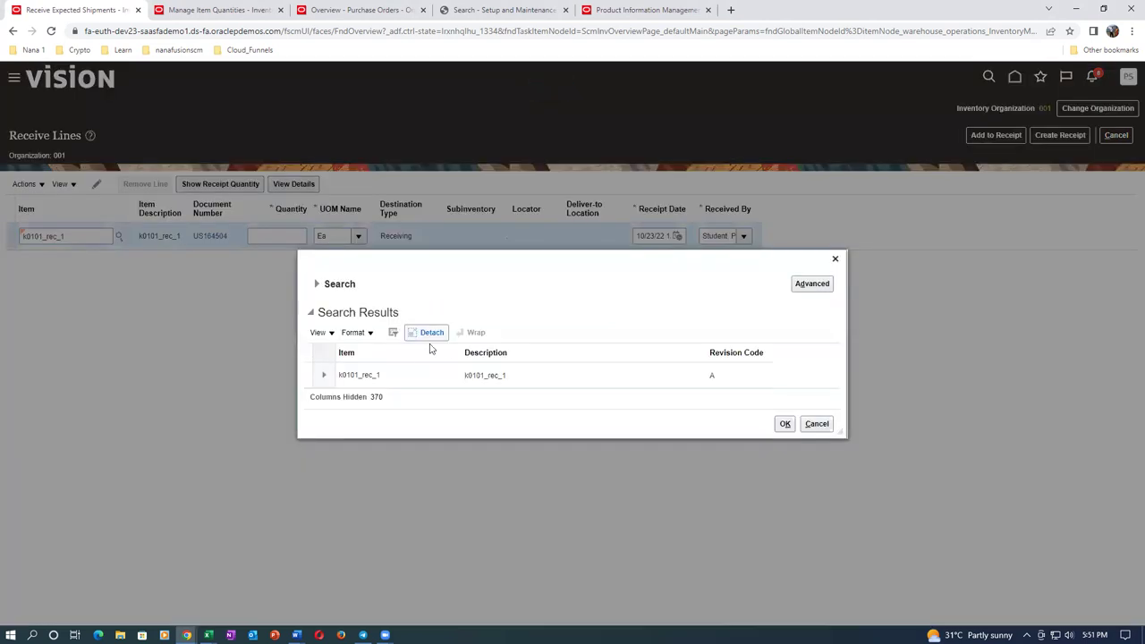
pyautogui.click(315, 286)
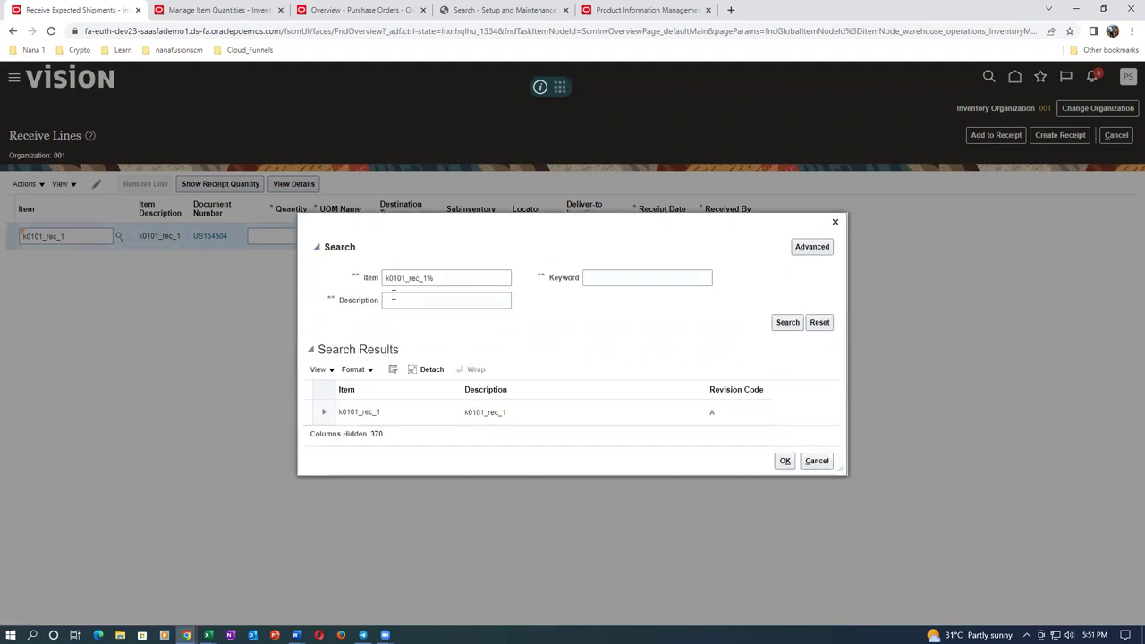
pyautogui.click(472, 282)
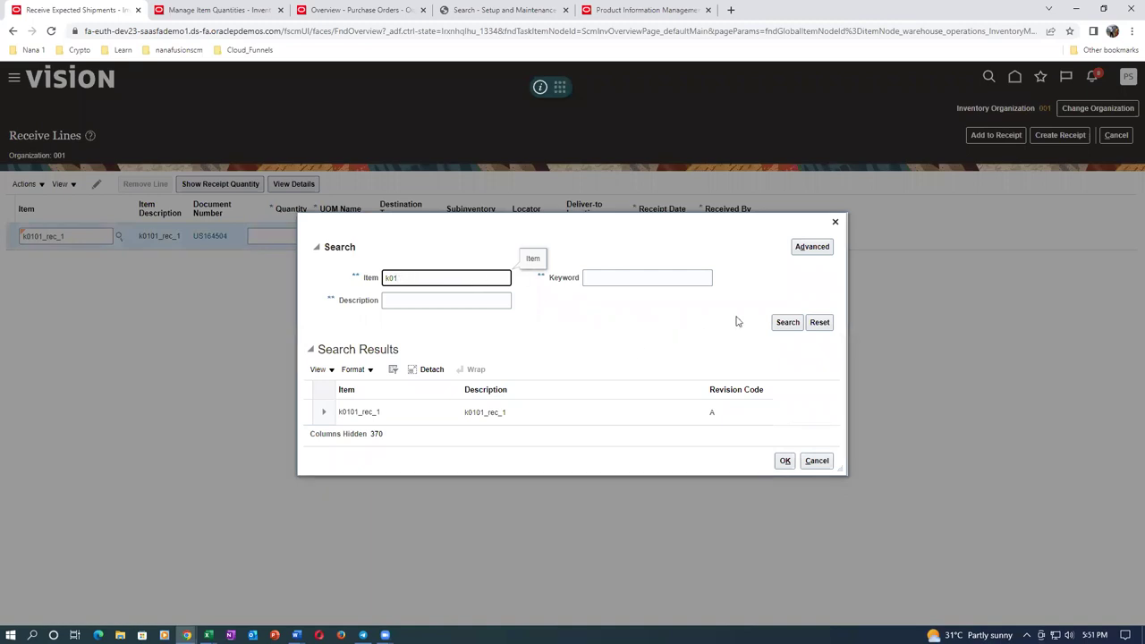
pyautogui.click(785, 323)
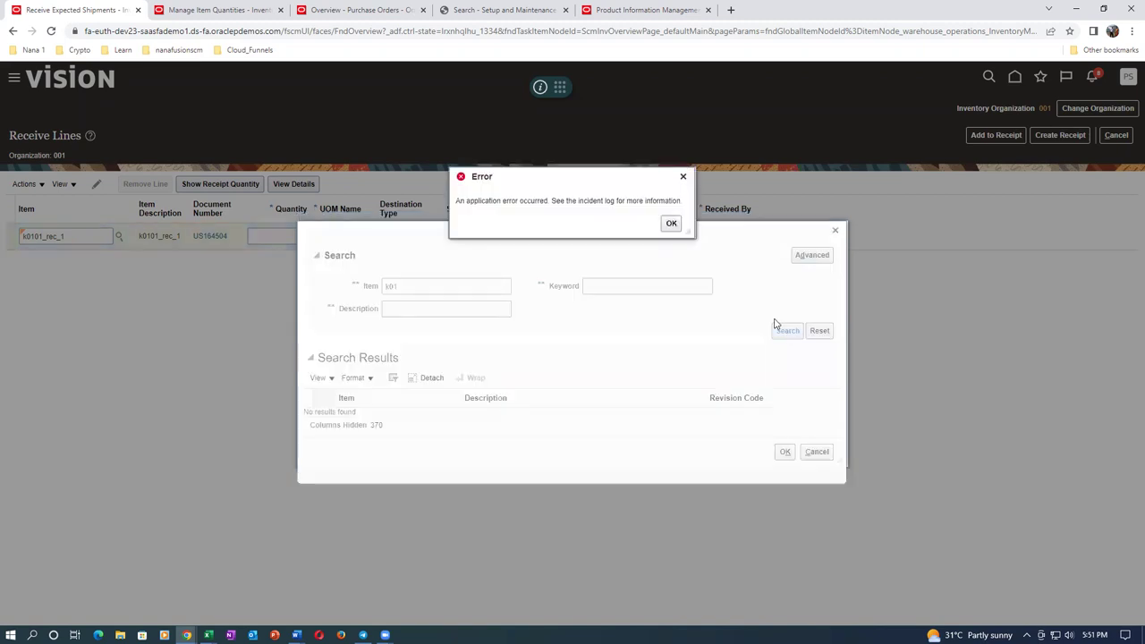
pyautogui.click(671, 224)
pyautogui.click(417, 288)
pyautogui.write('%')
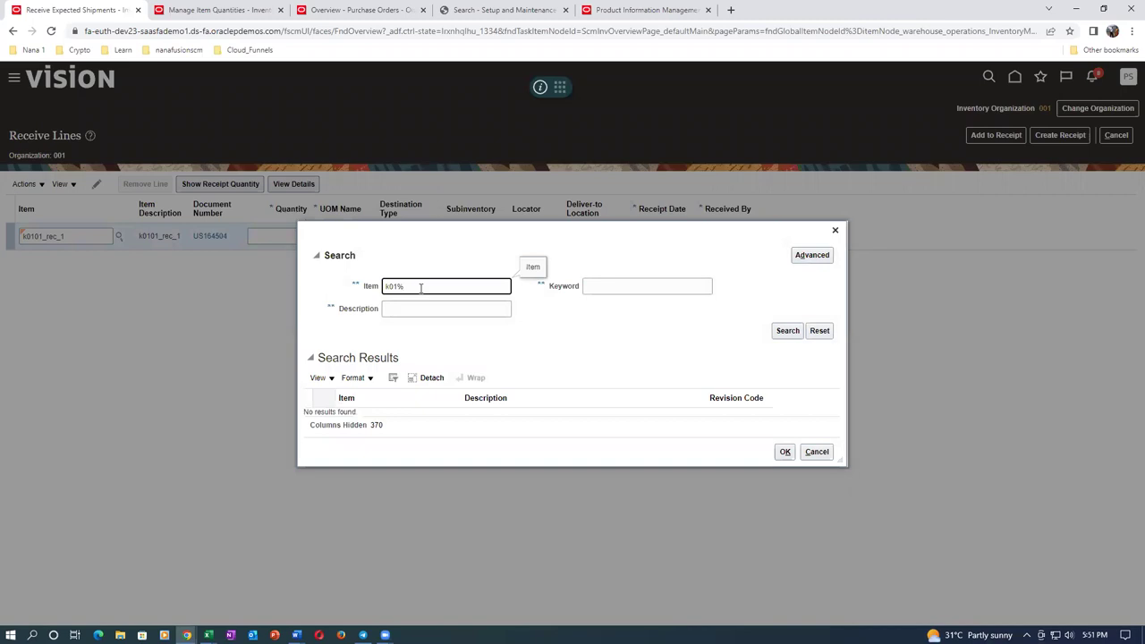
pyautogui.click(792, 332)
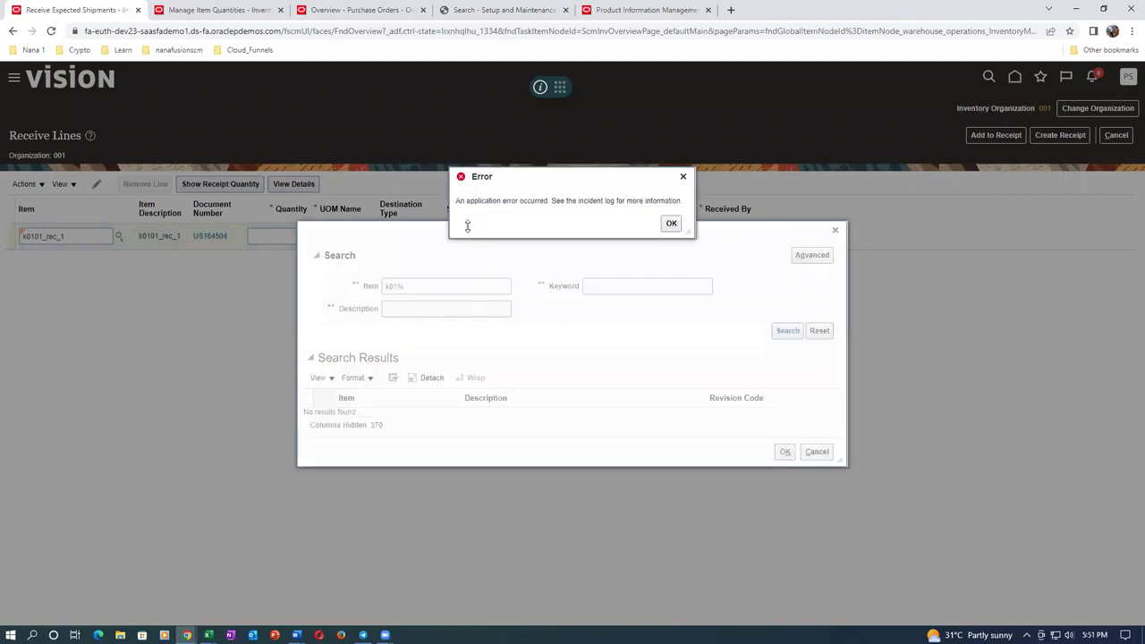
pyautogui.click(671, 223)
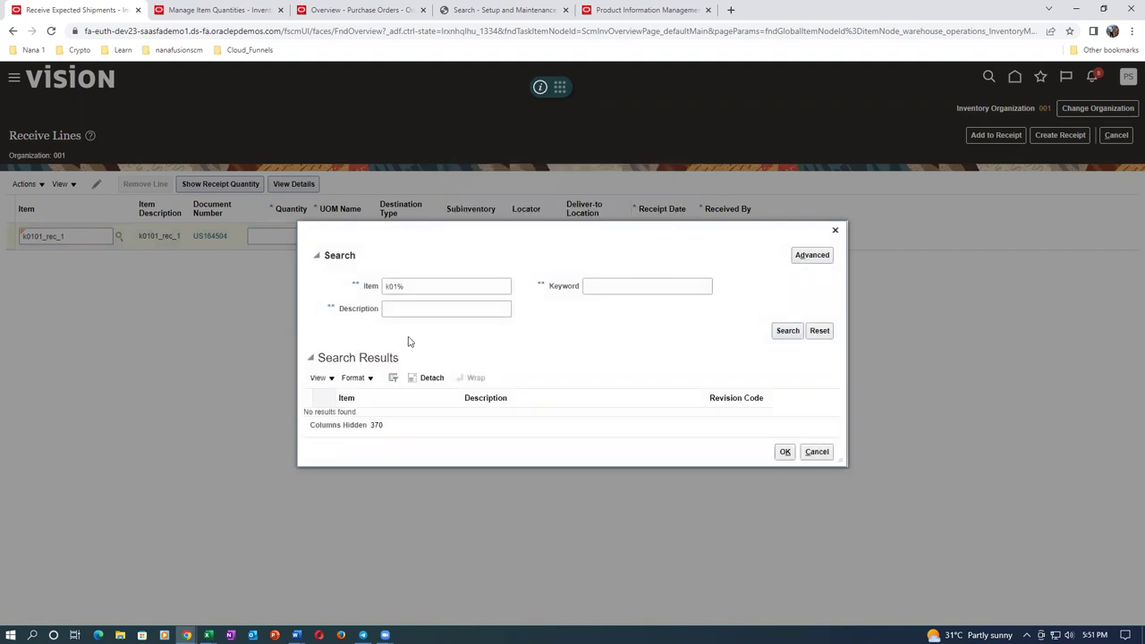
pyautogui.click(422, 286)
pyautogui.moveTo(421, 287); pyautogui.dragTo(369, 304)
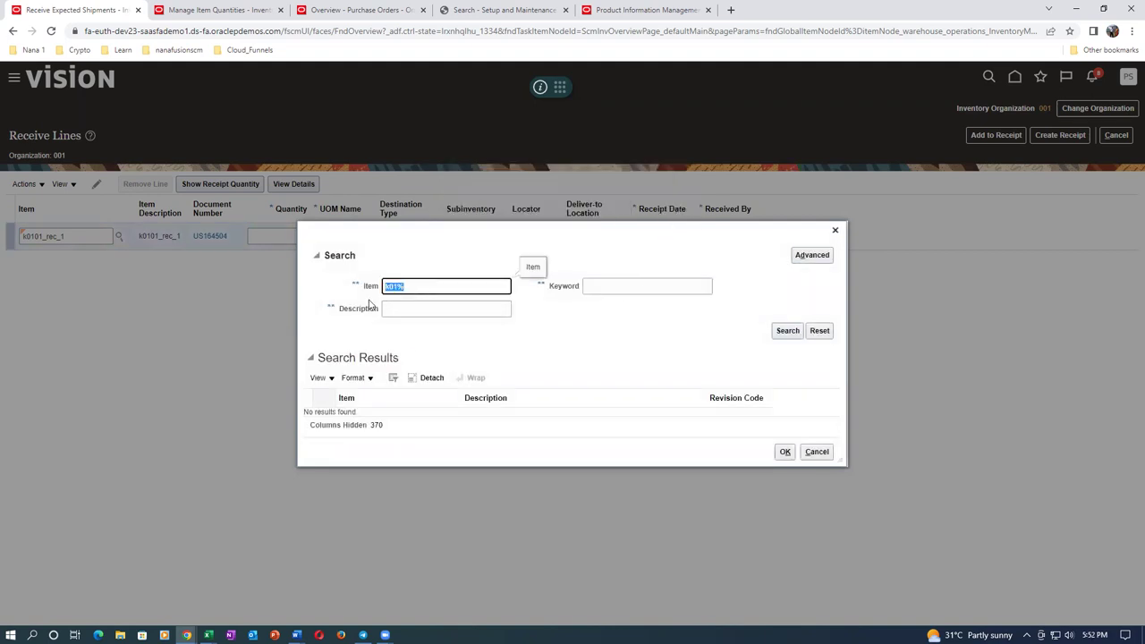
pyautogui.press('BackSpace')
pyautogui.click(788, 332)
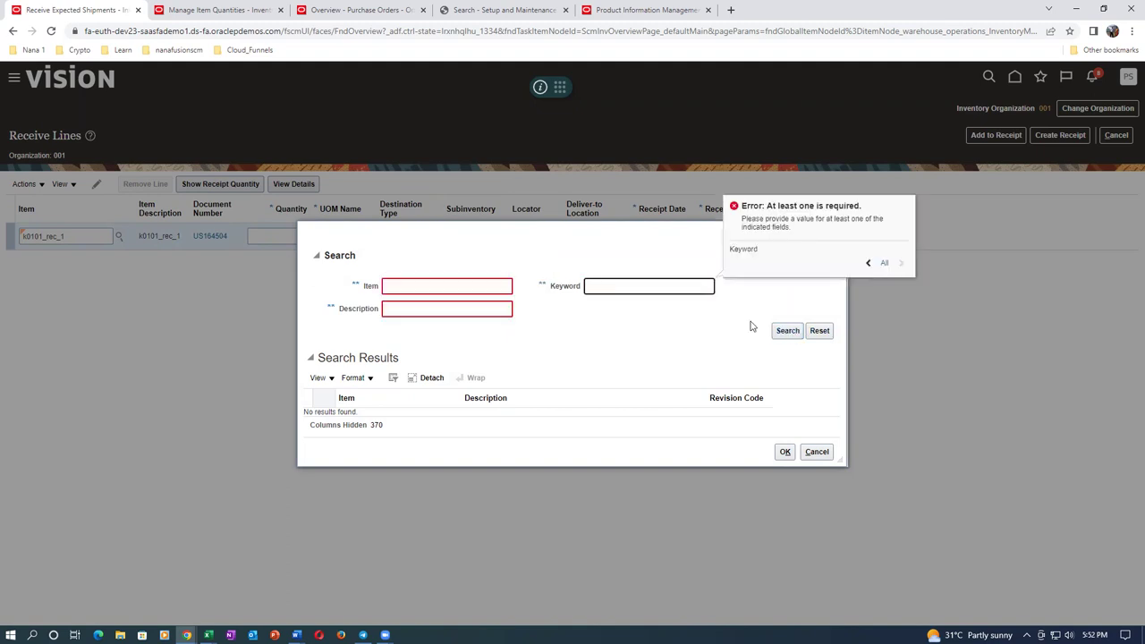
pyautogui.click(411, 287)
pyautogui.write('k')
pyautogui.click(790, 332)
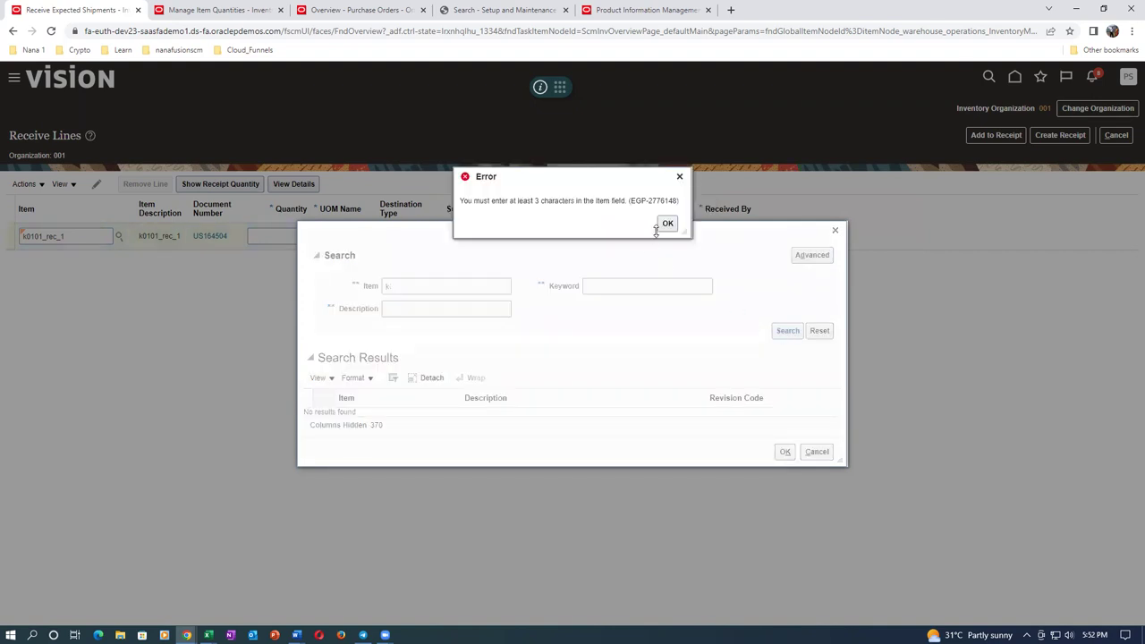
pyautogui.click(411, 287)
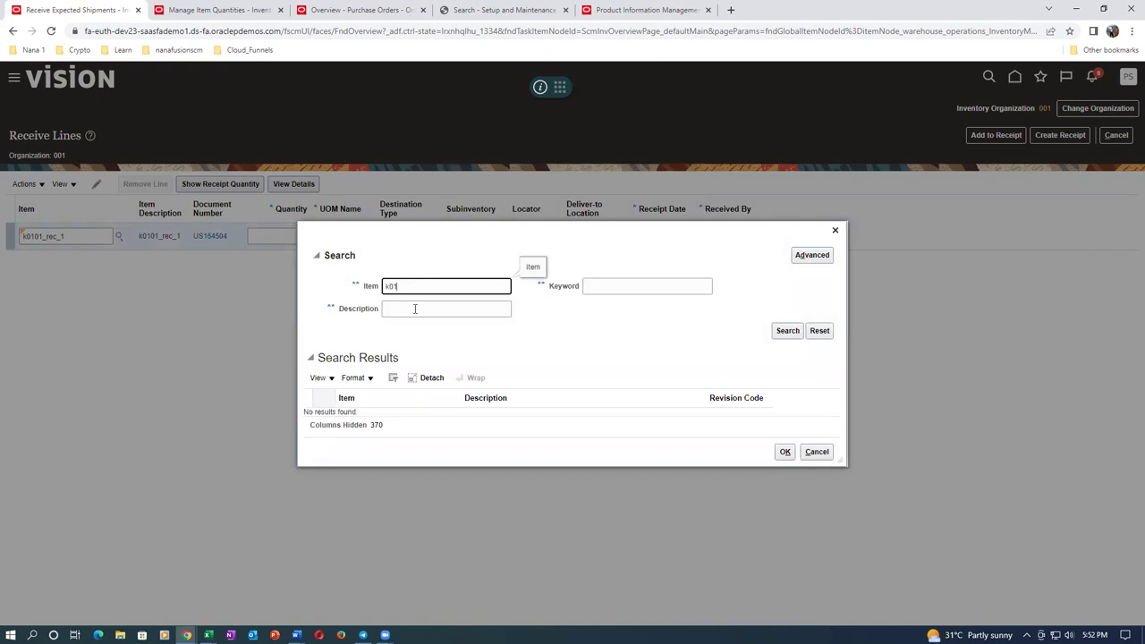
pyautogui.click(786, 331)
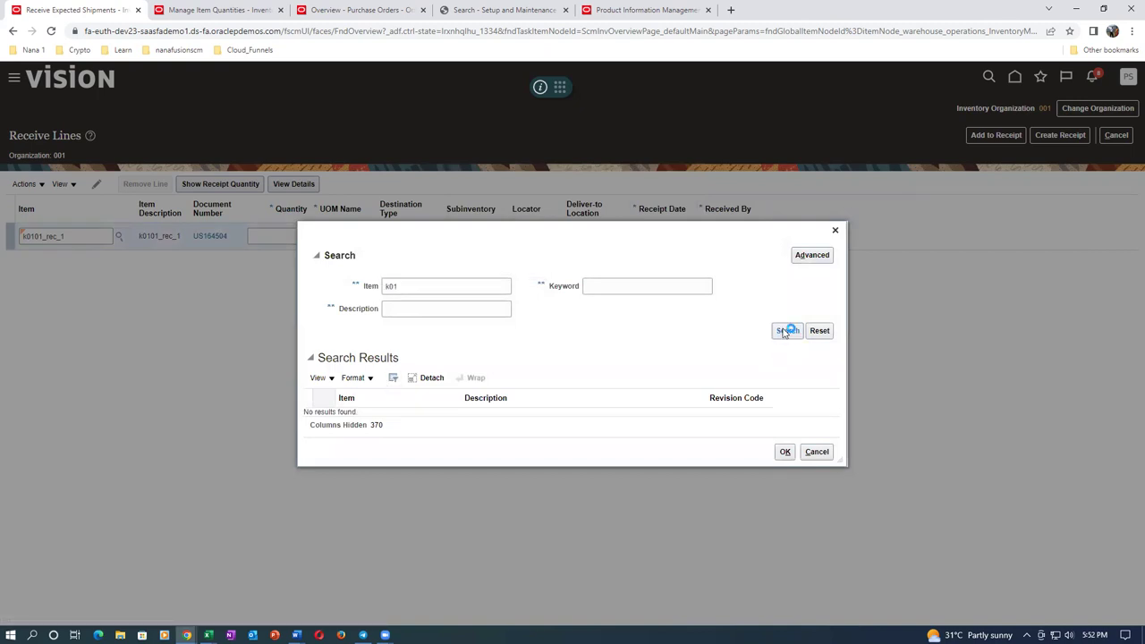
pyautogui.click(672, 225)
pyautogui.click(811, 254)
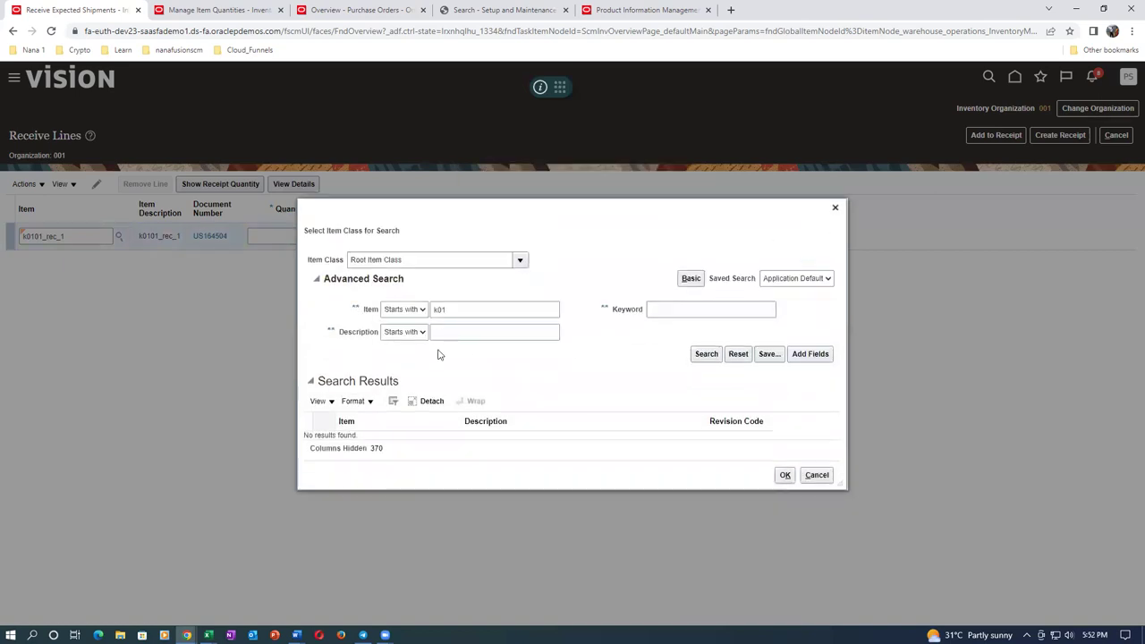
pyautogui.click(467, 309)
pyautogui.click(707, 355)
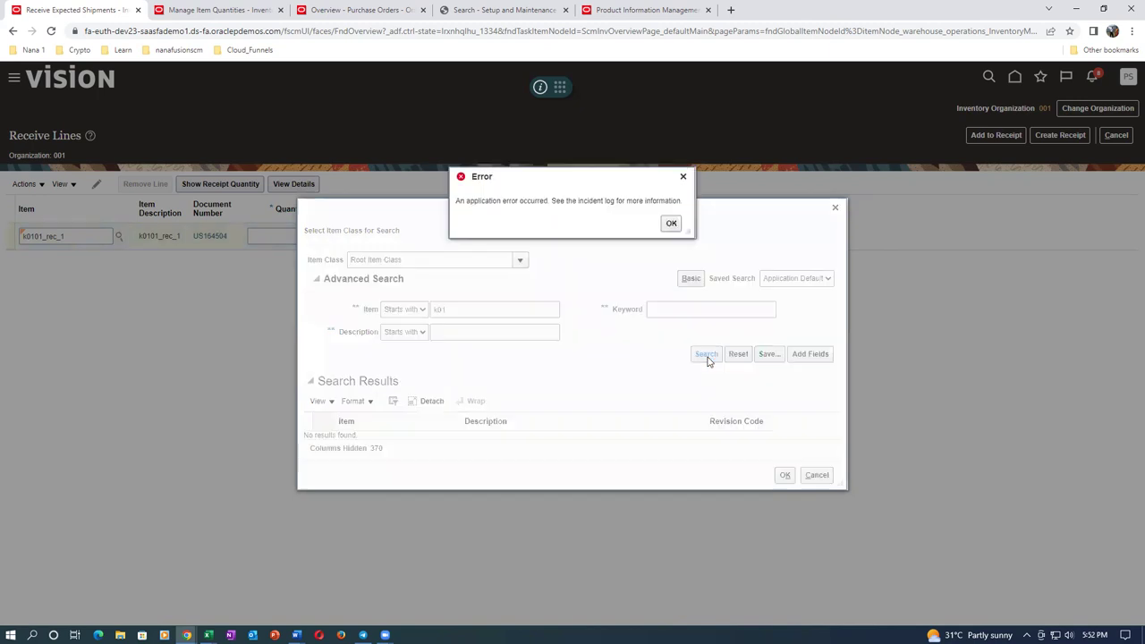
pyautogui.click(670, 223)
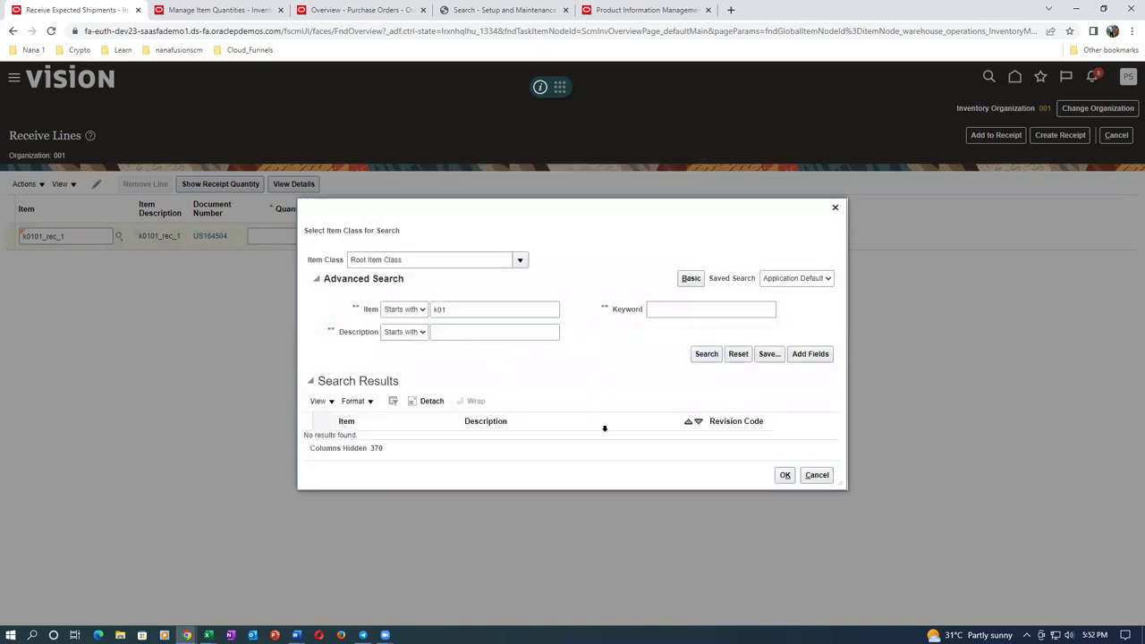
pyautogui.click(814, 475)
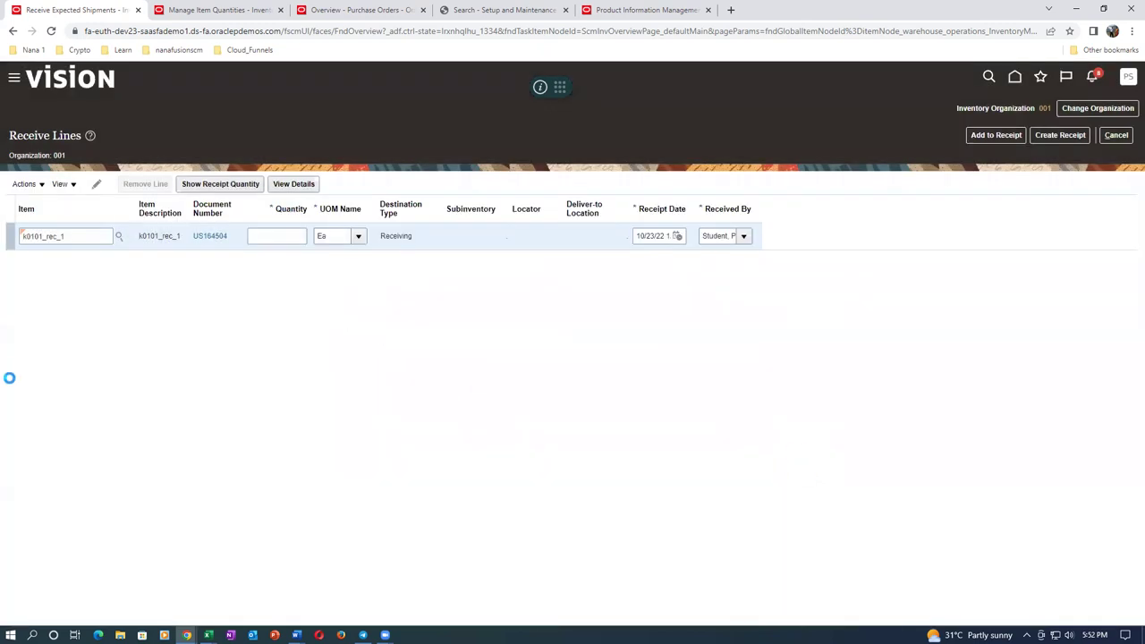
pyautogui.click(88, 238)
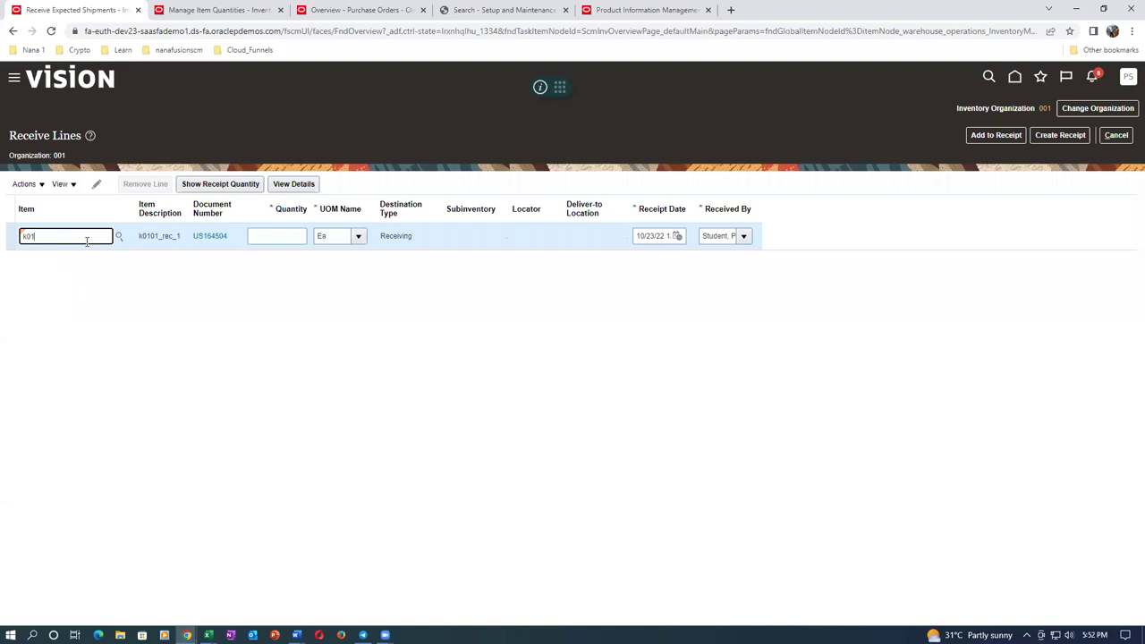
# Close the failed k0102 item search and its error, then choose Sign Out.
pyautogui.press('Tab')
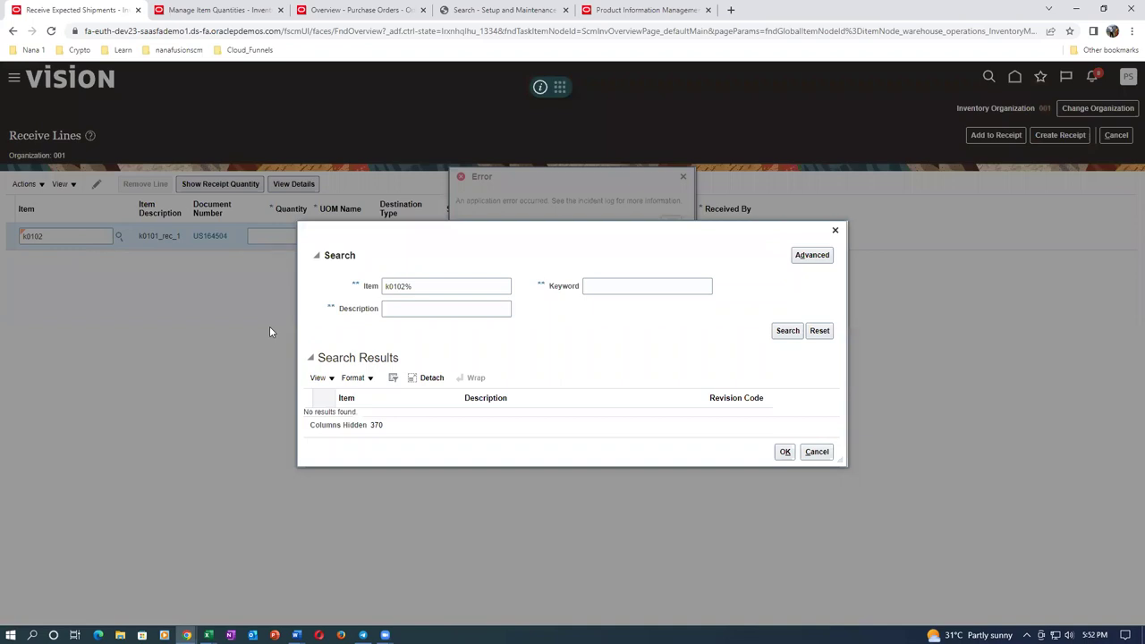
pyautogui.click(808, 450)
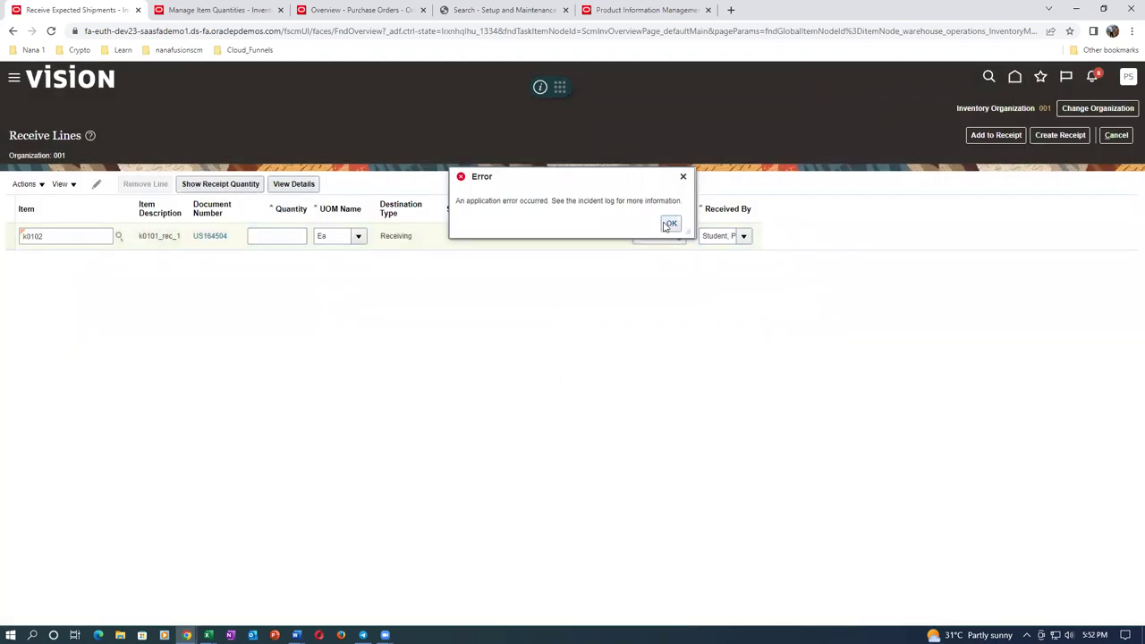
pyautogui.click(671, 224)
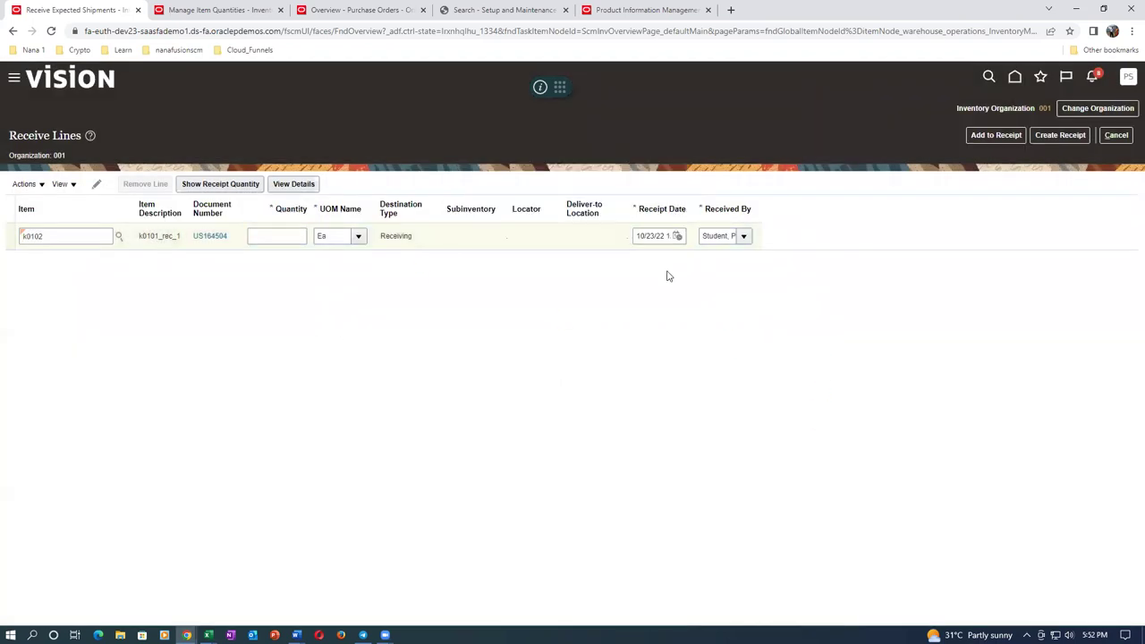
pyautogui.click(1129, 77)
pyautogui.click(1105, 105)
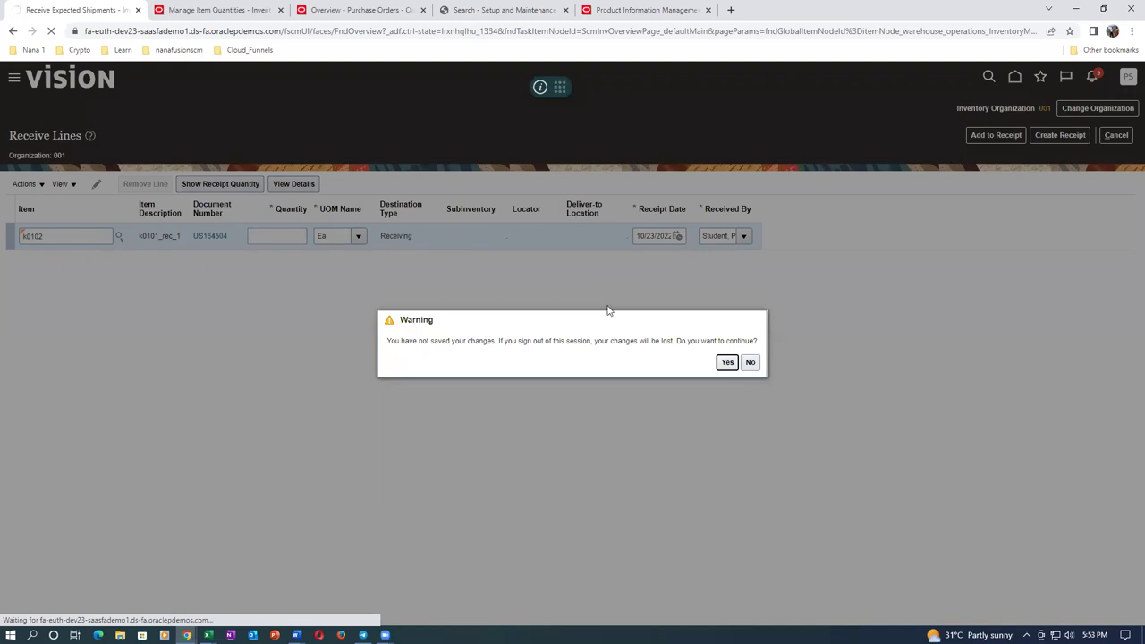
# Sign out and back in, then reopen Receive Expected Shipments from the INV Overview Receipts tasks.
pyautogui.click(718, 363)
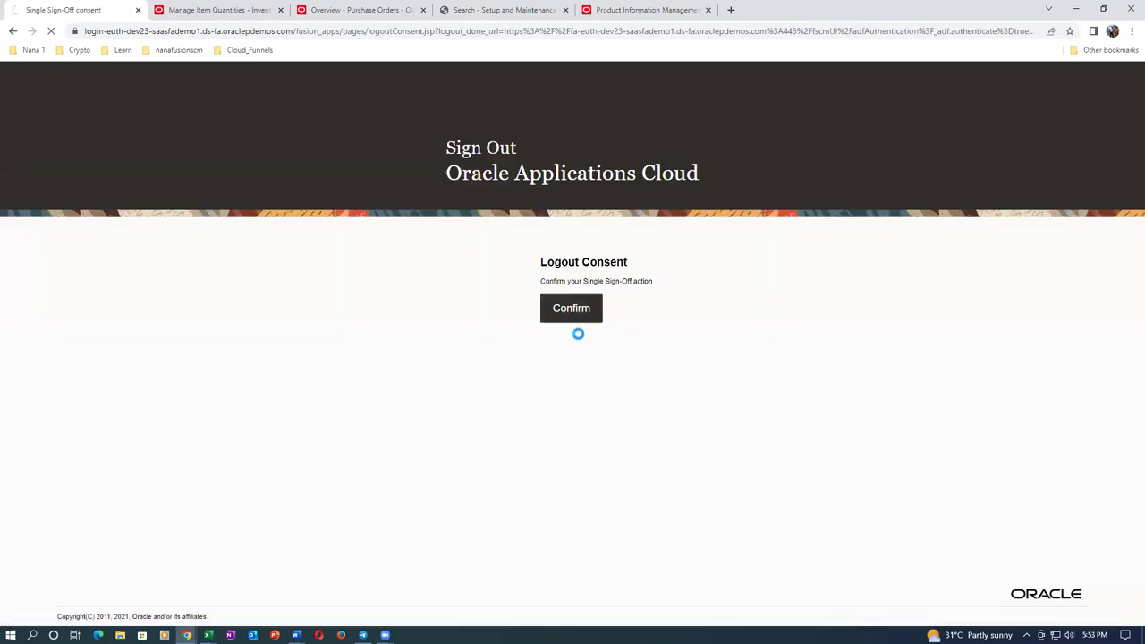
pyautogui.click(540, 350)
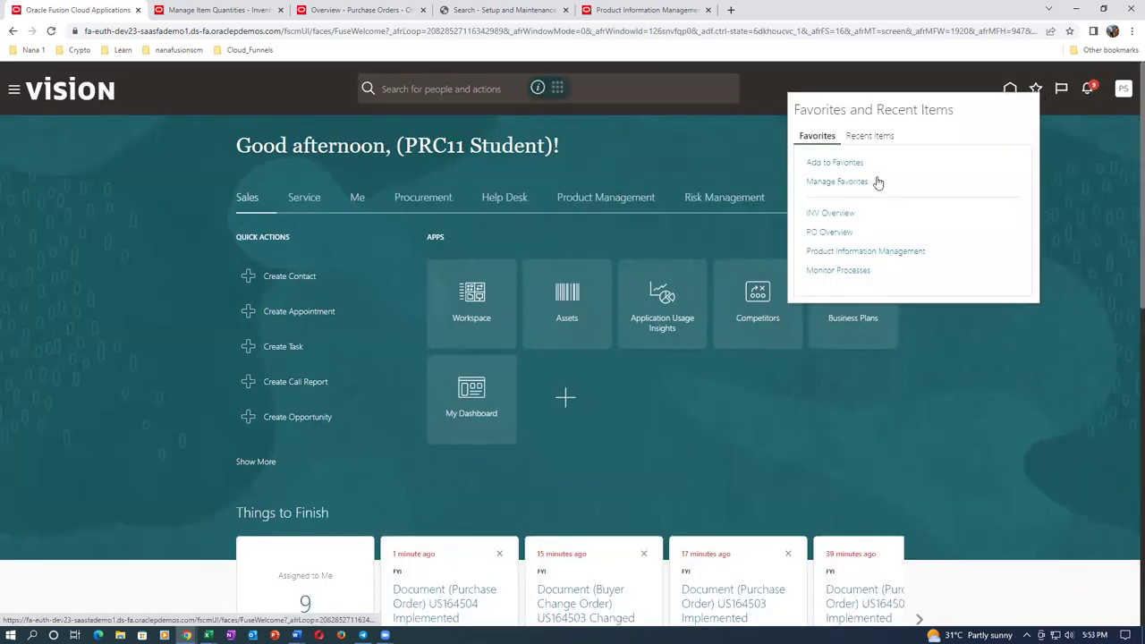
pyautogui.click(845, 217)
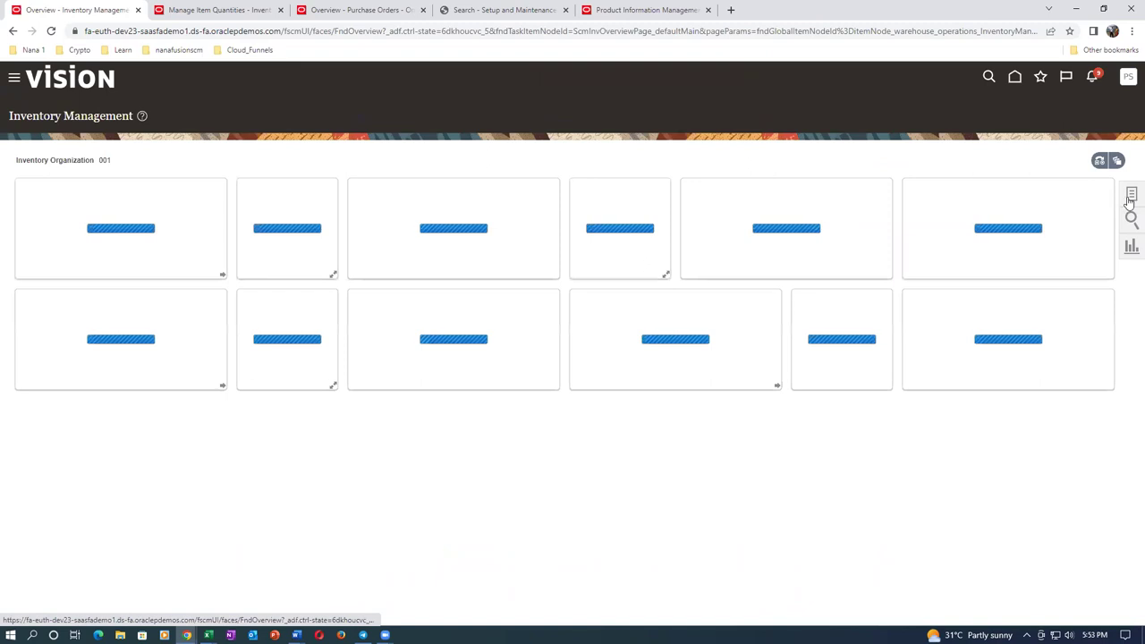
pyautogui.click(1130, 195)
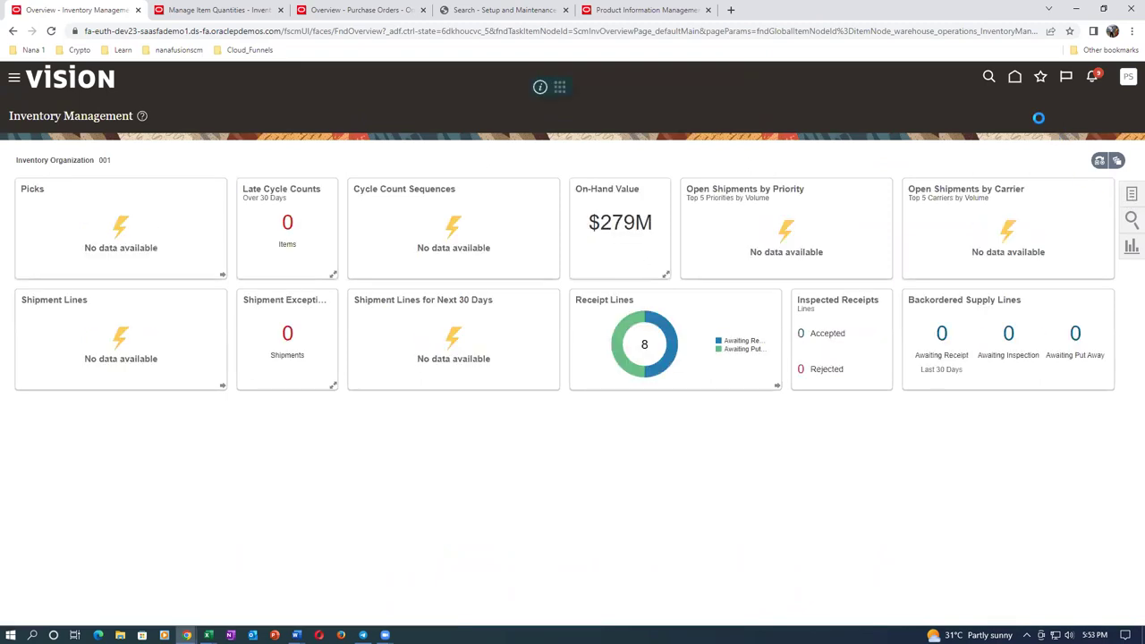
pyautogui.click(1029, 108)
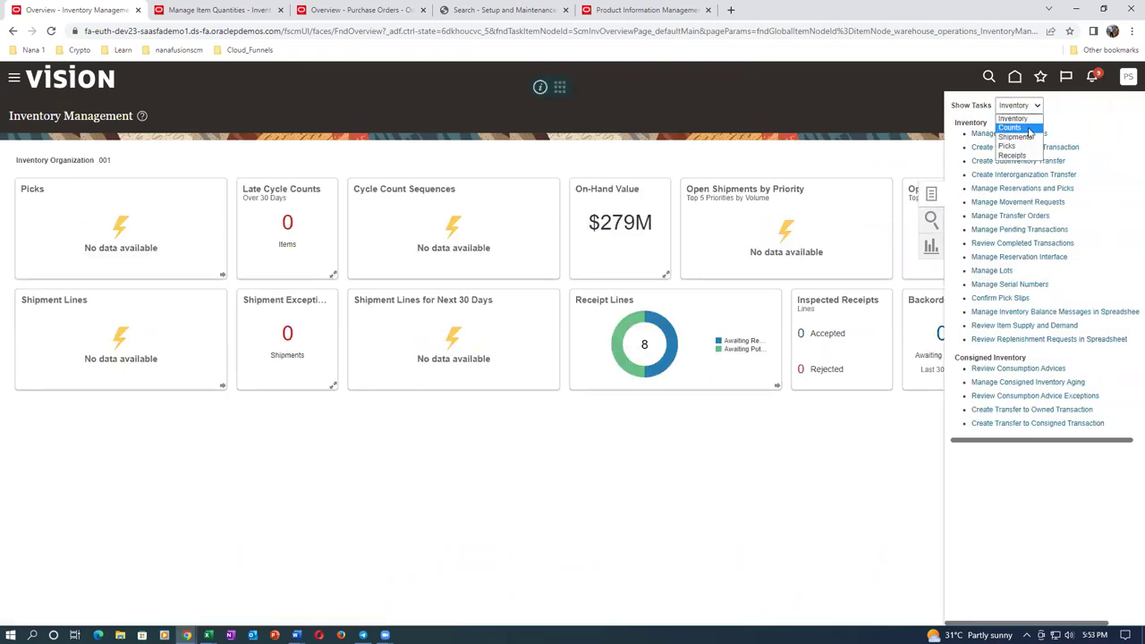
pyautogui.click(1012, 155)
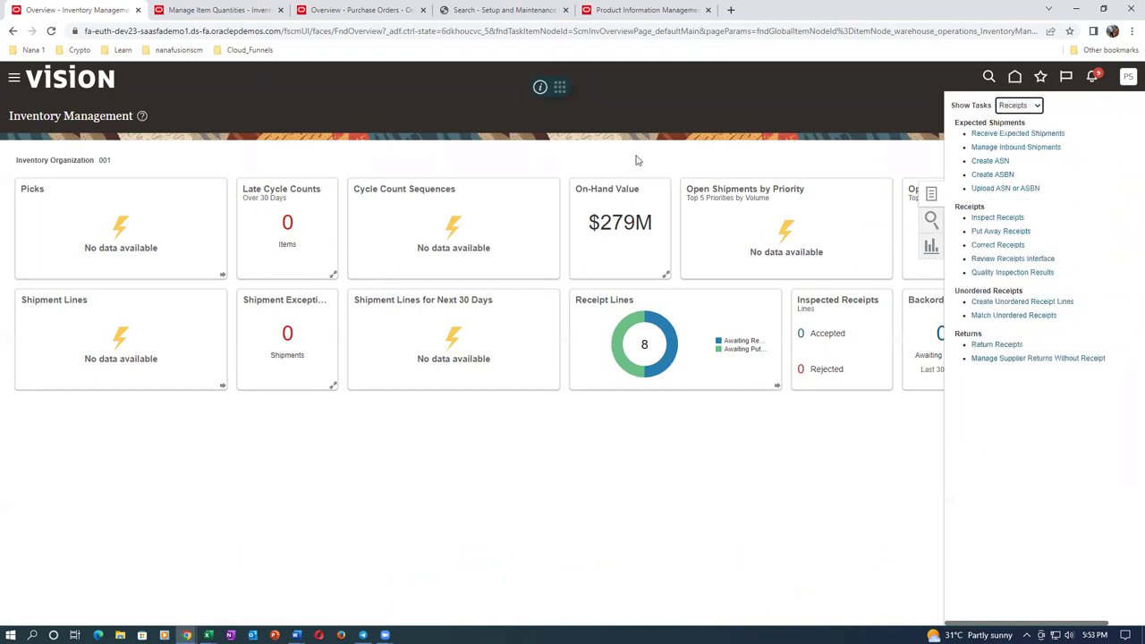
pyautogui.click(1011, 133)
pyautogui.click(293, 213)
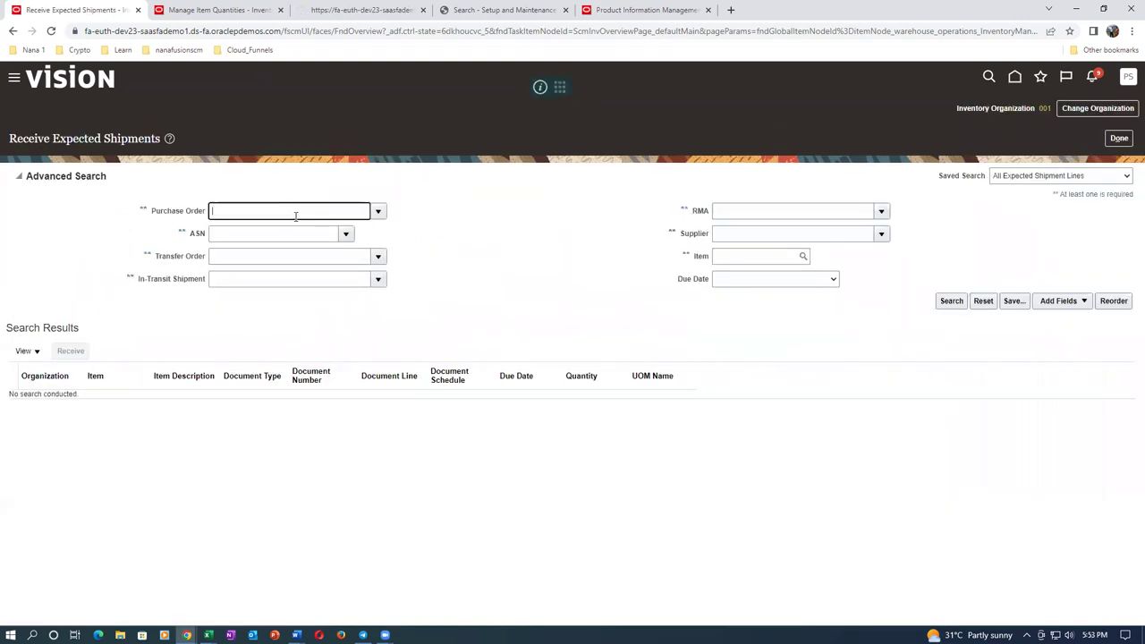
# Search expected shipments for PO US164504, receive the k0101_rec_1 line, and open its item search.
pyautogui.write('US164504')
pyautogui.press('Tab')
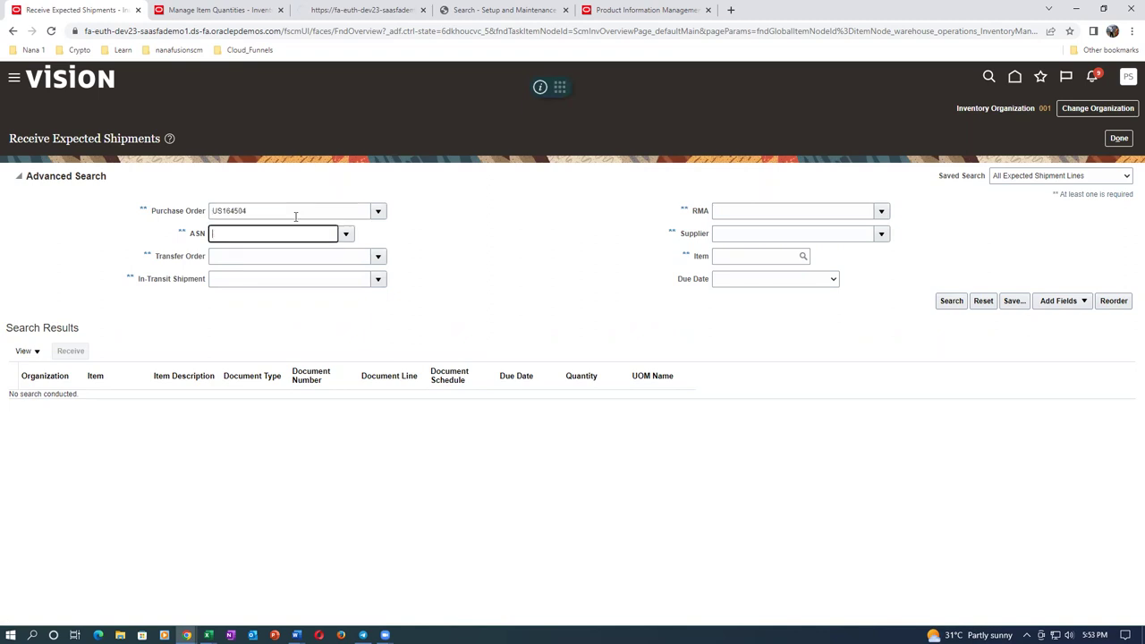
pyautogui.click(952, 304)
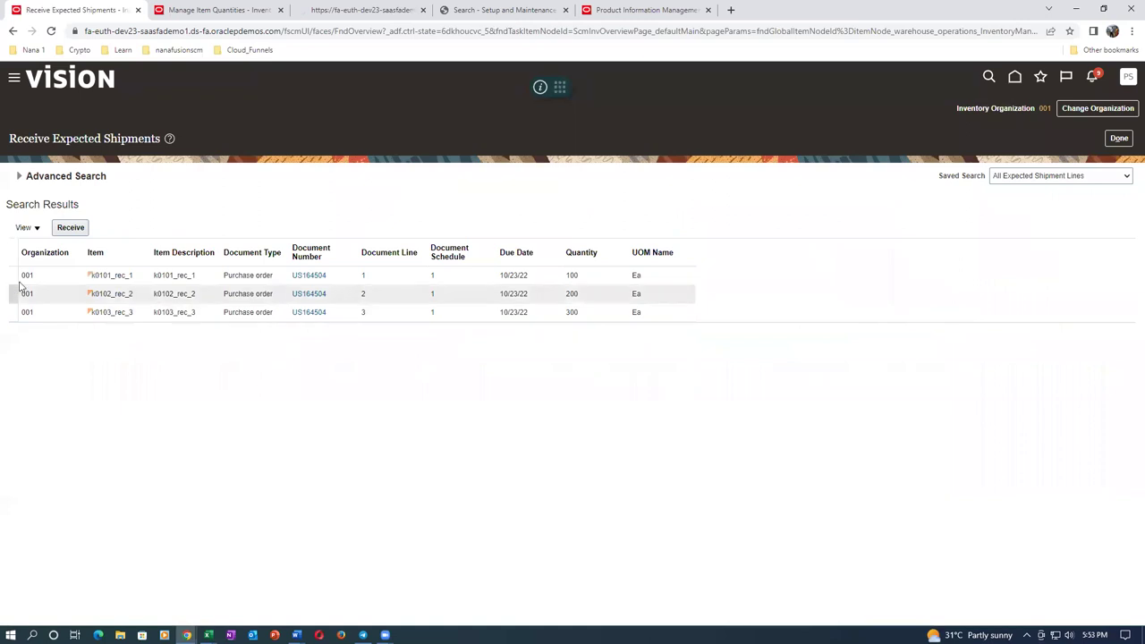
pyautogui.click(77, 229)
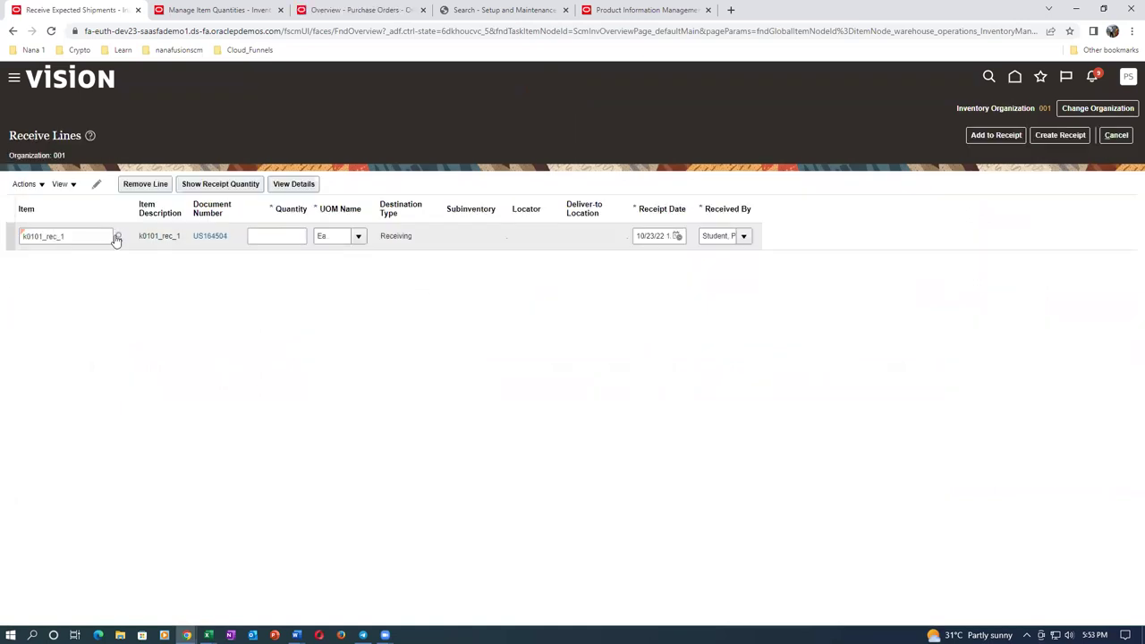
pyautogui.click(117, 237)
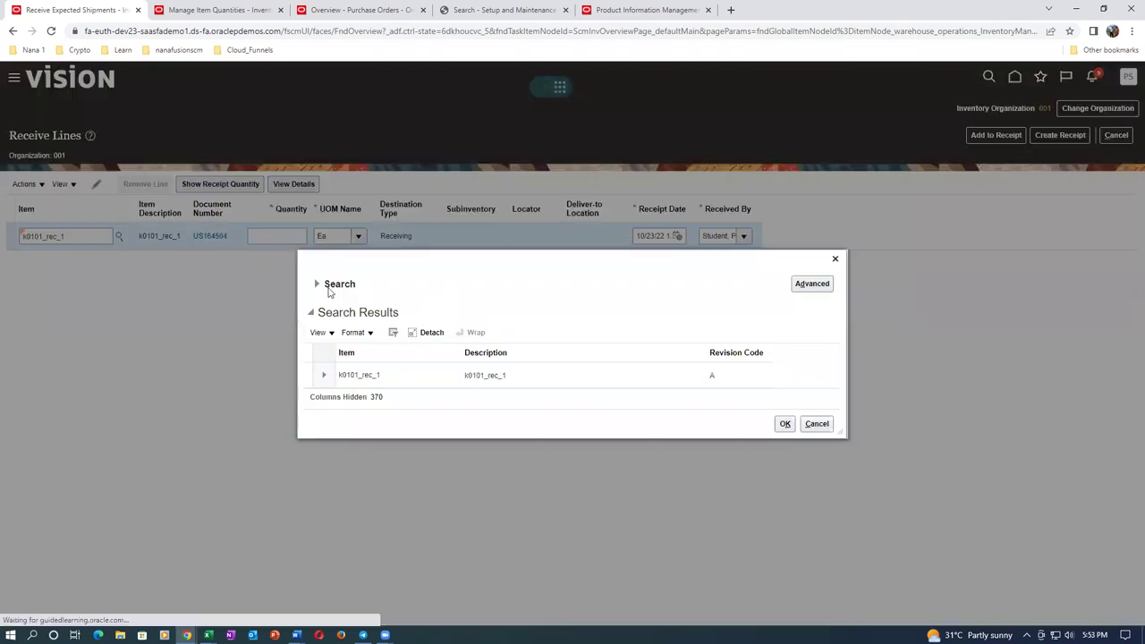
pyautogui.click(328, 287)
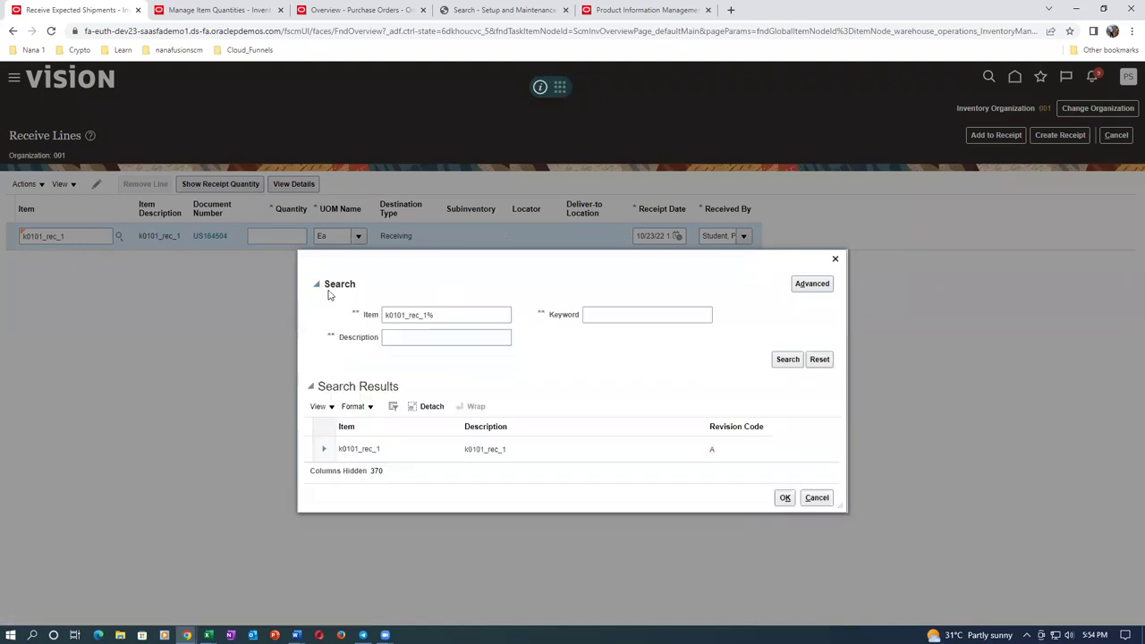
# Search items for k010% and k01%, dismiss both errors, and cancel the lookup.
pyautogui.click(426, 278)
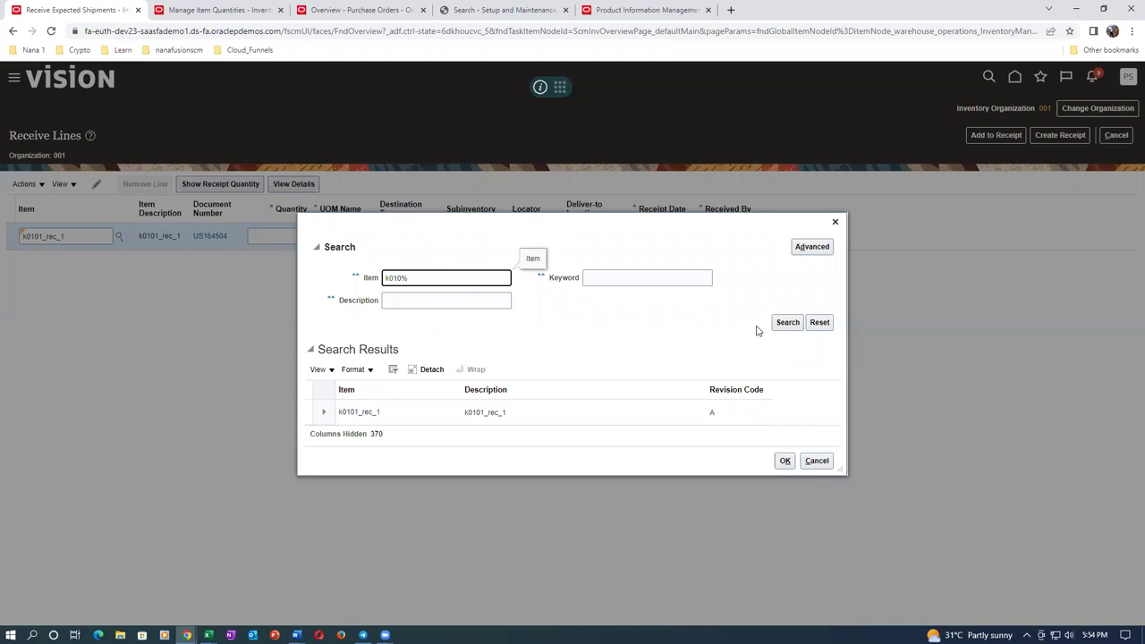
pyautogui.click(799, 323)
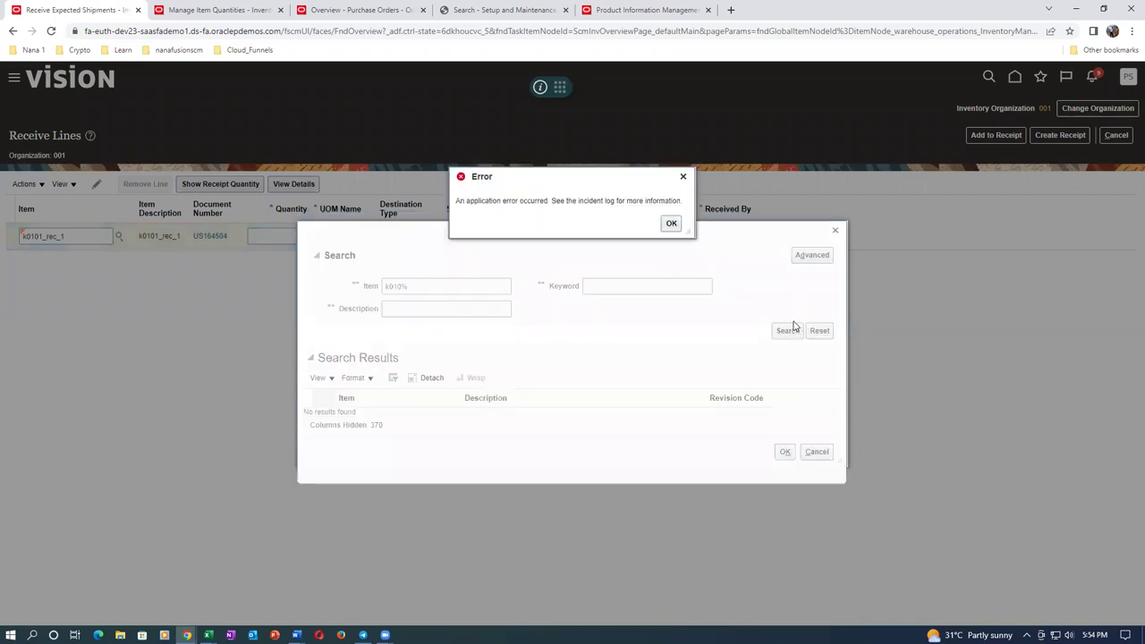
pyautogui.click(672, 224)
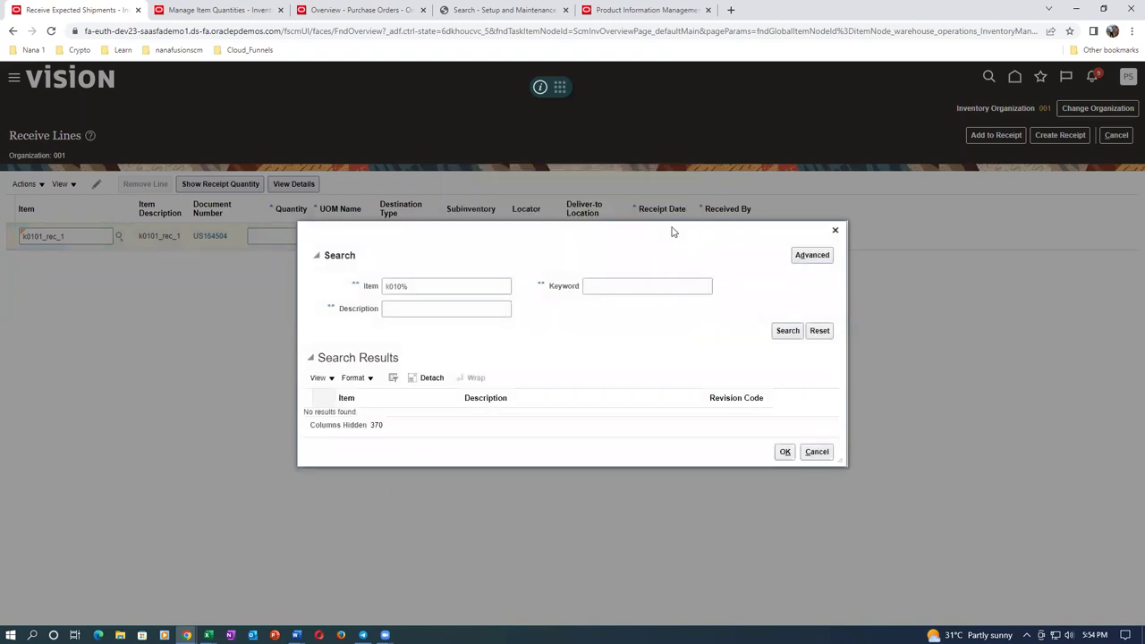
pyautogui.click(429, 288)
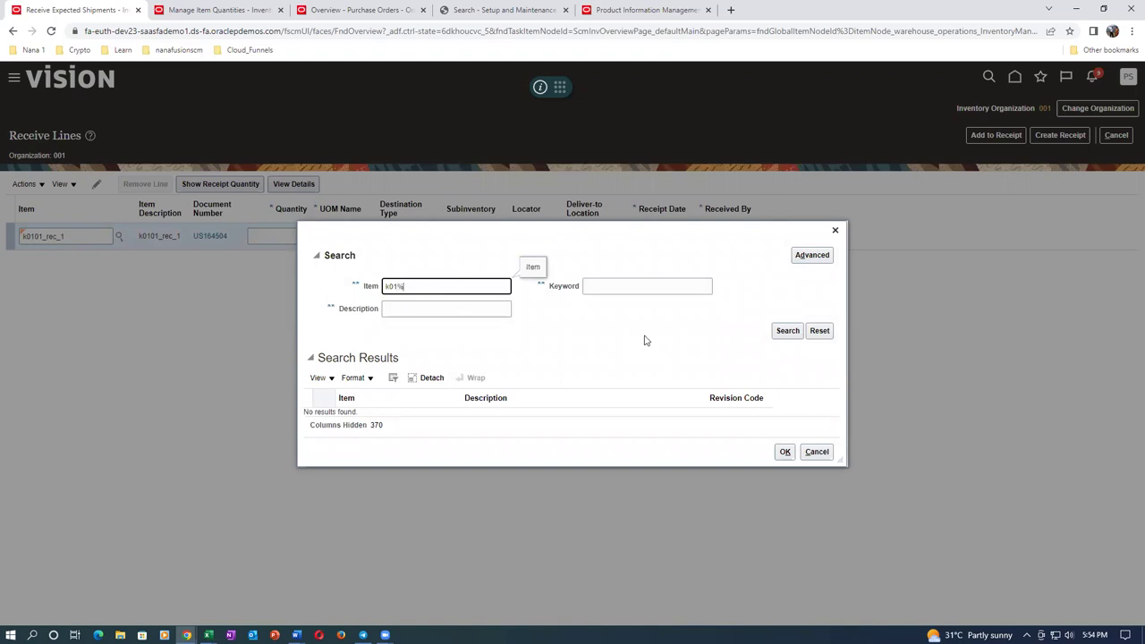
pyautogui.click(787, 330)
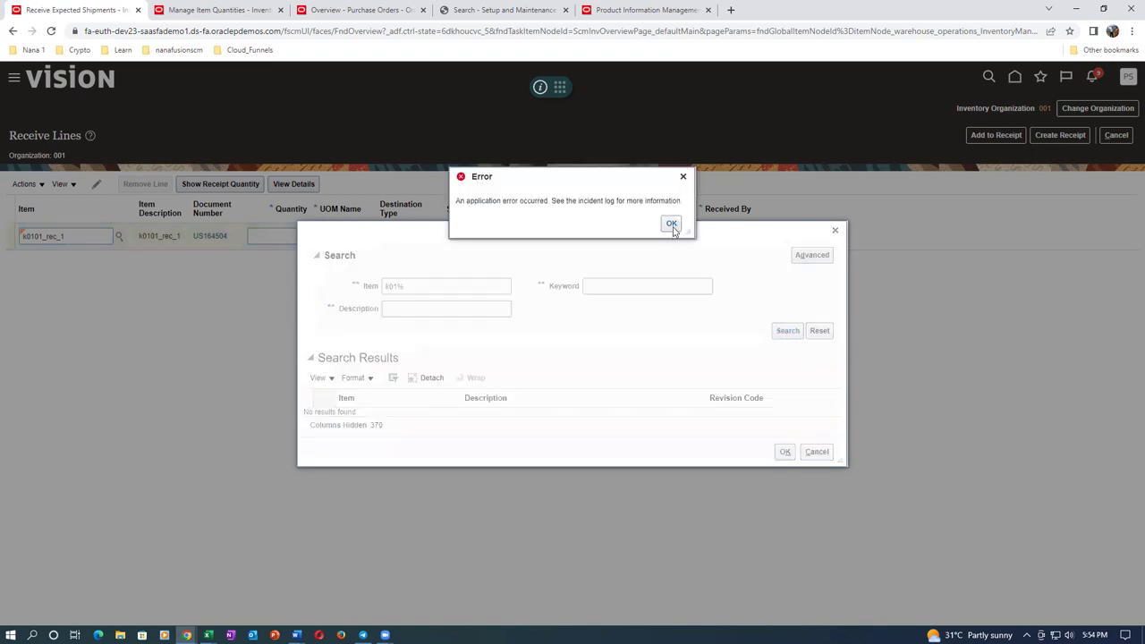
pyautogui.click(671, 225)
pyautogui.click(816, 451)
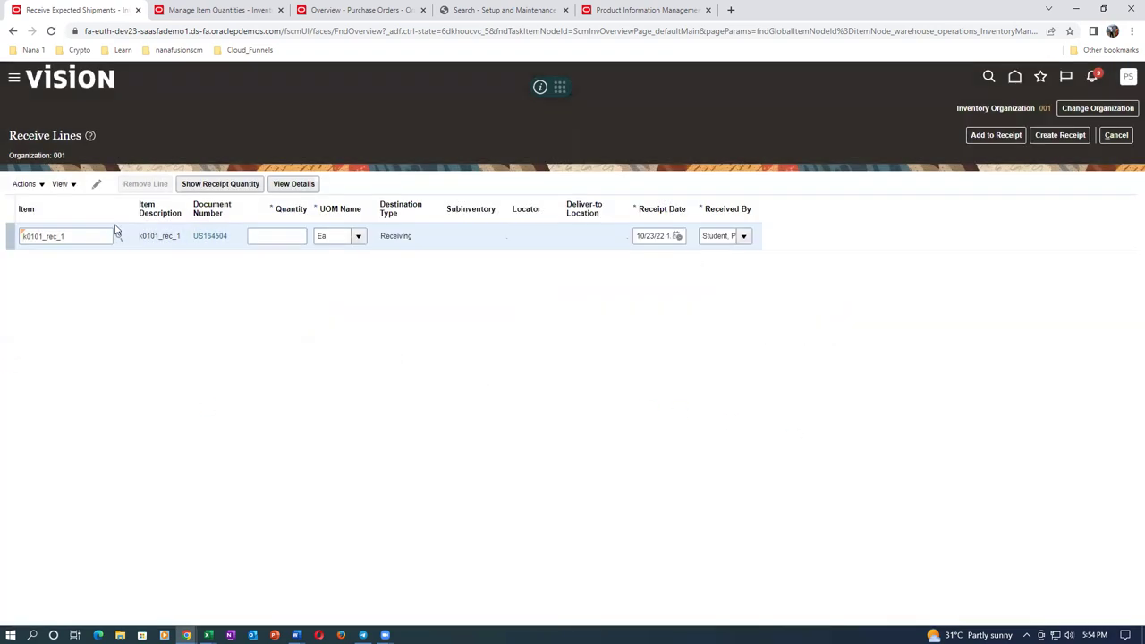
# Change the receipt line's item to k0102_rec_2, then switch to Product Information Management.
pyautogui.click(39, 236)
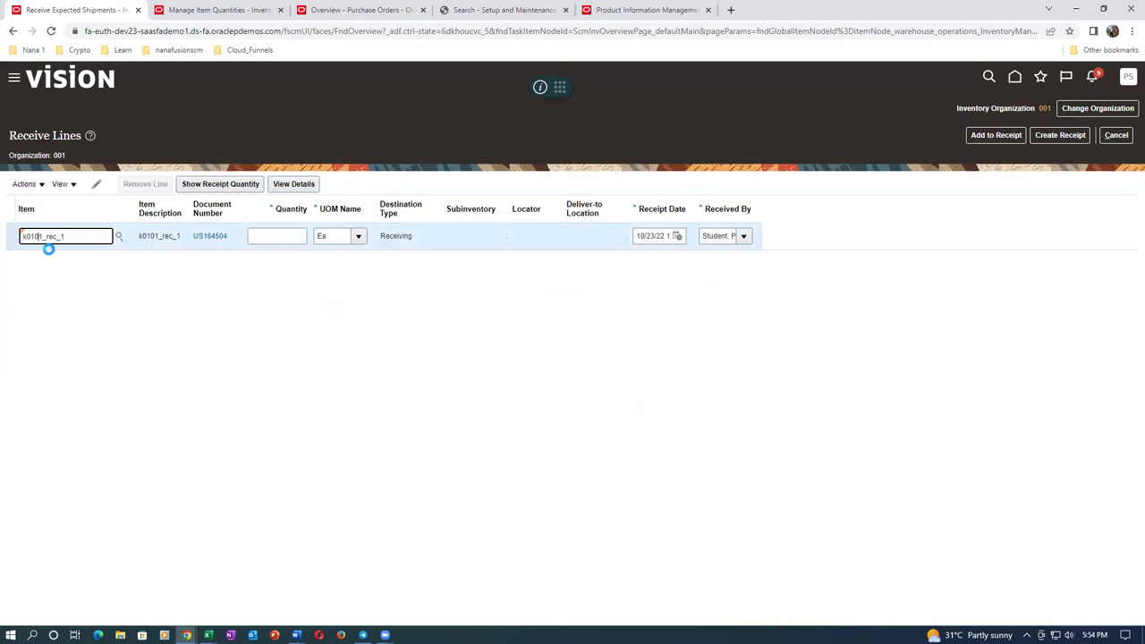
pyautogui.press('Delete')
pyautogui.write('2')
pyautogui.click(59, 257)
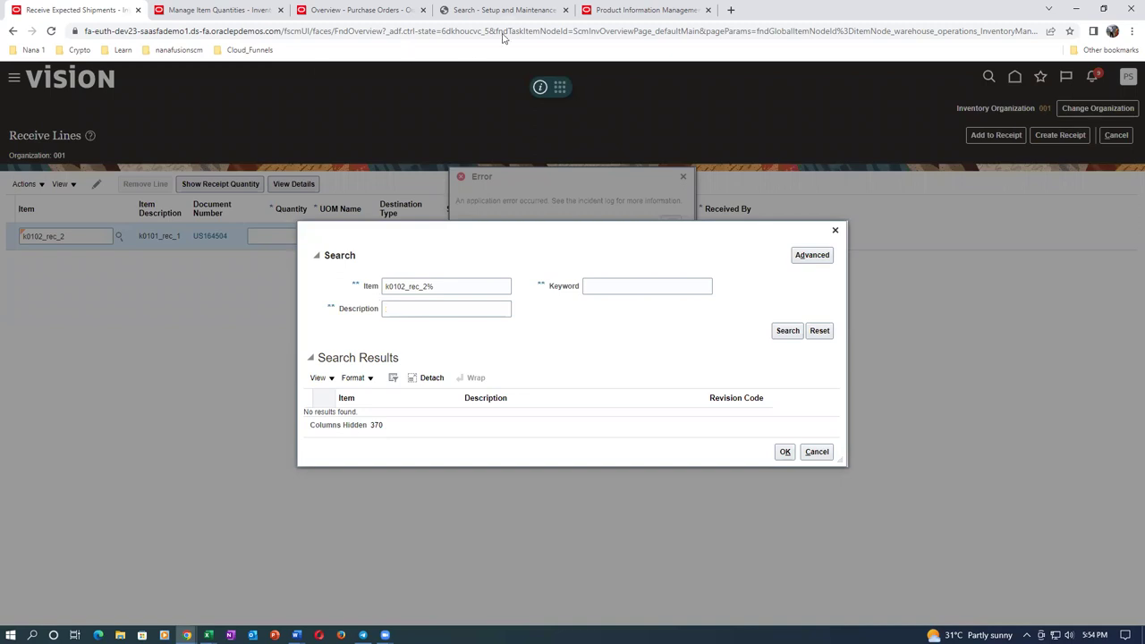
pyautogui.click(638, 11)
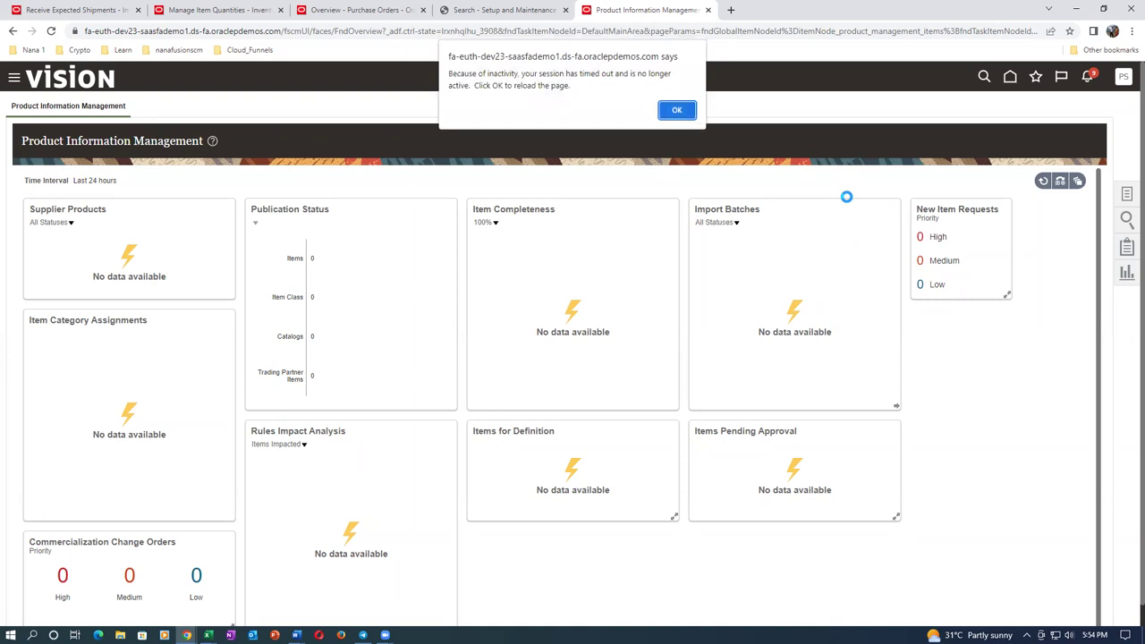
# Accept the session-timeout alert so Product Information Management reloads.
pyautogui.click(678, 112)
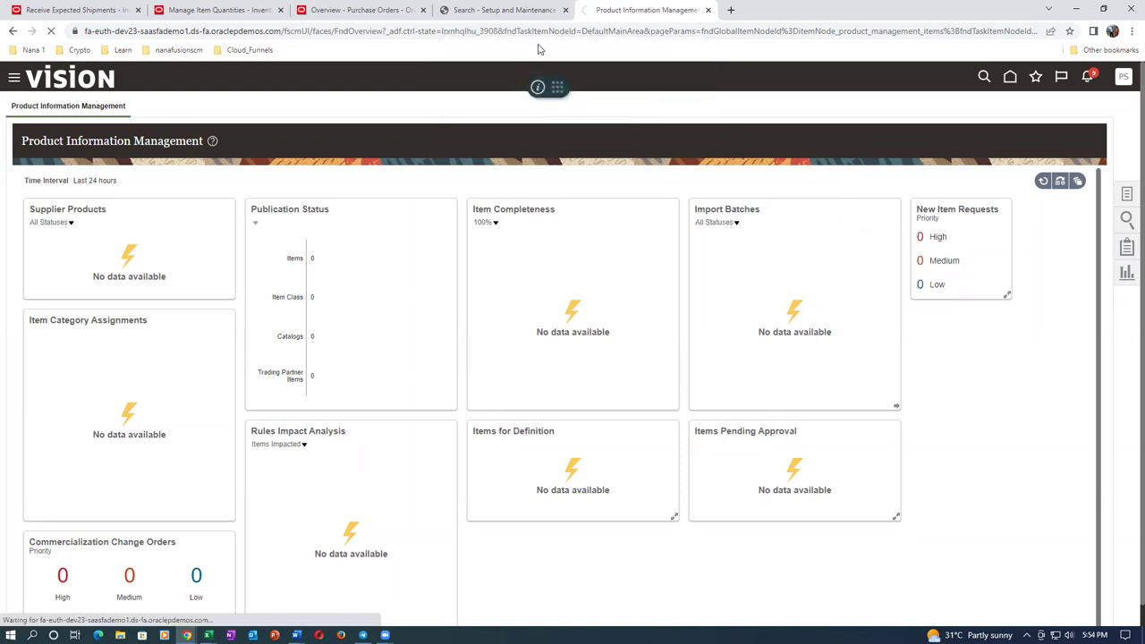
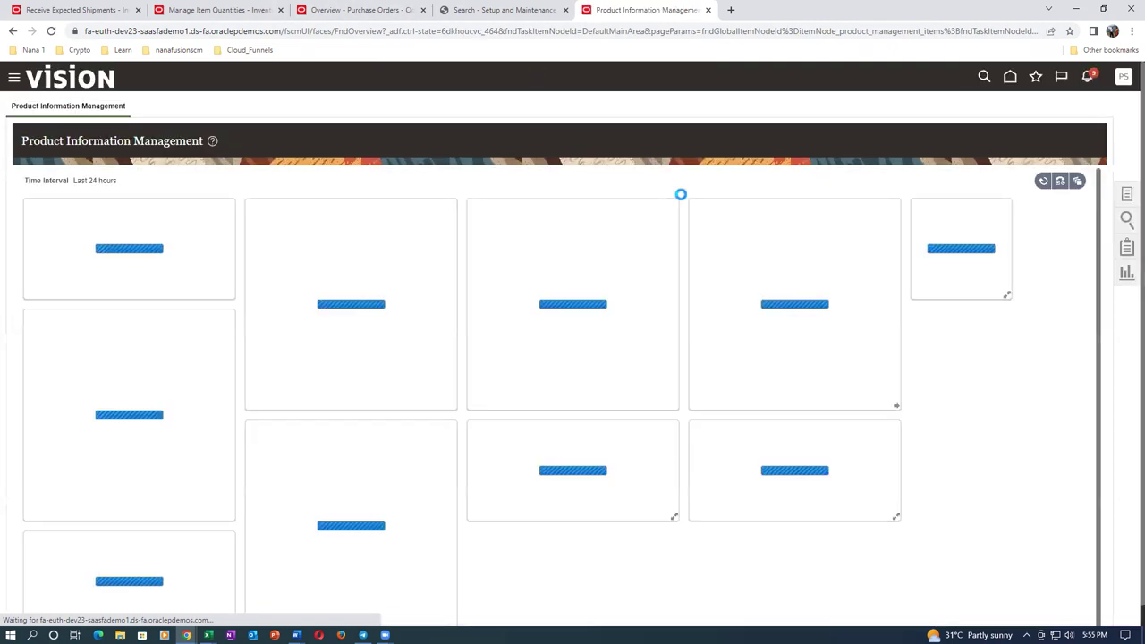
# Search Browse Items for items beginning with k01 and pick the k0101_rec_1 result.
pyautogui.click(1123, 195)
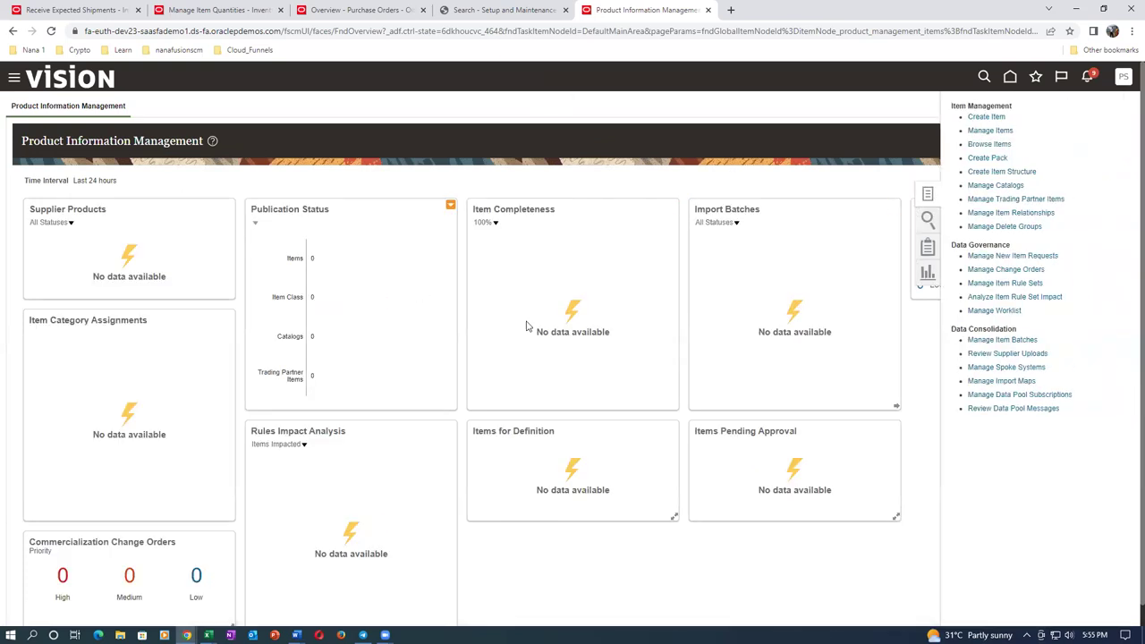
pyautogui.click(994, 144)
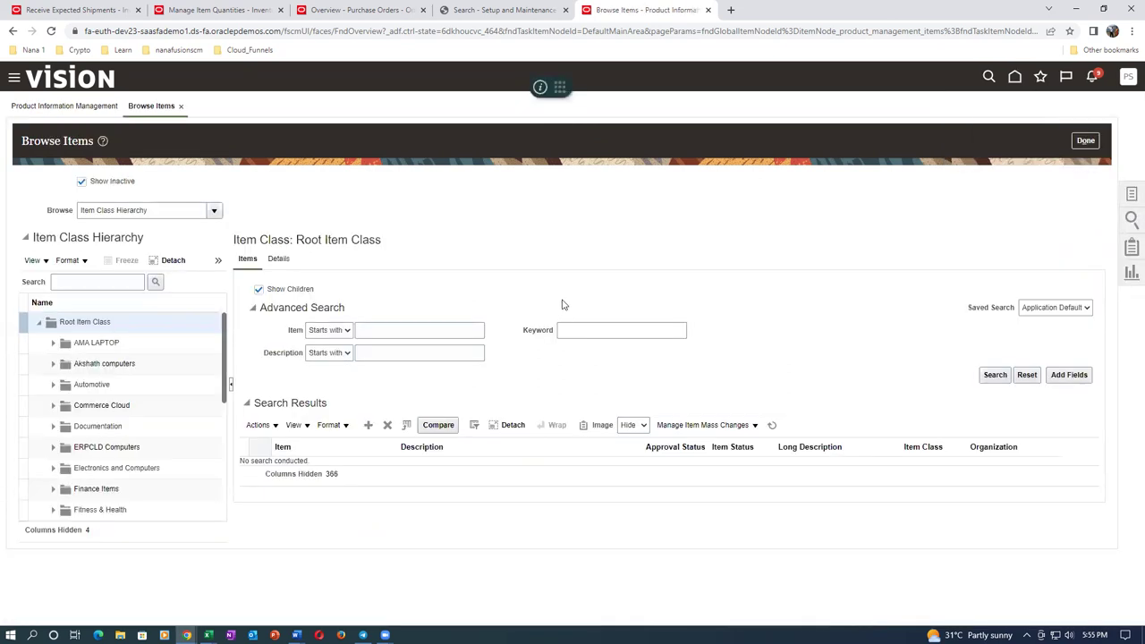
pyautogui.click(398, 330)
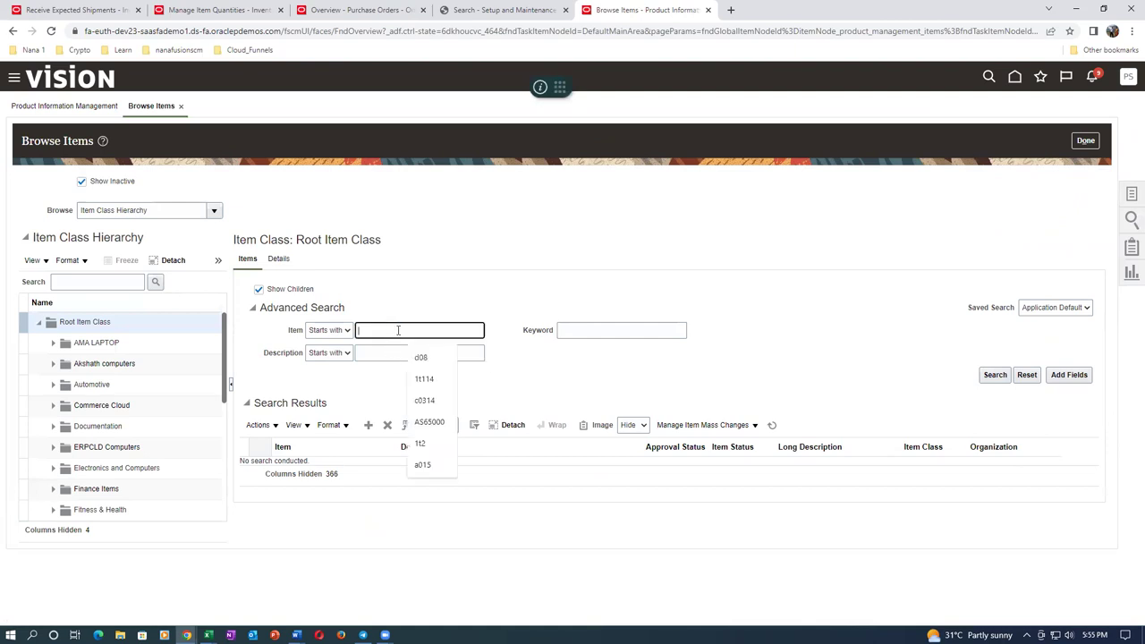
pyautogui.write('k01')
pyautogui.click(993, 375)
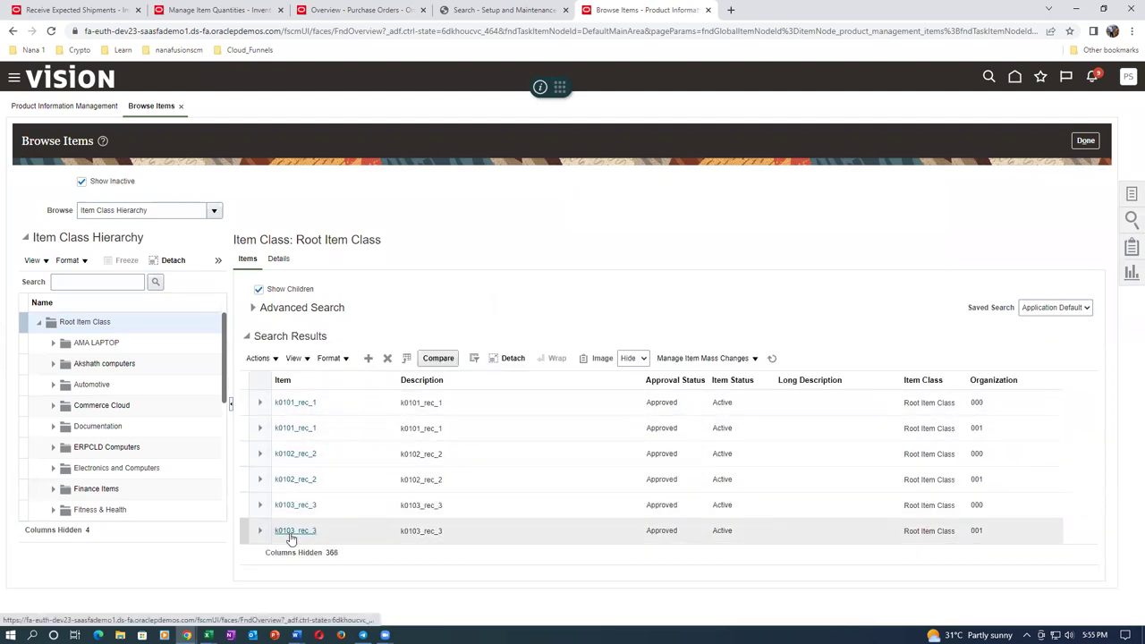
pyautogui.click(303, 404)
# Open item k0101_rec_1 and review its Related Items, where k0102_rec_2 is listed as a substitute.
pyautogui.click(302, 404)
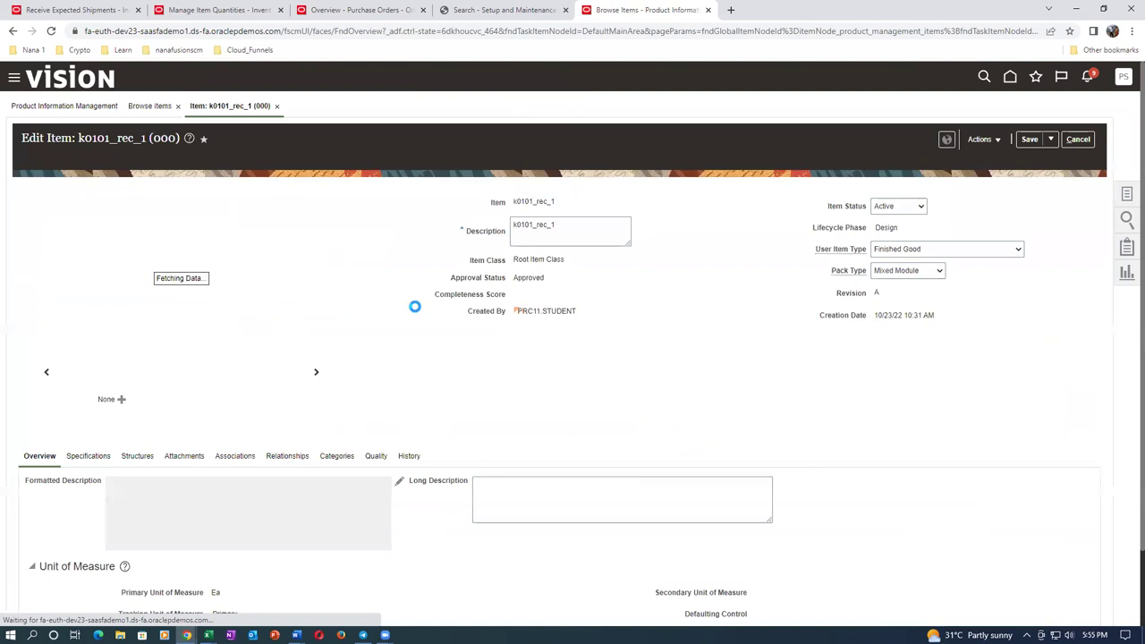
pyautogui.click(281, 457)
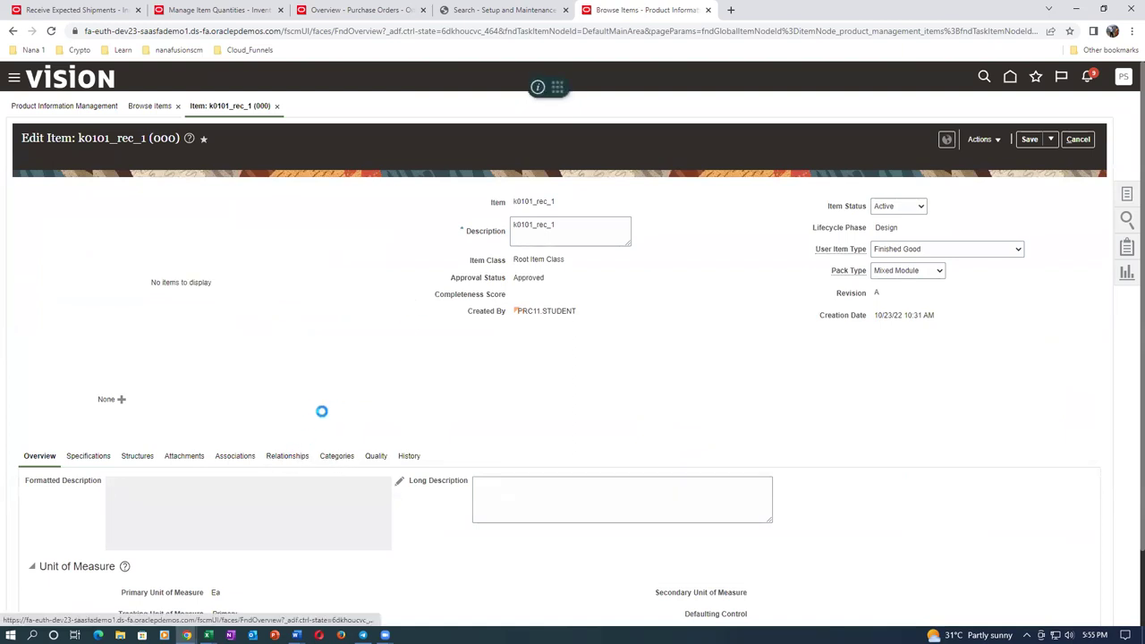
pyautogui.scroll(-2, 358, 429)
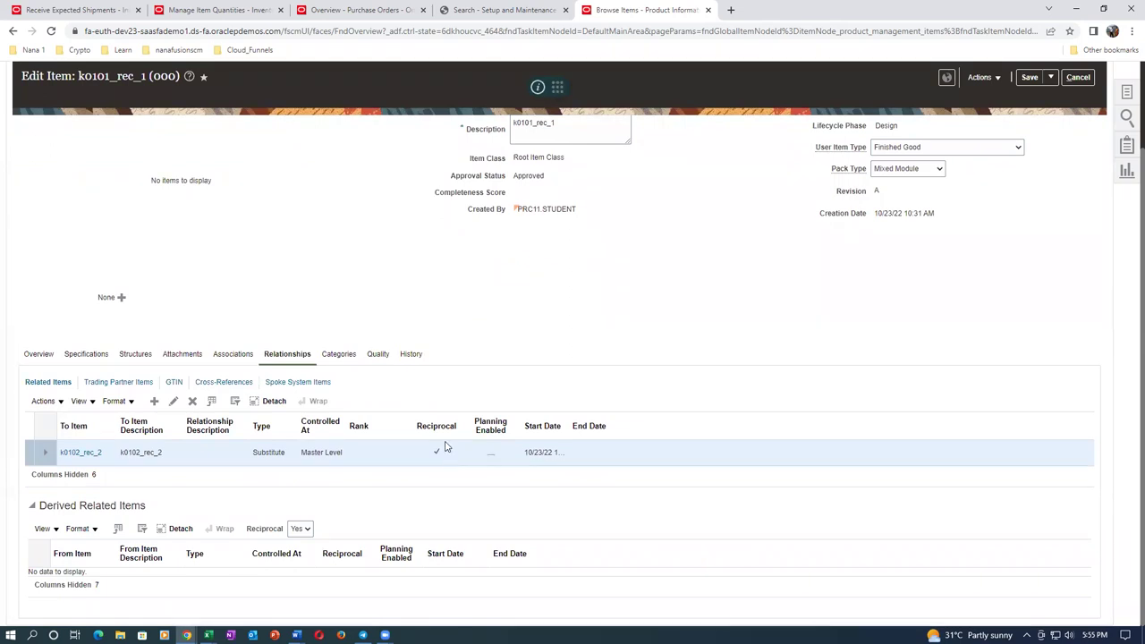
pyautogui.scroll(2, 297, 191)
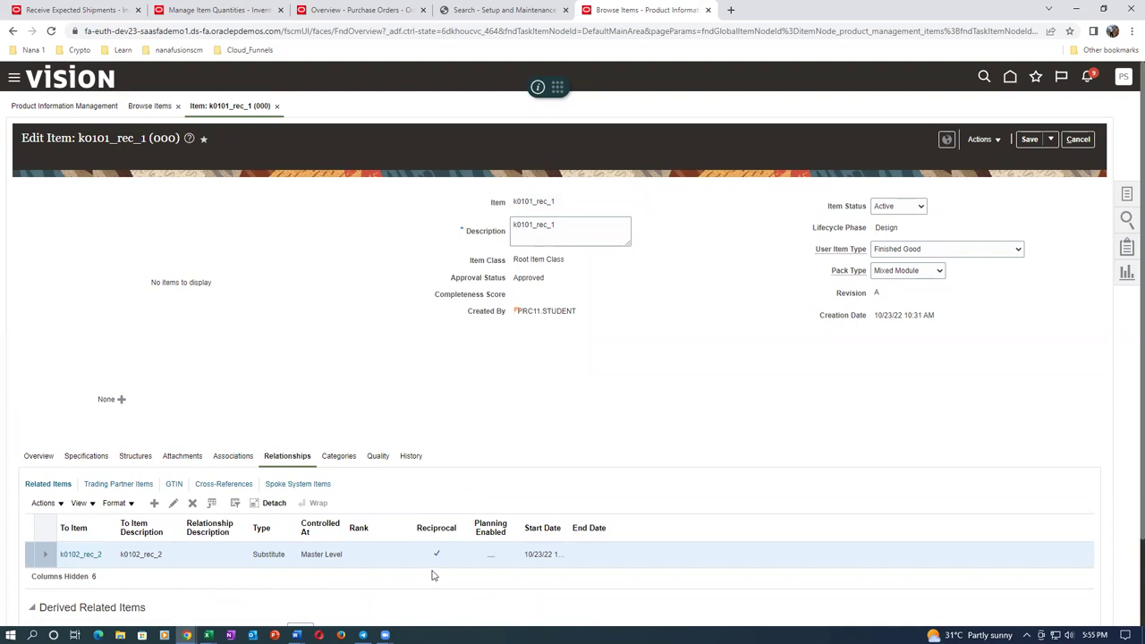
pyautogui.click(76, 9)
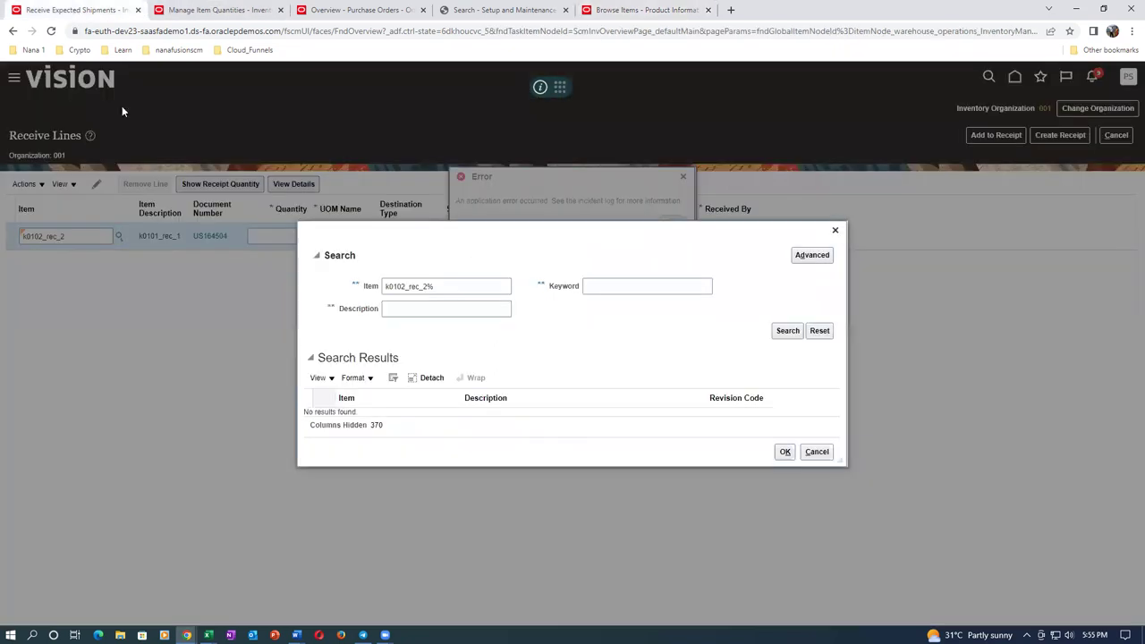
# Cancel the failing k0102_rec_2 item search on the receive line and dismiss the error.
pyautogui.click(787, 332)
pyautogui.click(817, 452)
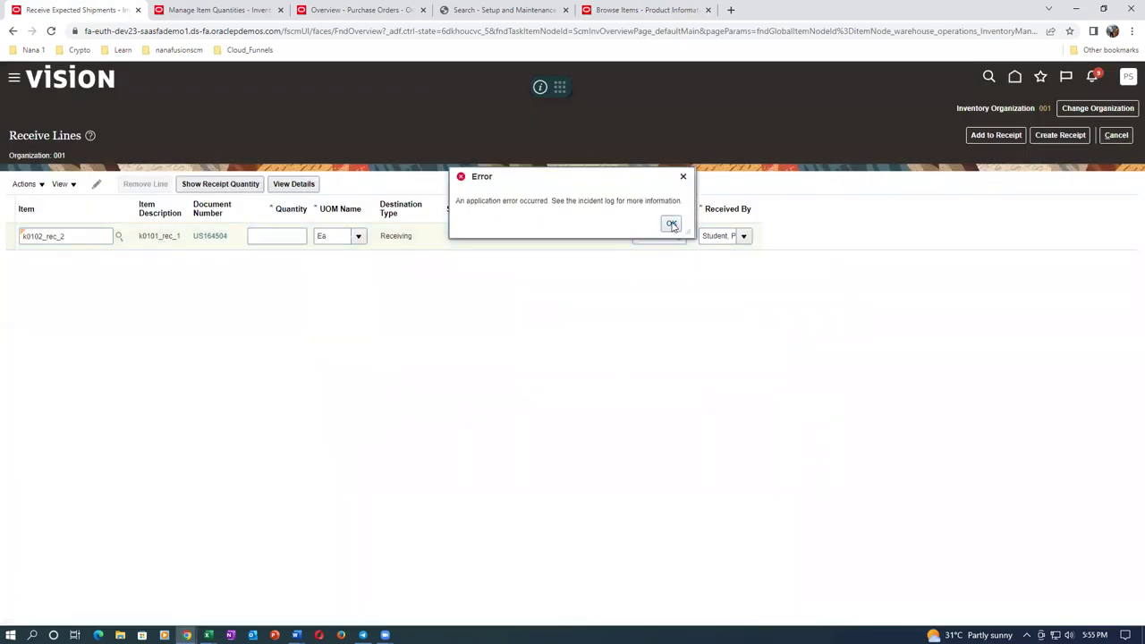
pyautogui.click(670, 223)
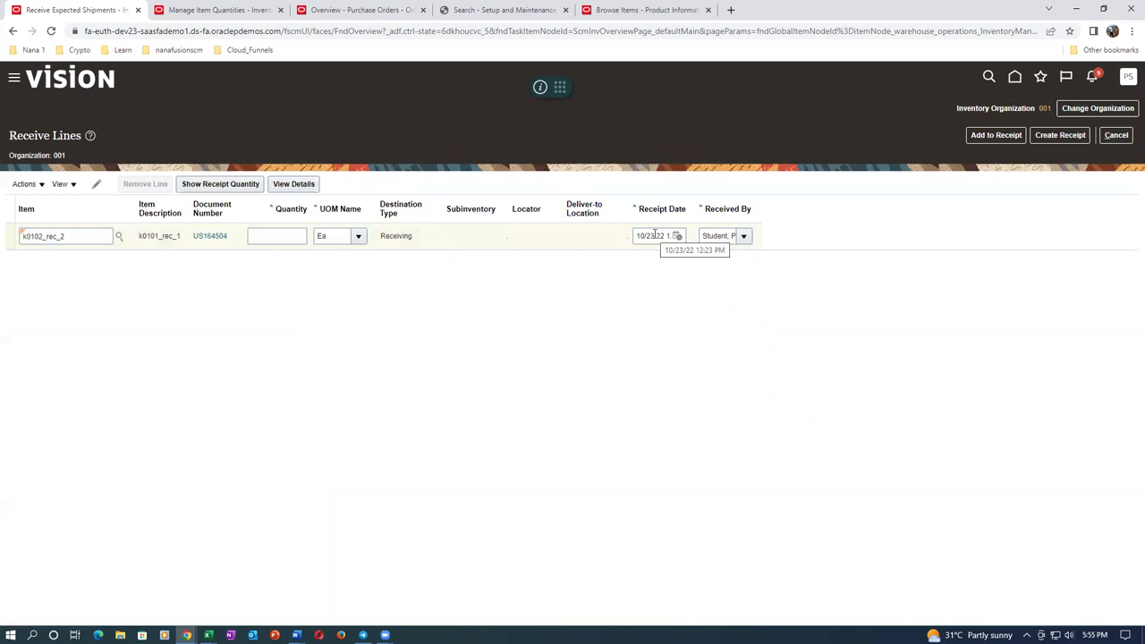
# Return to item k0101_rec_1 and edit its substitute relationship to k0102_rec_2.
pyautogui.click(631, 11)
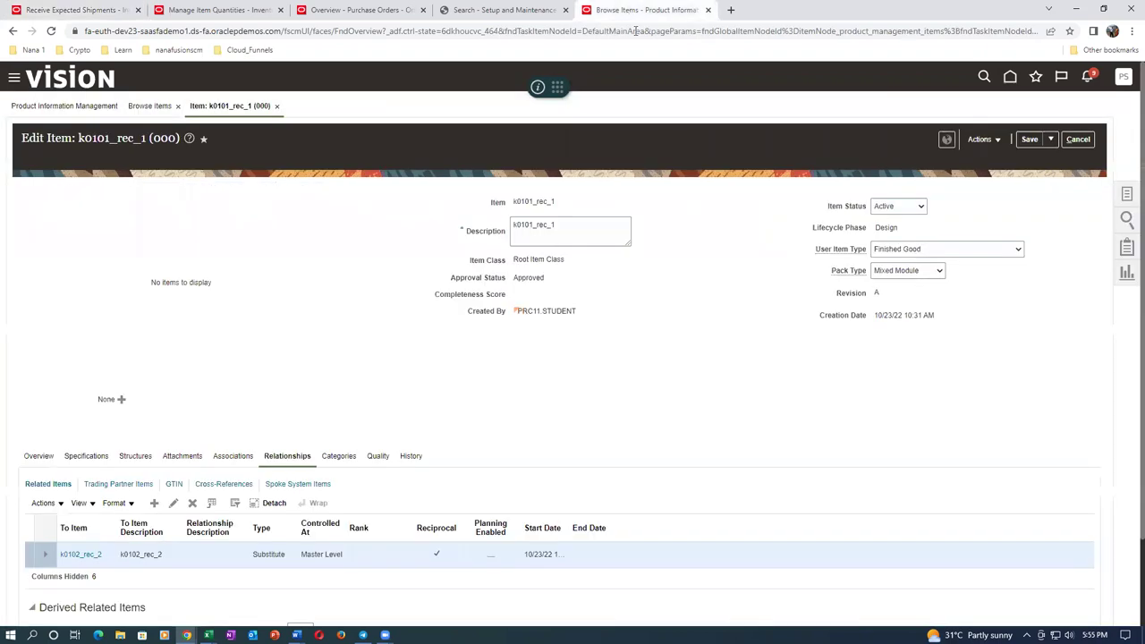
pyautogui.click(499, 13)
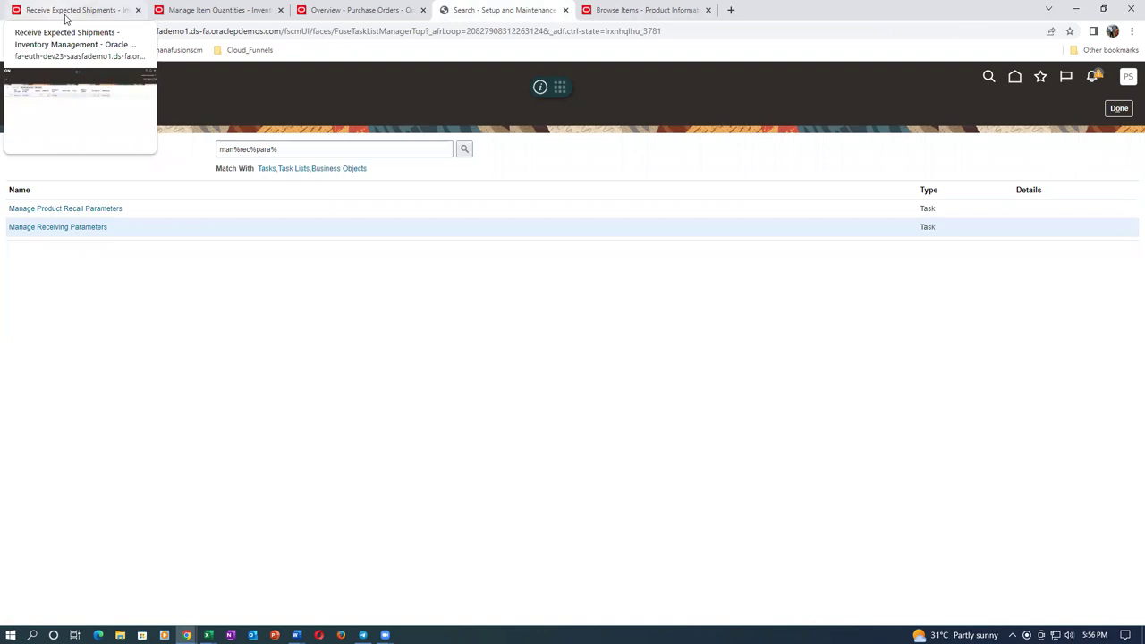
pyautogui.click(666, 11)
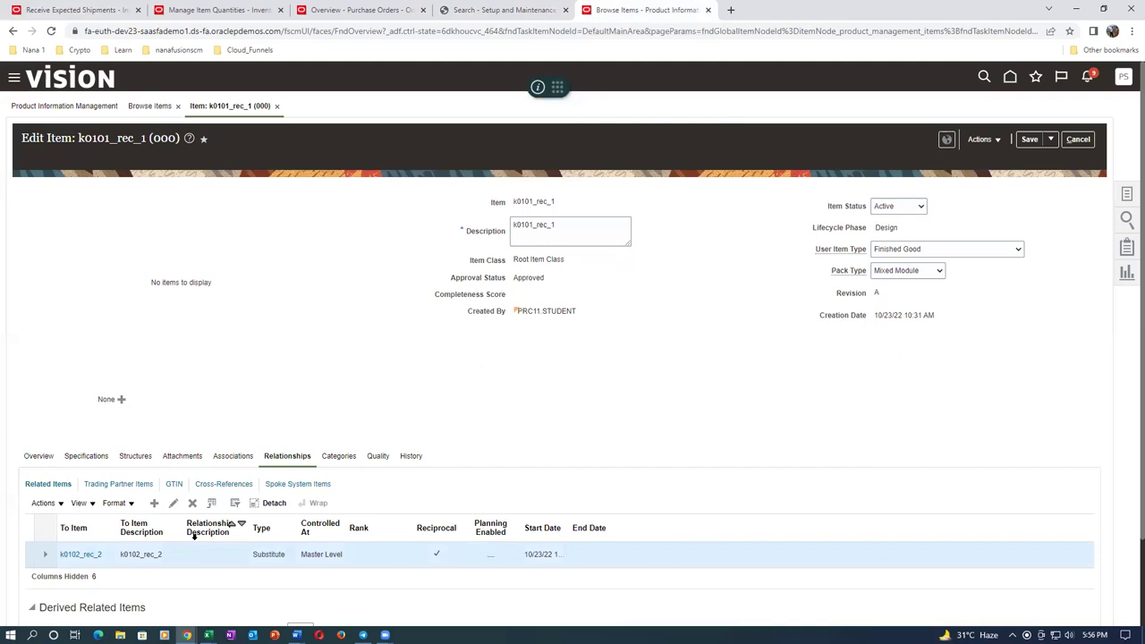
pyautogui.click(173, 503)
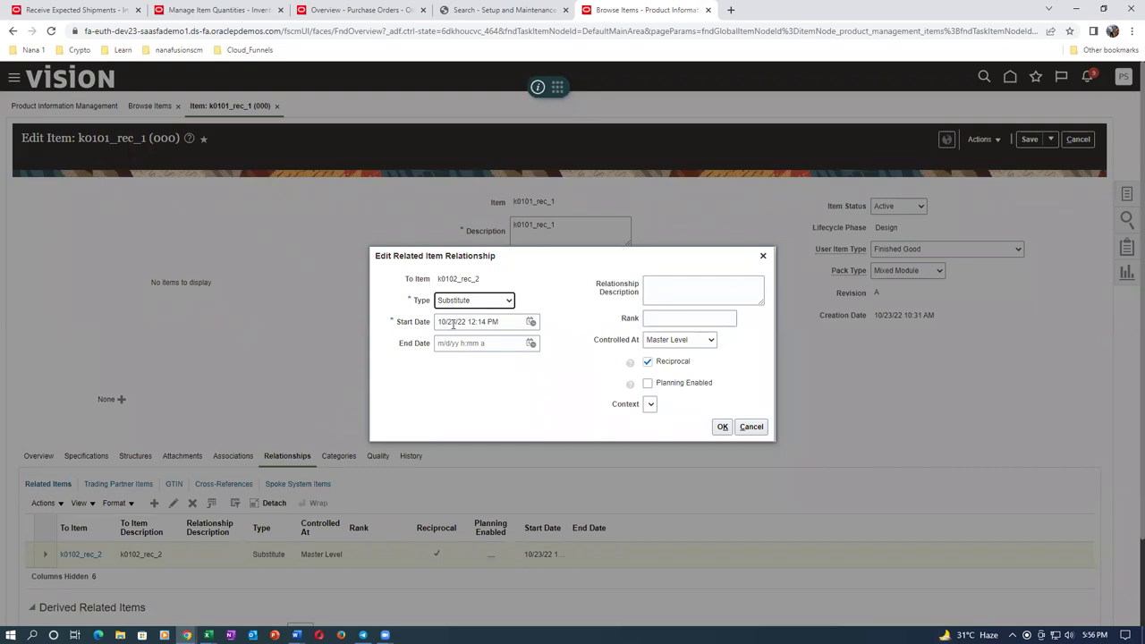
# Change the day digit of the substitute relationship's start date and confirm.
pyautogui.click(452, 324)
pyautogui.press('Delete')
pyautogui.write('2')
pyautogui.press('Tab')
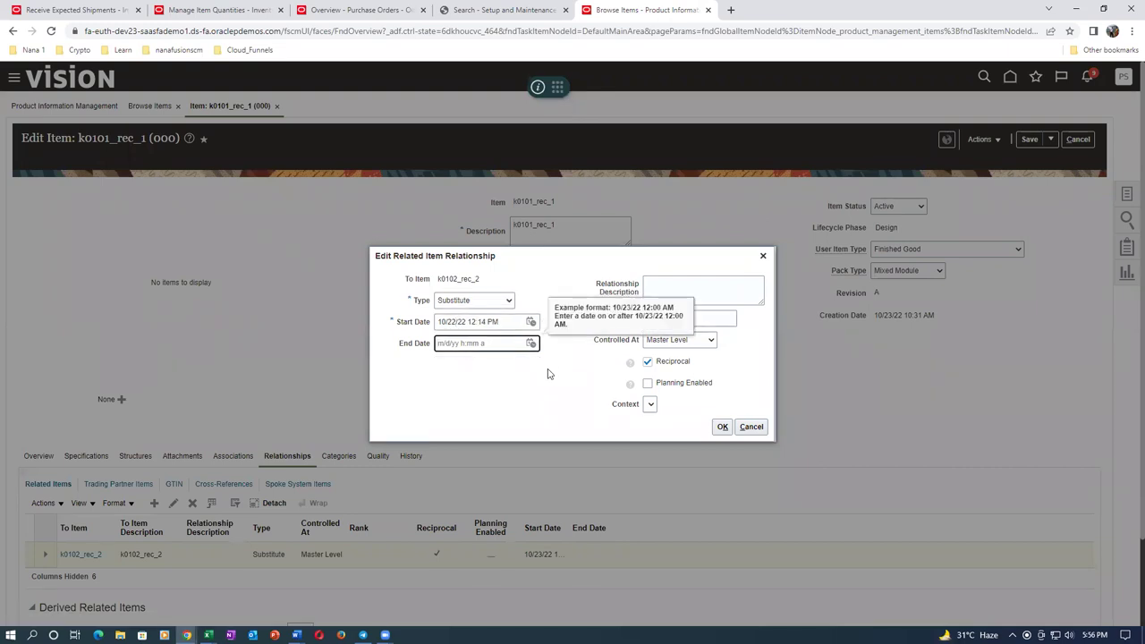
pyautogui.click(533, 399)
pyautogui.click(723, 427)
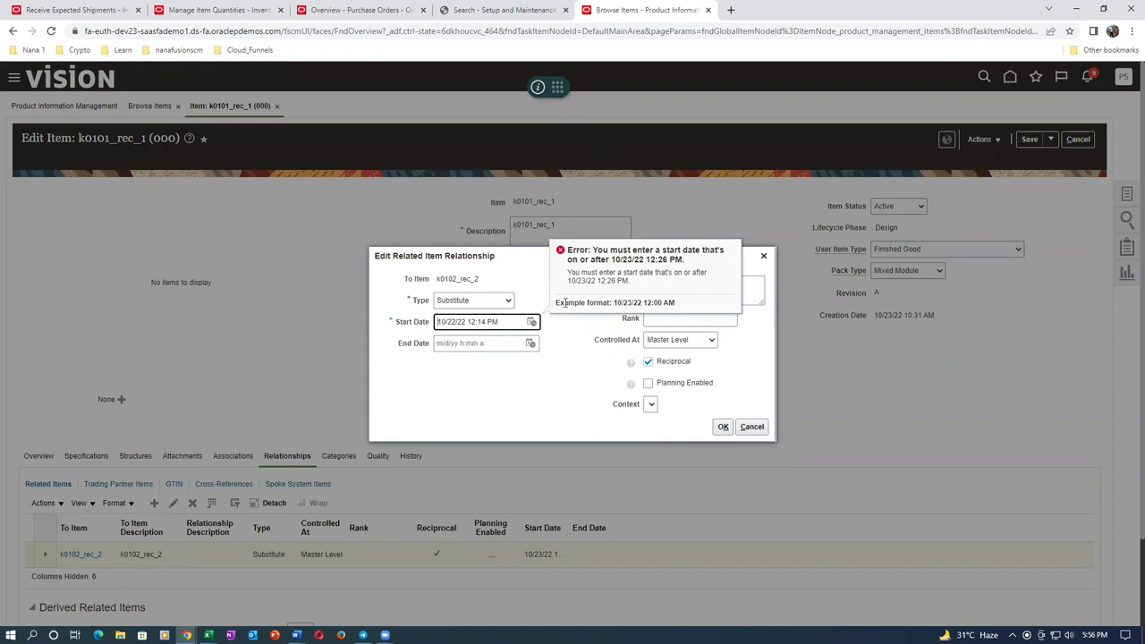
# Correct the start date to 10/23/22 12:26 PM after the date error and confirm.
pyautogui.press('Right')
pyautogui.press('Right')
pyautogui.press('Right')
pyautogui.press('Right')
pyautogui.press('Right')
pyautogui.press('BackSpace')
pyautogui.write('3')
pyautogui.write('6')
pyautogui.click(723, 426)
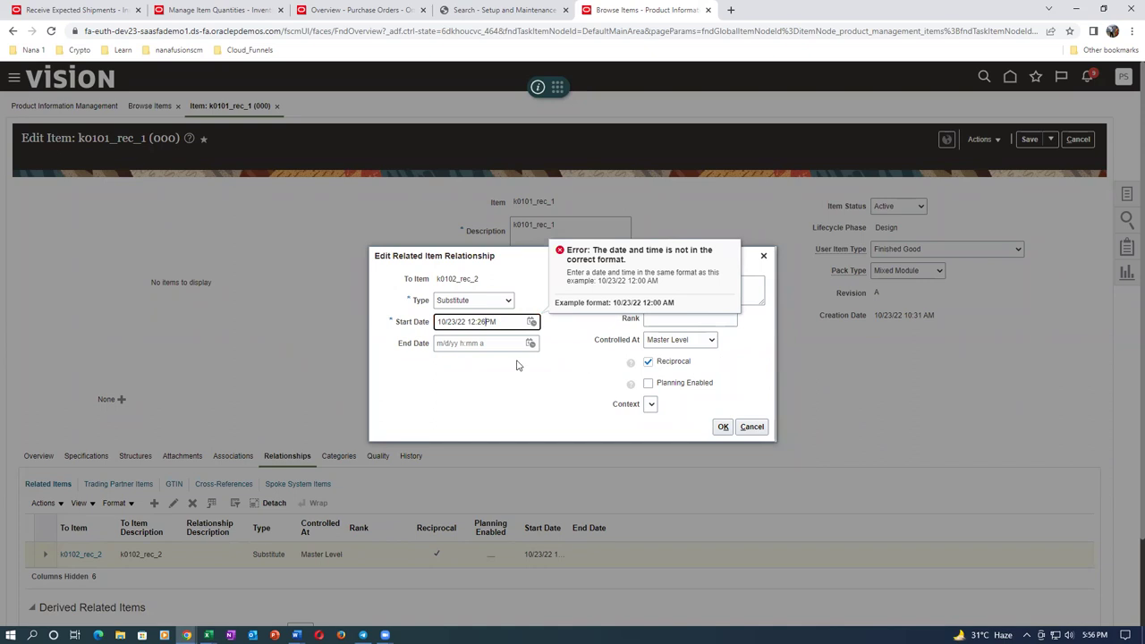
pyautogui.click(469, 390)
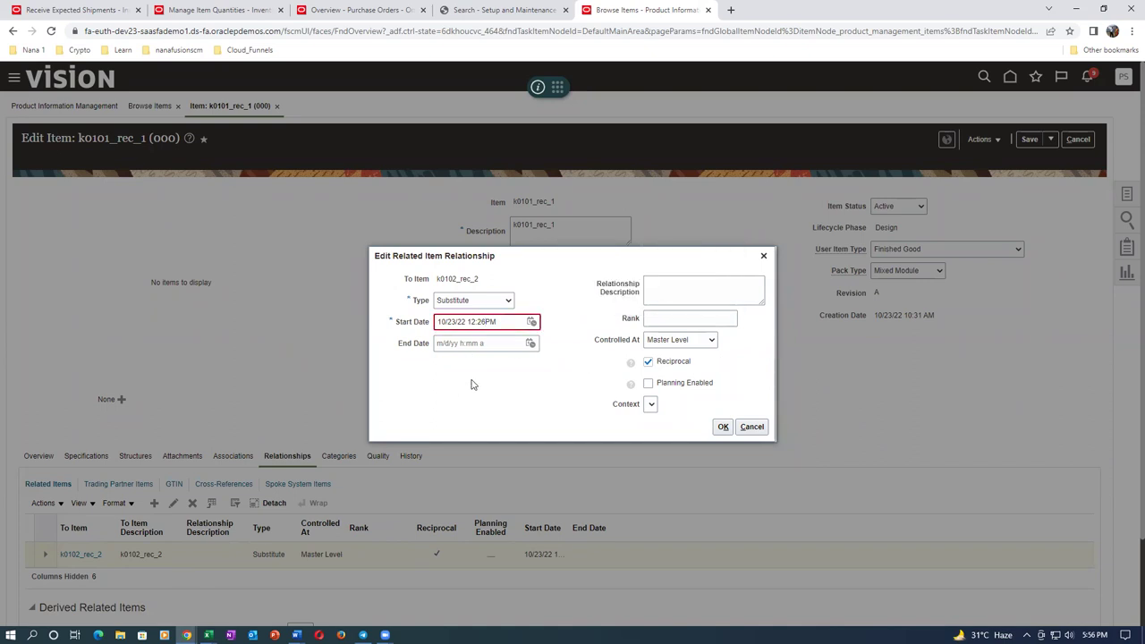
pyautogui.click(487, 321)
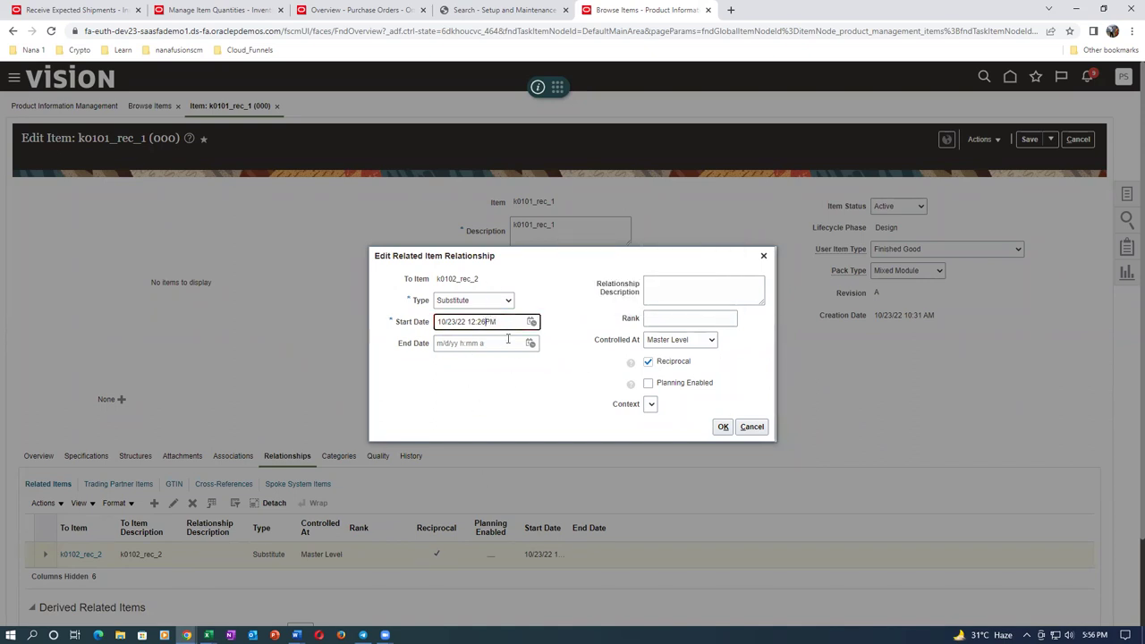
pyautogui.click(722, 428)
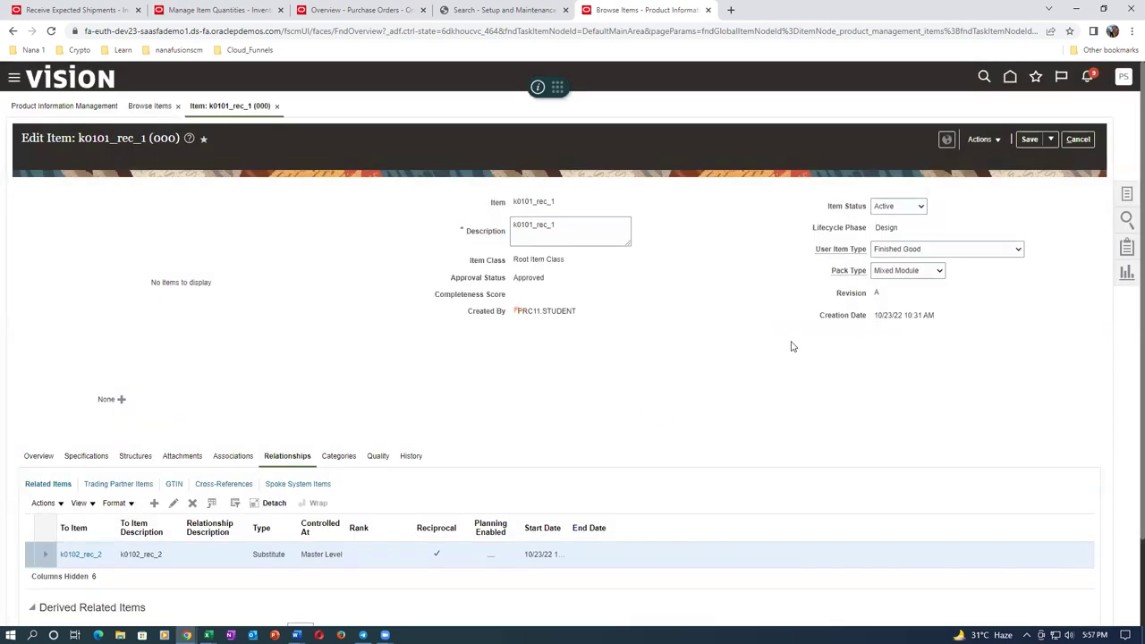
# Save and close item k0101_rec_1 and return to the receive lines.
pyautogui.click(1046, 141)
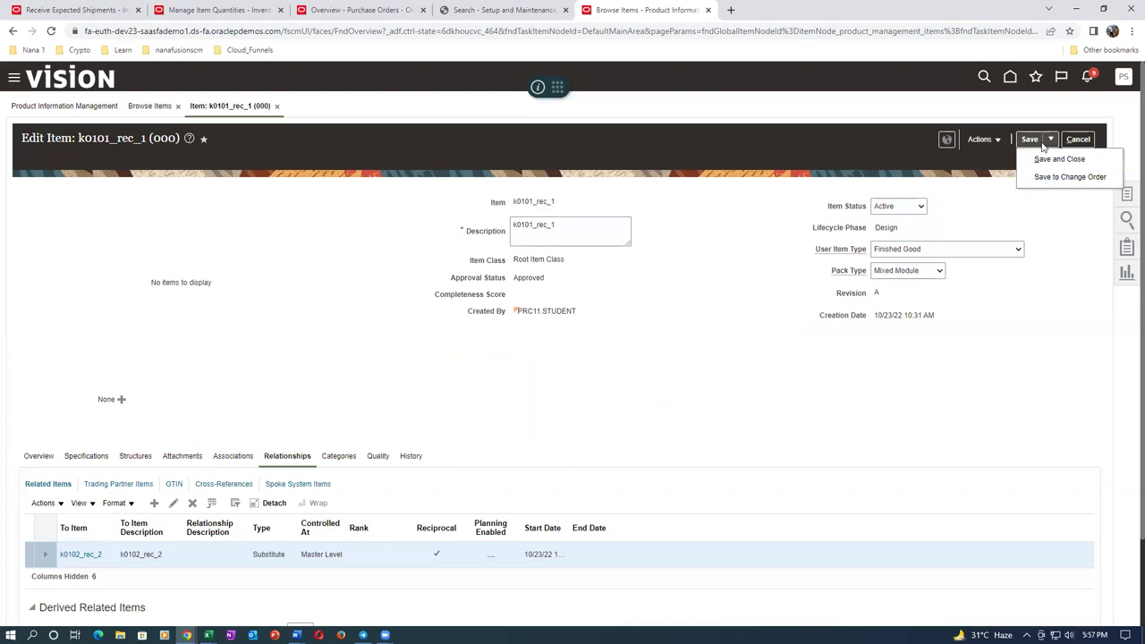
pyautogui.click(1037, 156)
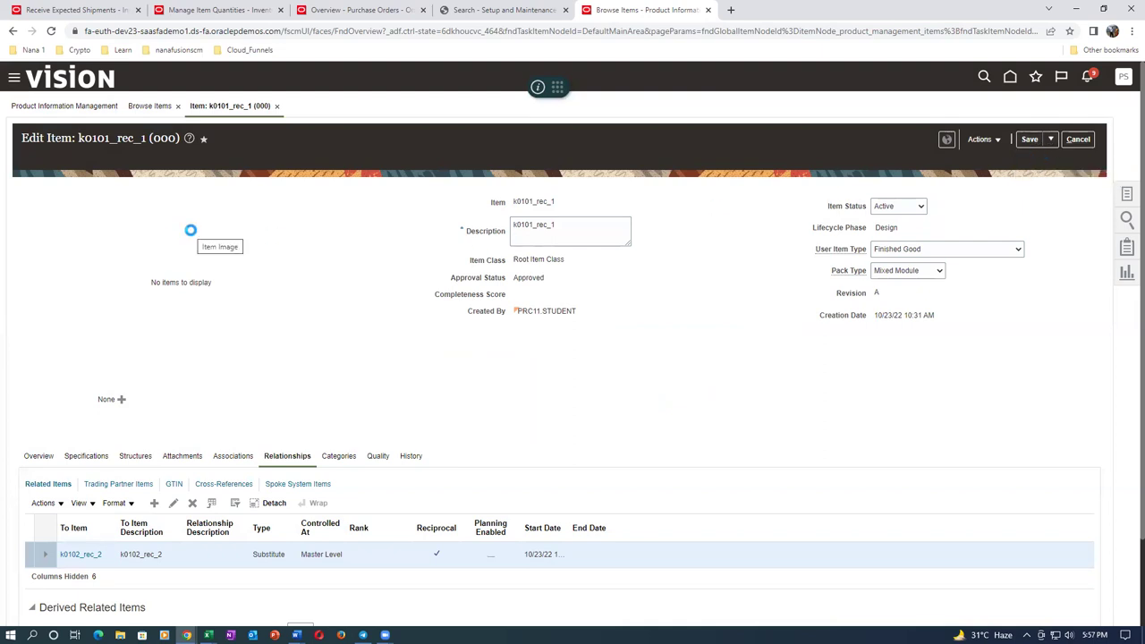
pyautogui.click(52, 11)
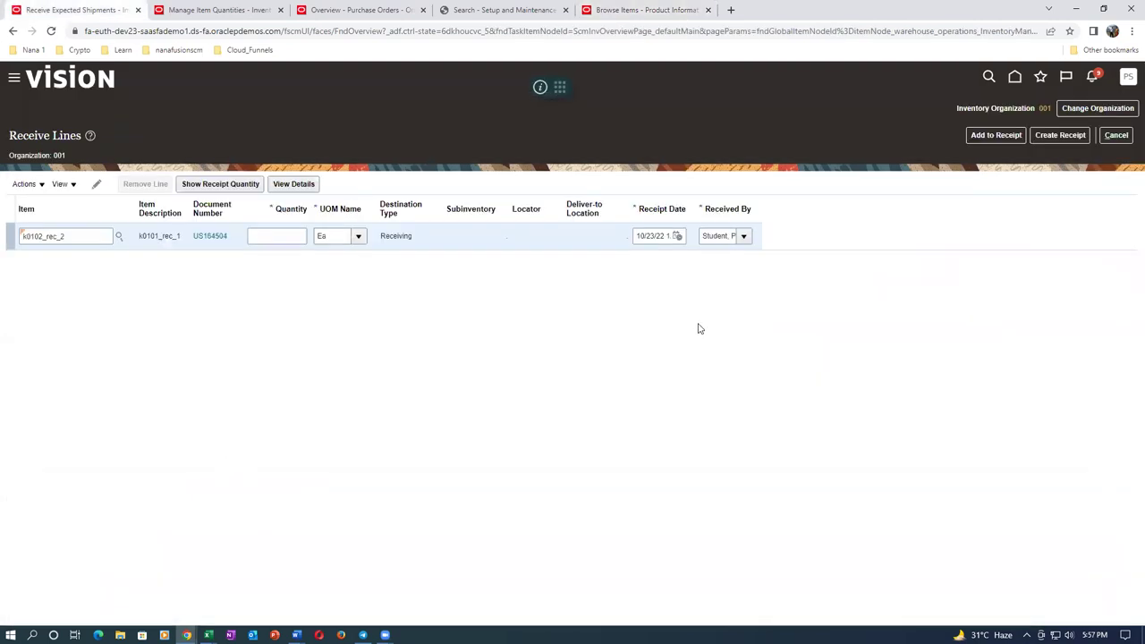
# Edit the receive line's receipt time by deleting a digit.
pyautogui.click(657, 236)
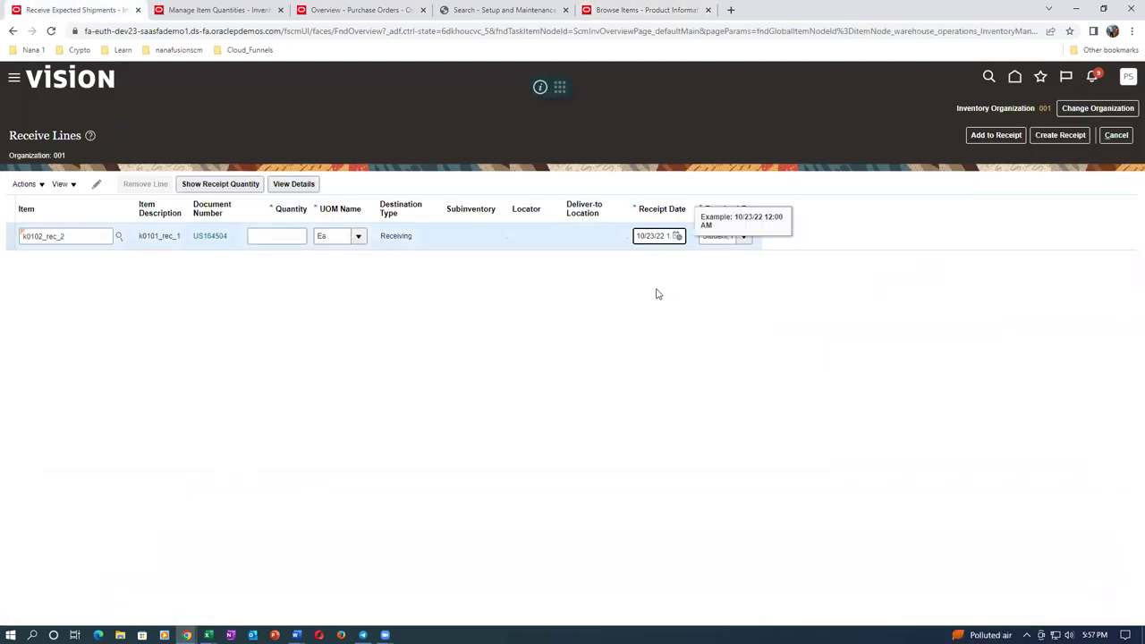
pyautogui.press('End')
pyautogui.press('Left')
pyautogui.press('Left')
pyautogui.press('Left')
pyautogui.press('BackSpace')
pyautogui.click(657, 294)
pyautogui.click(88, 237)
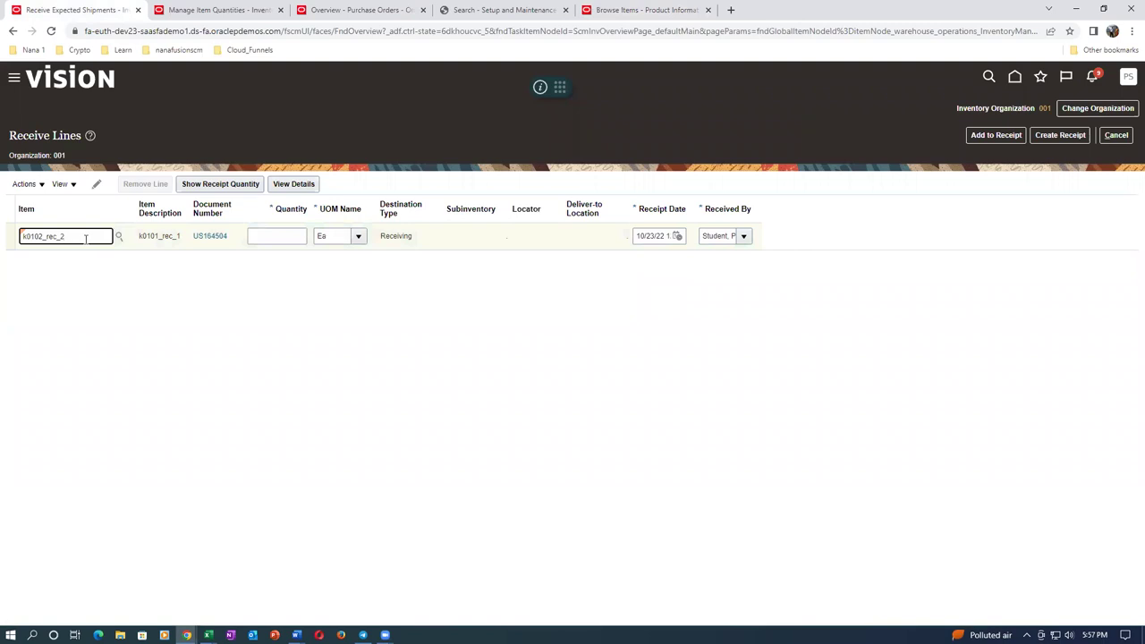
# Dismiss the transaction date error and cancel the receive lines.
pyautogui.click(121, 239)
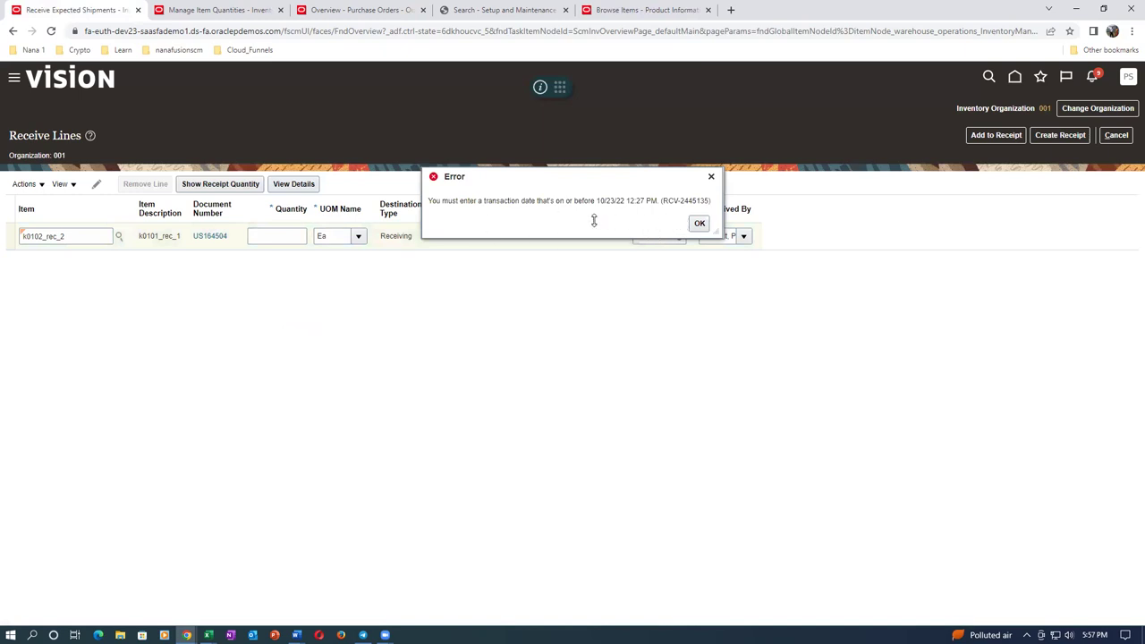
pyautogui.click(699, 225)
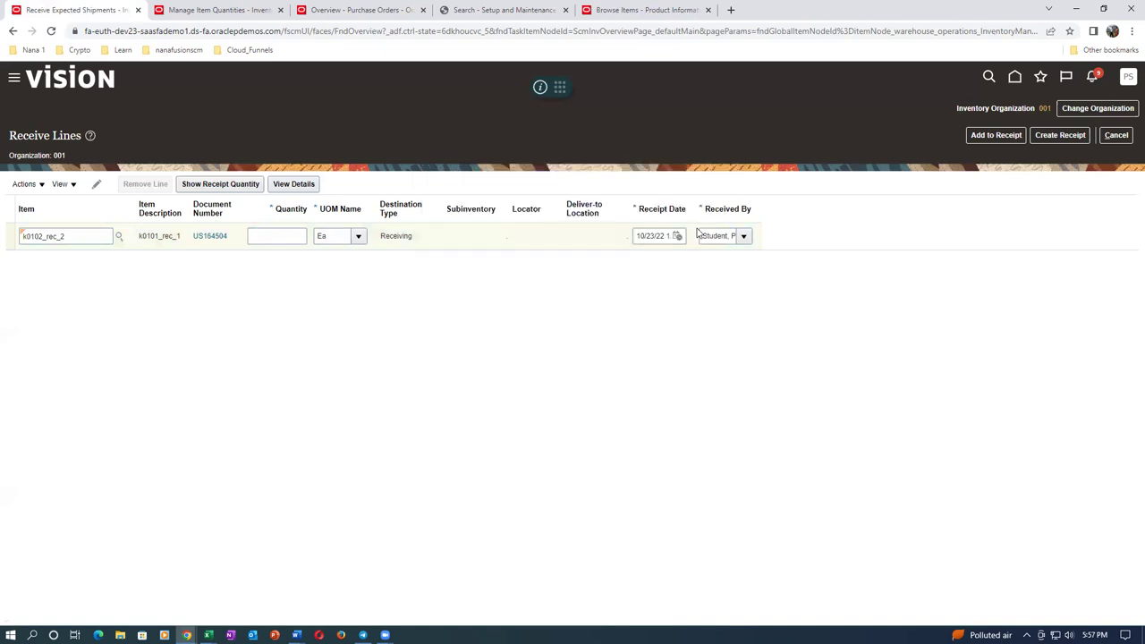
pyautogui.click(665, 235)
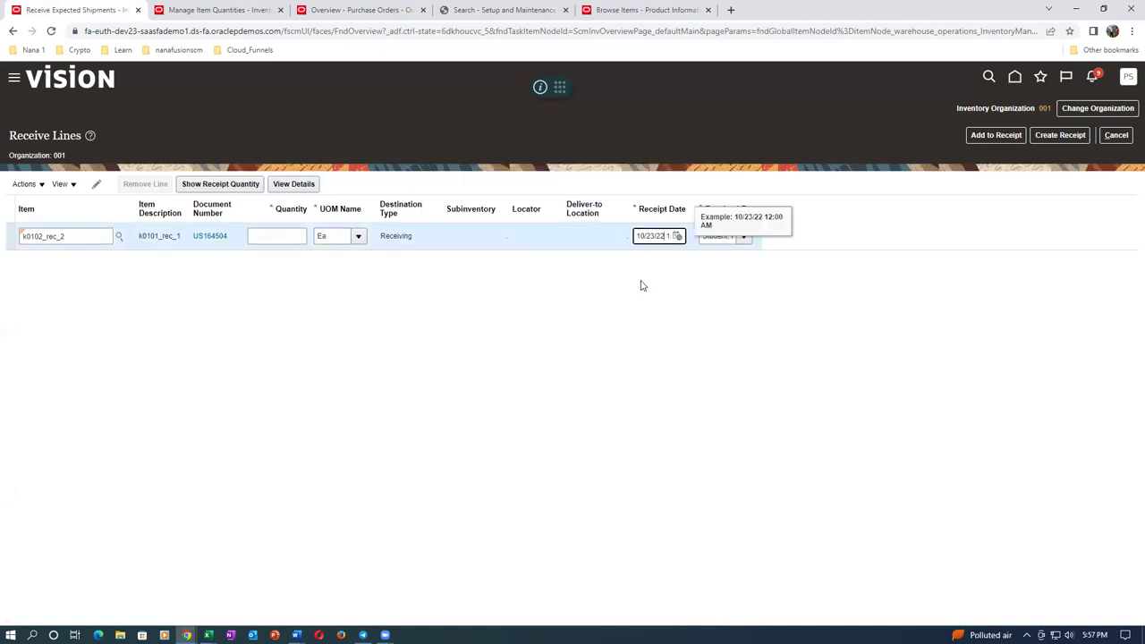
pyautogui.click(1115, 135)
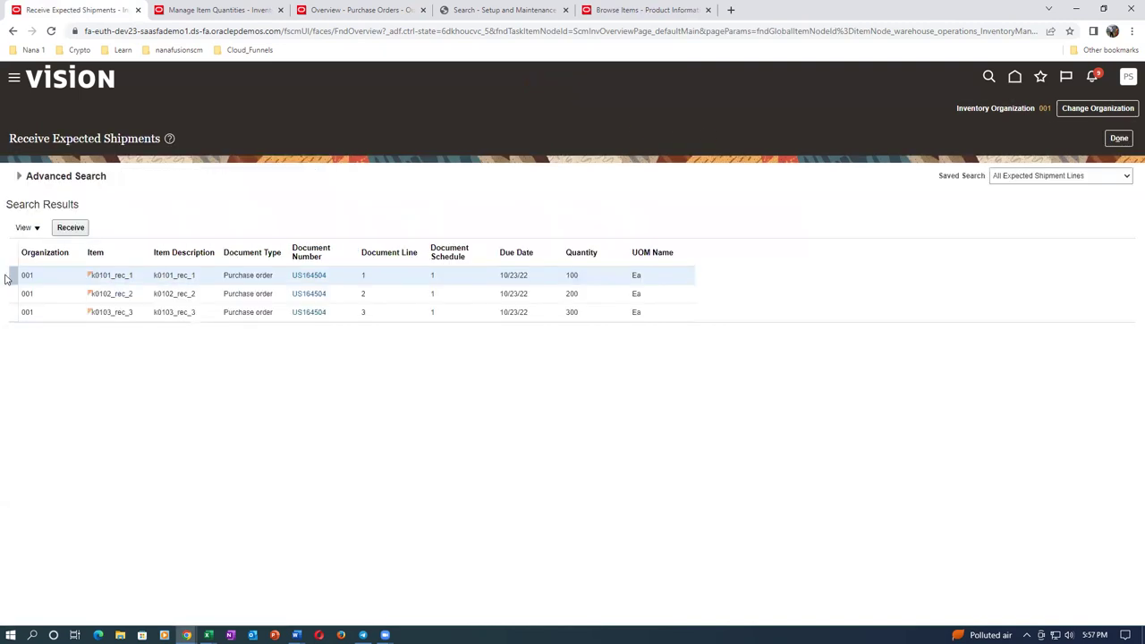
# Receive the k0101_rec_1 line, try a broadened item lookup, then dismiss the error and cancel.
pyautogui.click(76, 227)
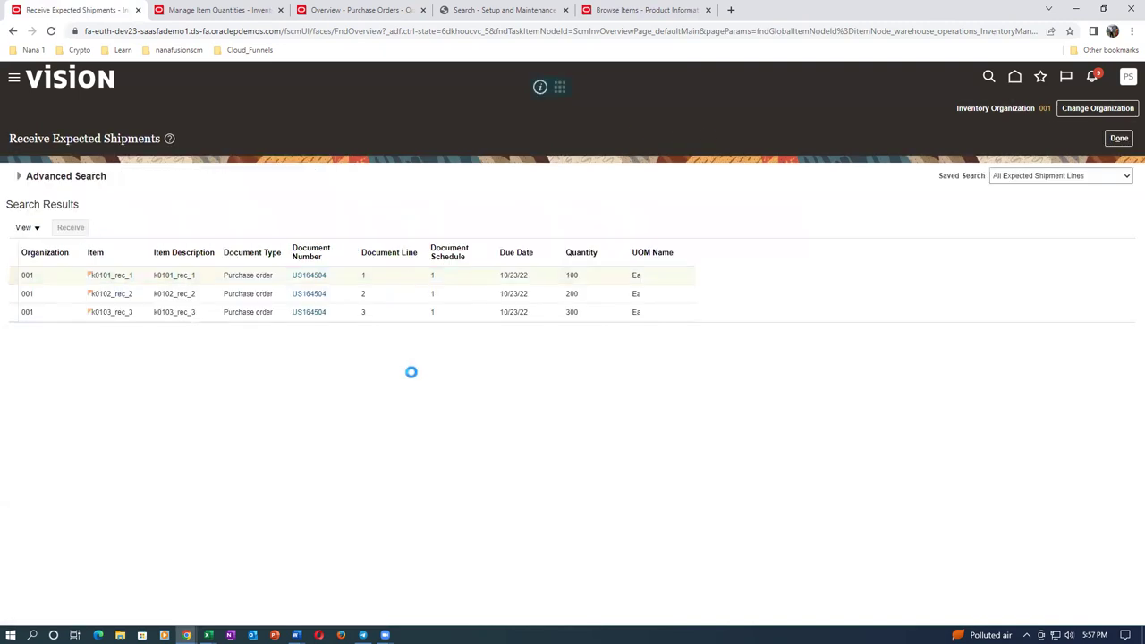
pyautogui.click(650, 237)
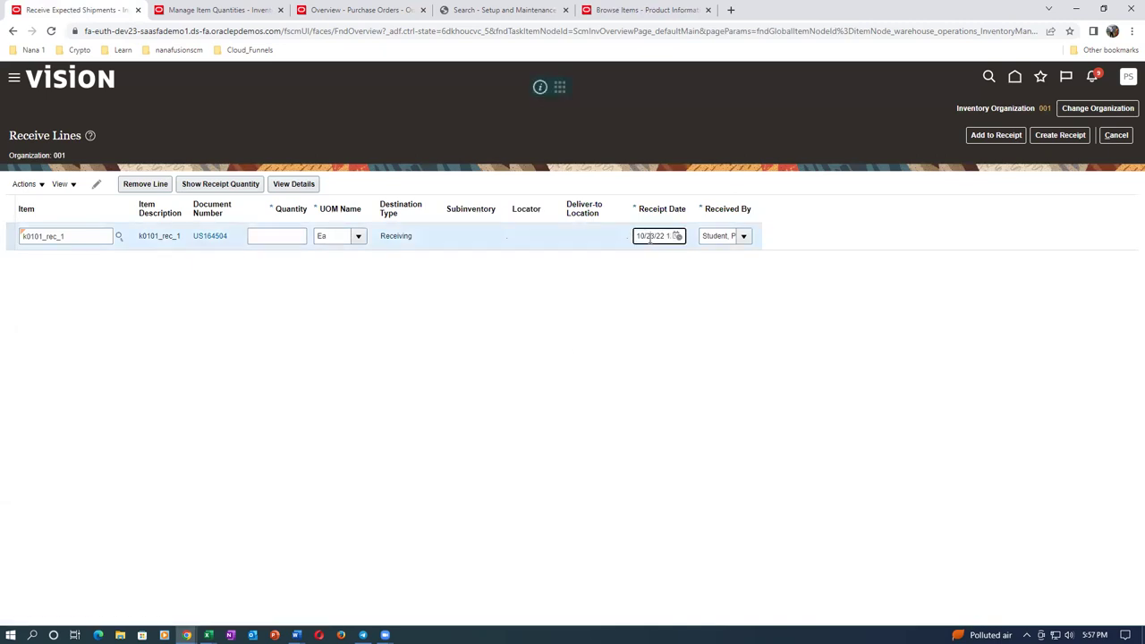
pyautogui.press('End')
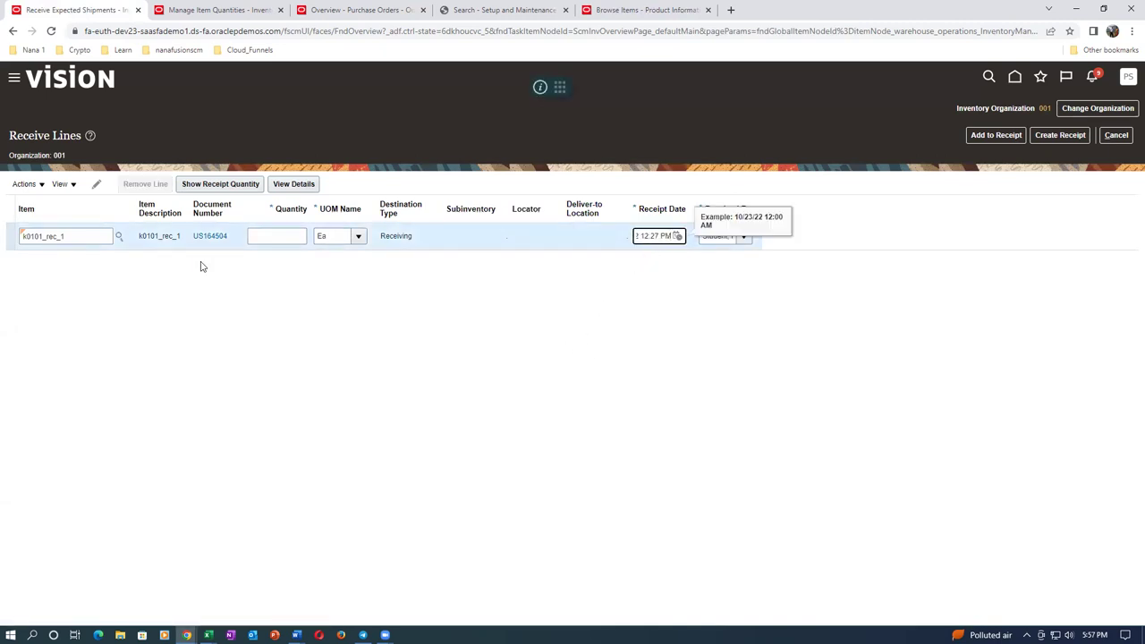
pyautogui.click(163, 299)
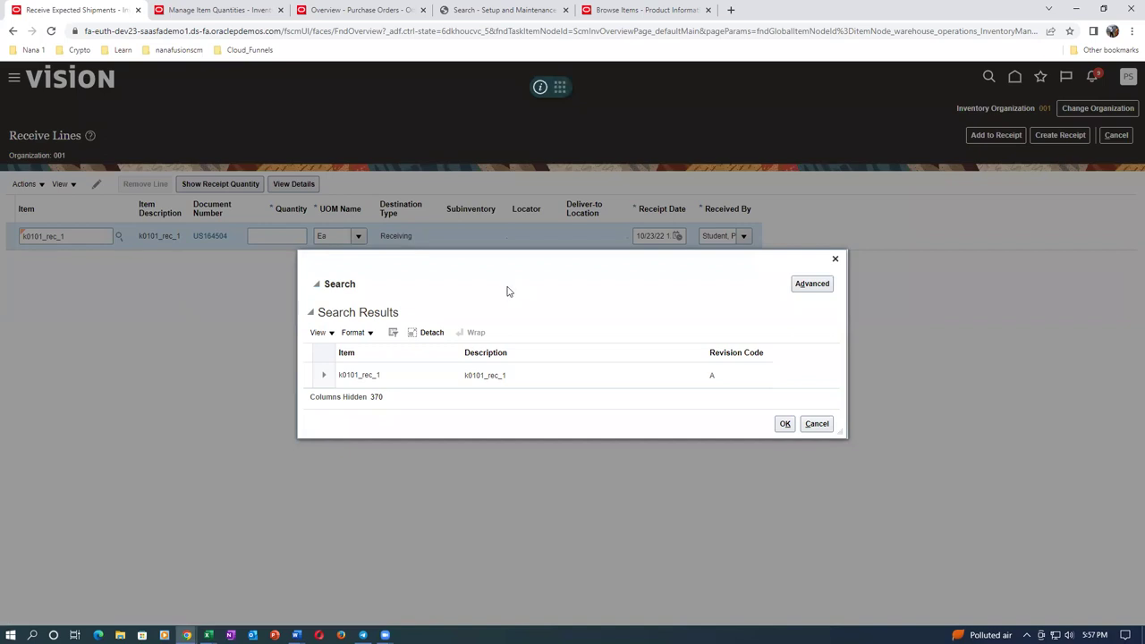
pyautogui.click(462, 279)
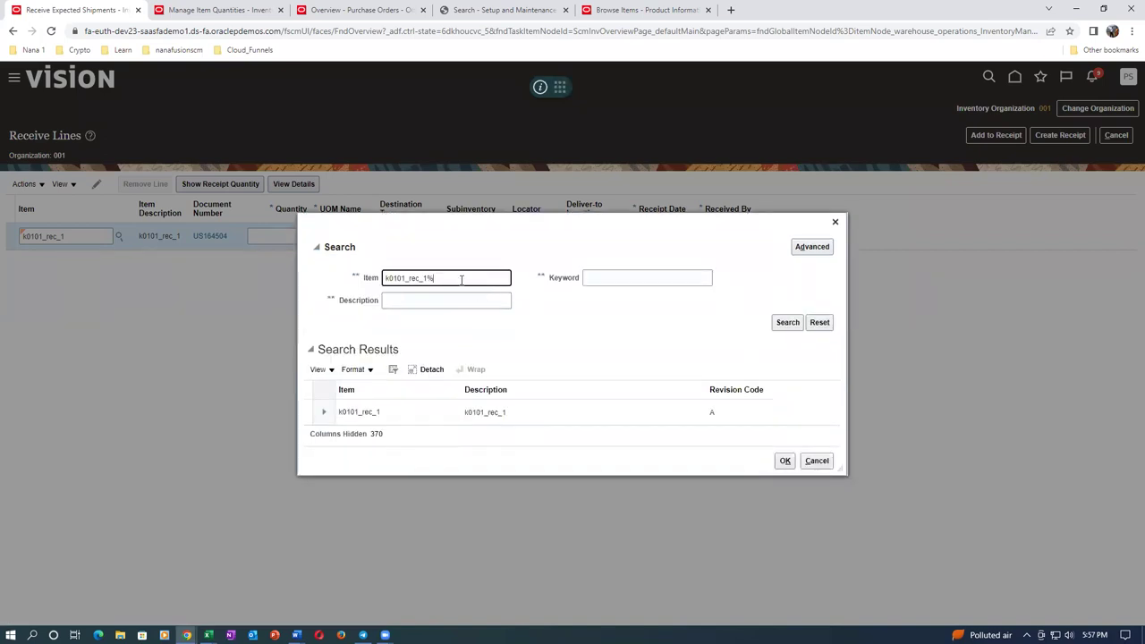
pyautogui.click(430, 278)
pyautogui.press('BackSpace')
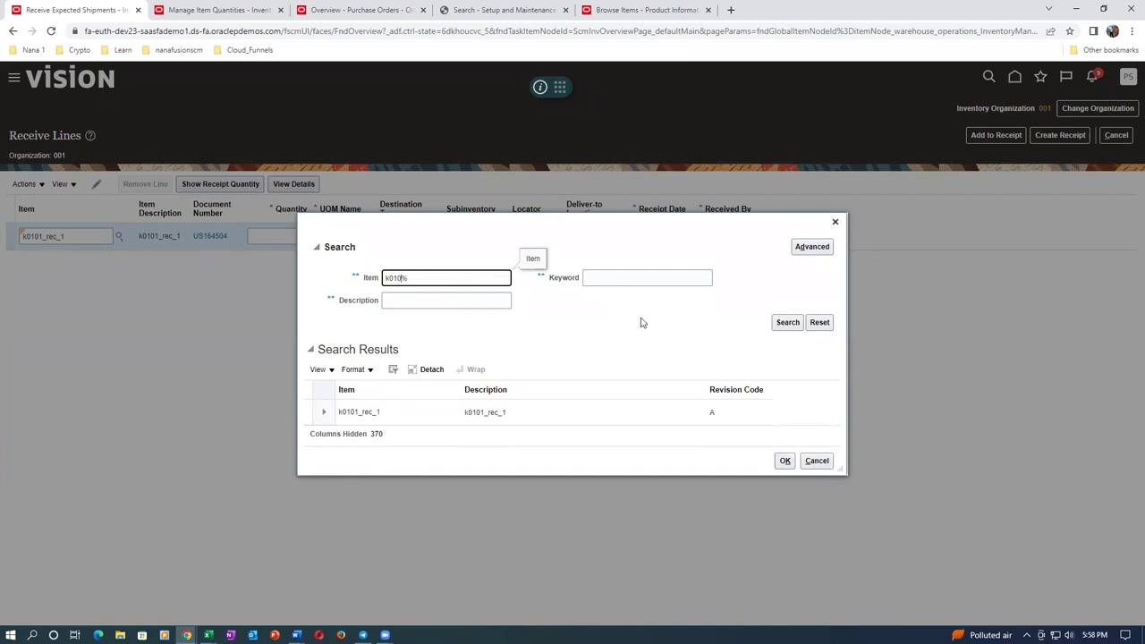
pyautogui.click(787, 323)
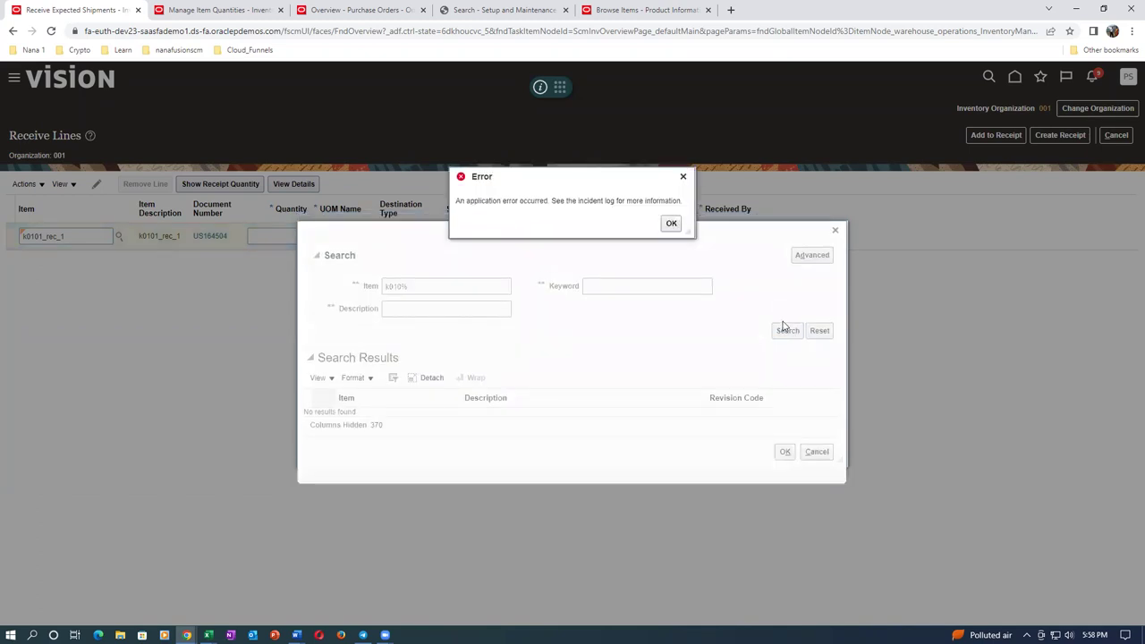
pyautogui.click(671, 224)
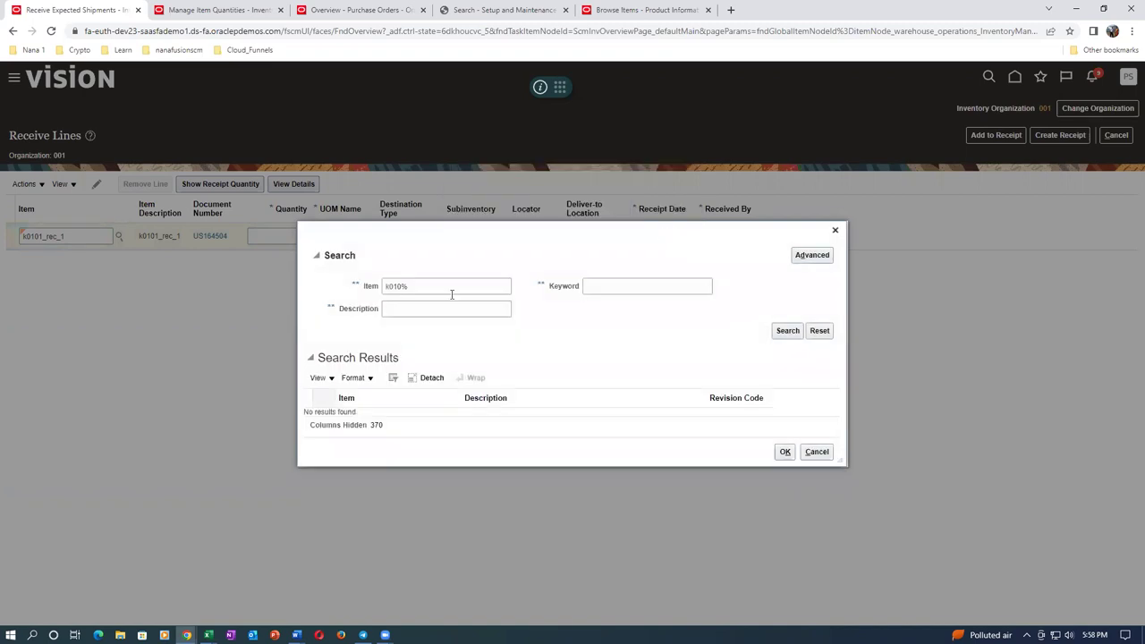
pyautogui.click(816, 451)
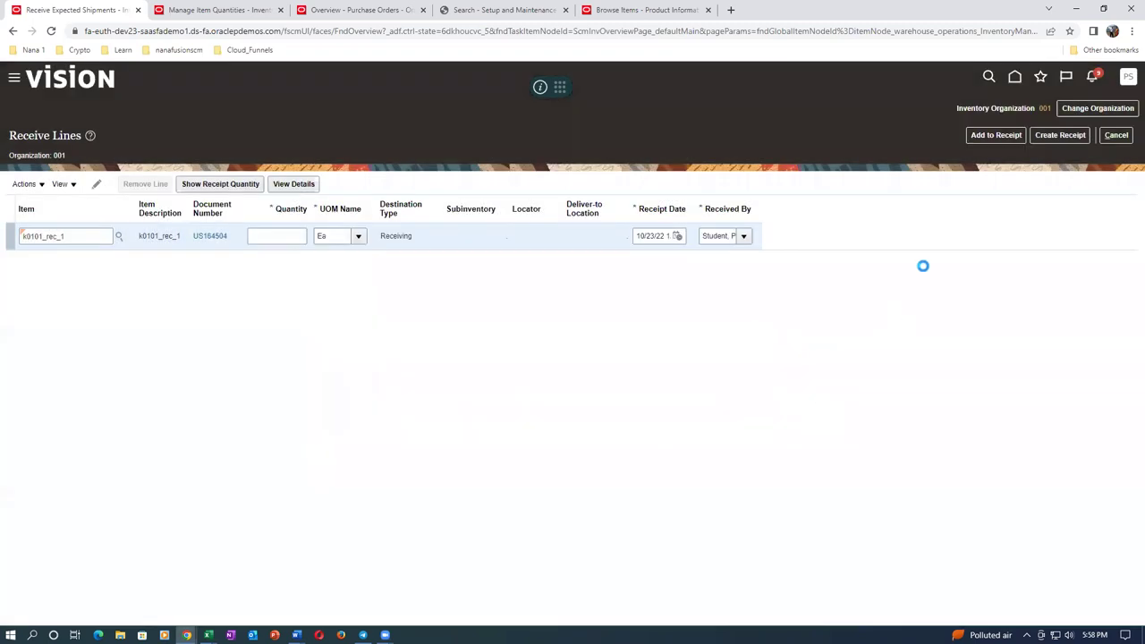
pyautogui.click(1115, 138)
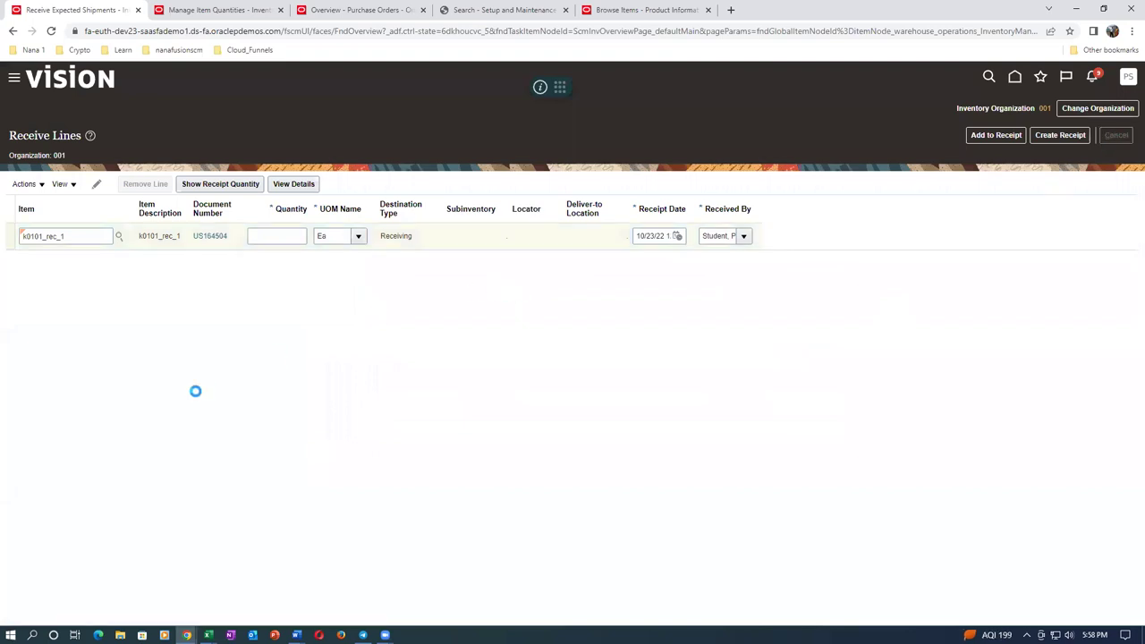
# Start receiving the k0102_rec_2 line and retry the item search, closing it after the error.
pyautogui.click(10, 295)
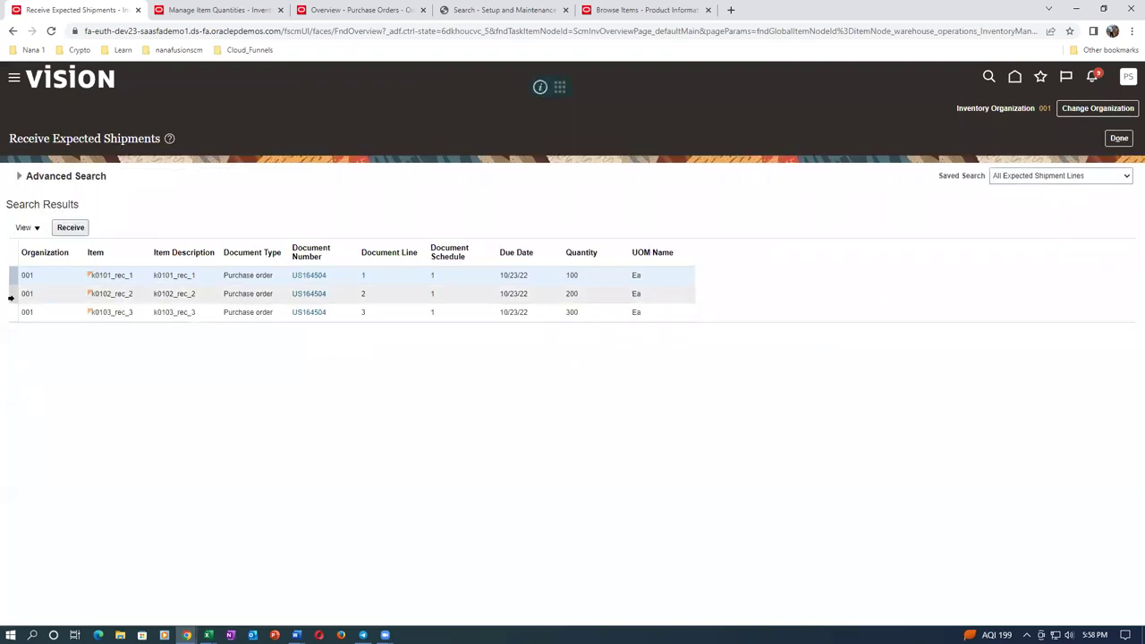
pyautogui.click(72, 229)
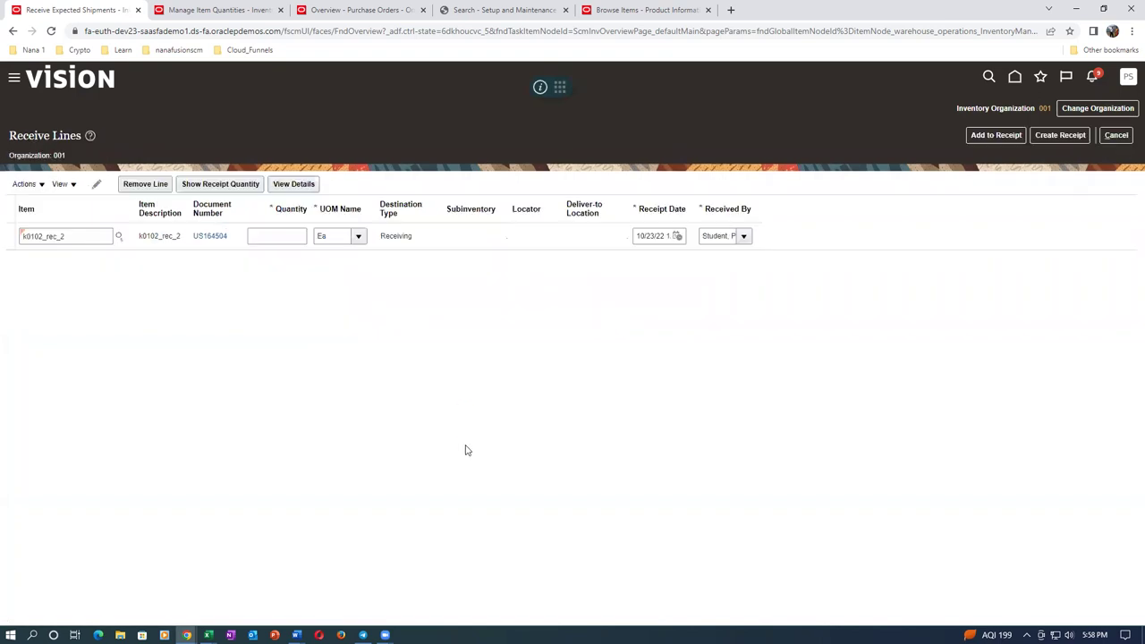
pyautogui.click(120, 239)
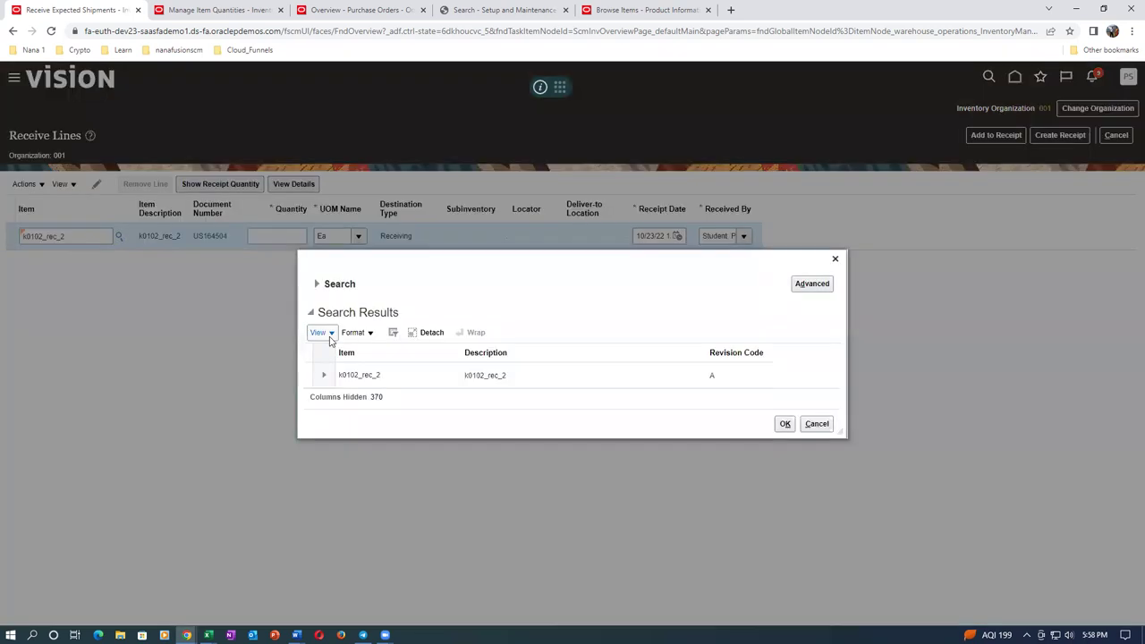
pyautogui.click(317, 284)
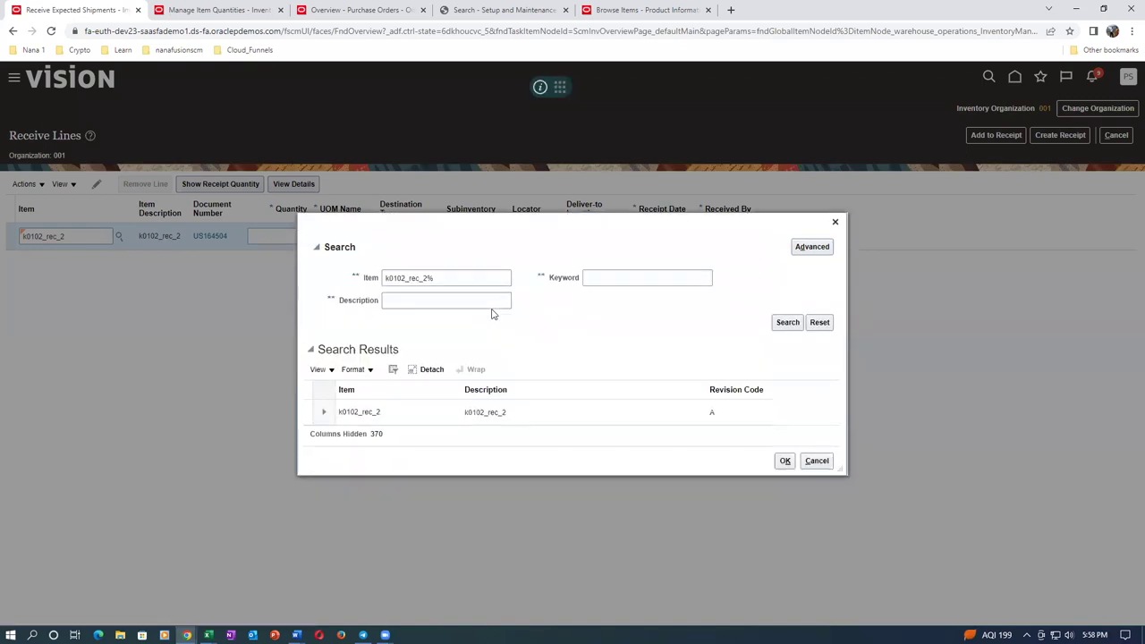
pyautogui.click(423, 279)
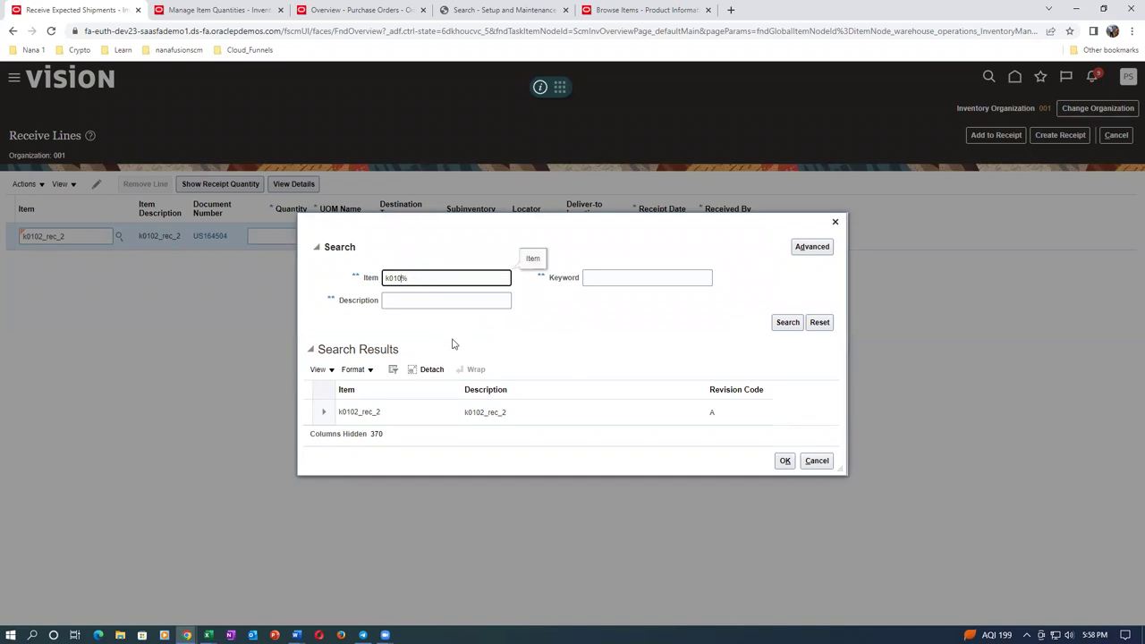
pyautogui.click(787, 324)
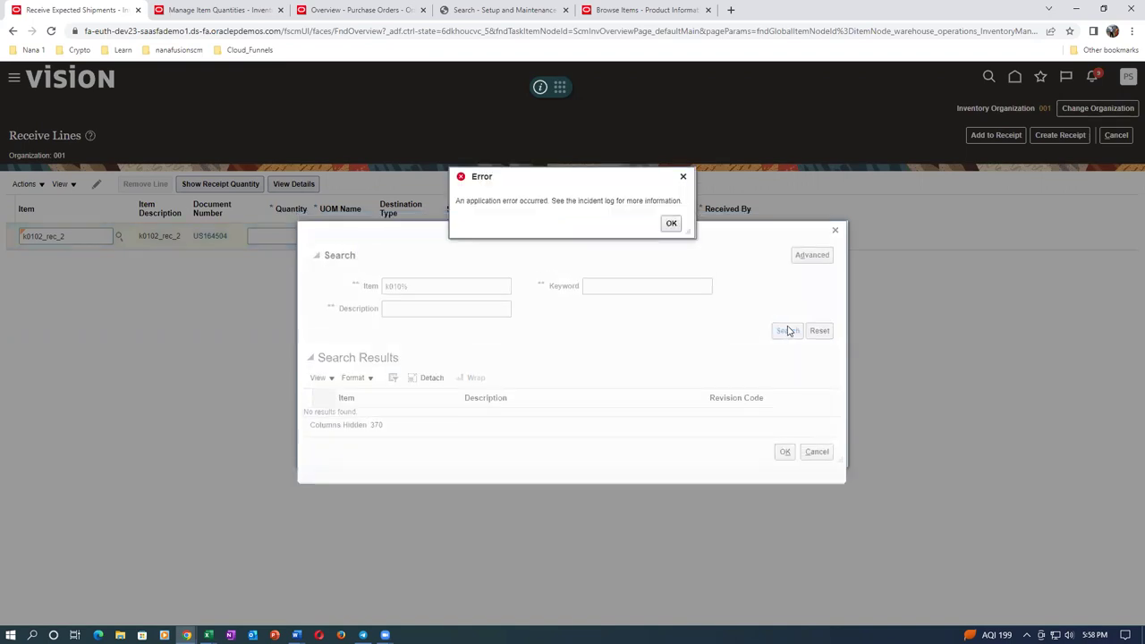
pyautogui.click(671, 223)
pyautogui.click(814, 454)
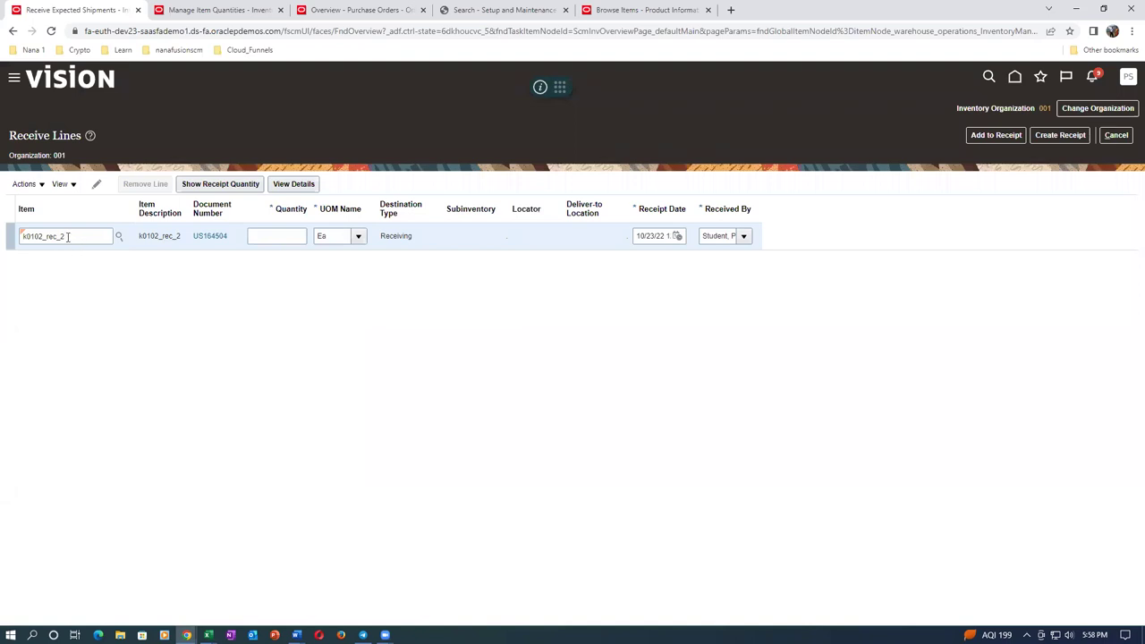
# Cancel the k0102_rec_2 receipt, go through the three shipment lines, and finish with Done.
pyautogui.click(1116, 136)
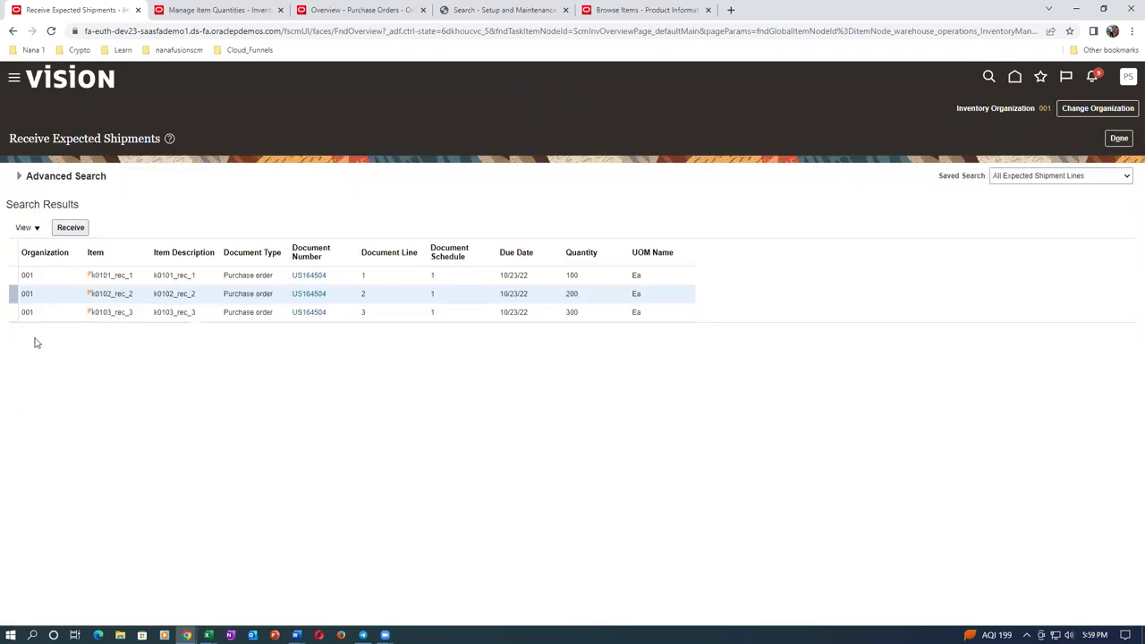
pyautogui.click(11, 311)
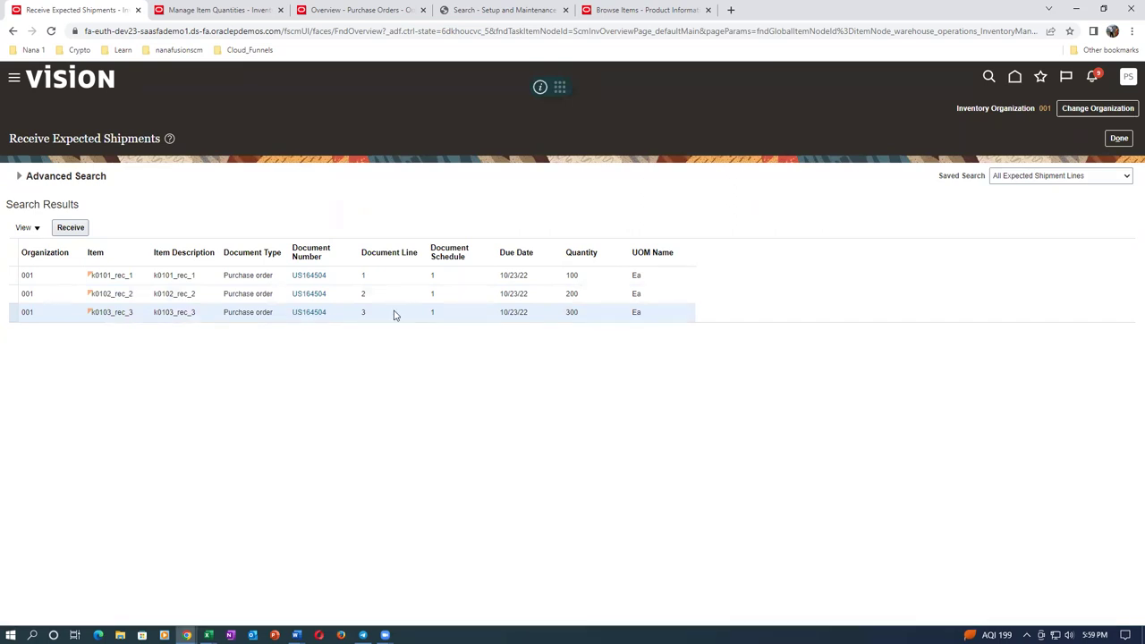
pyautogui.click(52, 276)
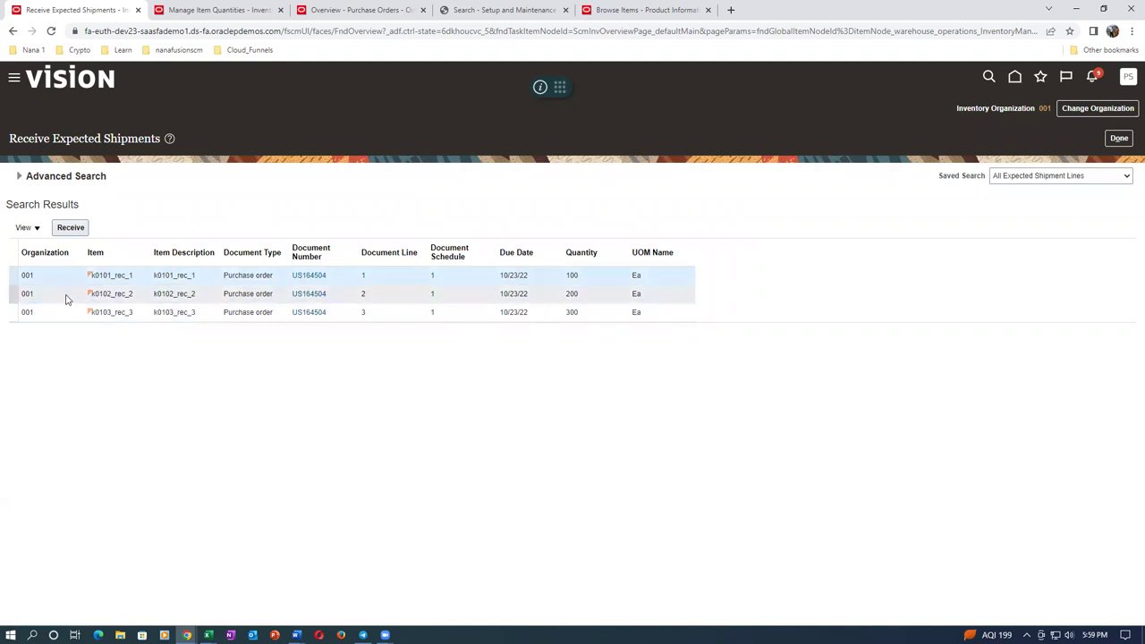
pyautogui.click(64, 295)
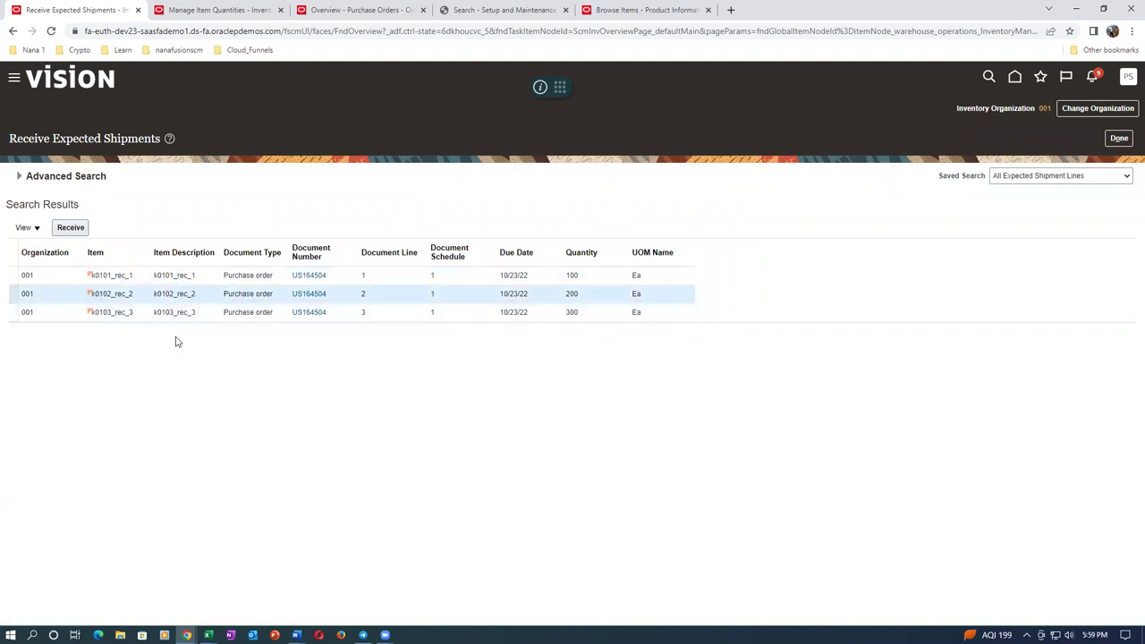
pyautogui.click(40, 312)
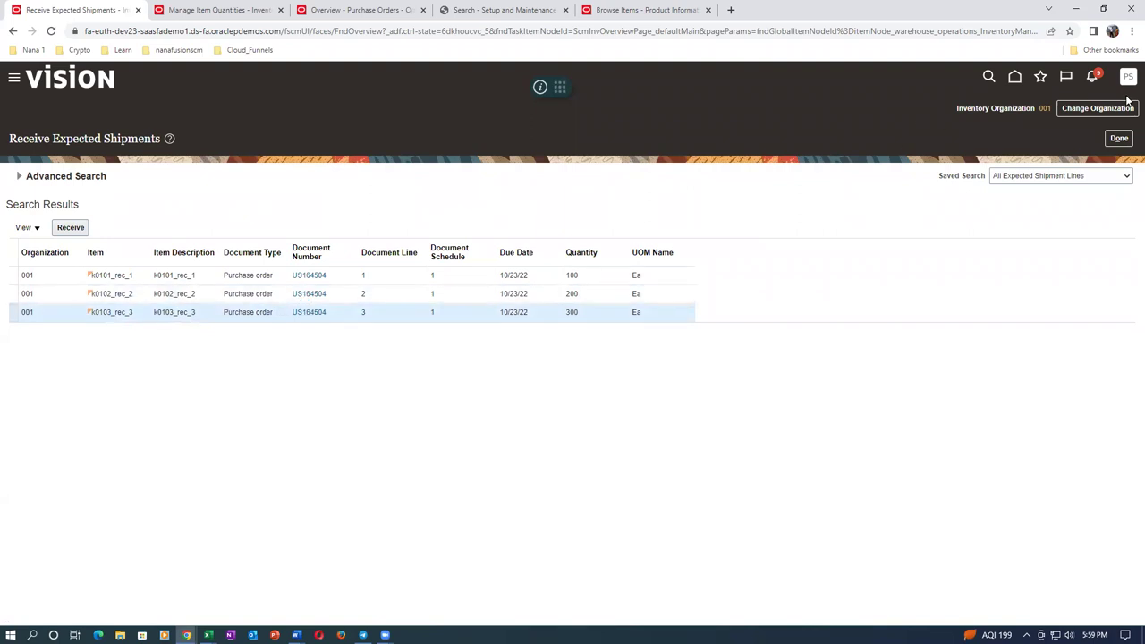
pyautogui.click(1118, 137)
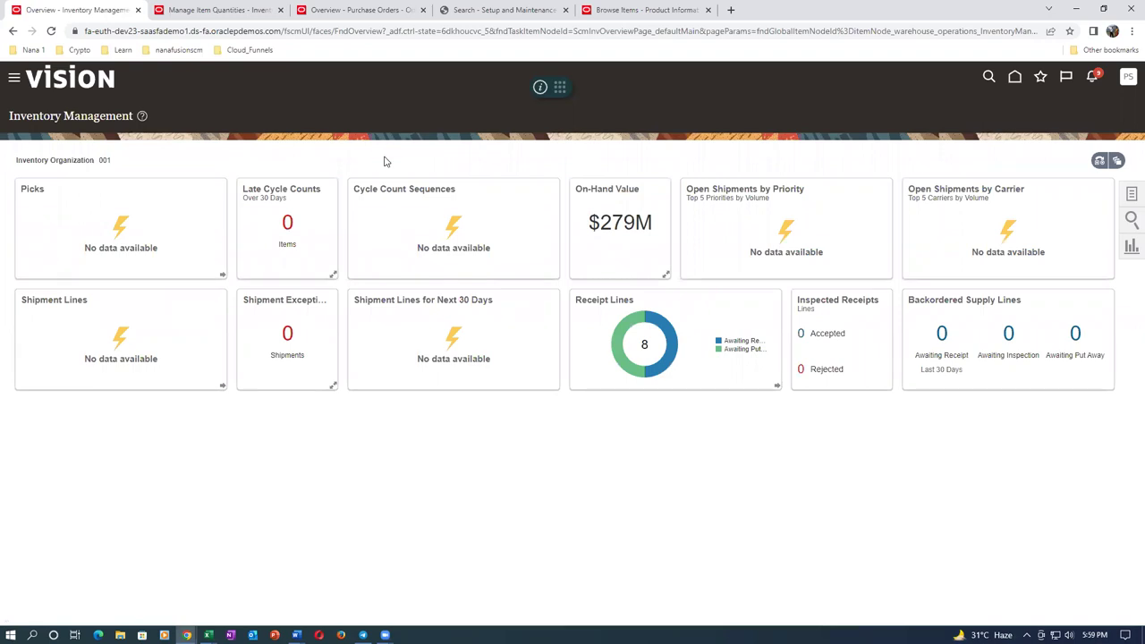
# Reload the timed-out setup session and search tasks for man%rec%pa to open Manage Receiving Parameters.
pyautogui.click(490, 13)
pyautogui.click(55, 226)
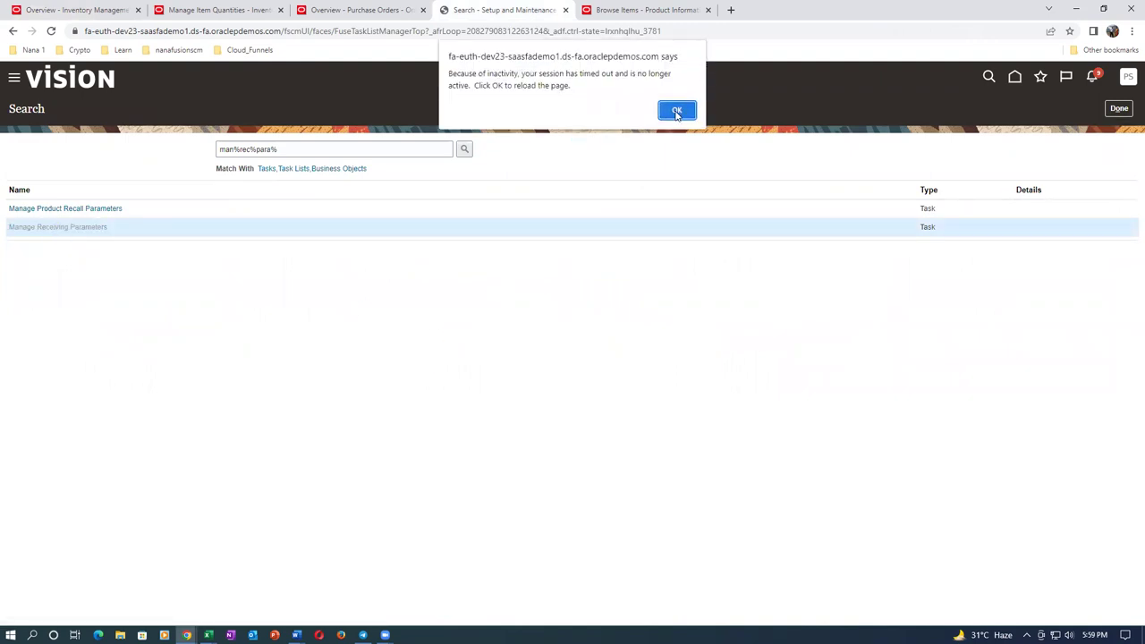
pyautogui.click(680, 112)
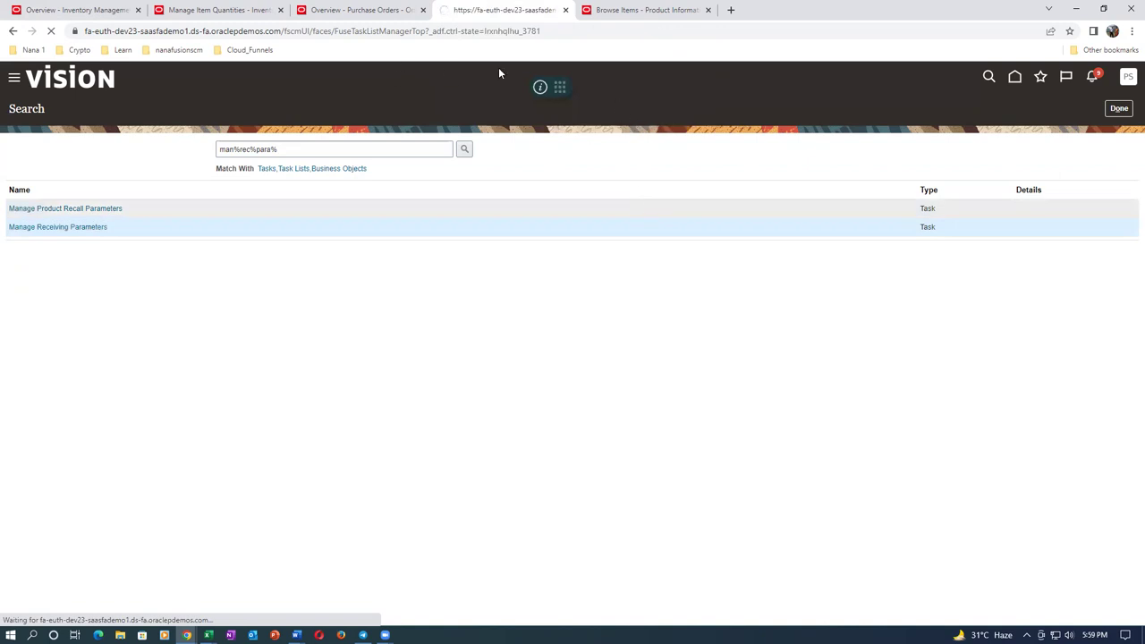
pyautogui.click(1131, 235)
pyautogui.click(979, 243)
pyautogui.click(381, 148)
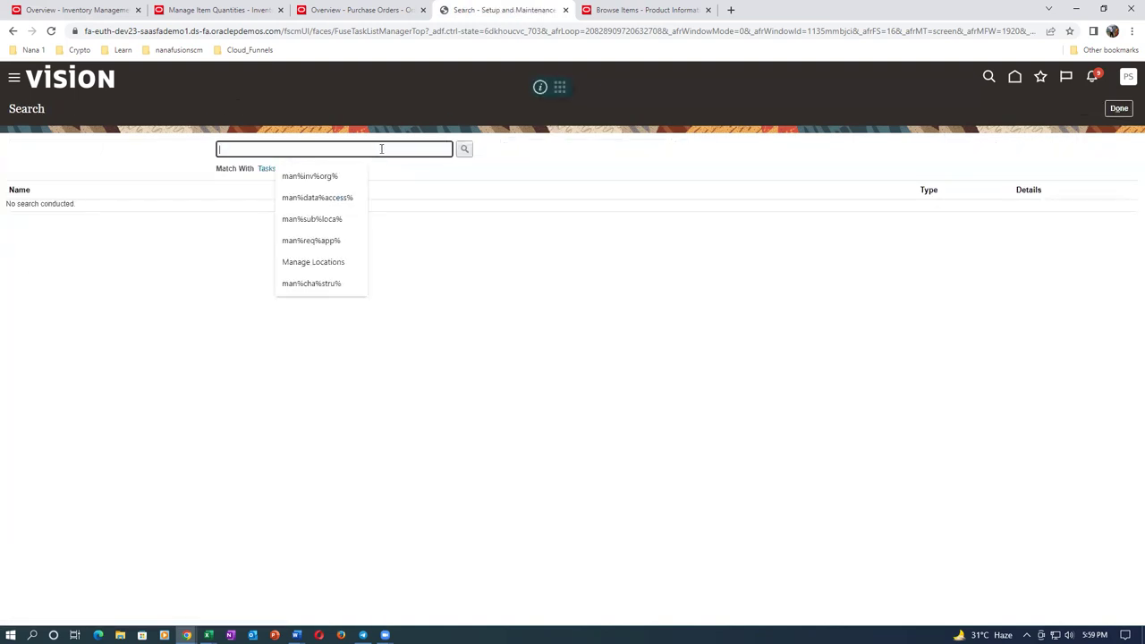
pyautogui.write('man%rec%para%')
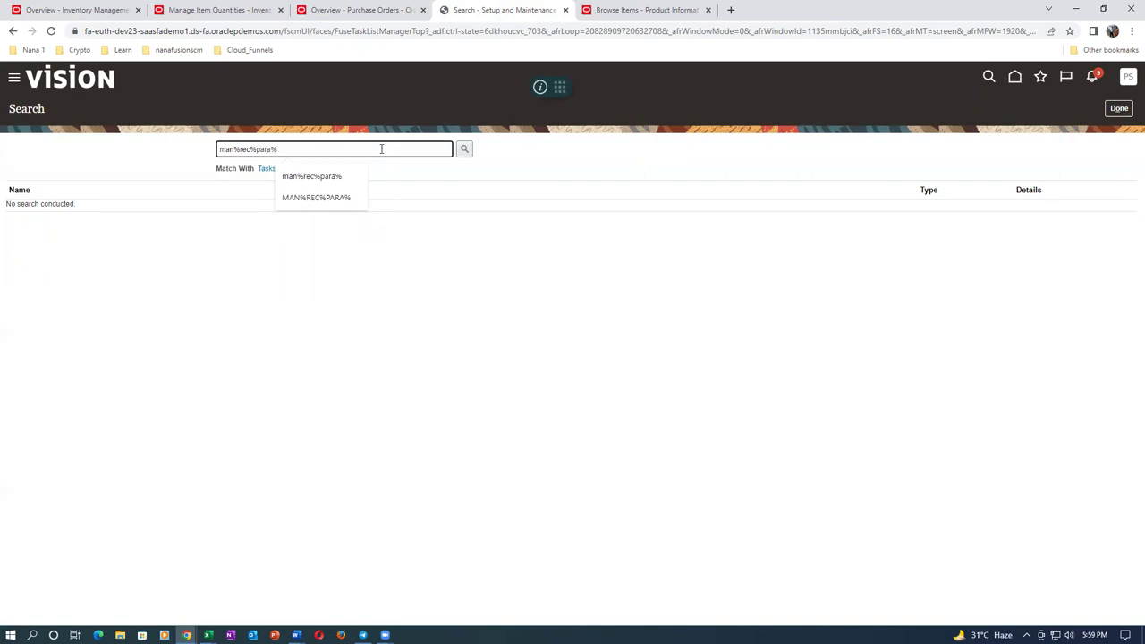
pyautogui.press('Return')
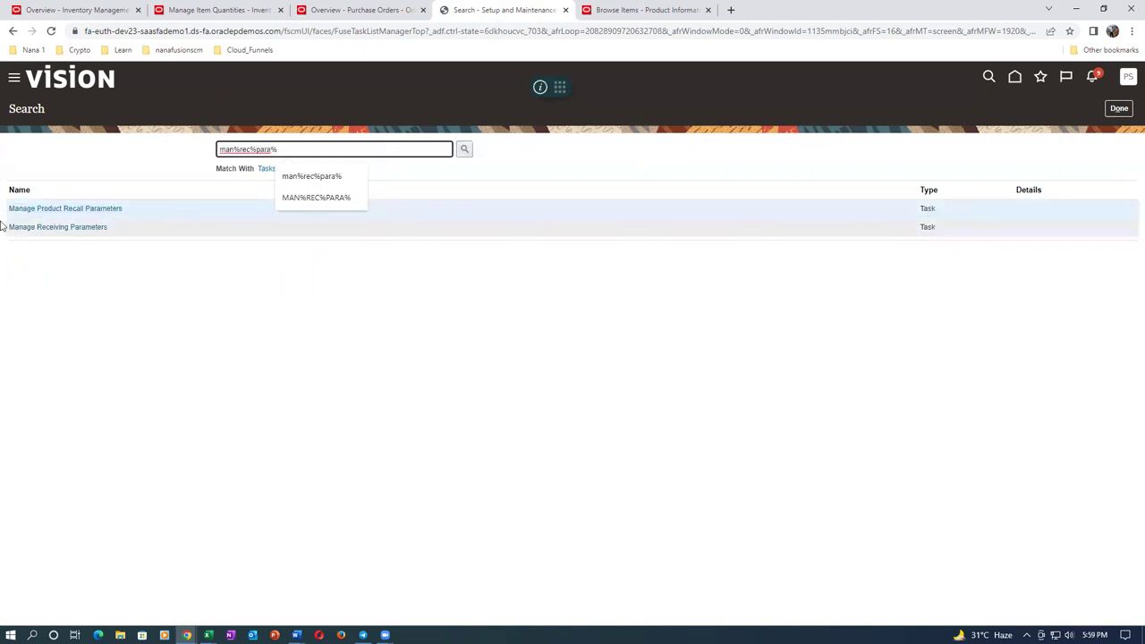
pyautogui.click(32, 227)
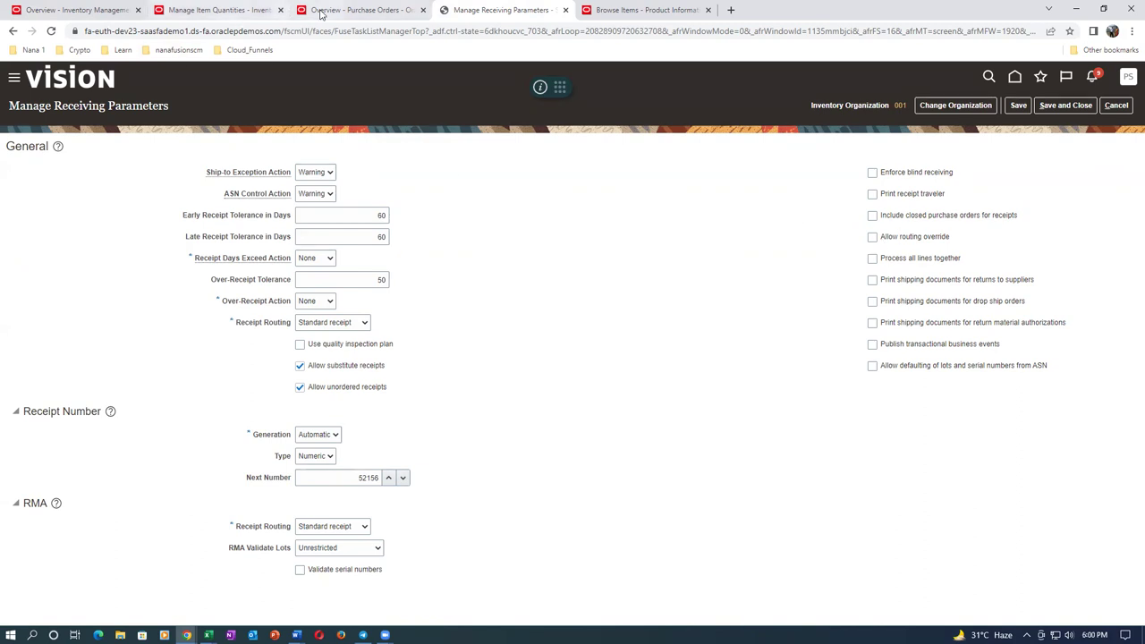
# Open Receive Expected Shipments from the Inventory Management overview.
pyautogui.click(357, 10)
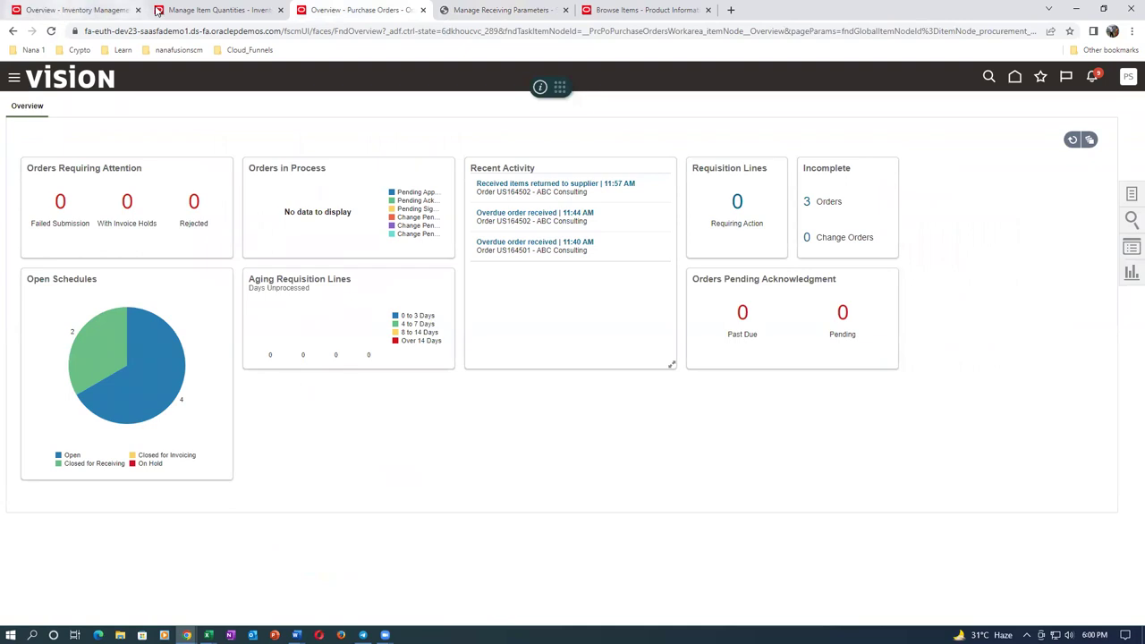
pyautogui.click(88, 11)
pyautogui.click(1130, 195)
pyautogui.click(1005, 133)
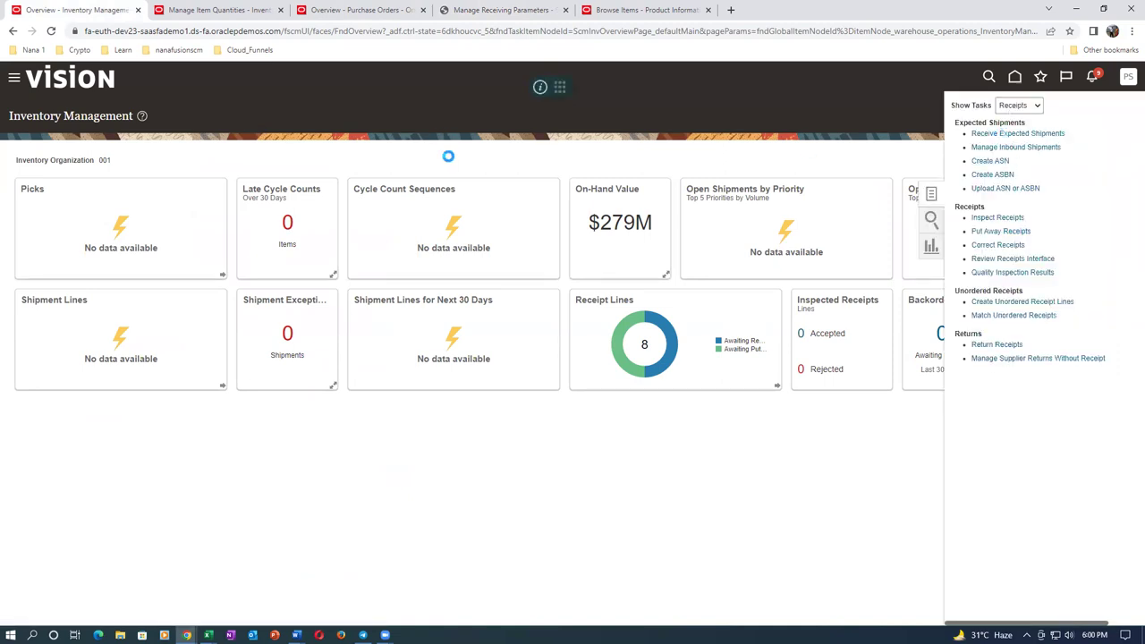
# Search purchase order US164504 and start receiving the k0101_rec_1 line.
pyautogui.click(268, 209)
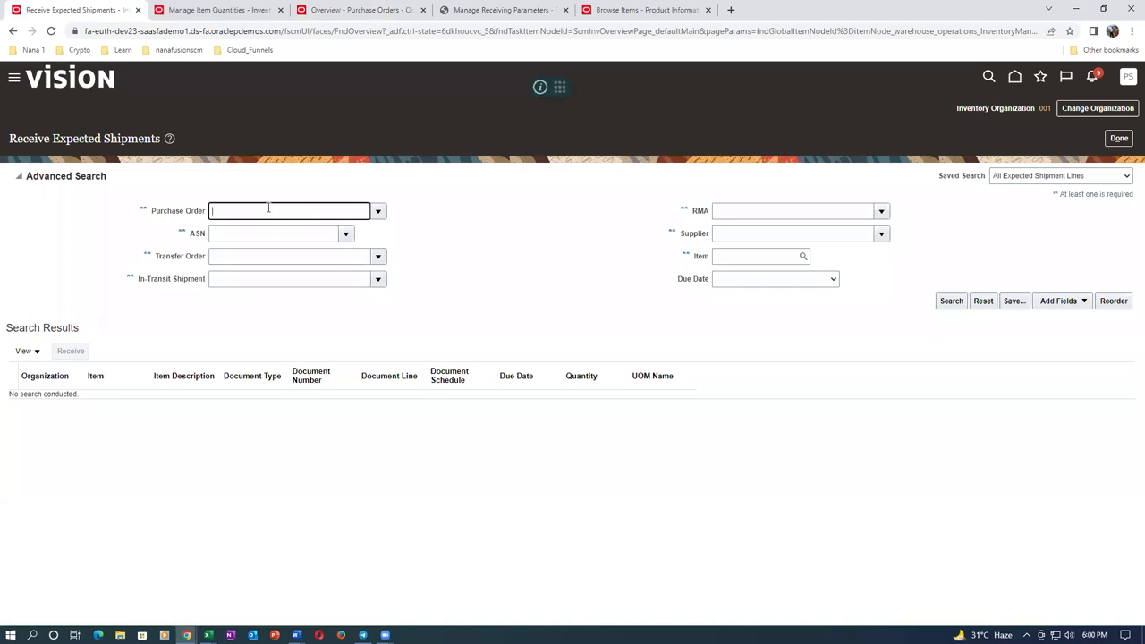
pyautogui.write('US164504')
pyautogui.press('Tab')
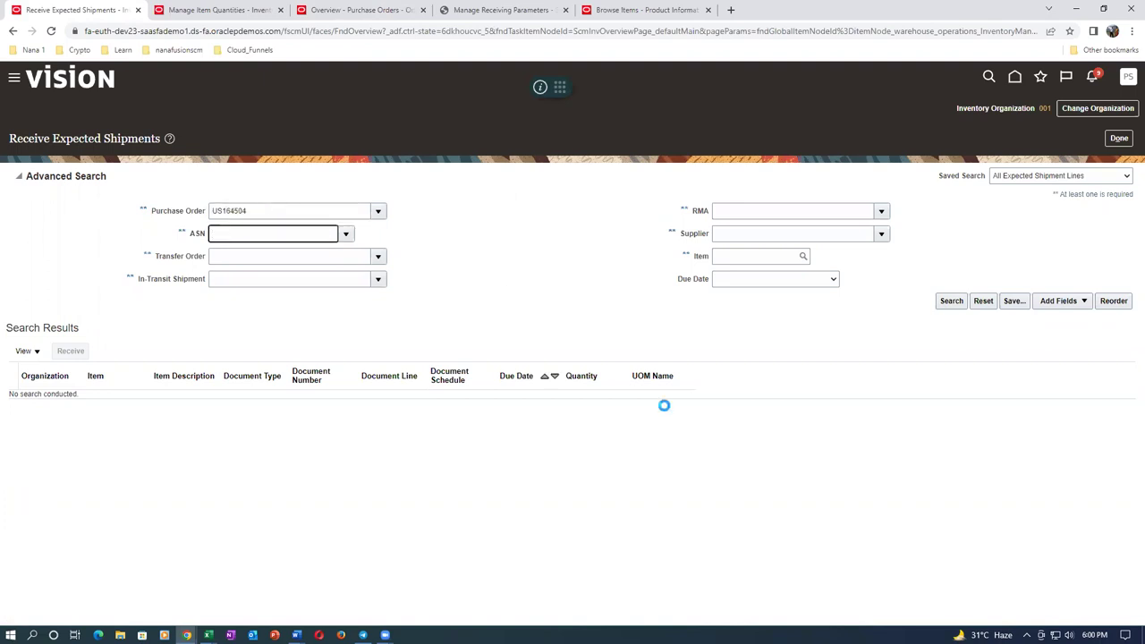
pyautogui.click(950, 300)
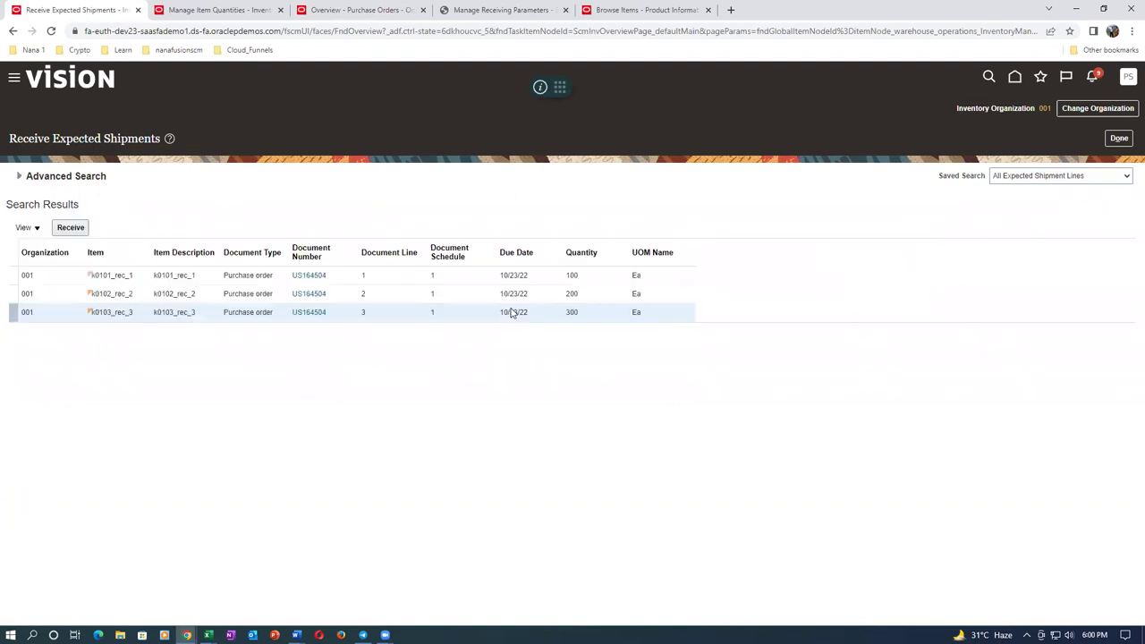
pyautogui.click(12, 275)
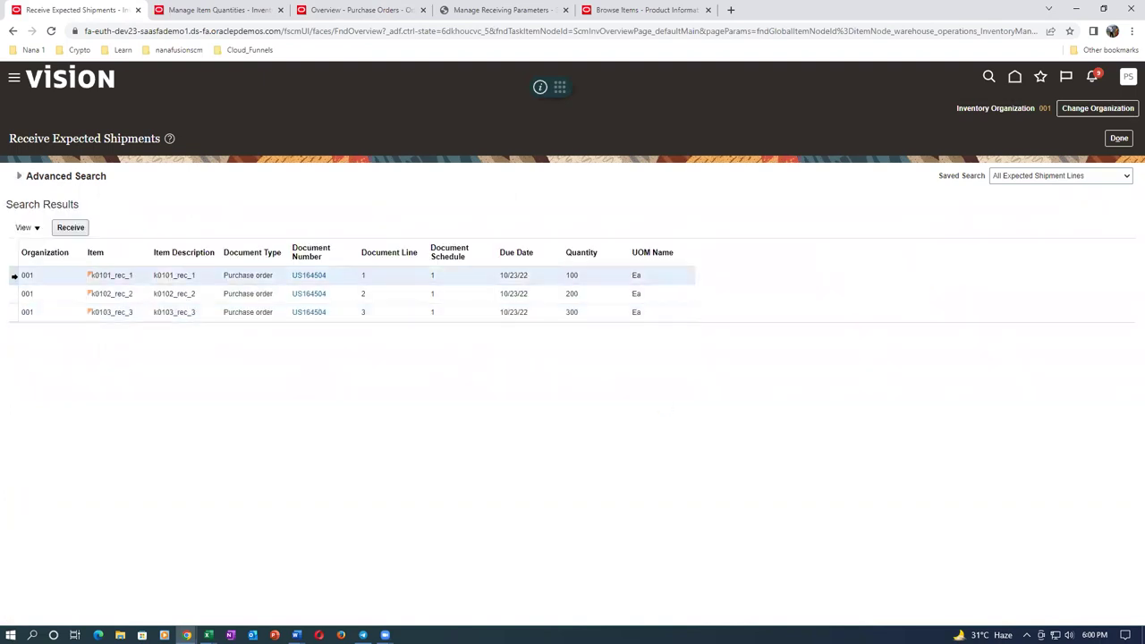
pyautogui.click(70, 228)
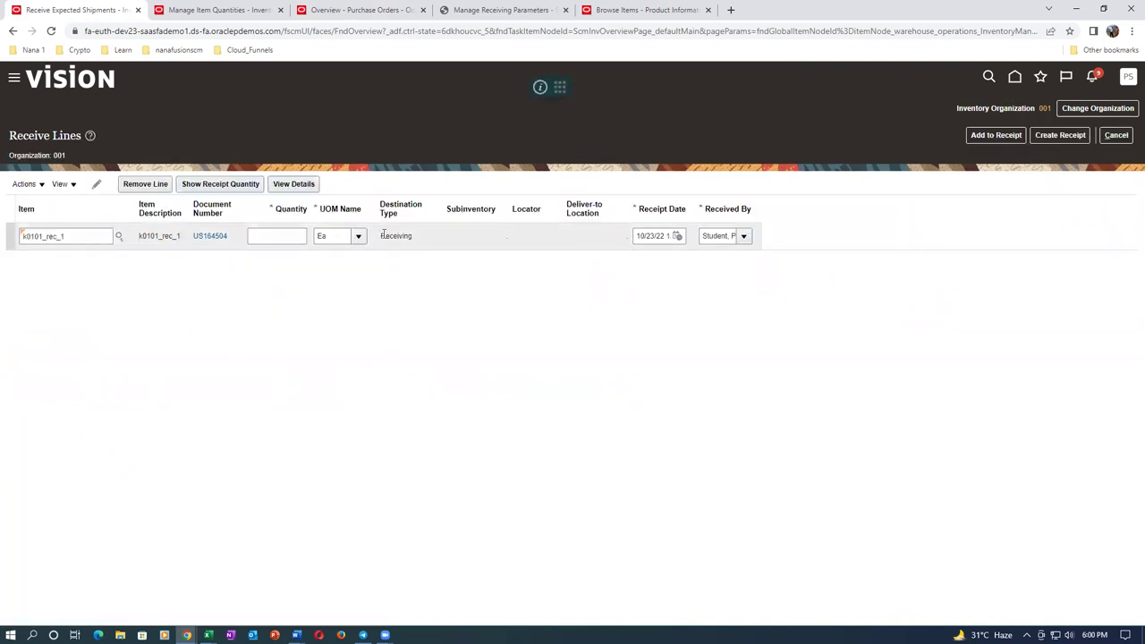
# Highlight the Receiving destination type value on the receive line.
pyautogui.moveTo(383, 235); pyautogui.dragTo(394, 236)
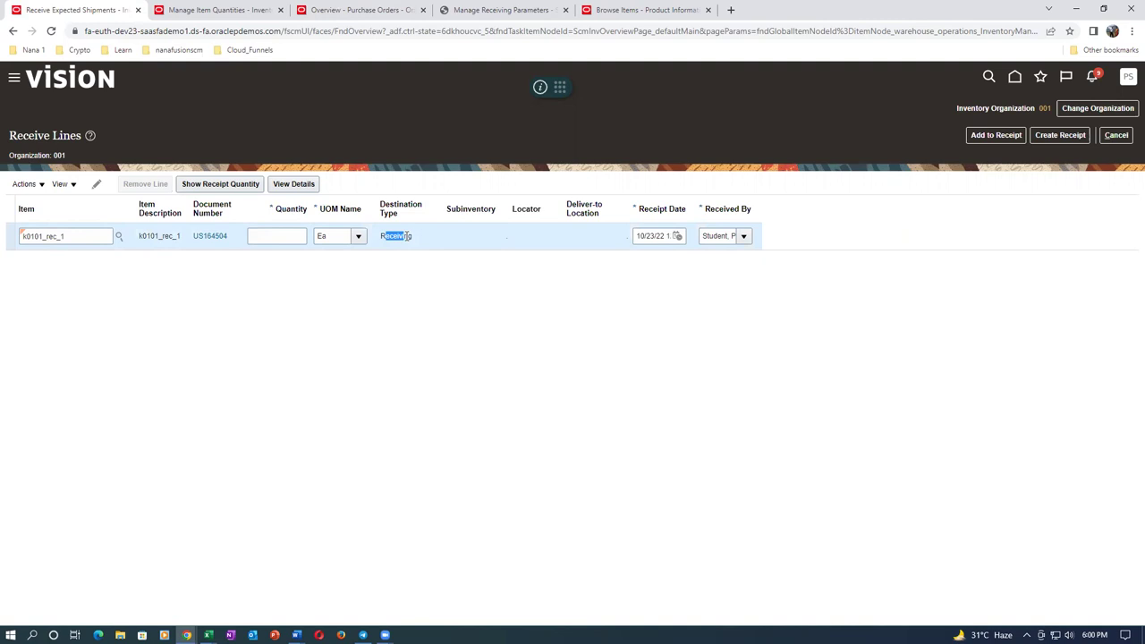
pyautogui.click(380, 244)
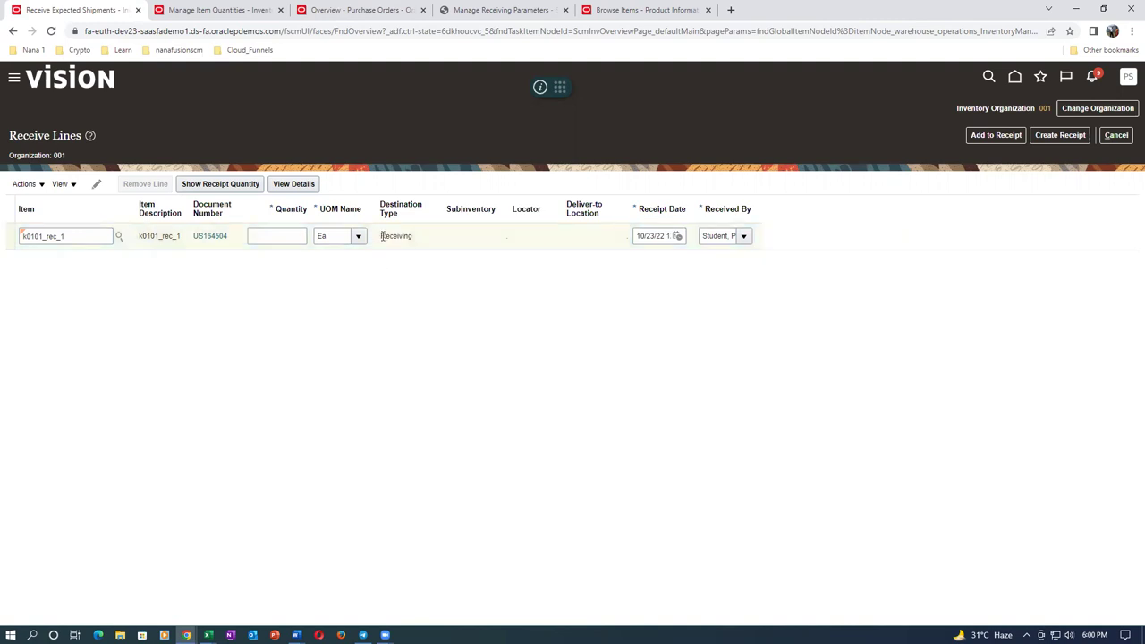
pyautogui.moveTo(382, 235); pyautogui.dragTo(412, 236)
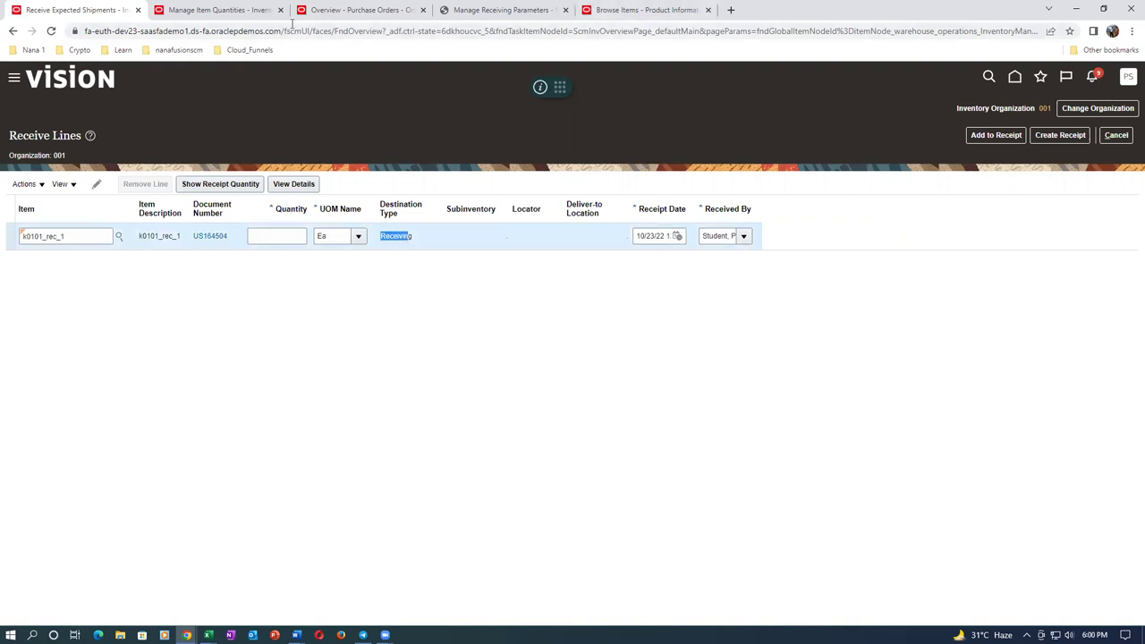
# Turn on Allow routing override in the receiving parameters and save and close.
pyautogui.click(468, 11)
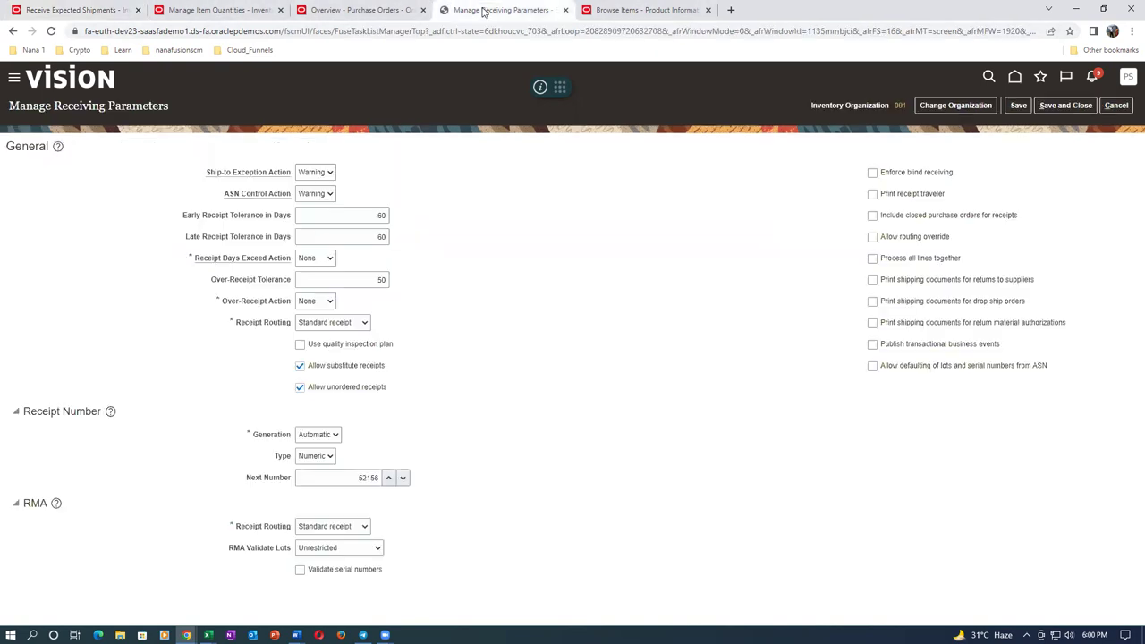
pyautogui.click(872, 238)
pyautogui.click(1066, 105)
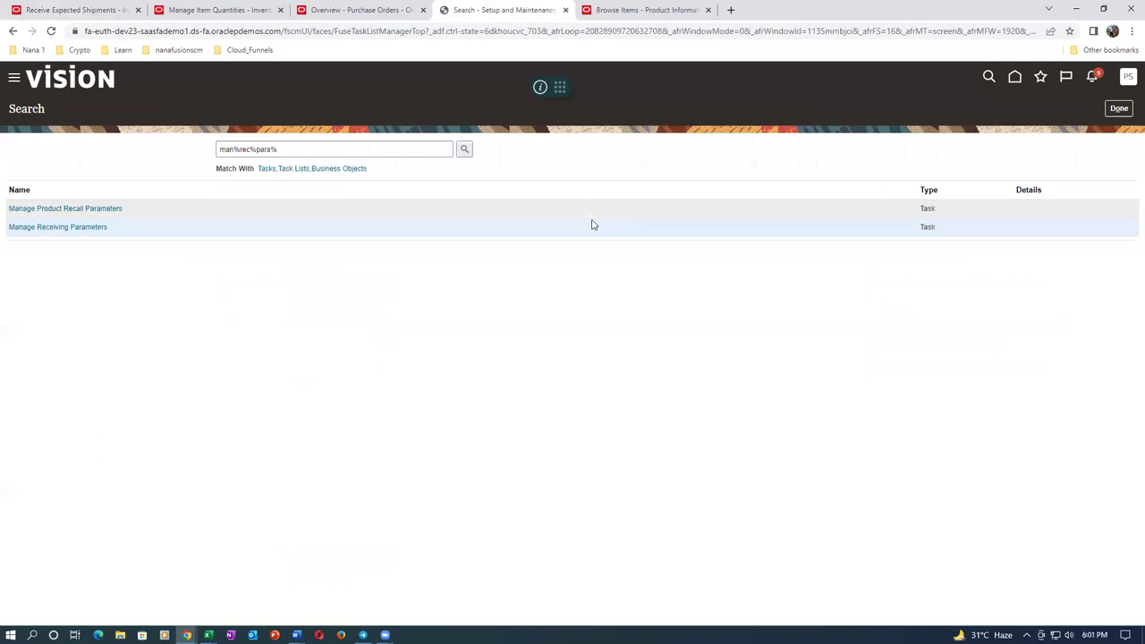
# Discard the pending receive lines and reselect the k0101_rec_1 shipment line.
pyautogui.click(45, 9)
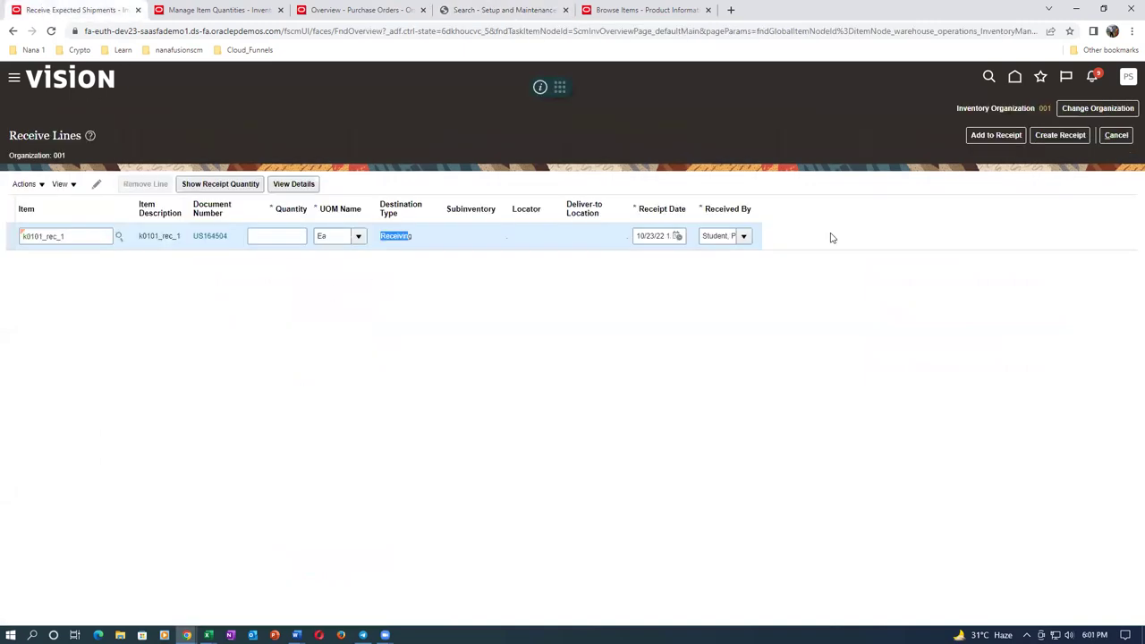
pyautogui.click(1116, 135)
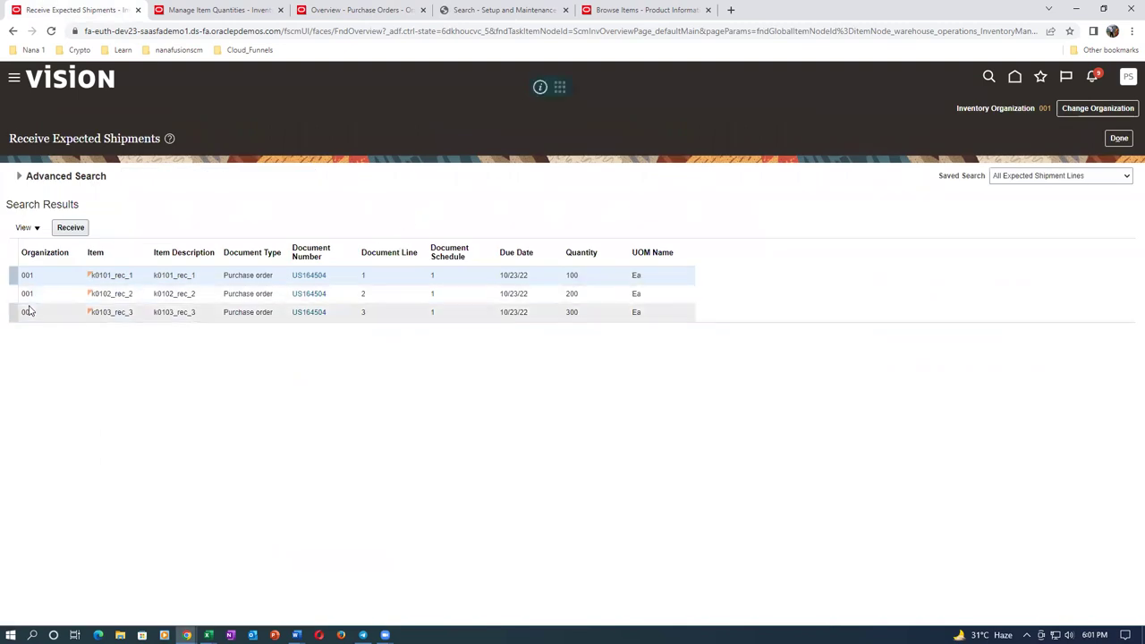
pyautogui.click(18, 275)
# Receive the k0101_rec_1 line with quantity 1, destination type Inventory and subinventory Stores.
pyautogui.click(80, 230)
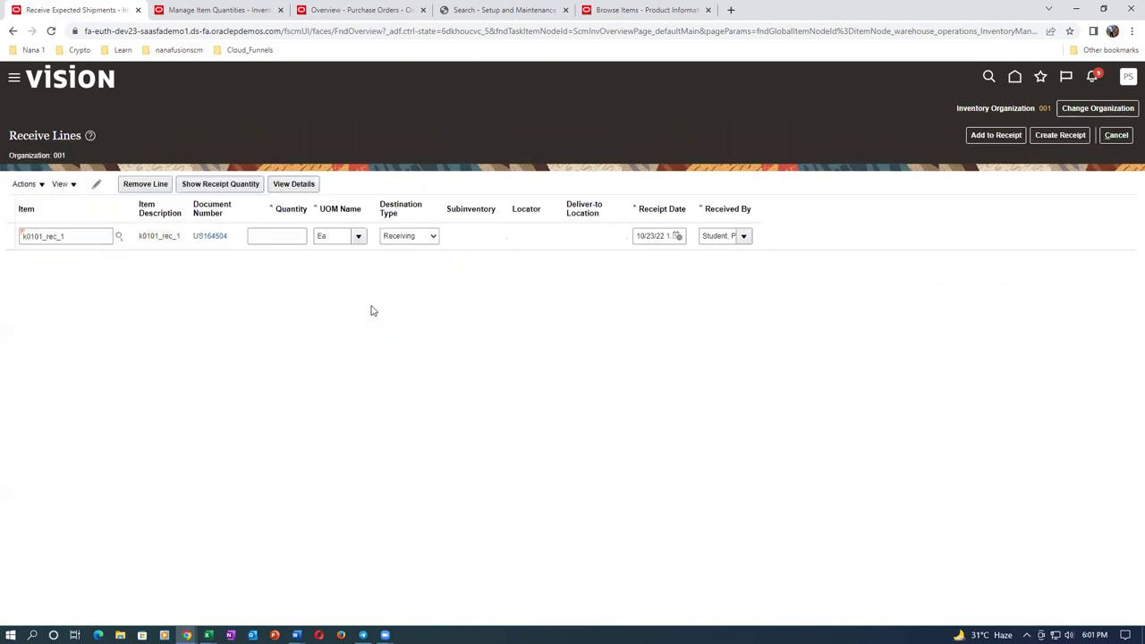
pyautogui.click(219, 185)
pyautogui.click(272, 237)
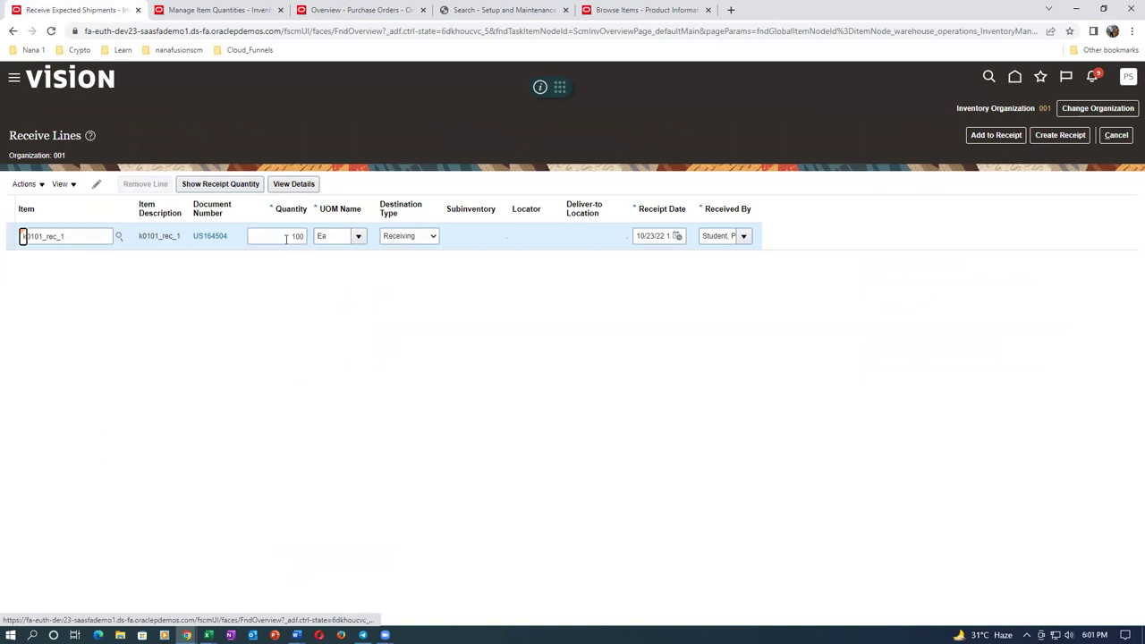
pyautogui.doubleClick(302, 238)
pyautogui.write('1')
pyautogui.press('Tab')
pyautogui.click(420, 238)
pyautogui.click(414, 249)
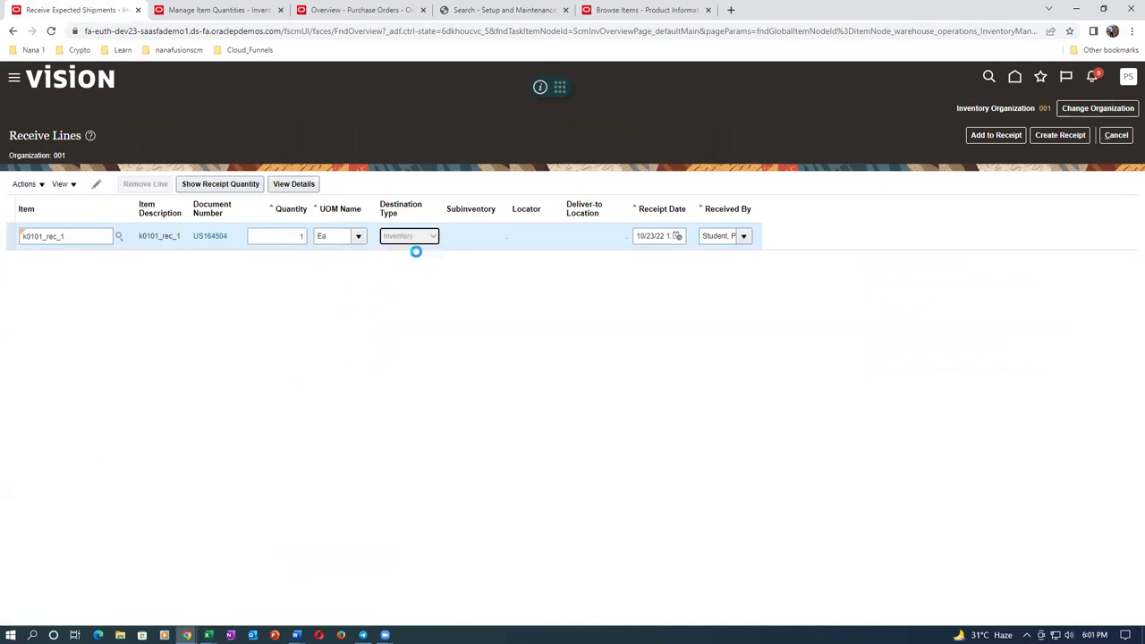
pyautogui.click(490, 236)
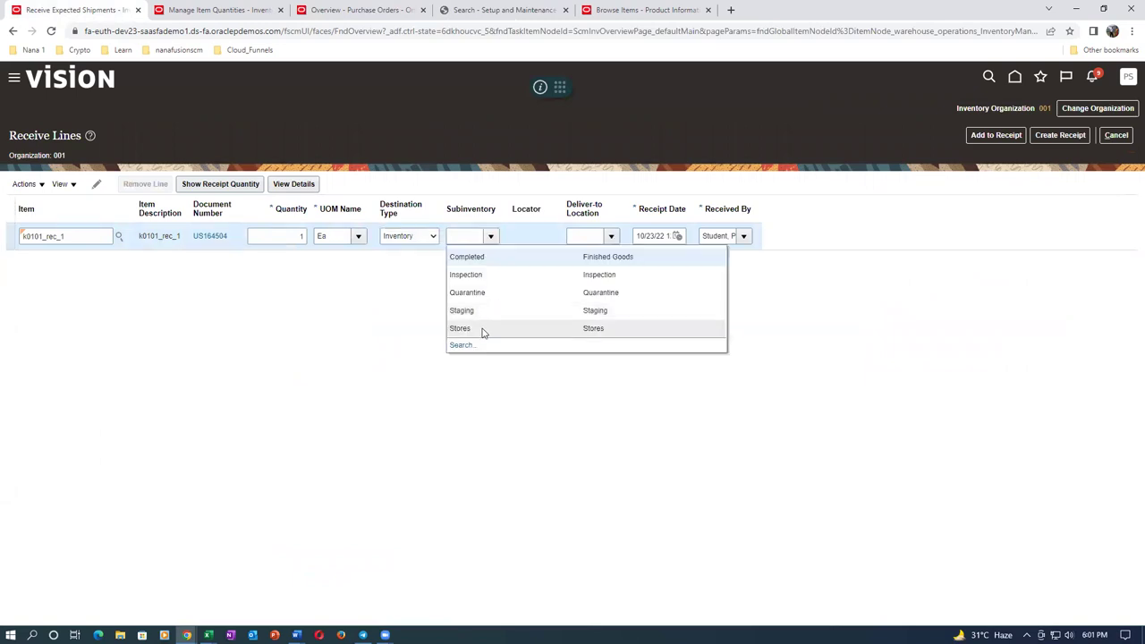
pyautogui.click(481, 327)
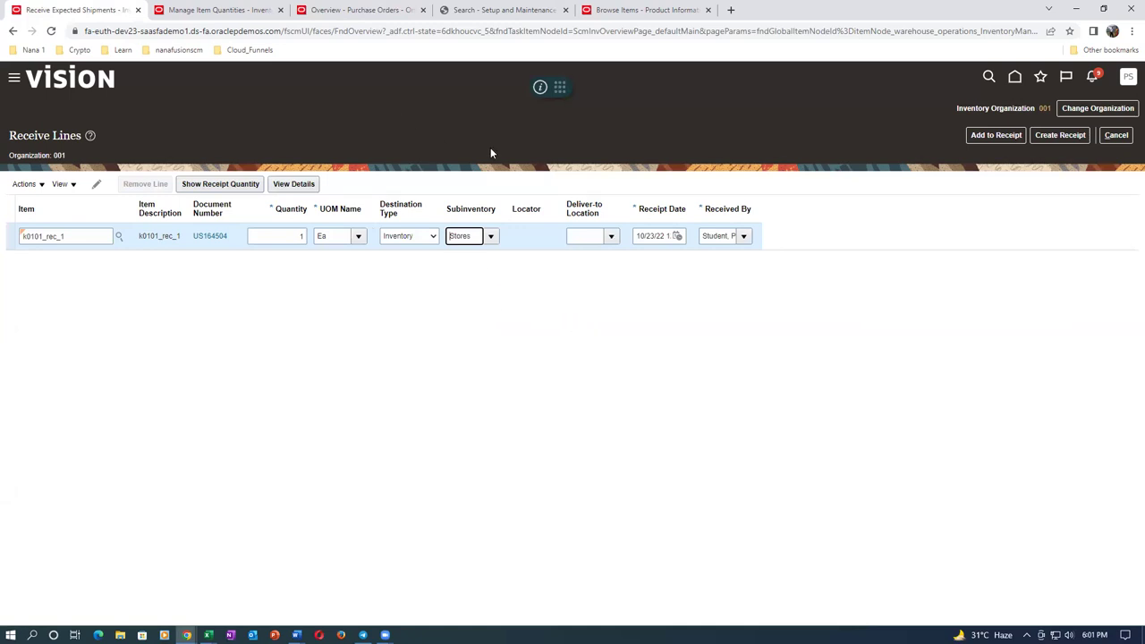
# Create and submit receipt 52157, then acknowledge the confirmation.
pyautogui.click(1066, 136)
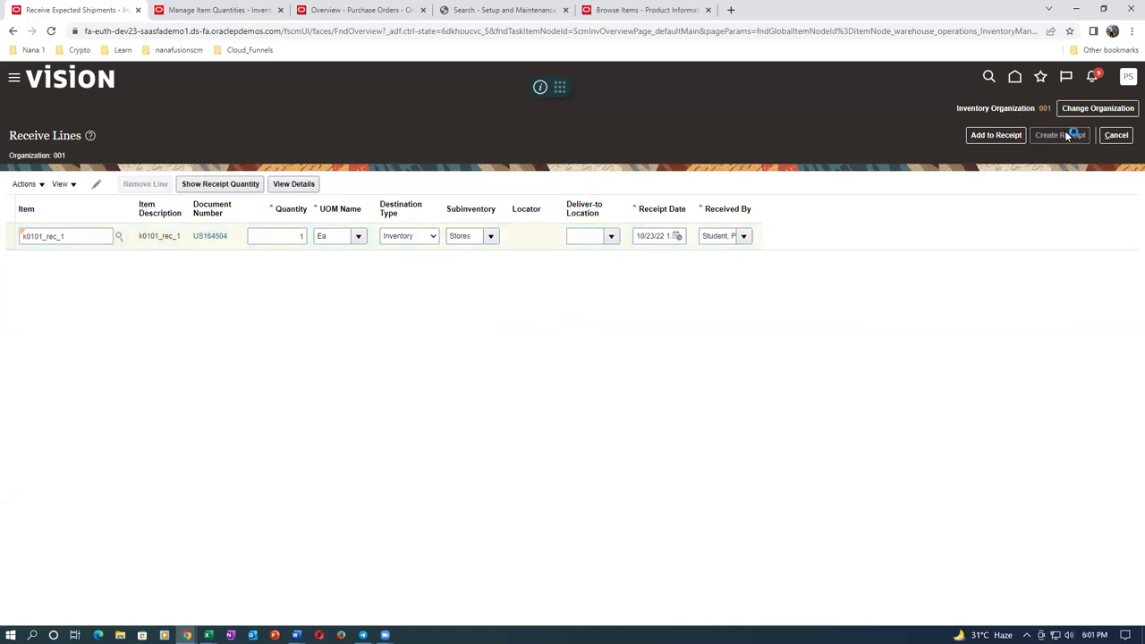
pyautogui.click(1078, 138)
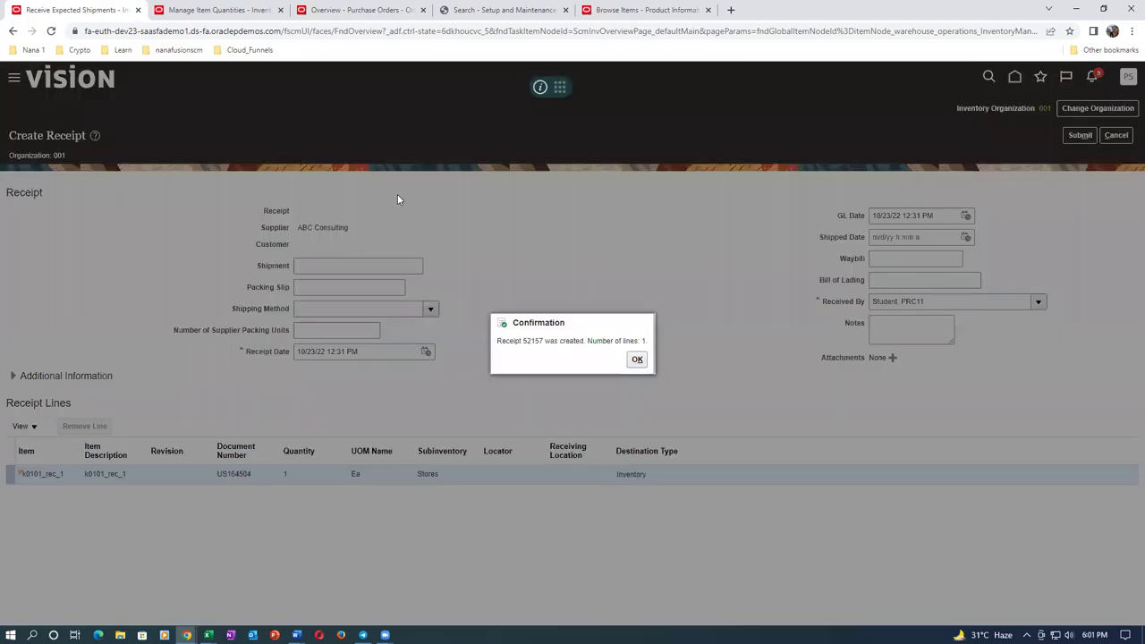
pyautogui.click(636, 358)
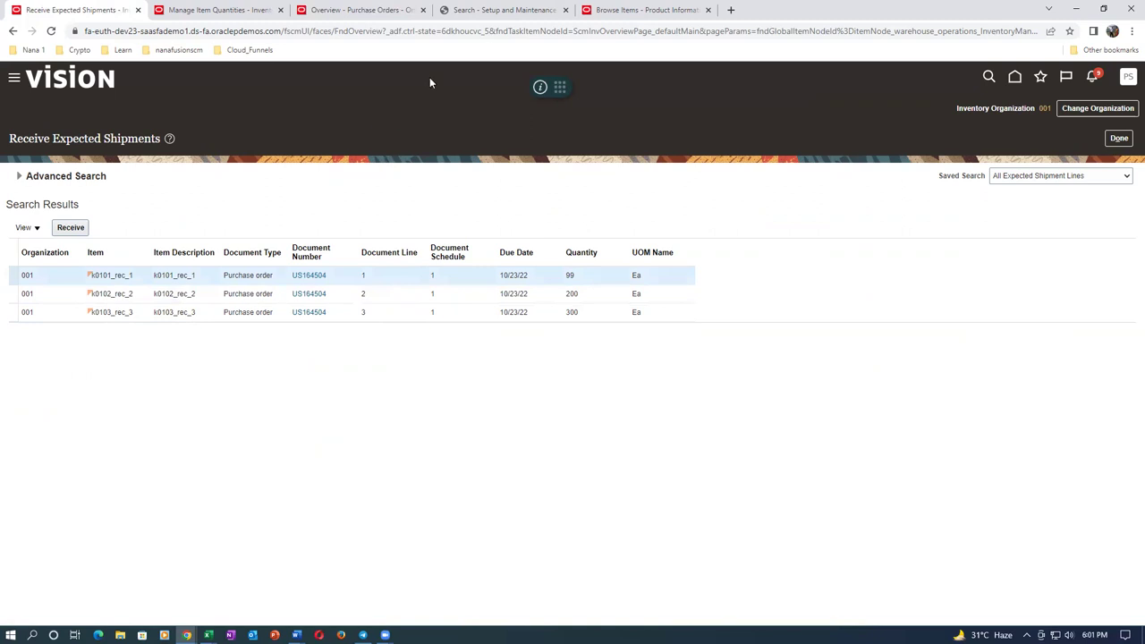
pyautogui.click(501, 10)
# Reopen Manage Receiving Parameters, then return to the Purchase Orders overview task list.
pyautogui.click(54, 227)
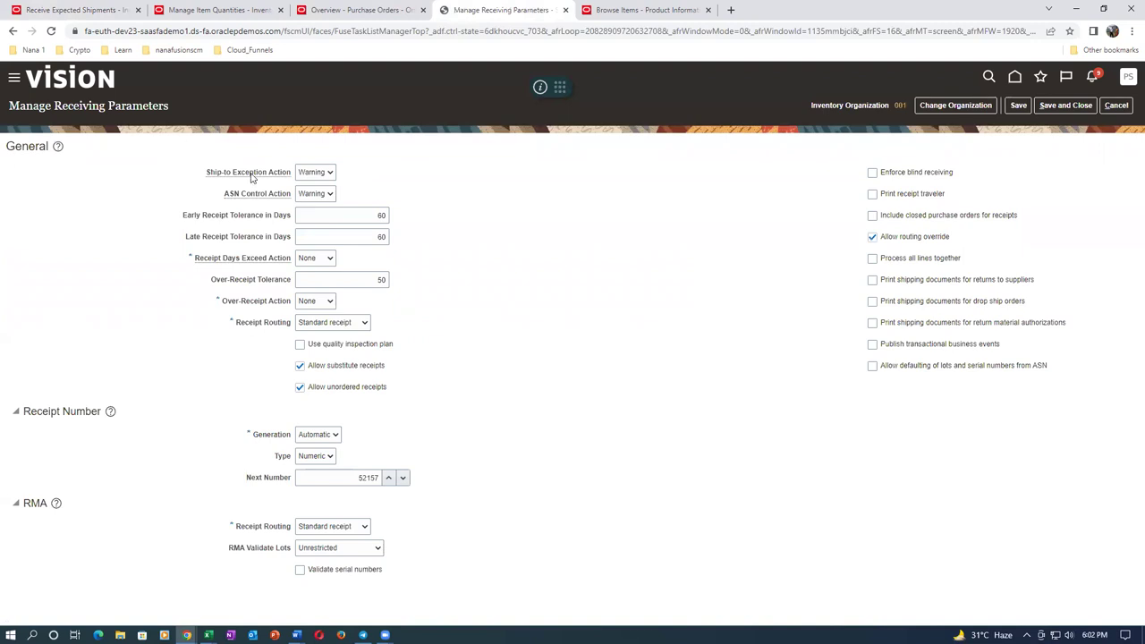
pyautogui.click(302, 12)
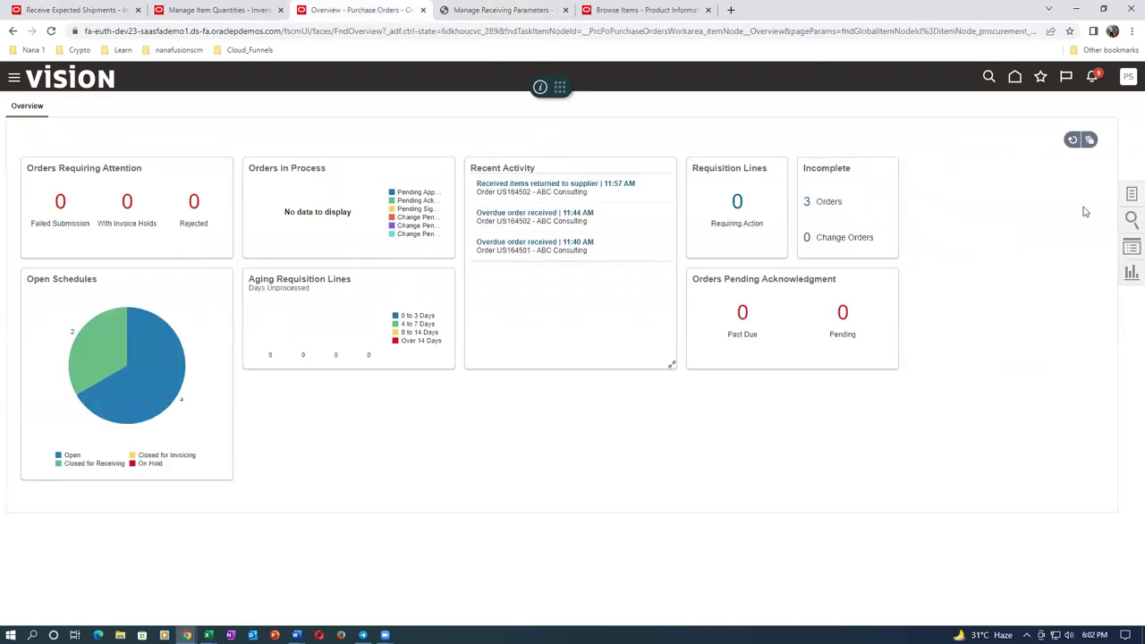
pyautogui.click(1132, 194)
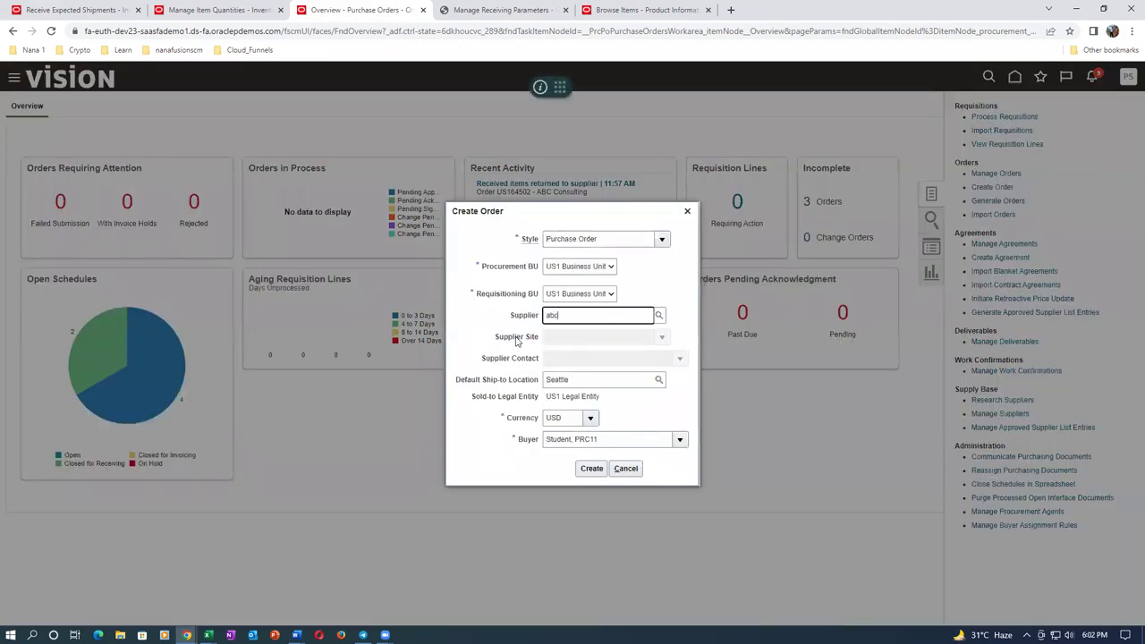
# Choose supplier ABC Consulting and create the new purchase order.
pyautogui.click(555, 338)
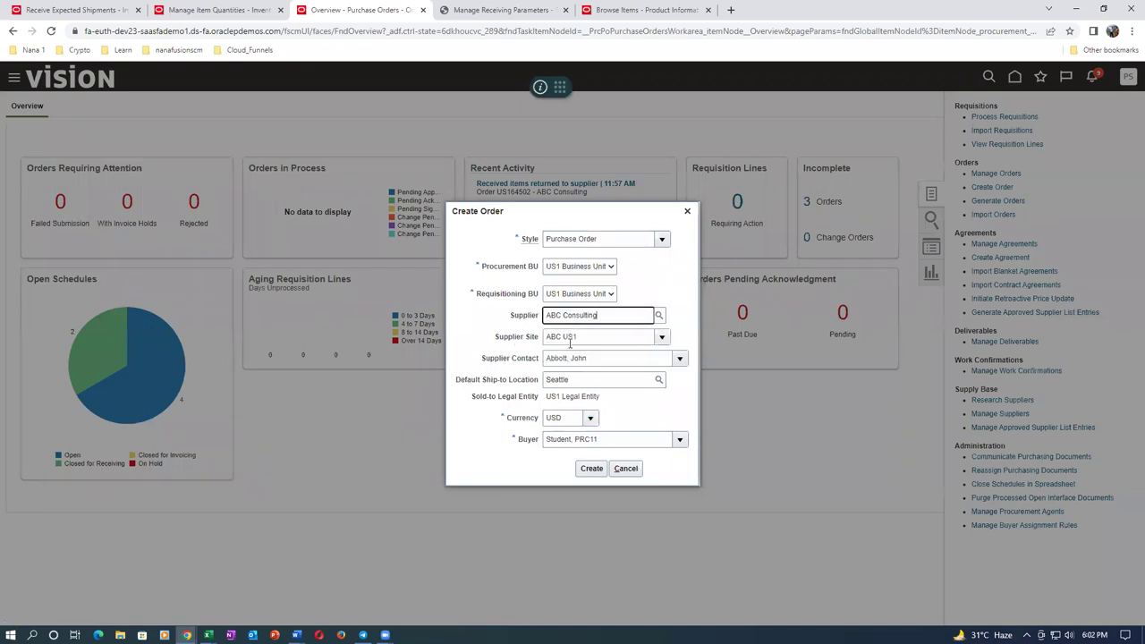
pyautogui.click(591, 469)
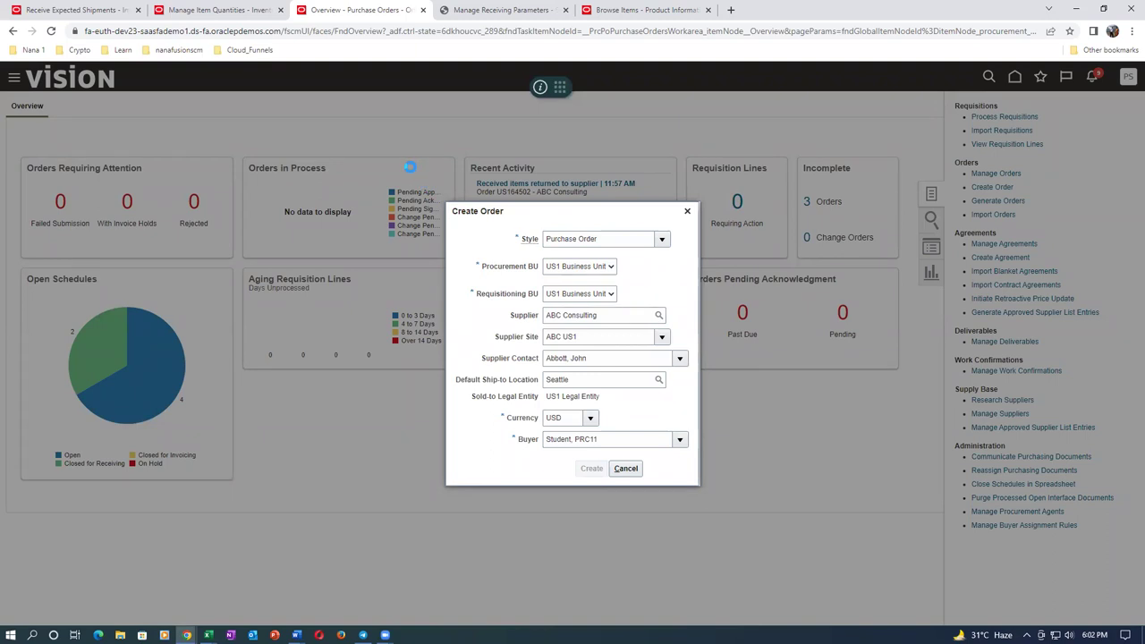
# Add order line 1 for item k0101_rec_1, quantity 100, base price 10.
pyautogui.scroll(-2, 420, 326)
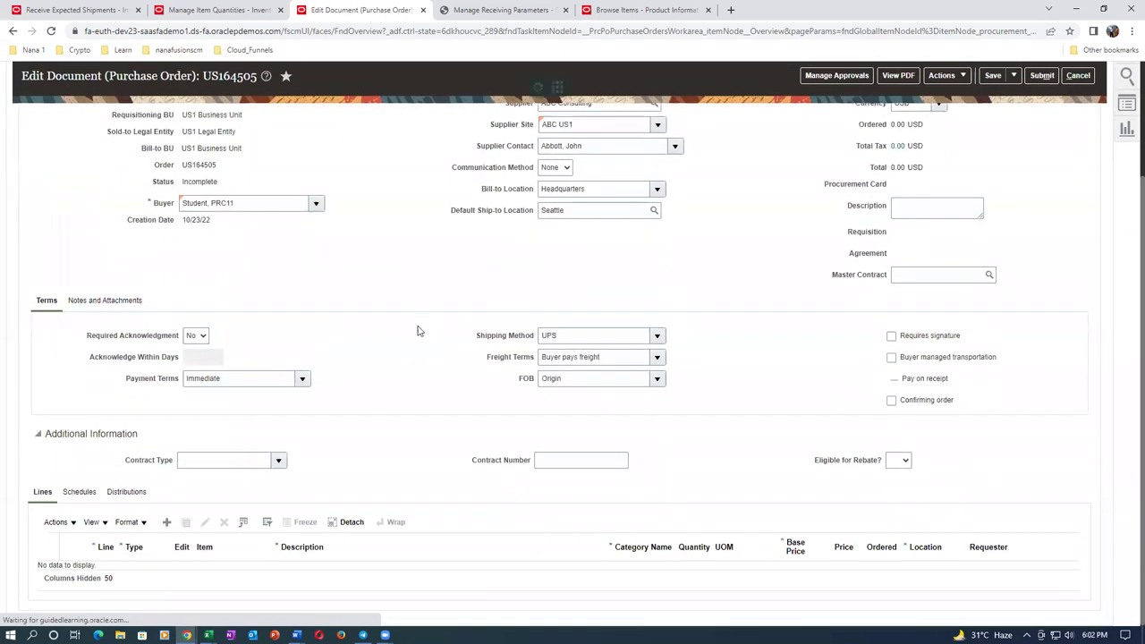
pyautogui.click(166, 522)
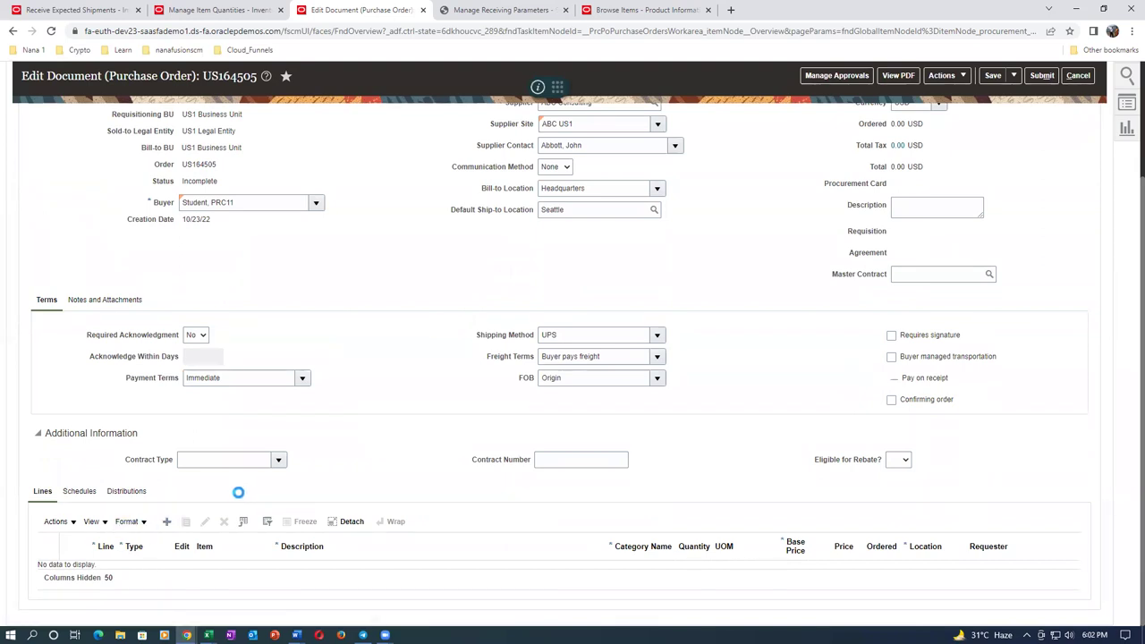
pyautogui.click(211, 555)
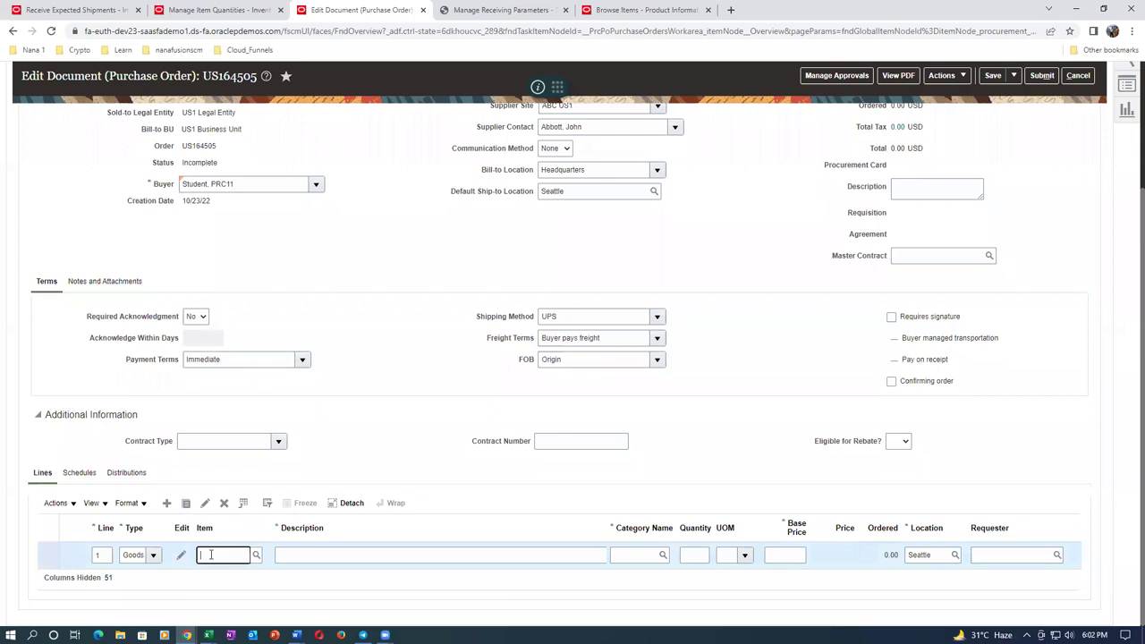
pyautogui.write('k0101_rec_1')
pyautogui.click(701, 555)
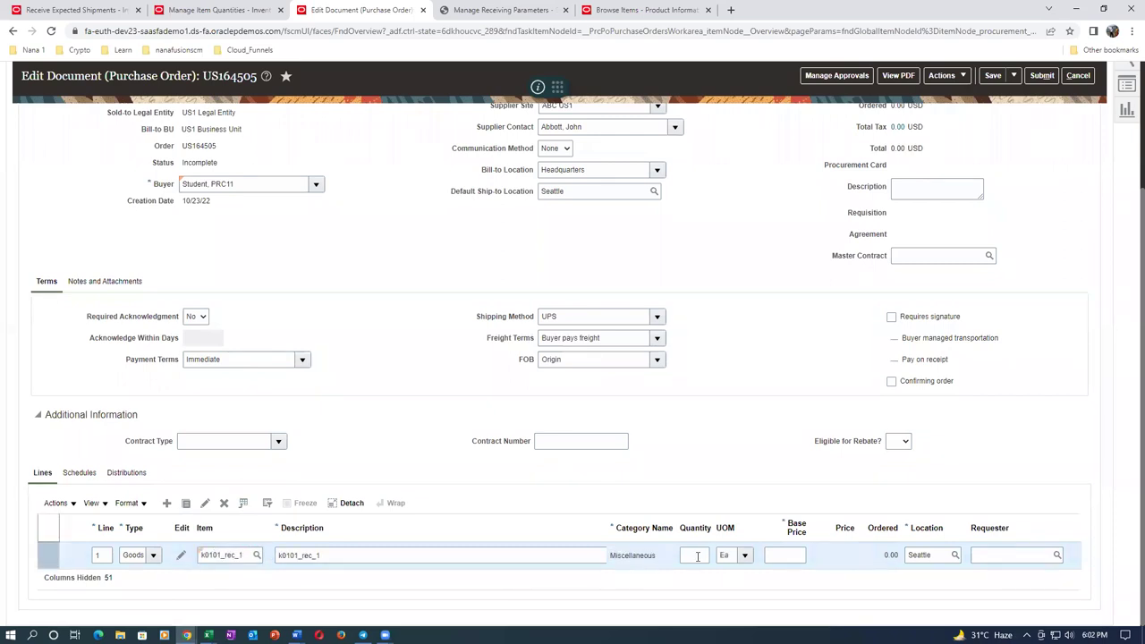
pyautogui.write('100')
pyautogui.press('Tab')
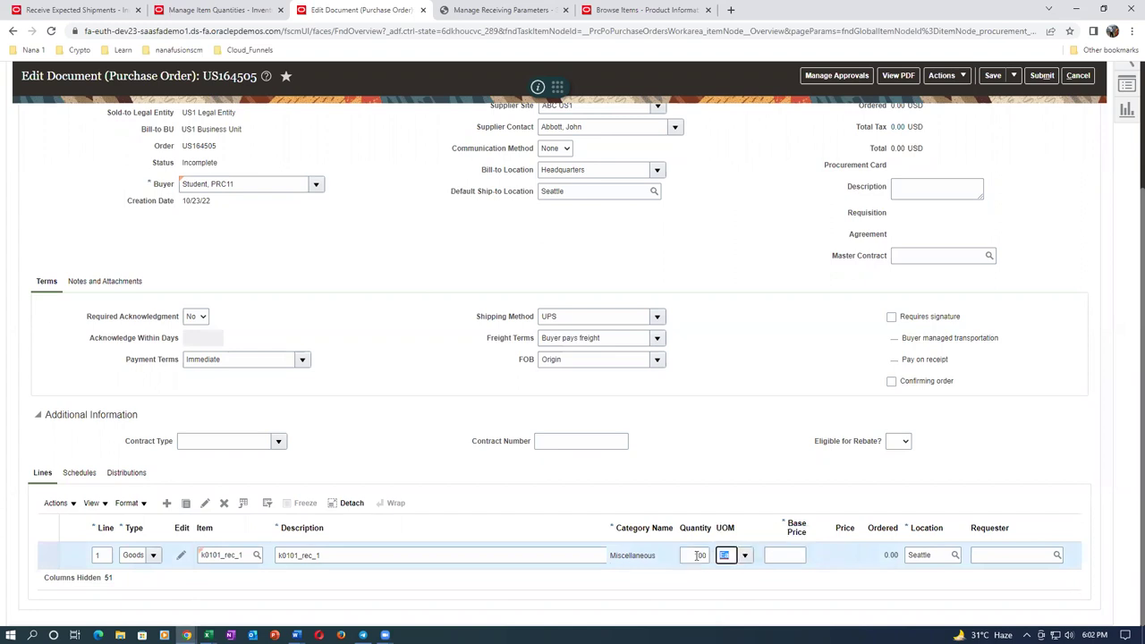
pyautogui.click(775, 557)
pyautogui.write('10')
pyautogui.press('Tab')
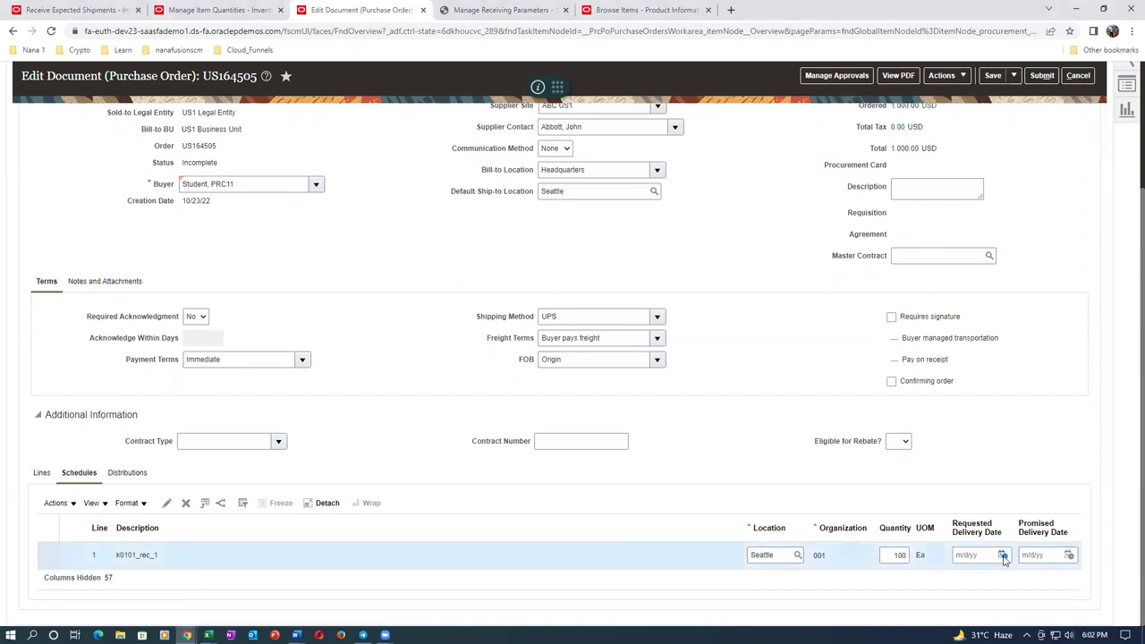
# Set schedule 1's requested delivery date to the 23rd and open its editor.
pyautogui.click(1003, 554)
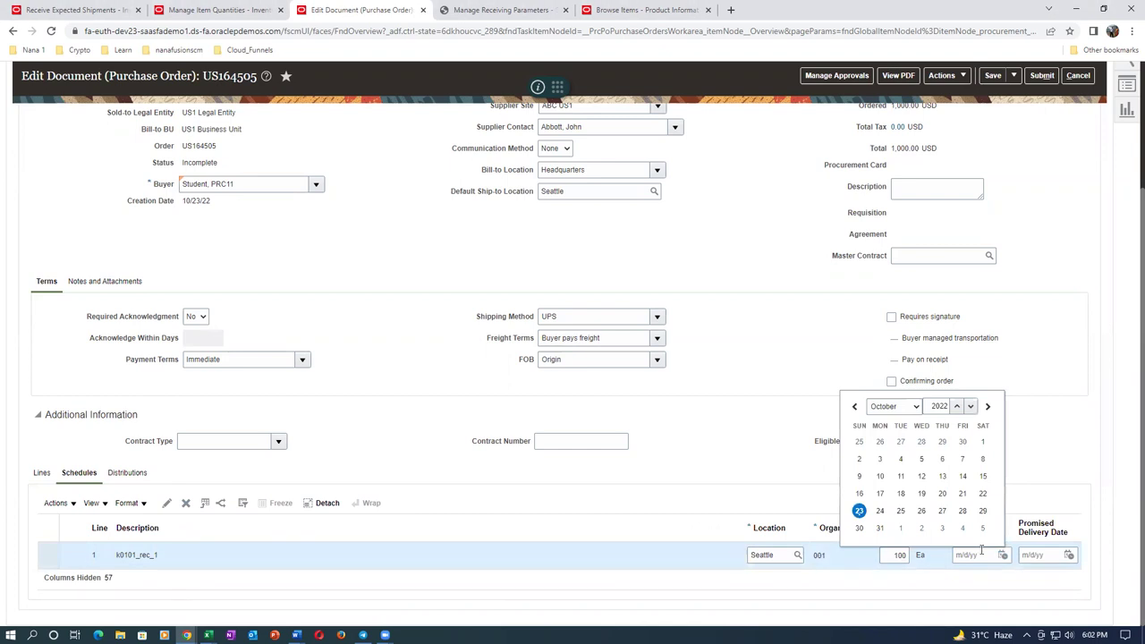
pyautogui.click(859, 511)
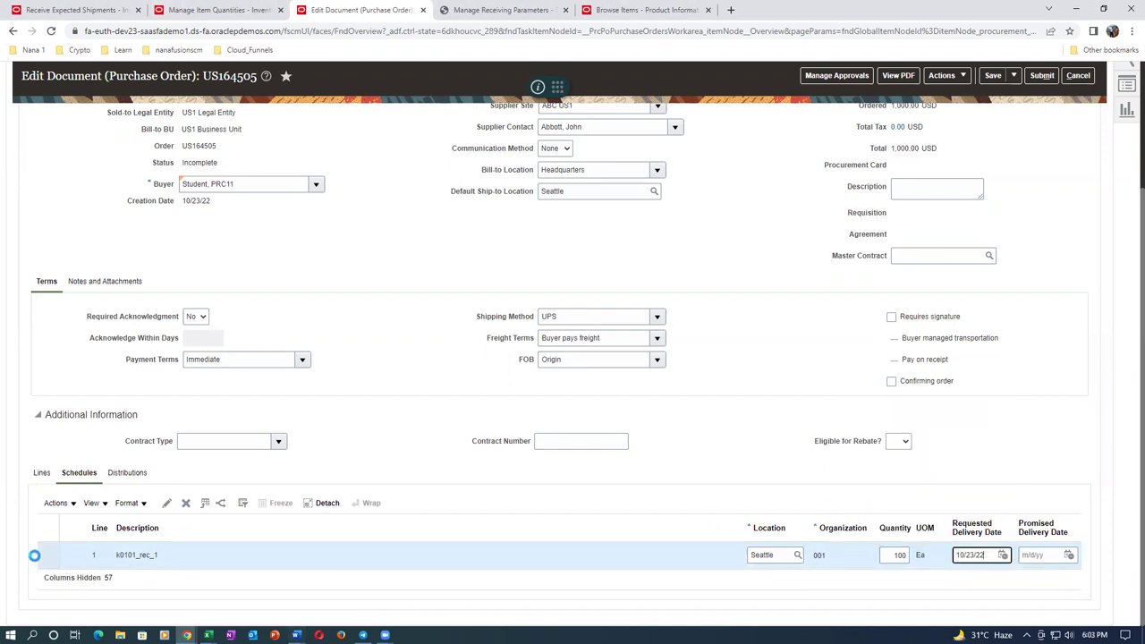
pyautogui.click(168, 504)
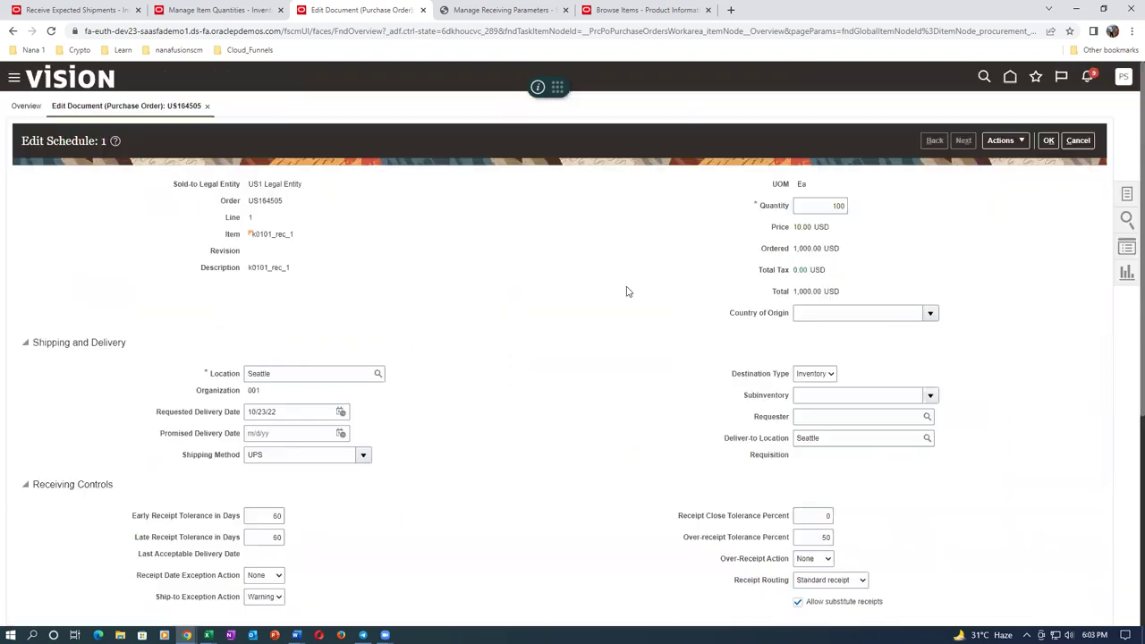
# Set receipt close tolerance 5, over-receipt tolerance 0 and over-receipt action Reject.
pyautogui.scroll(-2, 736, 378)
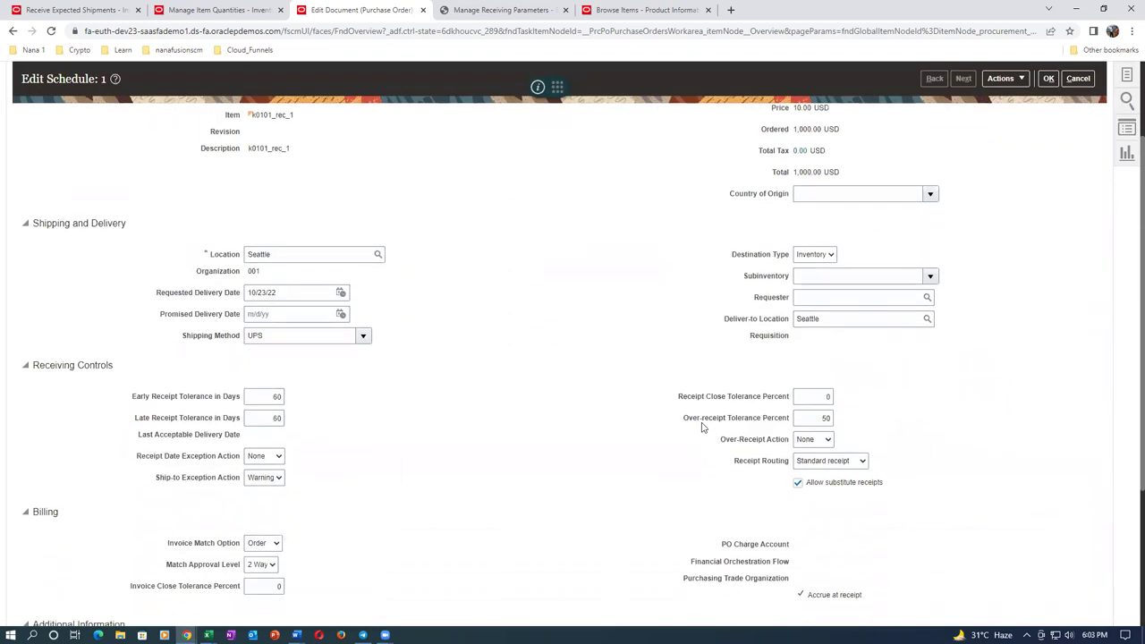
pyautogui.doubleClick(823, 396)
pyautogui.write('5')
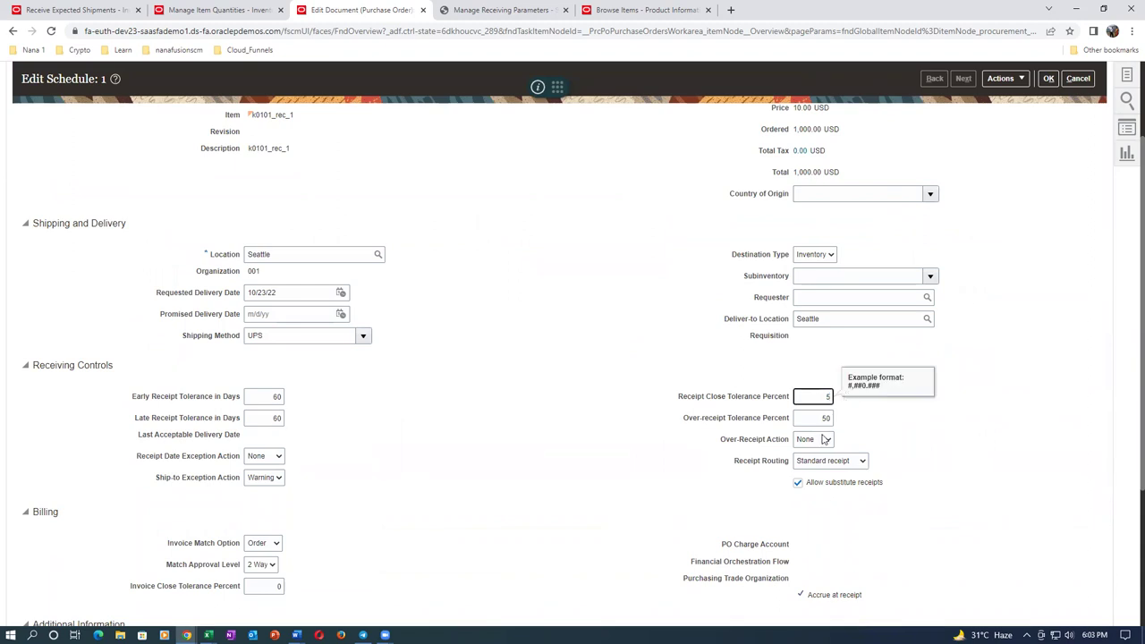
pyautogui.click(824, 439)
pyautogui.click(819, 462)
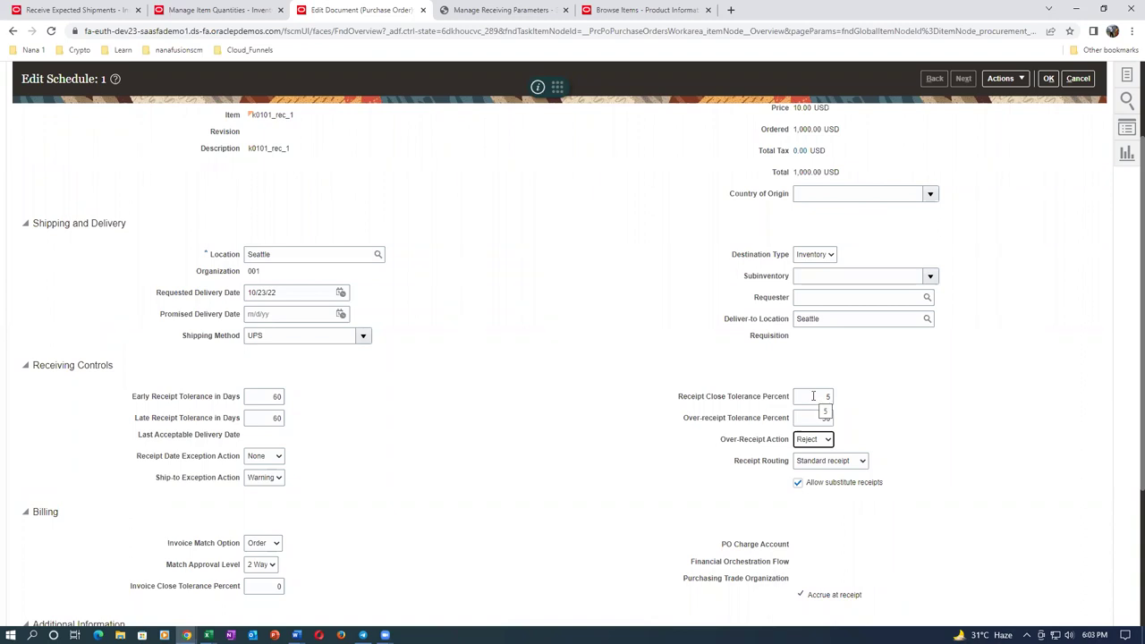
pyautogui.click(811, 395)
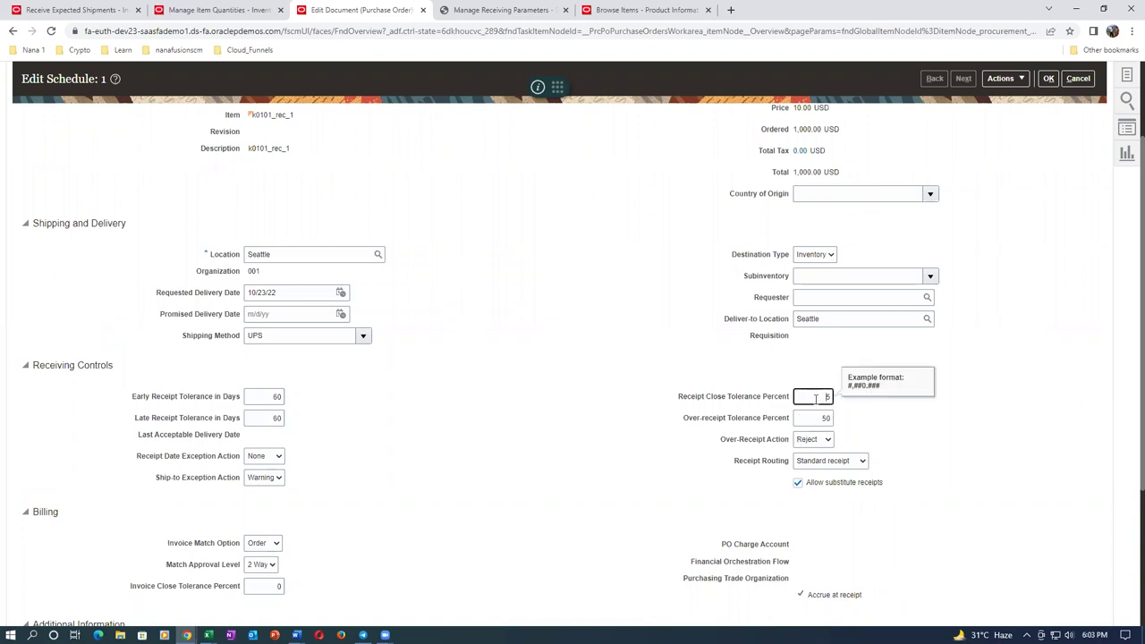
pyautogui.doubleClick(819, 417)
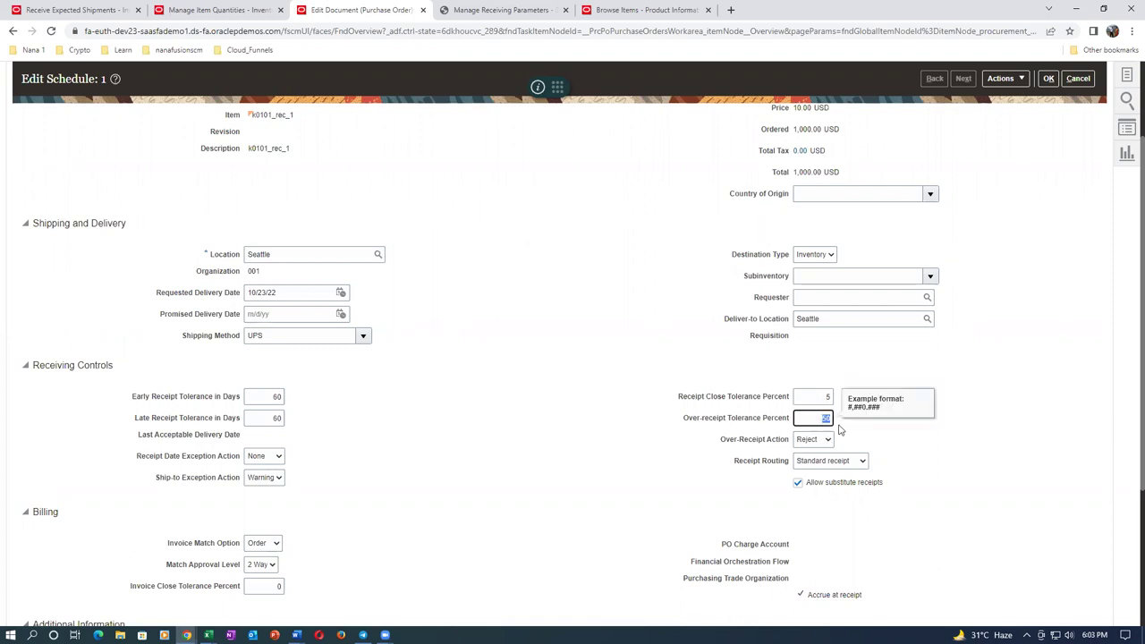
pyautogui.write('0')
pyautogui.click(888, 442)
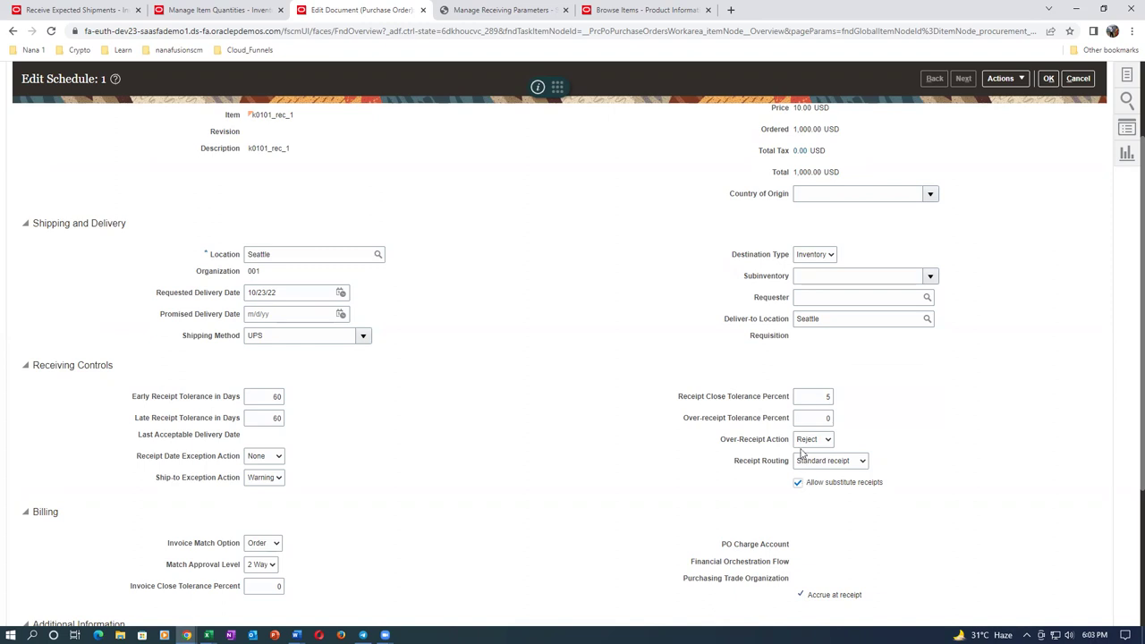
# Save the schedule and submit purchase order US164505 for approval.
pyautogui.click(1050, 79)
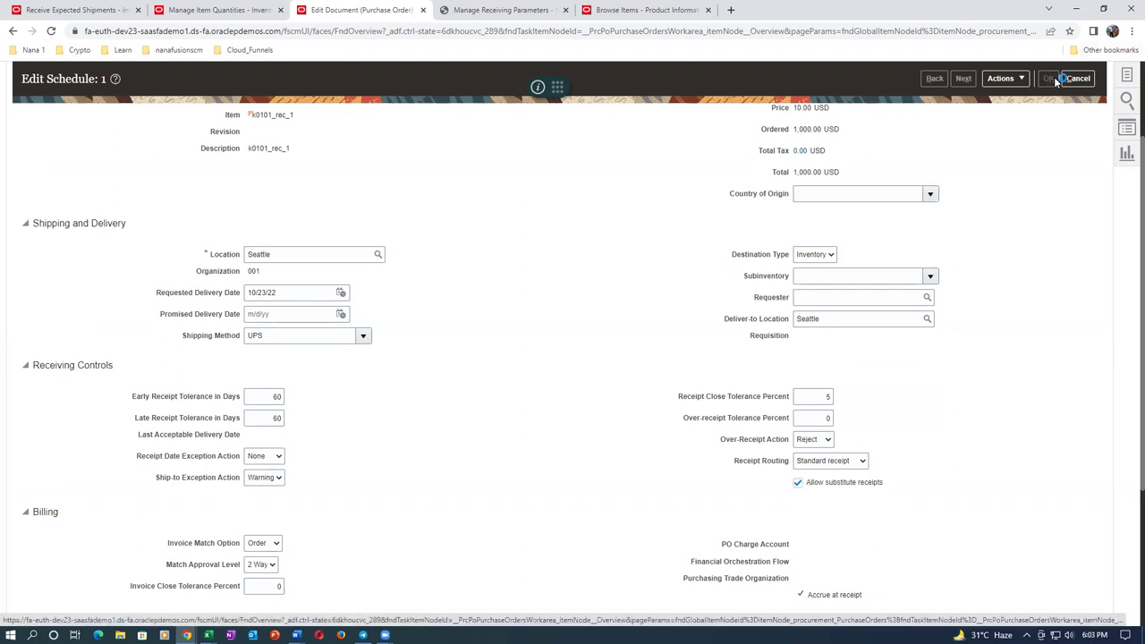
pyautogui.click(1043, 139)
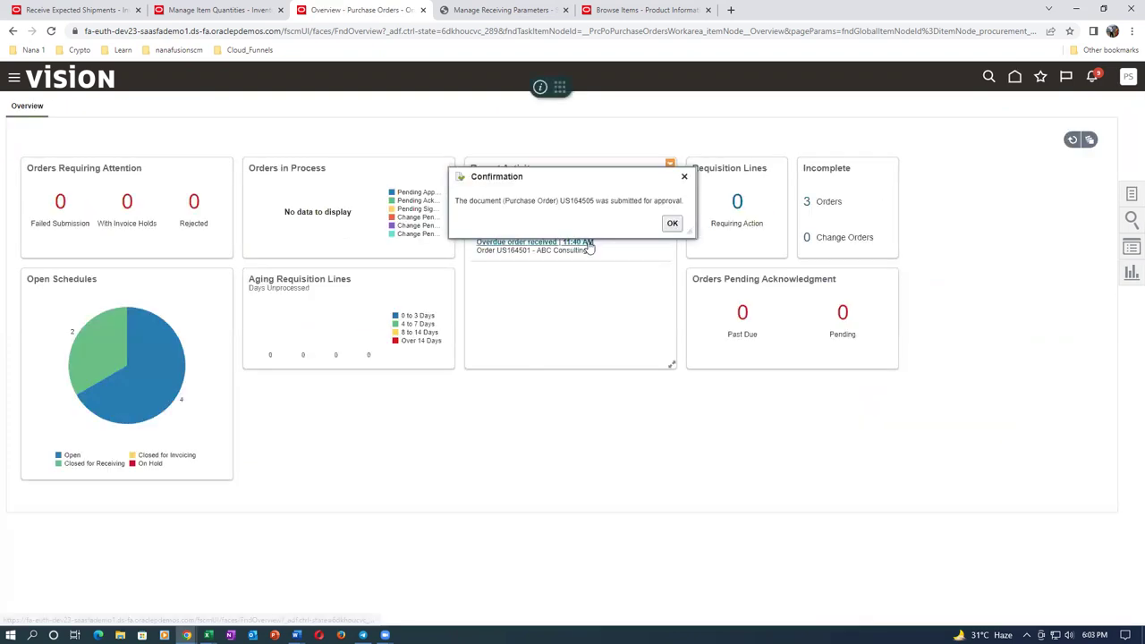
pyautogui.click(668, 227)
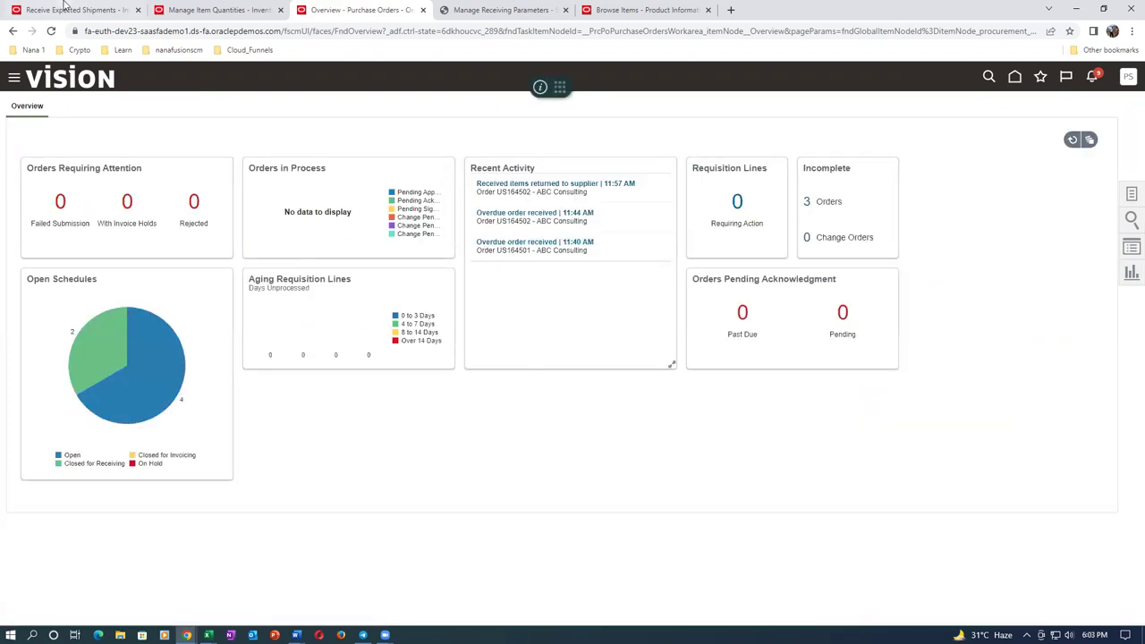
# Leave the old expected shipments page and reopen the Receive Expected Shipments task.
pyautogui.click(67, 10)
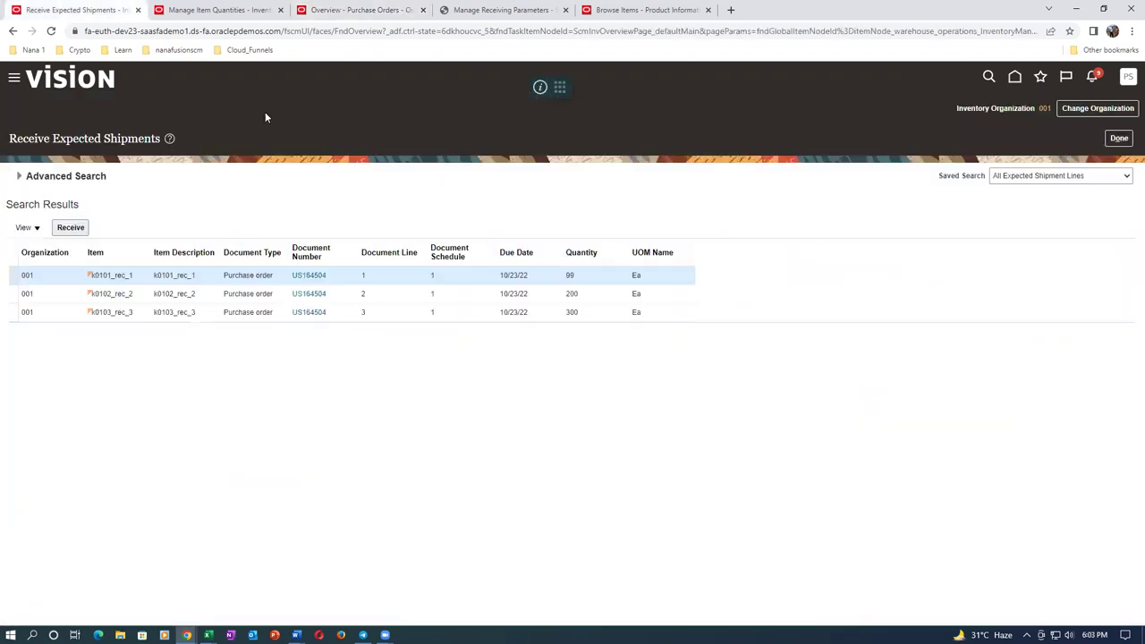
pyautogui.click(1118, 138)
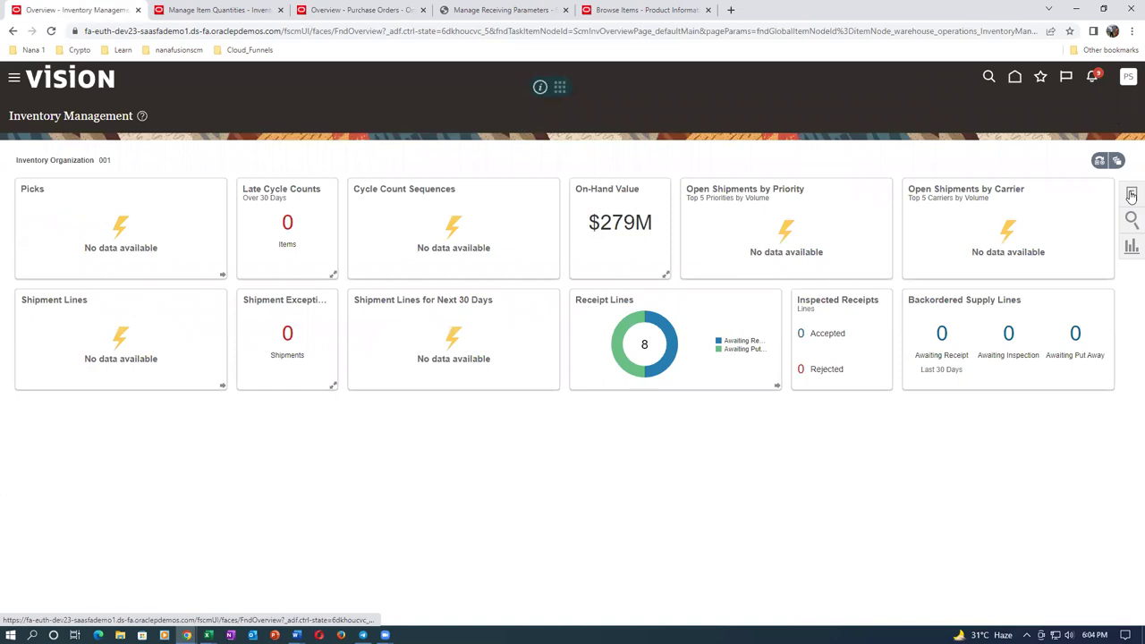
pyautogui.click(1131, 195)
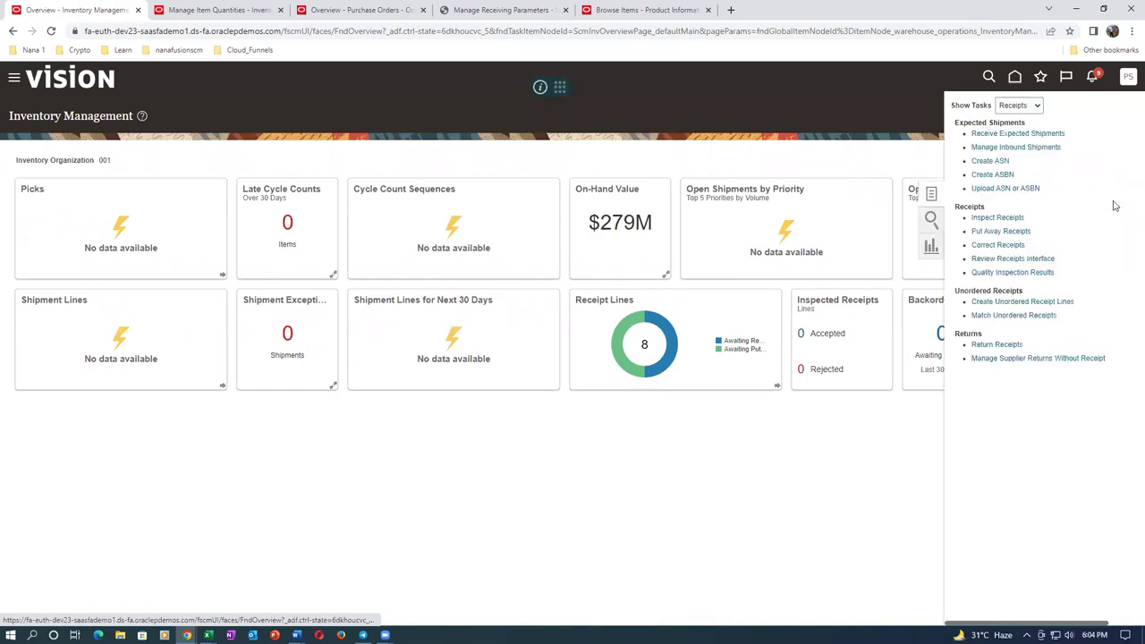
pyautogui.click(997, 134)
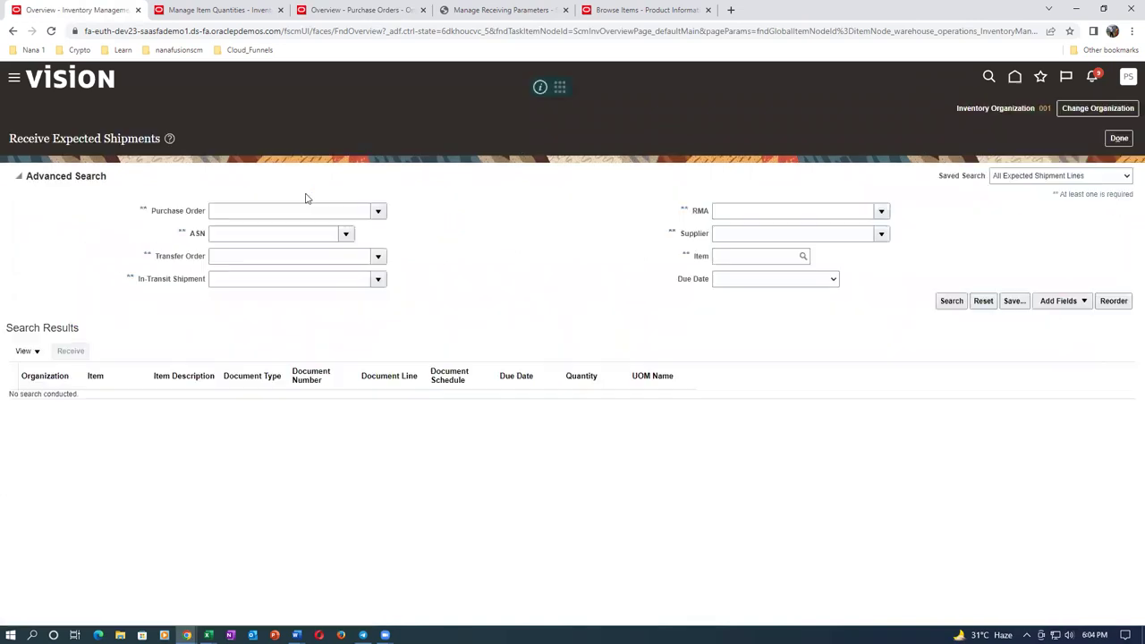
# Look up purchase order US164505 and search for its expected shipment lines.
pyautogui.click(299, 211)
pyautogui.write('US184505')
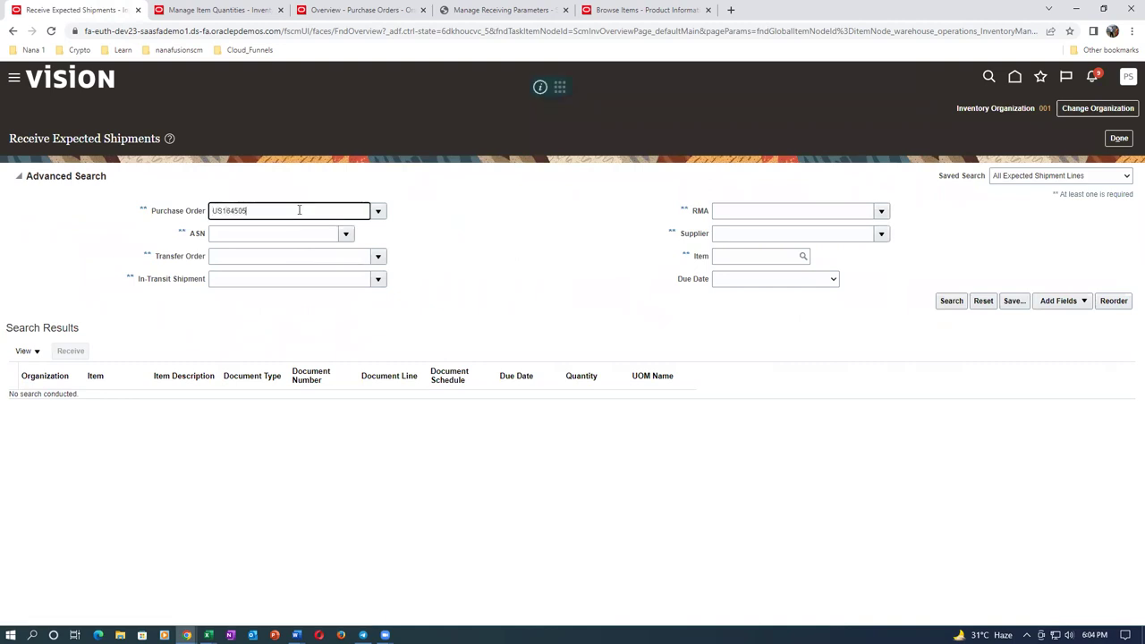
pyautogui.press('Tab')
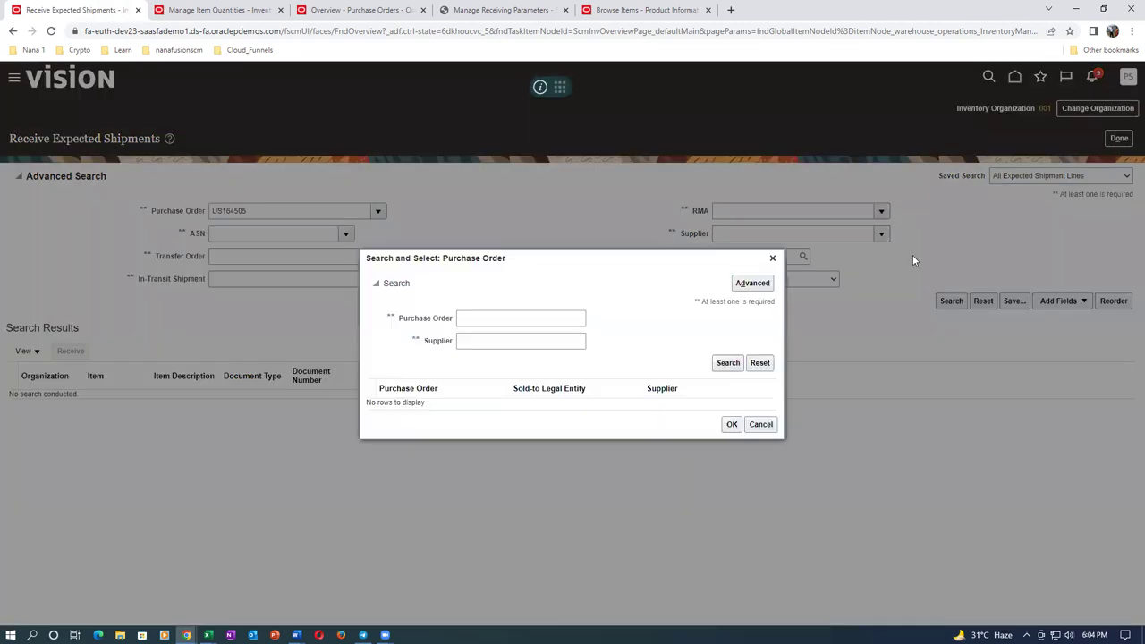
pyautogui.click(491, 318)
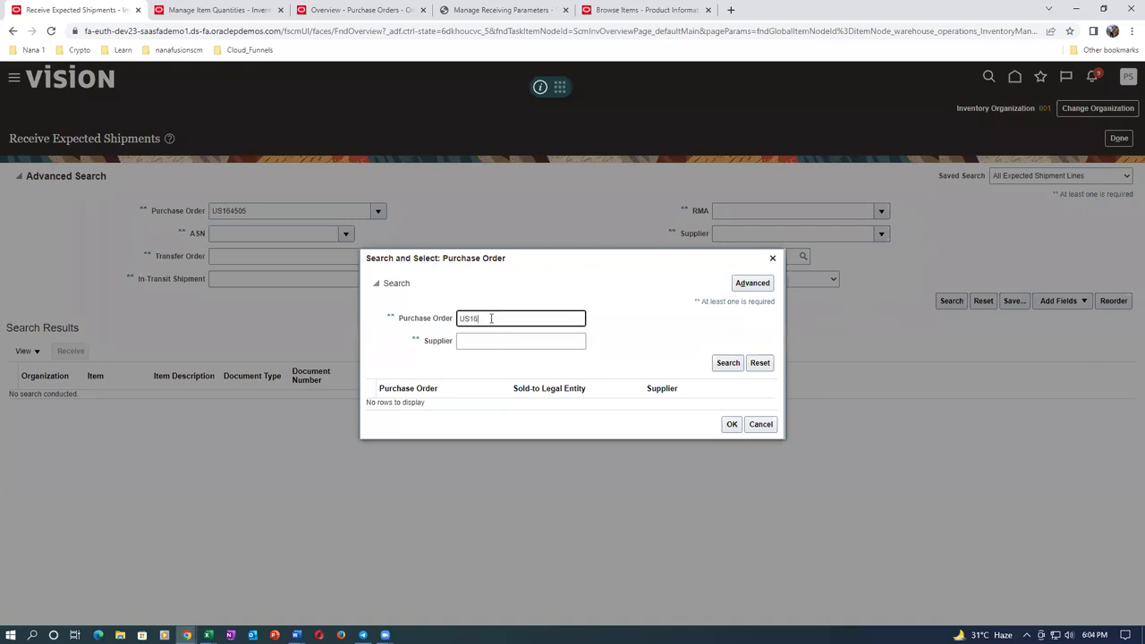
pyautogui.press('Tab')
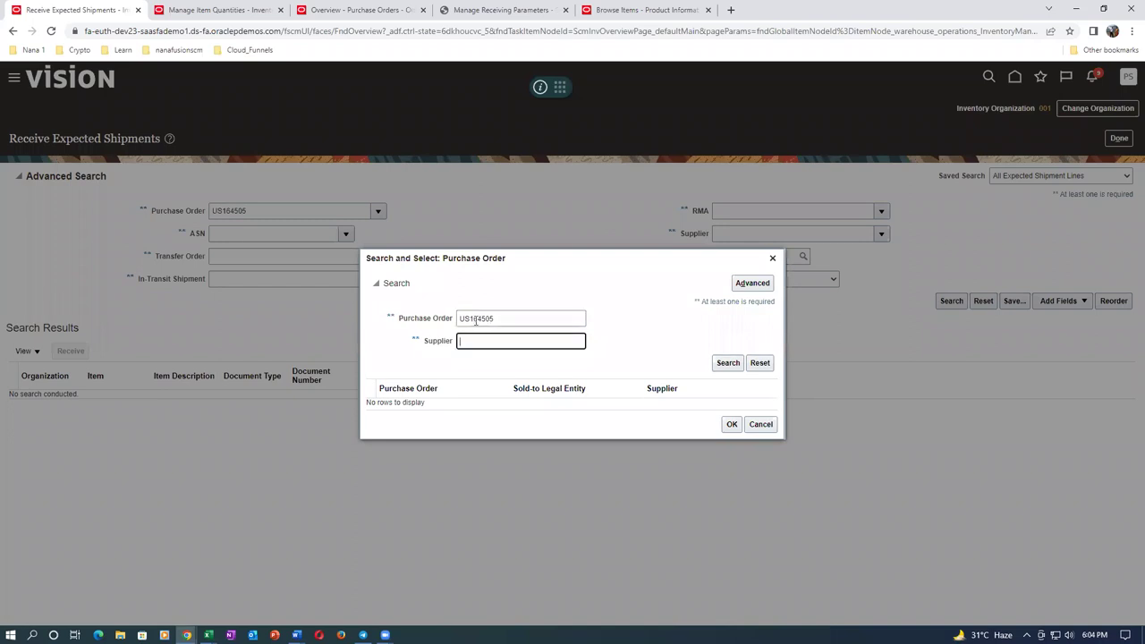
pyautogui.click(727, 363)
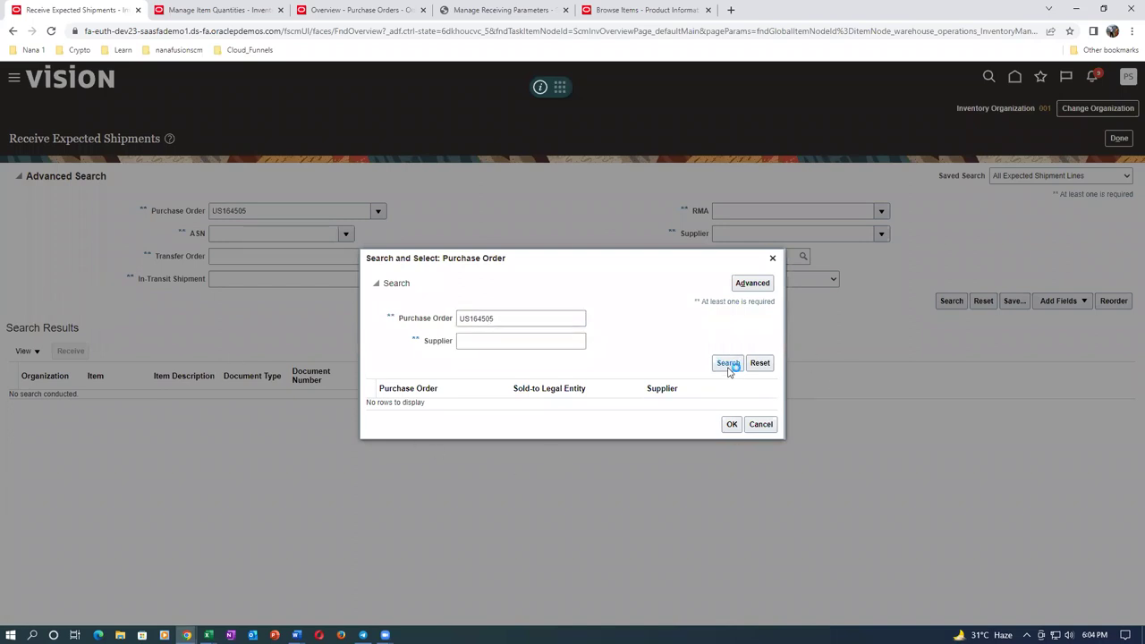
pyautogui.click(727, 363)
pyautogui.click(728, 363)
pyautogui.click(727, 363)
pyautogui.click(727, 364)
pyautogui.click(731, 434)
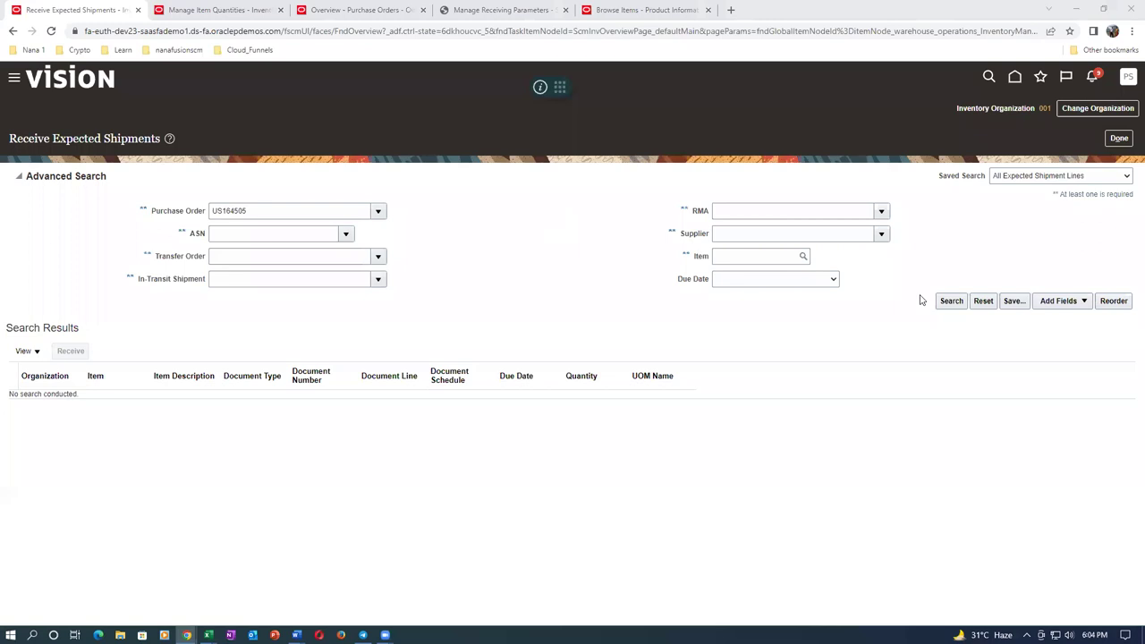
pyautogui.click(950, 301)
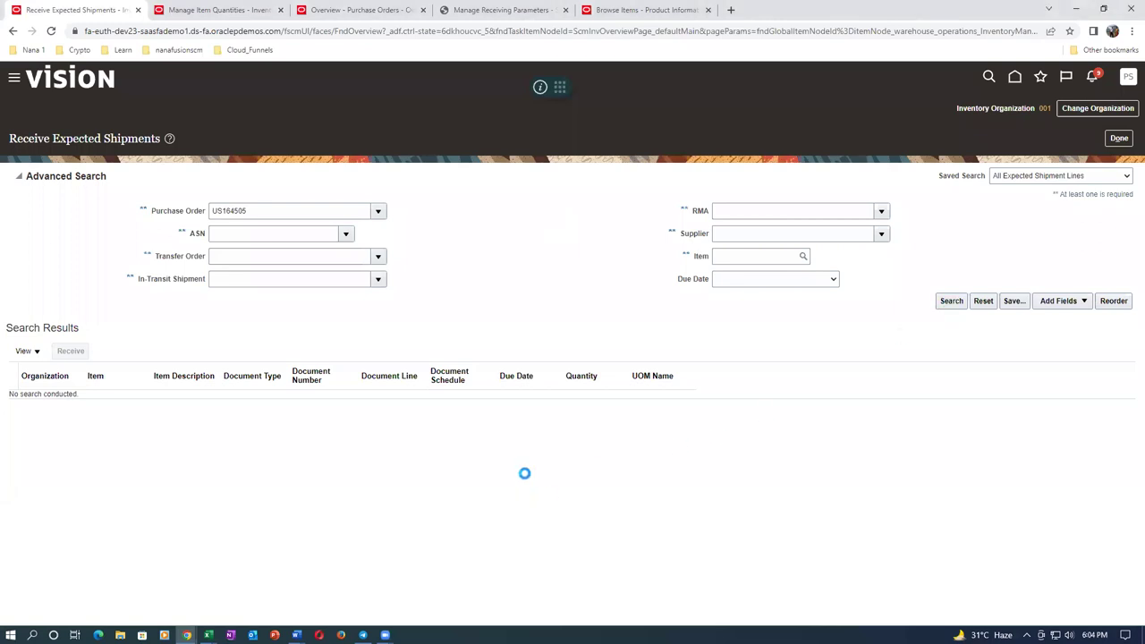
# Receive 94 Ea of k0101_rec_1 on US164505, creating receipt 52158, and copy its number.
pyautogui.click(205, 279)
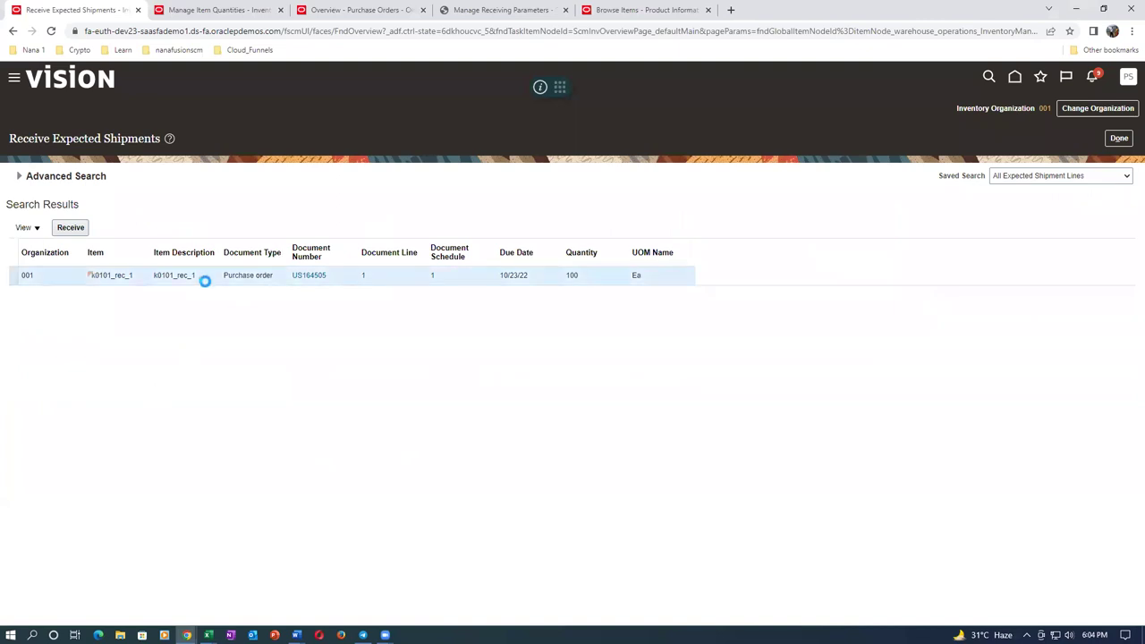
pyautogui.click(65, 229)
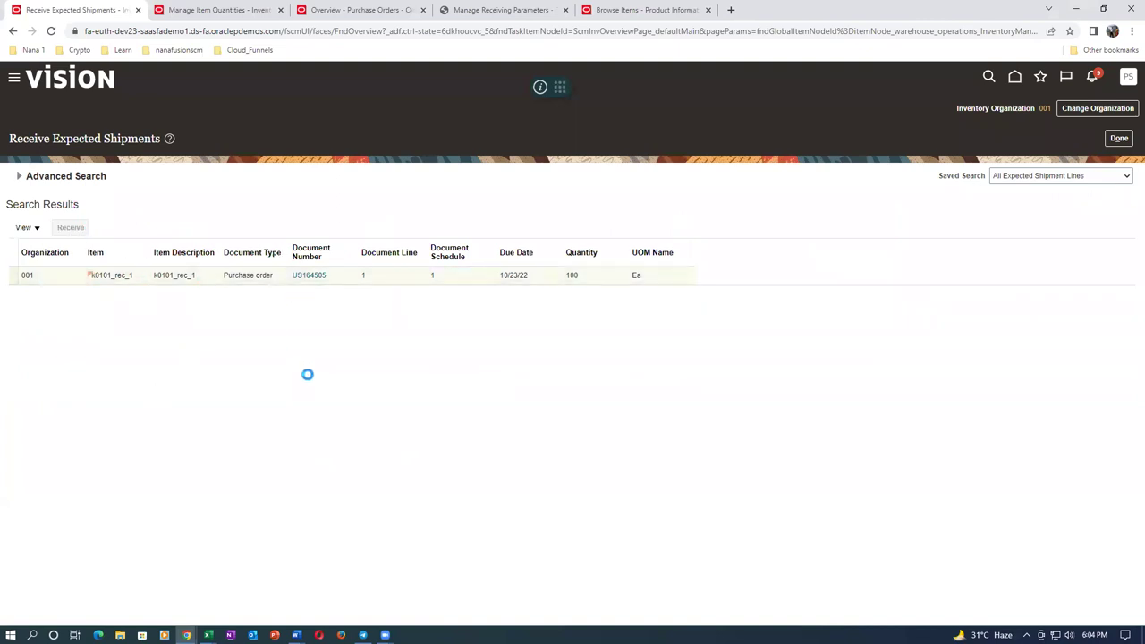
pyautogui.click(279, 236)
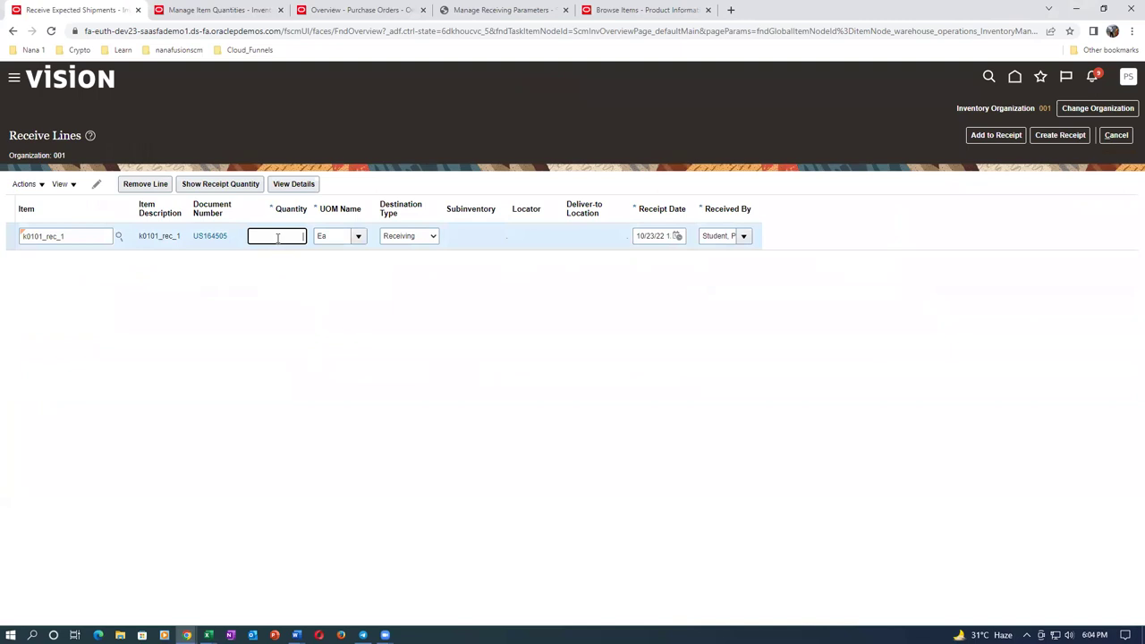
pyautogui.write('94')
pyautogui.press('Tab')
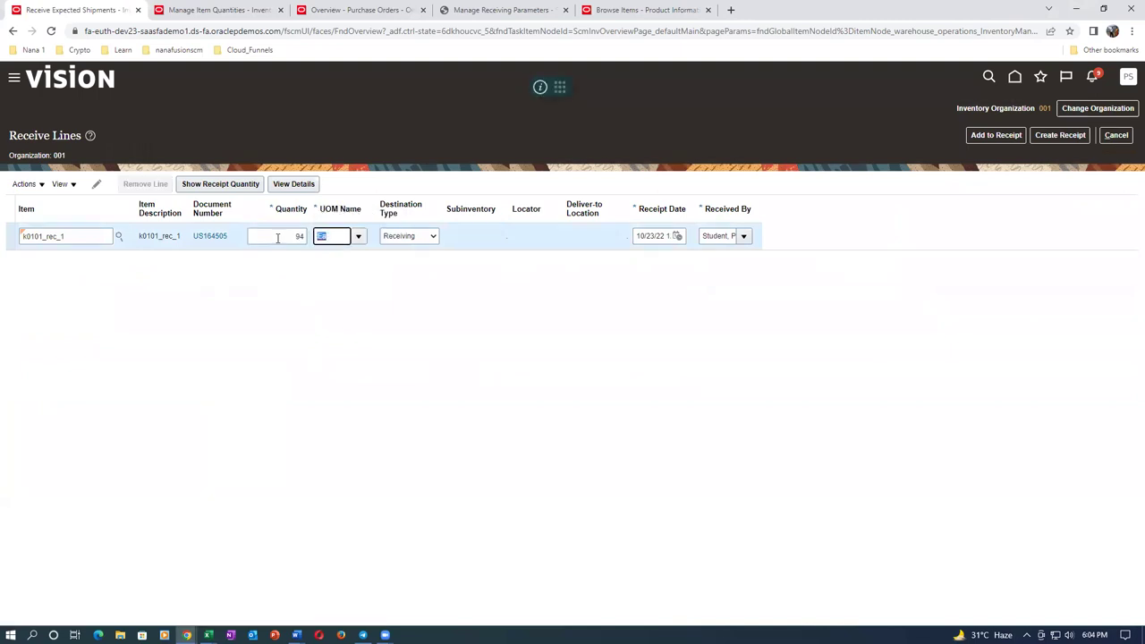
pyautogui.click(1054, 135)
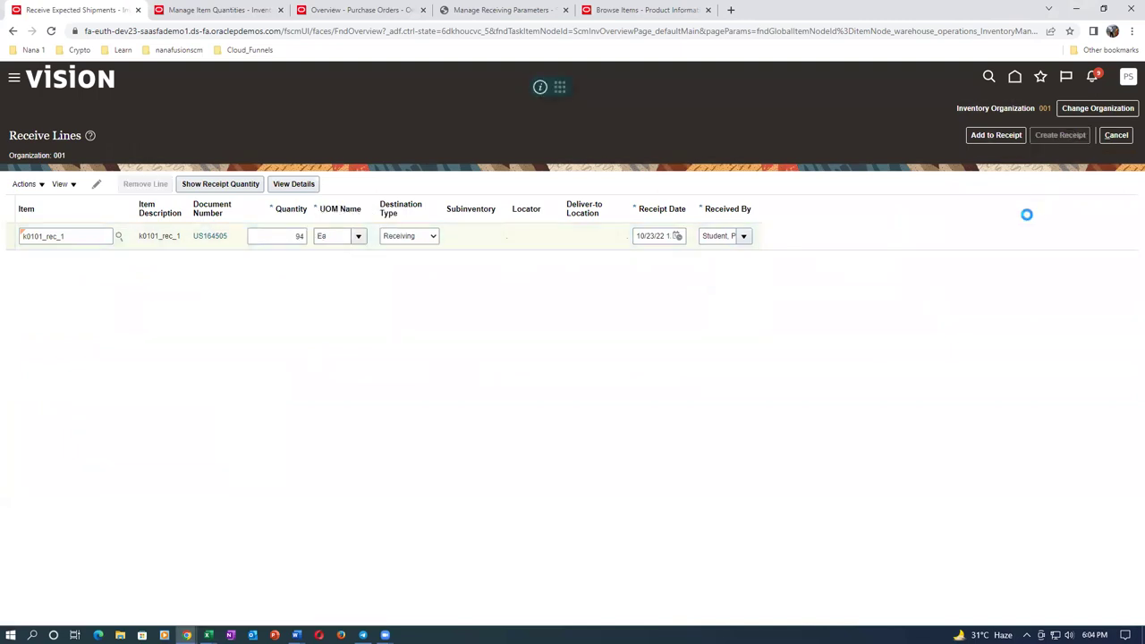
pyautogui.click(1079, 135)
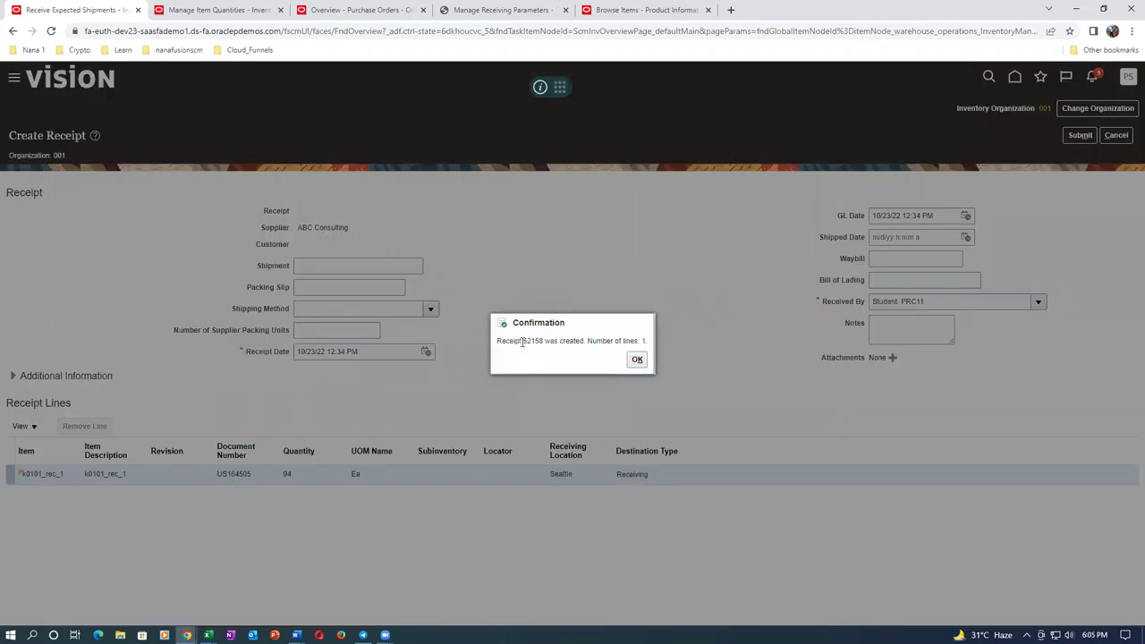
pyautogui.moveTo(524, 341); pyautogui.dragTo(543, 340)
pyautogui.click(370, 14)
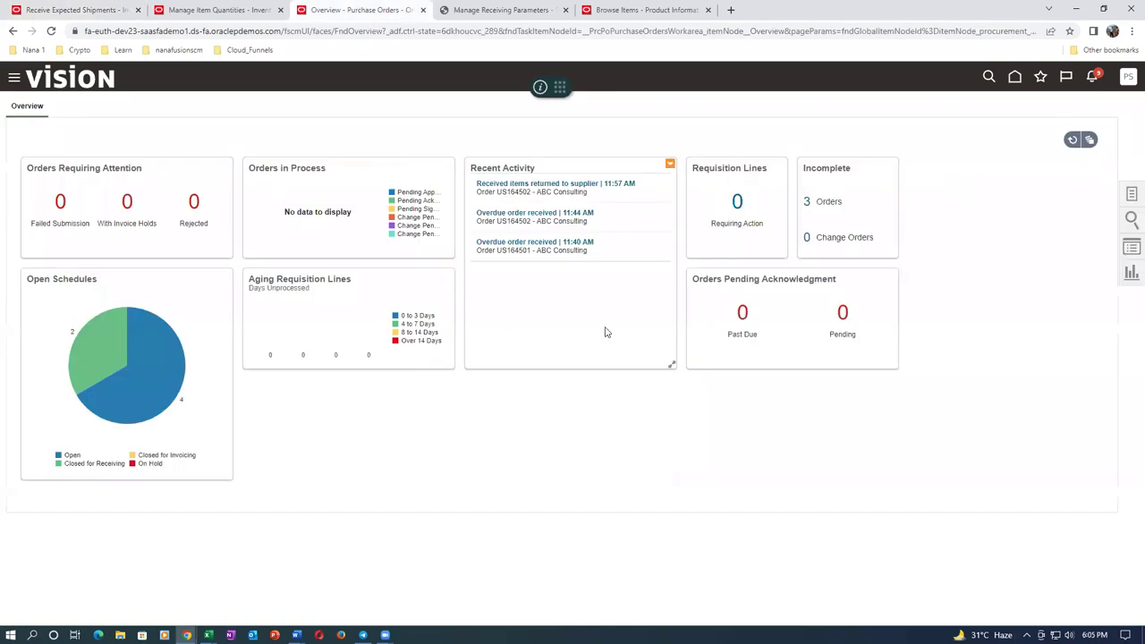
# Search Manage Orders for US164505, showing 1,000.00 USD open, then go to Inventory Management.
pyautogui.click(1132, 196)
pyautogui.click(993, 175)
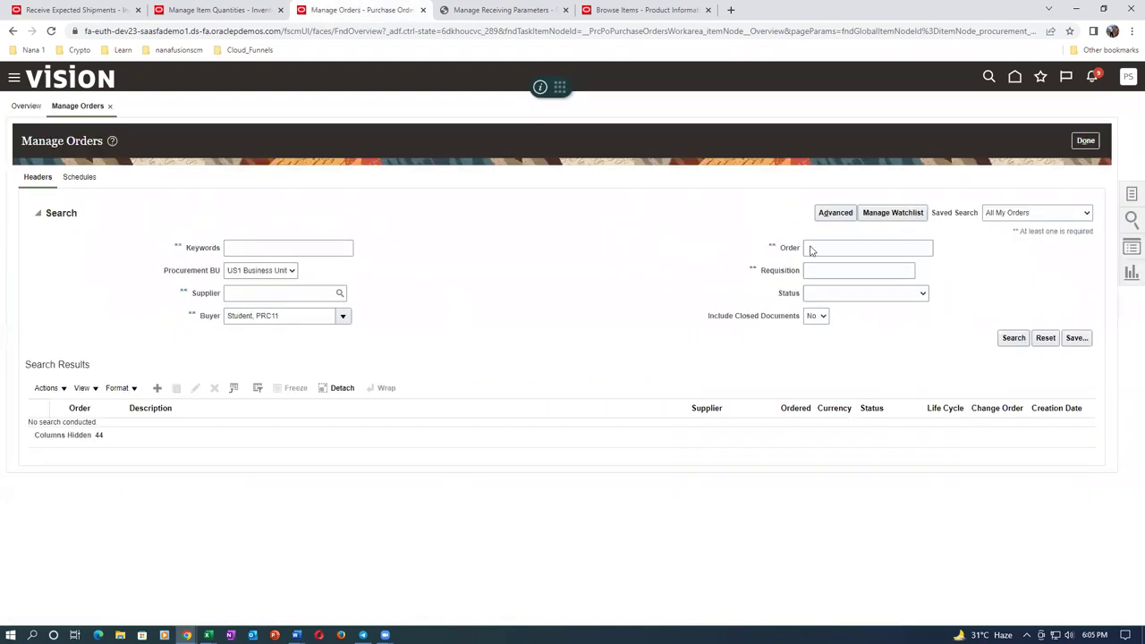
pyautogui.click(812, 248)
pyautogui.write('US164505')
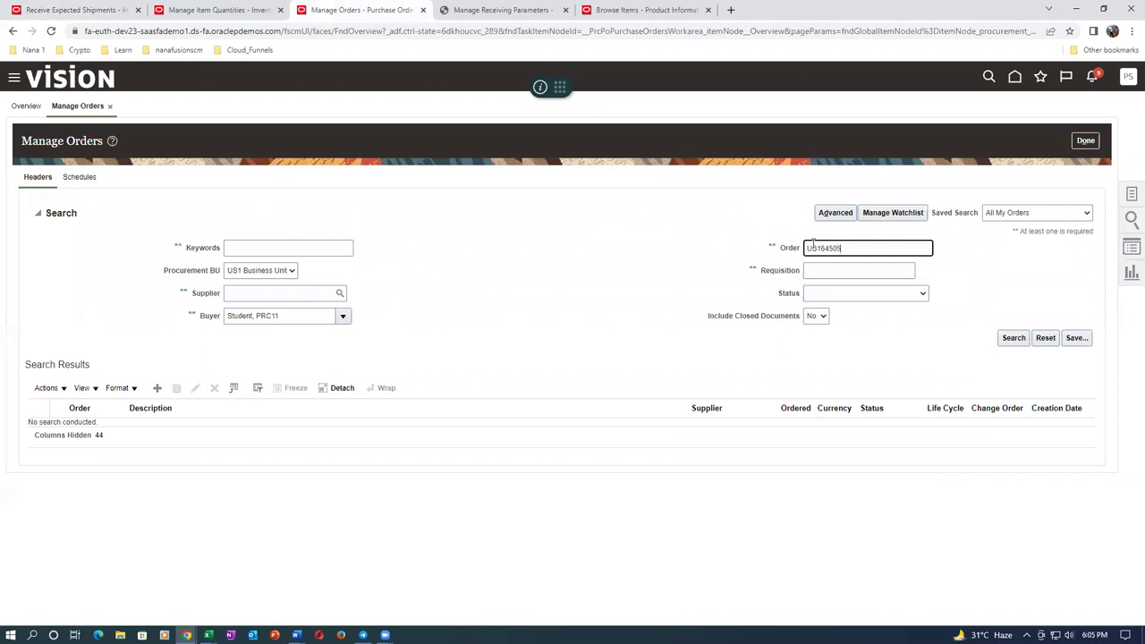
pyautogui.press('Tab')
pyautogui.click(1021, 341)
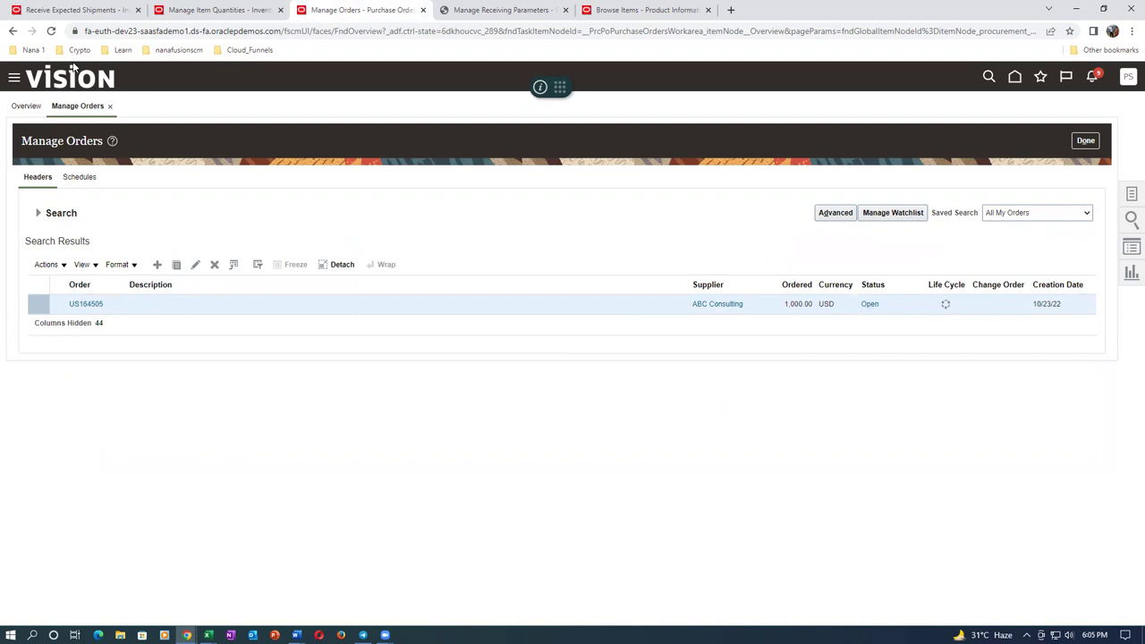
pyautogui.click(70, 12)
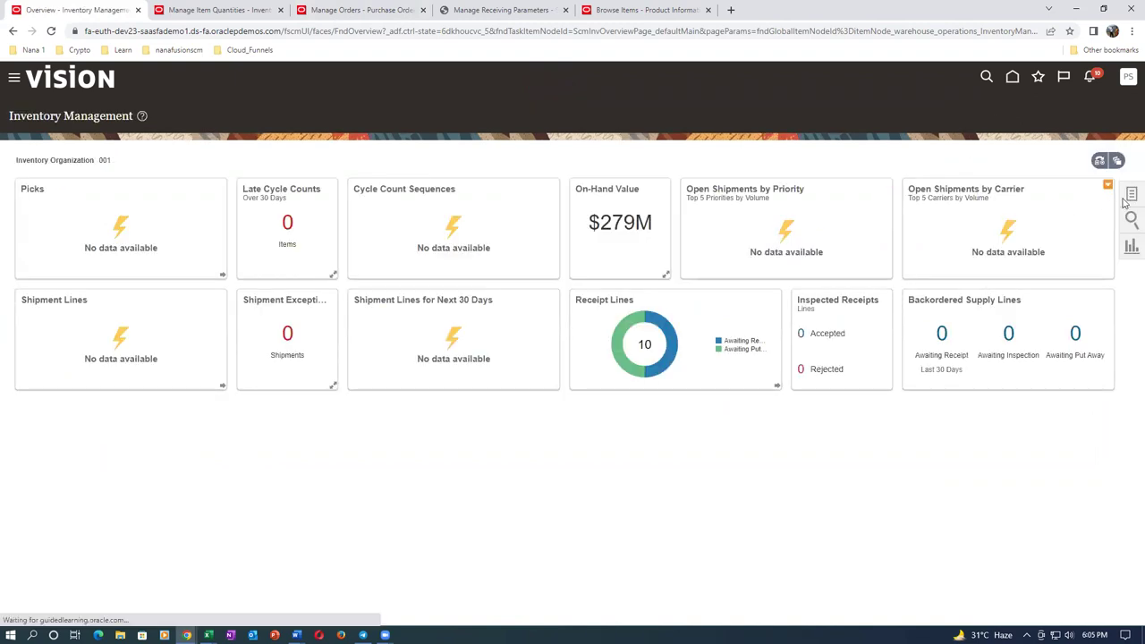
# Open Receive Expected Shipments and search for purchase order US164505's lines.
pyautogui.click(1126, 196)
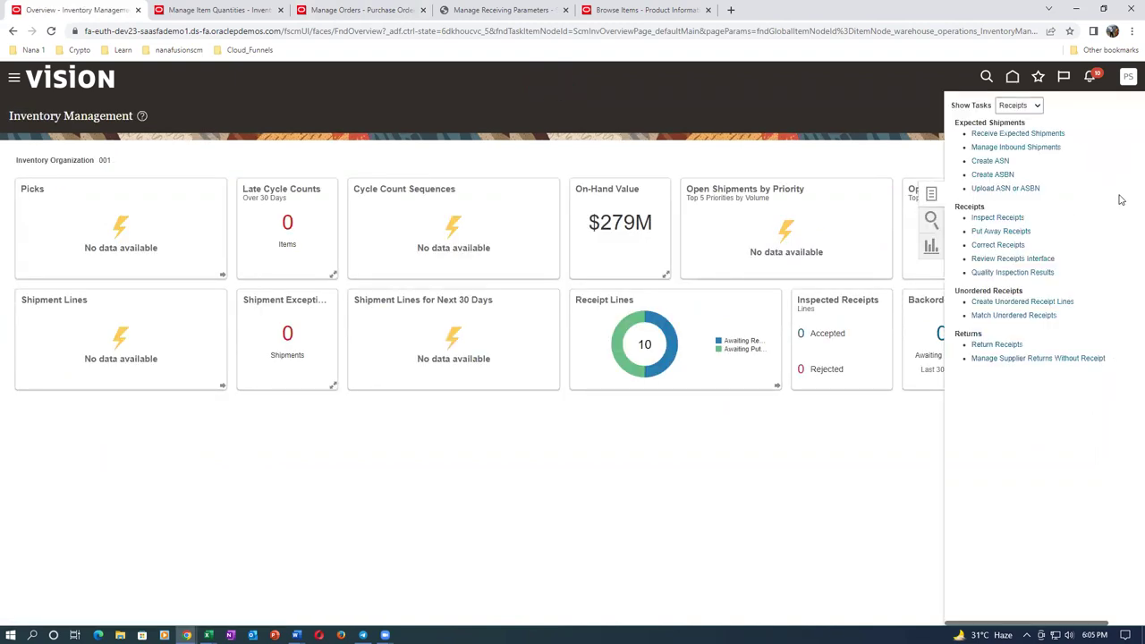
pyautogui.click(1011, 133)
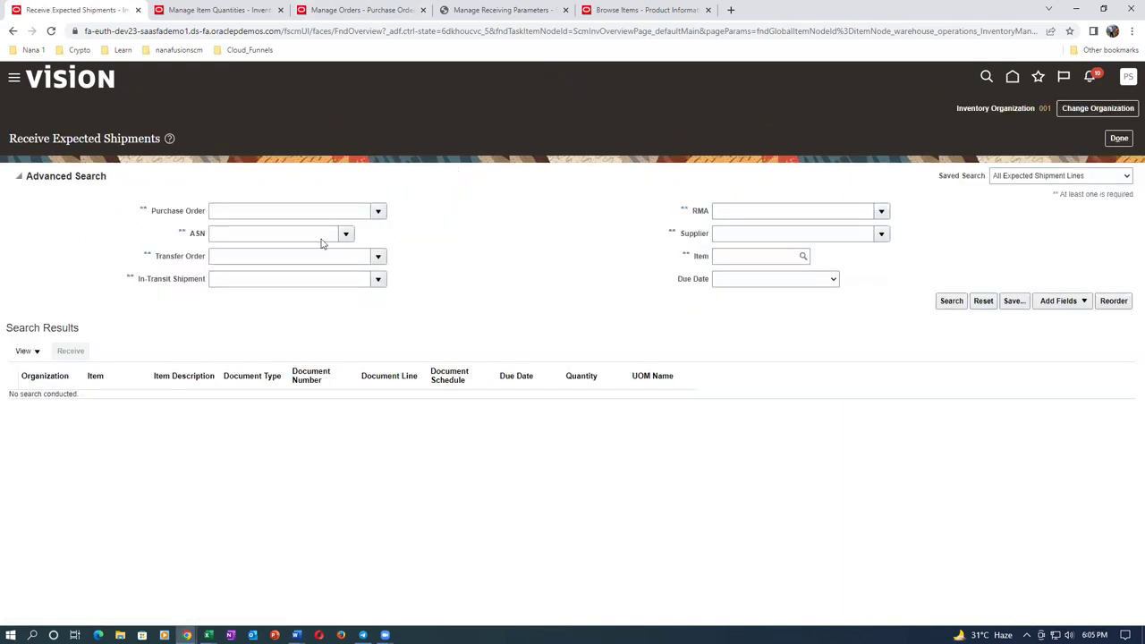
pyautogui.click(296, 212)
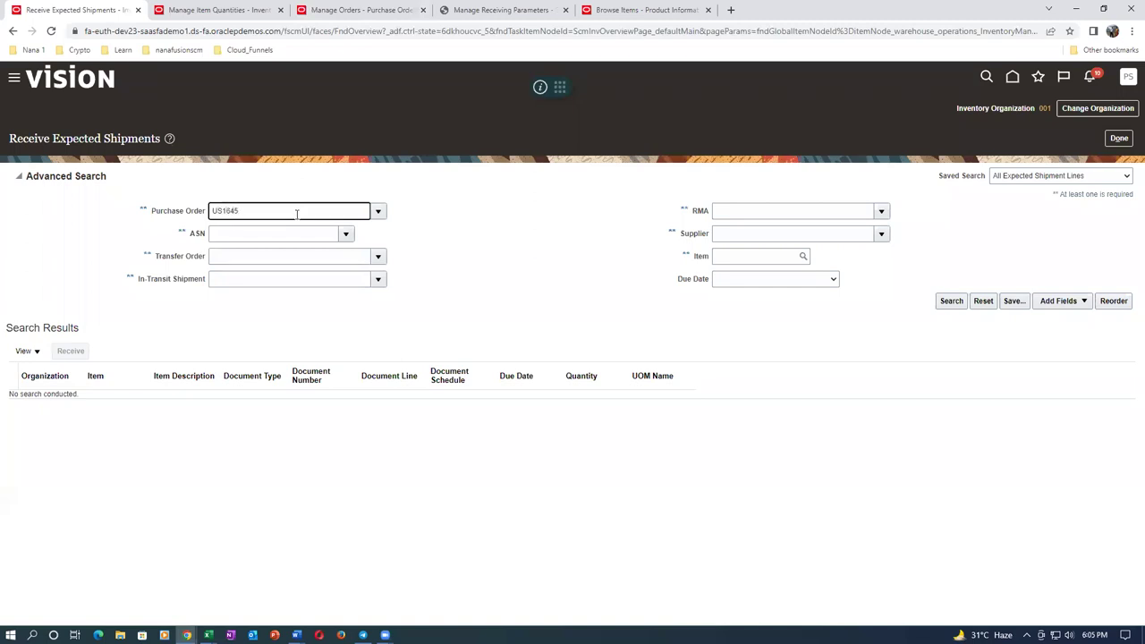
pyautogui.press('Tab')
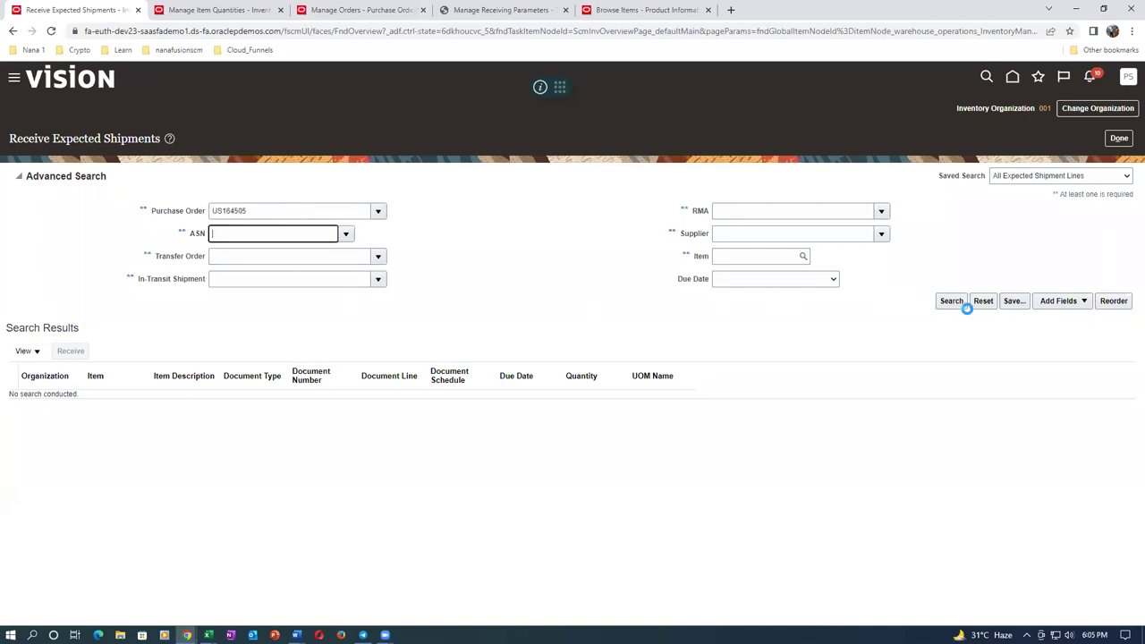
pyautogui.click(952, 301)
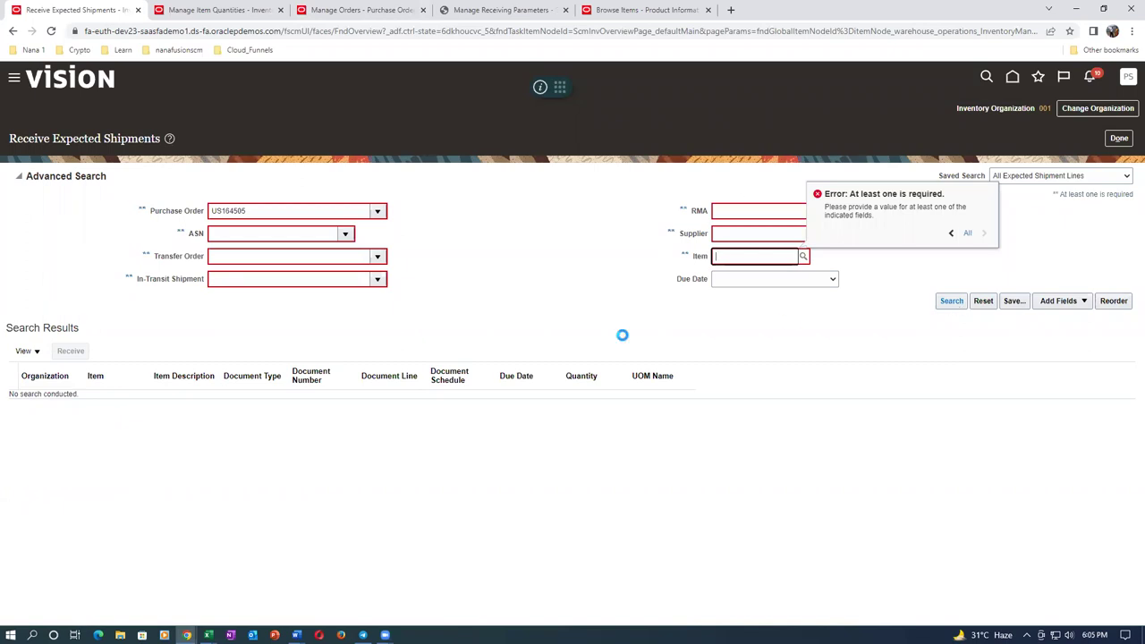
pyautogui.click(948, 303)
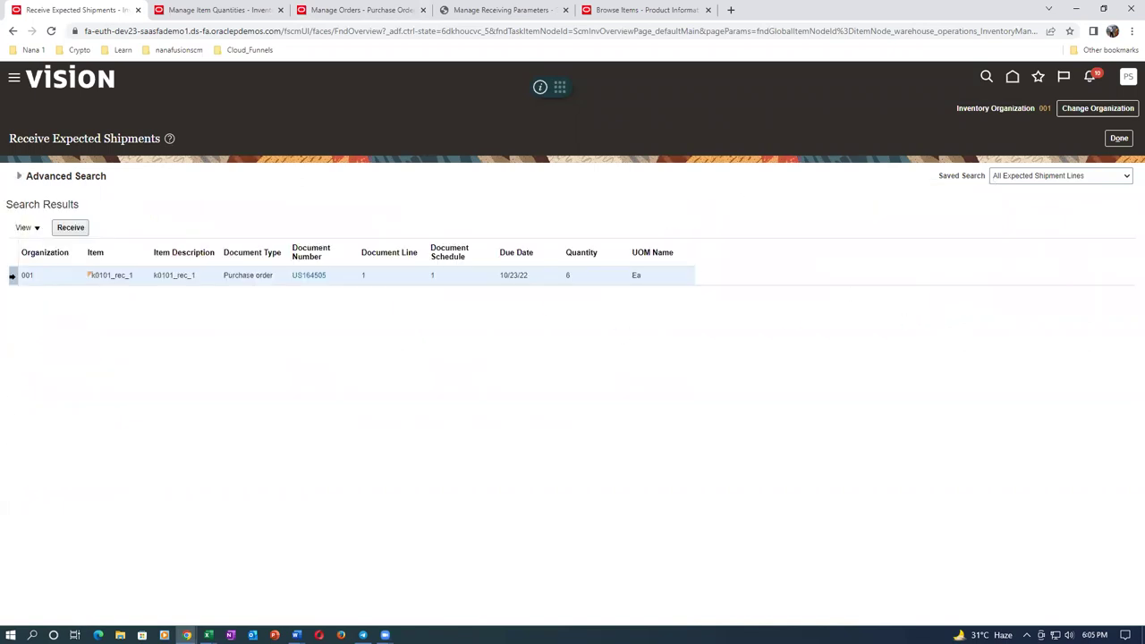
# Receive 1 Ea on the found line, creating and submitting receipt 52159.
pyautogui.click(75, 227)
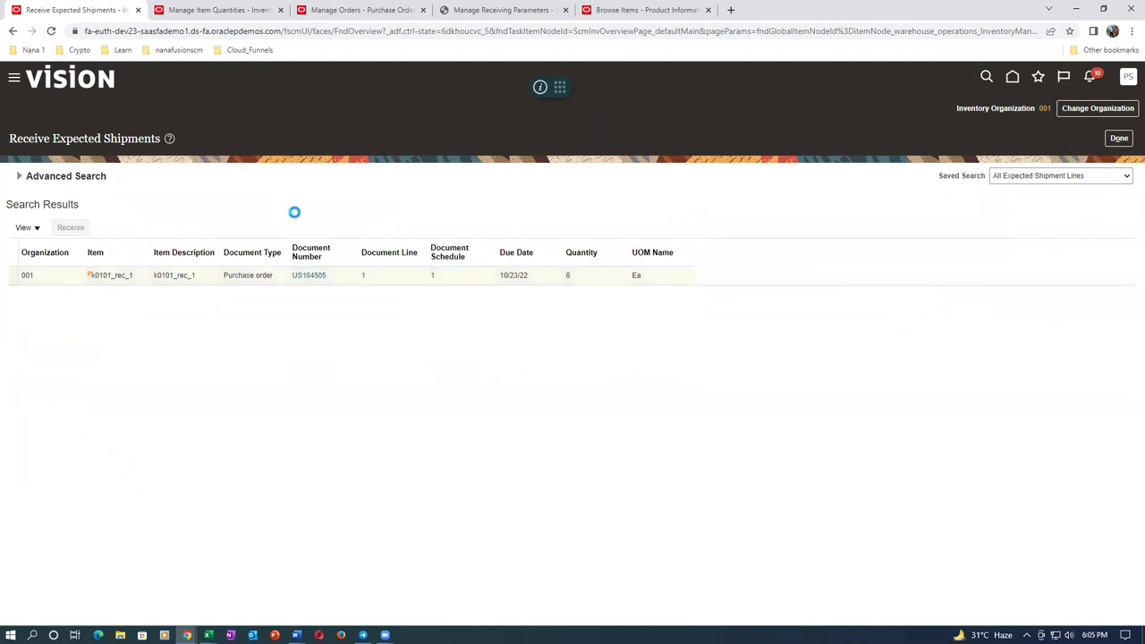
pyautogui.click(282, 238)
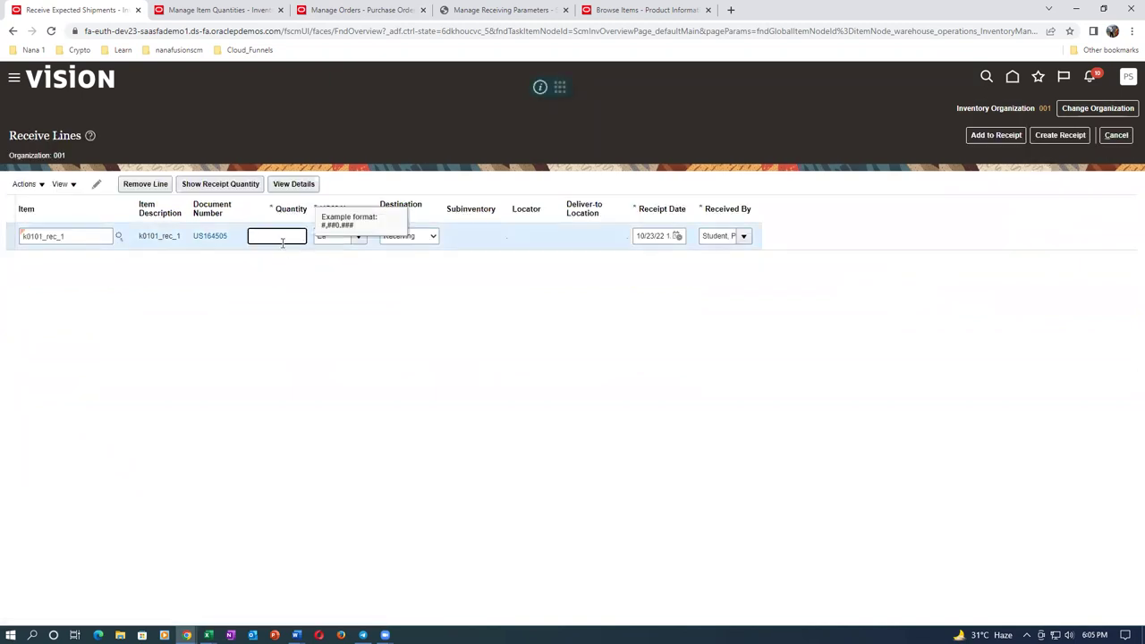
pyautogui.write('1')
pyautogui.press('Tab')
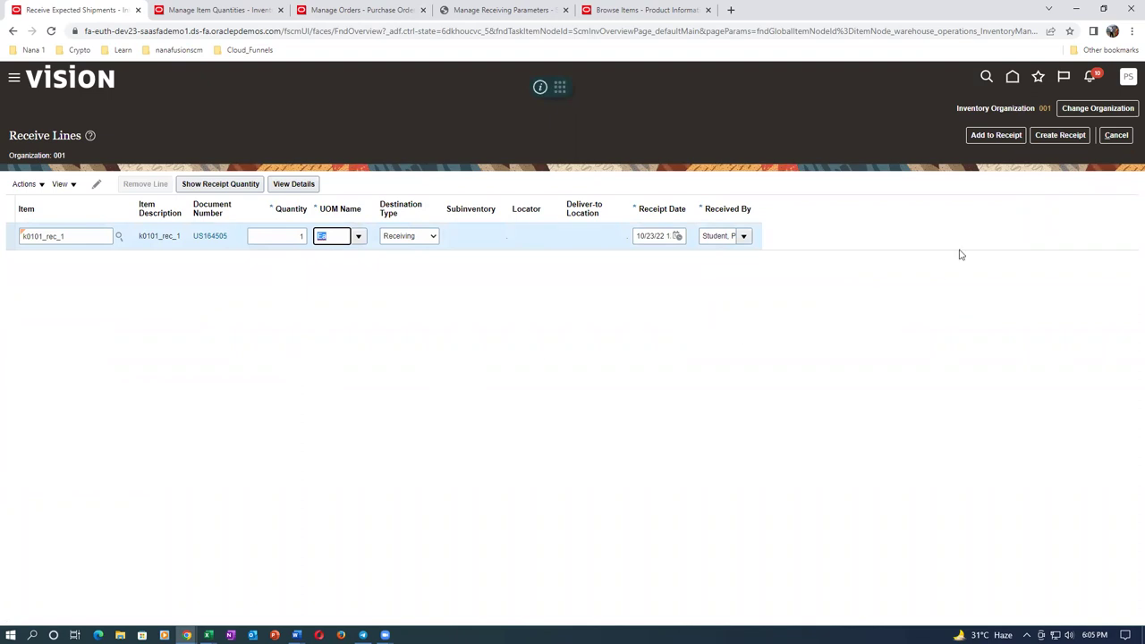
pyautogui.click(1058, 137)
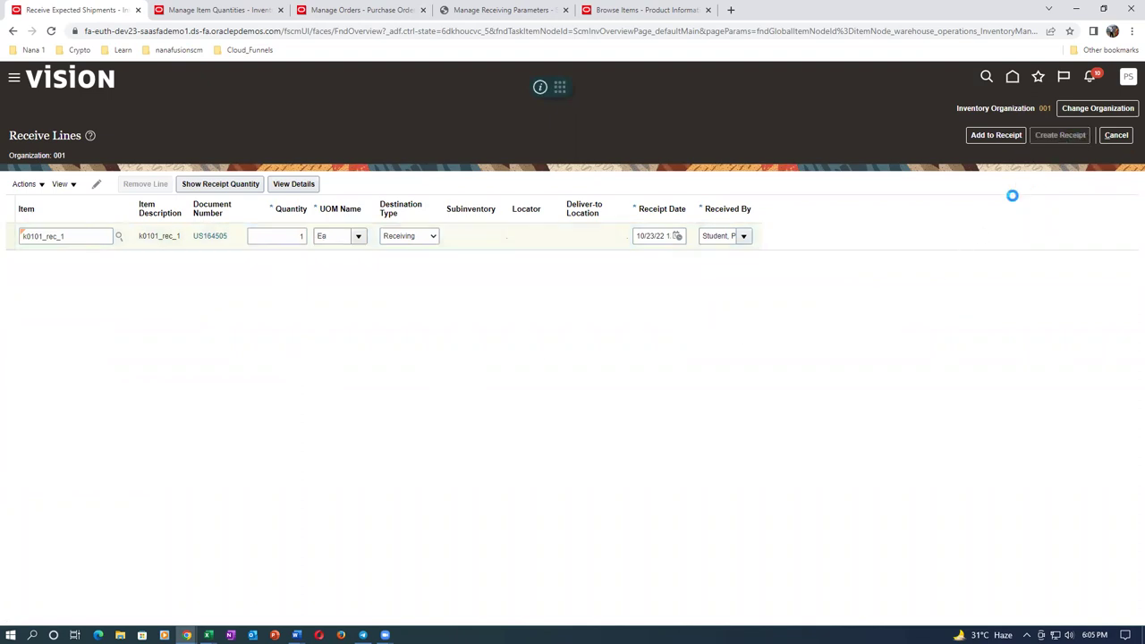
pyautogui.click(1074, 135)
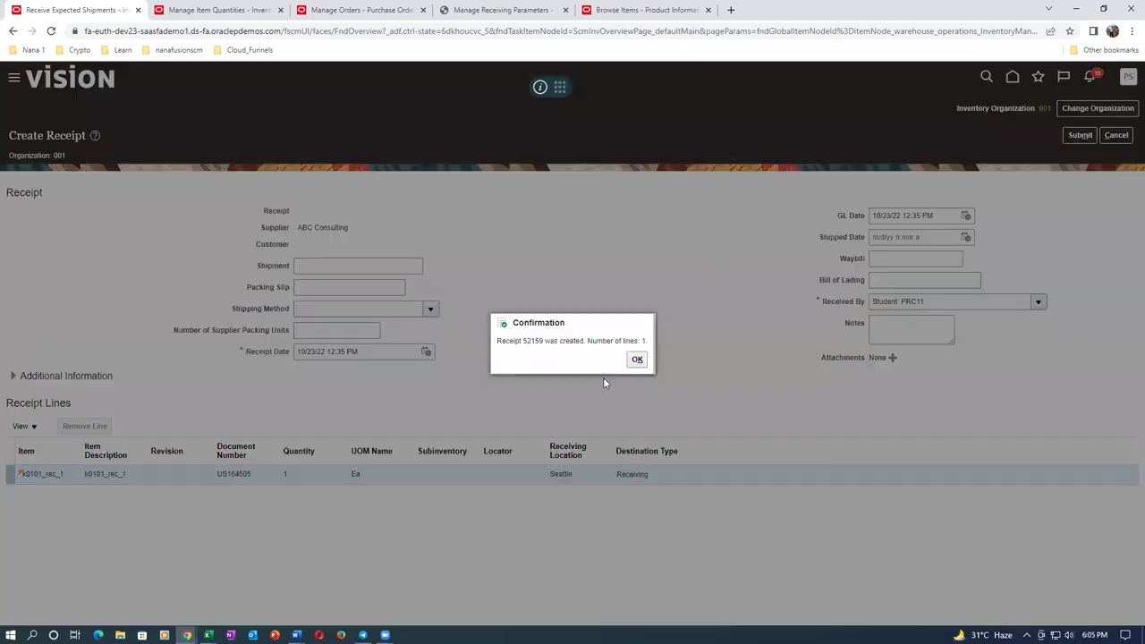
pyautogui.click(636, 360)
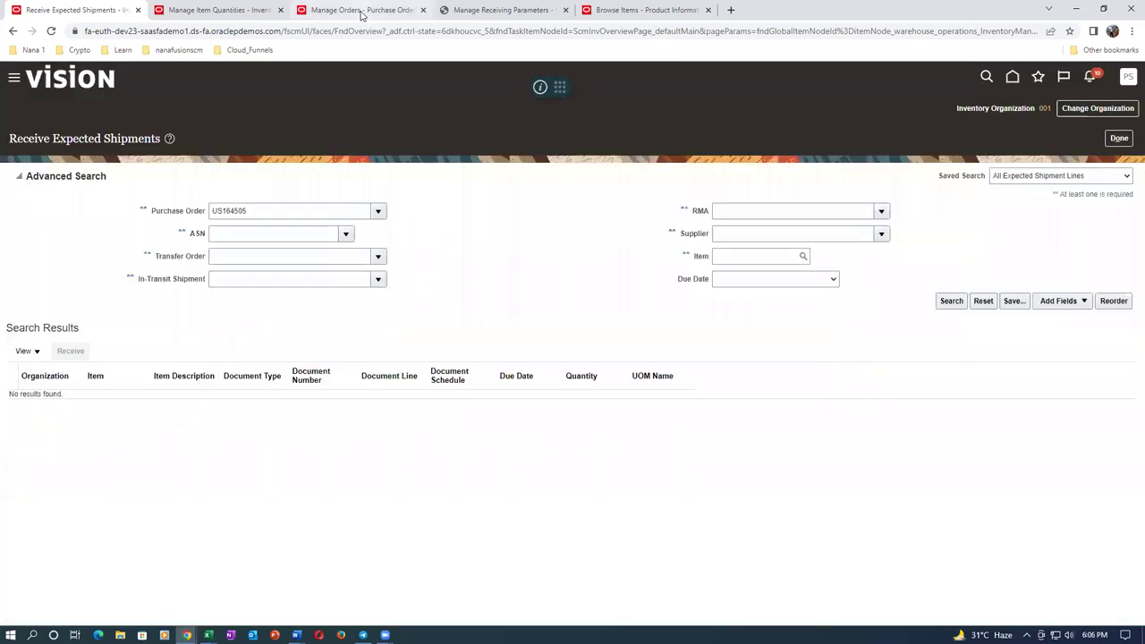
pyautogui.click(361, 11)
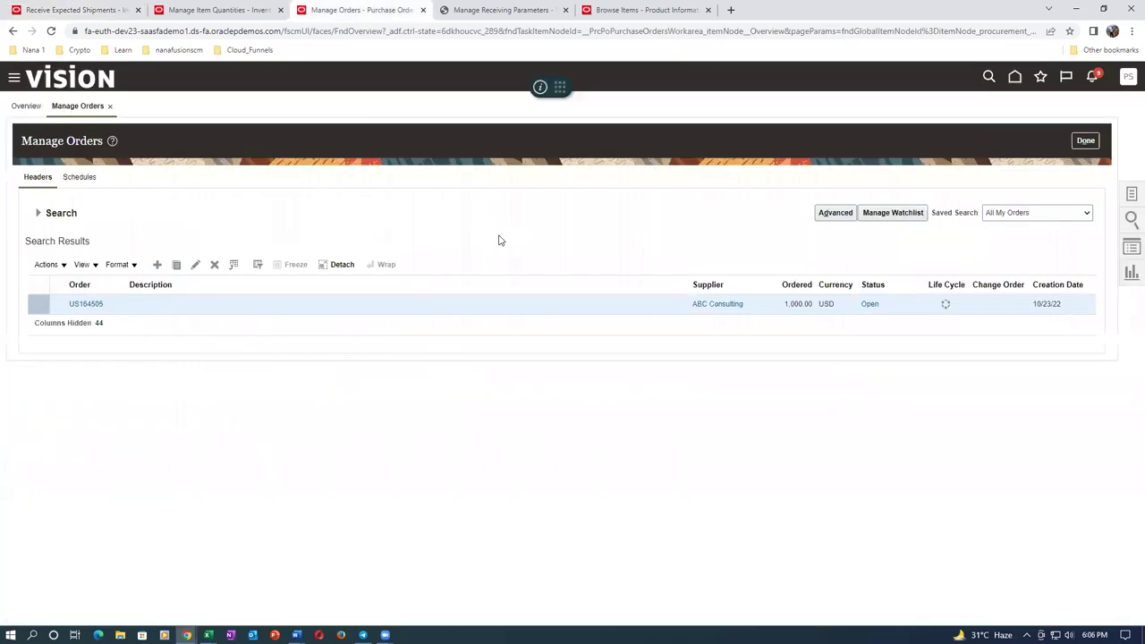
# Re-run the order search to see US164505 Closed for Receiving, then return to expected shipments.
pyautogui.click(38, 214)
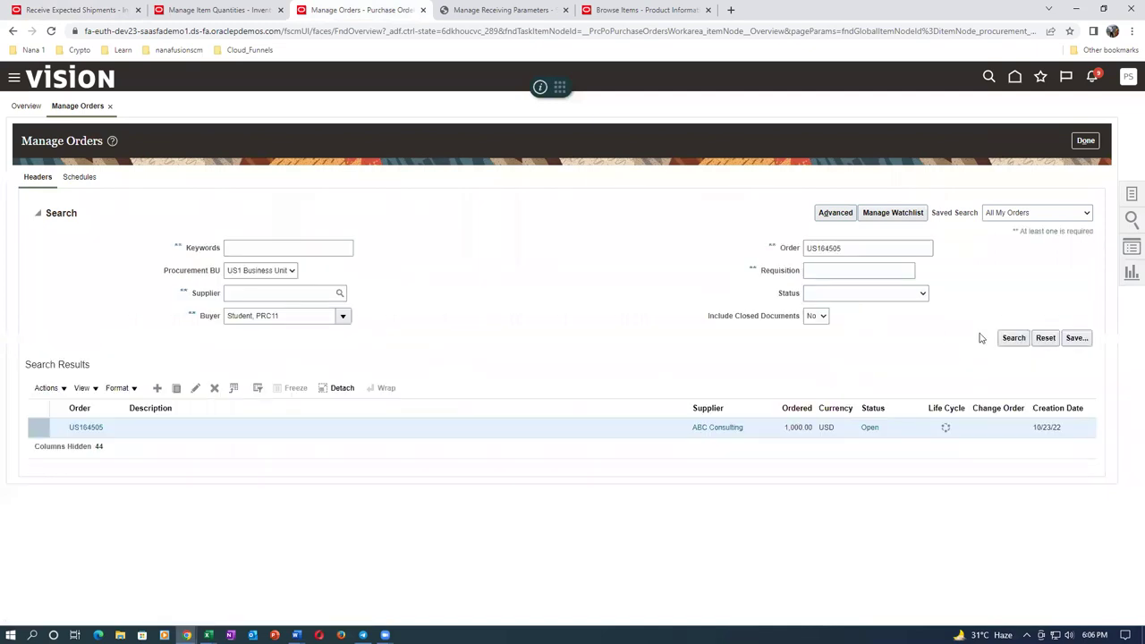
pyautogui.click(1015, 339)
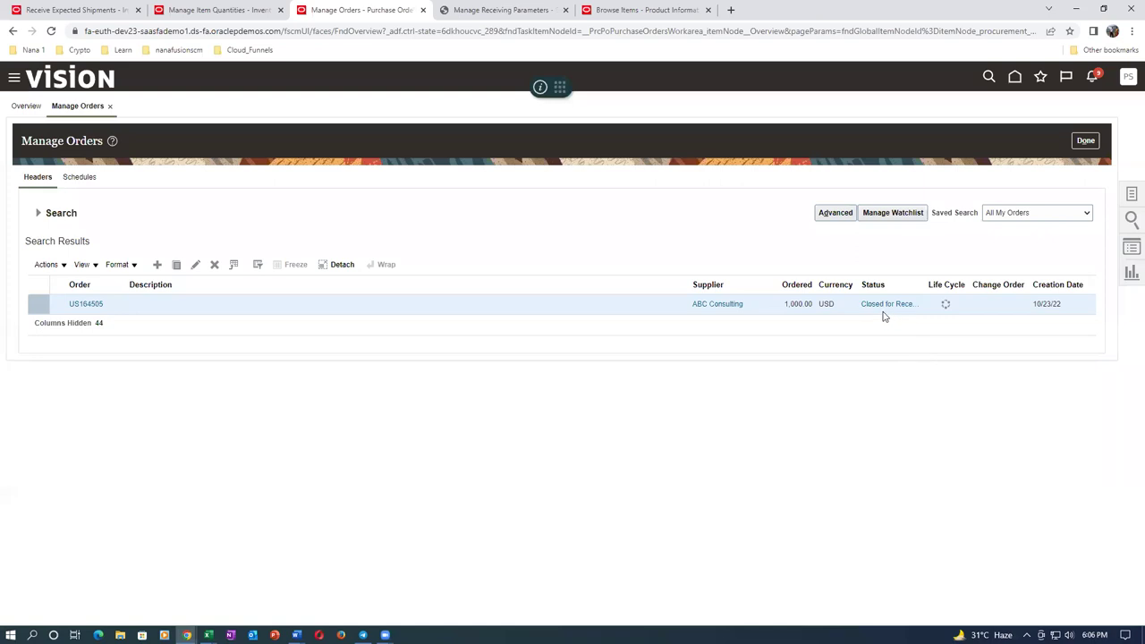
pyautogui.click(45, 8)
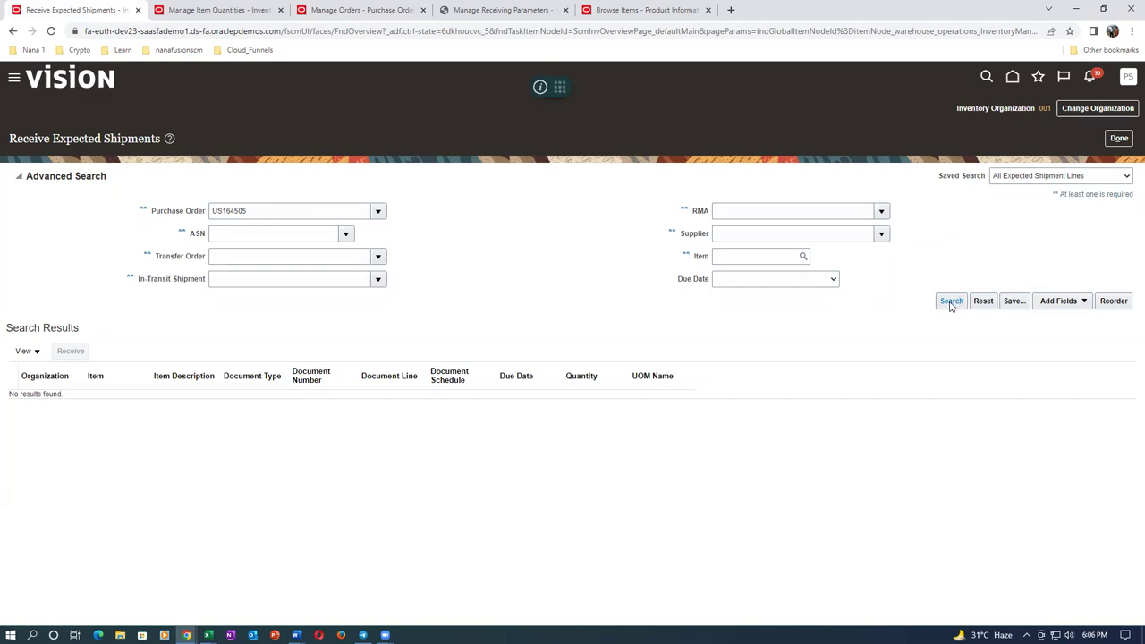
# Enable 'Include closed purchase orders for receipts', save the parameters, and rerun the US164505 shipment search.
pyautogui.click(477, 15)
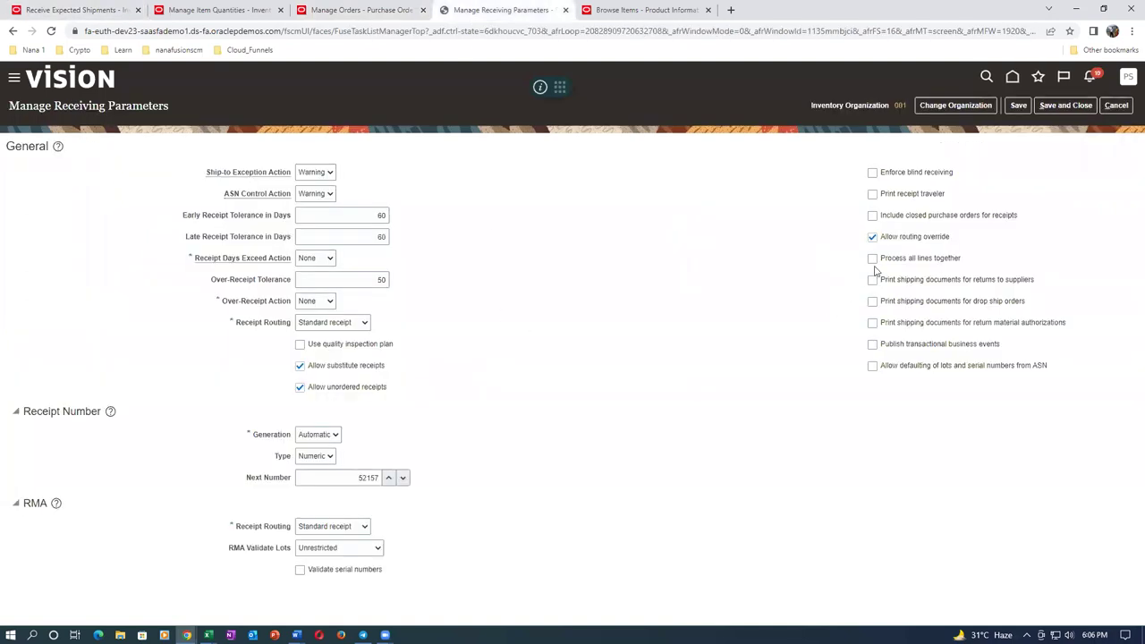
pyautogui.click(872, 215)
pyautogui.click(1055, 106)
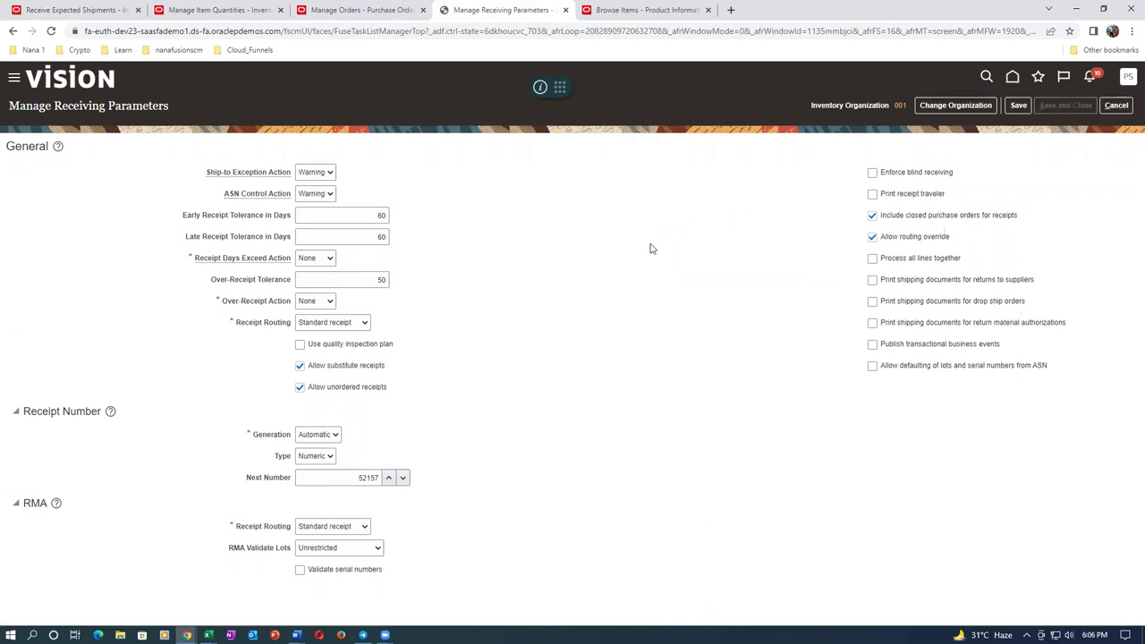
pyautogui.click(58, 10)
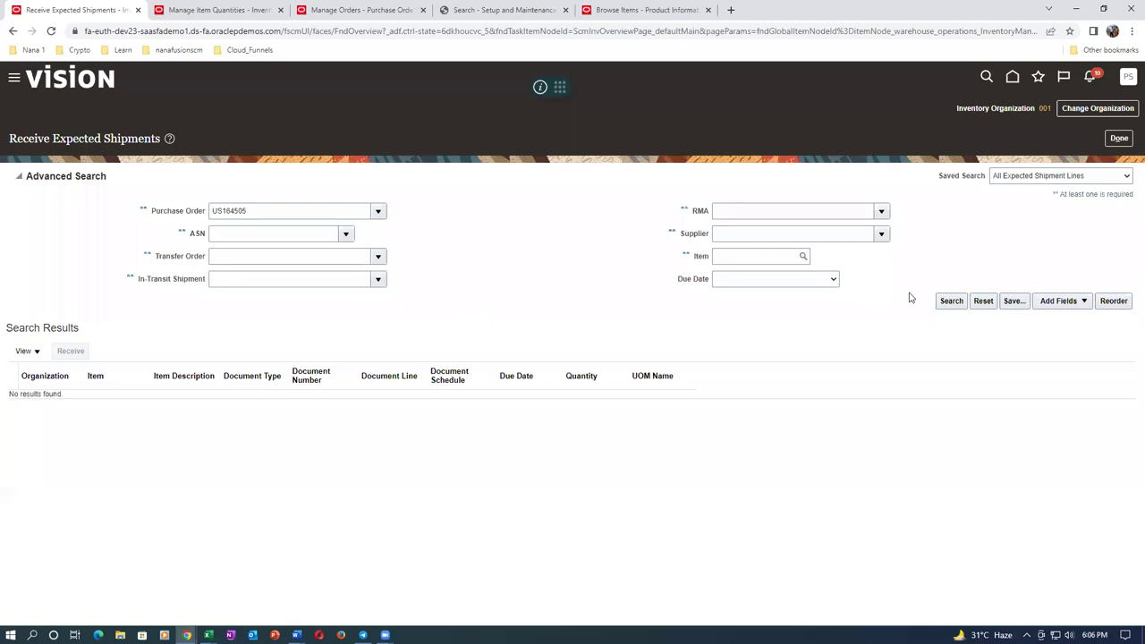
pyautogui.click(954, 304)
# Leave Receive Expected Shipments and return via Home and Favorites to the INV Overview.
pyautogui.click(1049, 301)
pyautogui.click(1123, 139)
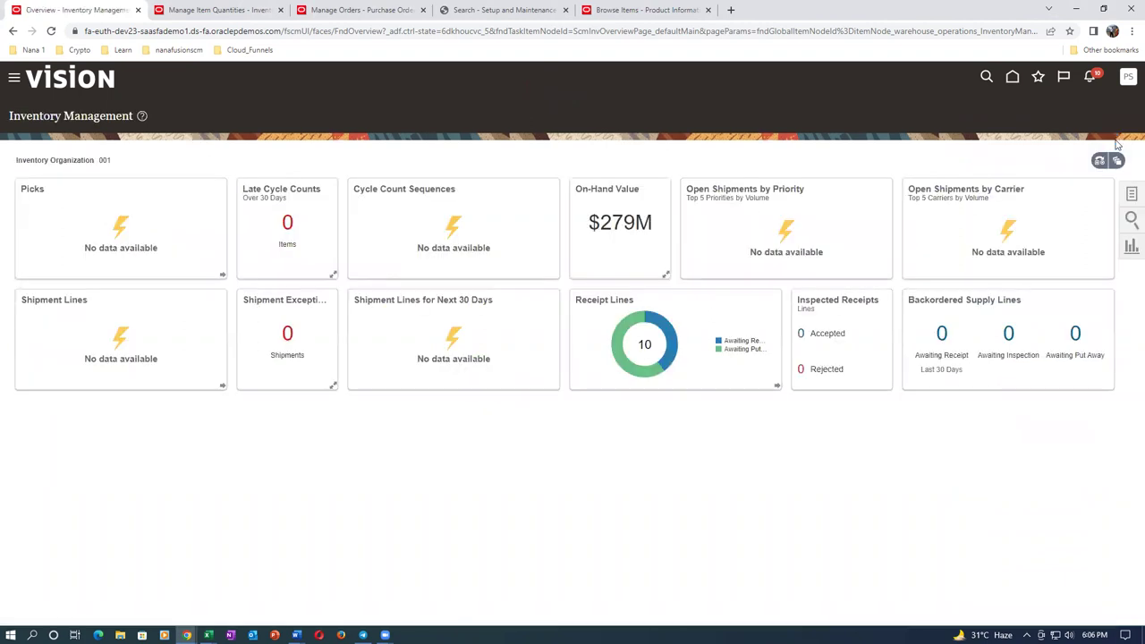
pyautogui.click(1011, 79)
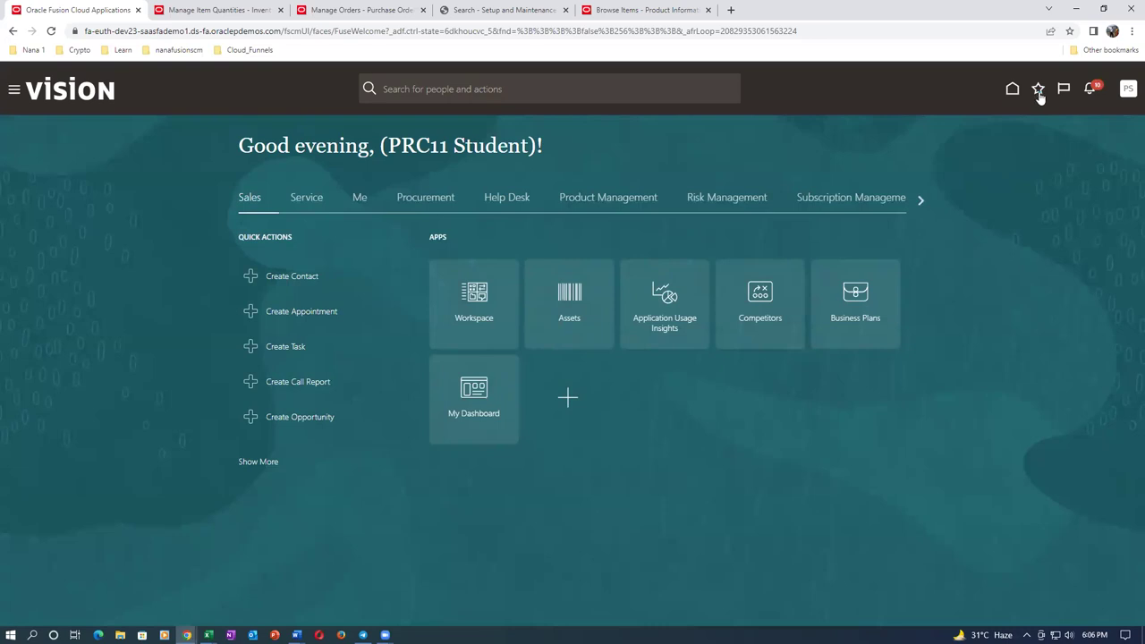
pyautogui.click(1037, 88)
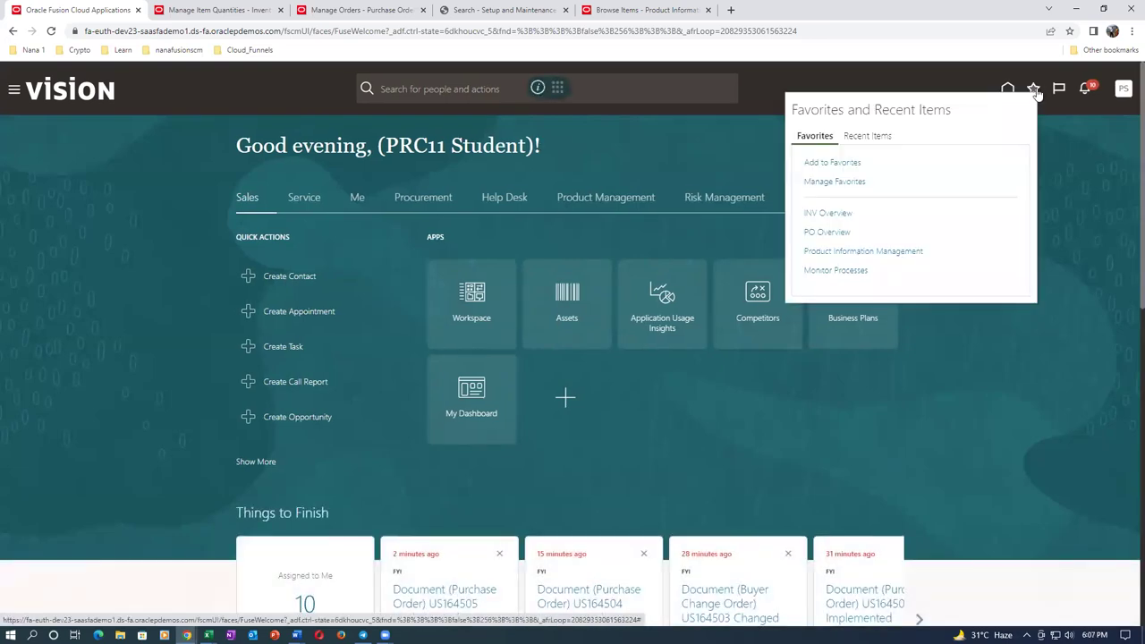
pyautogui.click(825, 214)
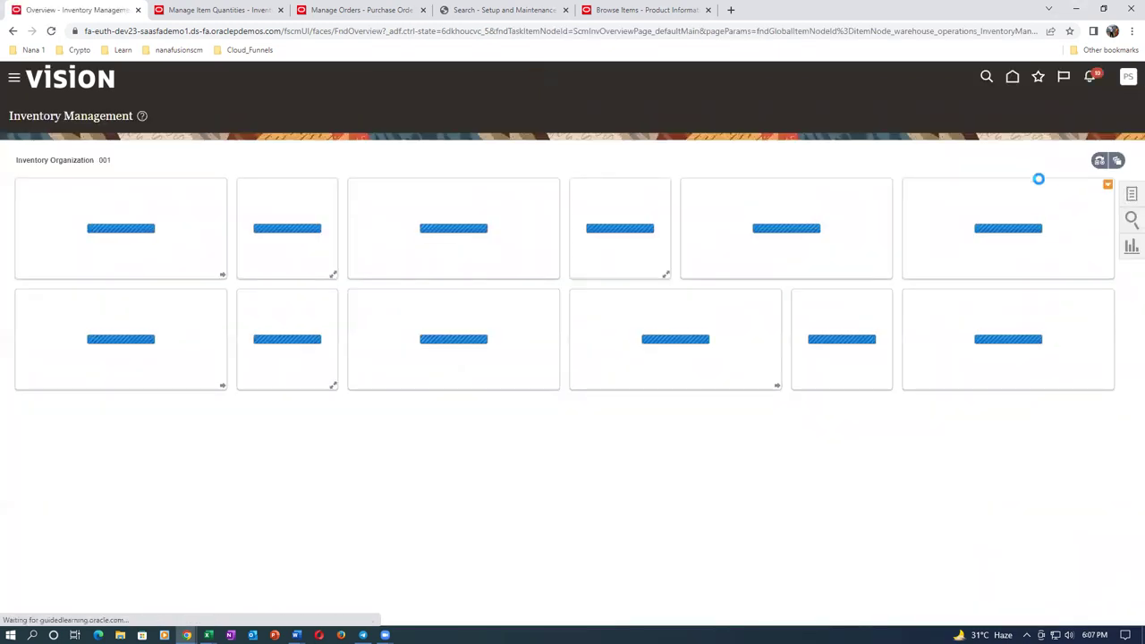
# Reopen Receive Expected Shipments and enter purchase order US164505.
pyautogui.click(1116, 160)
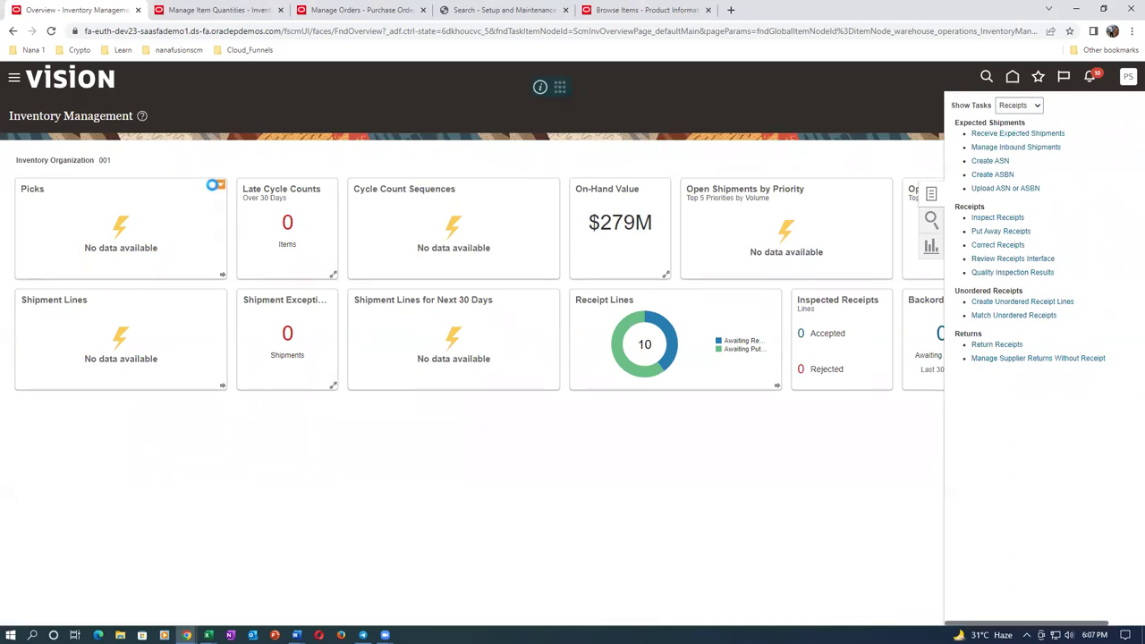
pyautogui.click(221, 208)
pyautogui.write('US')
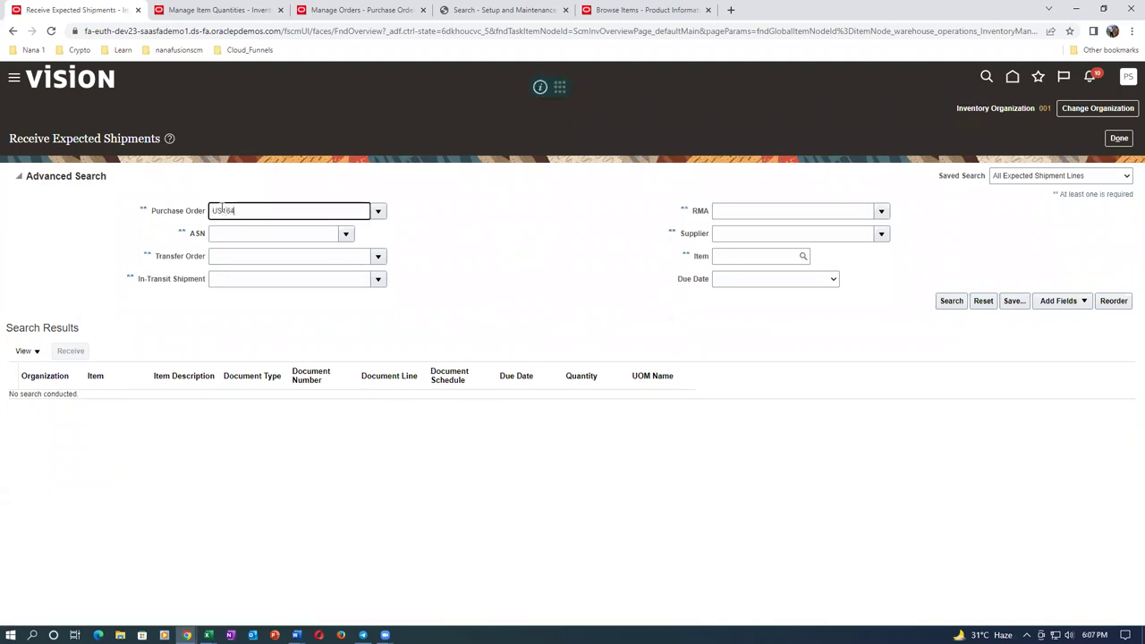
pyautogui.write('164505')
# Search expected shipments for US164505 with the 'Include closed purchase orders' criterion added and checked.
pyautogui.press('Tab')
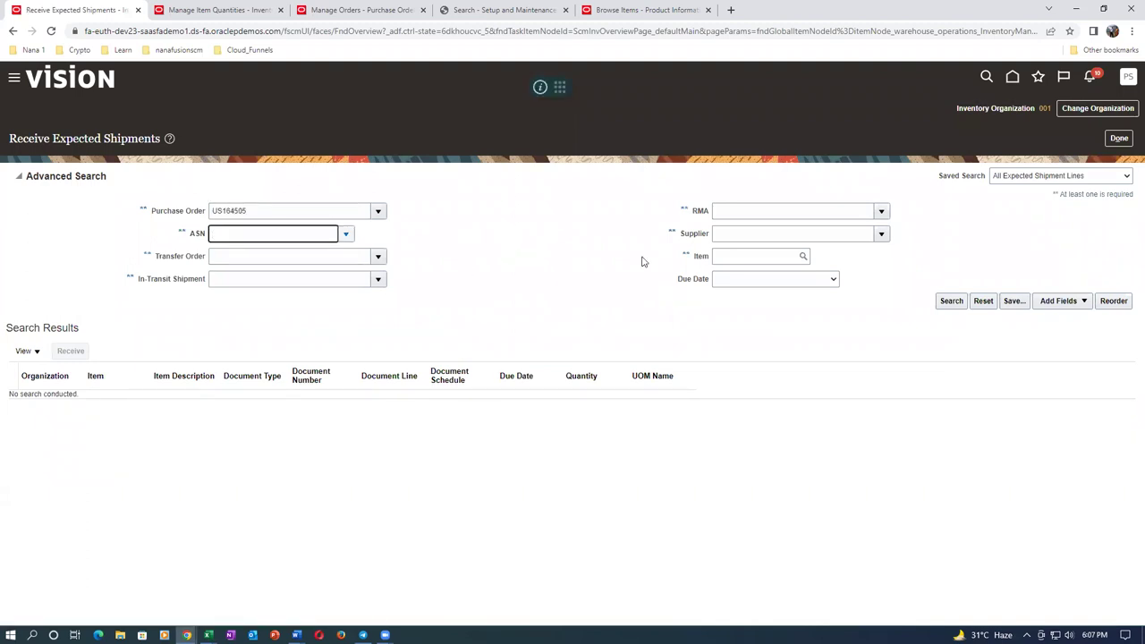
pyautogui.click(1059, 302)
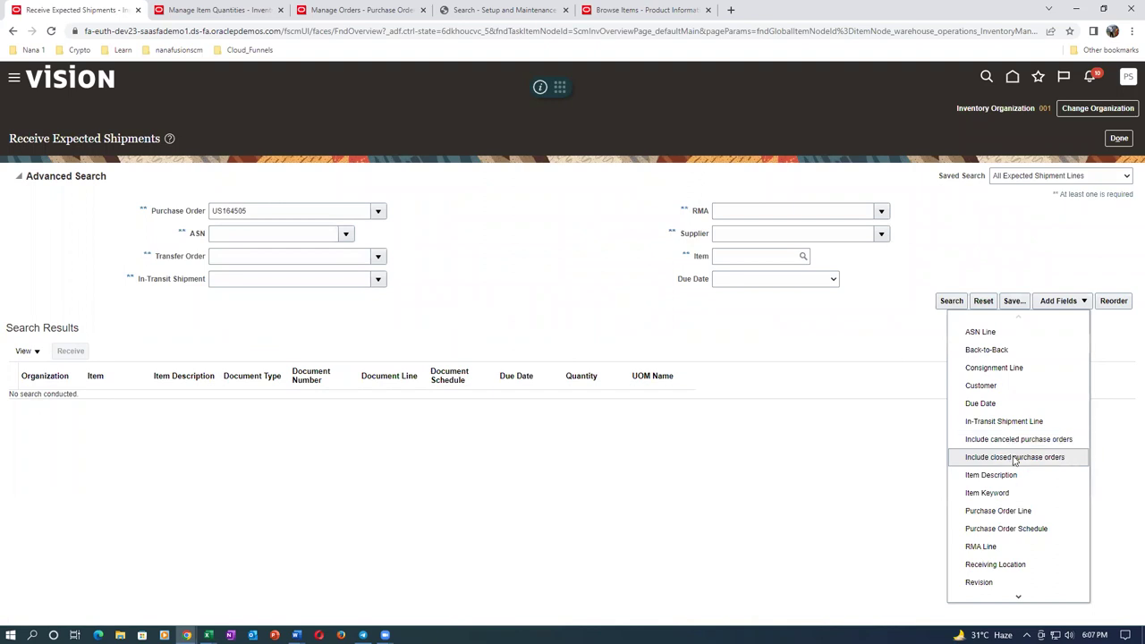
pyautogui.click(1014, 458)
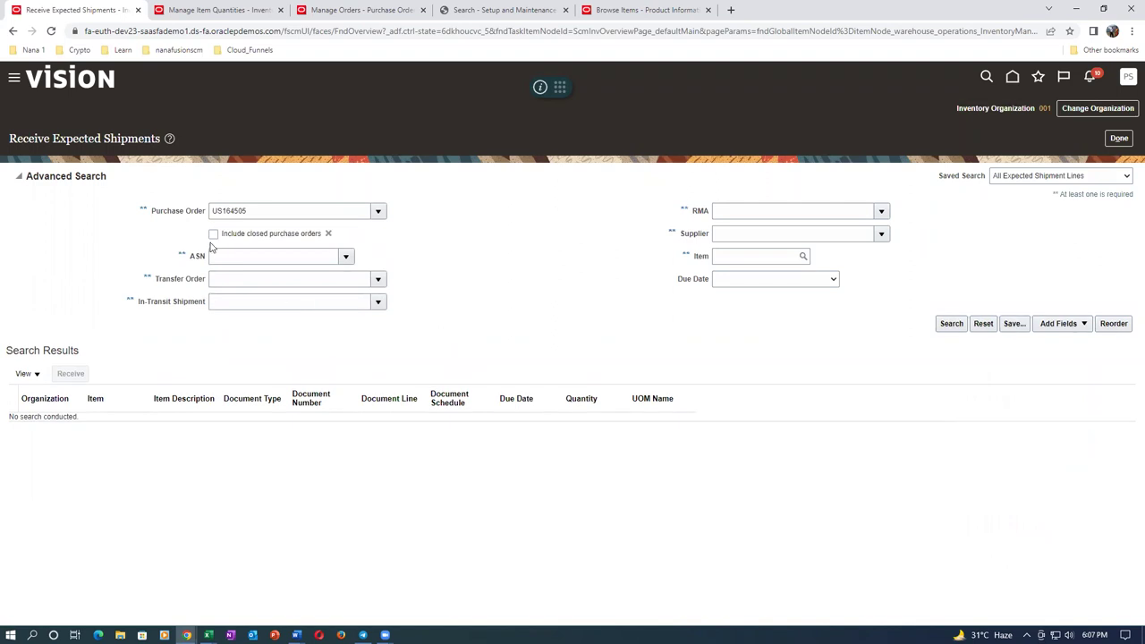
pyautogui.click(213, 235)
pyautogui.click(950, 320)
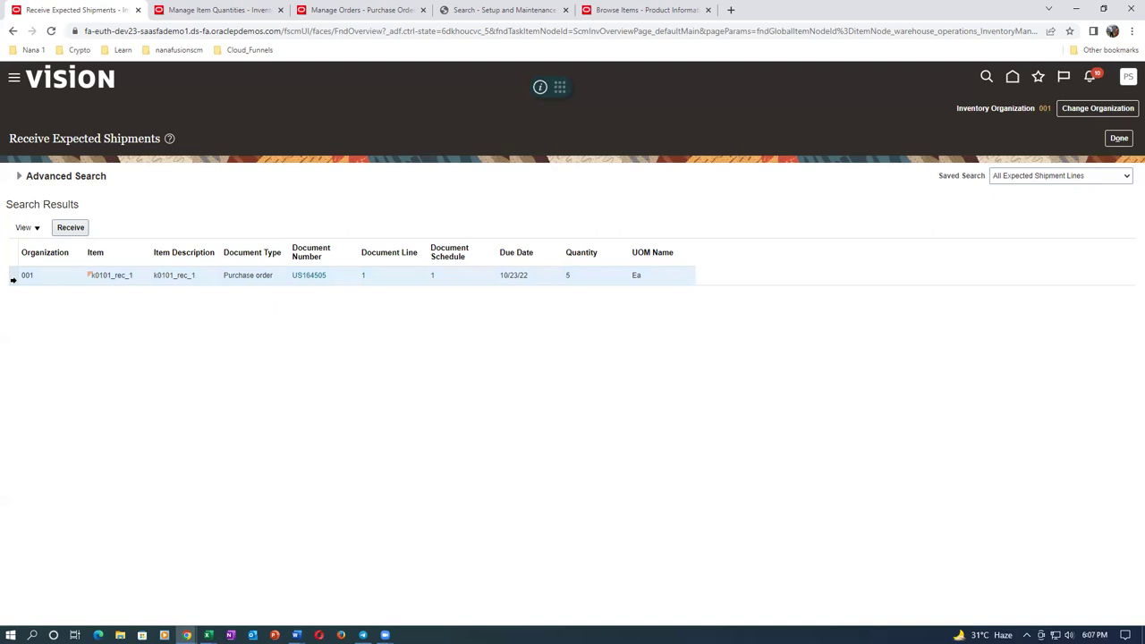
# Start receiving the remaining k0101_rec_1 line and change its receipt quantity to 2.
pyautogui.click(71, 227)
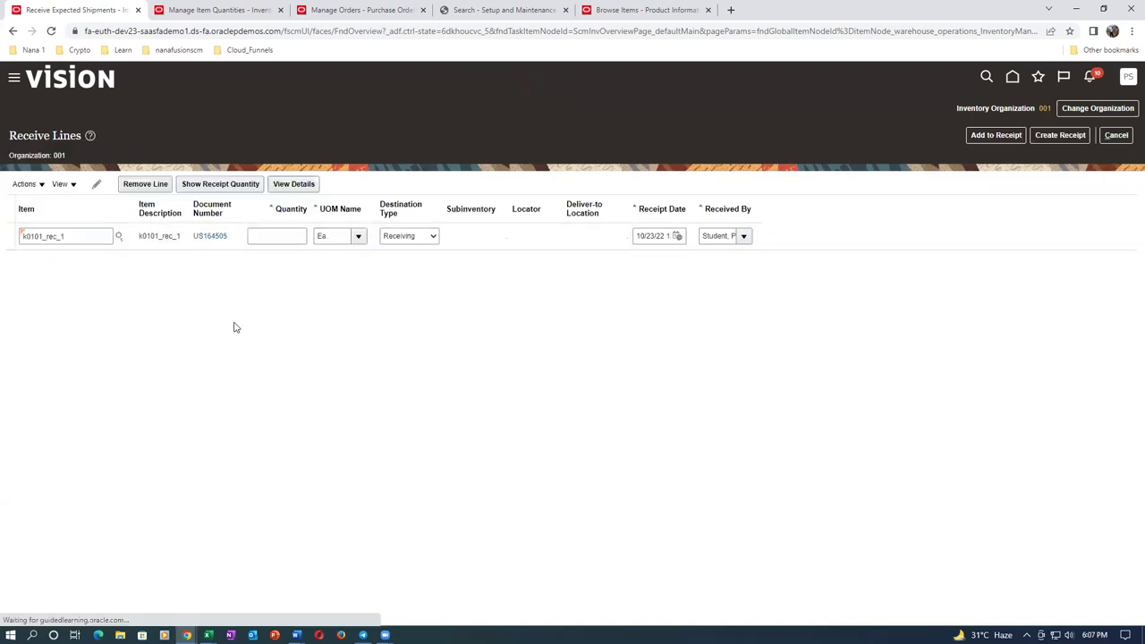
pyautogui.click(228, 186)
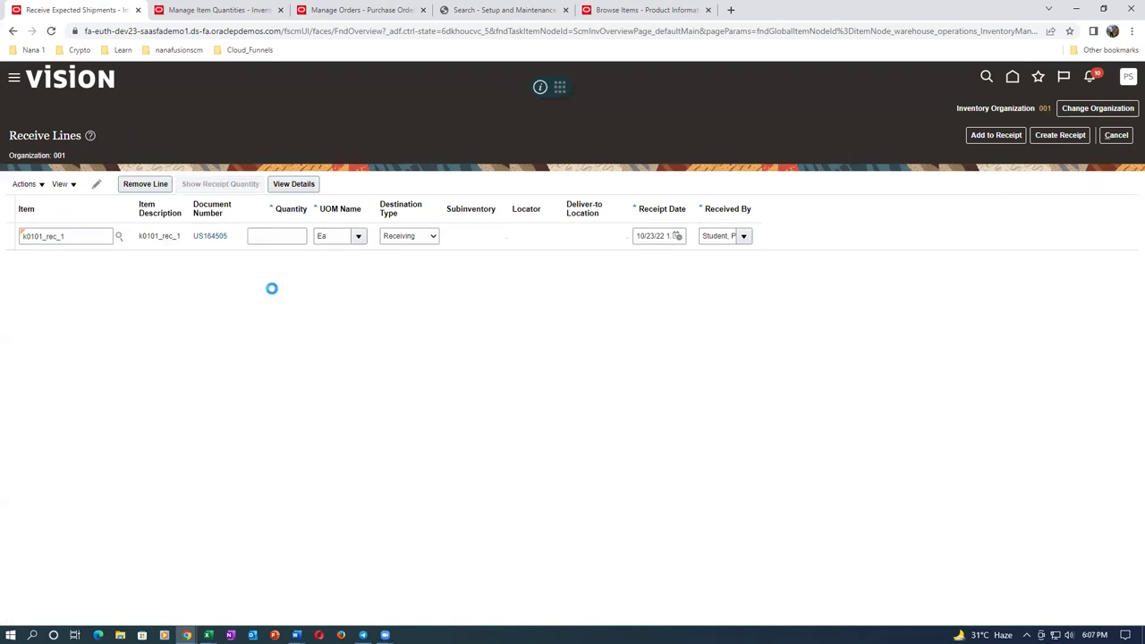
pyautogui.doubleClick(300, 236)
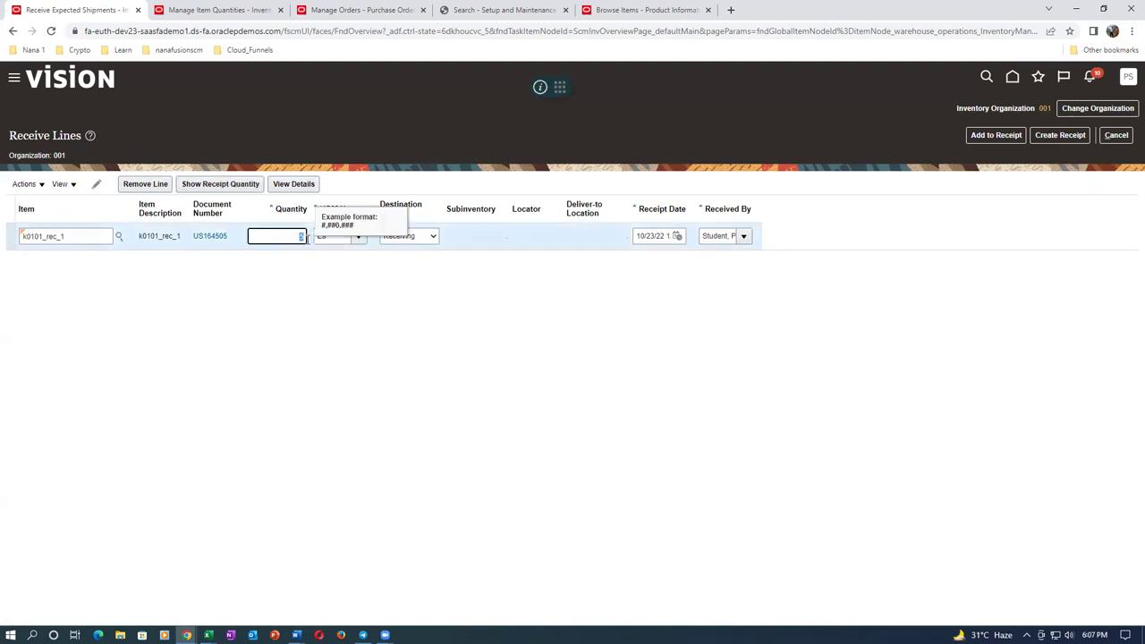
pyautogui.write('2')
pyautogui.press('Tab')
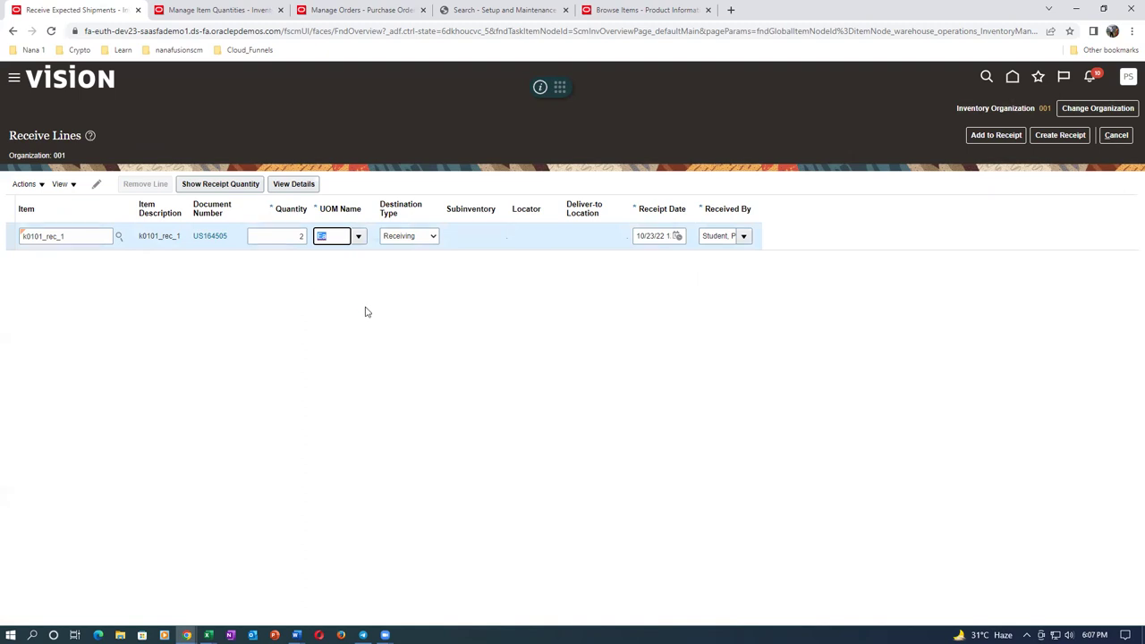
# Create and submit the receipt, confirming receipt 52160 for 2 Ea.
pyautogui.click(1059, 135)
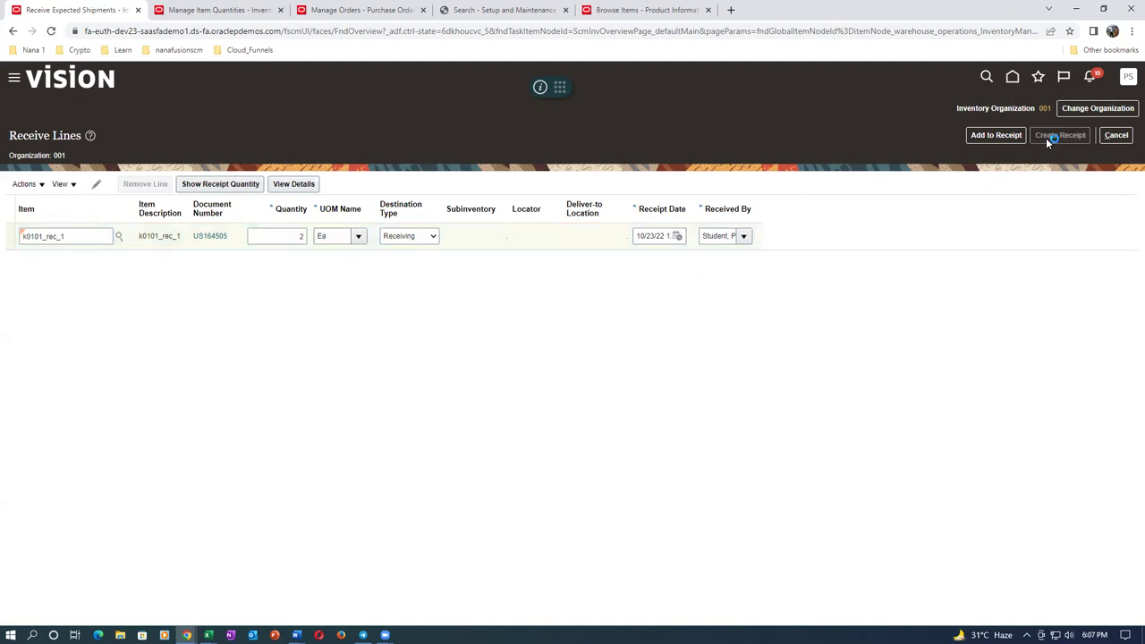
pyautogui.click(1068, 137)
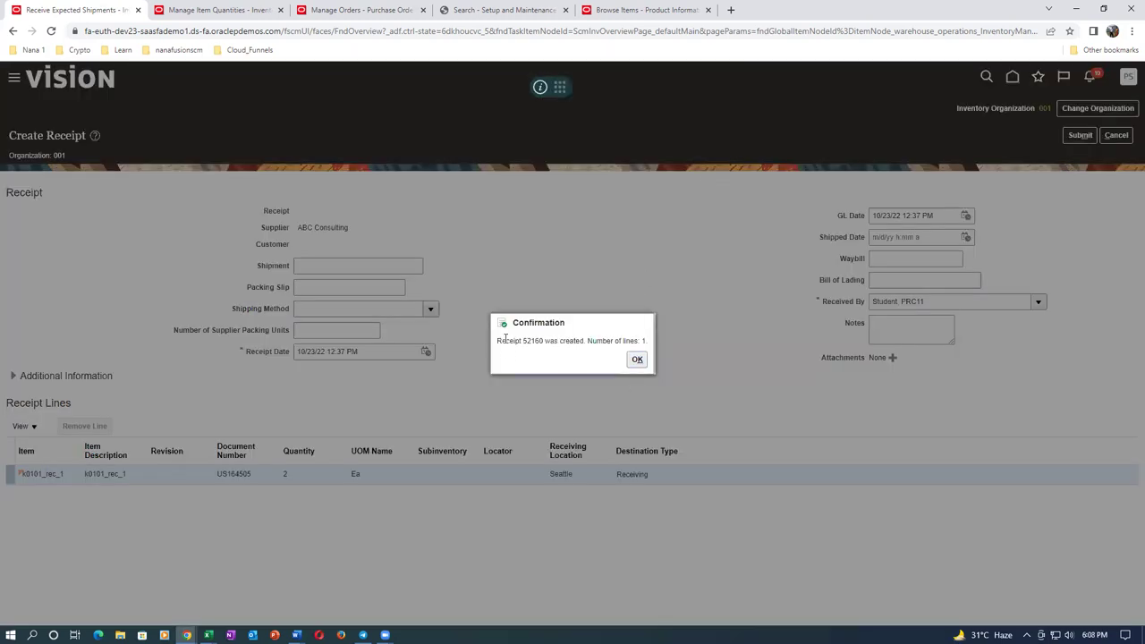
pyautogui.moveTo(517, 343); pyautogui.dragTo(564, 344)
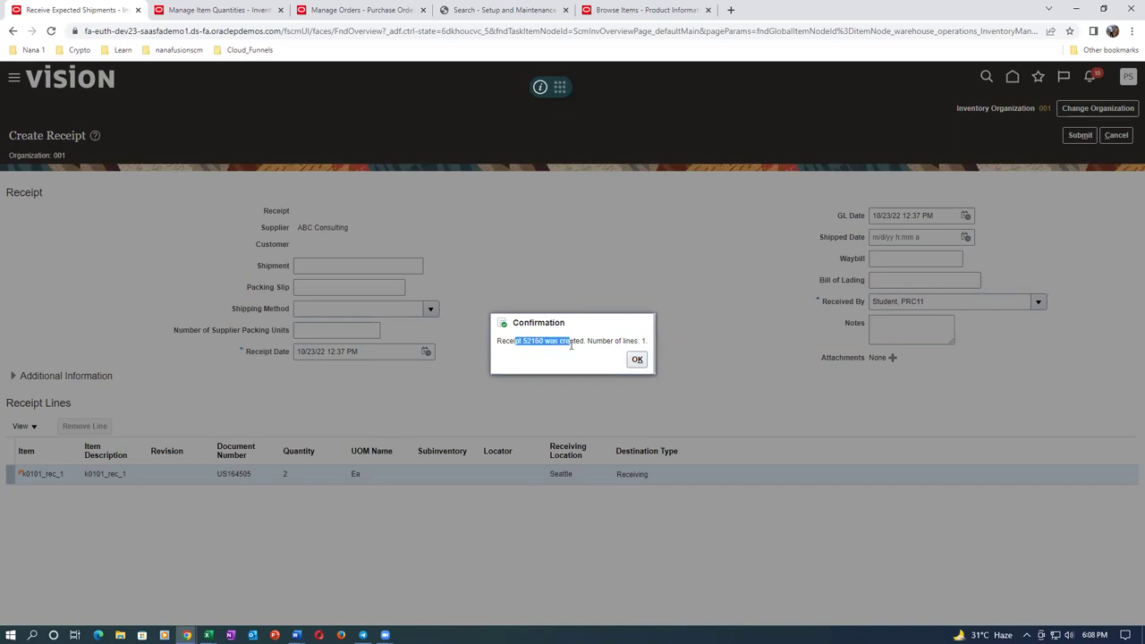
pyautogui.click(637, 360)
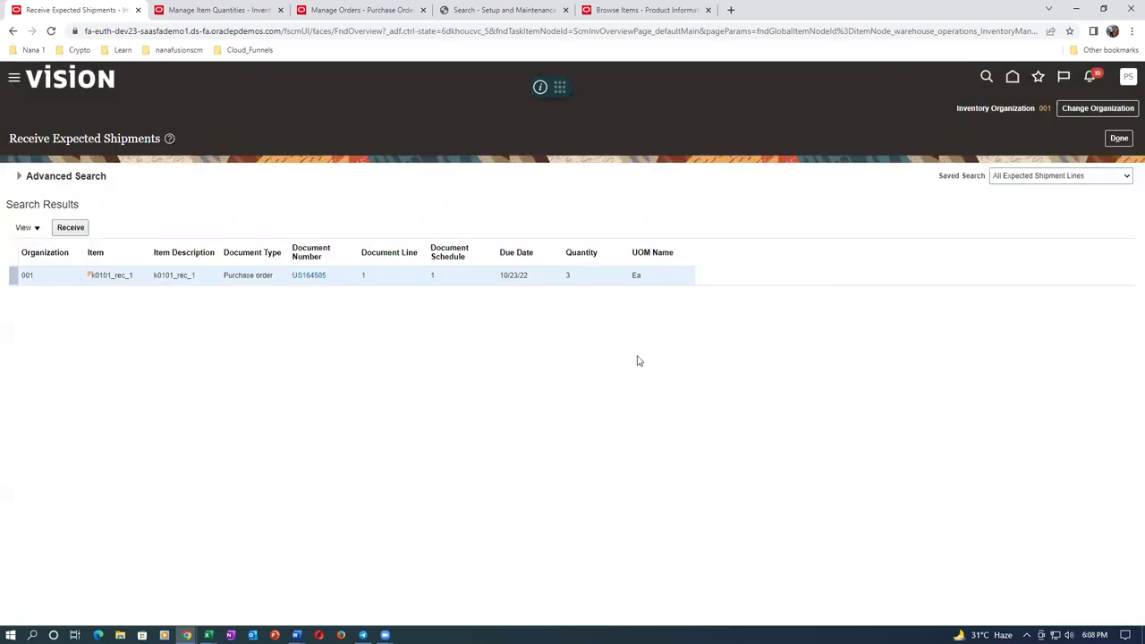
pyautogui.click(497, 10)
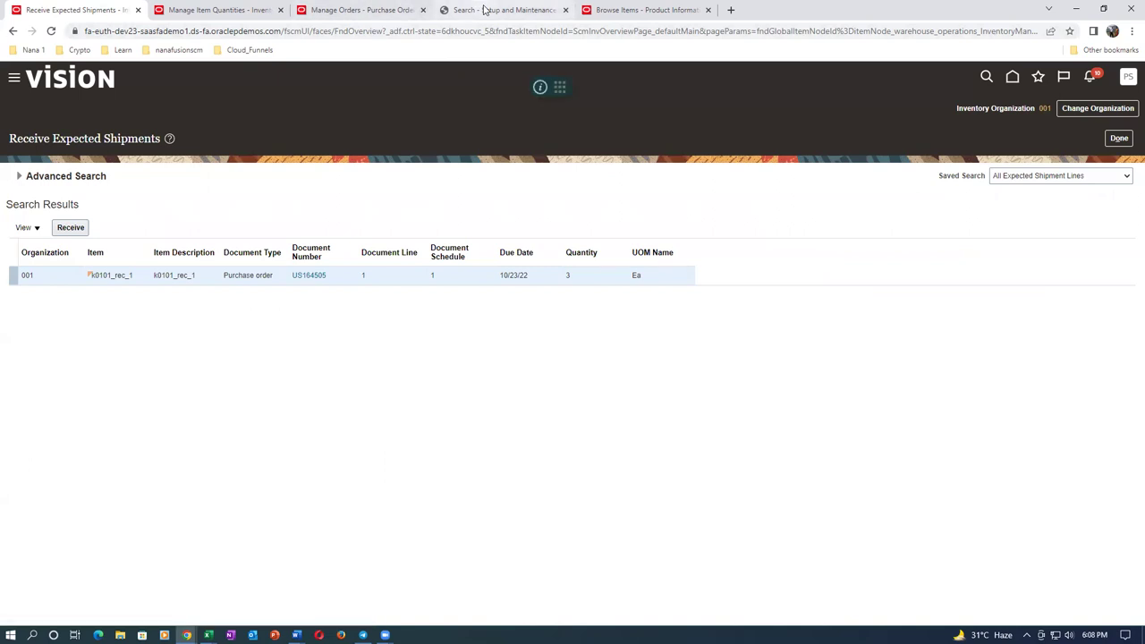
# Enable Print receipt traveler in Manage Receiving Parameters and go back to expected shipments.
pyautogui.click(65, 228)
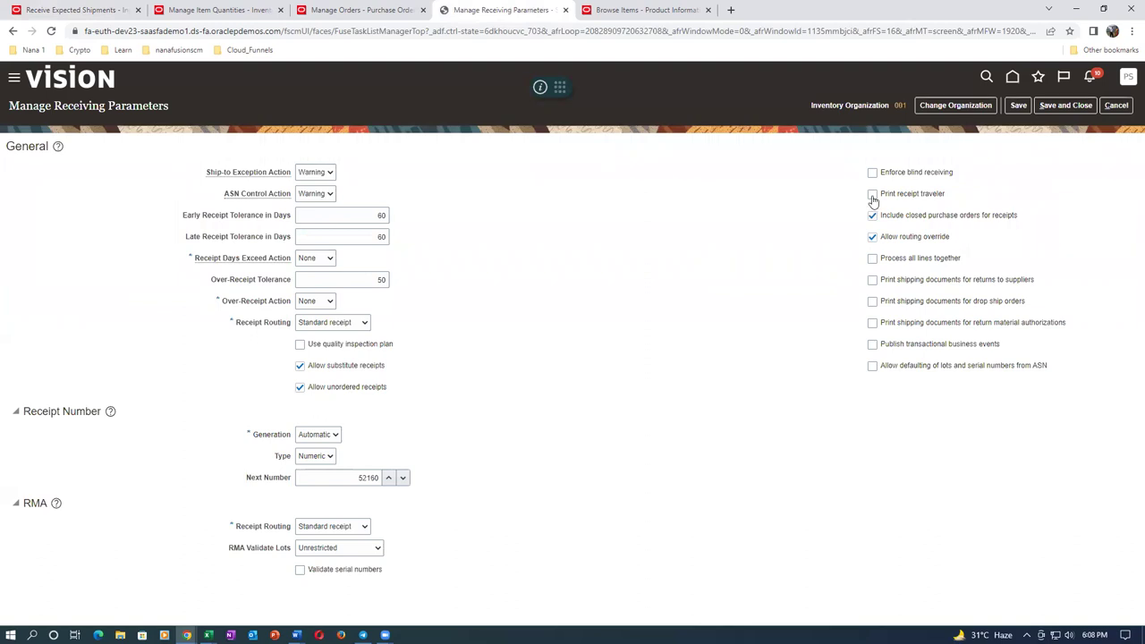
pyautogui.click(872, 195)
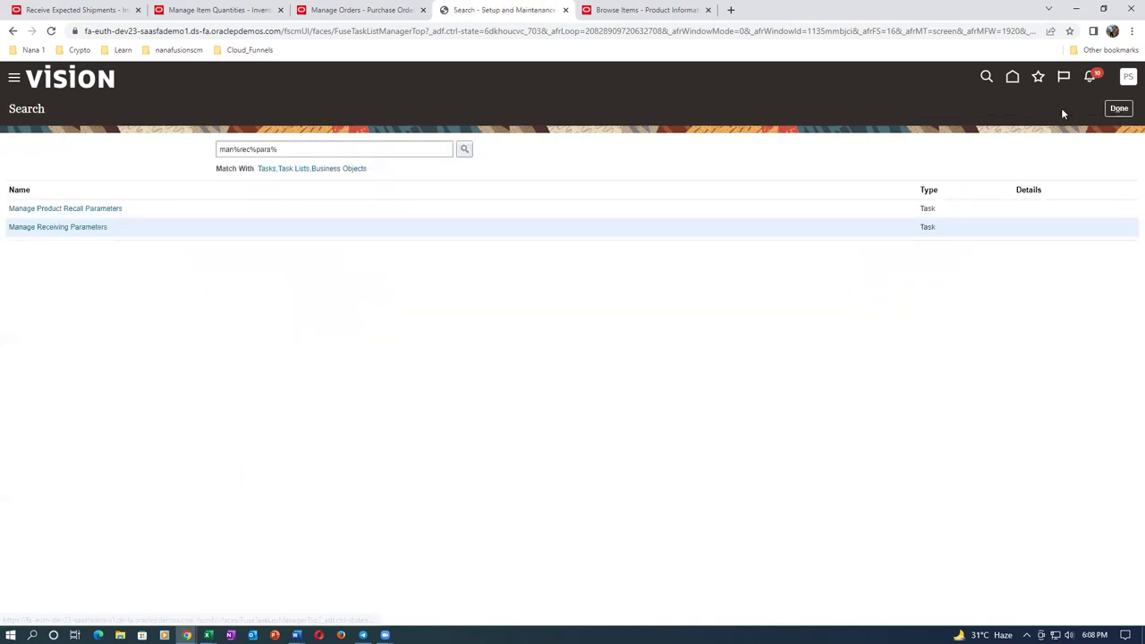
pyautogui.click(75, 9)
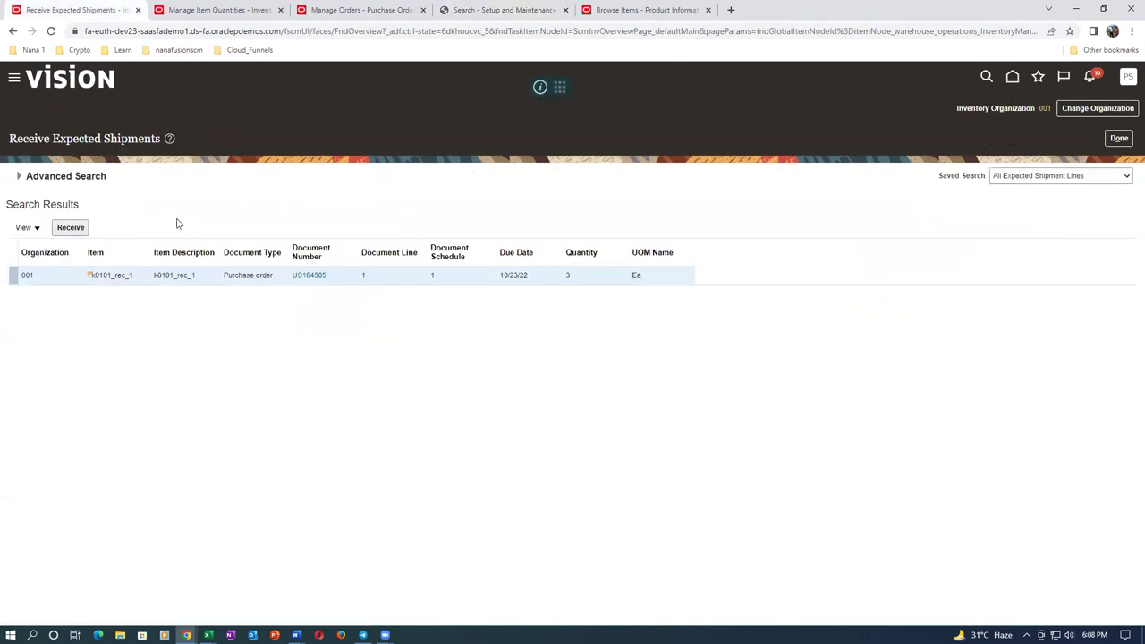
# Receive the remaining k0101_rec_1 line again with the receipt quantity set to 2.
pyautogui.click(76, 227)
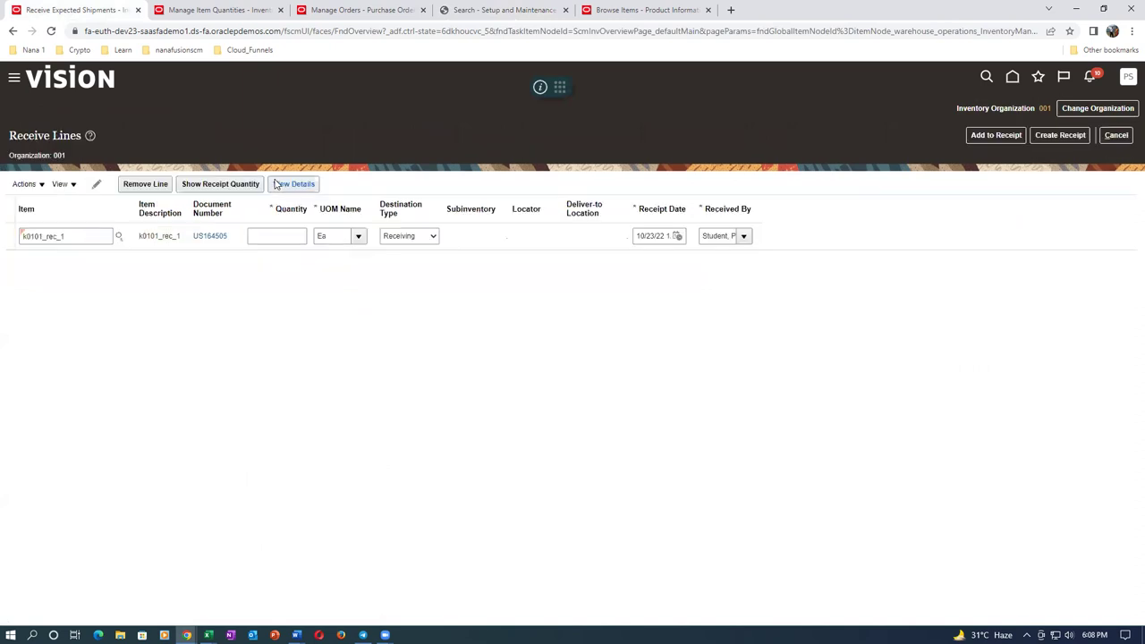
pyautogui.click(232, 185)
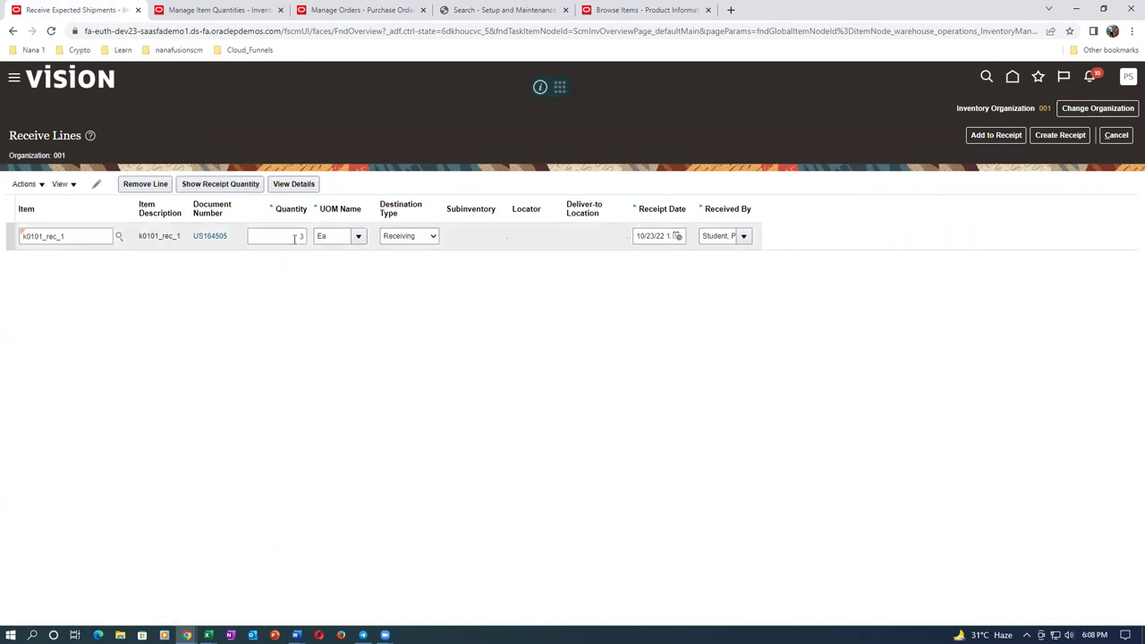
pyautogui.doubleClick(294, 235)
pyautogui.write('2')
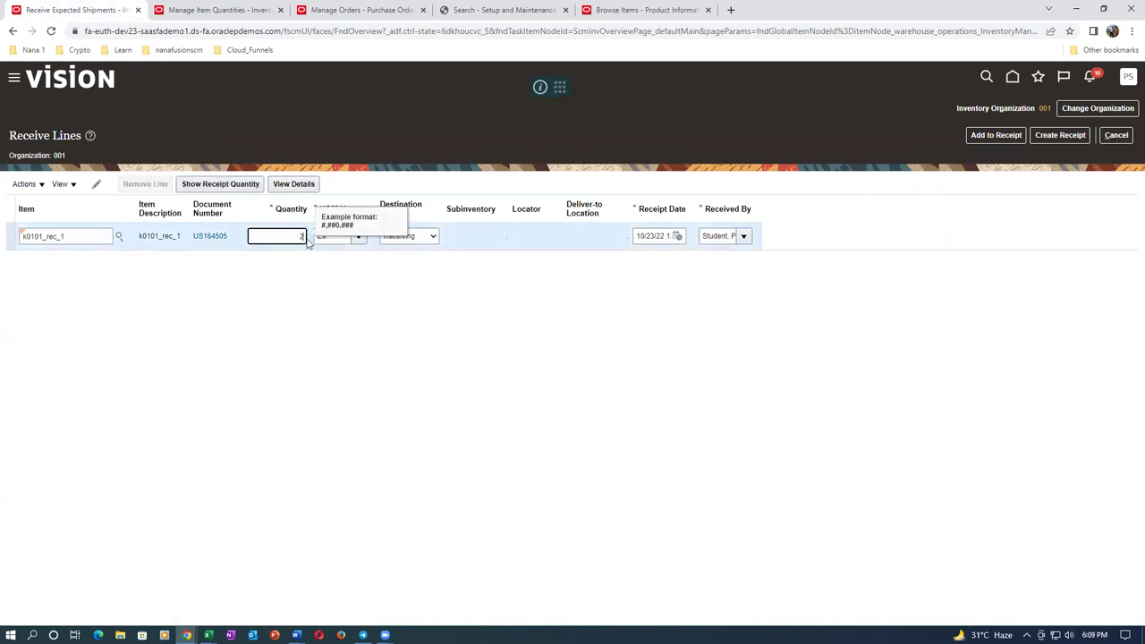
pyautogui.press('Tab')
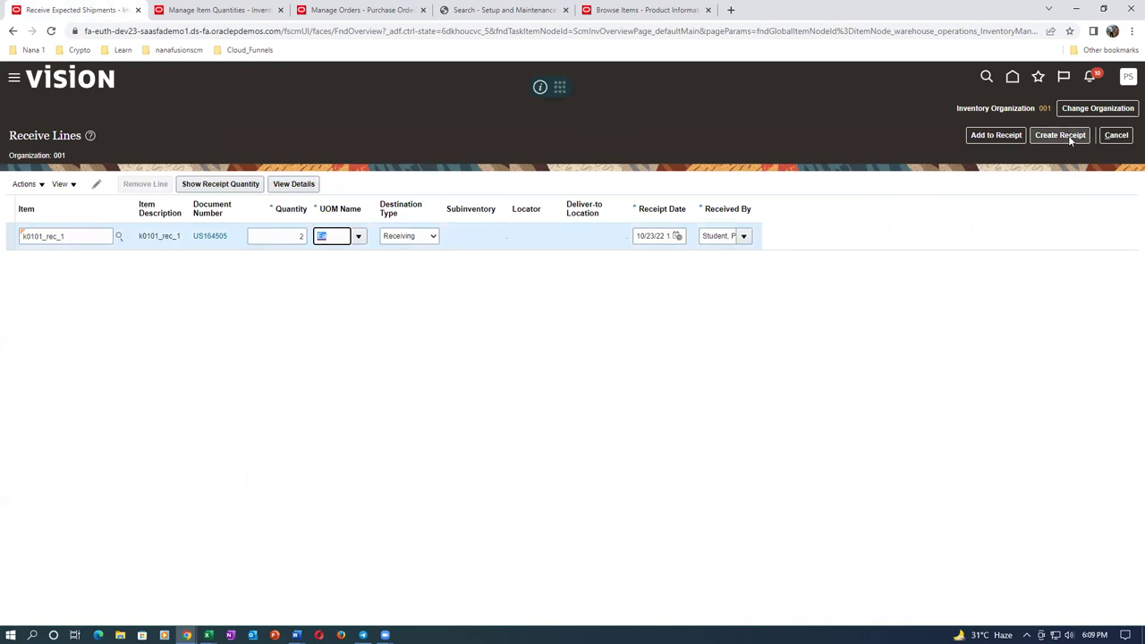
# Create and submit the second receipt, 52161, then close Browse Items.
pyautogui.click(1061, 136)
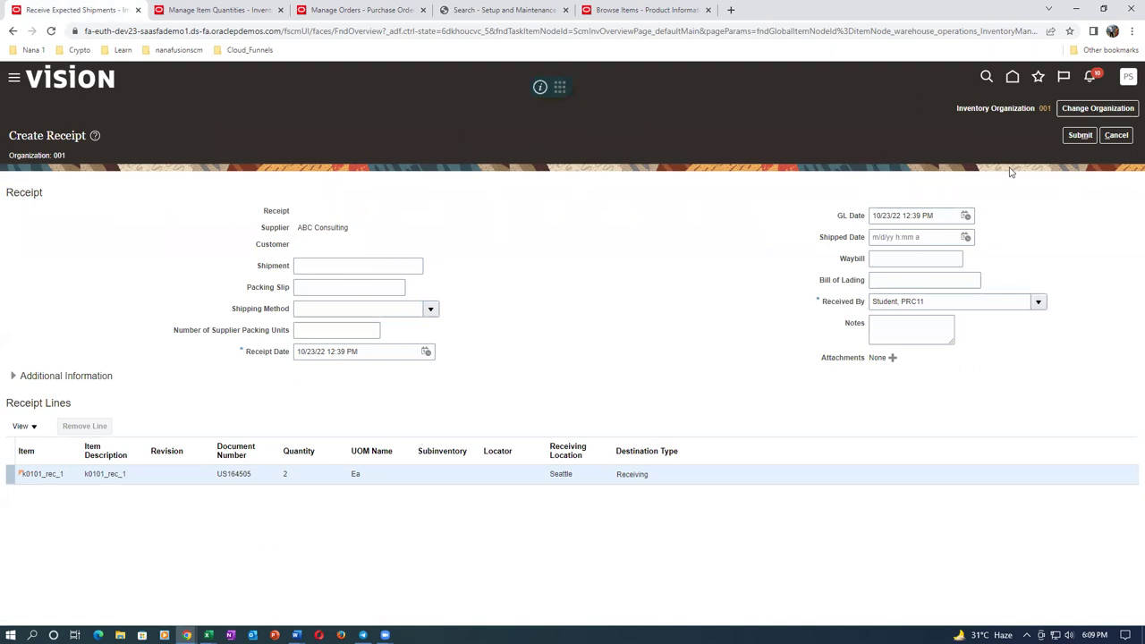
pyautogui.click(1080, 135)
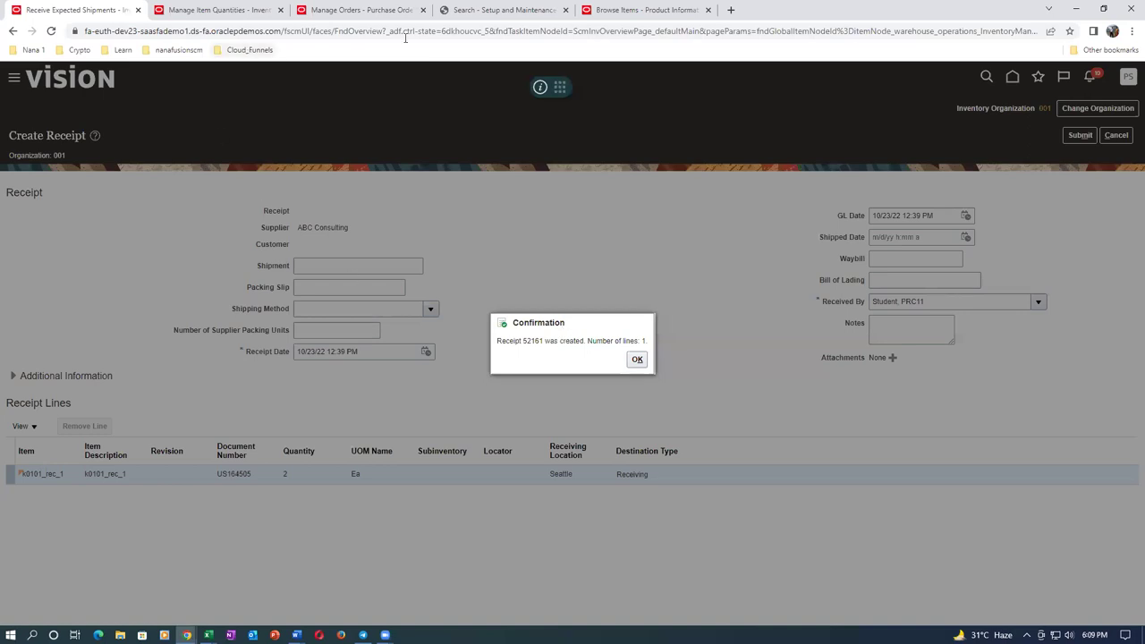
pyautogui.click(625, 10)
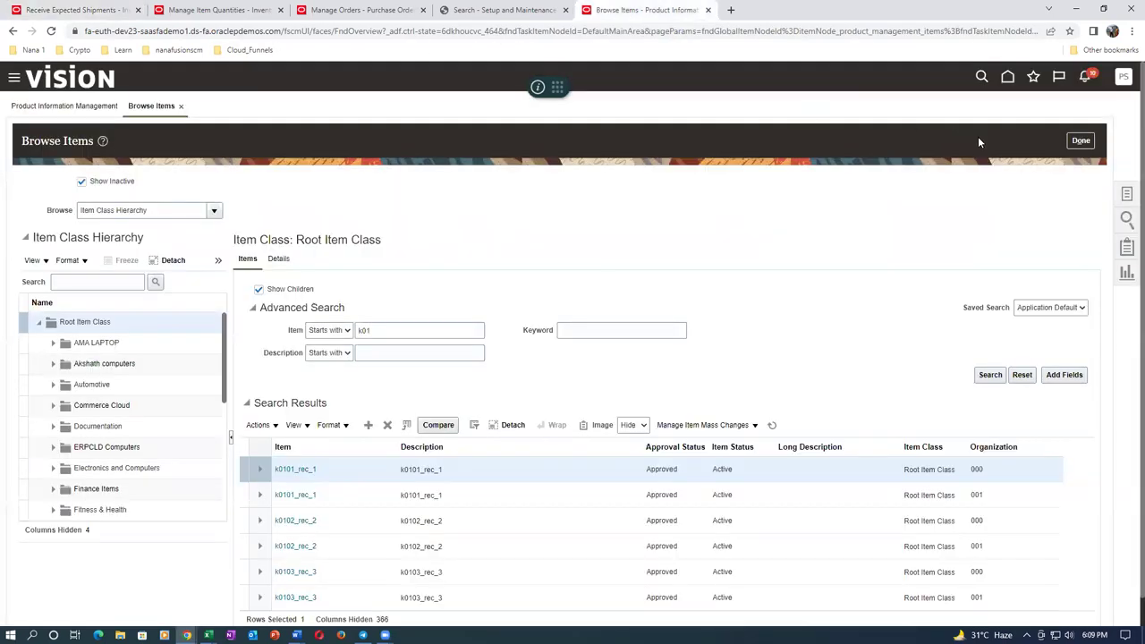
pyautogui.click(1076, 143)
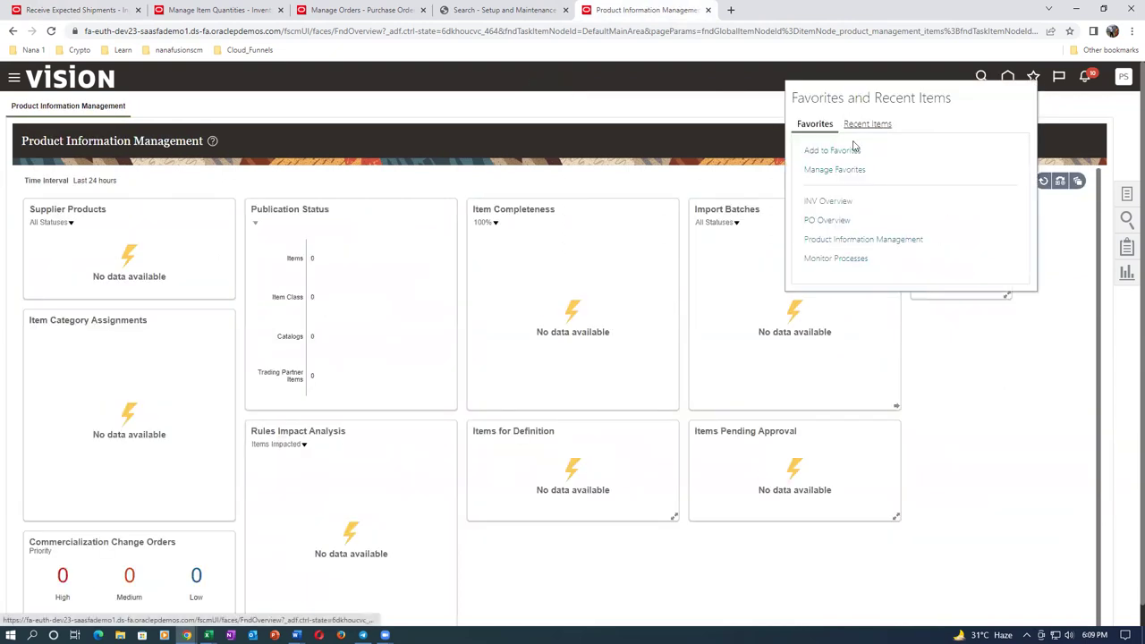
pyautogui.click(841, 258)
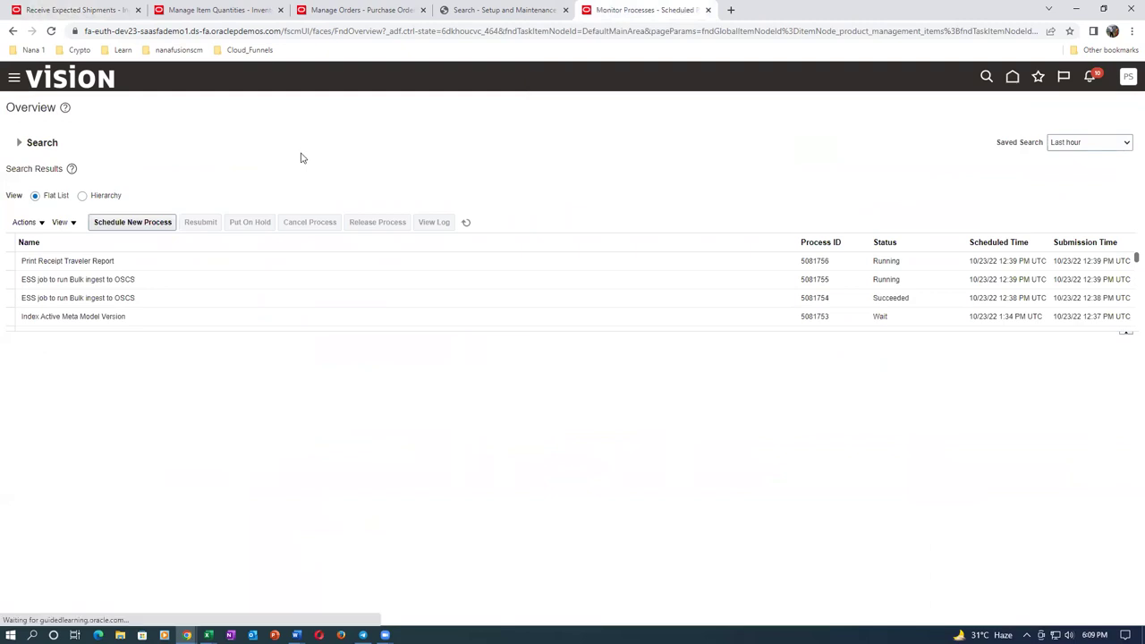
# Select the Print Receipt Traveler Report process and refresh until its status is Succeeded.
pyautogui.click(141, 259)
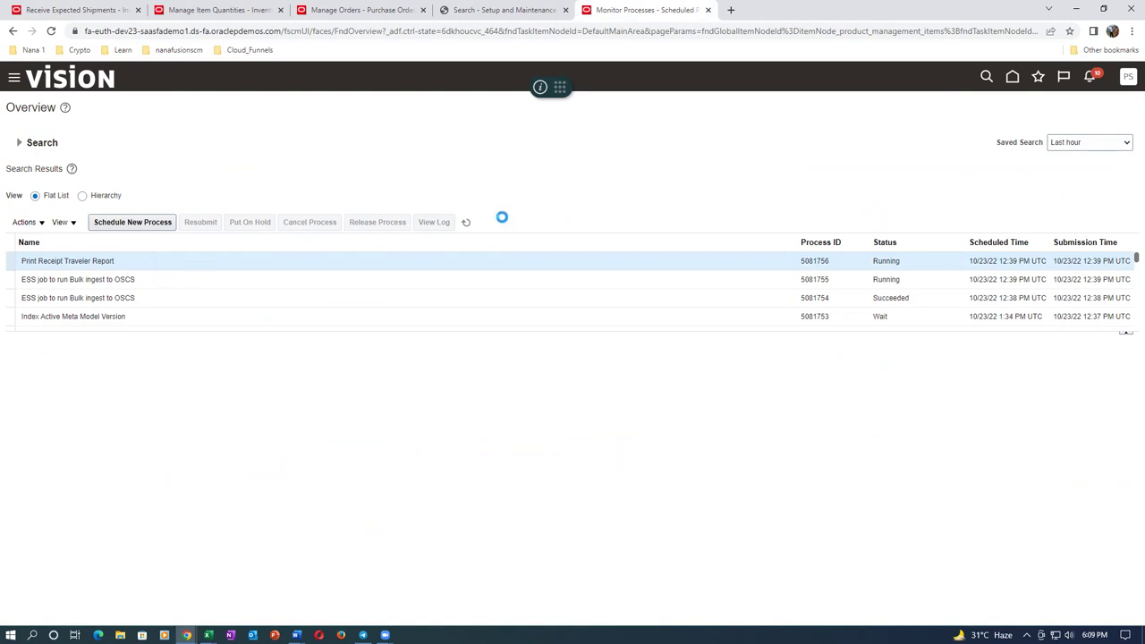
pyautogui.click(466, 223)
pyautogui.click(466, 224)
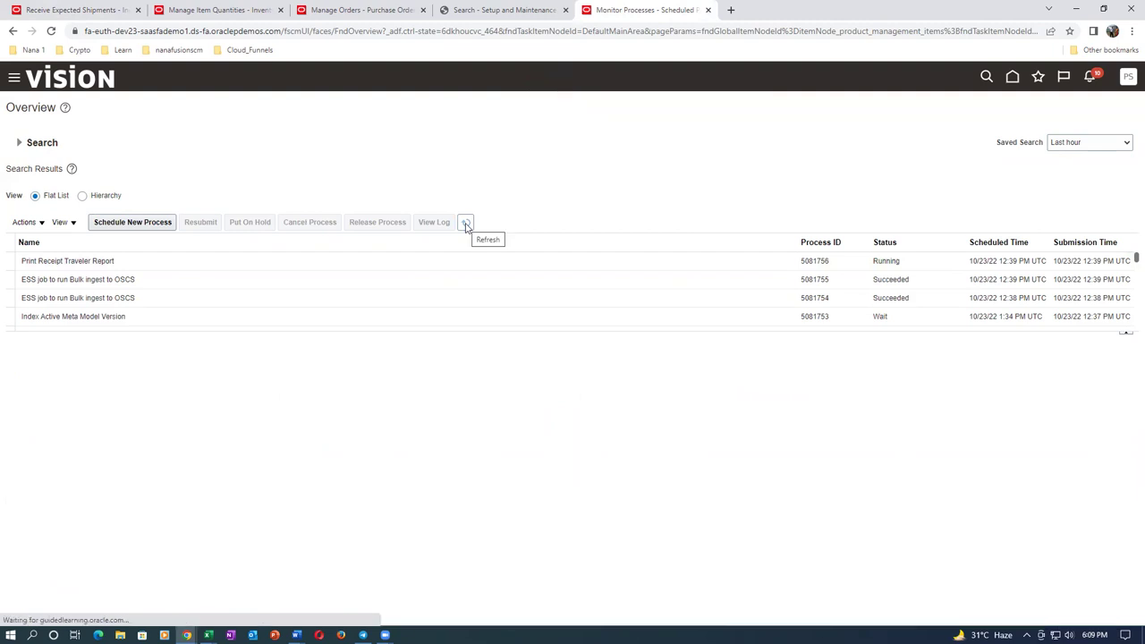
pyautogui.click(466, 224)
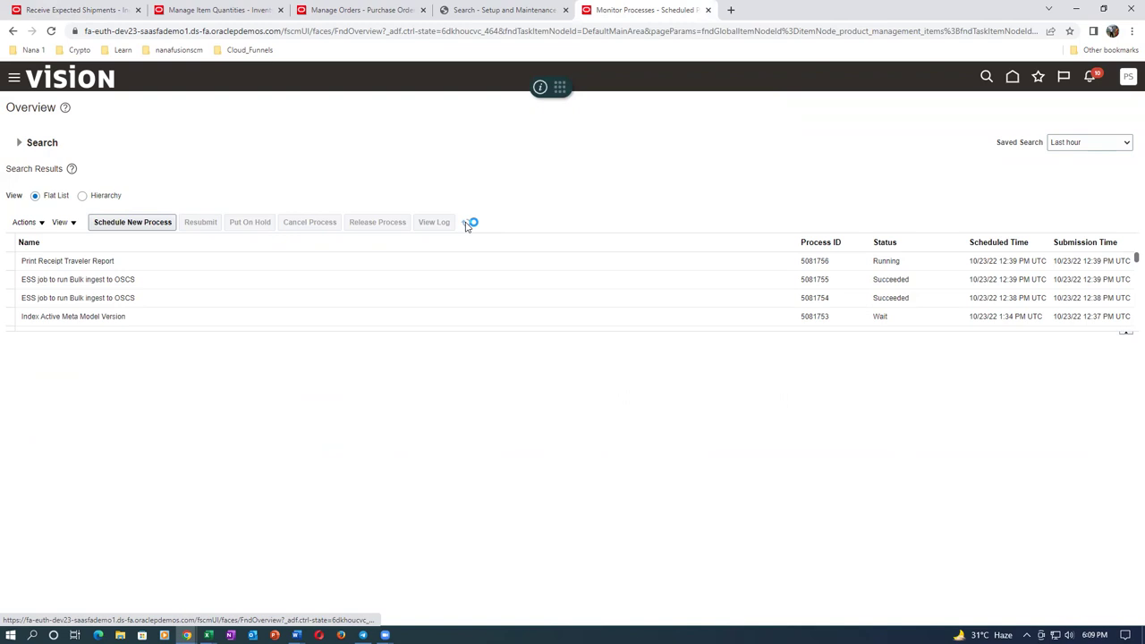
pyautogui.click(466, 223)
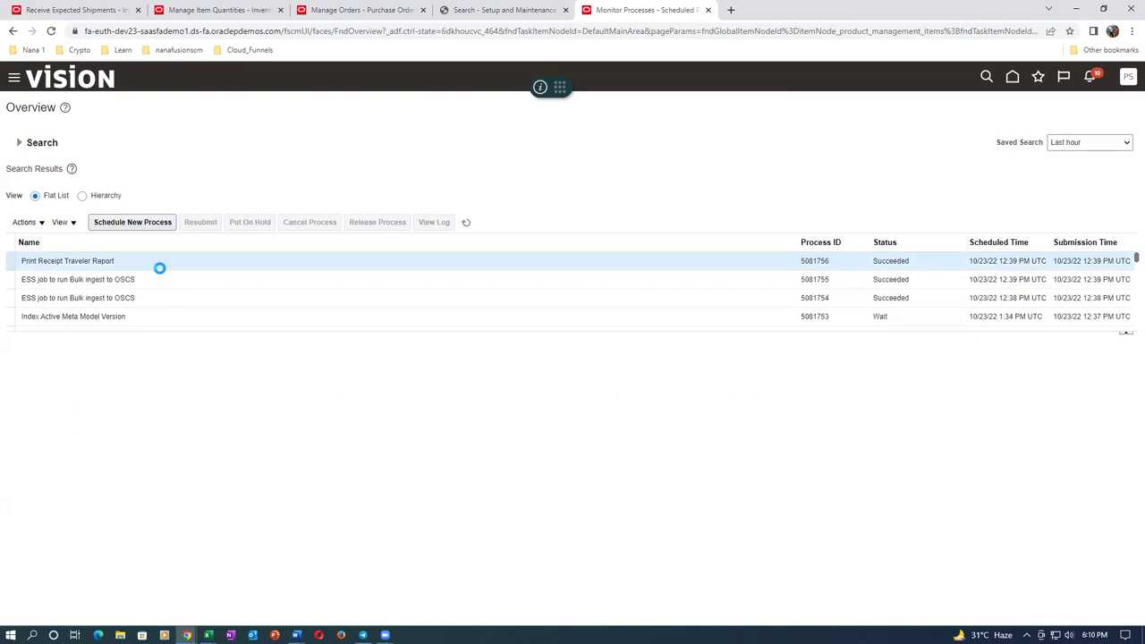
# Republish the finished Receipt Traveler Report and export it as a PDF.
pyautogui.click(159, 268)
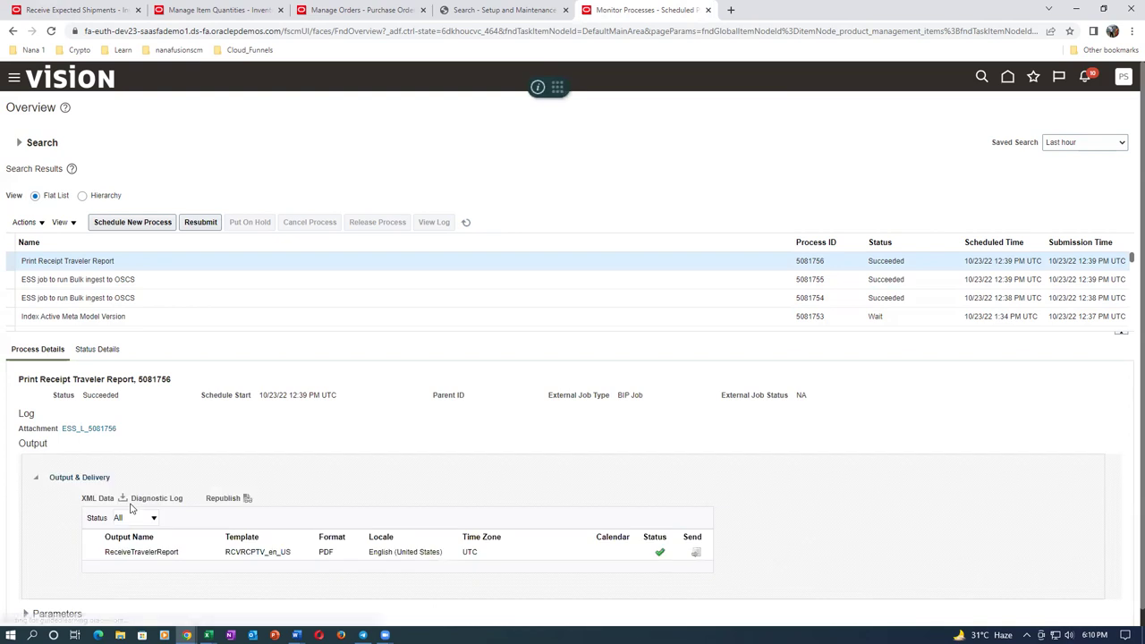
pyautogui.click(246, 498)
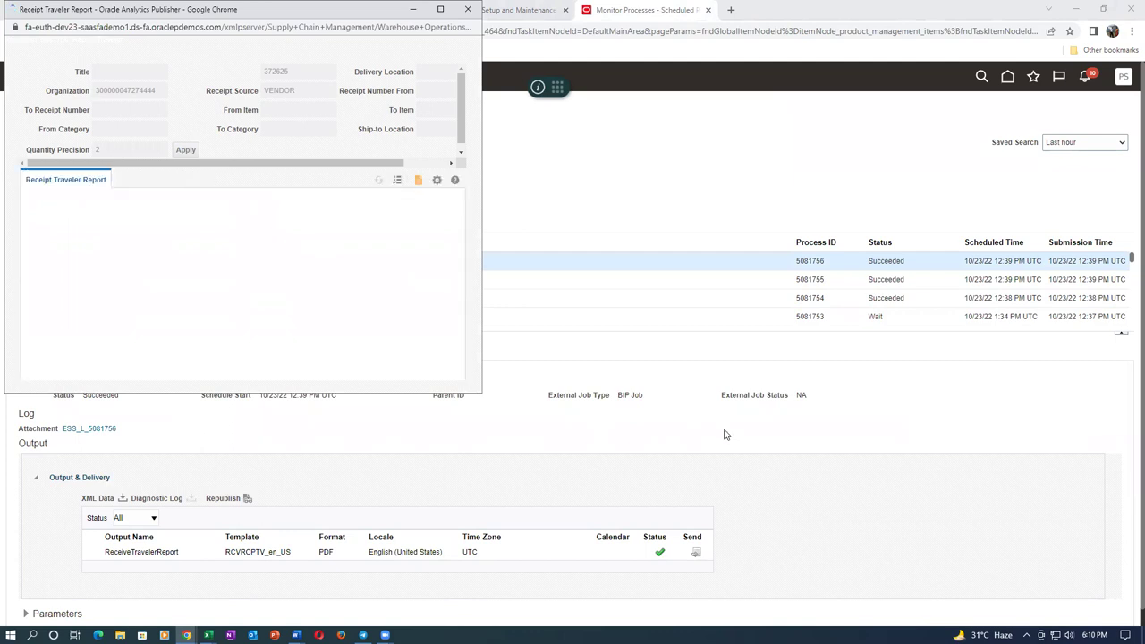
pyautogui.click(436, 179)
pyautogui.moveTo(407, 197)
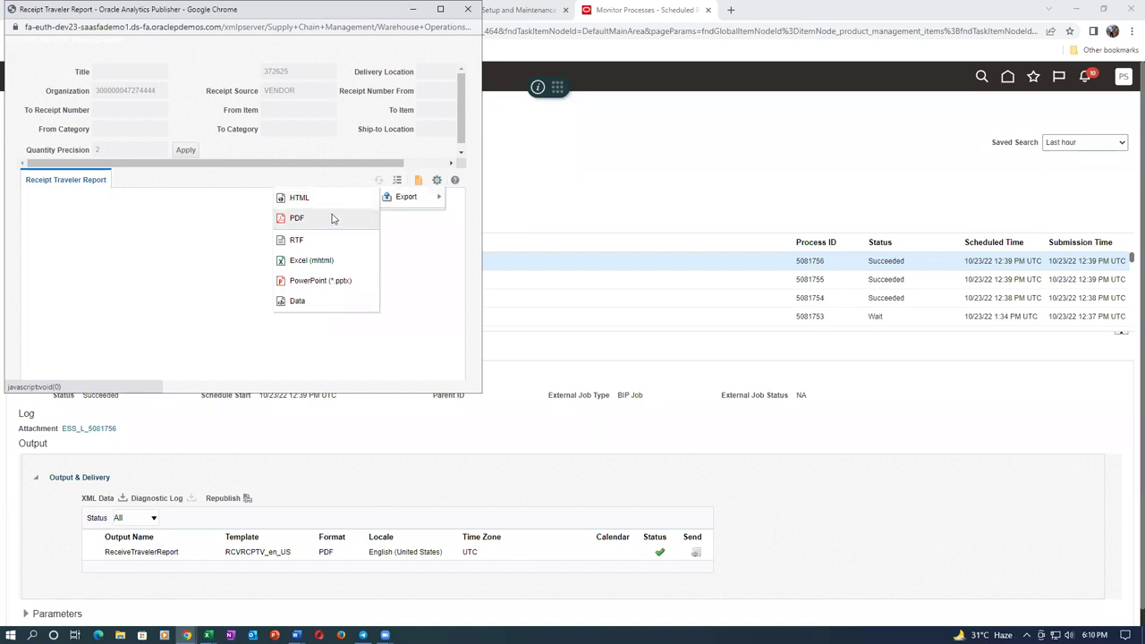
pyautogui.click(332, 218)
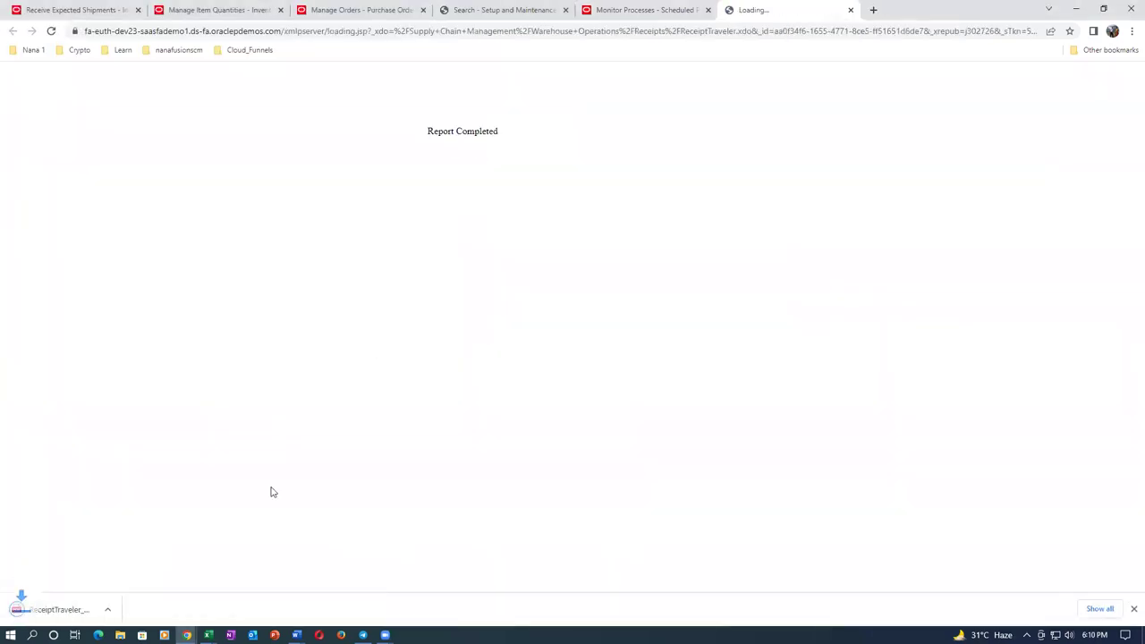
# Review page 2 of the ReceiptTraveler PDF showing receipt 52161, then close it and the Loading tab.
pyautogui.click(77, 609)
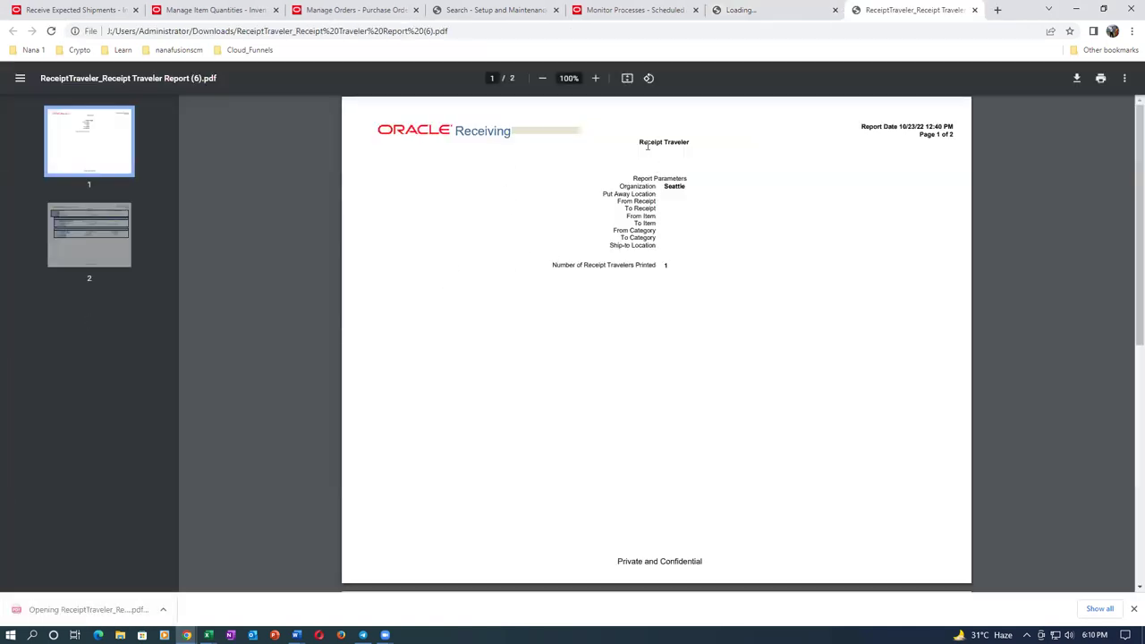
pyautogui.scroll(-3, 671, 249)
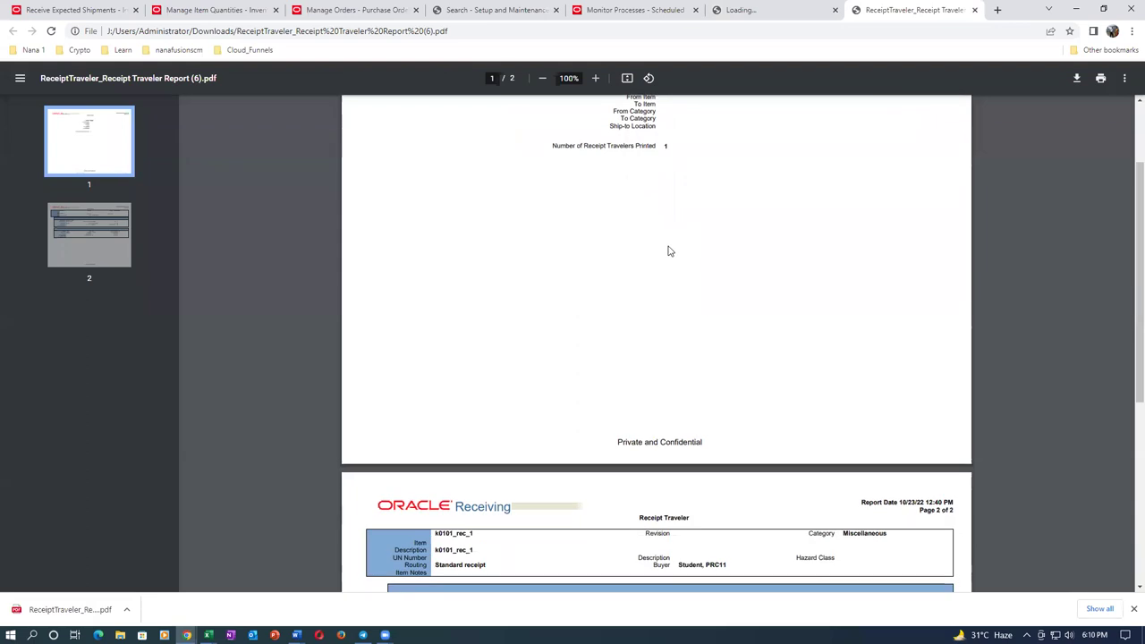
pyautogui.scroll(-1, 668, 252)
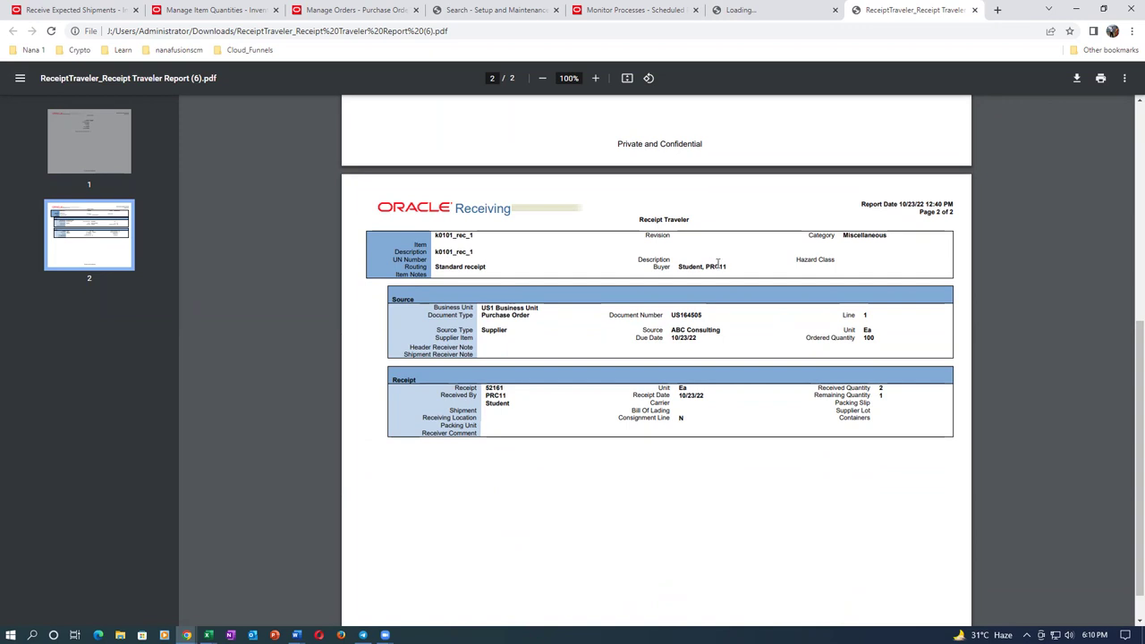
pyautogui.scroll(2, 718, 274)
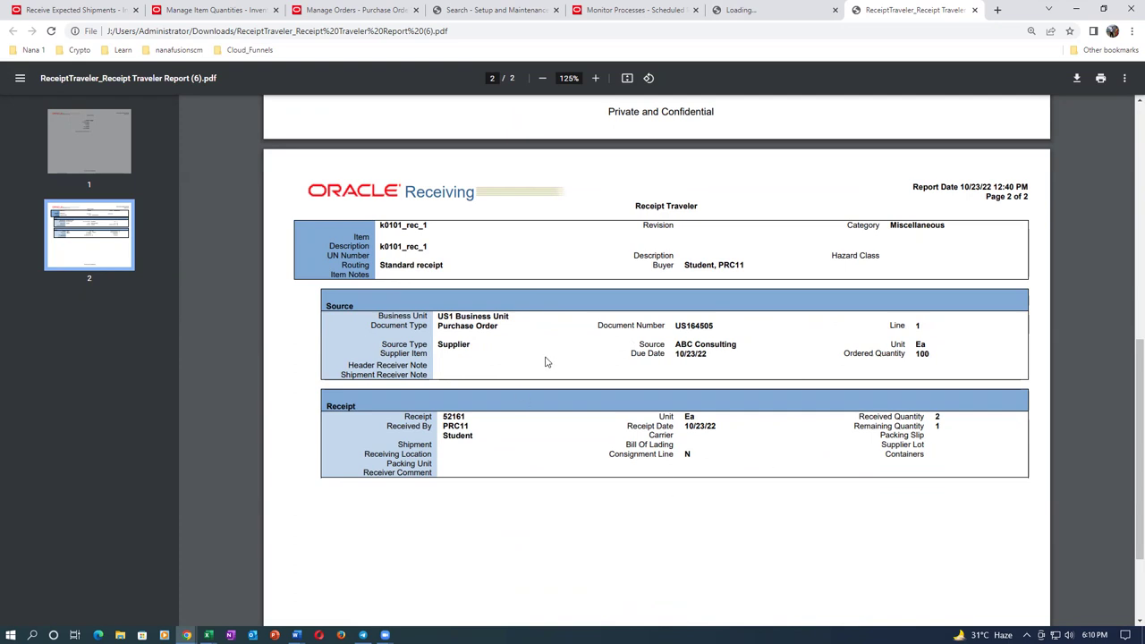
pyautogui.click(974, 10)
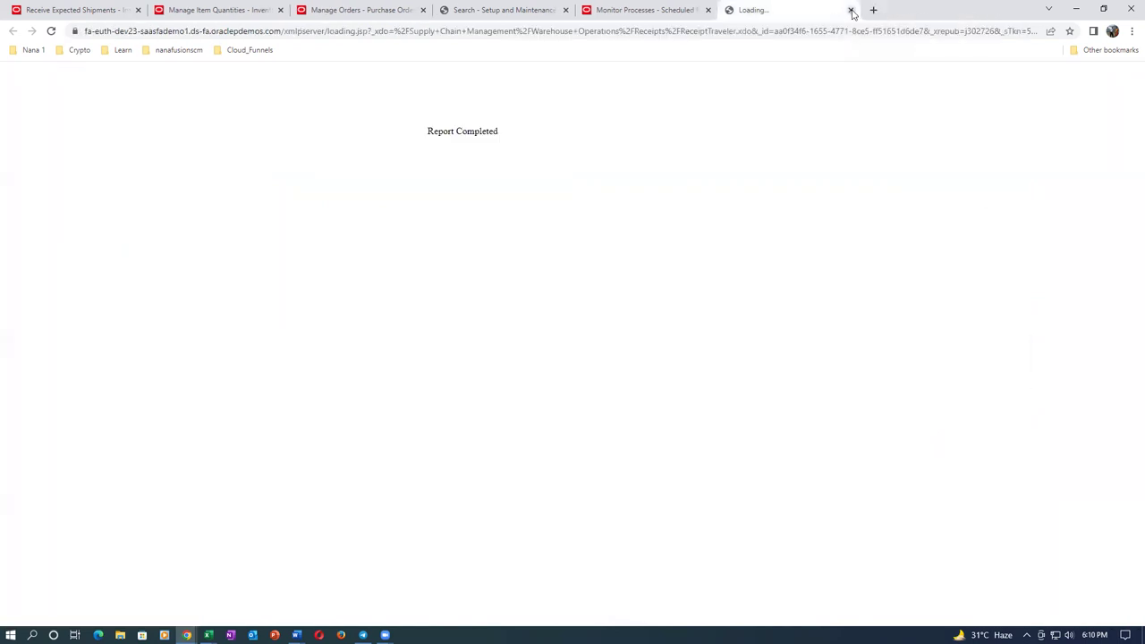
pyautogui.click(849, 10)
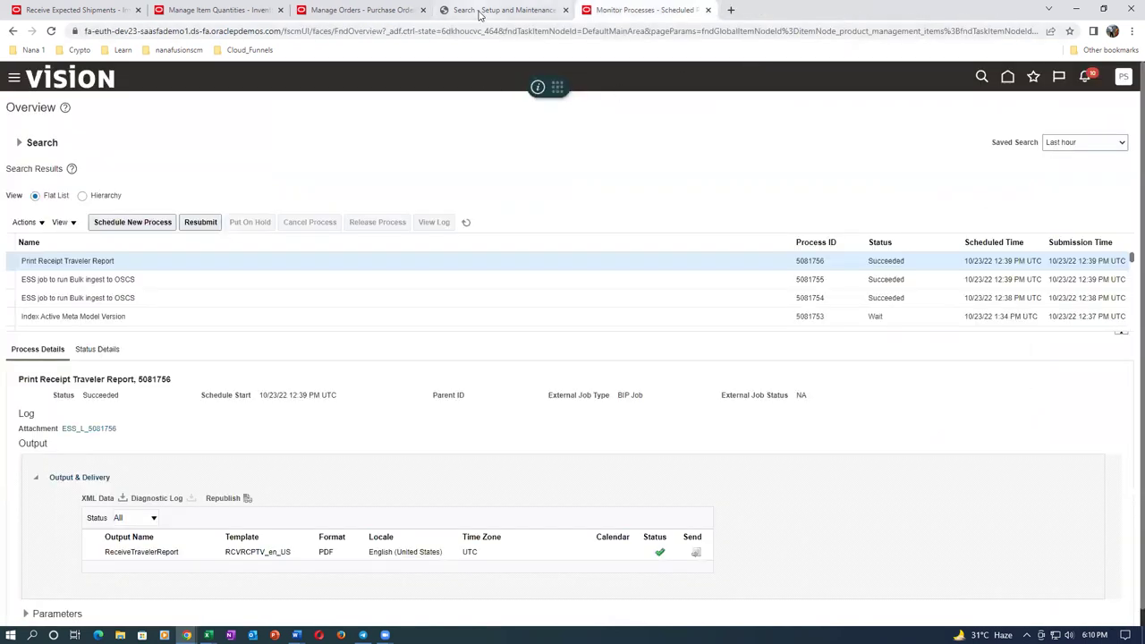
# From the setup task results, open Manage Receiving Parameters for organization 001.
pyautogui.click(480, 11)
pyautogui.click(76, 227)
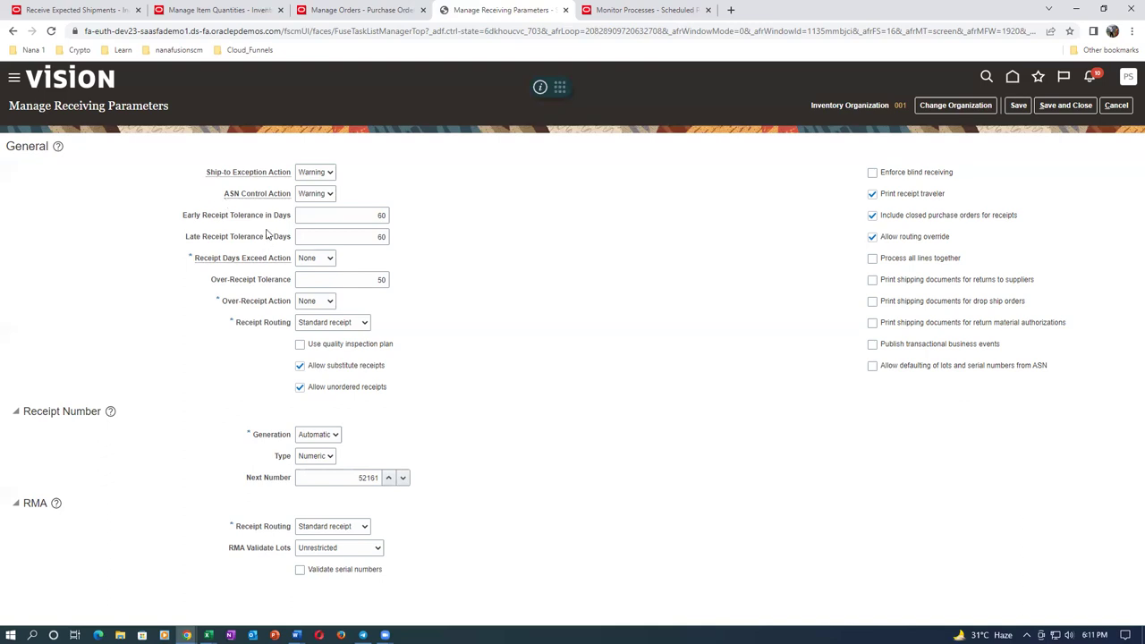
pyautogui.click(319, 175)
pyautogui.click(310, 194)
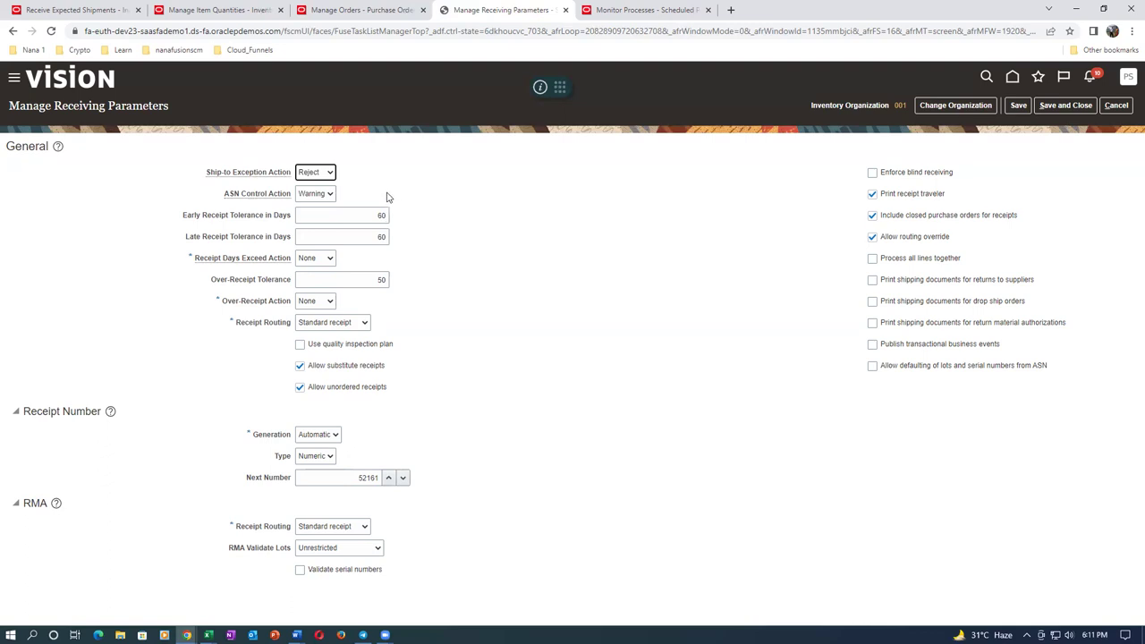
pyautogui.click(306, 176)
pyautogui.click(311, 204)
pyautogui.click(313, 195)
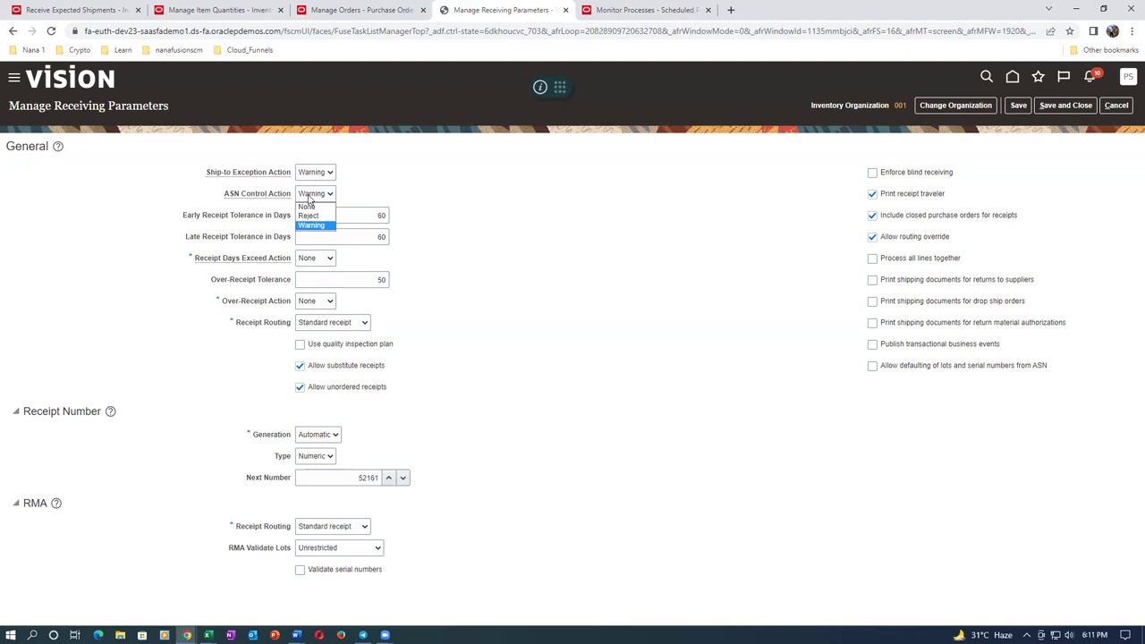
pyautogui.click(379, 194)
# Replace the early receipt tolerance of 60 days with 3.
pyautogui.doubleClick(377, 215)
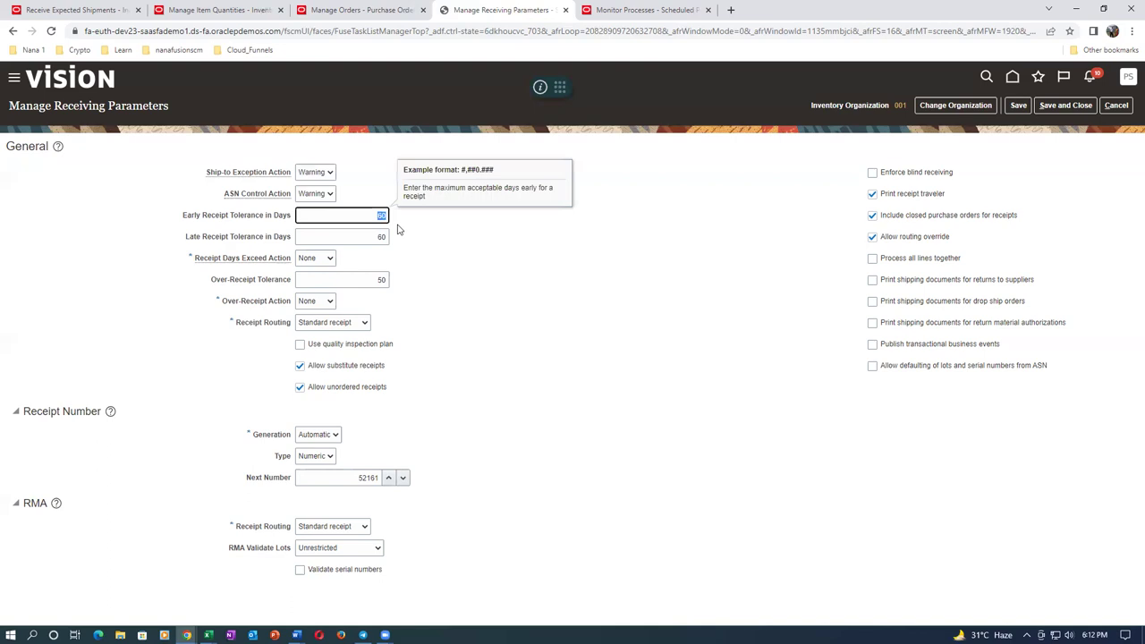
pyautogui.write('3')
pyautogui.press('Tab')
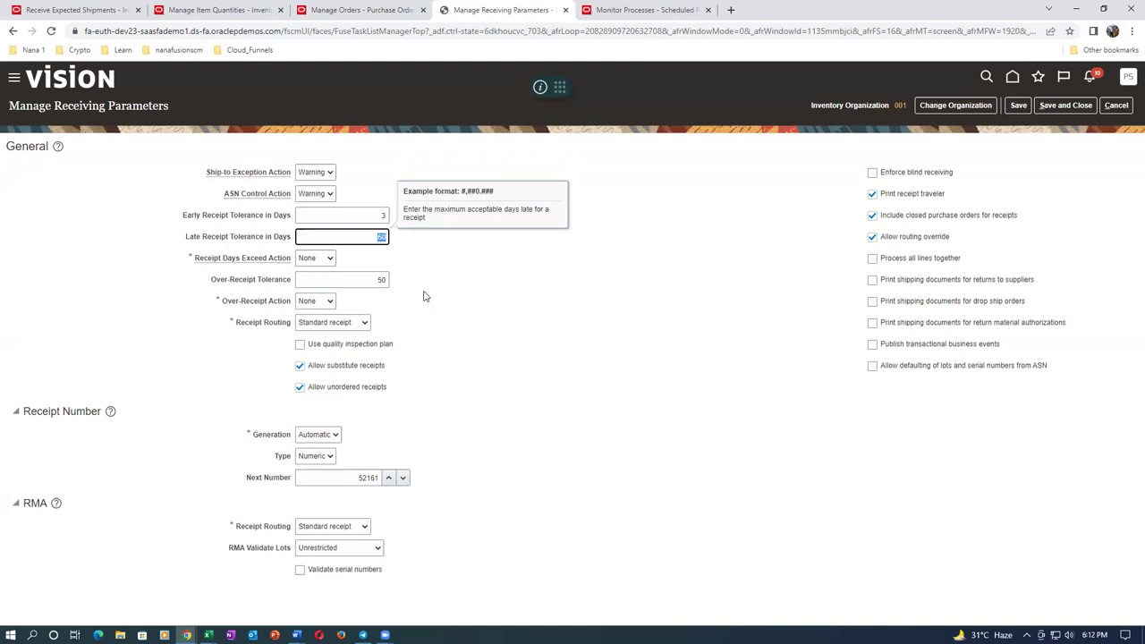
pyautogui.click(373, 216)
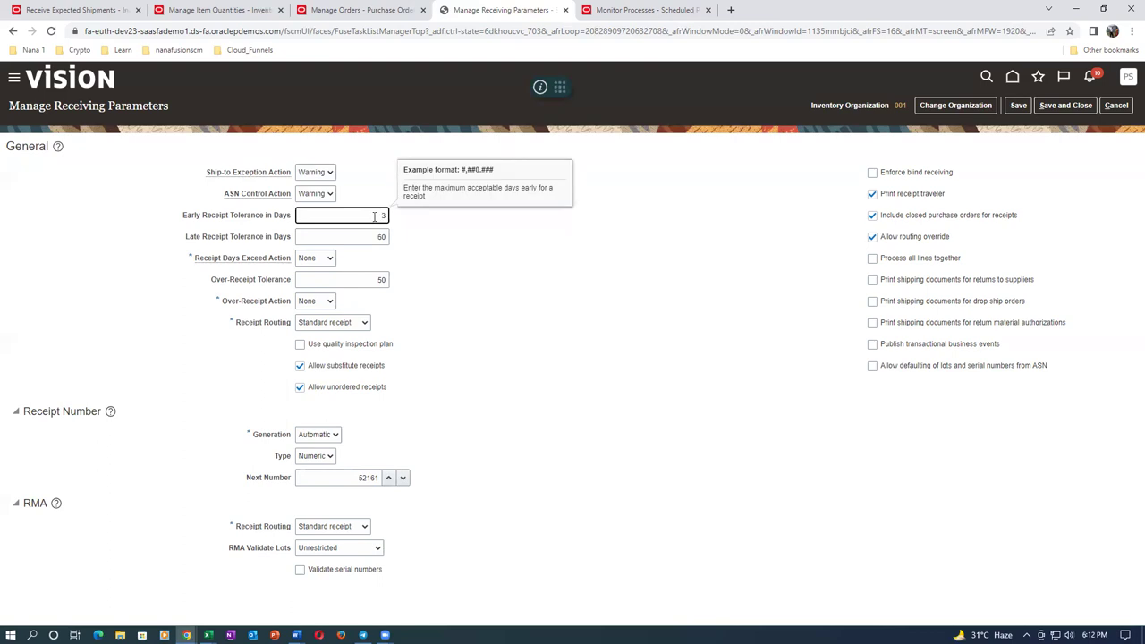
pyautogui.doubleClick(385, 215)
pyautogui.click(476, 291)
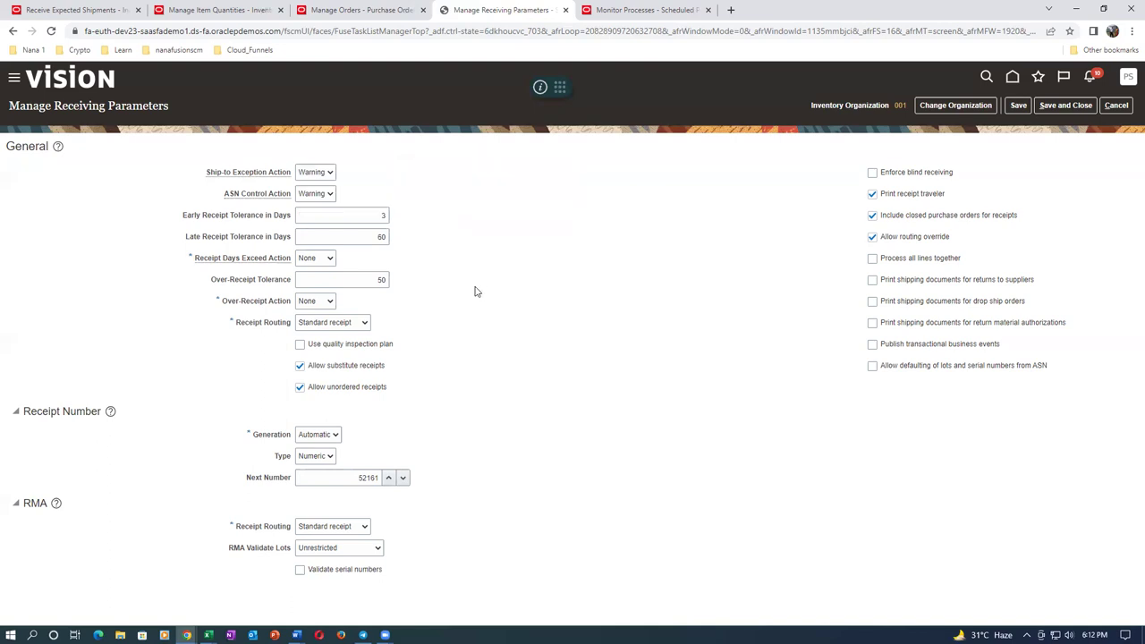
pyautogui.doubleClick(384, 215)
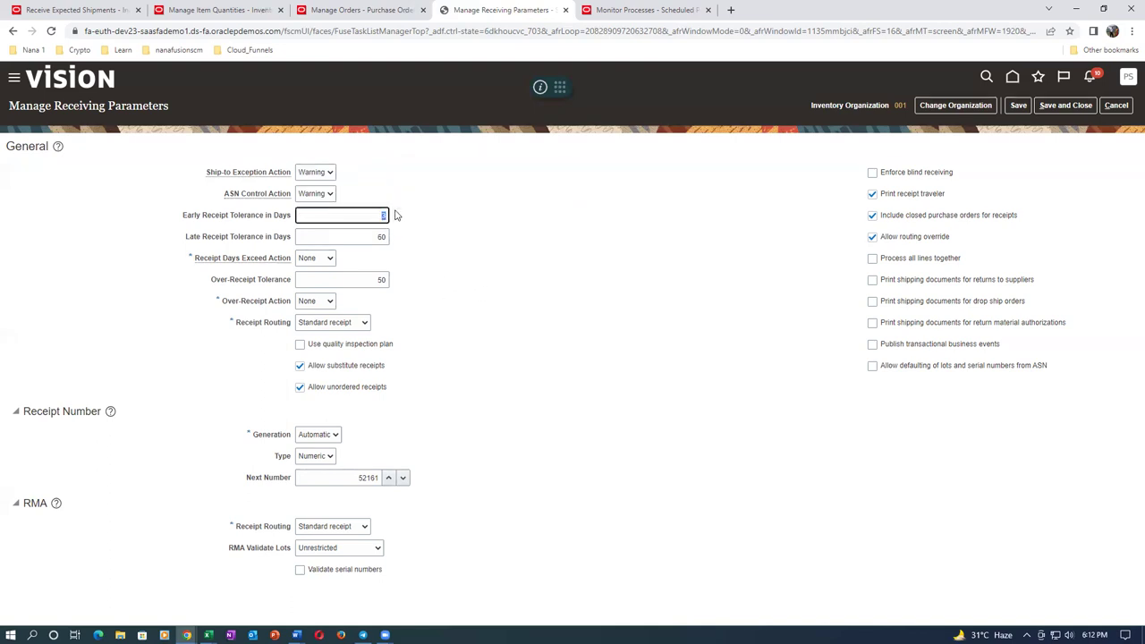
pyautogui.click(454, 271)
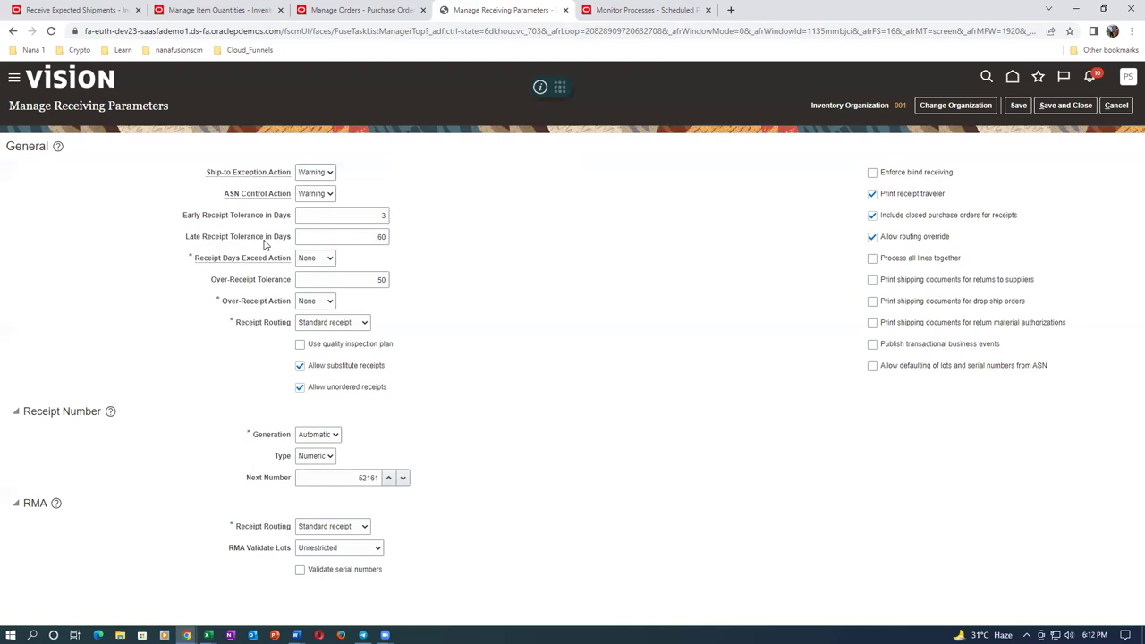
# Change the late receipt tolerance from 60 to 5 days.
pyautogui.click(388, 238)
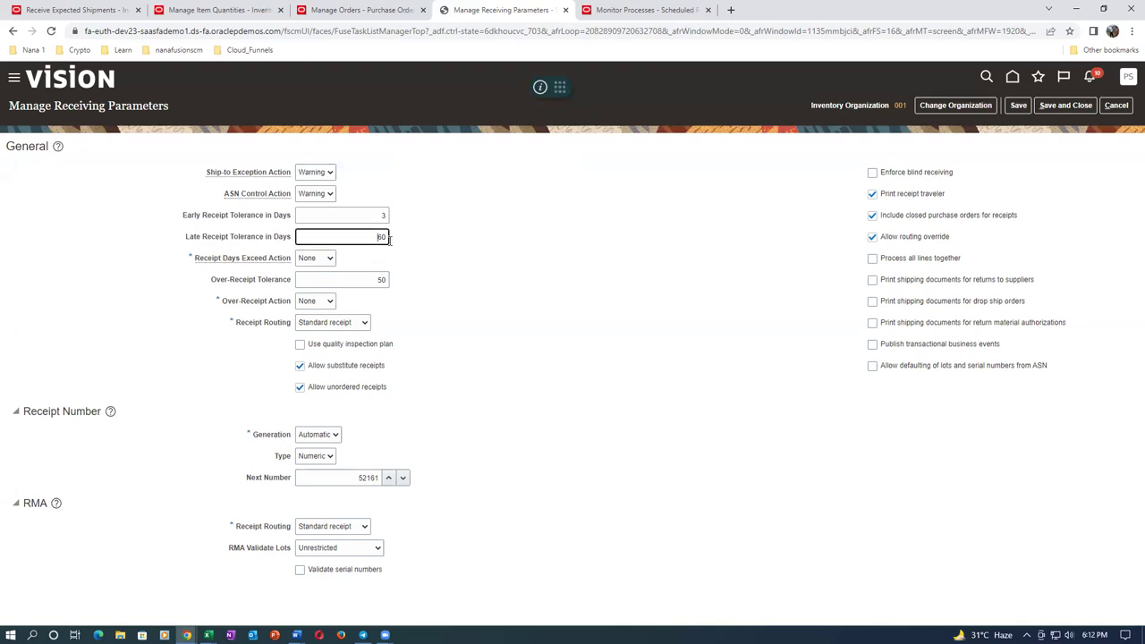
pyautogui.doubleClick(383, 237)
pyautogui.write('5')
pyautogui.click(488, 302)
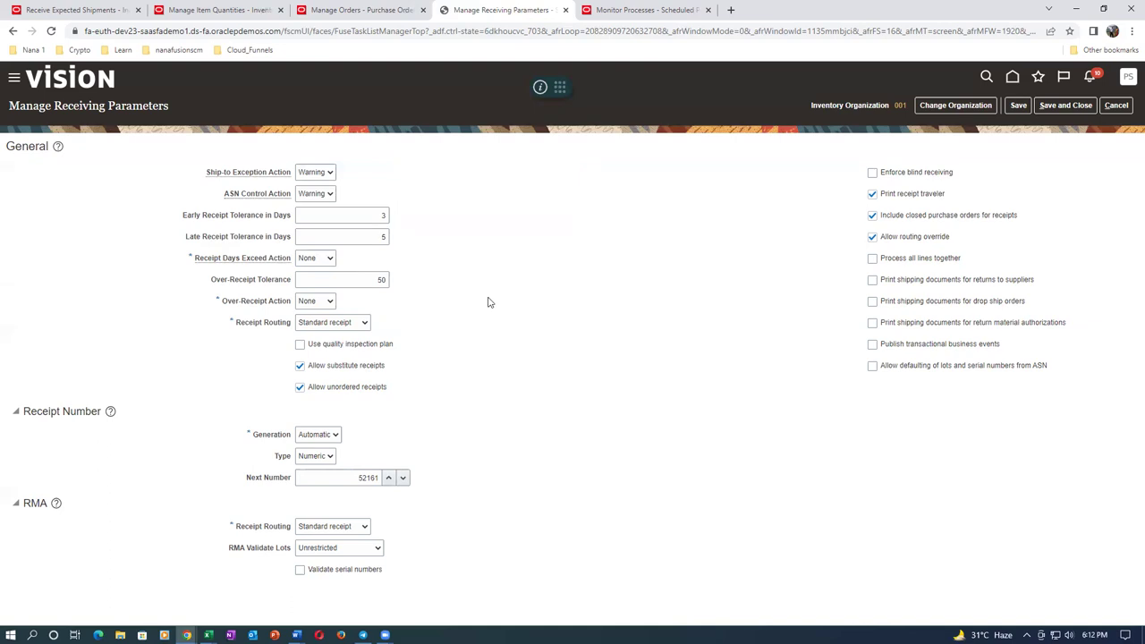
pyautogui.click(377, 217)
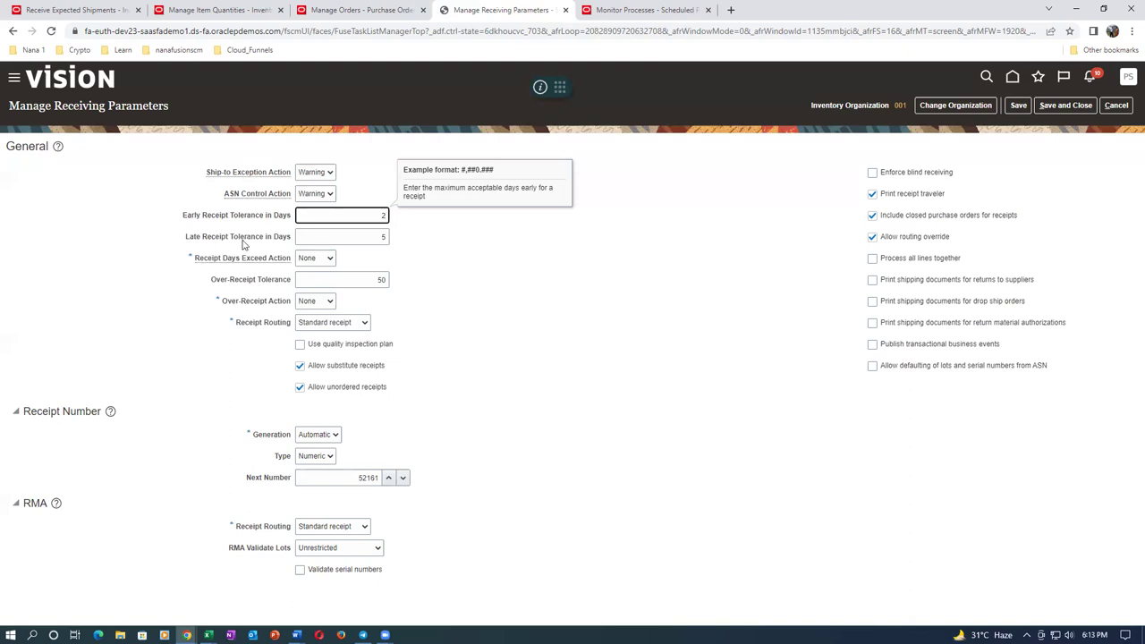
# Set Receipt Days Exceed Action to Reject and correct the early receipt tolerance to 2 days.
pyautogui.click(313, 261)
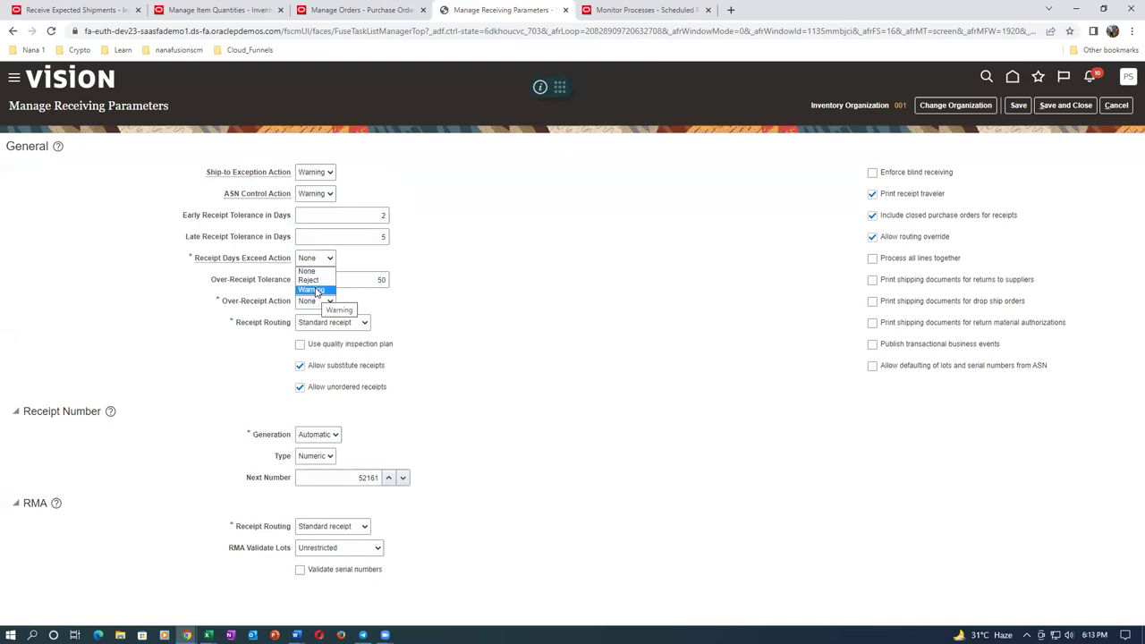
pyautogui.click(313, 280)
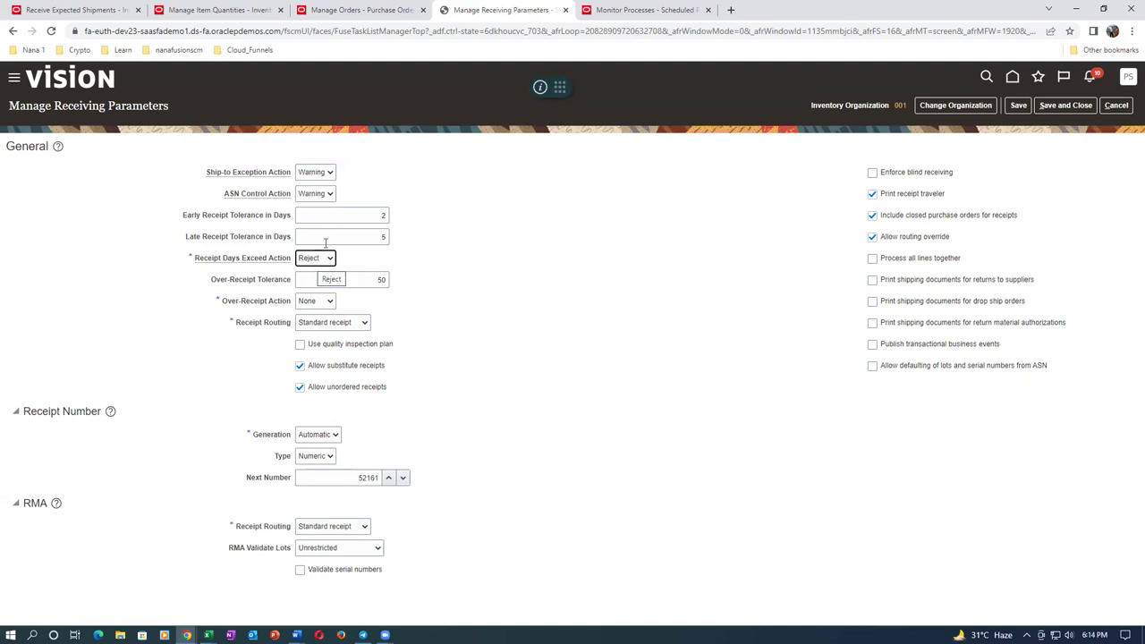
pyautogui.click(385, 216)
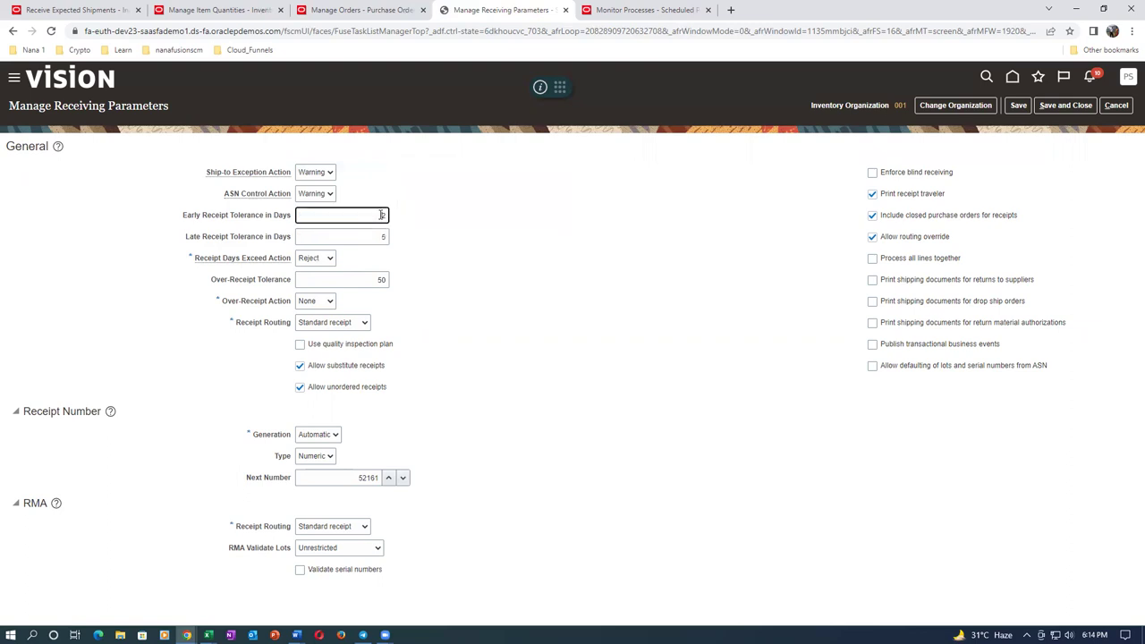
pyautogui.write('2')
pyautogui.click(379, 237)
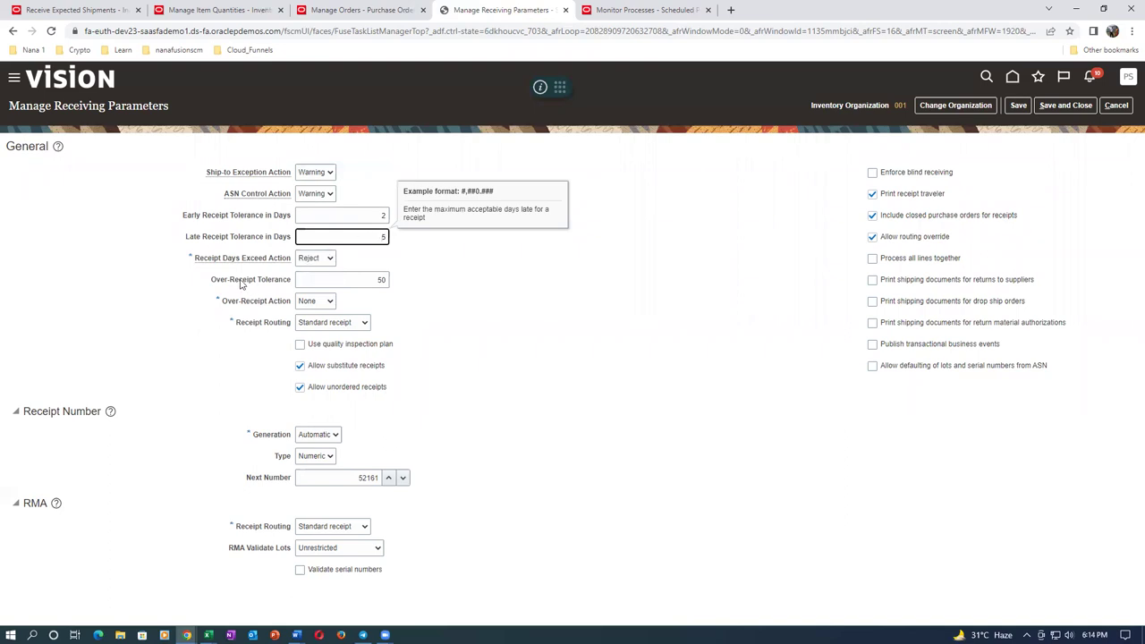
# Keep the over-receipt tolerance at 50 with over-receipt action None.
pyautogui.click(336, 280)
pyautogui.hotkey('ctrl', 'a')
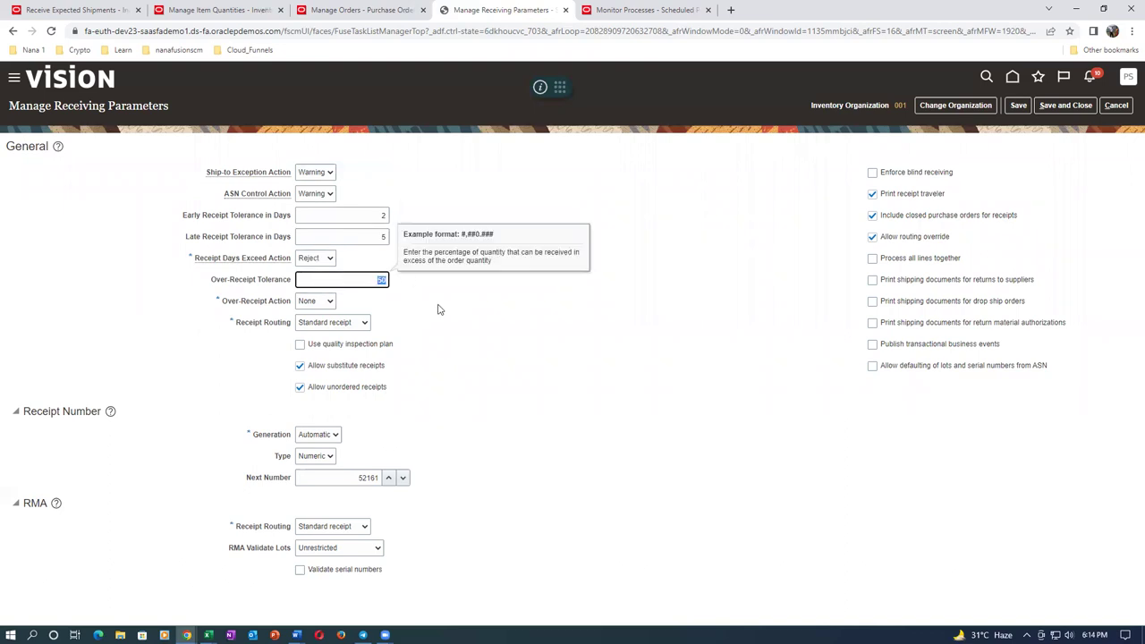
pyautogui.click(433, 310)
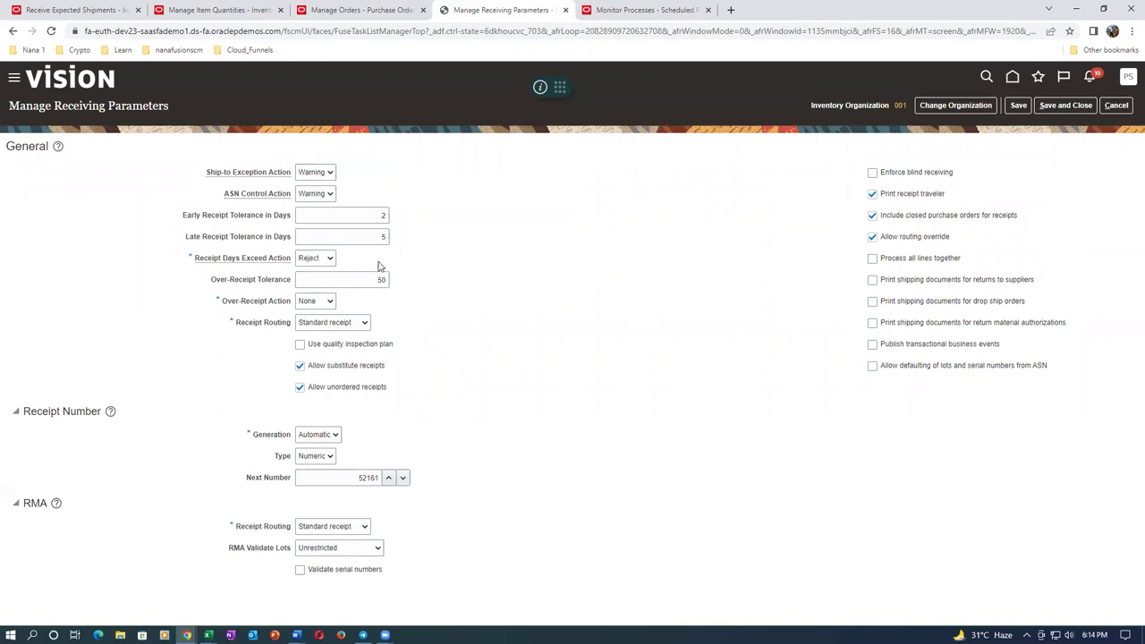
pyautogui.click(308, 303)
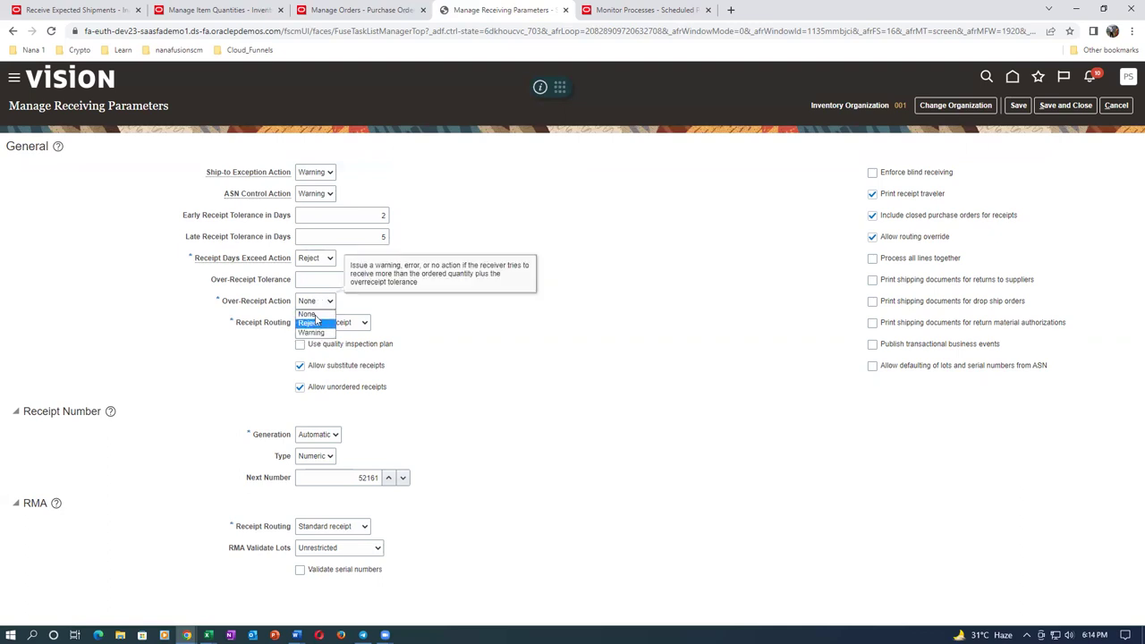
pyautogui.click(313, 304)
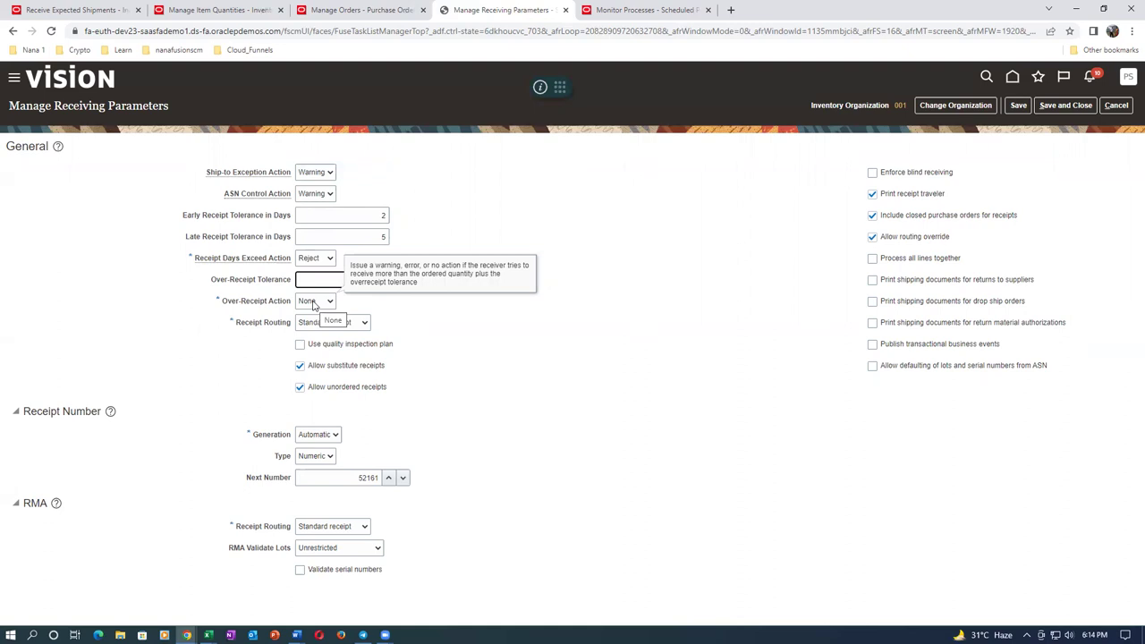
pyautogui.write('50')
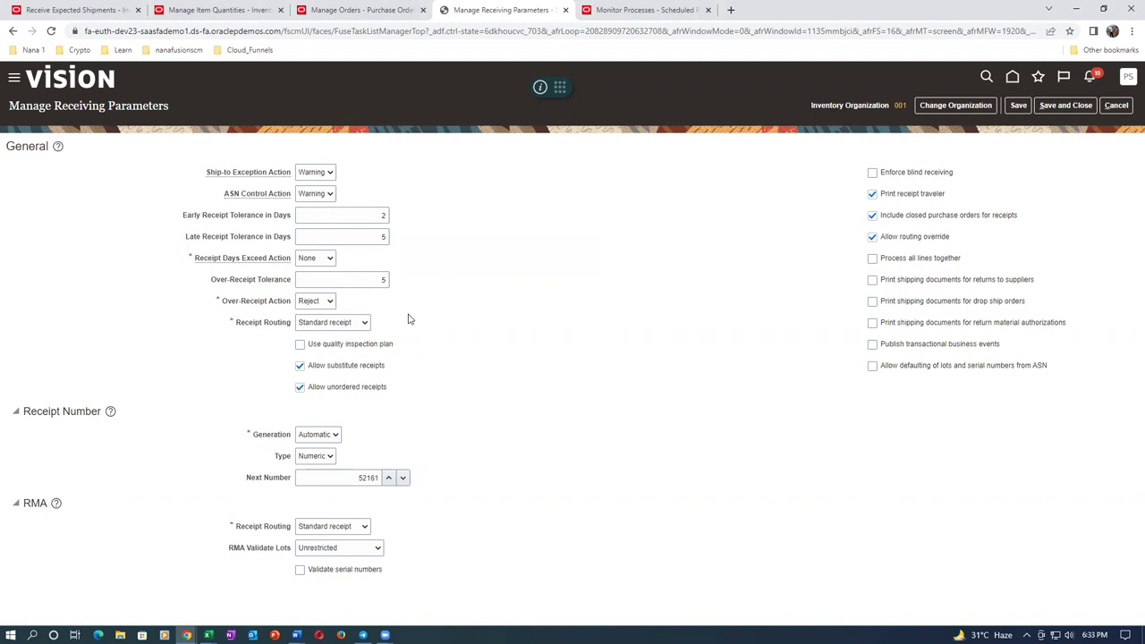
# Clear the Over-Receipt Tolerance value of 5 and save and close the receiving parameters.
pyautogui.click(380, 280)
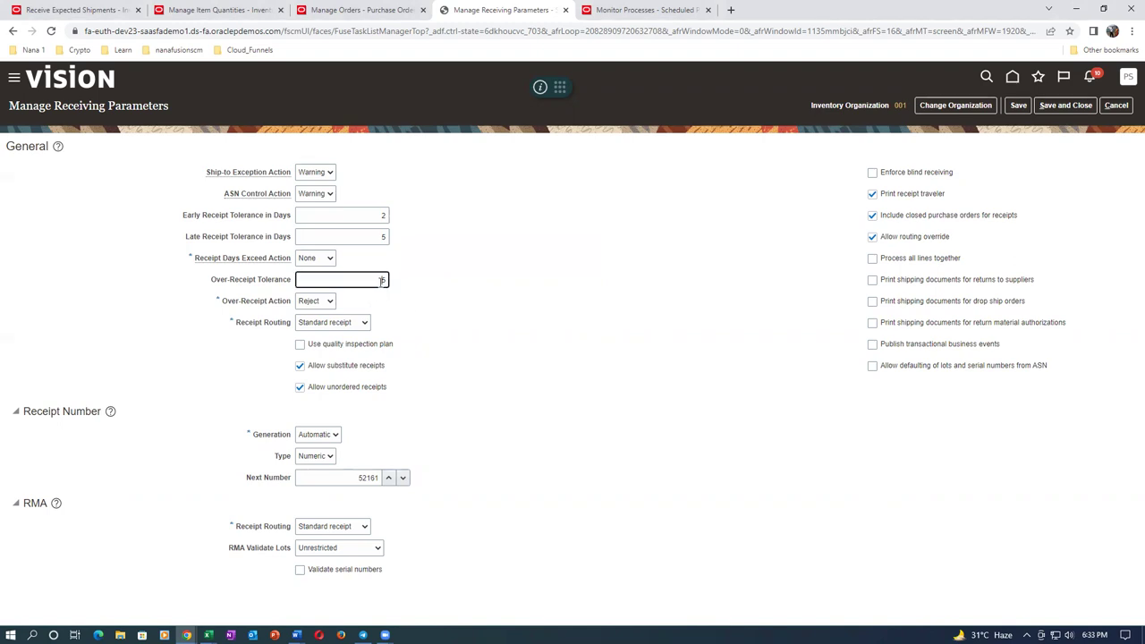
pyautogui.doubleClick(382, 280)
pyautogui.press('BackSpace')
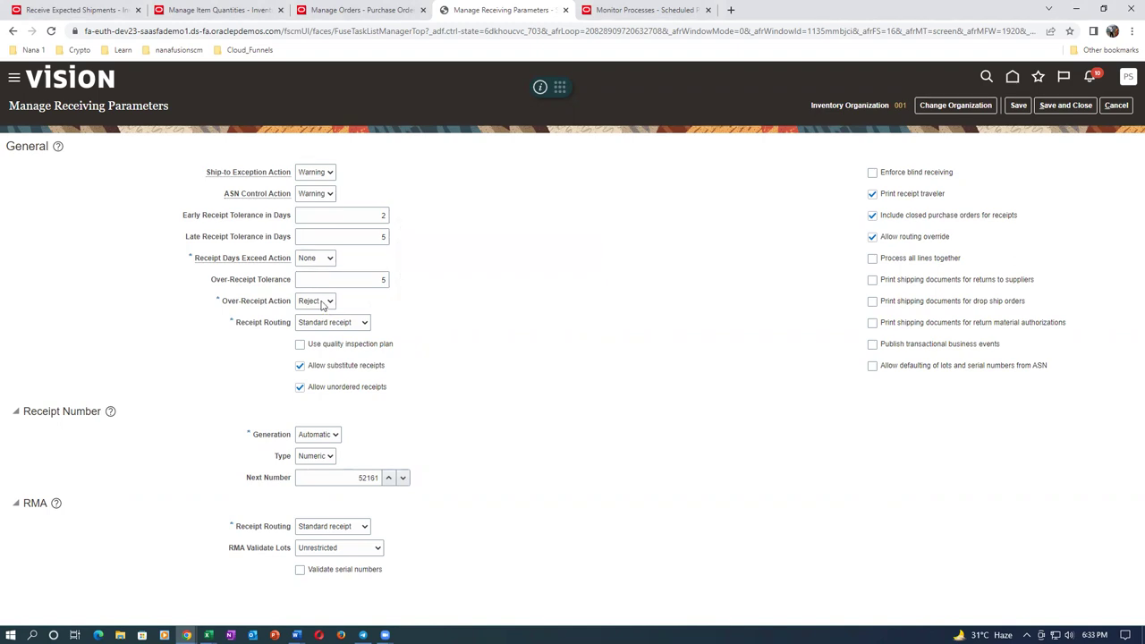
pyautogui.click(1066, 105)
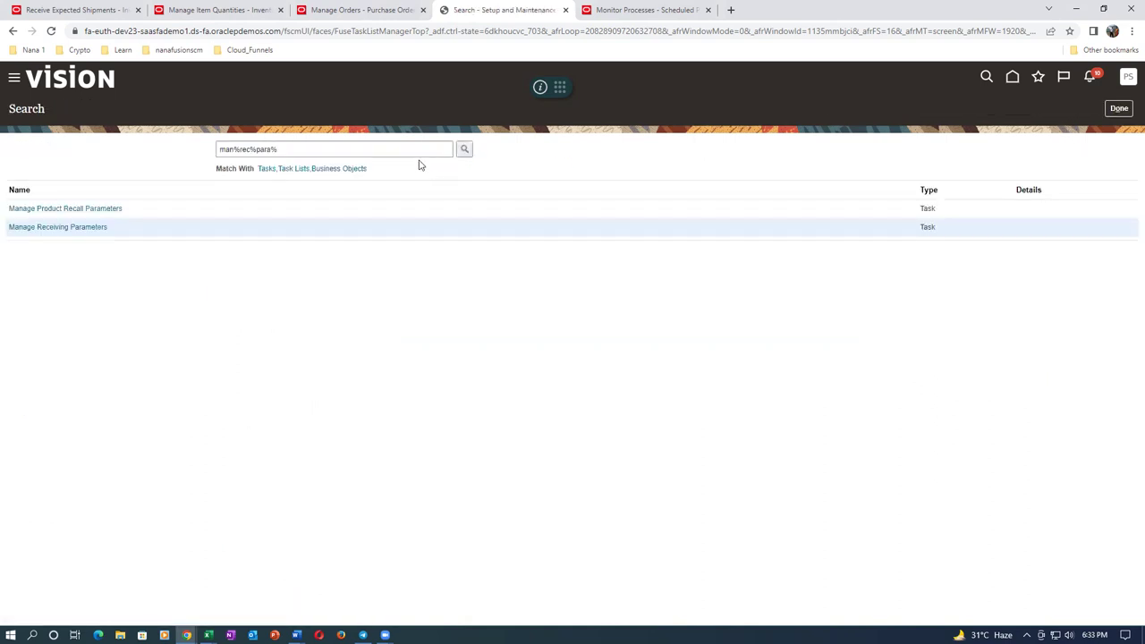
# Return to the purchase orders overview and start a new purchase order.
pyautogui.click(362, 12)
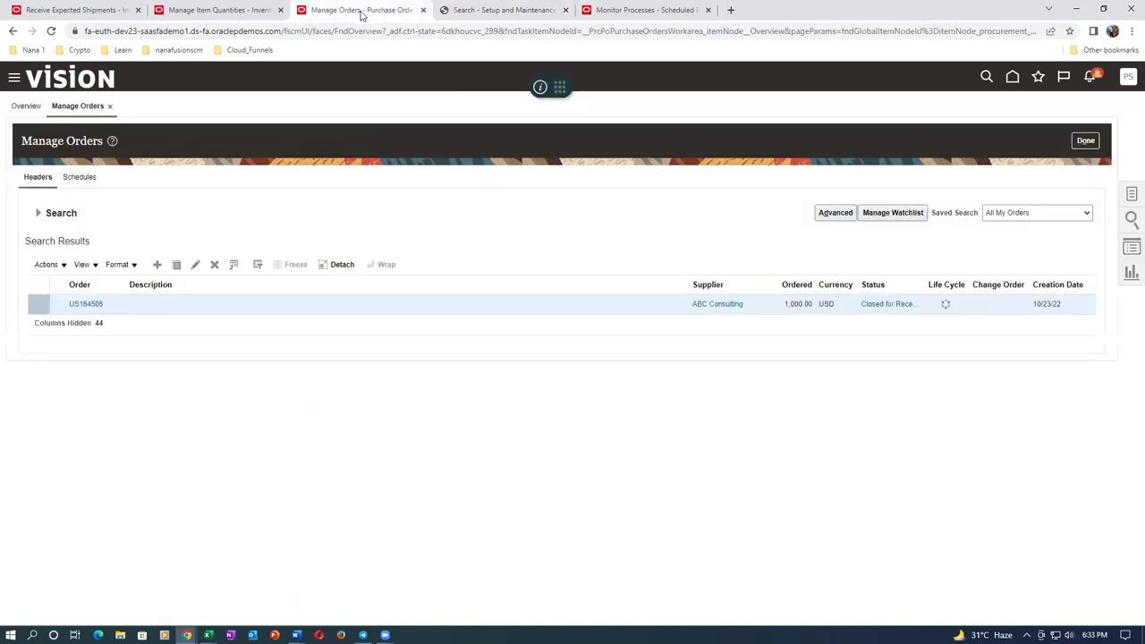
pyautogui.click(1084, 142)
pyautogui.click(1130, 194)
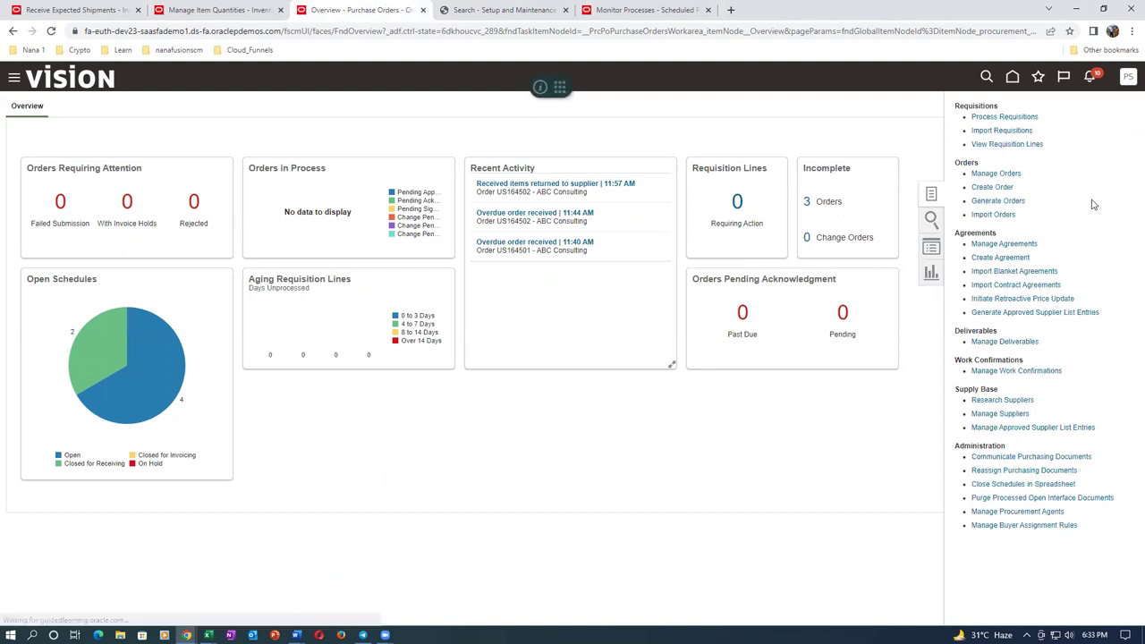
pyautogui.click(989, 187)
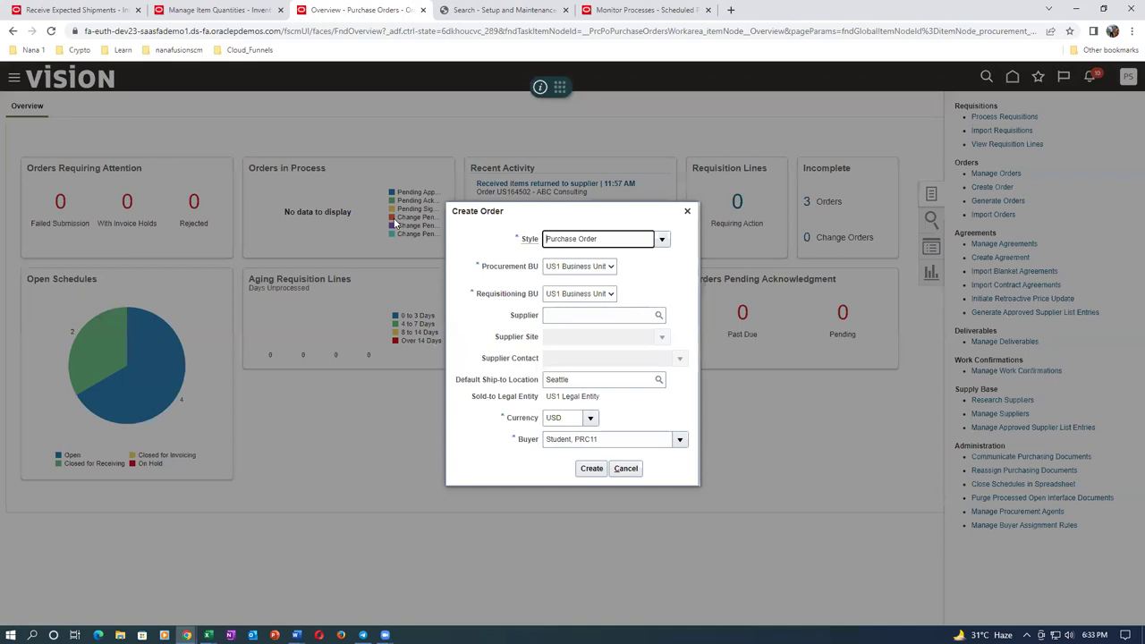
# Create the purchase order header with supplier ABC Consulting.
pyautogui.write('bc c')
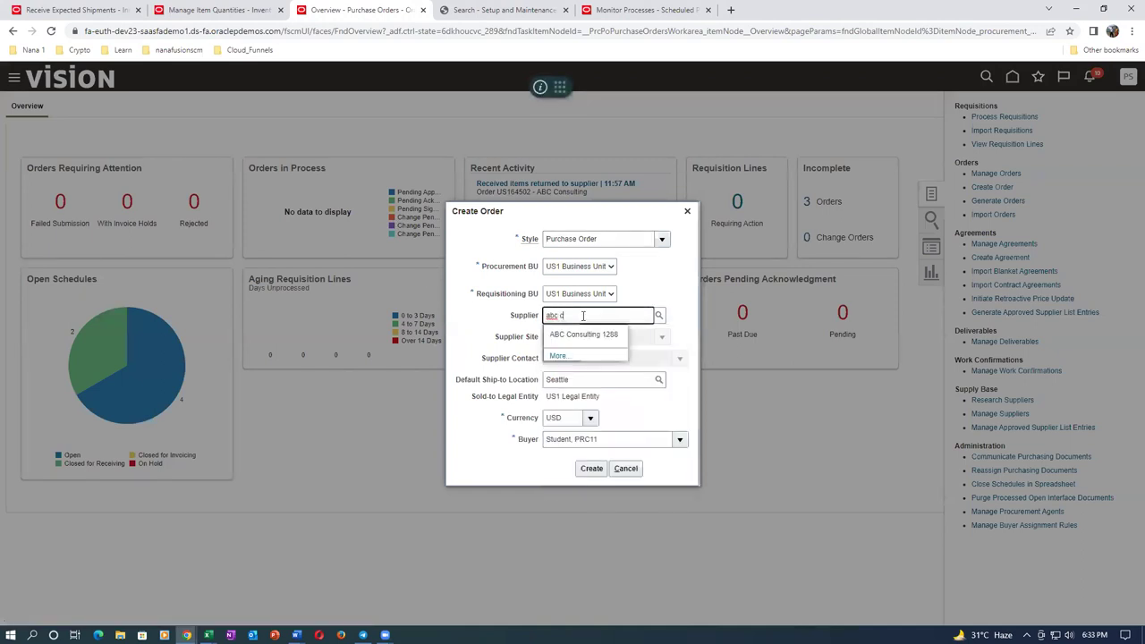
pyautogui.click(612, 333)
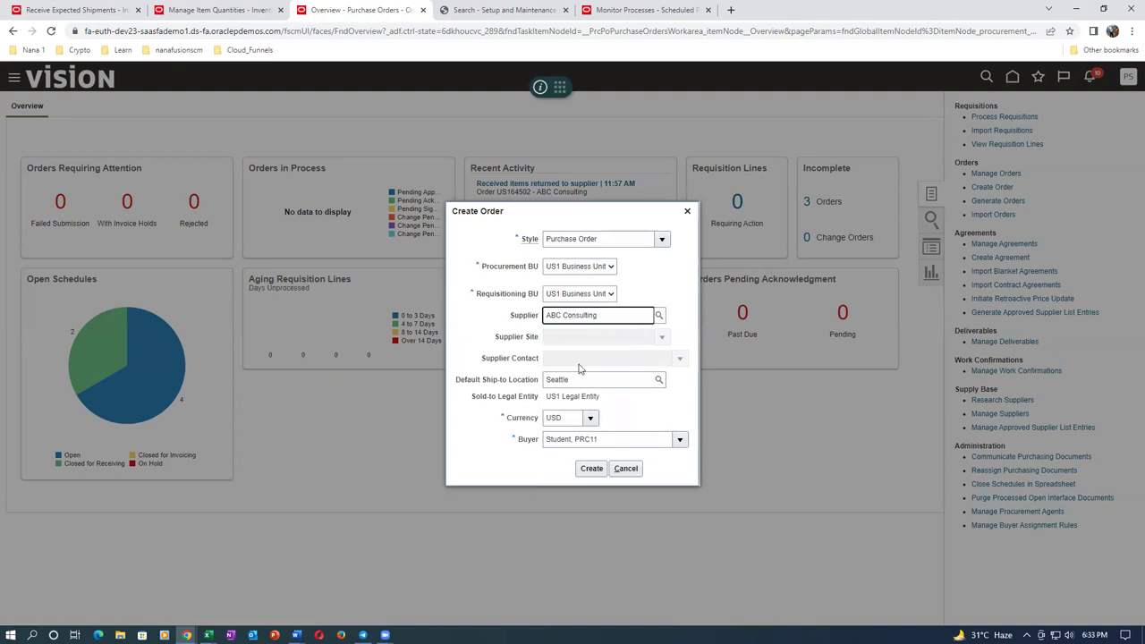
pyautogui.click(584, 470)
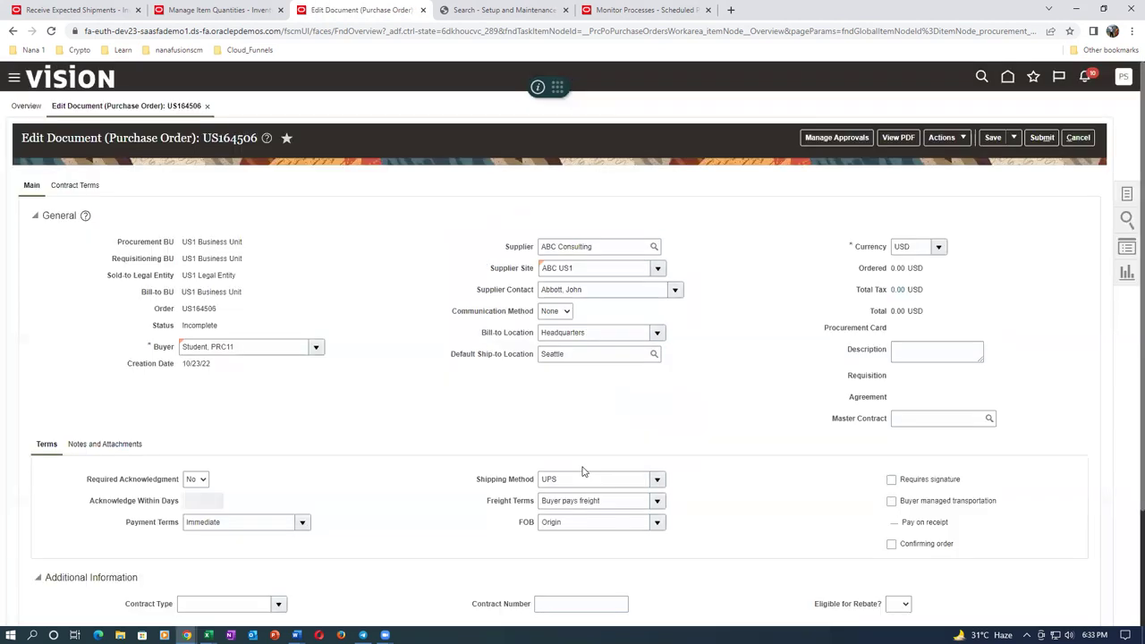
# Add line 1 for item k0101_rec_1, quantity 100 at a price of 10.00.
pyautogui.scroll(-2, 532, 388)
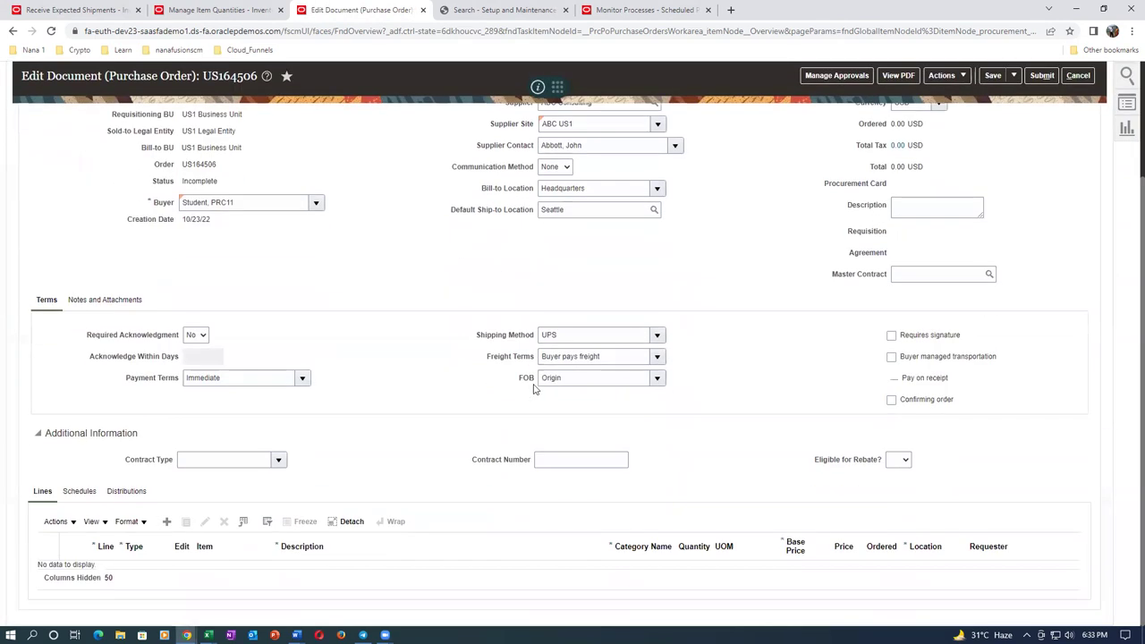
pyautogui.click(166, 521)
pyautogui.click(229, 577)
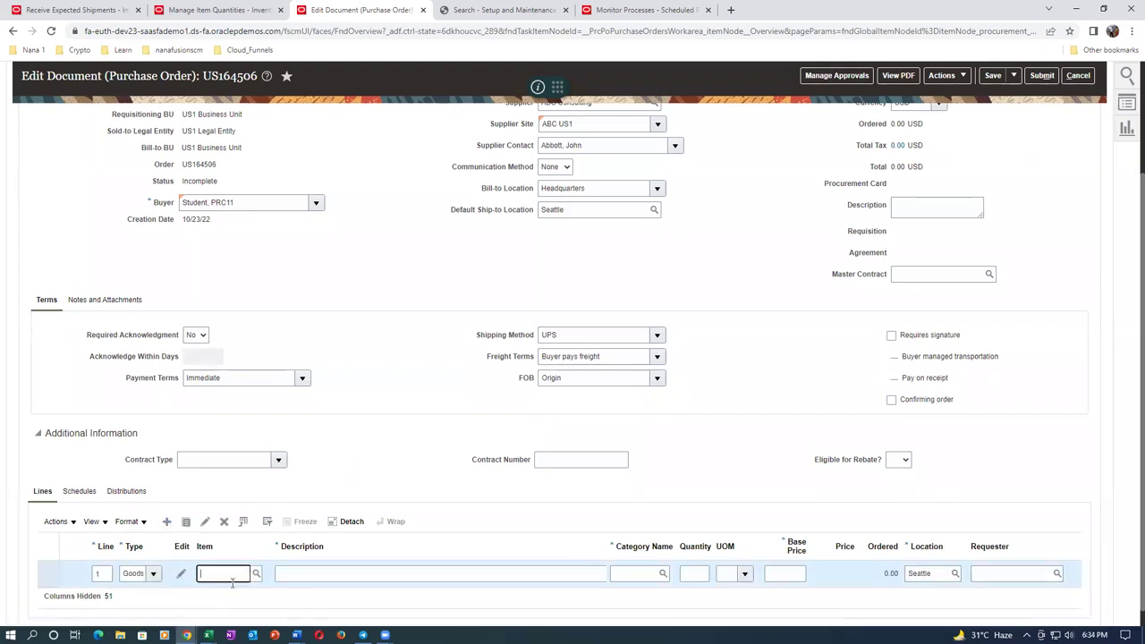
pyautogui.write('k0101')
pyautogui.press('Tab')
pyautogui.click(688, 572)
pyautogui.write('100')
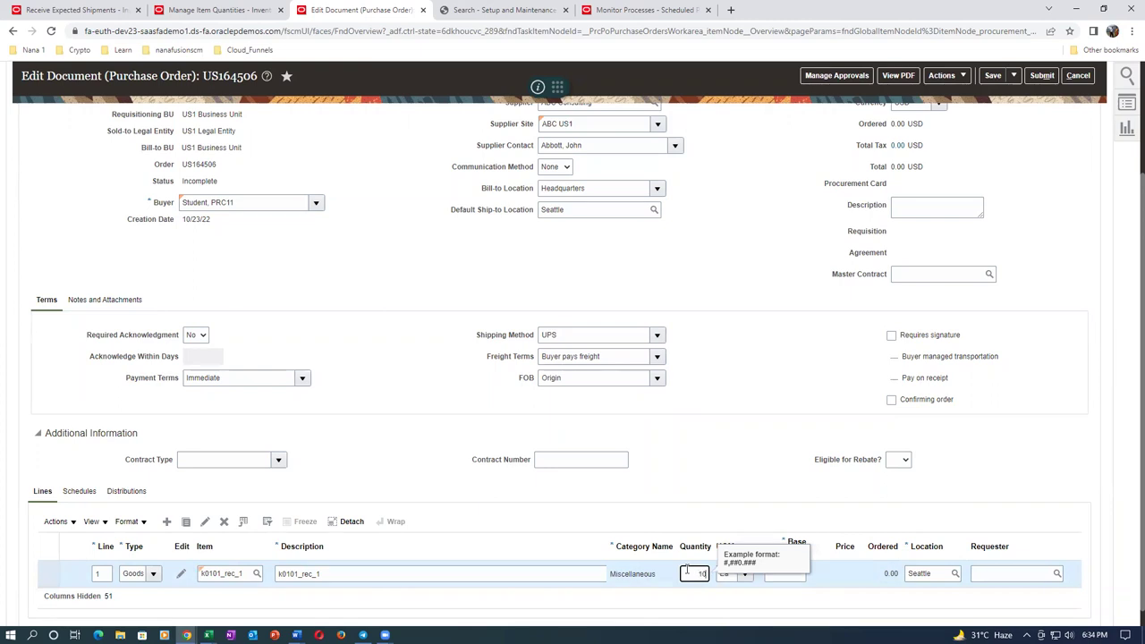
pyautogui.press('Tab')
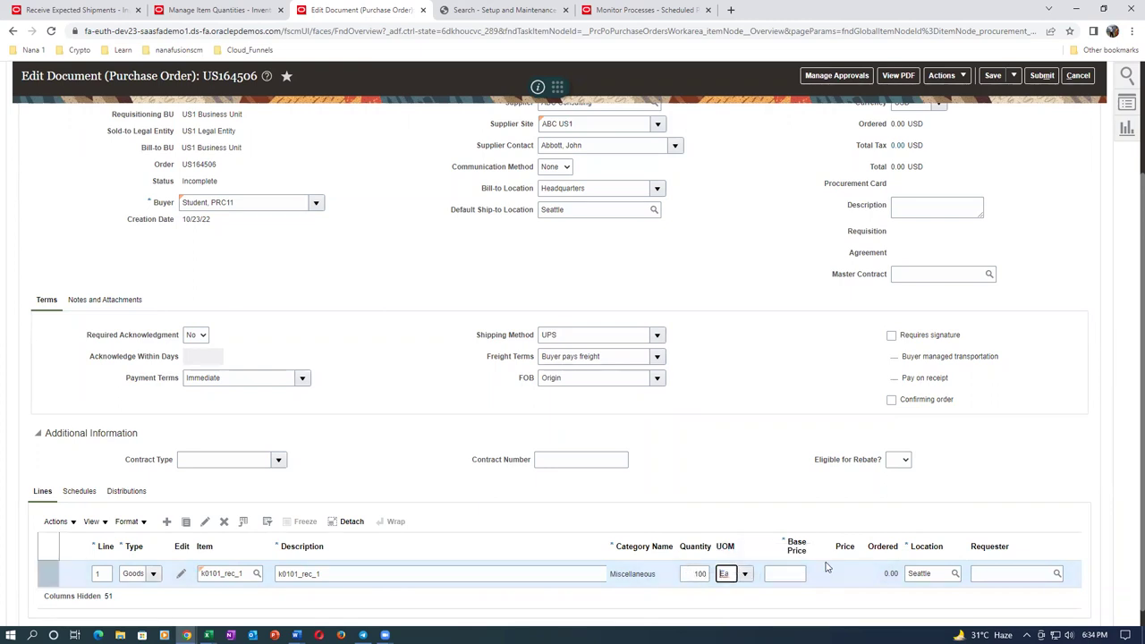
pyautogui.click(781, 572)
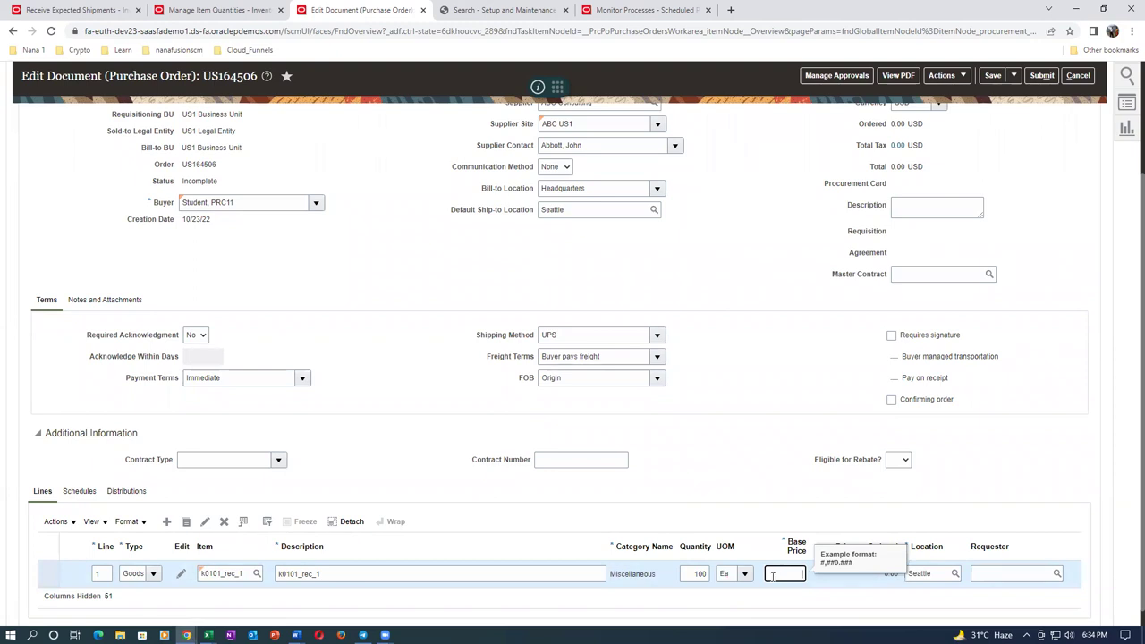
pyautogui.write('10')
pyautogui.press('Tab')
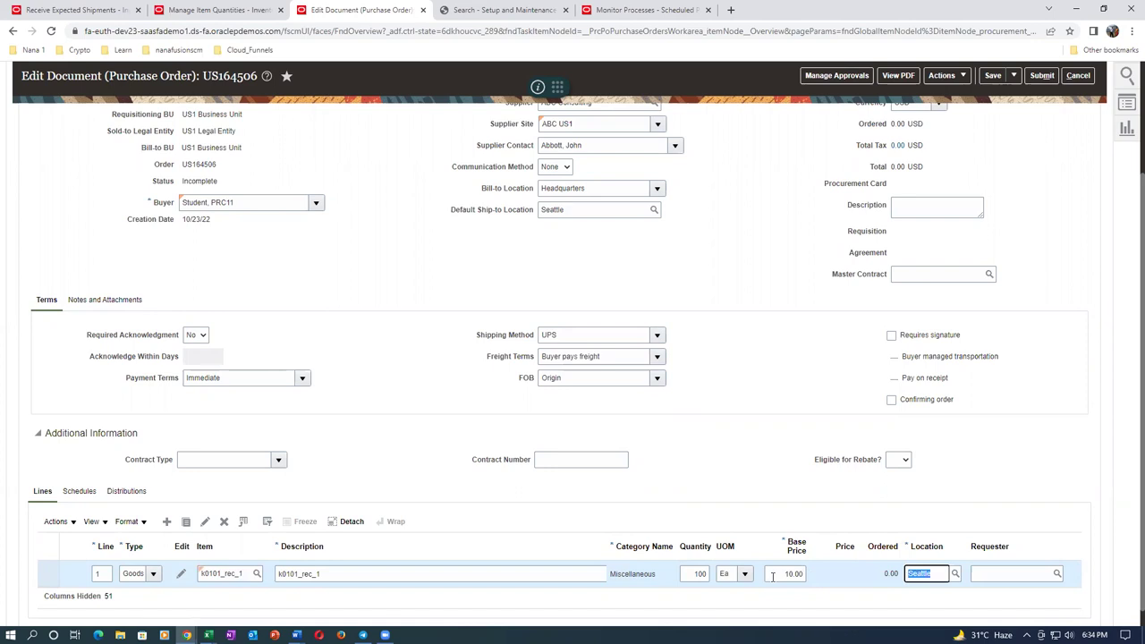
# Set the schedule's requested delivery date to 10/23/22.
pyautogui.click(73, 494)
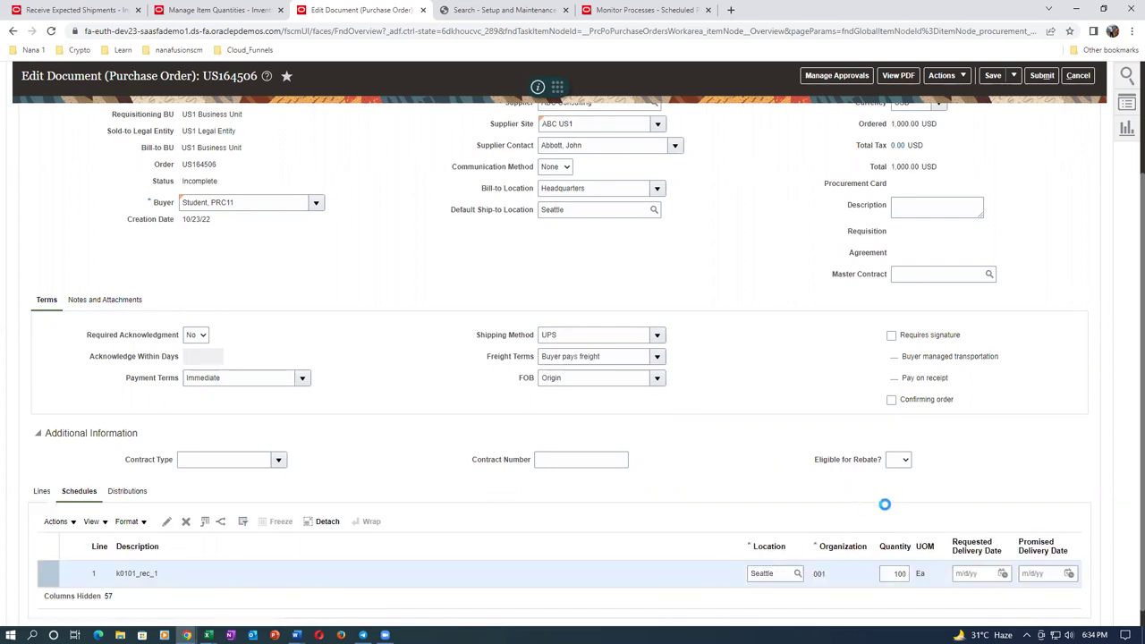
pyautogui.click(988, 573)
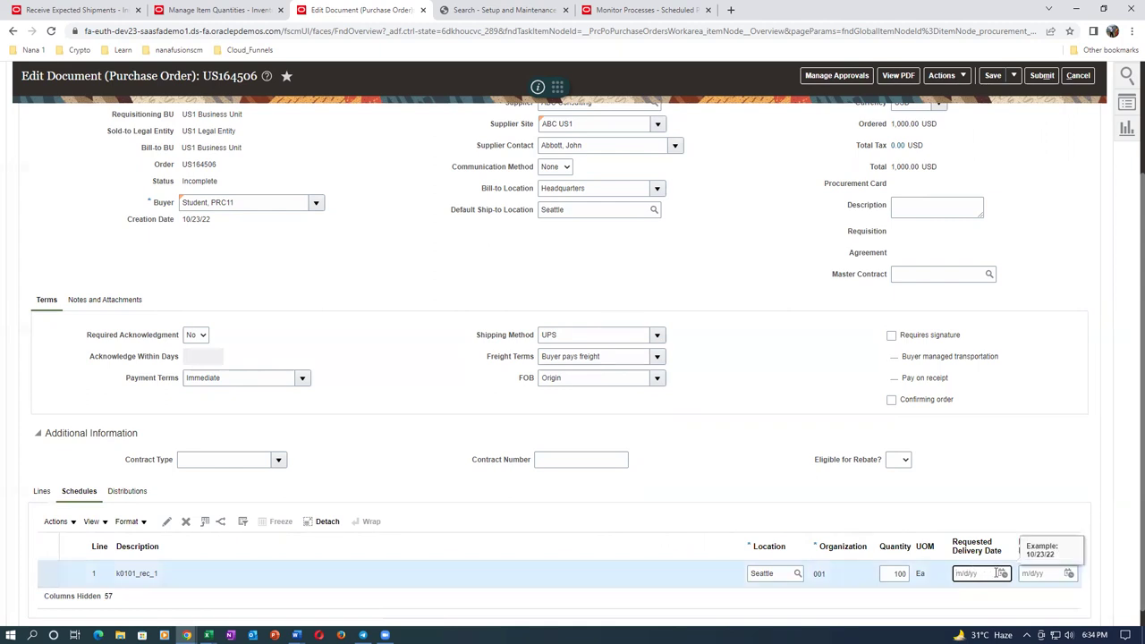
pyautogui.click(1001, 574)
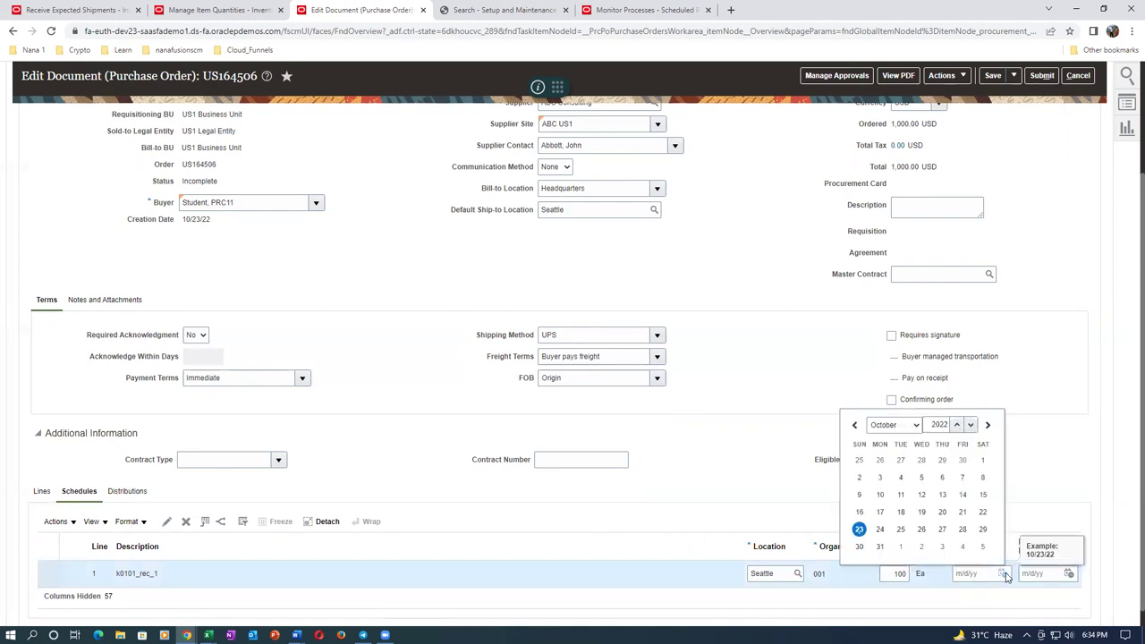
pyautogui.click(860, 530)
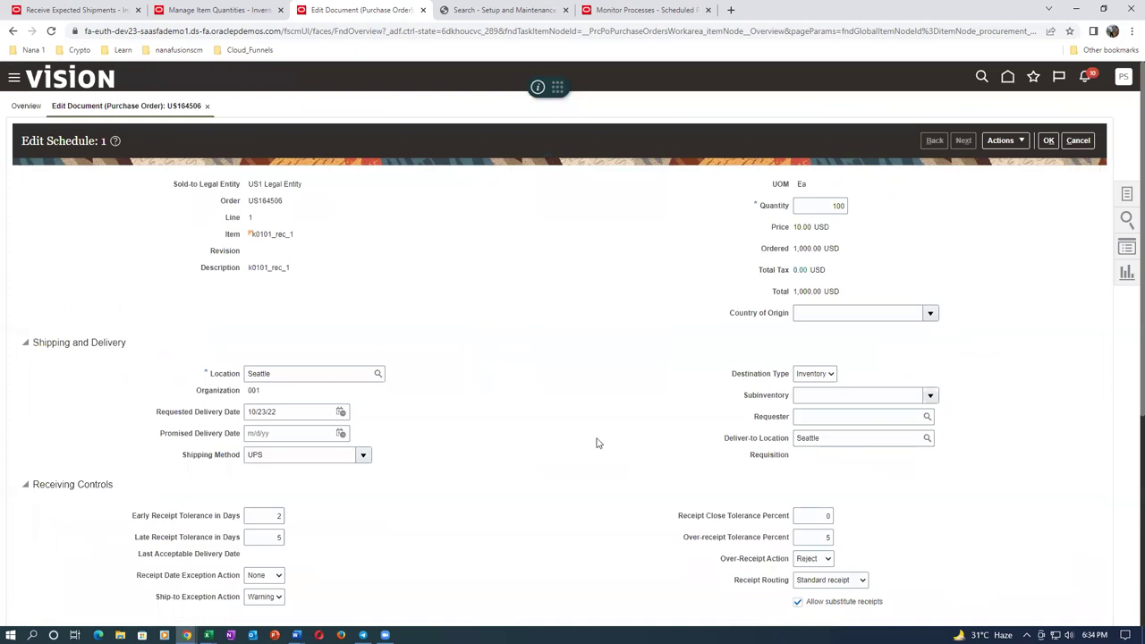
# Accept the schedule, acknowledge the US164506 submission confirmation, and go to the receiving tab.
pyautogui.scroll(-2, 991, 494)
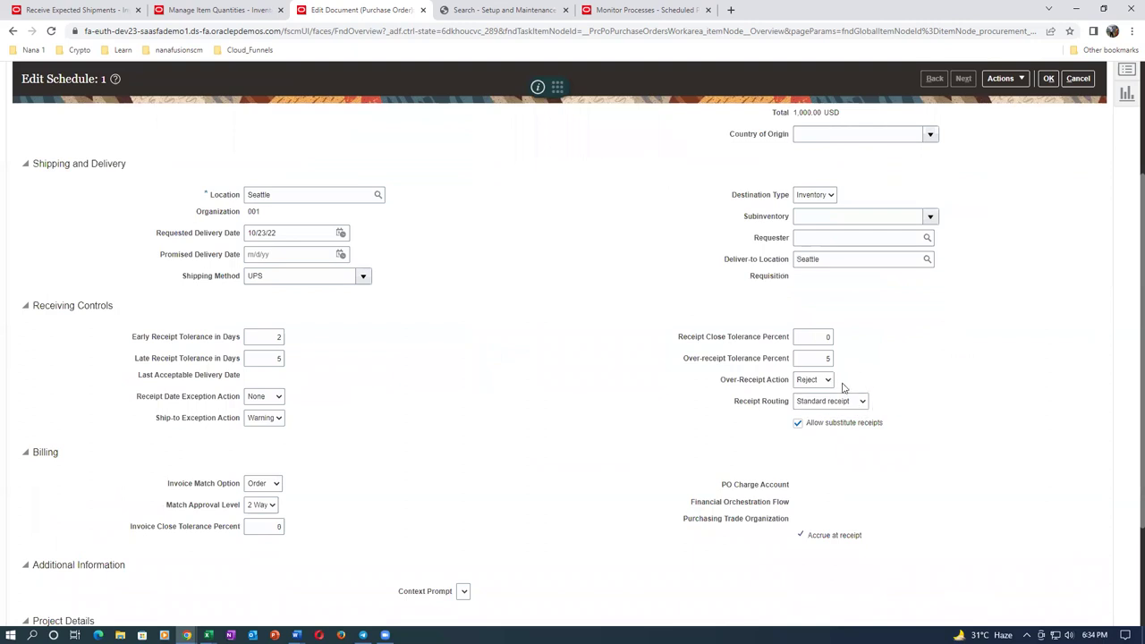
pyautogui.scroll(1, 929, 351)
pyautogui.scroll(2, 930, 351)
pyautogui.click(1046, 140)
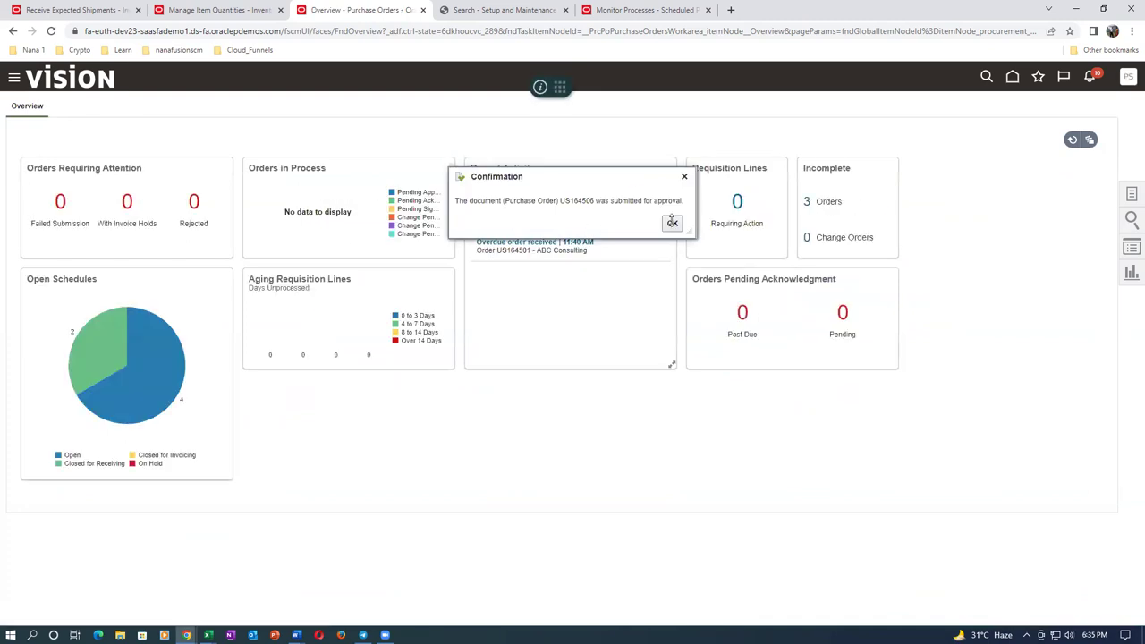
pyautogui.click(672, 226)
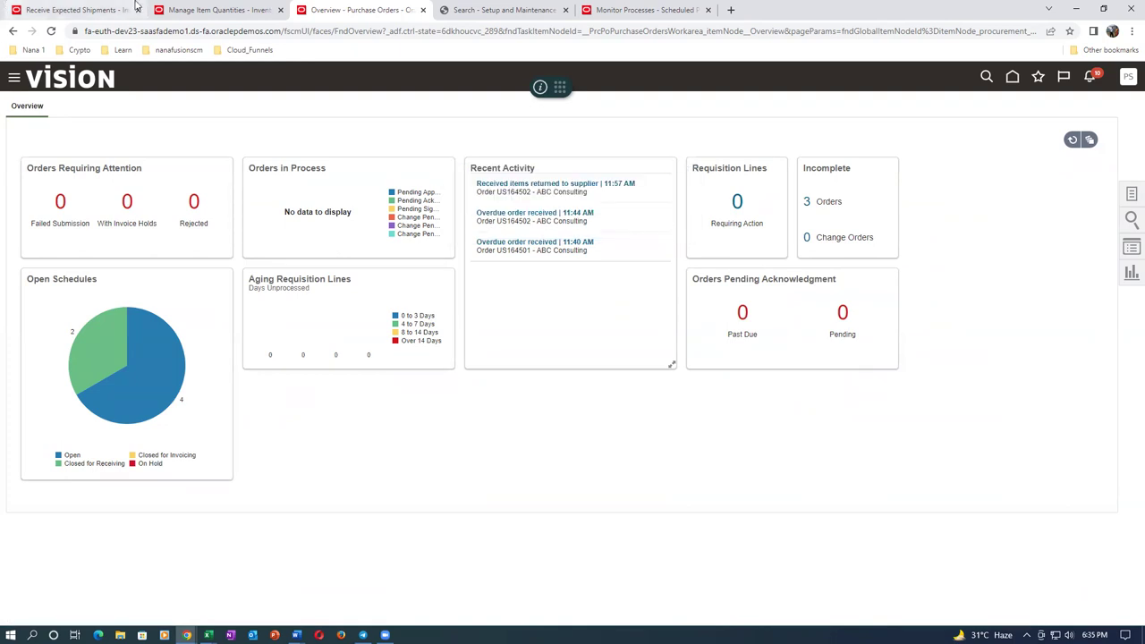
pyautogui.click(80, 11)
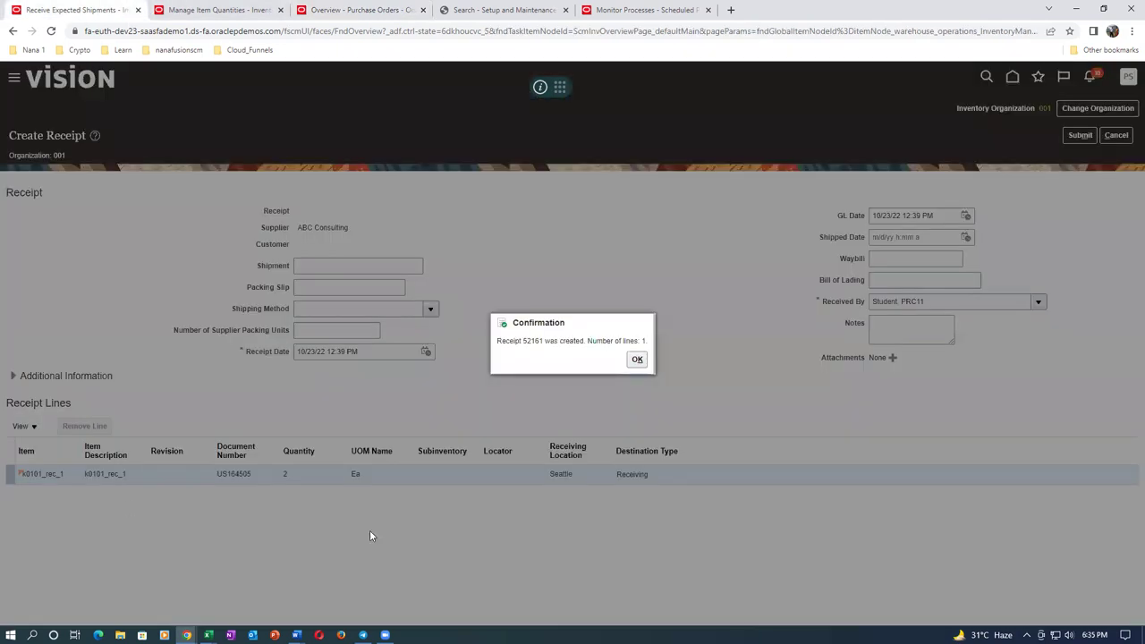
# Dismiss the receipt 52161 confirmation and reopen Receive Expected Shipments.
pyautogui.click(637, 359)
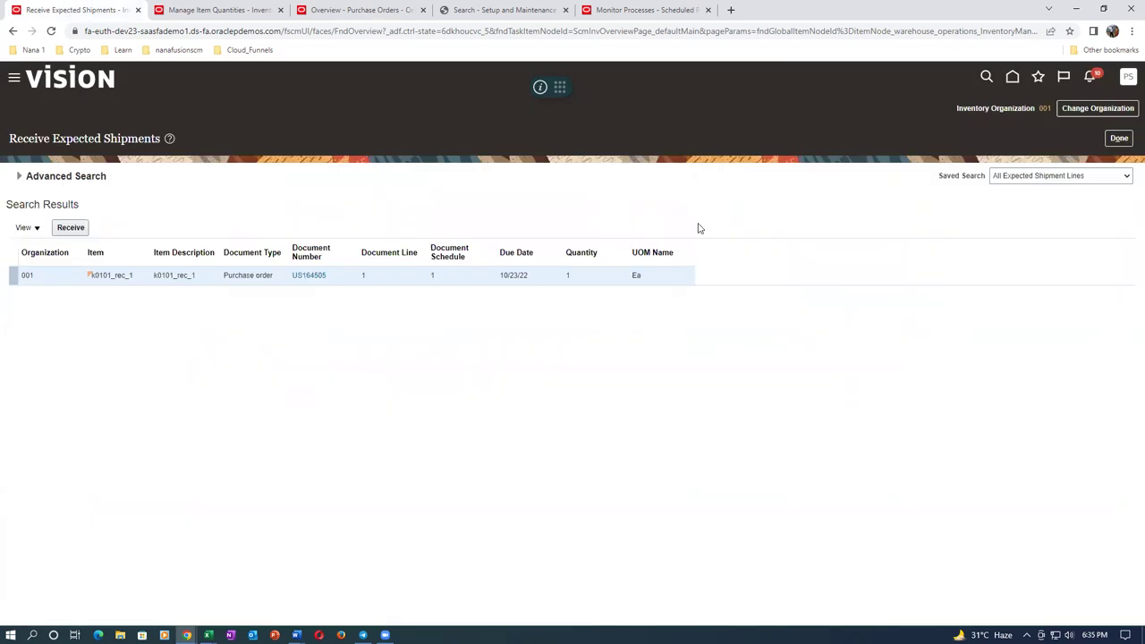
pyautogui.click(1118, 138)
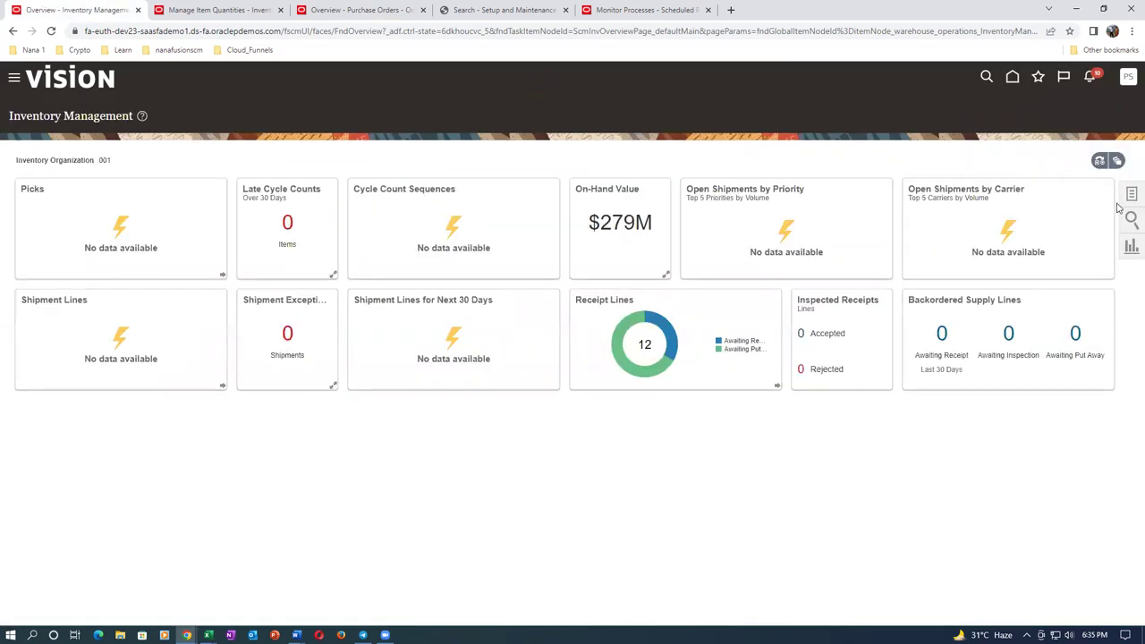
pyautogui.click(1130, 194)
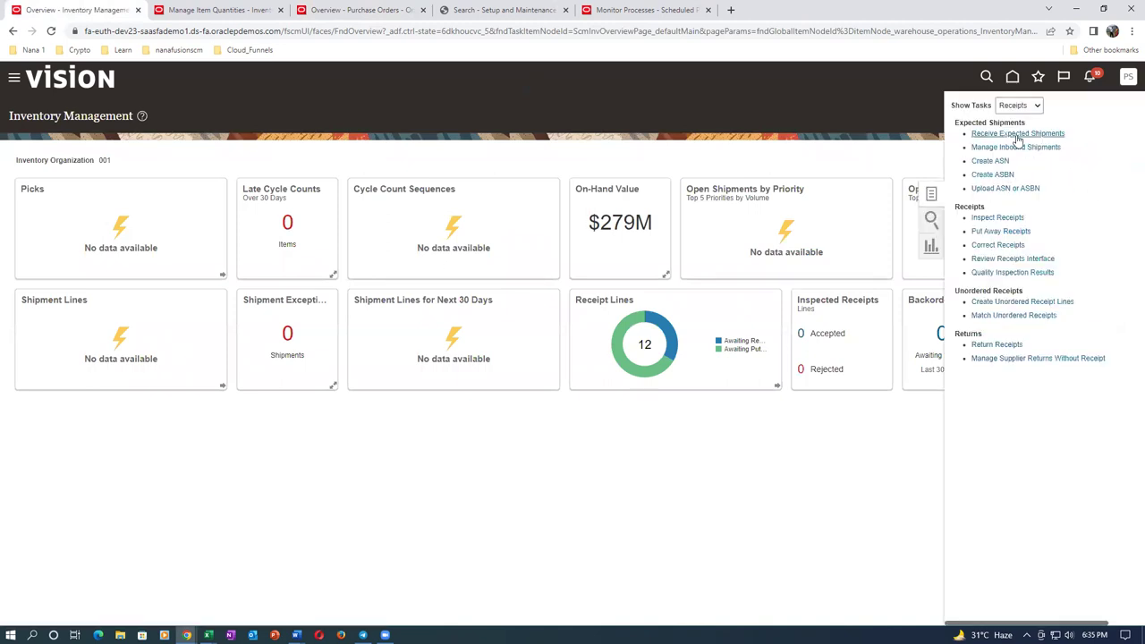
pyautogui.click(1015, 134)
# Look up PO US164506 and start receiving its k0101_rec_1 shipment line.
pyautogui.click(273, 209)
pyautogui.write('US164508')
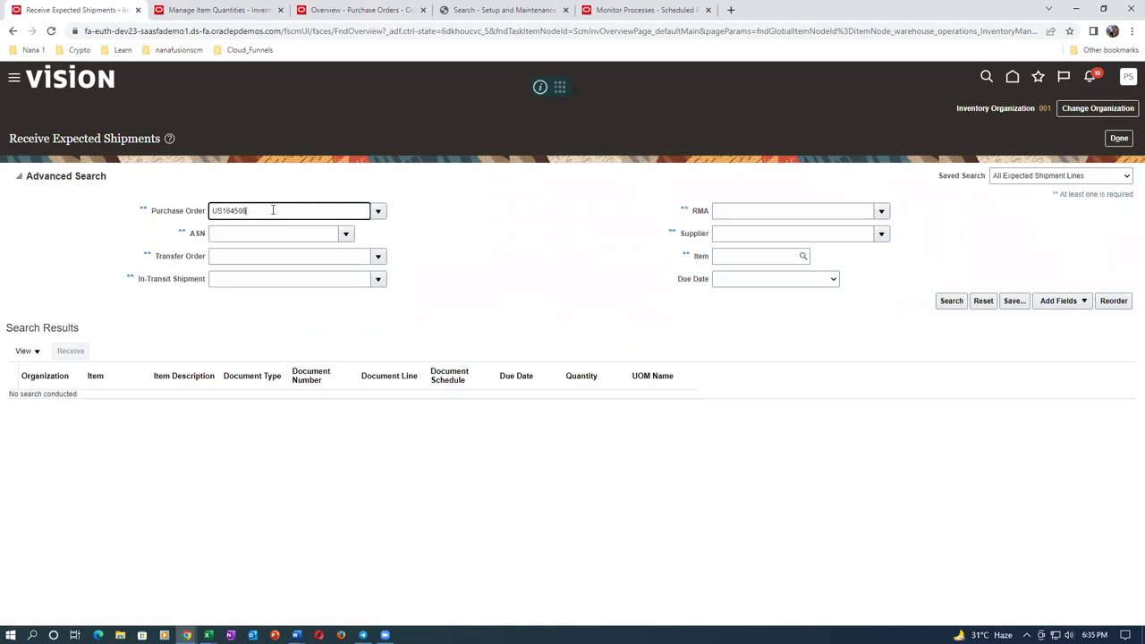
pyautogui.press('Tab')
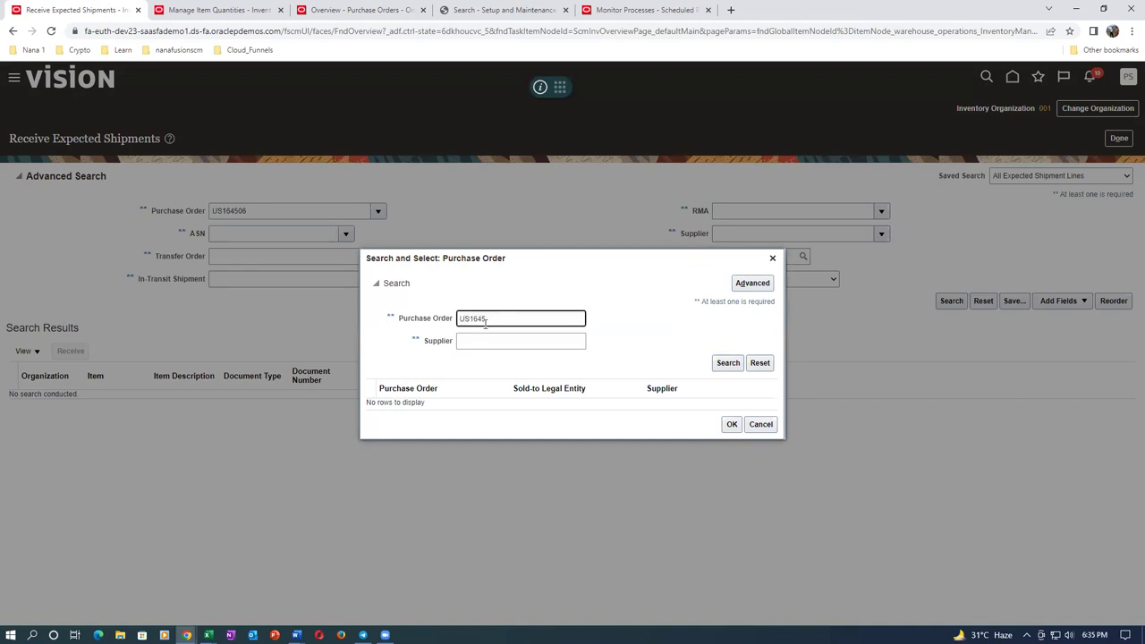
pyautogui.click(730, 364)
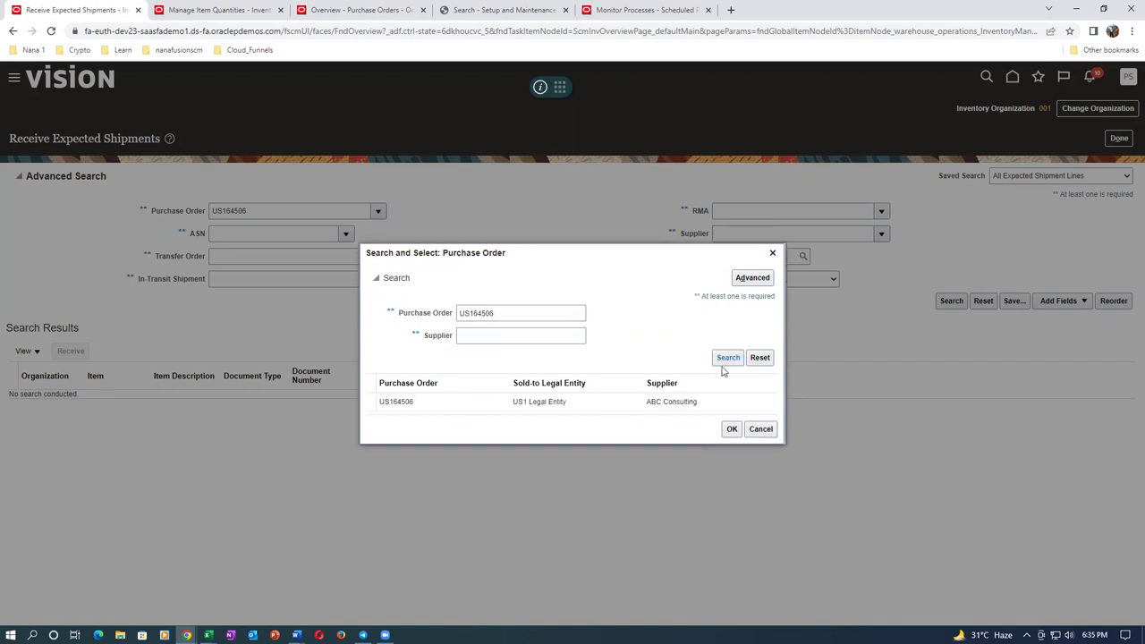
pyautogui.click(697, 402)
pyautogui.click(731, 428)
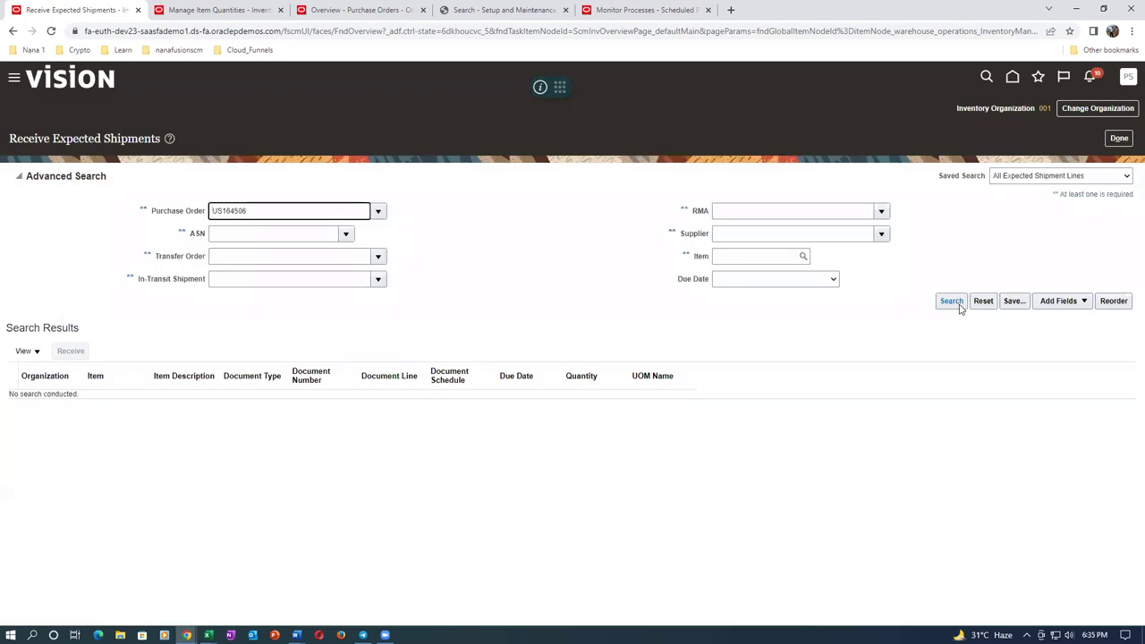
pyautogui.click(952, 301)
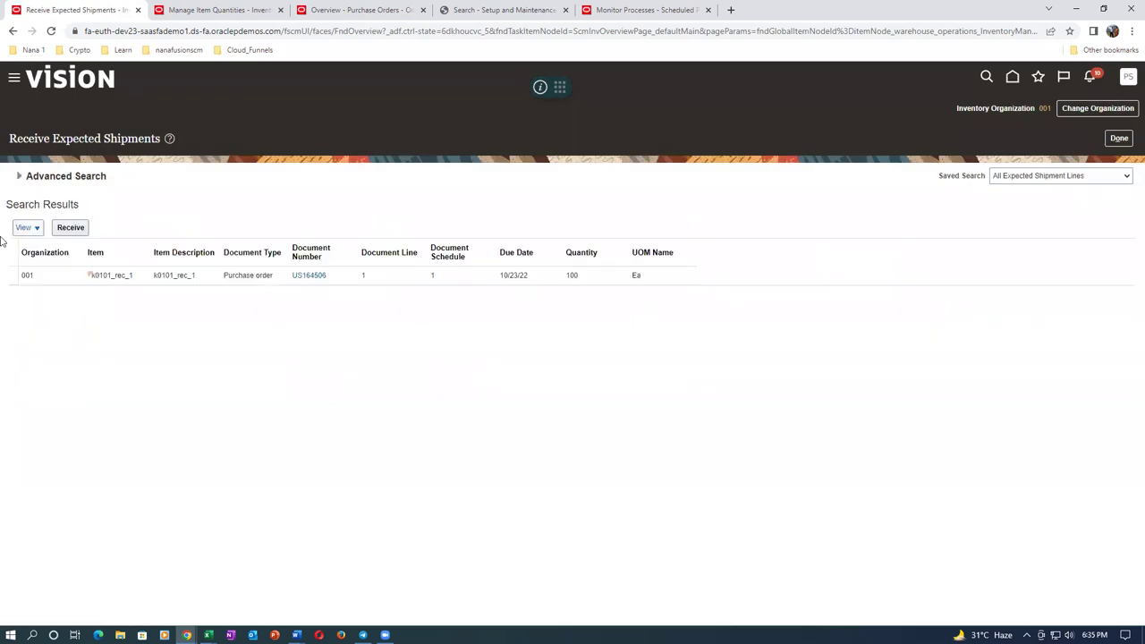
pyautogui.click(11, 274)
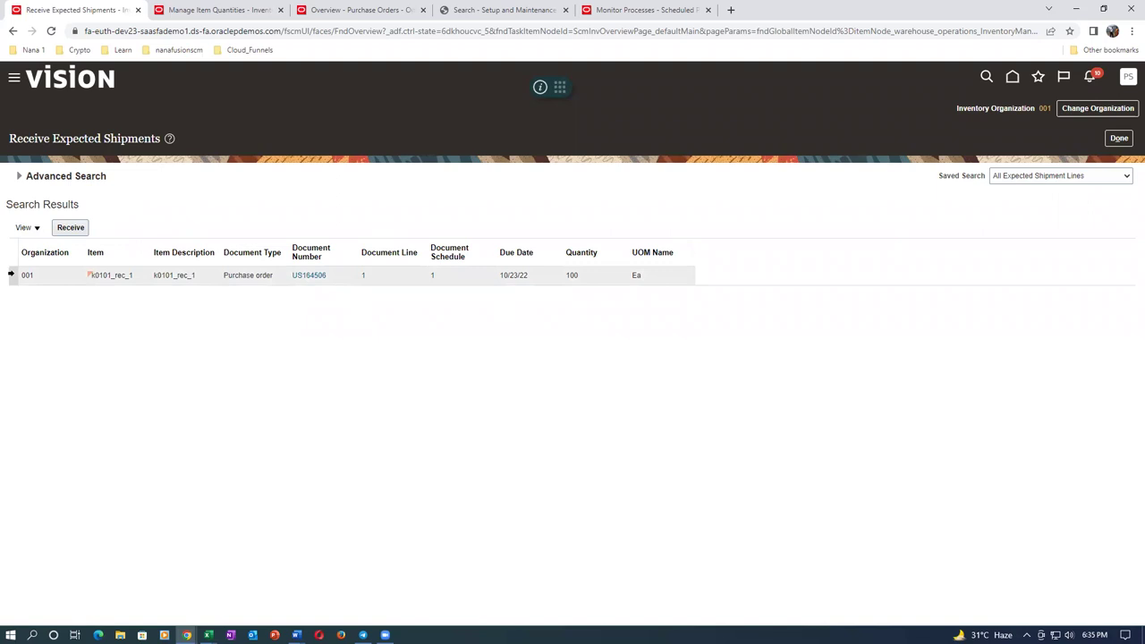
pyautogui.click(75, 229)
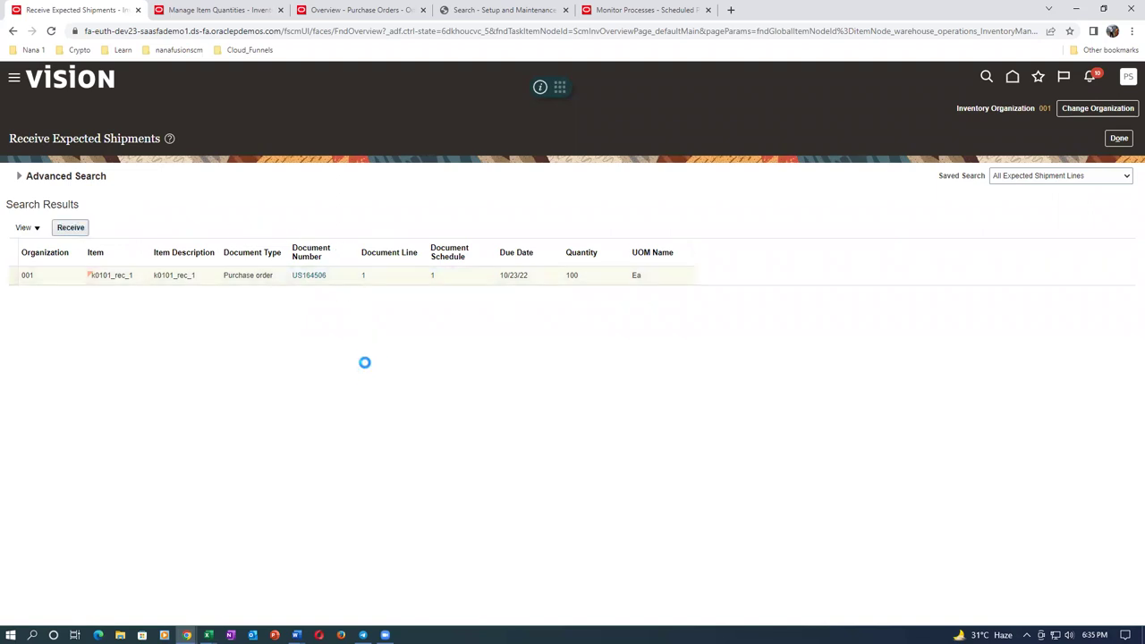
pyautogui.click(203, 179)
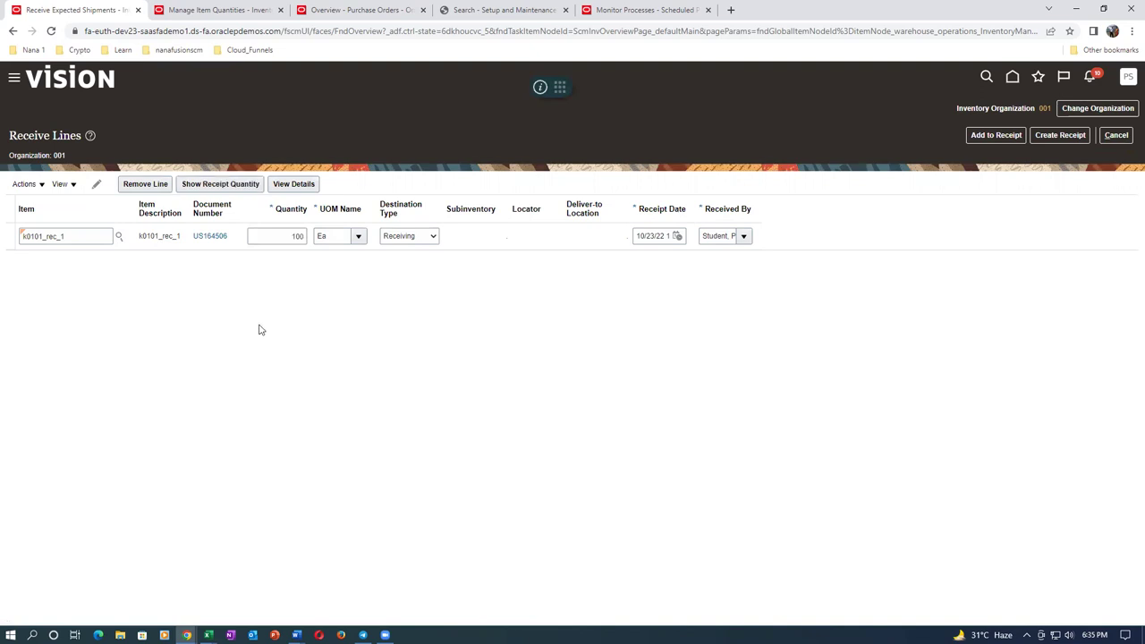
# Try to create a receipt for quantity 120 on the line.
pyautogui.click(307, 247)
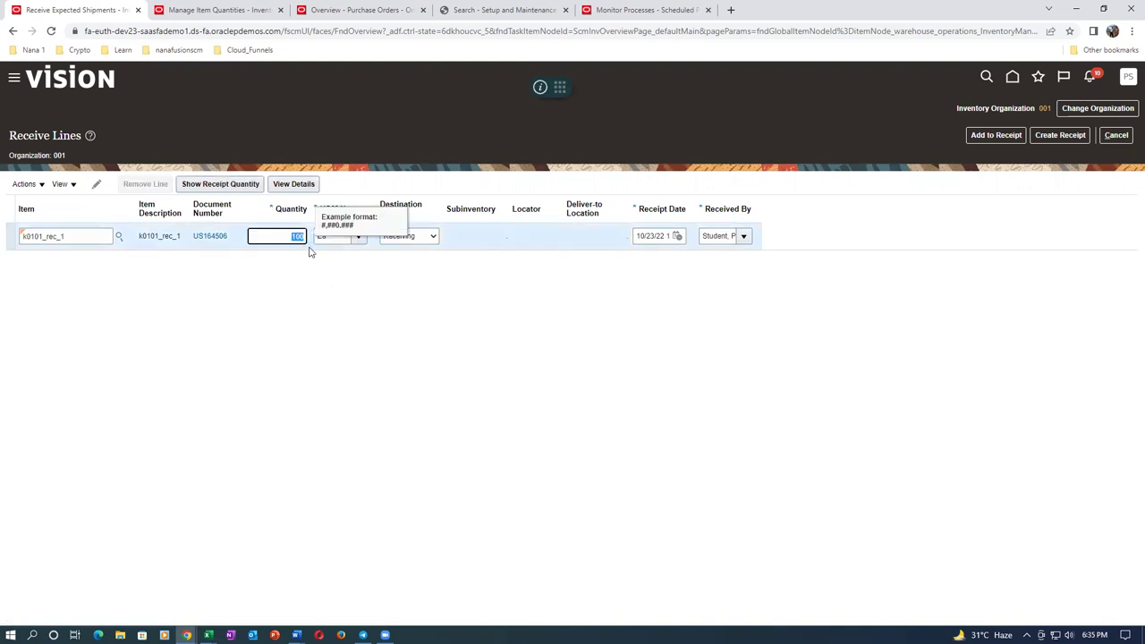
pyautogui.write('120')
pyautogui.press('Tab')
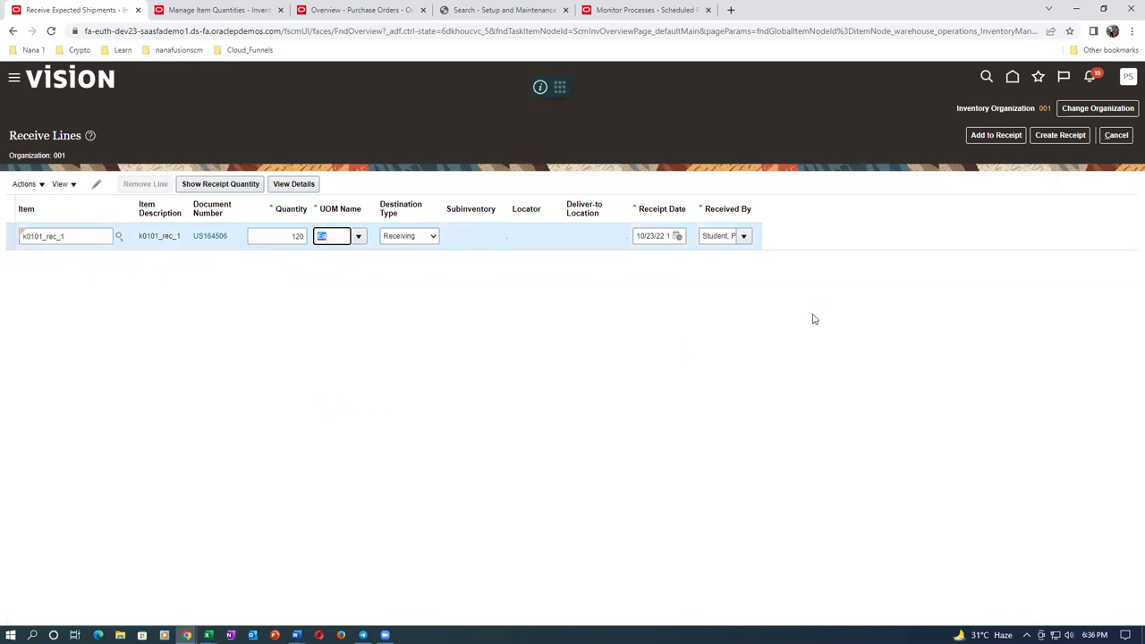
pyautogui.click(1078, 139)
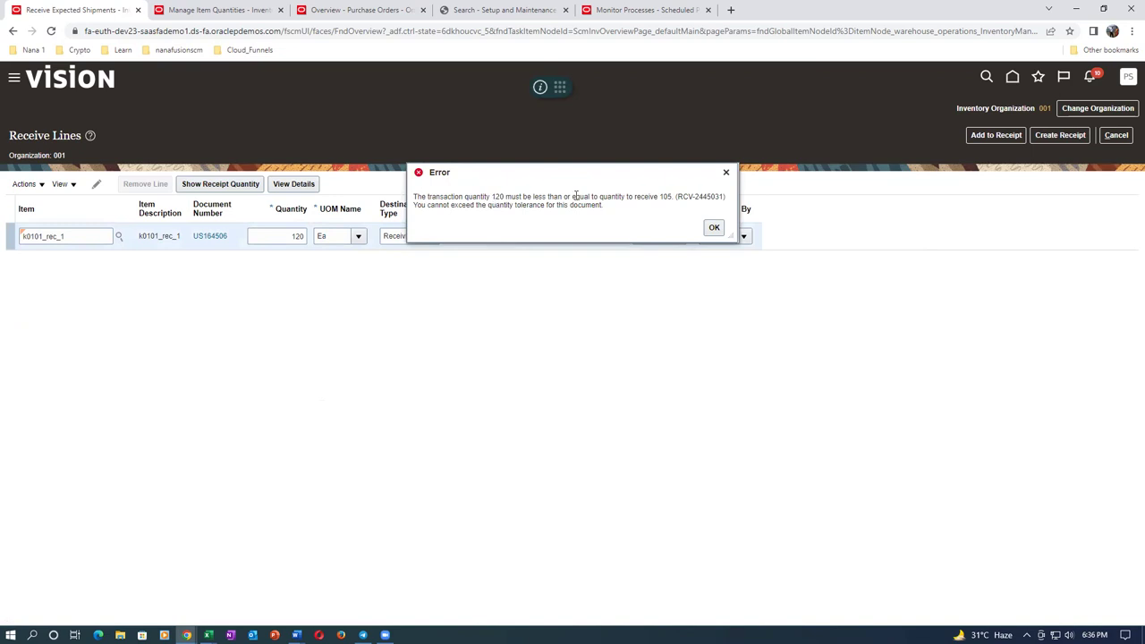
# Note the 105 tolerance limit in the error, dismiss it, and go to the receiving parameters search.
pyautogui.moveTo(648, 195); pyautogui.dragTo(673, 195)
pyautogui.moveTo(459, 204); pyautogui.dragTo(528, 204)
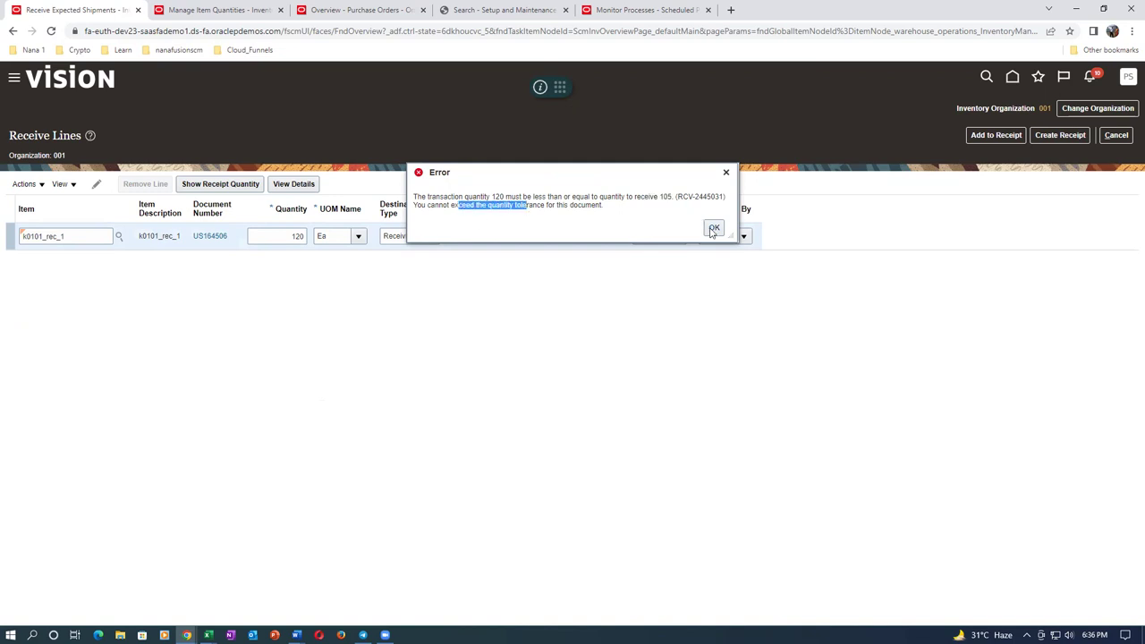
pyautogui.click(712, 229)
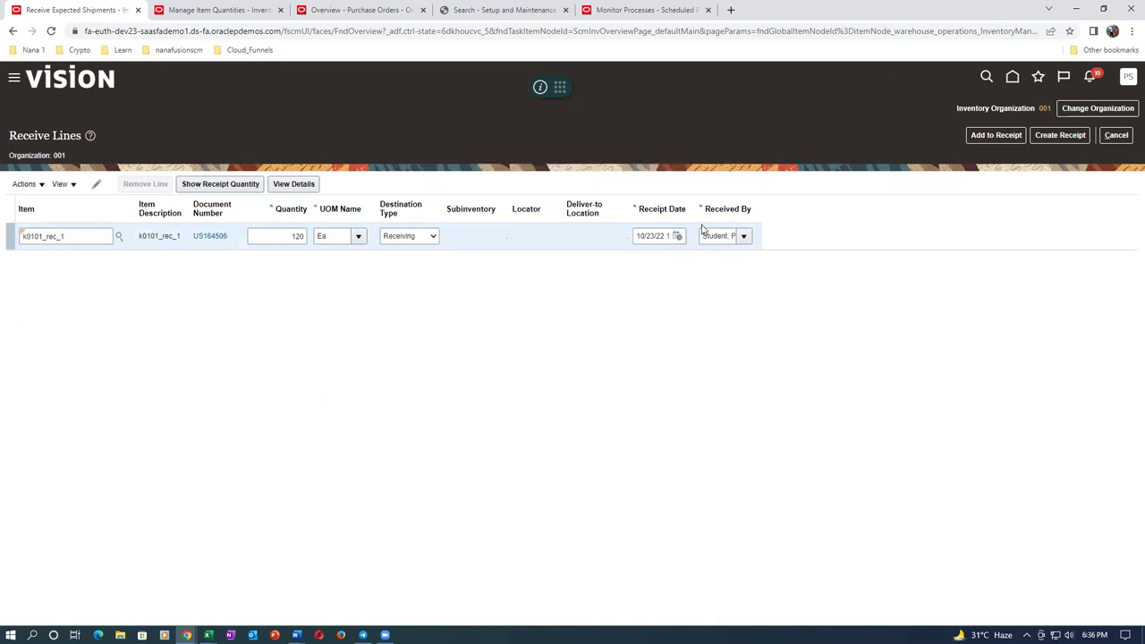
pyautogui.click(504, 11)
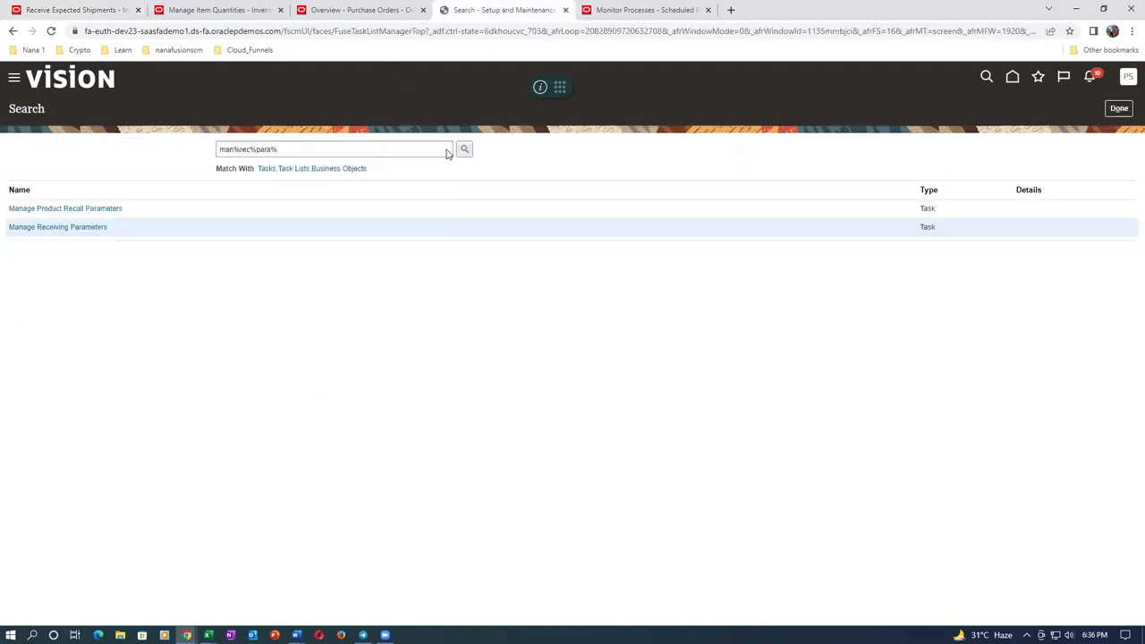
# Turn on Enforce blind receiving and cancel the pending receipt line.
pyautogui.click(78, 228)
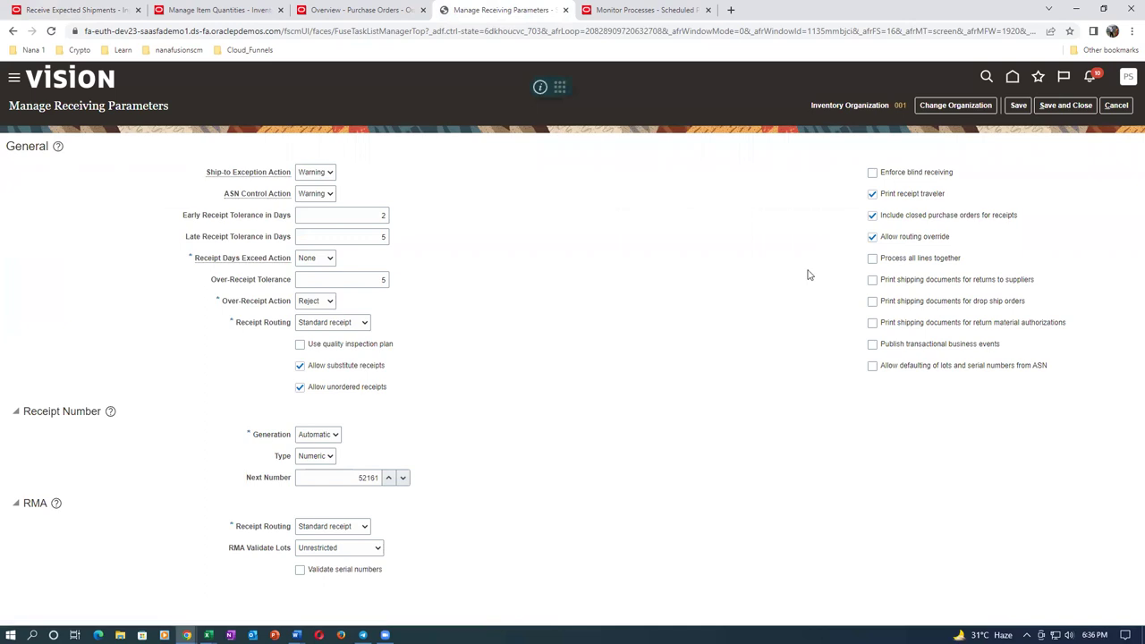
pyautogui.click(872, 174)
pyautogui.click(79, 11)
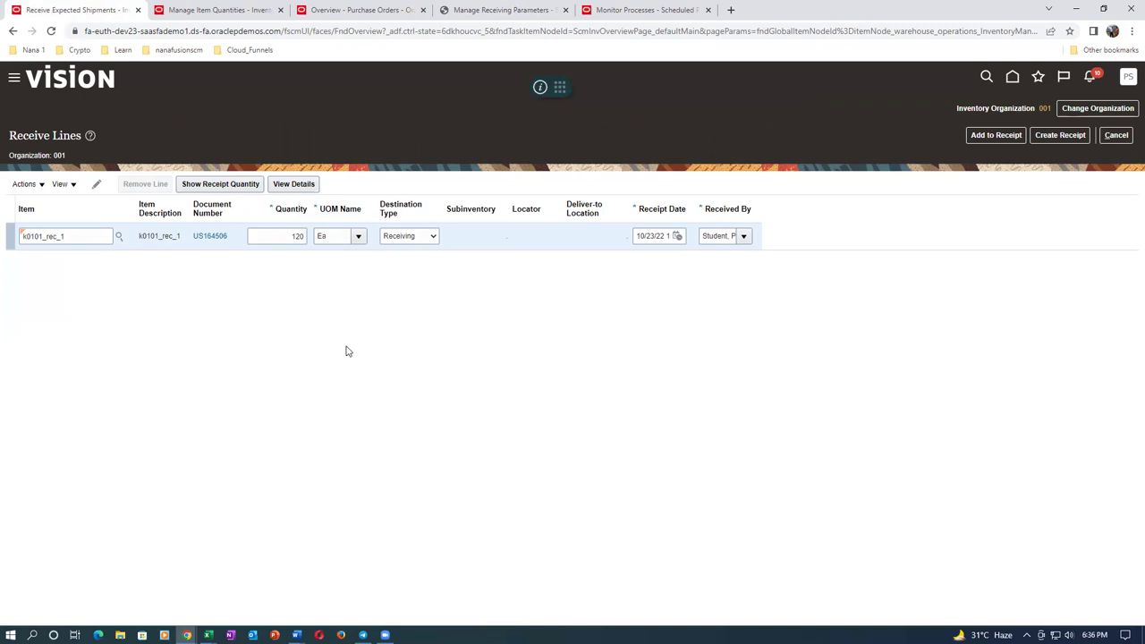
pyautogui.click(1115, 135)
# Save and close the receiving parameters and return to Receive Expected Shipments.
pyautogui.click(498, 10)
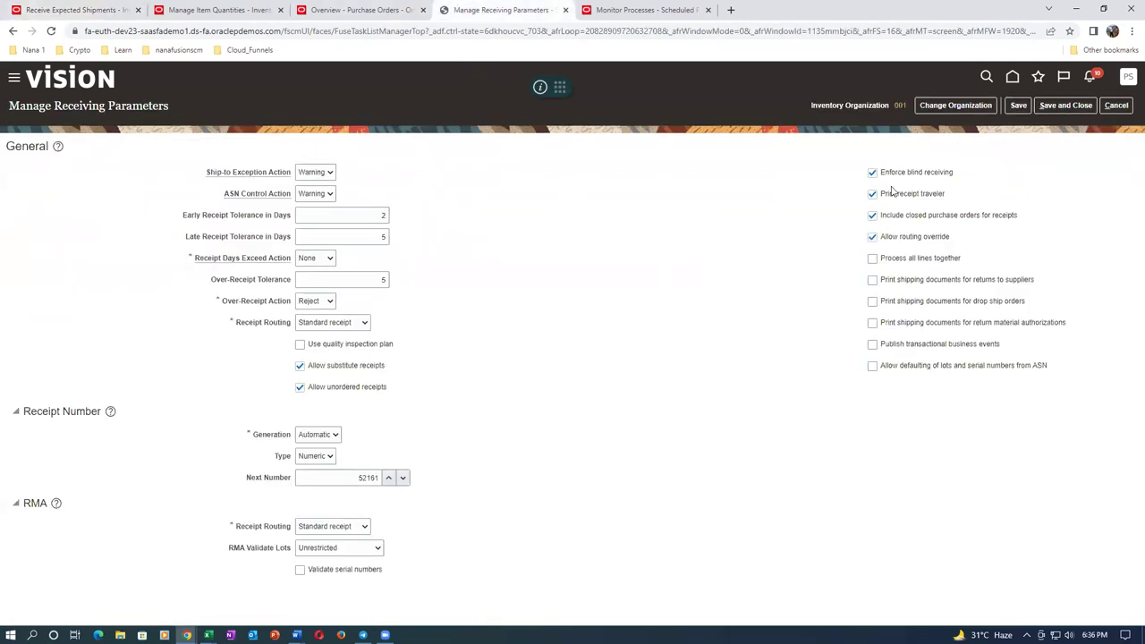
pyautogui.click(1067, 106)
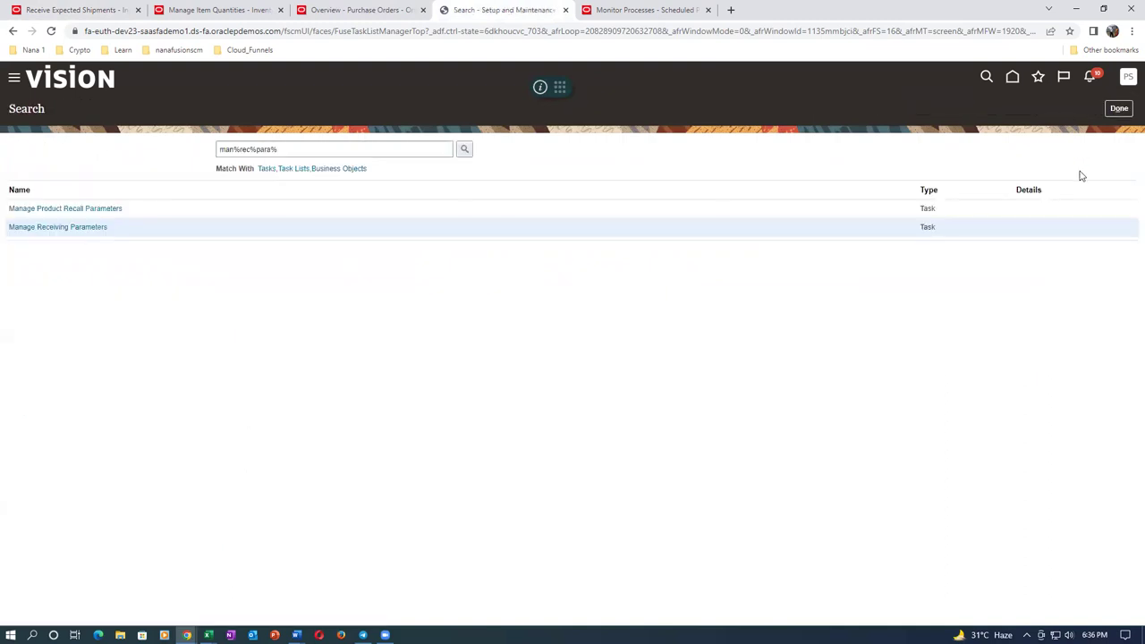
pyautogui.click(1119, 108)
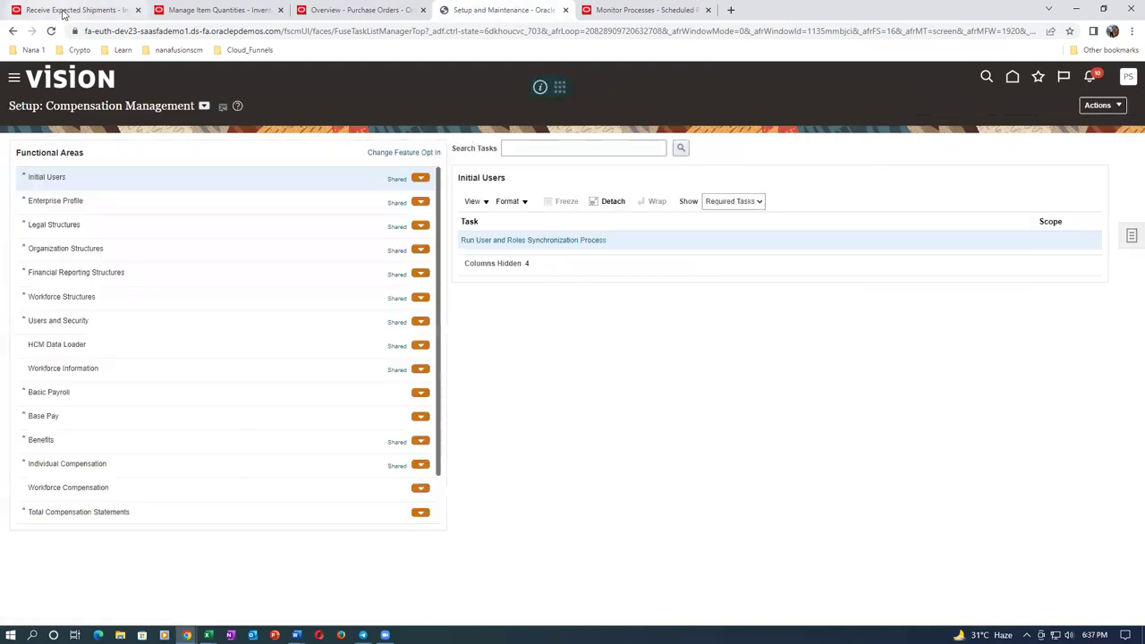
pyautogui.click(72, 10)
pyautogui.click(1122, 137)
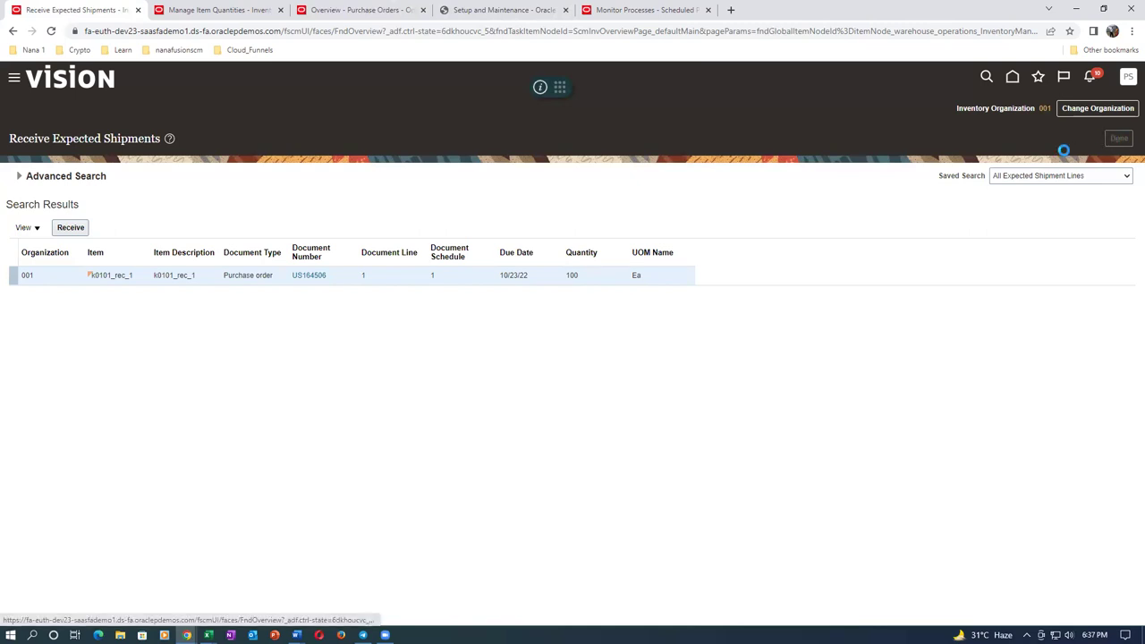
# Sign out of the application, confirm, and sign back in.
pyautogui.click(1128, 78)
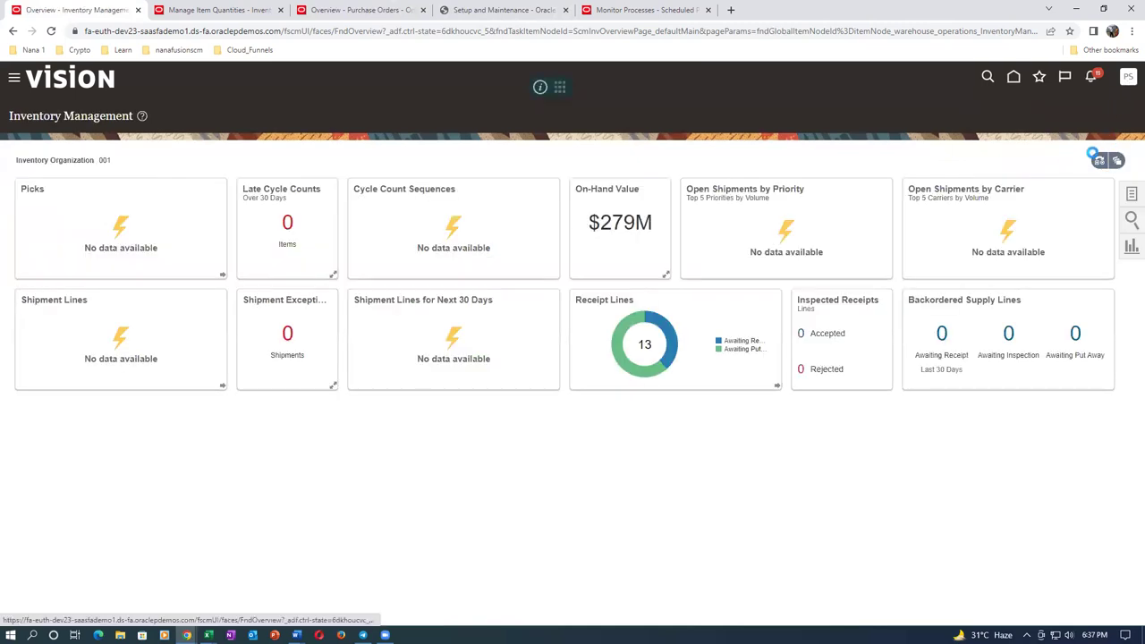
pyautogui.click(1102, 105)
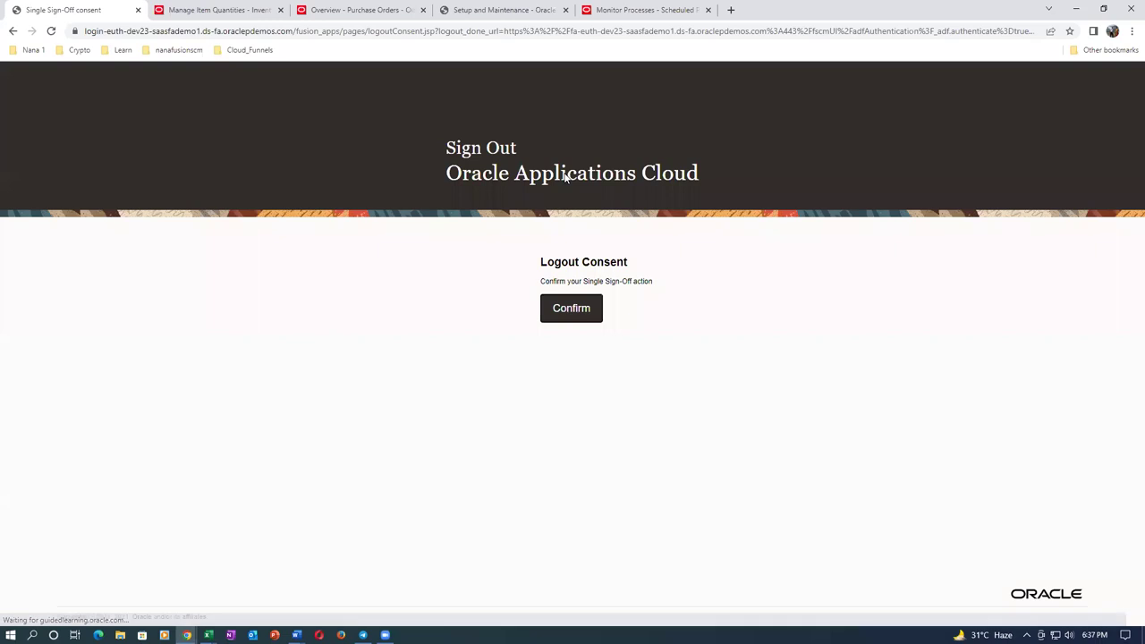
pyautogui.click(569, 309)
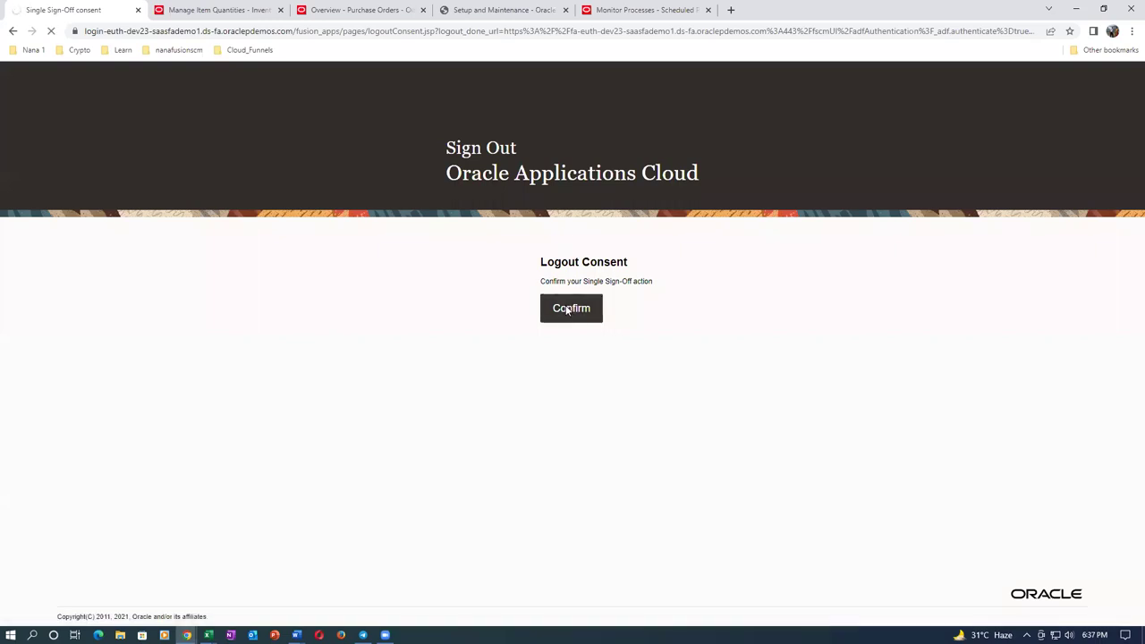
pyautogui.click(533, 359)
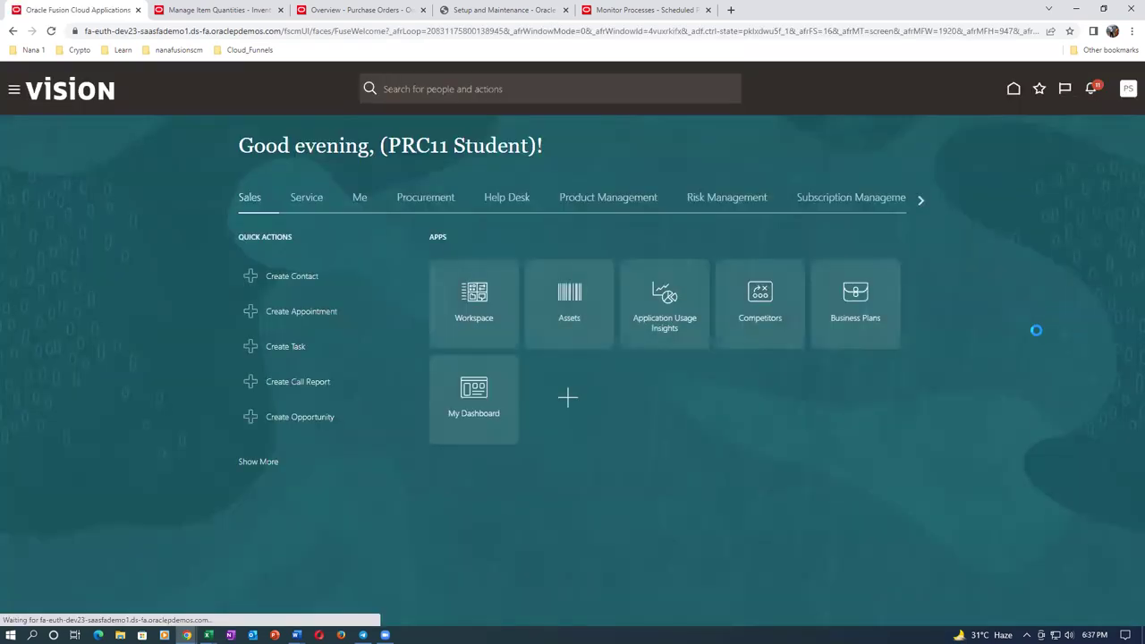
# Open the INV Overview favorite for organization 001.
pyautogui.click(1036, 89)
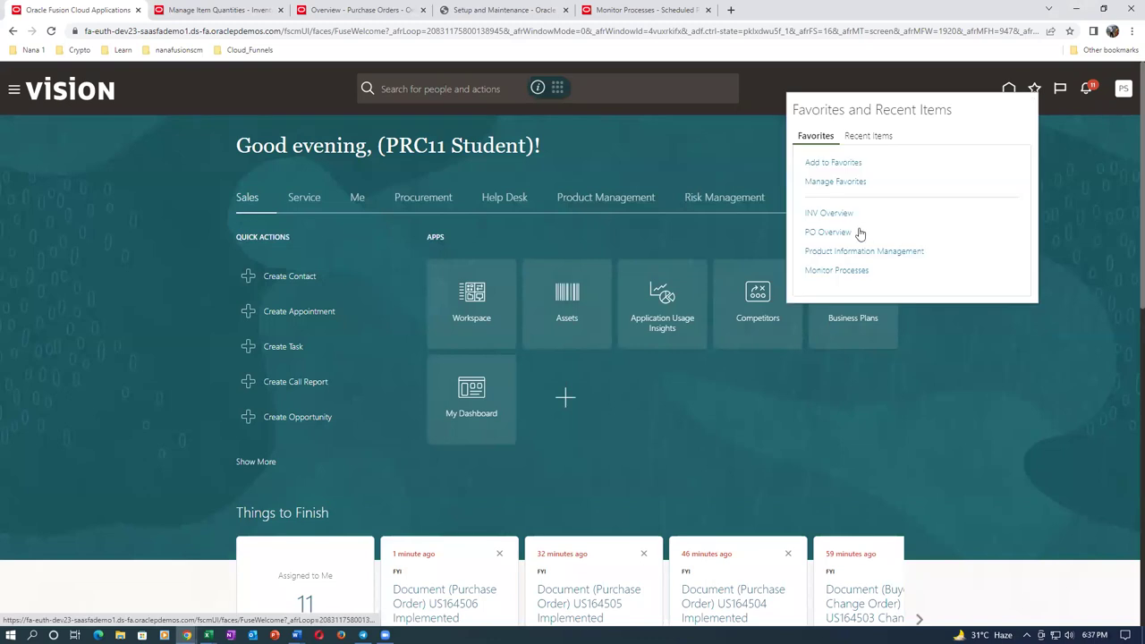
pyautogui.moveTo(843, 218); pyautogui.dragTo(1068, 208)
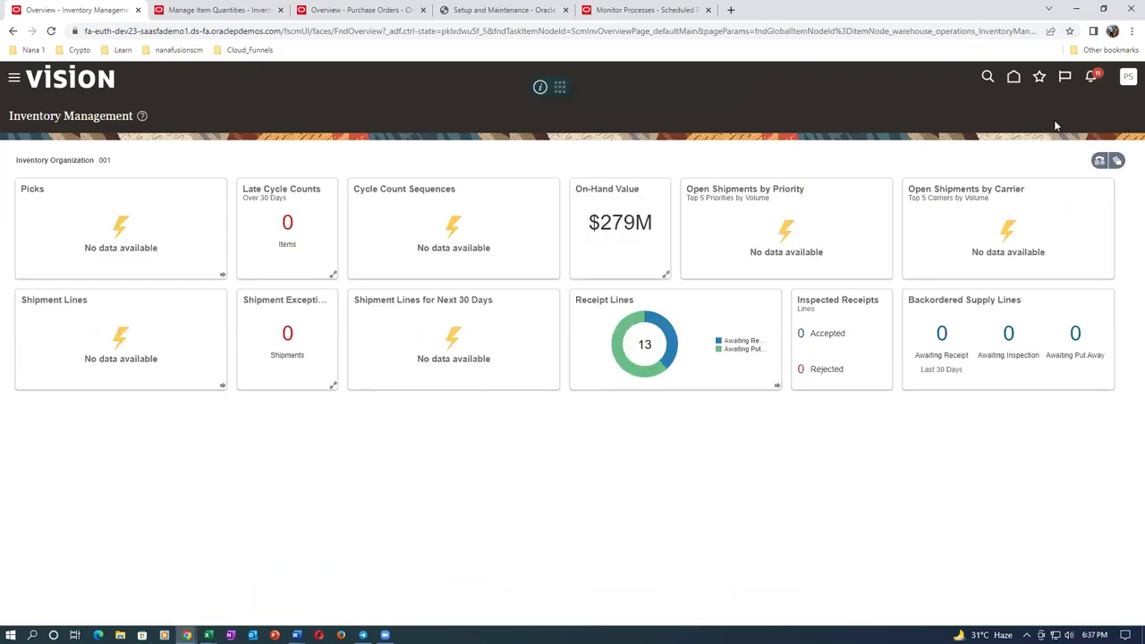
pyautogui.click(1131, 193)
# Search Receive Expected Shipments for PO US164506 and start receiving its line.
pyautogui.click(1023, 106)
pyautogui.click(1013, 156)
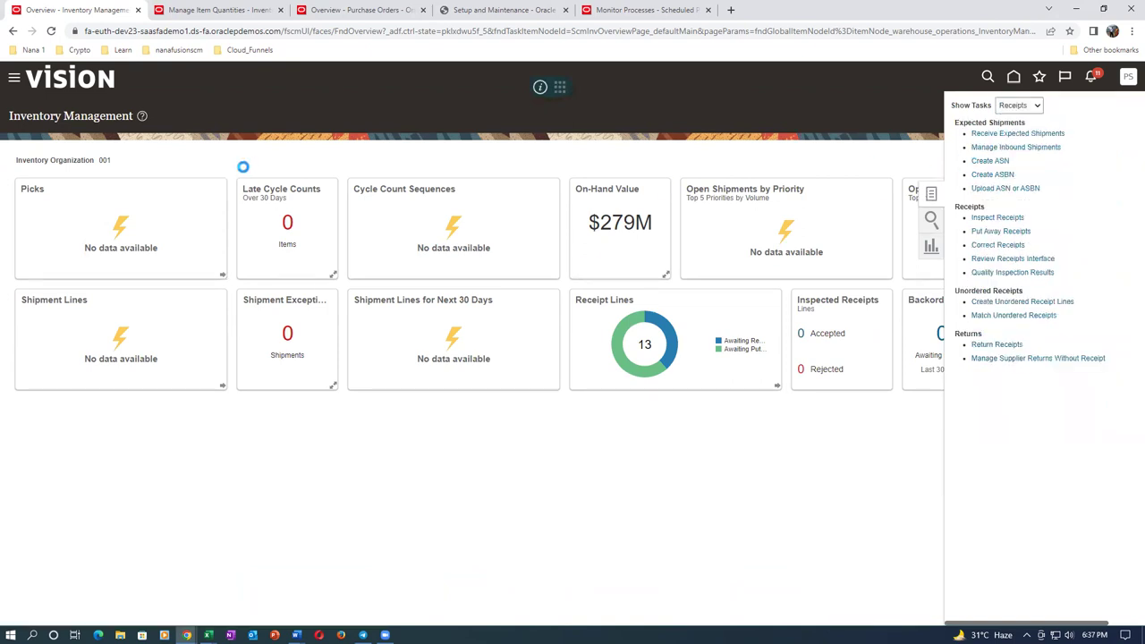
pyautogui.click(269, 211)
pyautogui.write('US164506')
pyautogui.press('Tab')
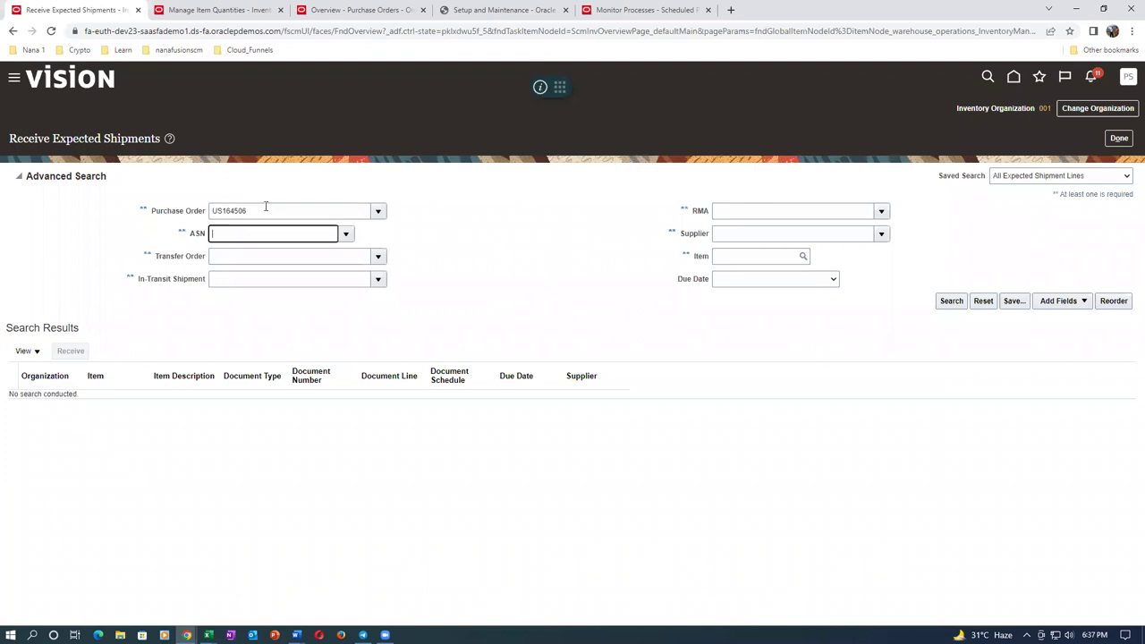
pyautogui.click(951, 300)
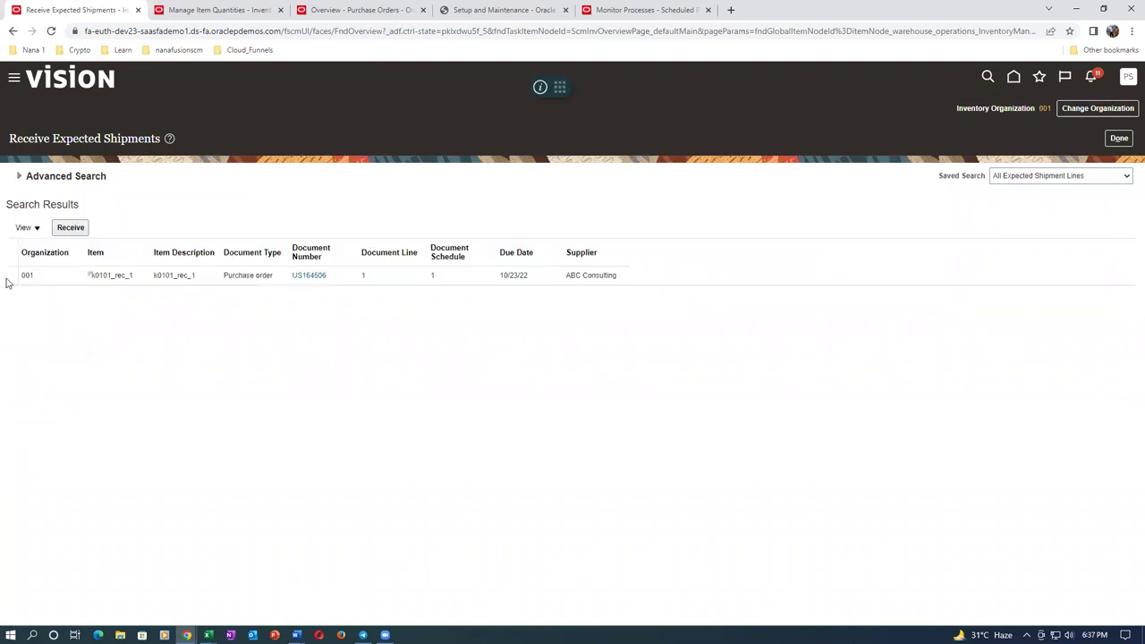
pyautogui.click(11, 277)
pyautogui.click(67, 231)
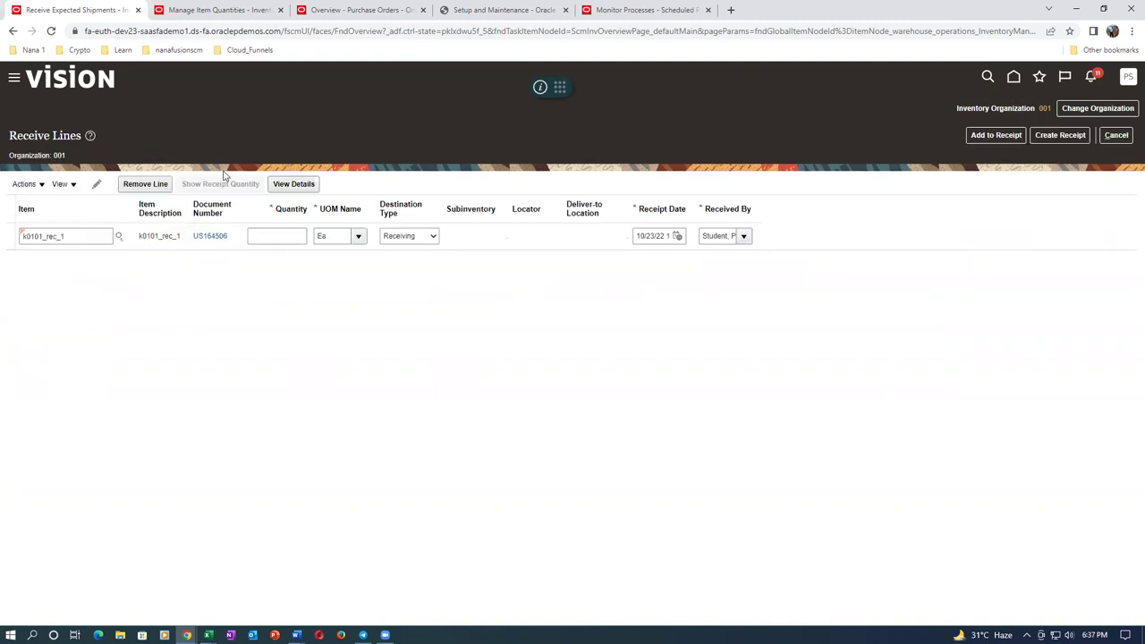
# Attempt a receipt of 120 and read the exceeds-available-quantity error.
pyautogui.click(268, 239)
pyautogui.write('120')
pyautogui.press('Tab')
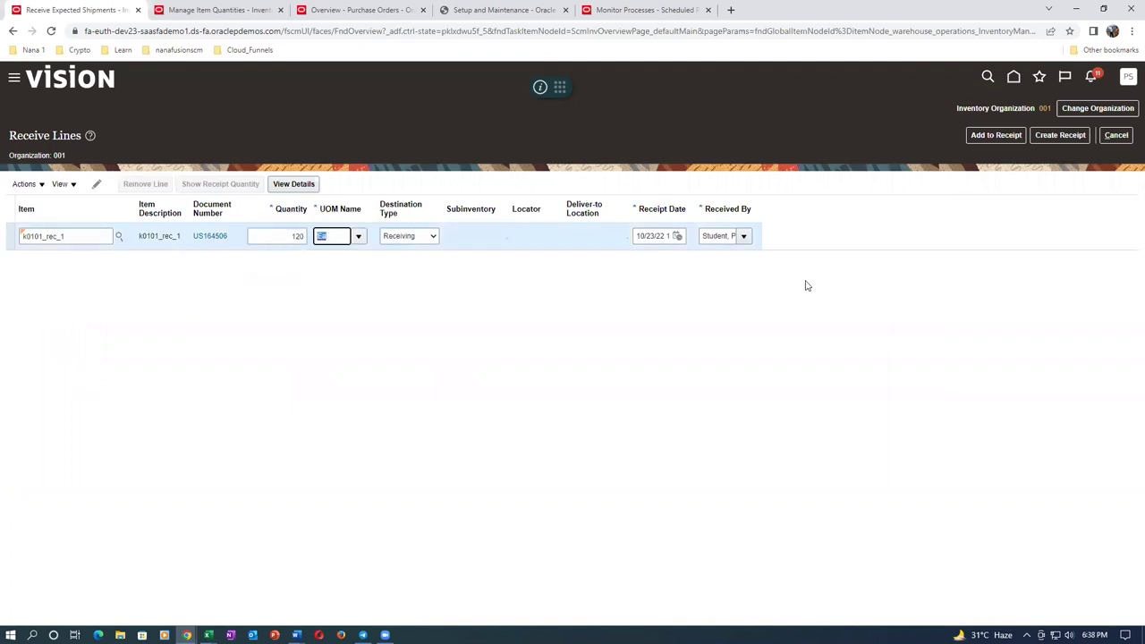
pyautogui.click(1066, 141)
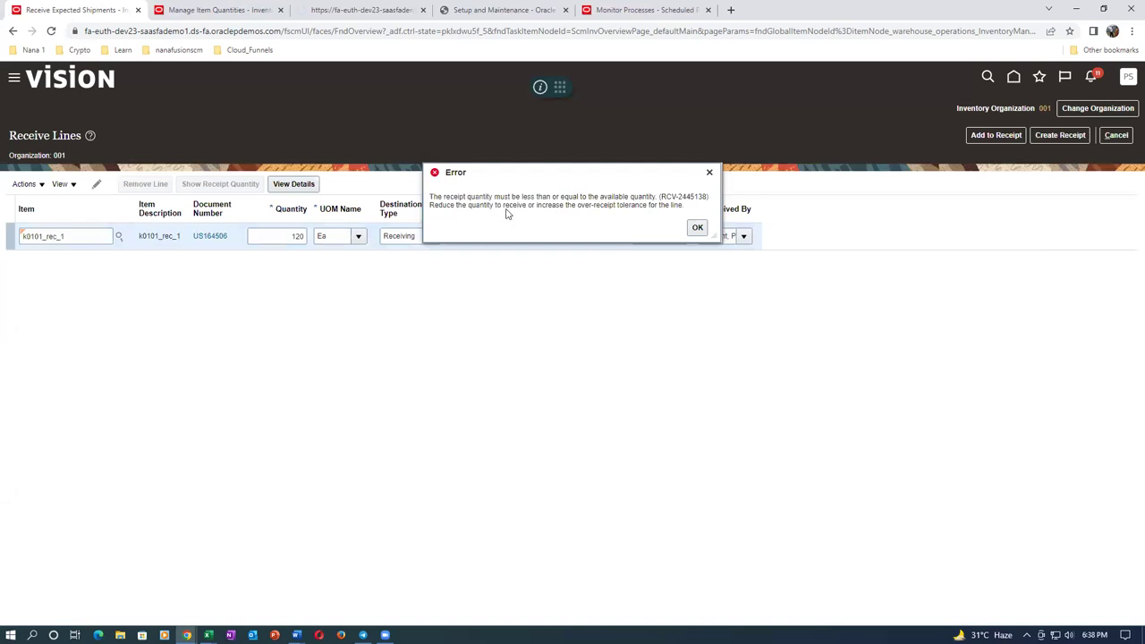
pyautogui.moveTo(517, 196); pyautogui.dragTo(647, 205)
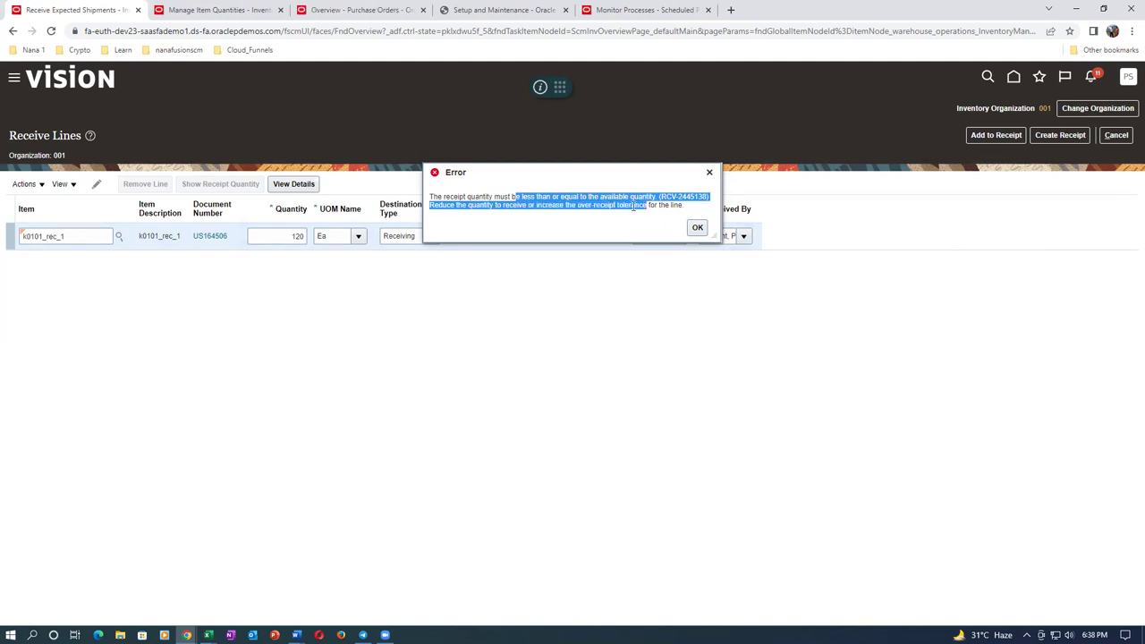
# Reload the timed-out Setup and Maintenance page and open the setup task search.
pyautogui.click(488, 10)
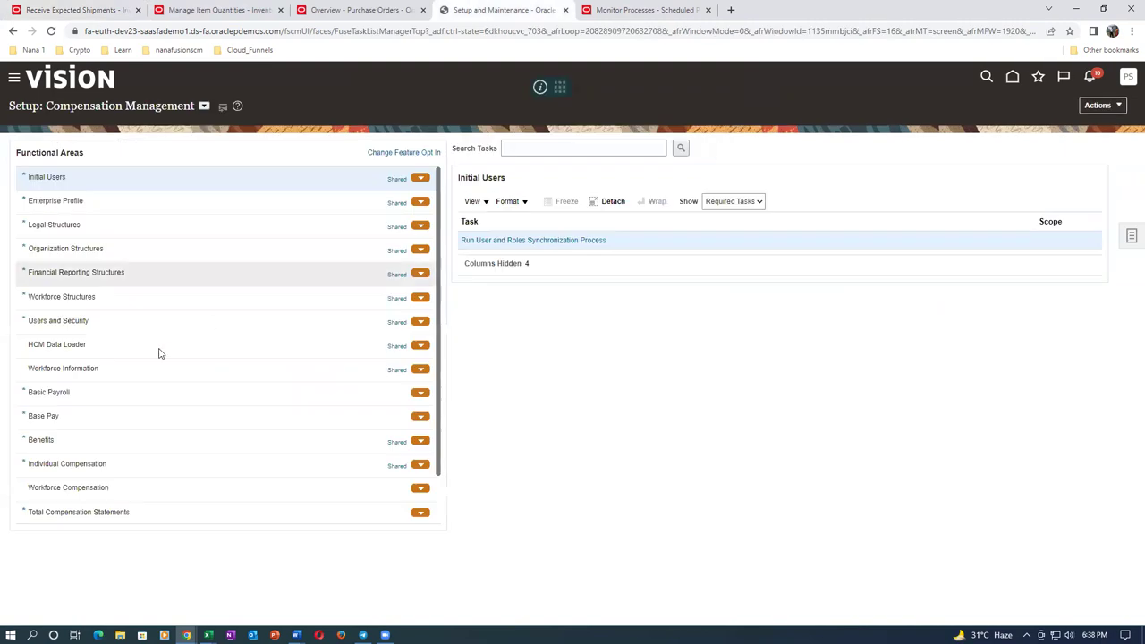
pyautogui.click(1130, 236)
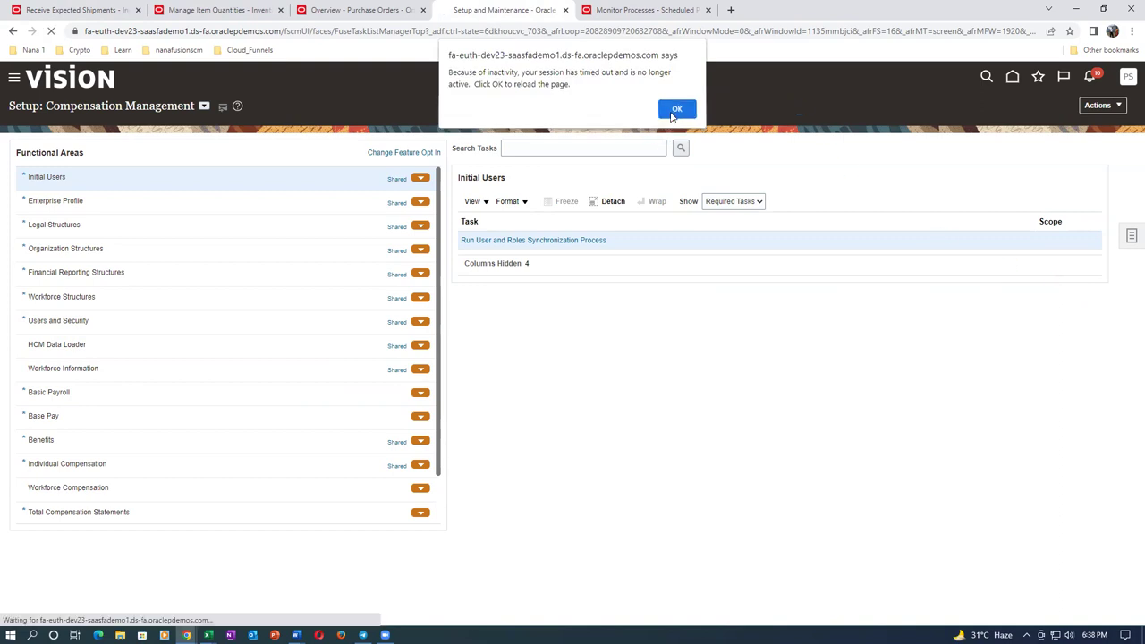
pyautogui.click(676, 110)
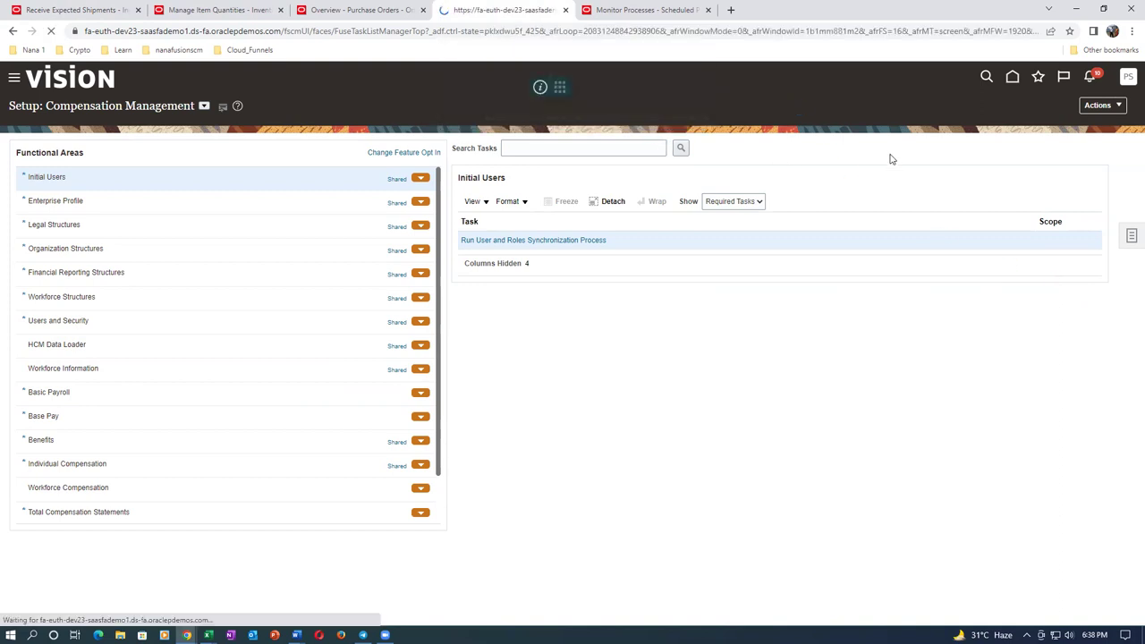
pyautogui.click(1129, 237)
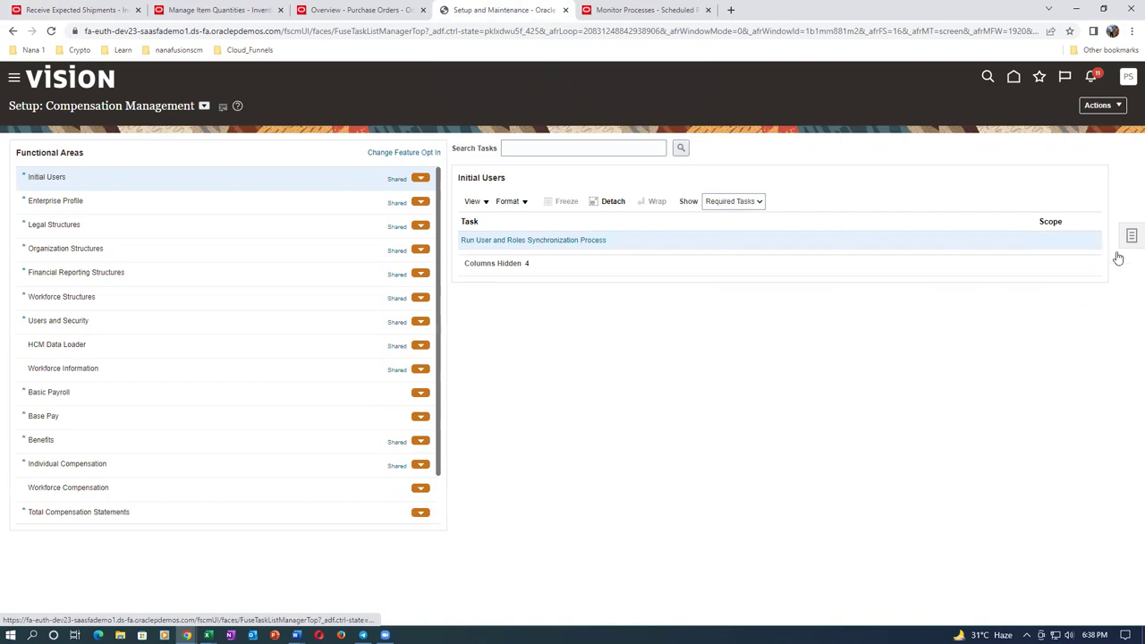
pyautogui.click(978, 241)
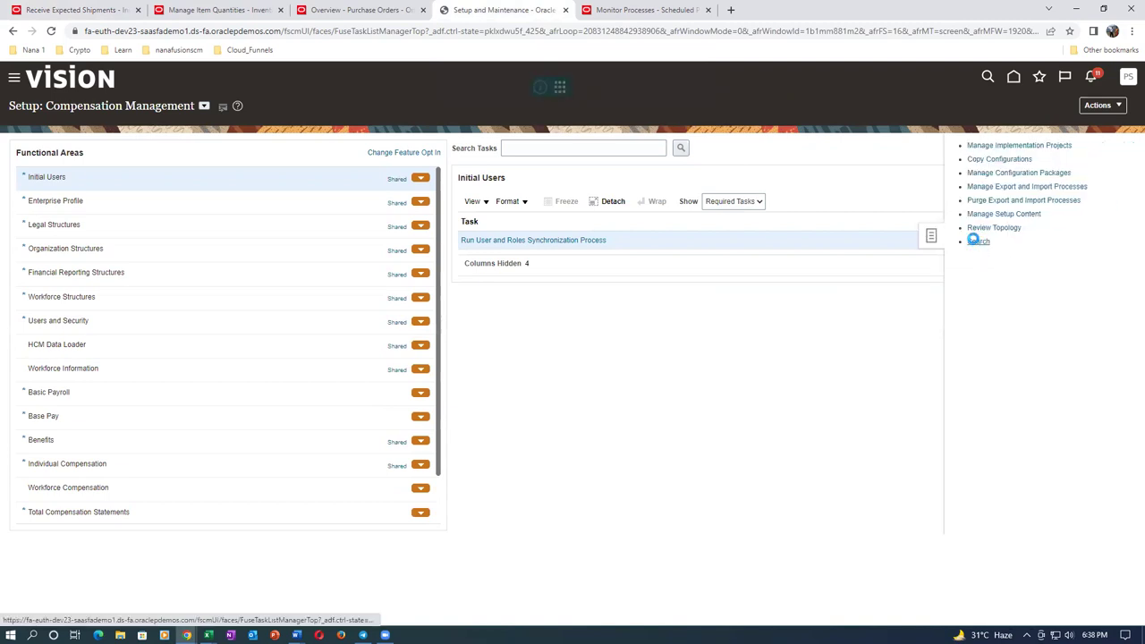
# Search man%rec%para%, open Manage Receiving Parameters, and tick Enforce blind receiving.
pyautogui.click(284, 148)
pyautogui.write('man%rec')
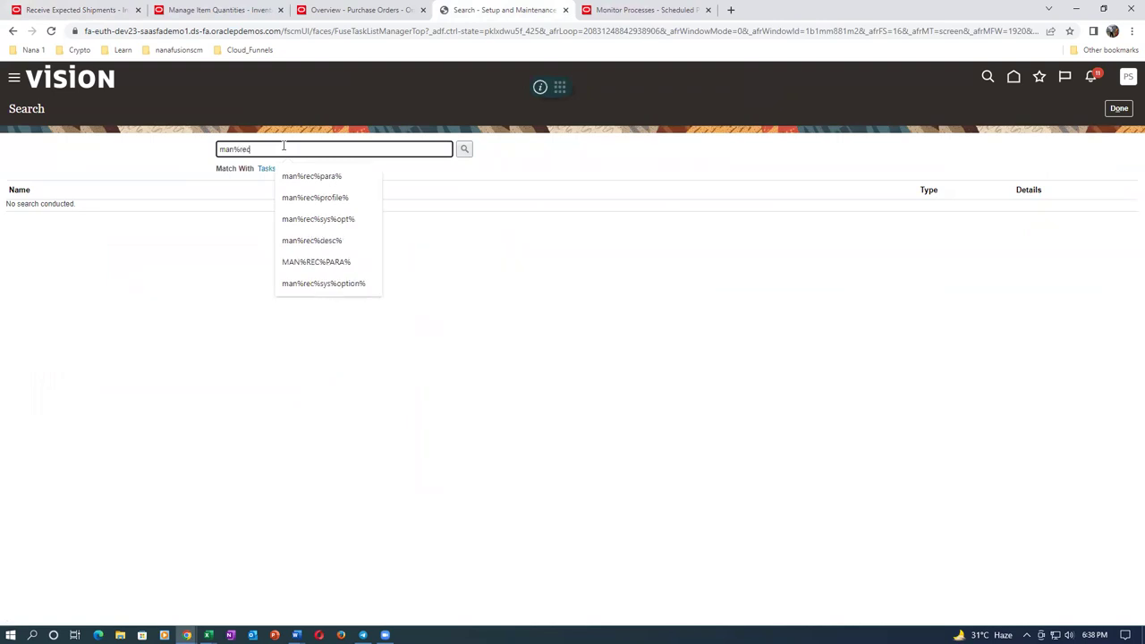
pyautogui.write('%para%')
pyautogui.press('Return')
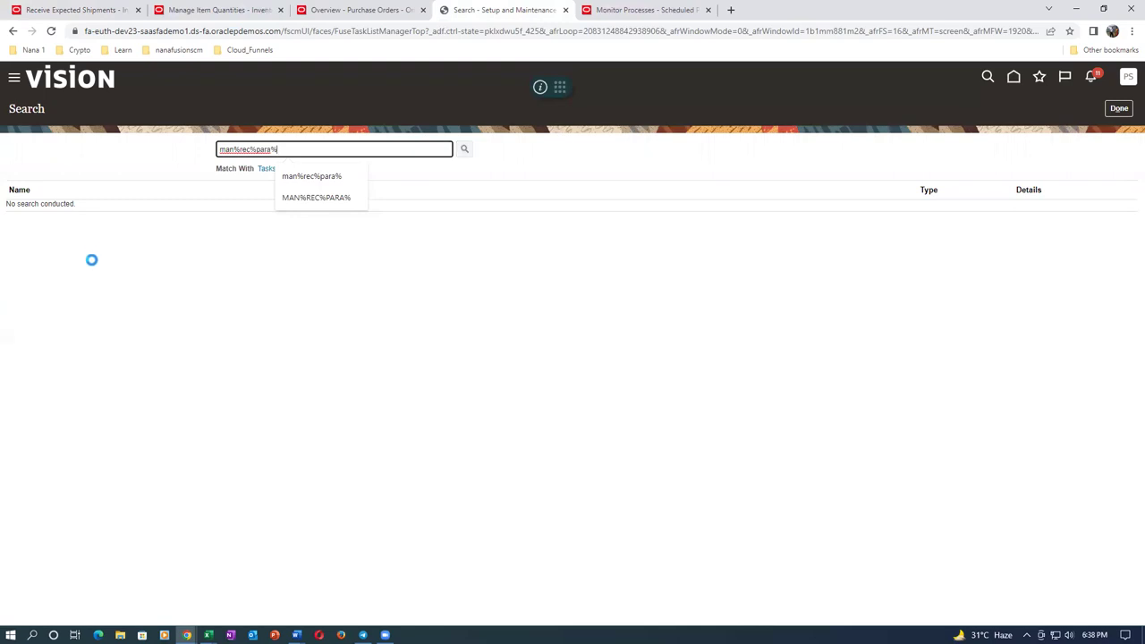
pyautogui.click(75, 228)
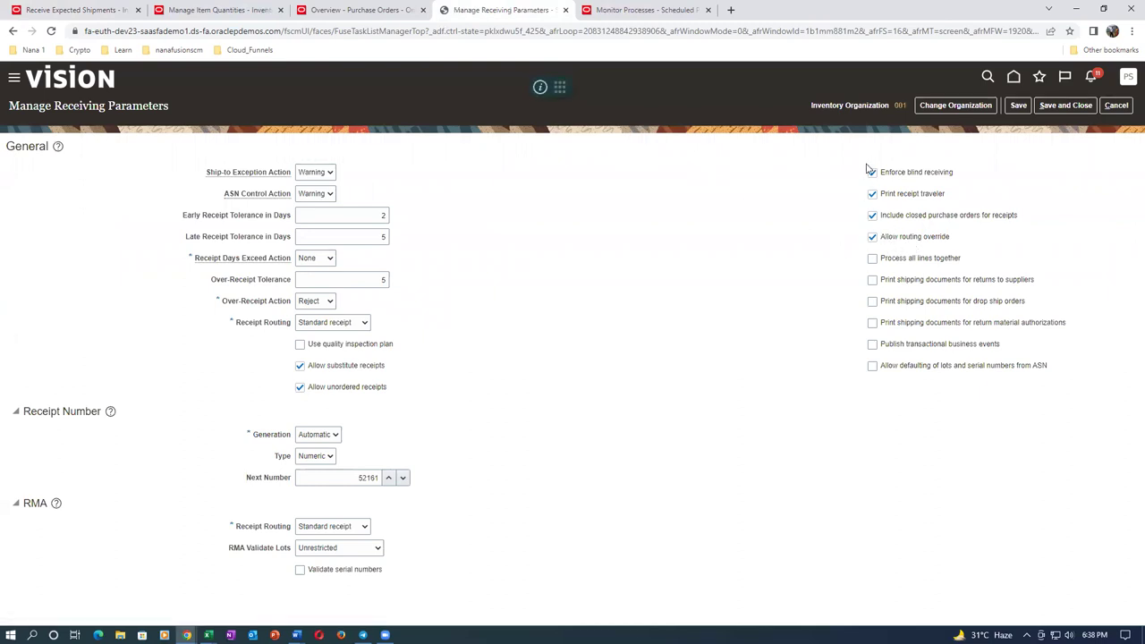
pyautogui.click(871, 172)
# Switch back to the Receive Expected Shipments tab.
pyautogui.click(38, 11)
# Duplicate the Monitor Processes browser tab.
pyautogui.click(578, 226)
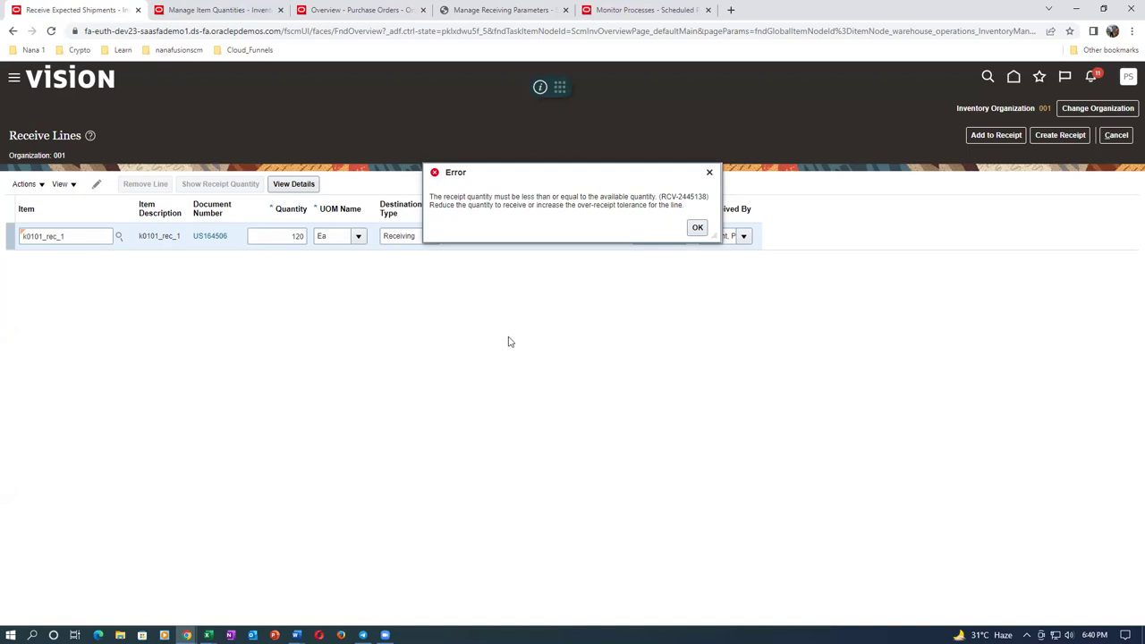
pyautogui.click(645, 10)
pyautogui.rightClick(647, 12)
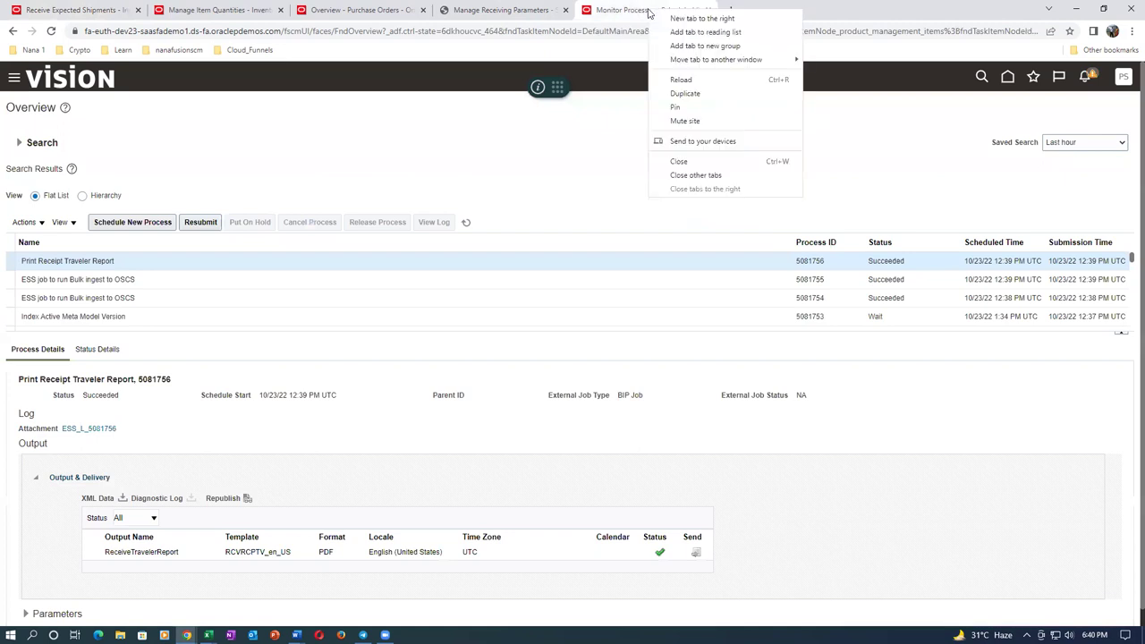
pyautogui.click(681, 94)
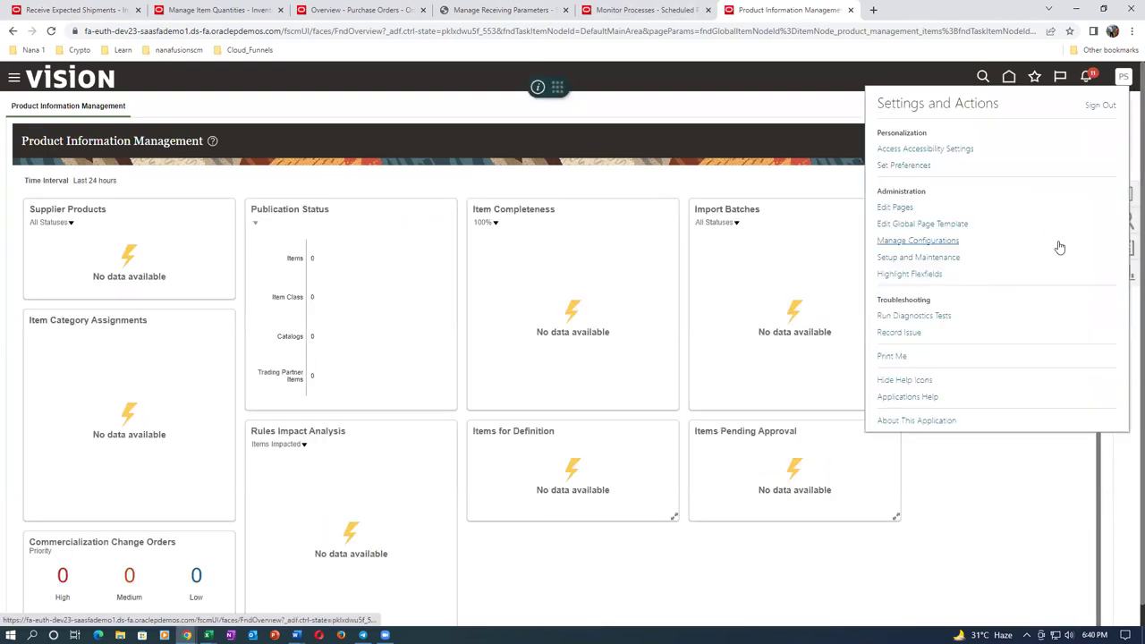
# In Setup and Maintenance, search tasks for 'man%rec%profile%'.
pyautogui.click(905, 258)
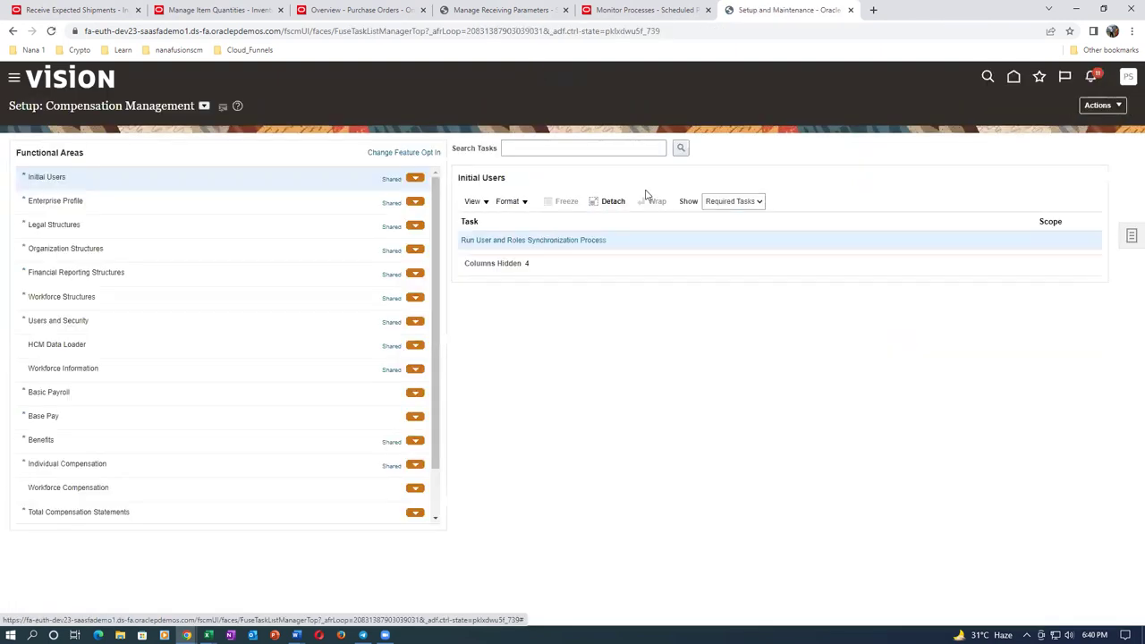
pyautogui.click(1132, 235)
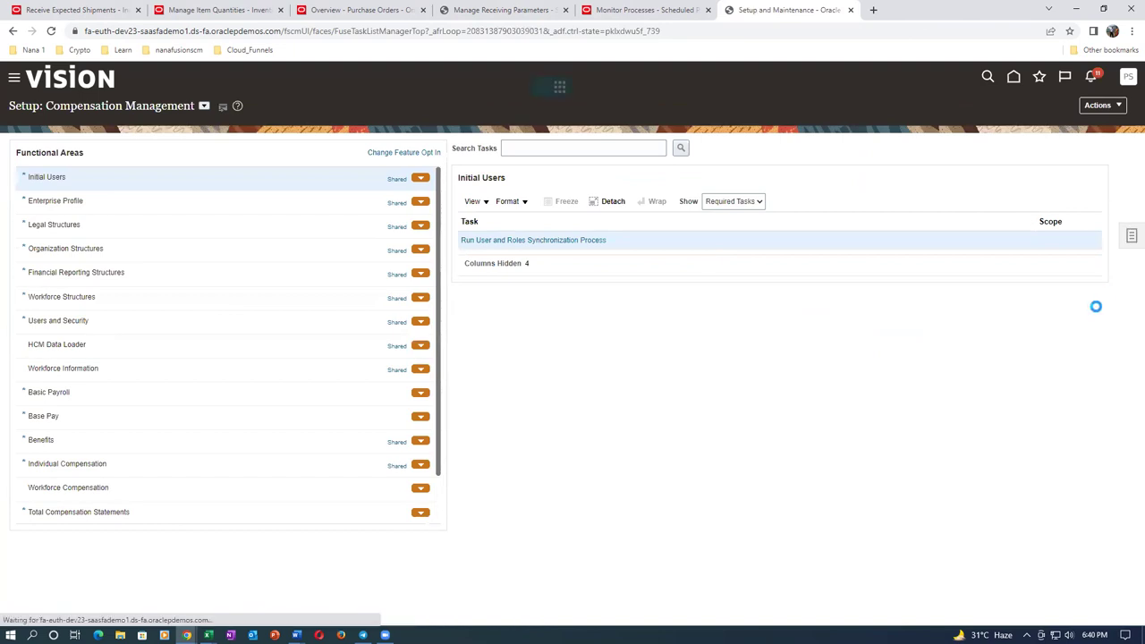
pyautogui.click(977, 241)
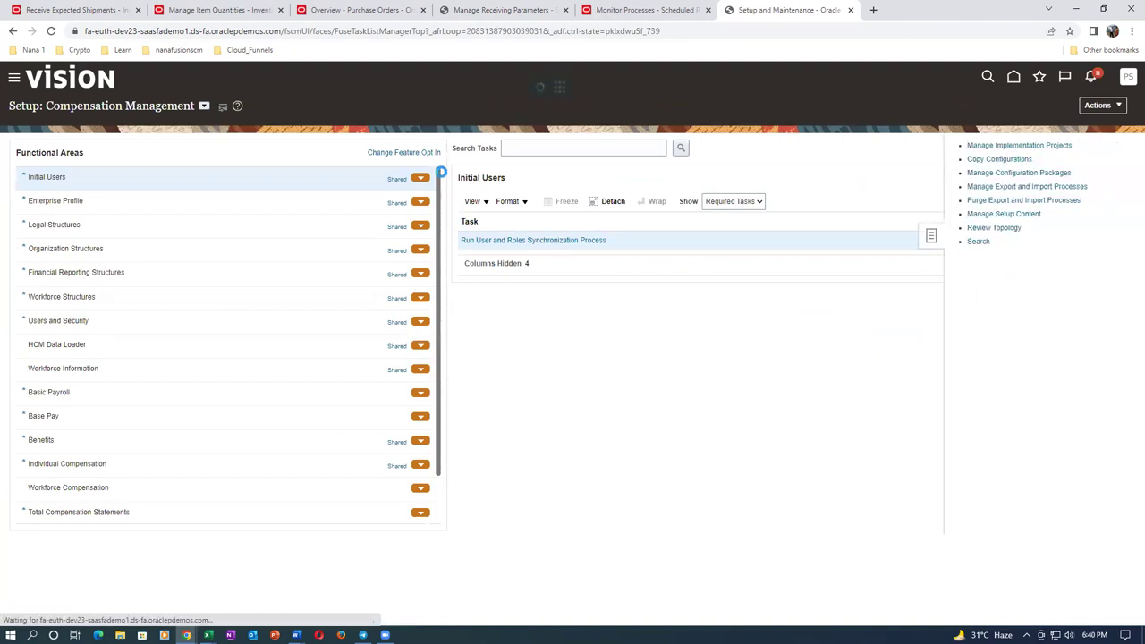
pyautogui.click(441, 147)
pyautogui.write('man%rec%profile')
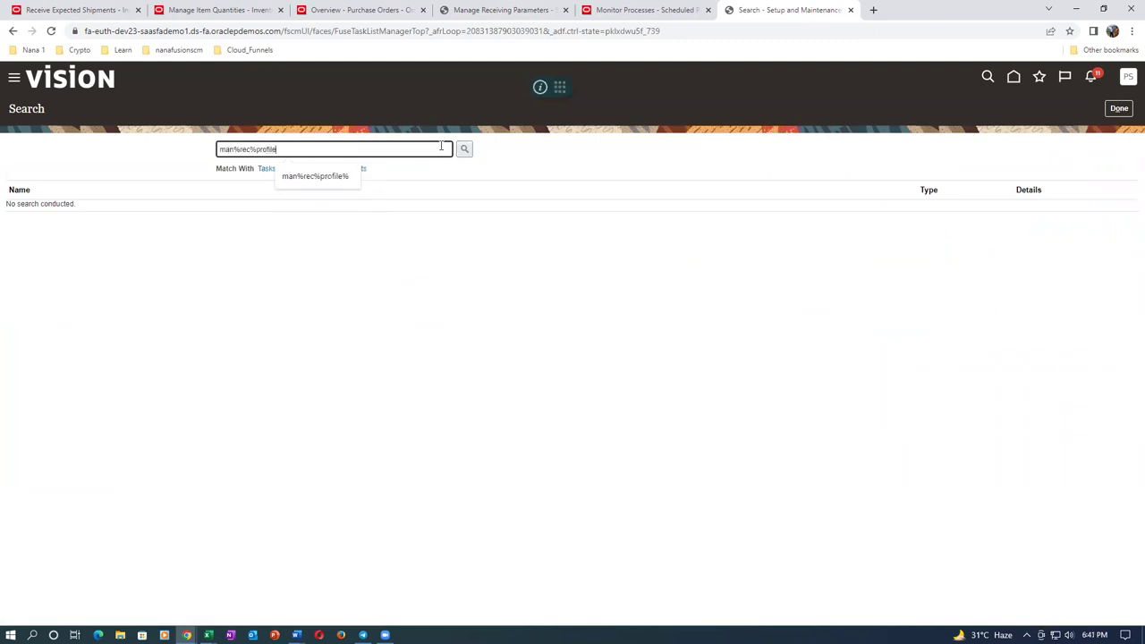
pyautogui.write('%')
pyautogui.press('Return')
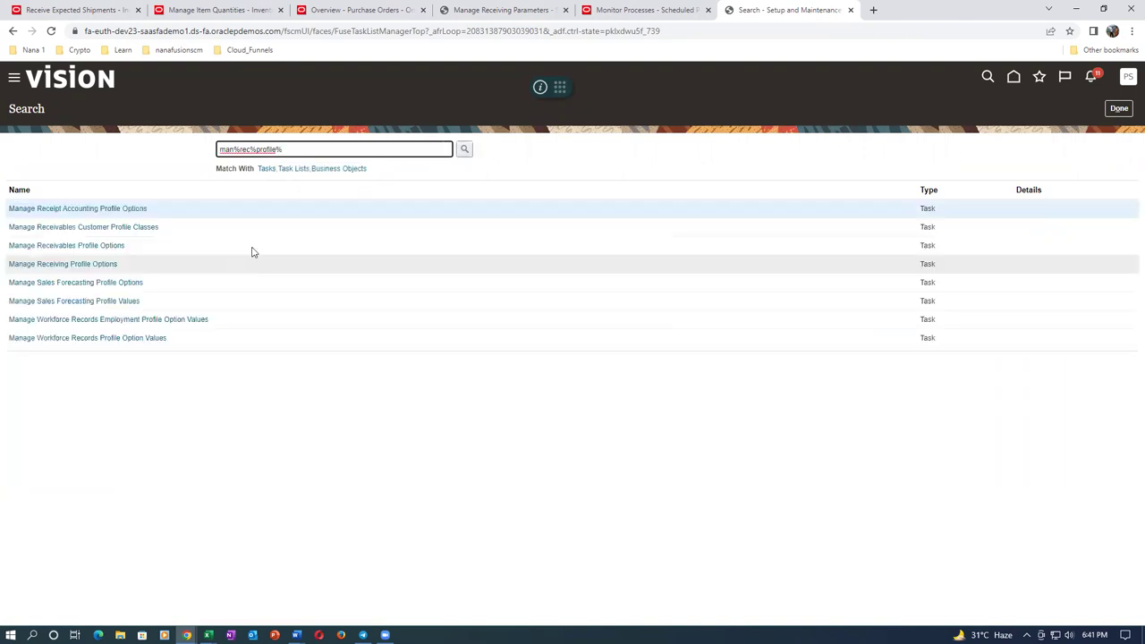
# In Manage Receiving Profile Options, set RCV_SSP_REQUIRE_BLIND_RECEIVING's Site value to Yes and save.
pyautogui.click(64, 265)
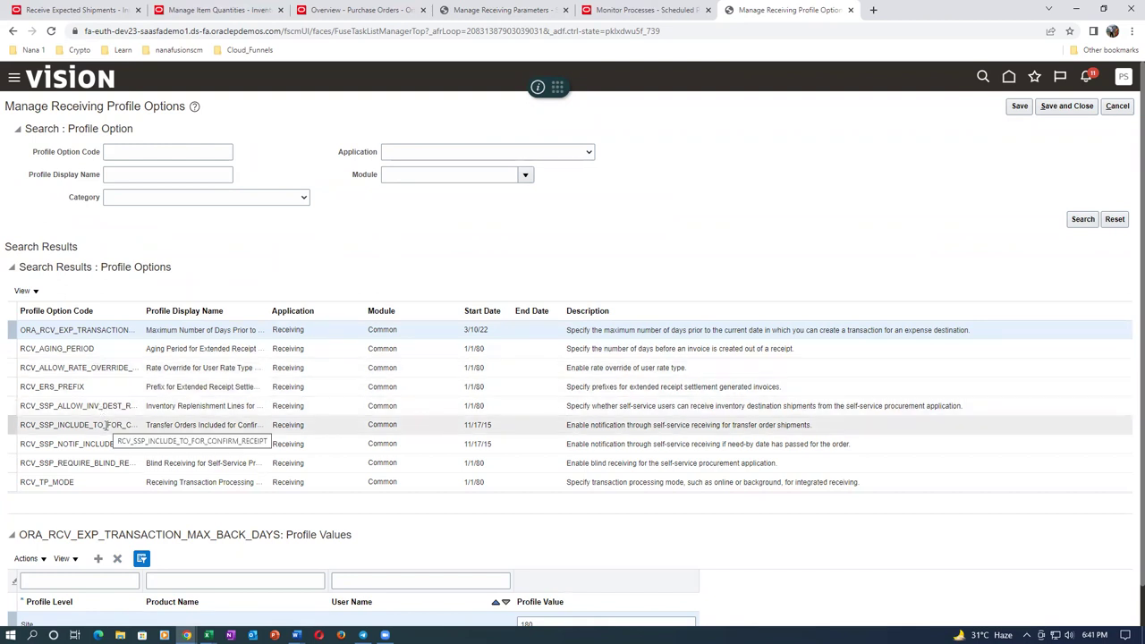
pyautogui.moveTo(140, 316); pyautogui.dragTo(227, 320)
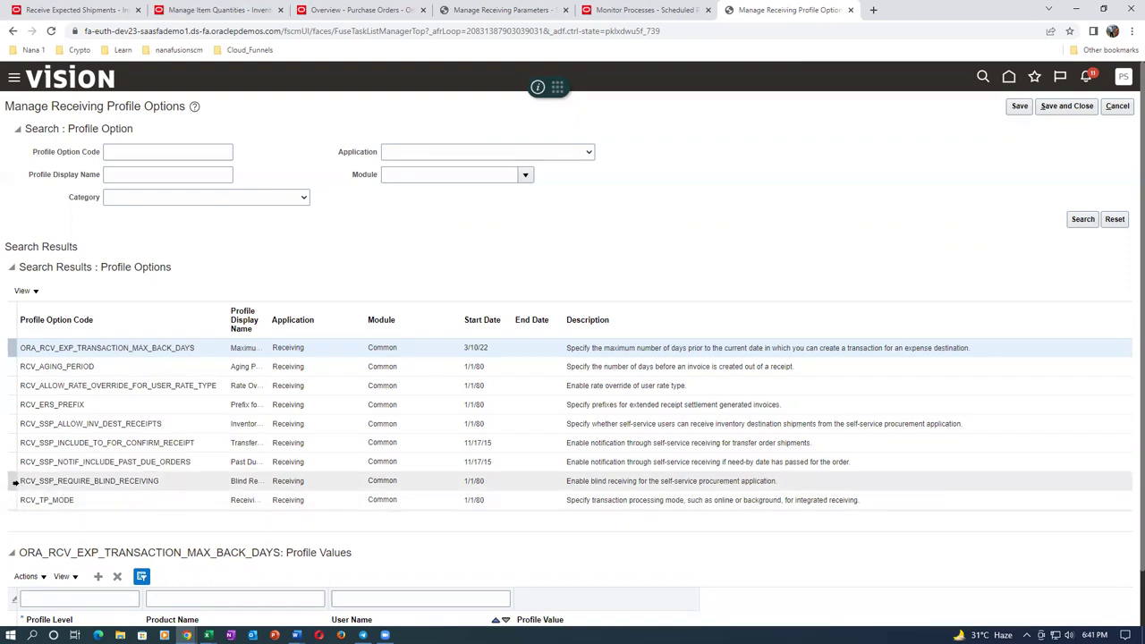
pyautogui.click(14, 483)
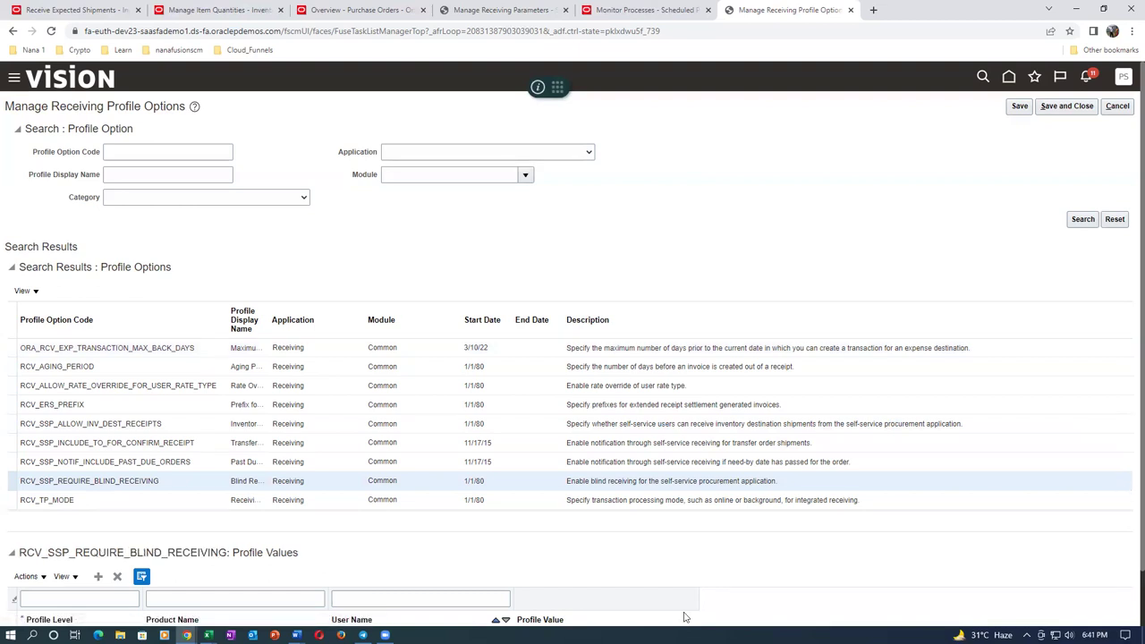
pyautogui.scroll(-1, 608, 582)
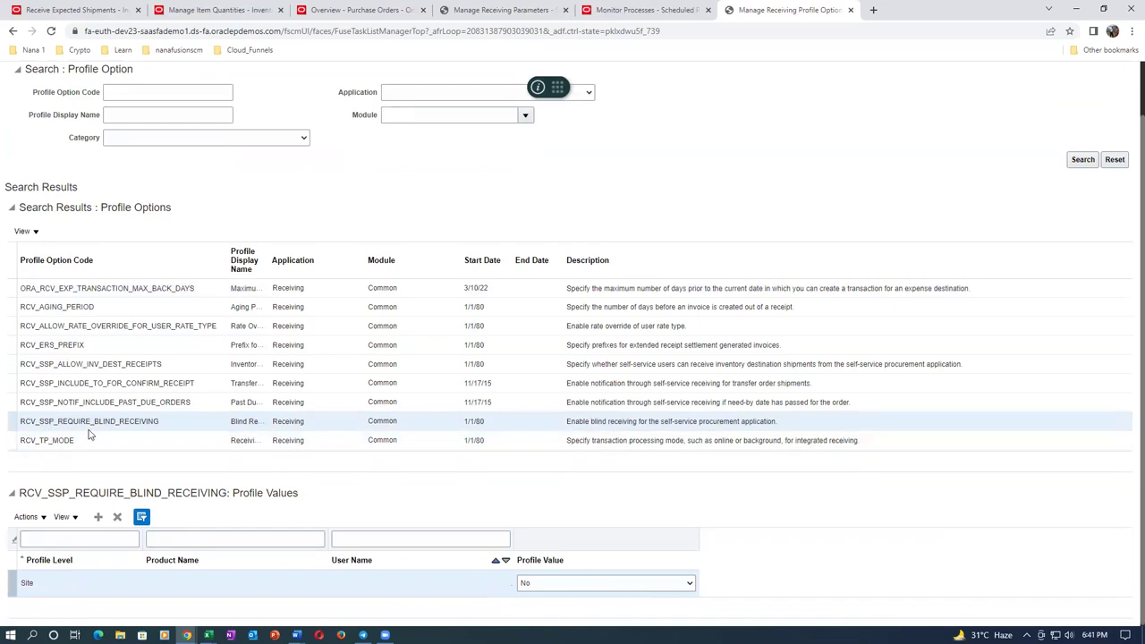
pyautogui.click(537, 587)
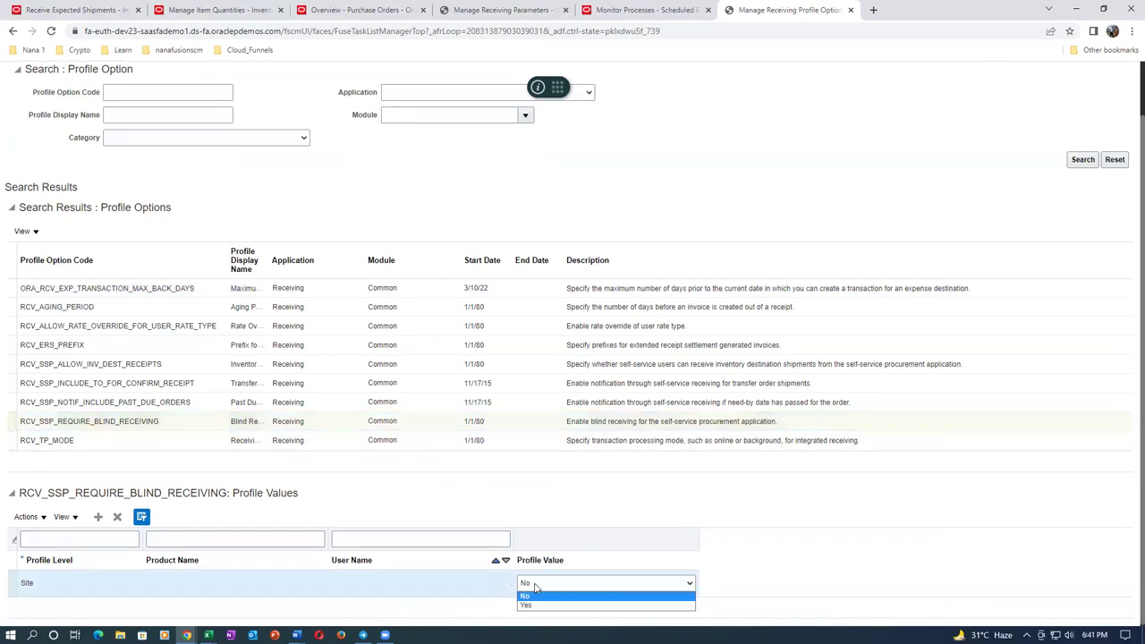
pyautogui.click(533, 612)
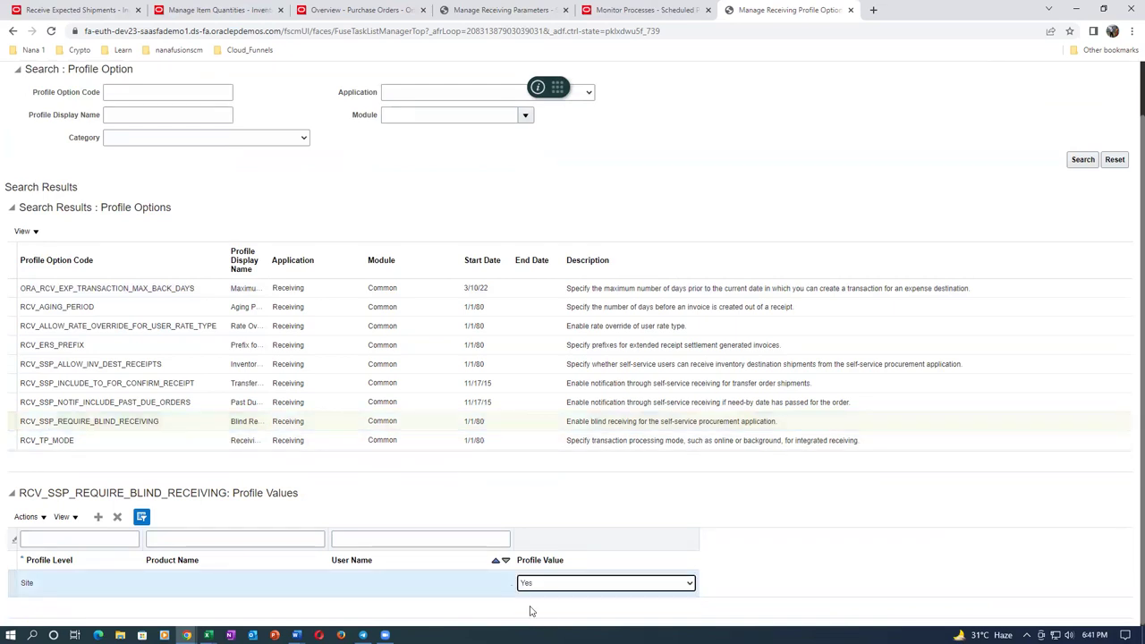
pyautogui.click(578, 501)
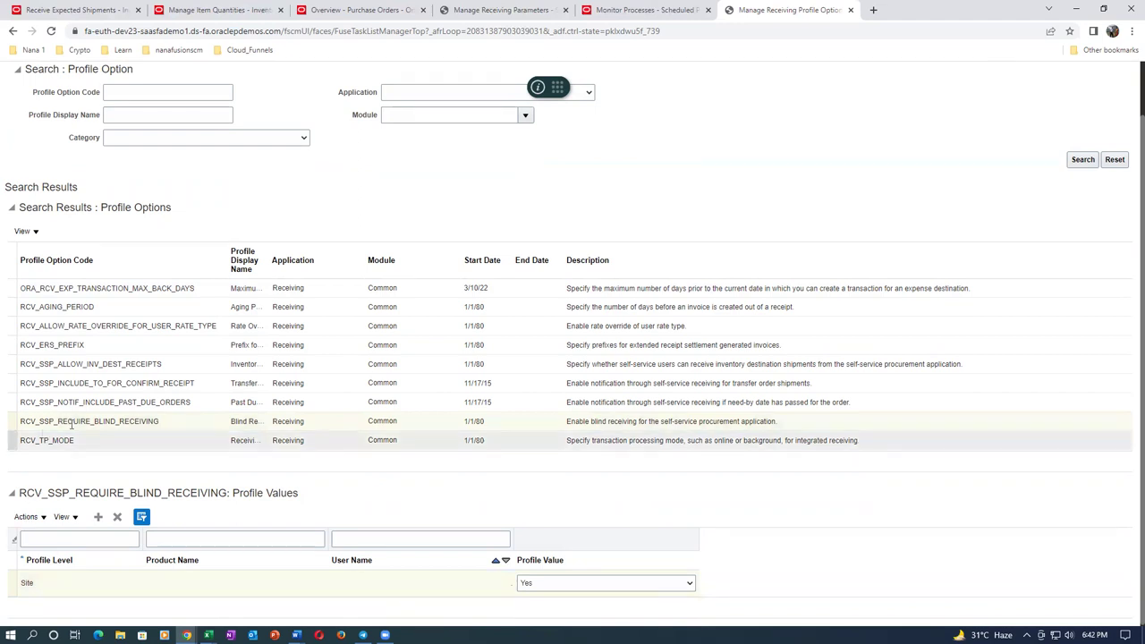
pyautogui.click(170, 427)
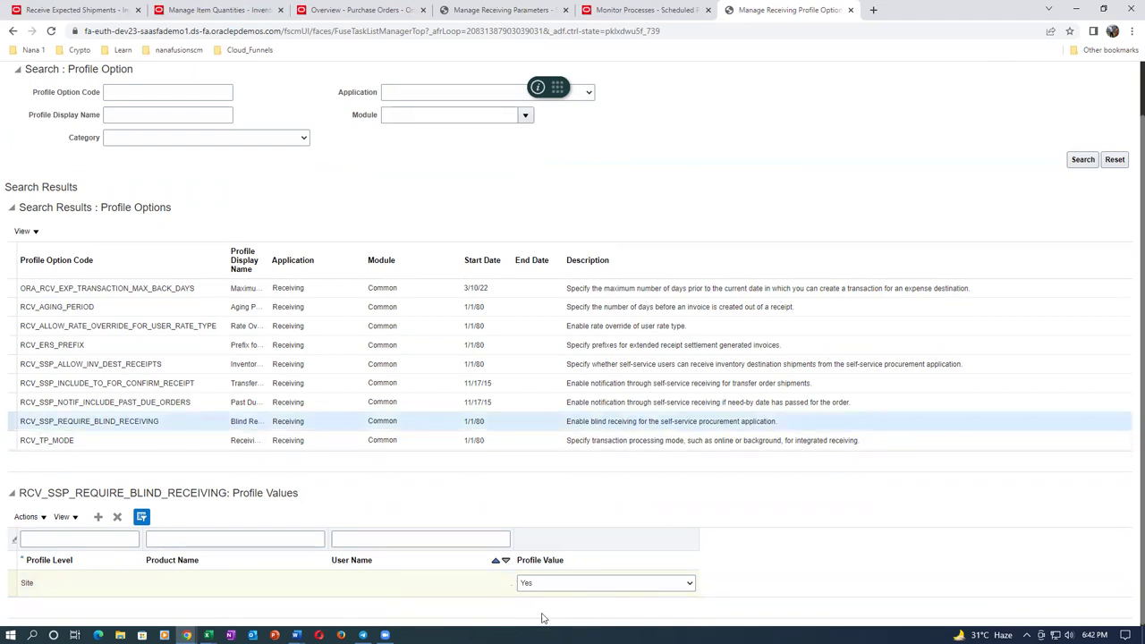
pyautogui.scroll(1, 885, 170)
pyautogui.click(1047, 105)
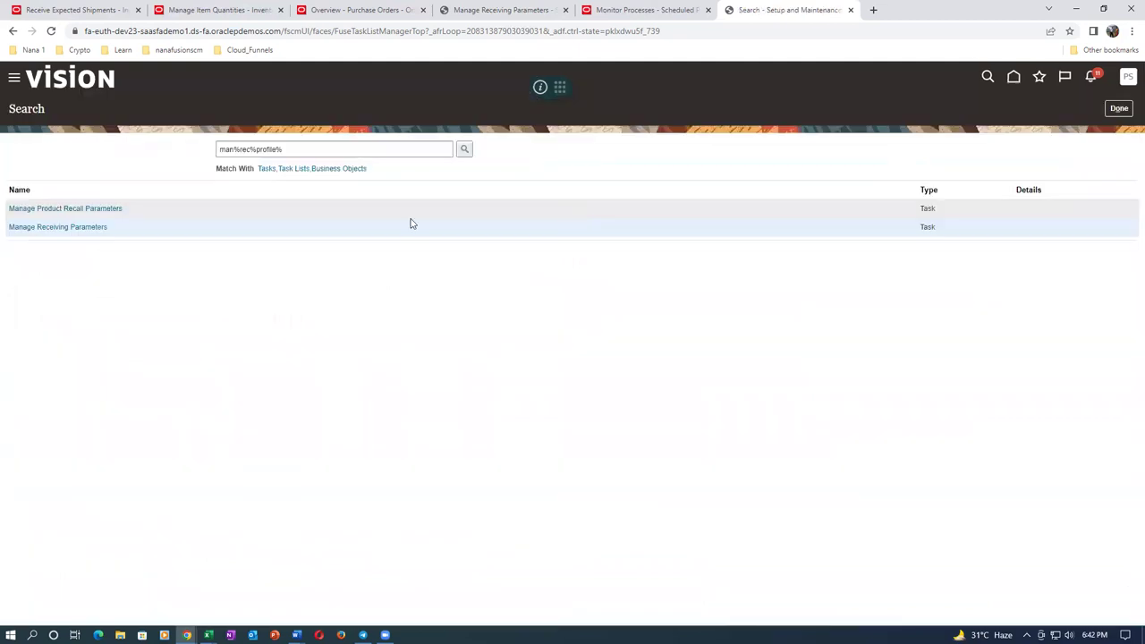
# Discard the pending receive line and reopen Receive Expected Shipments.
pyautogui.click(53, 10)
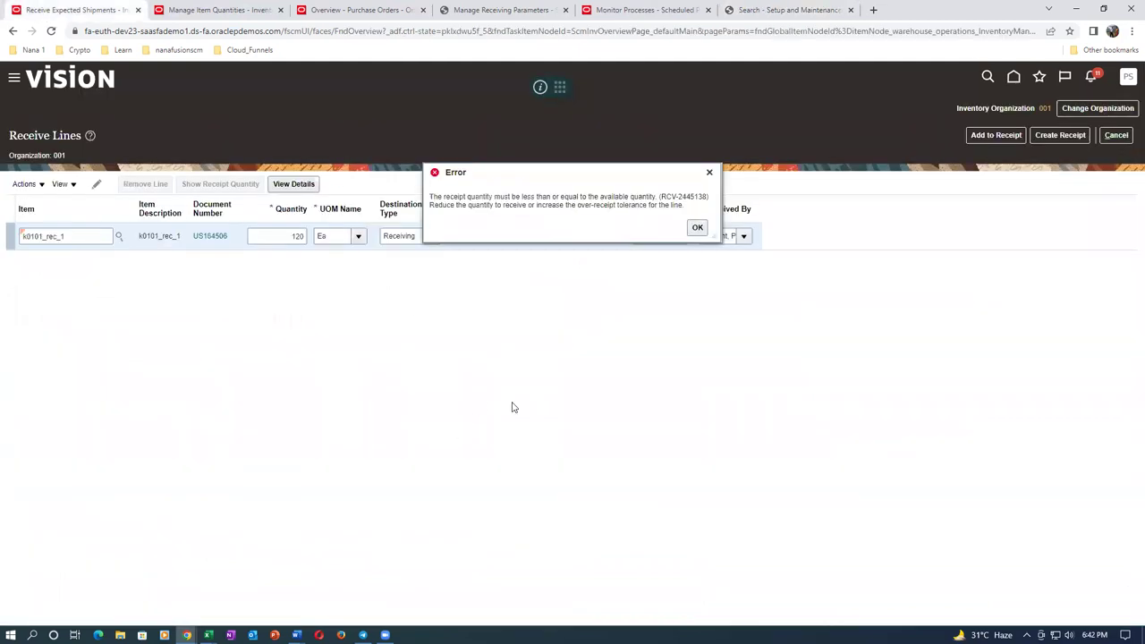
pyautogui.click(695, 227)
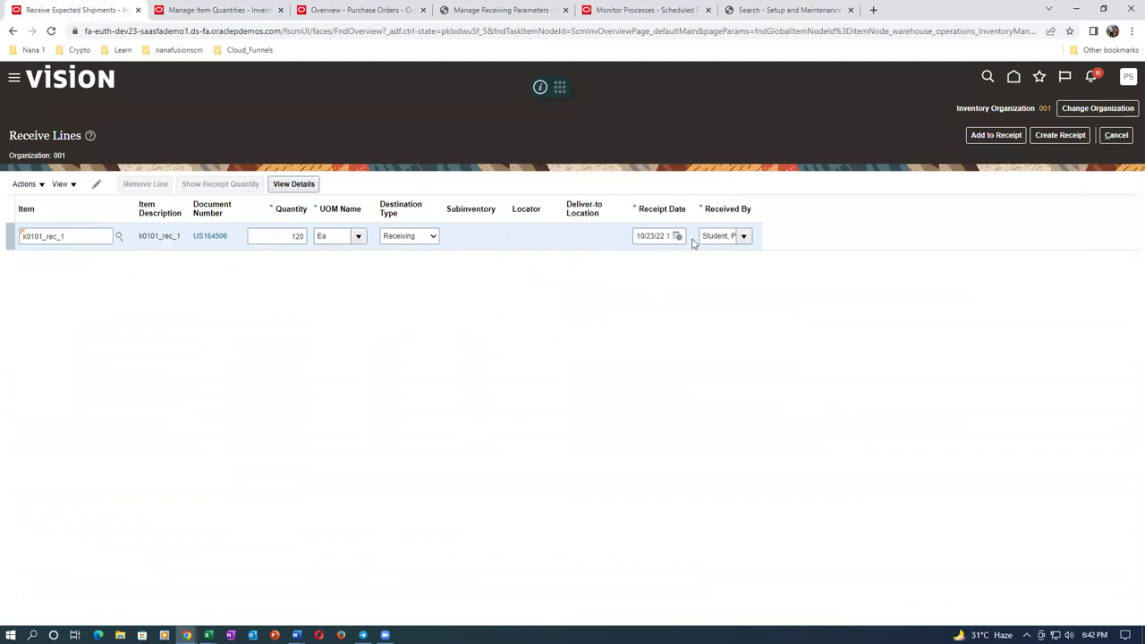
pyautogui.click(1115, 135)
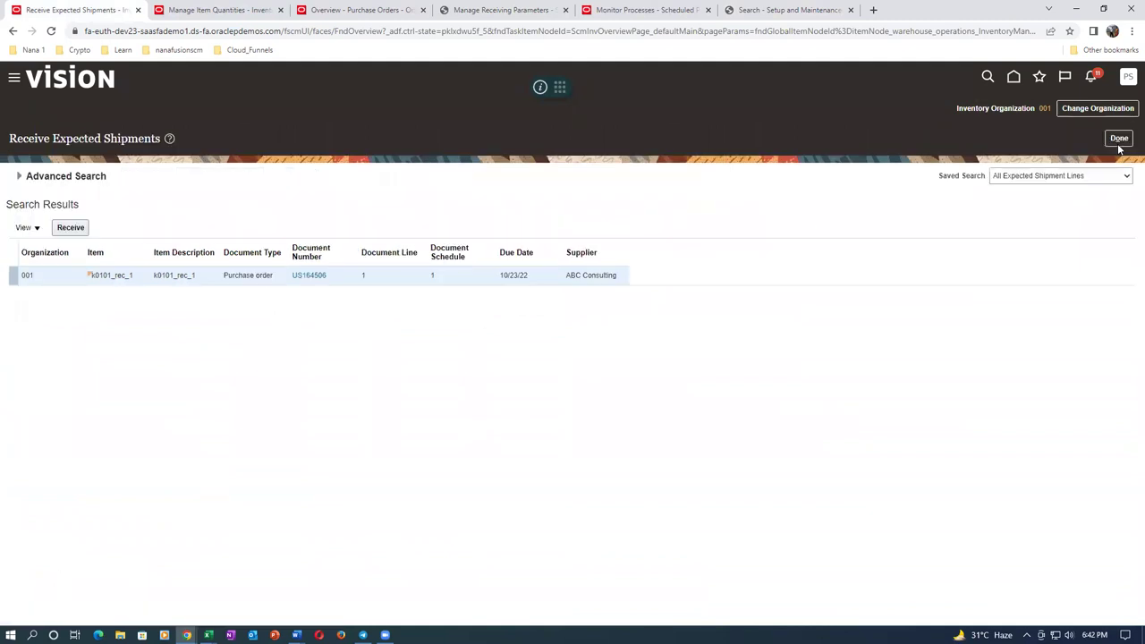
pyautogui.click(1117, 139)
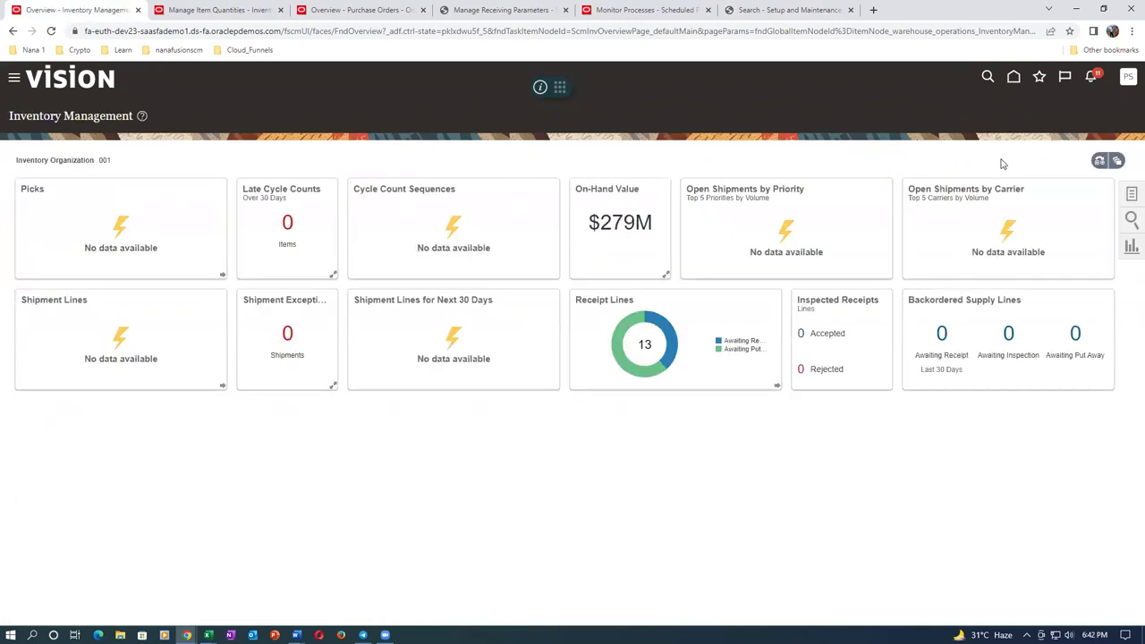
pyautogui.click(1131, 193)
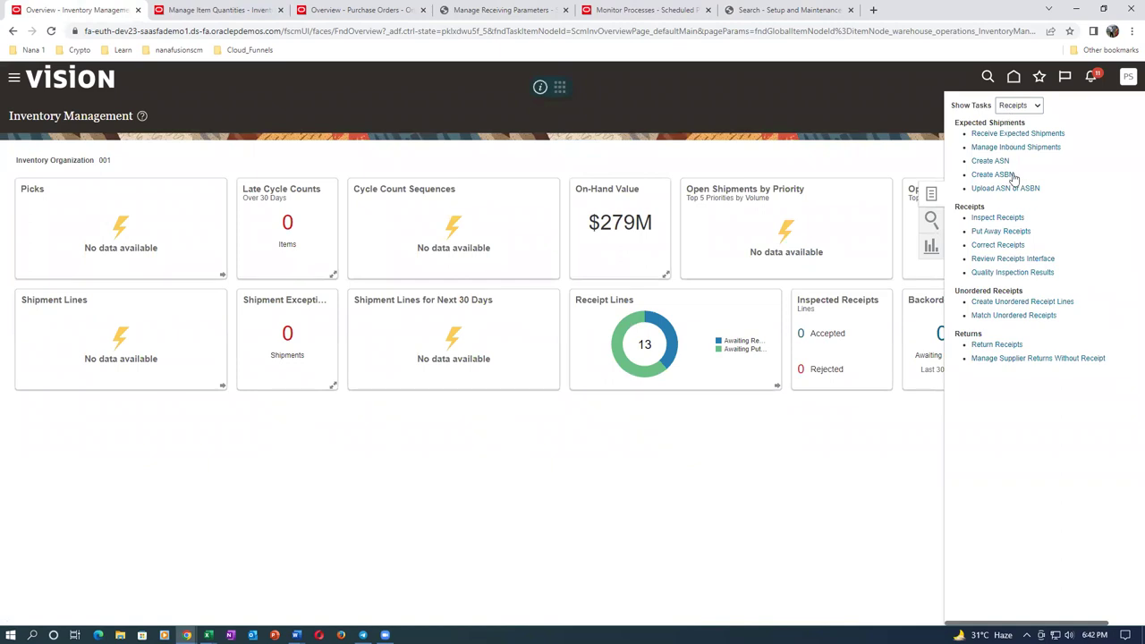
pyautogui.click(1011, 134)
# Look up purchase order US164506 and search its expected shipment lines.
pyautogui.click(295, 209)
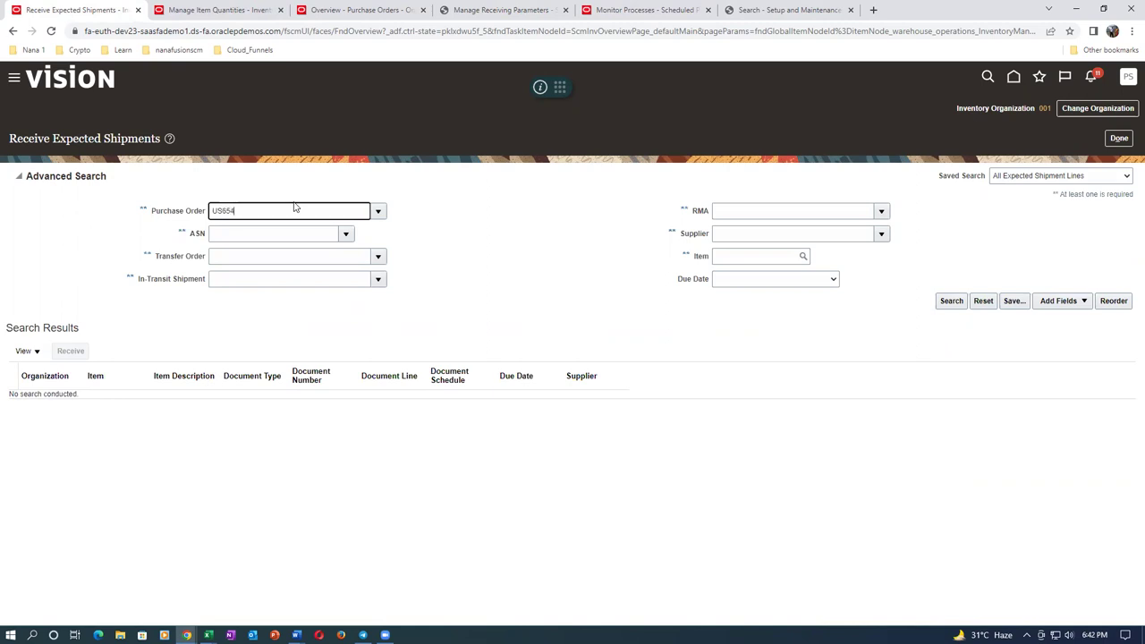
pyautogui.write('US654506')
pyautogui.press('Tab')
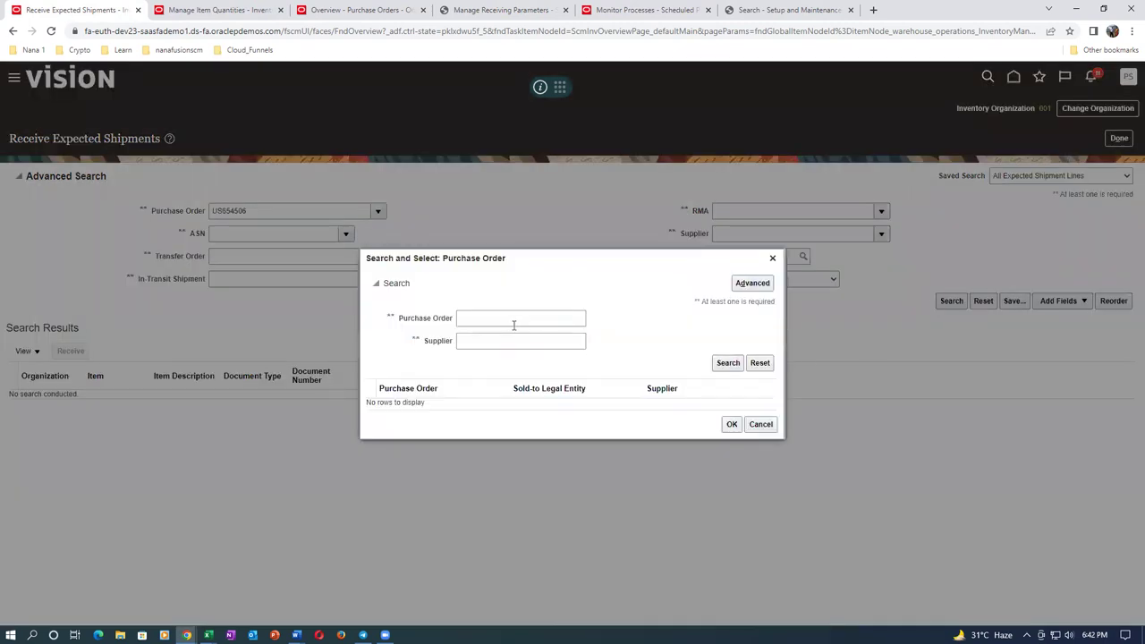
pyautogui.click(512, 319)
pyautogui.write('US6')
pyautogui.click(732, 364)
pyautogui.click(723, 365)
pyautogui.click(516, 319)
pyautogui.write('164506')
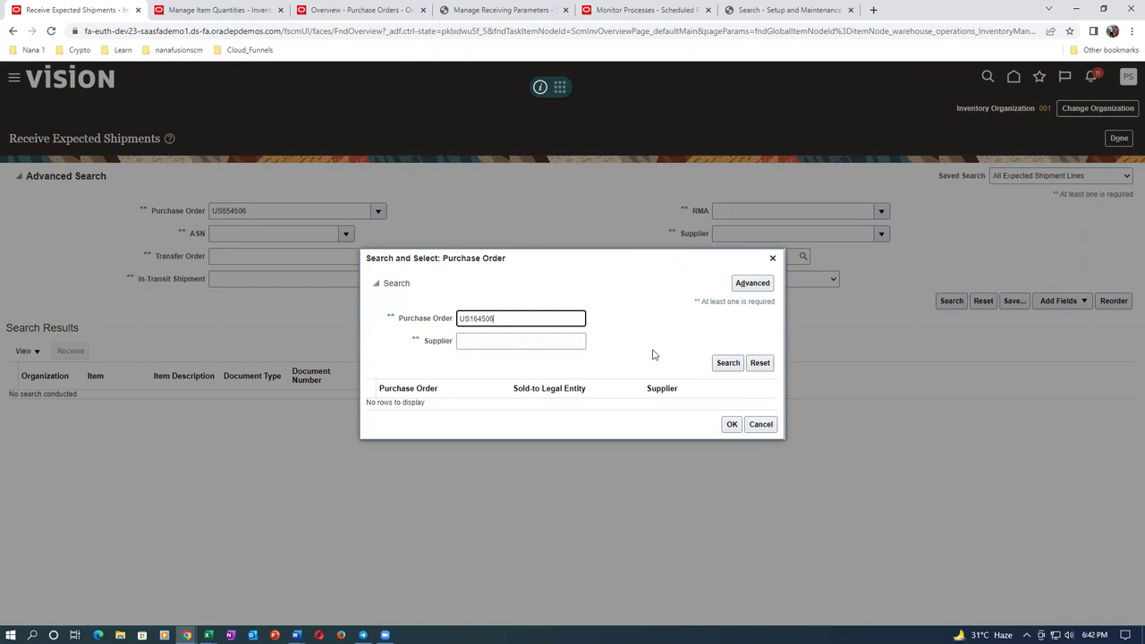
pyautogui.click(728, 364)
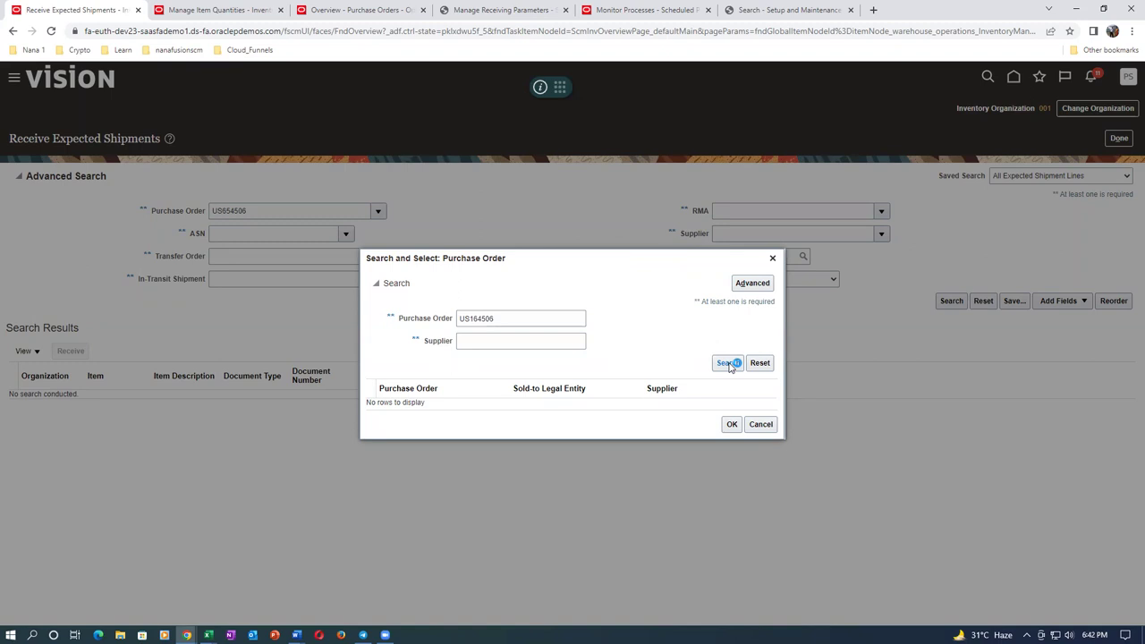
pyautogui.click(732, 429)
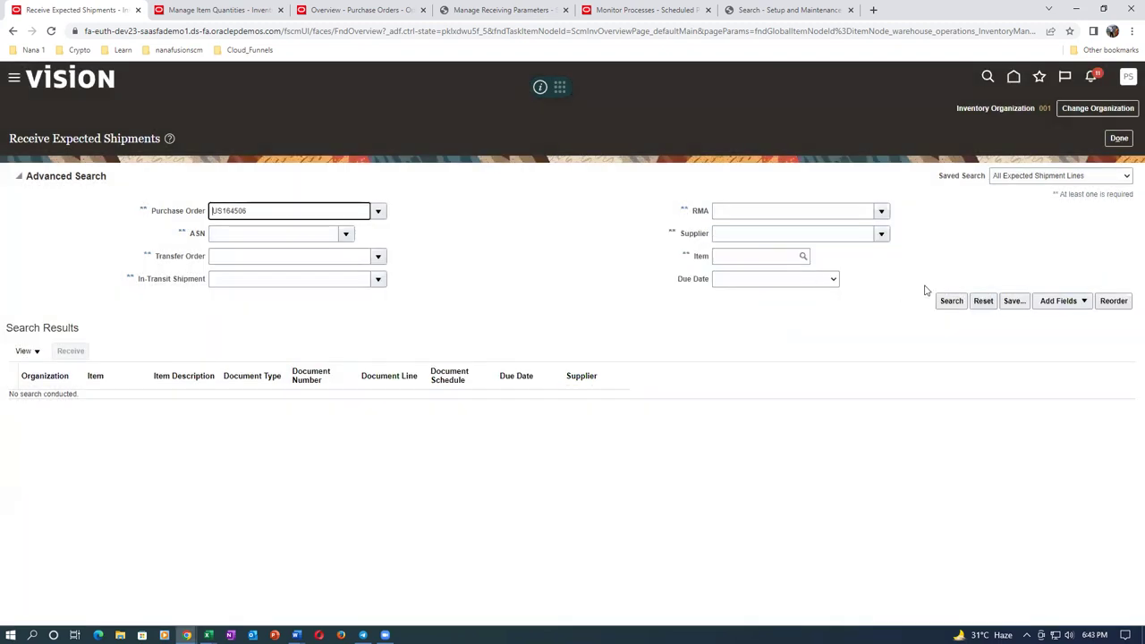
pyautogui.click(951, 301)
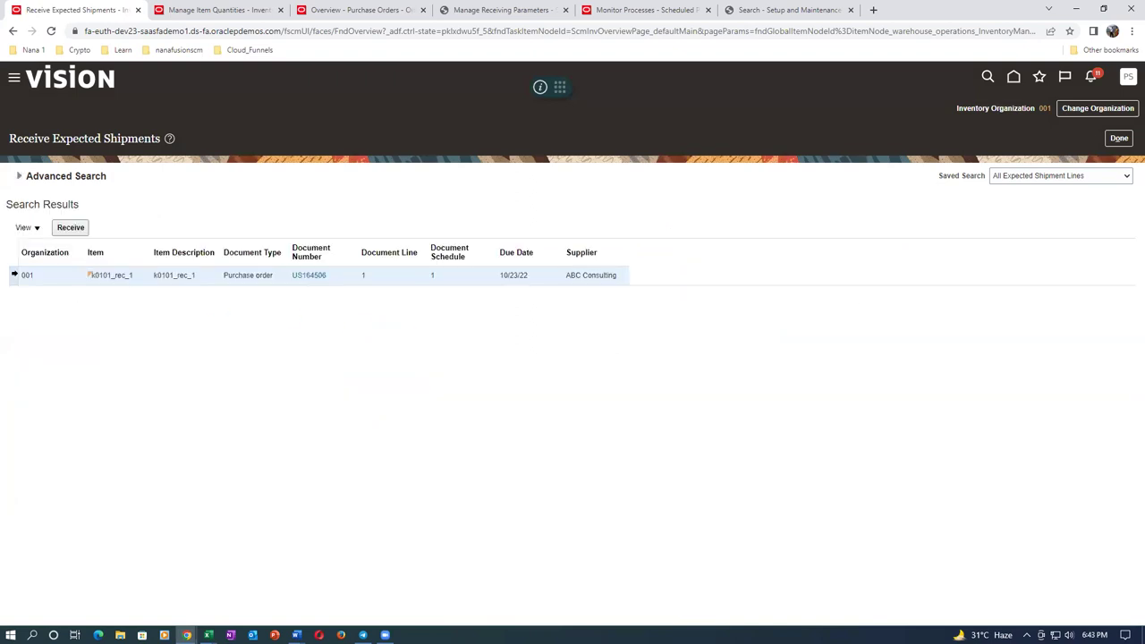
# Receive the US164506 line with quantity 120 and attempt to create the receipt.
pyautogui.click(72, 227)
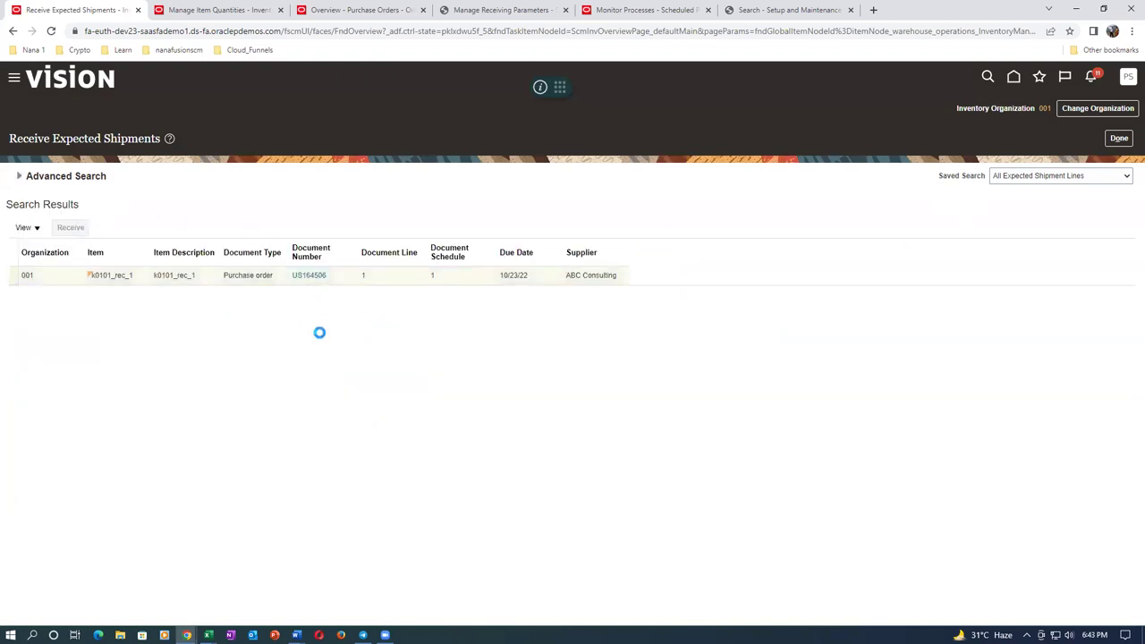
pyautogui.click(276, 235)
pyautogui.write('120')
pyautogui.press('Tab')
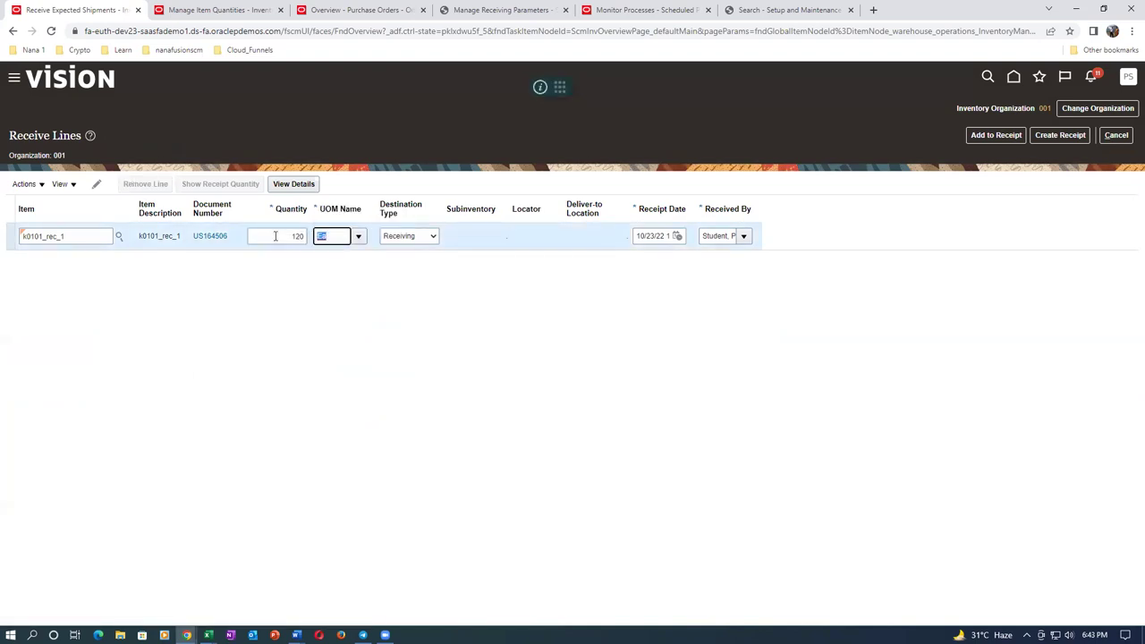
pyautogui.click(1076, 137)
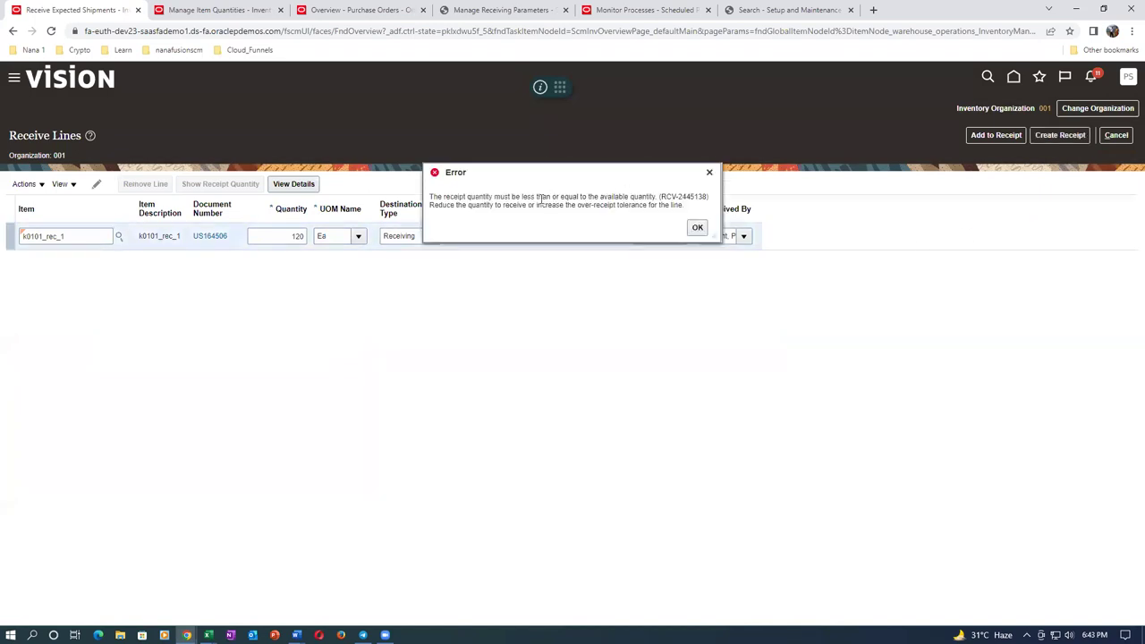
# Review the exceeds-available-quantity error and dismiss it.
pyautogui.moveTo(541, 197); pyautogui.dragTo(636, 205)
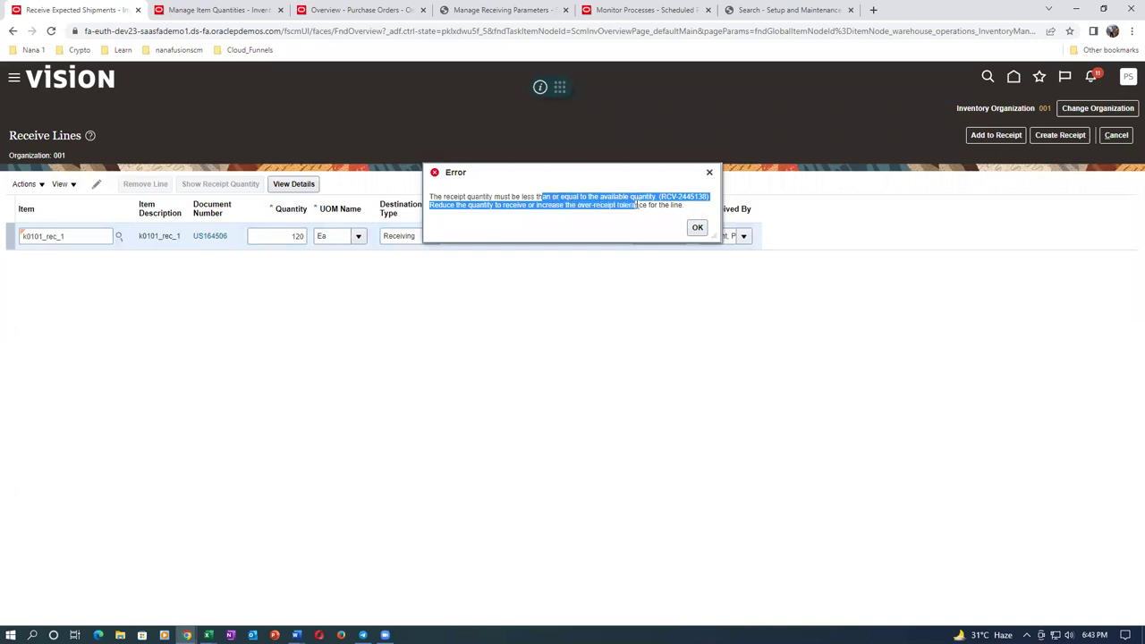
pyautogui.click(602, 226)
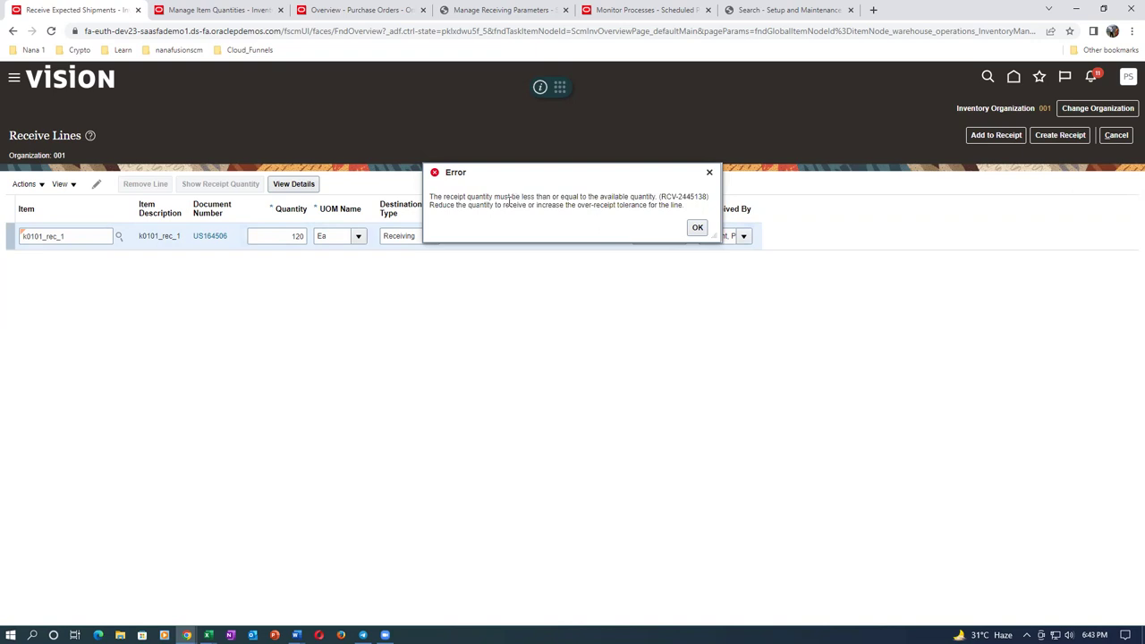
pyautogui.moveTo(508, 198); pyautogui.dragTo(526, 206)
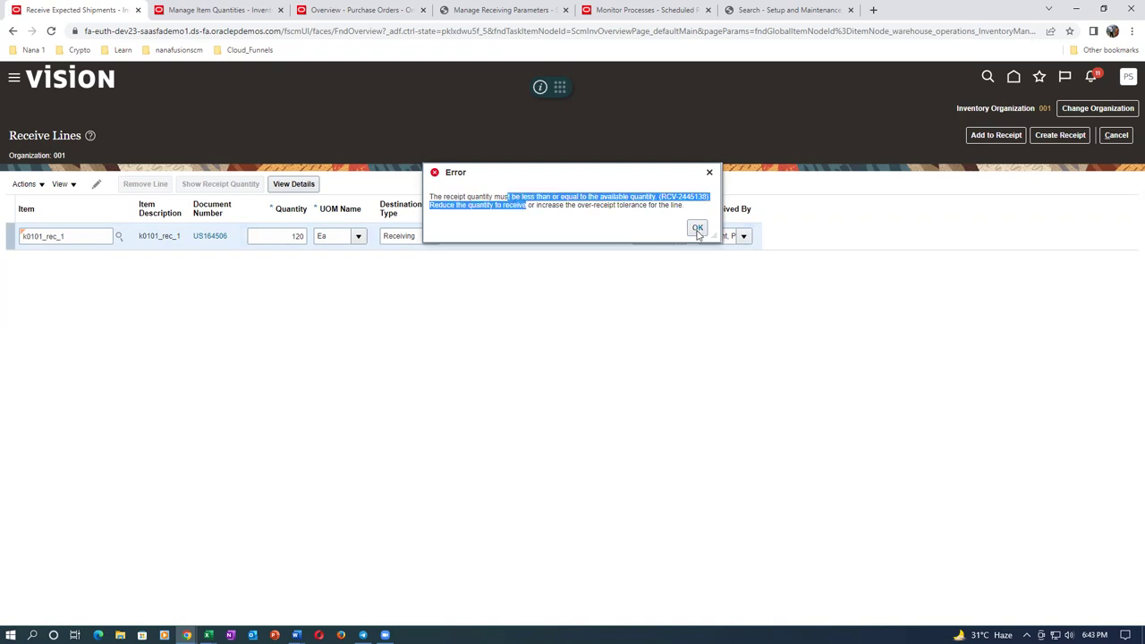
pyautogui.click(603, 220)
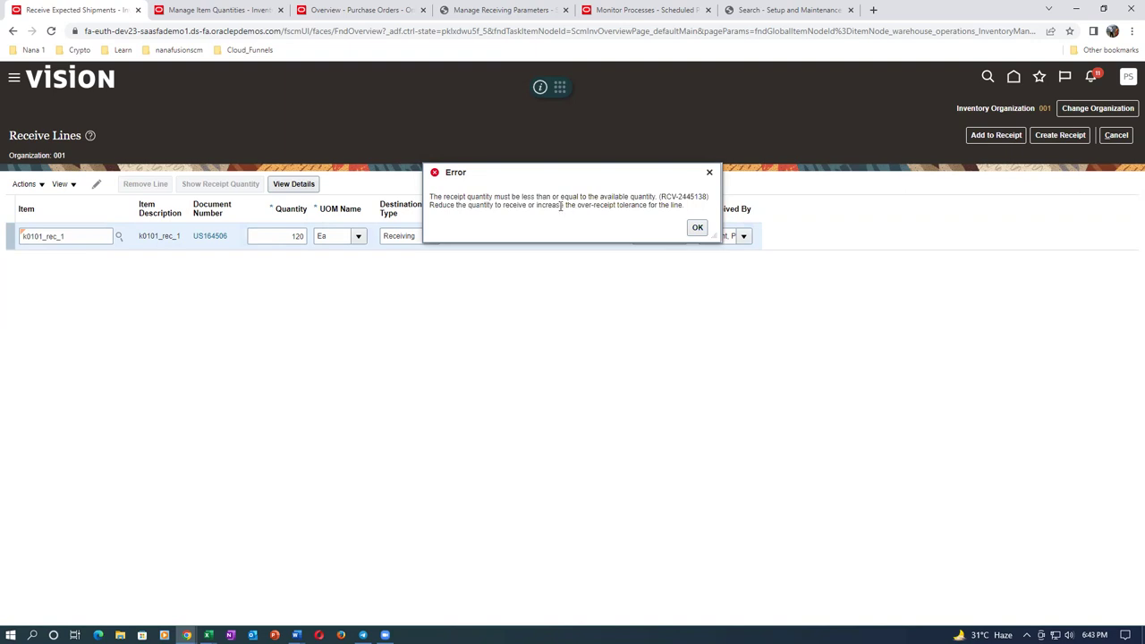
pyautogui.moveTo(558, 206); pyautogui.dragTo(660, 216)
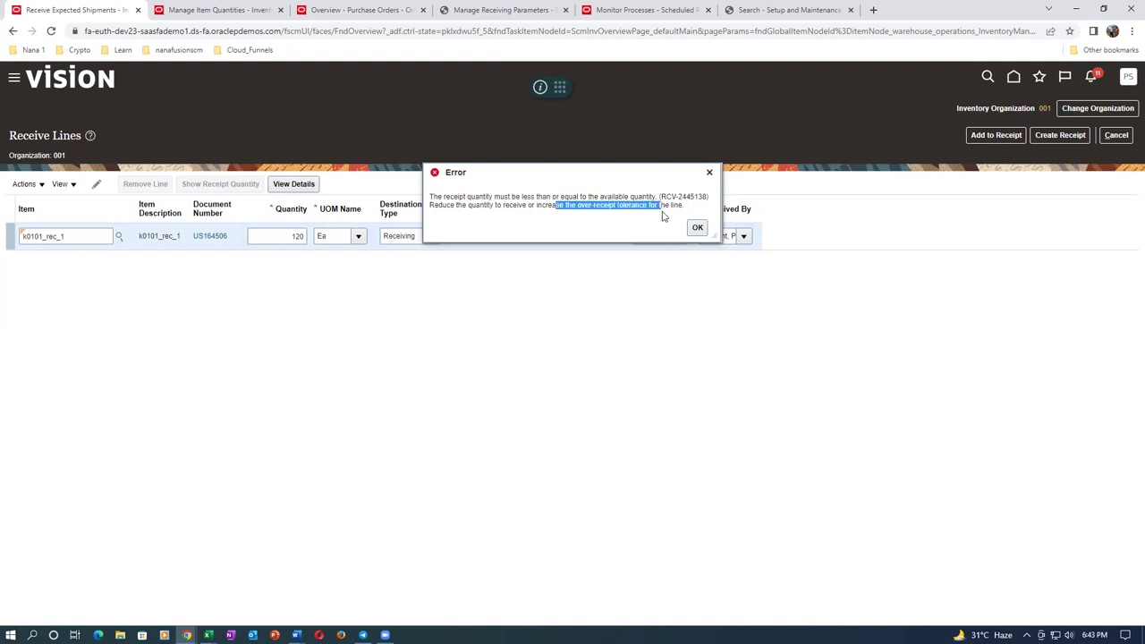
pyautogui.click(696, 229)
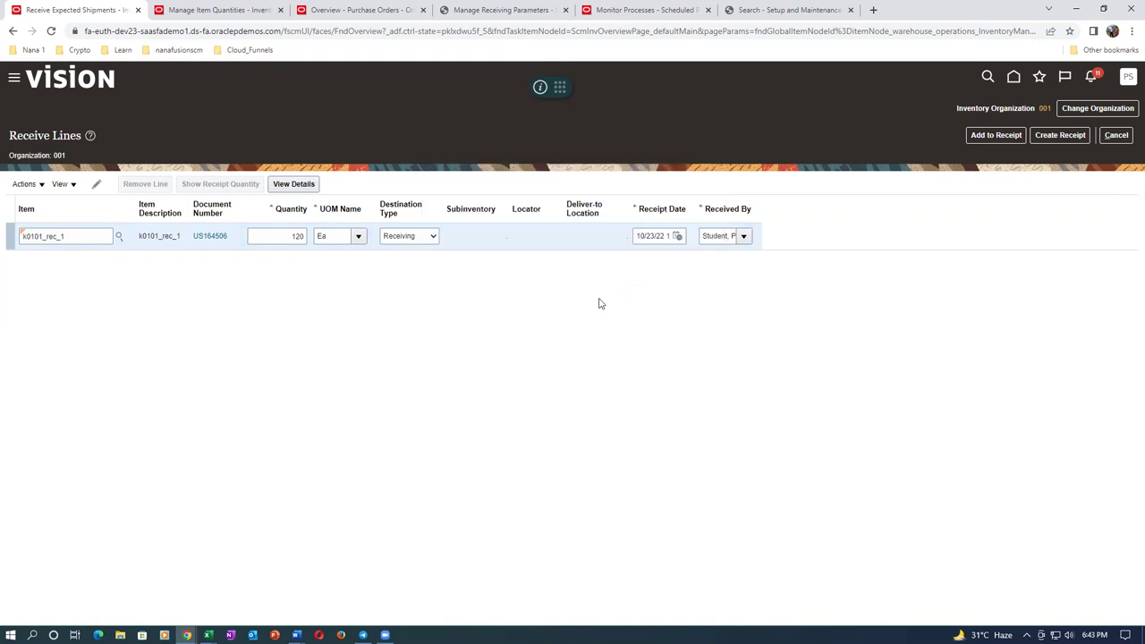
# Set the line's destination type to Inventory and subinventory to Stores.
pyautogui.click(427, 236)
pyautogui.click(420, 248)
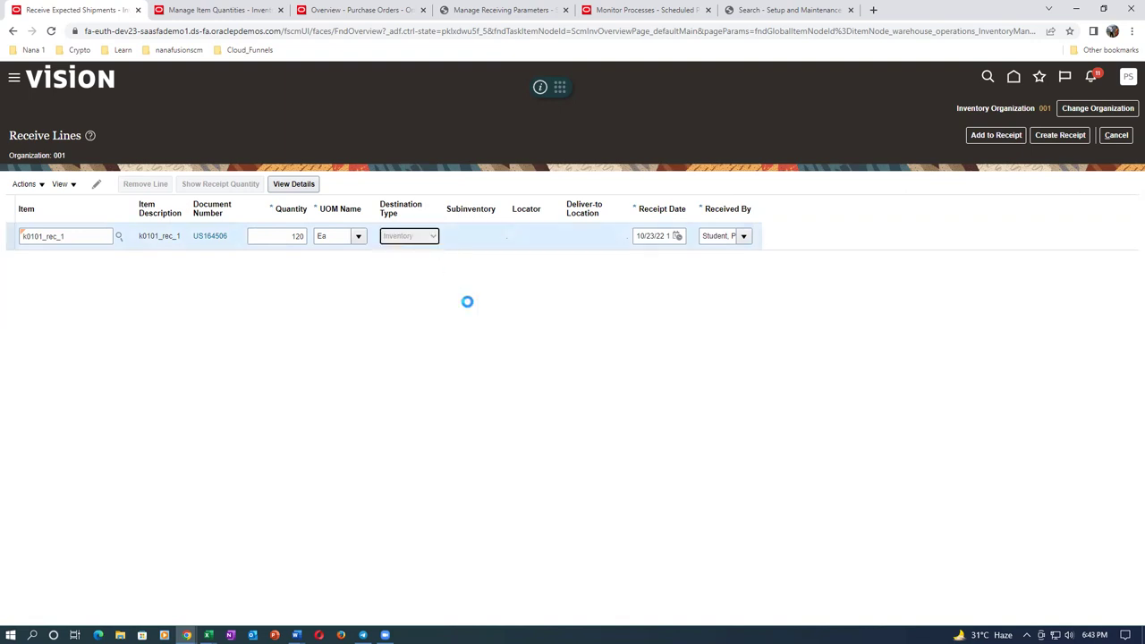
pyautogui.click(490, 236)
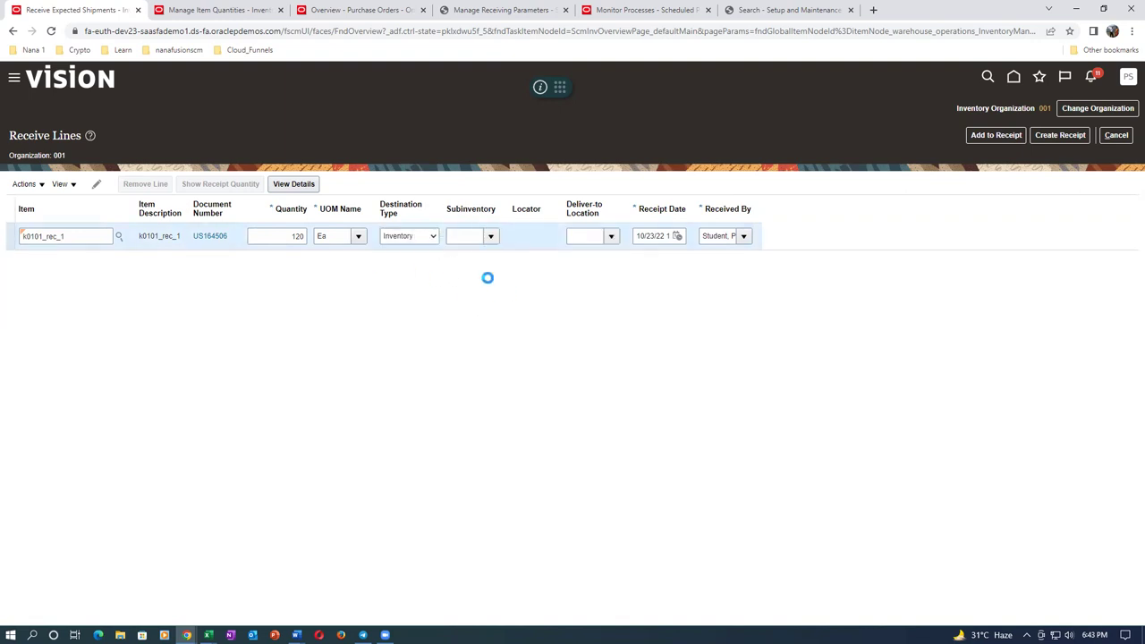
pyautogui.click(472, 327)
# Retry creating the receipt, dismiss the quantity error, and cancel receiving the line.
pyautogui.click(1060, 135)
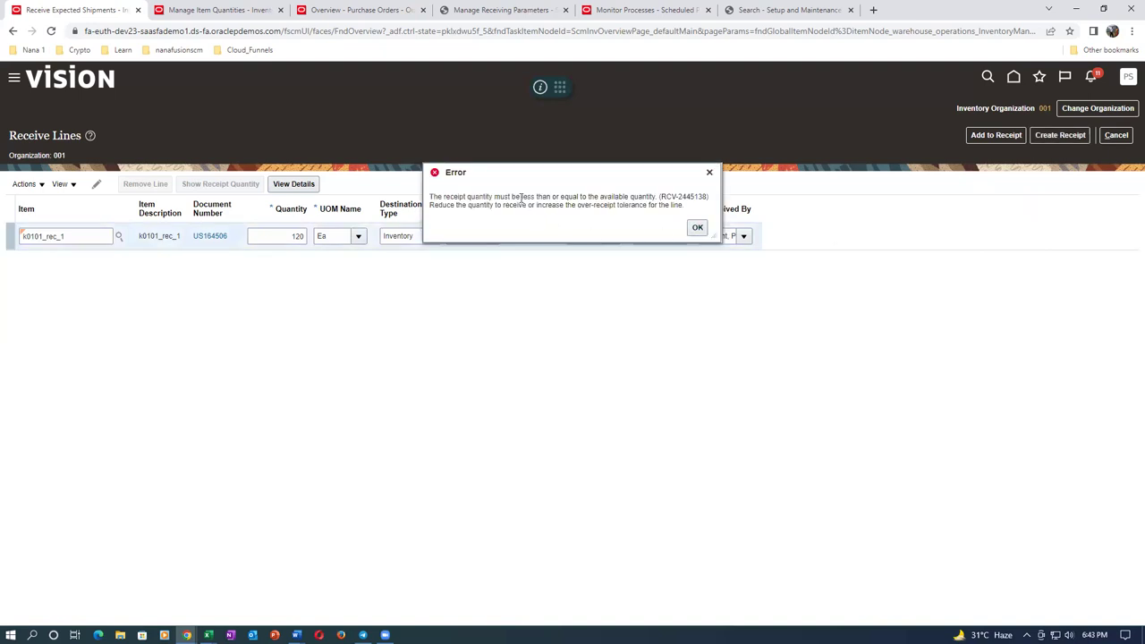
pyautogui.moveTo(521, 199); pyautogui.dragTo(528, 205)
pyautogui.click(697, 228)
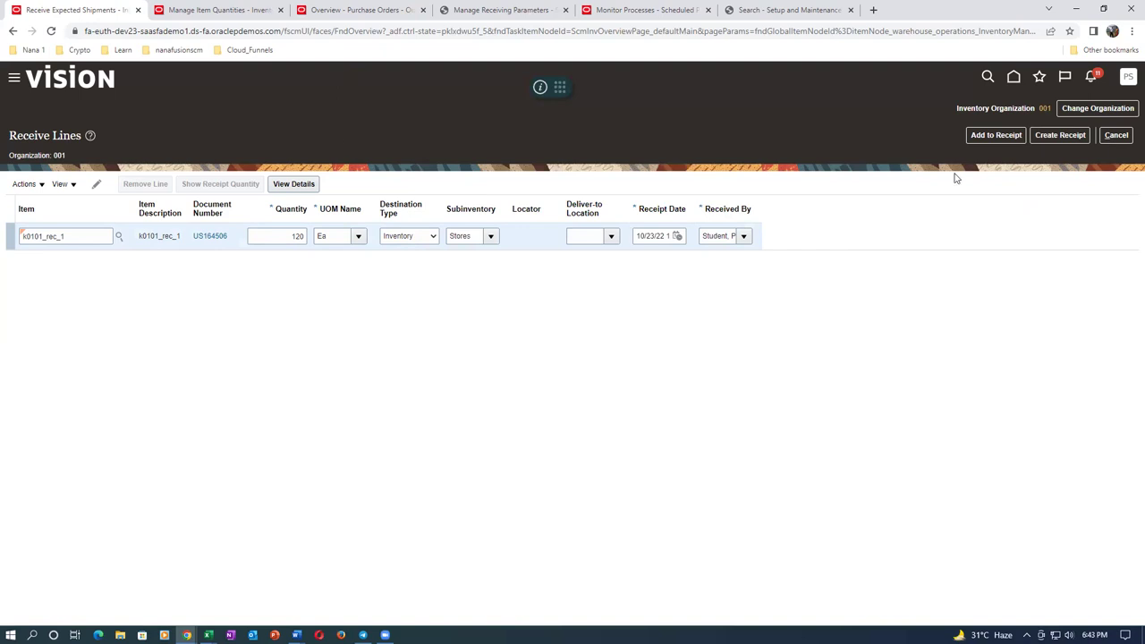
pyautogui.click(1113, 135)
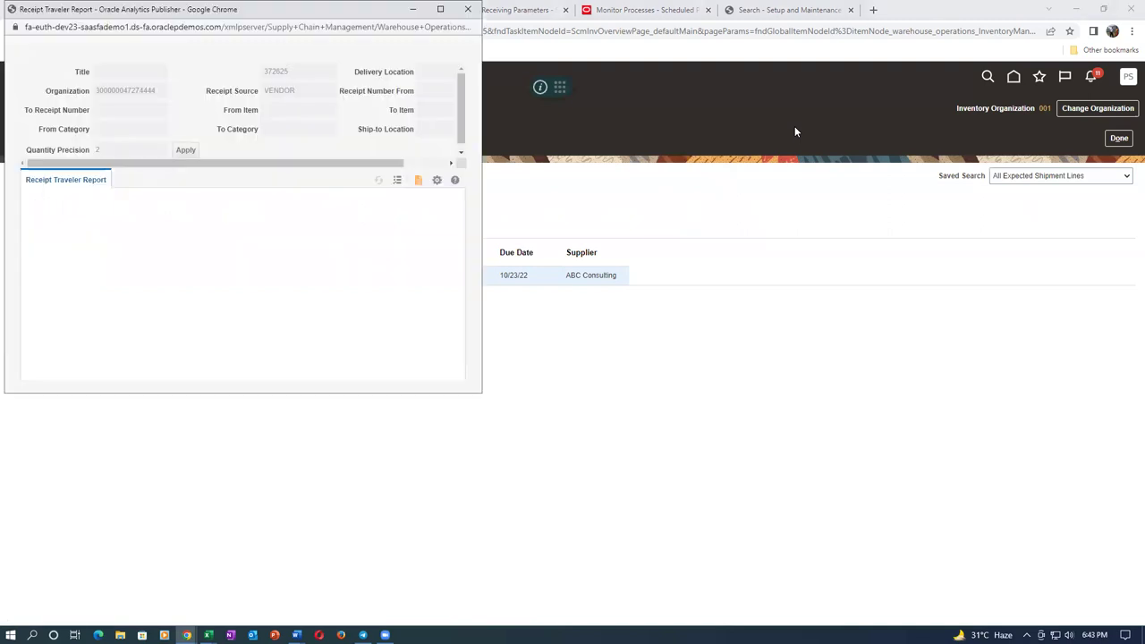
# Cancel Manage Receiving Parameters without saving and return to the Fusion home page.
pyautogui.click(484, 10)
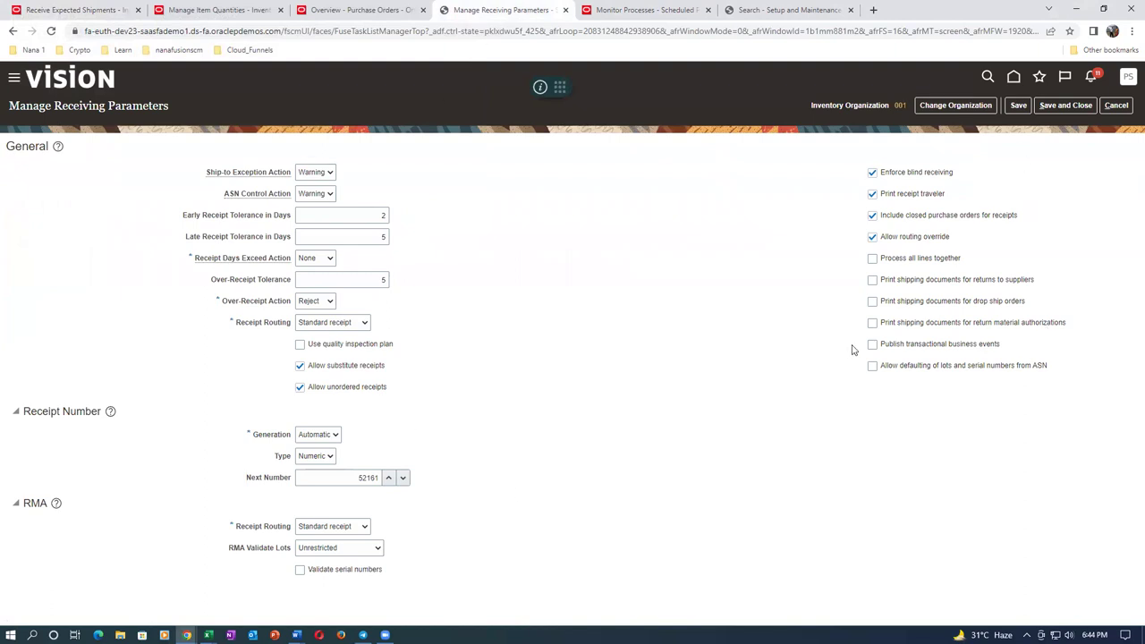
pyautogui.click(1115, 106)
pyautogui.click(1012, 79)
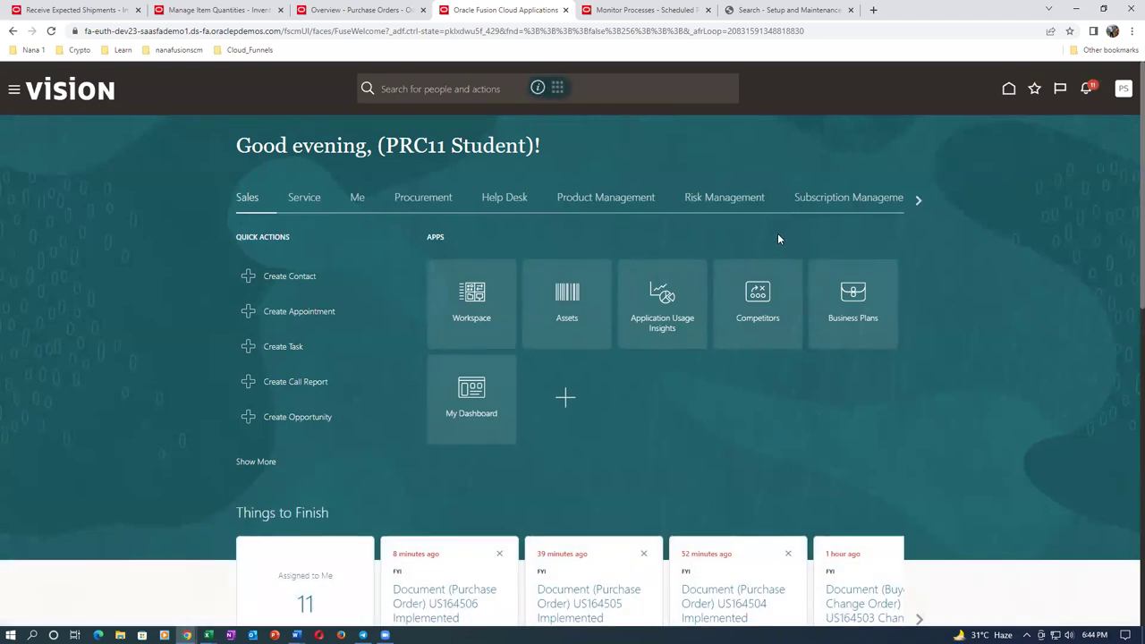
# From PO Overview, create a new purchase order for supplier ABC Consulting.
pyautogui.click(1034, 89)
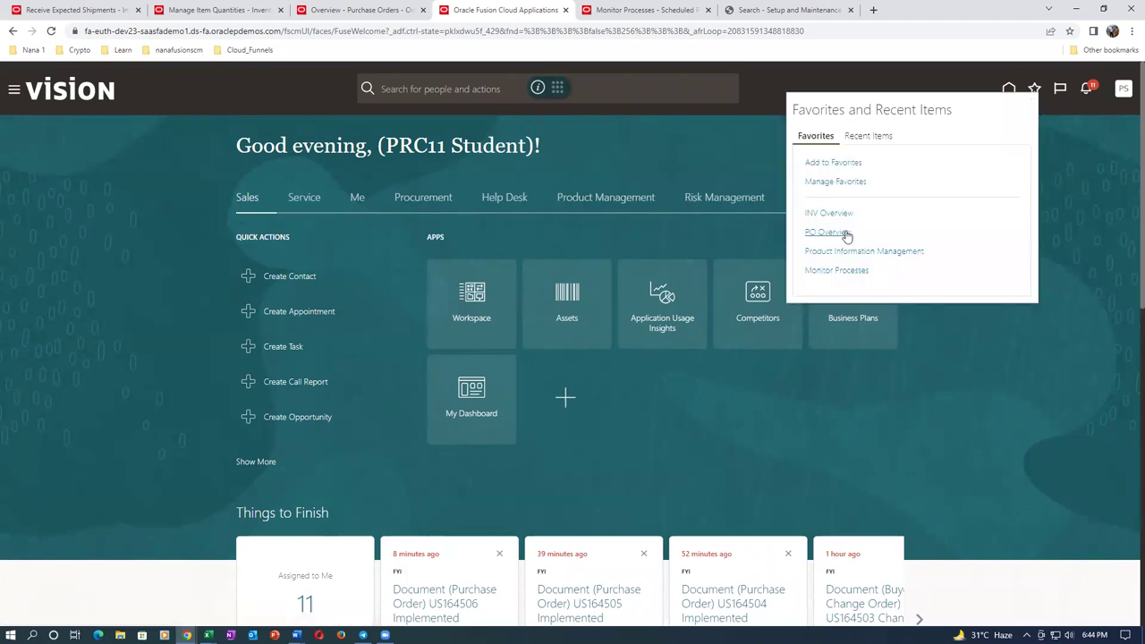
pyautogui.click(846, 234)
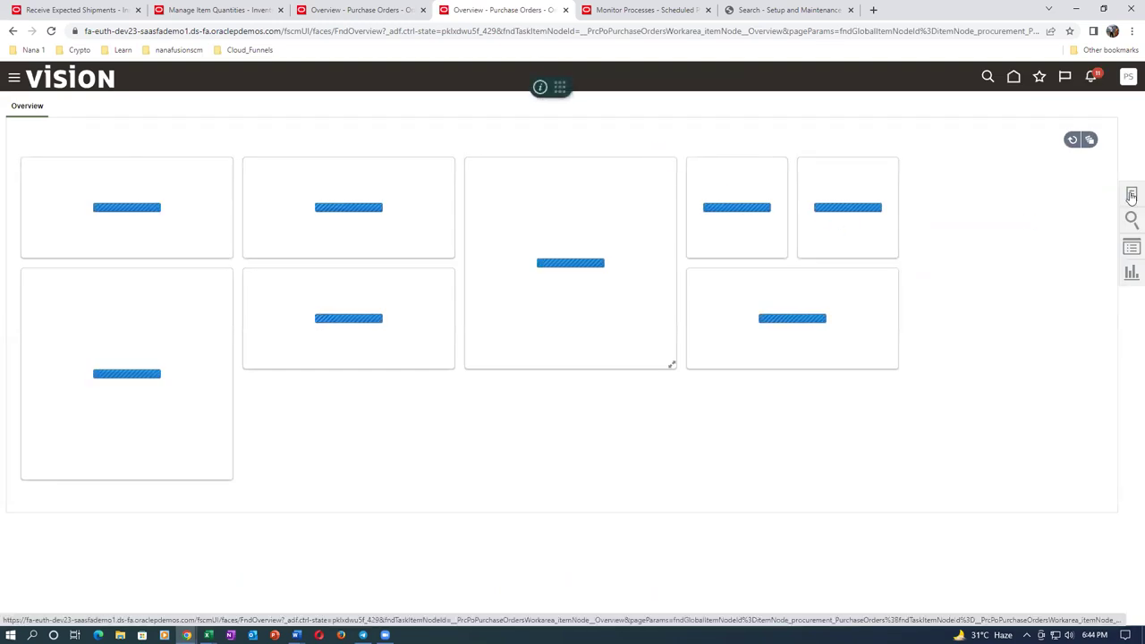
pyautogui.click(1130, 196)
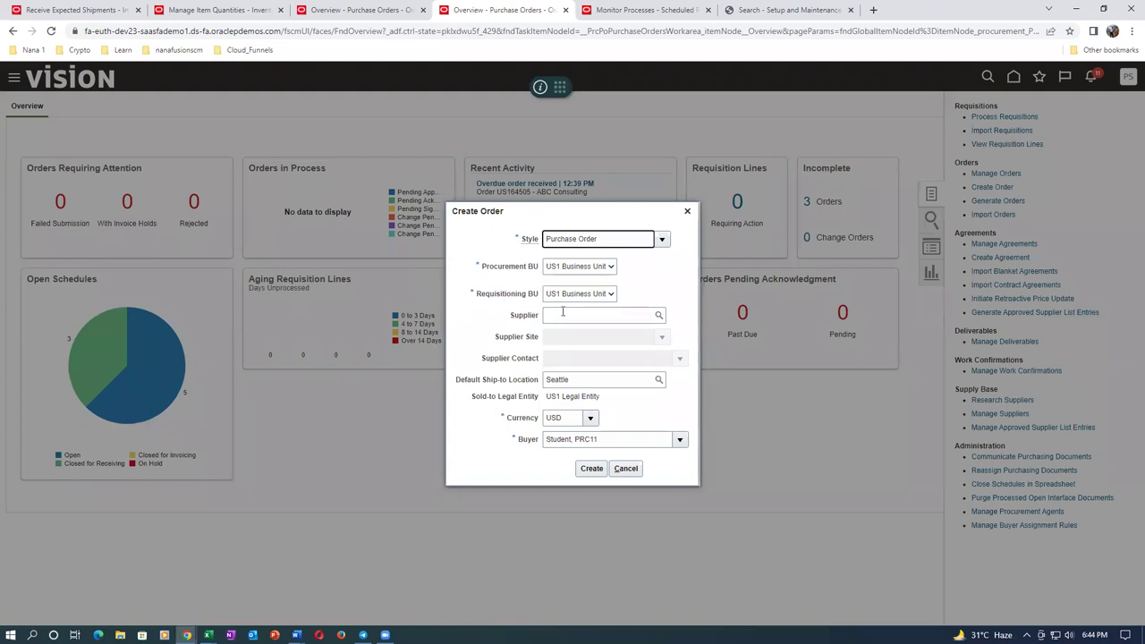
pyautogui.click(571, 316)
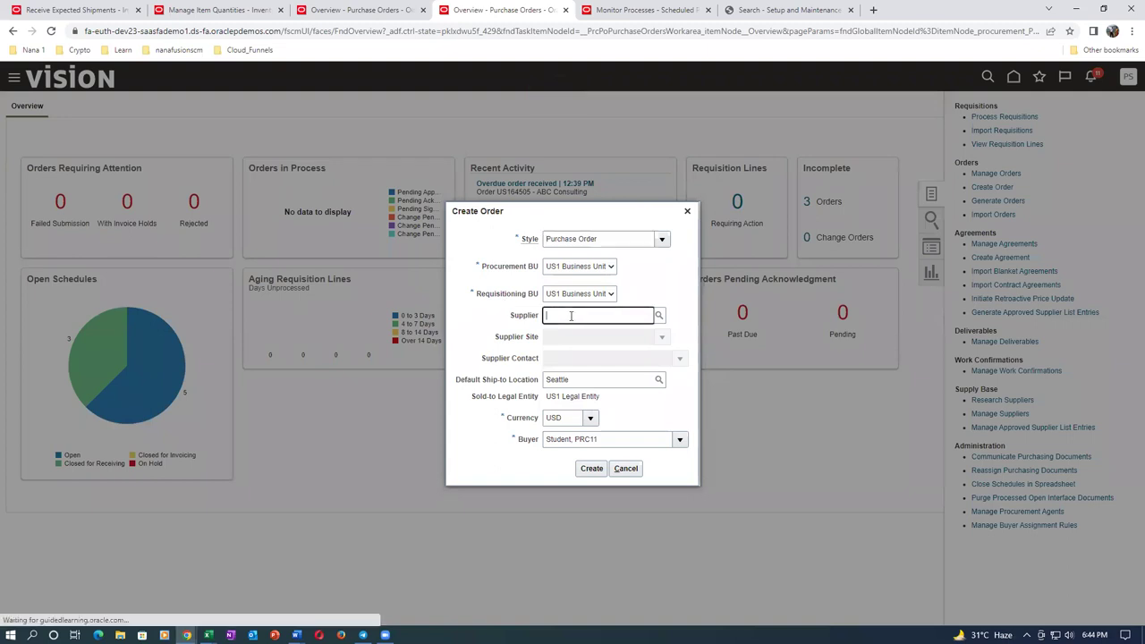
pyautogui.write('abc c')
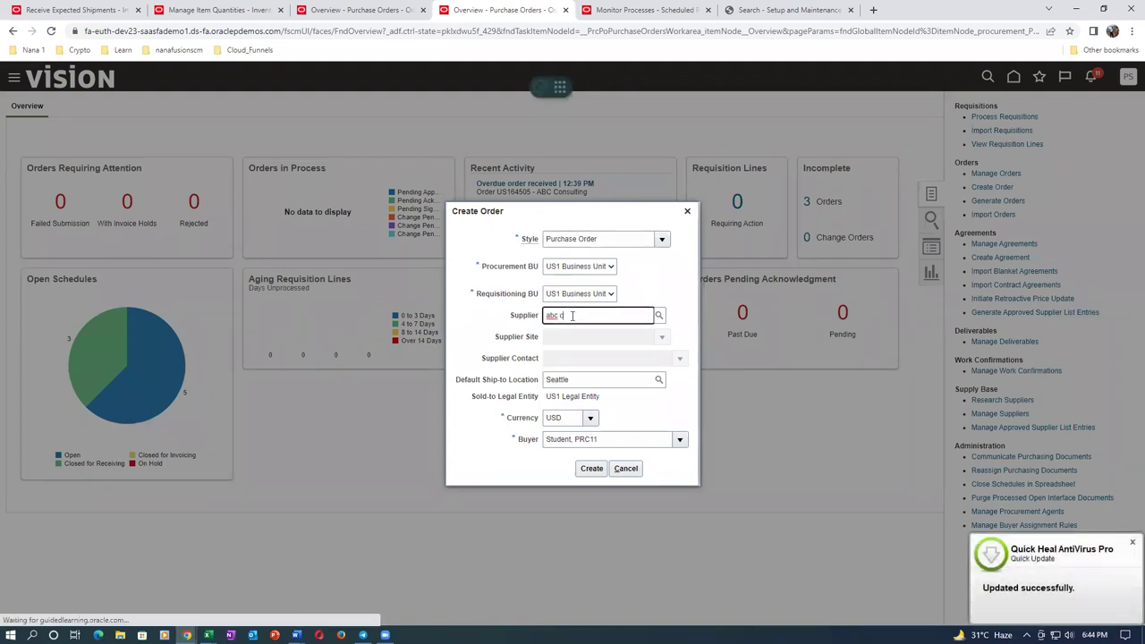
pyautogui.click(590, 334)
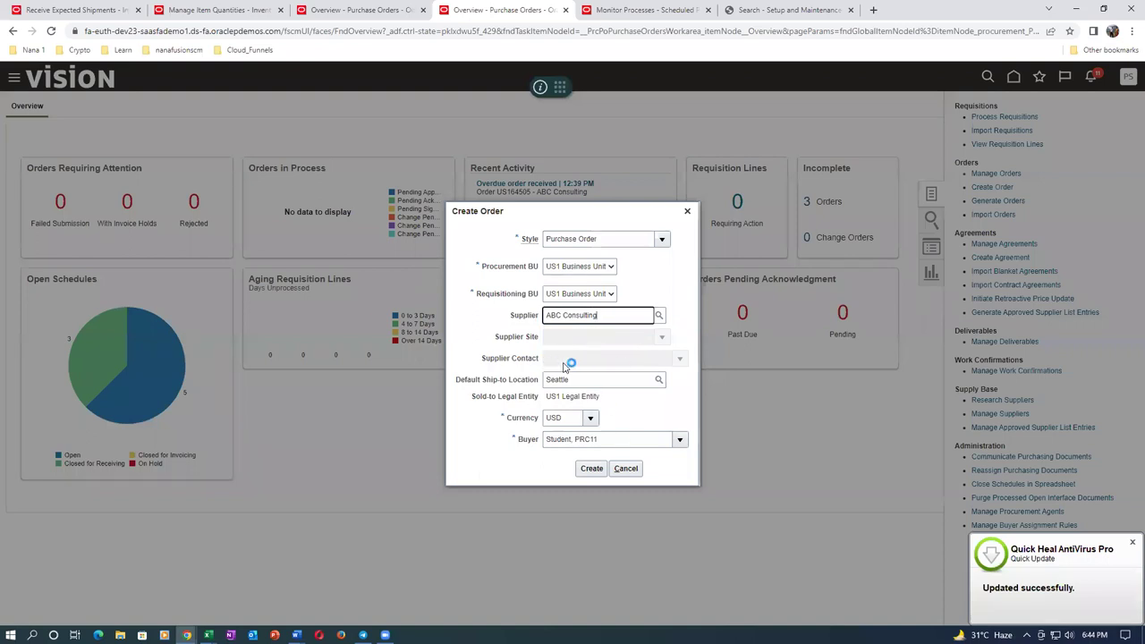
pyautogui.click(592, 470)
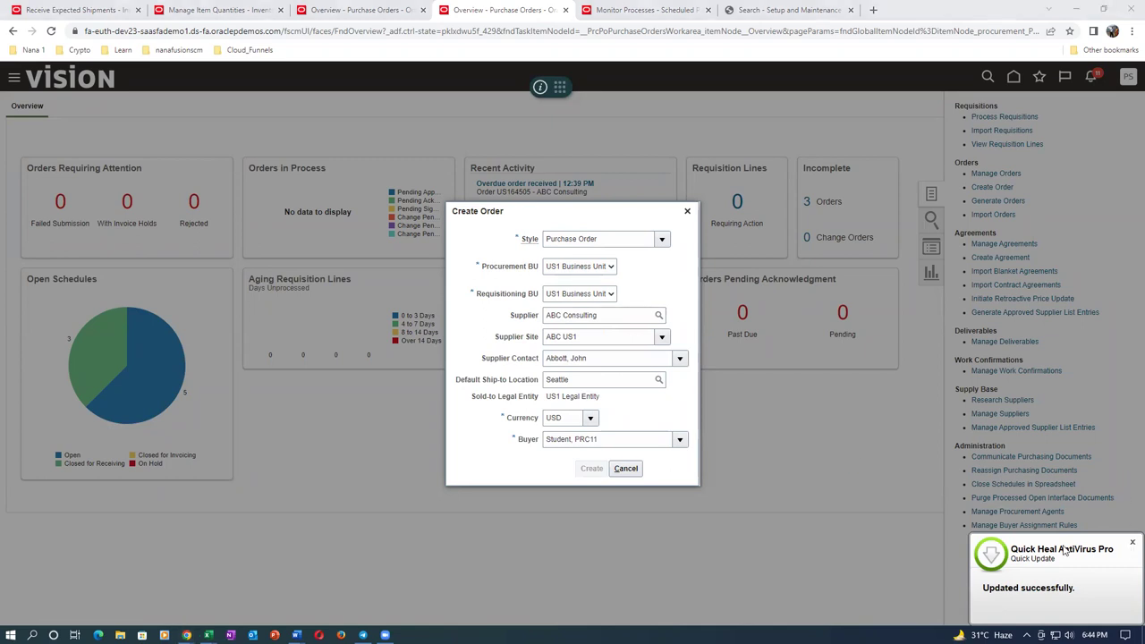
pyautogui.scroll(-2, 446, 399)
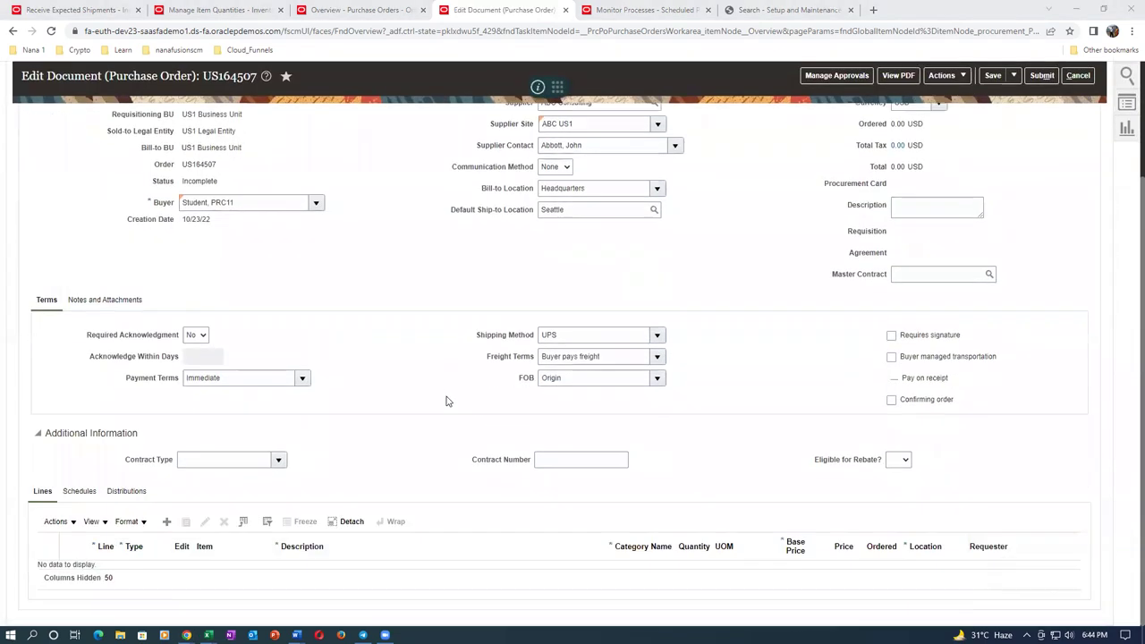
# Add line 1 for item k0101 with a base price of 10.00.
pyautogui.click(167, 523)
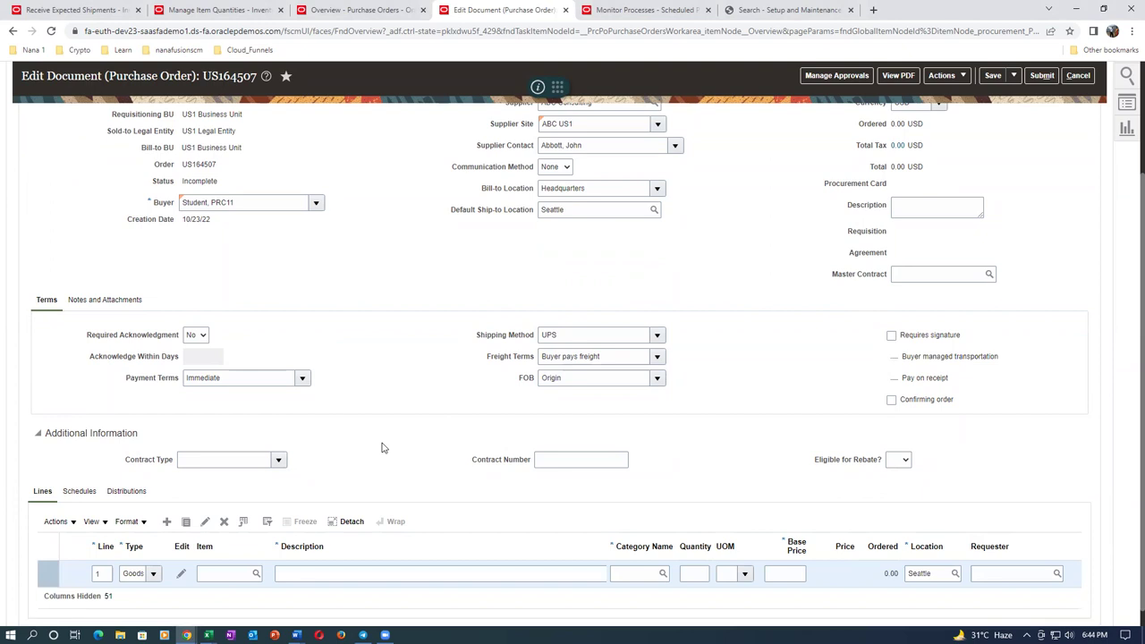
pyautogui.click(227, 552)
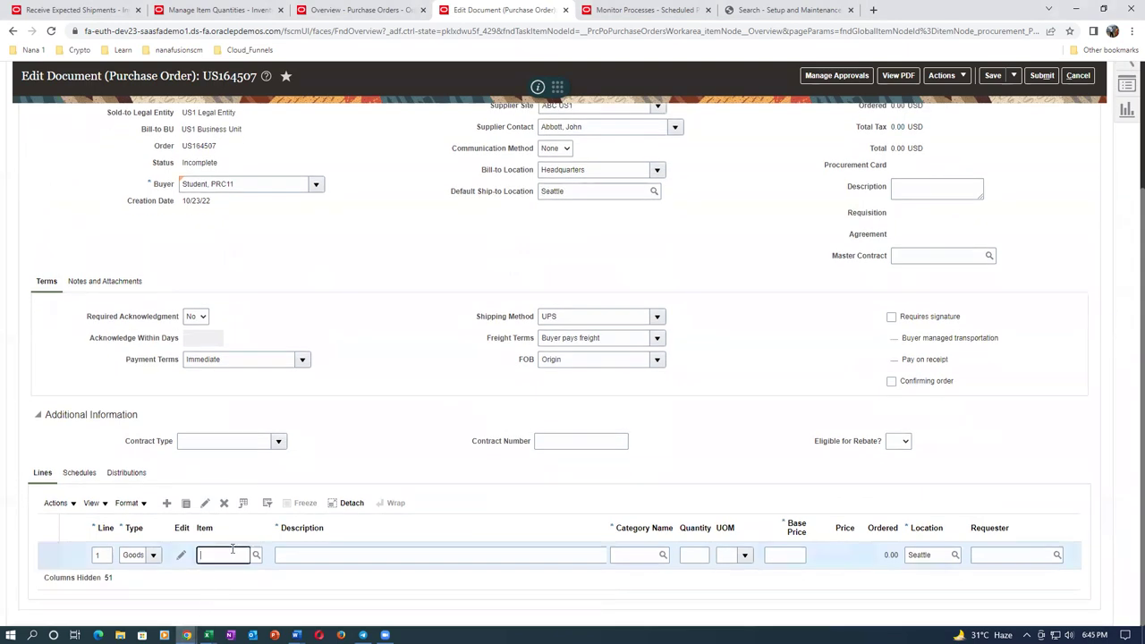
pyautogui.write('k0101')
pyautogui.press('Tab')
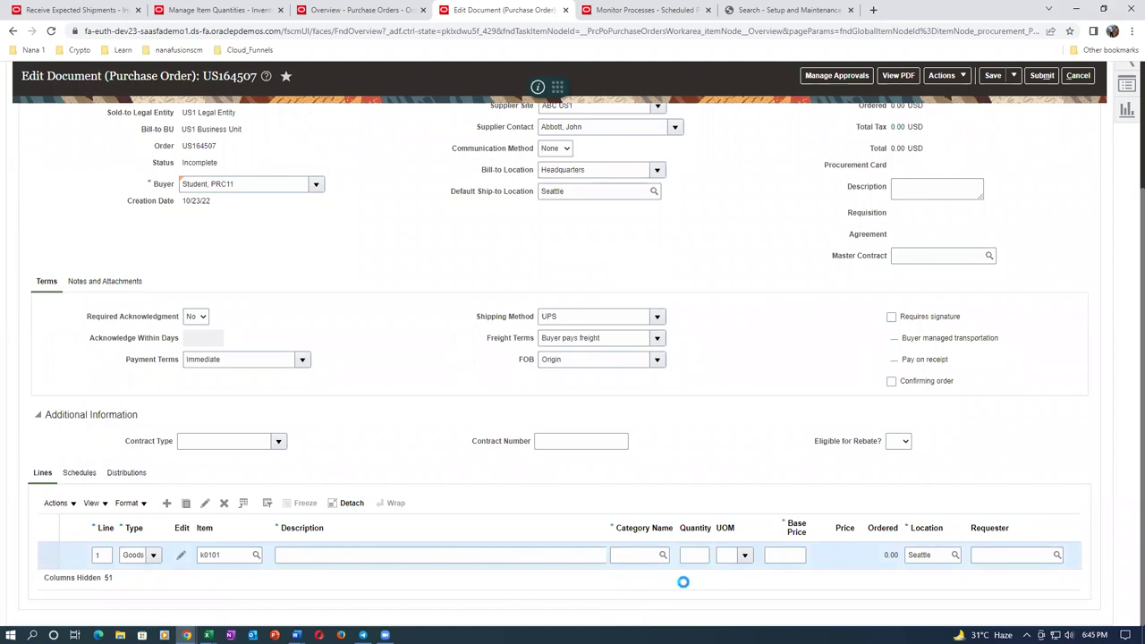
pyautogui.click(691, 557)
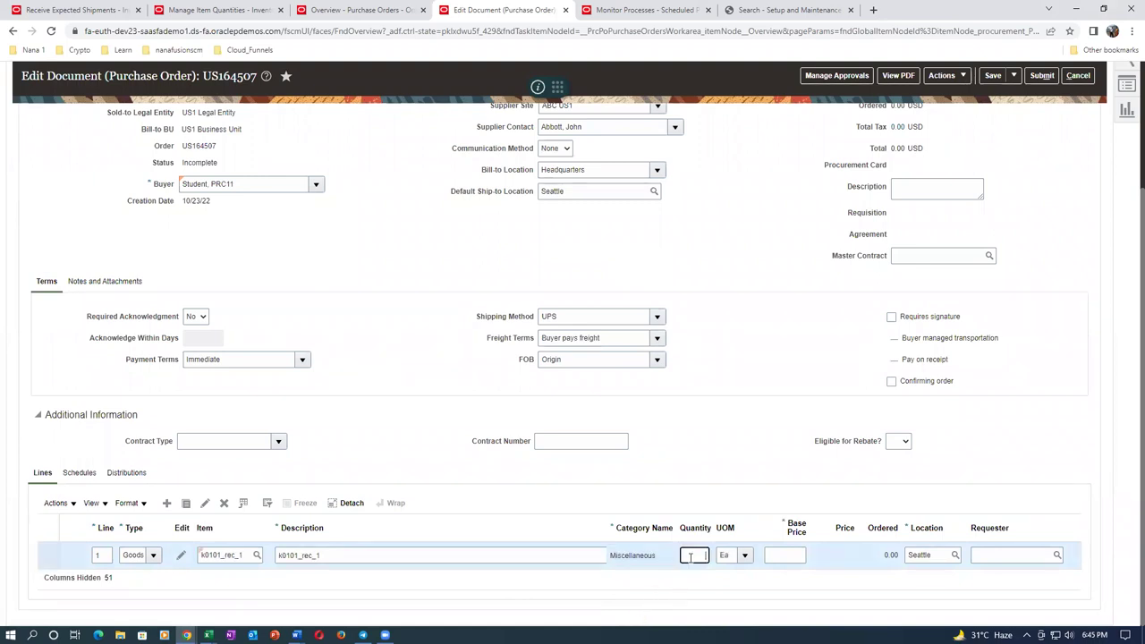
pyautogui.press('Tab')
pyautogui.click(773, 555)
pyautogui.write('1')
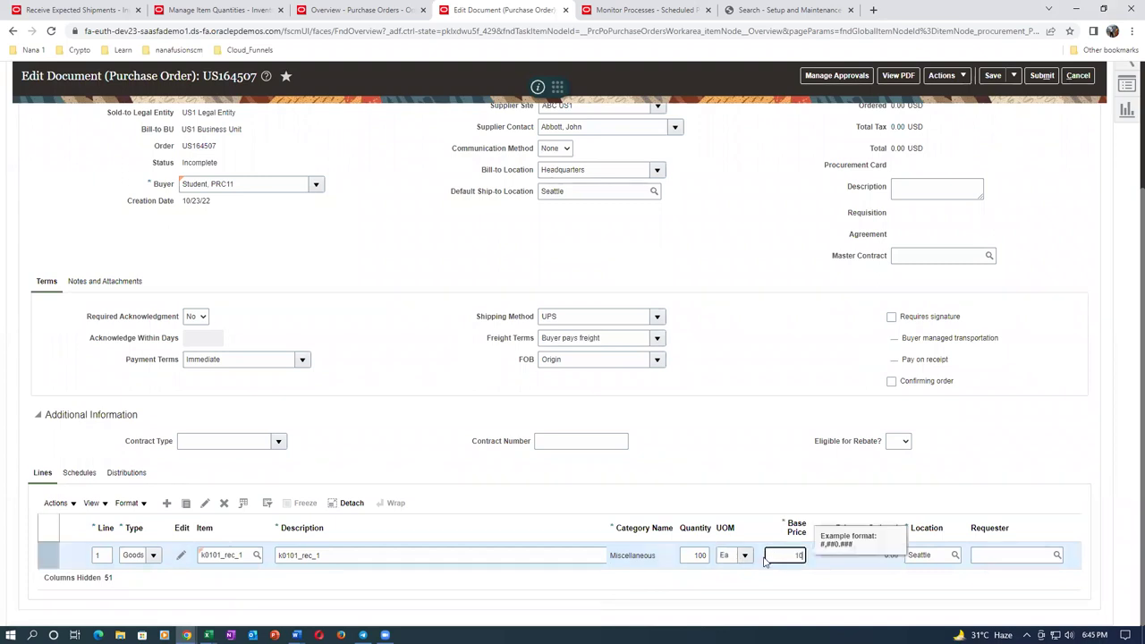
pyautogui.write('0')
pyautogui.press('Tab')
# Set the line's requested delivery date to 10/23/22.
pyautogui.click(72, 475)
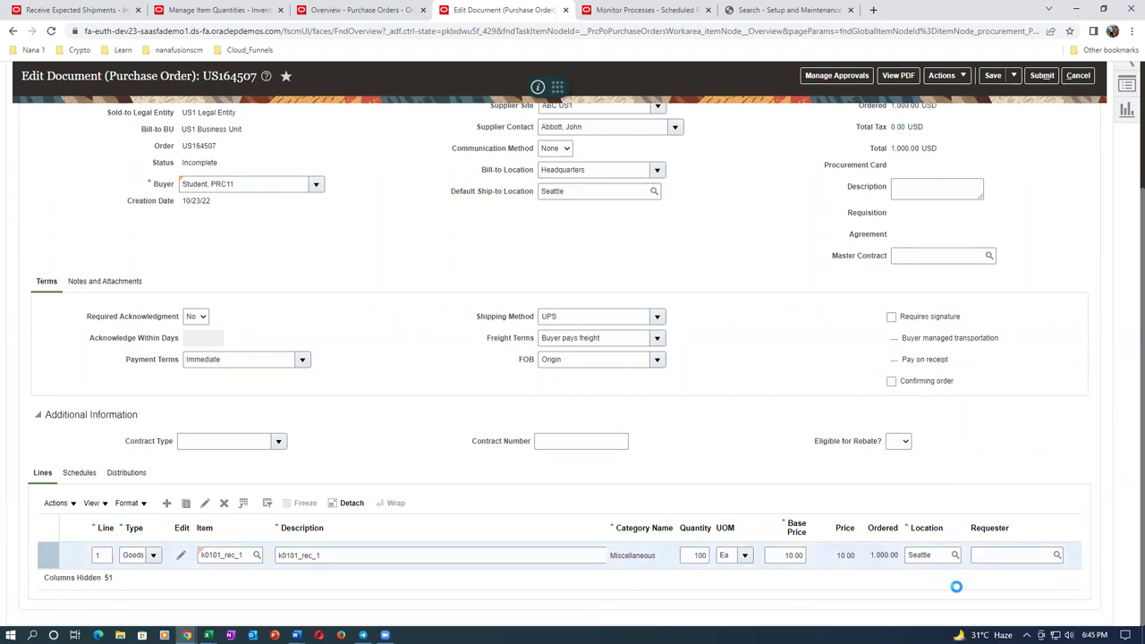
pyautogui.click(988, 556)
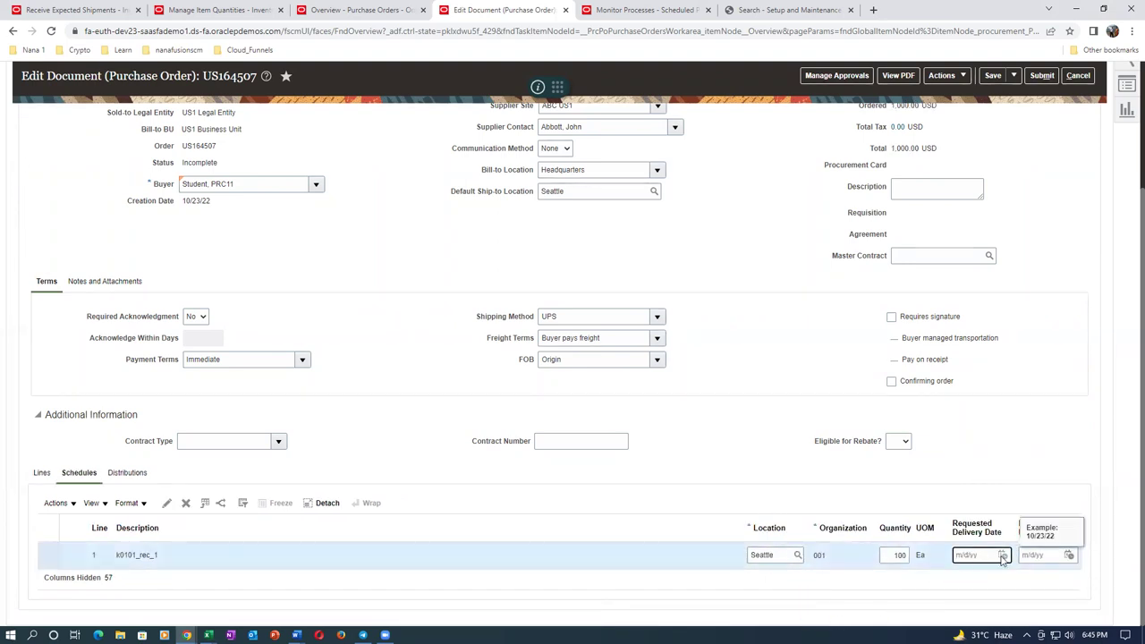
pyautogui.click(1003, 555)
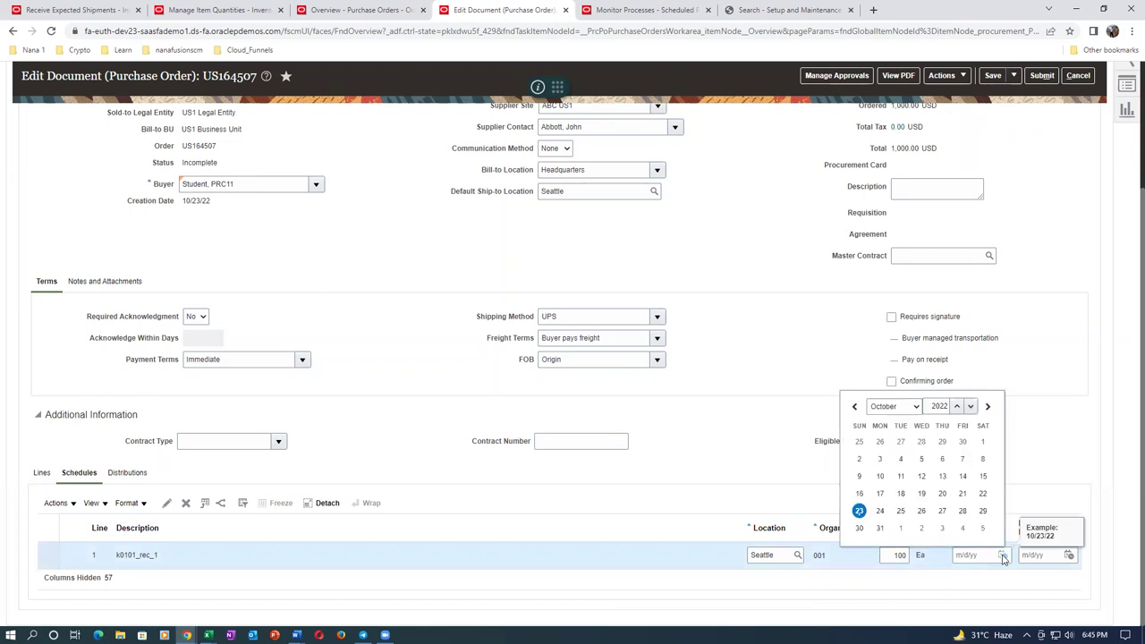
pyautogui.click(858, 510)
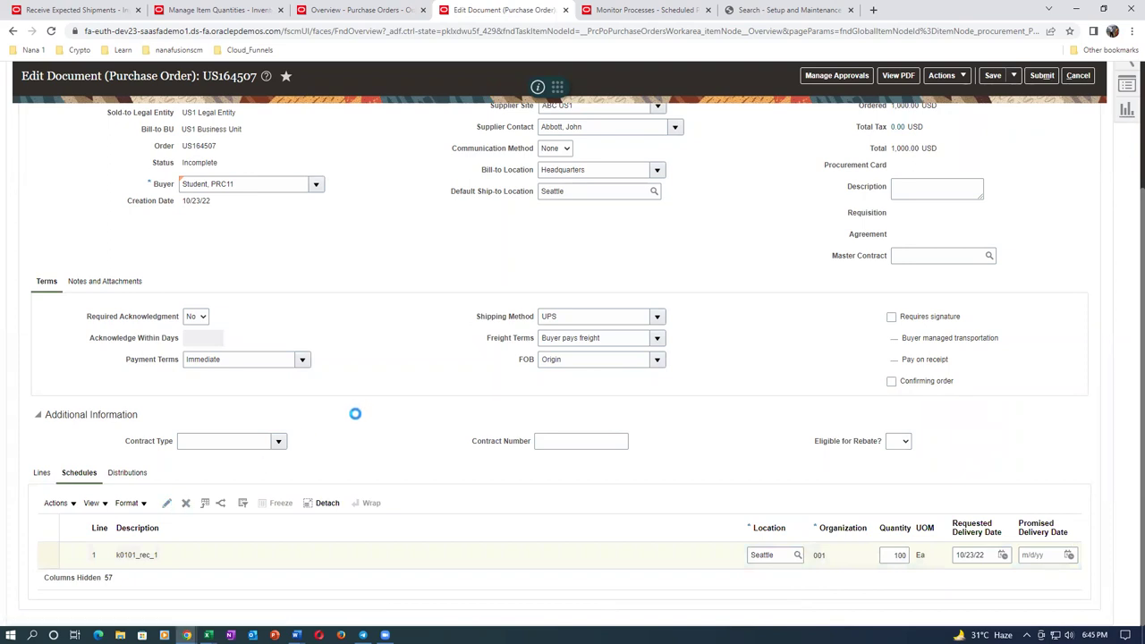
# Keep Standard receipt routing and 2 Way match approval, save the schedule, and submit US164507.
pyautogui.scroll(-3, 360, 424)
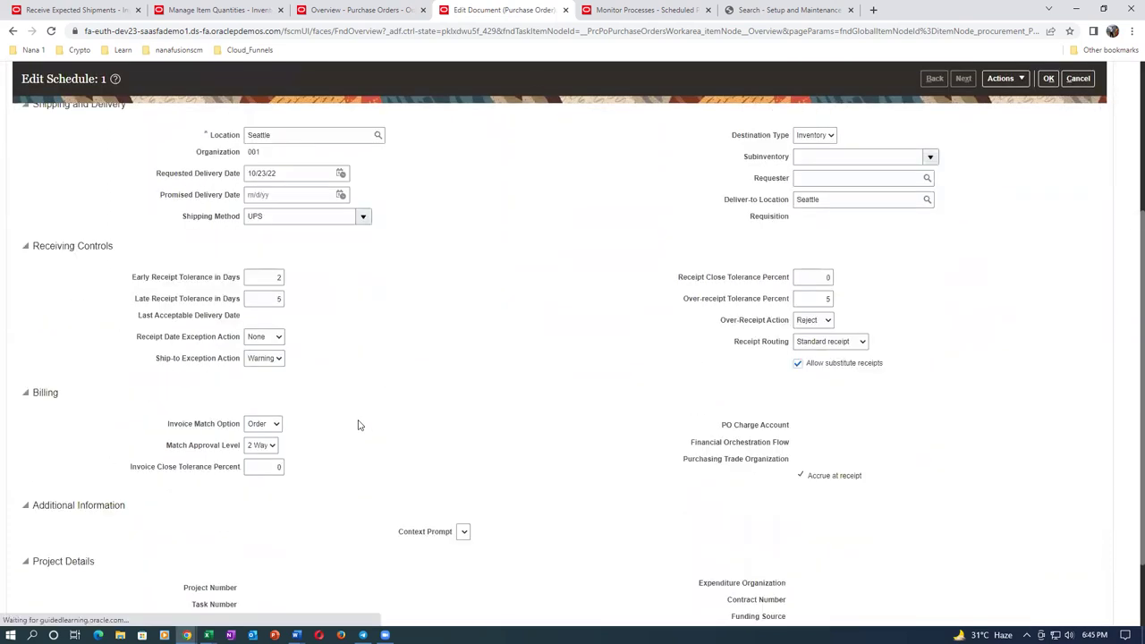
pyautogui.click(263, 449)
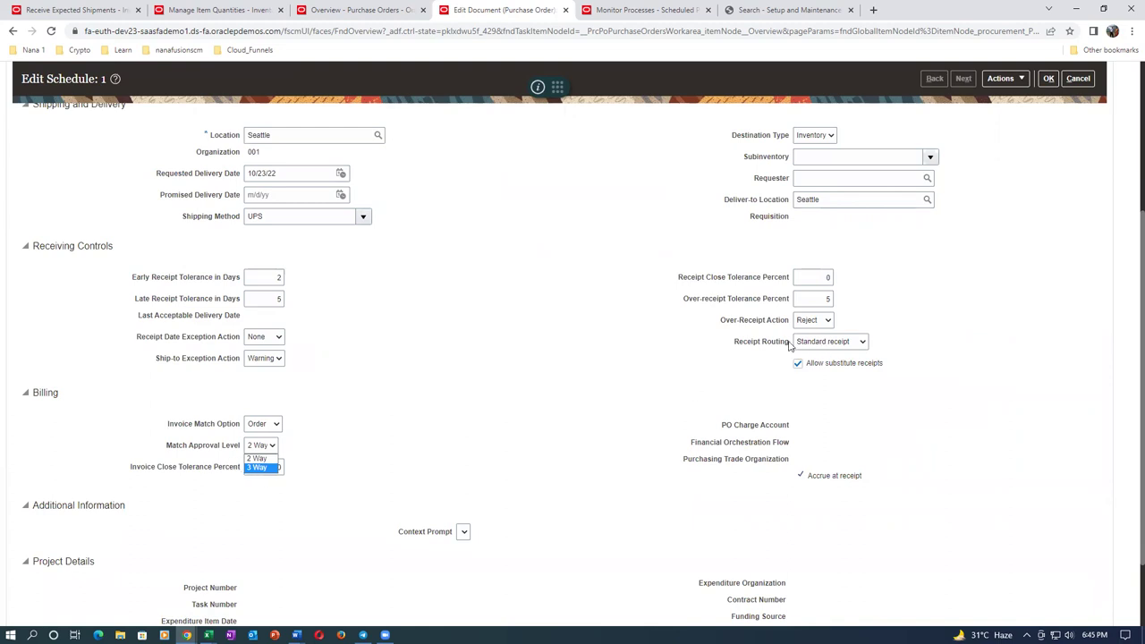
pyautogui.click(802, 342)
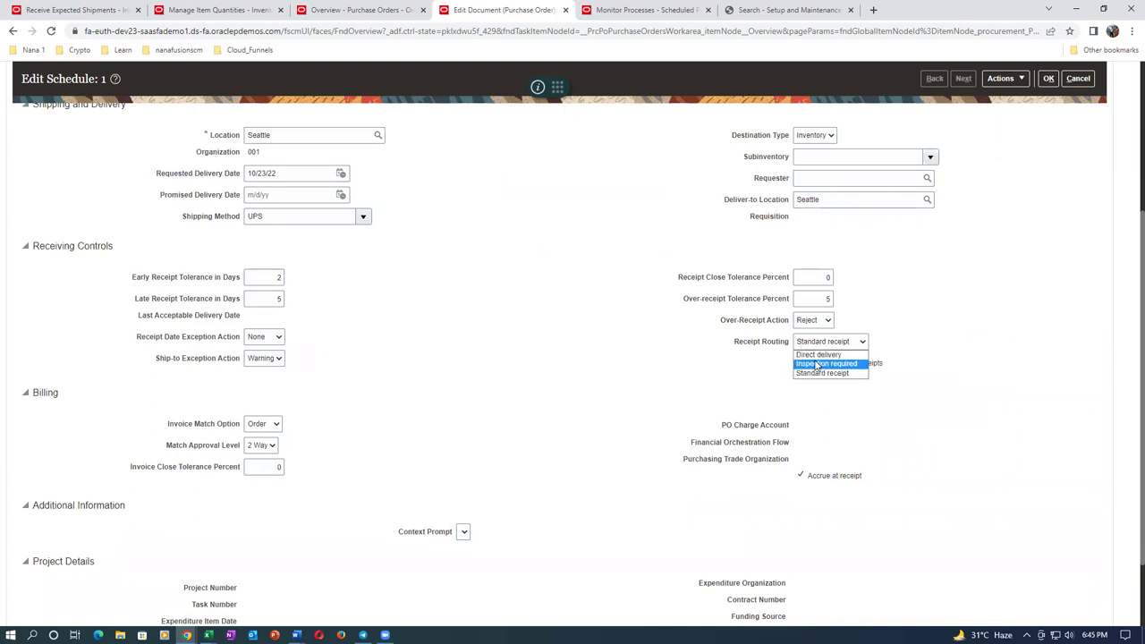
pyautogui.click(816, 365)
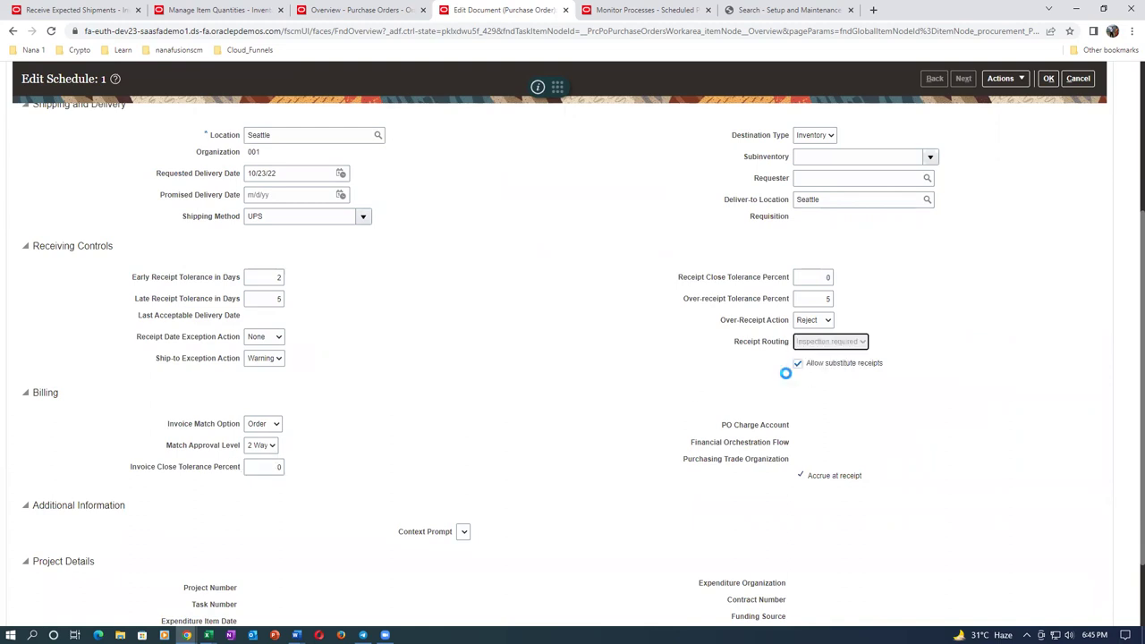
pyautogui.click(267, 452)
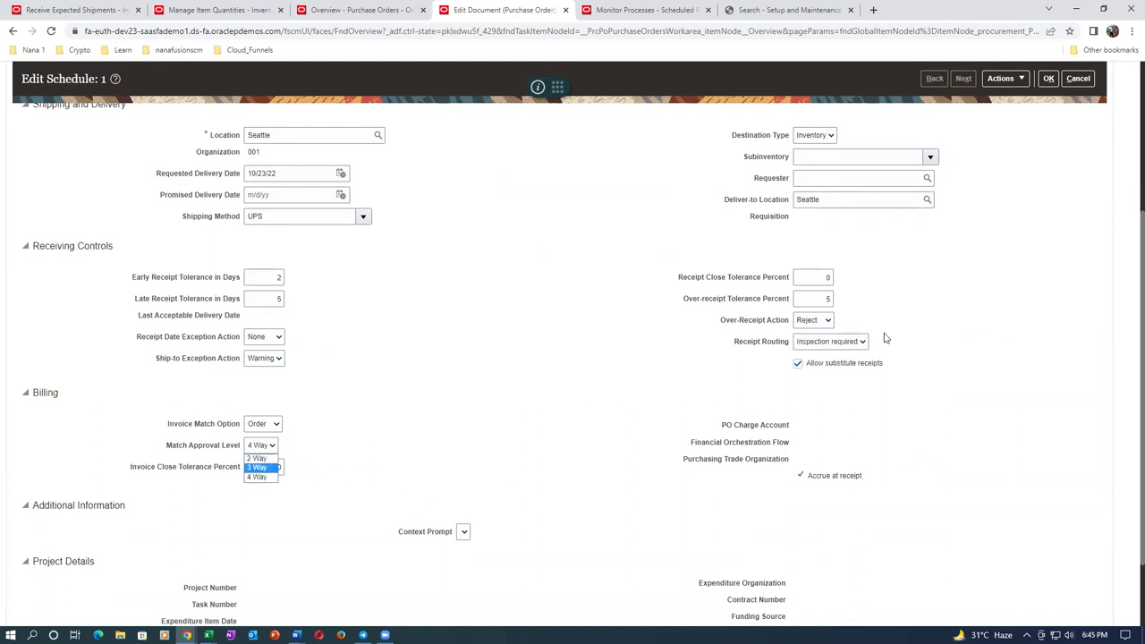
pyautogui.click(836, 343)
pyautogui.click(840, 373)
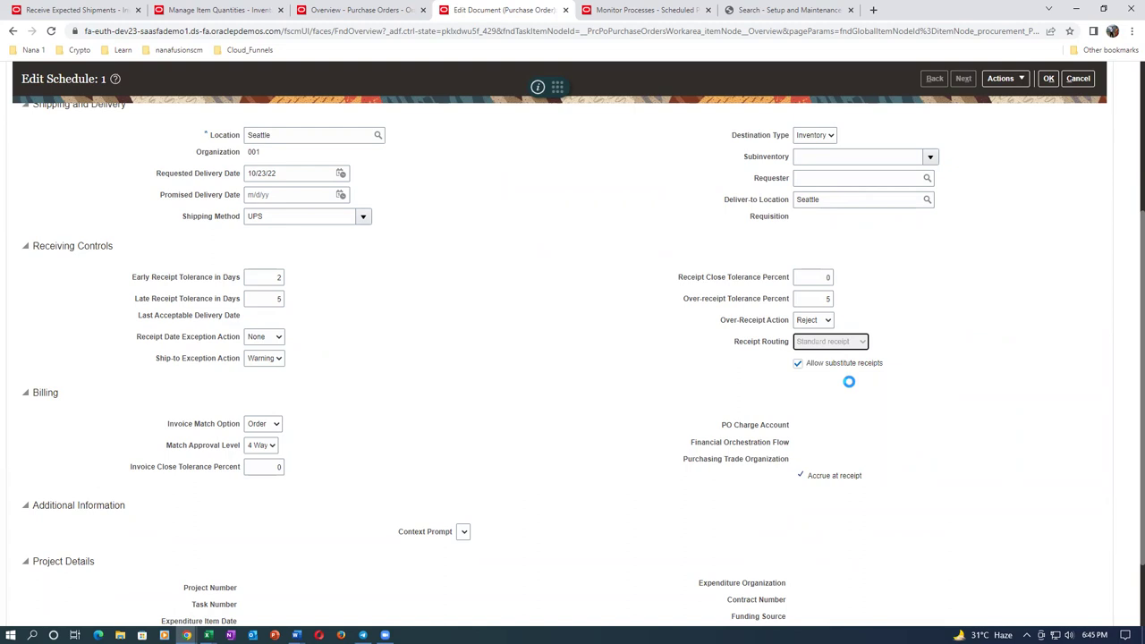
pyautogui.click(260, 449)
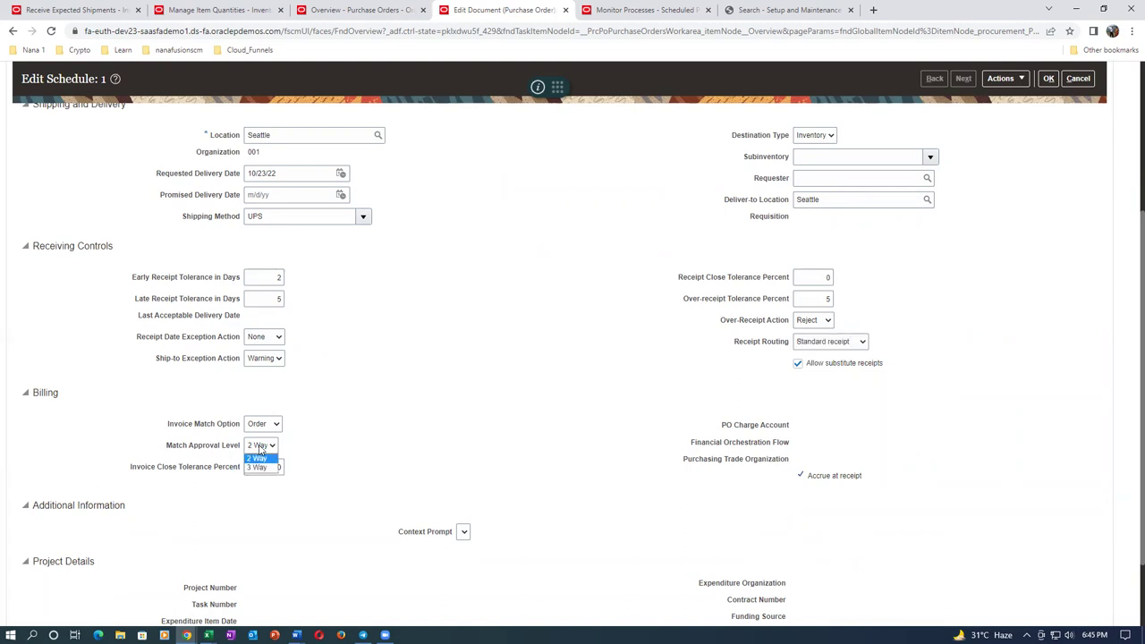
pyautogui.click(260, 449)
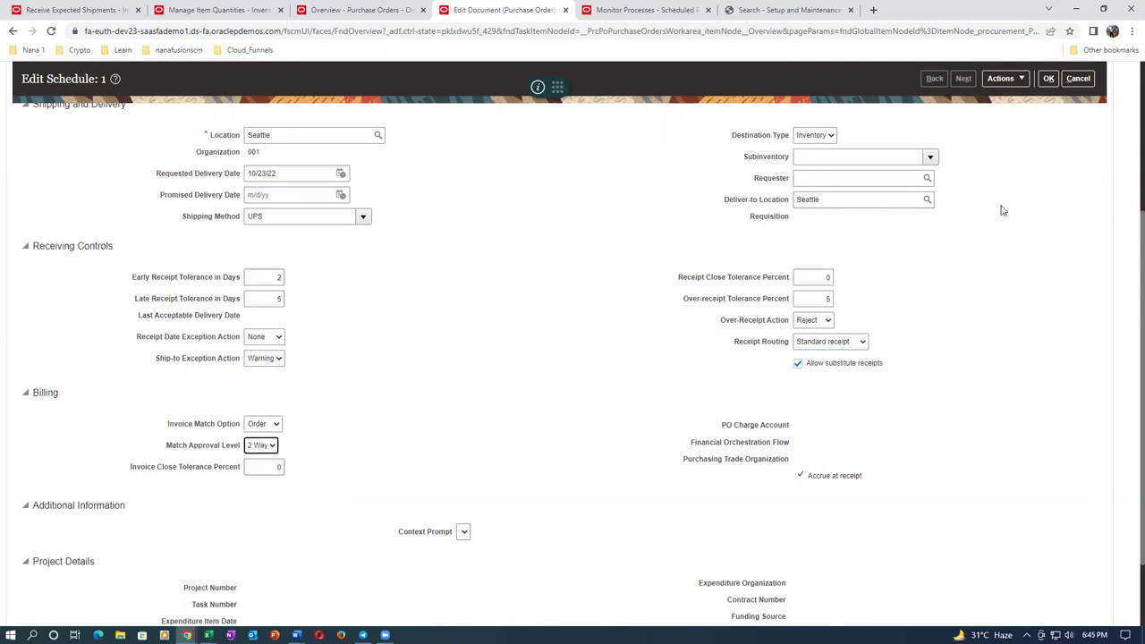
pyautogui.click(1048, 80)
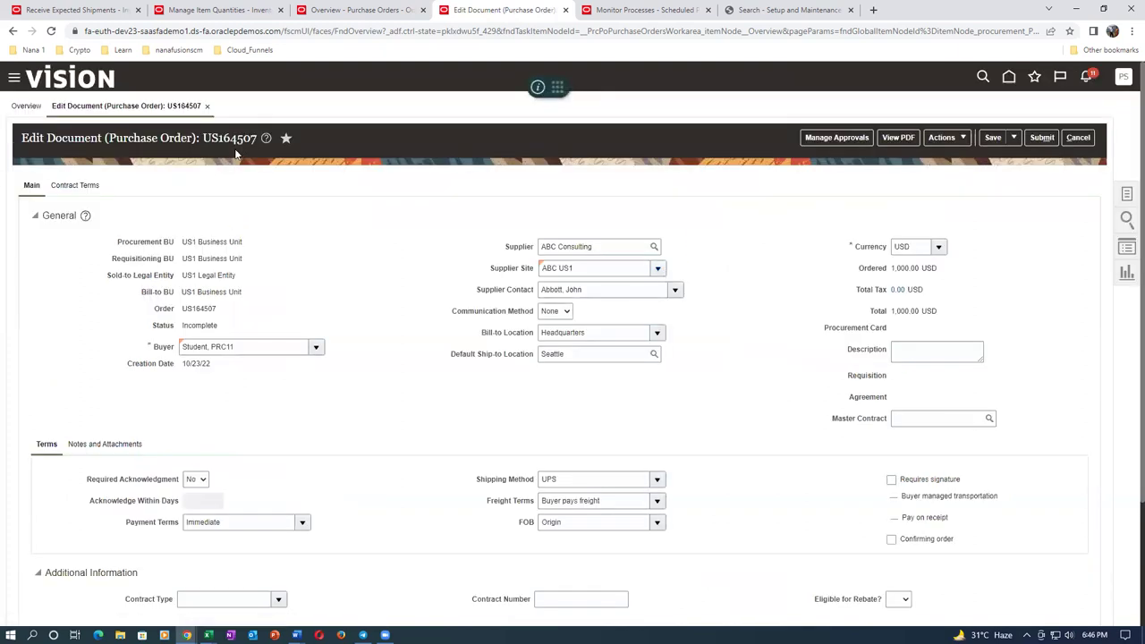
pyautogui.click(1041, 137)
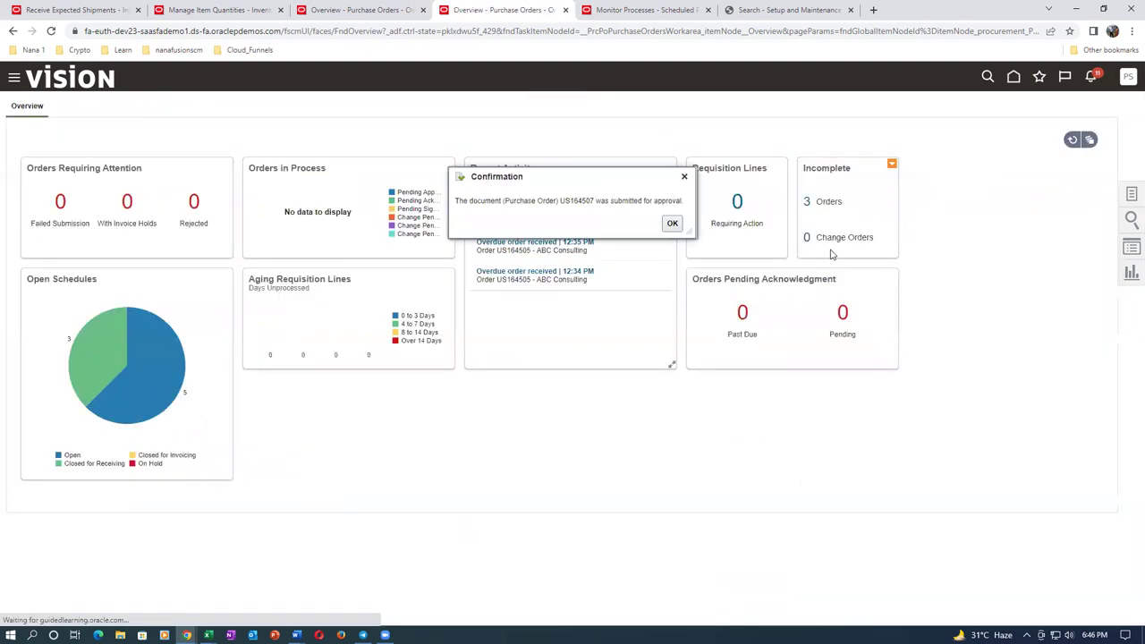
# Dismiss the submission confirmation, go home, and open the Tools category to reach Security Console.
pyautogui.click(671, 225)
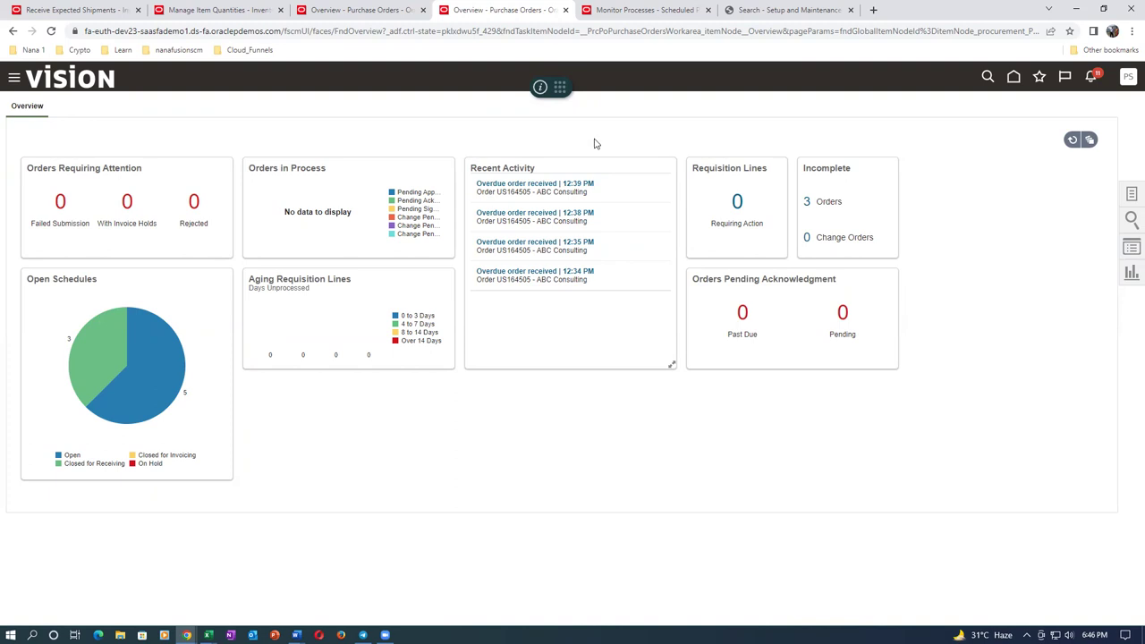
pyautogui.click(1010, 78)
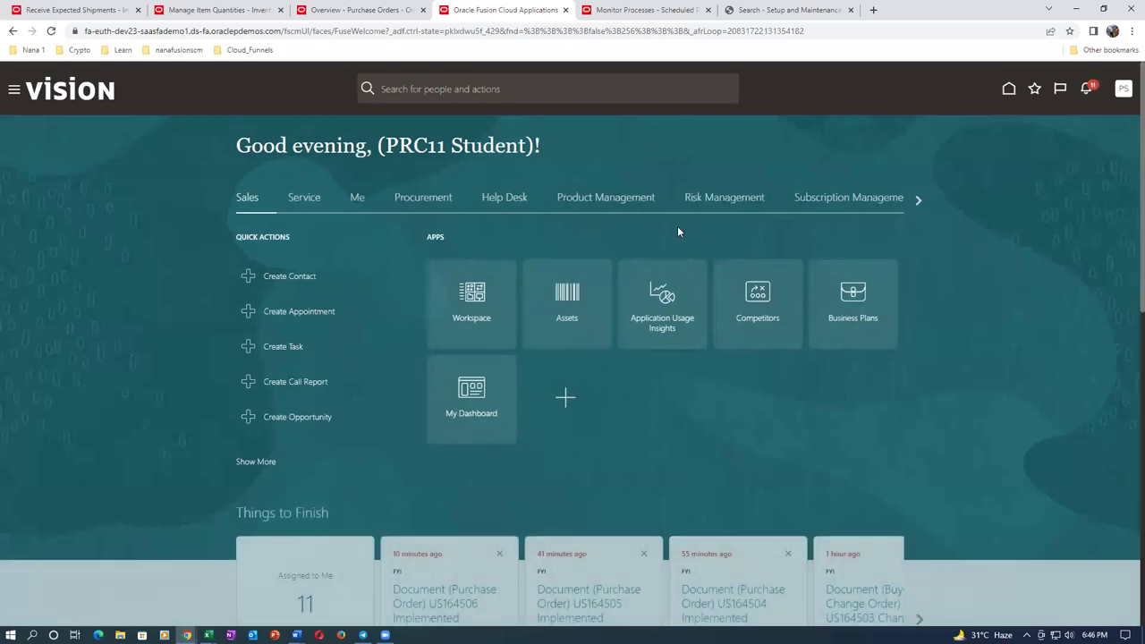
pyautogui.click(917, 199)
pyautogui.click(916, 198)
pyautogui.click(914, 198)
pyautogui.click(914, 199)
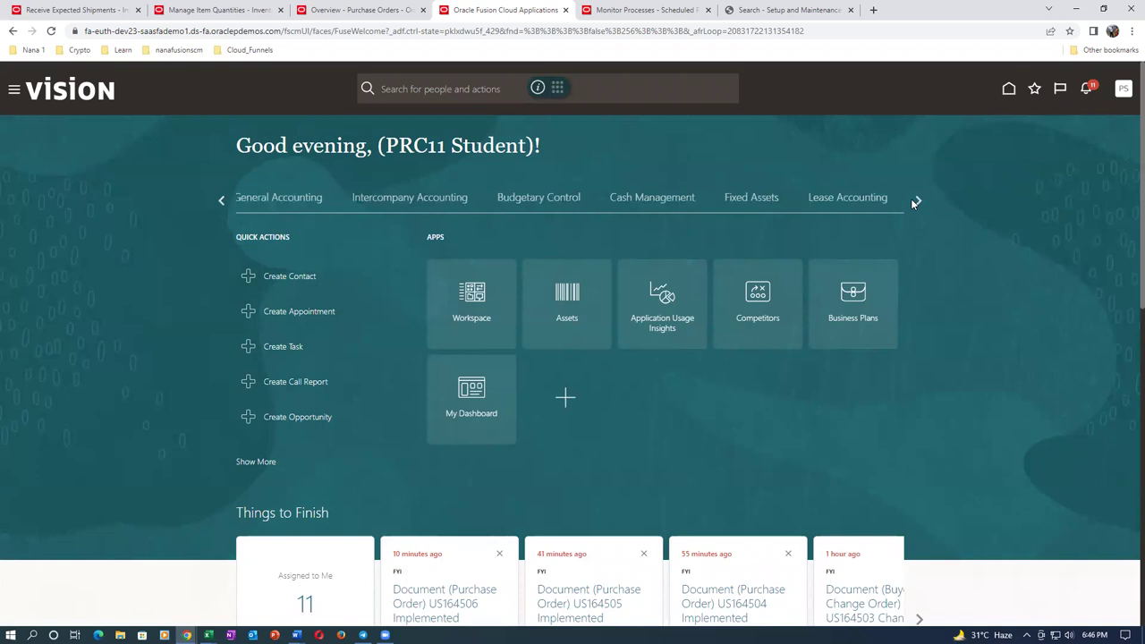
pyautogui.click(917, 199)
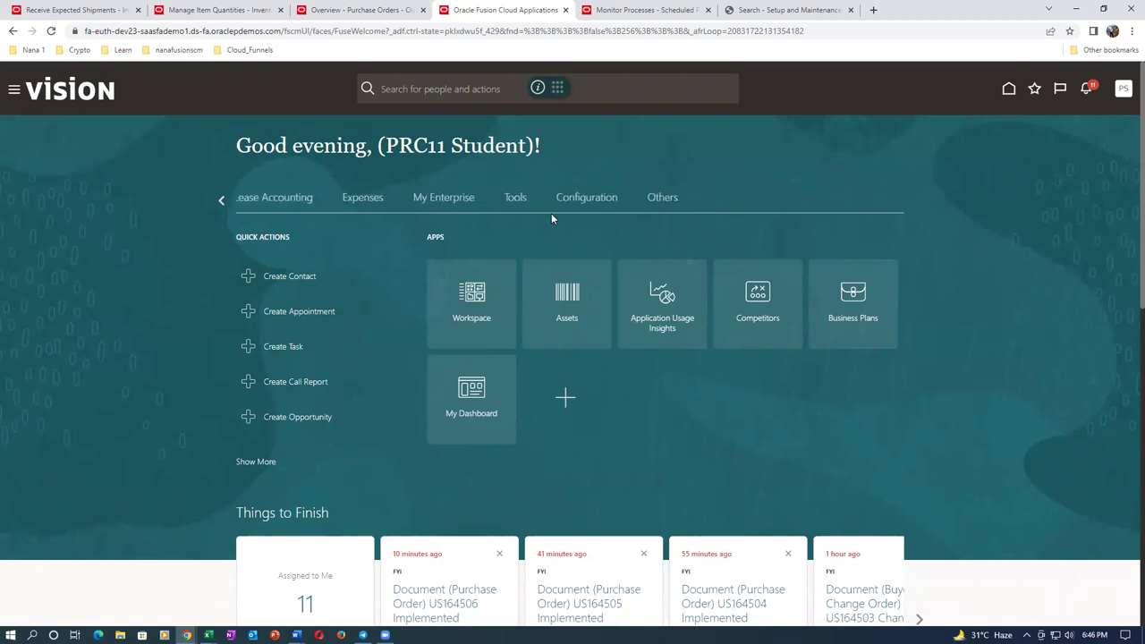
pyautogui.click(516, 199)
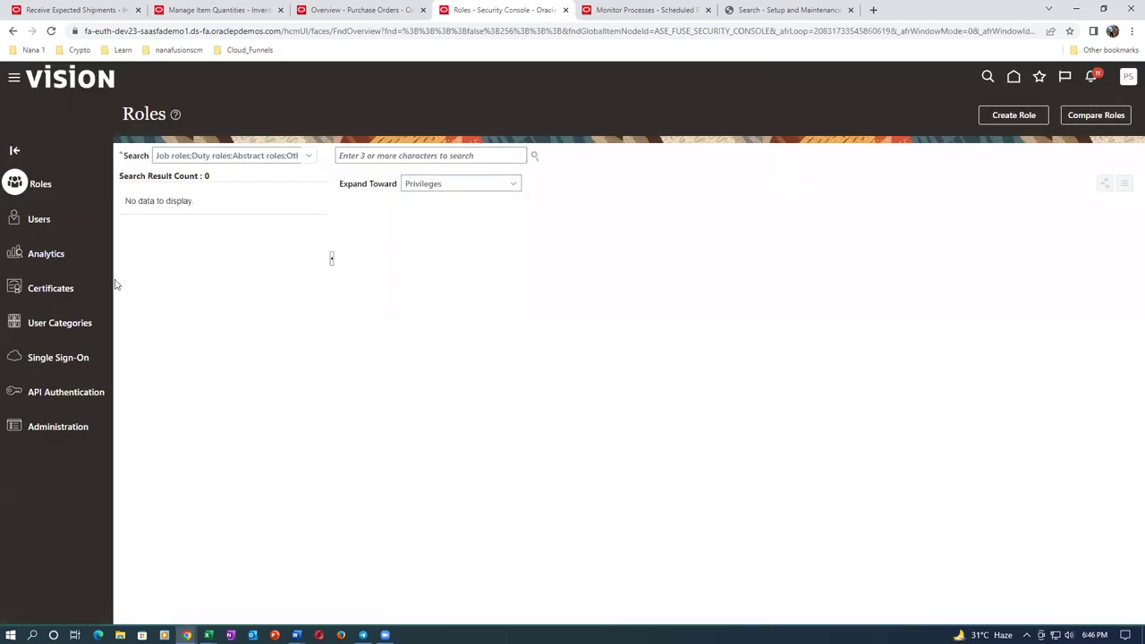
# Search user accounts for 'fa' and open the student user's account.
pyautogui.click(41, 224)
pyautogui.click(491, 156)
pyautogui.write('fas01')
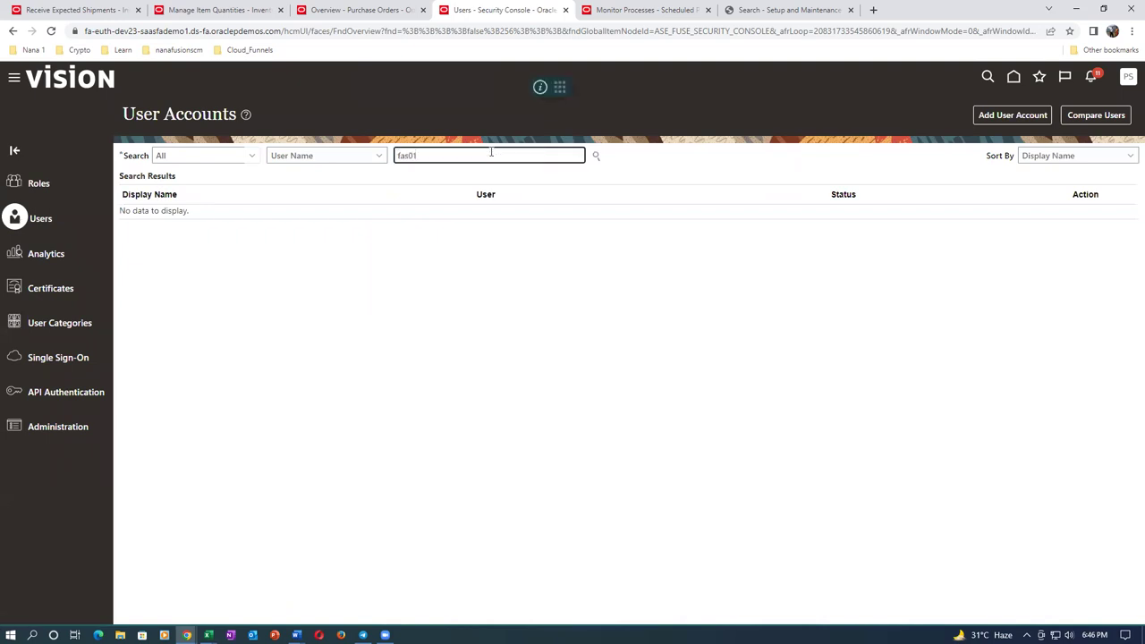
pyautogui.press('Return')
pyautogui.click(163, 229)
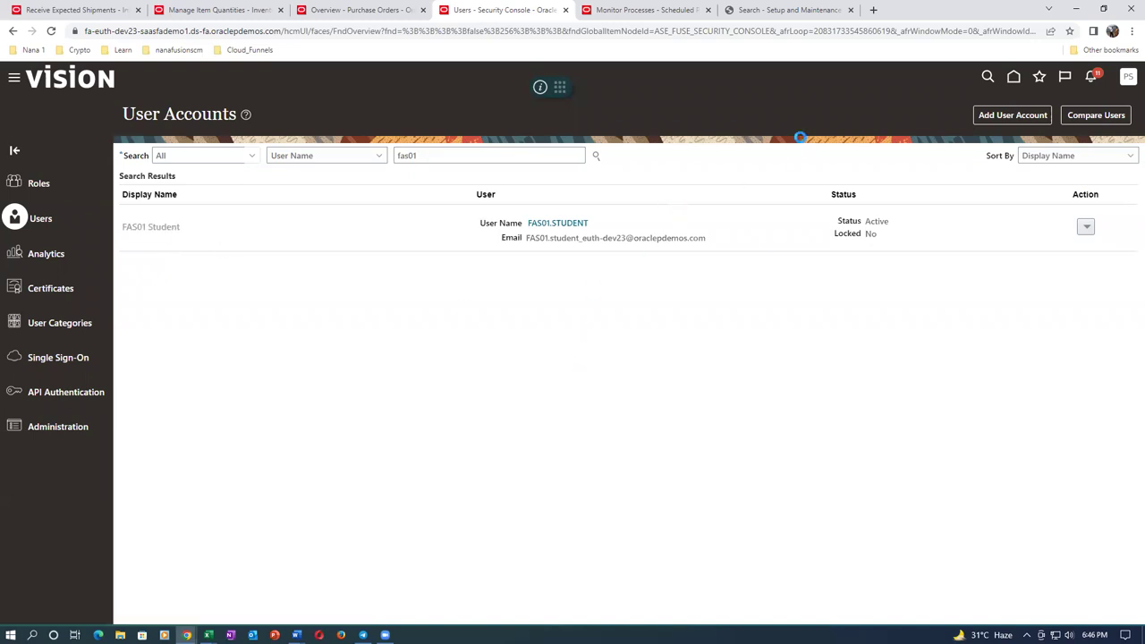
# Reset the student account's password manually to a new password and finish.
pyautogui.click(930, 115)
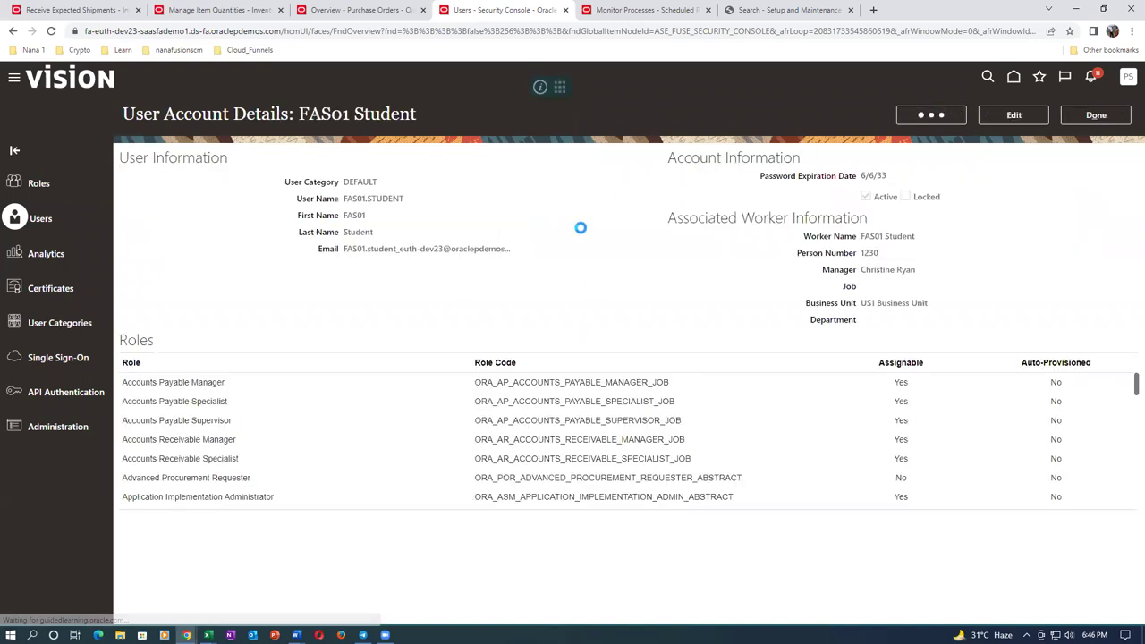
pyautogui.click(339, 314)
pyautogui.click(467, 340)
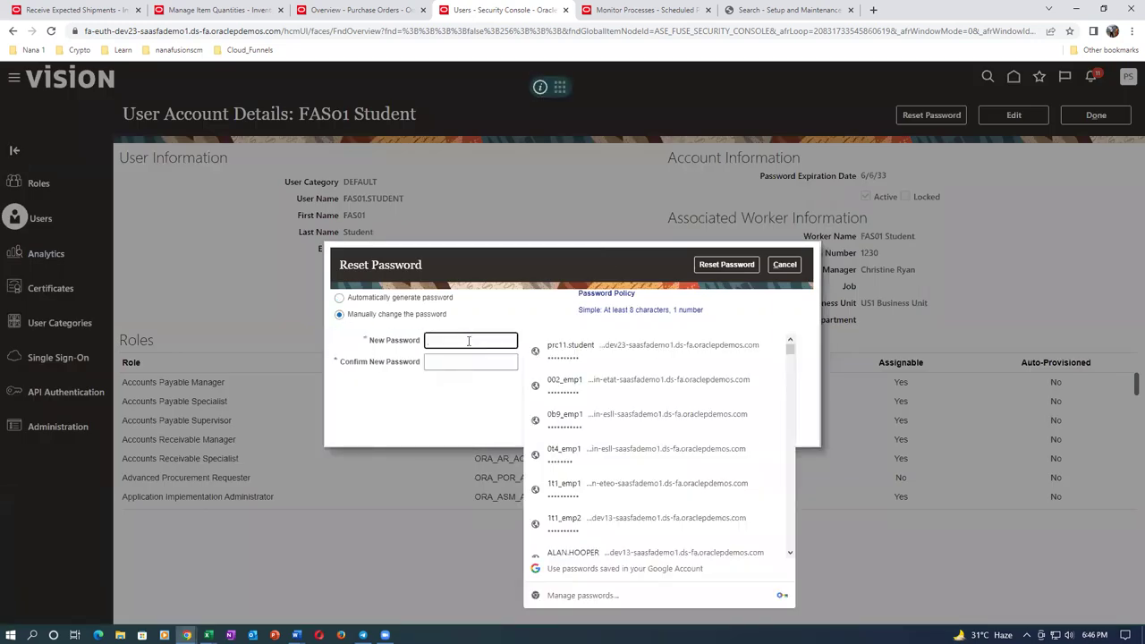
pyautogui.press('Tab')
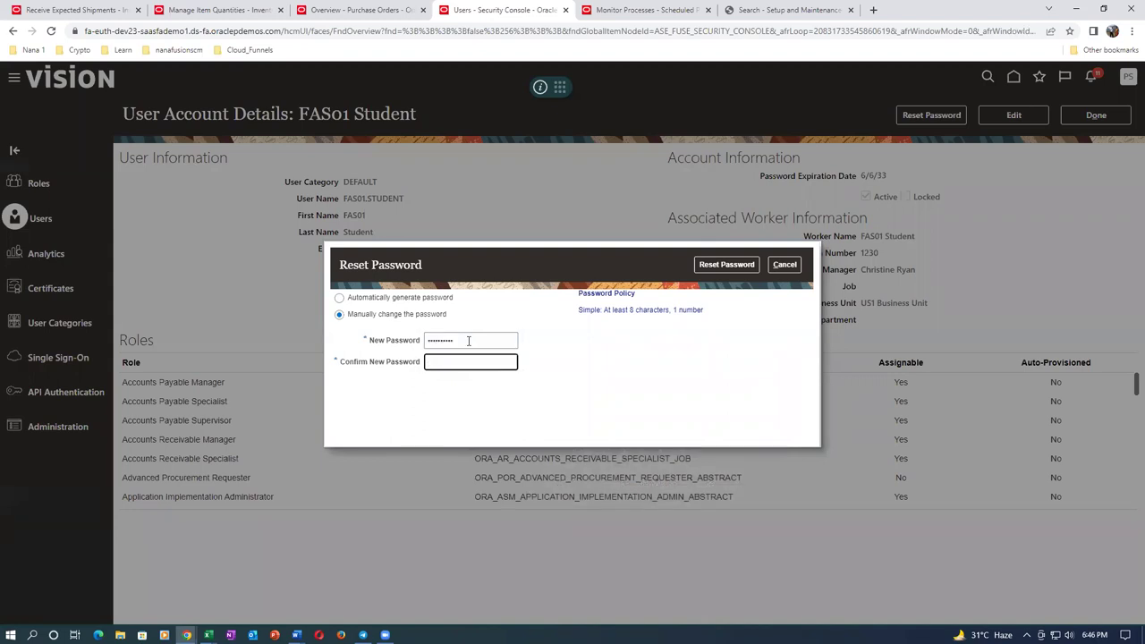
pyautogui.click(726, 264)
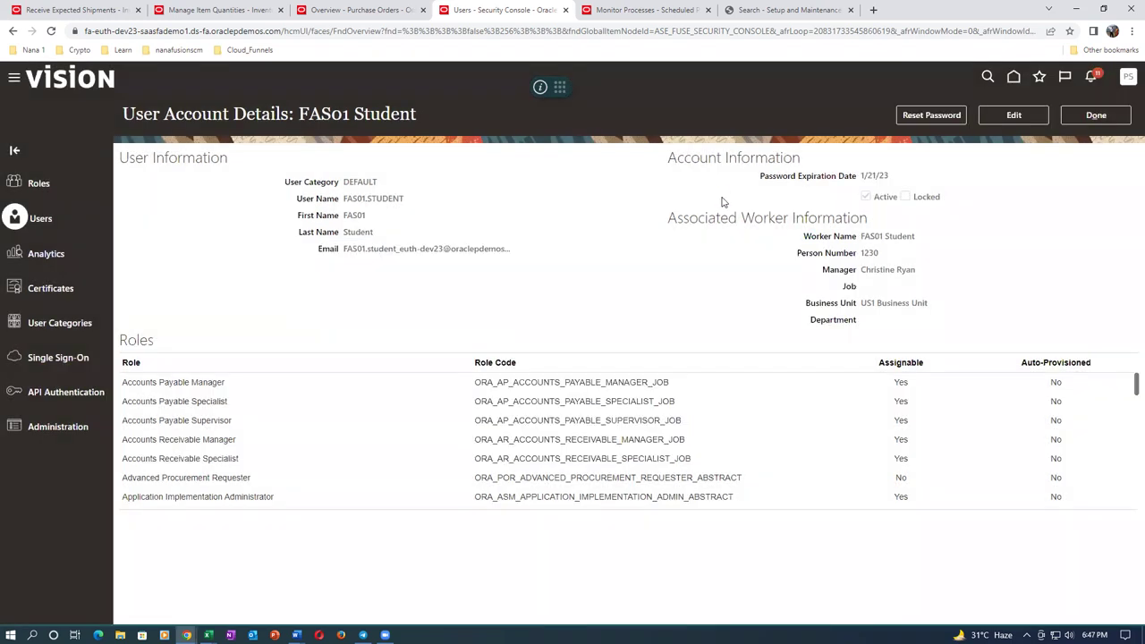
pyautogui.click(1091, 115)
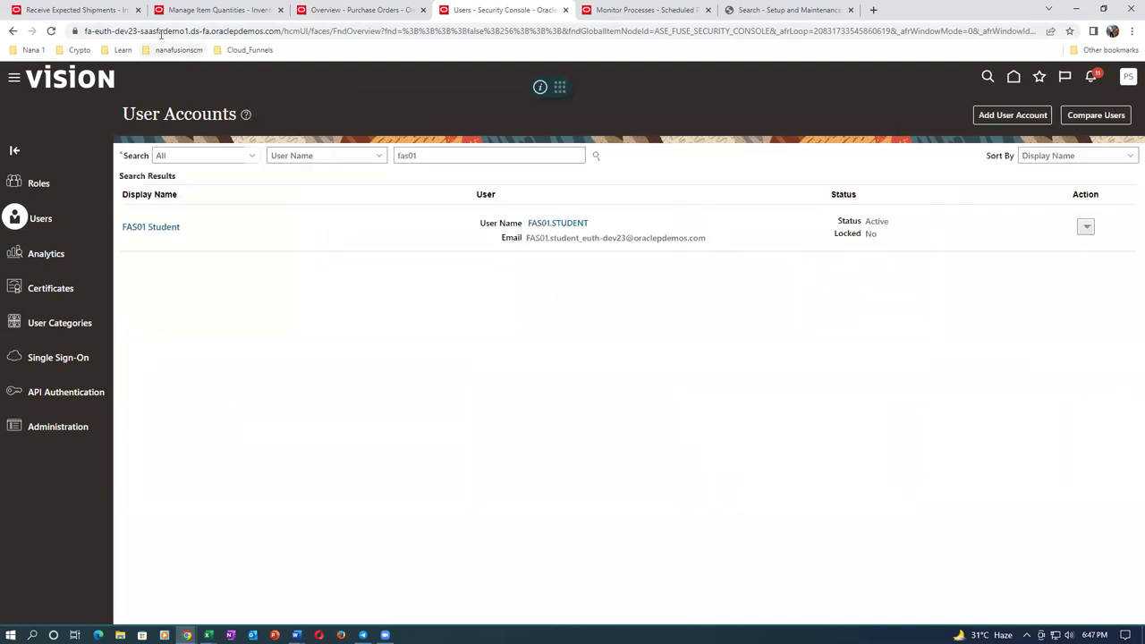
# Copy the Oracle domain from the address bar and switch to Firefox.
pyautogui.click(165, 34)
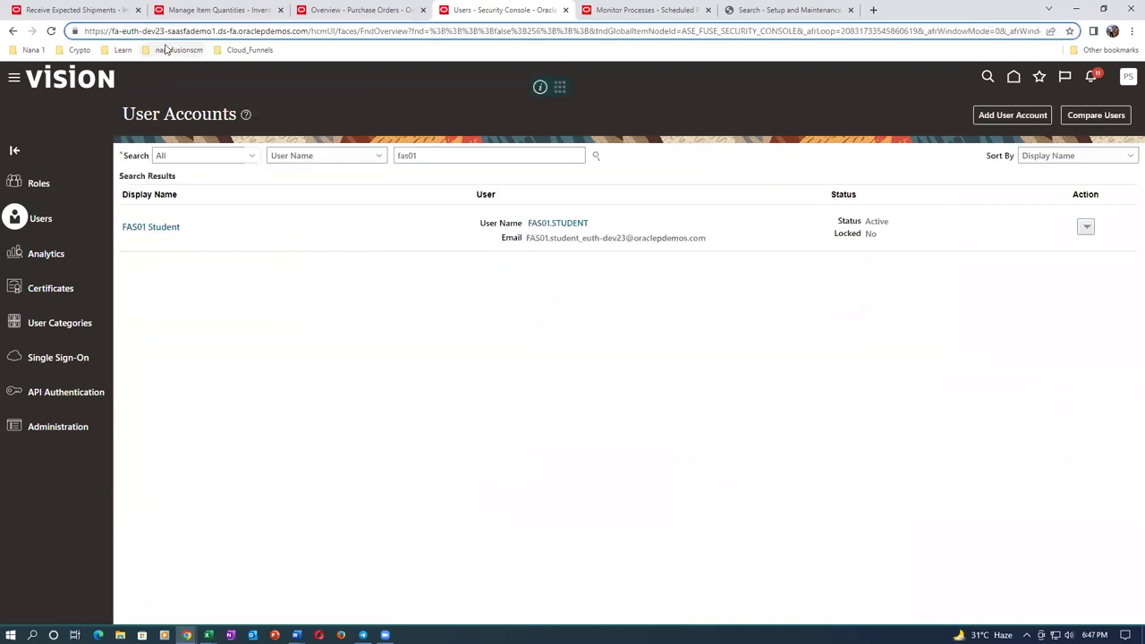
pyautogui.hotkey('shift', 'Right')
pyautogui.hotkey('shift', 'Right')
pyautogui.hotkey('shift', 'Right')
pyautogui.hotkey('shift', 'Right')
pyautogui.hotkey('shift', 'Right')
pyautogui.hotkey('shift', 'Right')
pyautogui.hotkey('shift', 'Right')
pyautogui.hotkey('shift', 'Right')
pyautogui.hotkey('shift', 'Right')
pyautogui.hotkey('shift', 'Right')
pyautogui.hotkey('shift', 'Right')
pyautogui.hotkey('shift', 'Right')
pyautogui.hotkey('shift', 'Right')
pyautogui.hotkey('shift', 'Right')
pyautogui.hotkey('shift', 'Right')
pyautogui.hotkey('shift', 'Right')
pyautogui.hotkey('shift', 'Right')
pyautogui.hotkey('shift', 'Right')
pyautogui.hotkey('shift', 'Right')
pyautogui.hotkey('shift', 'Right')
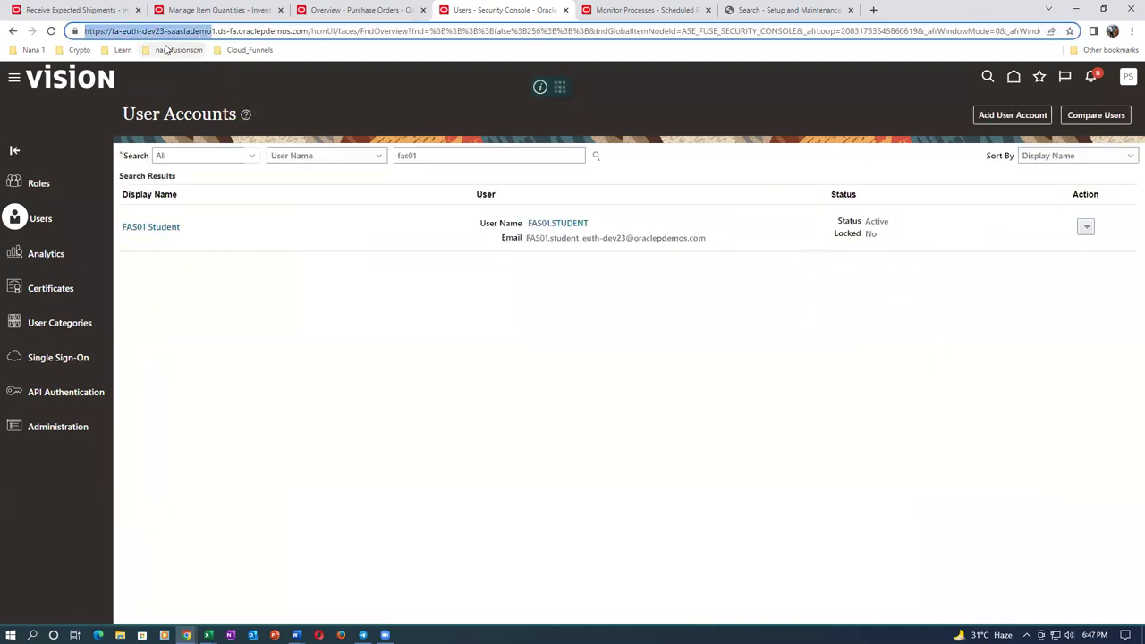
pyautogui.hotkey('shift', 'Right')
pyautogui.hotkey('shift', 'Right')
pyautogui.hotkey('ctrl', 'c')
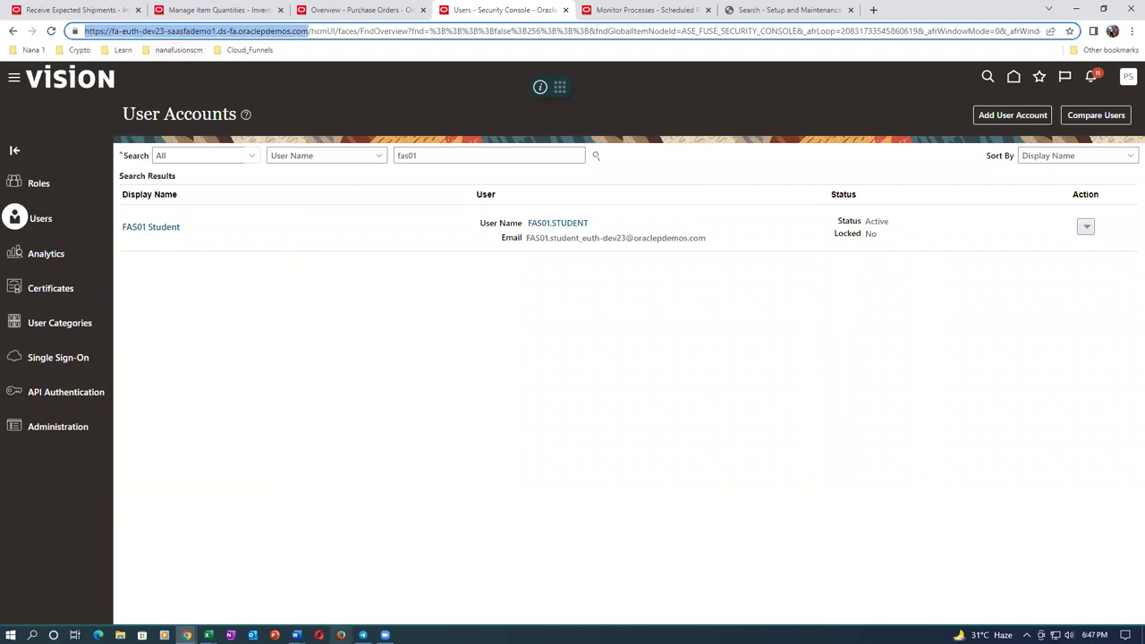
pyautogui.click(341, 634)
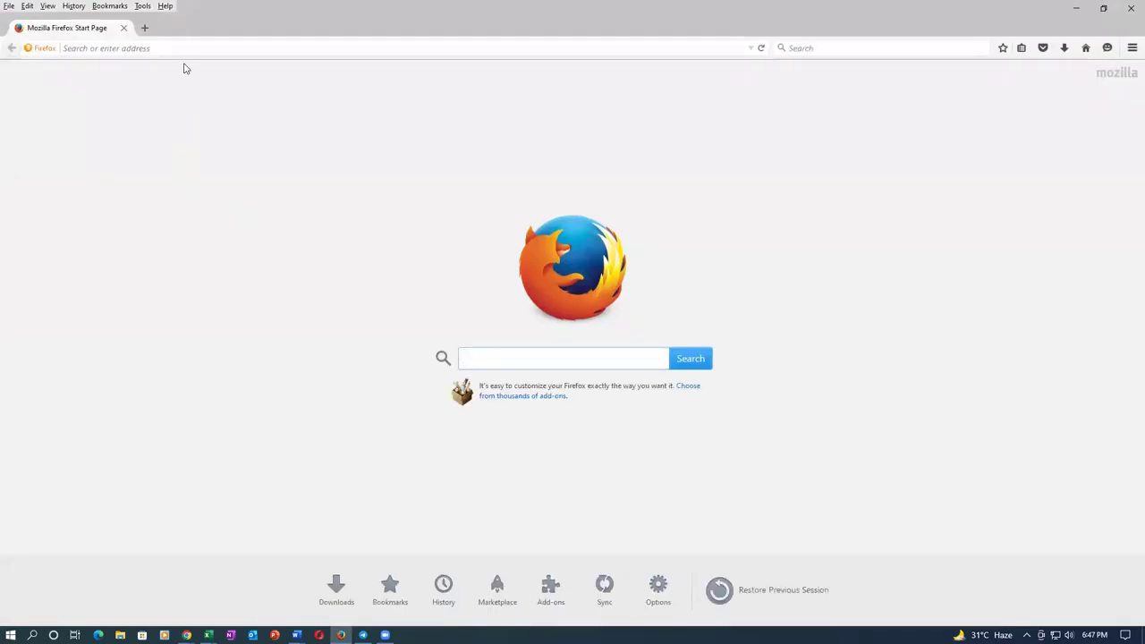
# Paste the copied Oracle address into Firefox to load the sign-in page.
pyautogui.click(183, 47)
pyautogui.hotkey('ctrl', 'v')
pyautogui.press('Return')
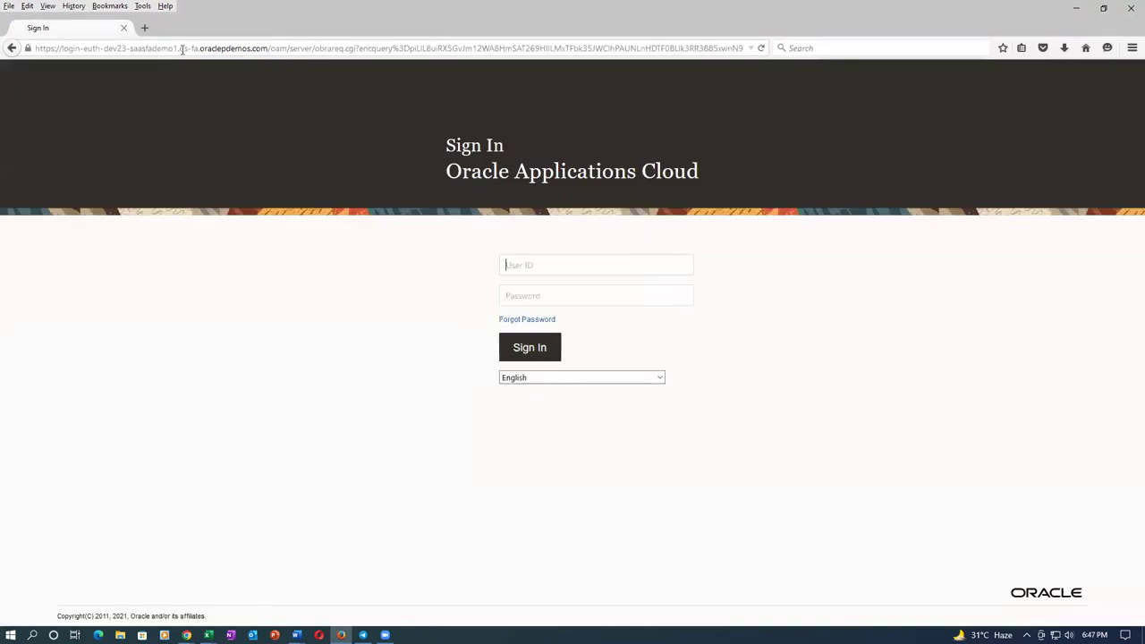
# Sign in as the student user, let Firefox remember the login, and go Home.
pyautogui.write('fas01.student')
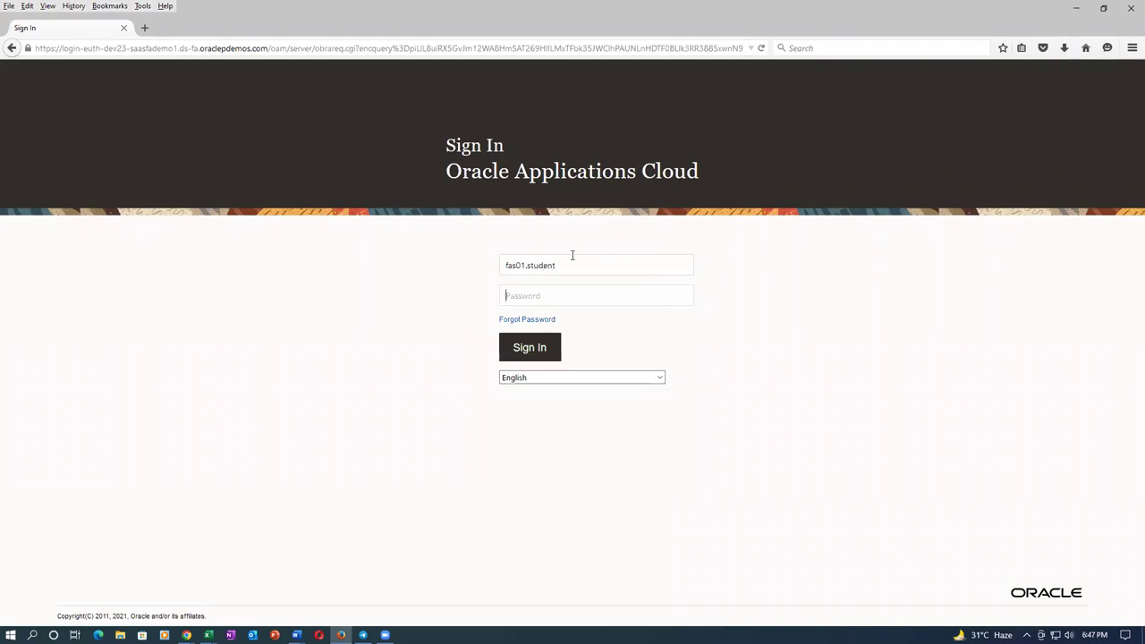
pyautogui.write('••')
pyautogui.click(542, 355)
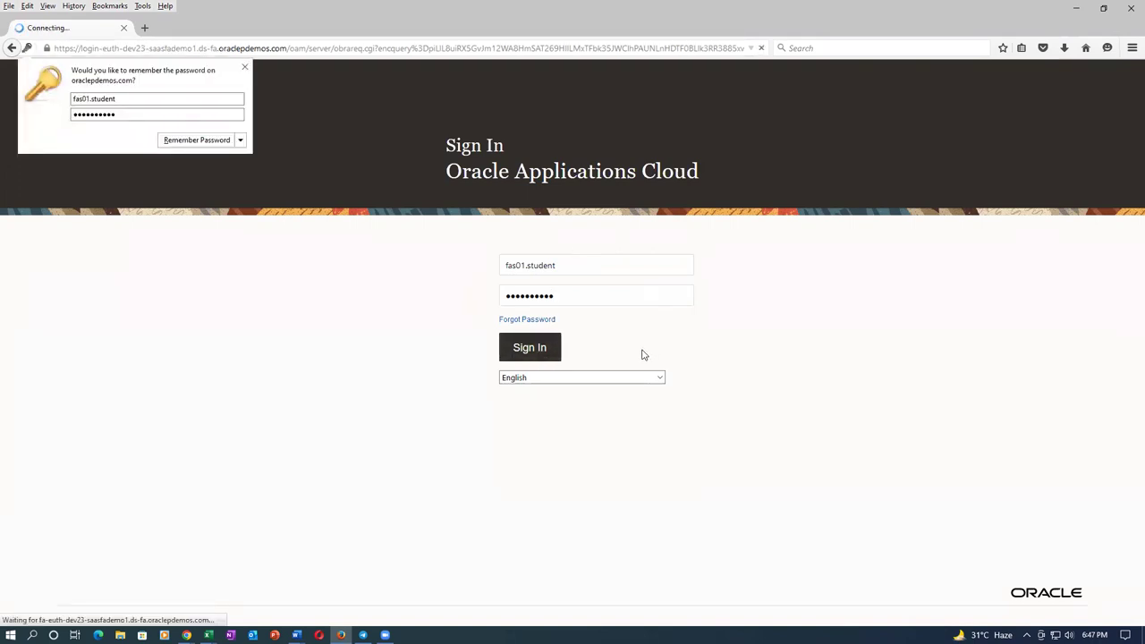
pyautogui.click(180, 143)
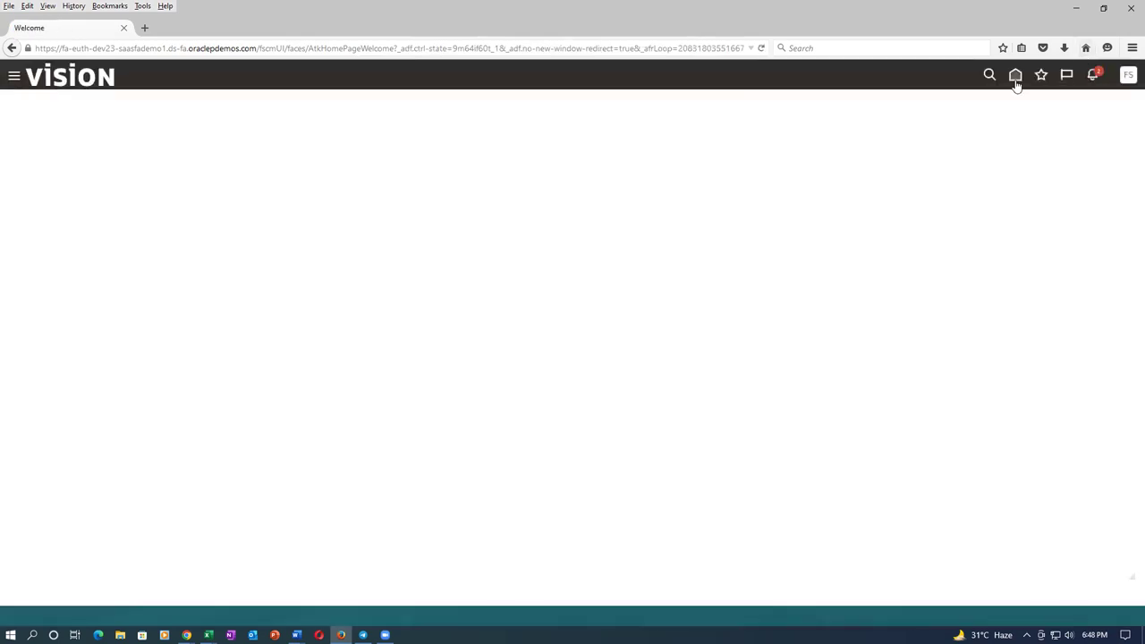
pyautogui.click(1015, 77)
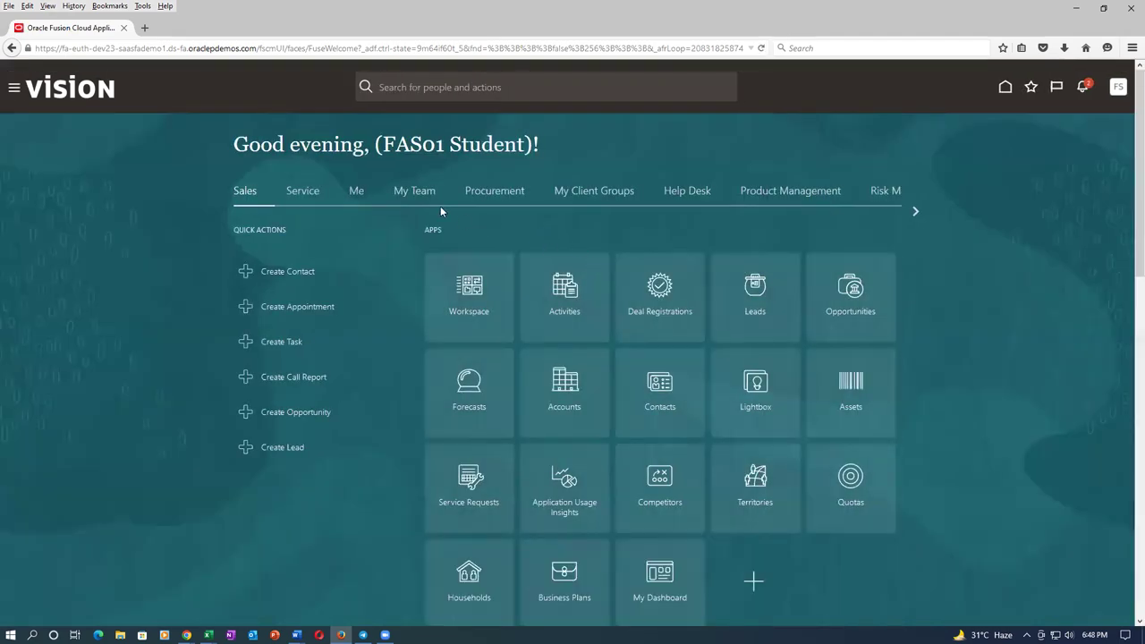
# Open Period Close from the General Accounting apps on the home page.
pyautogui.click(913, 210)
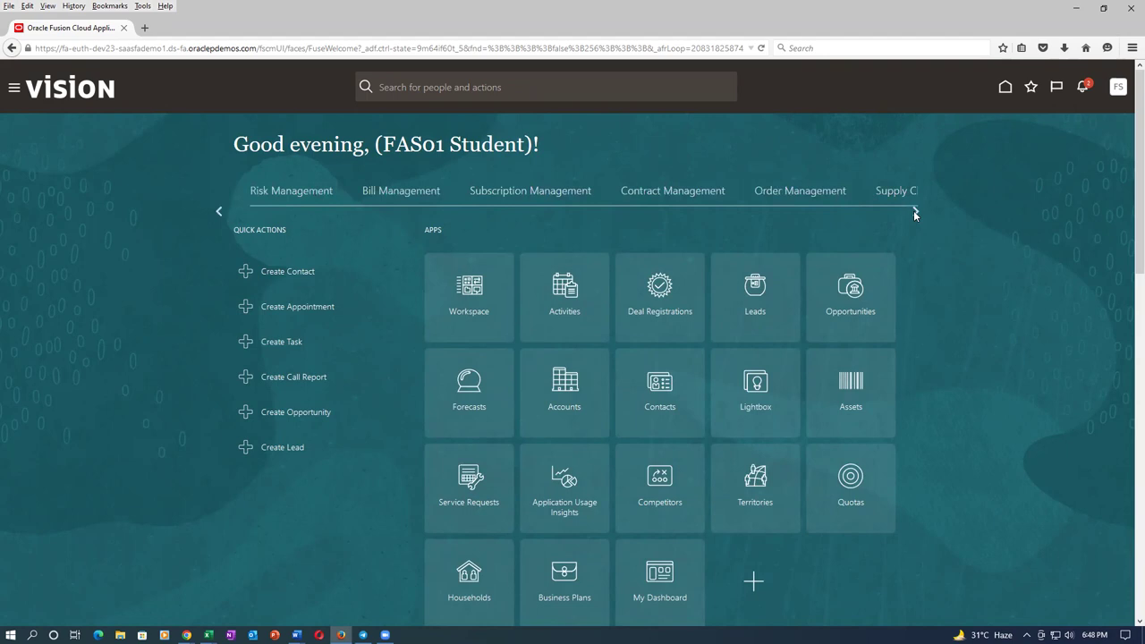
pyautogui.click(913, 211)
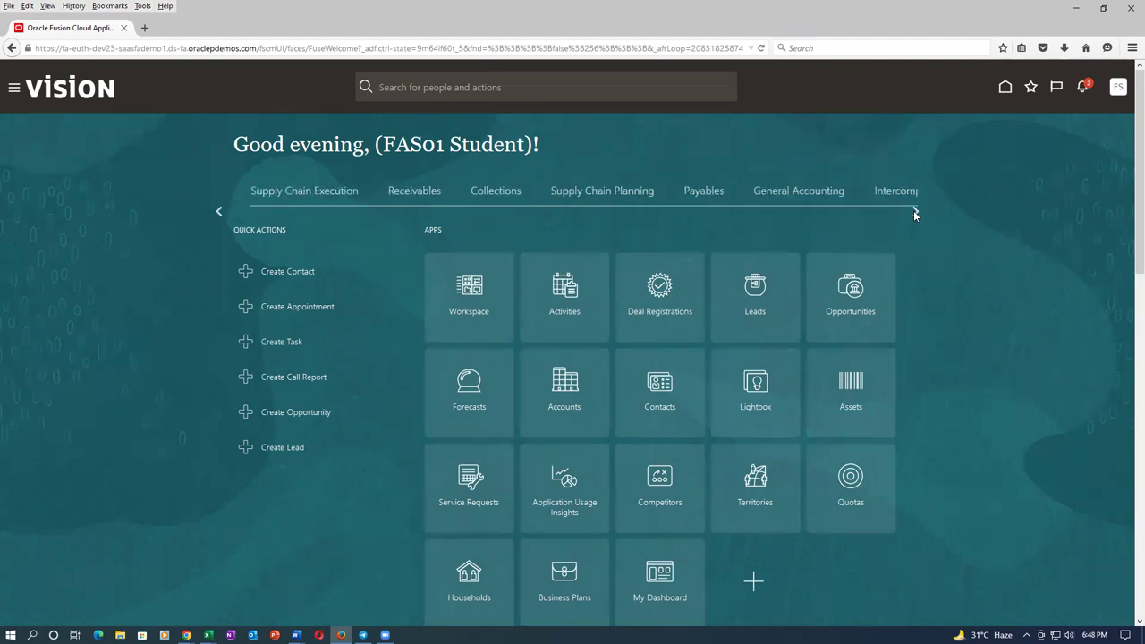
pyautogui.click(831, 193)
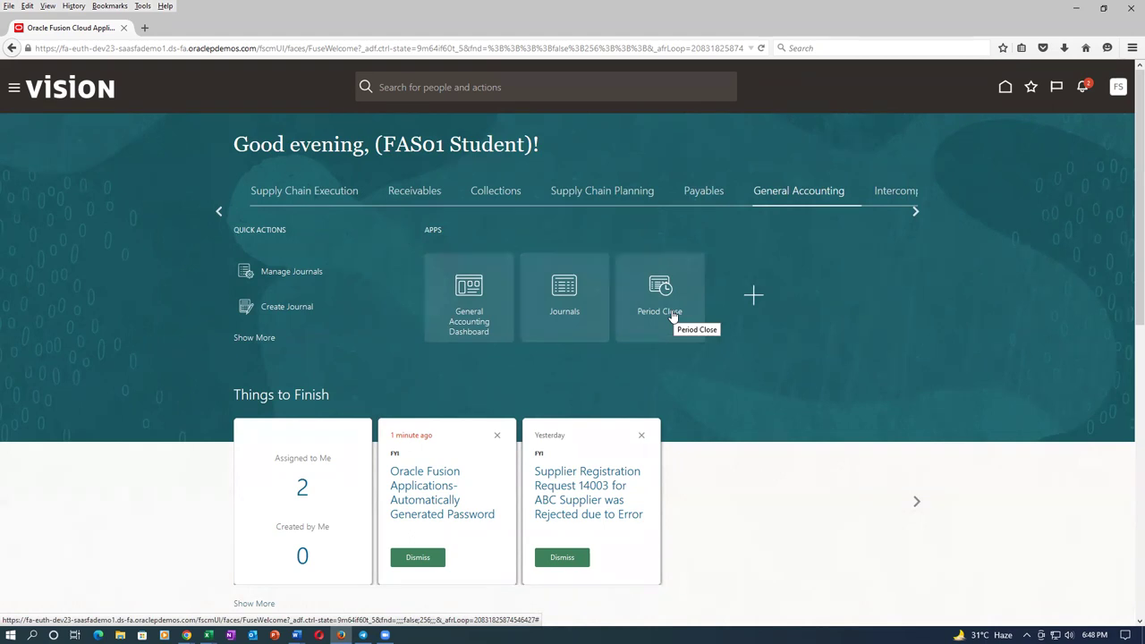
pyautogui.click(639, 309)
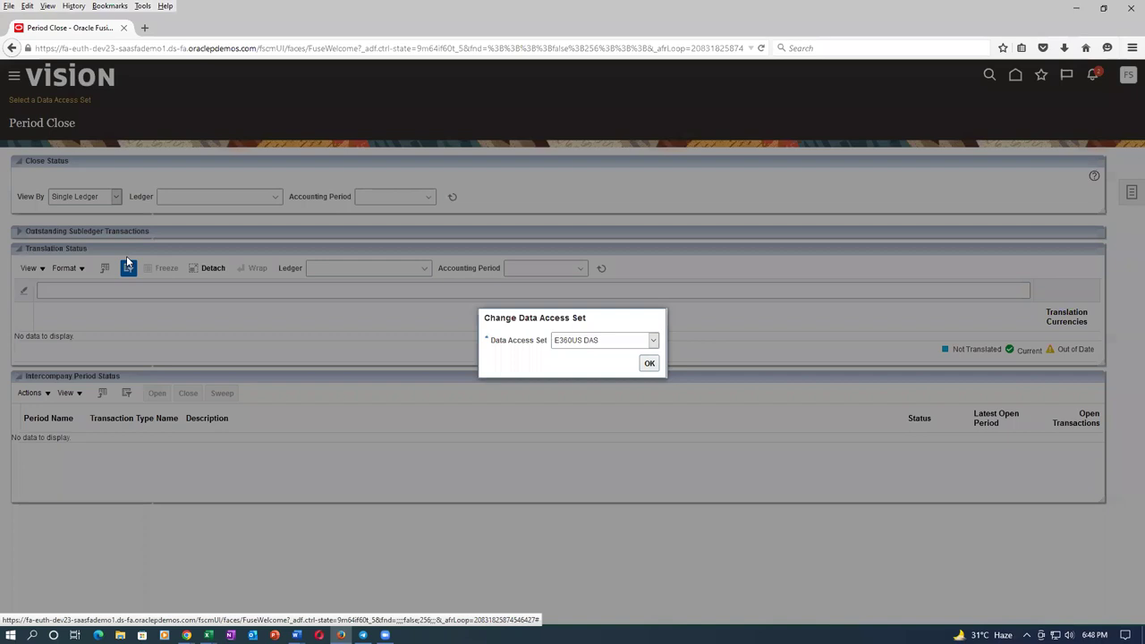
# Choose US Primary Ledger as the data access set.
pyautogui.click(653, 342)
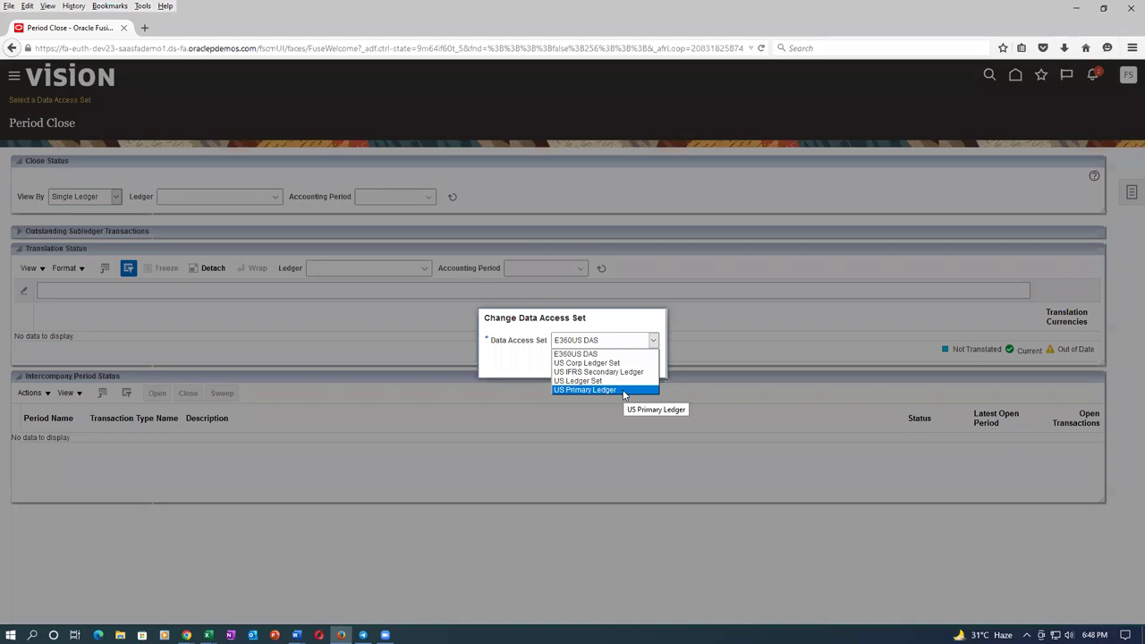
pyautogui.click(624, 391)
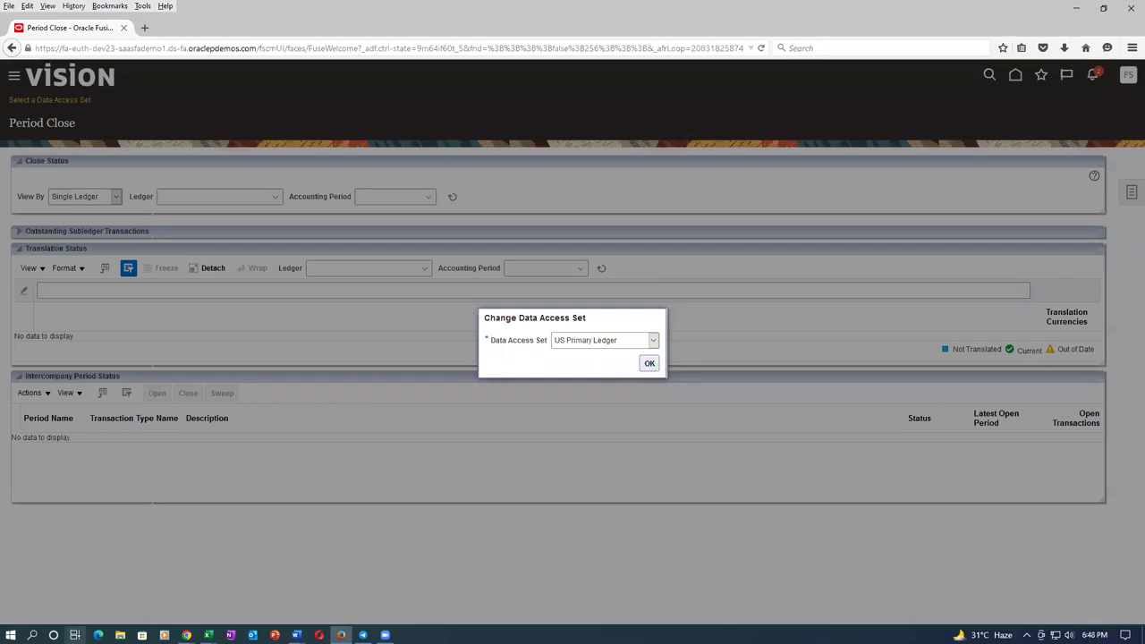
pyautogui.click(120, 635)
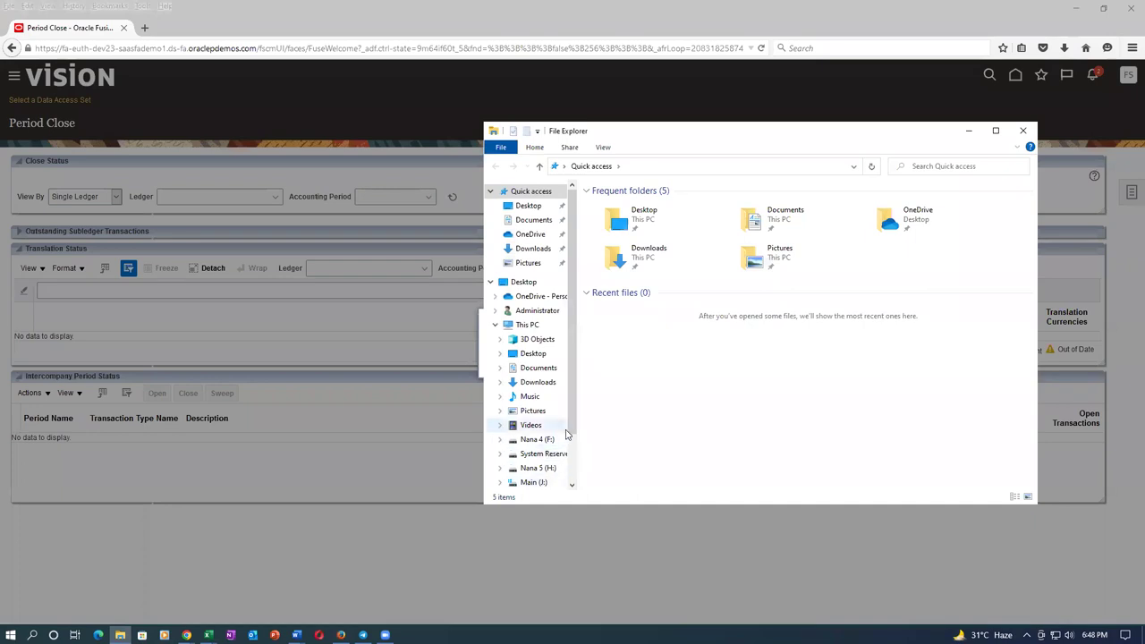
pyautogui.scroll(-1, 547, 447)
# Open 03_Vision_Enterprise_Structure.pdf from Main (J:) > Oracle SCM Training > Additional_Docs_Records_4.
pyautogui.click(533, 435)
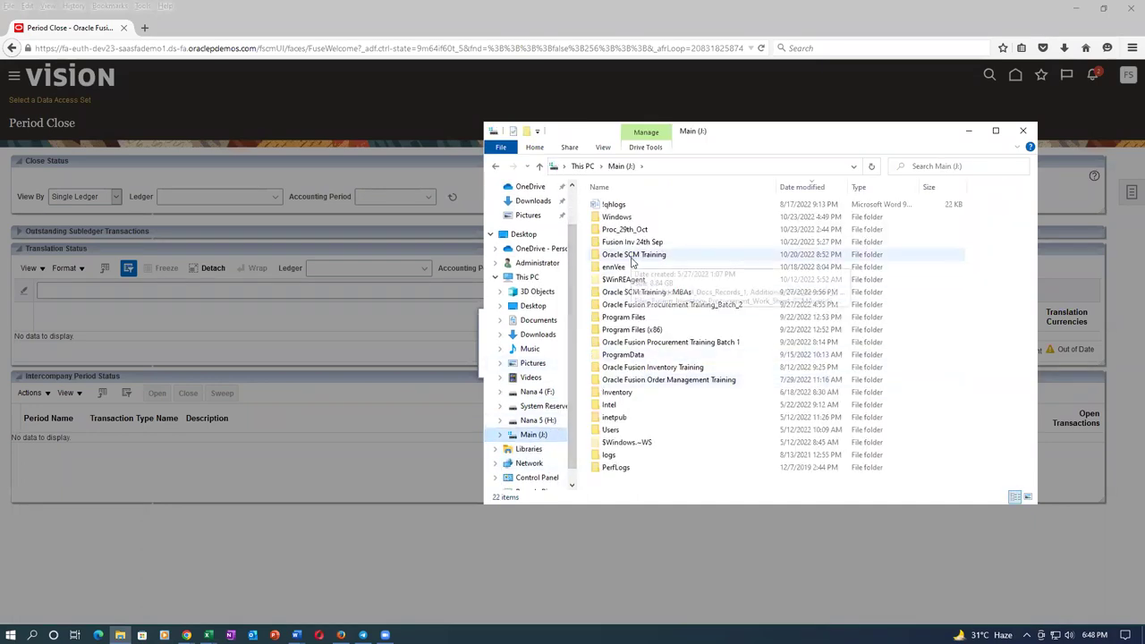
pyautogui.doubleClick(633, 255)
pyautogui.doubleClick(664, 242)
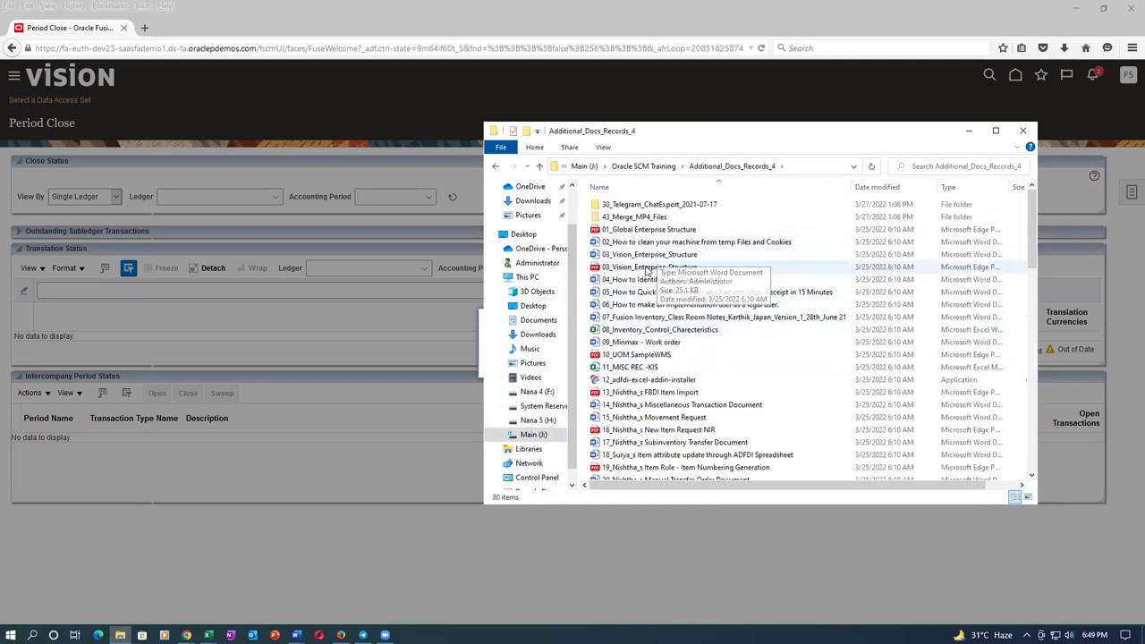
pyautogui.doubleClick(641, 268)
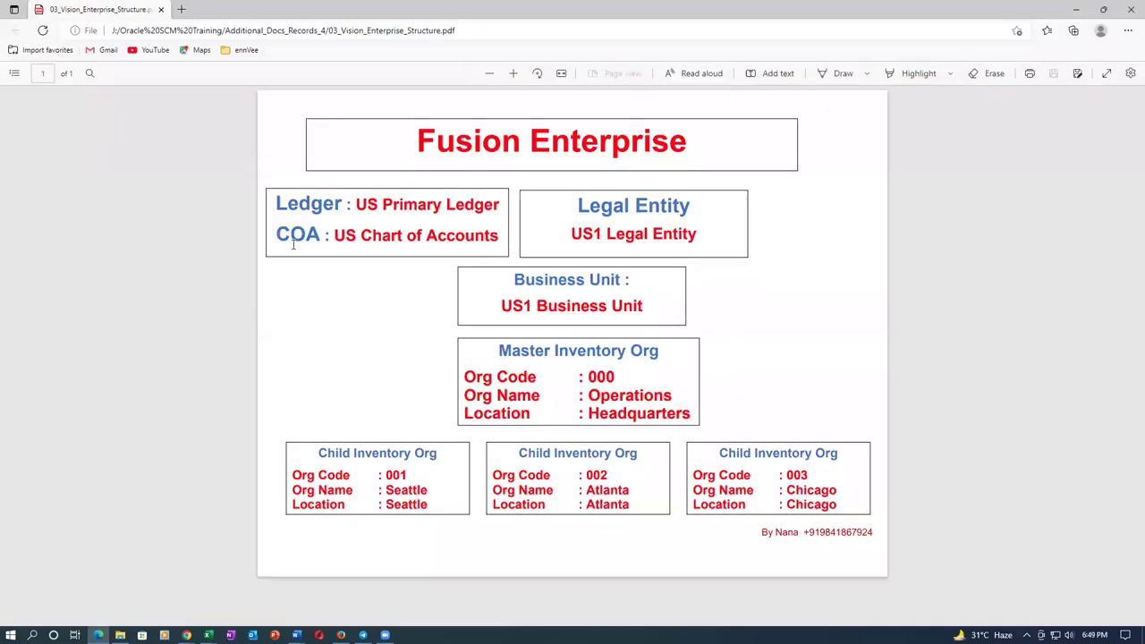
# Highlight US Primary Ledger in the PDF and return to the Period Close window.
pyautogui.moveTo(359, 205); pyautogui.dragTo(499, 208)
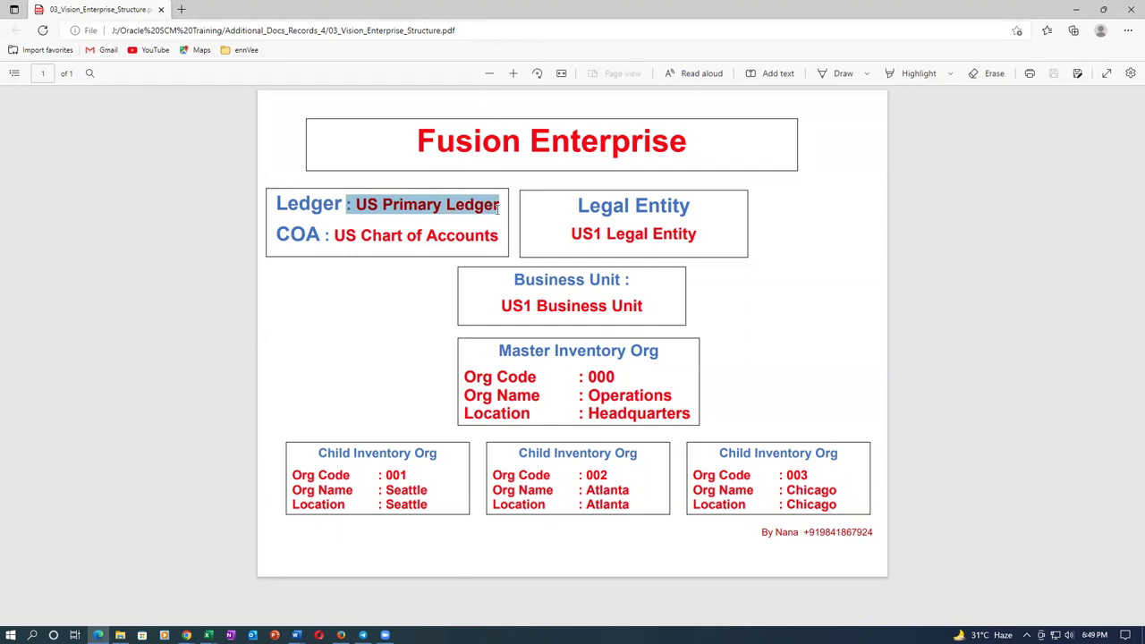
pyautogui.hotkey('alt', 'Tab')
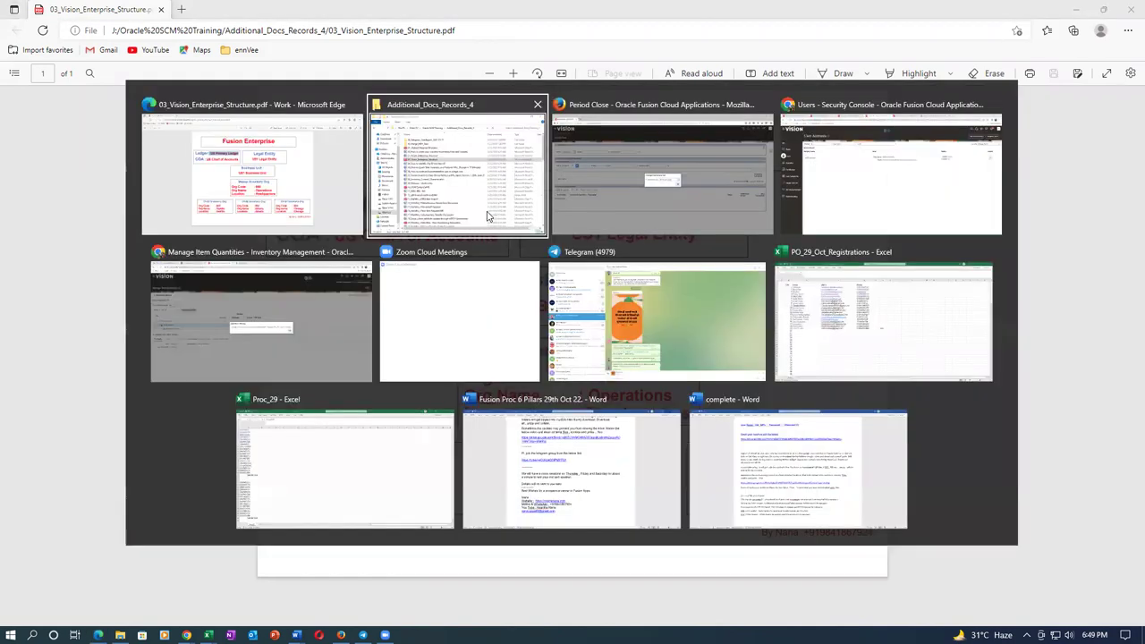
pyautogui.hotkey('alt', 'Tab')
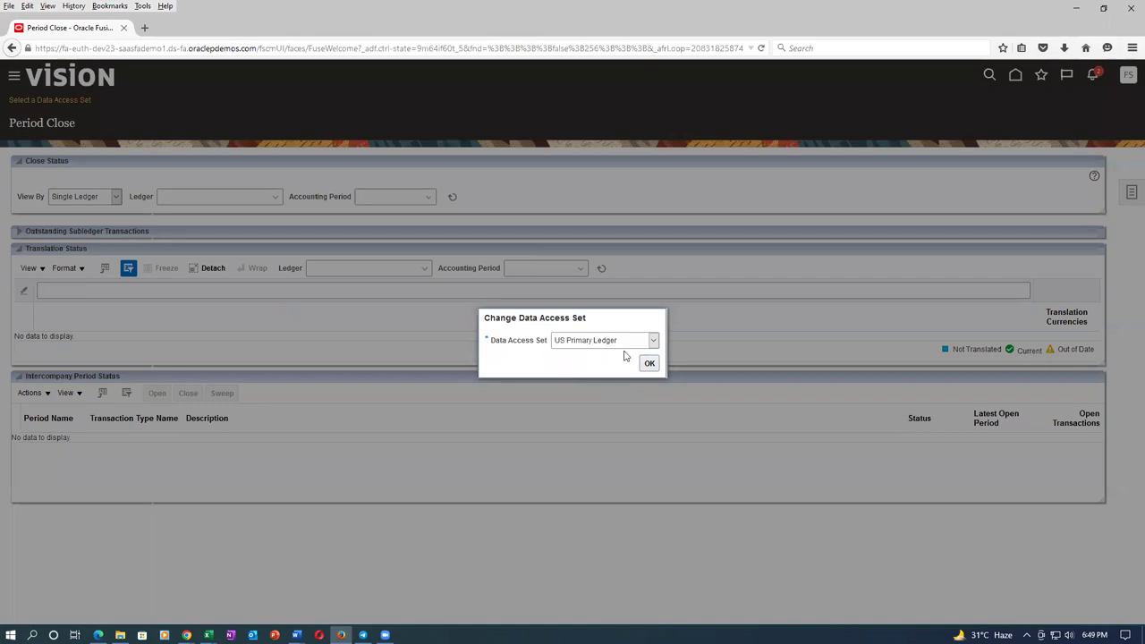
# Confirm US Primary Ledger and review the Costing period statuses for period 10-22.
pyautogui.click(649, 364)
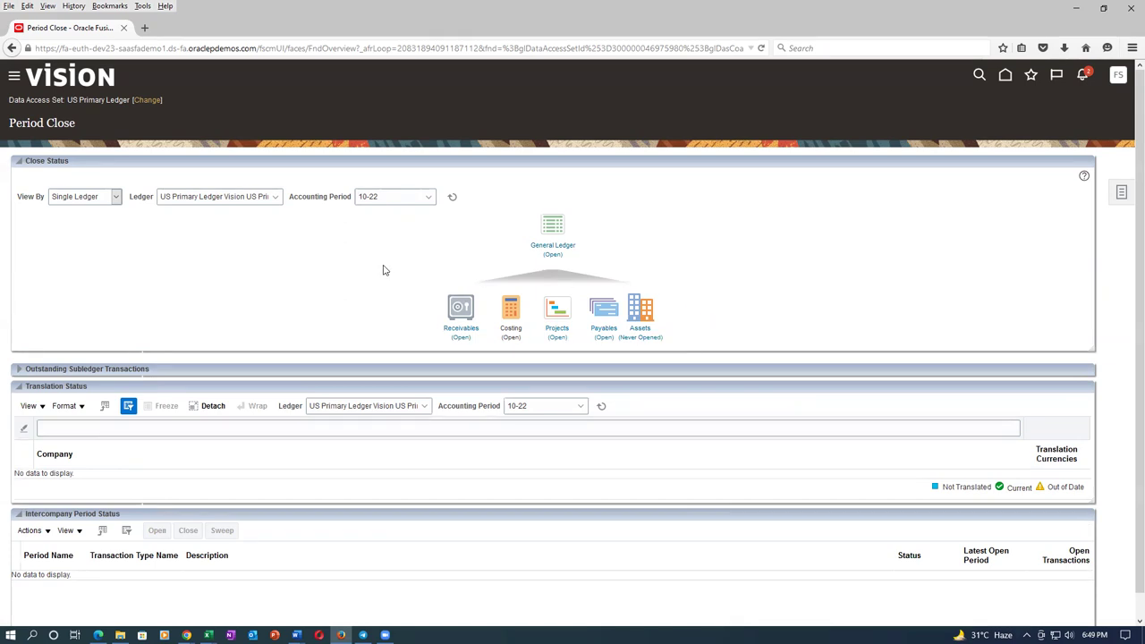
pyautogui.click(510, 308)
pyautogui.click(804, 274)
# Switch to the other browser's Manage Item Quantities window.
pyautogui.moveTo(186, 635)
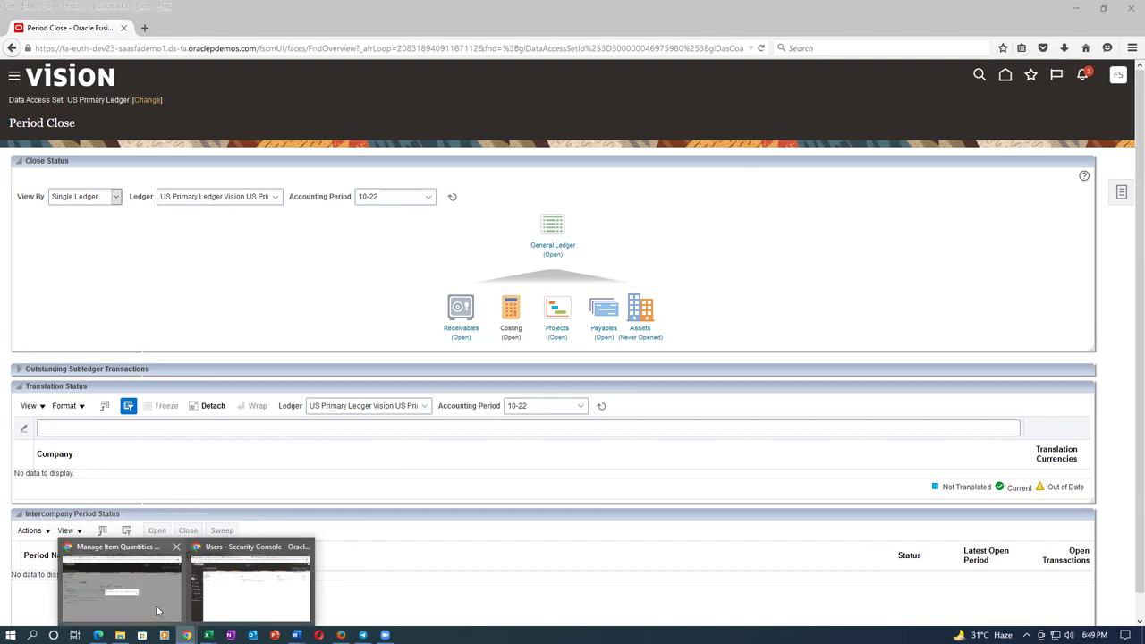
pyautogui.click(203, 327)
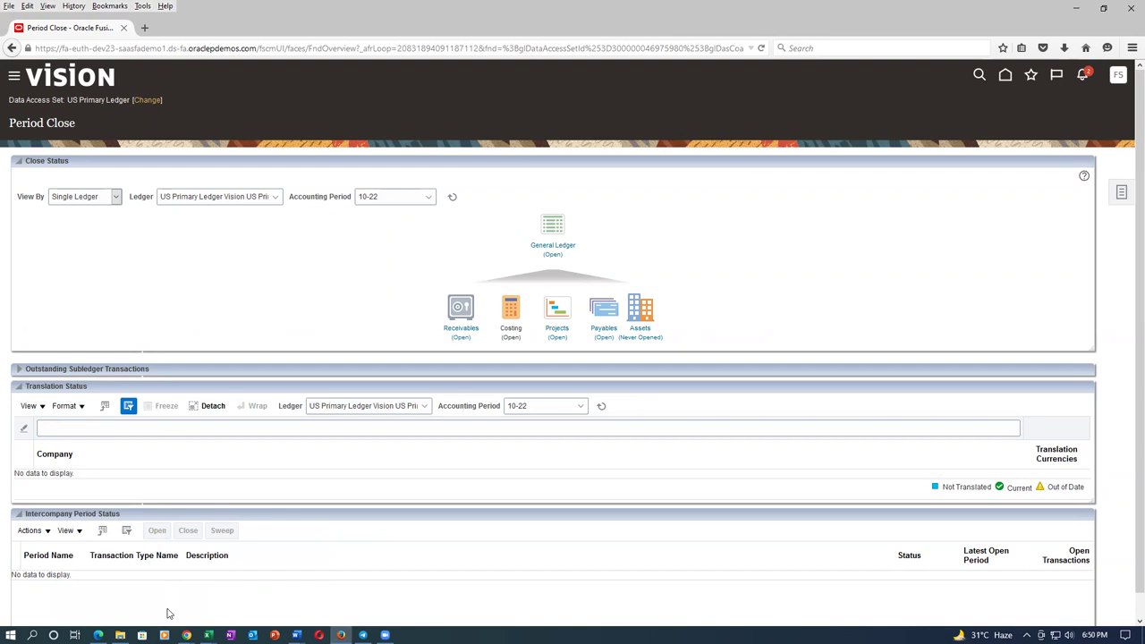
pyautogui.click(186, 635)
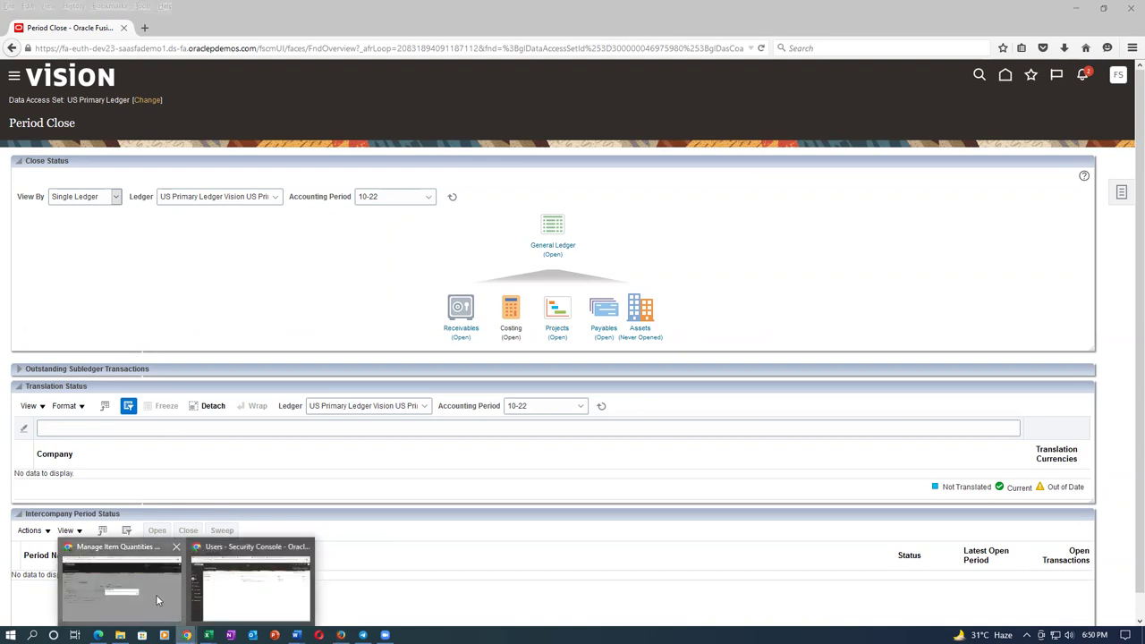
pyautogui.click(179, 617)
# Dismiss the session expiration warning and close the timed-out tab.
pyautogui.click(716, 359)
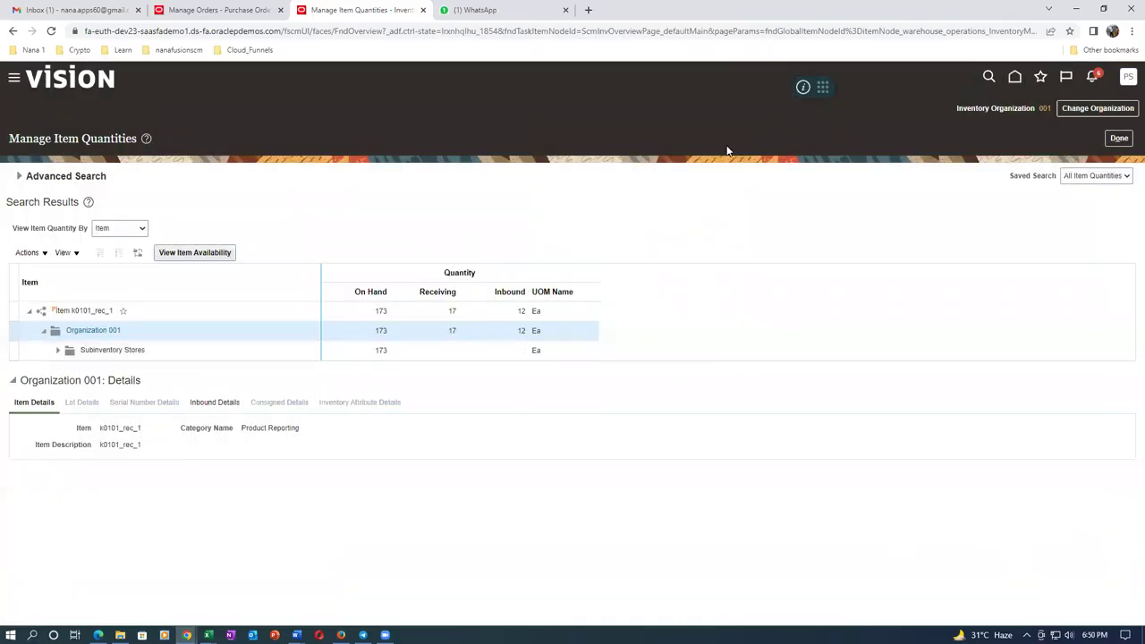
pyautogui.click(1016, 82)
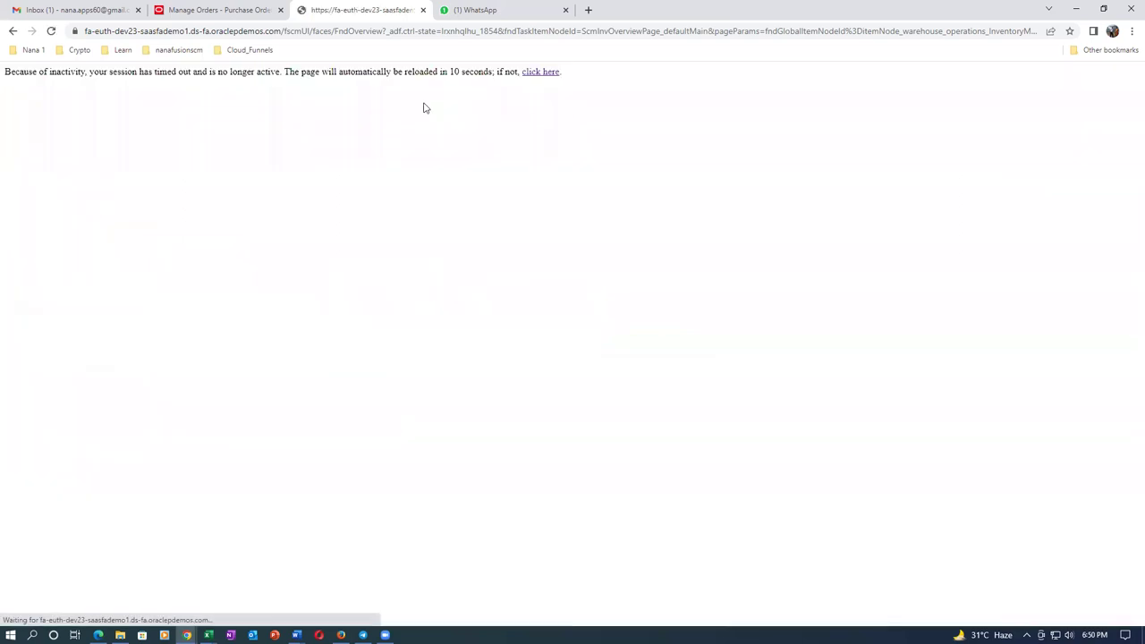
pyautogui.click(337, 32)
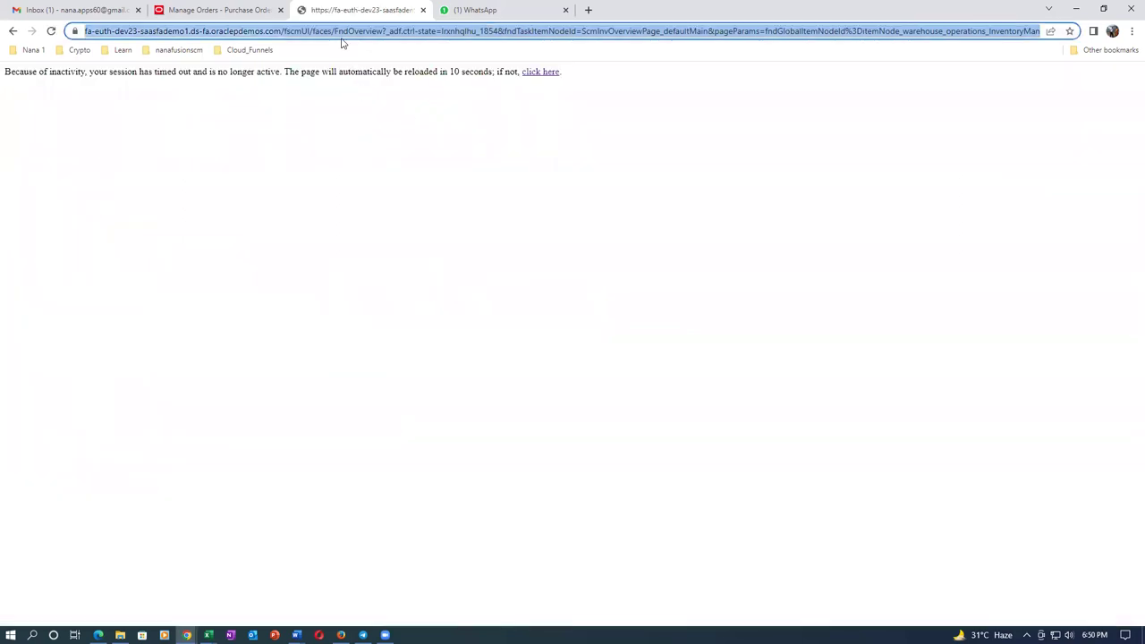
pyautogui.click(284, 32)
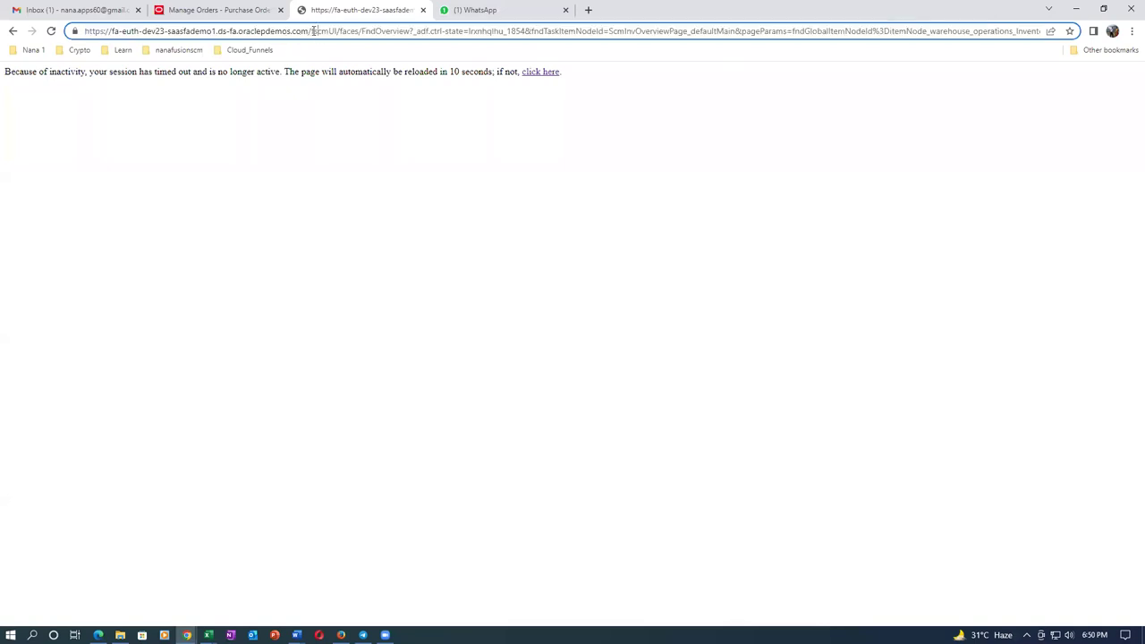
pyautogui.click(422, 10)
# Leave Manage Orders, acknowledge the timeout to reload home, and scroll to Payables.
pyautogui.click(225, 11)
pyautogui.click(718, 359)
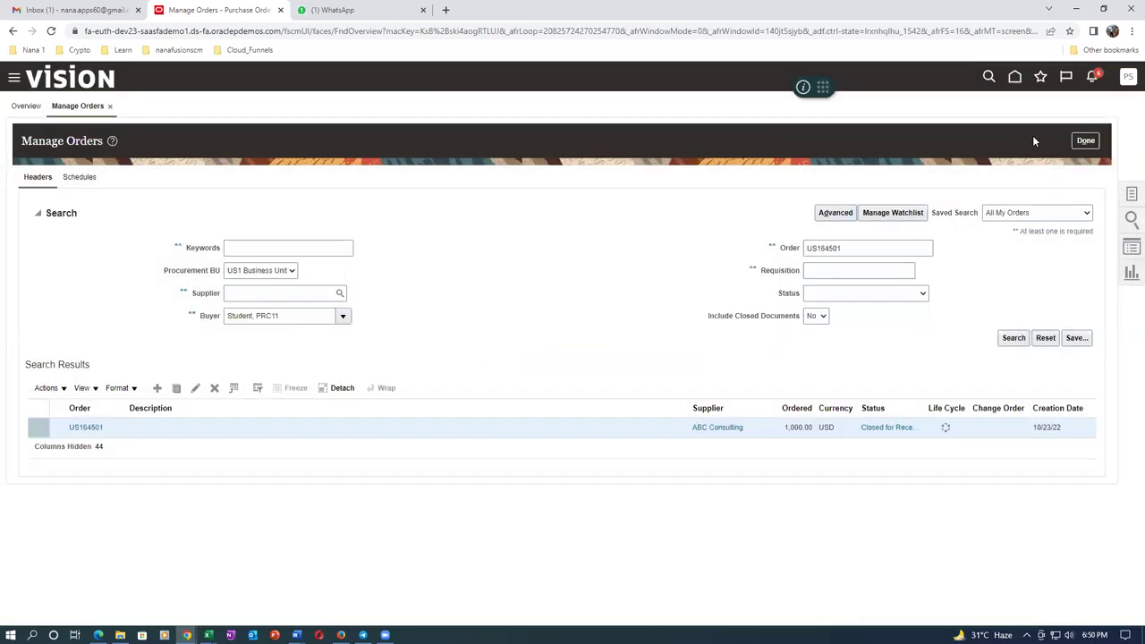
pyautogui.click(1084, 141)
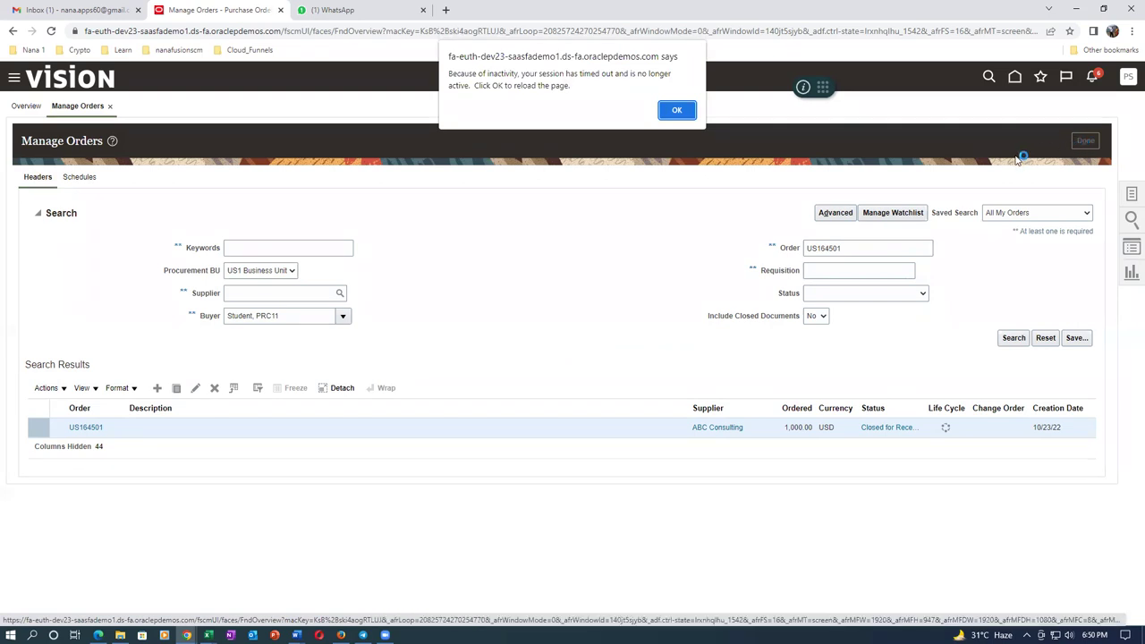
pyautogui.click(677, 111)
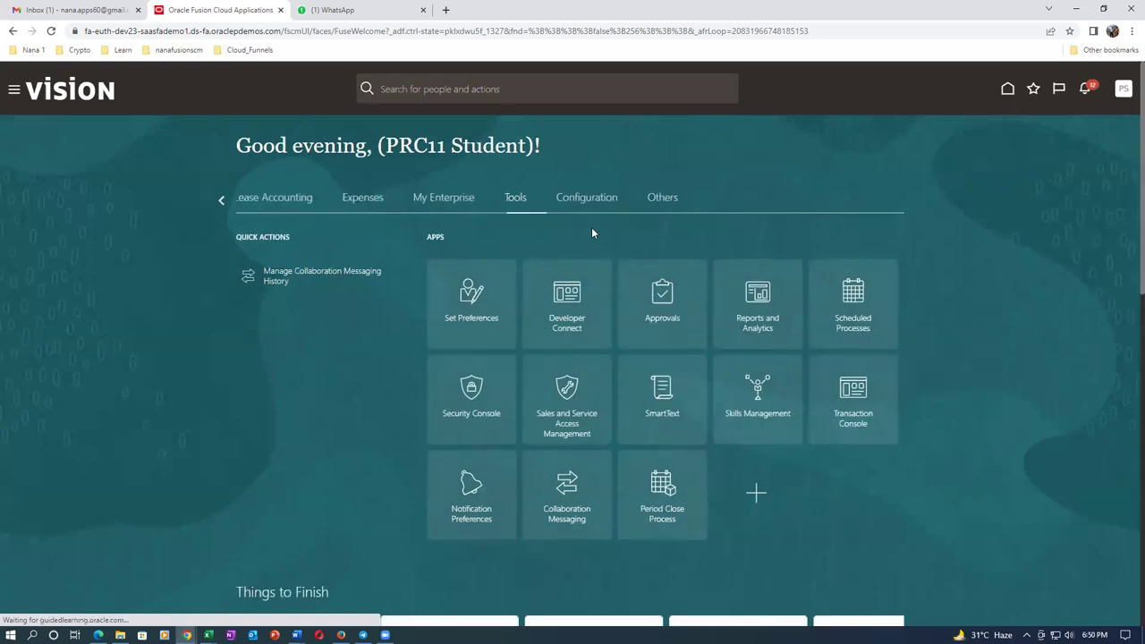
pyautogui.click(221, 201)
pyautogui.click(222, 201)
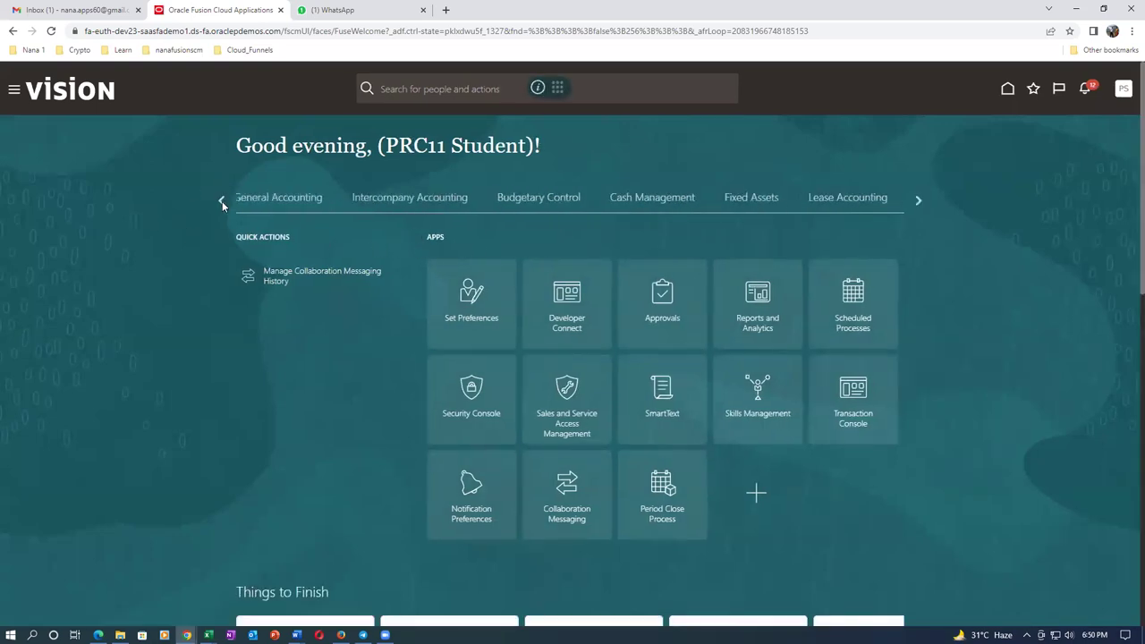
pyautogui.click(221, 201)
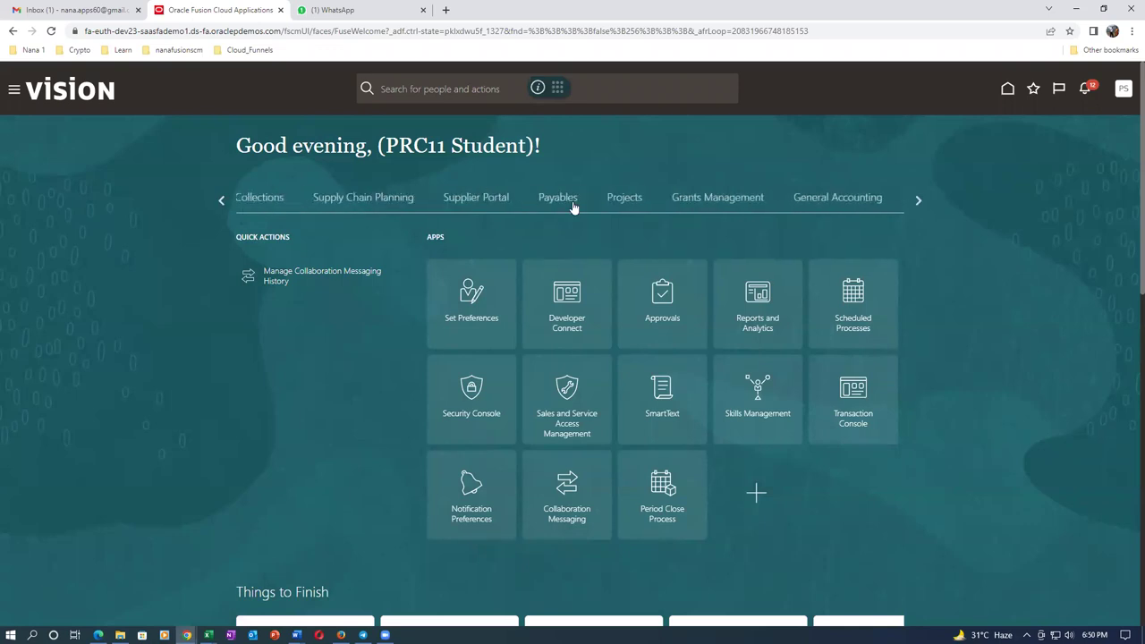
# Open the Invoices work area from the Payables apps.
pyautogui.click(557, 204)
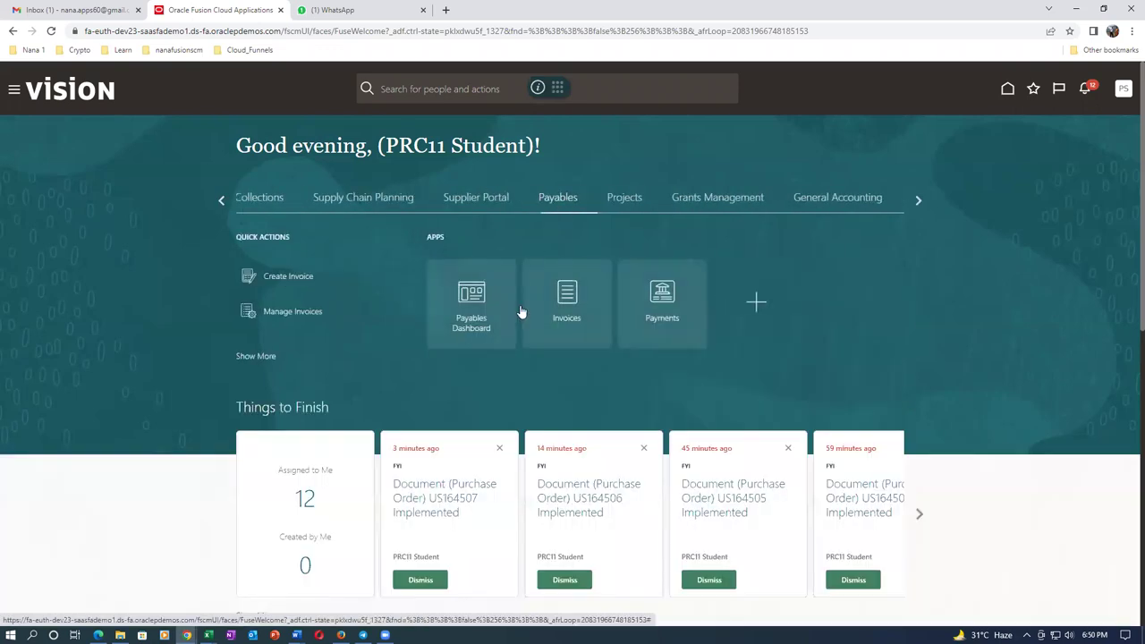
pyautogui.click(572, 313)
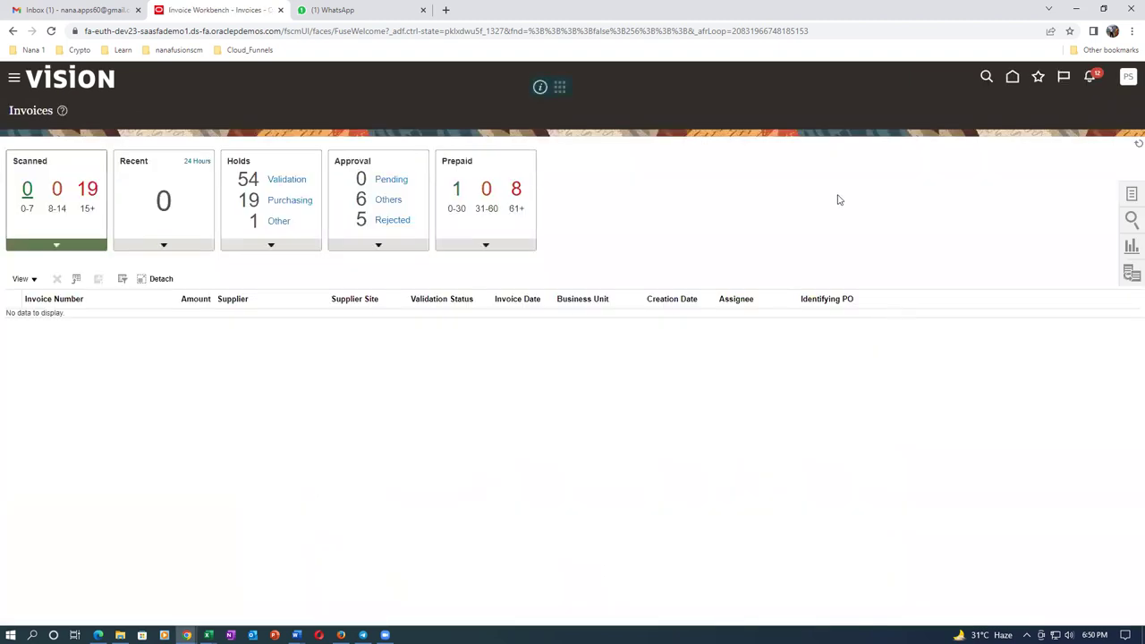
pyautogui.click(1132, 196)
# Start Create Invoice, then duplicate the invoices browser tab and switch to the copy.
pyautogui.click(999, 116)
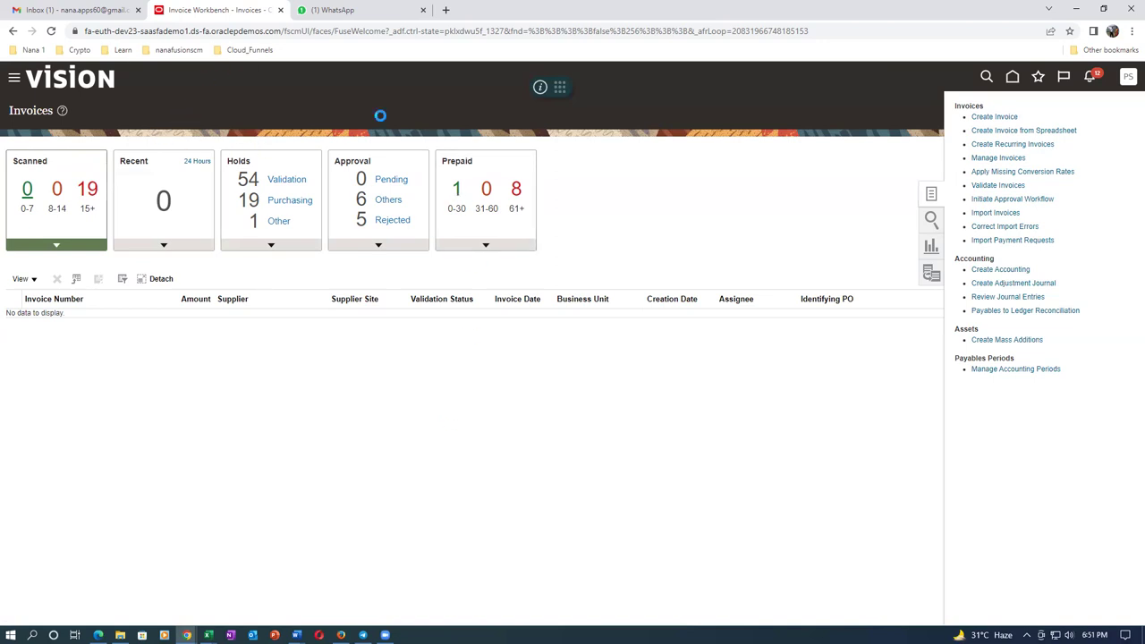
pyautogui.rightClick(218, 10)
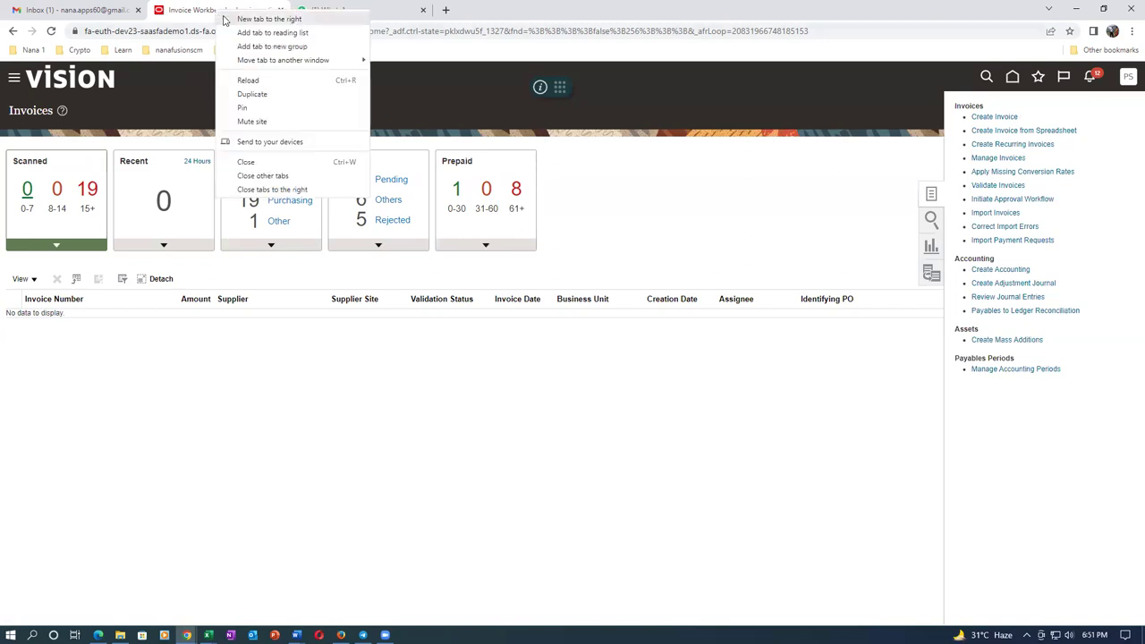
pyautogui.click(252, 95)
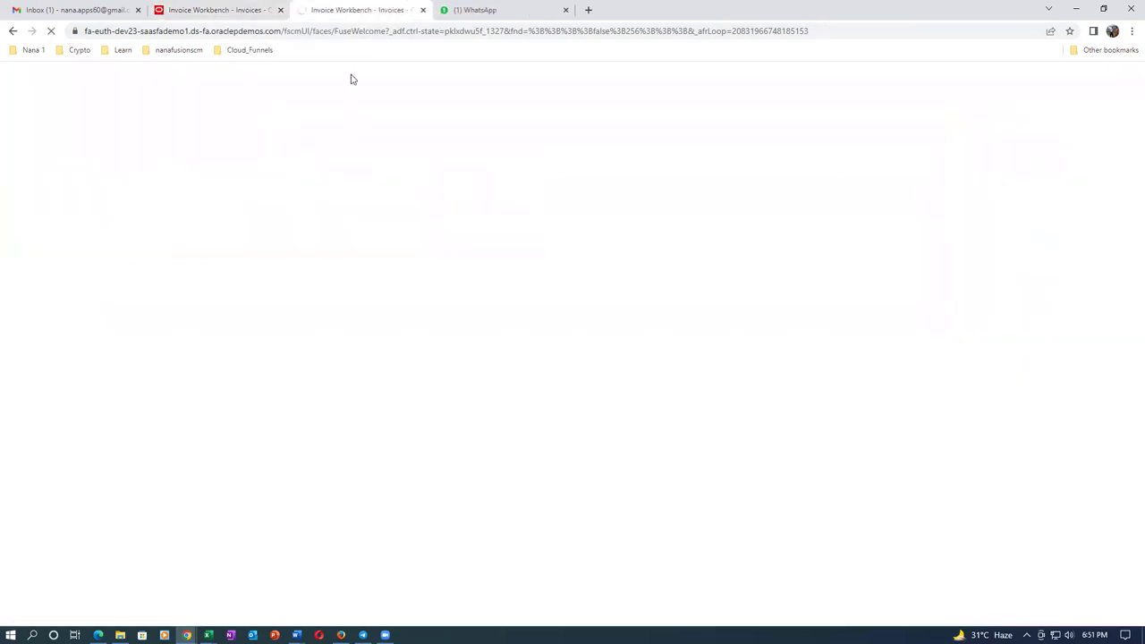
pyautogui.click(211, 13)
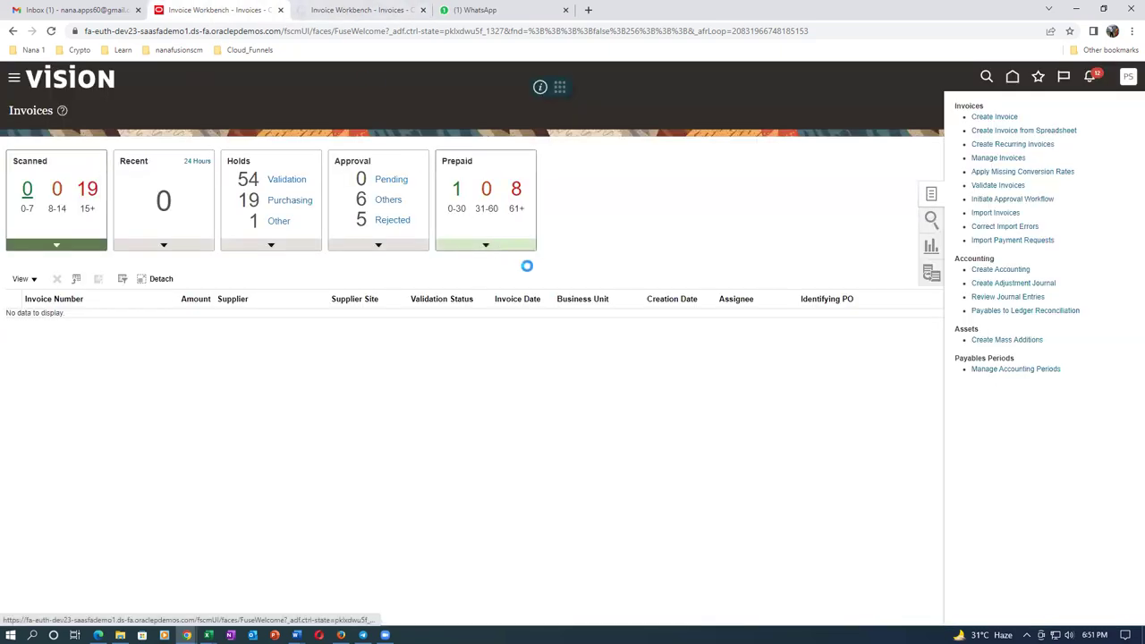
pyautogui.click(362, 11)
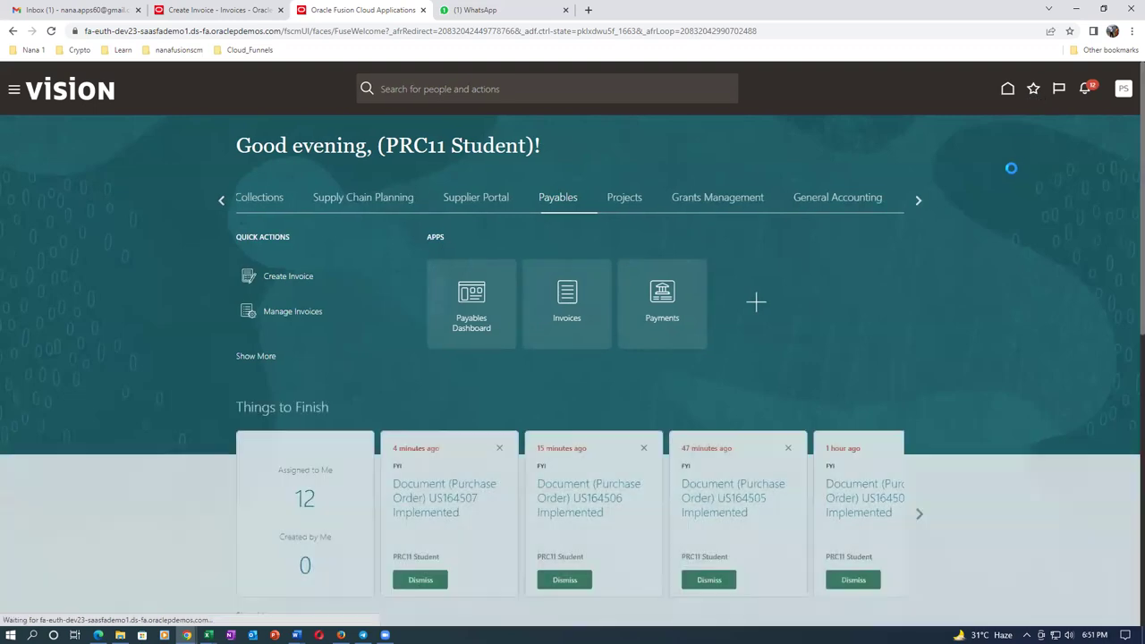
pyautogui.click(1038, 89)
# Find purchase order US164507 in Manage Orders and duplicate it as US164508.
pyautogui.click(831, 233)
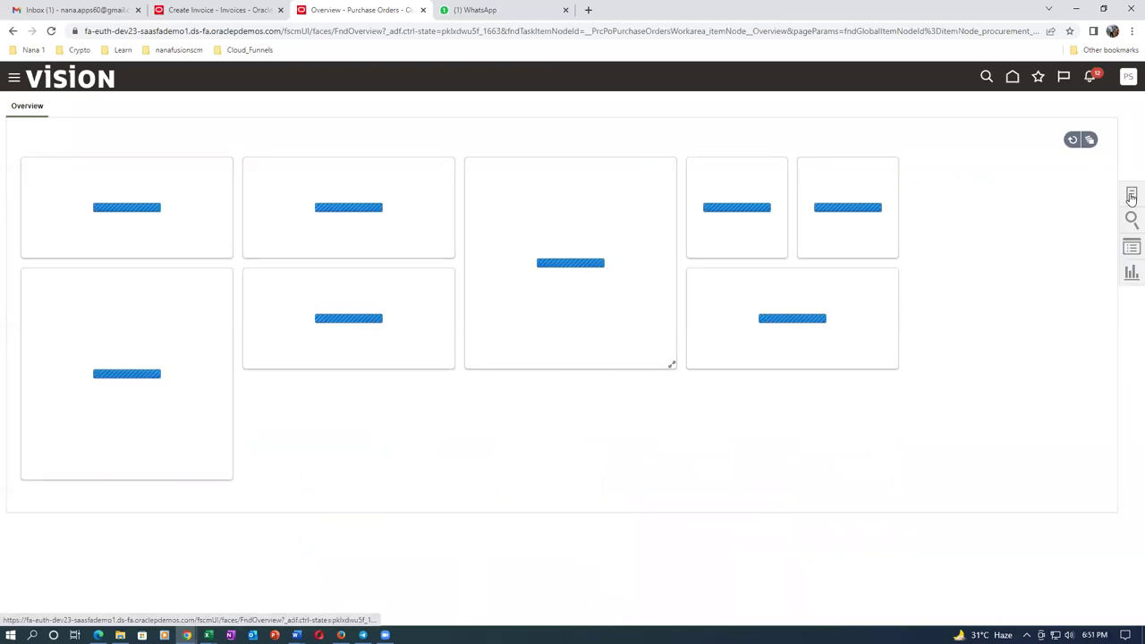
pyautogui.click(1131, 194)
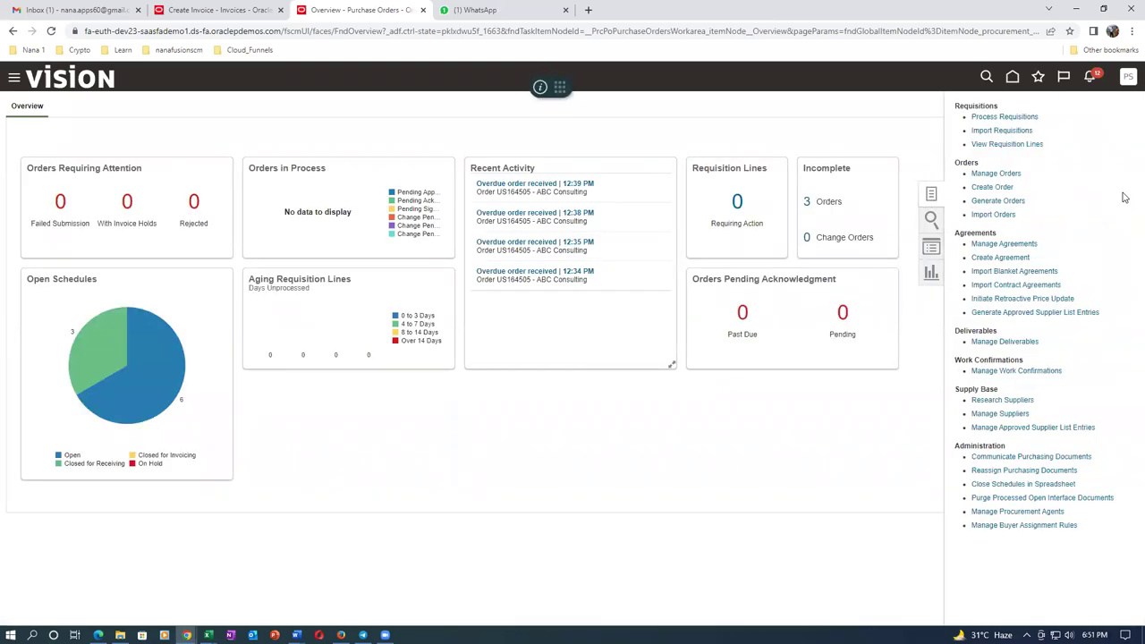
pyautogui.click(981, 173)
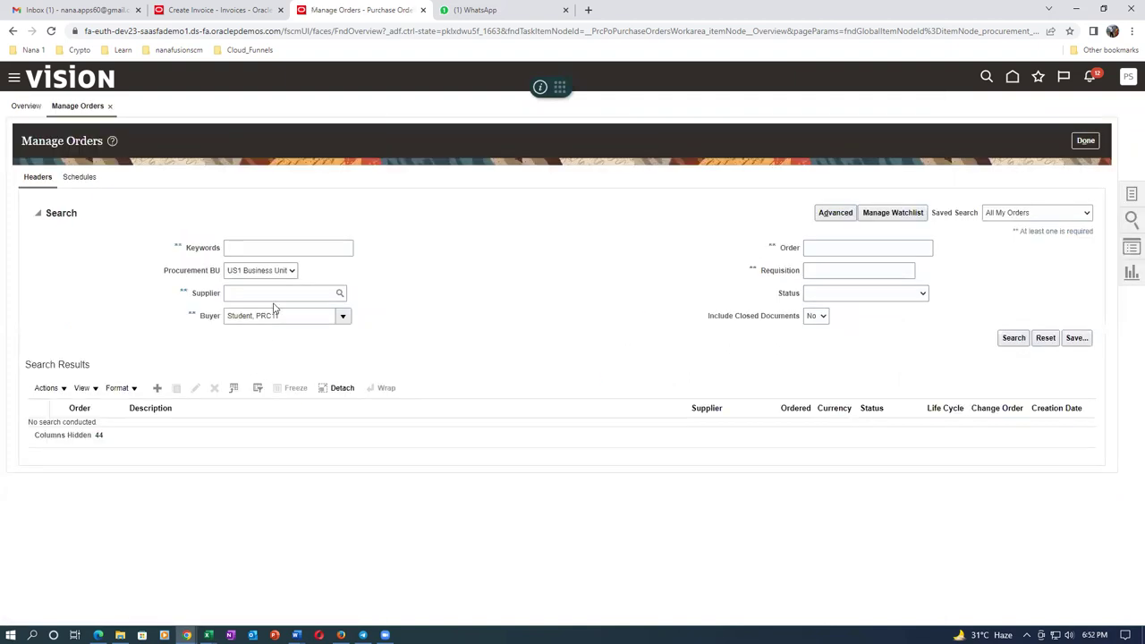
pyautogui.click(806, 246)
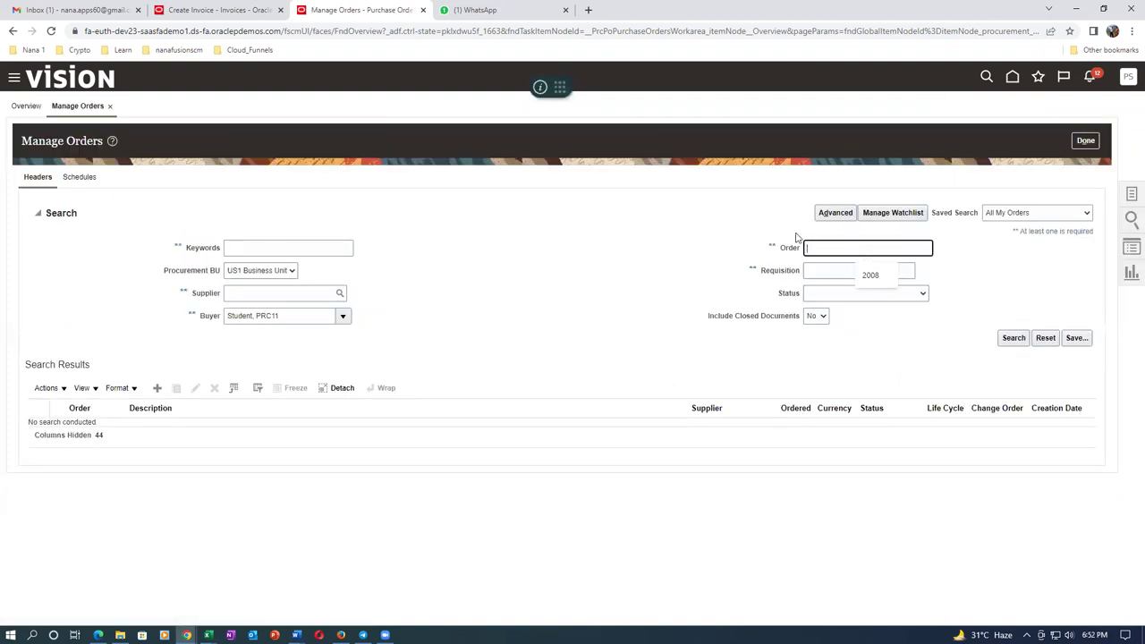
pyautogui.write('US164507')
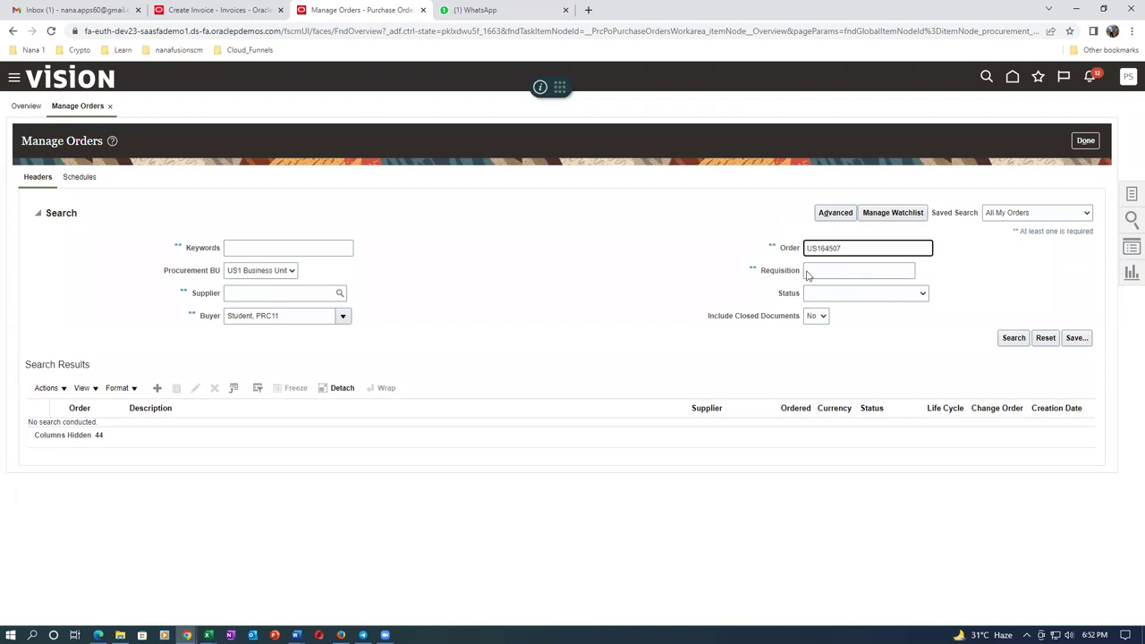
pyautogui.click(1014, 338)
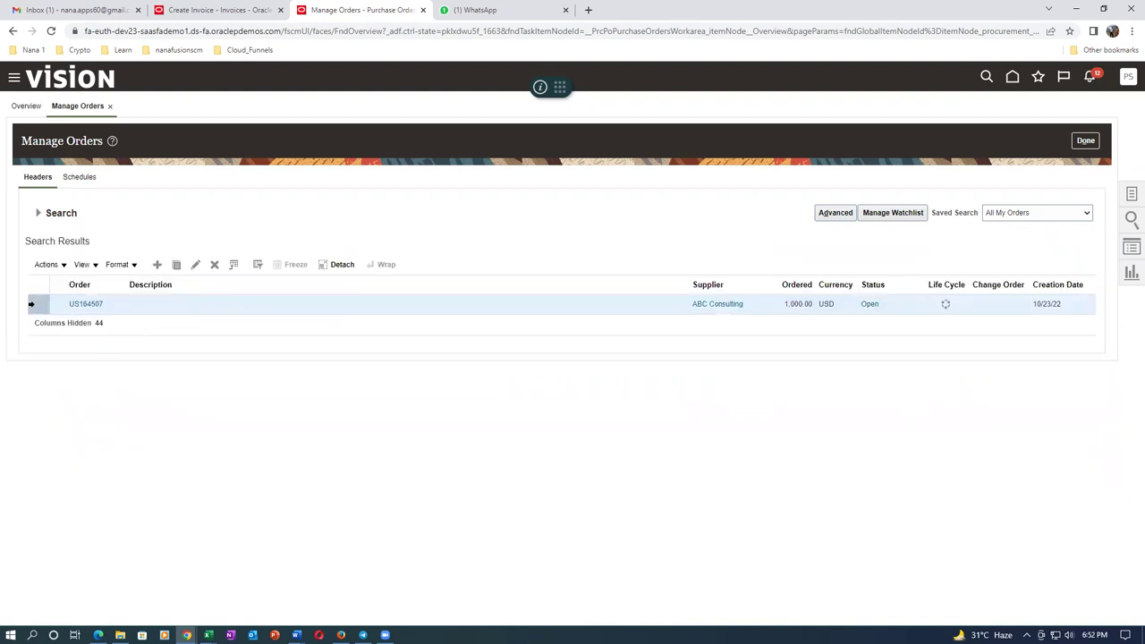
pyautogui.click(47, 264)
pyautogui.click(67, 302)
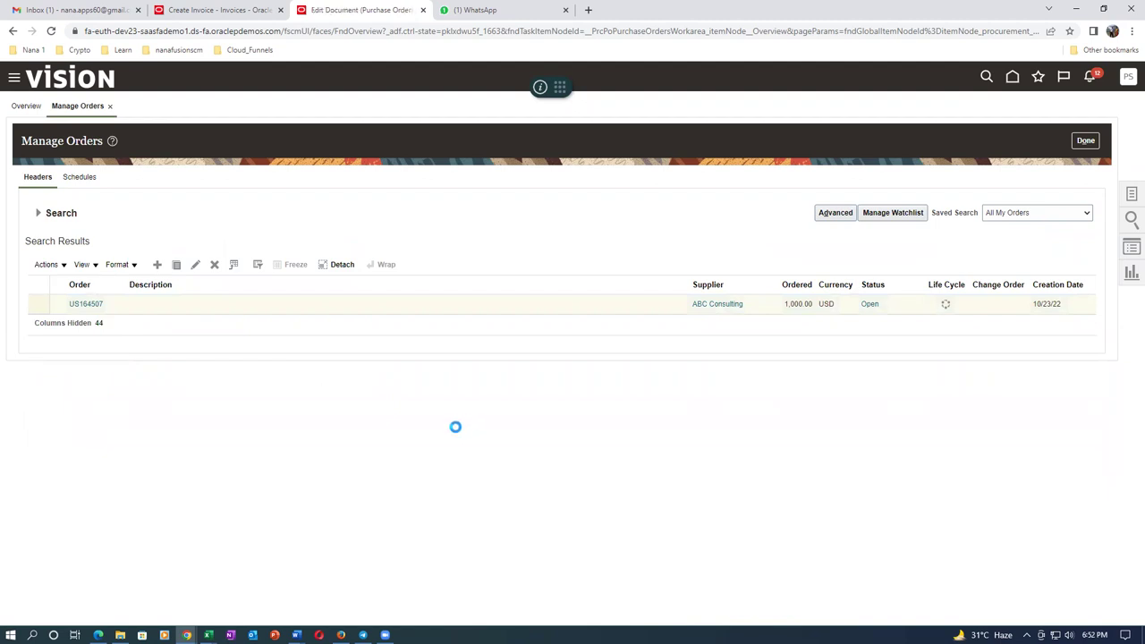
pyautogui.scroll(-2, 349, 495)
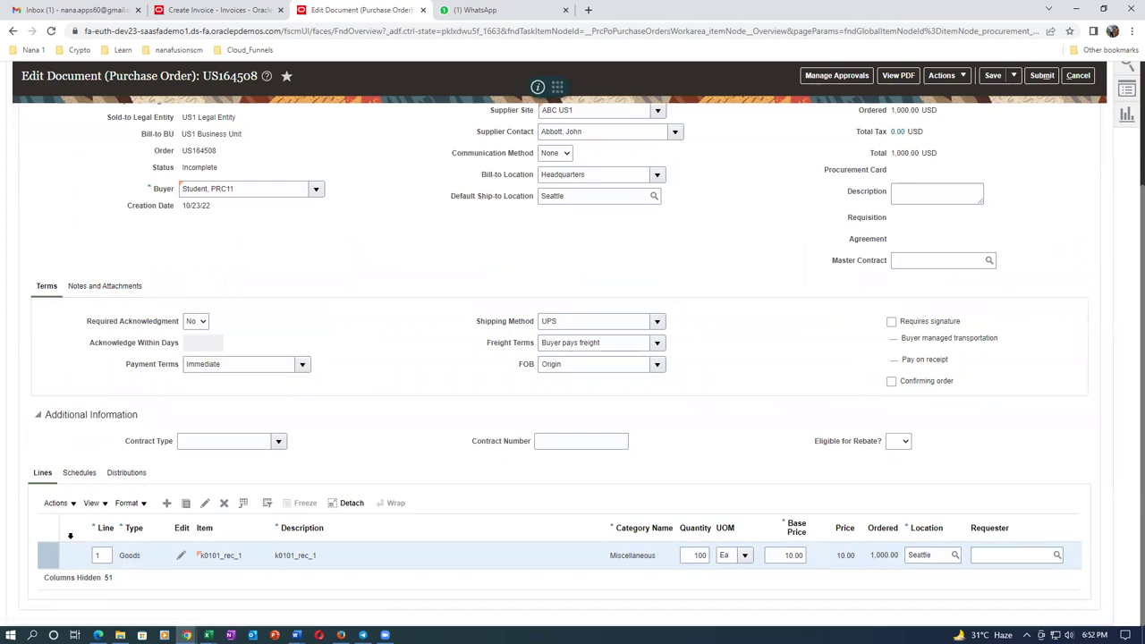
# Set the line schedule's invoice match option to Receipt and match approval level to 3 Way.
pyautogui.click(168, 503)
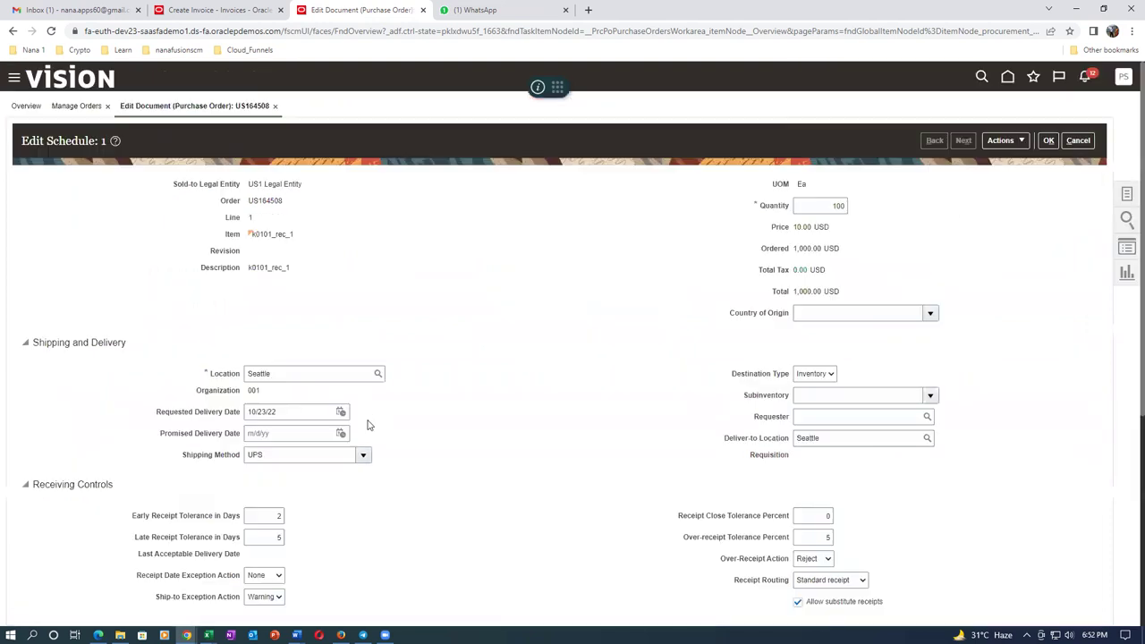
pyautogui.scroll(-3, 366, 425)
pyautogui.click(268, 424)
pyautogui.click(269, 447)
pyautogui.click(269, 451)
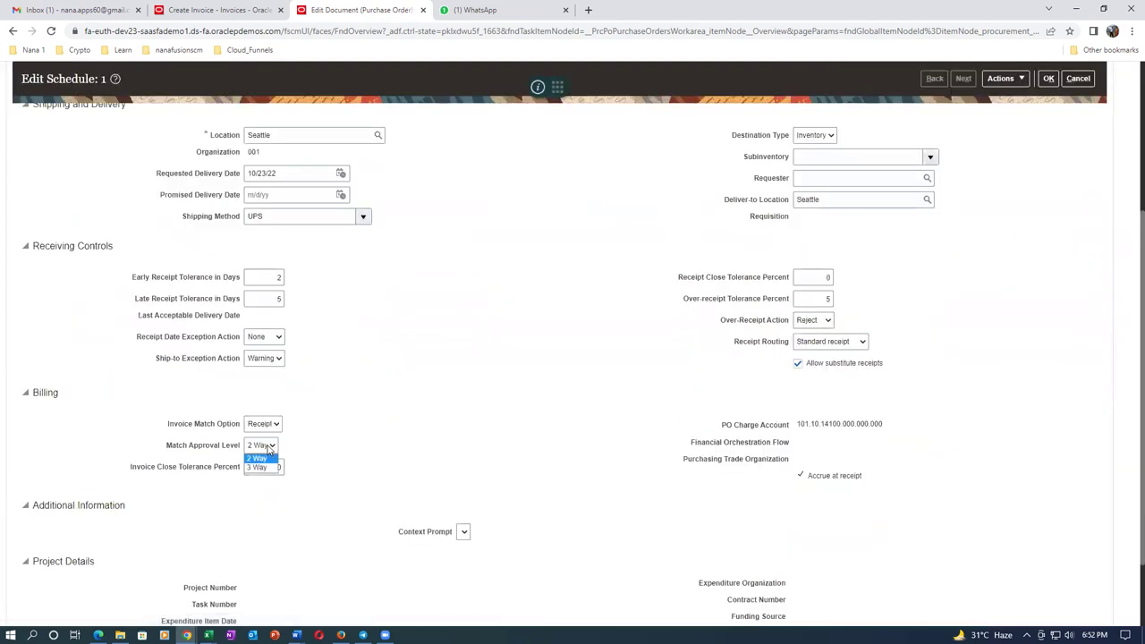
pyautogui.click(267, 467)
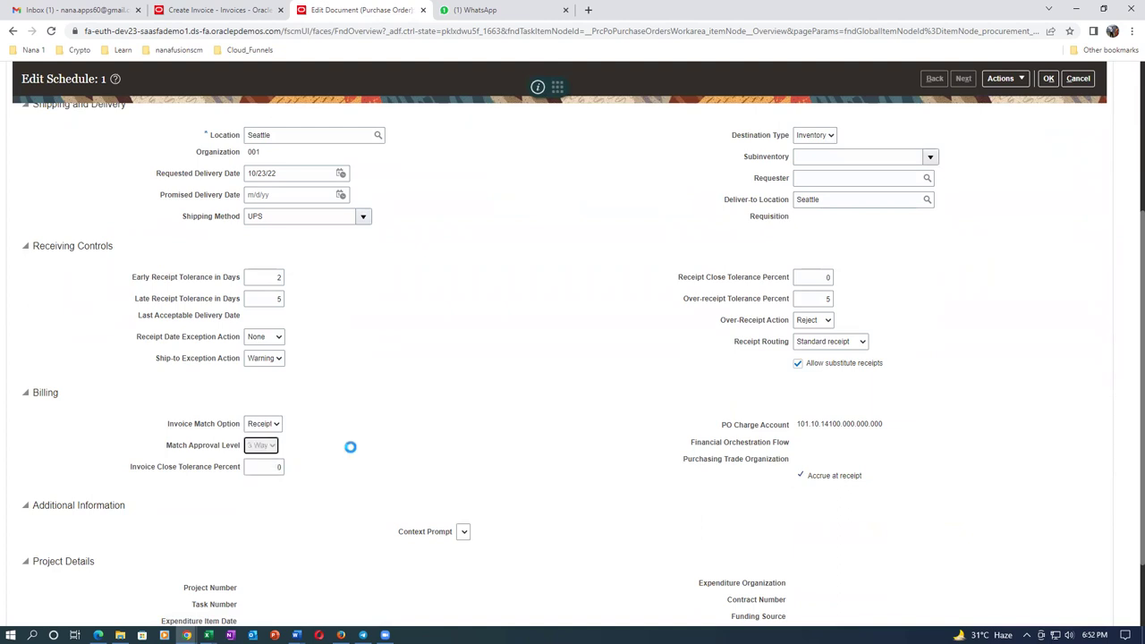
pyautogui.scroll(2, 716, 287)
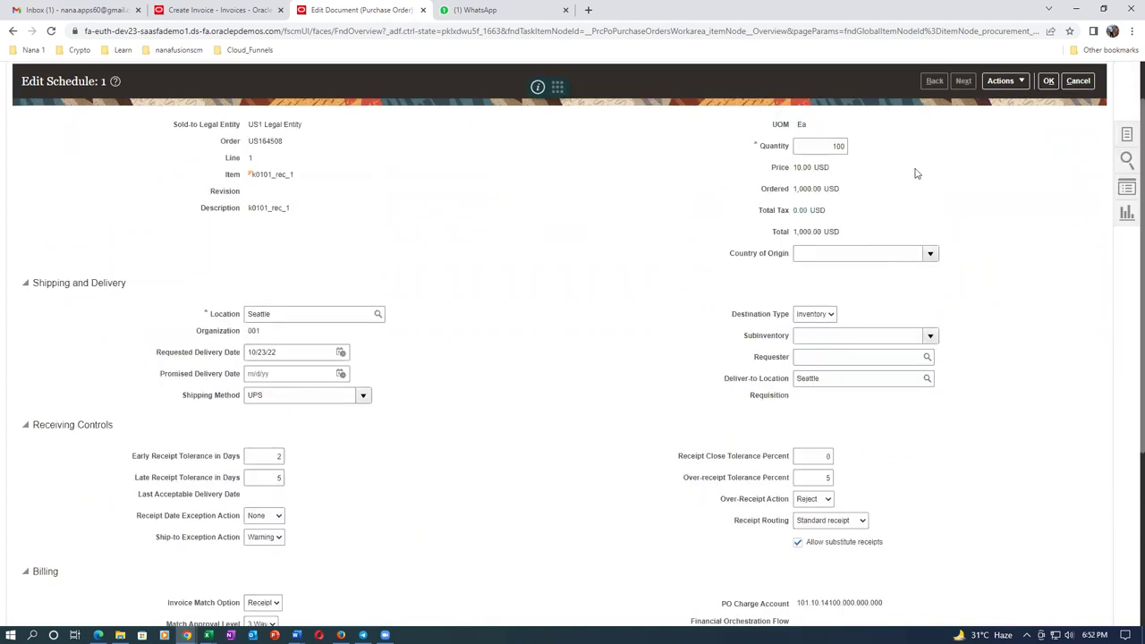
pyautogui.click(1047, 81)
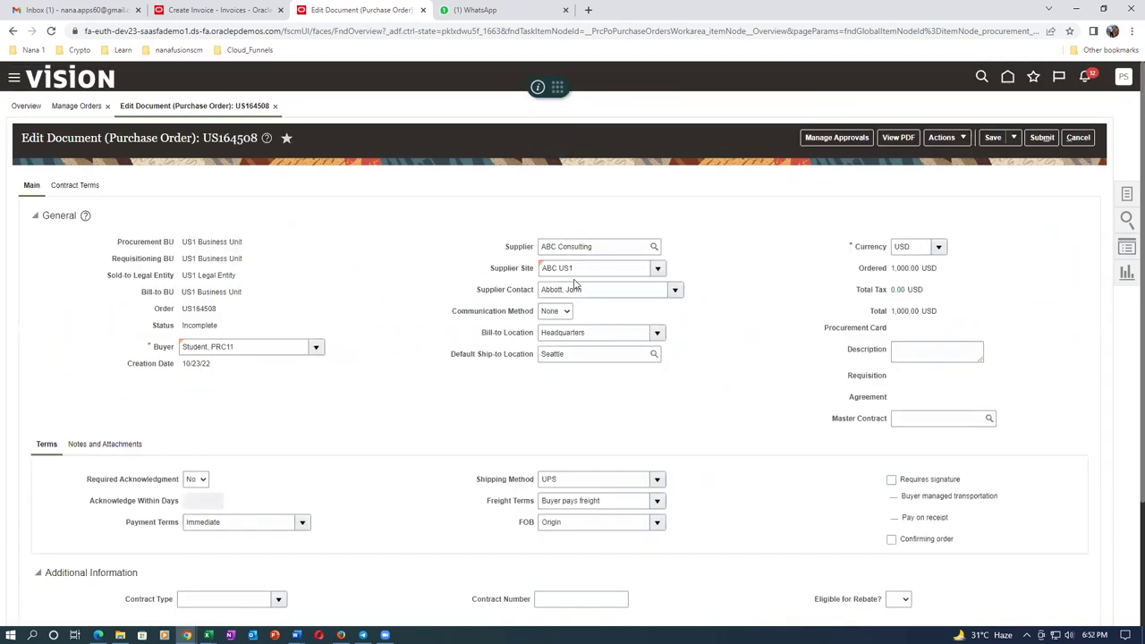
# Submit order US164508 for approval and bring up the blank Create Invoice page.
pyautogui.click(1042, 137)
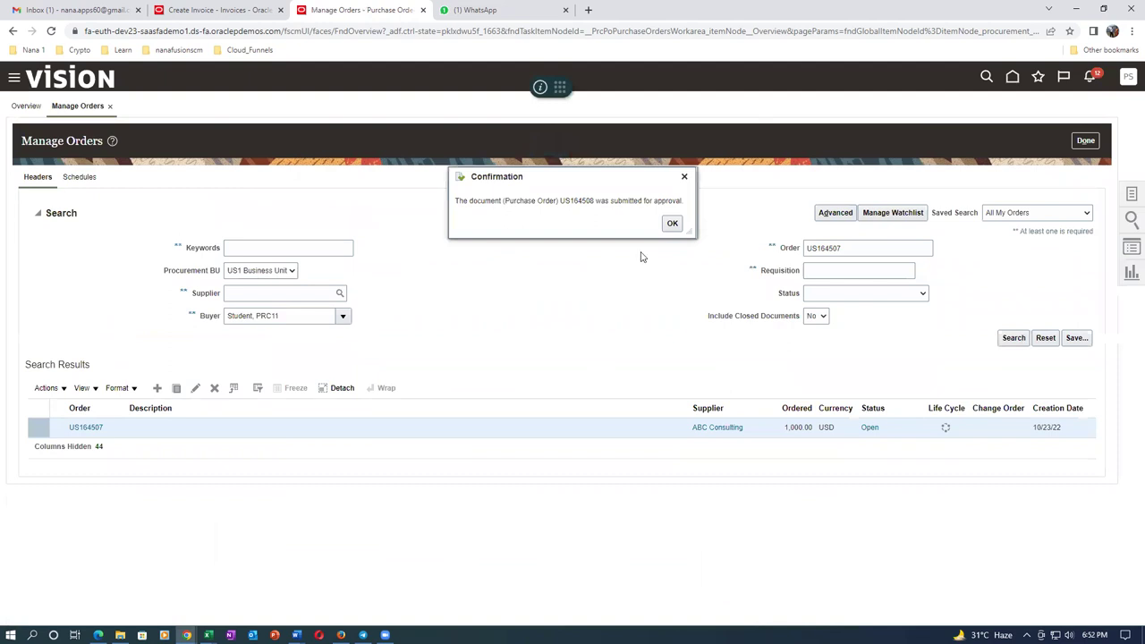
pyautogui.click(670, 225)
pyautogui.click(236, 10)
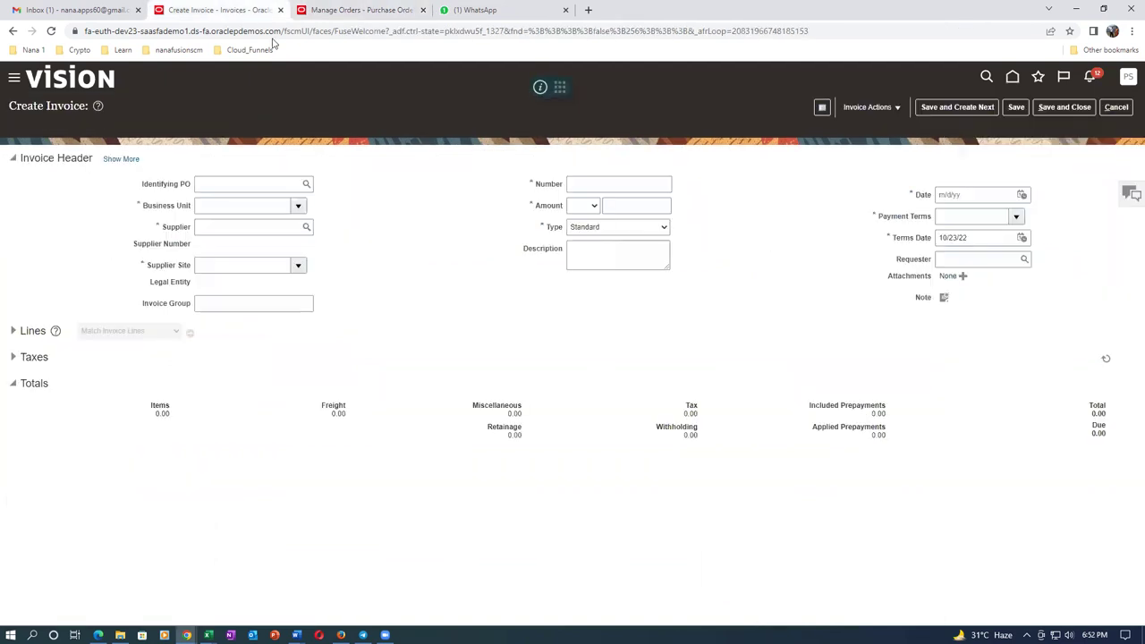
# Identify the invoice by PO US164507 and invoice number 1001.
pyautogui.click(248, 183)
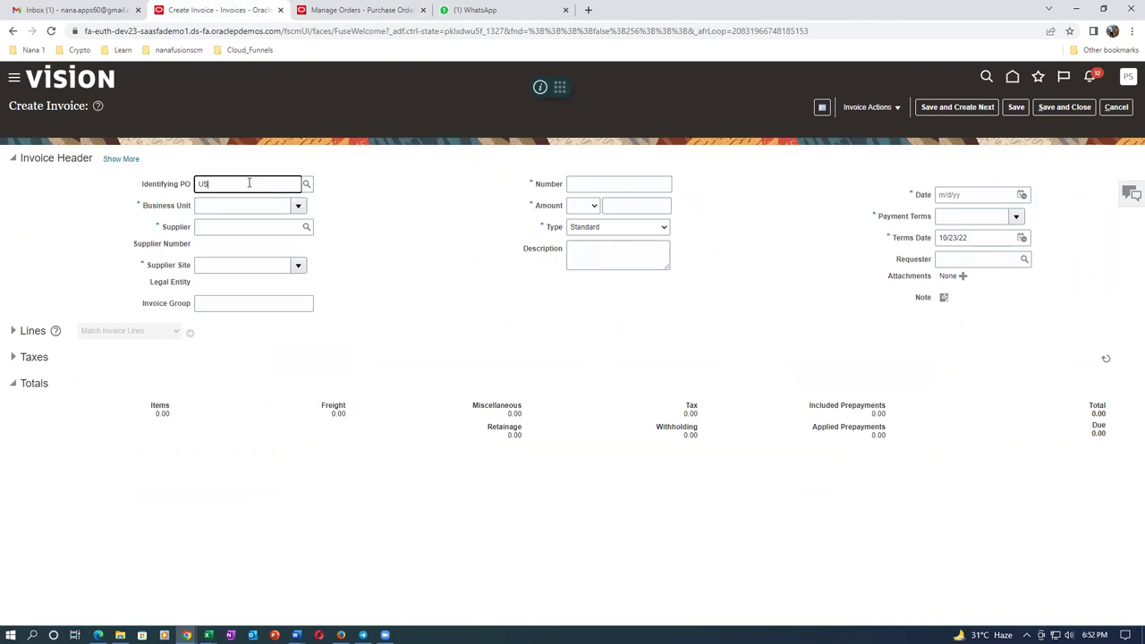
pyautogui.write('US164507')
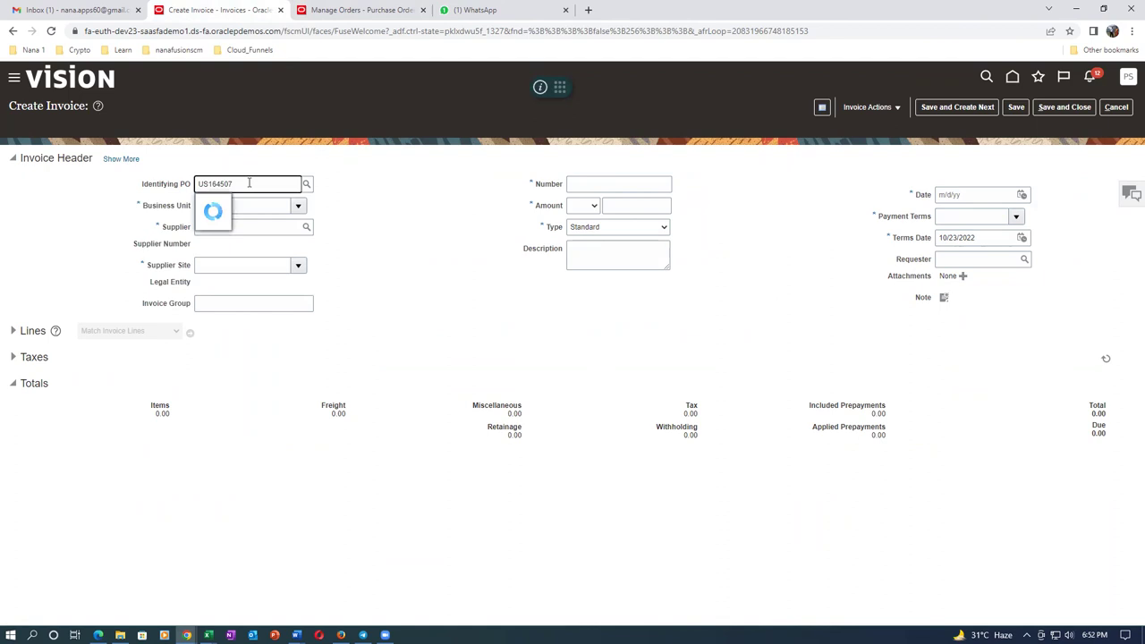
pyautogui.click(224, 205)
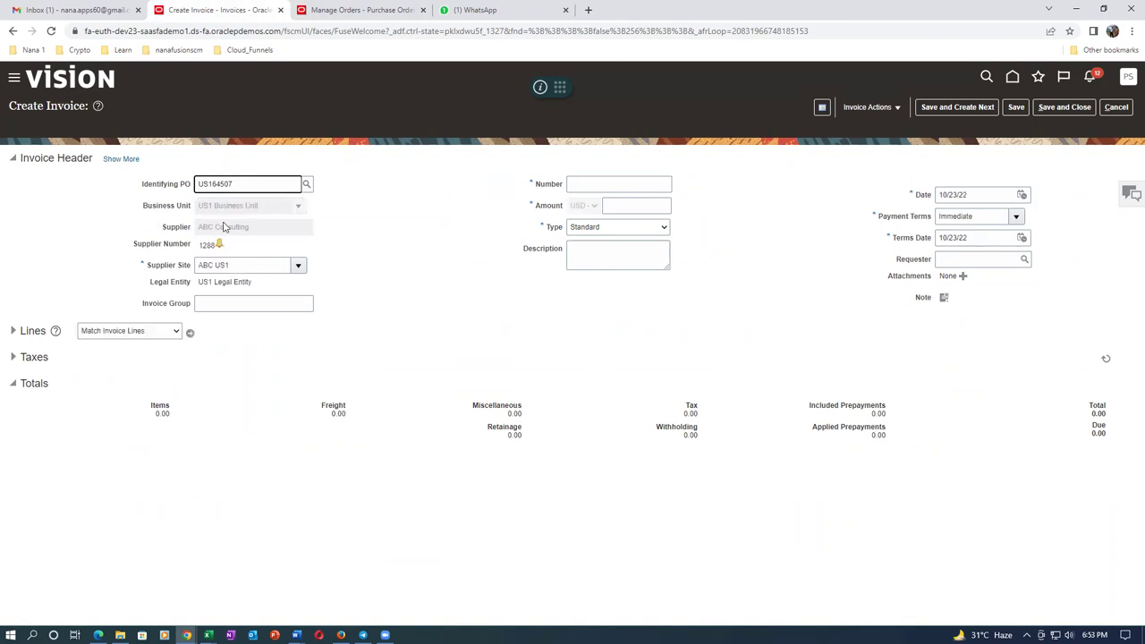
pyautogui.click(608, 184)
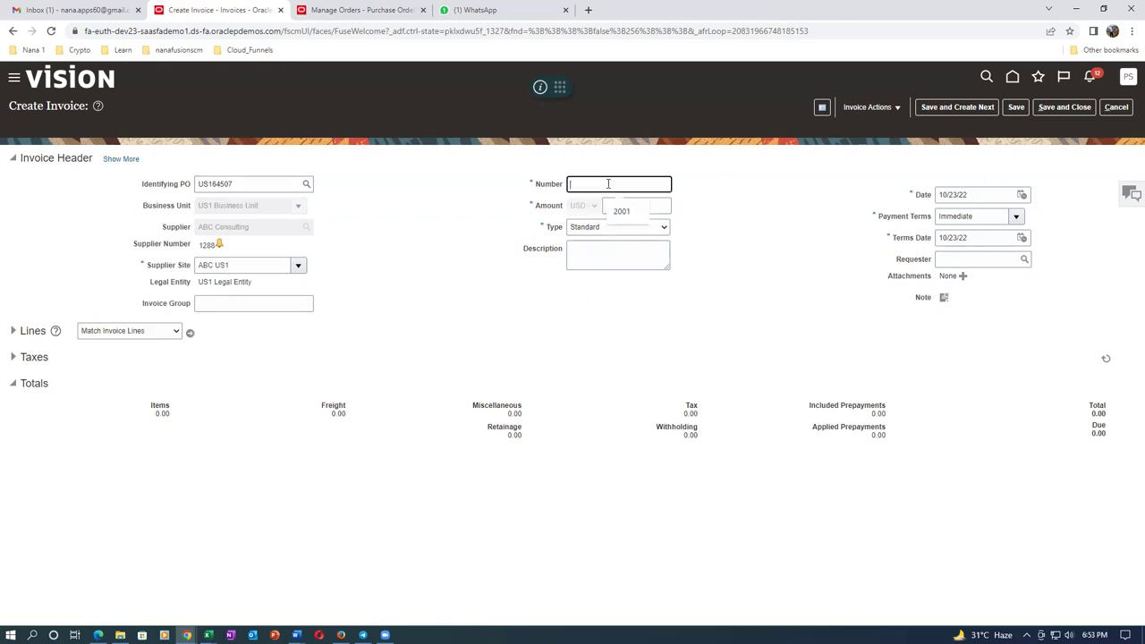
pyautogui.write('1001')
# Set amount 1,000.00 and description '2 way PO match', then request invoice line matching.
pyautogui.press('Tab')
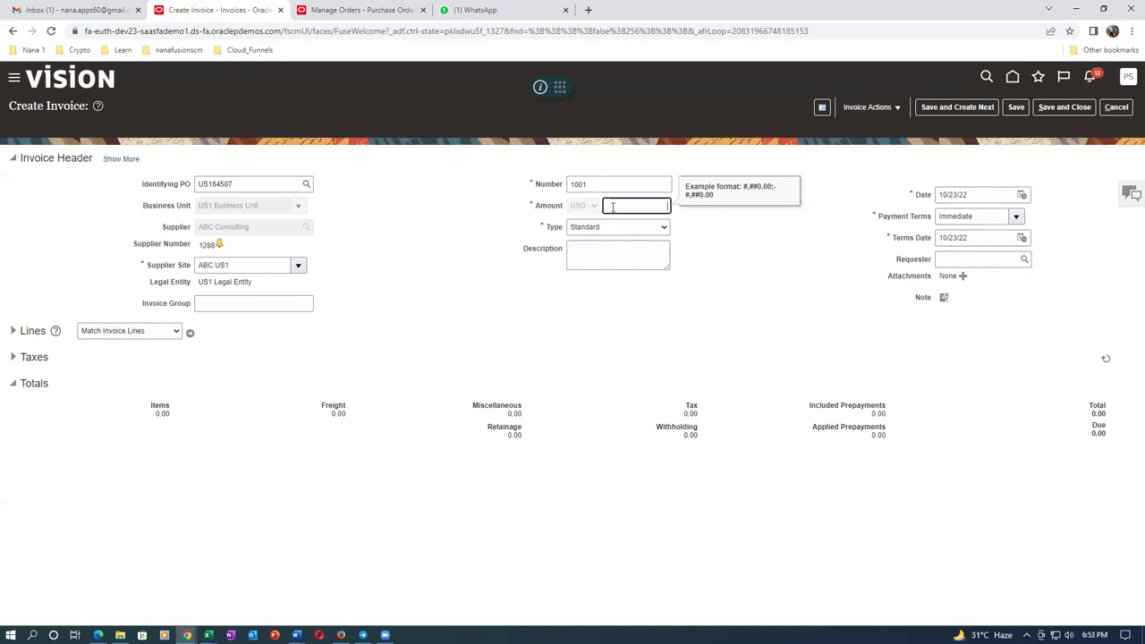
pyautogui.write('1000')
pyautogui.press('Tab')
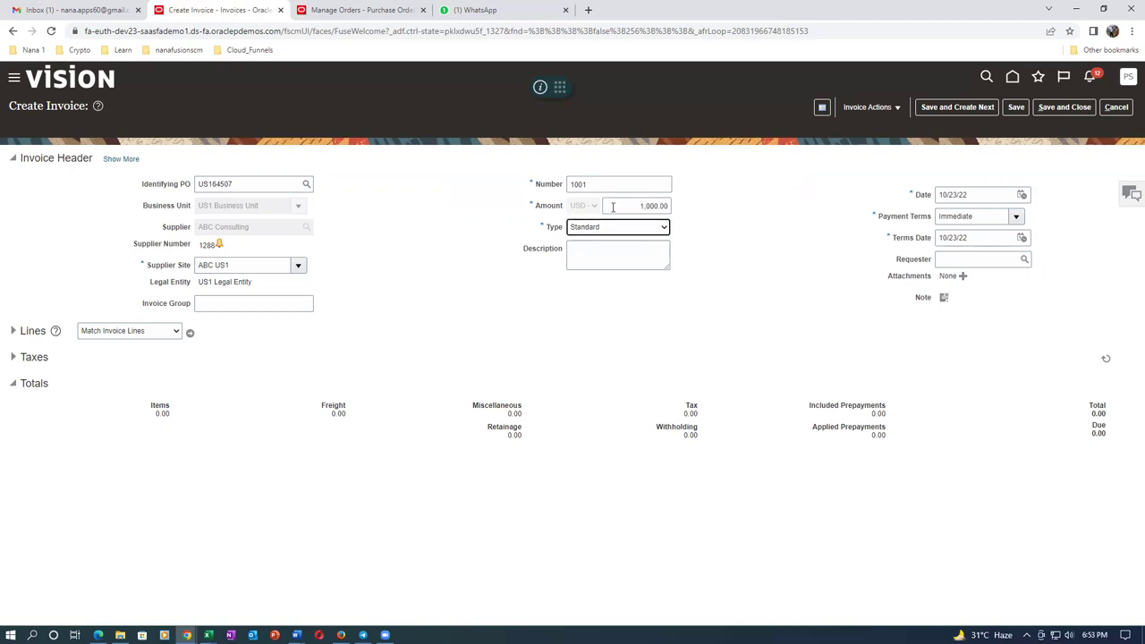
pyautogui.click(653, 260)
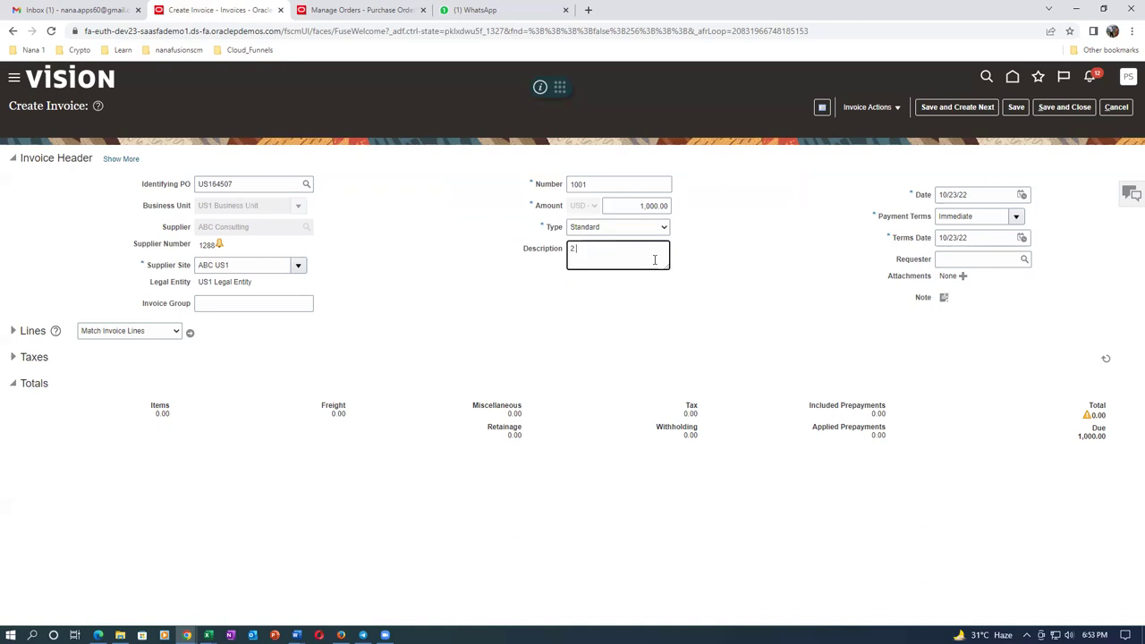
pyautogui.write('tch')
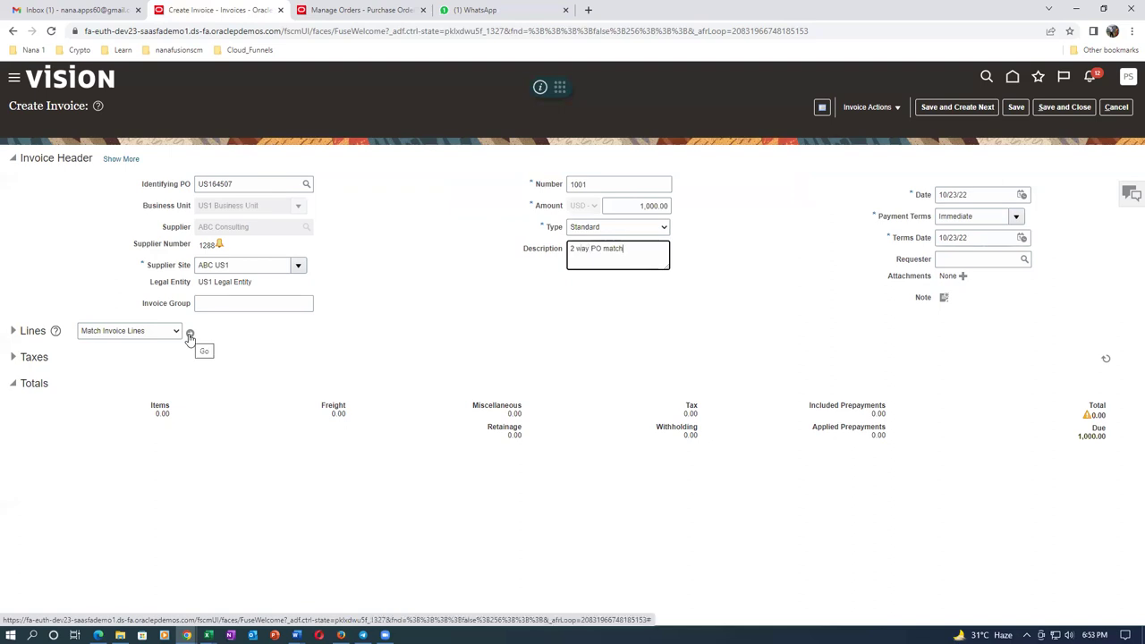
pyautogui.click(190, 335)
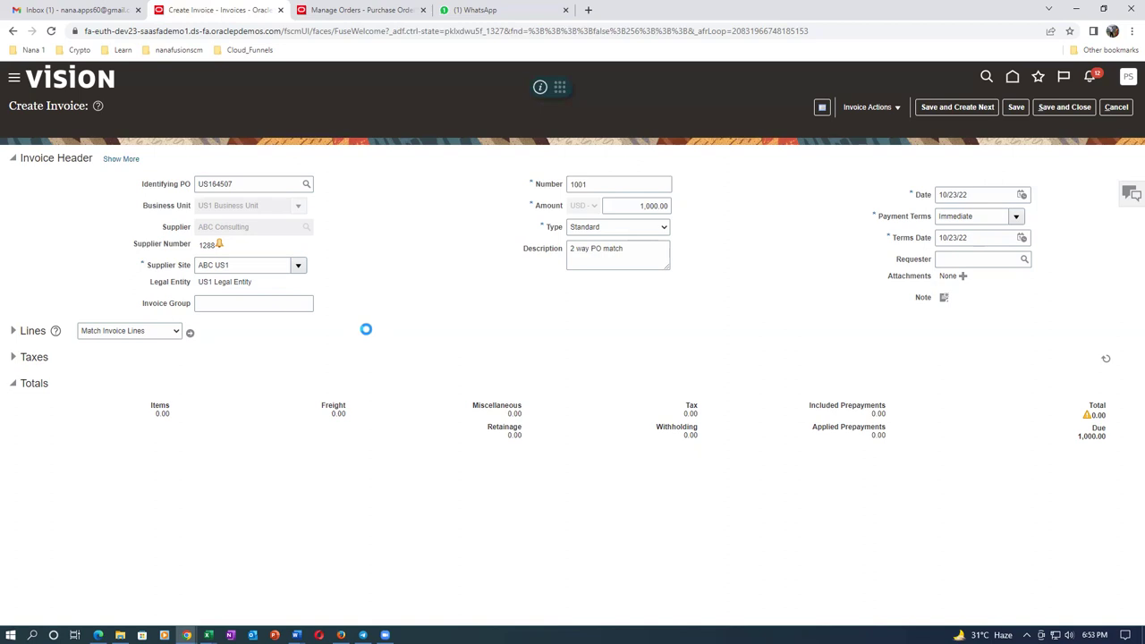
pyautogui.click(388, 11)
# Duplicate the Manage Orders tab, then match invoice line 1 to PO US164507 for 1,000.00.
pyautogui.rightClick(388, 13)
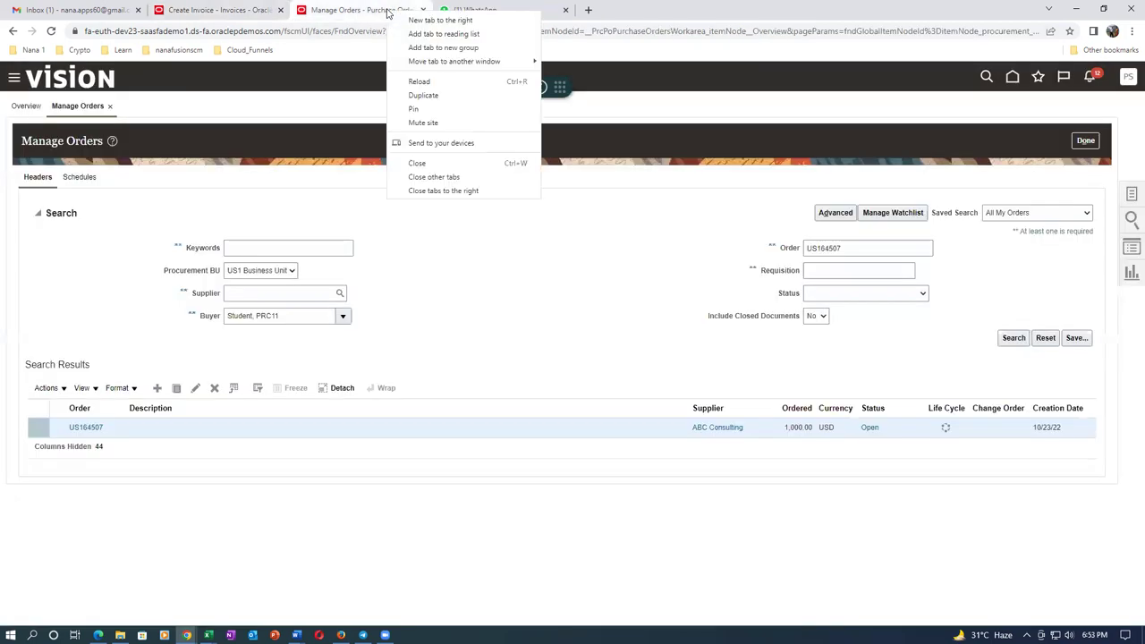
pyautogui.click(414, 95)
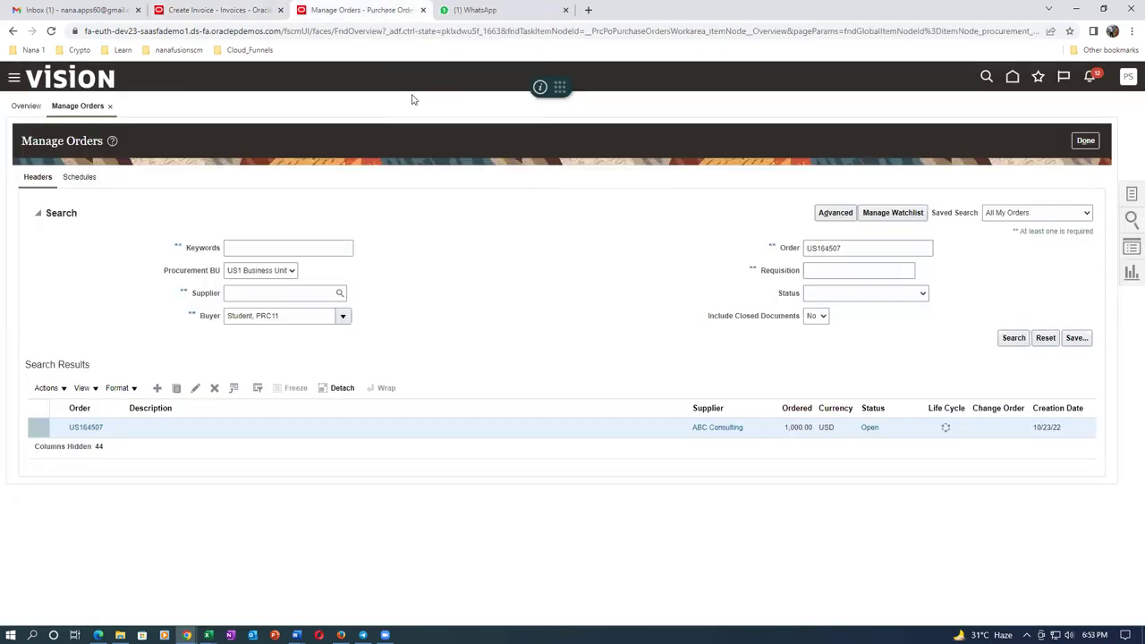
pyautogui.click(207, 9)
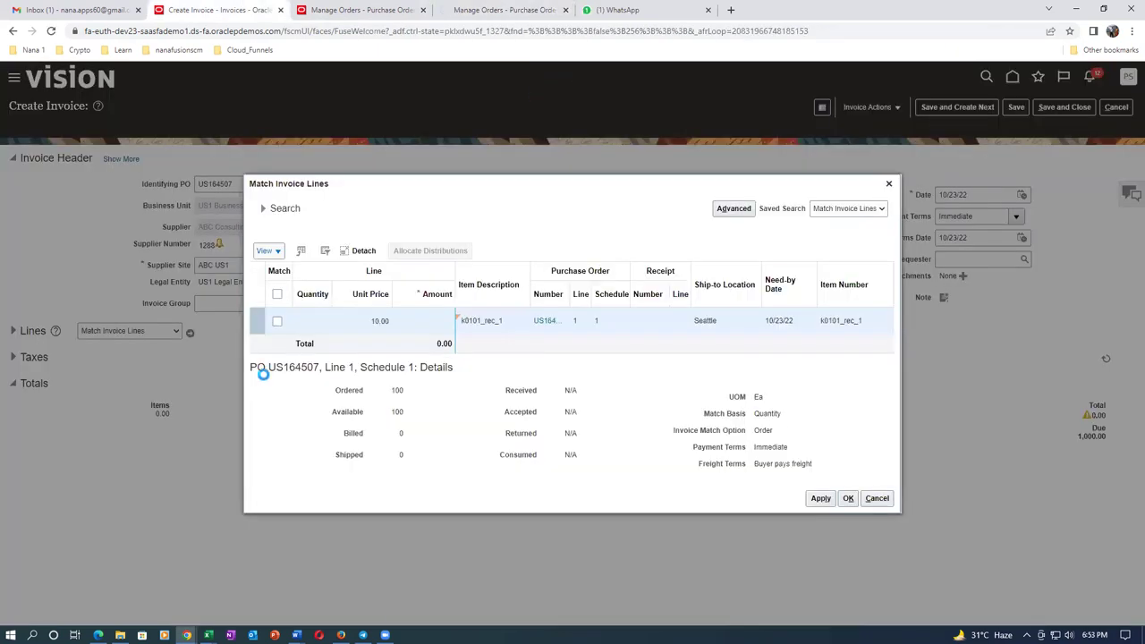
pyautogui.click(277, 322)
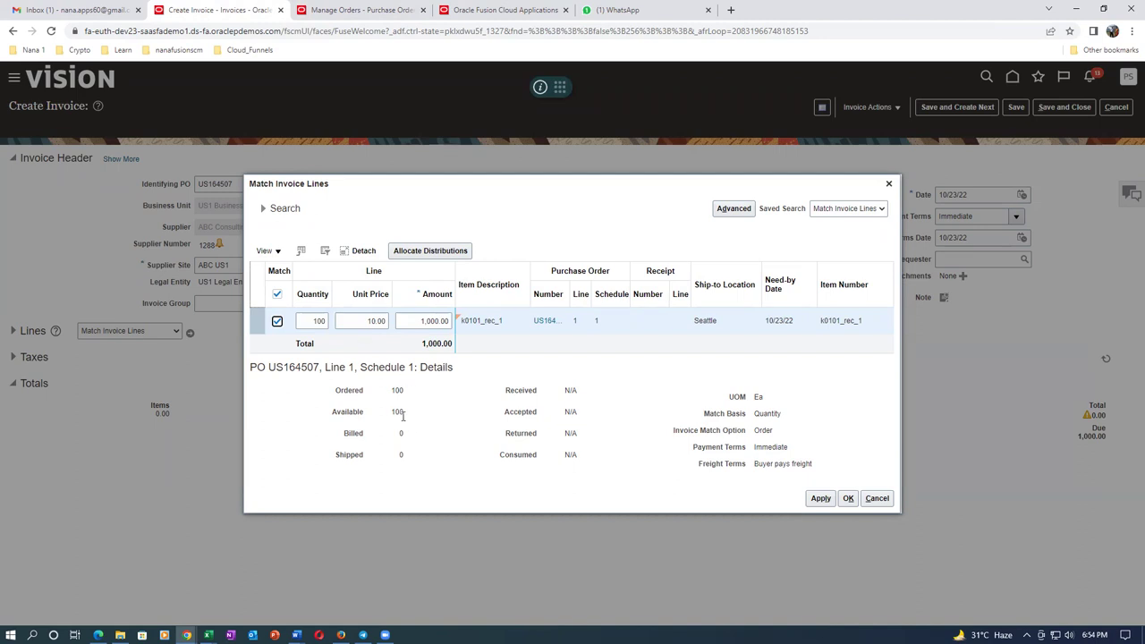
pyautogui.click(820, 498)
pyautogui.click(848, 498)
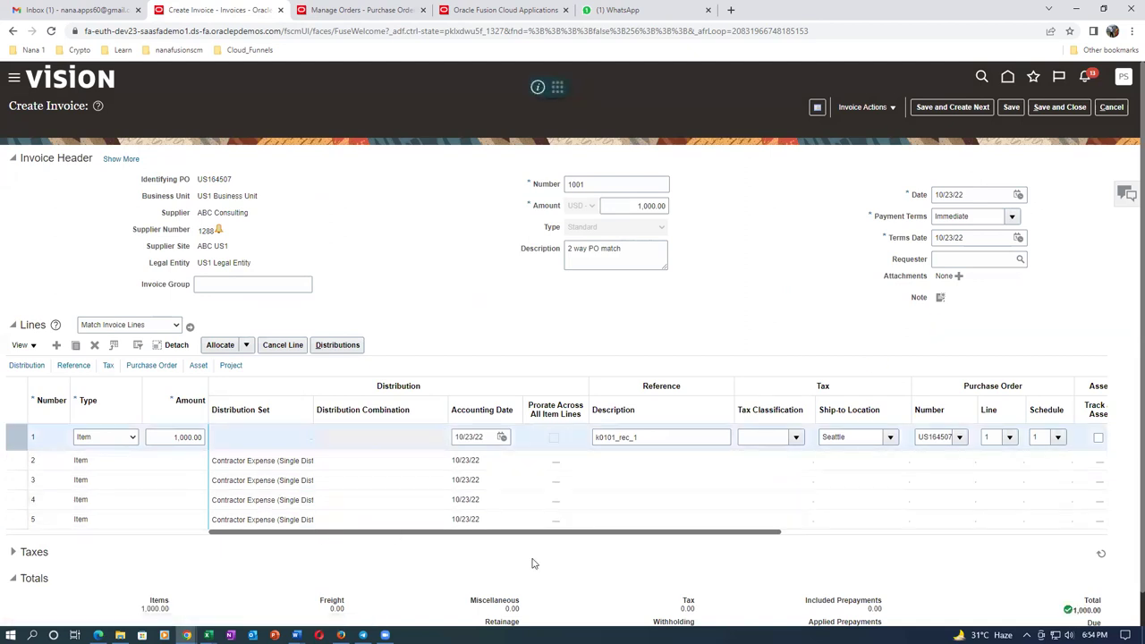
# Review the Lines table columns and save invoice 1001 at 1,000.00.
pyautogui.moveTo(532, 538); pyautogui.dragTo(654, 549)
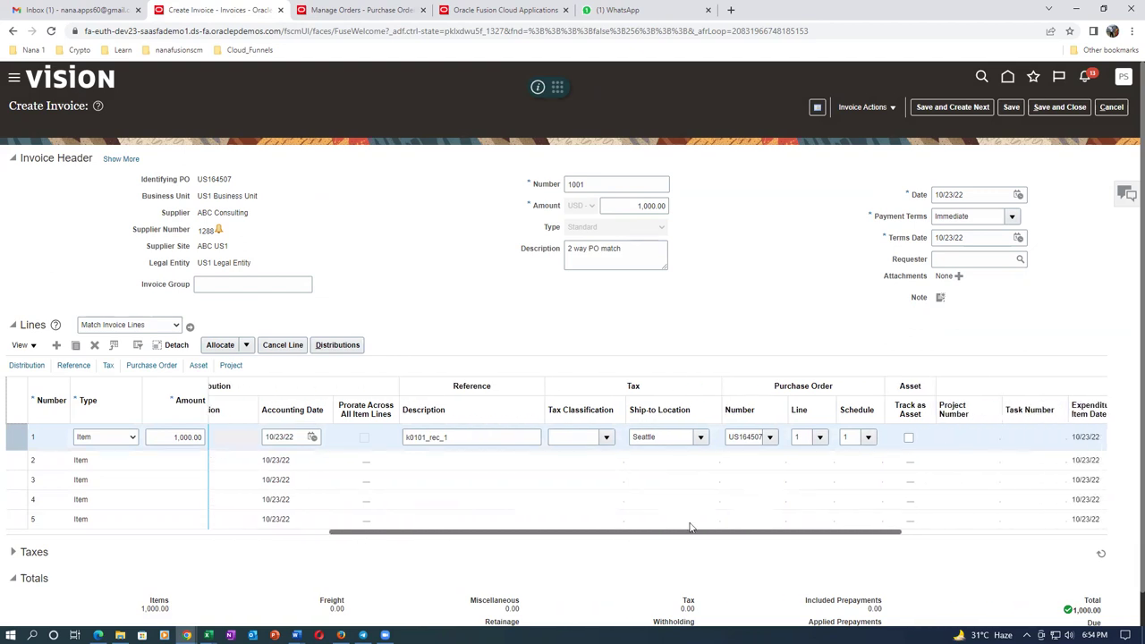
pyautogui.scroll(-1, 1127, 405)
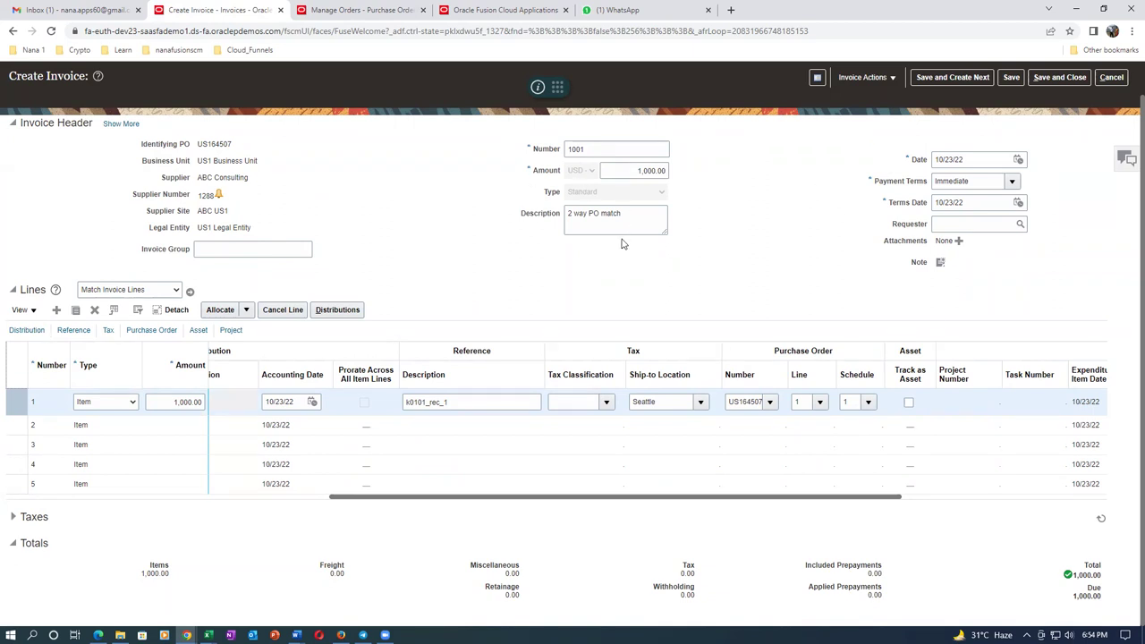
pyautogui.click(1011, 77)
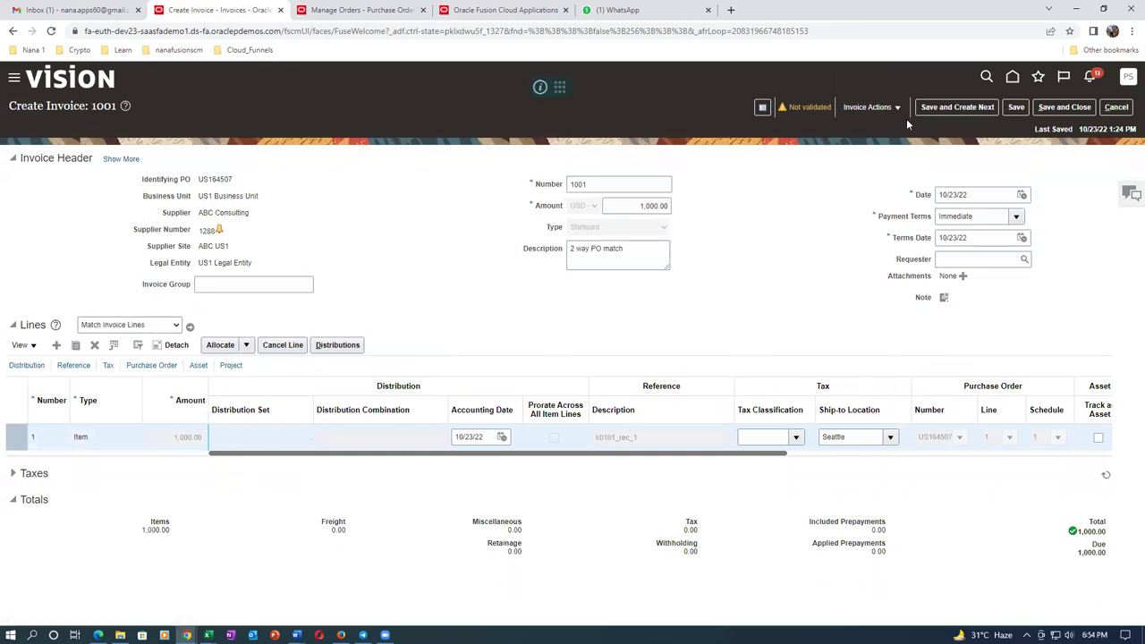
# Validate invoice 1001, then correct its amount to 1,095.00 and save.
pyautogui.click(867, 110)
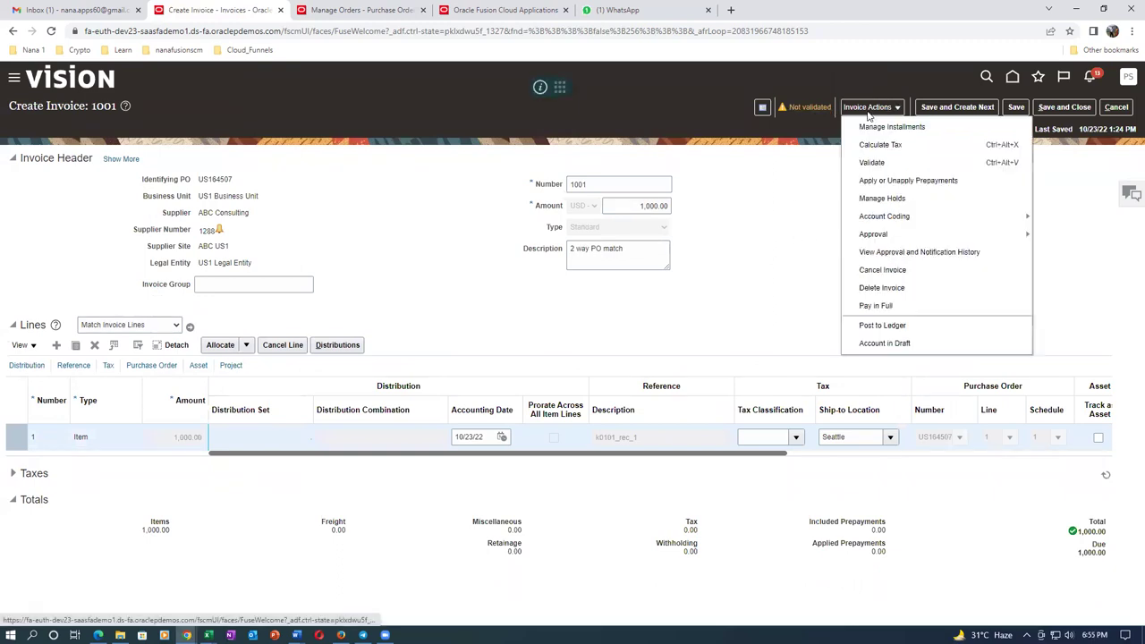
pyautogui.click(871, 162)
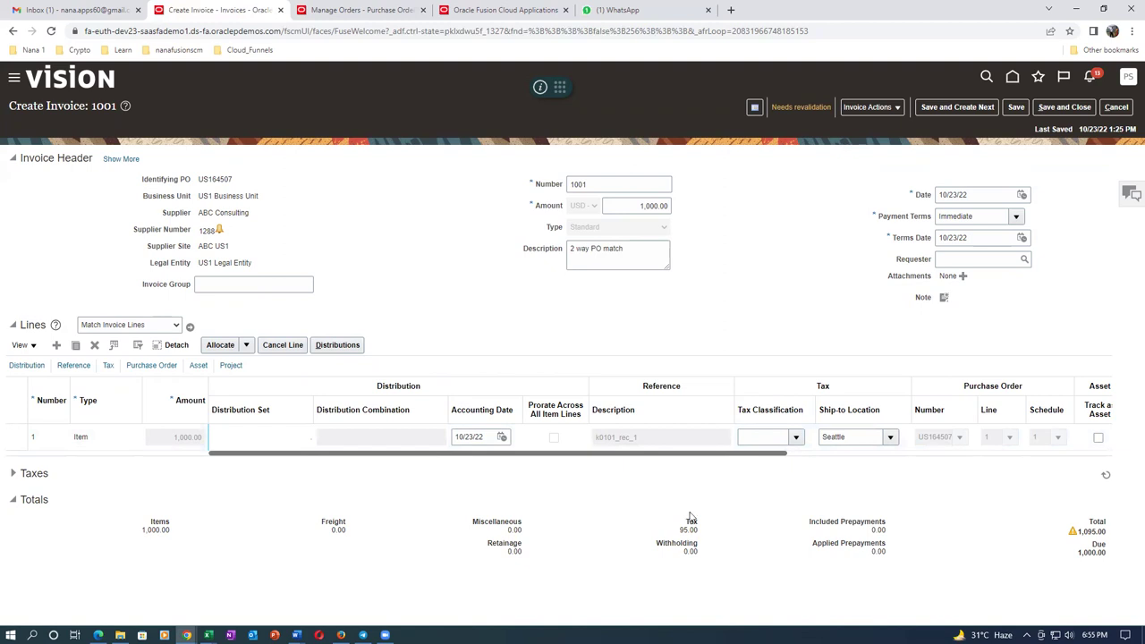
pyautogui.click(652, 206)
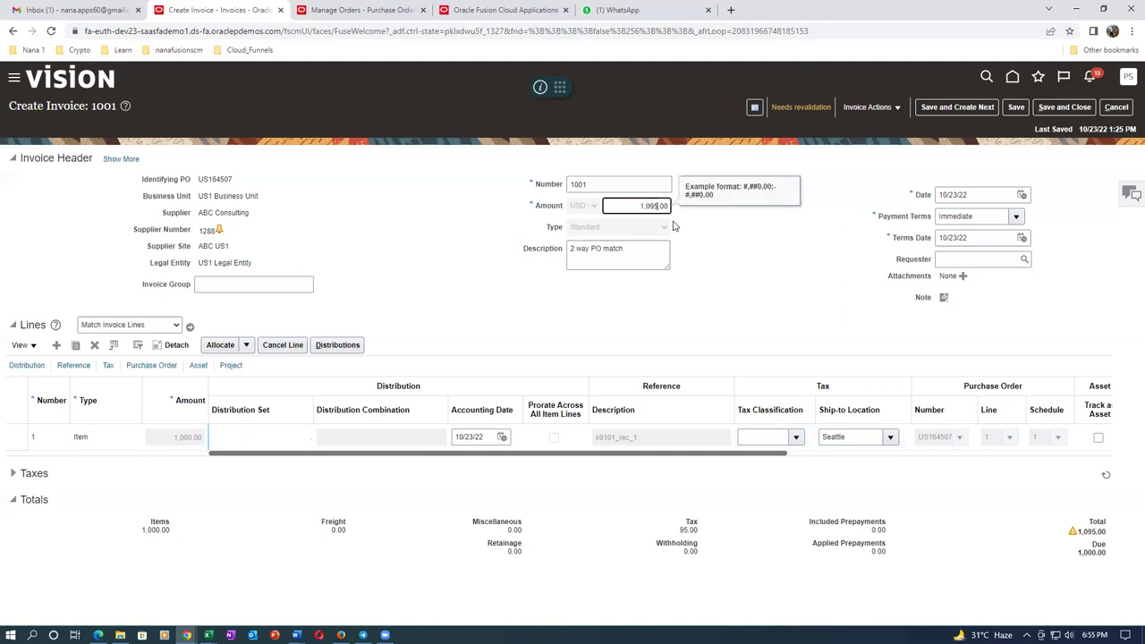
pyautogui.press('Tab')
pyautogui.click(1017, 107)
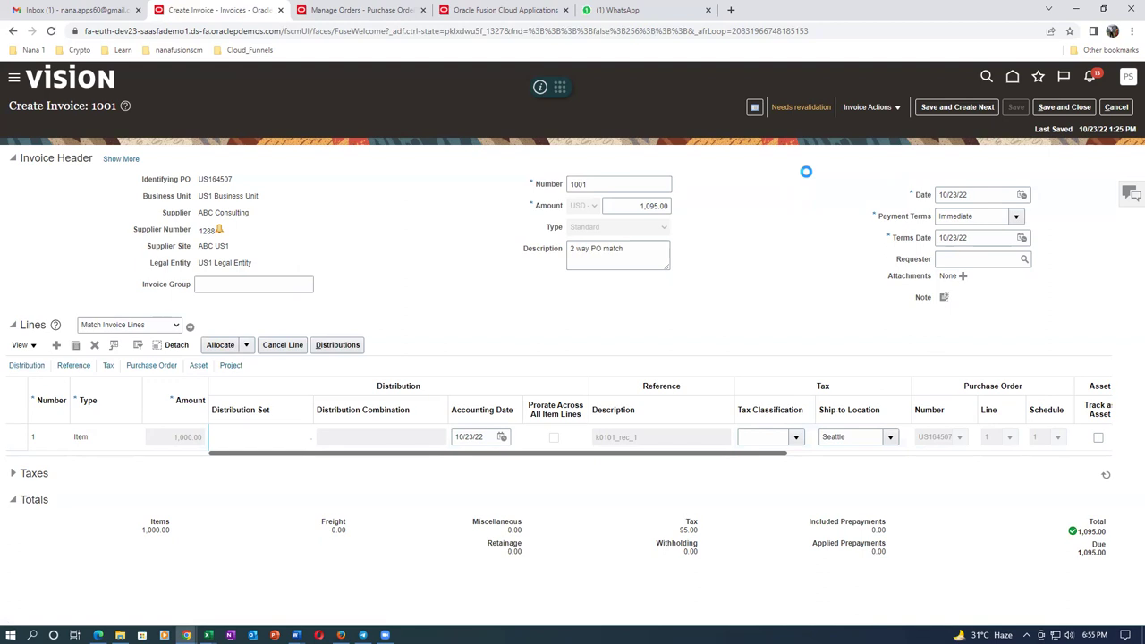
# Check the validation summary, revalidate the invoice, and move to the home page tab.
pyautogui.click(809, 108)
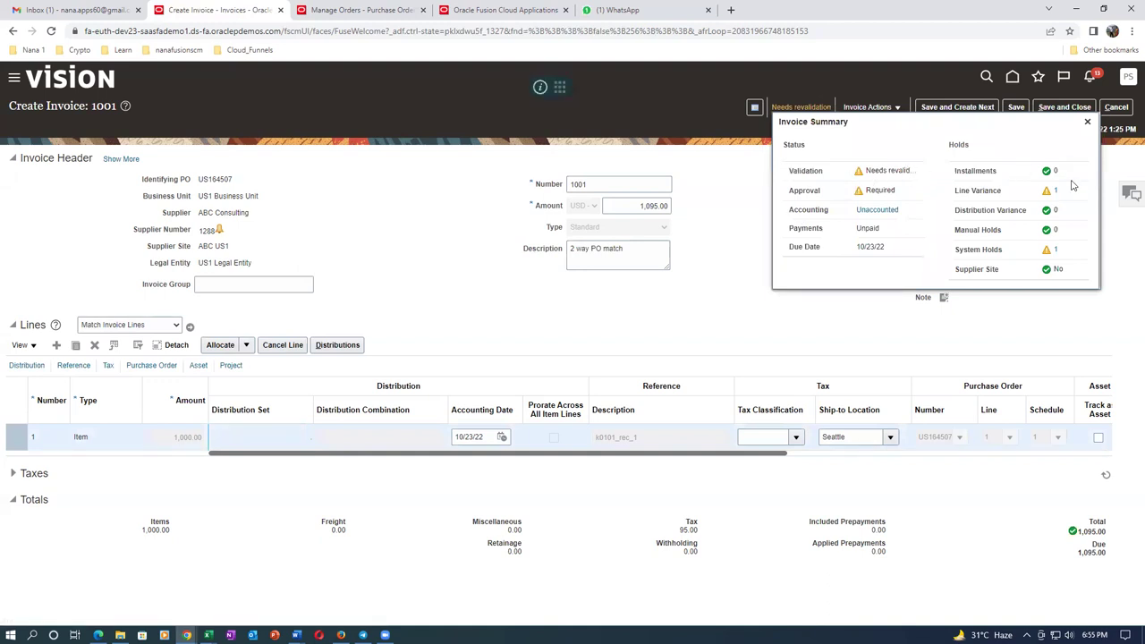
pyautogui.click(1087, 122)
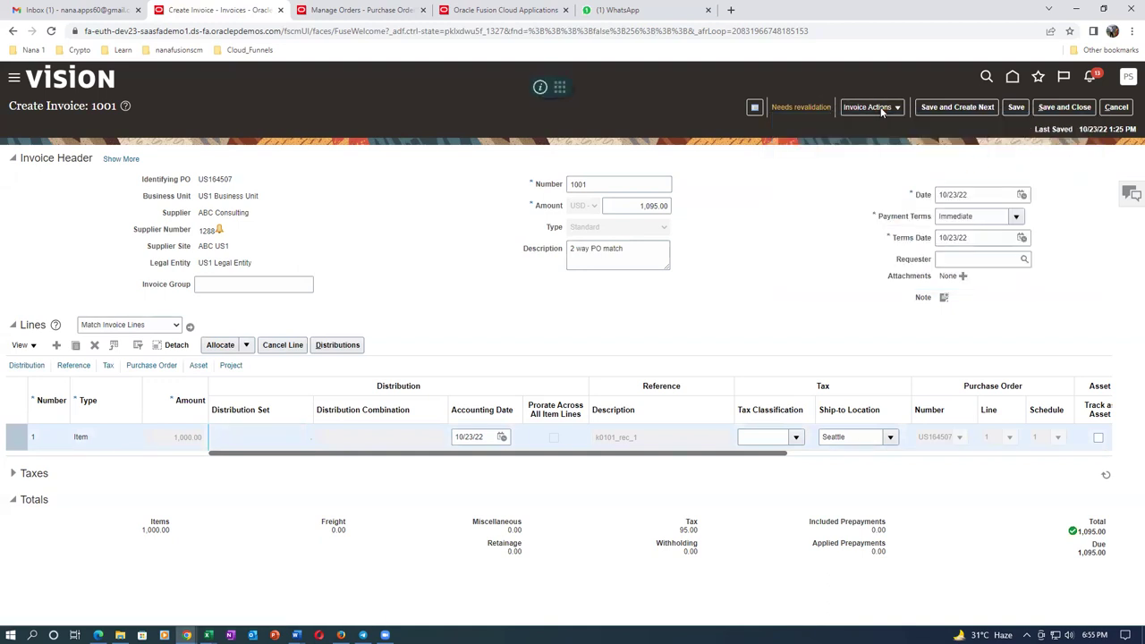
pyautogui.click(881, 109)
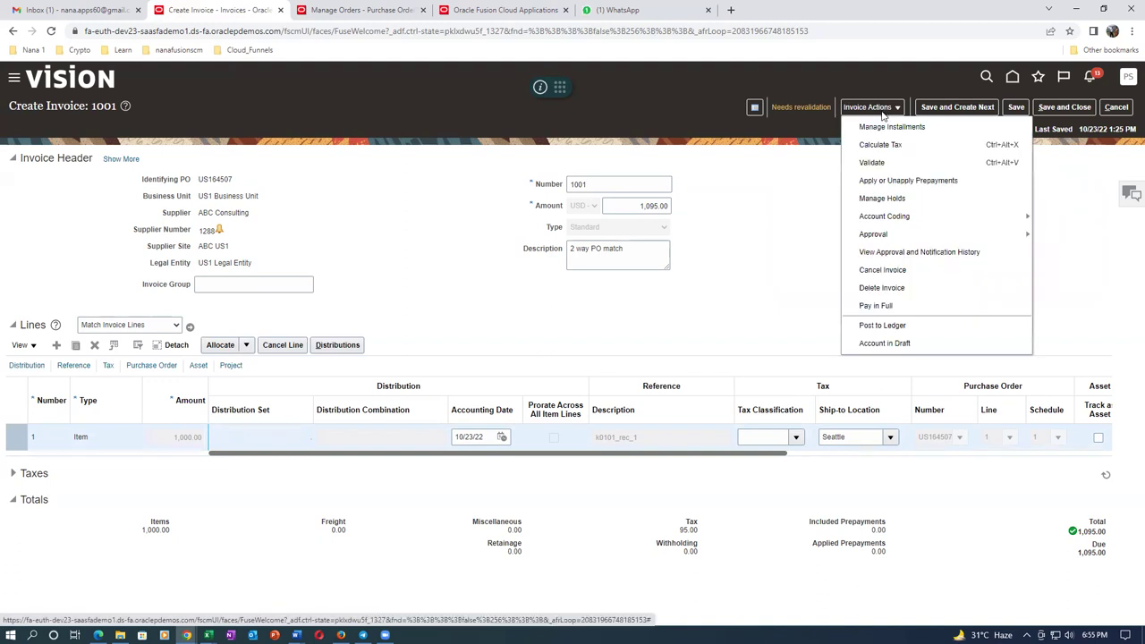
pyautogui.click(890, 164)
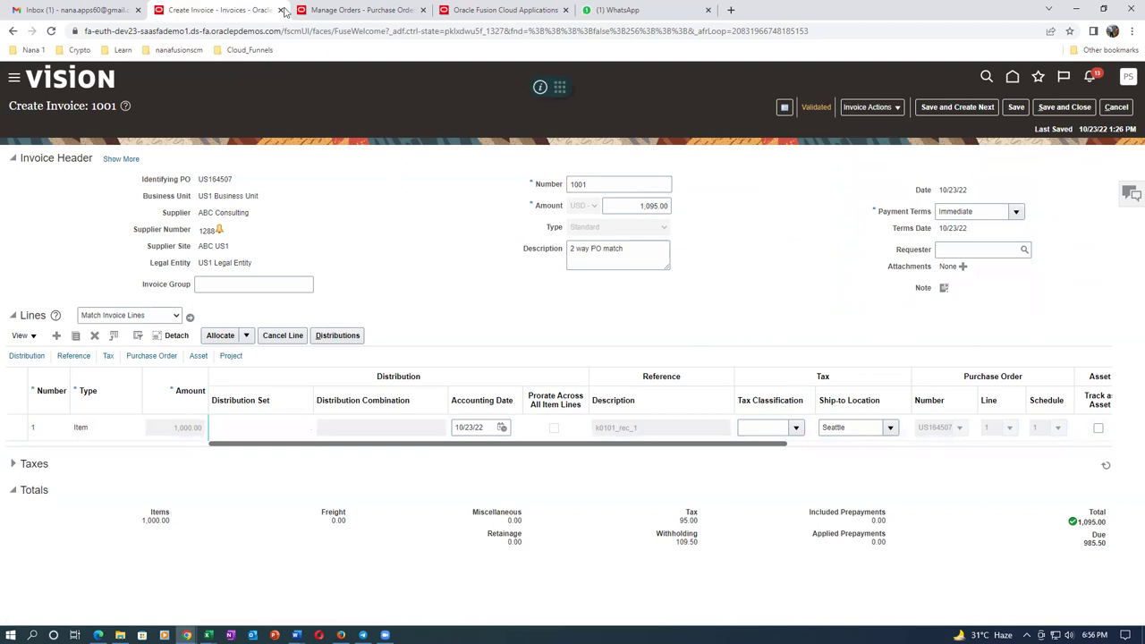
pyautogui.click(483, 11)
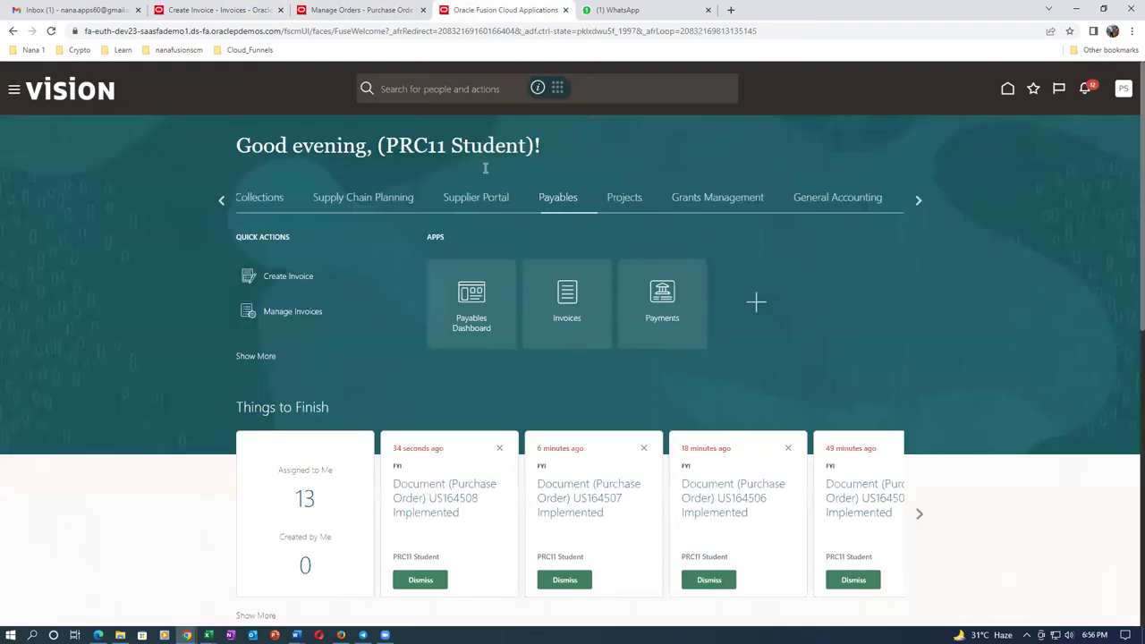
# From INV Overview, open Receive Expected Shipments and search for PO US164508.
pyautogui.click(1033, 89)
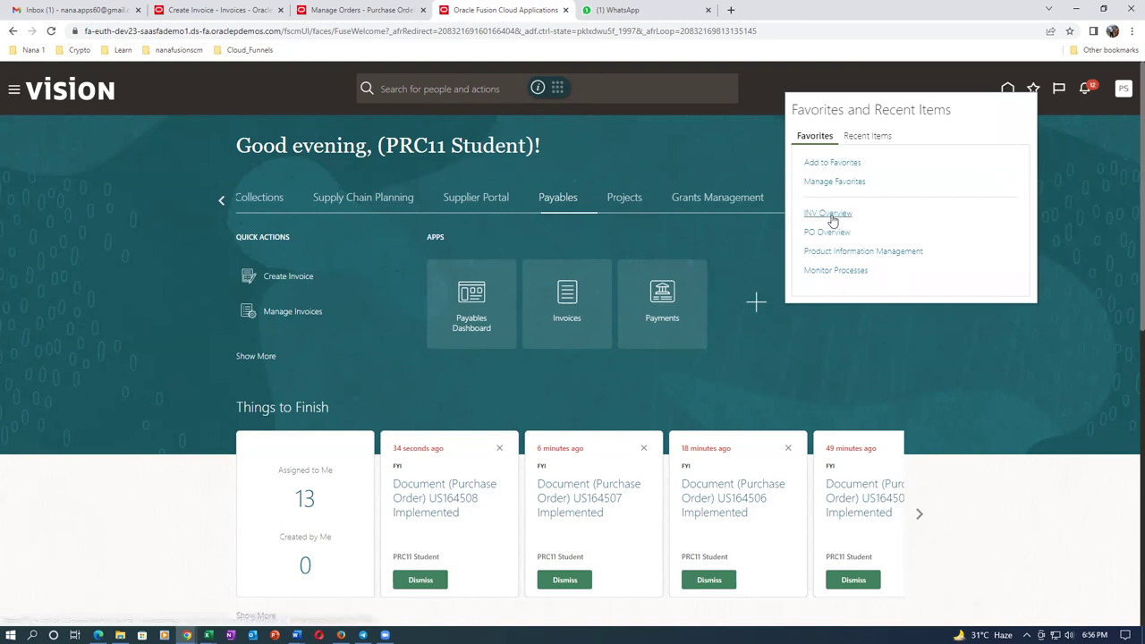
pyautogui.click(833, 215)
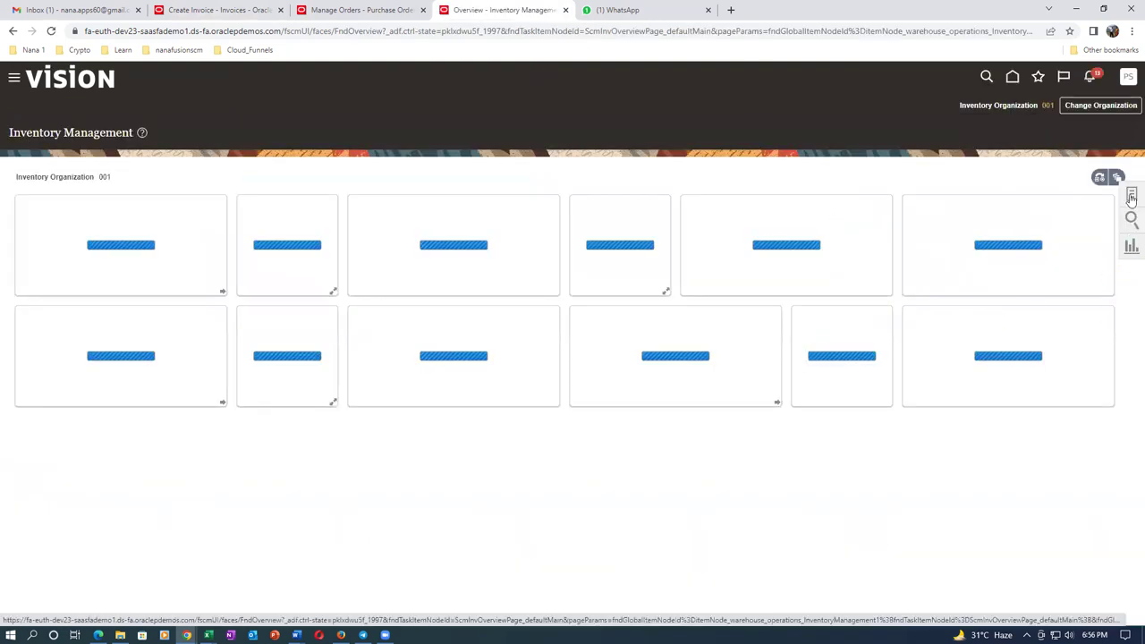
pyautogui.click(1131, 195)
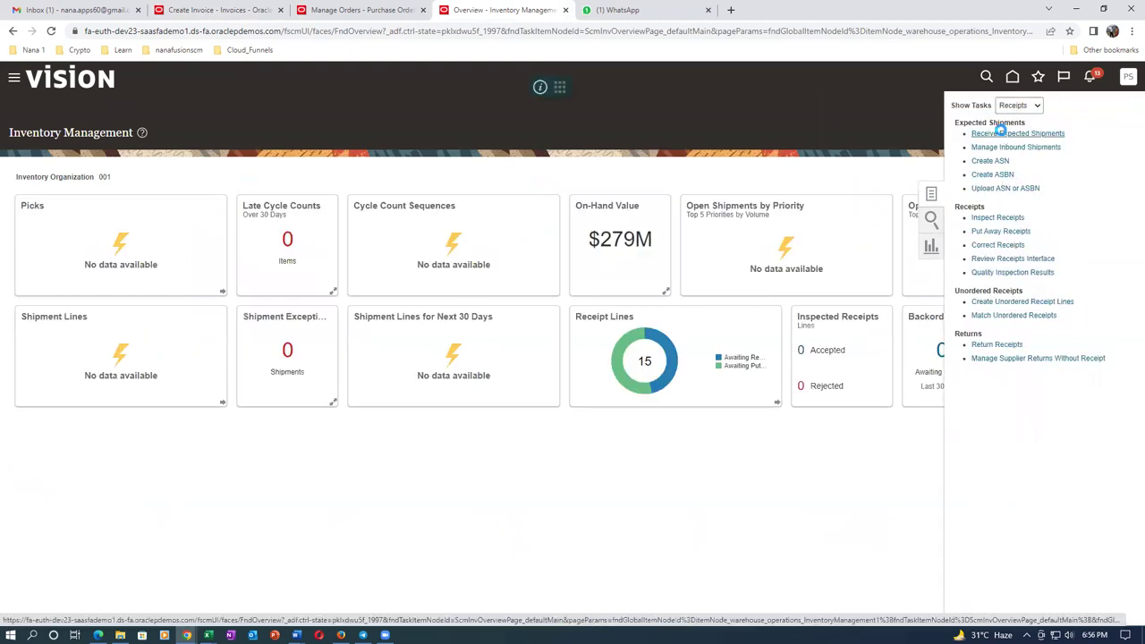
pyautogui.click(1002, 133)
pyautogui.click(291, 207)
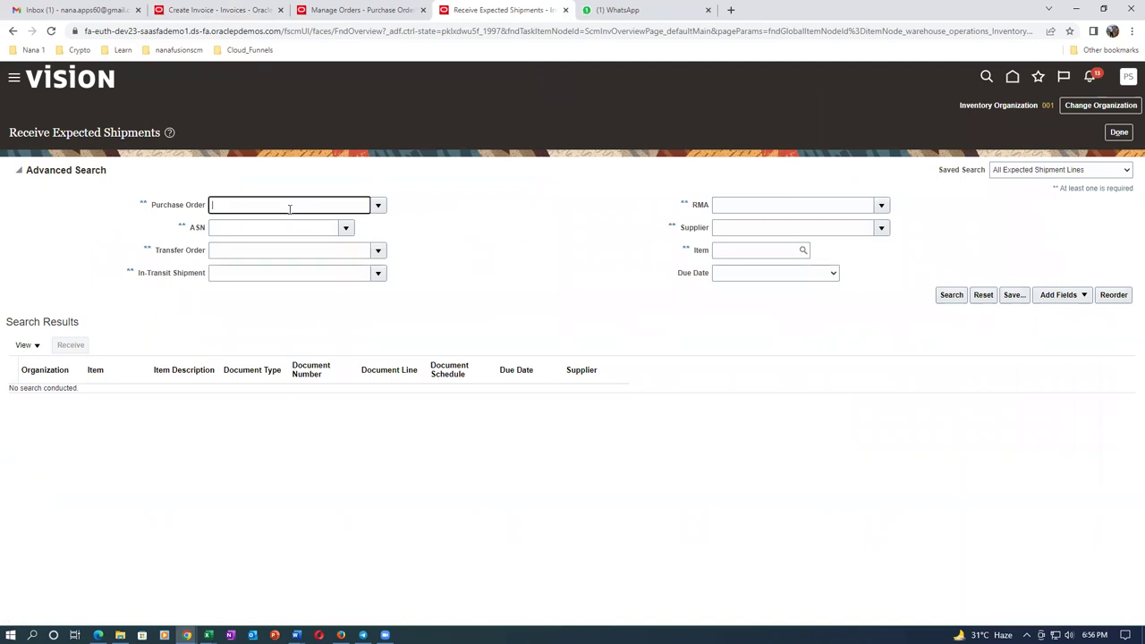
pyautogui.write('US164508')
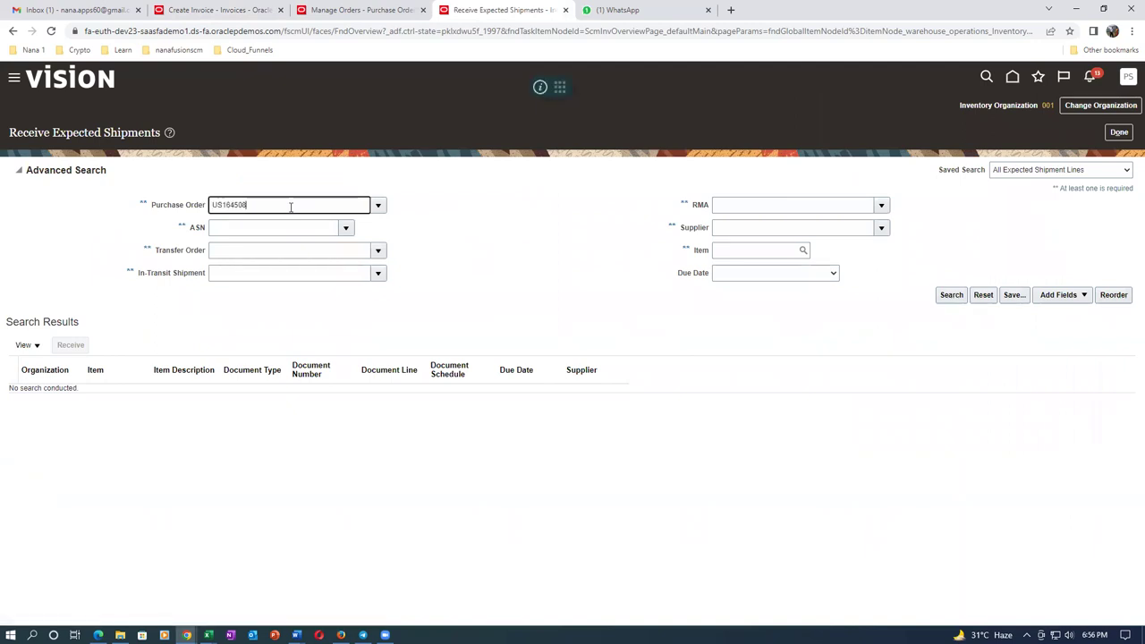
pyautogui.press('Tab')
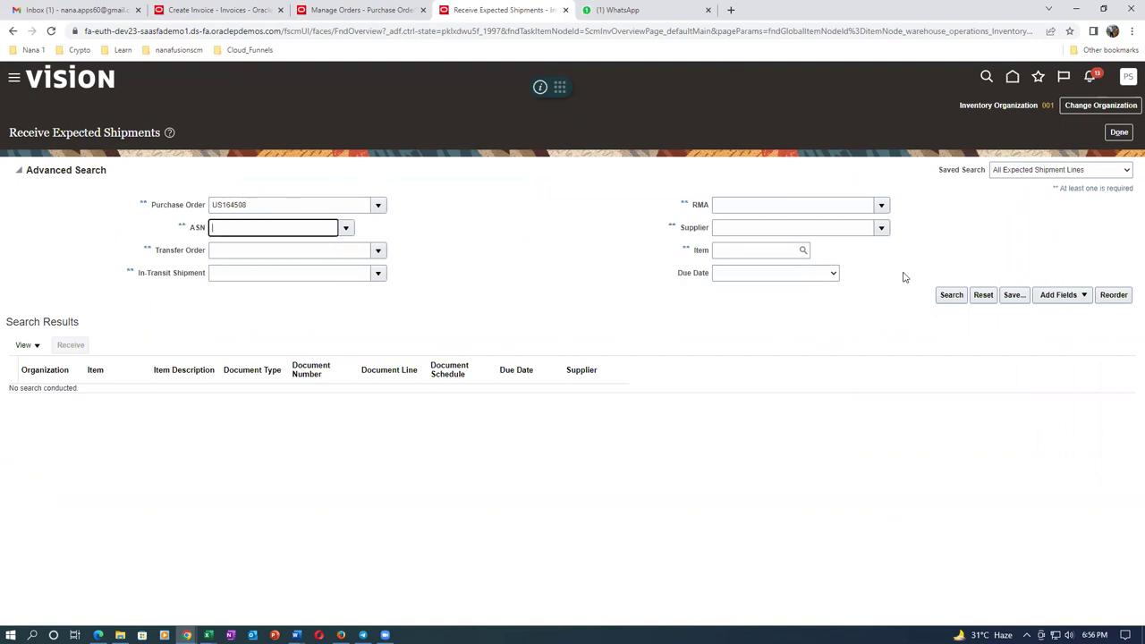
pyautogui.click(946, 296)
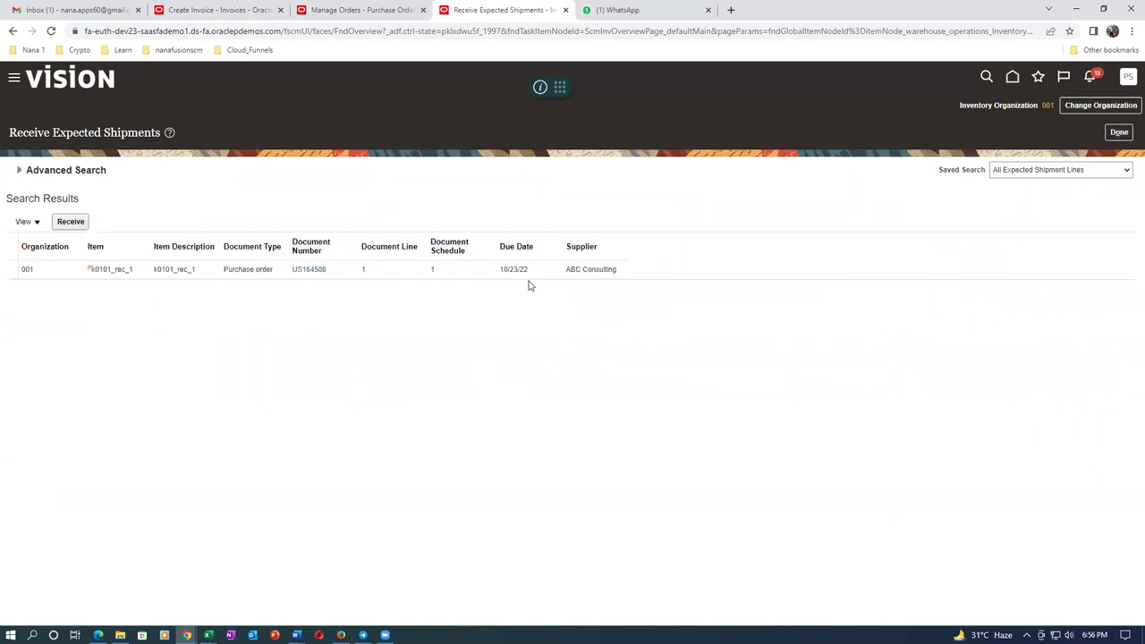
# Receive 30 Ea on the US164508 line, creating receipt 52162, then return to invoice 1001.
pyautogui.click(16, 271)
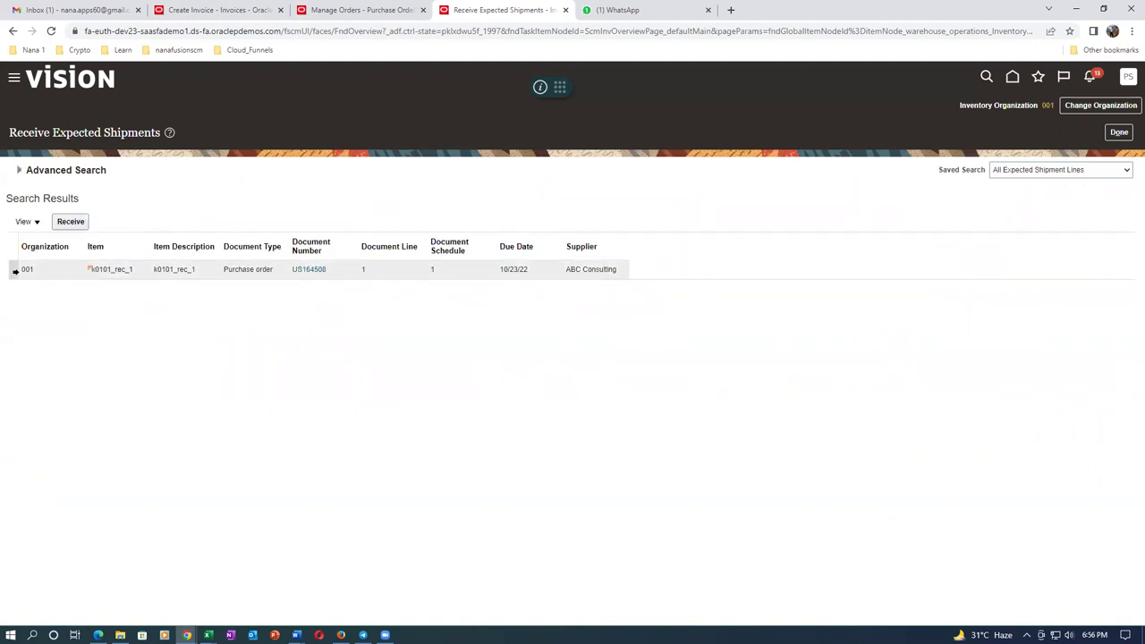
pyautogui.click(75, 225)
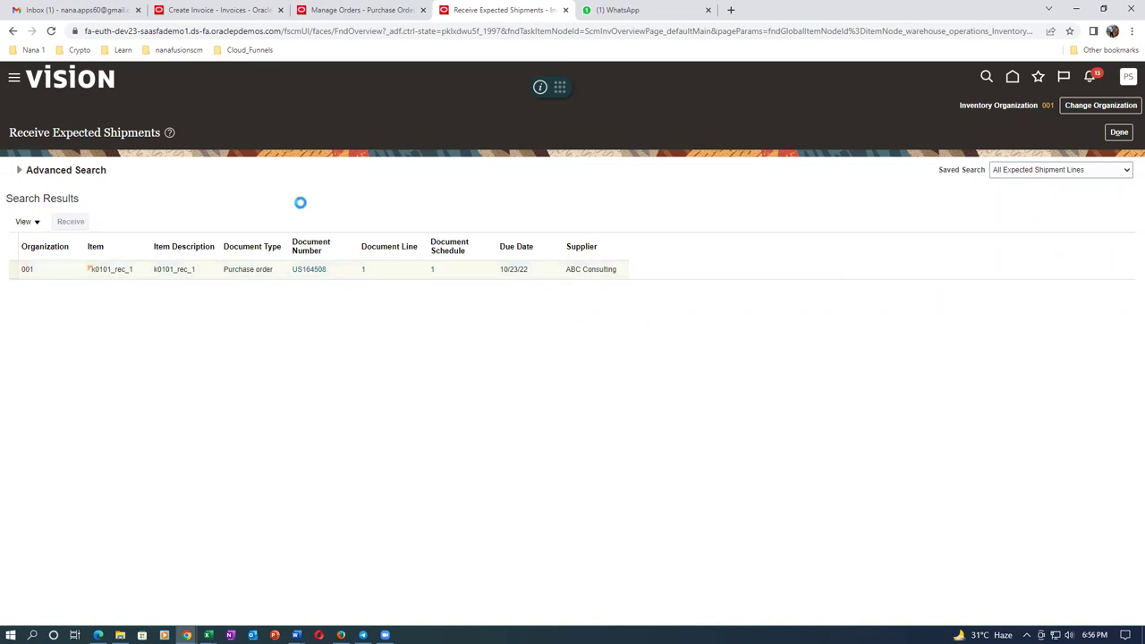
pyautogui.click(279, 229)
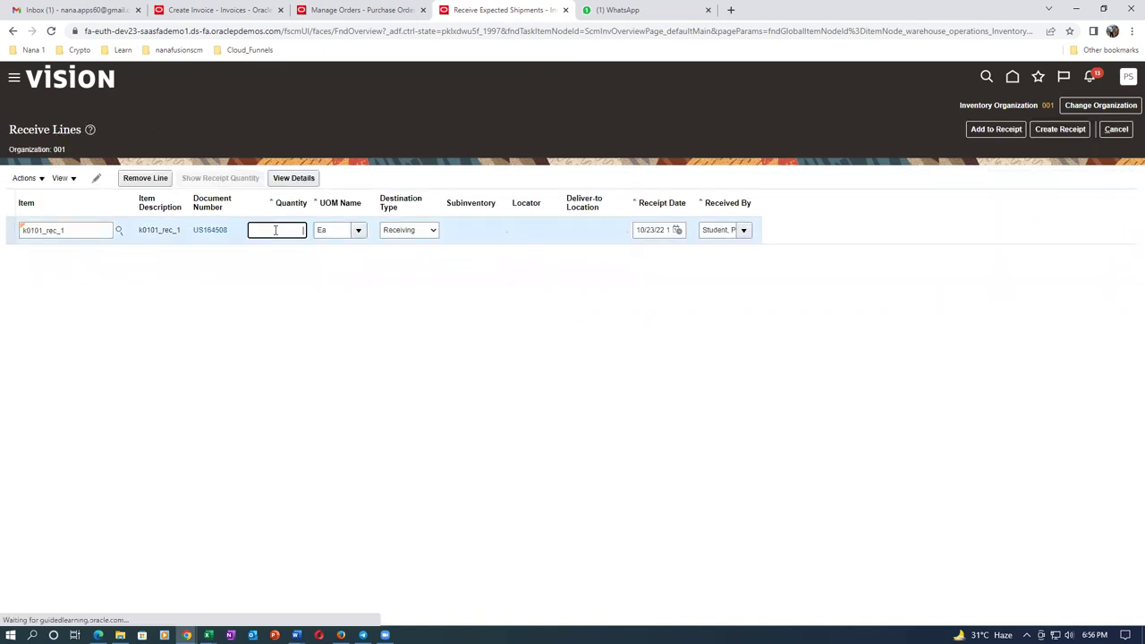
pyautogui.write('30')
pyautogui.press('Tab')
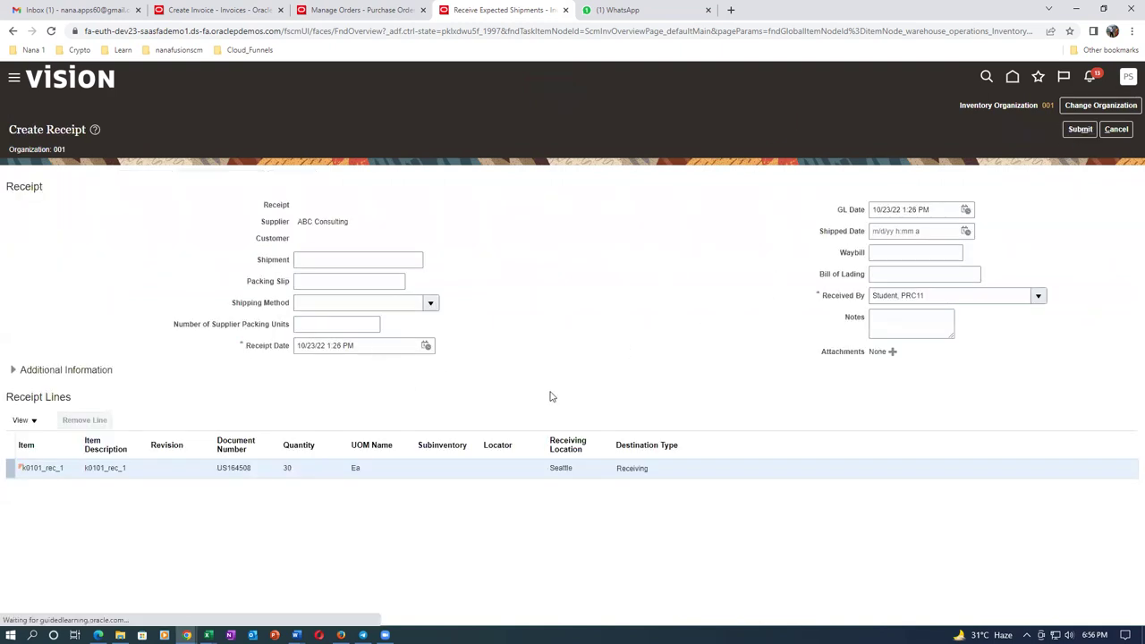
pyautogui.click(1079, 131)
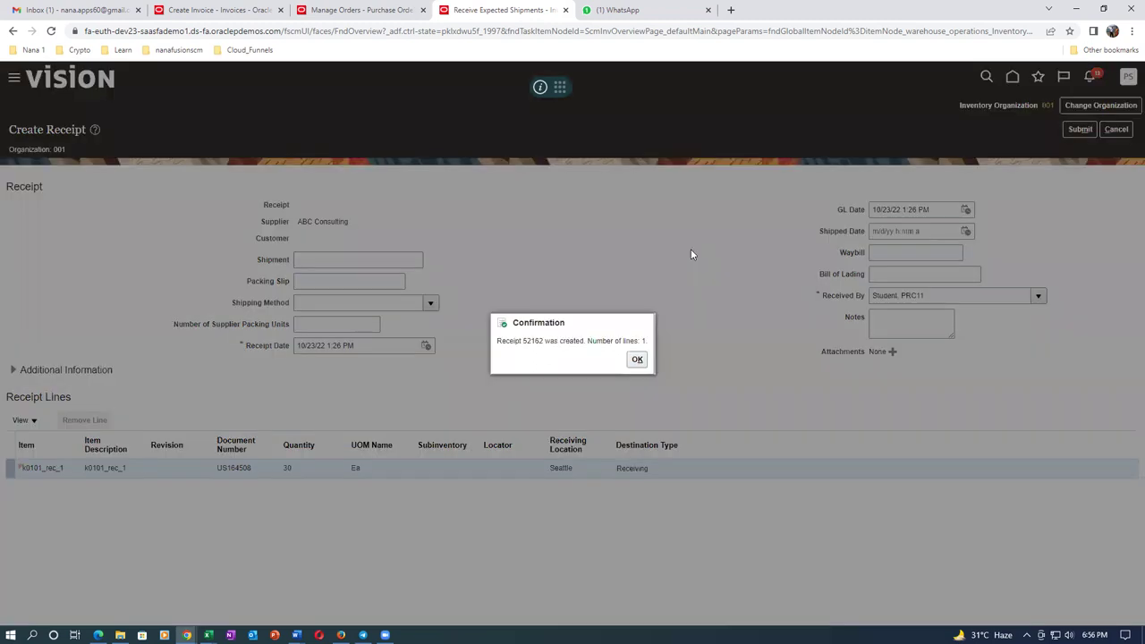
pyautogui.click(637, 360)
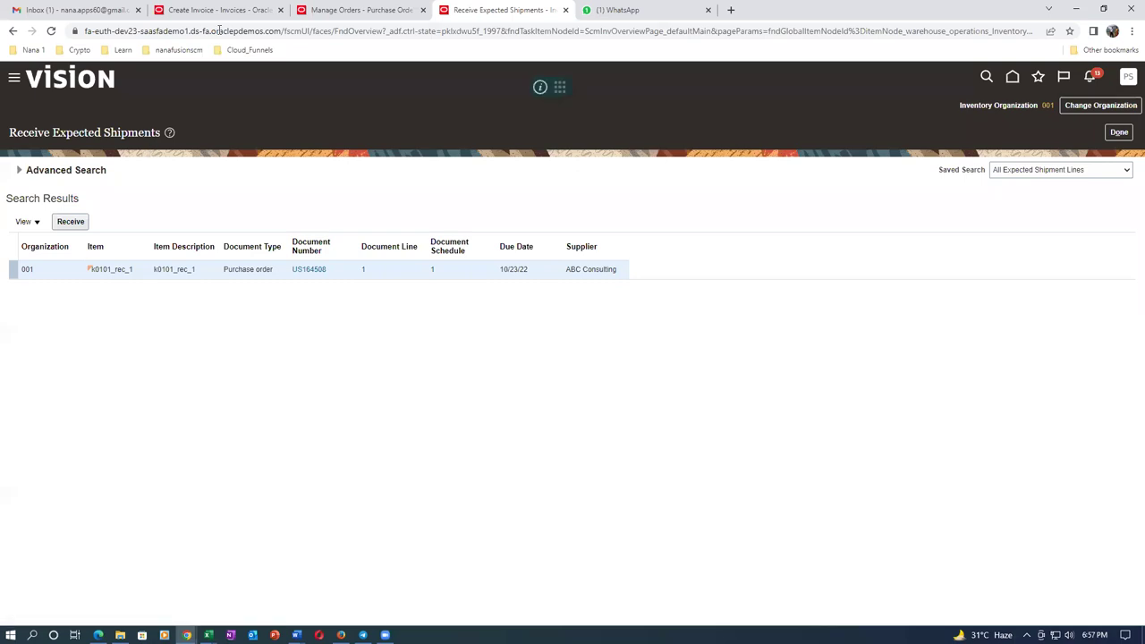
pyautogui.click(213, 10)
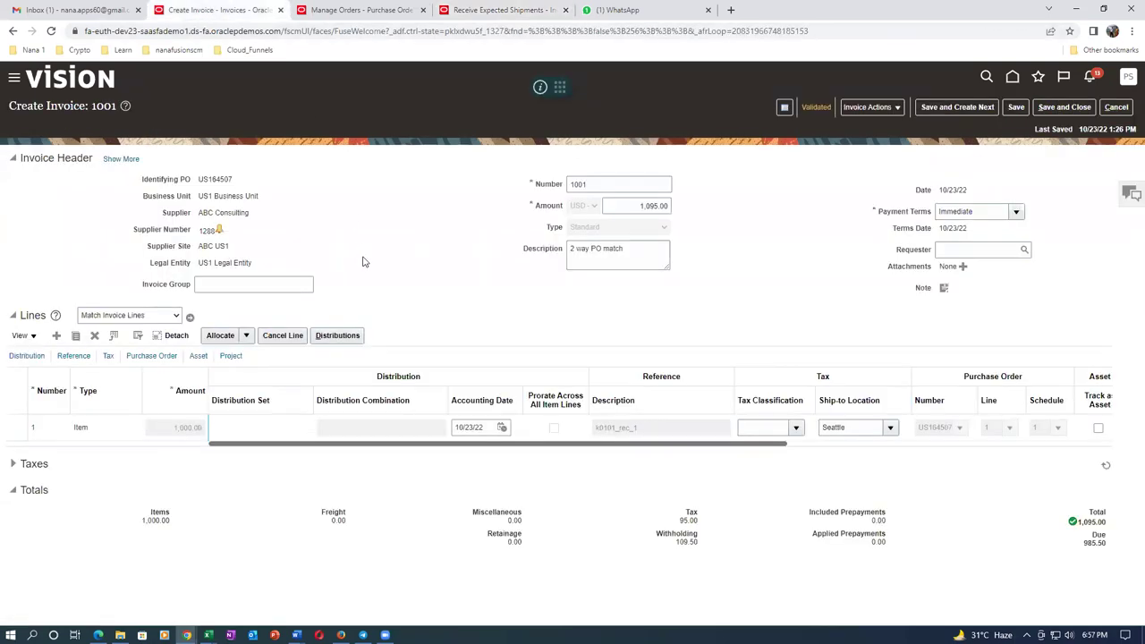
# Save and close invoice 1001 and start a new invoice for PO US164508.
pyautogui.click(1068, 109)
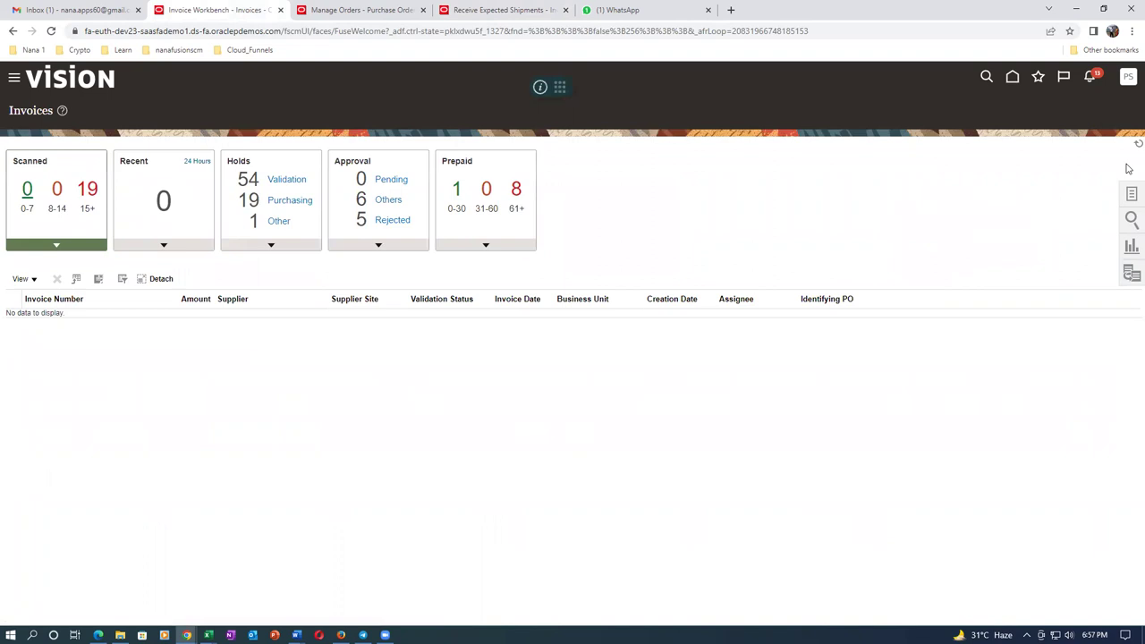
pyautogui.click(1131, 194)
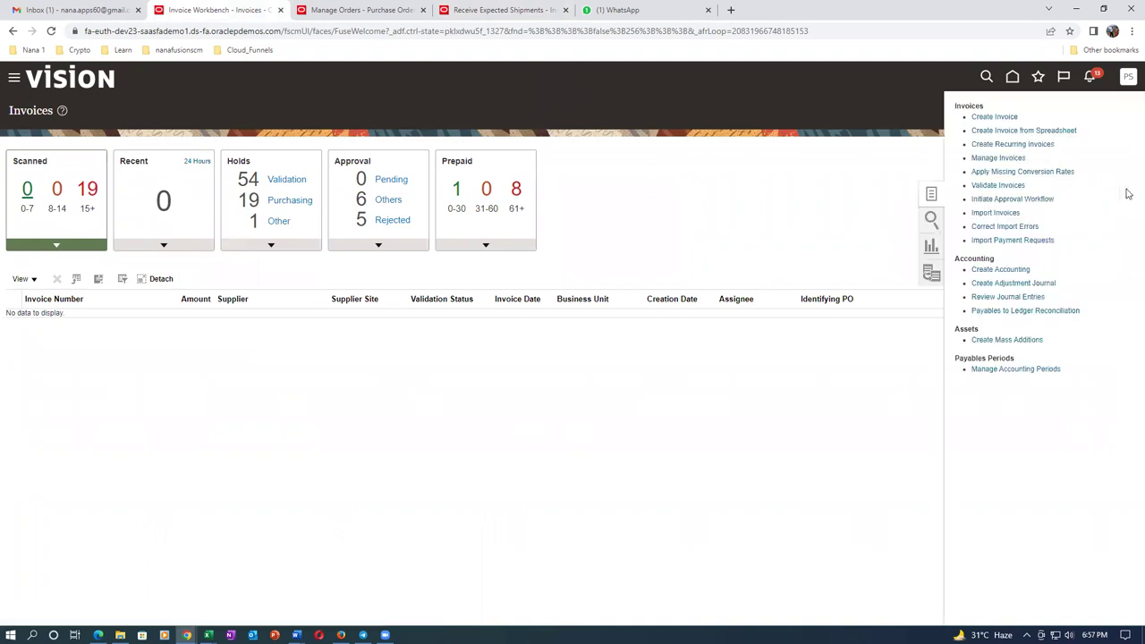
pyautogui.click(993, 117)
pyautogui.click(266, 185)
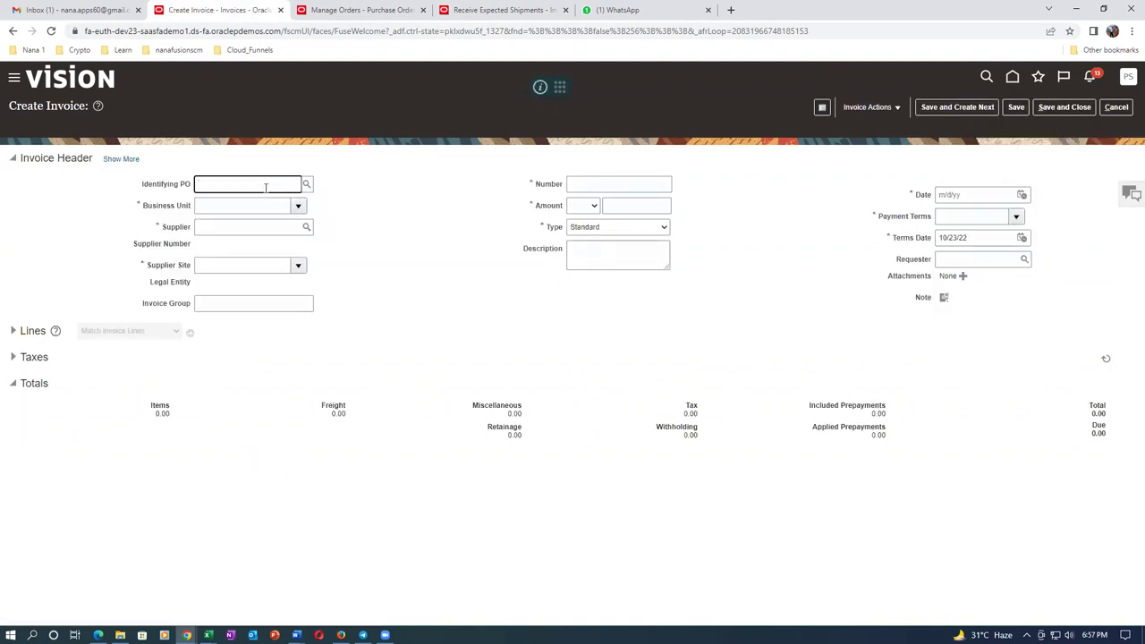
pyautogui.write('US164508')
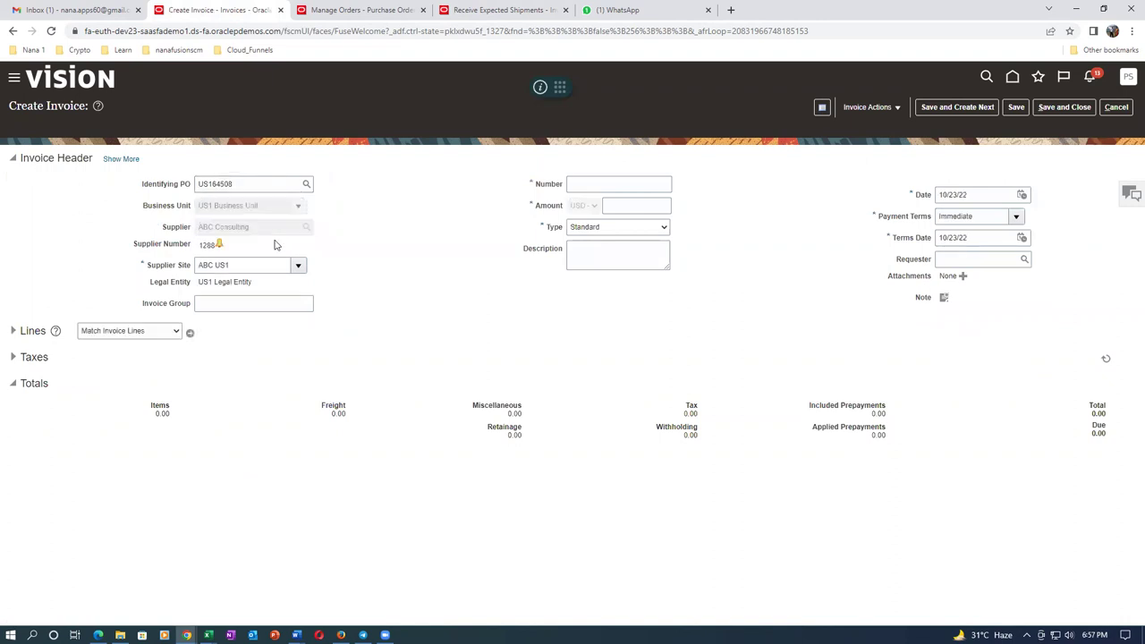
# Enter invoice number 1002 with amount 500.00 and stage receipt 52162's line for matching.
pyautogui.click(635, 184)
pyautogui.write('1002')
pyautogui.press('Tab')
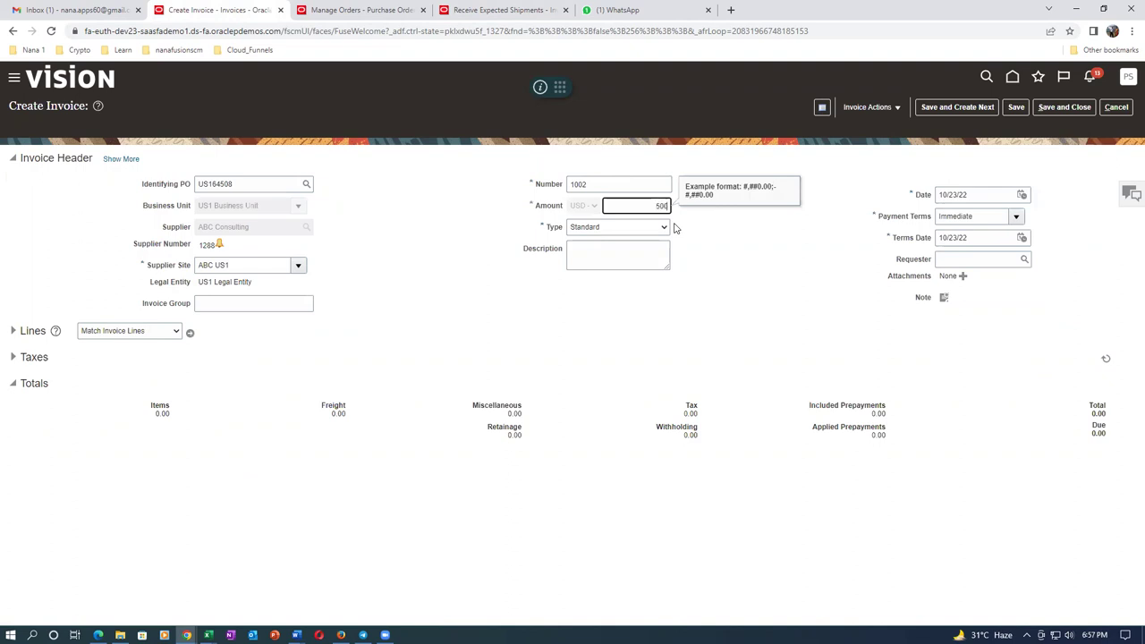
pyautogui.press('Tab')
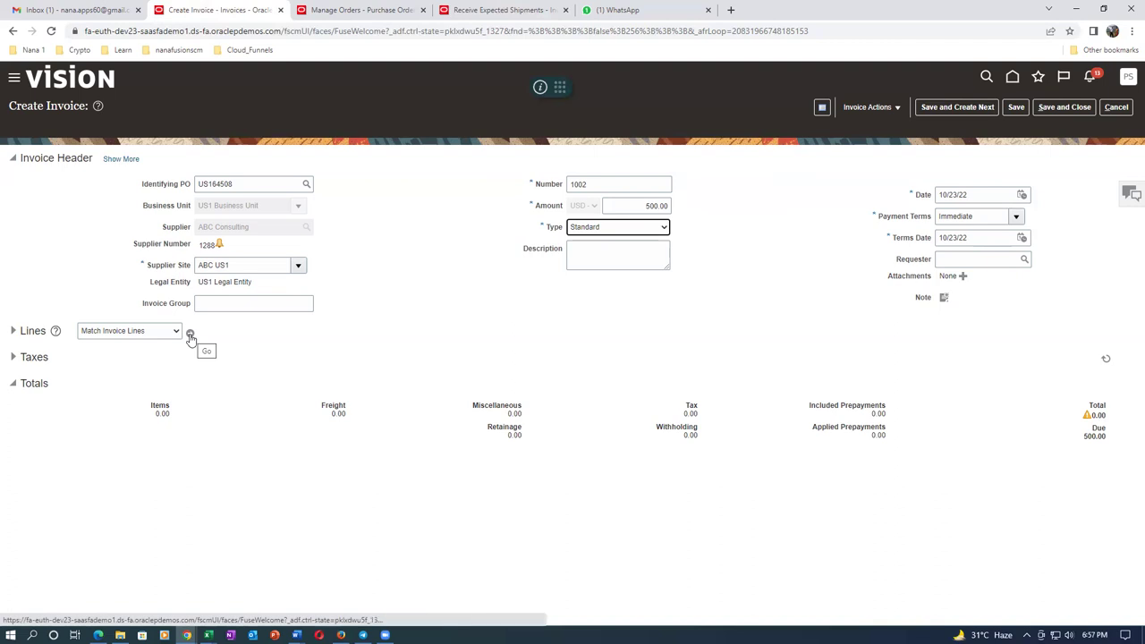
pyautogui.click(190, 337)
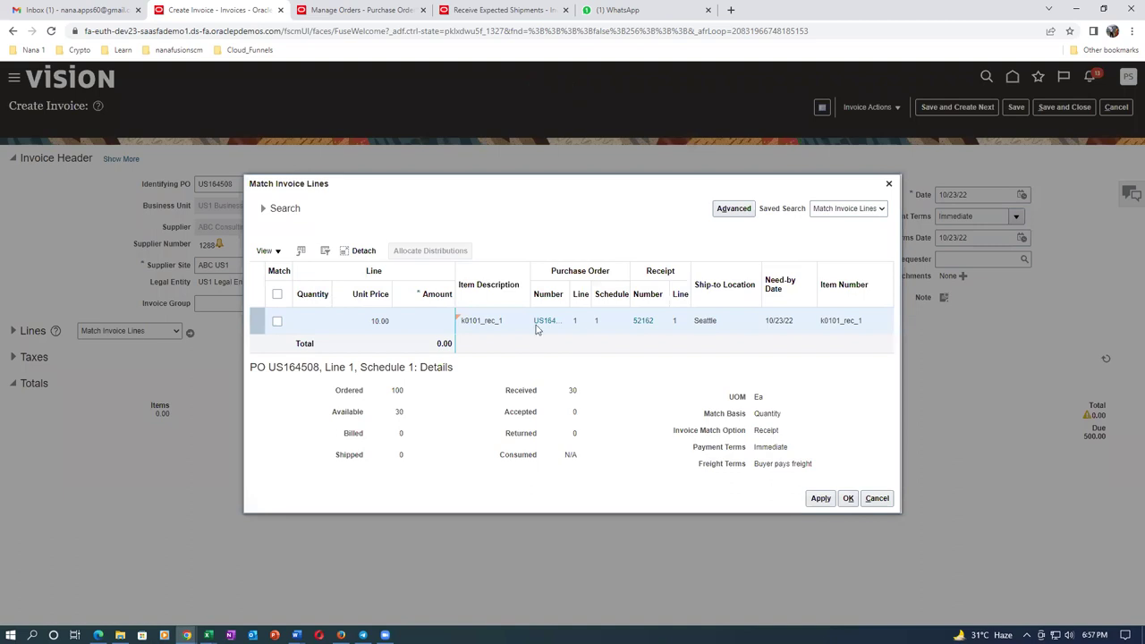
pyautogui.click(277, 322)
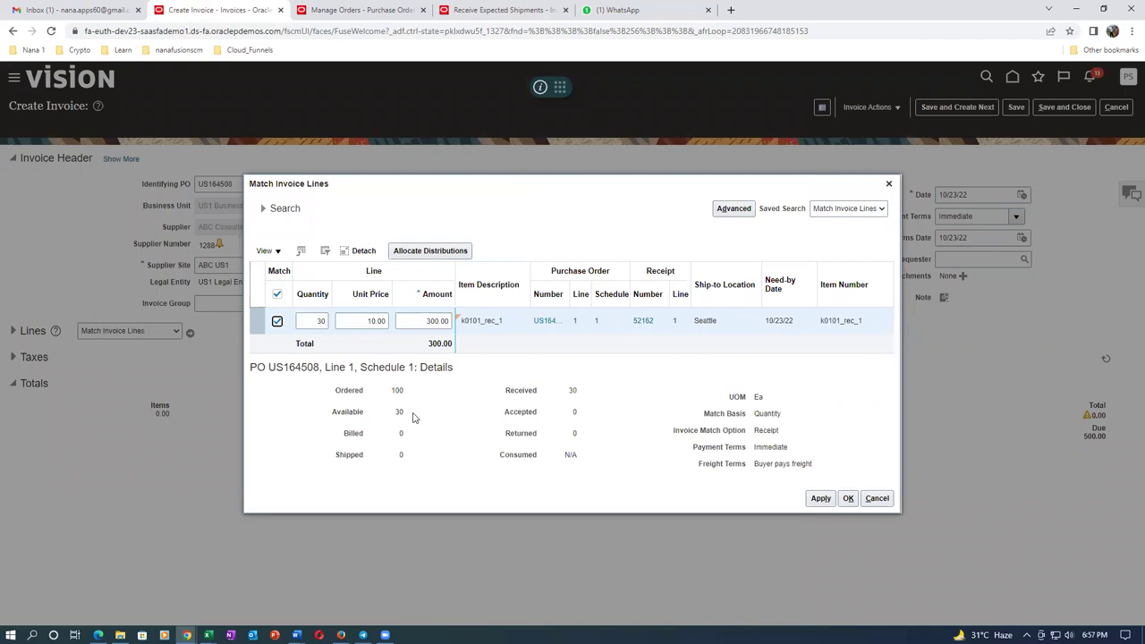
# Change the matched quantity to 50 and accept the match despite the overbill warning.
pyautogui.doubleClick(319, 322)
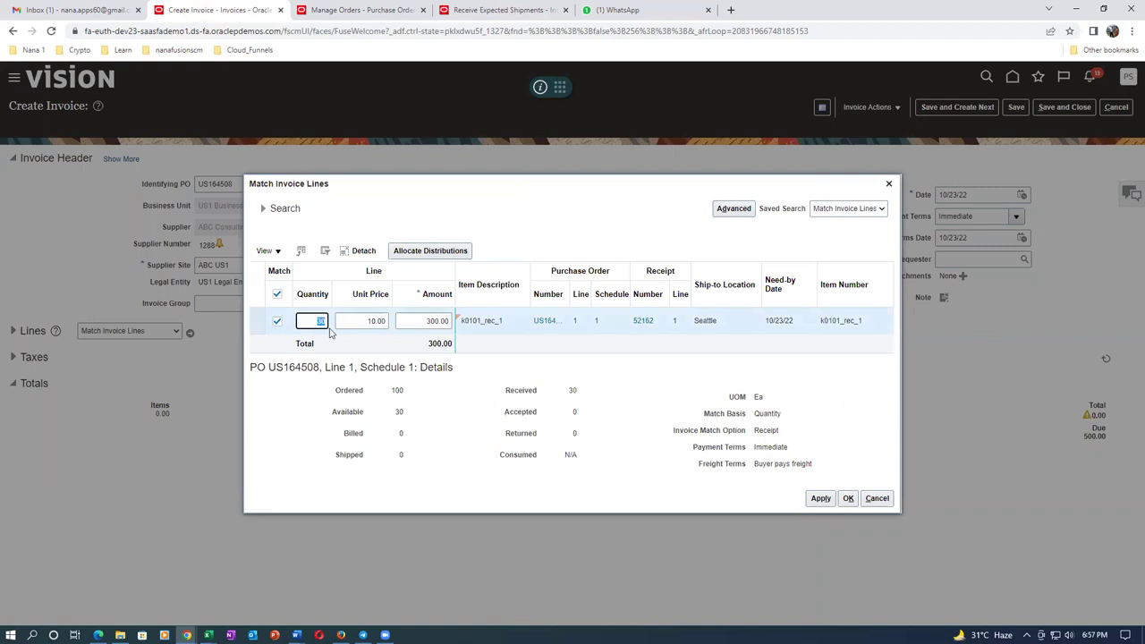
pyautogui.write('50')
pyautogui.press('Tab')
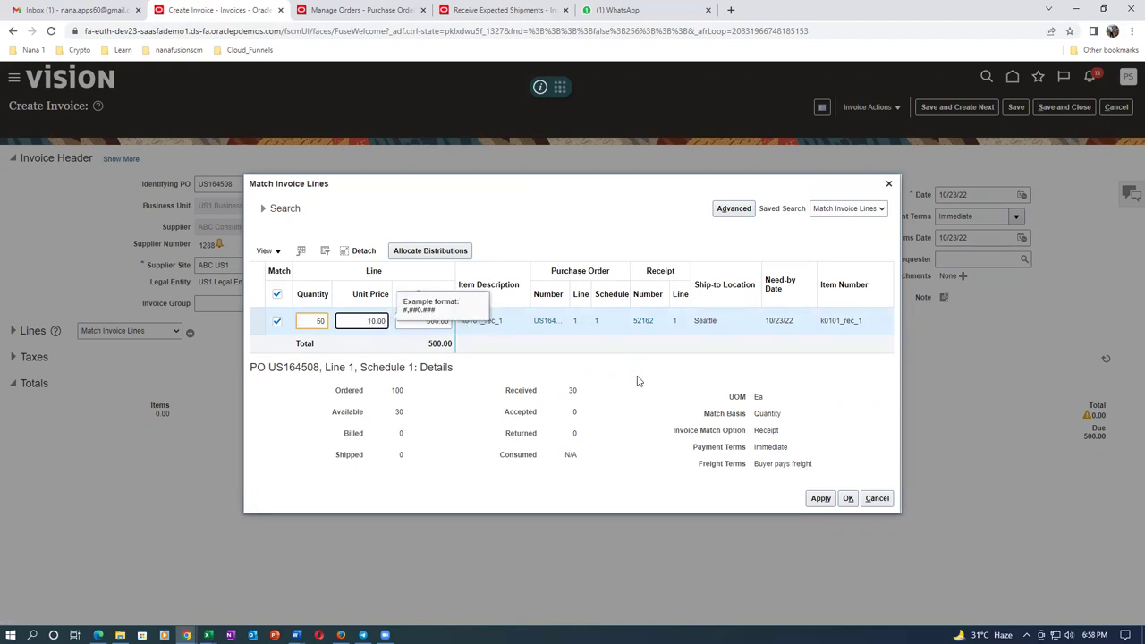
pyautogui.click(319, 320)
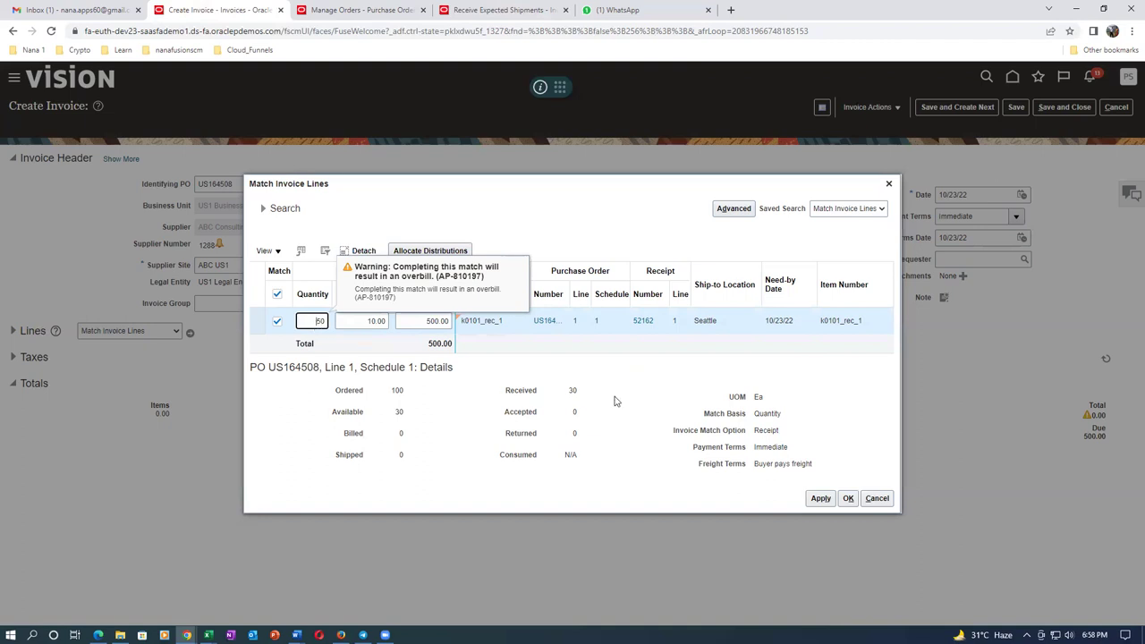
pyautogui.click(819, 505)
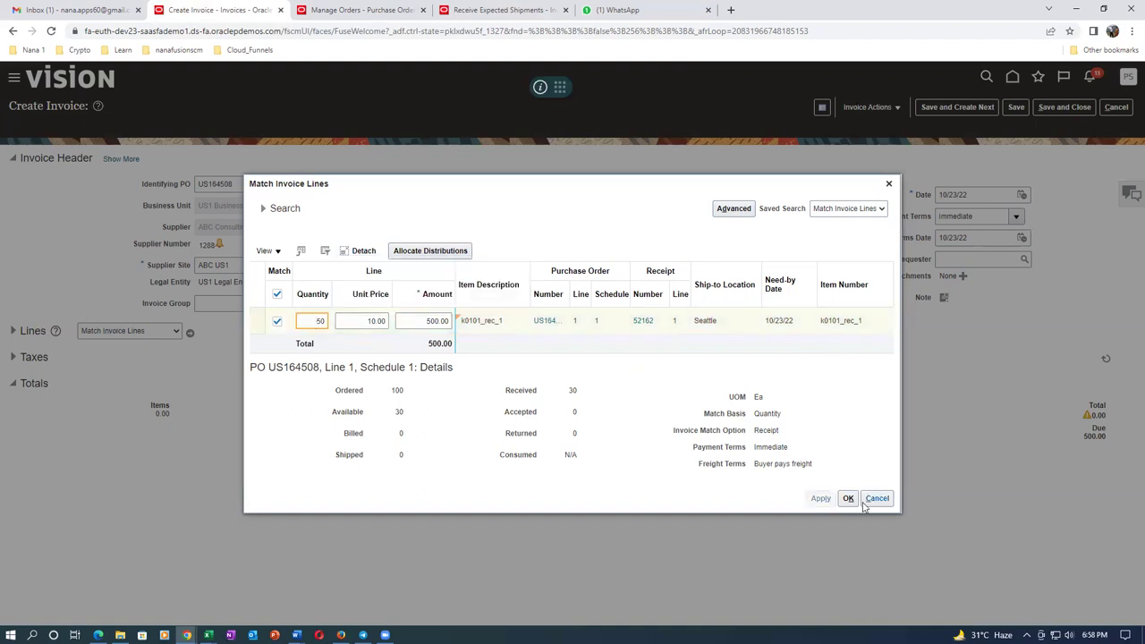
pyautogui.click(848, 498)
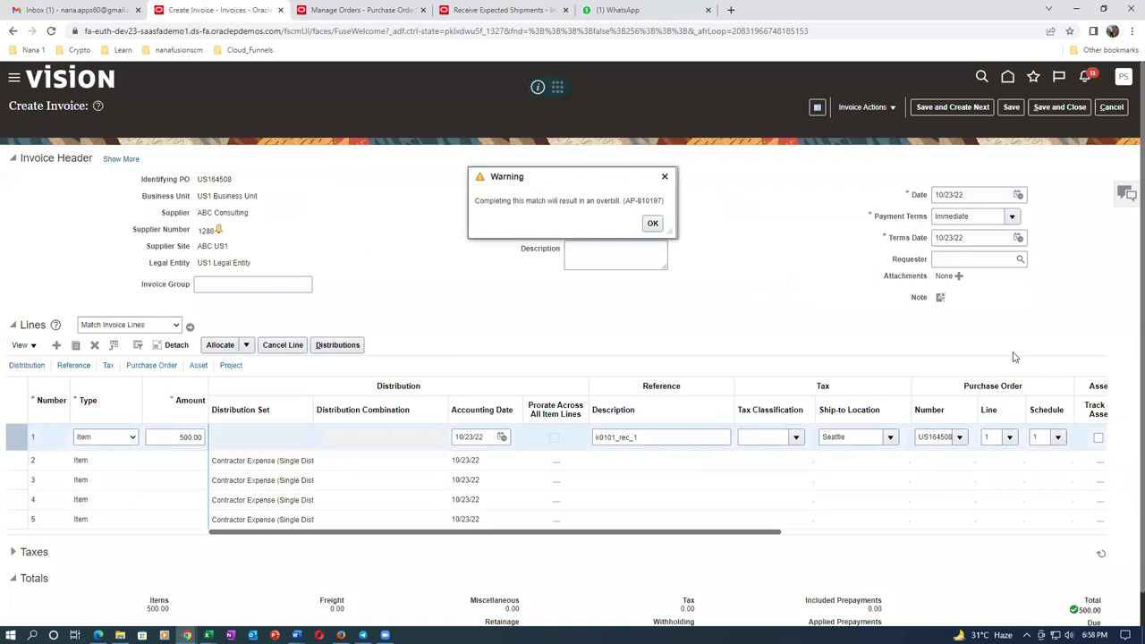
# Acknowledge the overbill warning and save invoice 1002.
pyautogui.moveTo(483, 202); pyautogui.dragTo(652, 231)
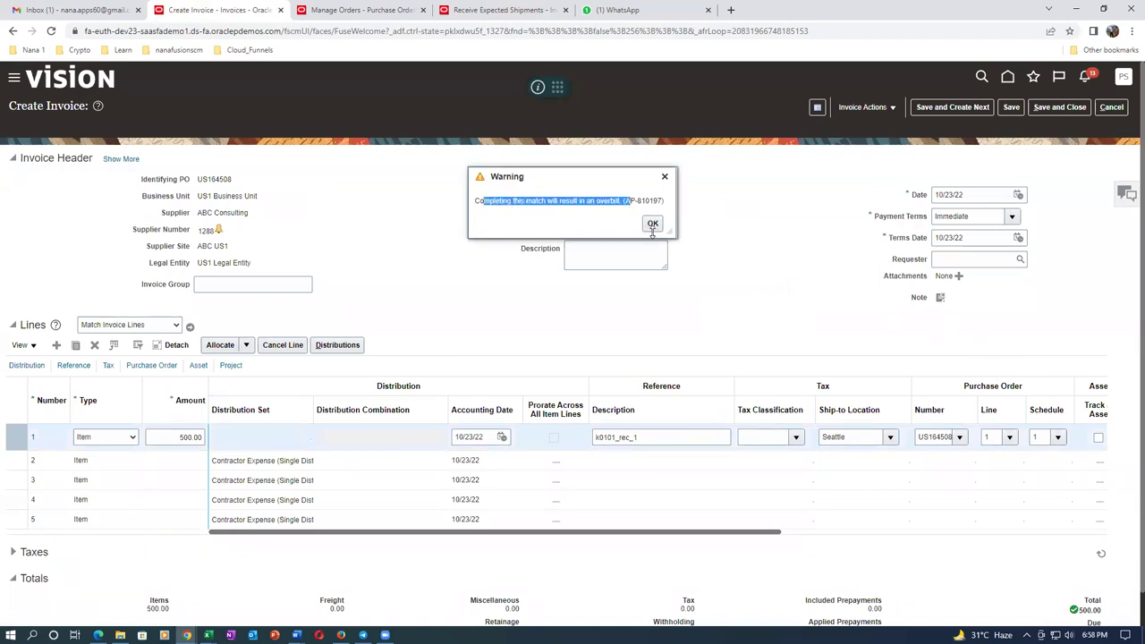
pyautogui.click(652, 225)
pyautogui.click(1010, 106)
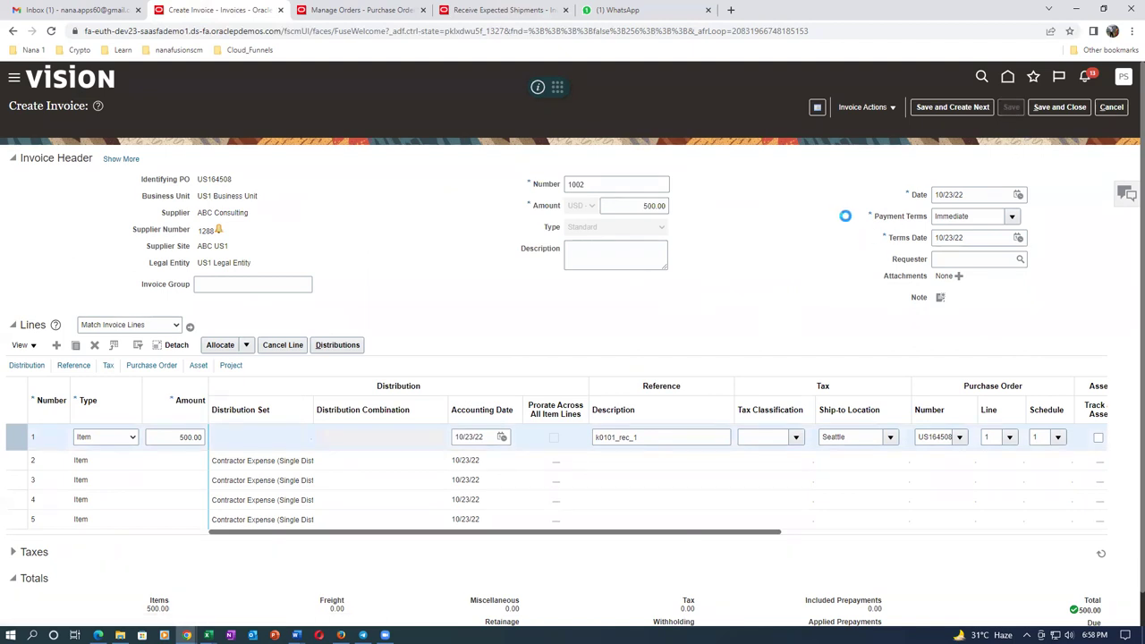
pyautogui.click(869, 109)
# Validate invoice 1002, correct its amount to 547.50, save, and validate again.
pyautogui.click(872, 162)
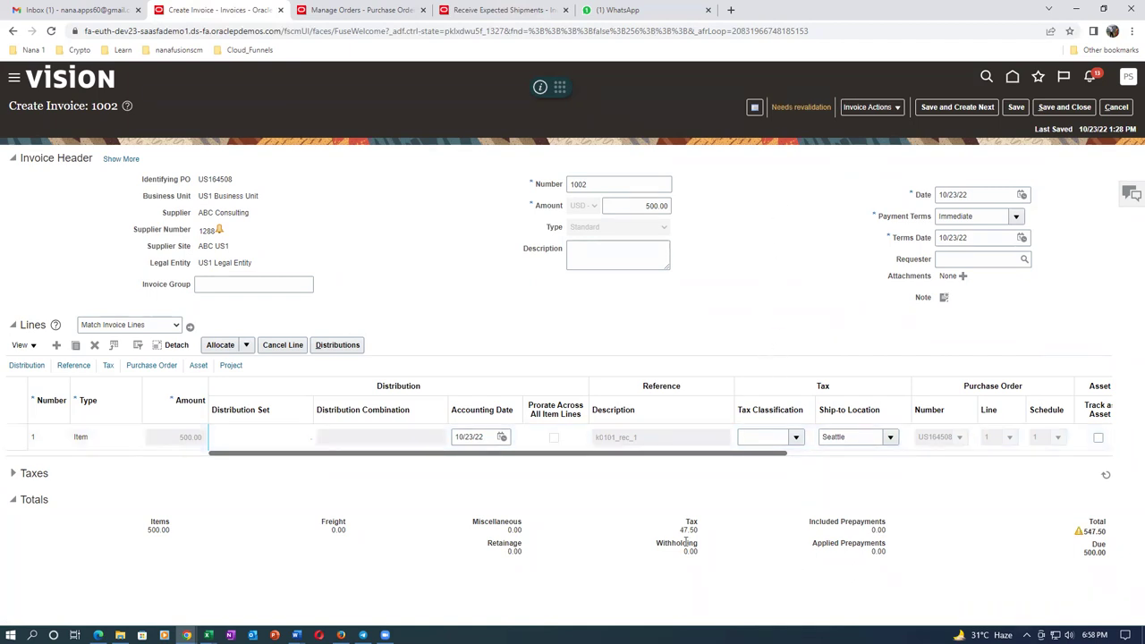
pyautogui.click(654, 206)
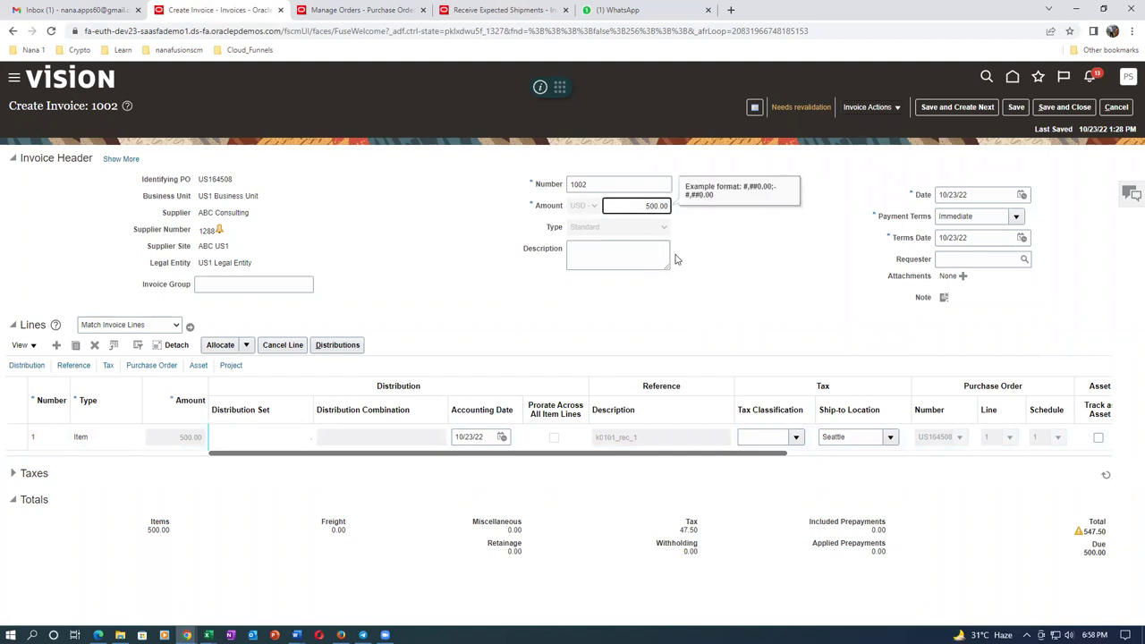
pyautogui.write('547.50')
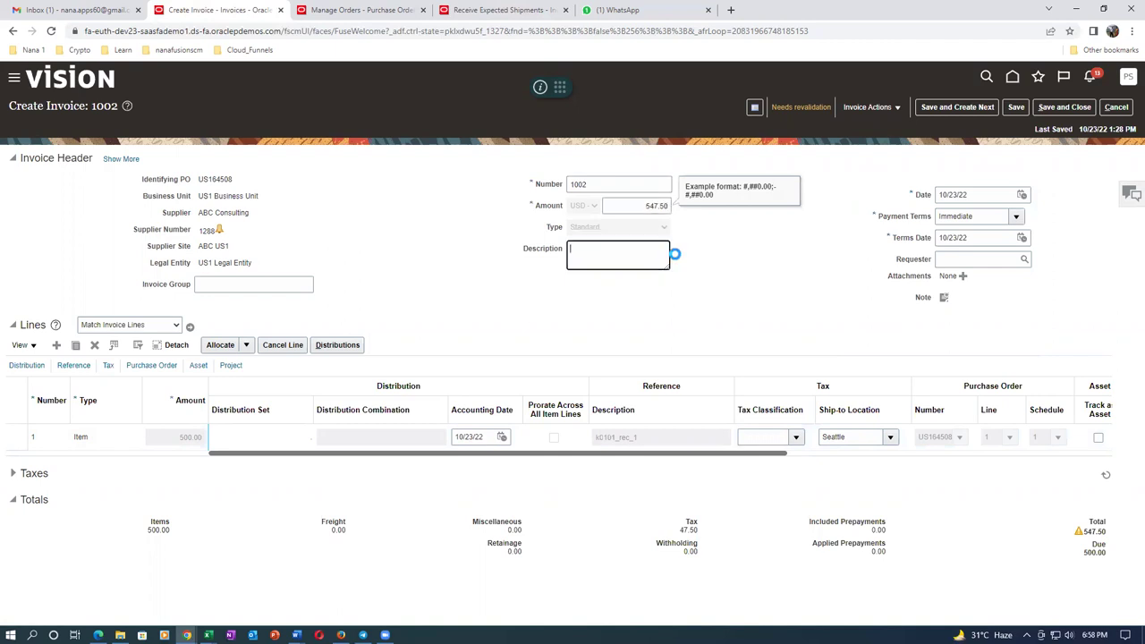
pyautogui.press('Tab')
pyautogui.click(1016, 107)
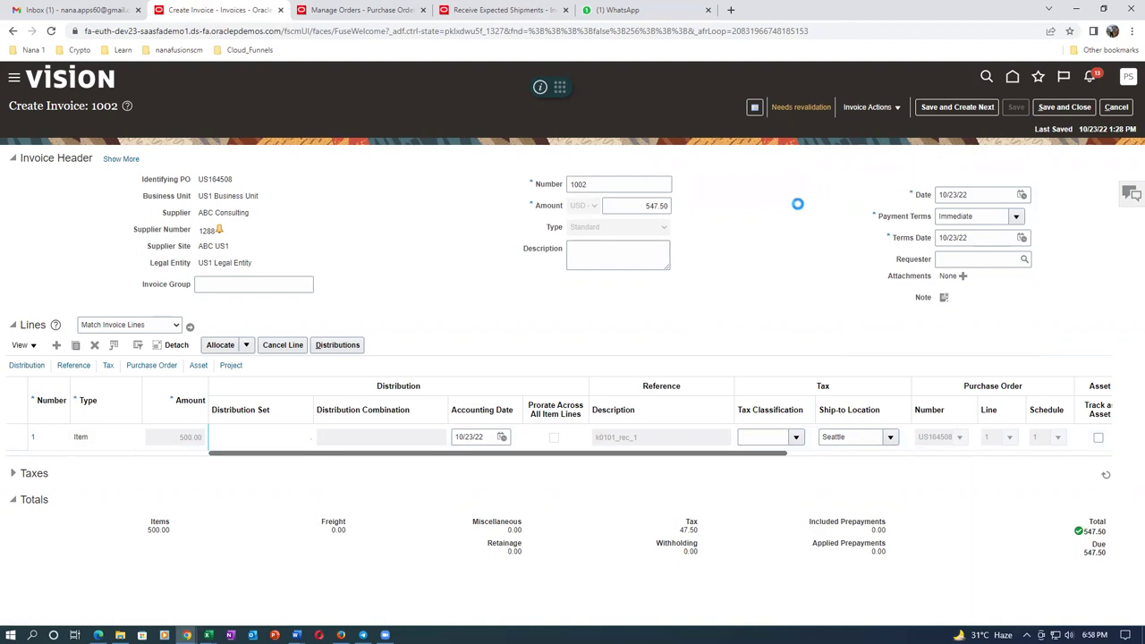
pyautogui.click(868, 111)
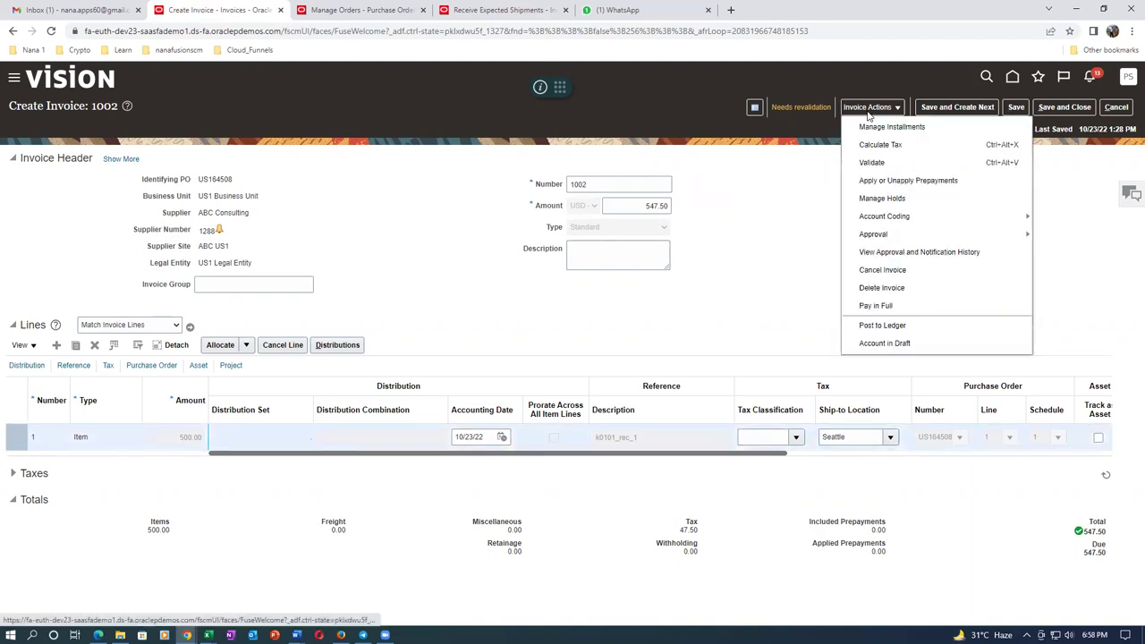
pyautogui.click(871, 162)
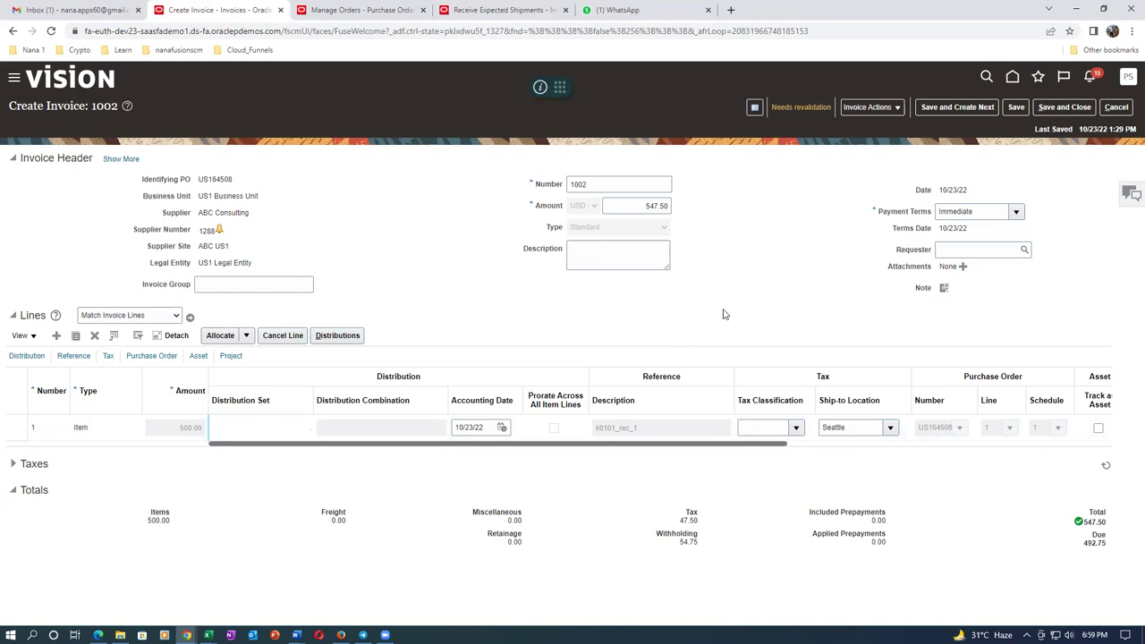
# Review the status summary and the system hold on invoice 1002.
pyautogui.click(802, 106)
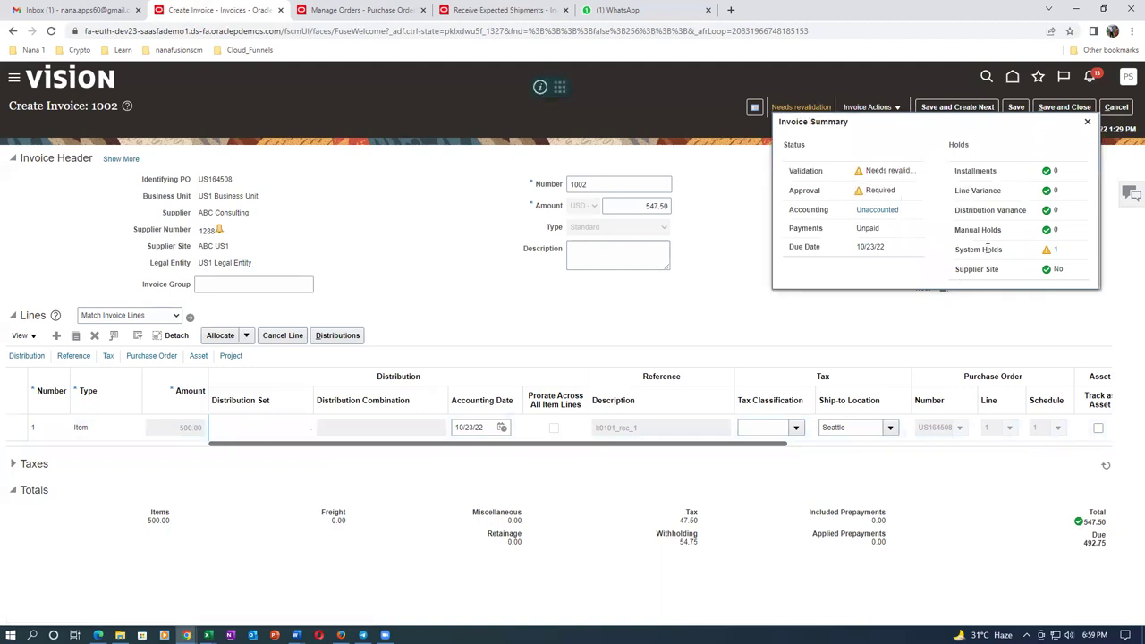
pyautogui.click(1055, 252)
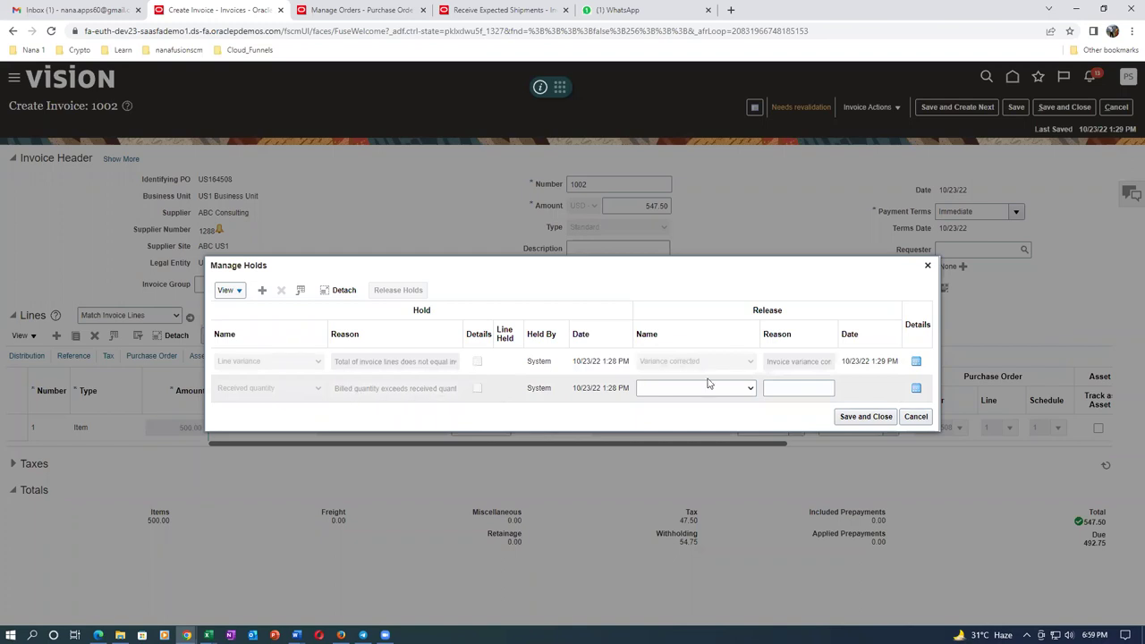
pyautogui.click(915, 417)
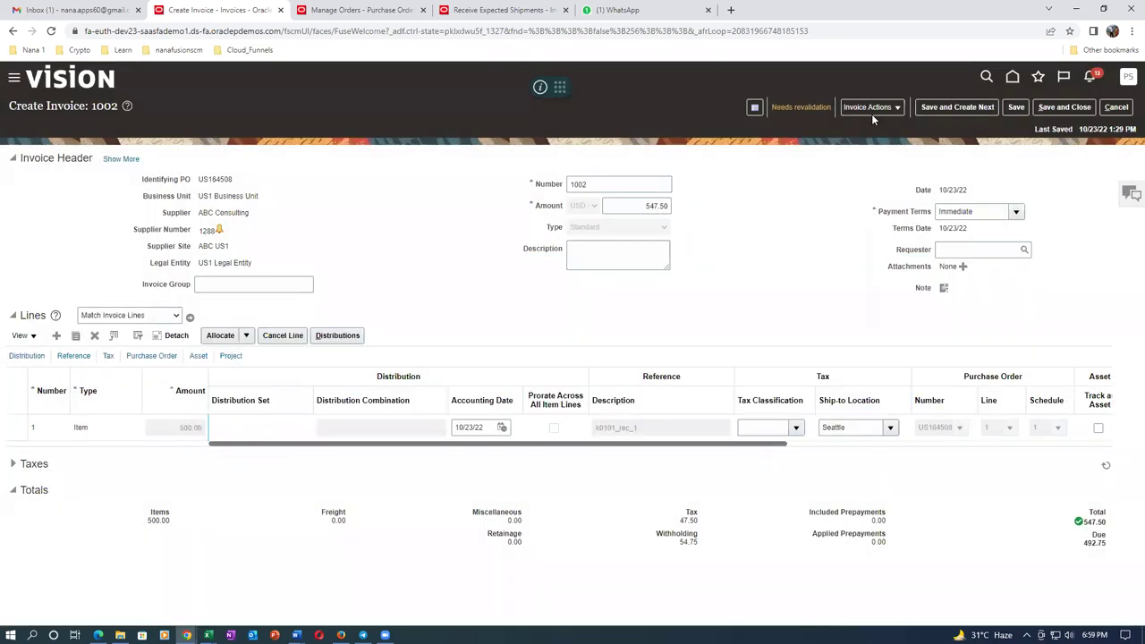
# Release the received-quantity hold as Match override and save the invoice.
pyautogui.click(872, 110)
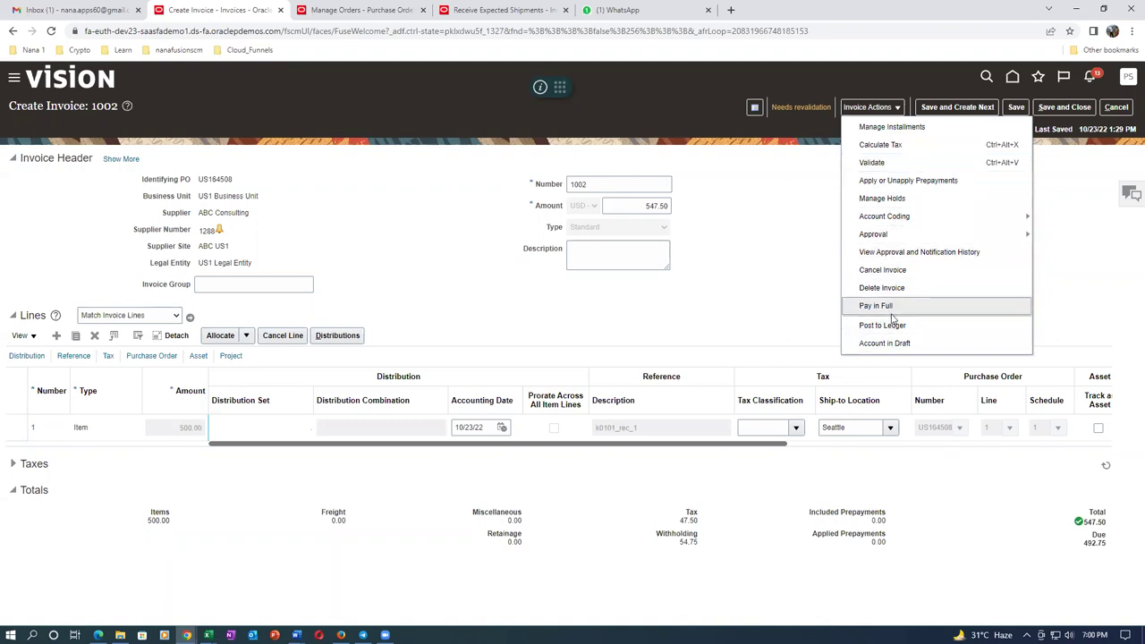
pyautogui.click(875, 199)
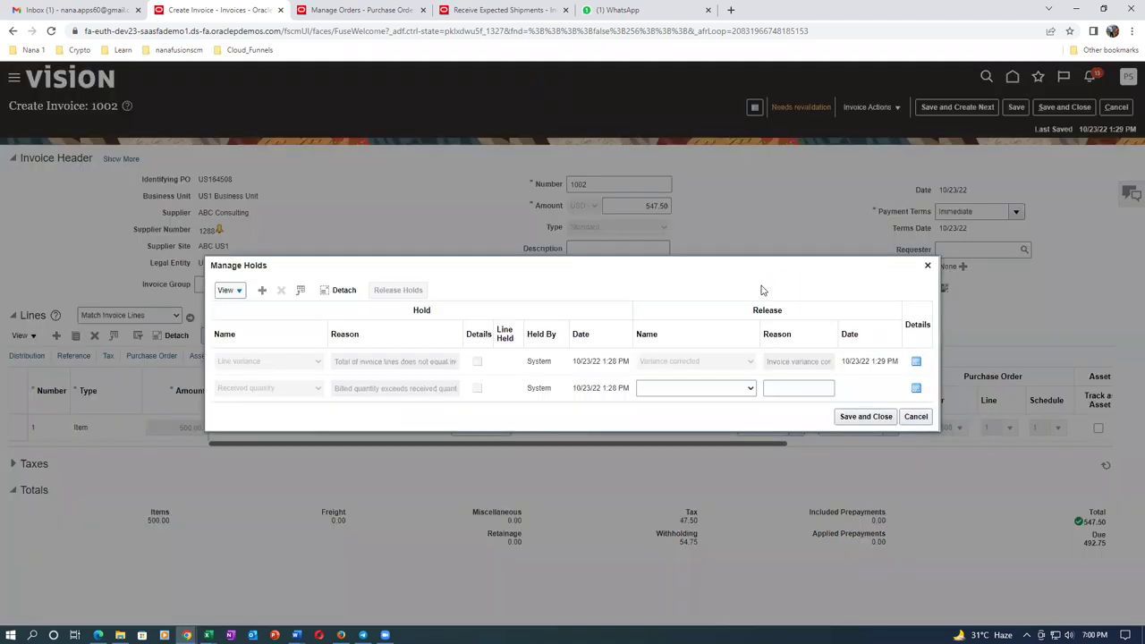
pyautogui.click(658, 388)
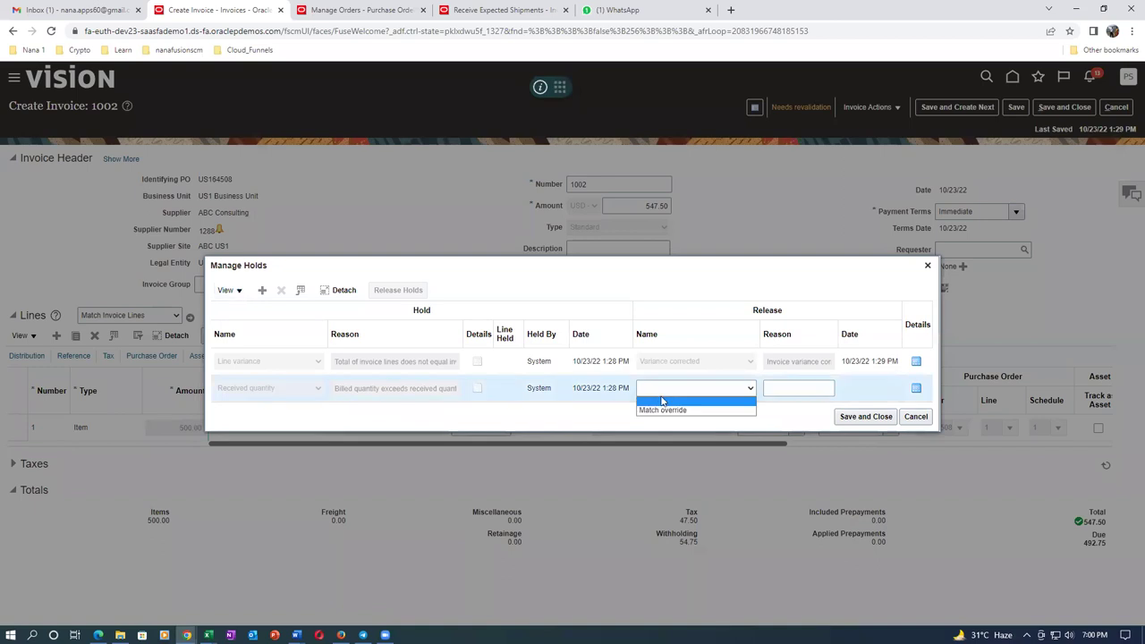
pyautogui.click(664, 410)
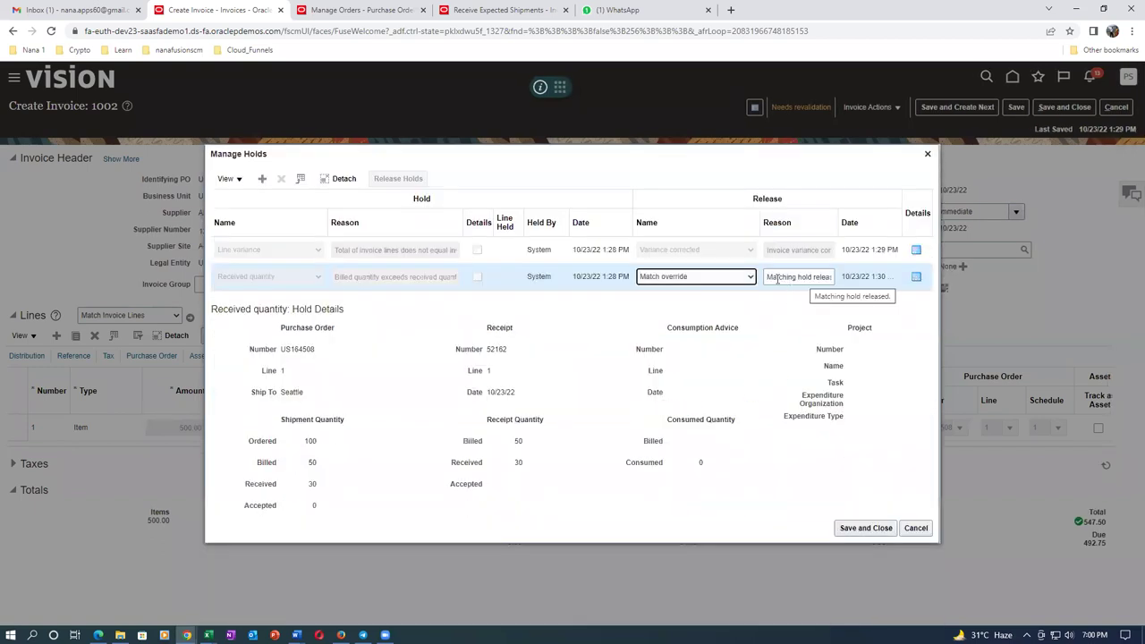
pyautogui.click(864, 529)
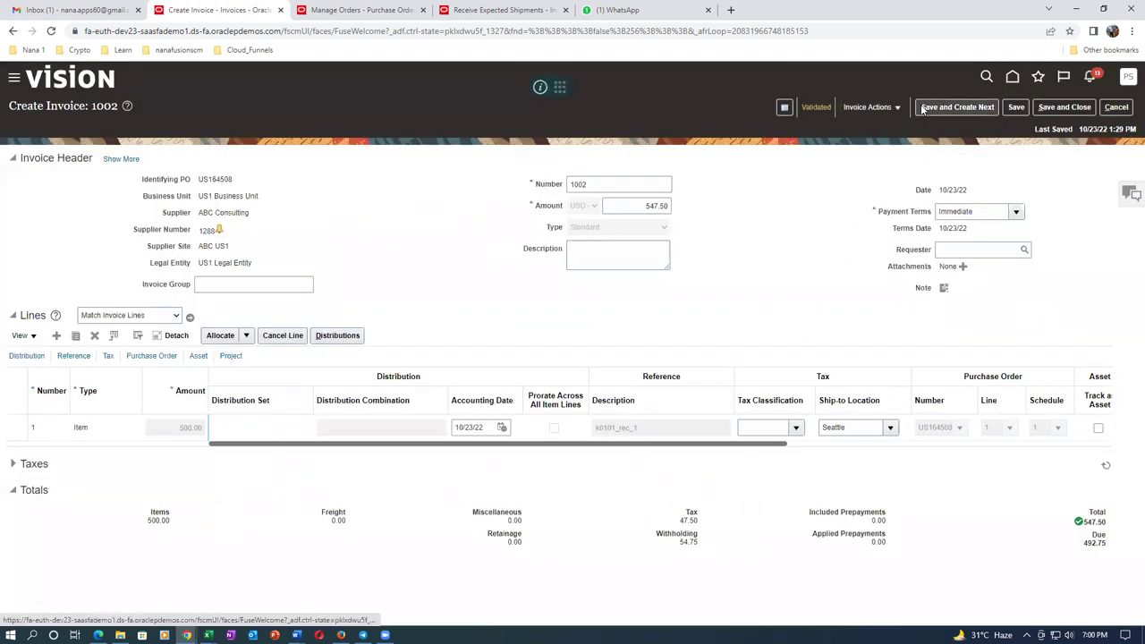
pyautogui.click(1015, 106)
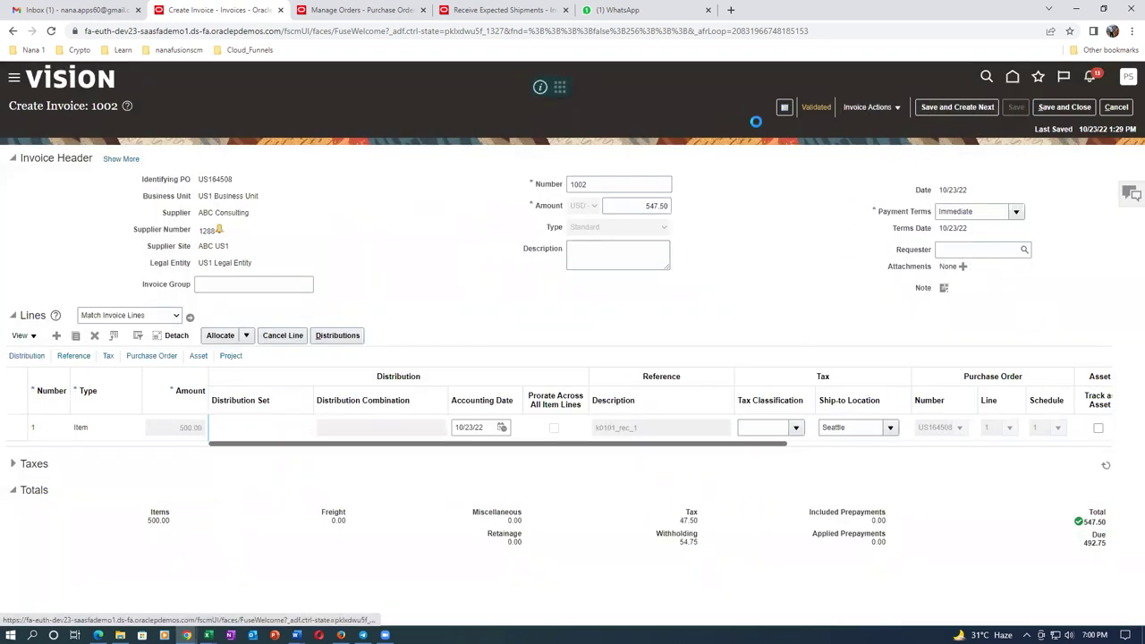
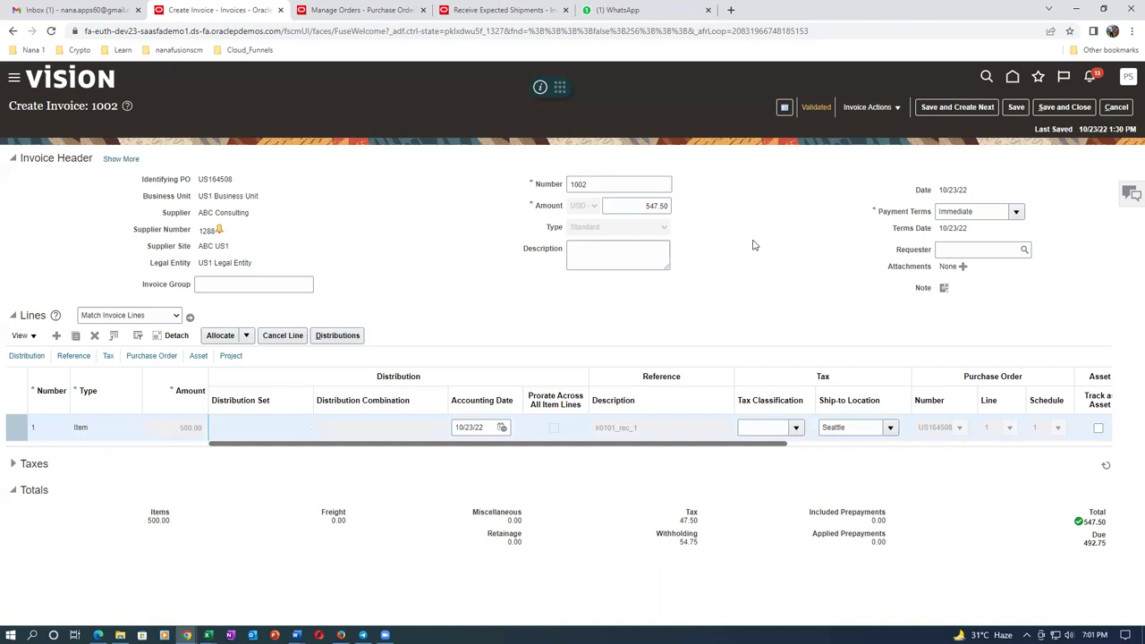
# Save invoice 1002 for 547.50 and duplicate the Receive Expected Shipments tab into a new home-page tab.
pyautogui.click(1064, 107)
pyautogui.click(484, 10)
pyautogui.rightClick(484, 10)
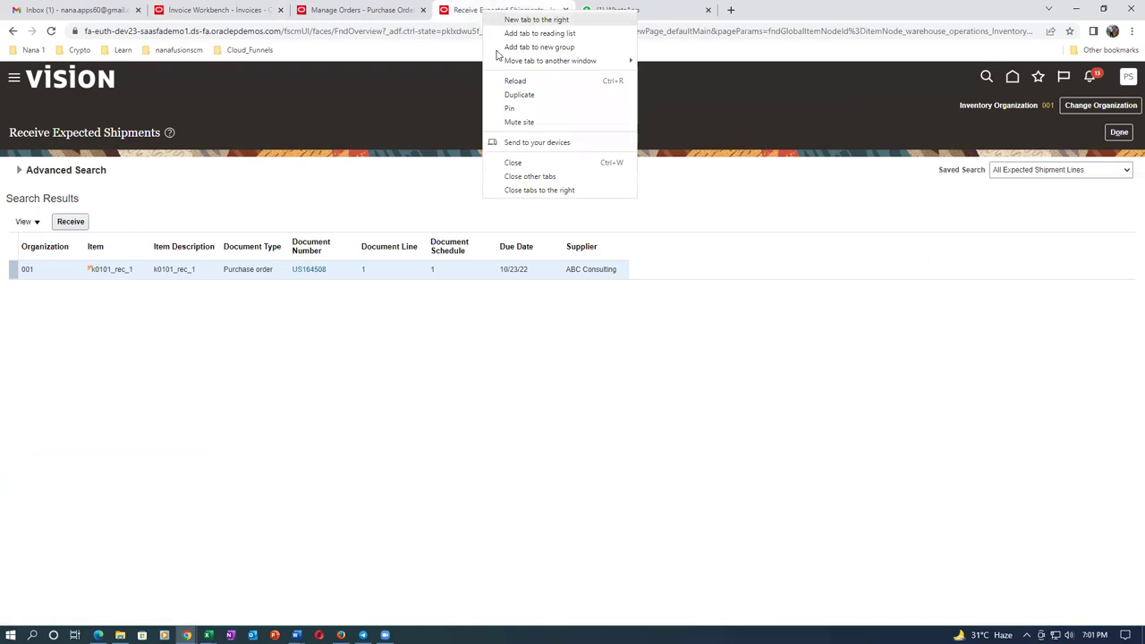
pyautogui.click(525, 95)
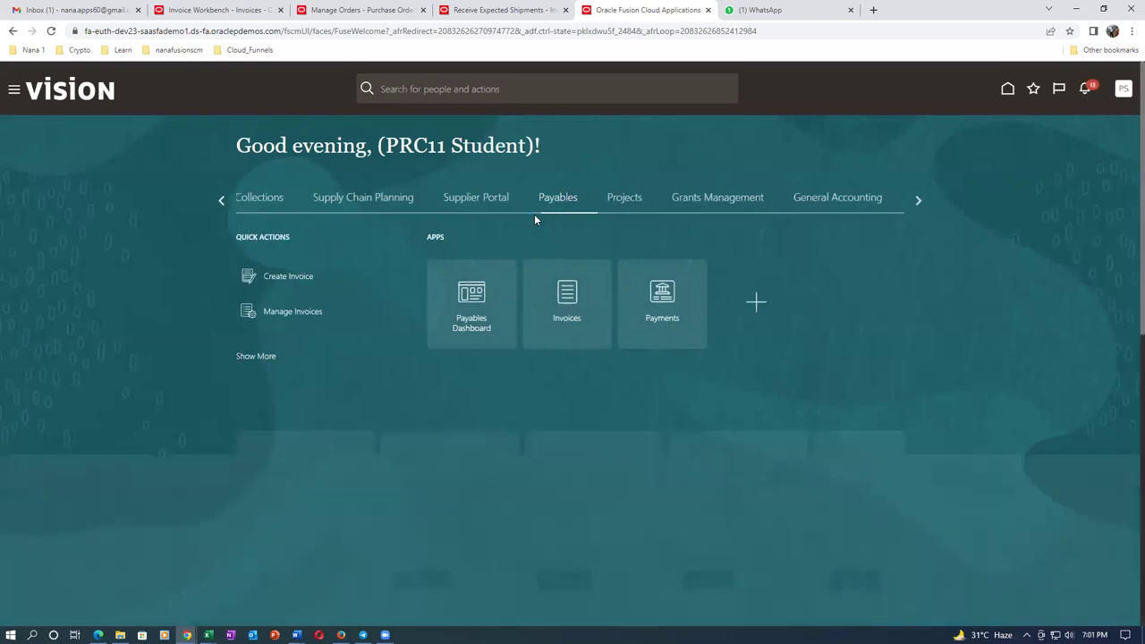
pyautogui.click(222, 200)
# Switch the home page to Procurement and open the Suppliers work area.
pyautogui.click(220, 202)
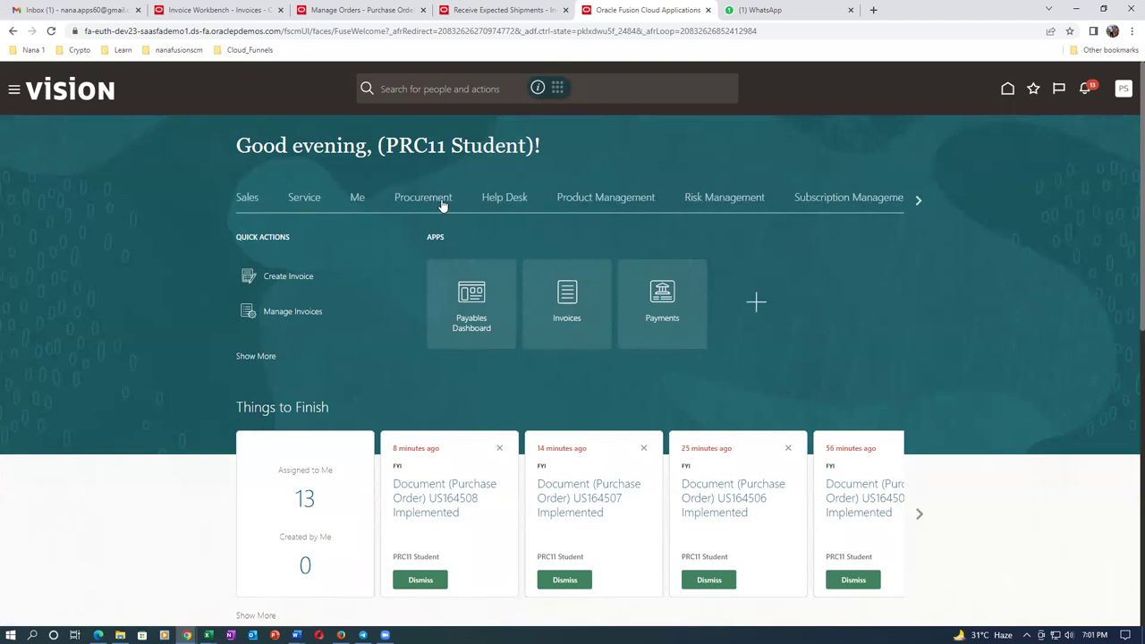
pyautogui.click(440, 203)
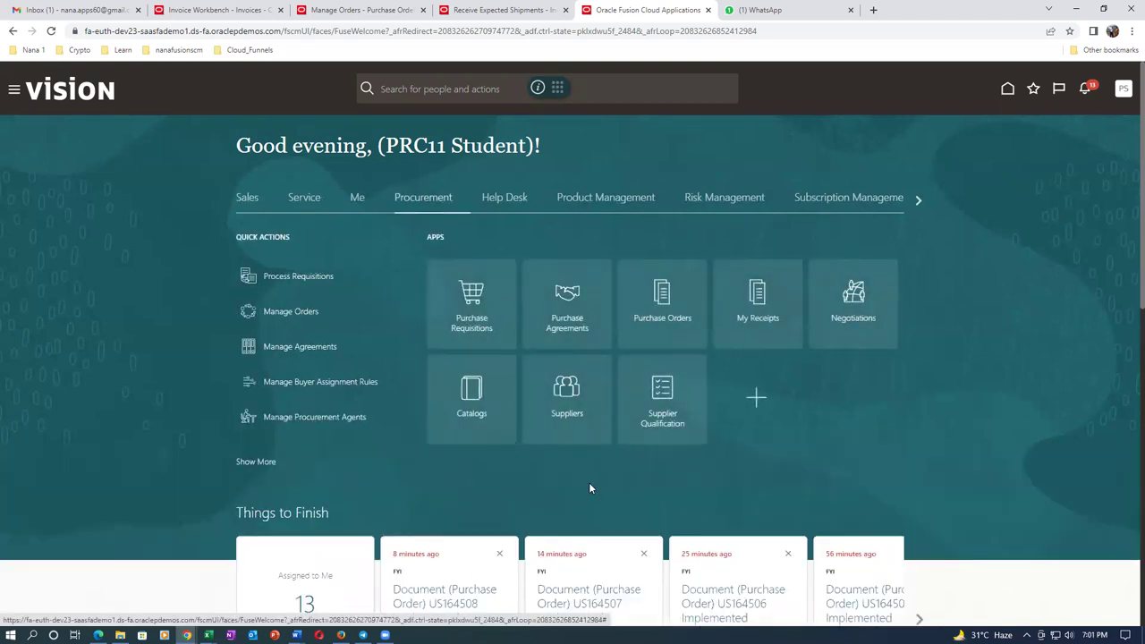
pyautogui.click(586, 404)
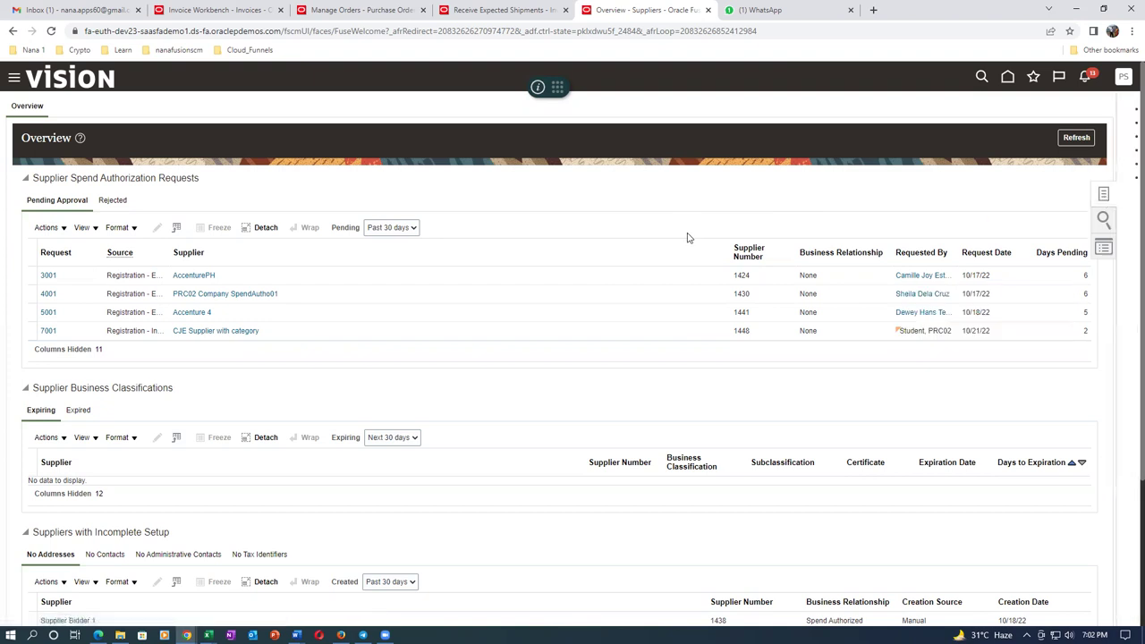
pyautogui.click(1104, 247)
# Search Manage Suppliers with keyword 'ABC C' to bring up ABC Consulting.
pyautogui.click(1009, 110)
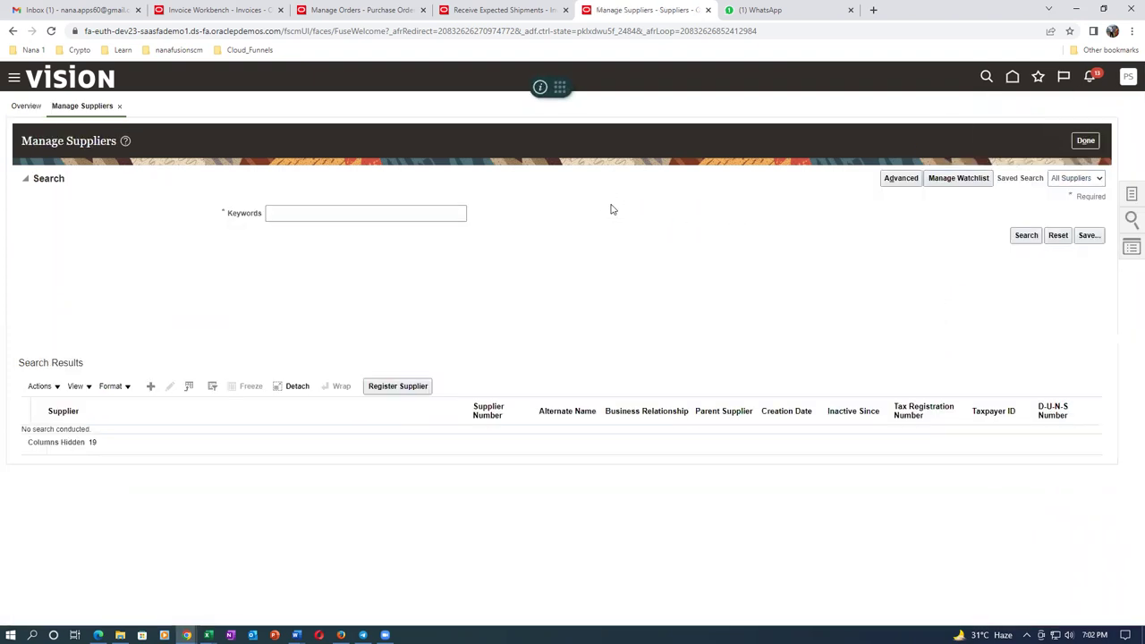
pyautogui.click(374, 214)
pyautogui.write('A')
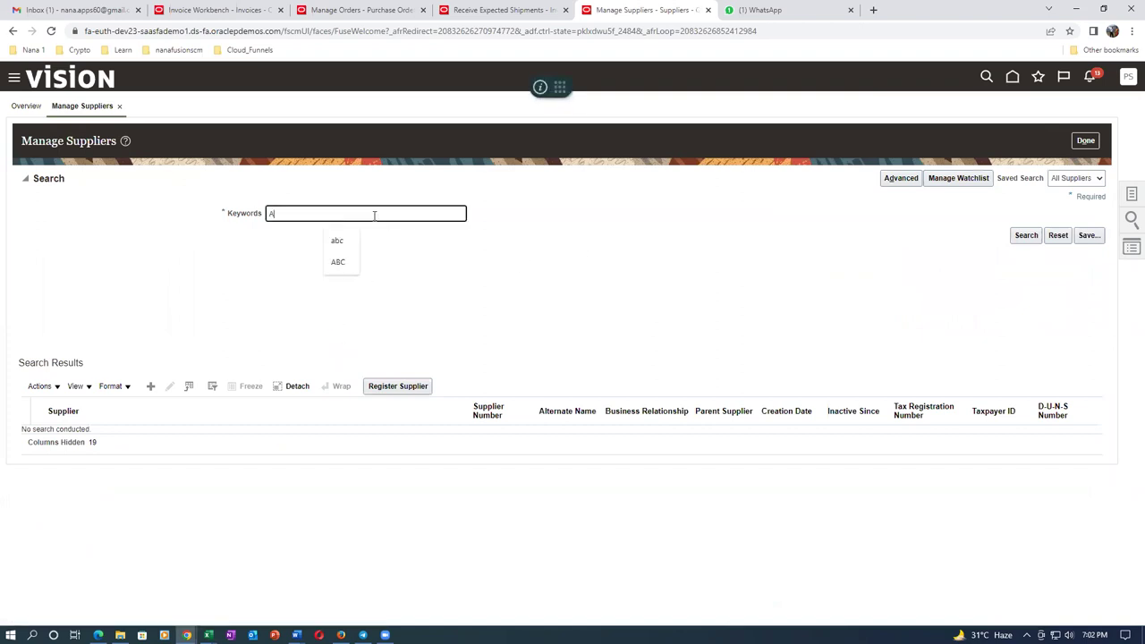
pyautogui.write('BC C')
pyautogui.click(1024, 238)
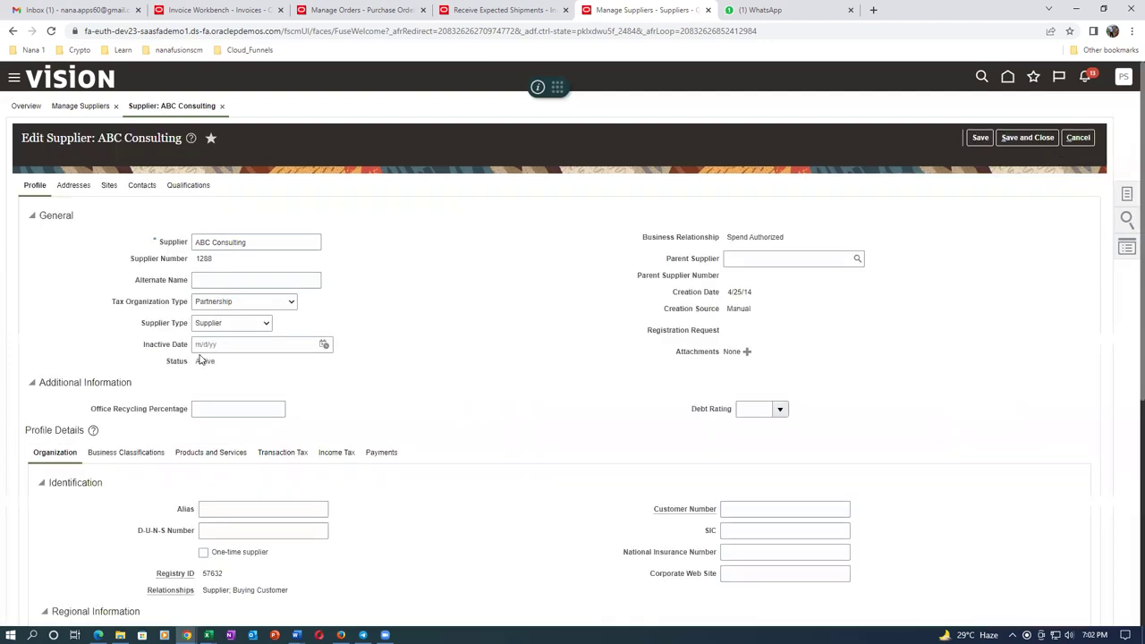
# Edit the ABC US1 site (US1 Business Unit) from ABC Consulting's Sites list.
pyautogui.scroll(-3, 371, 387)
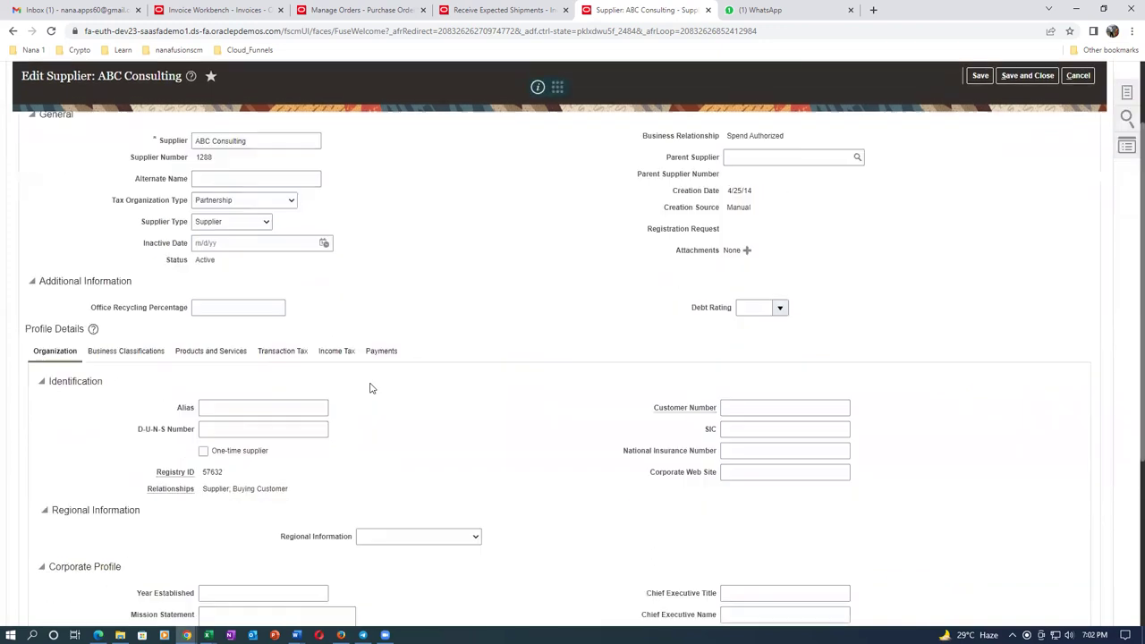
pyautogui.scroll(2, 367, 388)
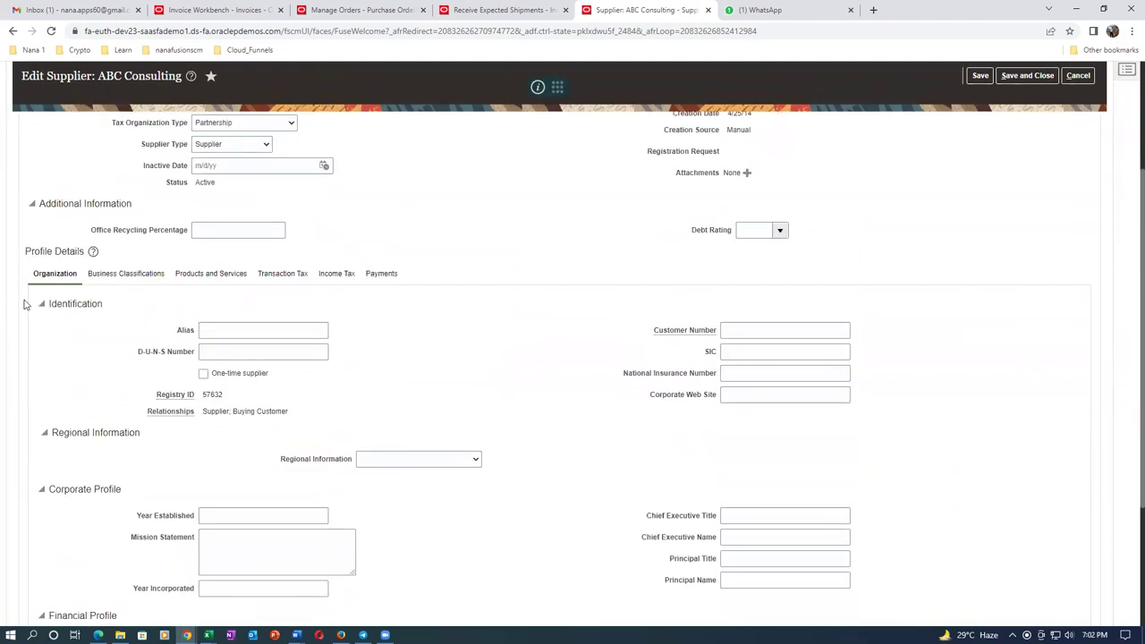
pyautogui.scroll(3, 163, 271)
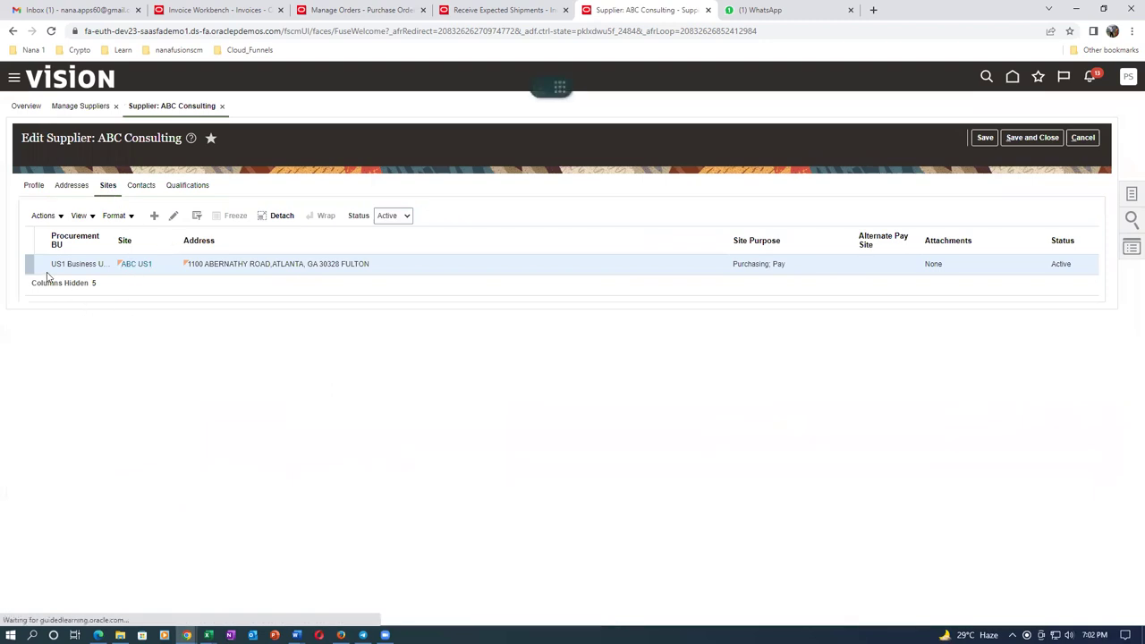
pyautogui.click(174, 215)
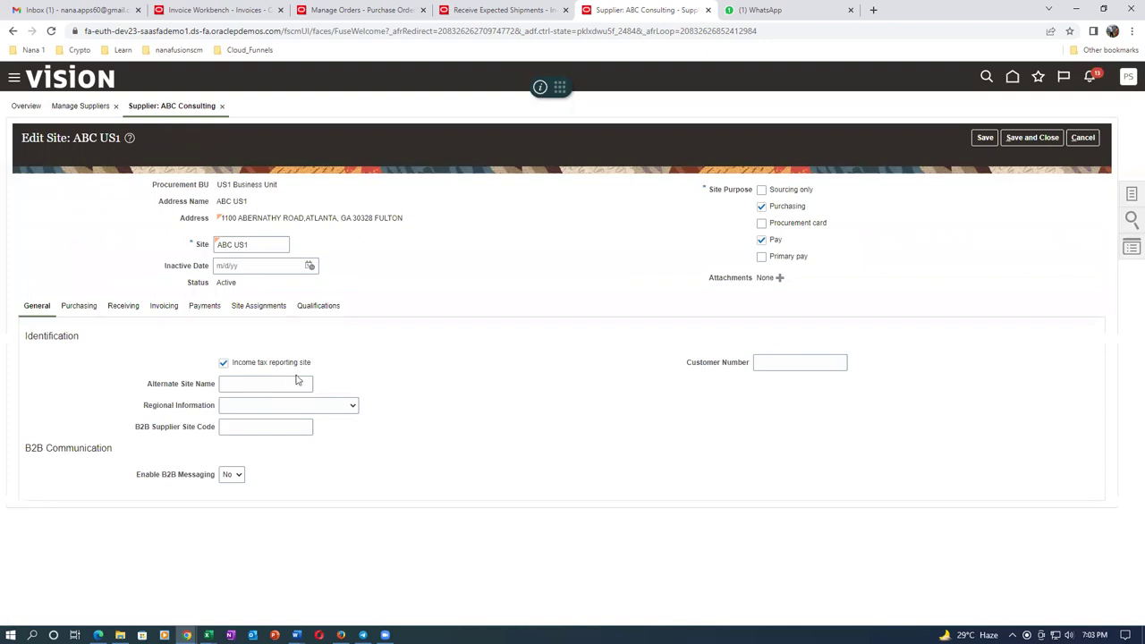
# Enable Pay on receipt for site ABC US1 with Invoice Summary Level set to Receipt.
pyautogui.click(82, 307)
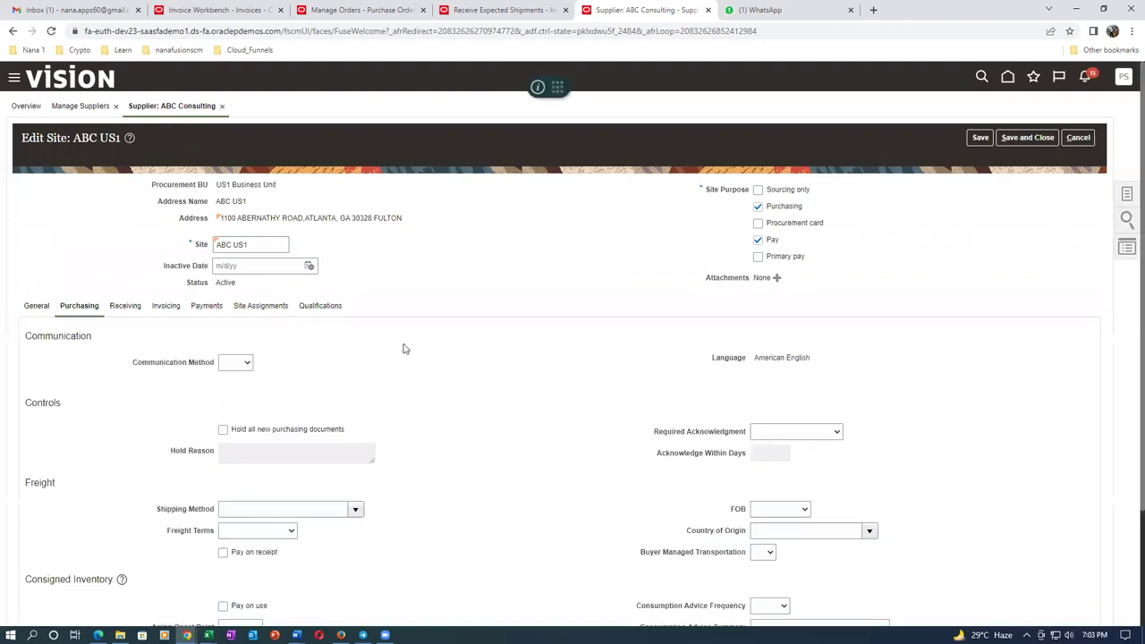
pyautogui.scroll(-2, 403, 349)
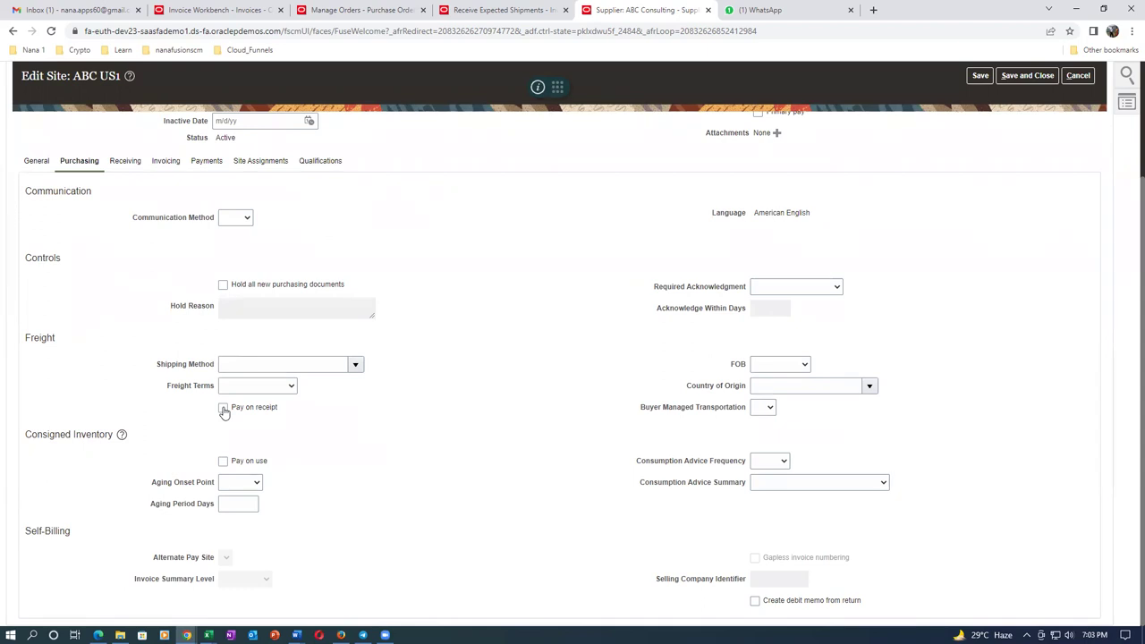
pyautogui.click(223, 409)
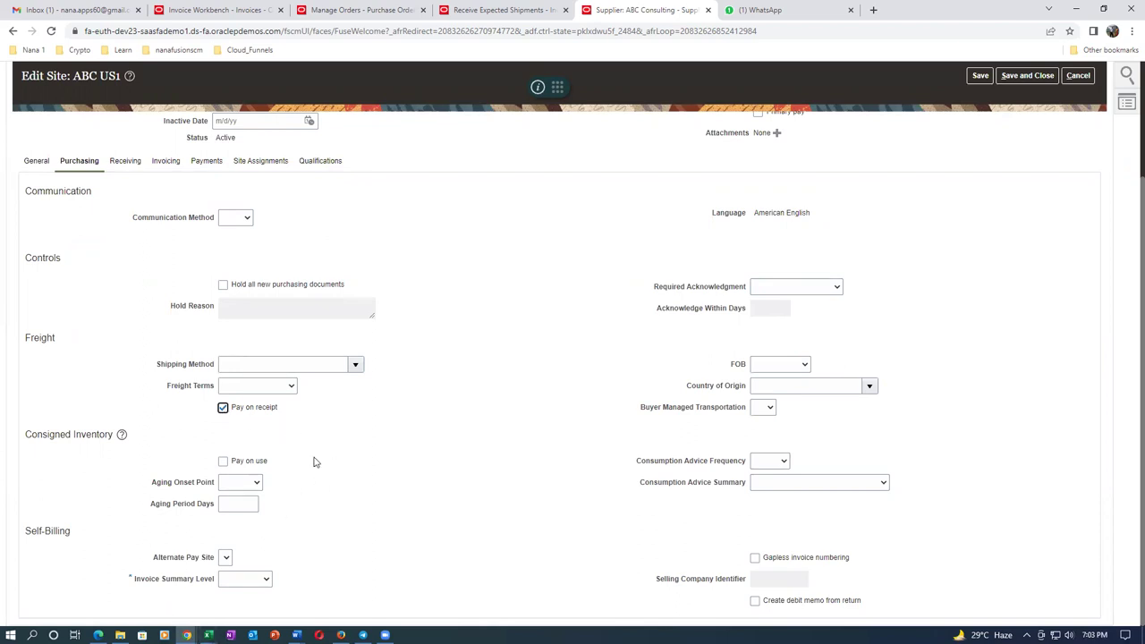
pyautogui.click(255, 581)
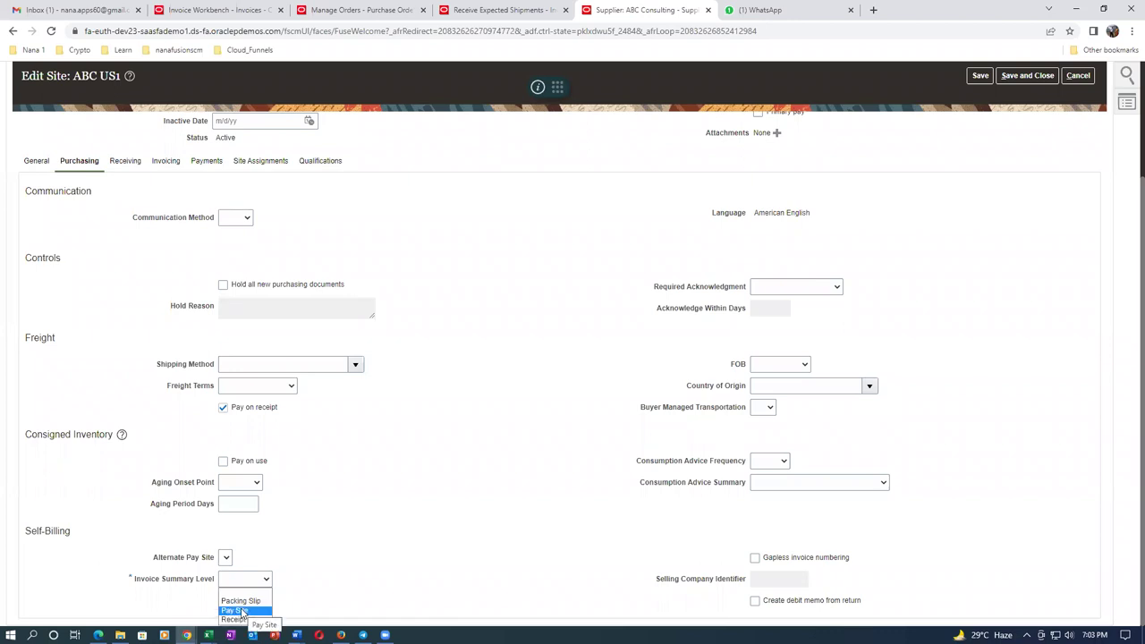
pyautogui.click(246, 621)
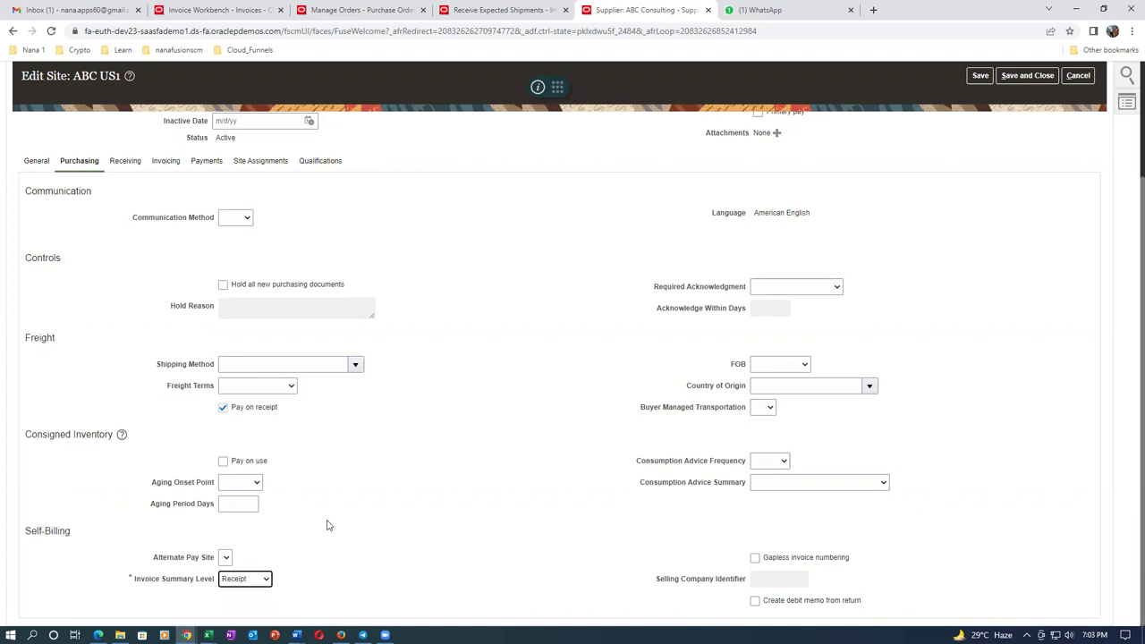
pyautogui.click(265, 579)
pyautogui.click(292, 568)
pyautogui.click(166, 161)
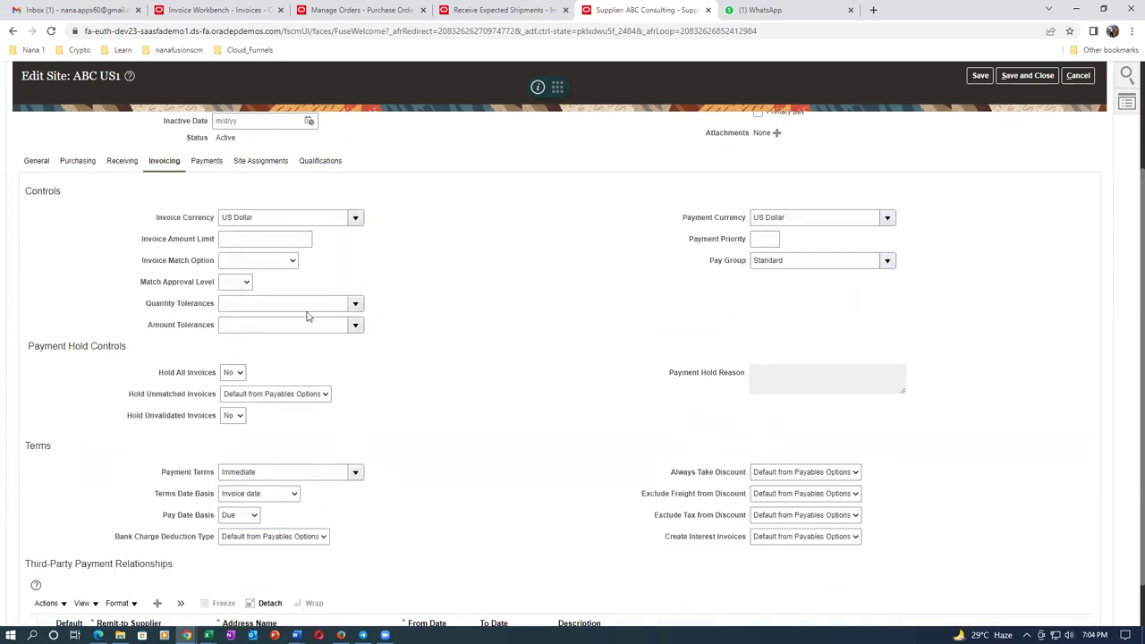
# View the Quantity Tolerances options without choosing one, then return to the Purchasing settings.
pyautogui.click(355, 305)
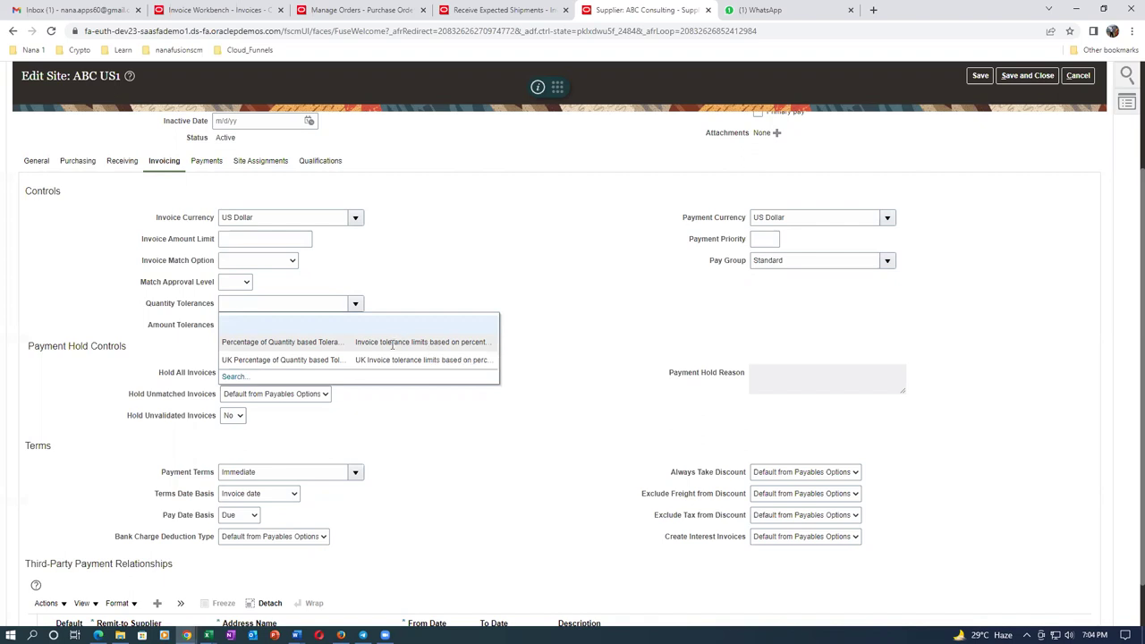
pyautogui.click(403, 262)
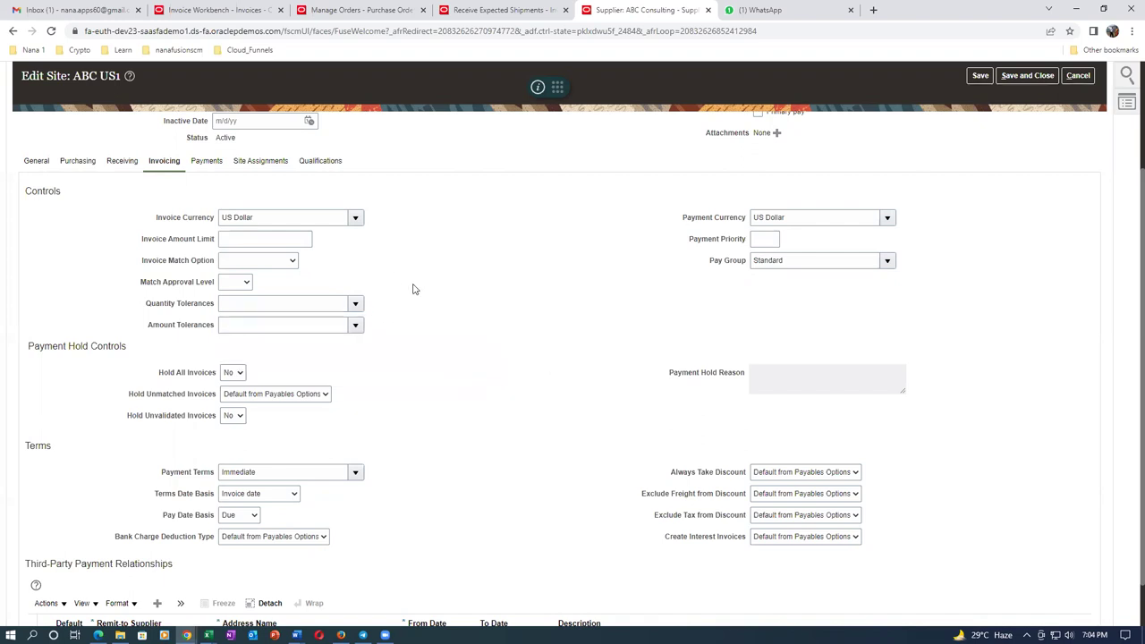
pyautogui.scroll(3, 412, 288)
pyautogui.click(75, 307)
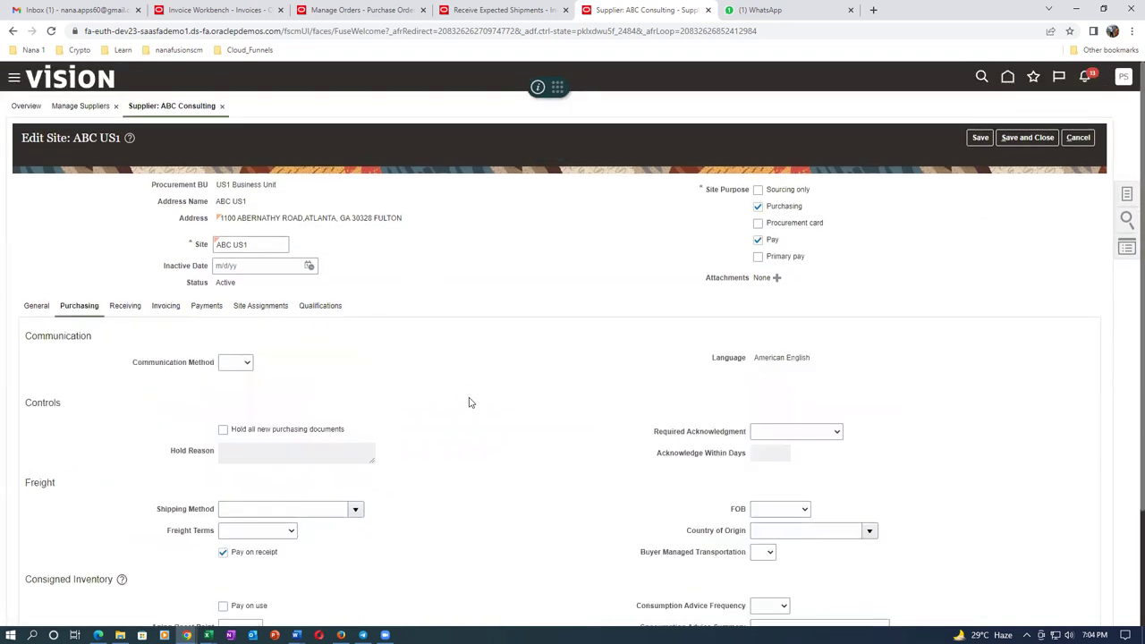
pyautogui.scroll(-3, 469, 402)
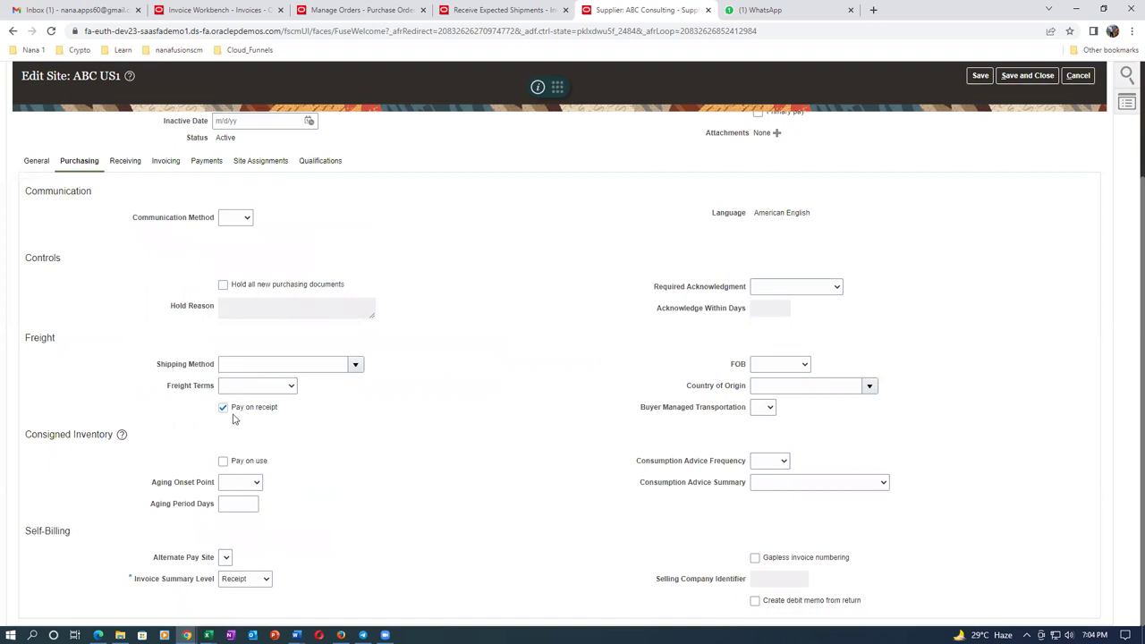
# Confirm Invoice Summary Level remains Receipt and save the ABC US1 site changes.
pyautogui.click(240, 580)
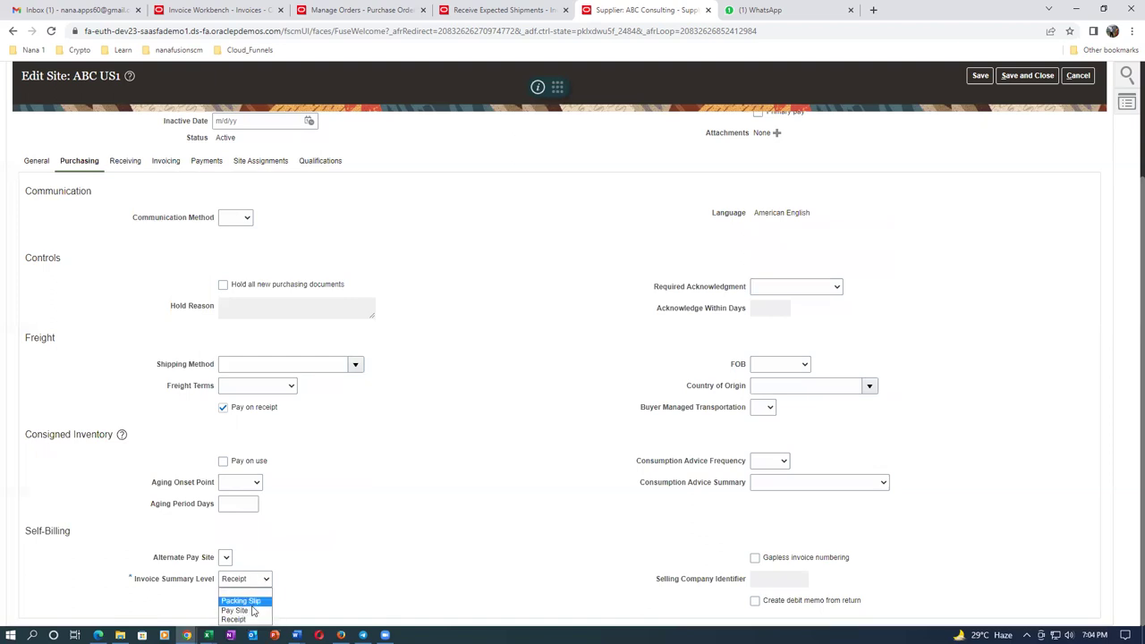
pyautogui.click(308, 543)
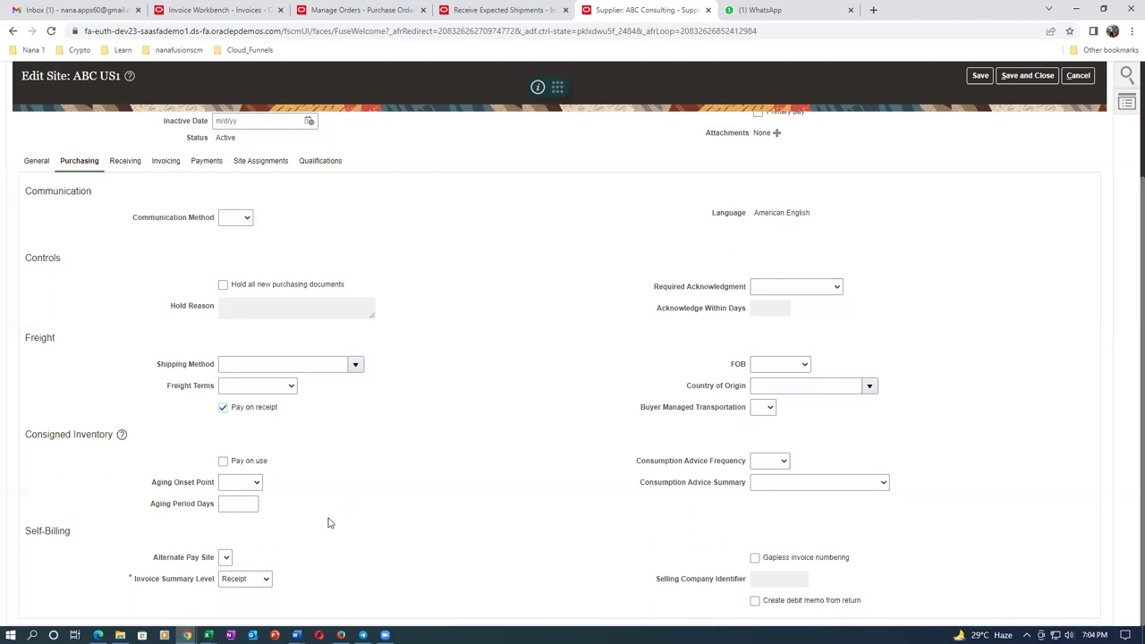
pyautogui.click(245, 581)
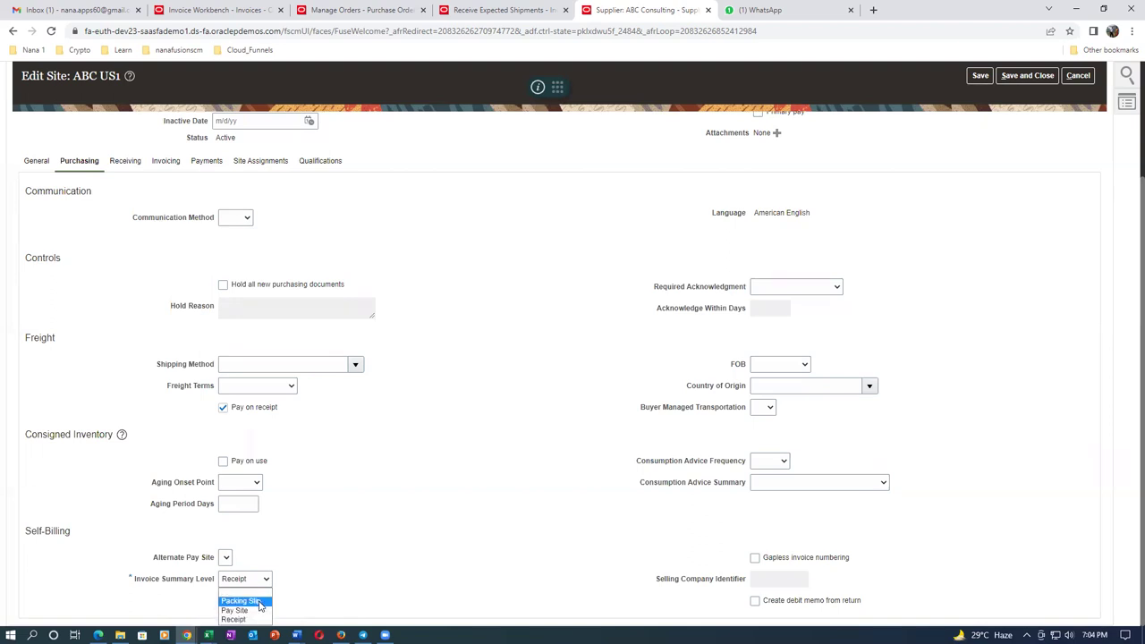
pyautogui.tripleClick(295, 528)
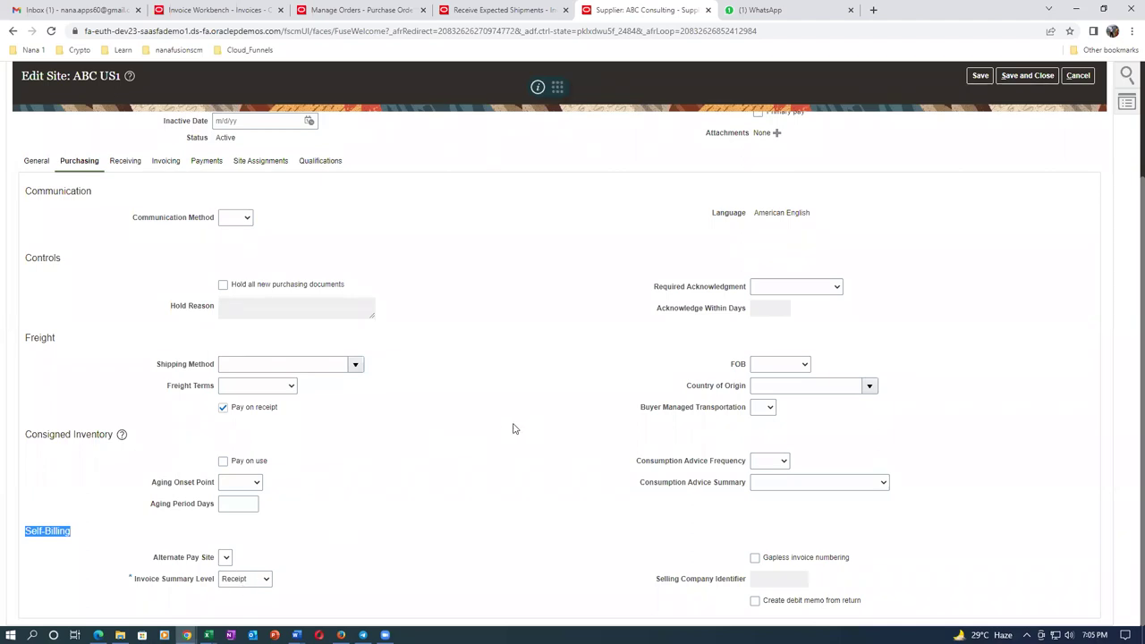
pyautogui.click(231, 580)
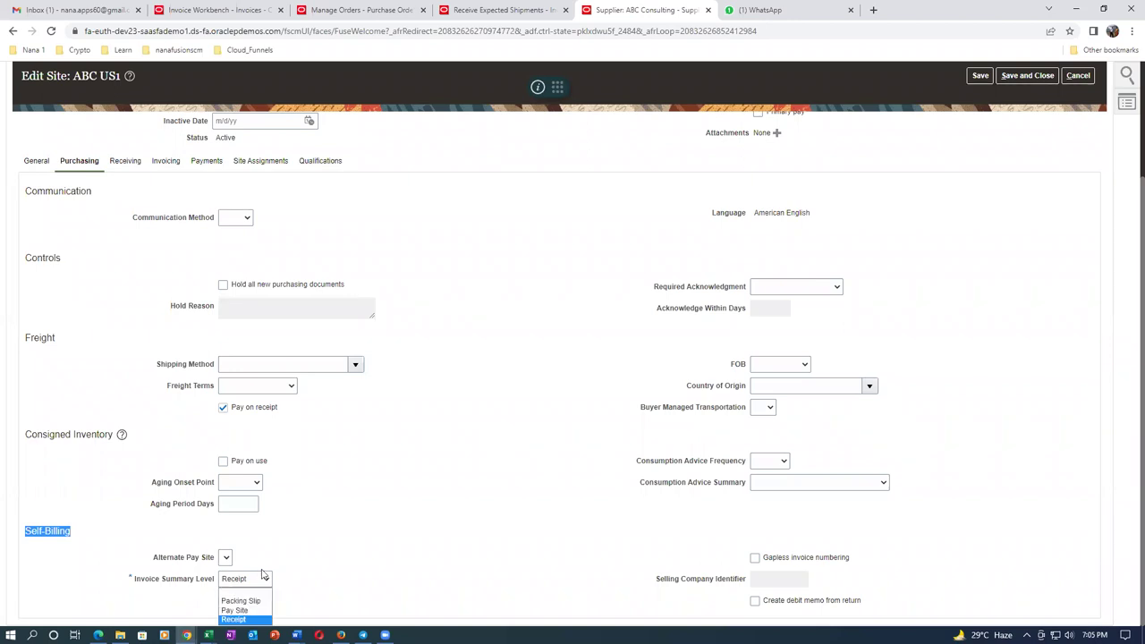
pyautogui.click(349, 549)
pyautogui.scroll(1, 421, 508)
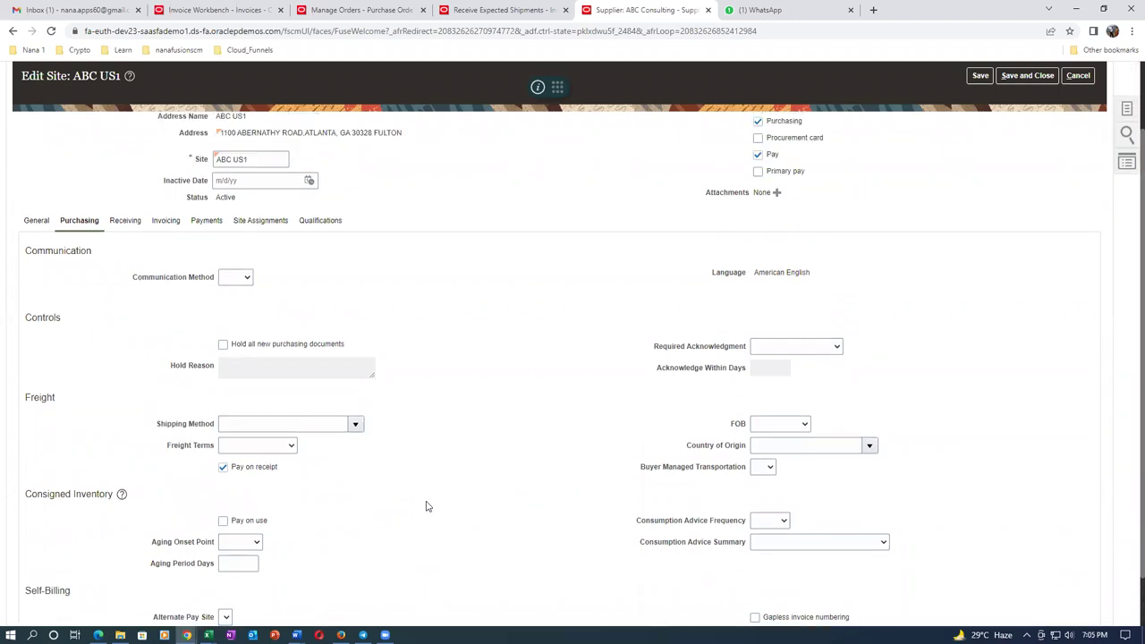
pyautogui.scroll(1, 426, 506)
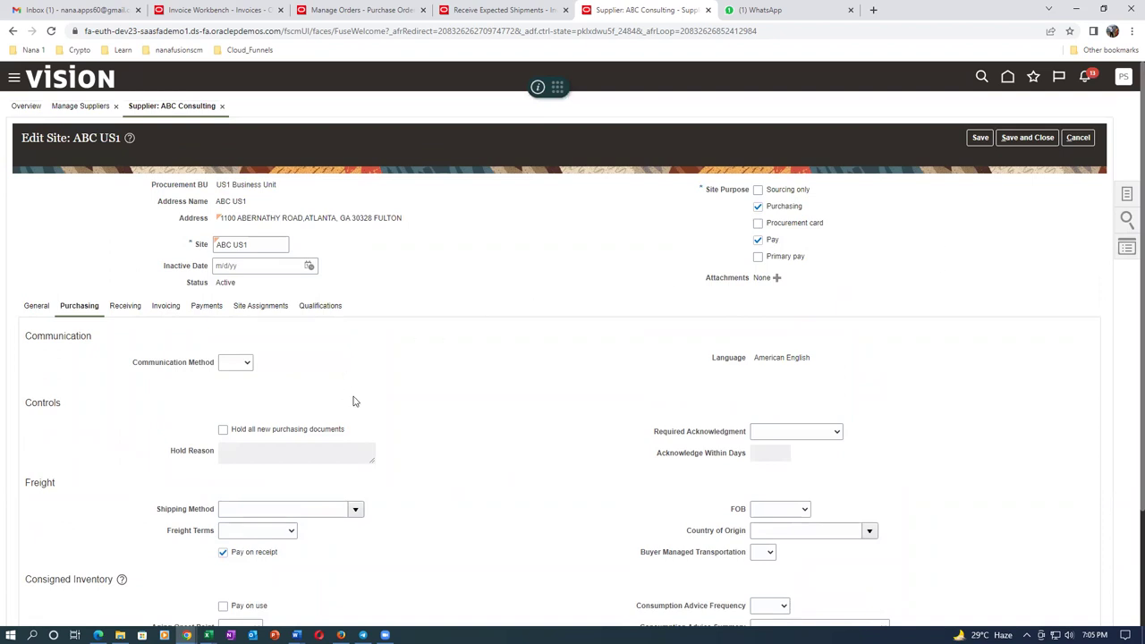
pyautogui.click(1012, 141)
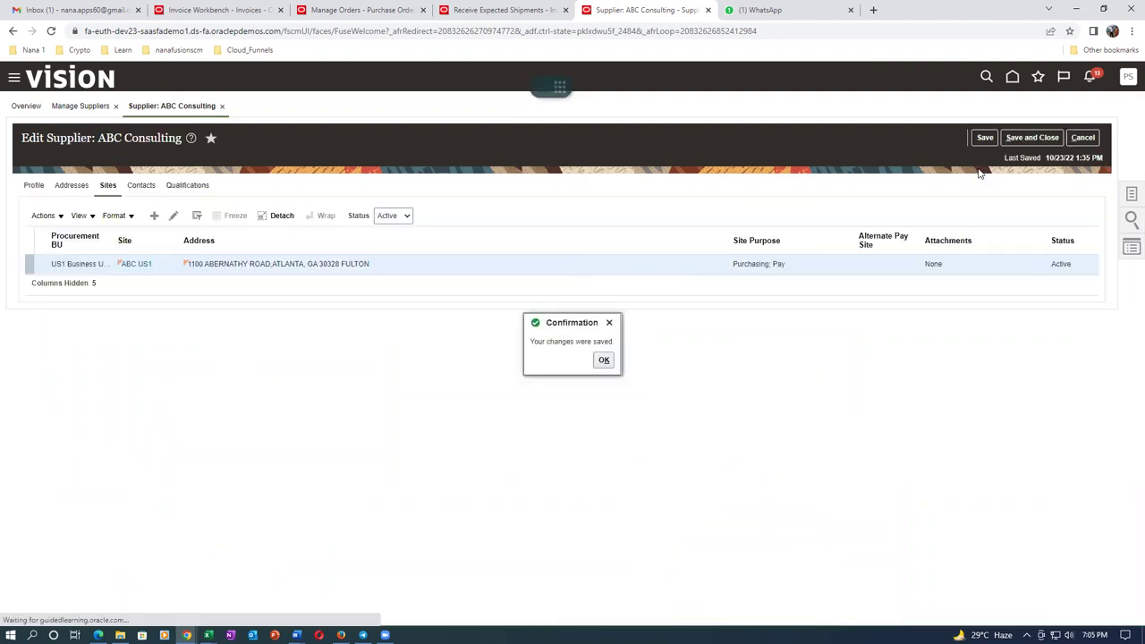
# Save and close supplier ABC Consulting, then return to the Purchase Orders overview.
pyautogui.click(603, 359)
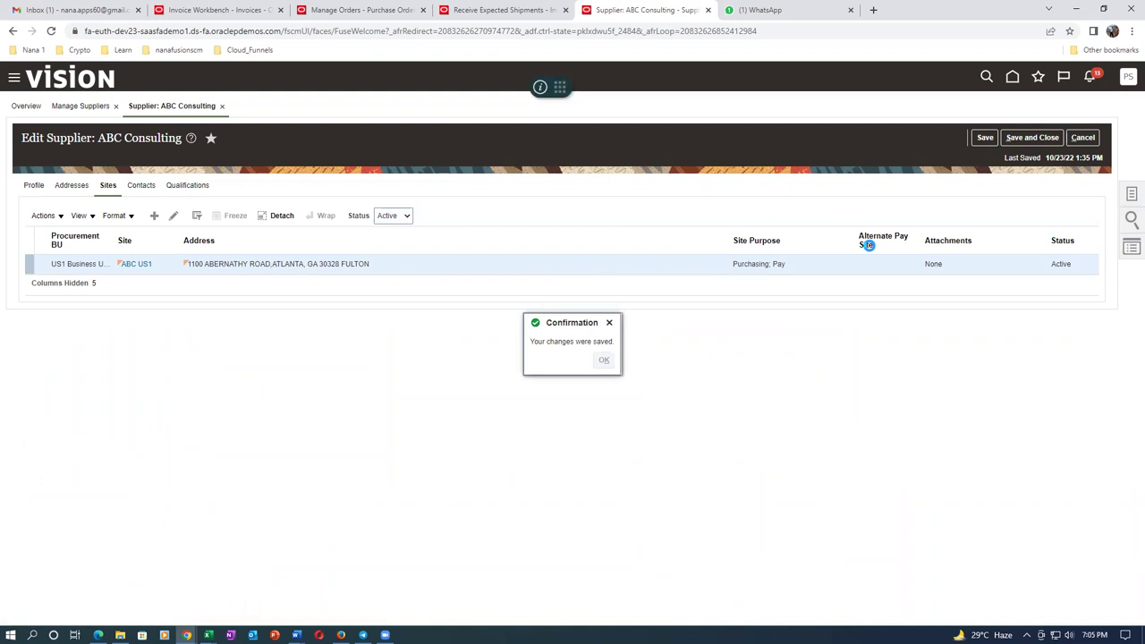
pyautogui.click(1026, 139)
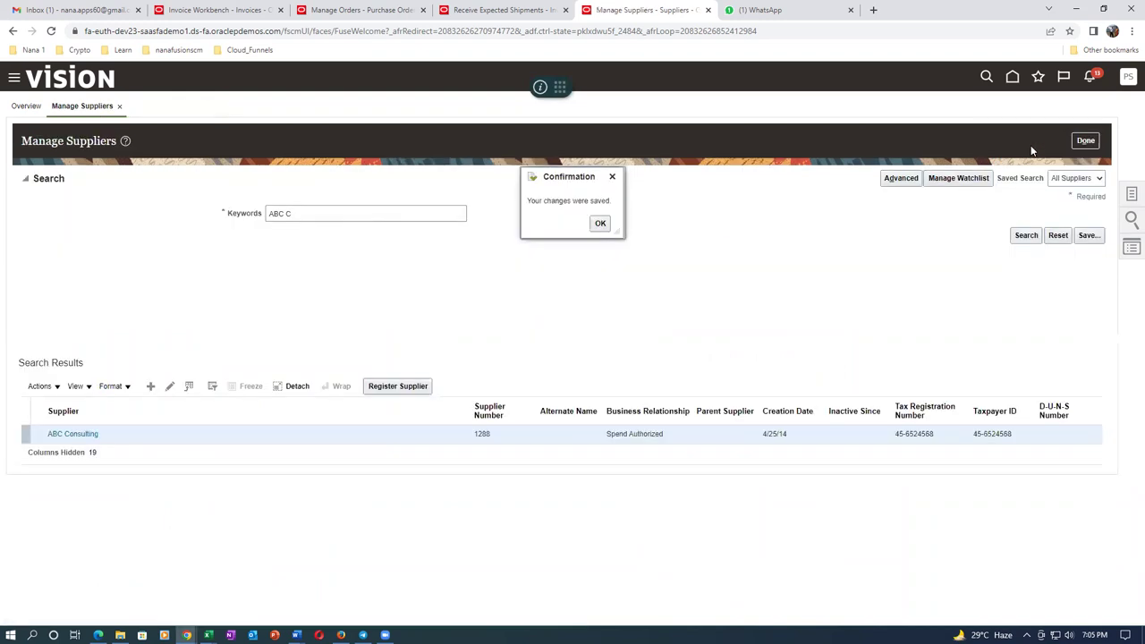
pyautogui.click(606, 225)
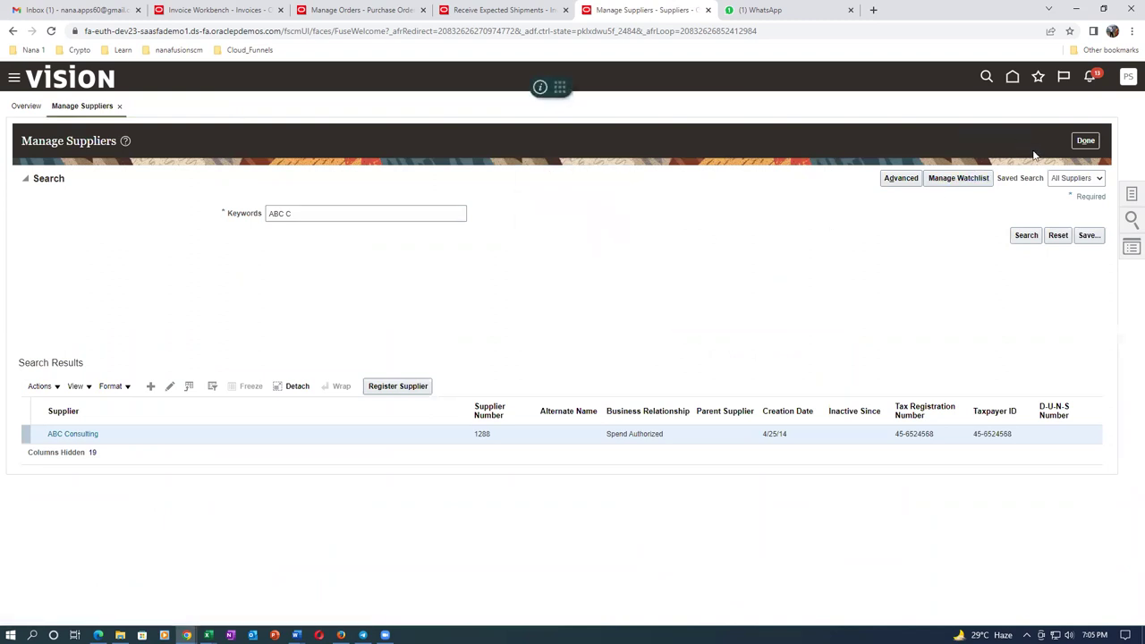
pyautogui.click(344, 11)
pyautogui.click(1089, 141)
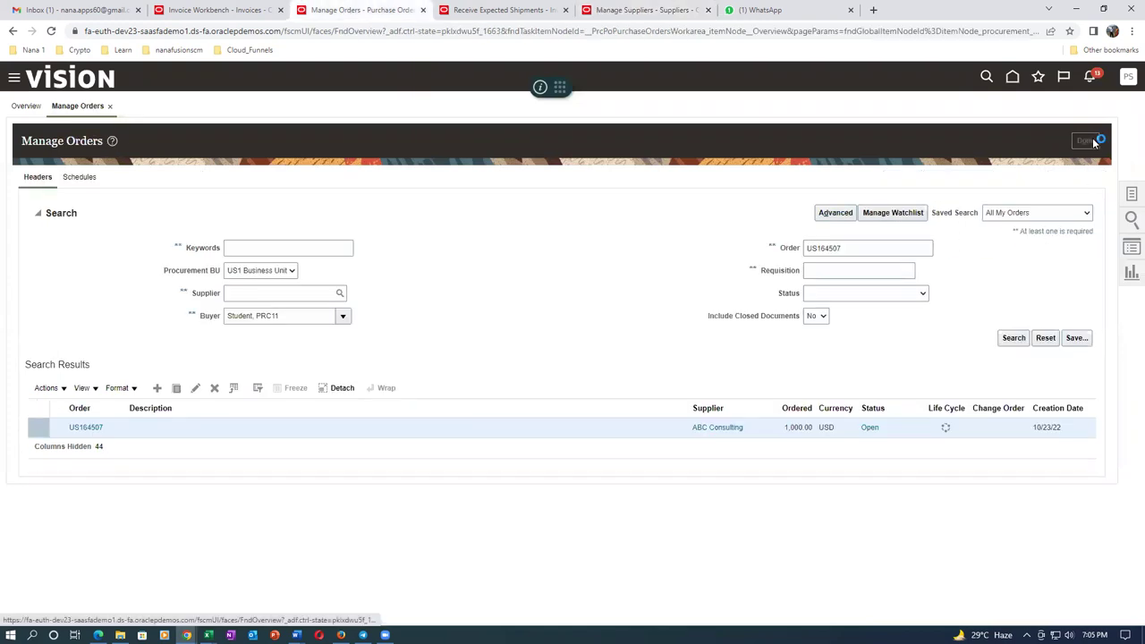
# Create purchase order US164509 for supplier ABC Consulting, site ABC US1.
pyautogui.click(1129, 195)
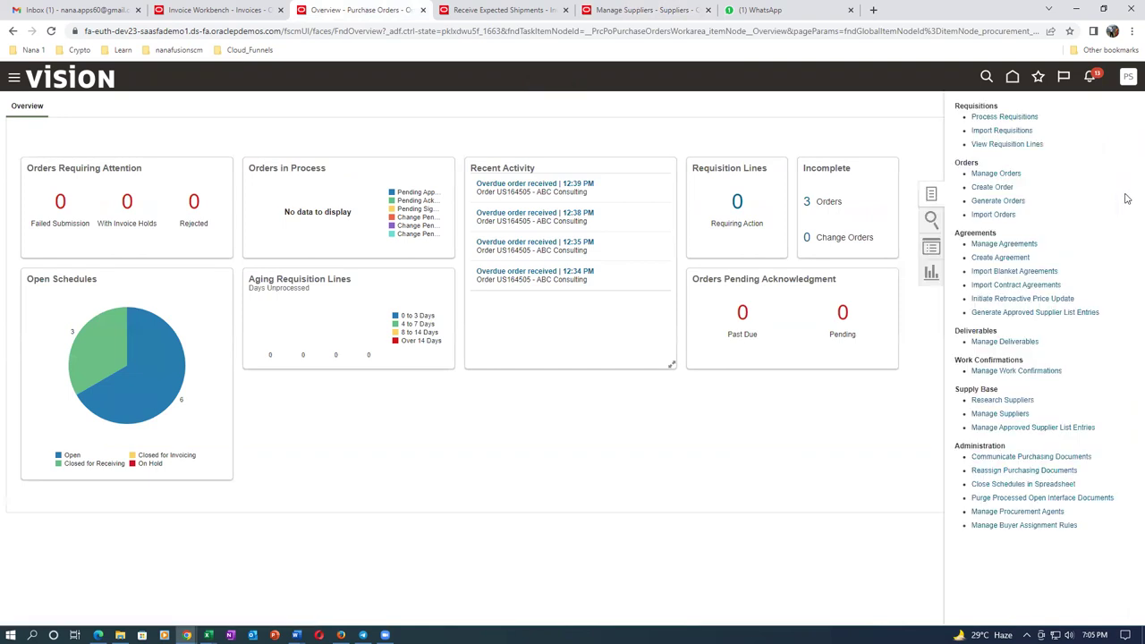
pyautogui.click(993, 187)
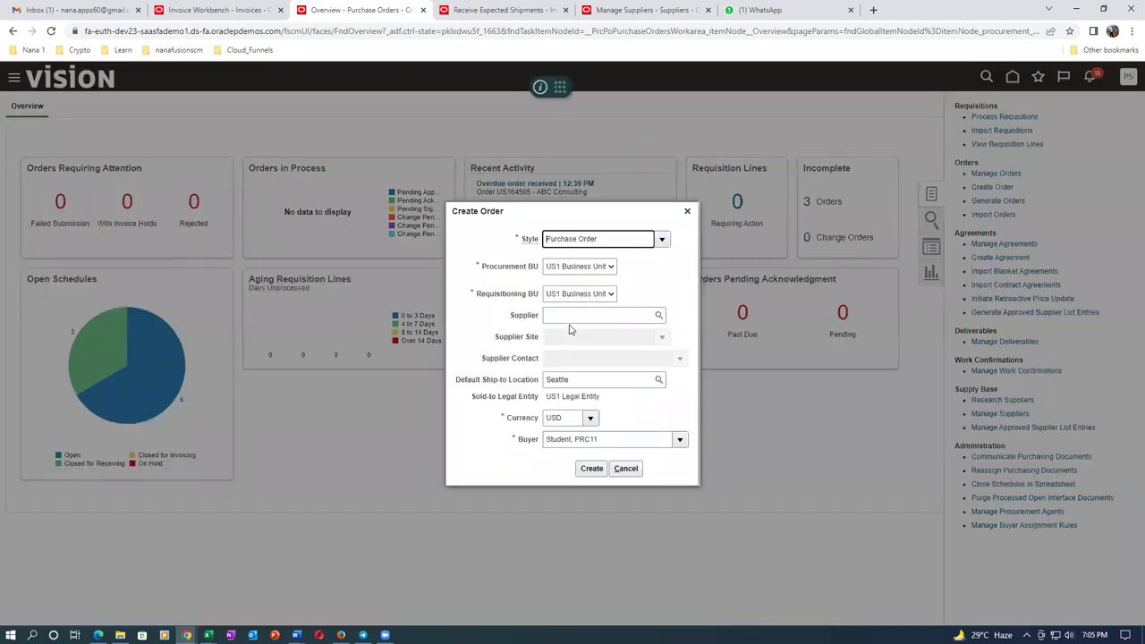
pyautogui.click(571, 313)
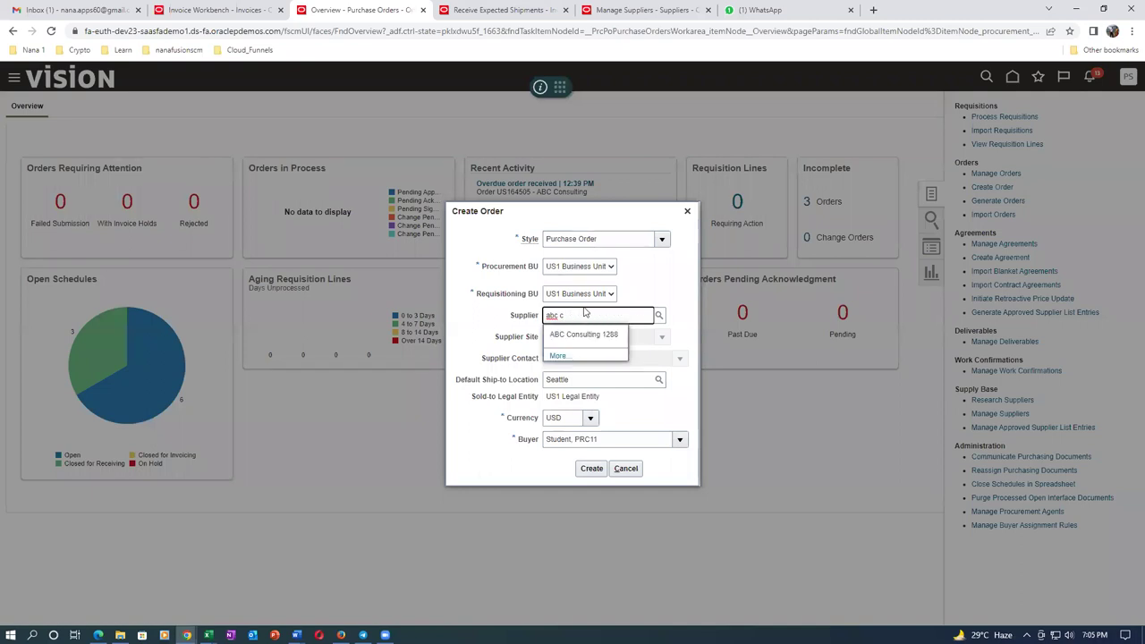
pyautogui.click(586, 335)
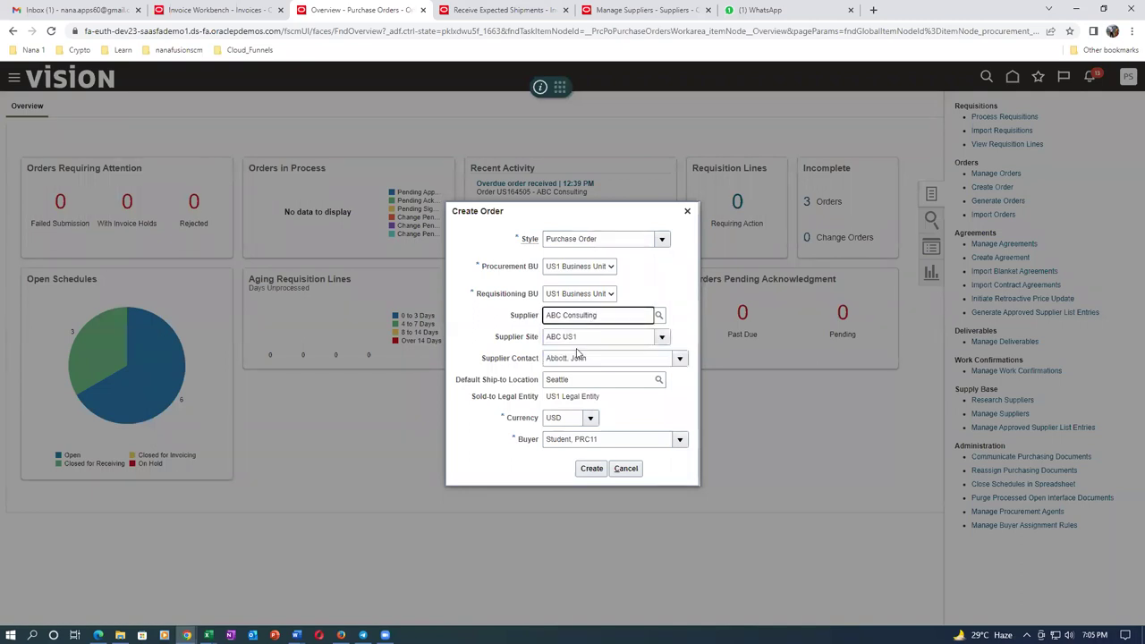
pyautogui.click(591, 467)
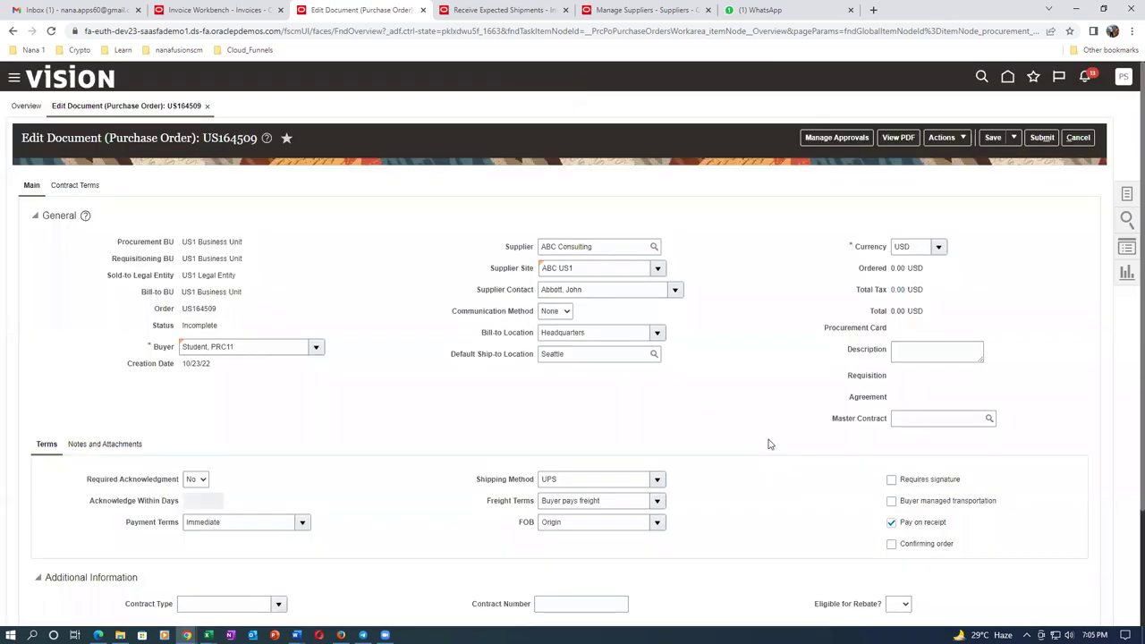
# Add line 1 for item k0101_rec_1, quantity 100 Ea at base price 10.00.
pyautogui.scroll(-3, 746, 403)
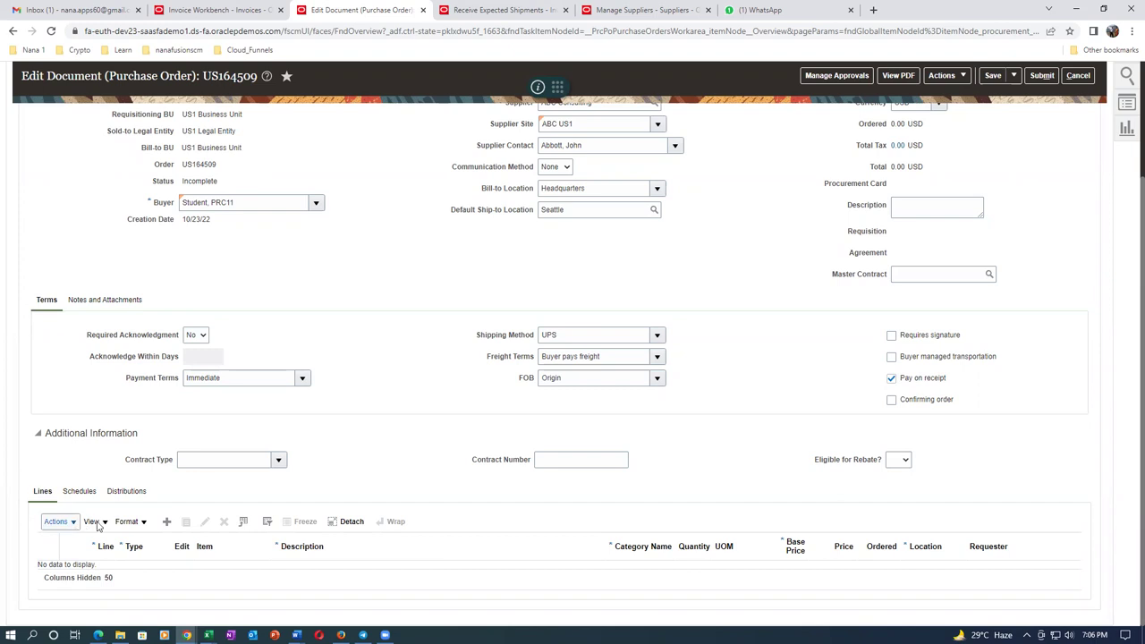
pyautogui.click(166, 524)
pyautogui.click(218, 569)
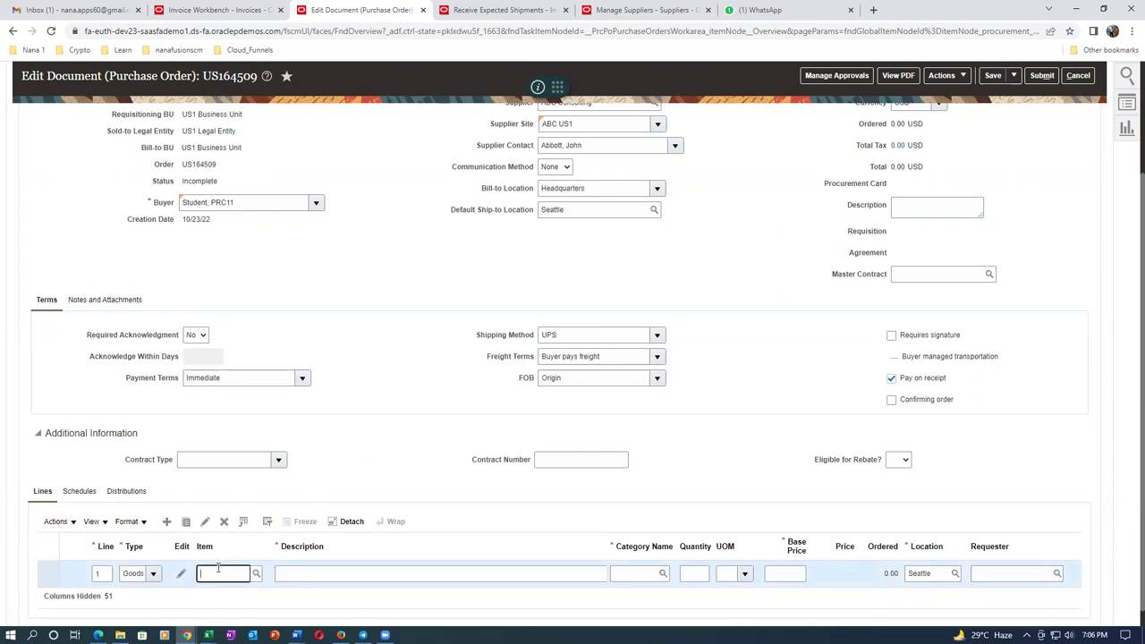
pyautogui.write('k0101')
pyautogui.press('Tab')
pyautogui.click(694, 574)
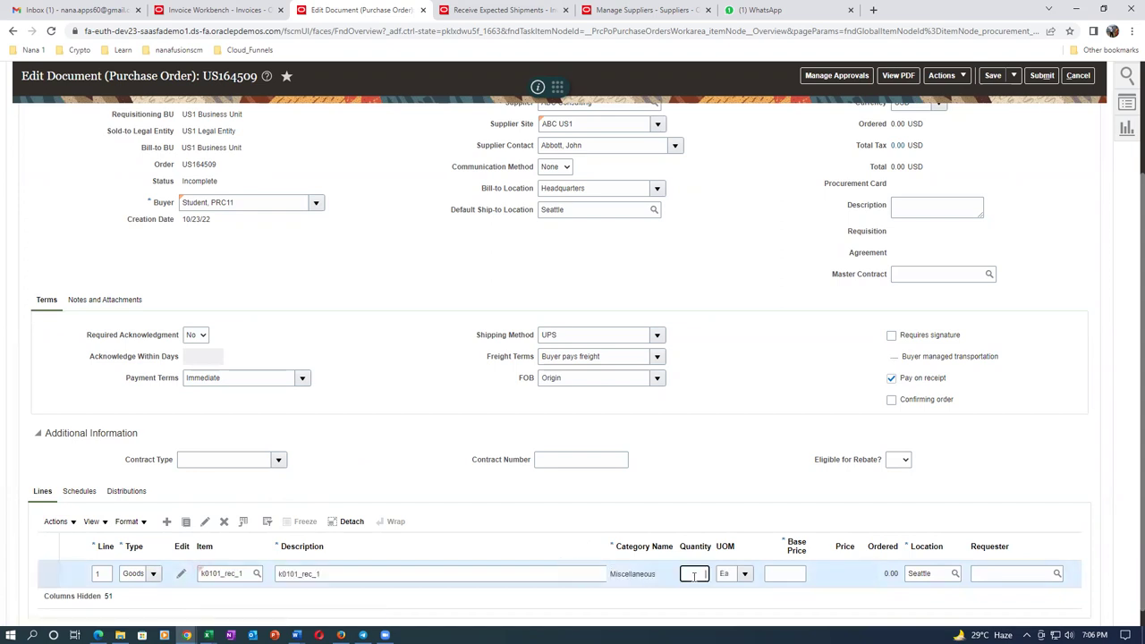
pyautogui.write('100')
pyautogui.press('Tab')
pyautogui.press('Tab')
pyautogui.write('10')
pyautogui.press('Tab')
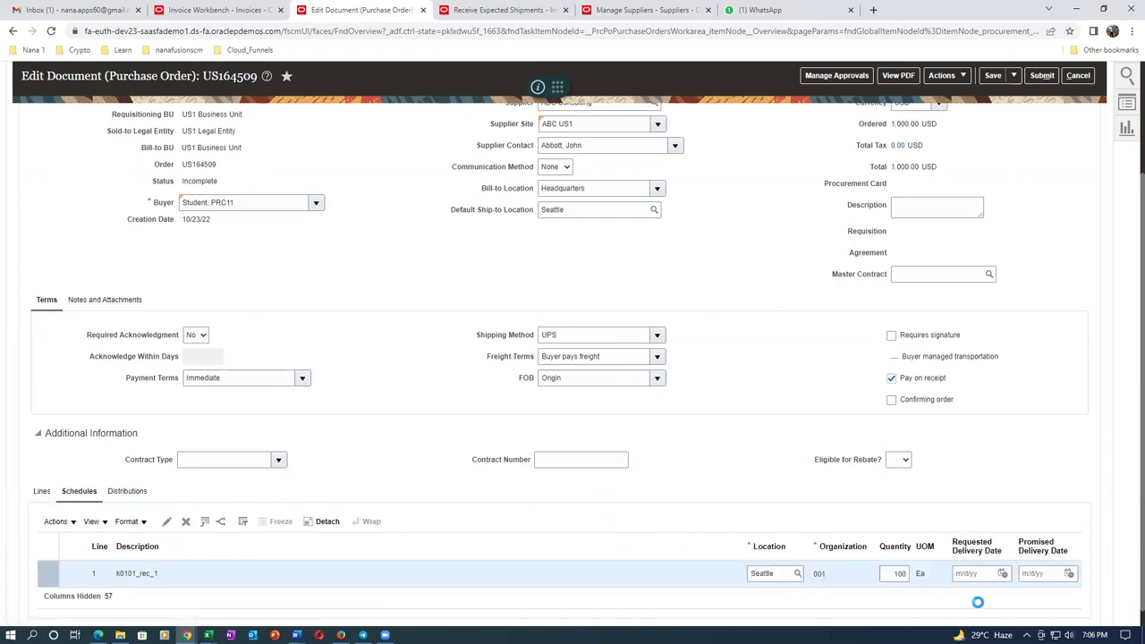
# Set the requested delivery date on the schedule to 10/23/22.
pyautogui.click(1002, 573)
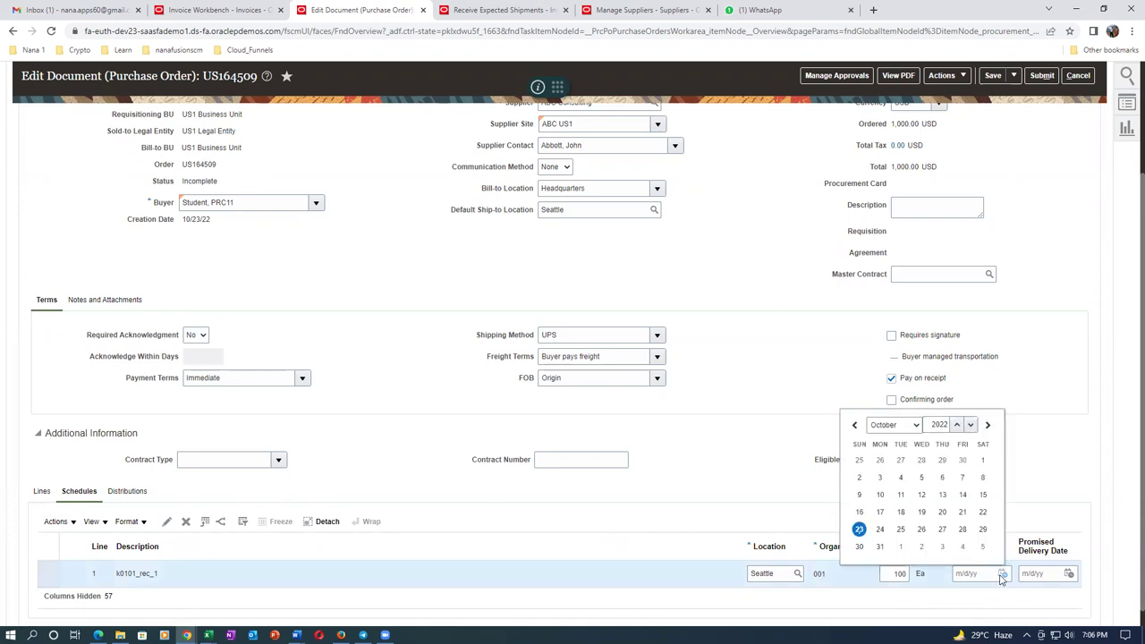
pyautogui.click(859, 529)
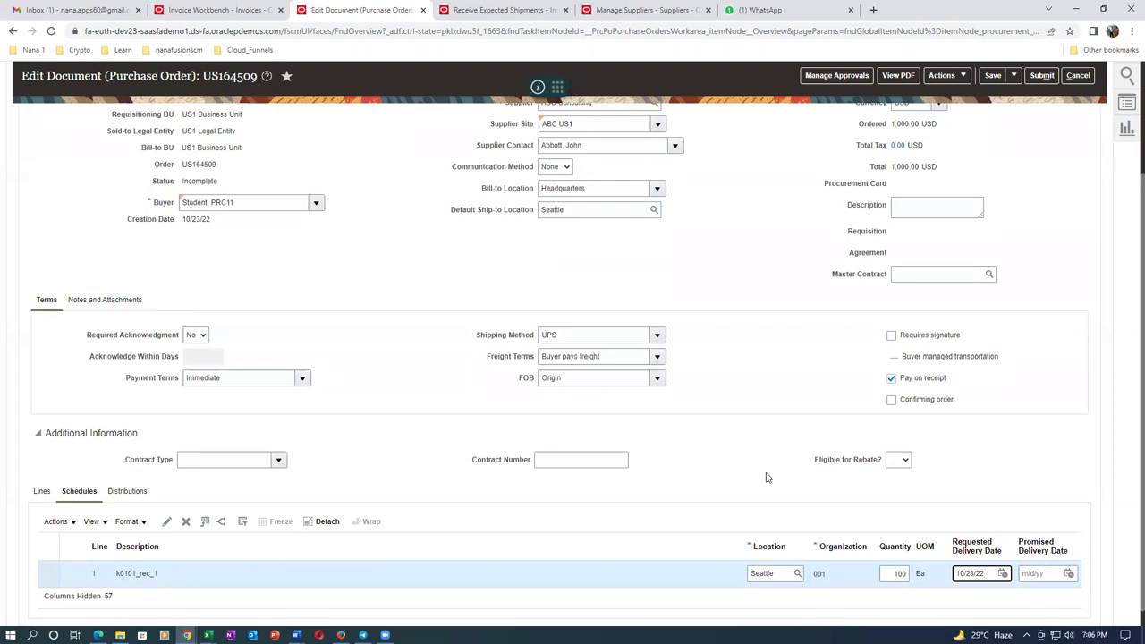
pyautogui.click(765, 478)
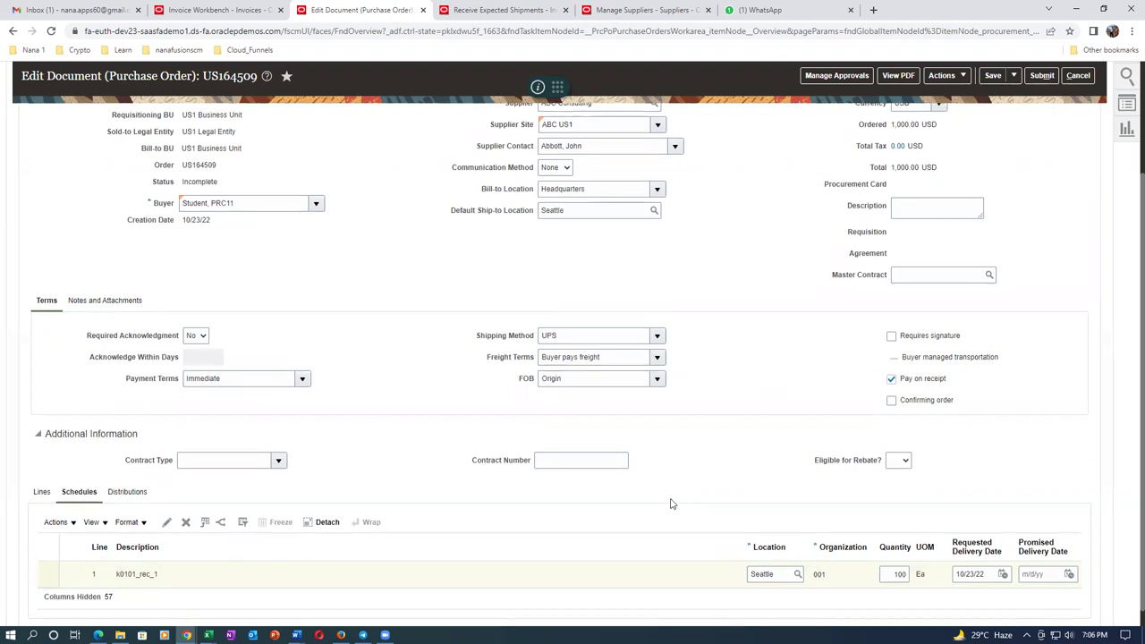
# Submit purchase order US164509 for approval and acknowledge the confirmation.
pyautogui.scroll(3, 670, 501)
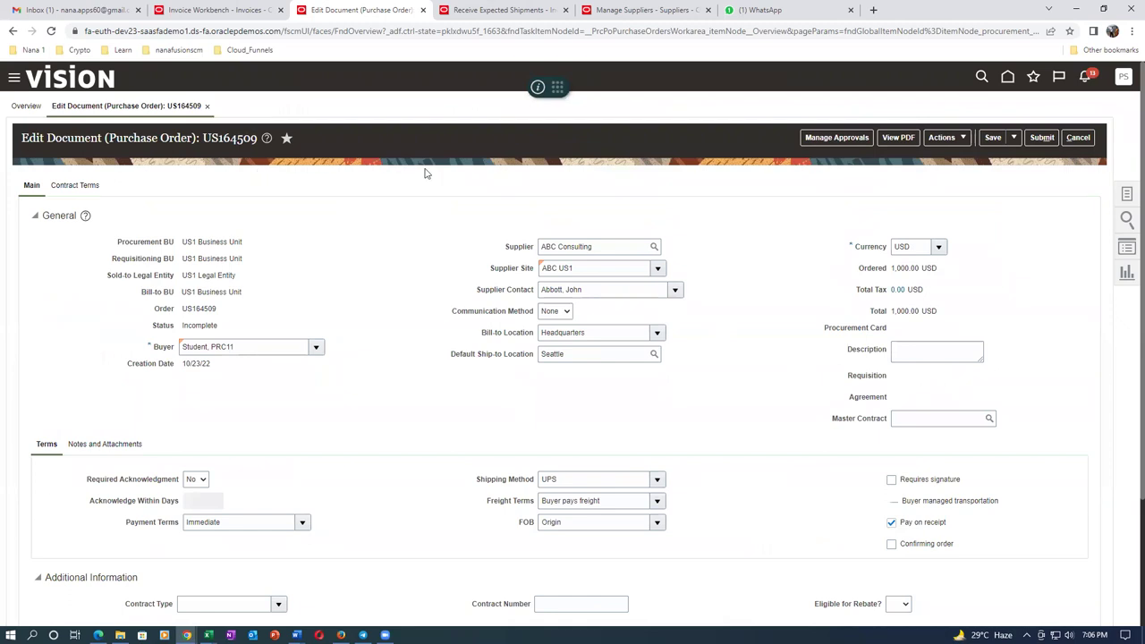
pyautogui.click(1043, 137)
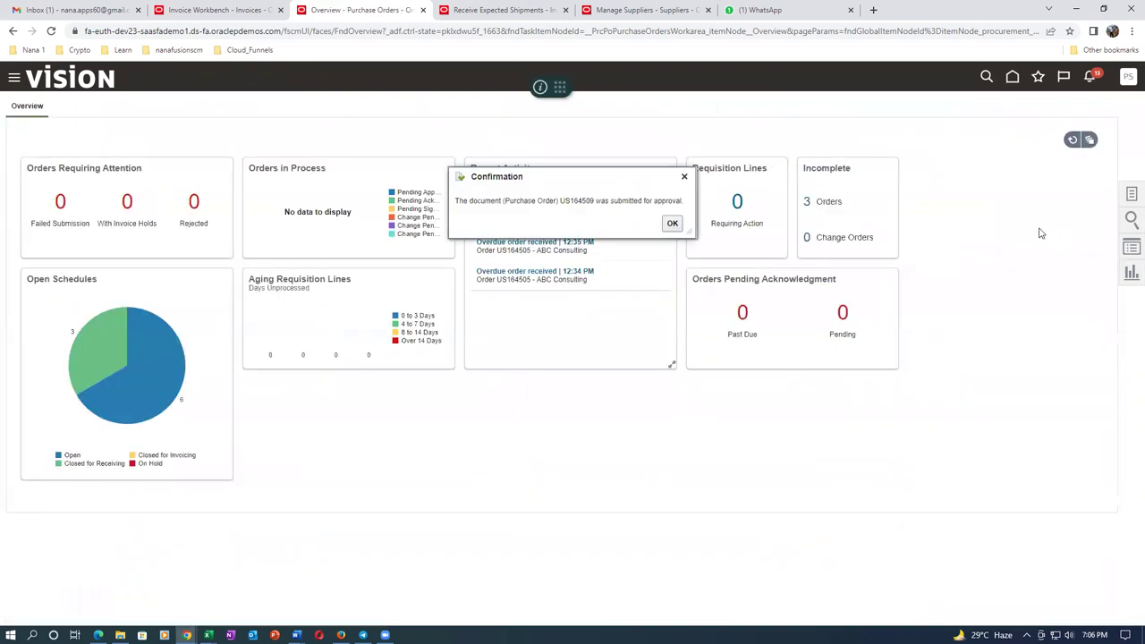
pyautogui.click(672, 224)
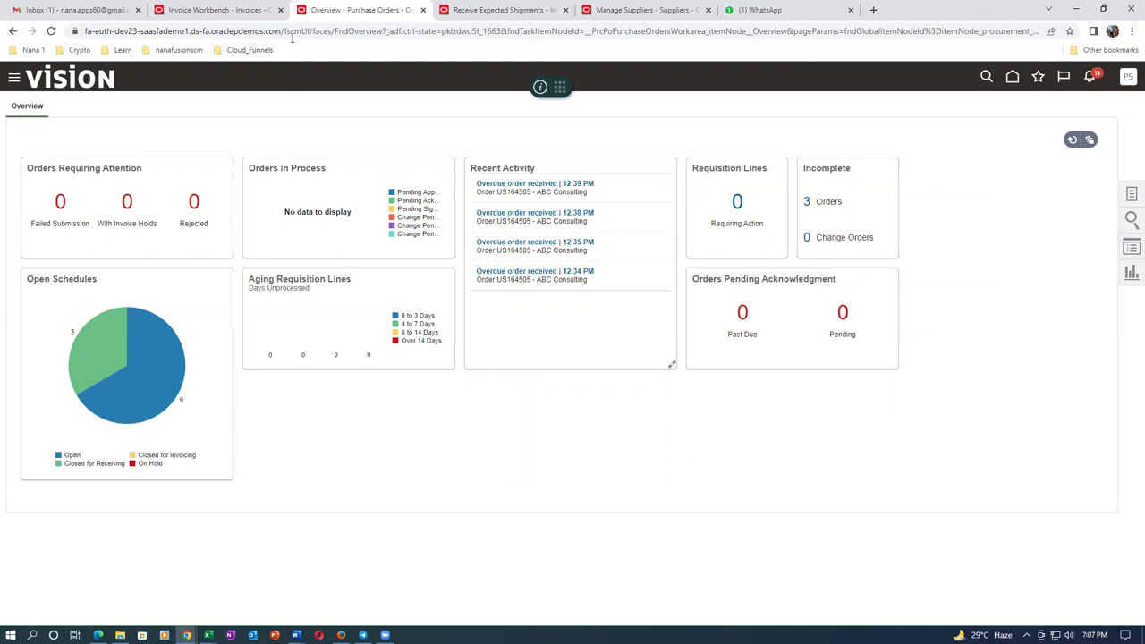
# Go to Receive Expected Shipments from the inventory management receiving tasks.
pyautogui.click(483, 9)
pyautogui.click(1119, 132)
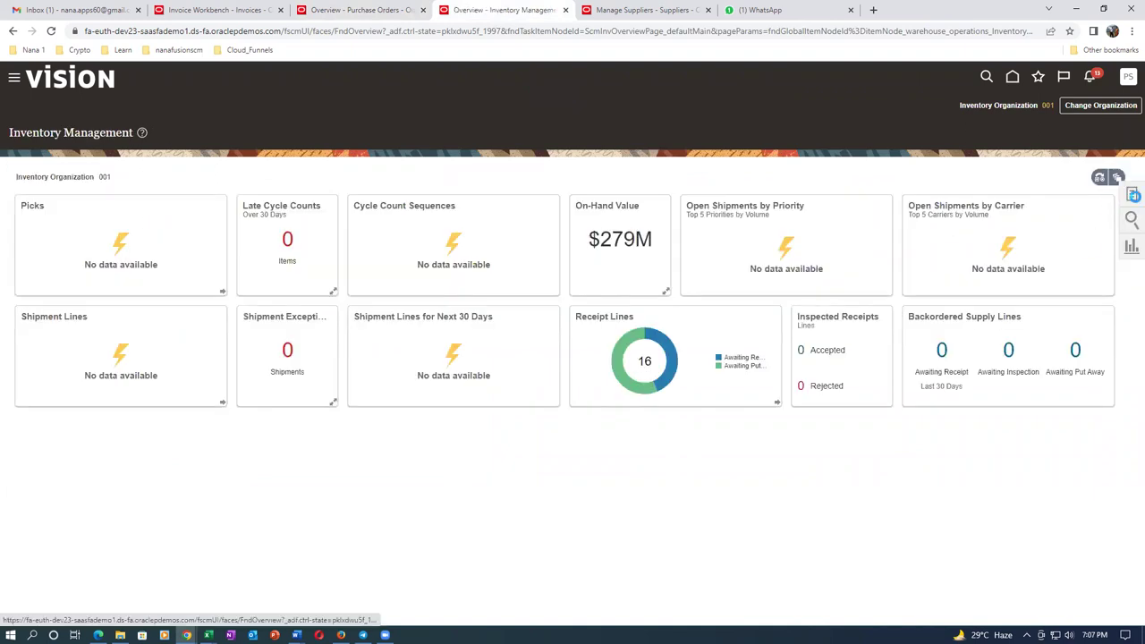
pyautogui.click(1131, 196)
pyautogui.click(1022, 133)
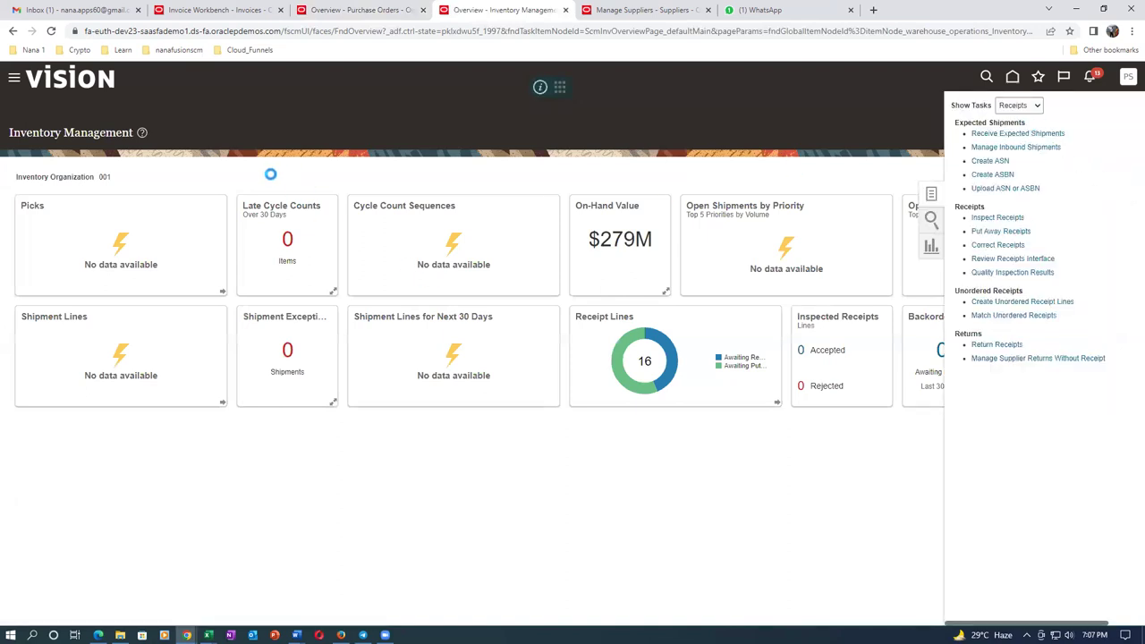
# Search expected shipment lines for purchase order US164509, listing item k0101_rec_1 from ABC Consulting.
pyautogui.write('US164509')
pyautogui.press('Tab')
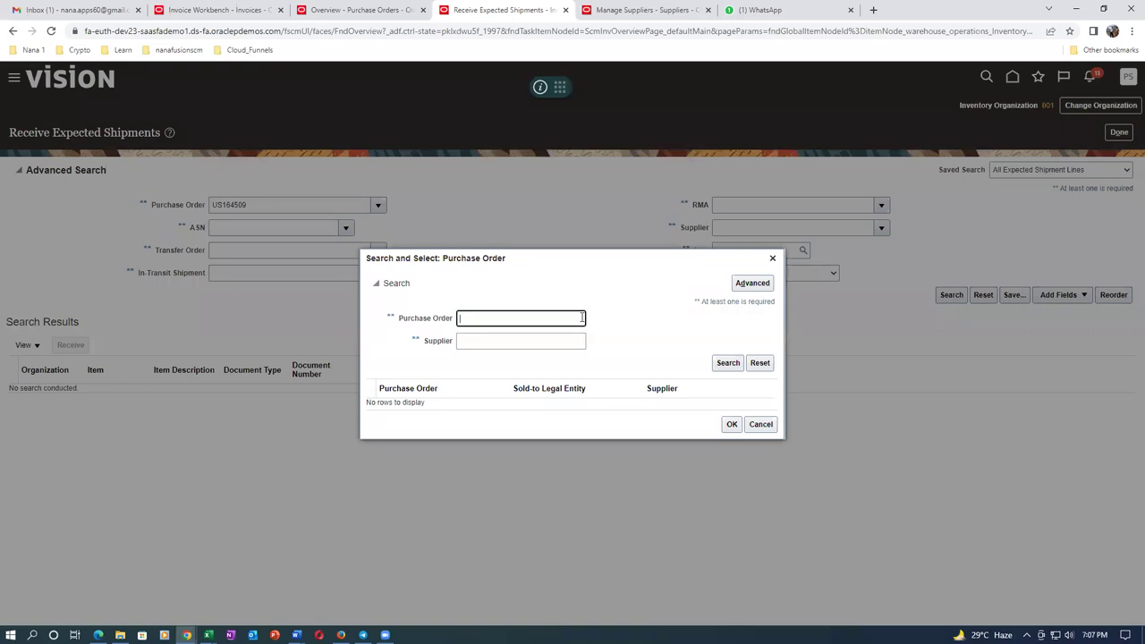
pyautogui.write('US164509')
pyautogui.press('Tab')
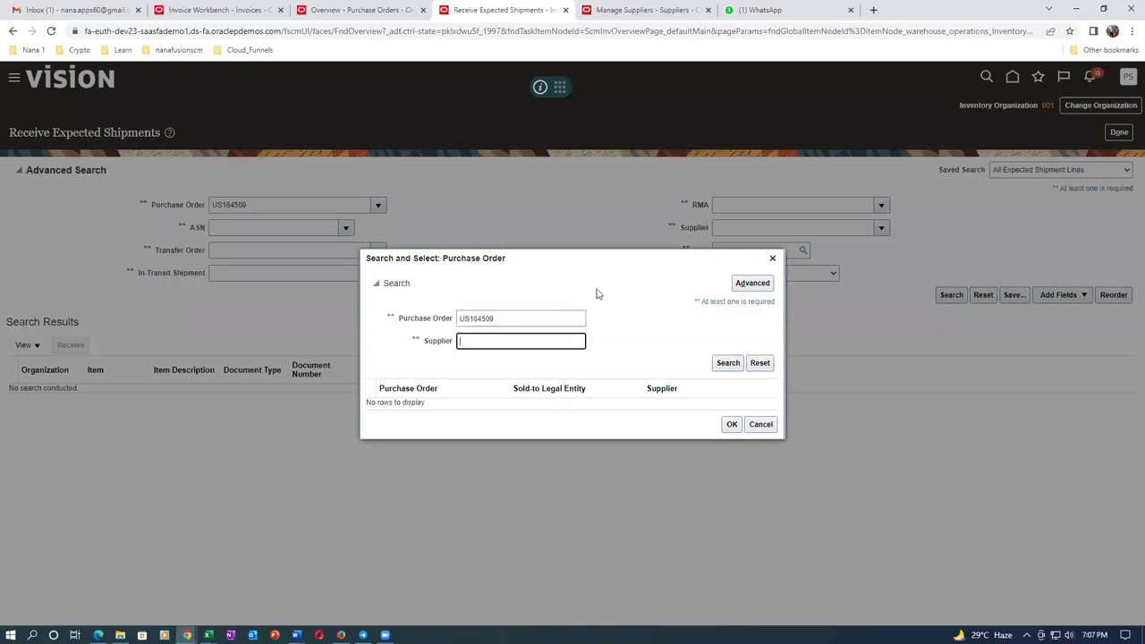
pyautogui.click(728, 365)
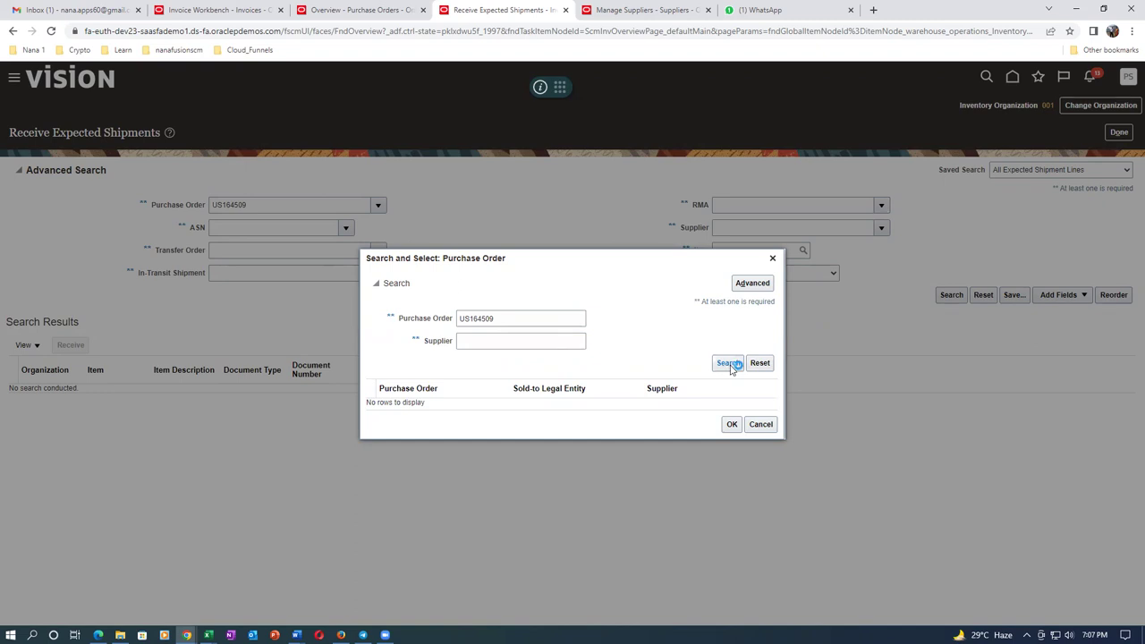
pyautogui.click(729, 367)
pyautogui.click(729, 370)
pyautogui.click(728, 369)
pyautogui.click(729, 369)
pyautogui.click(729, 367)
pyautogui.click(731, 434)
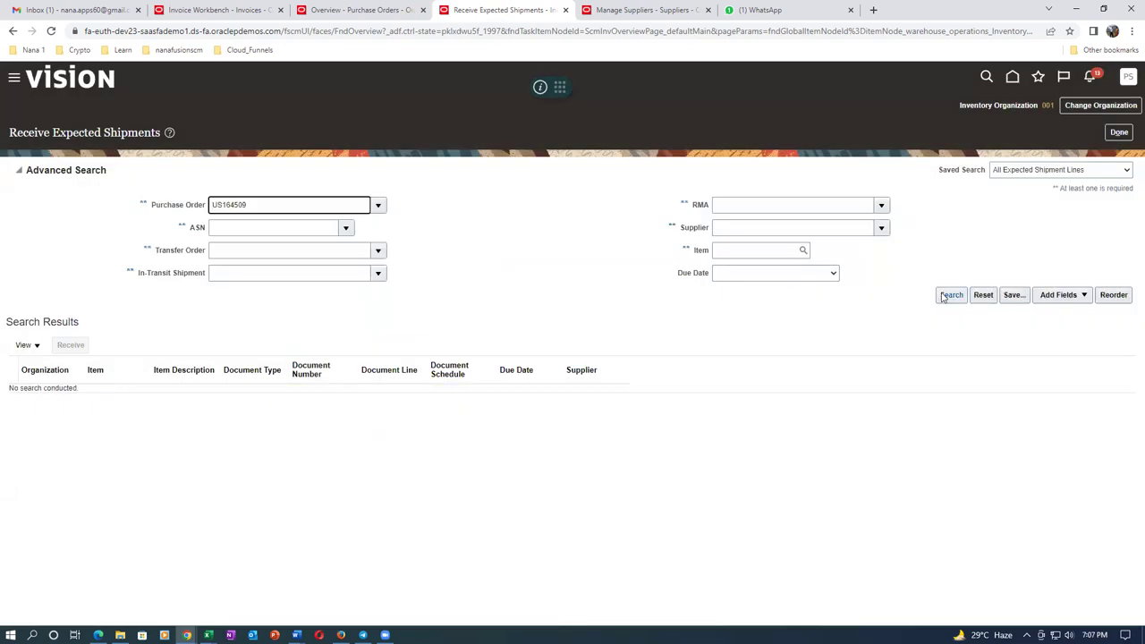
pyautogui.click(951, 294)
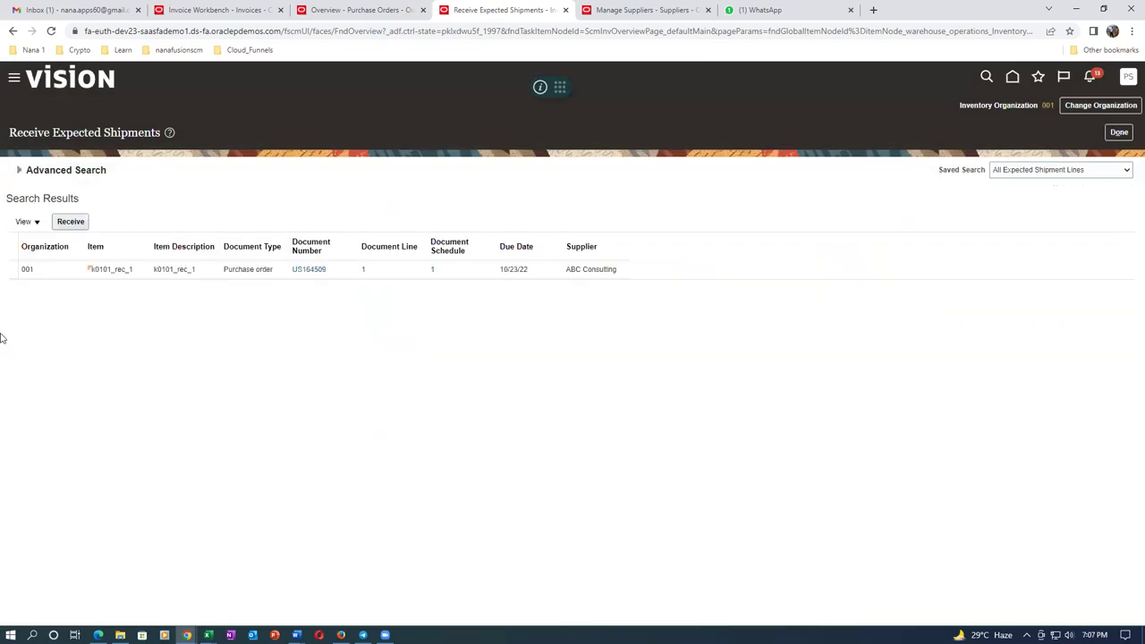
# Select the ABC Consulting expected shipment line and start receiving it.
pyautogui.click(12, 269)
pyautogui.click(86, 222)
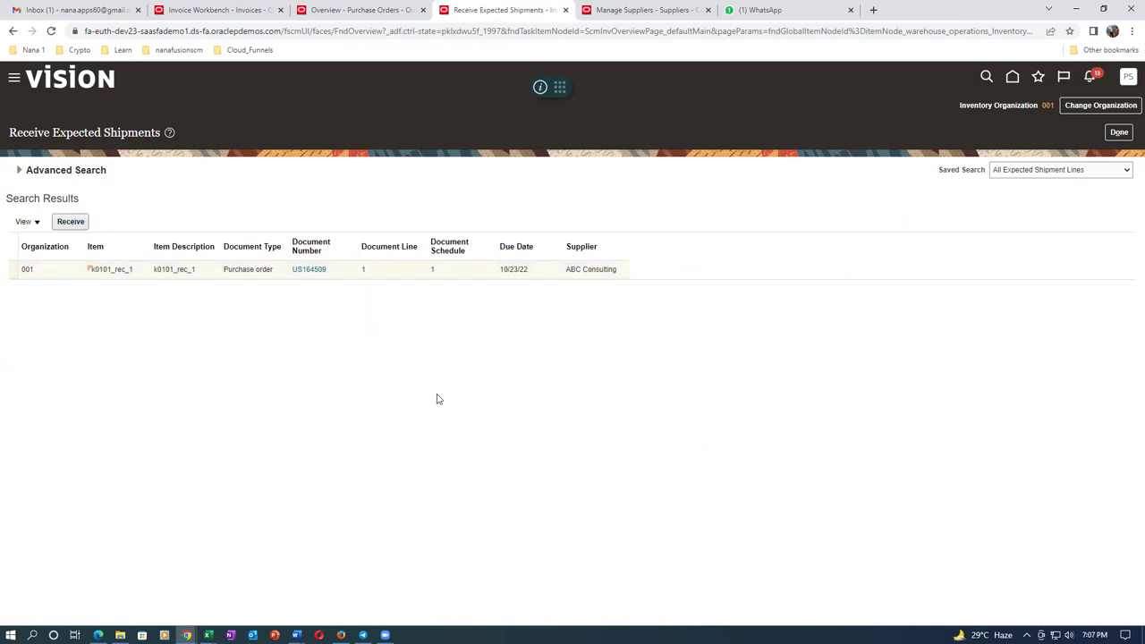
pyautogui.click(71, 222)
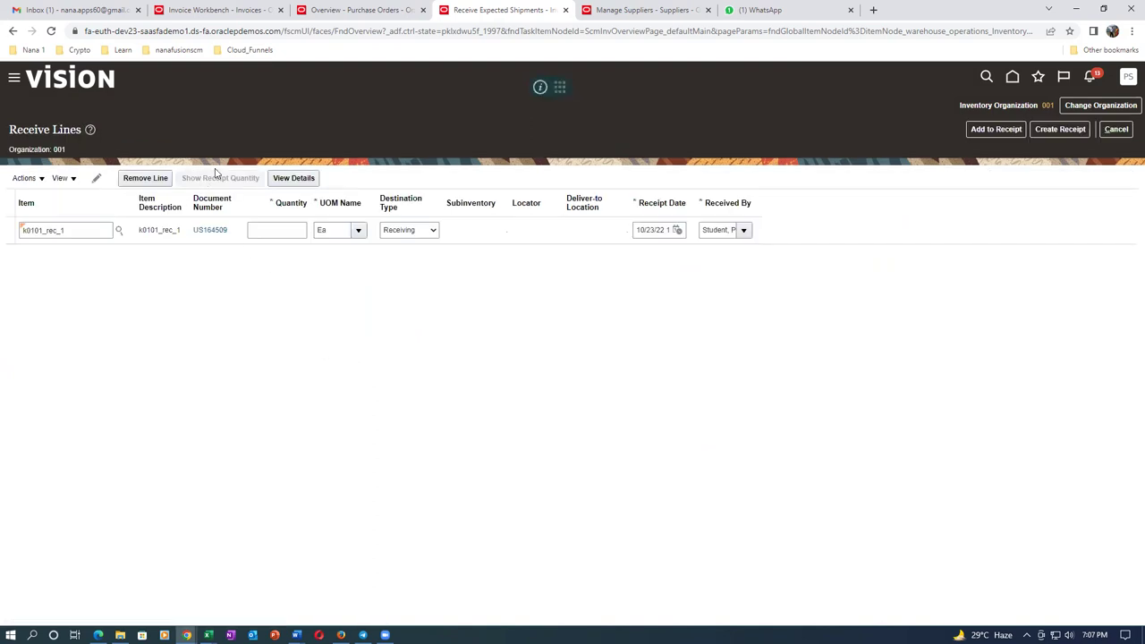
# Enter a received quantity of 25, then create and submit the receipt.
pyautogui.click(269, 230)
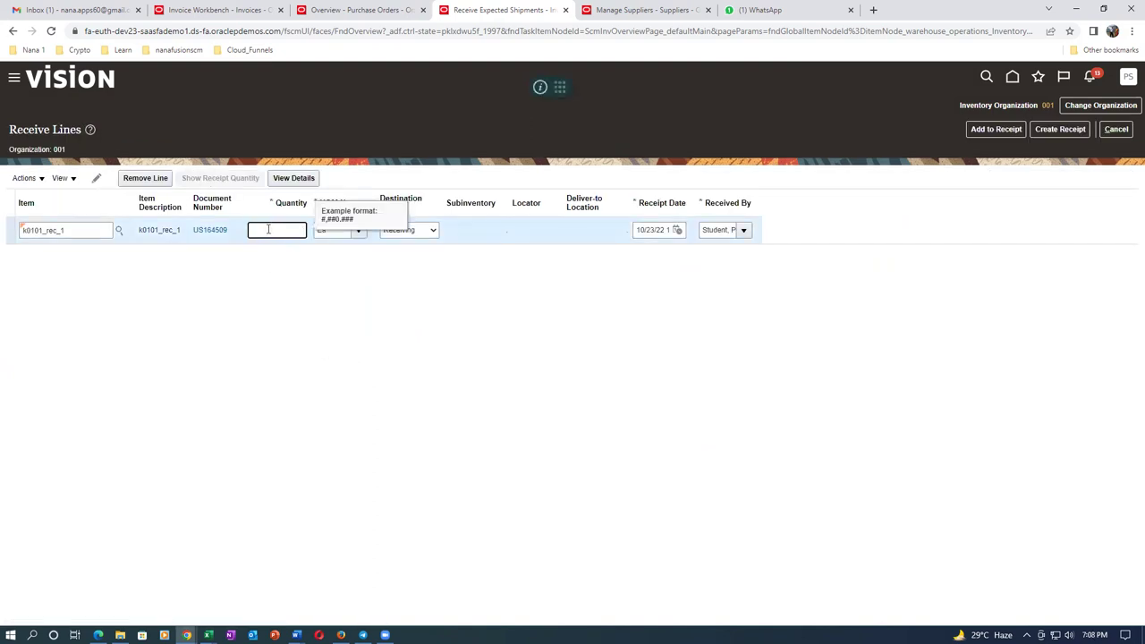
pyautogui.write('25')
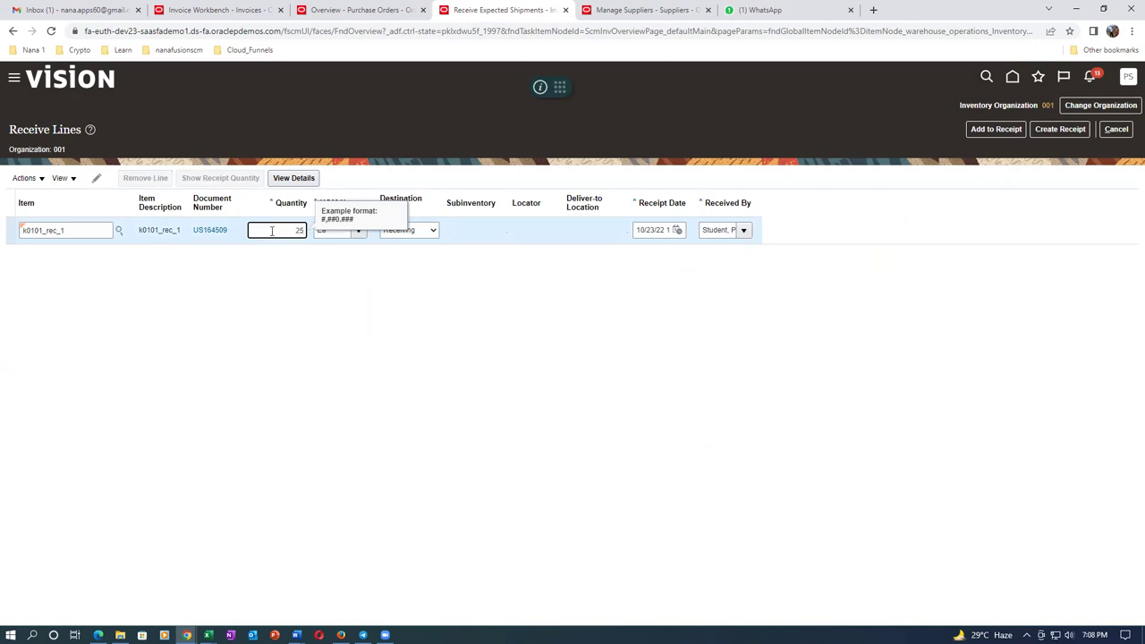
pyautogui.press('Tab')
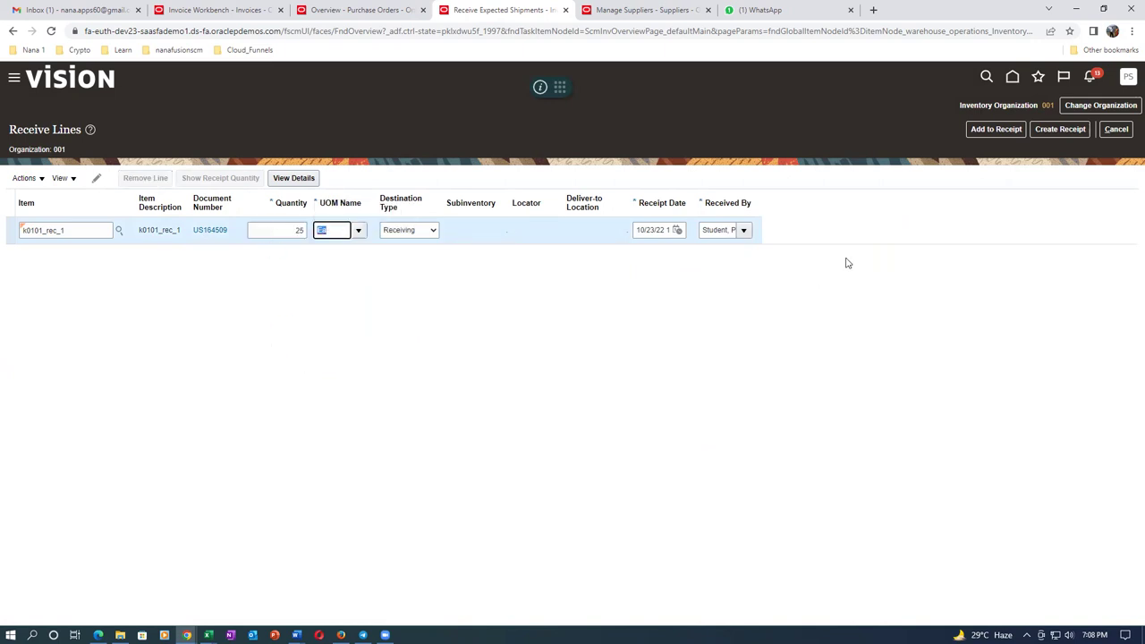
pyautogui.click(1067, 129)
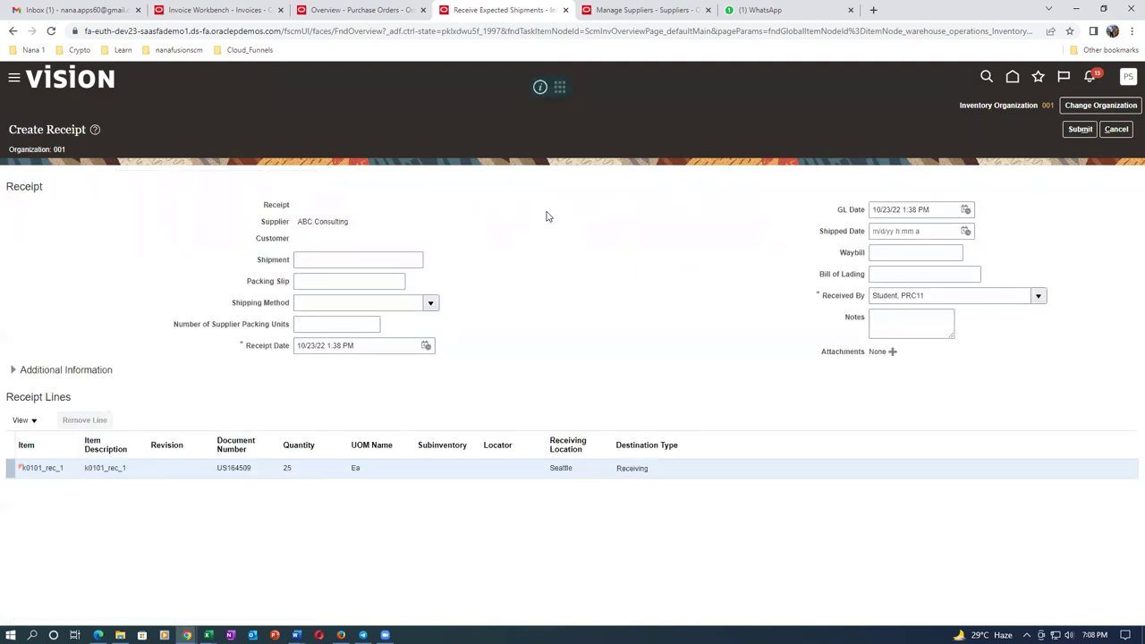
pyautogui.click(1079, 129)
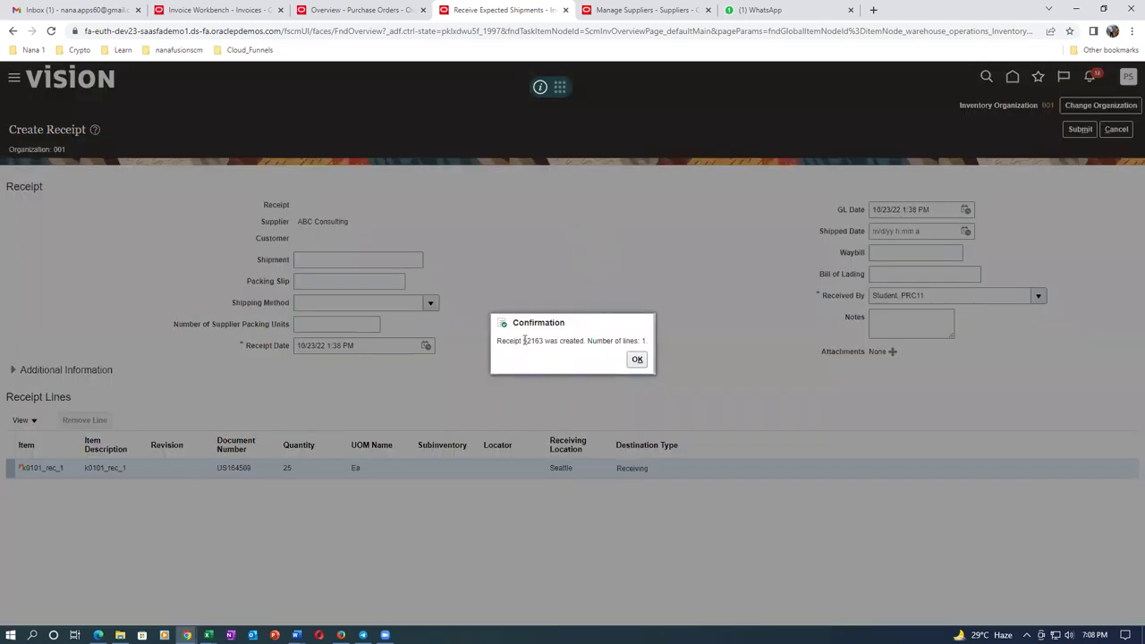
# Copy the new receipt number, close the confirmation, and duplicate the Manage Suppliers tab.
pyautogui.moveTo(524, 342); pyautogui.dragTo(549, 341)
pyautogui.click(636, 360)
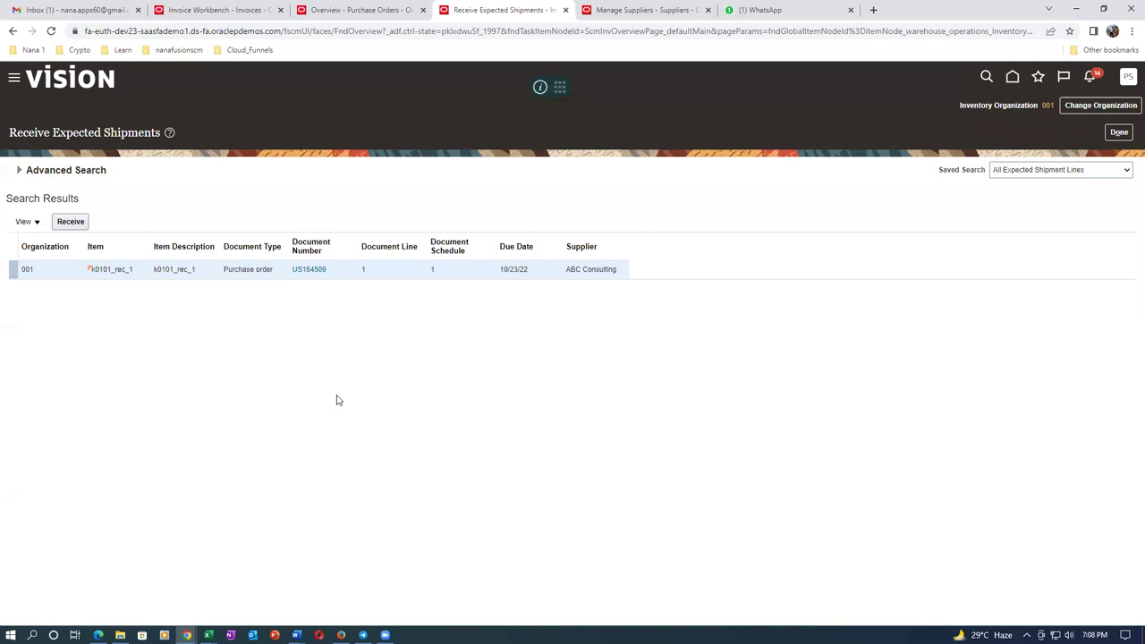
pyautogui.click(651, 10)
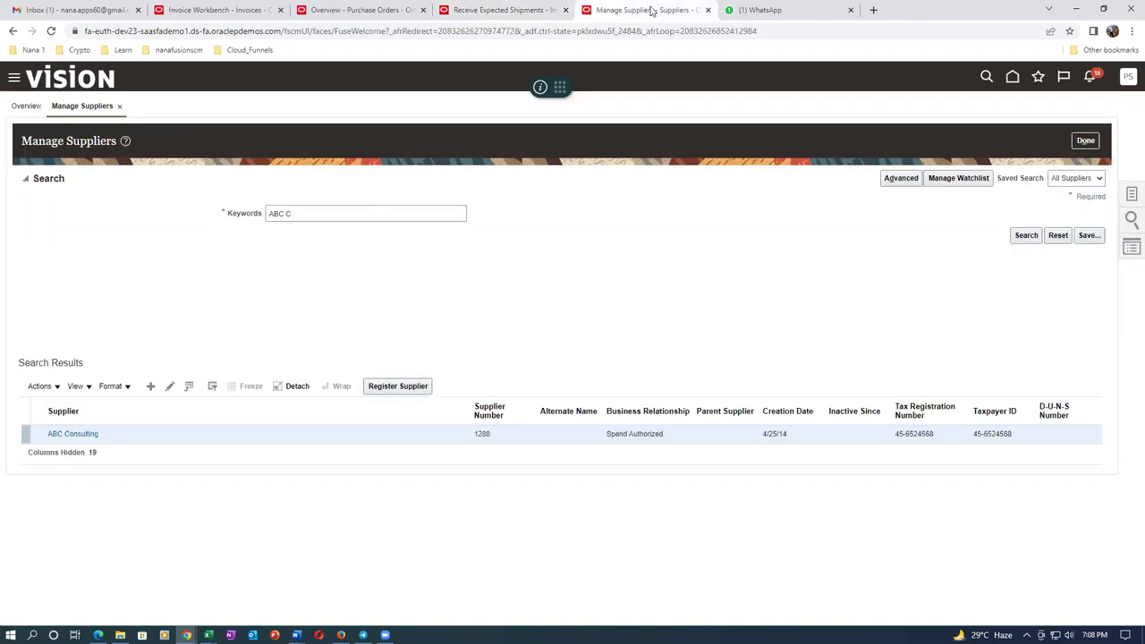
pyautogui.rightClick(651, 10)
pyautogui.click(695, 93)
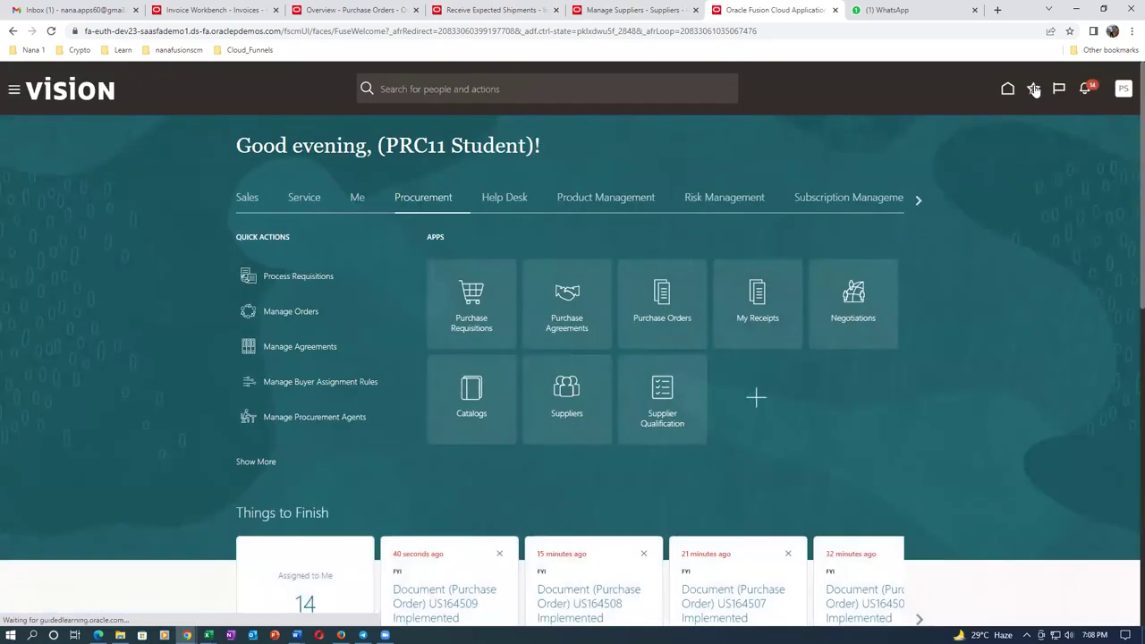
# Go to Monitor Processes from Favorites and start scheduling a new process.
pyautogui.click(1033, 89)
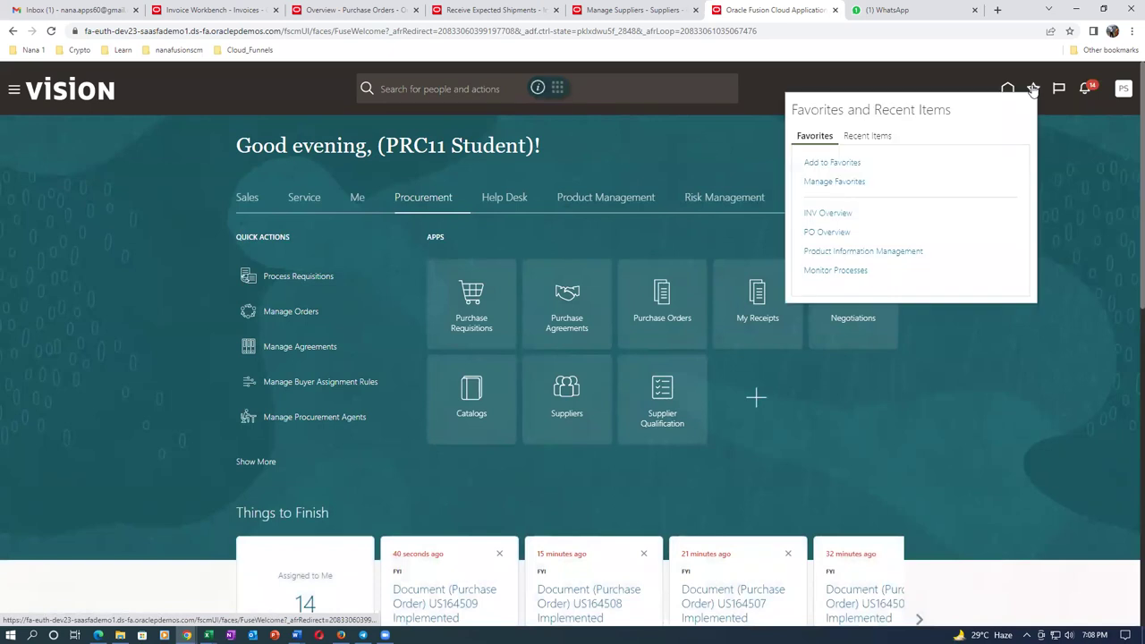
pyautogui.click(836, 271)
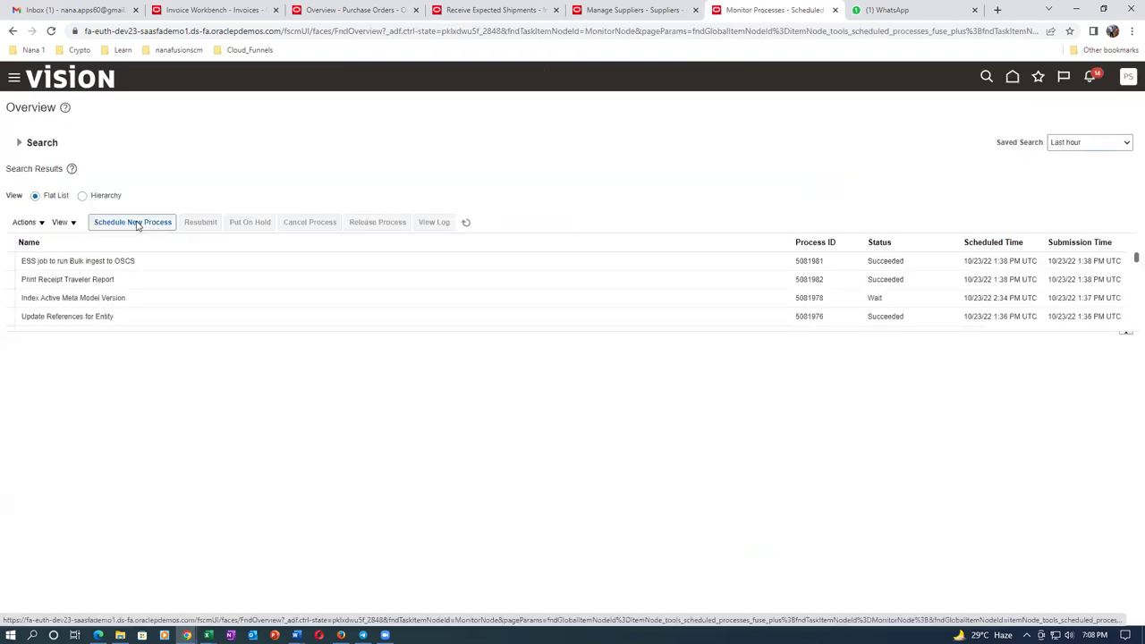
pyautogui.click(134, 223)
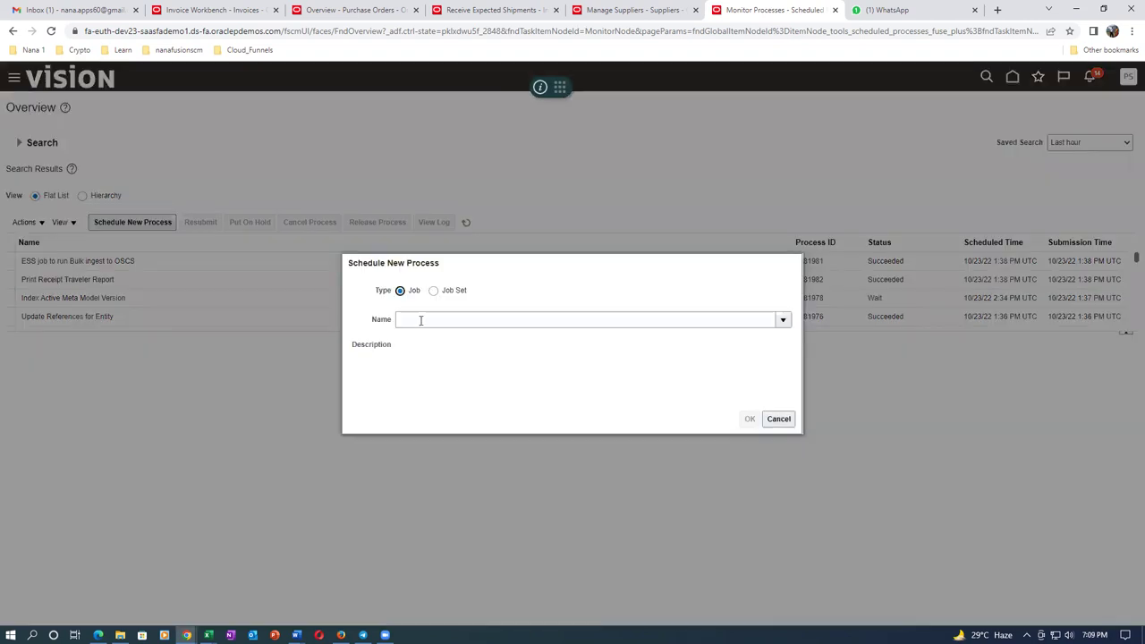
# Choose the Send Pay on Receipt job by searching 'send pay' in the Name field.
pyautogui.click(424, 320)
pyautogui.write('send pay')
pyautogui.press('Tab')
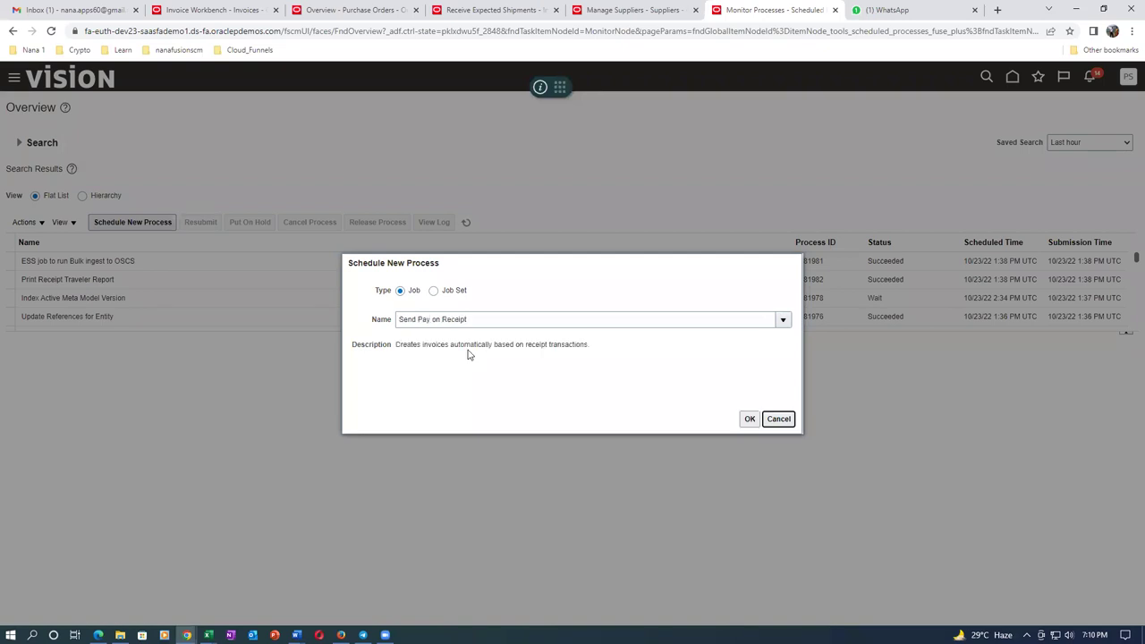
pyautogui.click(748, 421)
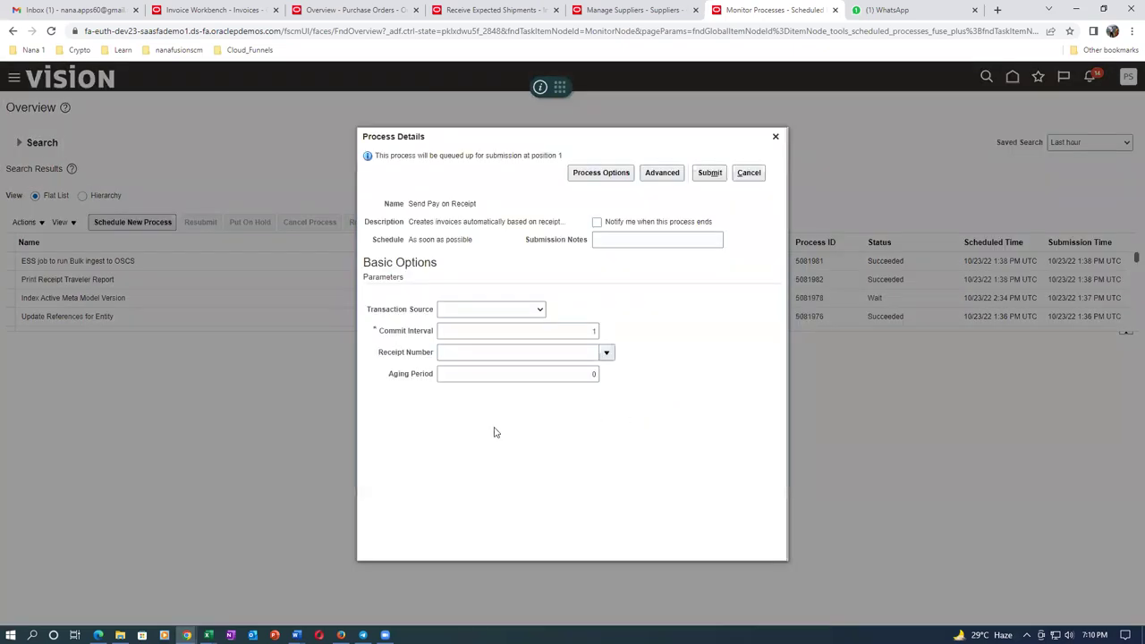
# Enter receipt number 52163 as the process parameter.
pyautogui.click(474, 353)
pyautogui.write('52163')
pyautogui.press('Tab')
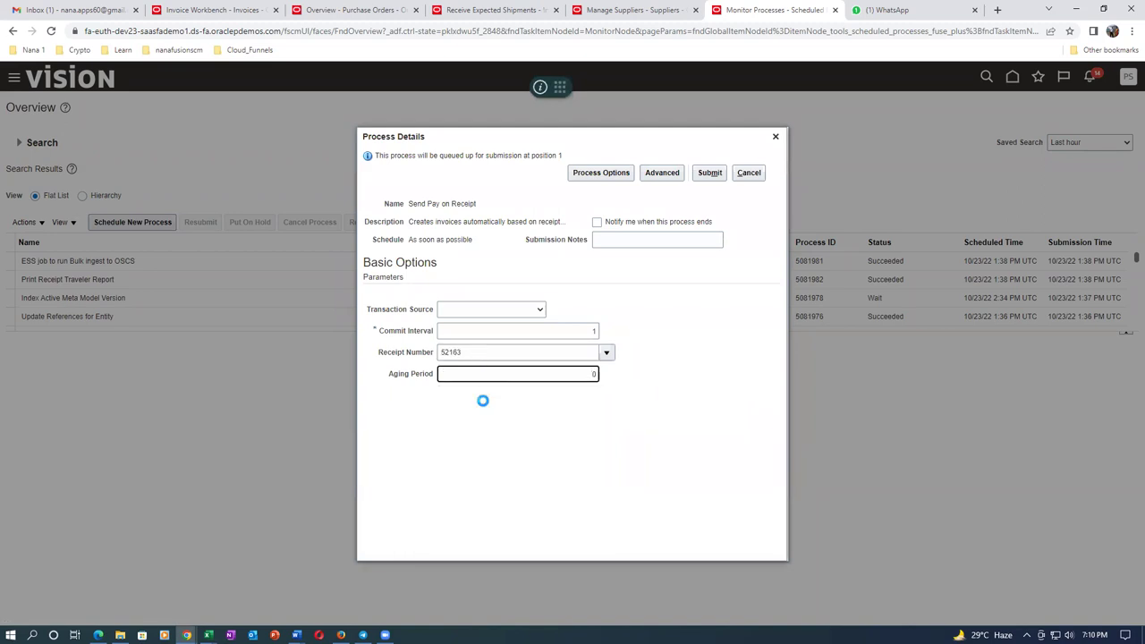
# Set Transaction Source to Evaluated Receipt Settlement and submit the Send Pay on Receipt process.
pyautogui.click(482, 312)
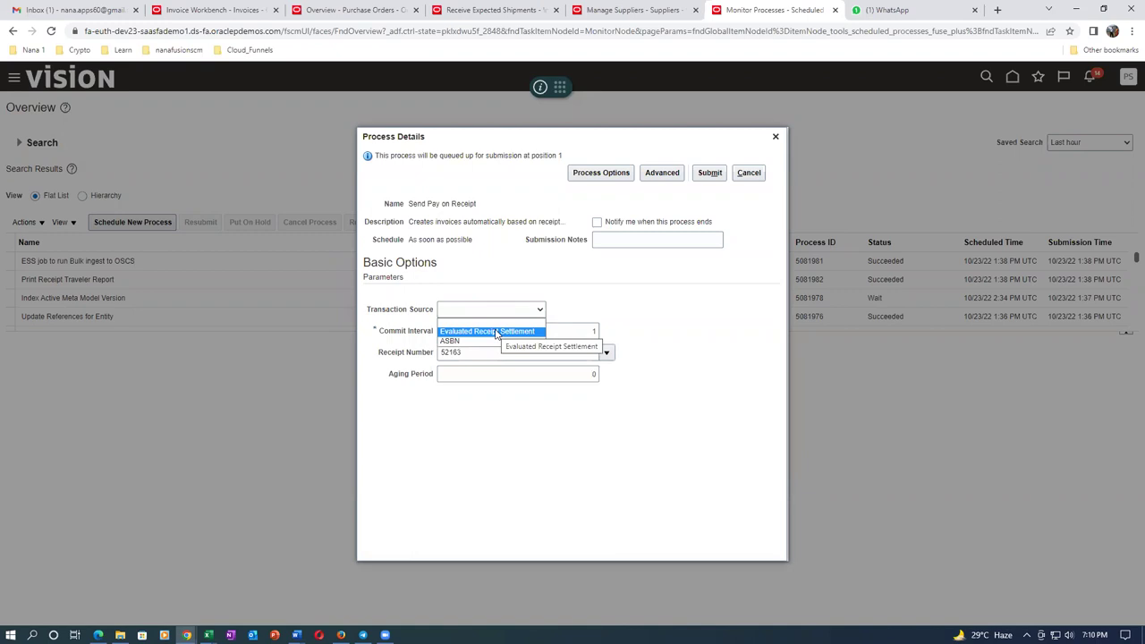
pyautogui.click(496, 333)
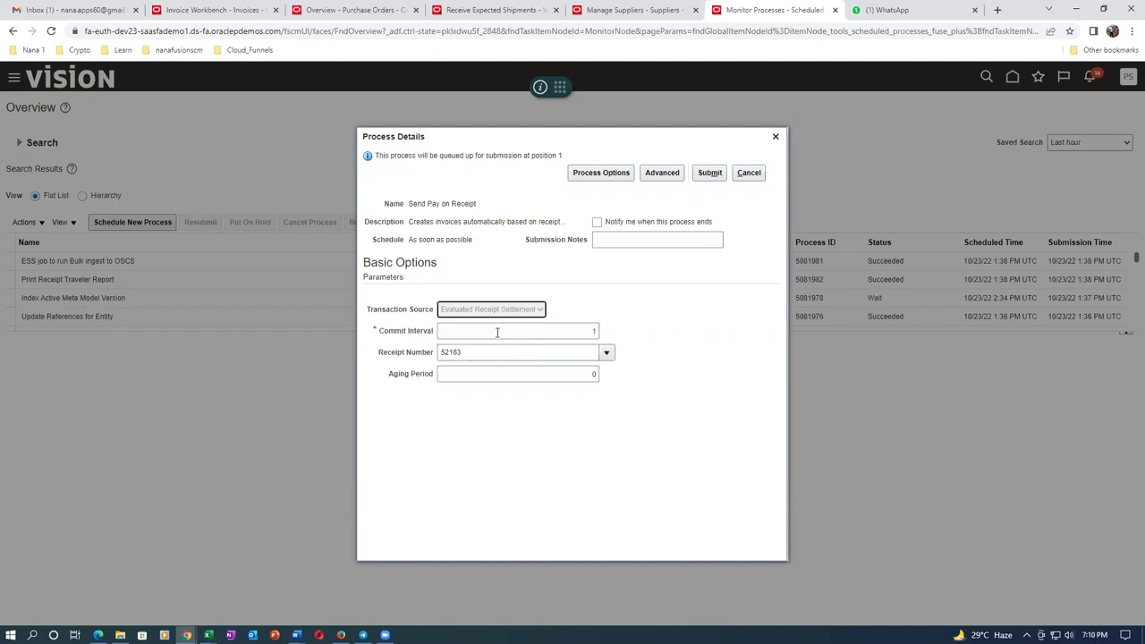
pyautogui.click(501, 311)
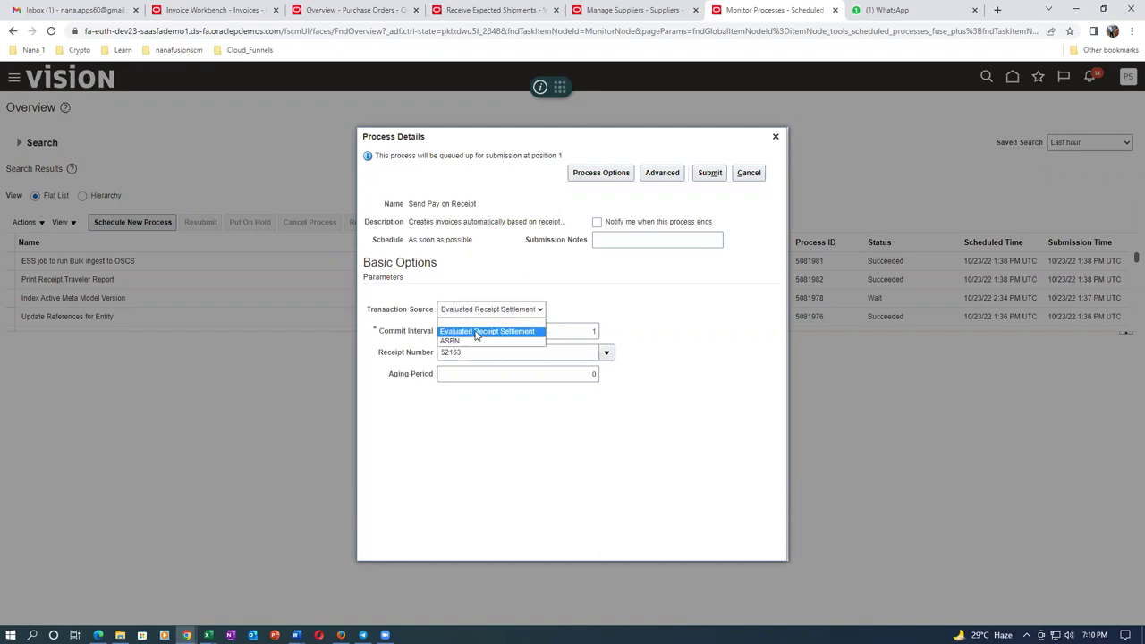
pyautogui.click(474, 333)
pyautogui.click(497, 313)
pyautogui.click(496, 315)
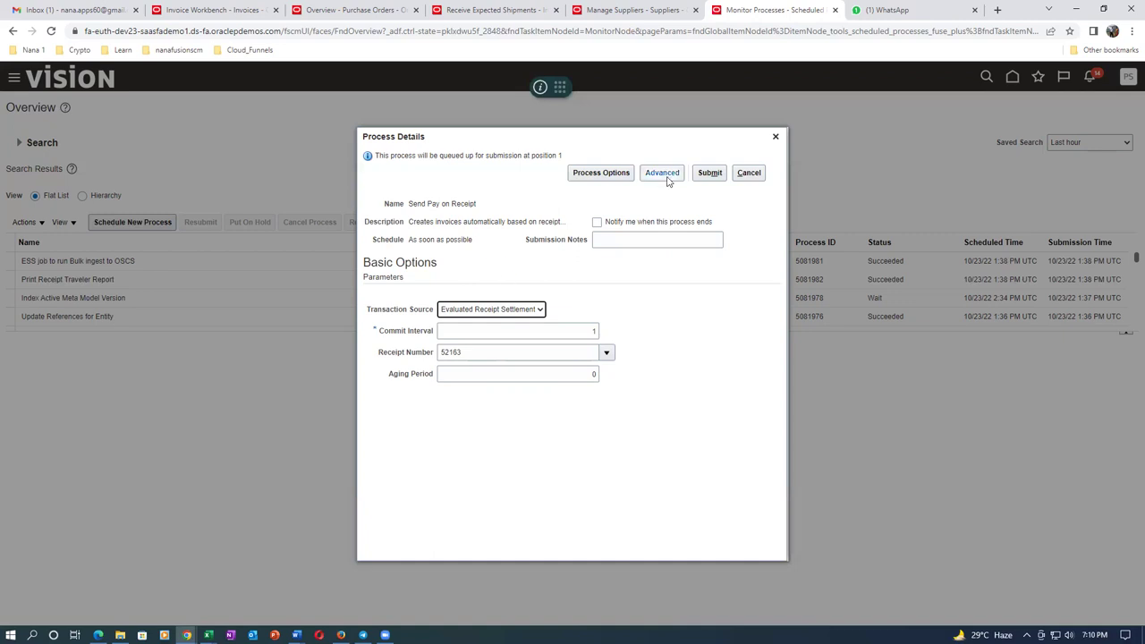
pyautogui.click(715, 176)
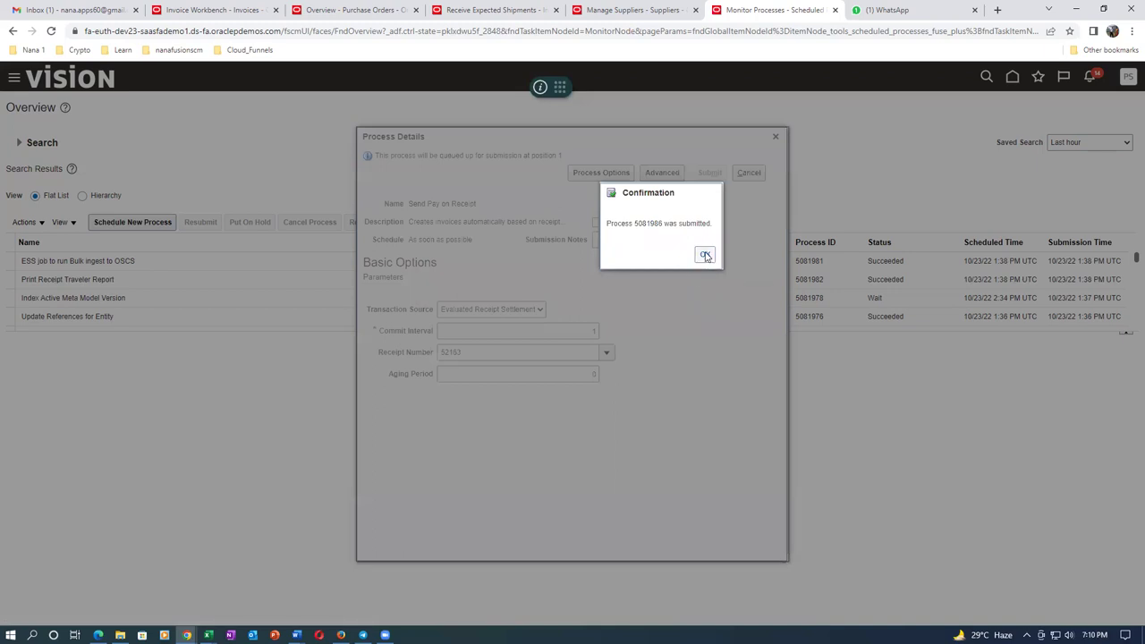
pyautogui.click(705, 255)
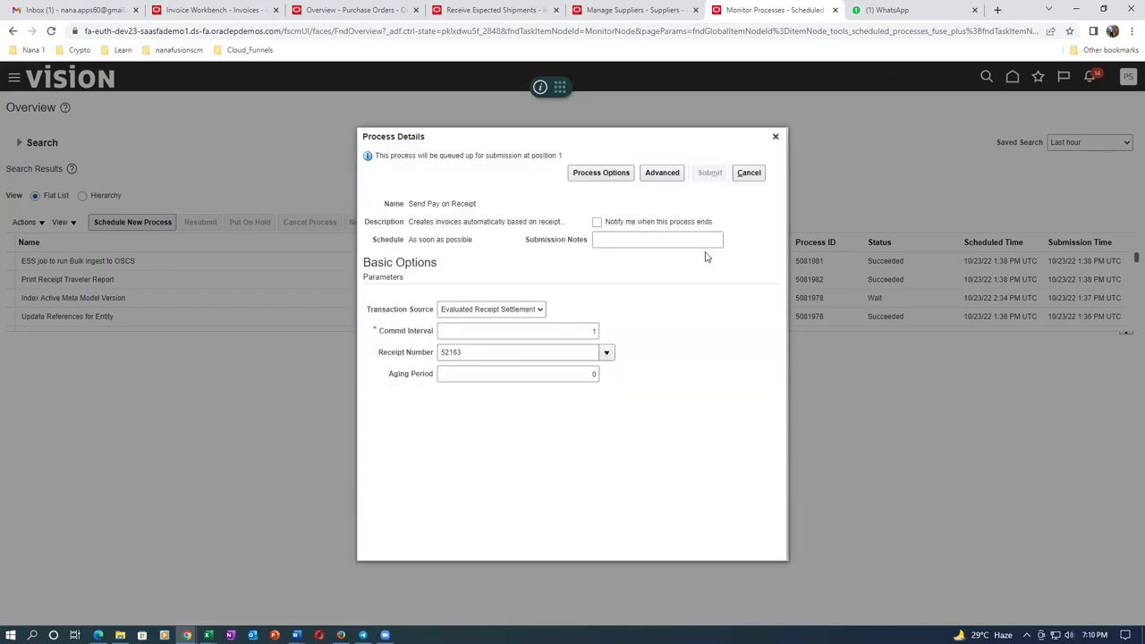
# Refresh the process list until Import Payables Invoices and its Report succeed, then select the report.
pyautogui.click(775, 136)
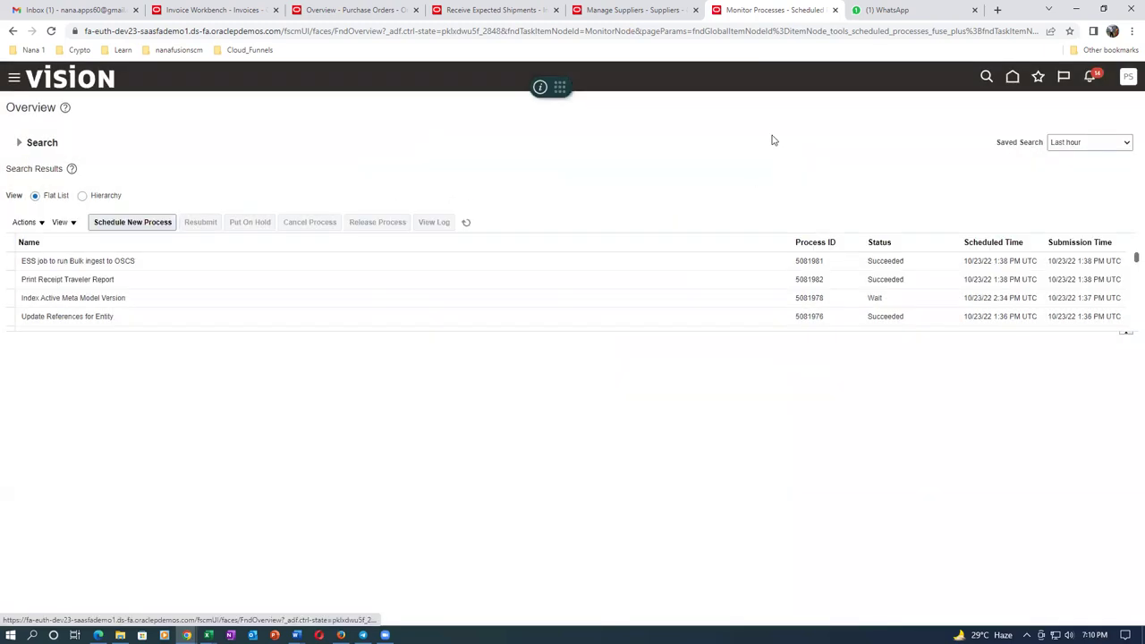
pyautogui.click(467, 223)
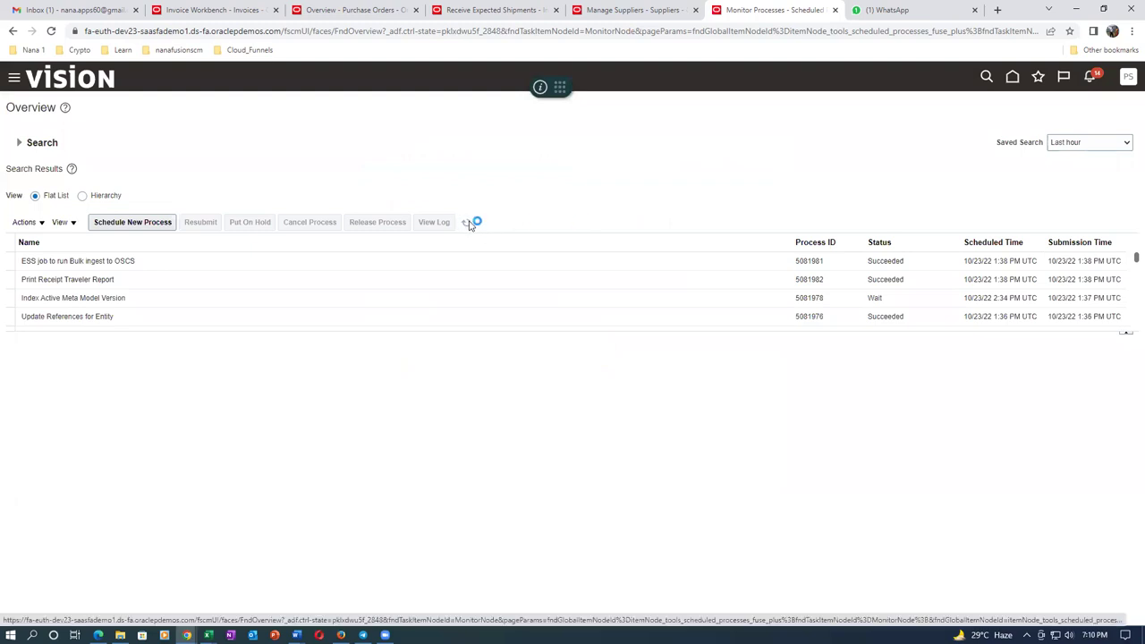
pyautogui.click(467, 223)
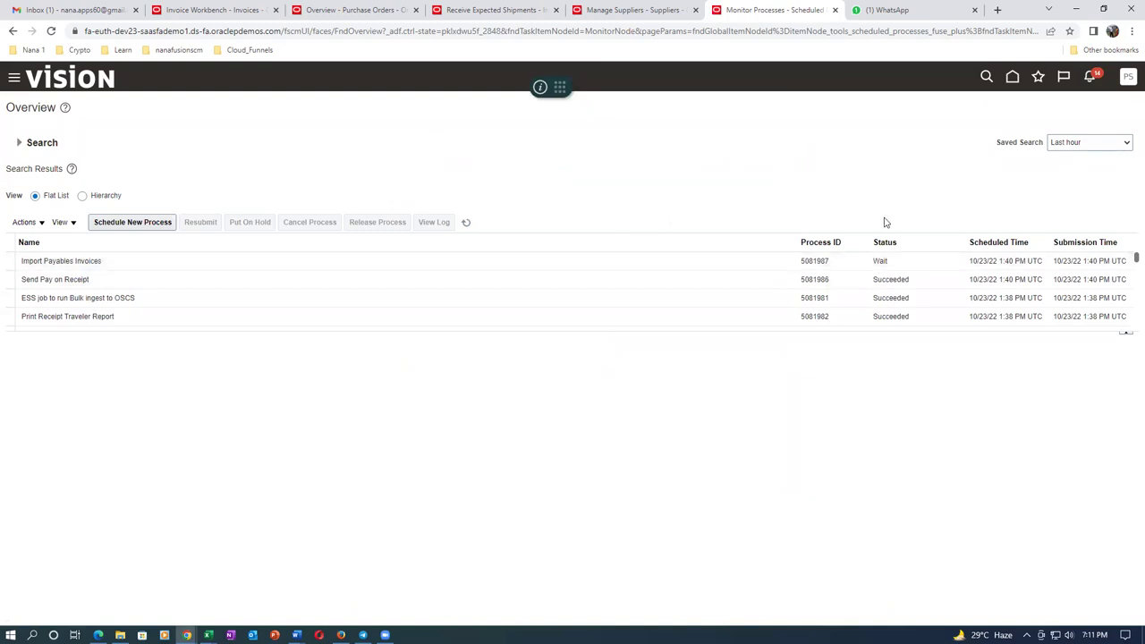
pyautogui.click(465, 222)
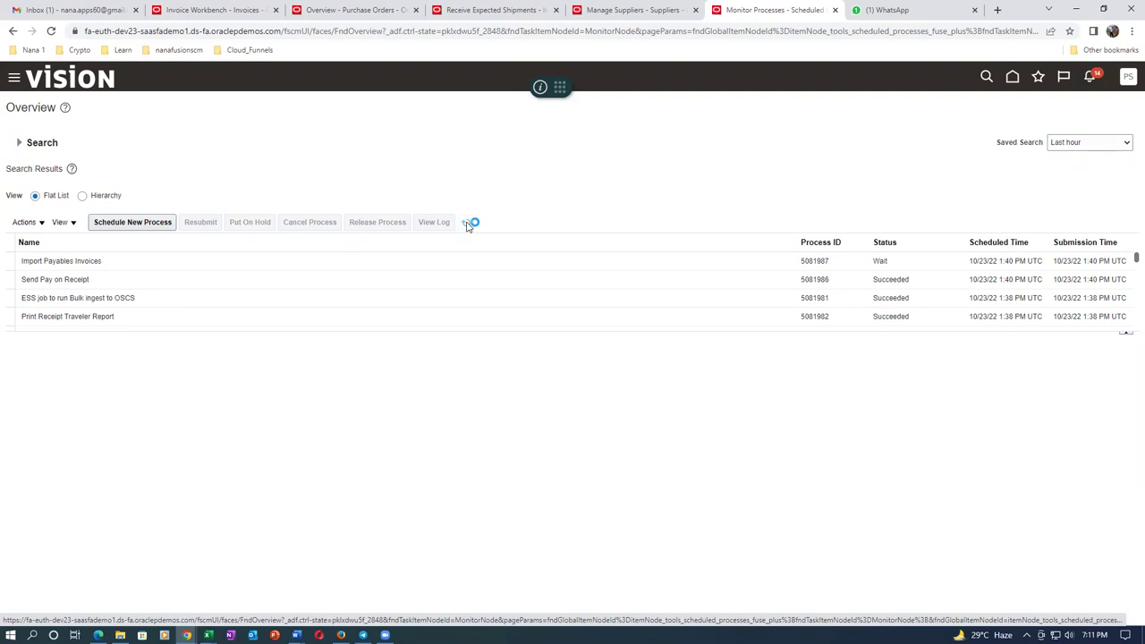
pyautogui.click(465, 223)
pyautogui.click(465, 225)
pyautogui.click(466, 224)
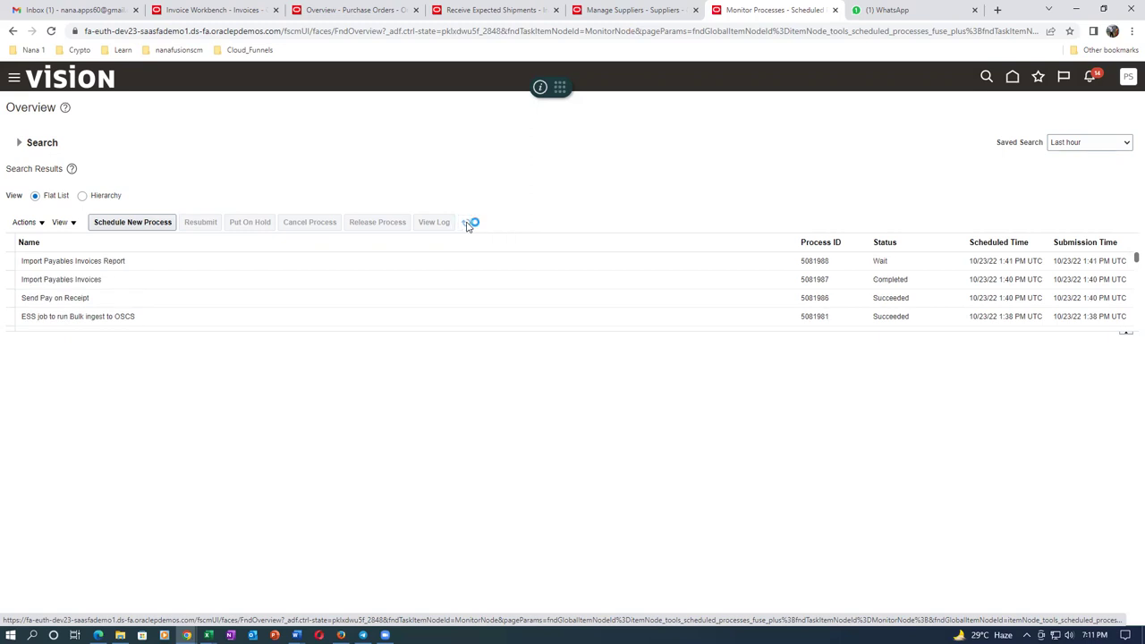
pyautogui.click(467, 224)
pyautogui.click(466, 224)
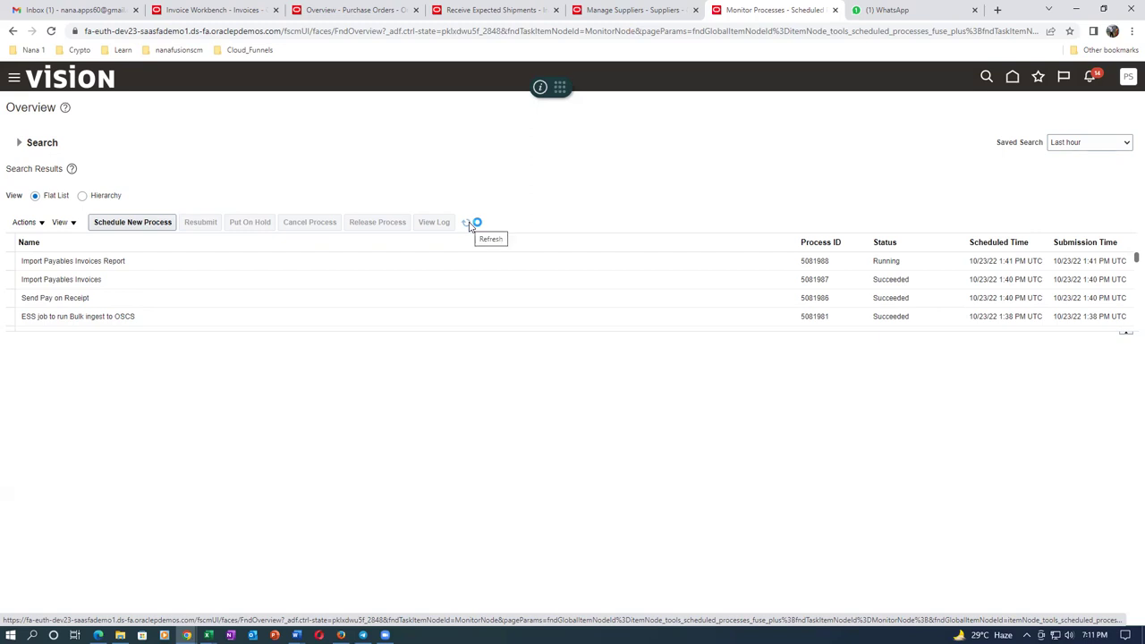
pyautogui.click(467, 224)
pyautogui.click(292, 262)
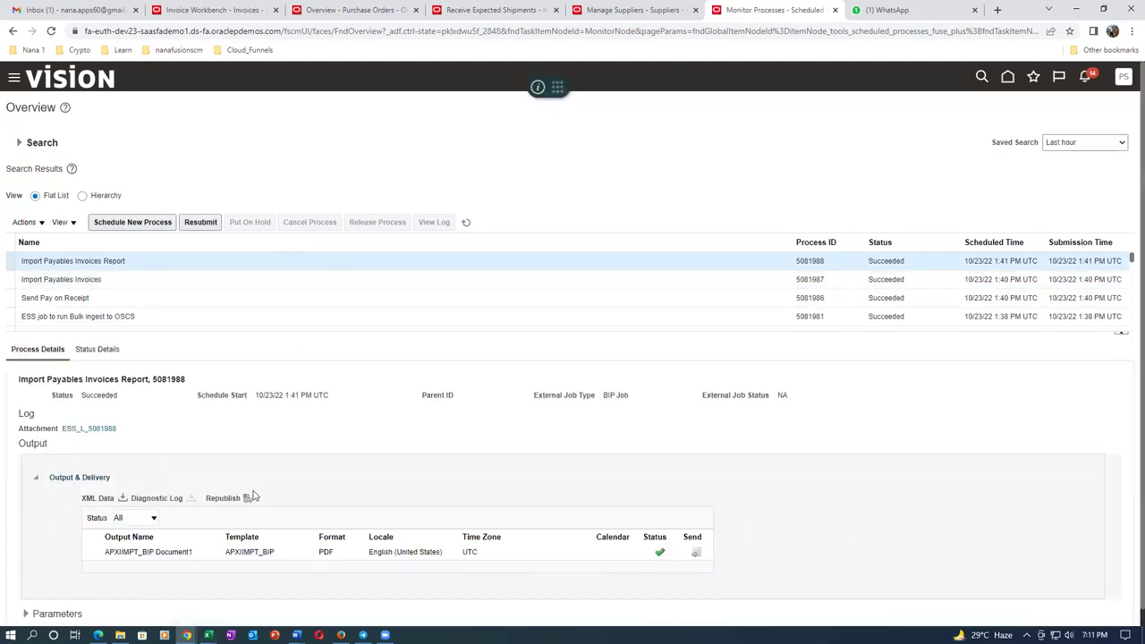
# Republish the Import Payables Invoices Report output and export it as a PDF.
pyautogui.click(248, 499)
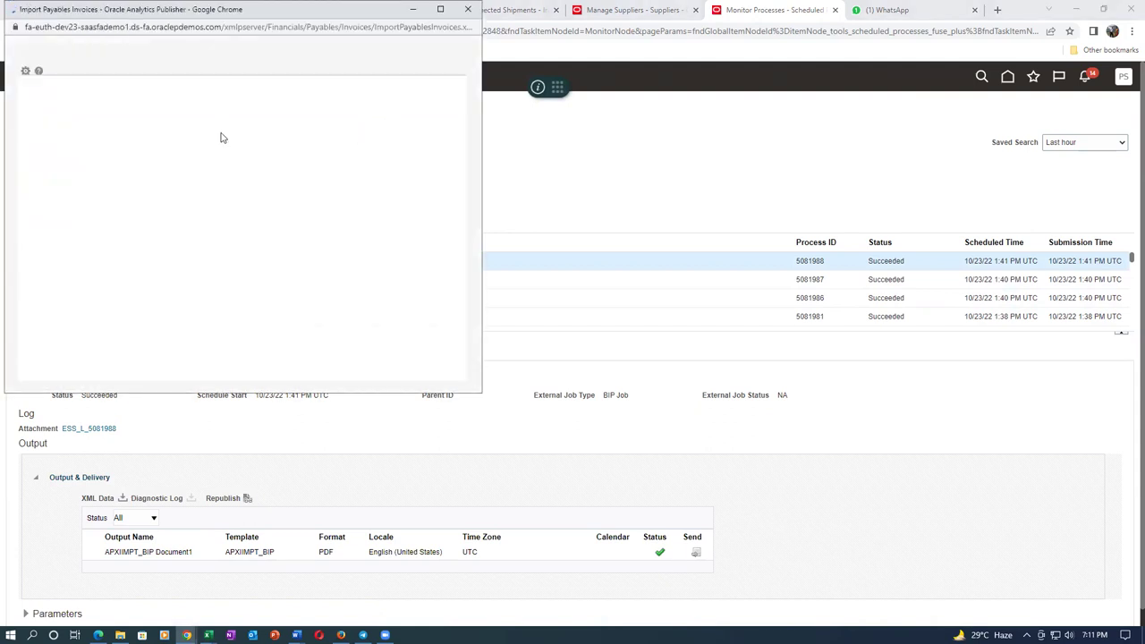
pyautogui.click(435, 80)
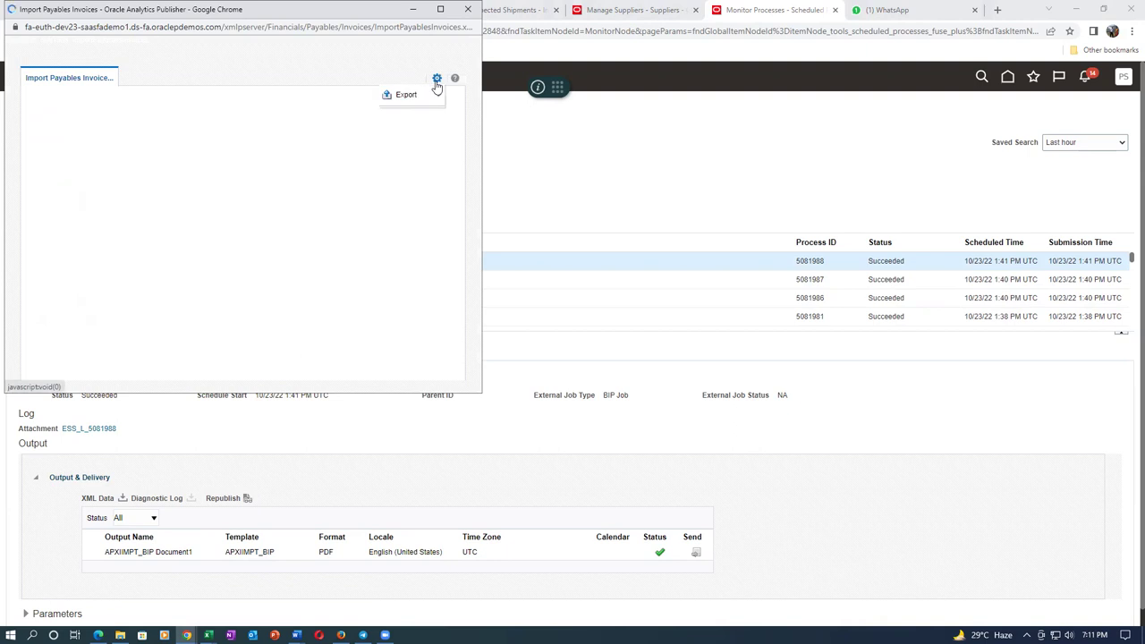
pyautogui.moveTo(437, 94)
pyautogui.click(305, 135)
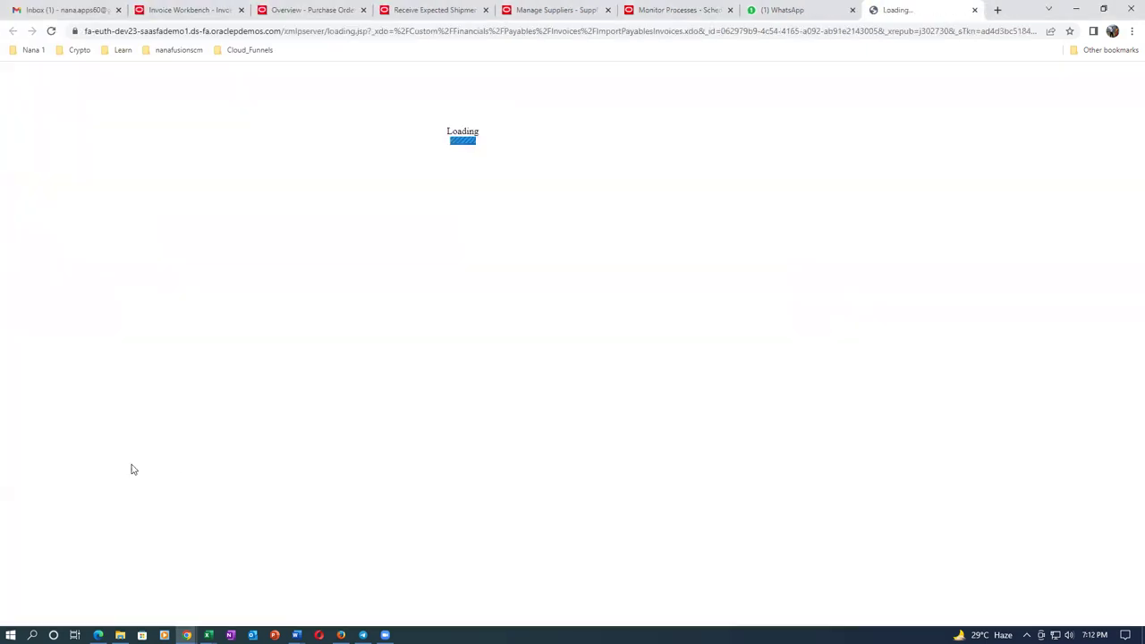
# Open the downloaded import report PDF and scroll to page 2.
pyautogui.click(55, 610)
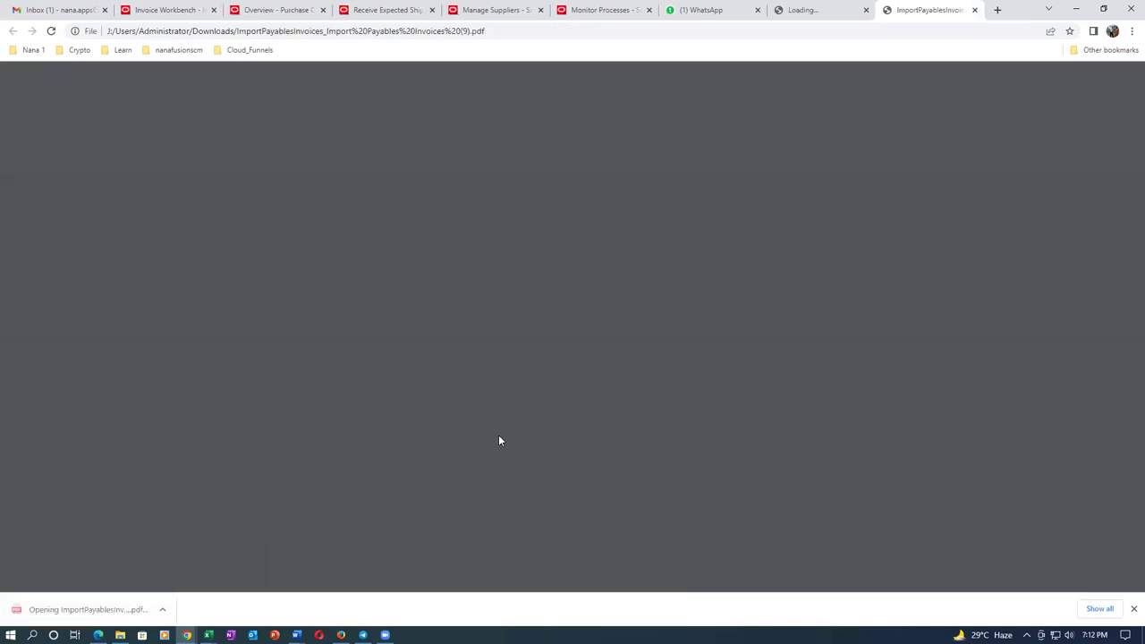
pyautogui.scroll(-3, 713, 350)
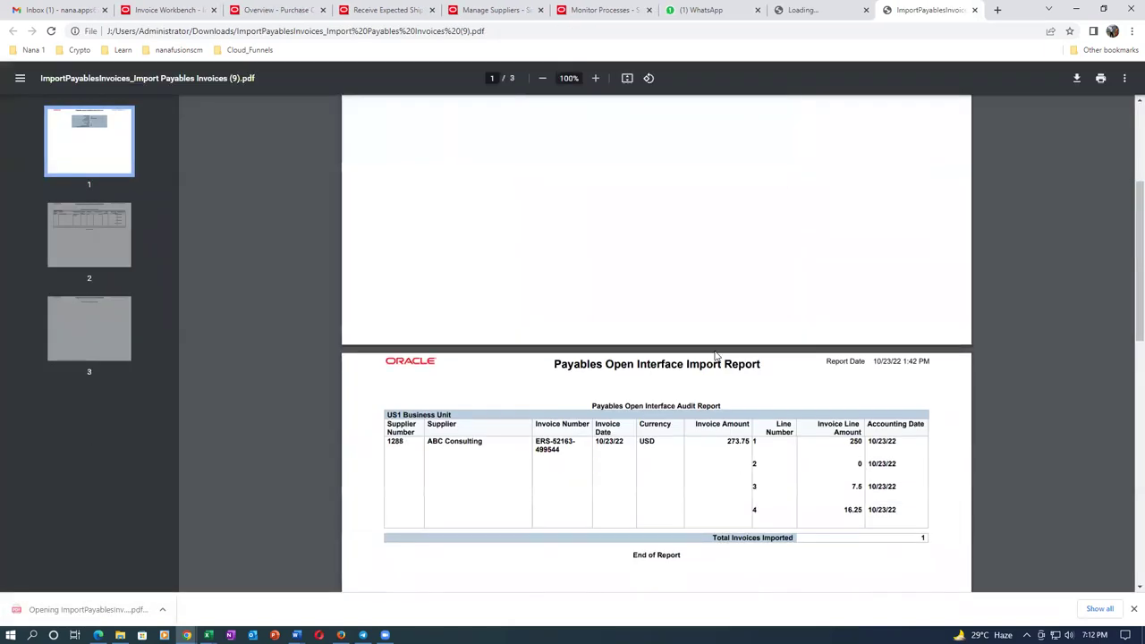
pyautogui.scroll(-2, 715, 356)
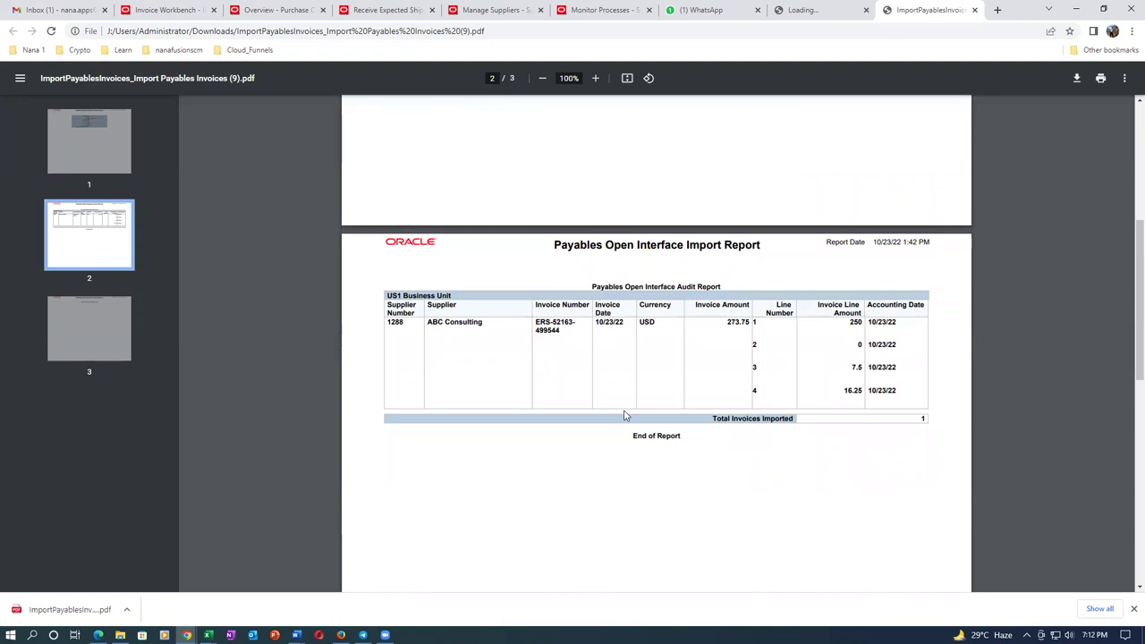
# Select the 273.75 USD ABC Consulting invoice number in the audit table, then close the PDF.
pyautogui.moveTo(537, 323); pyautogui.dragTo(550, 326)
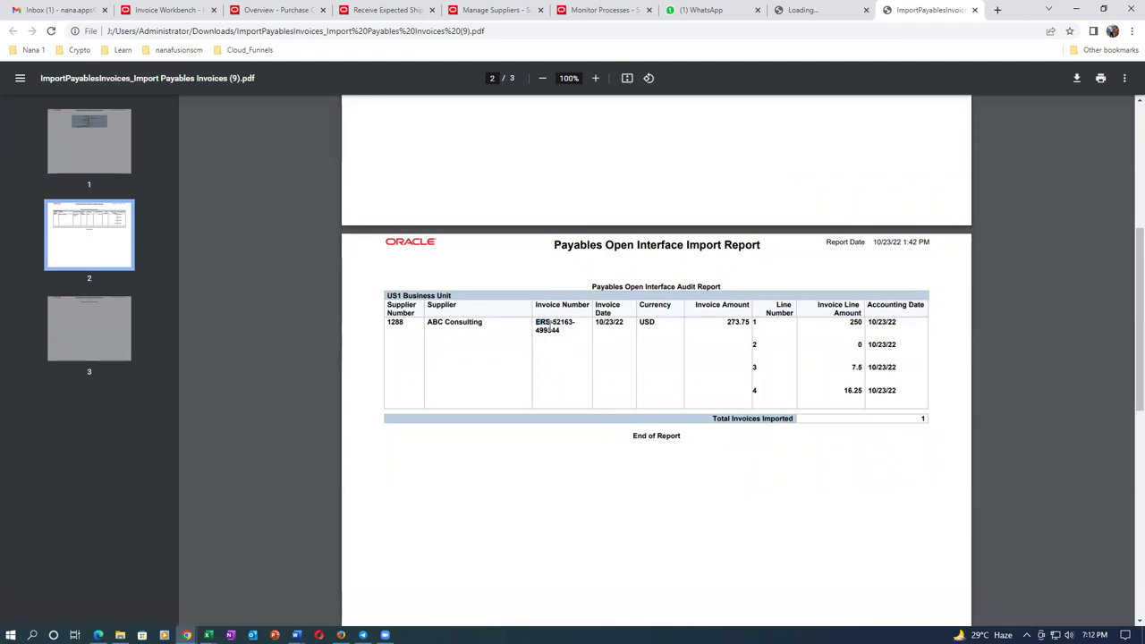
pyautogui.click(558, 325)
pyautogui.moveTo(538, 330); pyautogui.dragTo(558, 330)
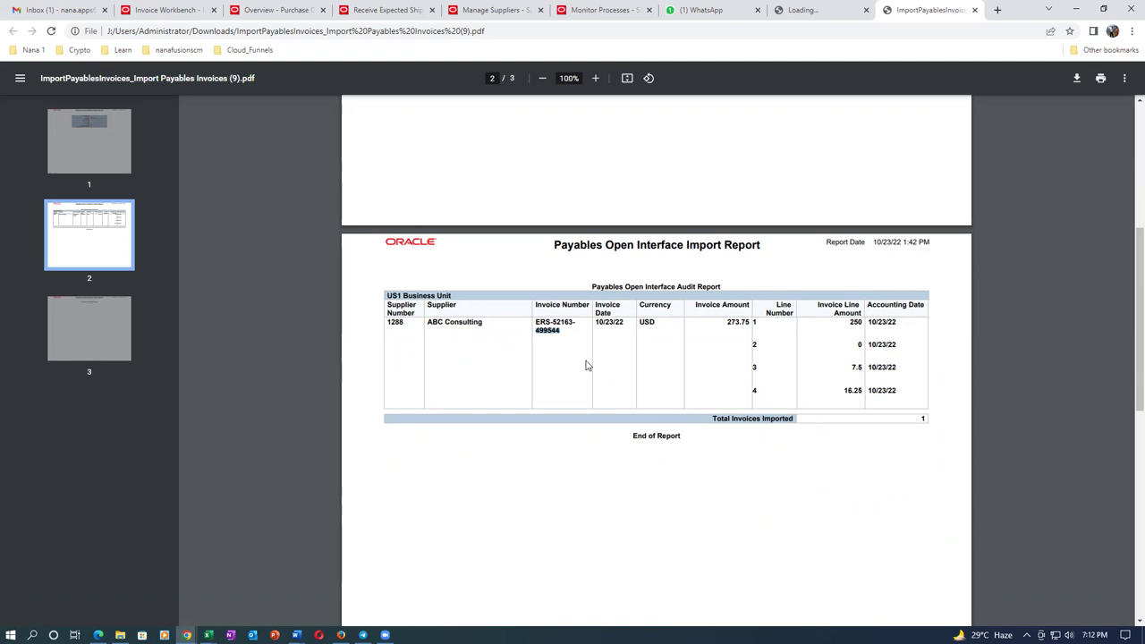
pyautogui.click(556, 322)
pyautogui.moveTo(552, 324); pyautogui.dragTo(566, 325)
pyautogui.click(536, 330)
pyautogui.moveTo(545, 330); pyautogui.dragTo(559, 330)
pyautogui.click(566, 360)
pyautogui.moveTo(537, 330); pyautogui.dragTo(560, 334)
pyautogui.click(565, 374)
pyautogui.moveTo(541, 322); pyautogui.dragTo(557, 333)
pyautogui.click(542, 325)
pyautogui.click(974, 10)
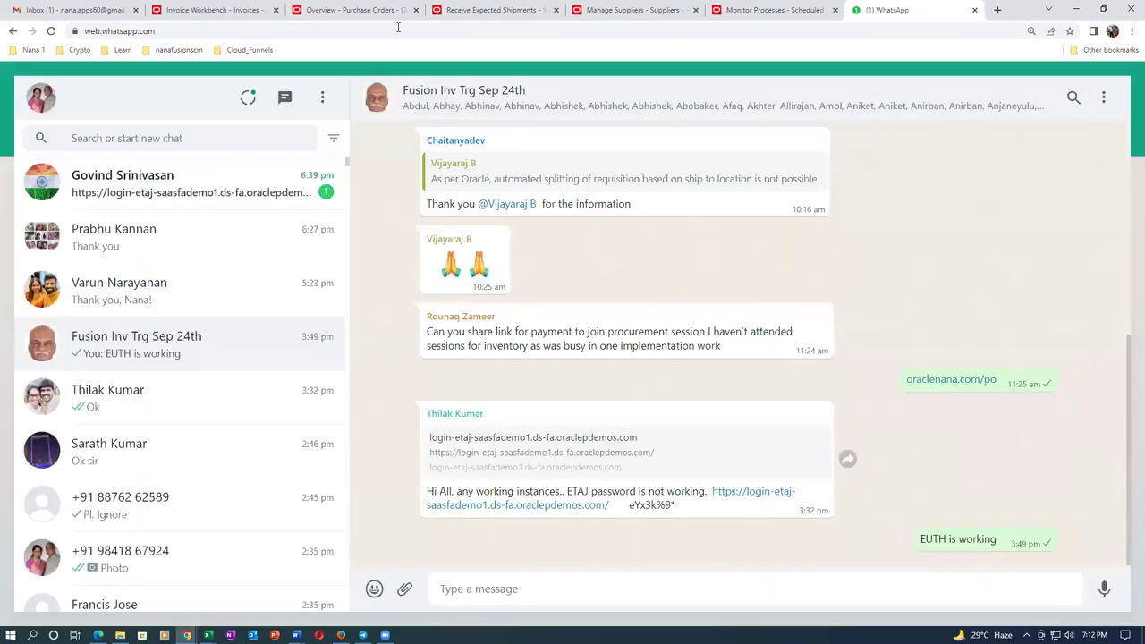
# Return to Manage Suppliers and open ABC Consulting for editing.
pyautogui.click(377, 15)
pyautogui.click(487, 9)
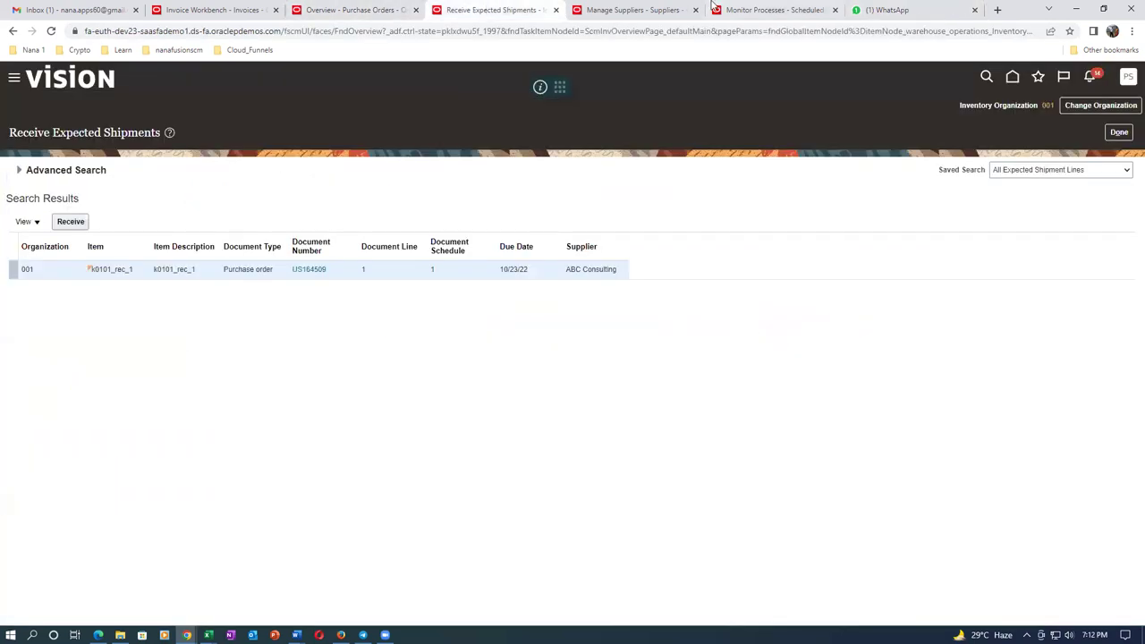
pyautogui.click(673, 11)
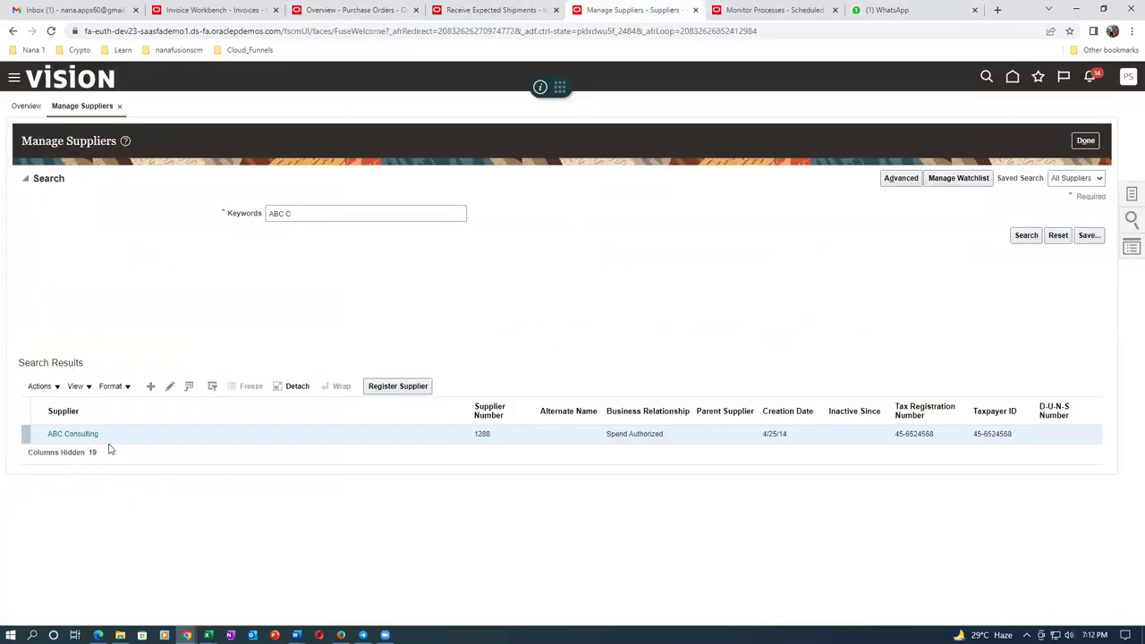
pyautogui.click(170, 387)
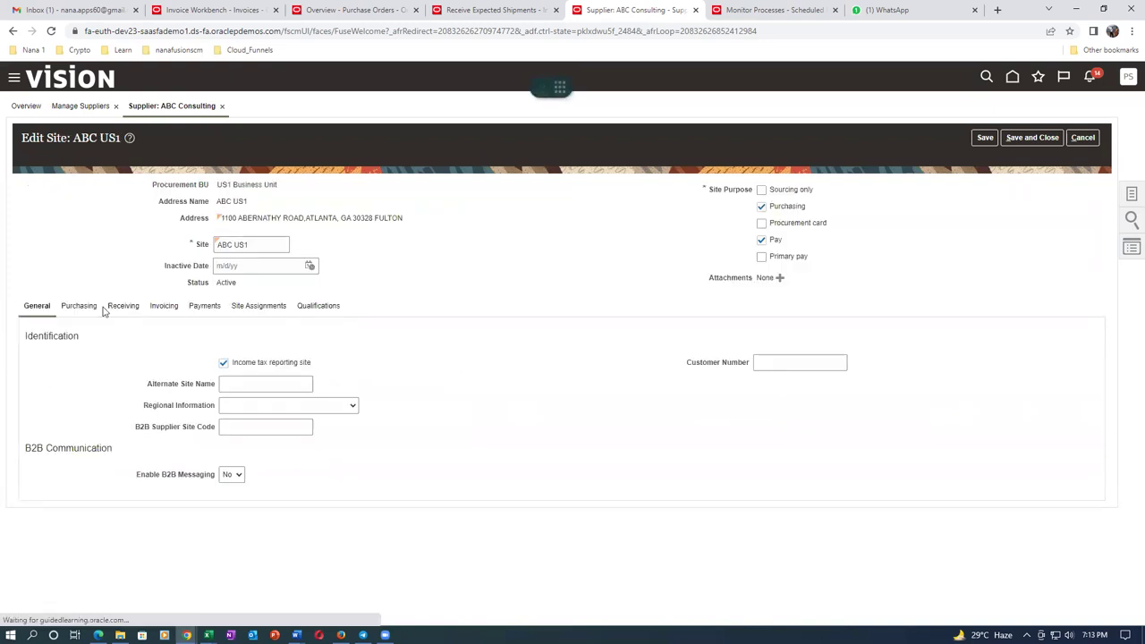
# Set site ABC US1's Invoice Summary Level to Packing Slip and save the supplier.
pyautogui.click(80, 307)
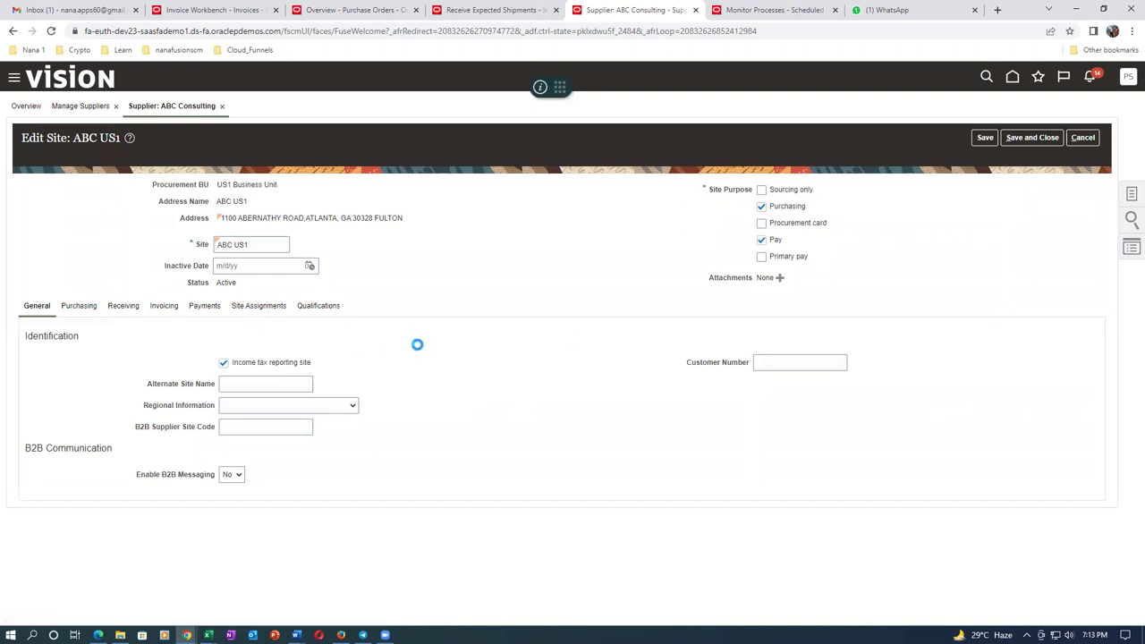
pyautogui.scroll(-3, 422, 351)
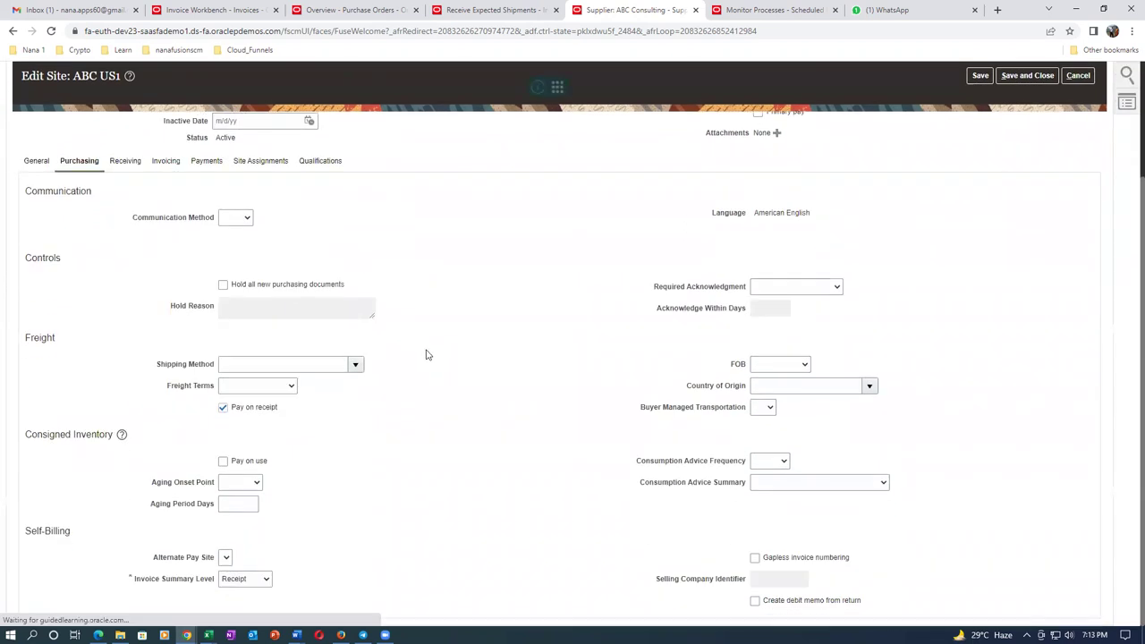
pyautogui.click(242, 579)
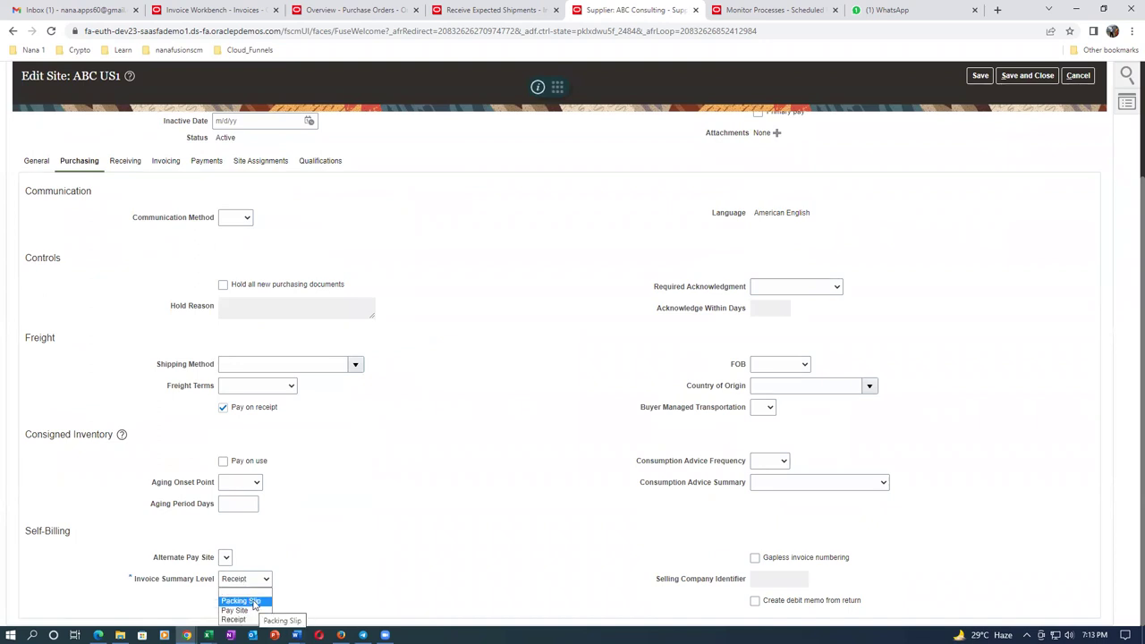
pyautogui.click(253, 602)
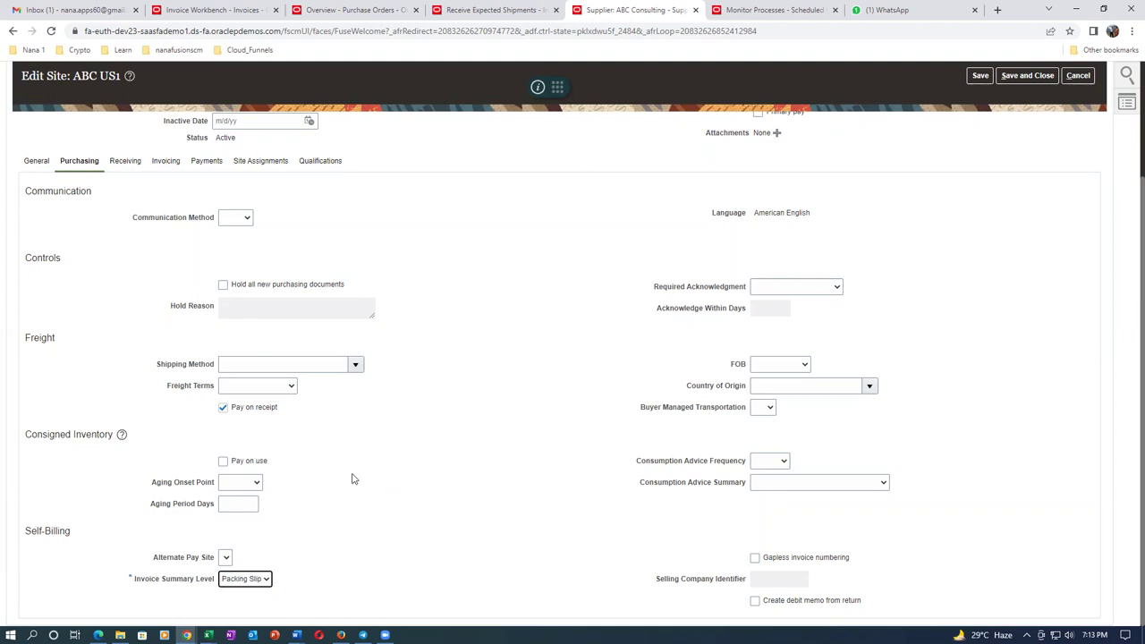
pyautogui.click(1027, 75)
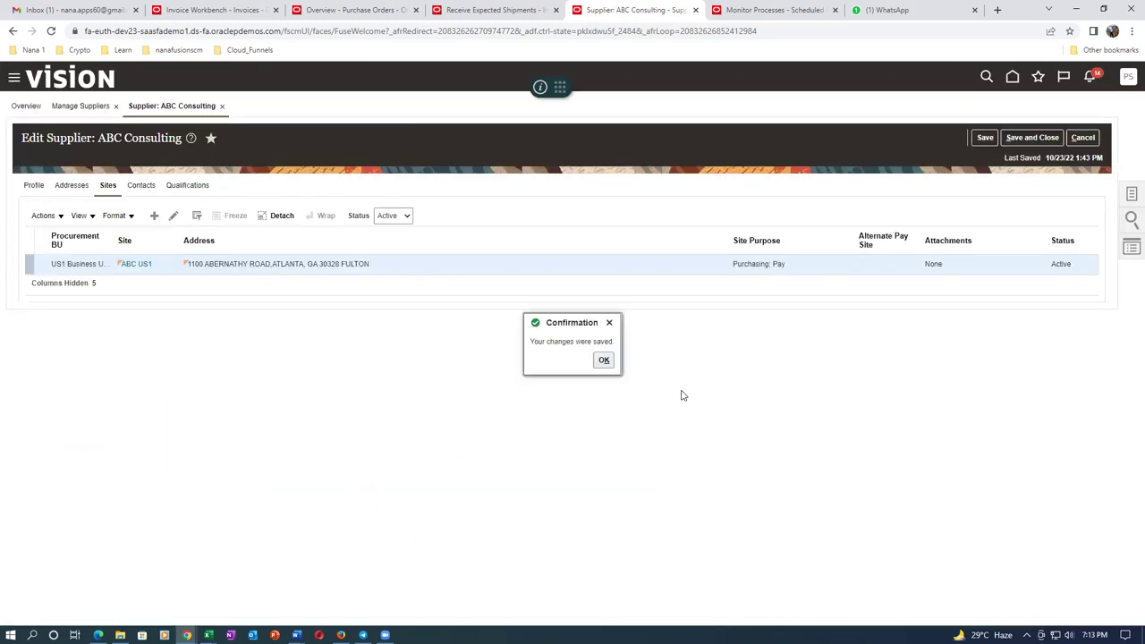
pyautogui.click(603, 360)
pyautogui.click(1045, 137)
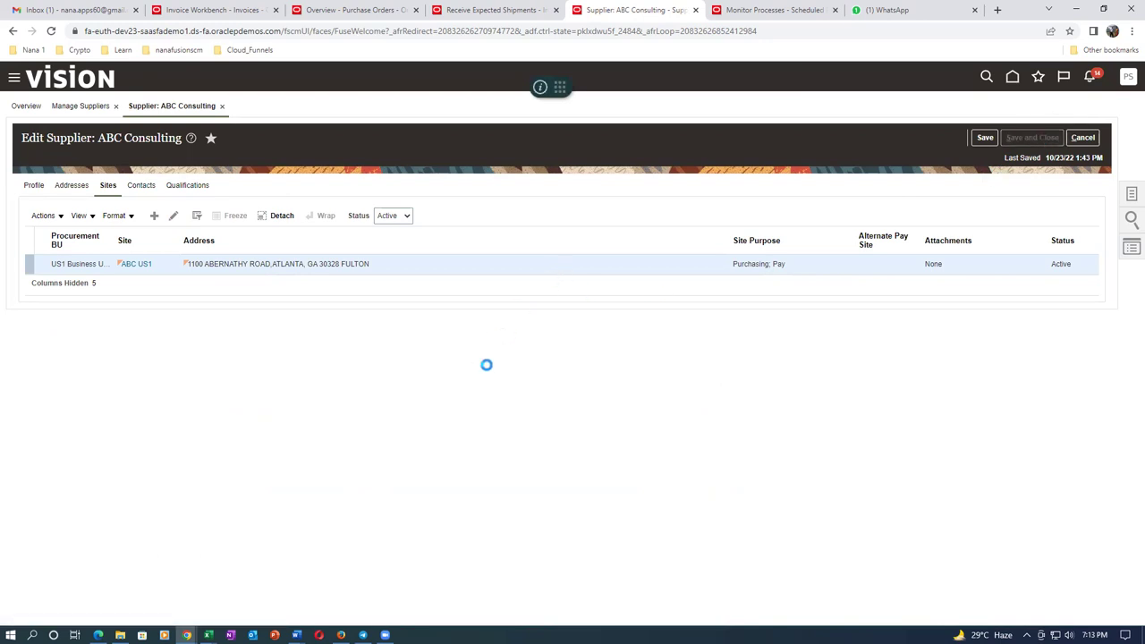
pyautogui.click(605, 224)
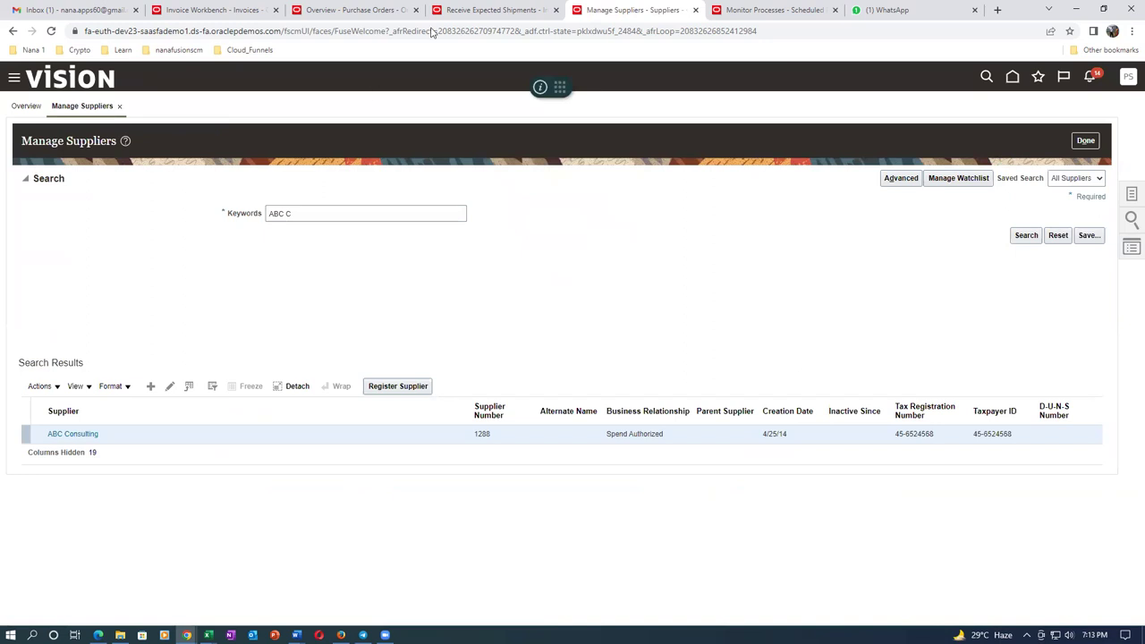
# Search expected shipments for purchase order US164509.
pyautogui.click(487, 10)
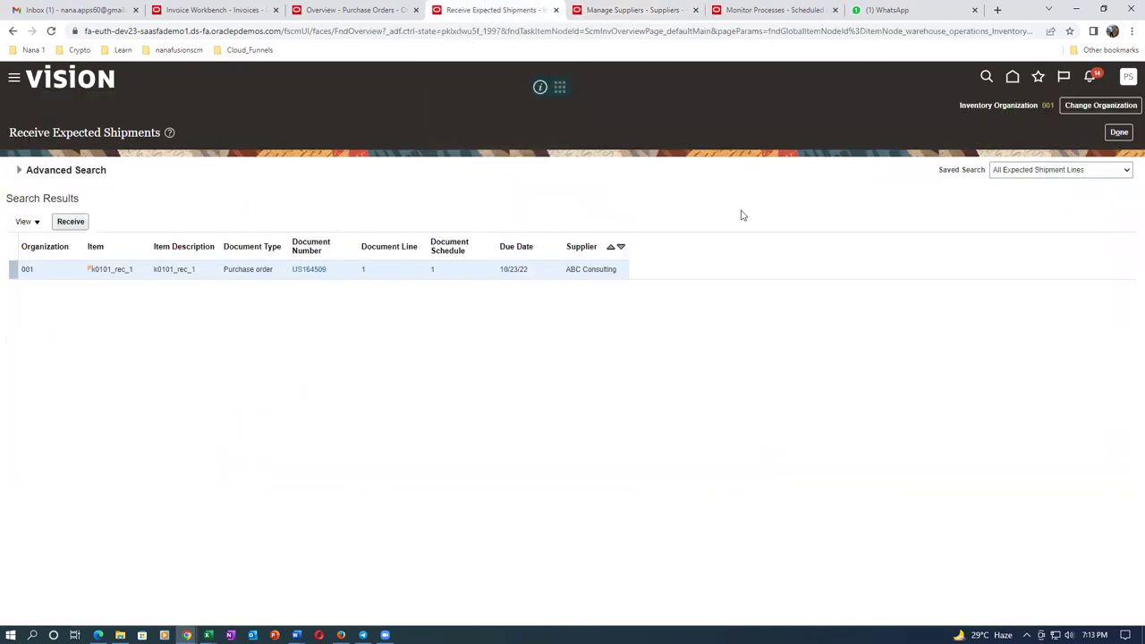
pyautogui.click(1118, 131)
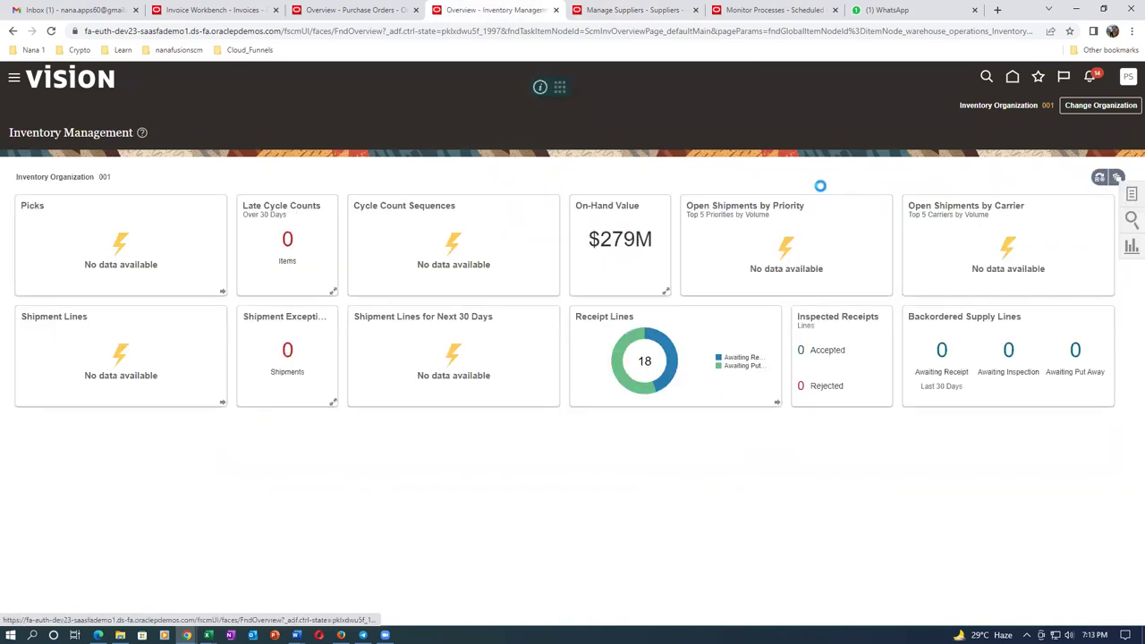
pyautogui.click(1129, 194)
pyautogui.click(982, 134)
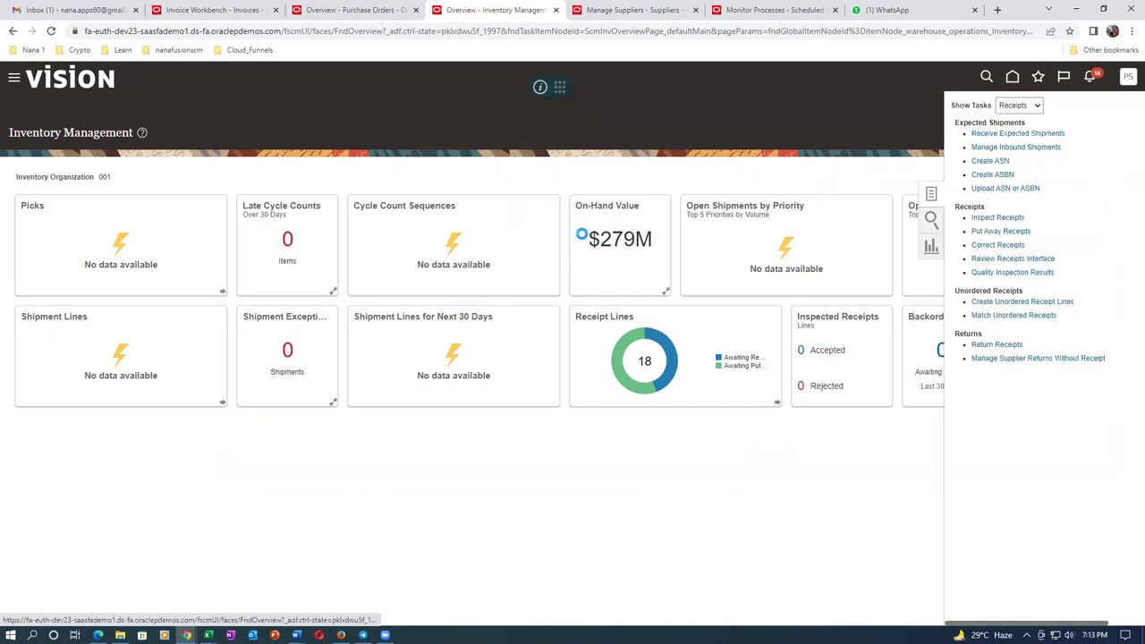
pyautogui.click(349, 205)
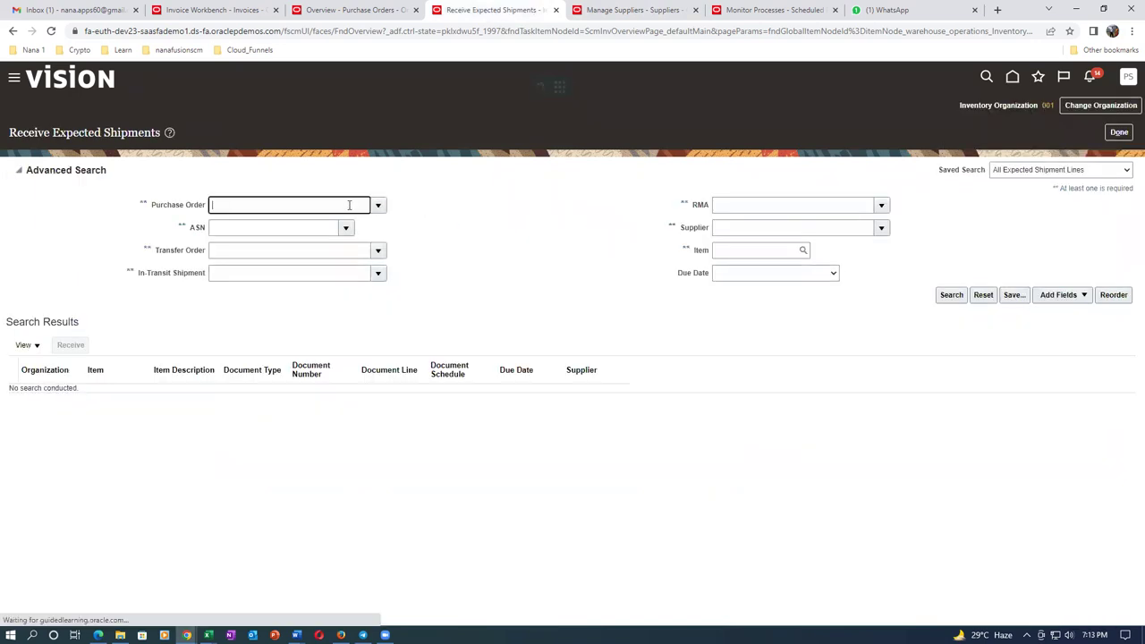
pyautogui.write('US164509')
pyautogui.press('Tab')
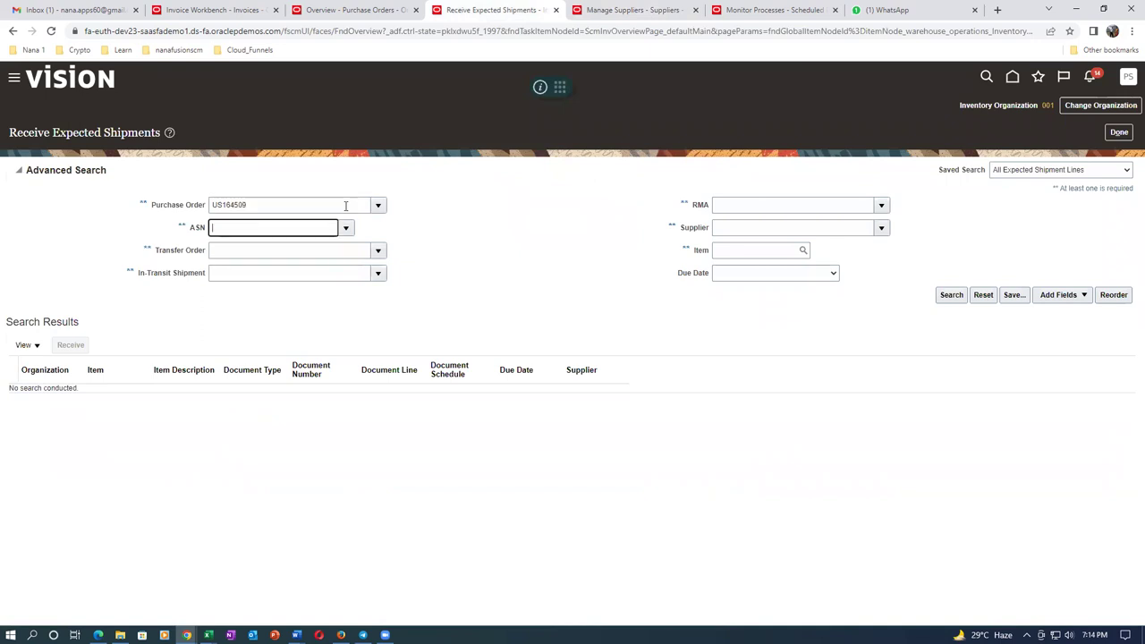
pyautogui.click(948, 294)
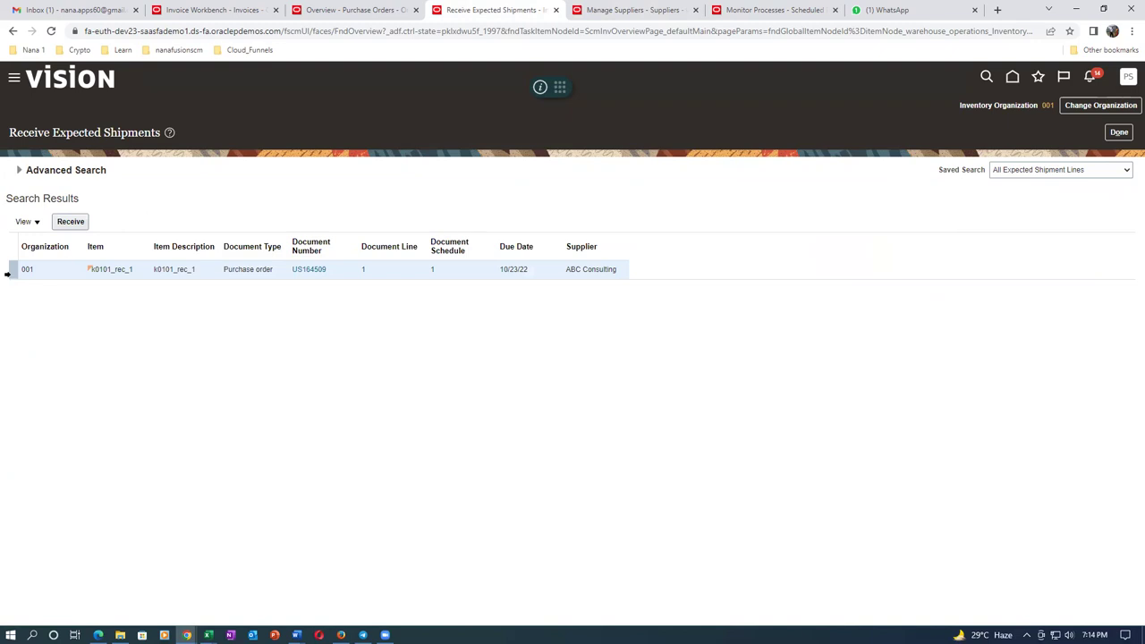
# Receive the ABC Consulting shipment line with quantity 10, then return to Manage Suppliers.
pyautogui.click(71, 221)
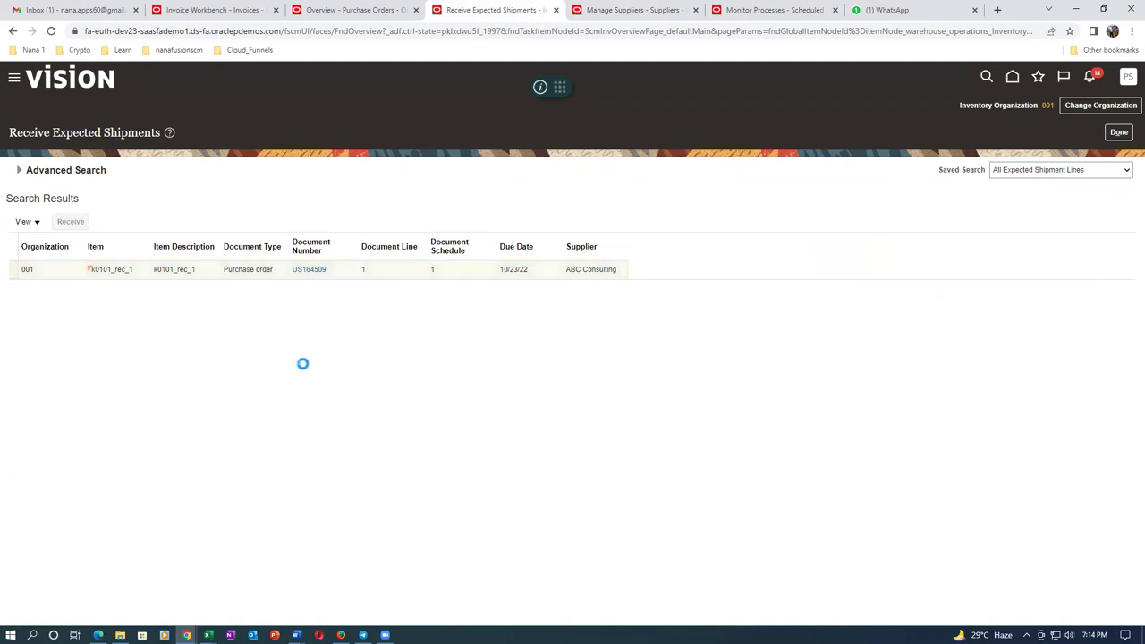
pyautogui.click(281, 231)
pyautogui.write('10')
pyautogui.press('Tab')
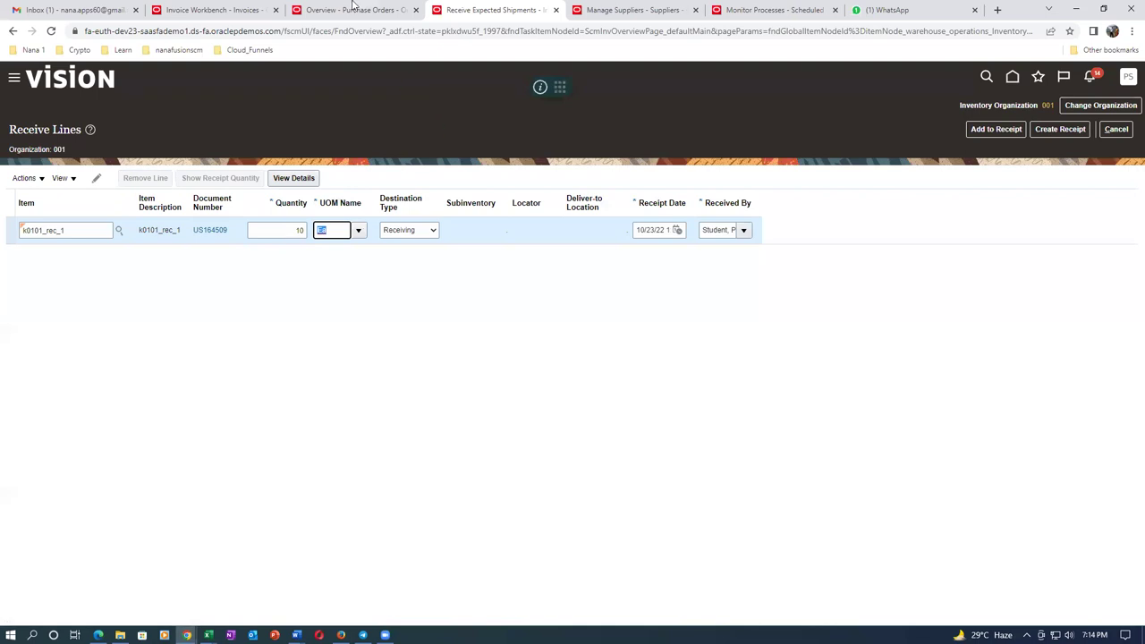
pyautogui.click(650, 11)
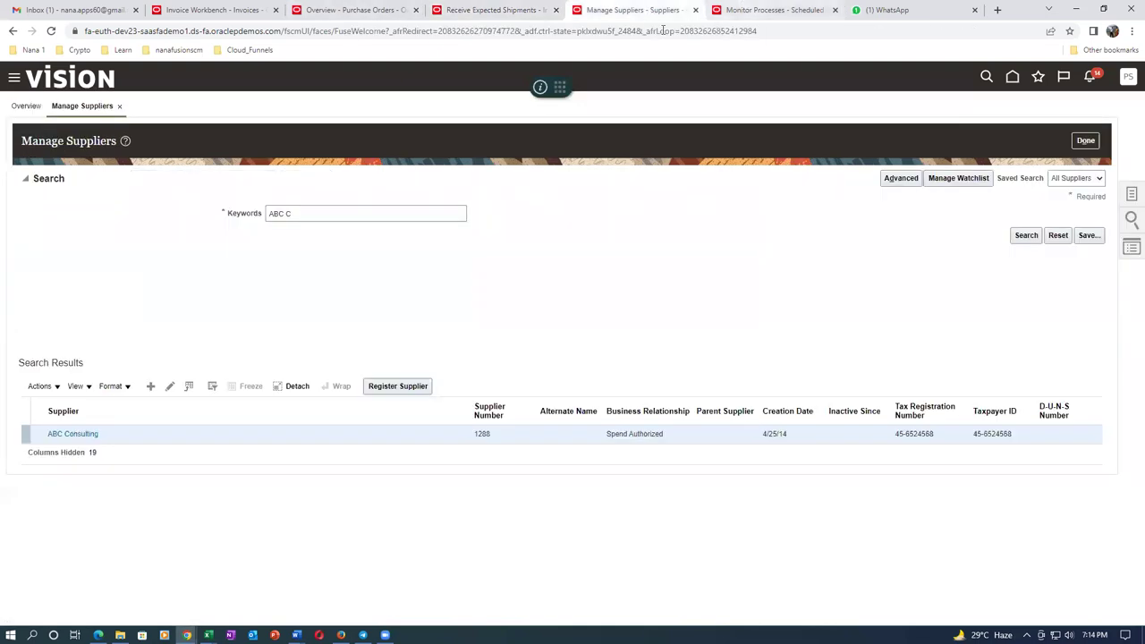
# Duplicate the scheduled processes tab and open Setup and Maintenance in it.
pyautogui.click(743, 9)
pyautogui.rightClick(744, 10)
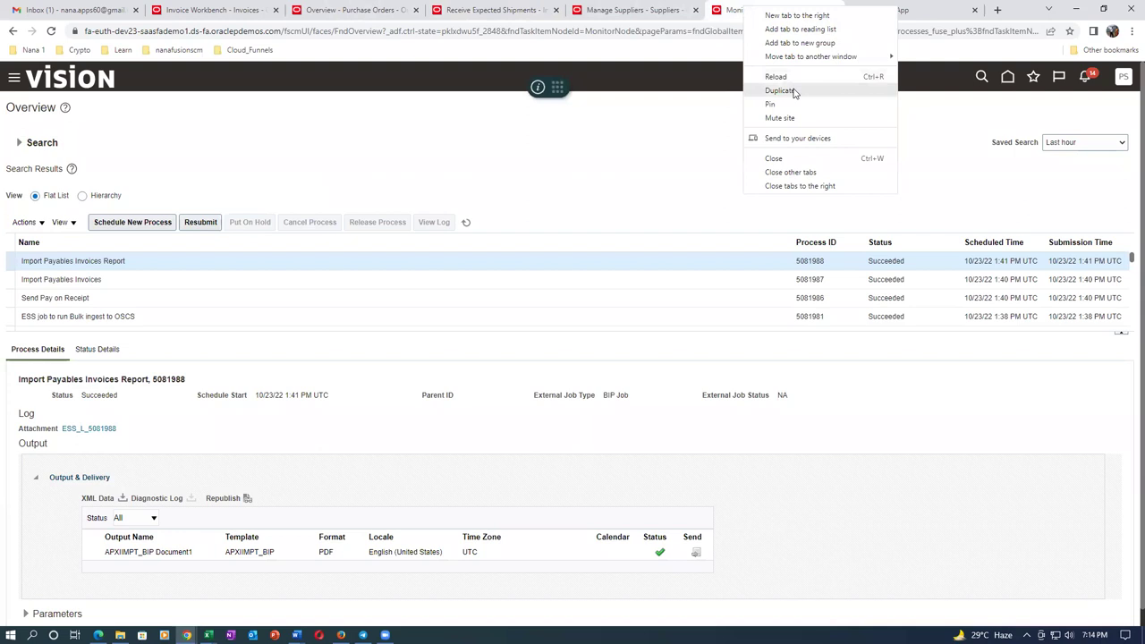
pyautogui.click(795, 91)
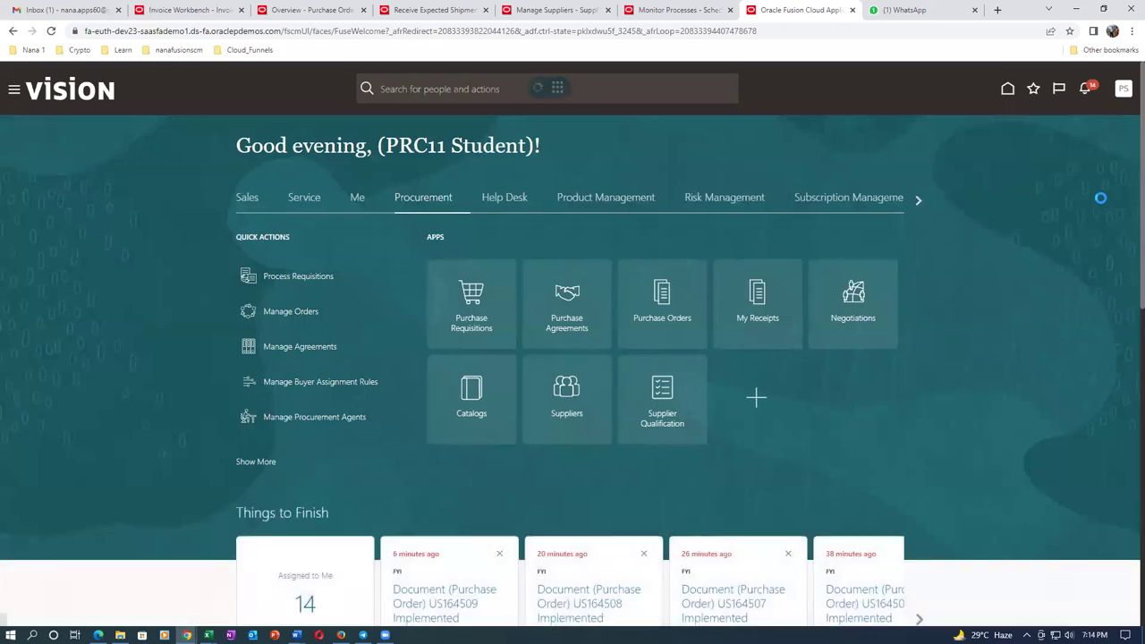
pyautogui.click(1123, 89)
pyautogui.click(937, 269)
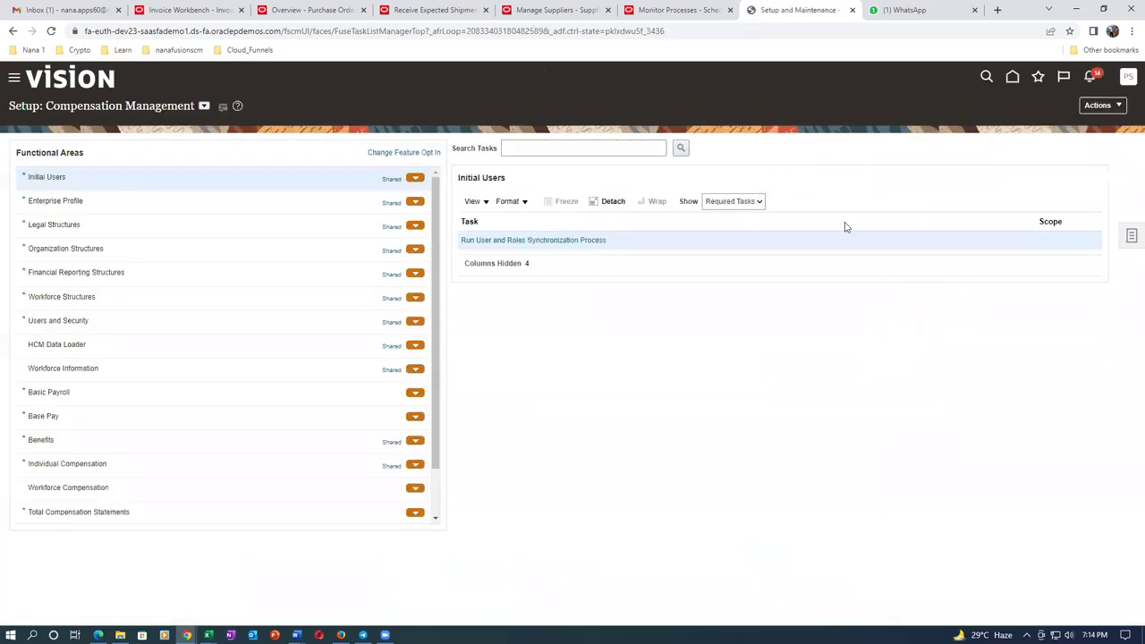
# Search tasks for man%rec%profile% and open Manage Receiving Profile Options.
pyautogui.click(1130, 240)
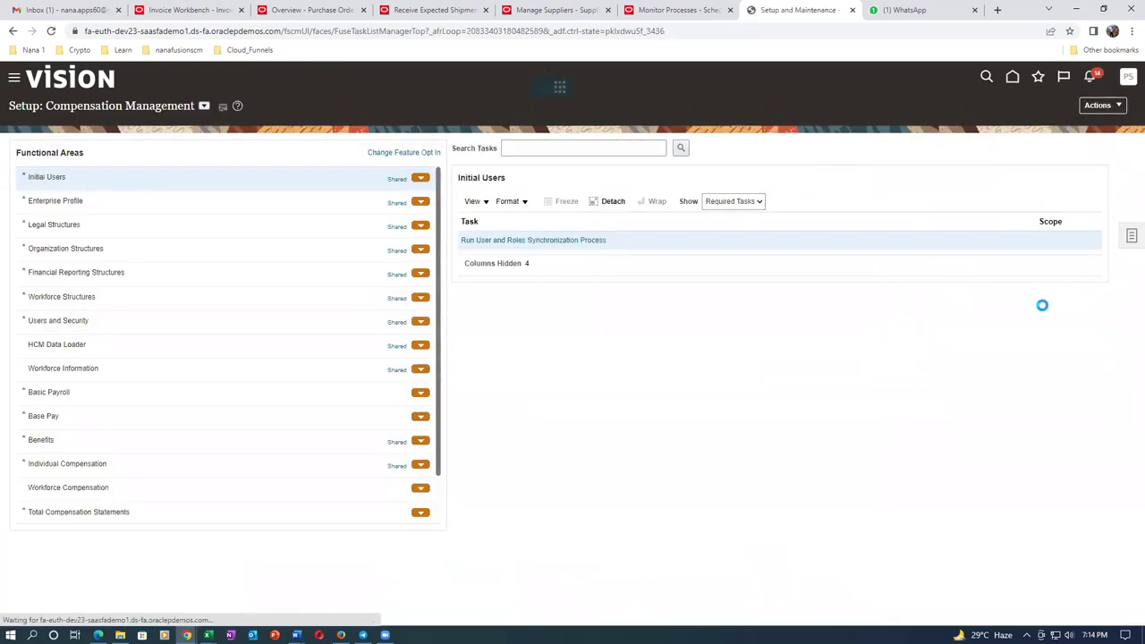
pyautogui.click(976, 242)
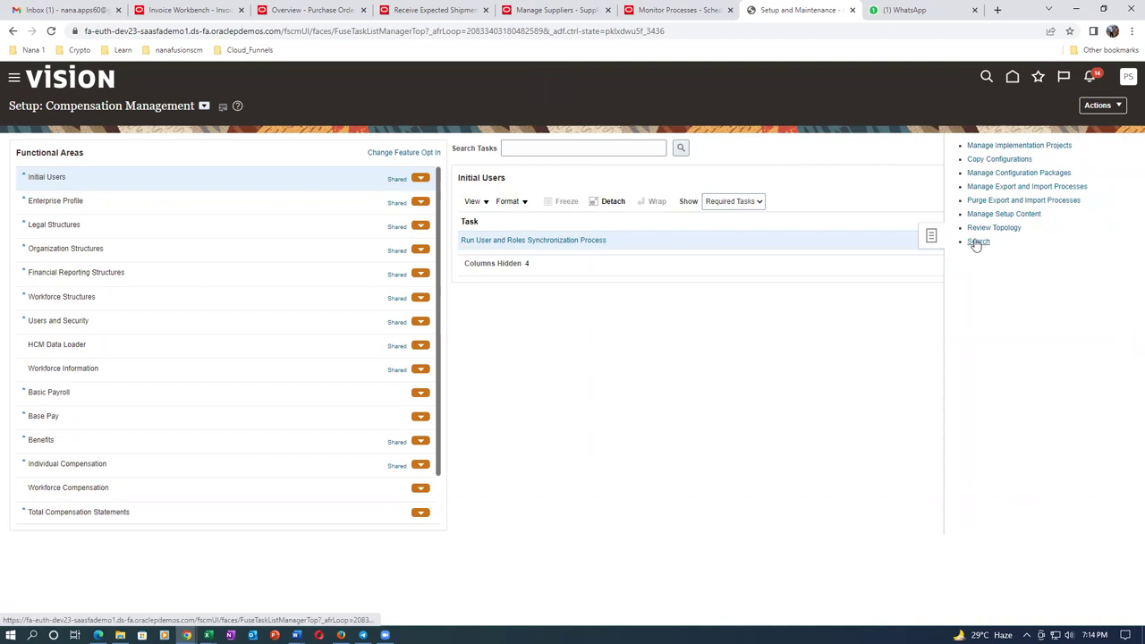
pyautogui.click(350, 148)
pyautogui.write('man%rec%profile%')
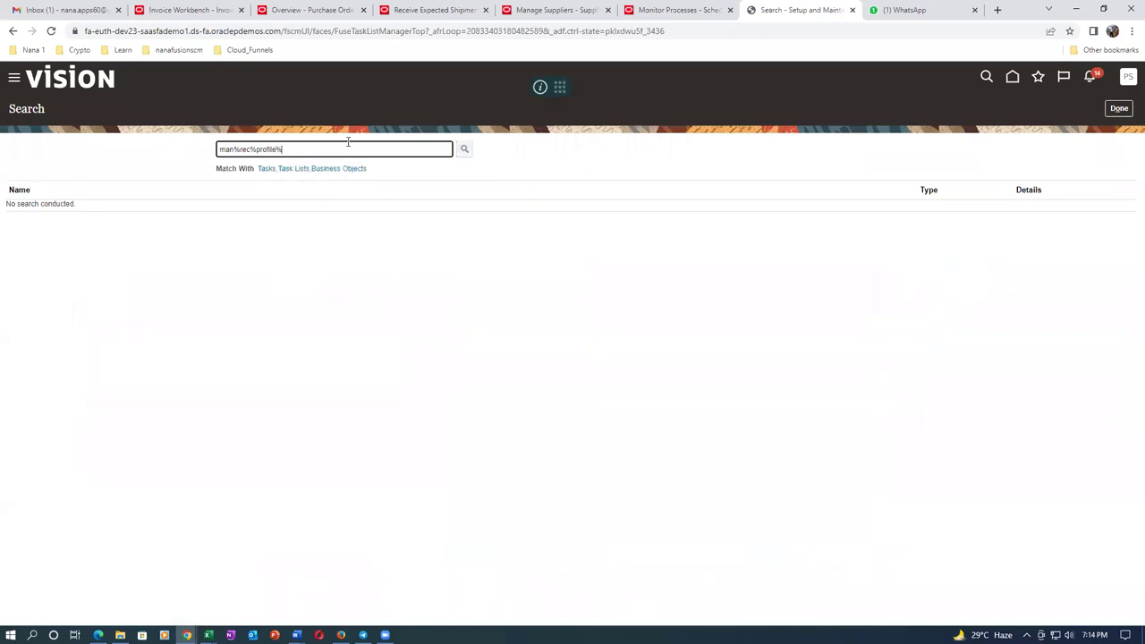
pyautogui.press('Return')
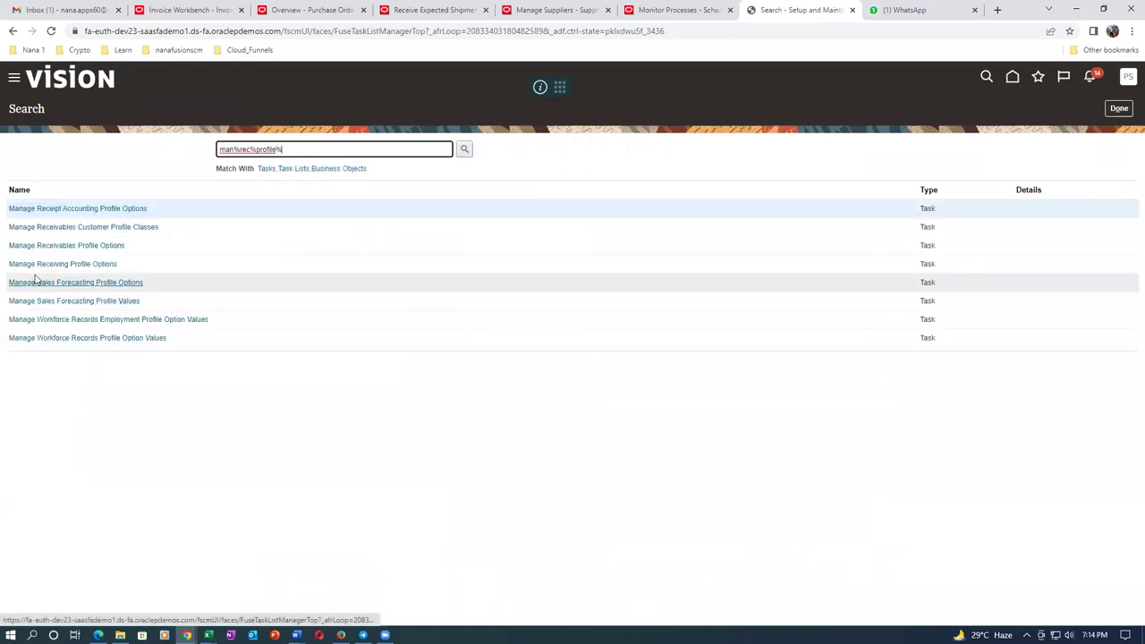
pyautogui.click(42, 265)
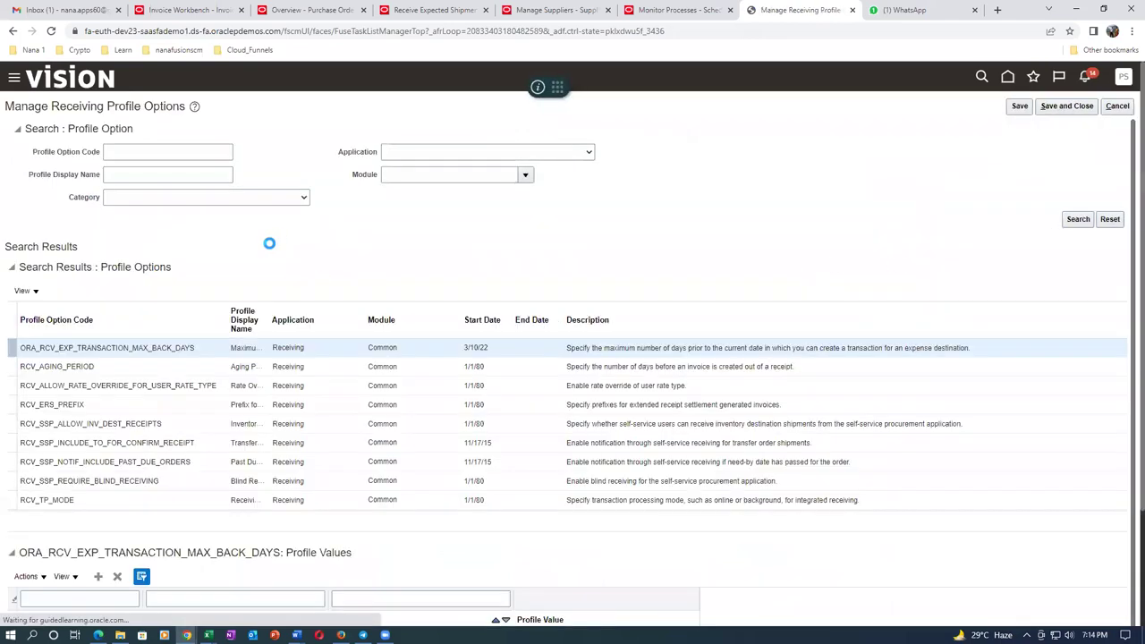
pyautogui.click(132, 367)
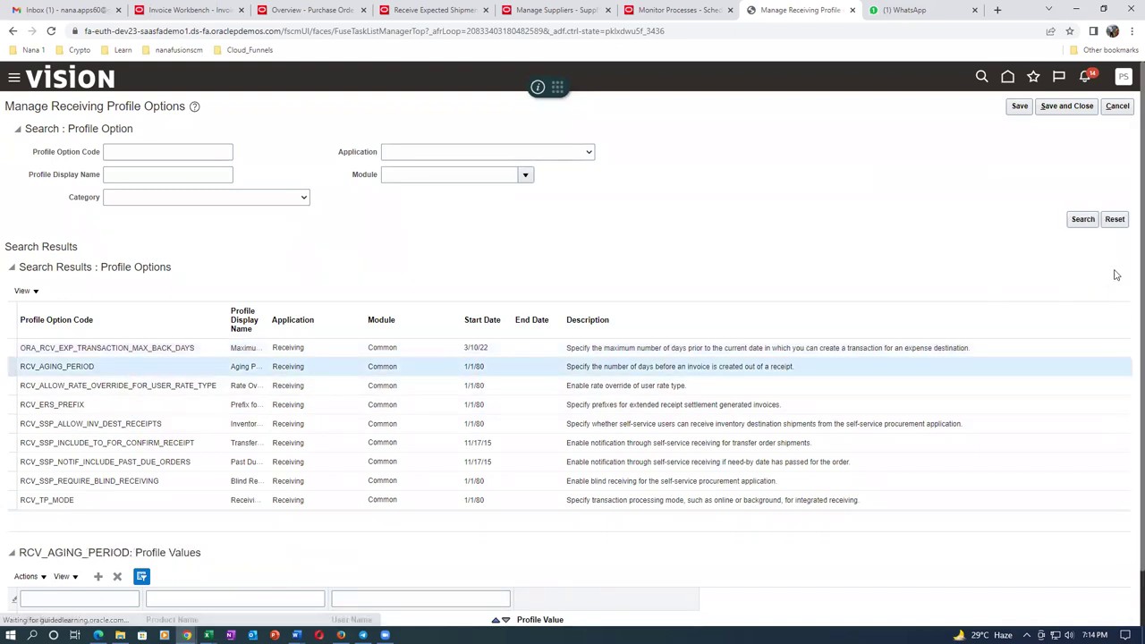
# Change the RCV_ERS_PREFIX site profile value from ERS to Tata and save it.
pyautogui.scroll(-1, 1127, 342)
pyautogui.scroll(-1, 1127, 343)
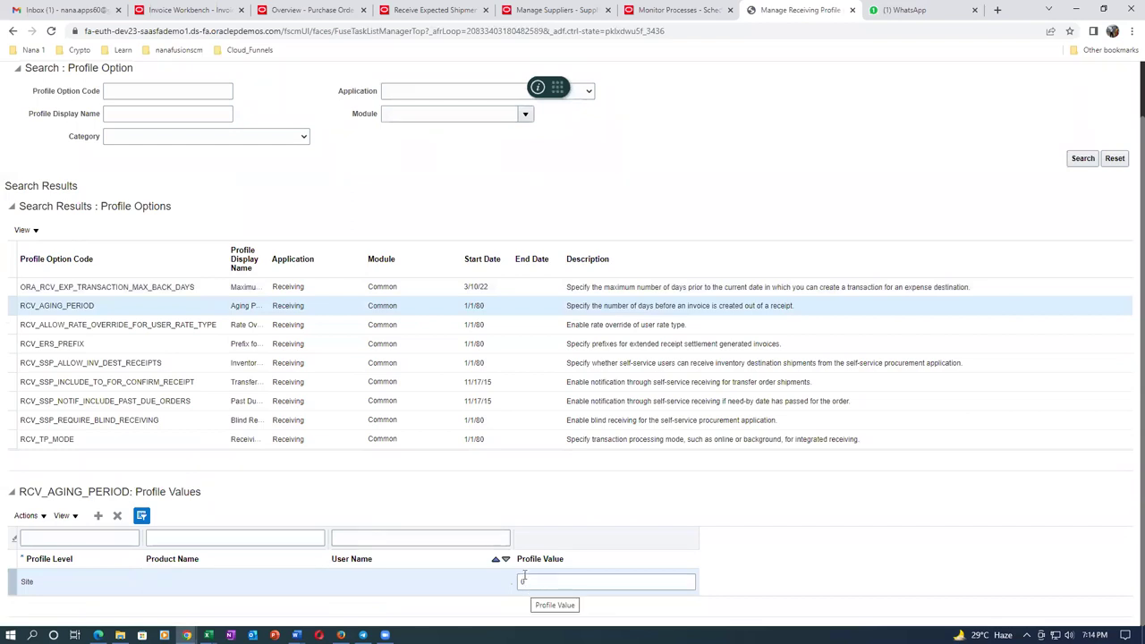
pyautogui.click(109, 345)
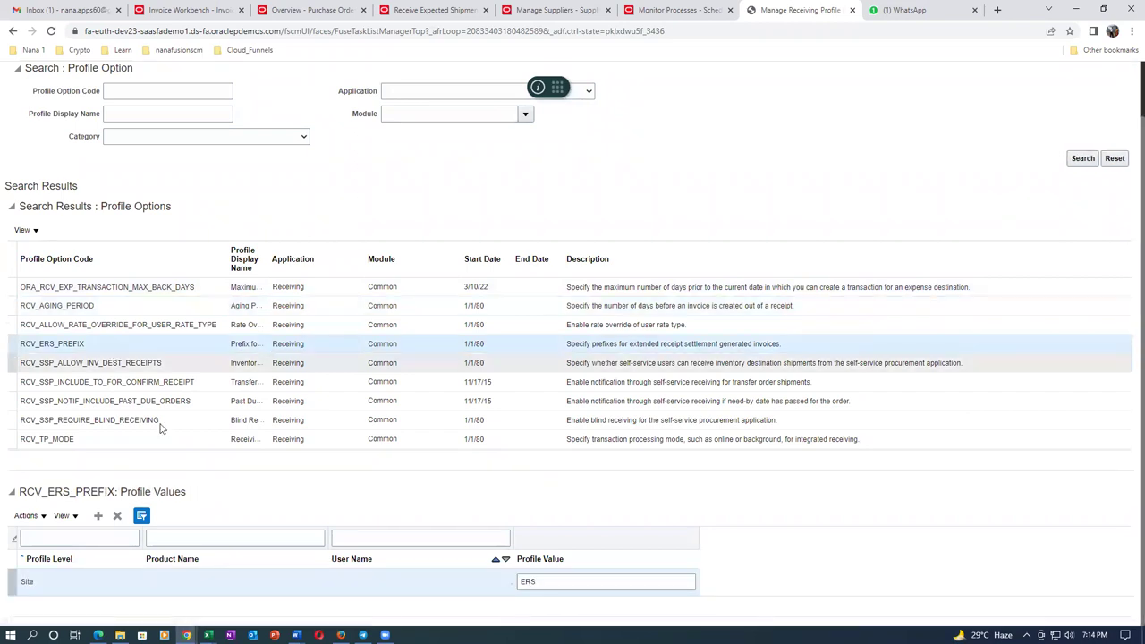
pyautogui.moveTo(552, 582); pyautogui.dragTo(480, 585)
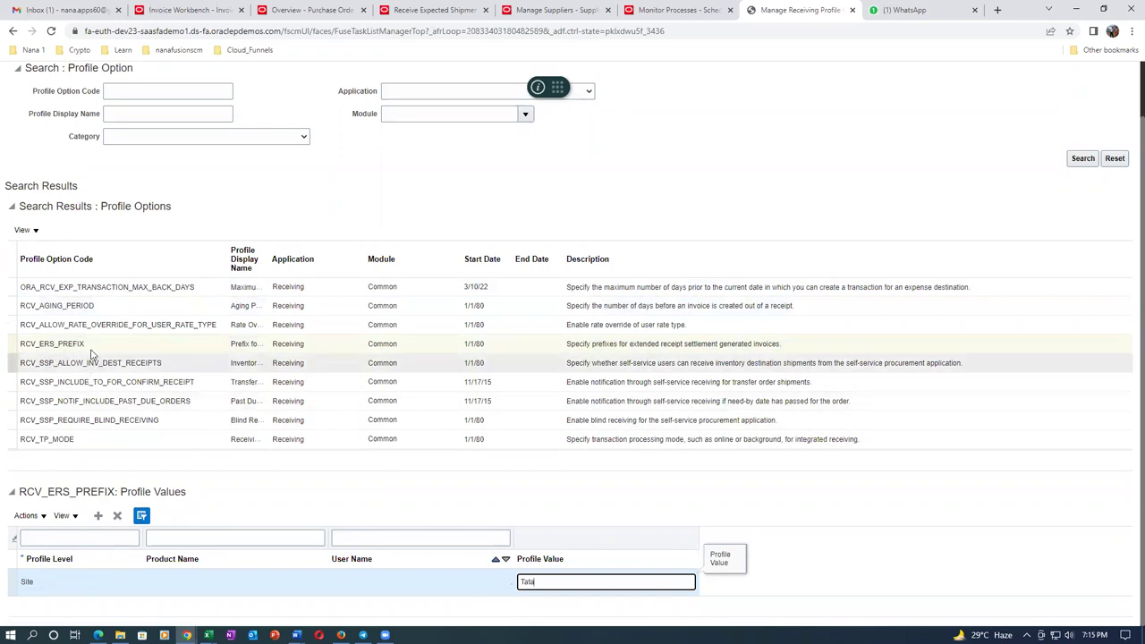
pyautogui.scroll(1, 1000, 389)
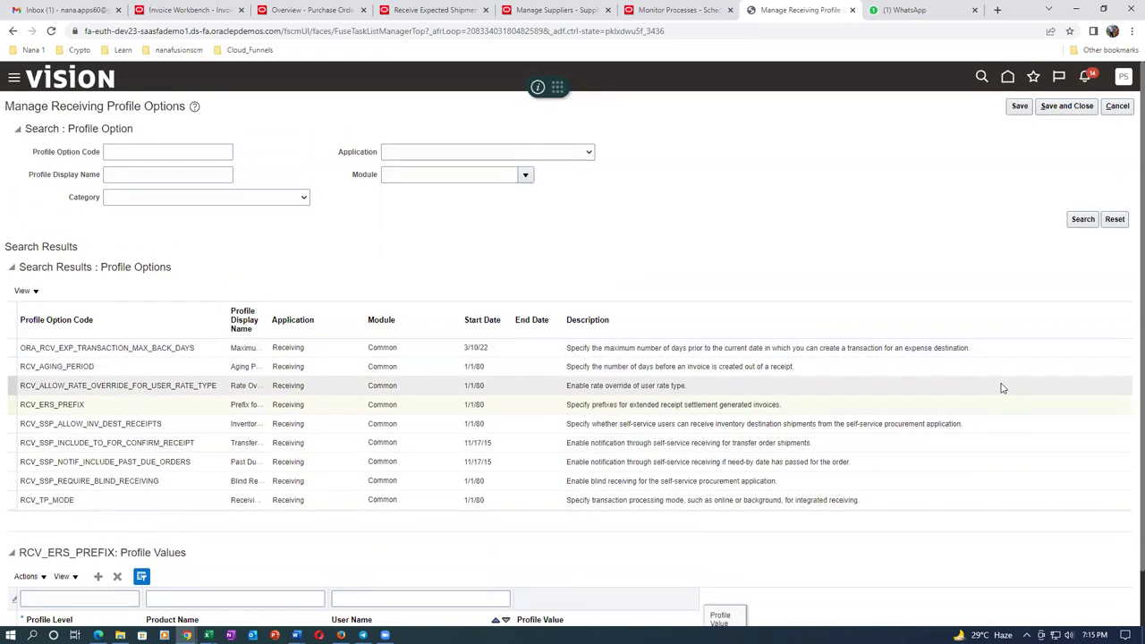
pyautogui.click(1067, 107)
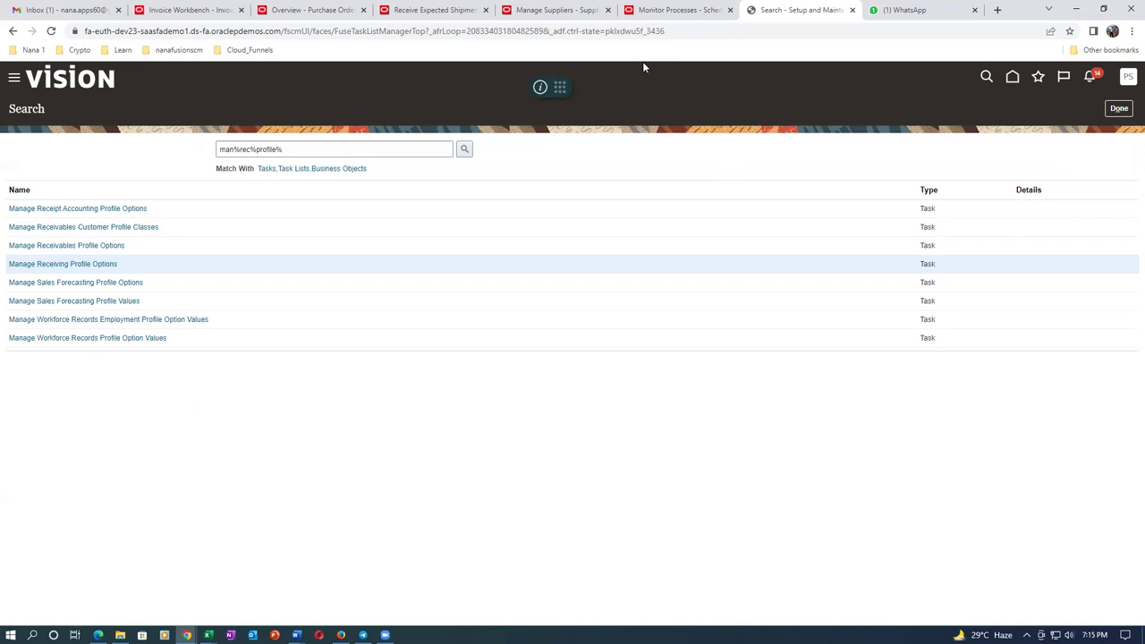
pyautogui.click(389, 13)
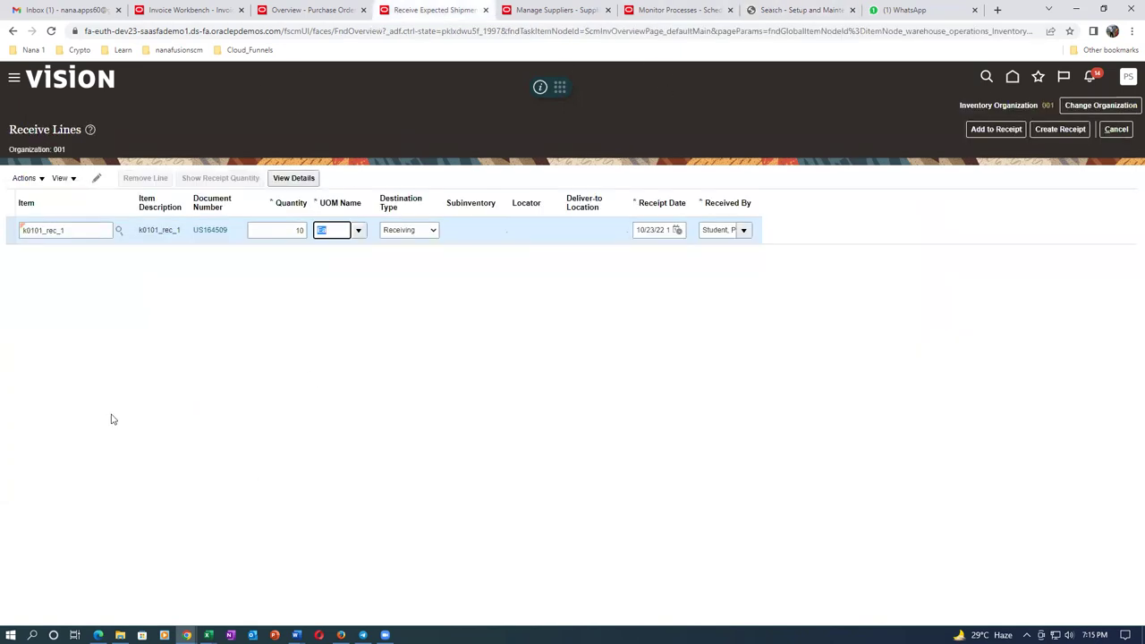
# Create and submit a receipt for the 10 Ea line with packing slip 'Nana'.
pyautogui.click(496, 319)
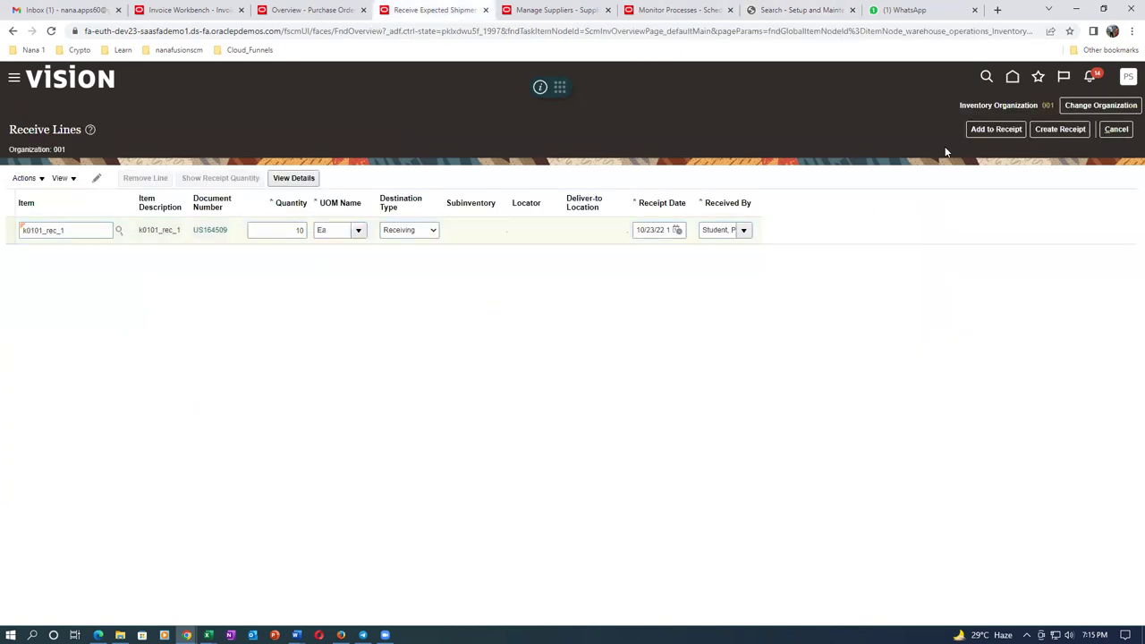
pyautogui.click(1075, 130)
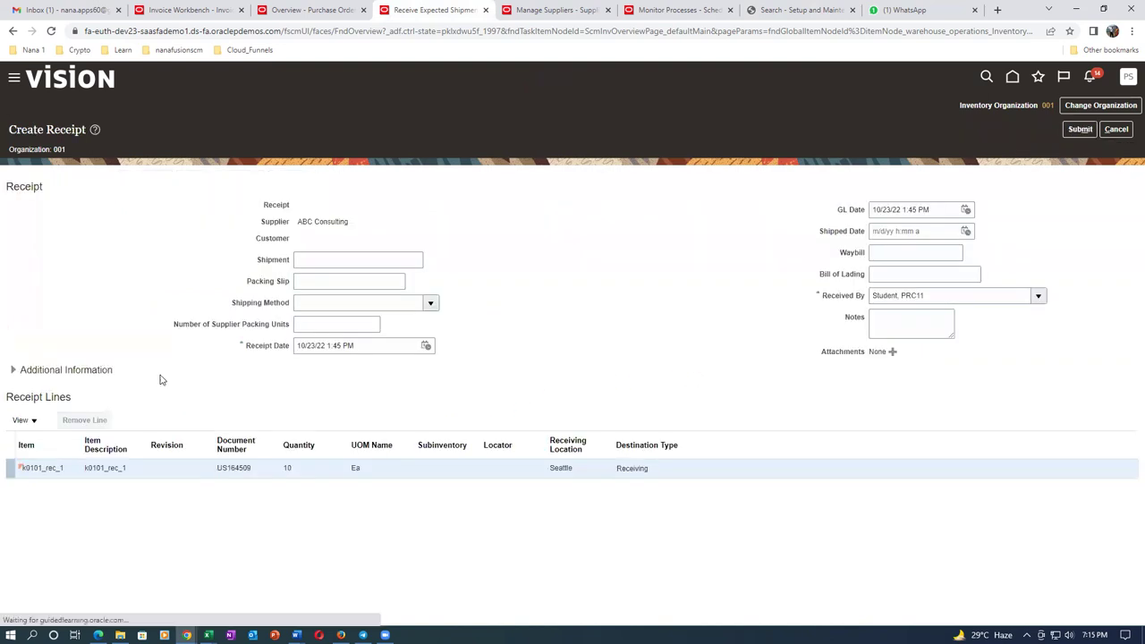
pyautogui.click(339, 281)
pyautogui.write('Nana_123')
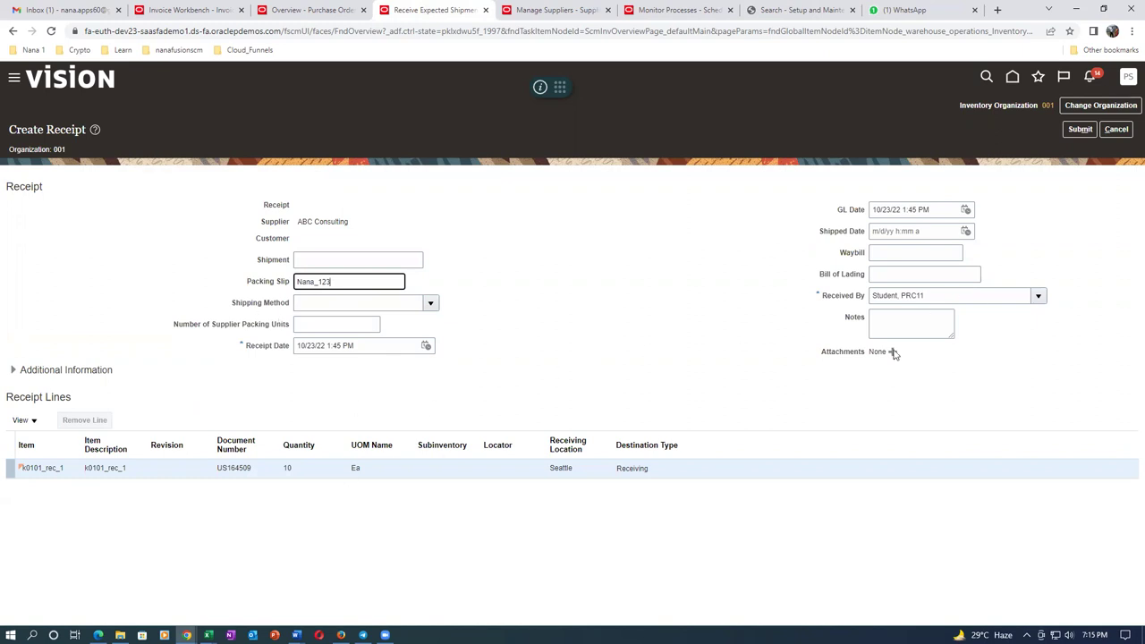
pyautogui.click(1080, 129)
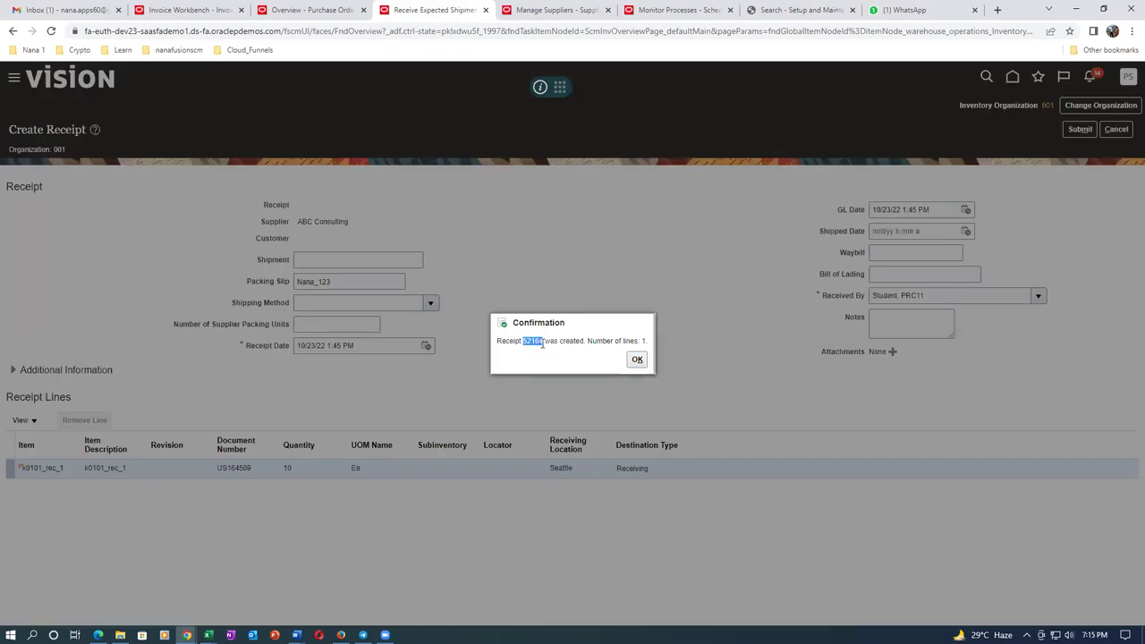
pyautogui.click(545, 12)
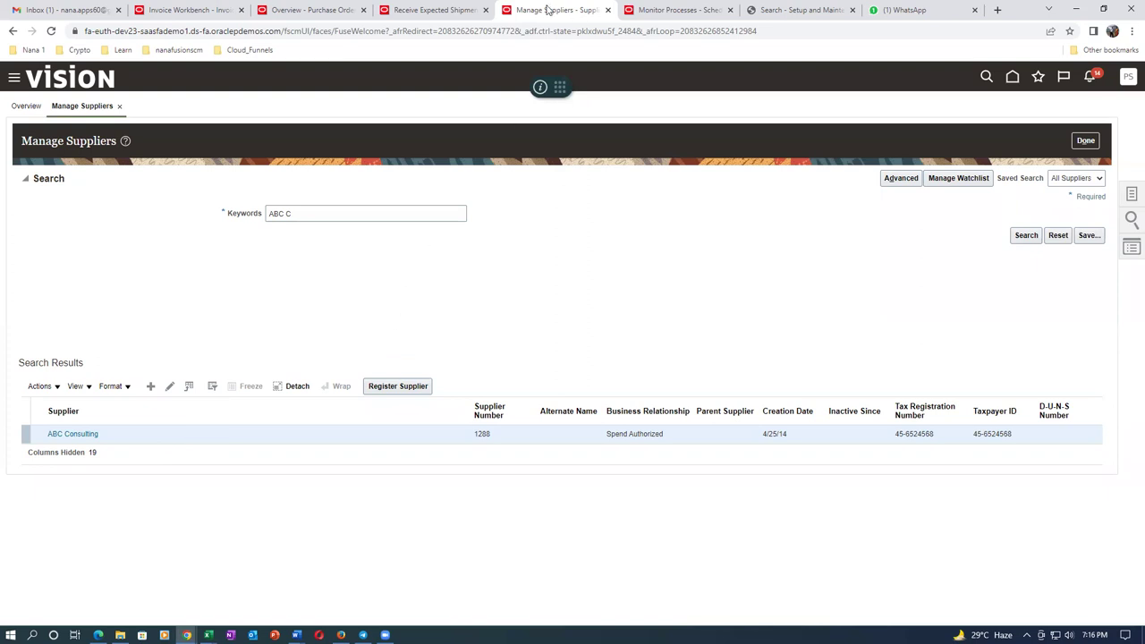
pyautogui.click(681, 11)
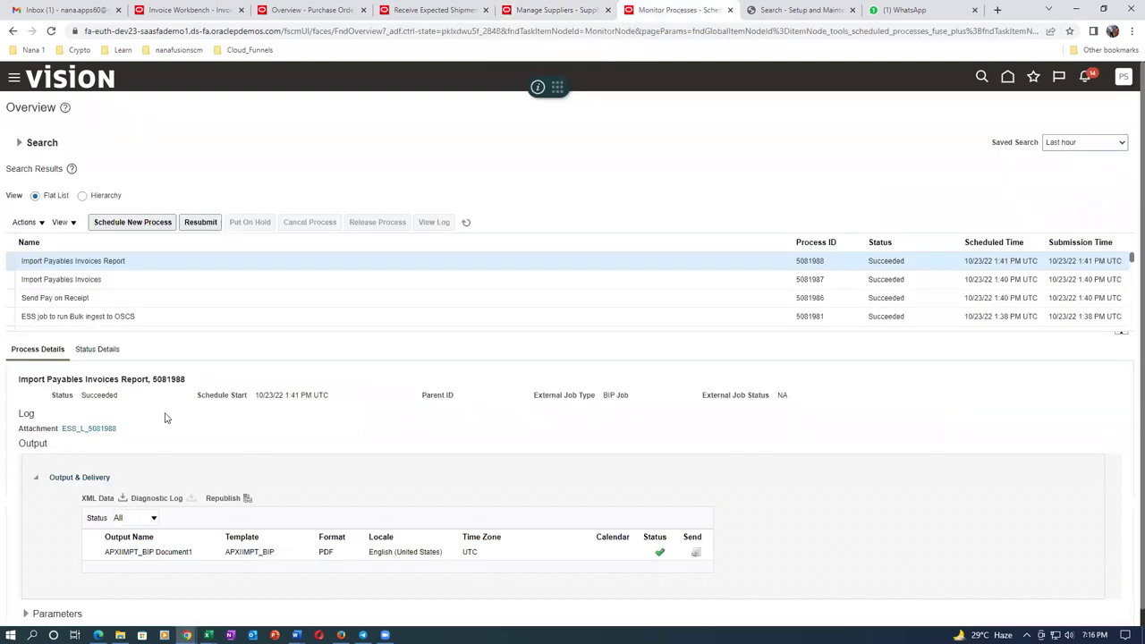
# Submit Send Pay on Receipt for the new receipt number with Evaluated Receipt Settlement source.
pyautogui.click(132, 223)
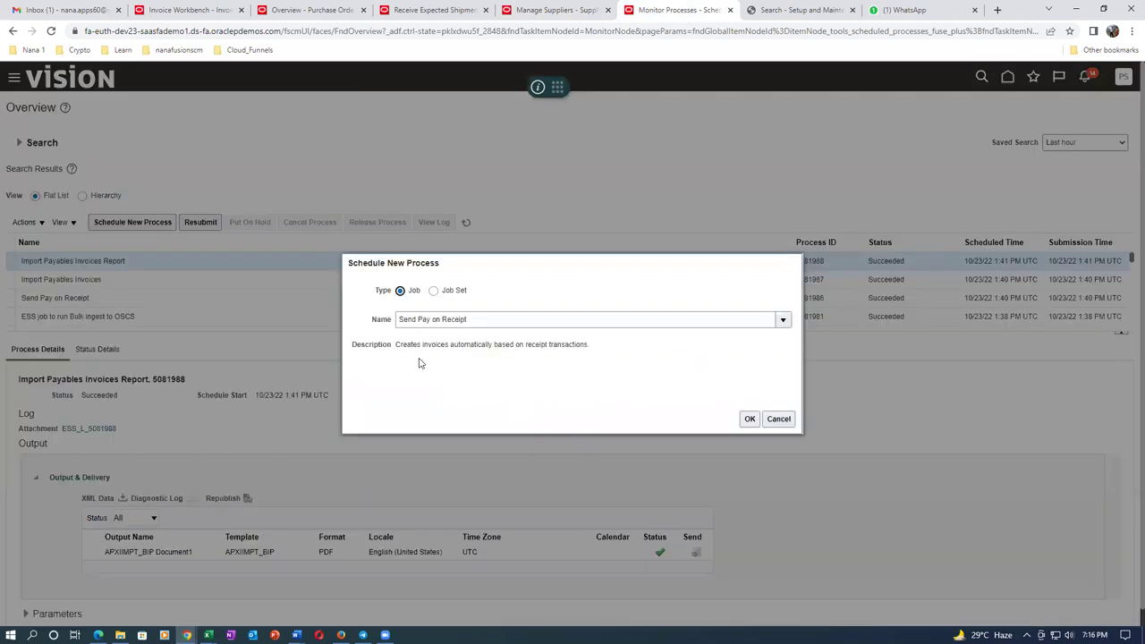
pyautogui.click(749, 418)
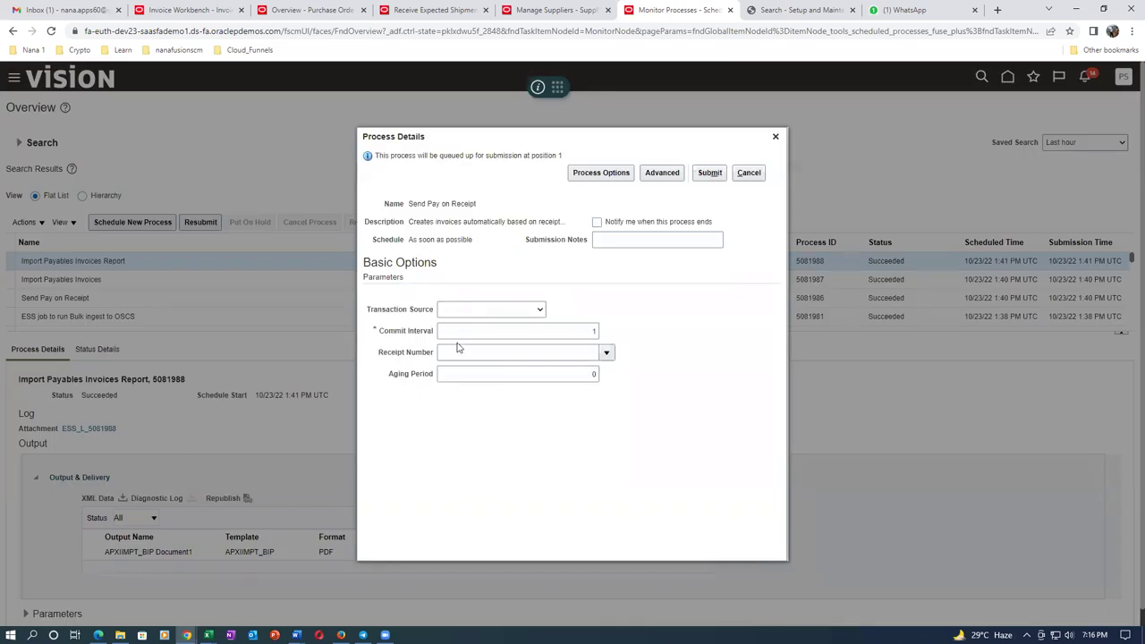
pyautogui.click(456, 351)
pyautogui.write('52164')
pyautogui.press('Tab')
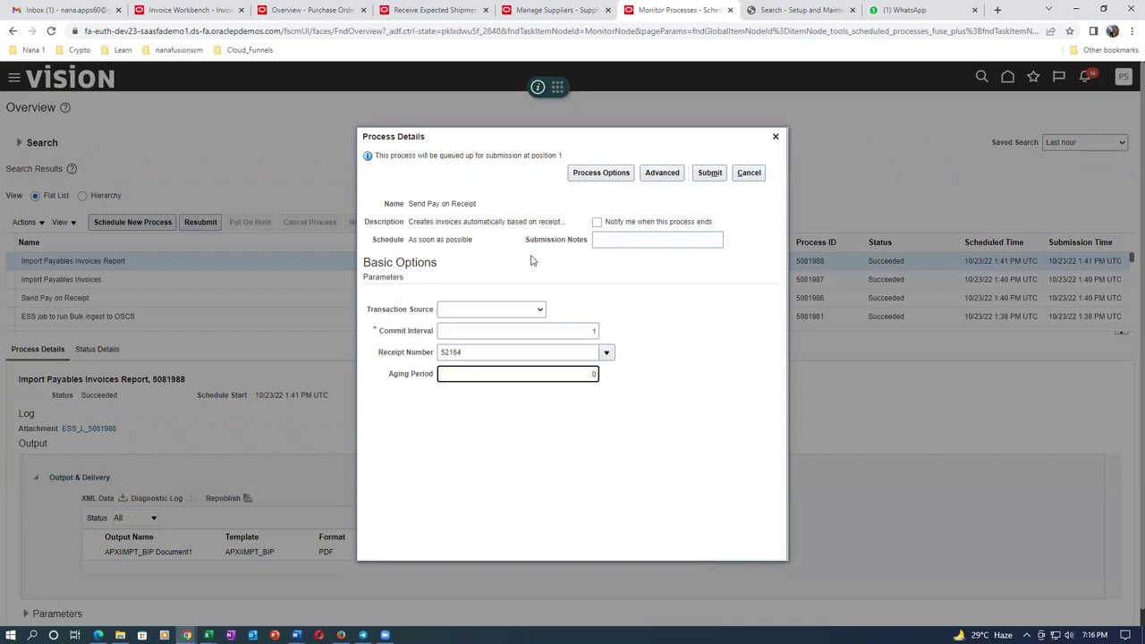
pyautogui.click(479, 310)
pyautogui.click(487, 331)
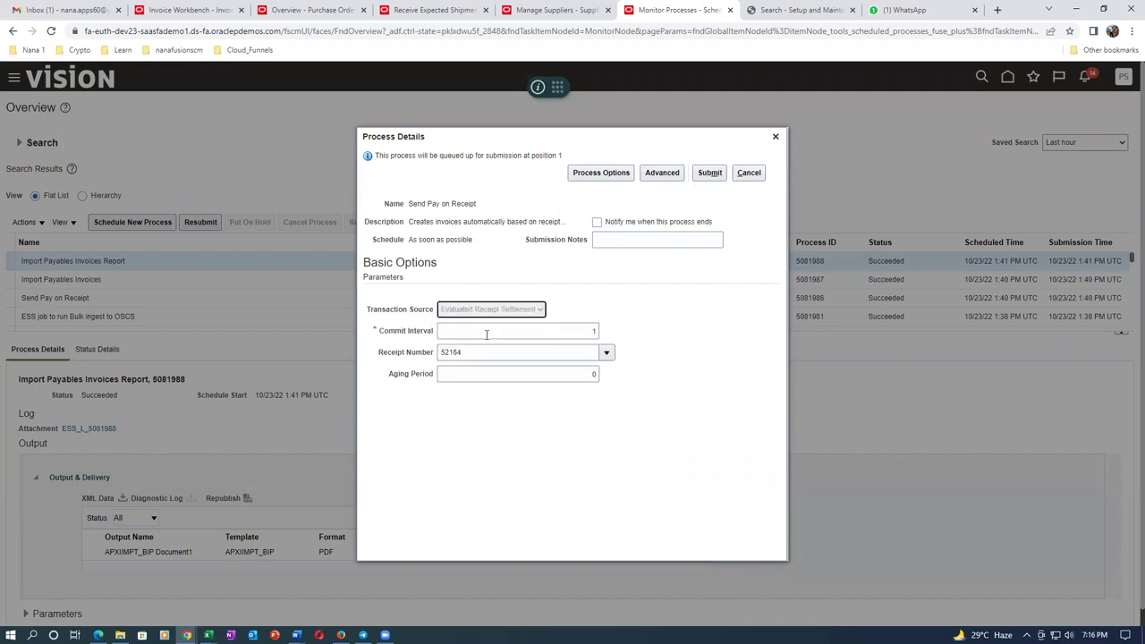
pyautogui.click(709, 174)
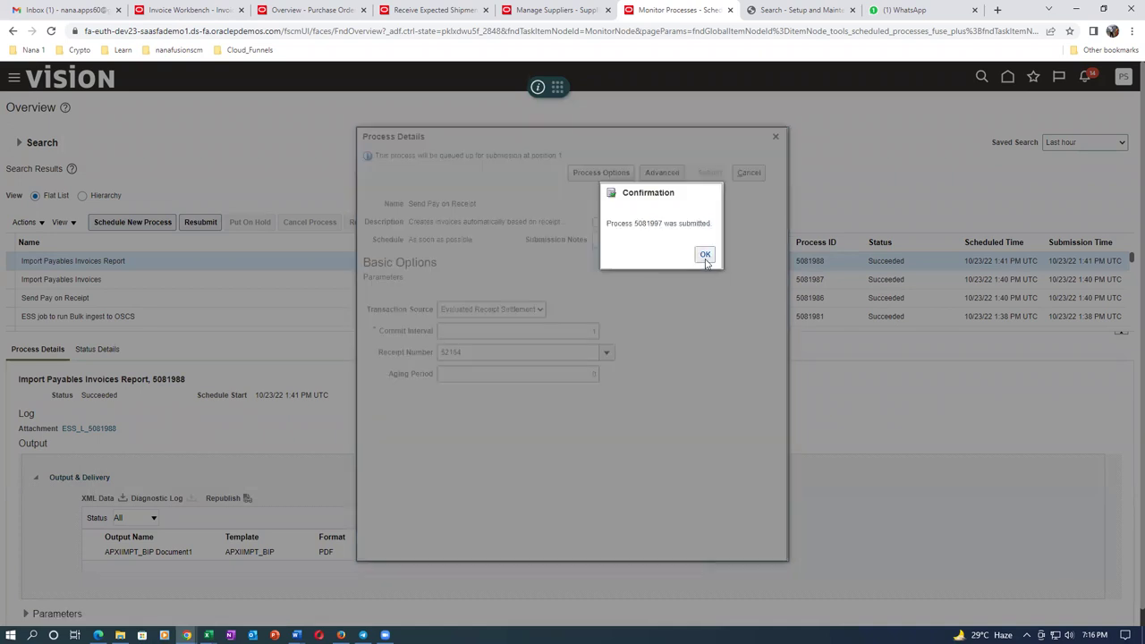
pyautogui.click(699, 258)
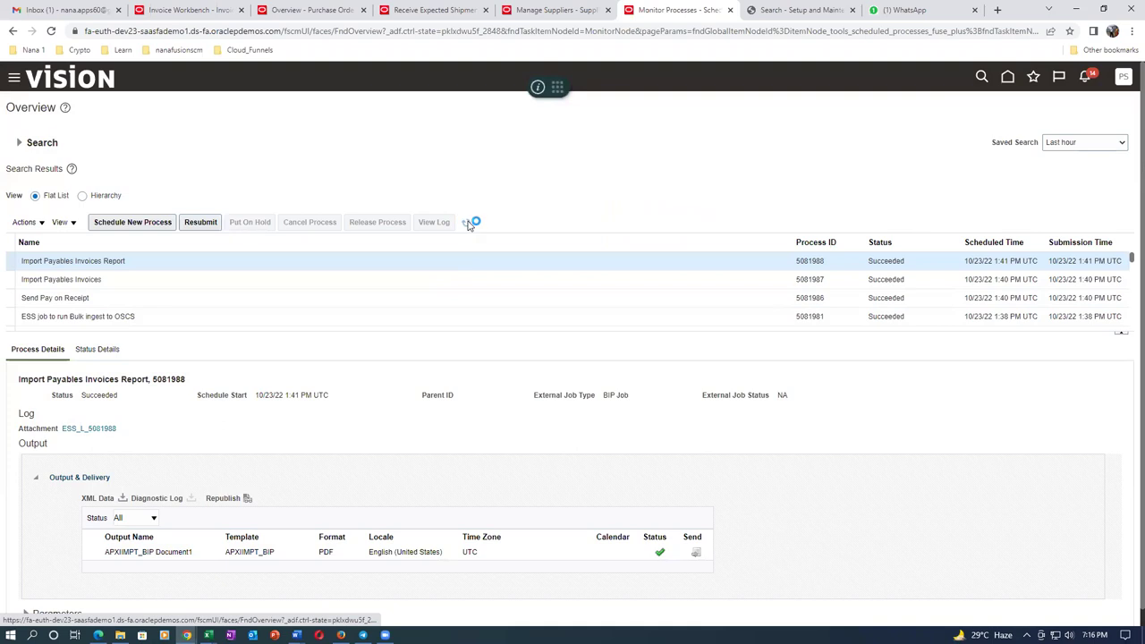
# Refresh until Import Payables Invoices Report 5081999 completes, then open its output document.
pyautogui.click(467, 222)
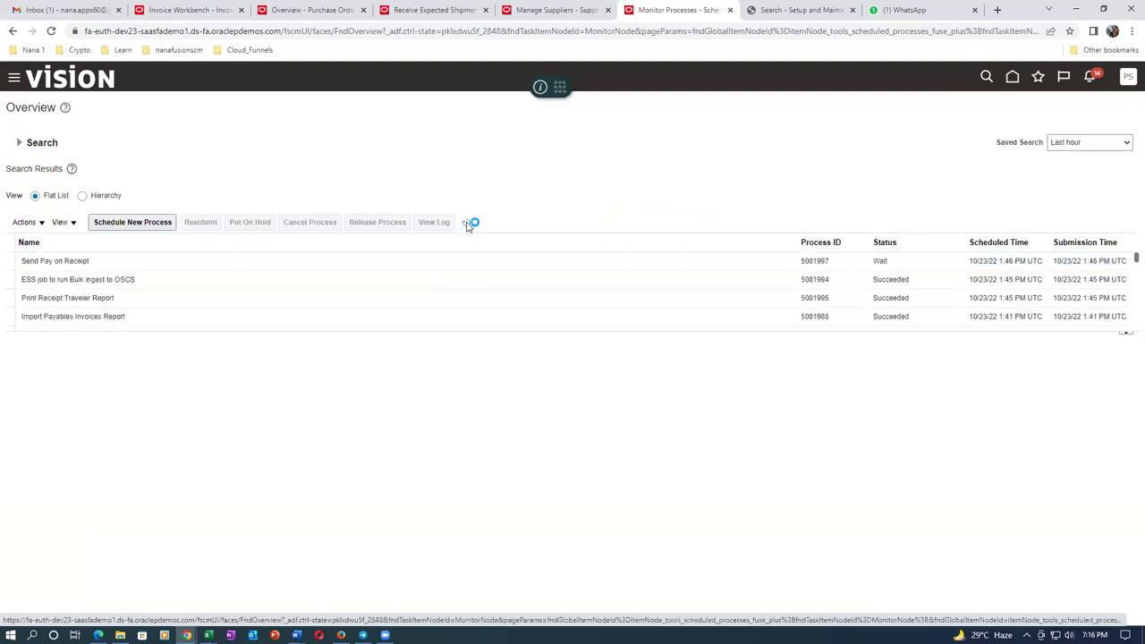
pyautogui.click(468, 228)
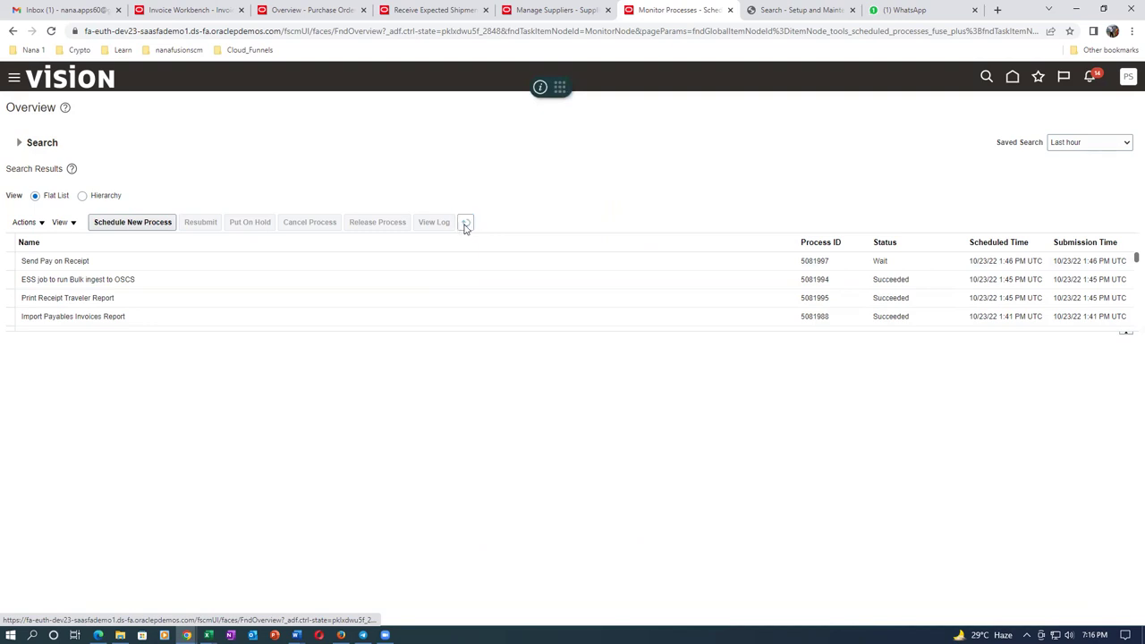
pyautogui.click(464, 228)
pyautogui.click(465, 223)
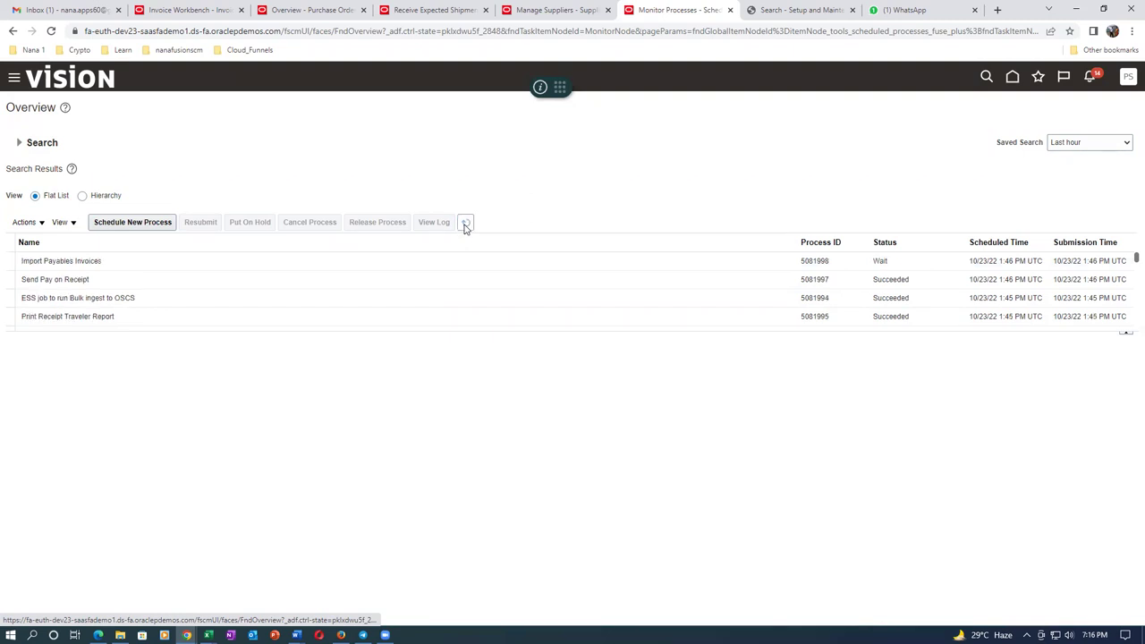
pyautogui.click(464, 225)
pyautogui.click(464, 225)
pyautogui.click(463, 226)
pyautogui.click(465, 226)
pyautogui.click(466, 225)
pyautogui.click(466, 225)
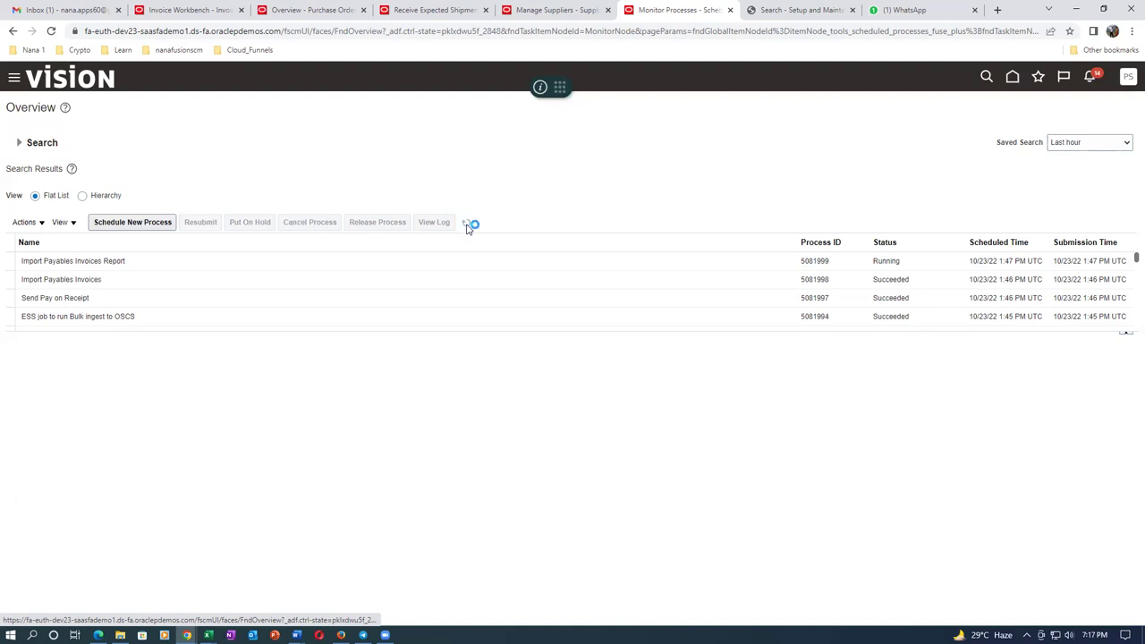
pyautogui.click(466, 223)
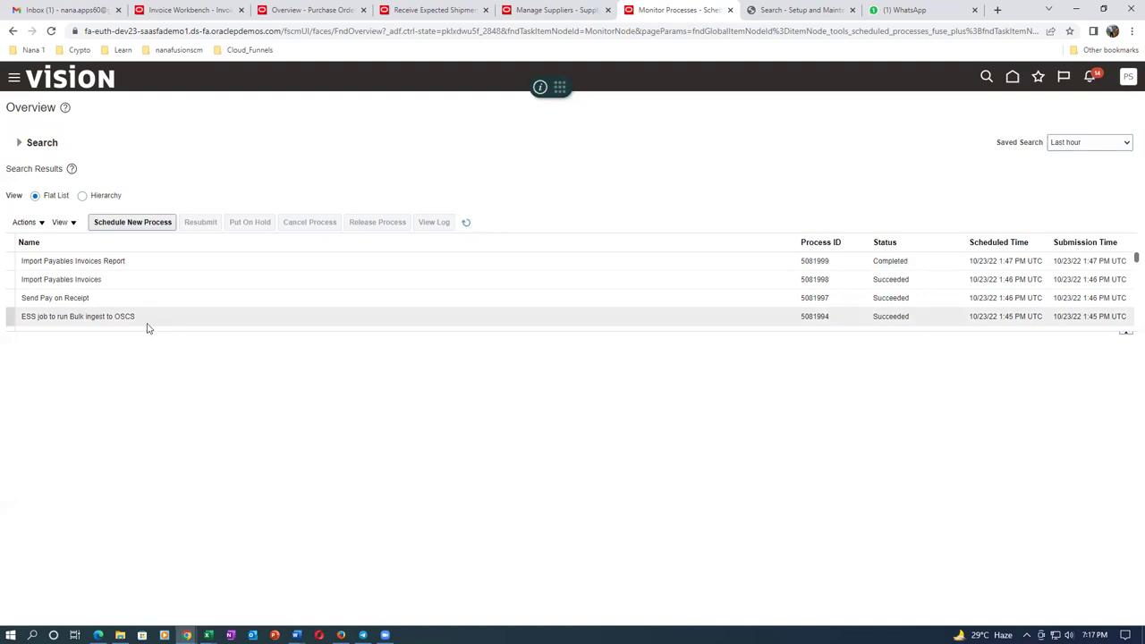
pyautogui.click(152, 266)
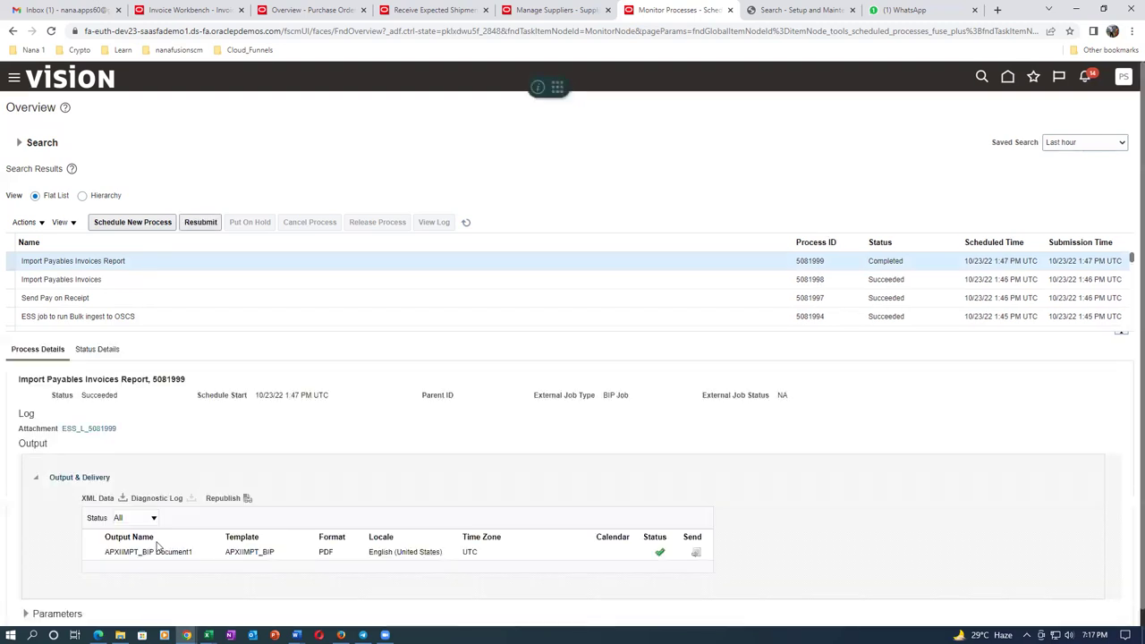
pyautogui.click(246, 498)
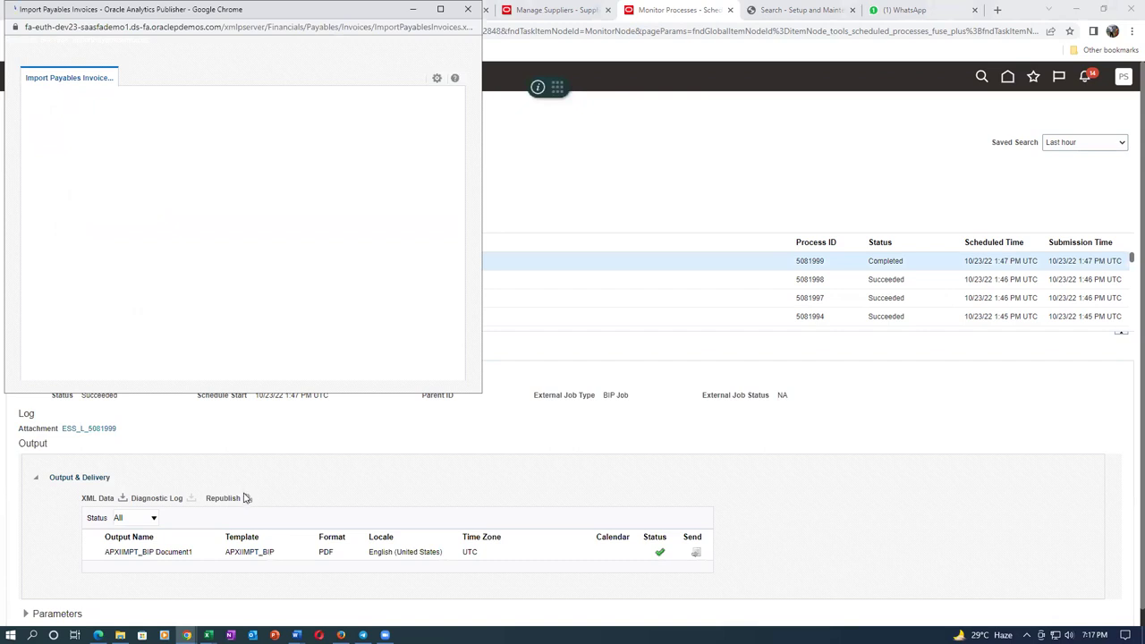
pyautogui.click(436, 77)
# Export the report as PDF and review the imported 109.5 USD ABC Consulting invoice.
pyautogui.moveTo(403, 94)
pyautogui.click(298, 136)
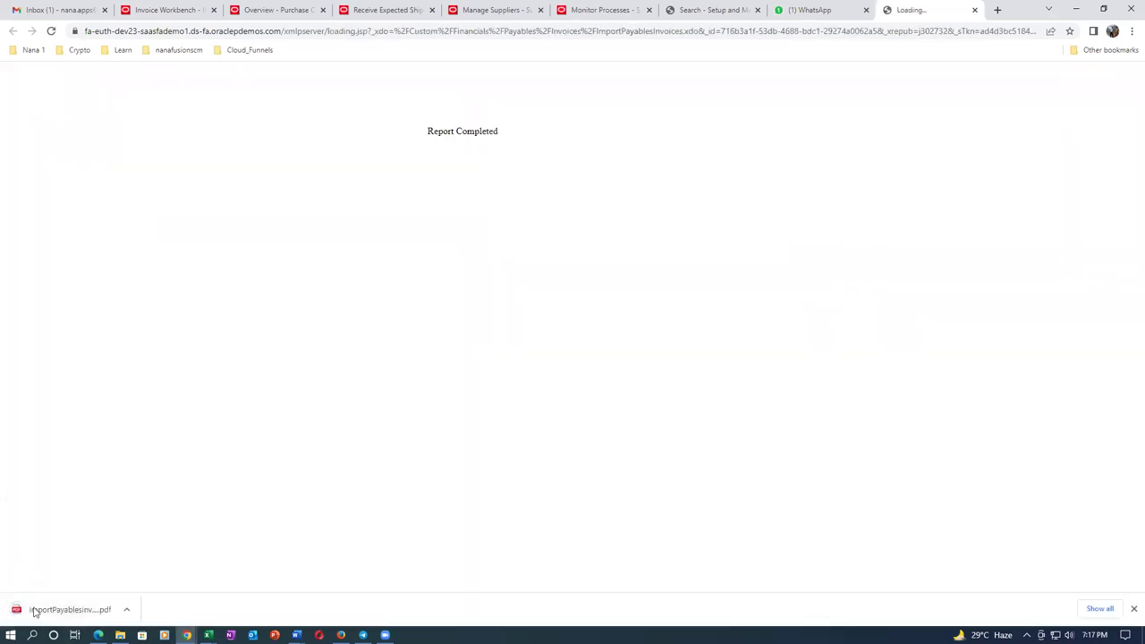
pyautogui.click(54, 609)
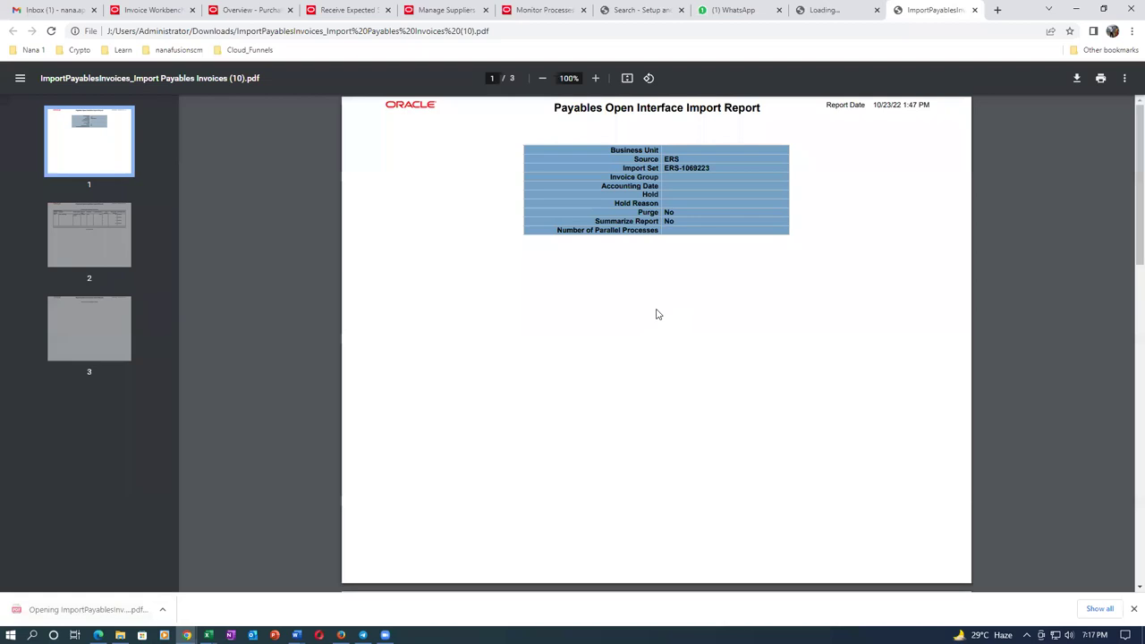
pyautogui.scroll(-3, 657, 315)
pyautogui.scroll(-2, 657, 315)
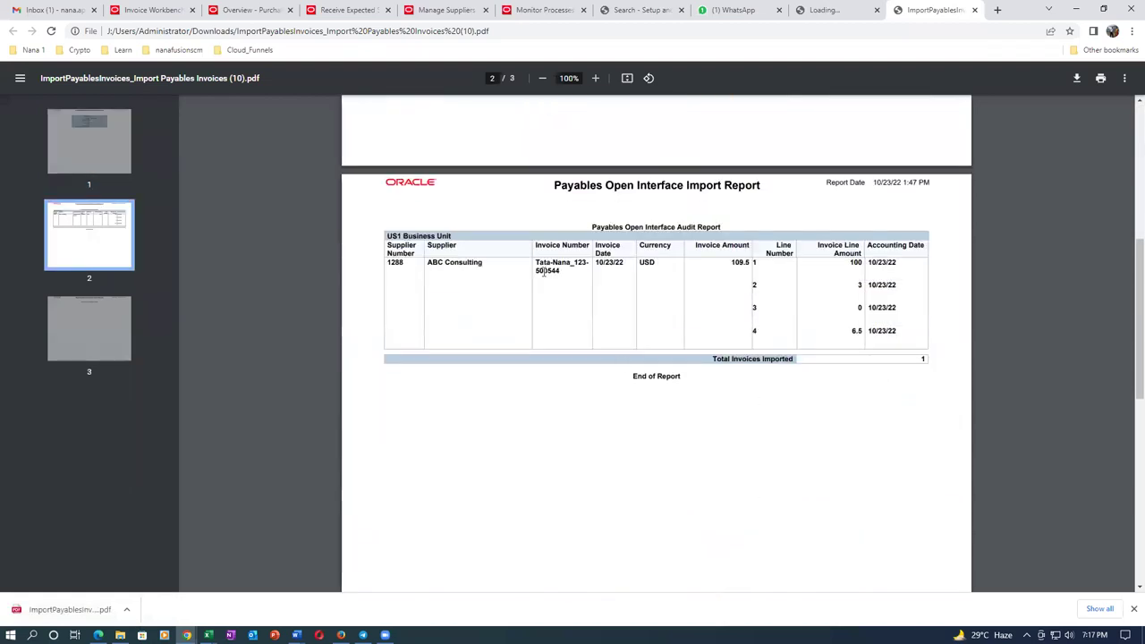
pyautogui.moveTo(553, 262)
pyautogui.mouseDown()
pyautogui.moveTo(587, 264)
pyautogui.moveTo(537, 275)
pyautogui.moveTo(562, 274)
pyautogui.mouseUp()
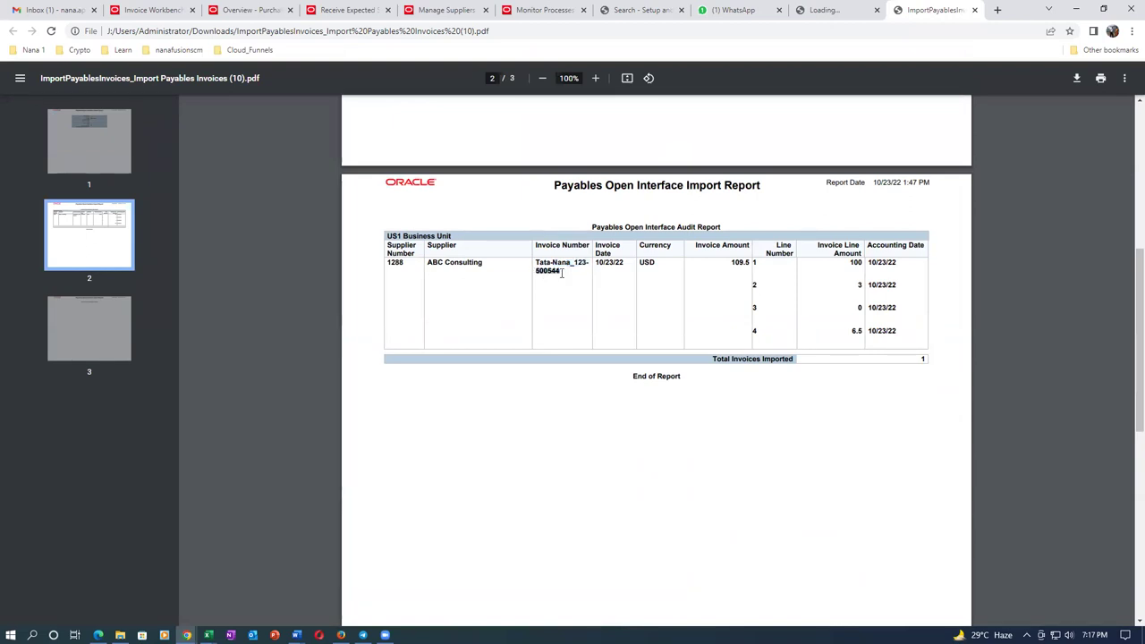
pyautogui.click(553, 324)
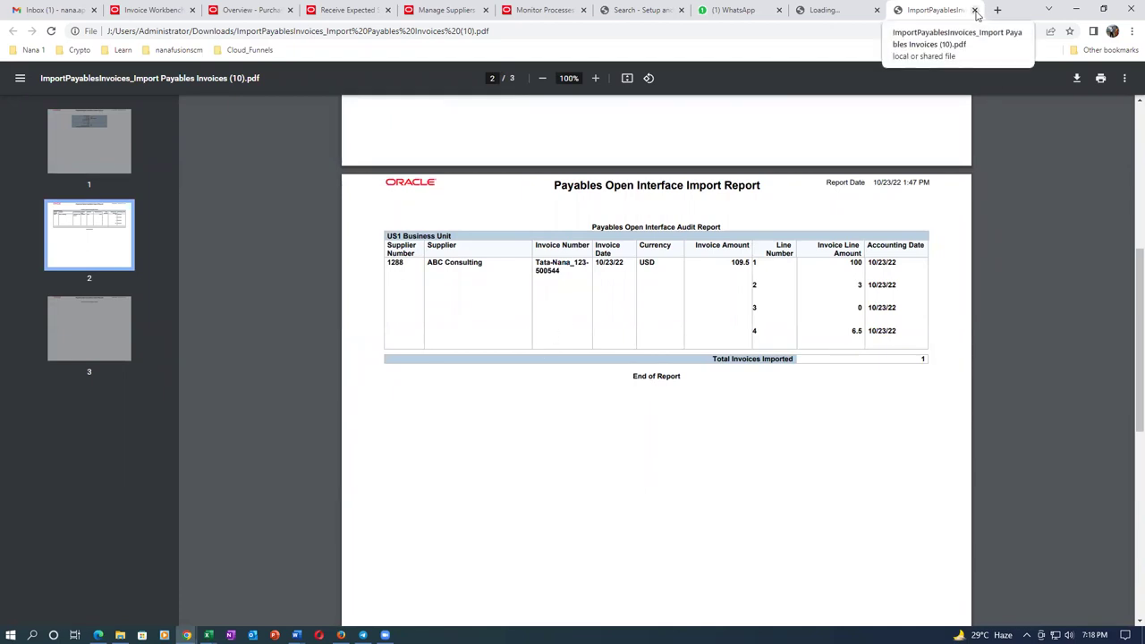
# Close the PDF report tabs and return to the receiving page.
pyautogui.click(976, 11)
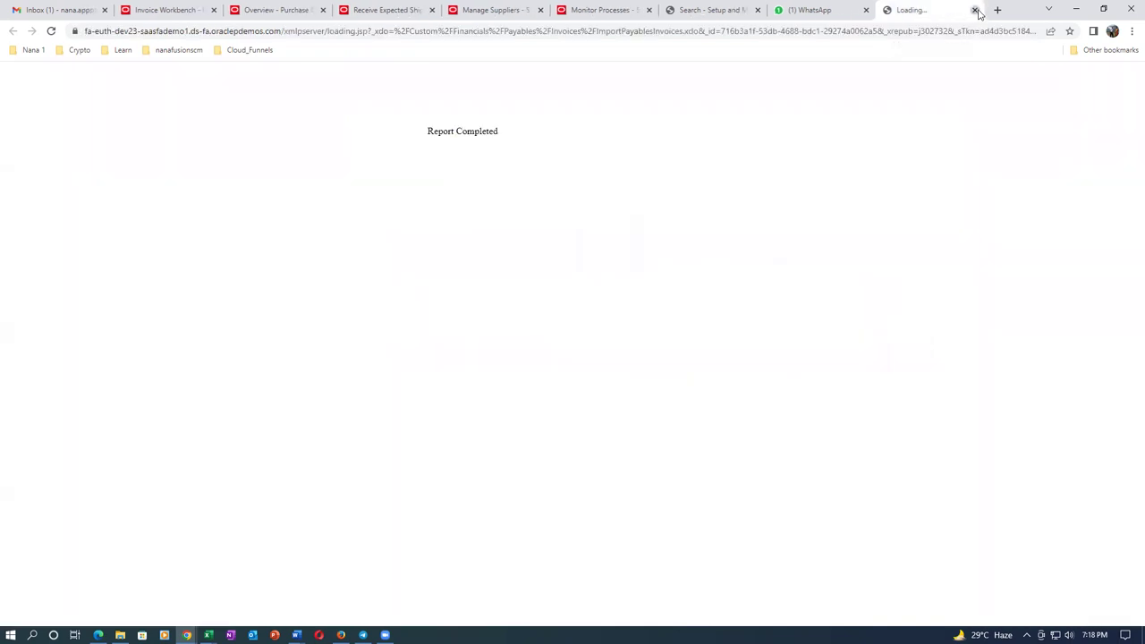
pyautogui.click(974, 10)
pyautogui.rightClick(436, 121)
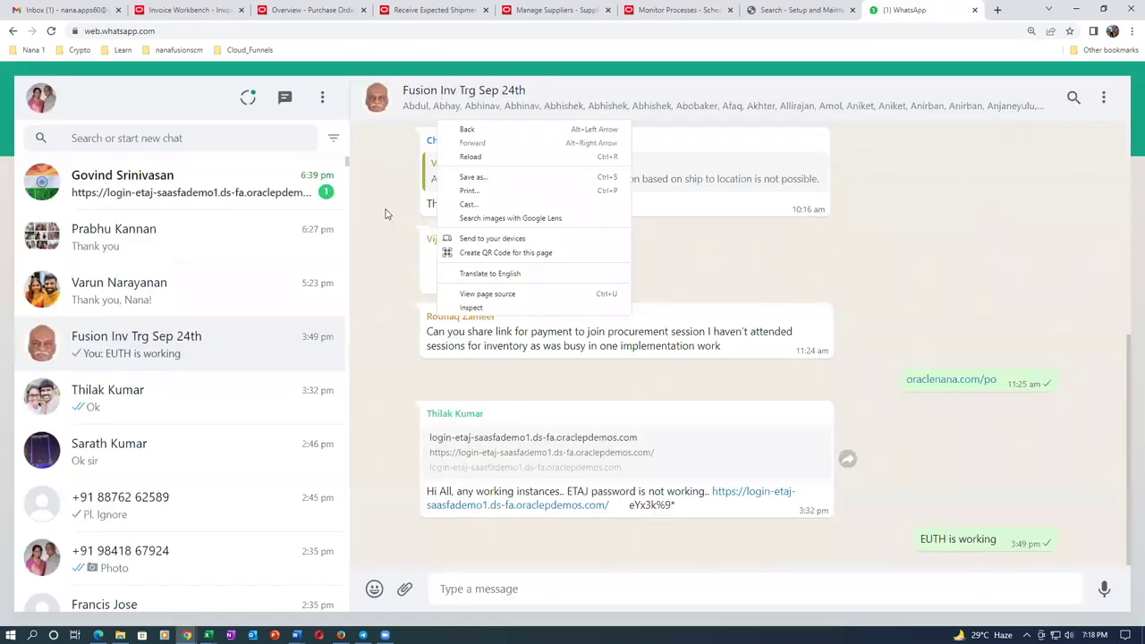
pyautogui.click(453, 20)
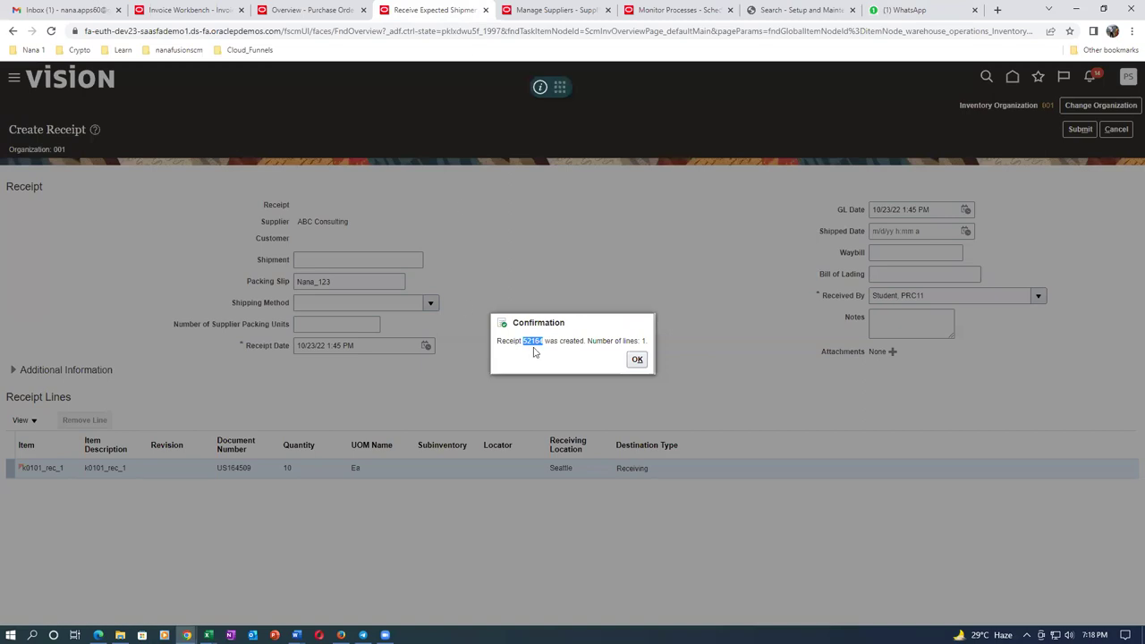
# Open supplier ABC Consulting and edit its site ABC US1.
pyautogui.click(637, 360)
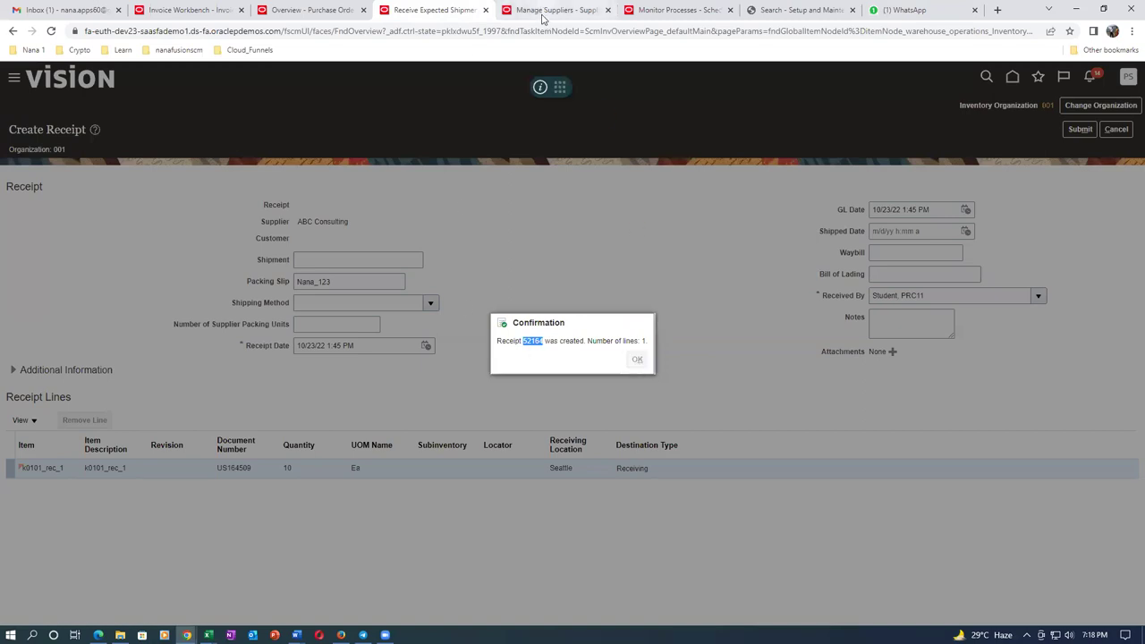
pyautogui.click(543, 12)
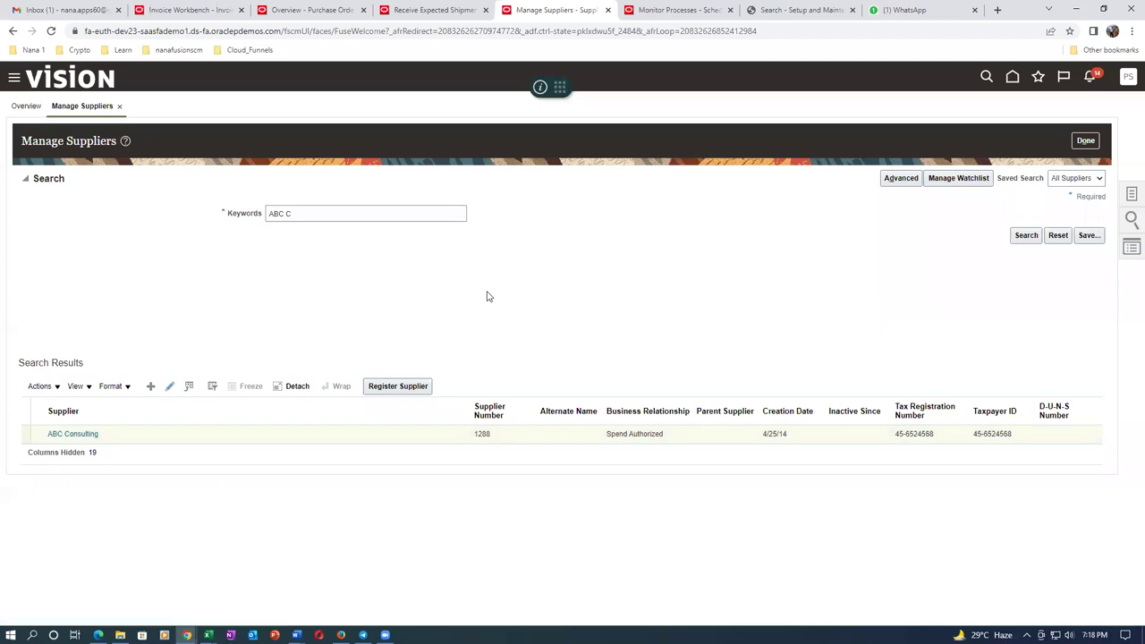
pyautogui.click(73, 433)
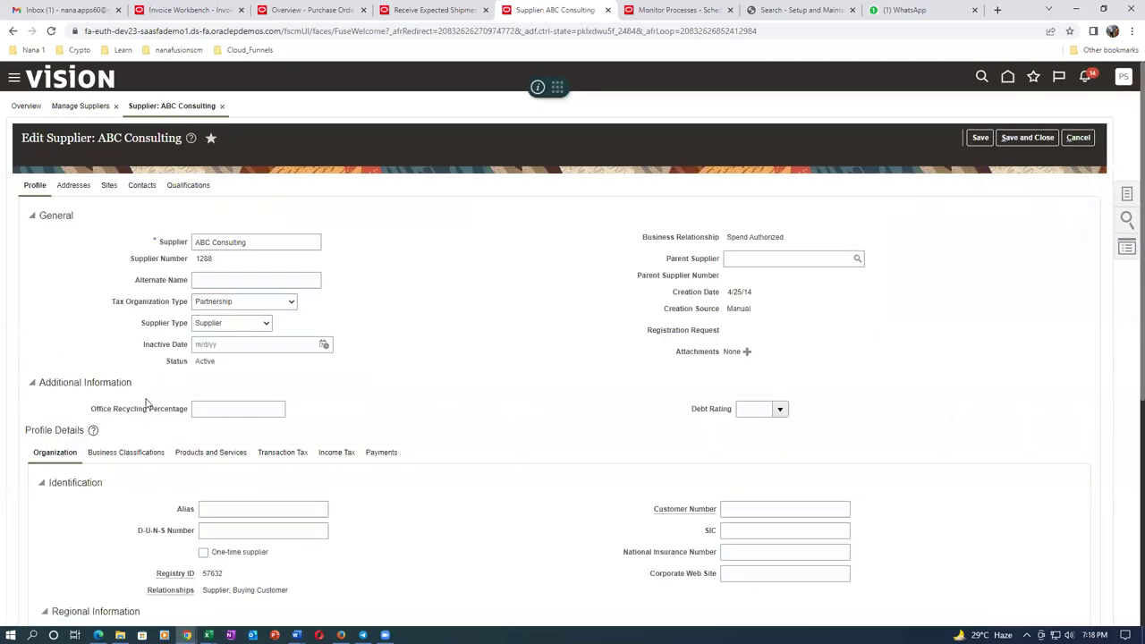
pyautogui.click(109, 186)
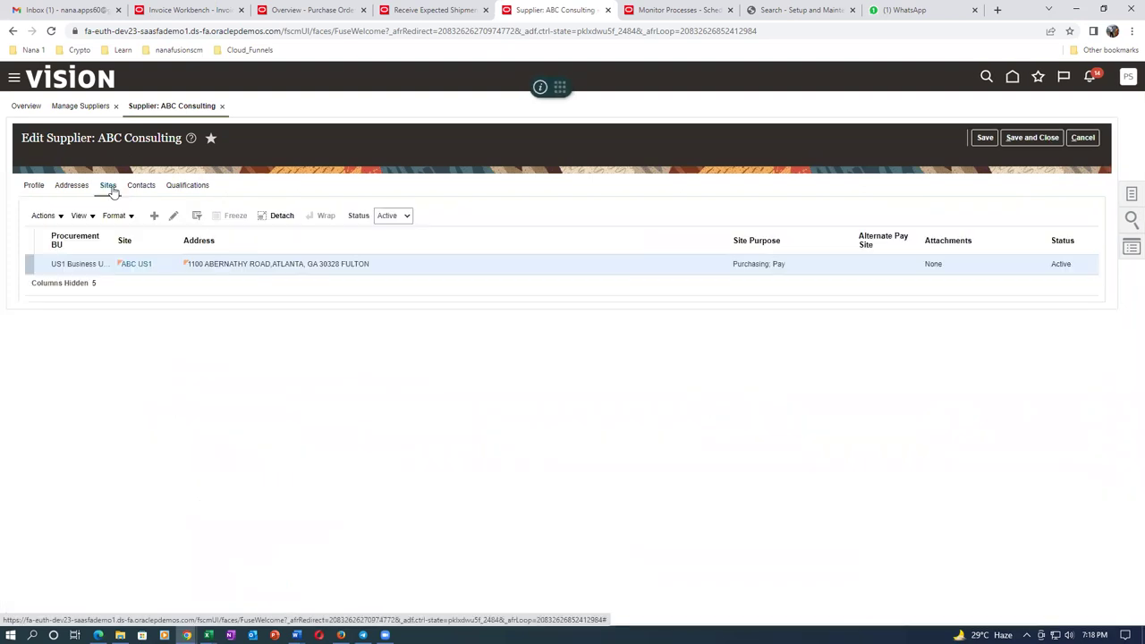
pyautogui.click(173, 215)
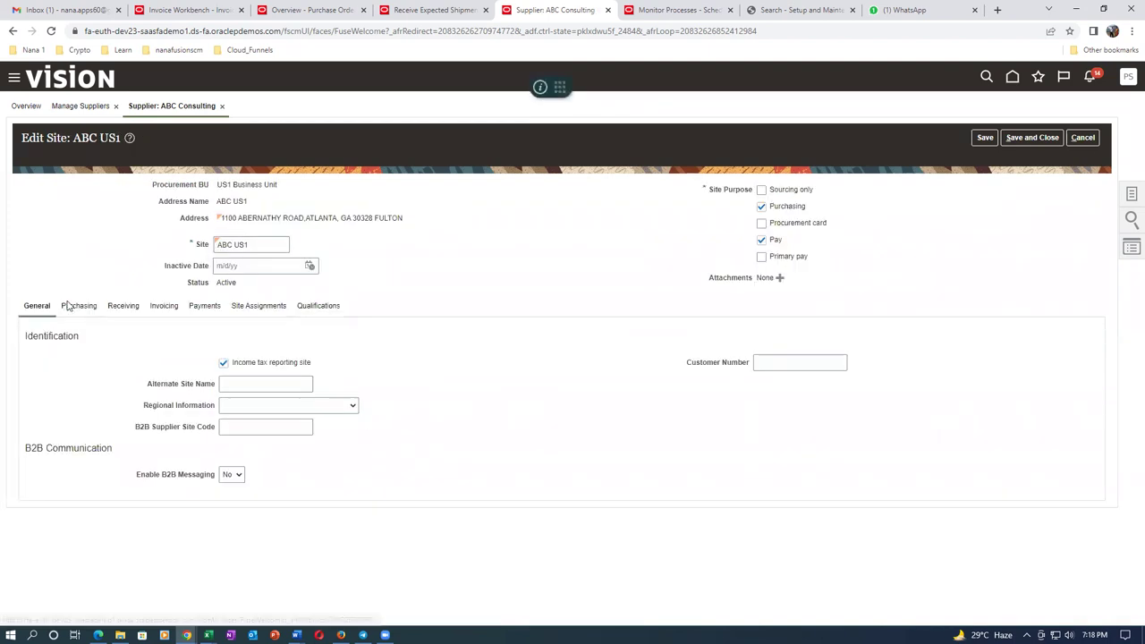
# Enable Create debit memo from return in the site's Purchasing settings and save.
pyautogui.click(78, 309)
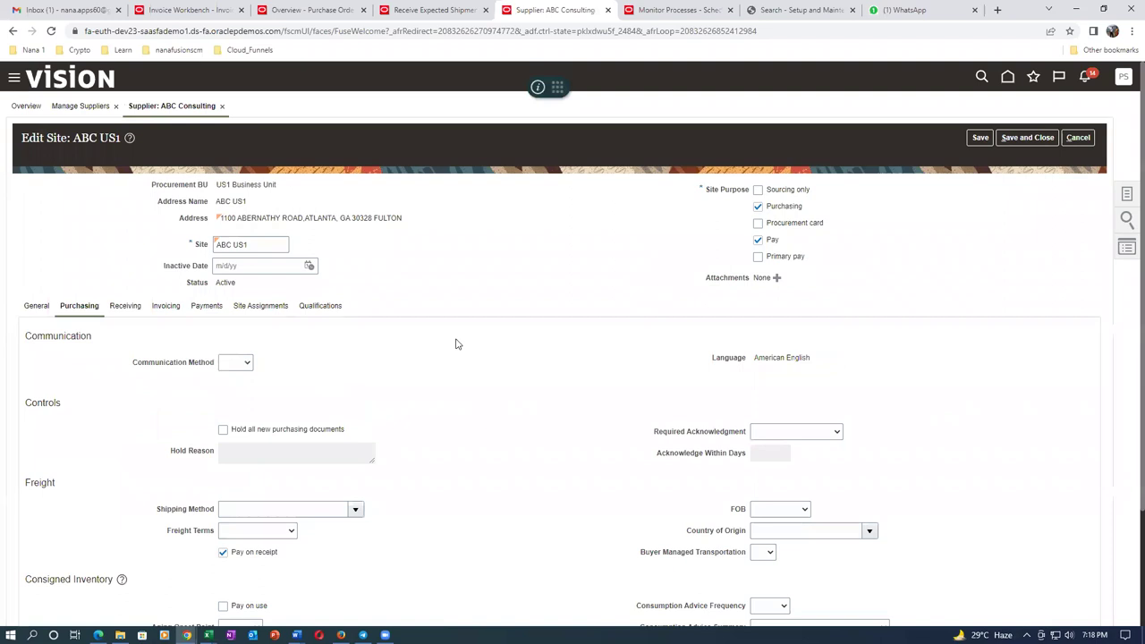
pyautogui.scroll(-3, 454, 340)
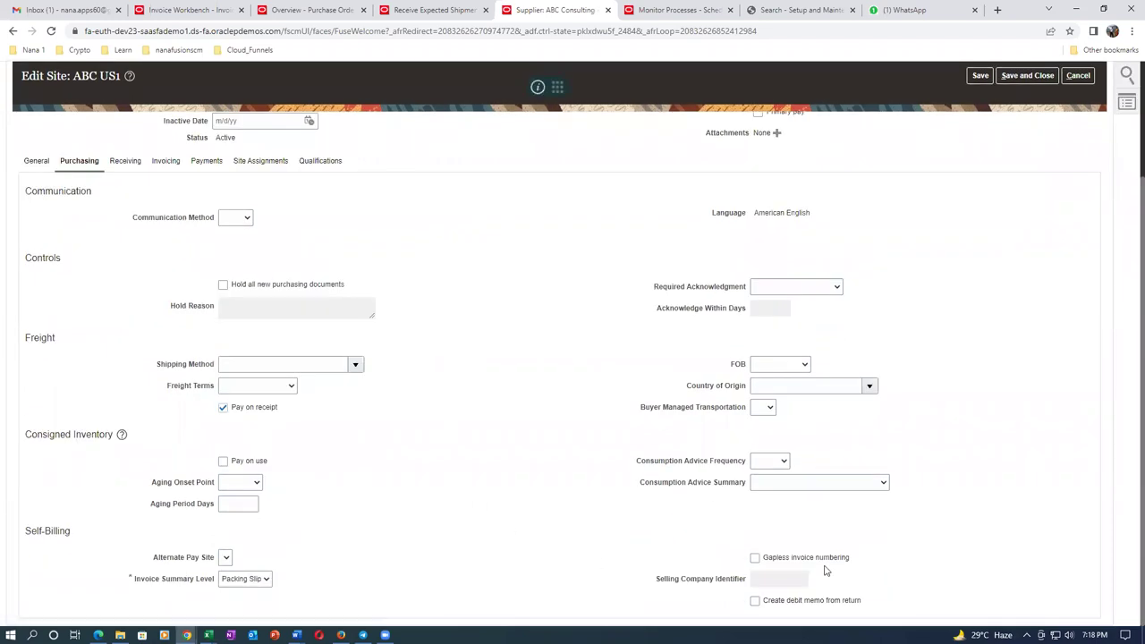
pyautogui.click(755, 601)
pyautogui.click(1032, 79)
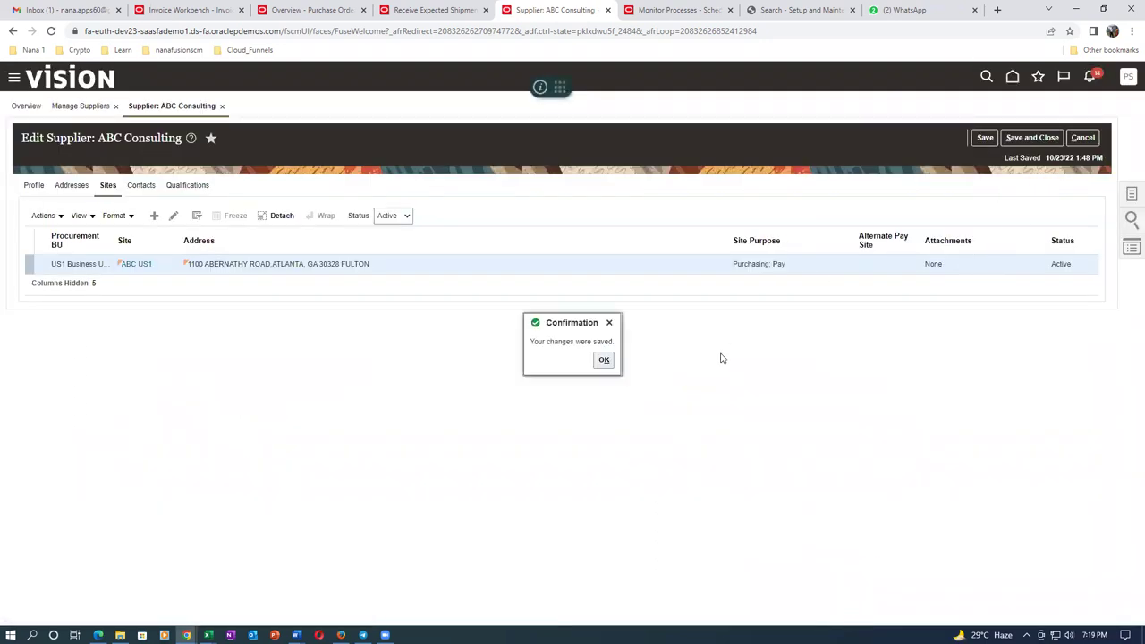
pyautogui.click(604, 360)
pyautogui.click(1034, 138)
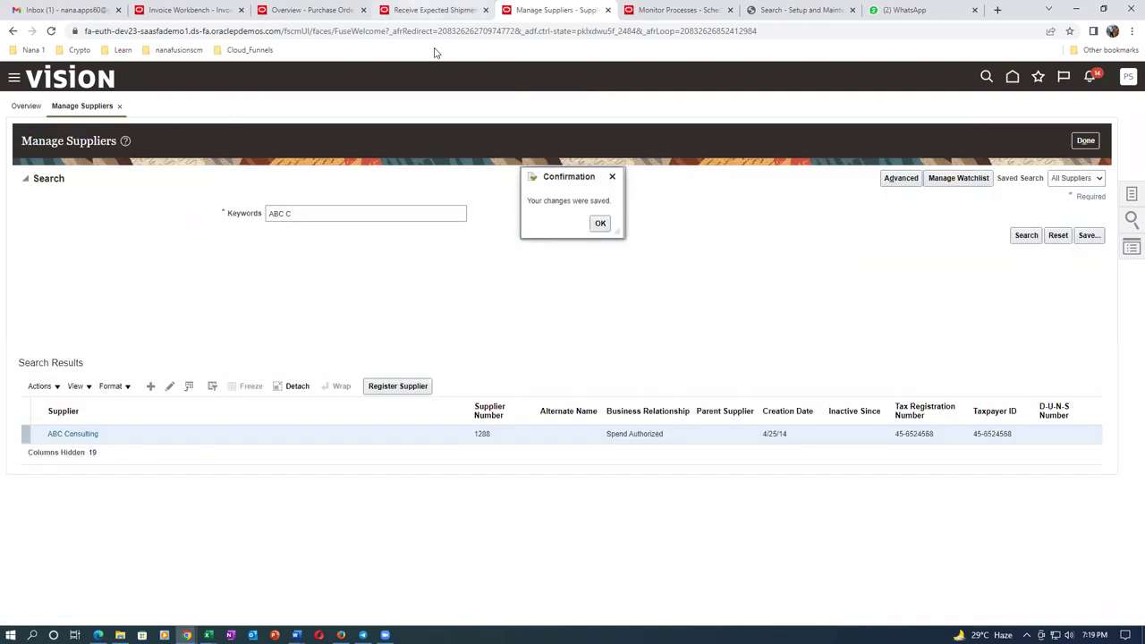
pyautogui.click(599, 224)
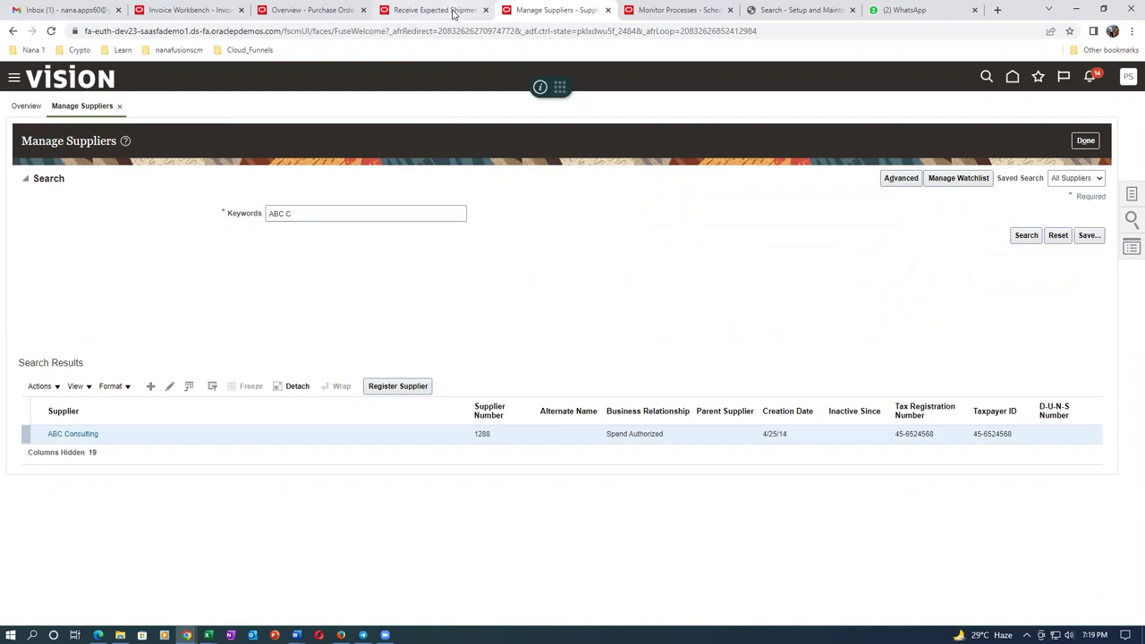
pyautogui.click(434, 10)
# Find receipt 52164 in Return Receipts and select its received line.
pyautogui.click(1117, 132)
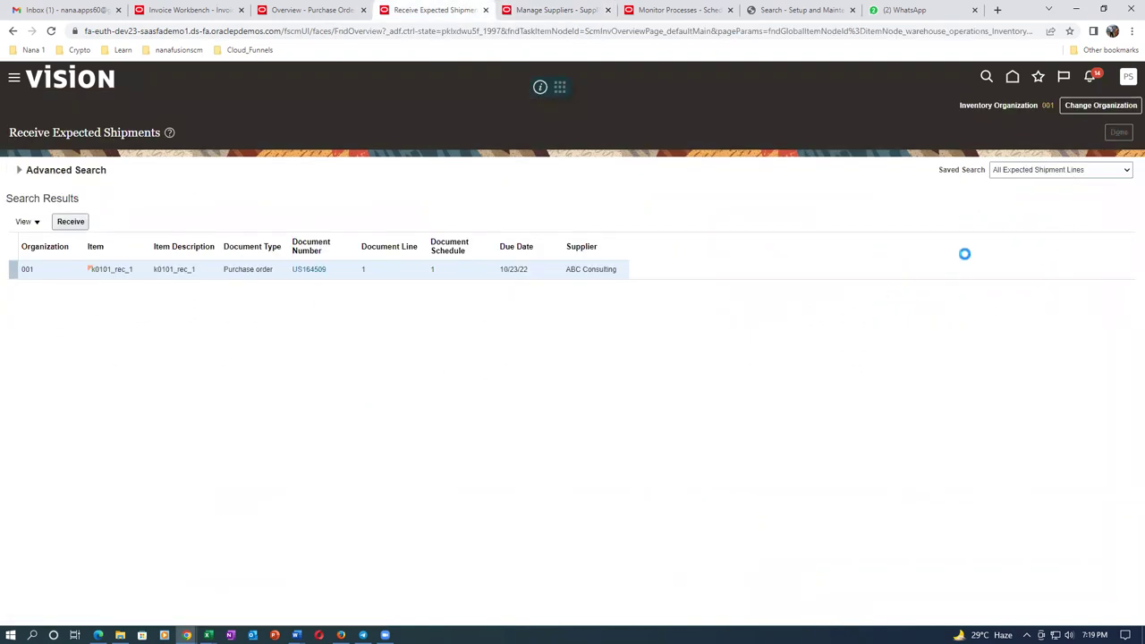
pyautogui.click(1130, 194)
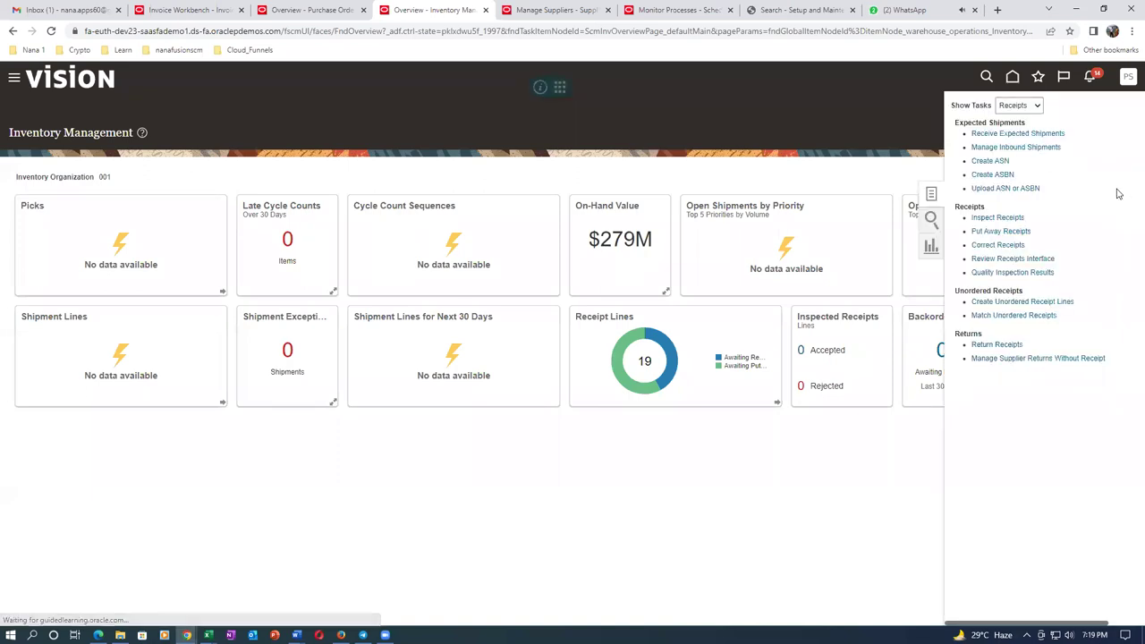
pyautogui.click(1003, 344)
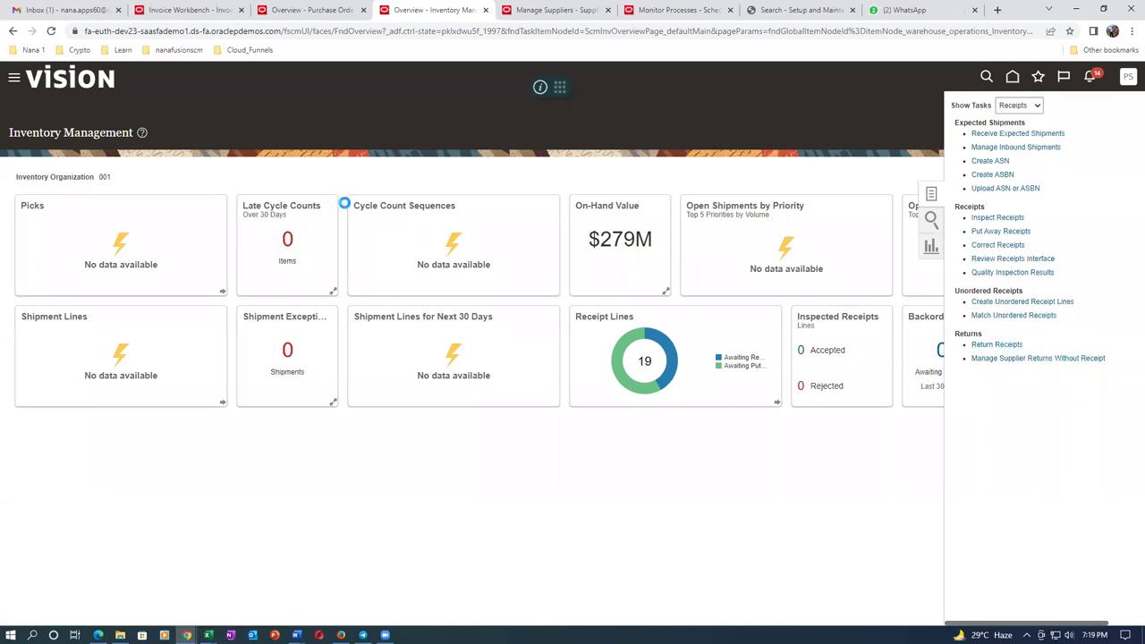
pyautogui.click(252, 203)
pyautogui.write('52164')
pyautogui.press('Tab')
pyautogui.click(953, 295)
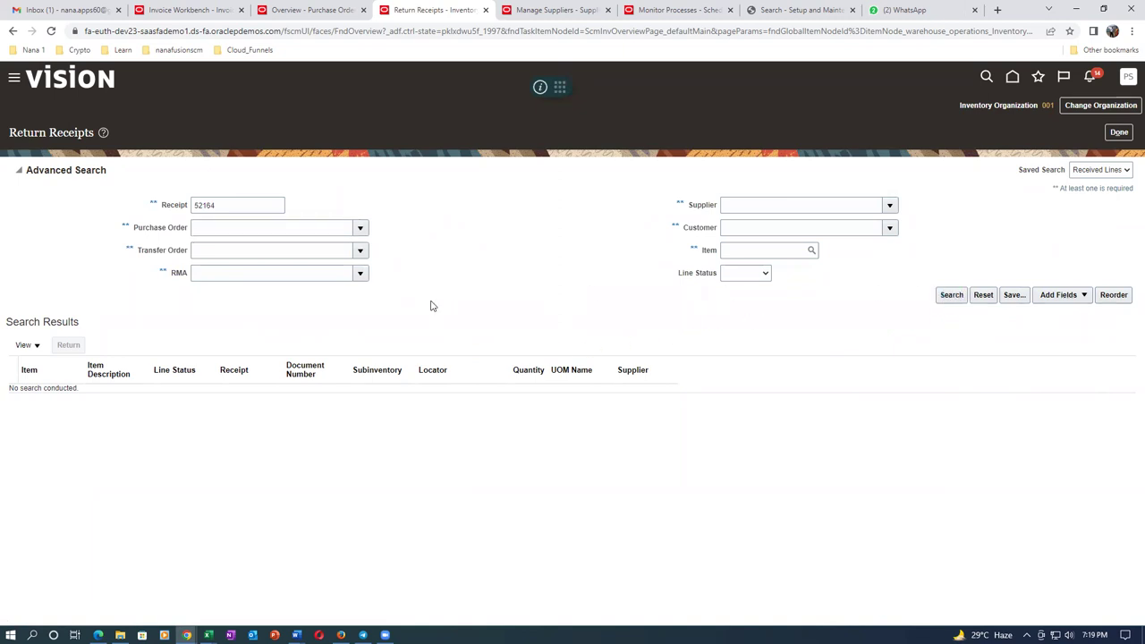
pyautogui.click(10, 270)
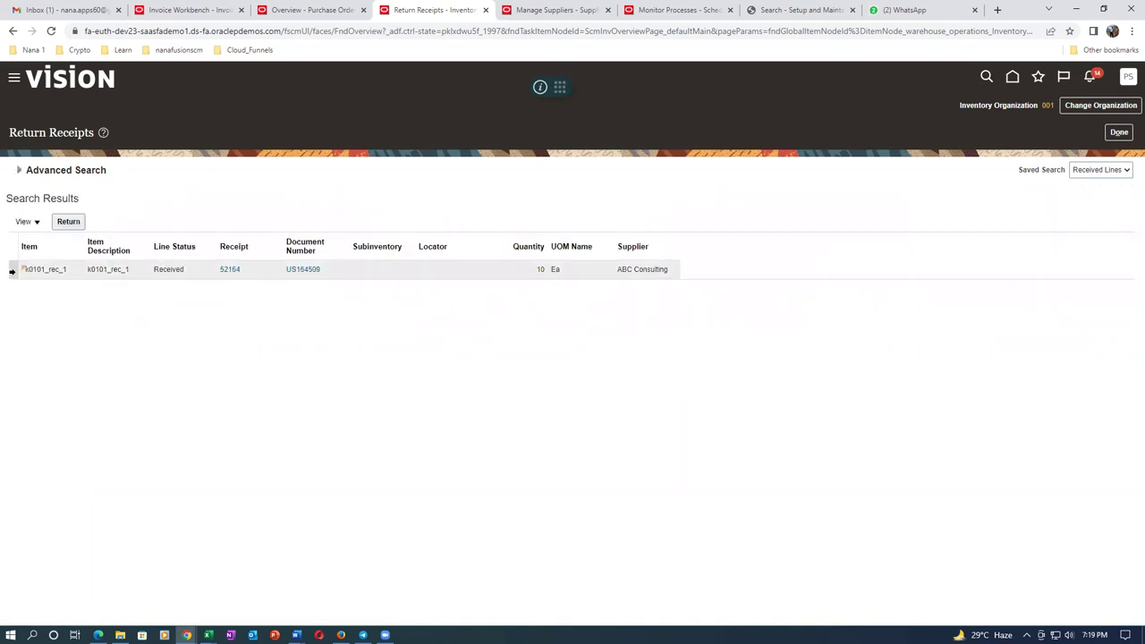
# Return 1 Ea of the line with a debit memo and submit it.
pyautogui.click(69, 223)
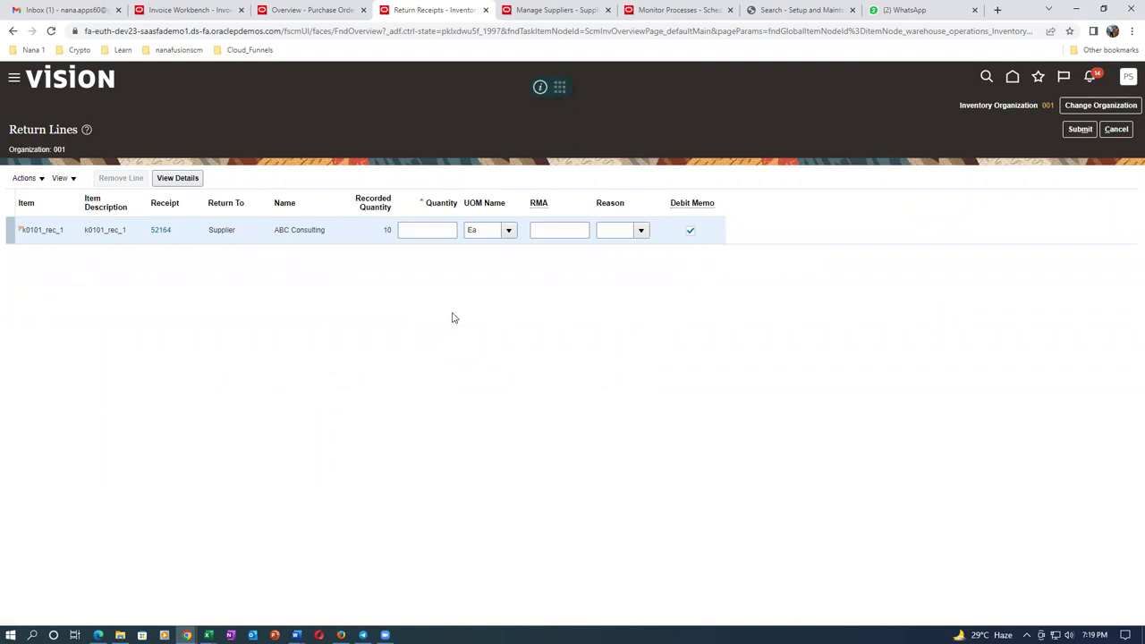
pyautogui.click(426, 231)
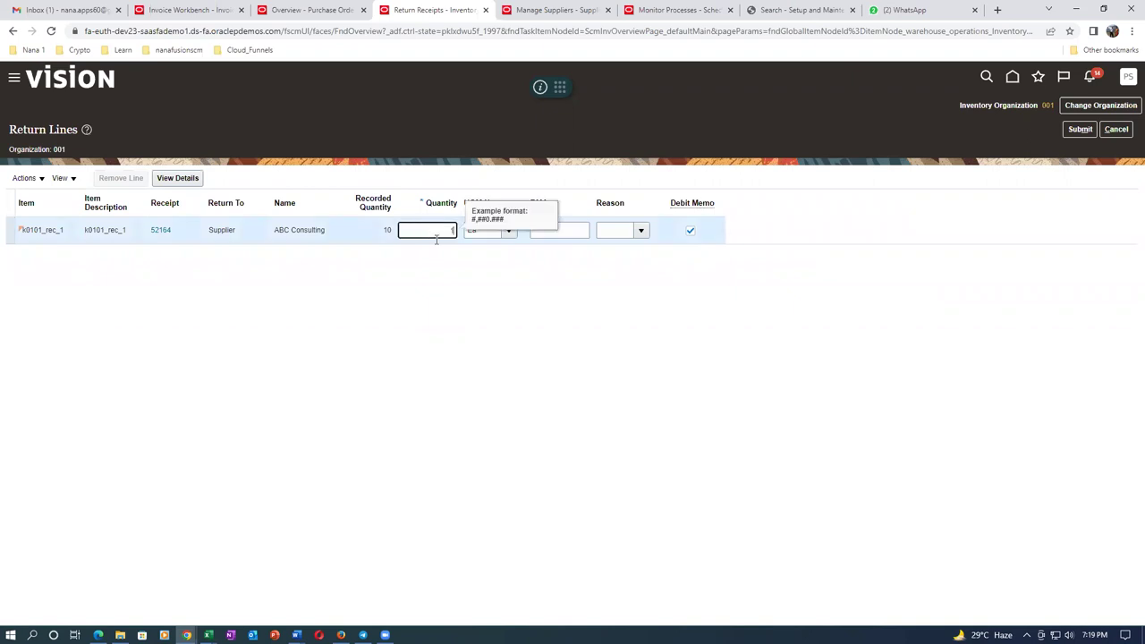
pyautogui.press('Tab')
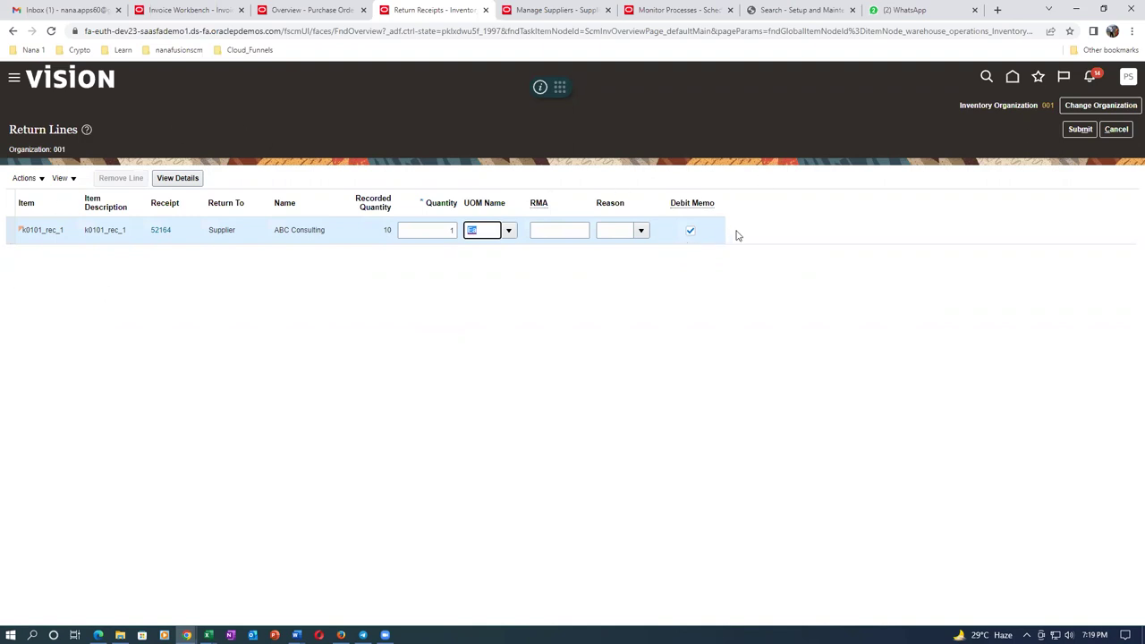
pyautogui.click(1083, 131)
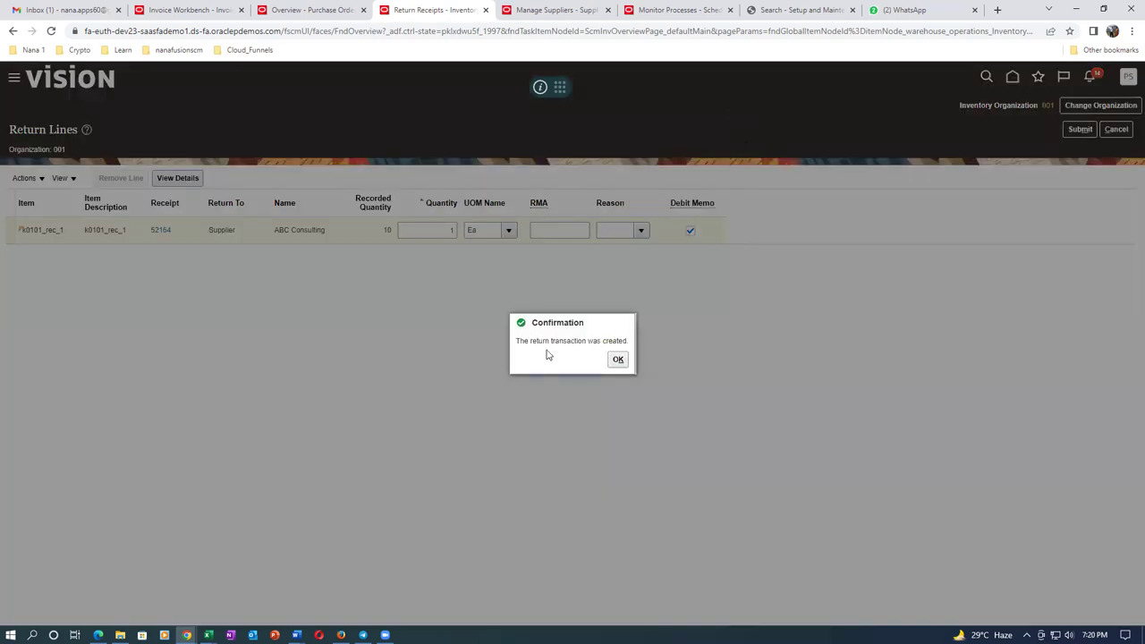
pyautogui.moveTo(537, 340); pyautogui.dragTo(618, 359)
pyautogui.click(618, 359)
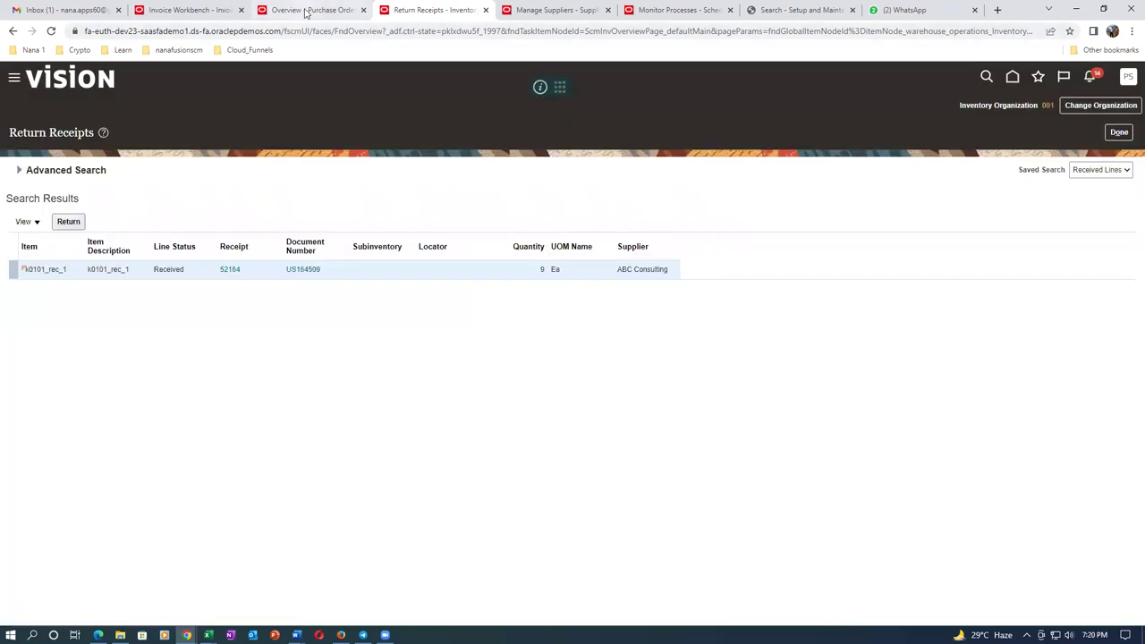
pyautogui.click(1119, 131)
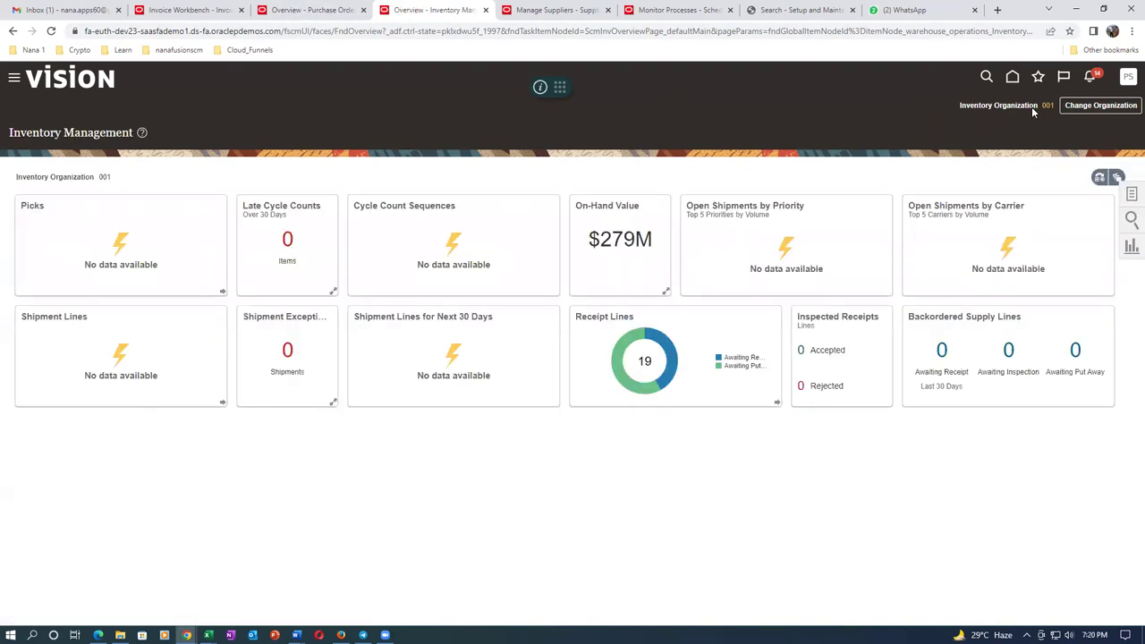
# Go Home to Payables > Invoices and open the Manage Invoices search.
pyautogui.click(1012, 77)
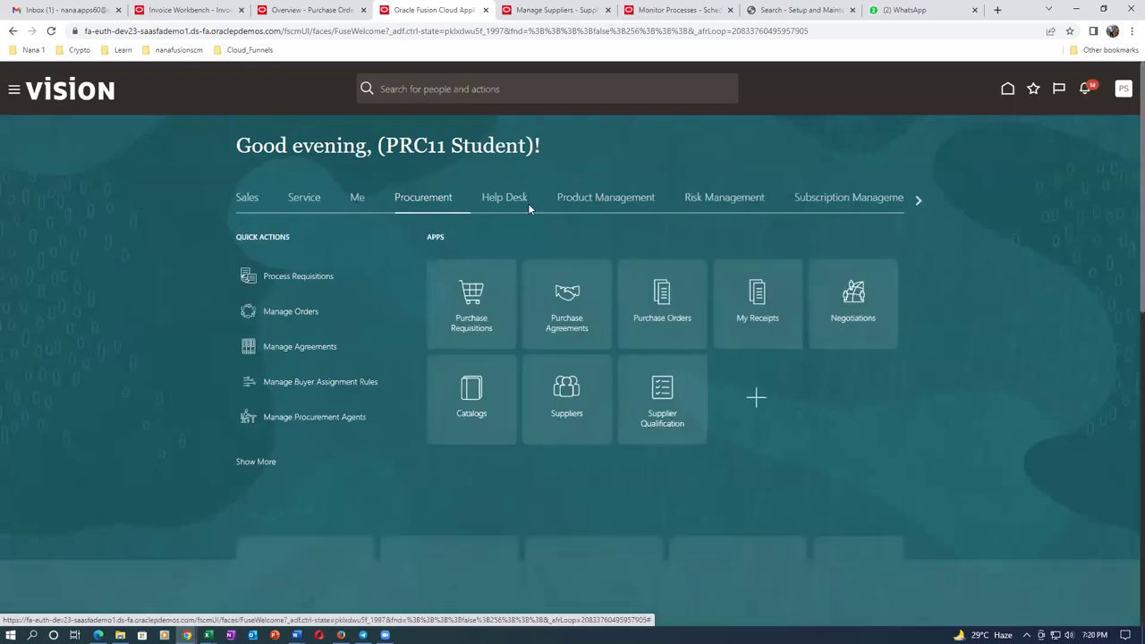
pyautogui.click(919, 203)
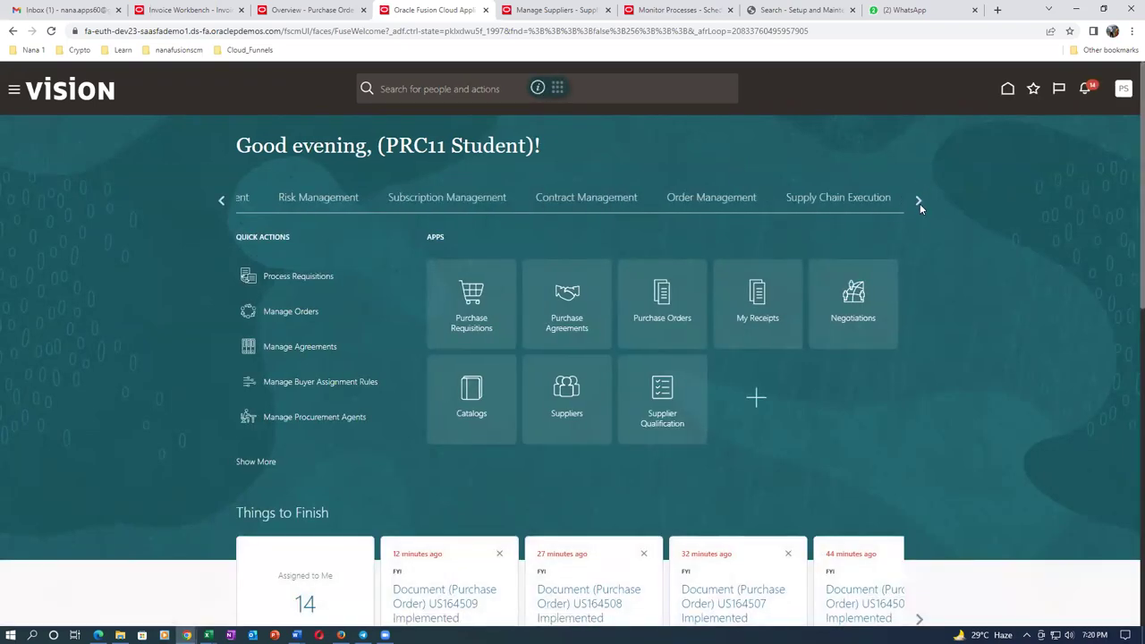
pyautogui.click(919, 203)
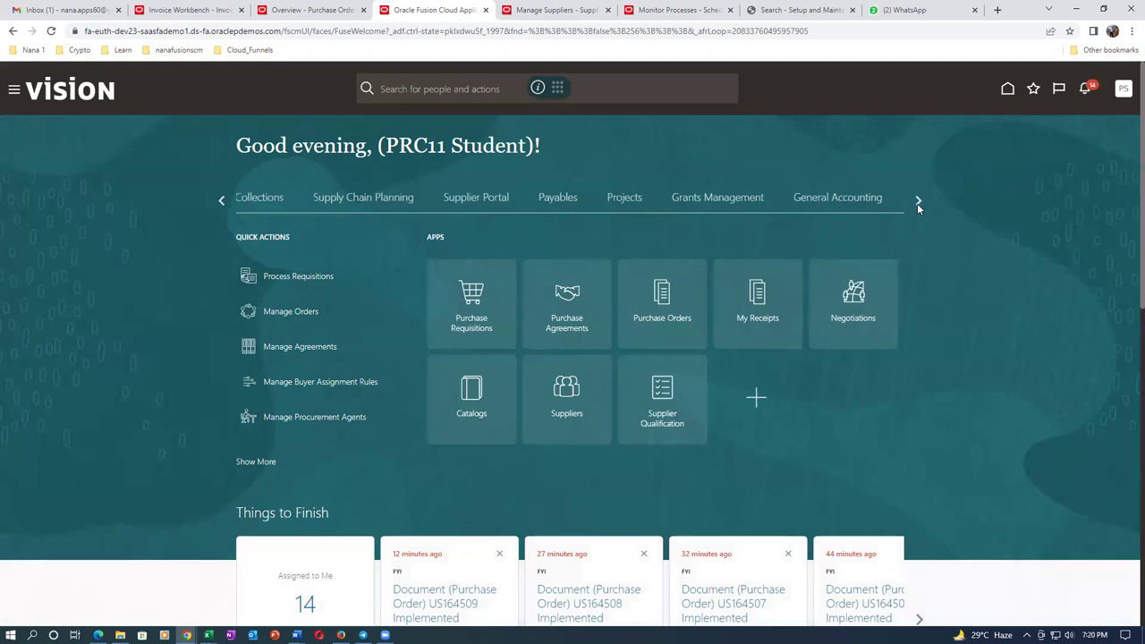
pyautogui.click(570, 204)
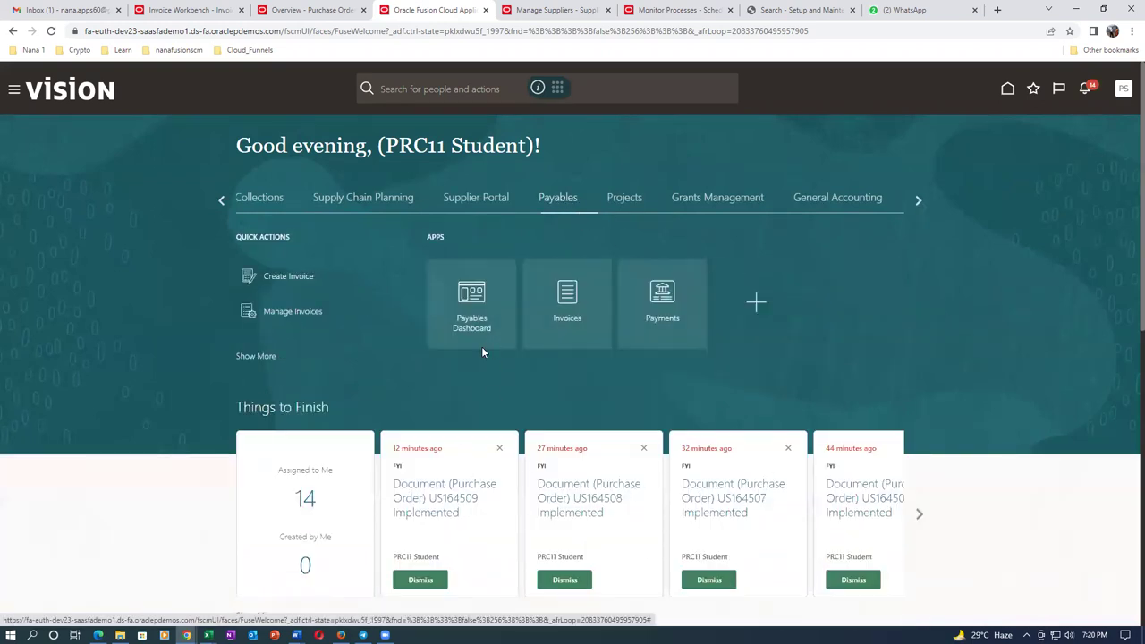
pyautogui.click(601, 309)
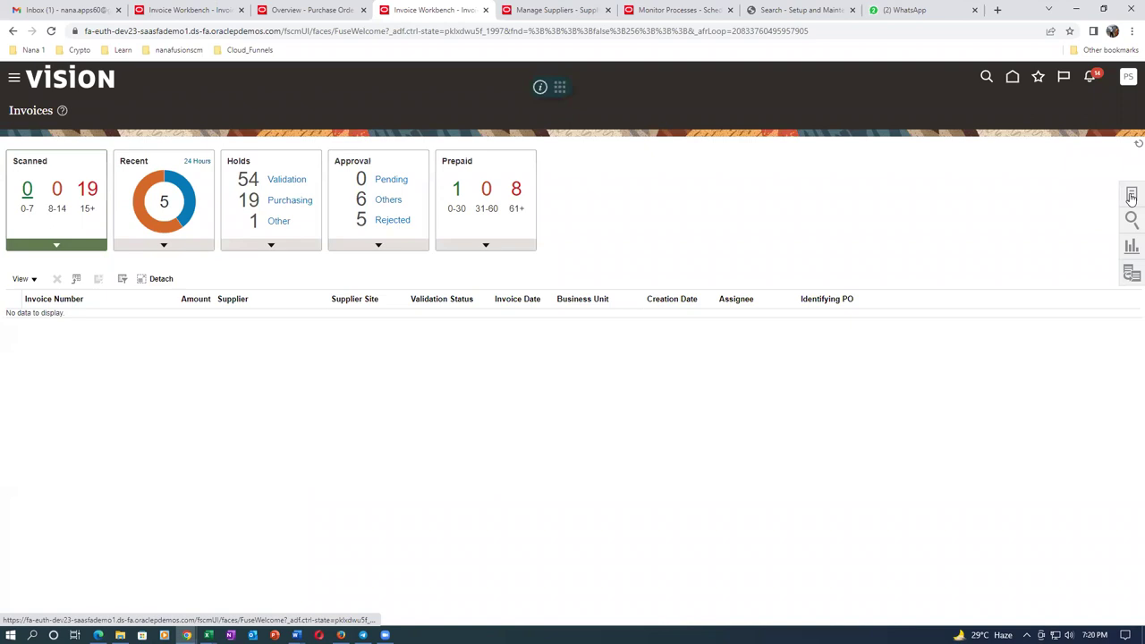
pyautogui.click(1130, 197)
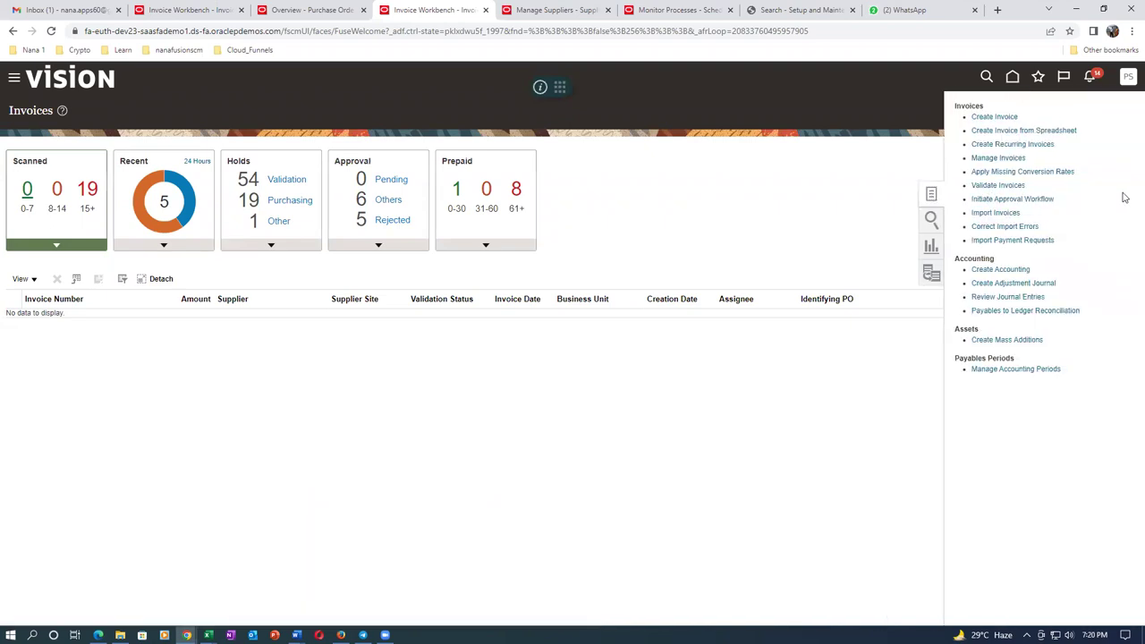
pyautogui.click(994, 158)
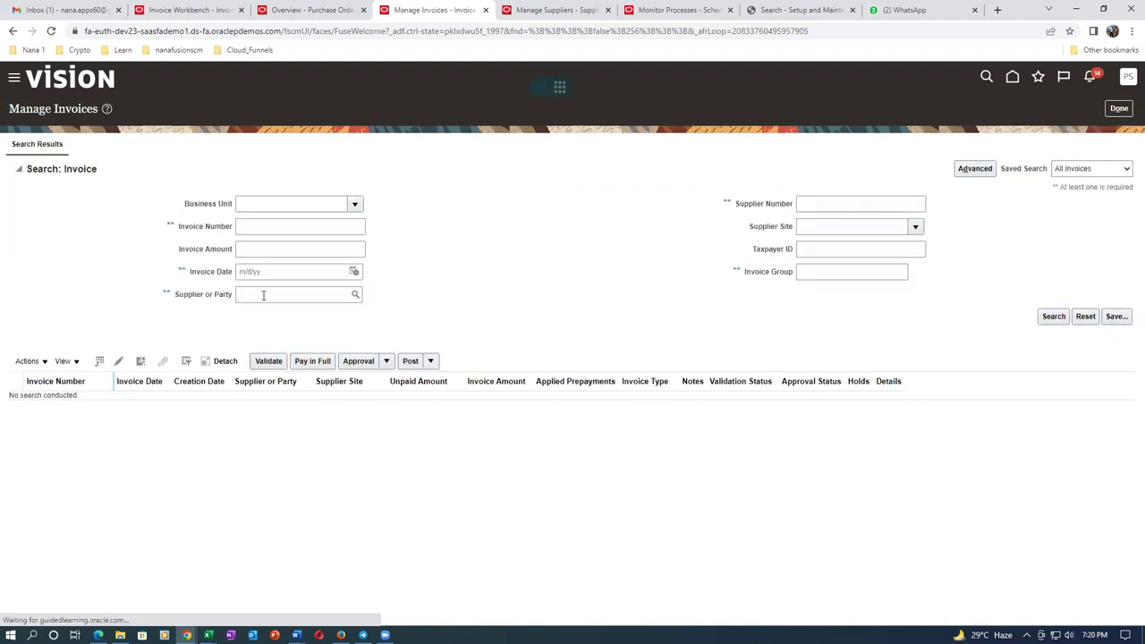
pyautogui.click(274, 291)
# Search invoices for supplier ABC Consulting at supplier site ABC US1.
pyautogui.write('abc c')
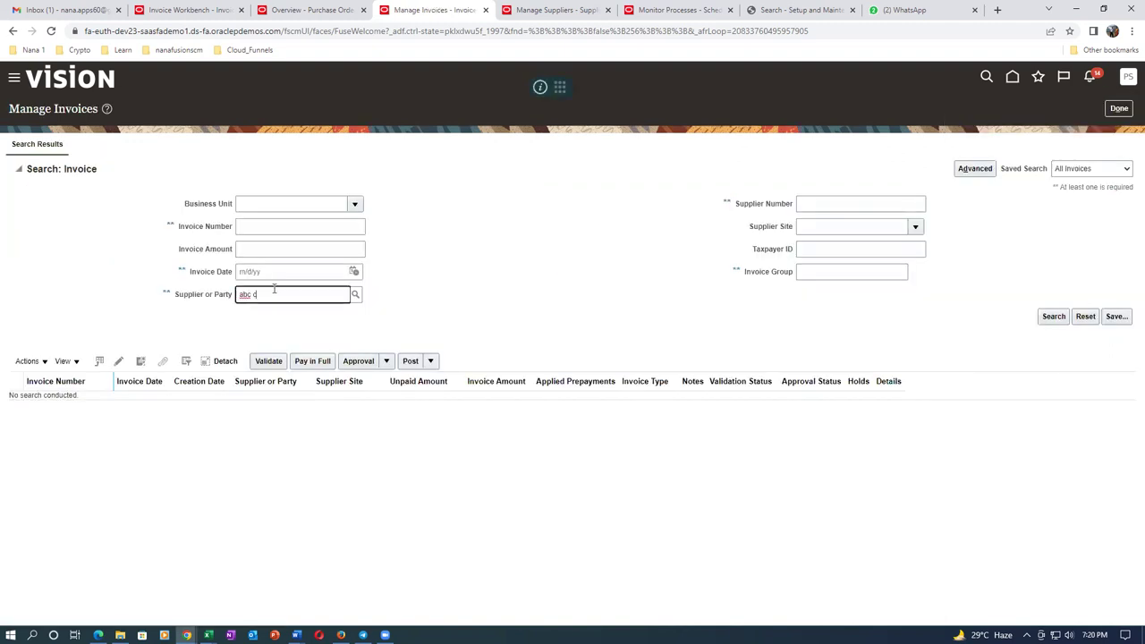
pyautogui.press('Tab')
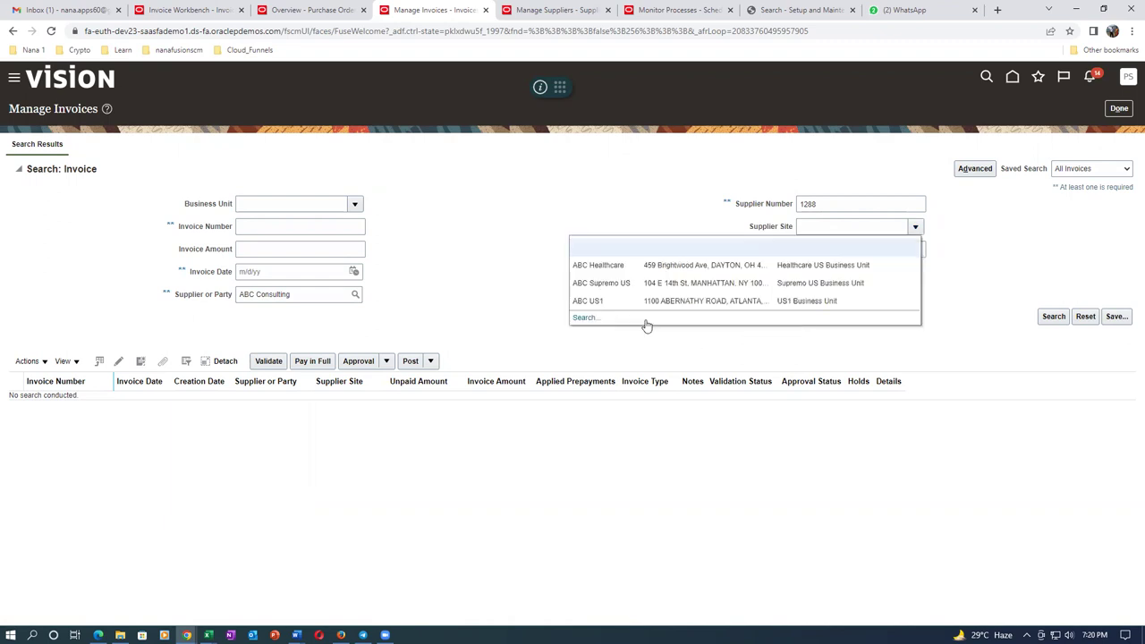
pyautogui.click(629, 306)
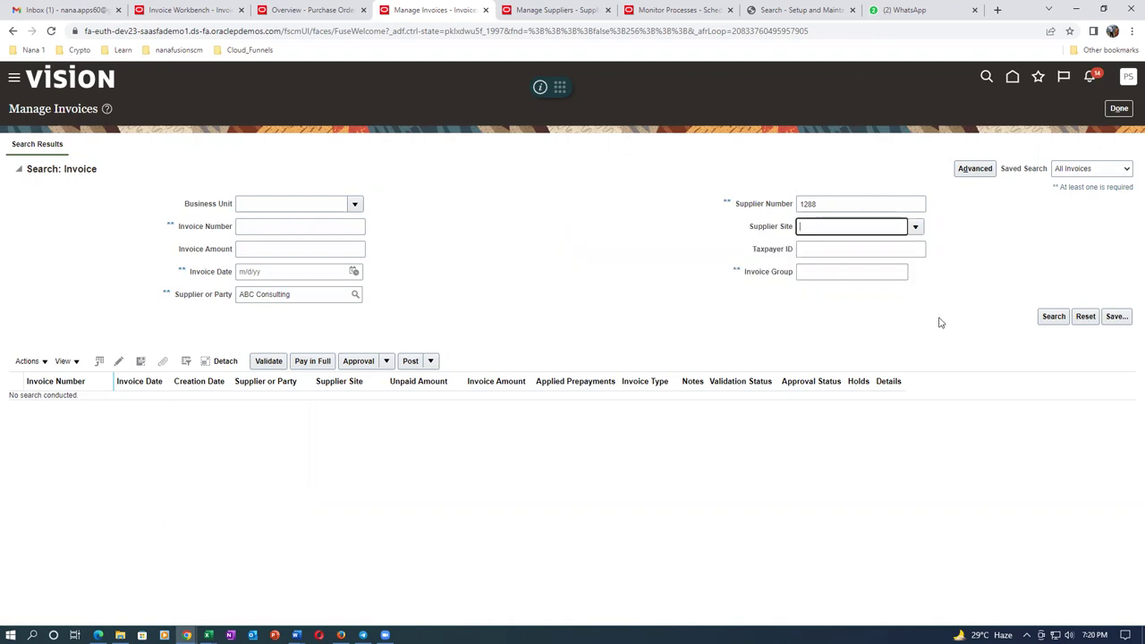
pyautogui.click(1052, 319)
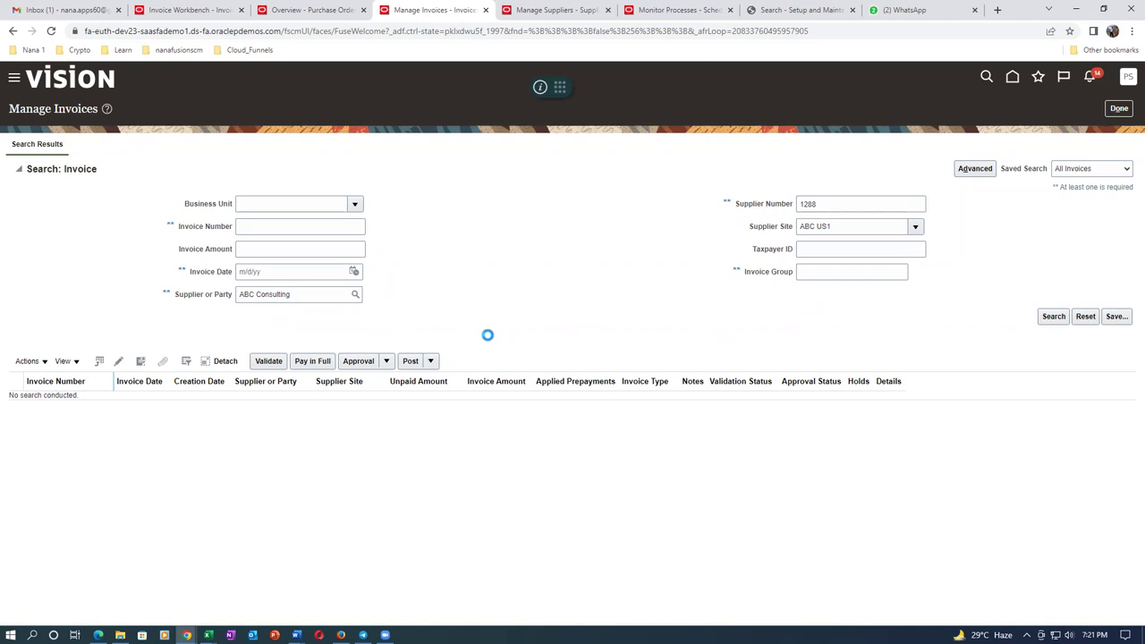
# Filter the search to invoice date 10/23/22 and select debit memo 52164-7104 for -10.95 USD.
pyautogui.click(20, 169)
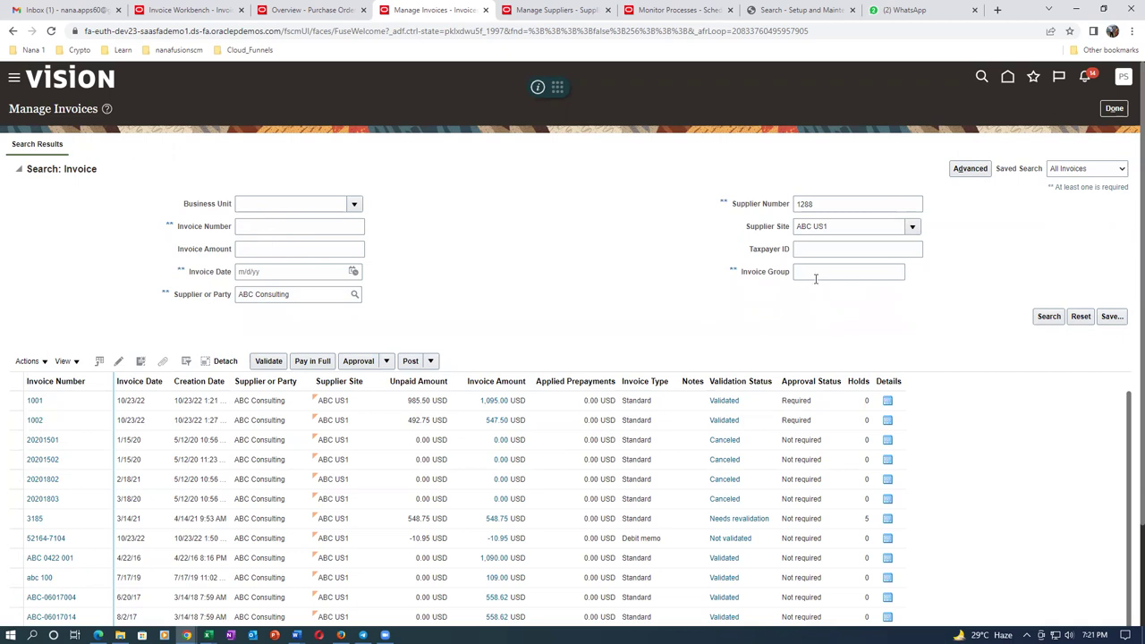
pyautogui.click(344, 276)
pyautogui.click(353, 271)
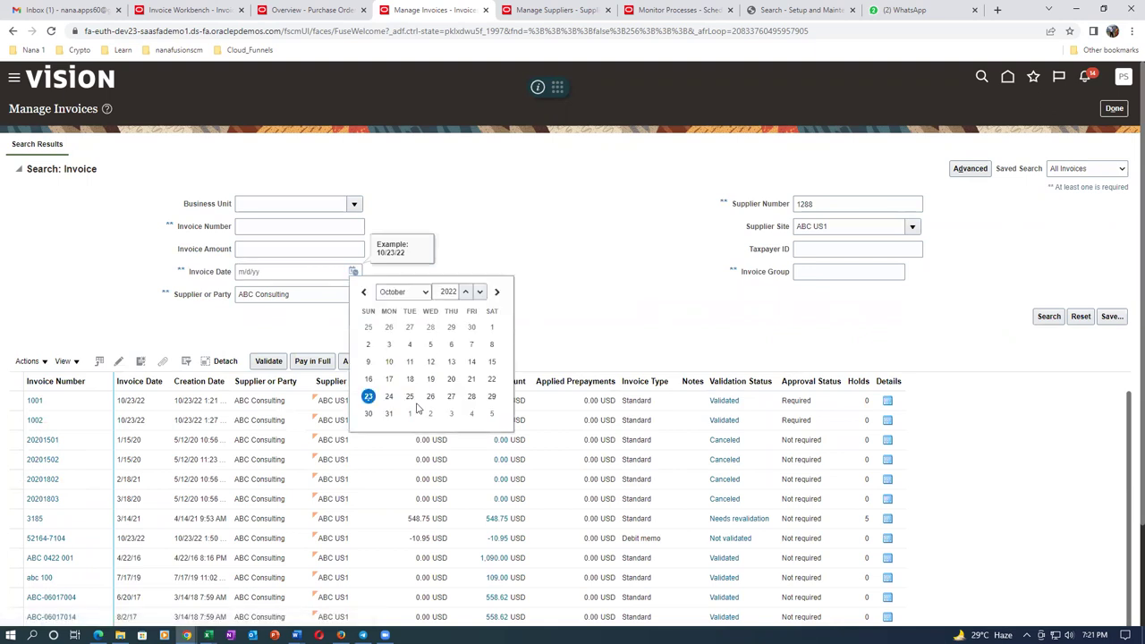
pyautogui.click(368, 398)
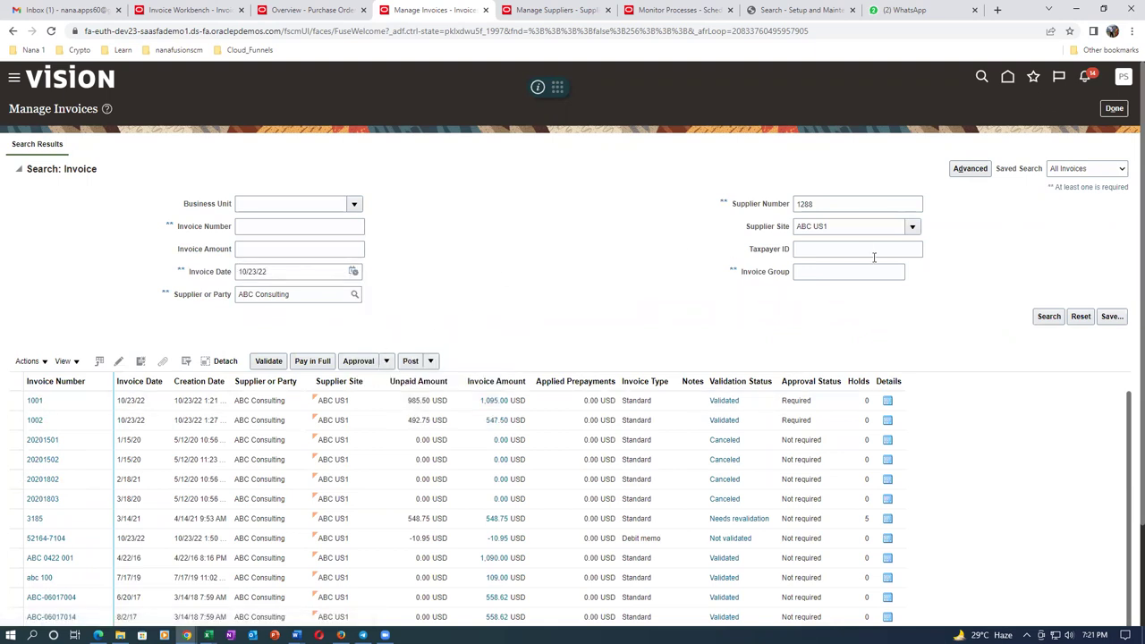
pyautogui.click(1051, 316)
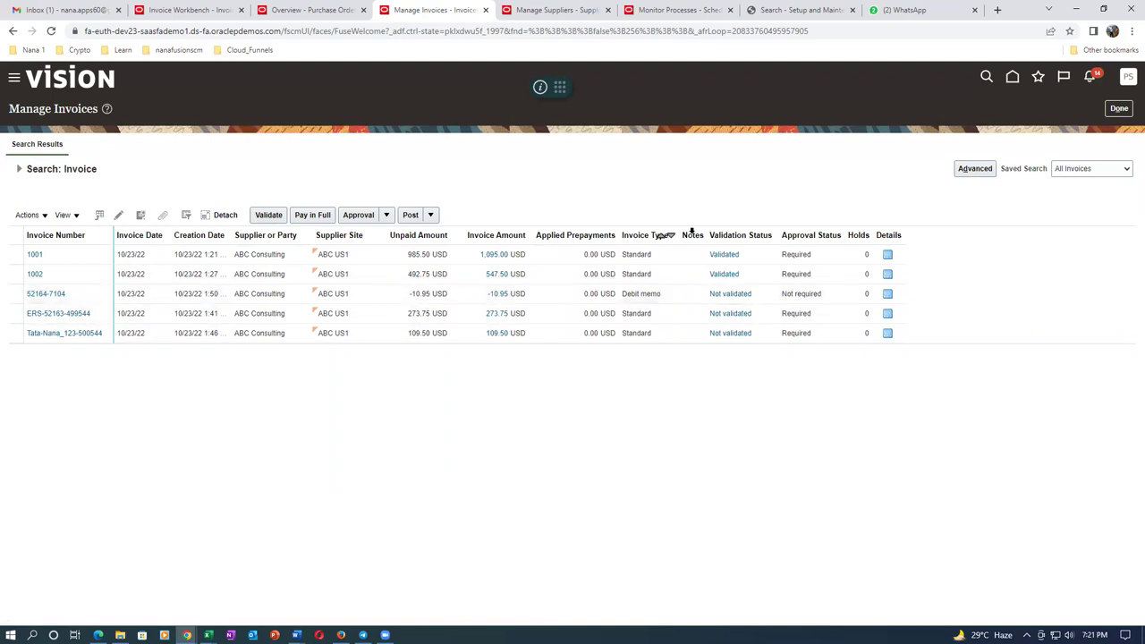
pyautogui.click(646, 294)
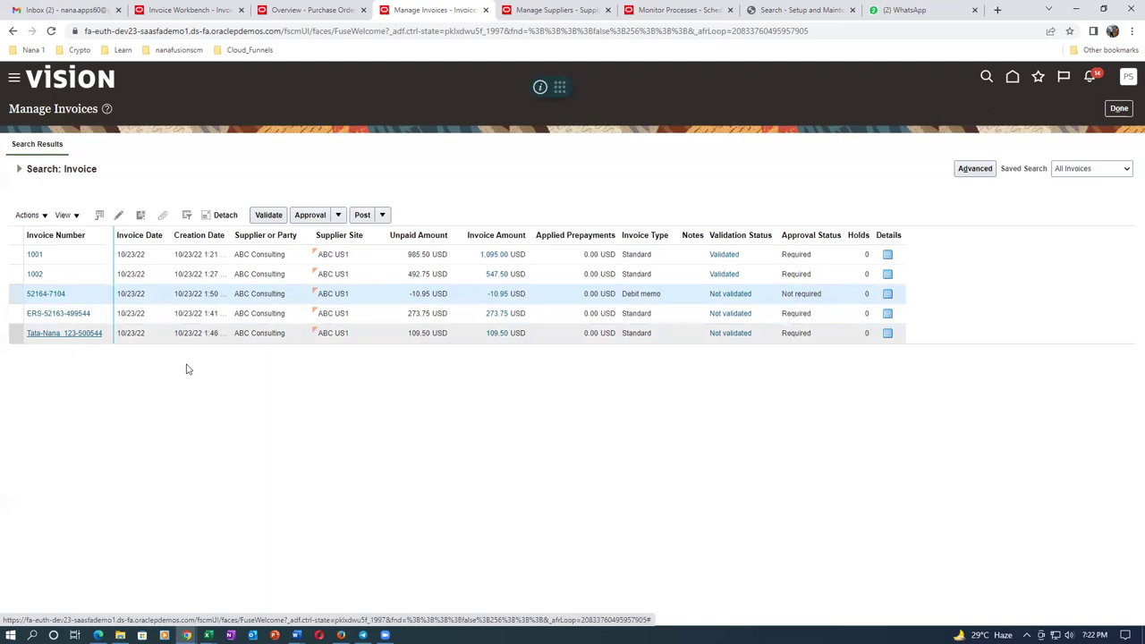
pyautogui.click(601, 456)
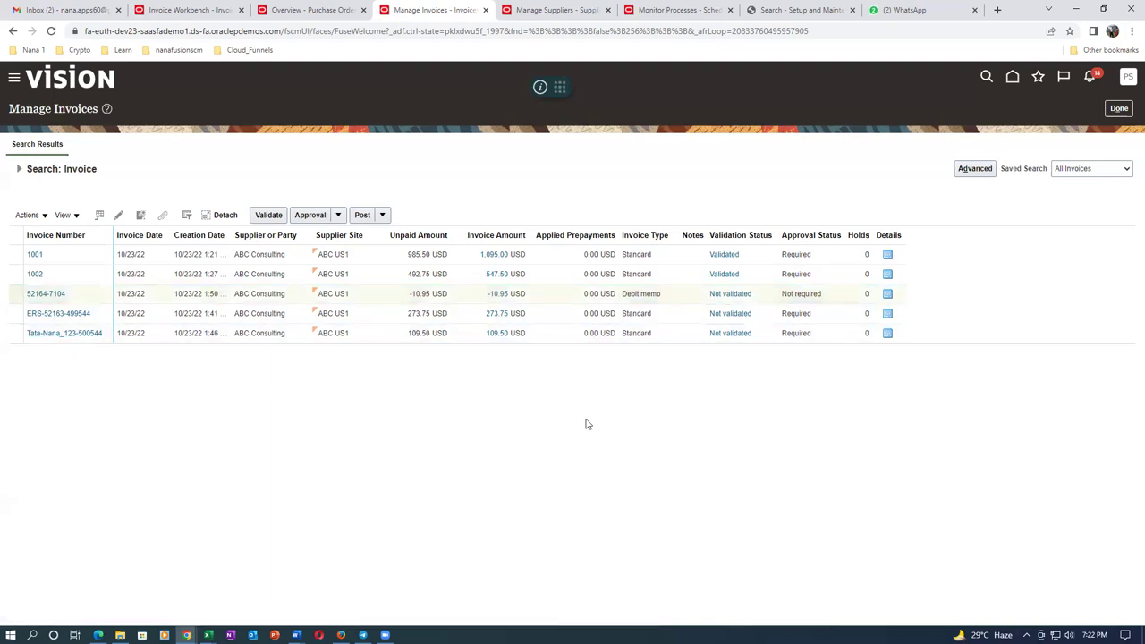